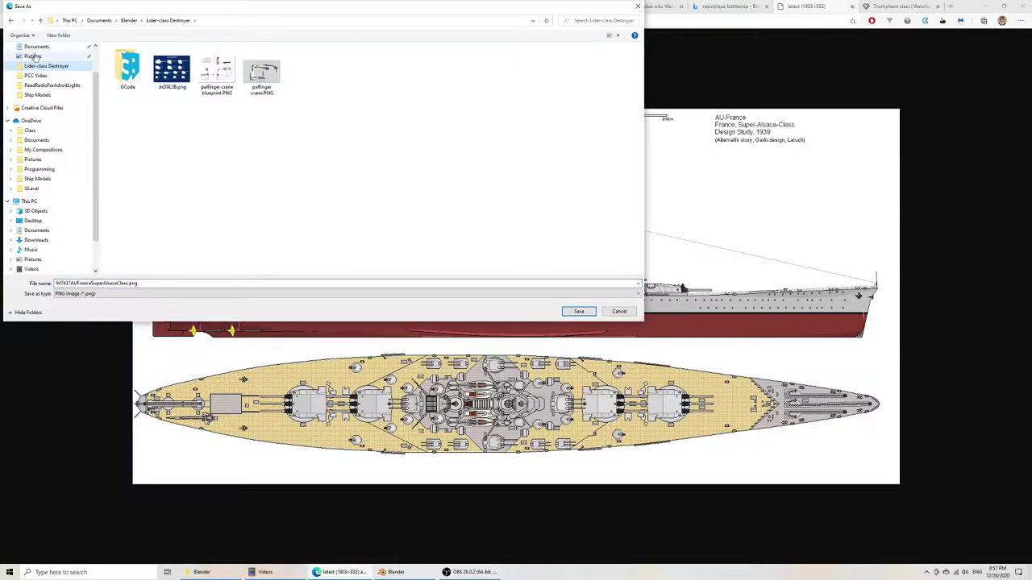
Step: Save the battleship blueprint as 947437AUFranceSuperAlsaceClass.png in the Blender folder inside Documents
scroll(38, 63, "down", 1)
left_click(36, 57)
scroll(43, 55, "down", 1)
scroll(44, 56, "up", 3)
scroll(42, 100, "down", 1)
left_click(34, 58)
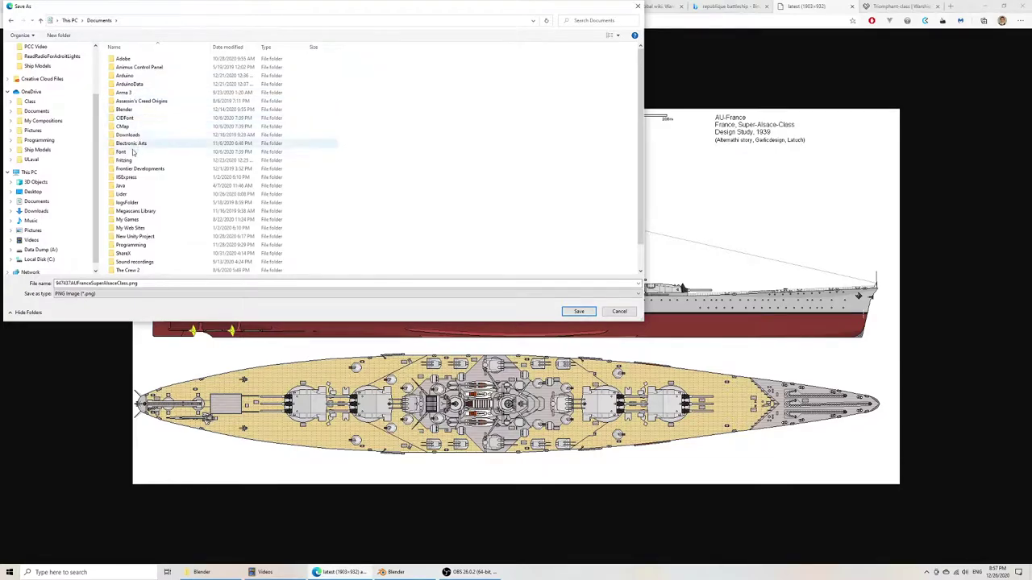
scroll(139, 194, "down", 1)
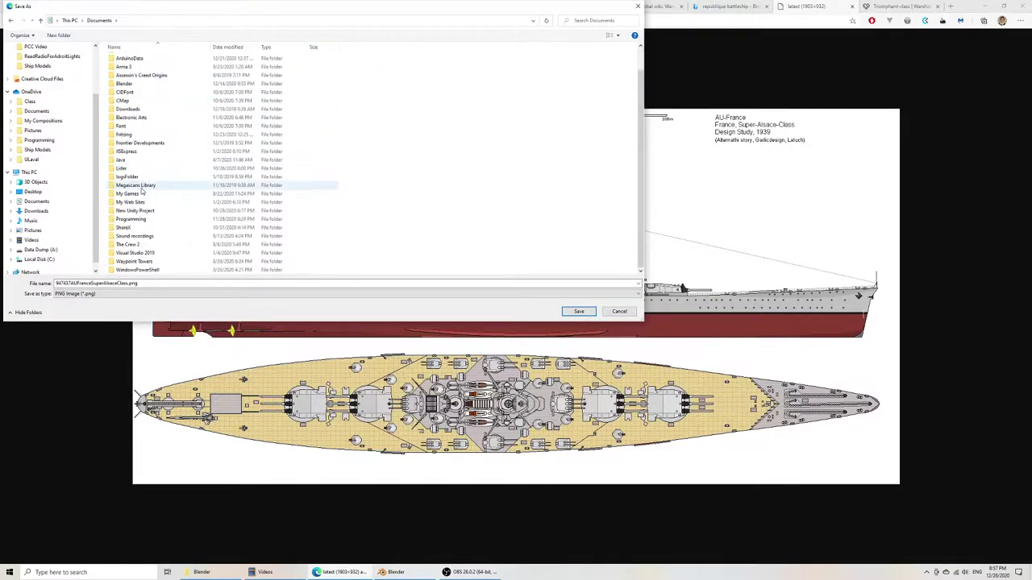
double_click(137, 84)
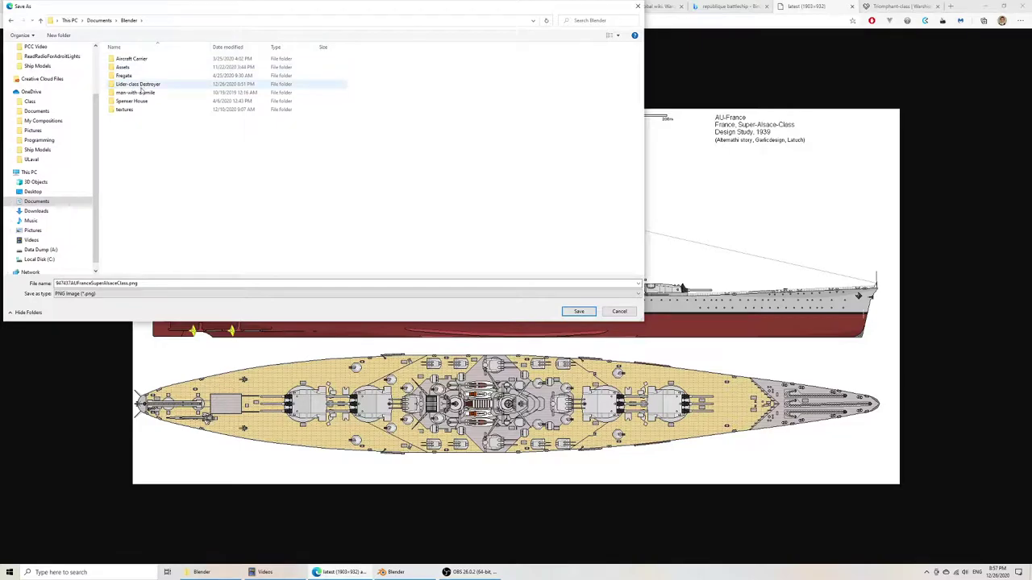
left_click(579, 311)
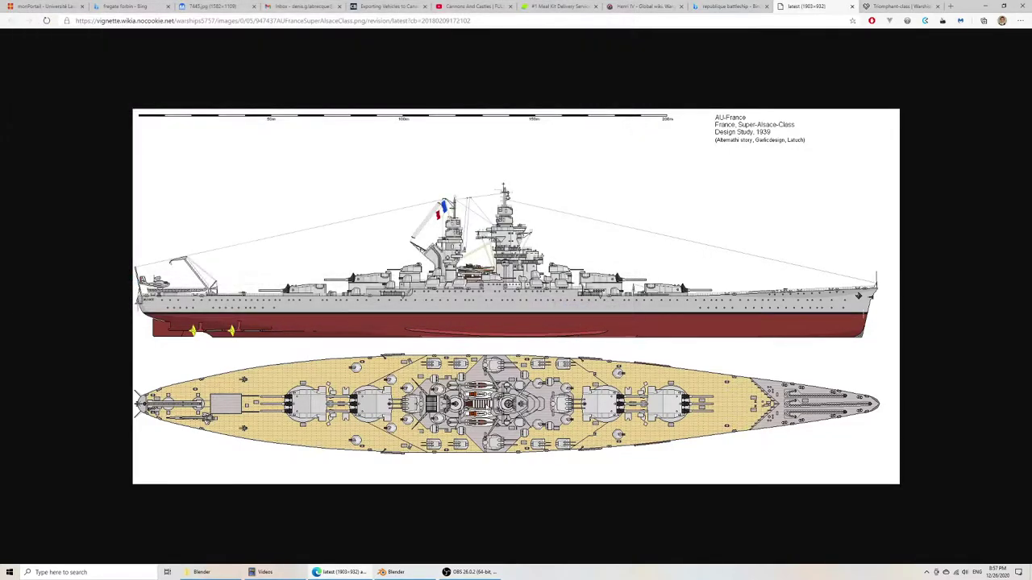
Step: Switch to Blender and bring the saved blueprint PNG from File Explorer into the right orthographic view as a reference image
left_click(232, 574)
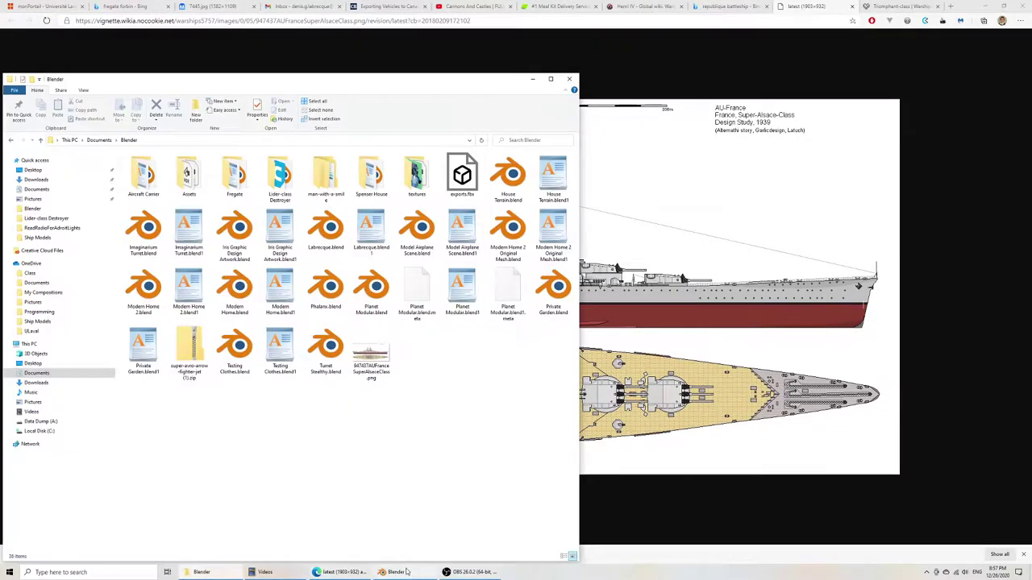
left_click(409, 572)
mouse_move(208, 573)
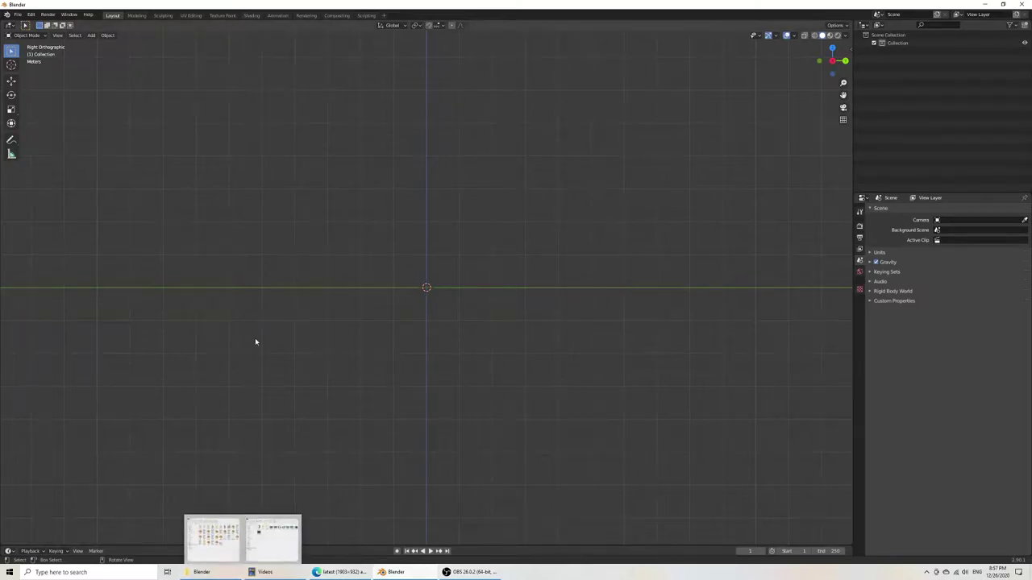
mouse_move(341, 330)
middle_mouse_down()
mouse_move(394, 350)
mouse_move(354, 342)
middle_mouse_up()
key("KP_3")
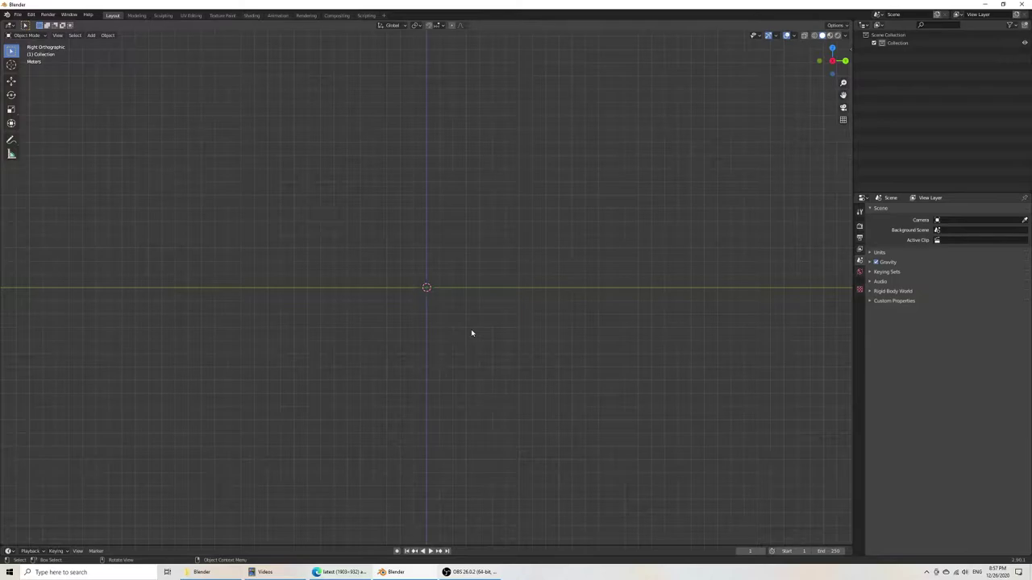
left_click(213, 572)
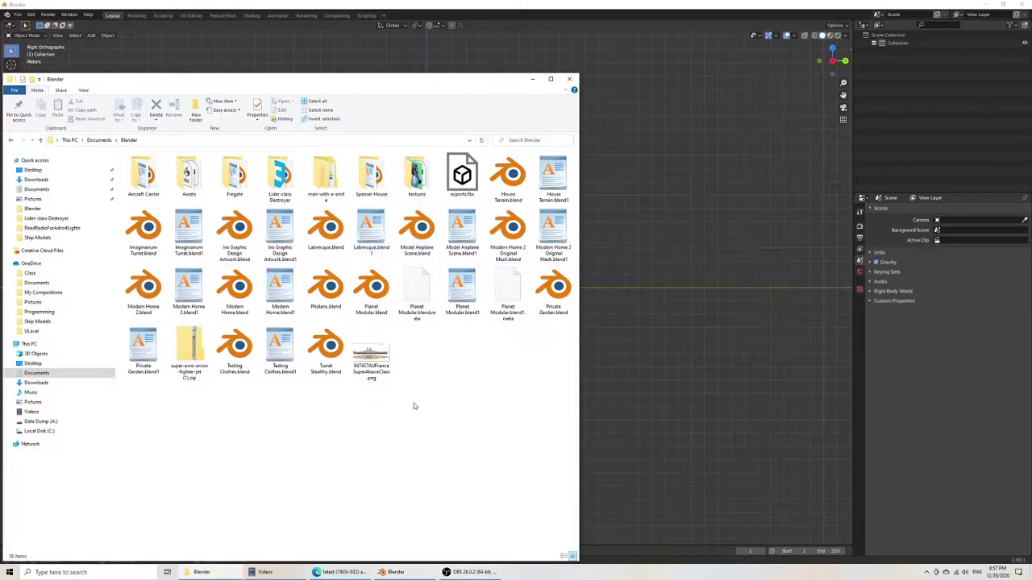
left_click_drag(371, 353, 496, 311)
left_click(681, 330)
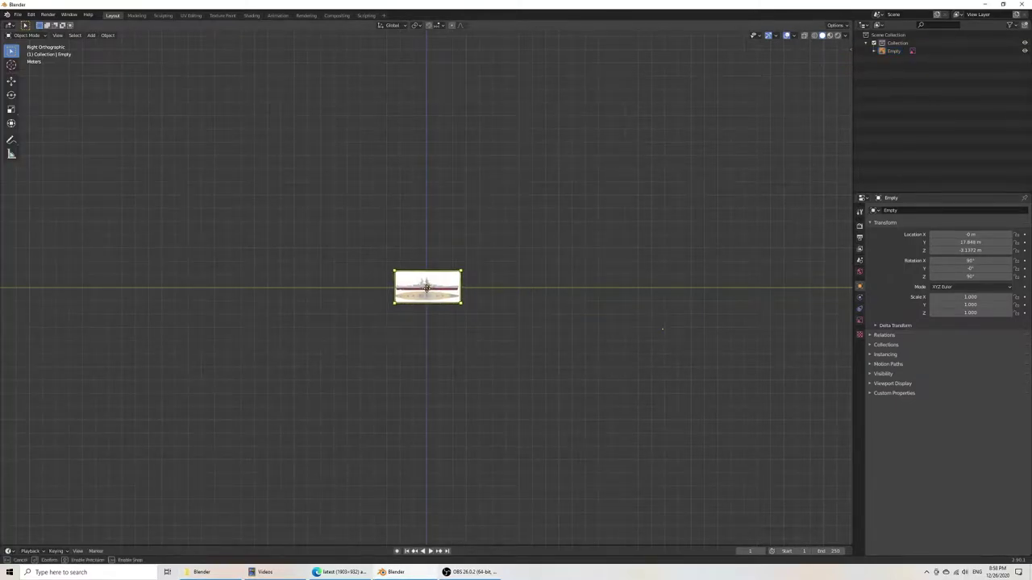
Step: Enlarge the reference image to several times its size and shift it over the world origin
left_click_drag(427, 288, 429, 291)
key("ctrl+z")
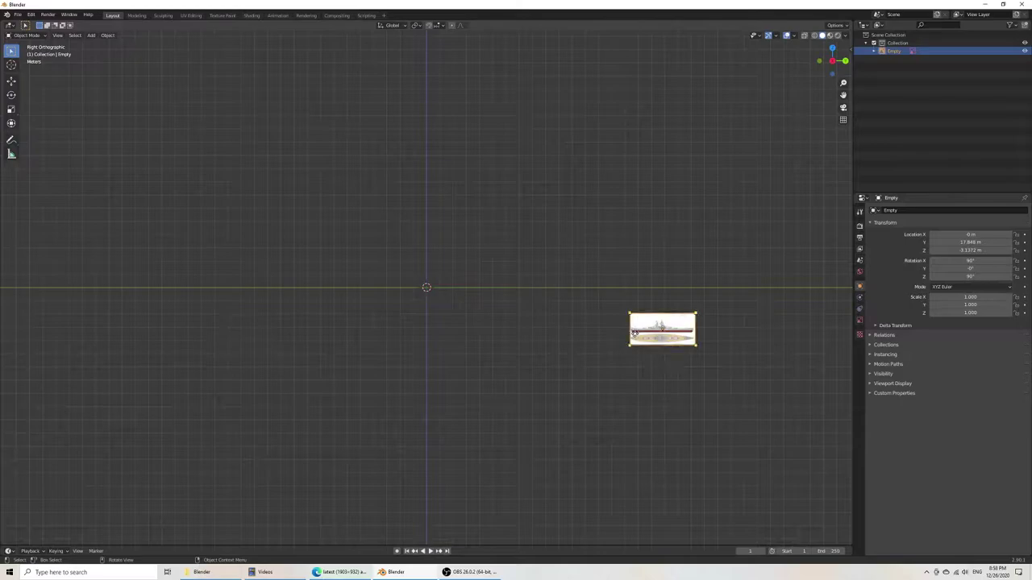
key("s")
left_click_drag(576, 291, 208, 173)
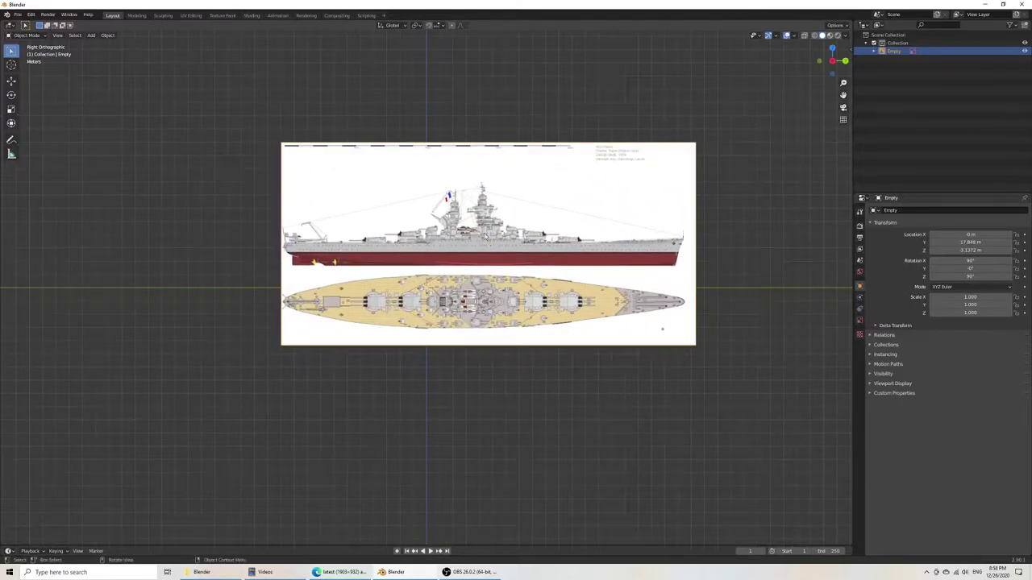
left_click_drag(488, 245, 428, 279)
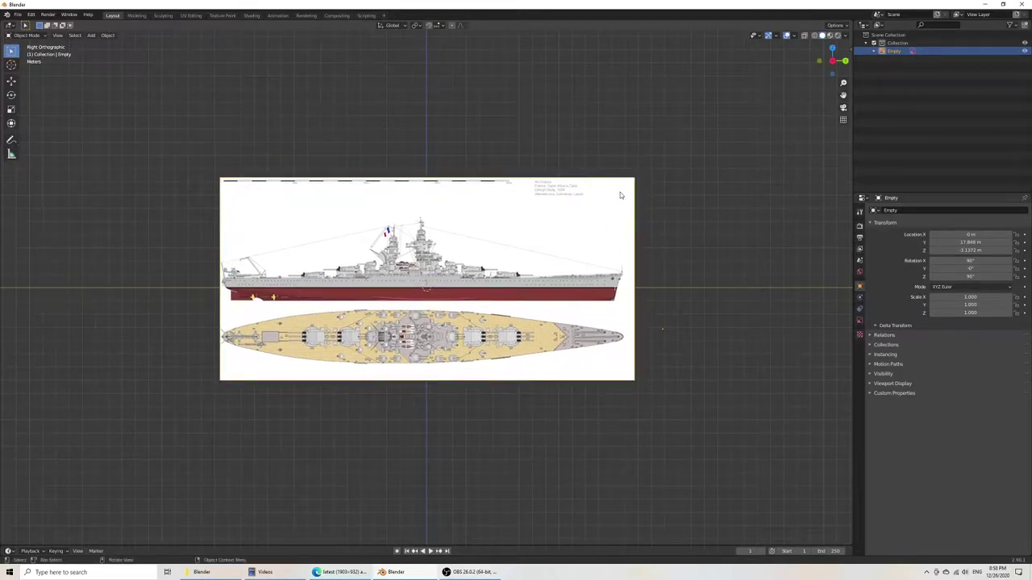
Step: Enlarge the blueprint further and move it so the side profile's waterline lies on the Y axis, centred on the origin
left_click_drag(631, 179, 717, 152)
left_click(783, 87)
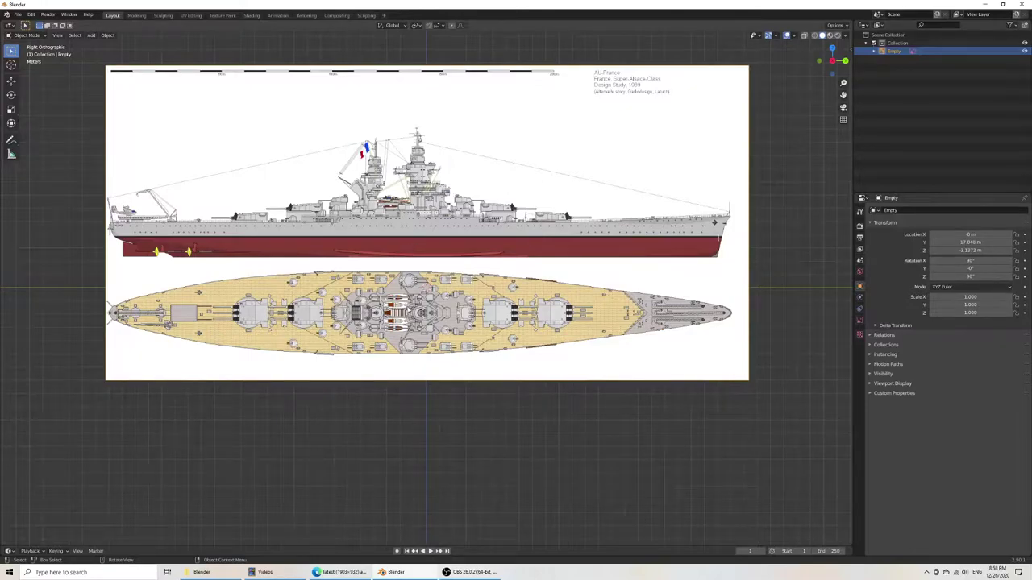
key("g")
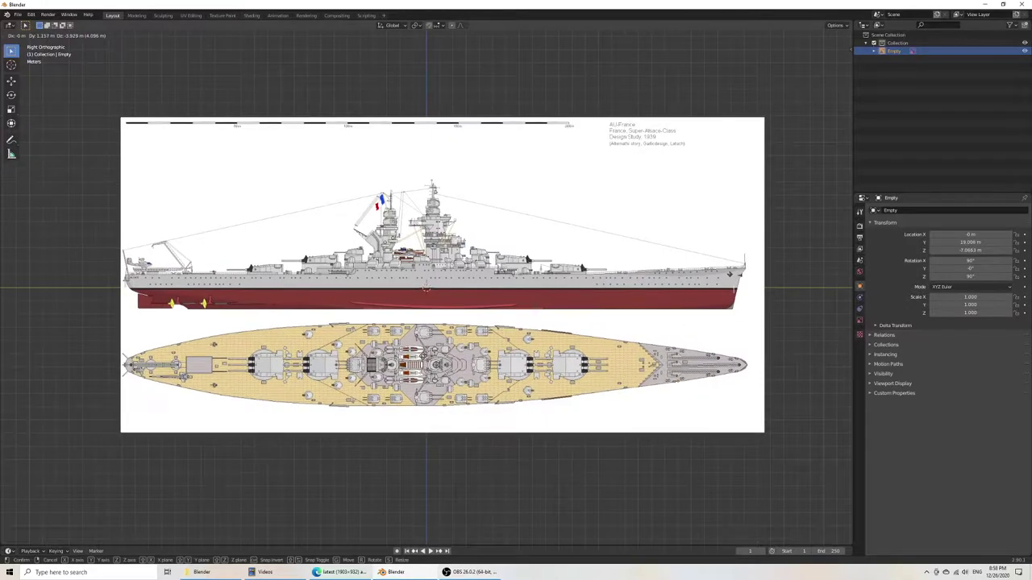
left_click(423, 357)
Step: Move the side-view blueprint back along the X axis to about -64 m
scroll(417, 369, "down", 8)
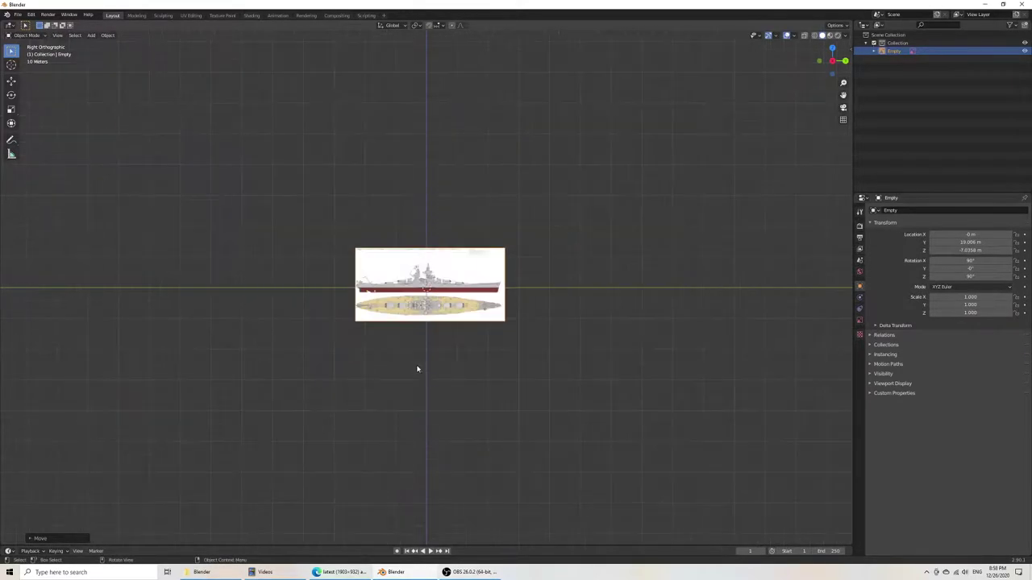
middle_click_drag(438, 375, 480, 342)
key("g")
key("x")
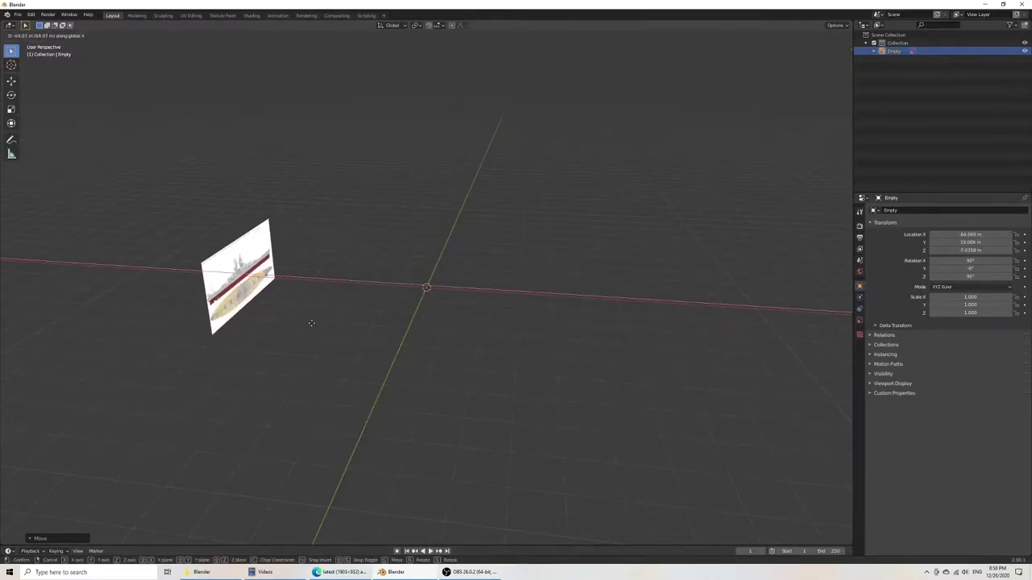
left_click(320, 331)
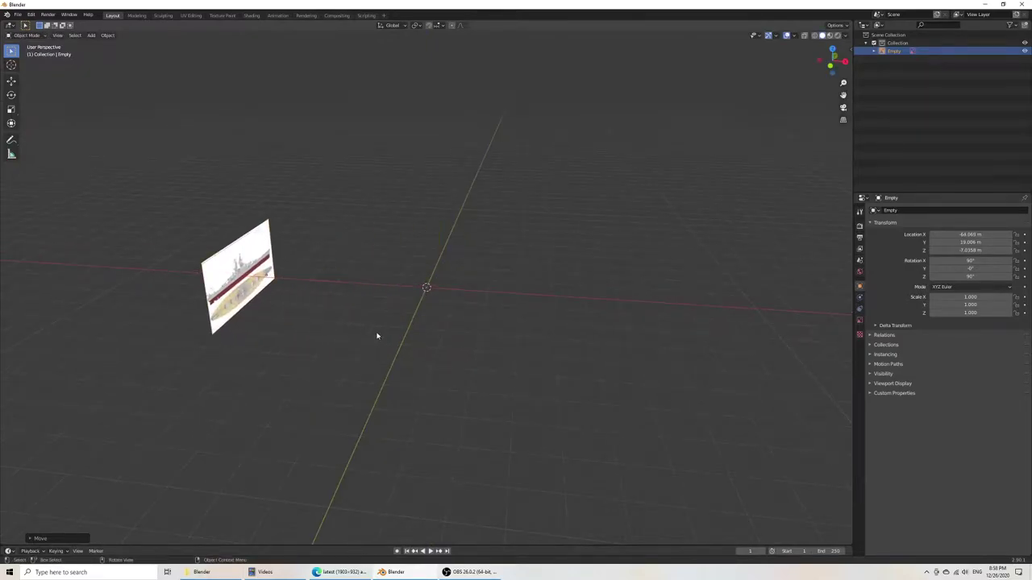
Step: Duplicate the blueprint along X to near the origin and rotate the copy -90° about the Y axis to lie flat
key("shift+d")
key("x")
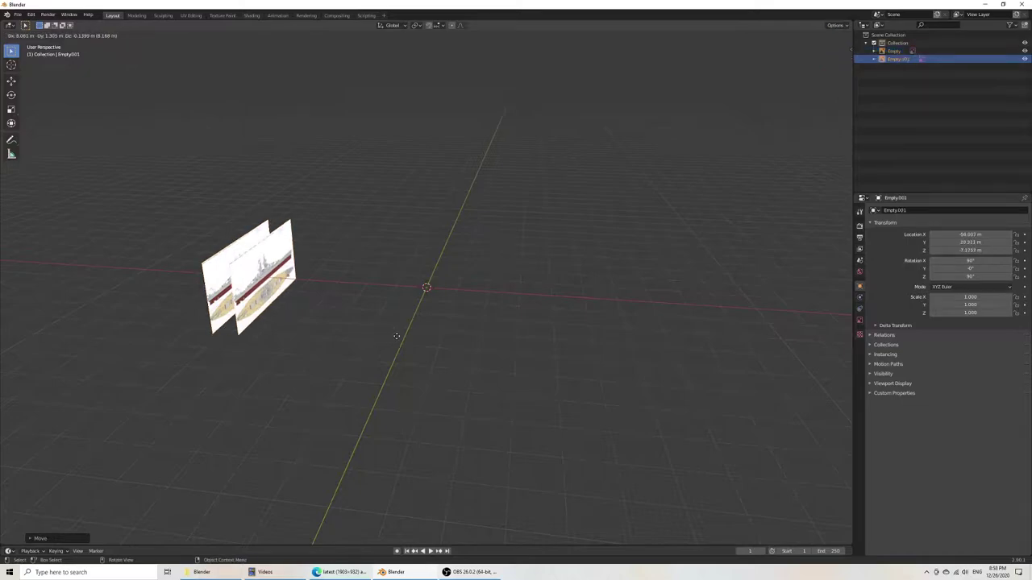
left_click(545, 341)
type("r90-")
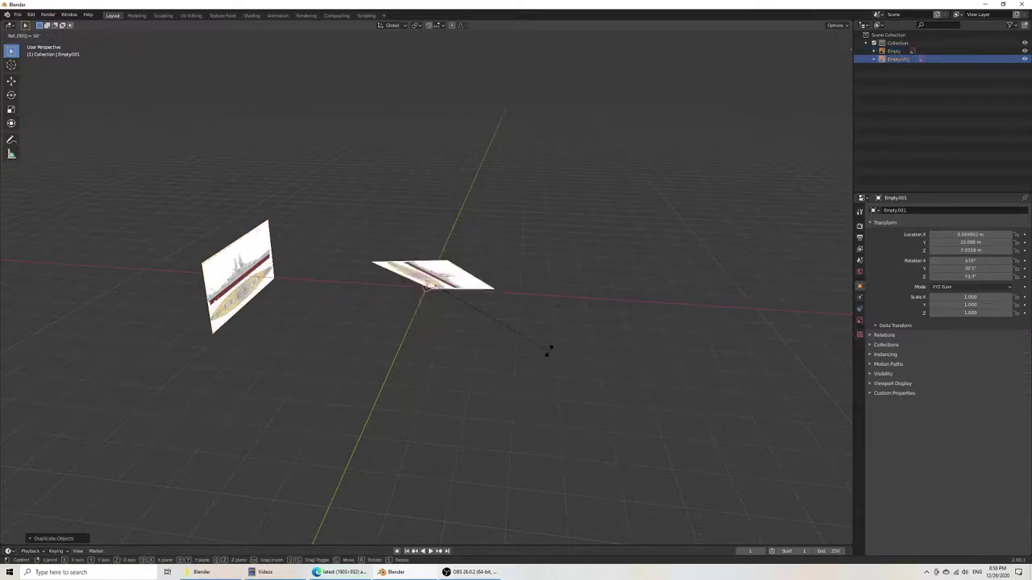
type("x")
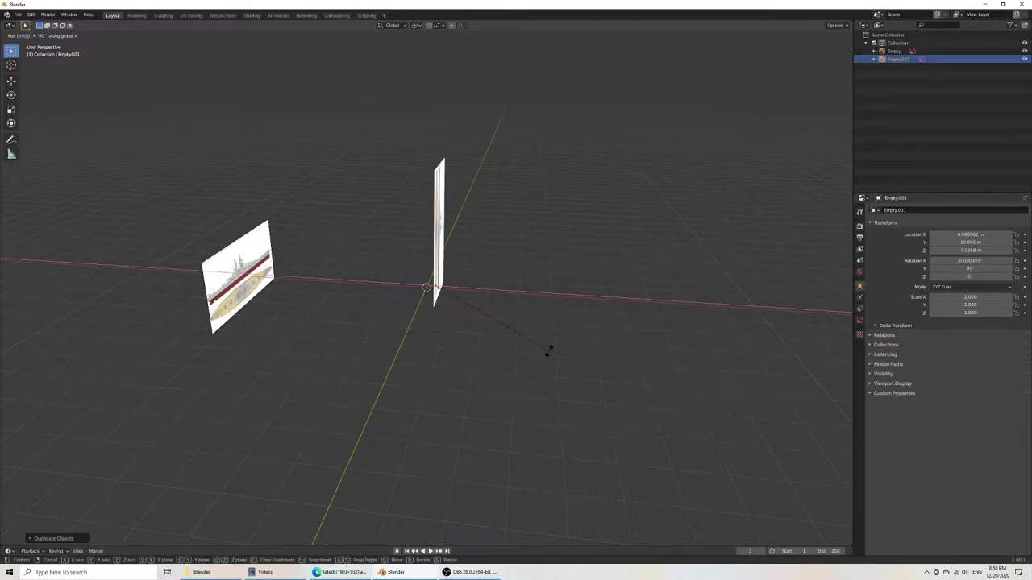
type("y")
key("Return")
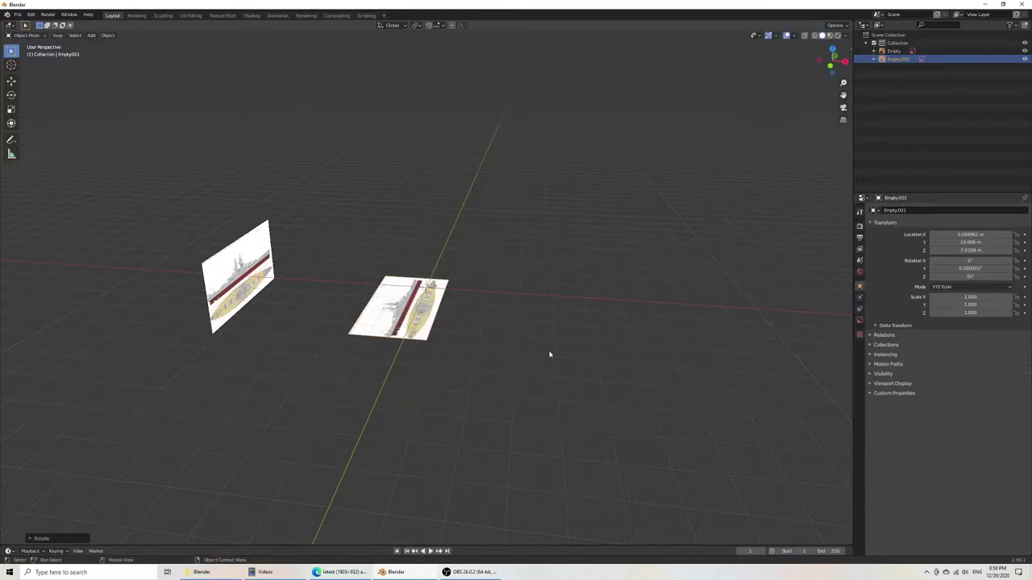
Step: Move the flat blueprint about 1.14 m along X so the deck plan's centreline aligns with the Y axis in top view
key("KP_7")
scroll(548, 351, "up", 6)
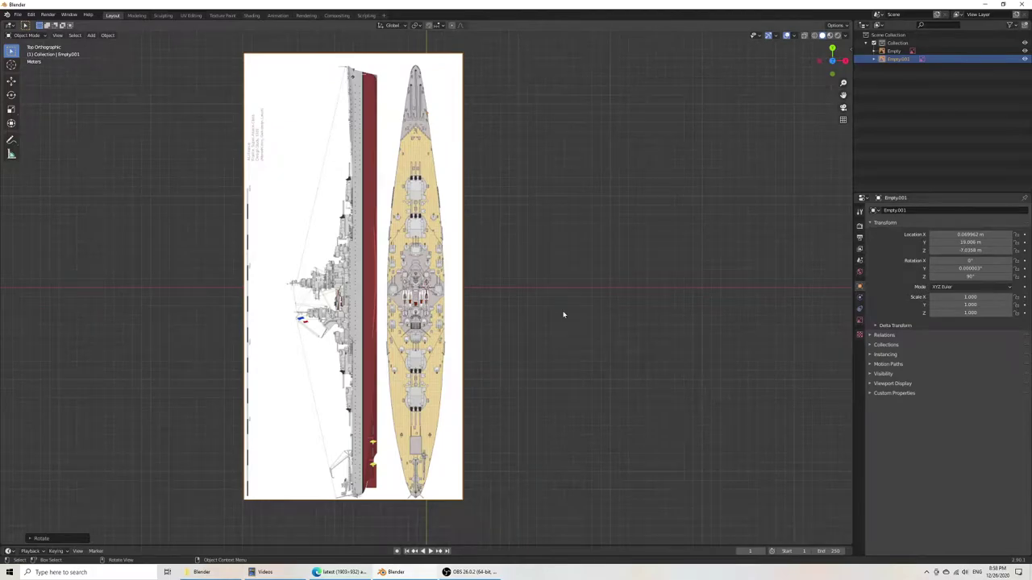
scroll(512, 246, "up", 3)
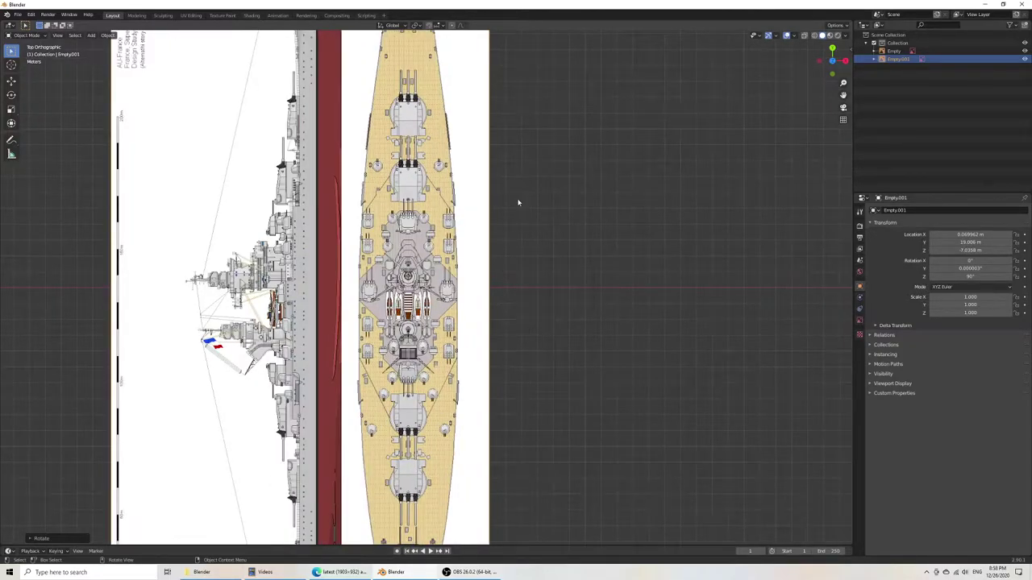
middle_click_drag(518, 214, 531, 400, "shift")
key("g")
key("x")
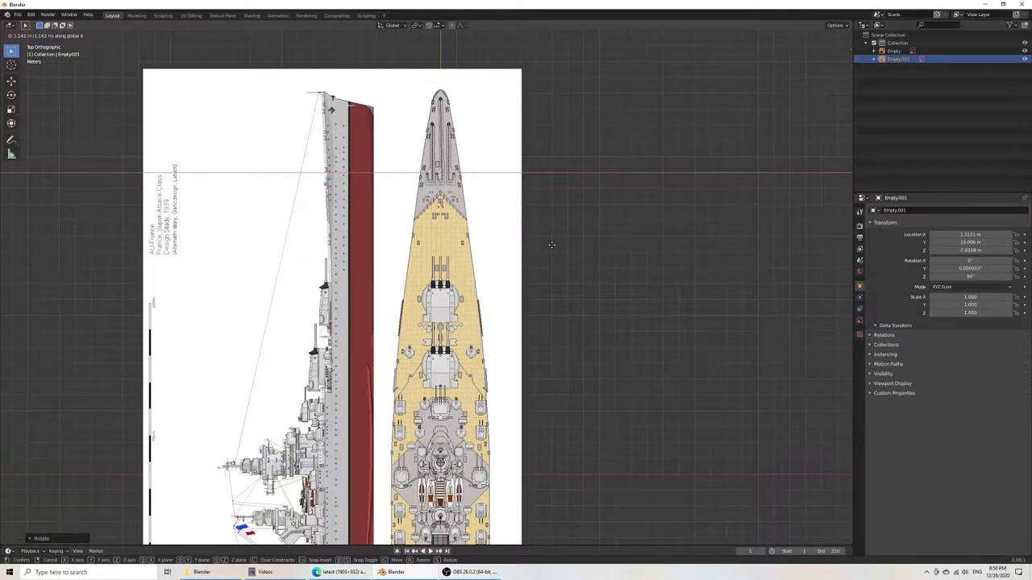
left_click(551, 244)
Step: Inspect the alignment of the two blueprint images in the right, top and perspective views
key("KP_3")
scroll(483, 242, "down", 7)
middle_click_drag(417, 258, 506, 272, "shift")
scroll(487, 273, "up", 5)
middle_click_drag(578, 289, 502, 279, "shift")
key("KP_7")
scroll(492, 259, "down", 2)
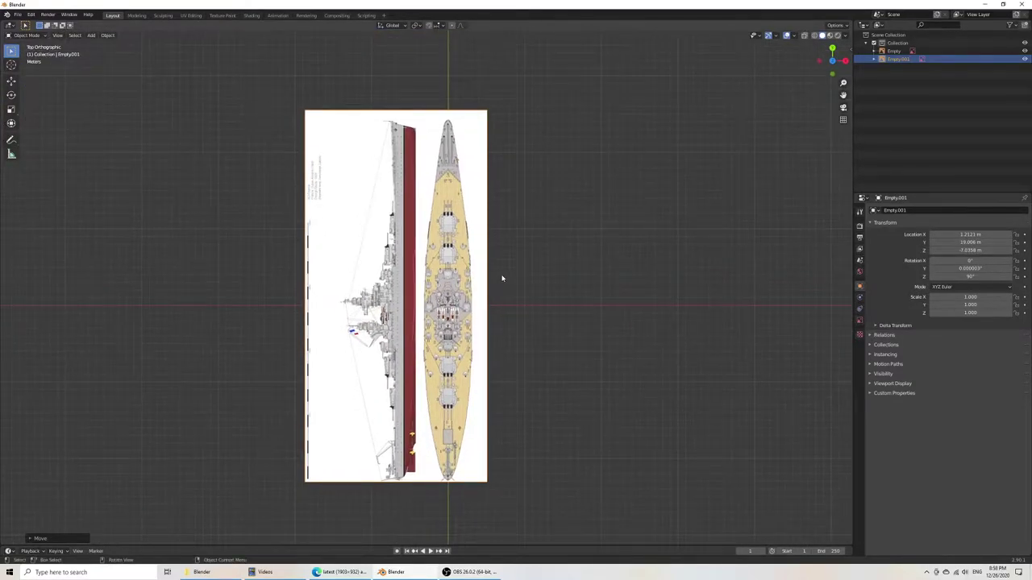
key("KP_3")
scroll(412, 320, "up", 3)
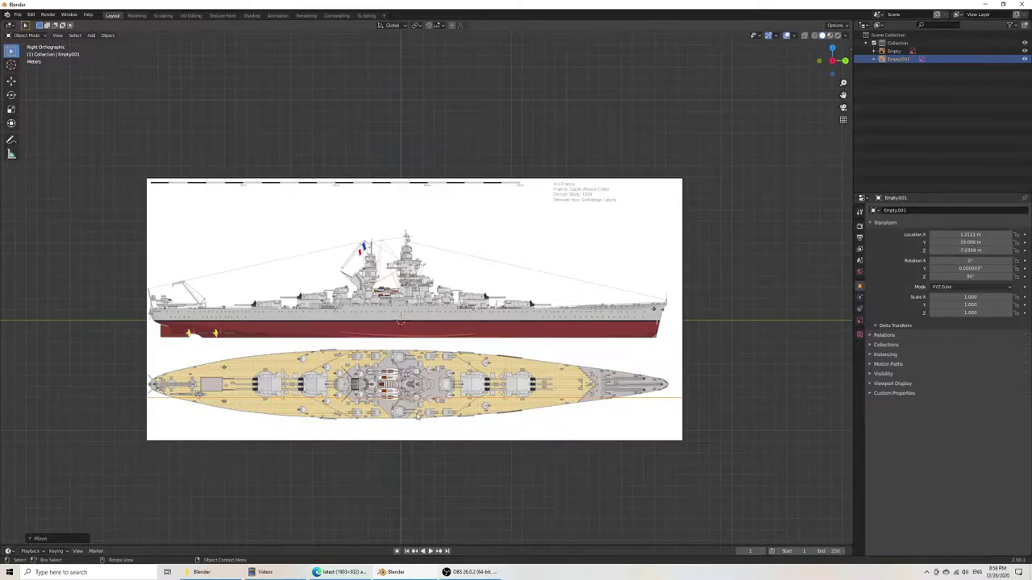
middle_click_drag(334, 353, 360, 377)
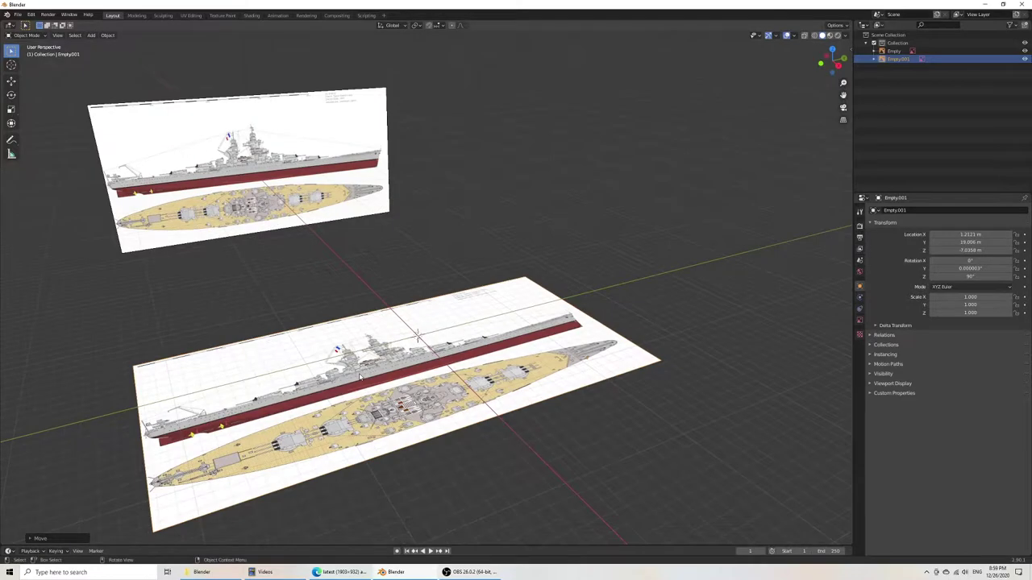
key("KP_3")
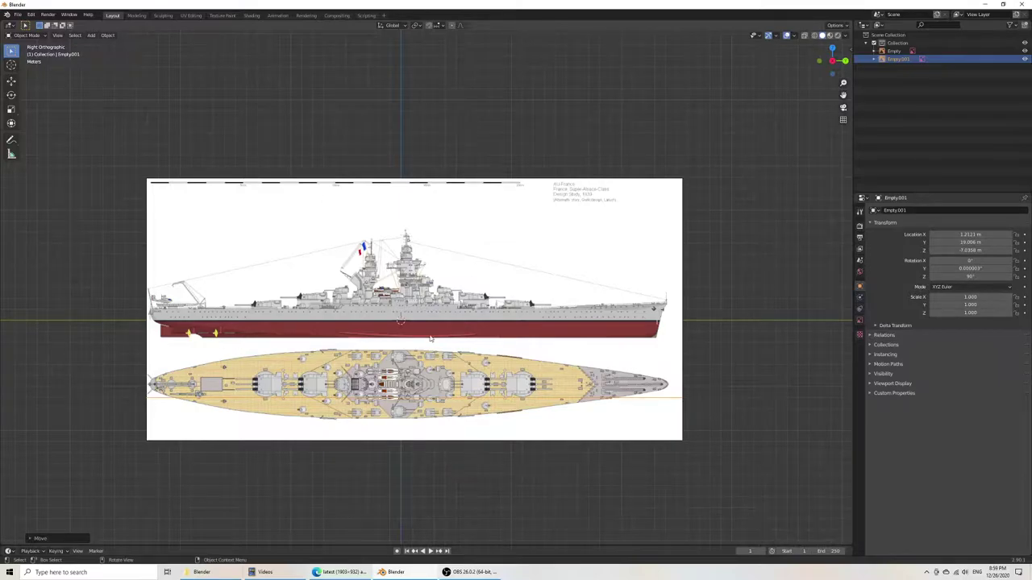
scroll(425, 373, "down", 5)
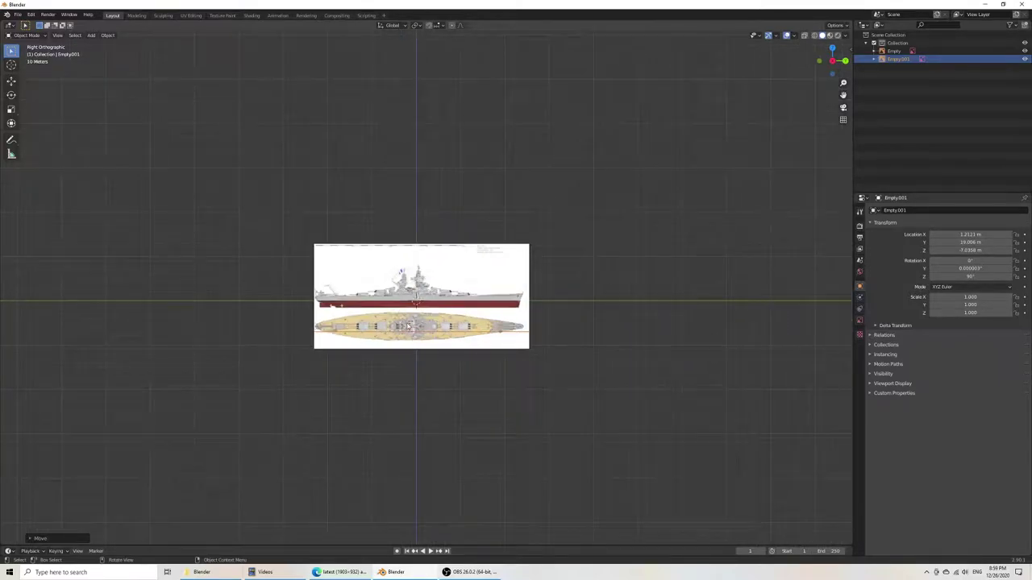
scroll(403, 331, "up", 7)
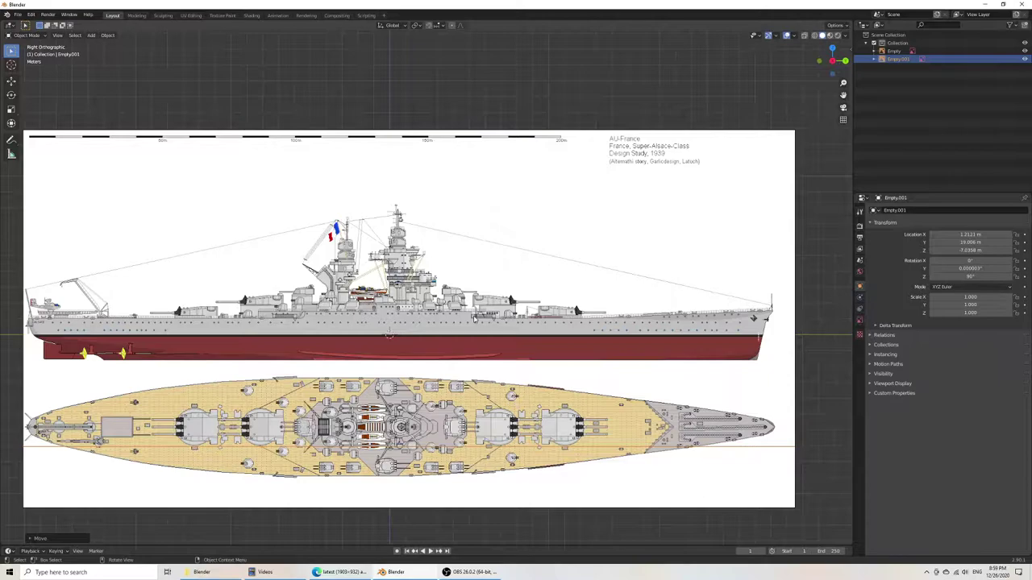
scroll(346, 287, "up", 4)
scroll(348, 300, "down", 7)
middle_click_drag(419, 366, 450, 340, "shift")
scroll(437, 290, "up", 4)
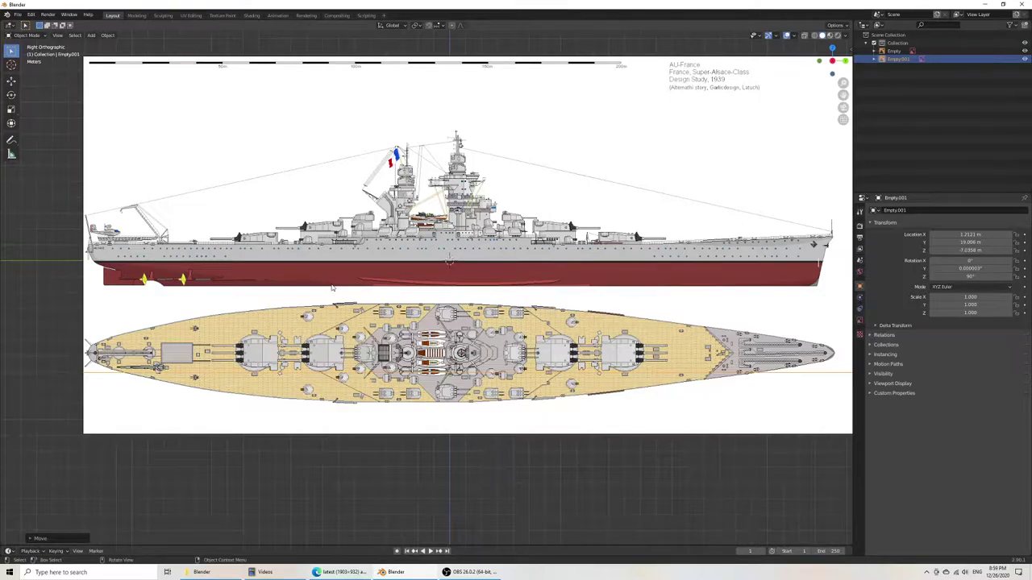
Step: Add a cube mesh at the world origin and enter Edit Mode on it in the right view
scroll(335, 287, "down", 3)
left_click(700, 303)
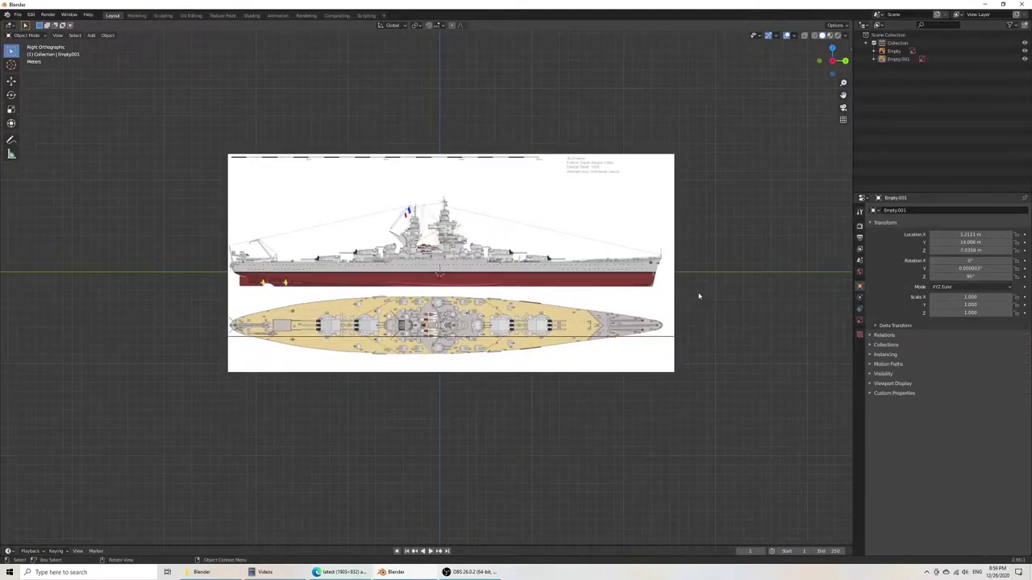
key("shift+a")
mouse_move(699, 297)
left_click(738, 306)
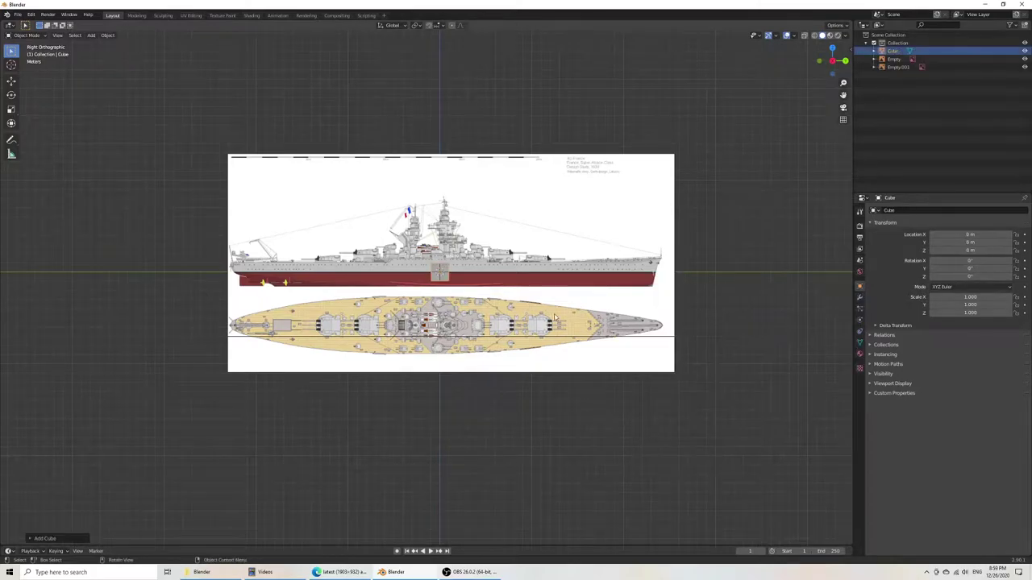
scroll(478, 326, "up", 4)
middle_click_drag(531, 303, 454, 317, "shift")
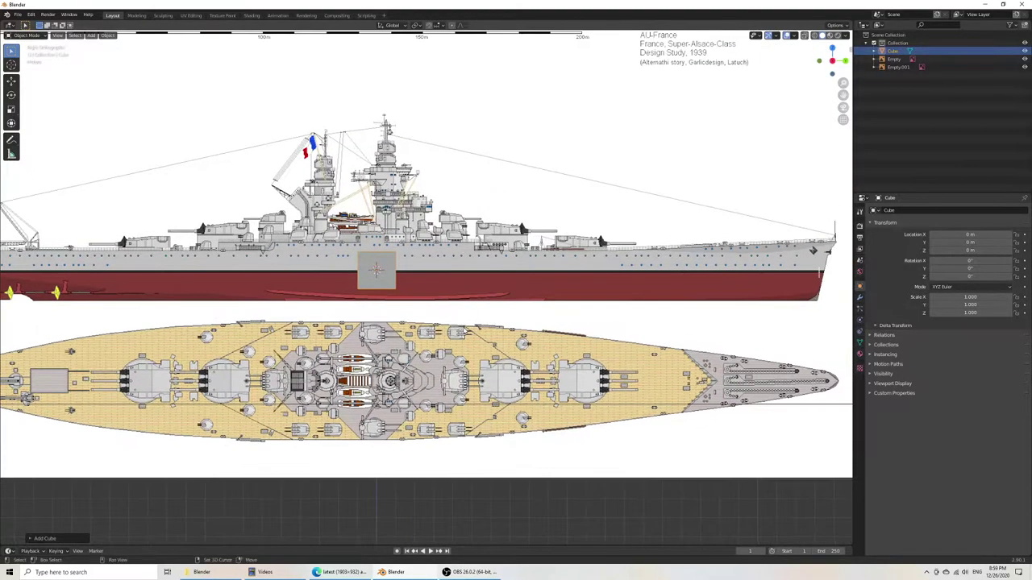
key("Tab")
scroll(453, 318, "down", 3)
scroll(436, 294, "up", 3)
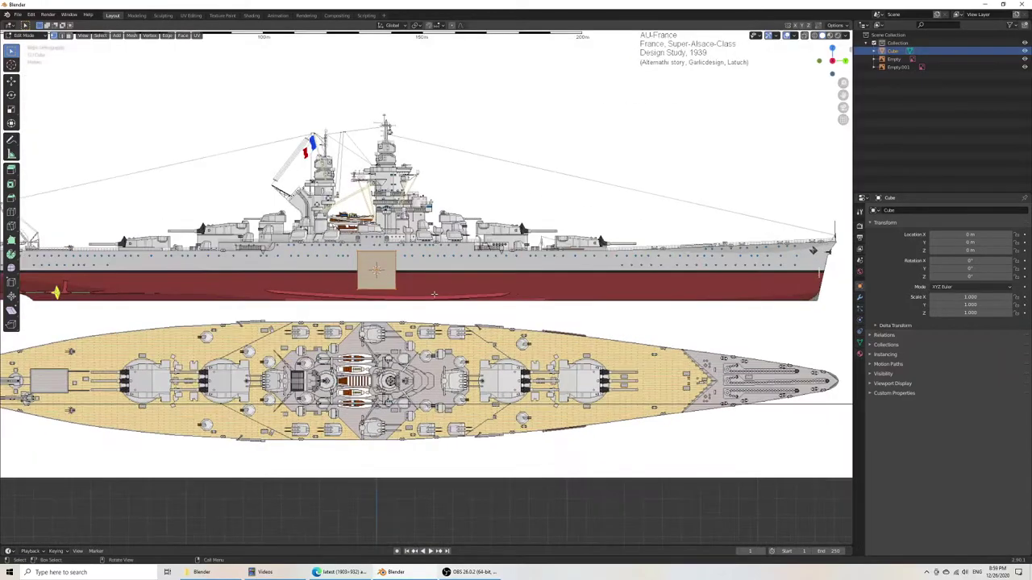
Step: Switch the viewport to wireframe shading and lower the cube's bottom vertices about 0.59 m along Z to the hull's keel line
middle_click_drag(373, 274, 520, 274, "shift")
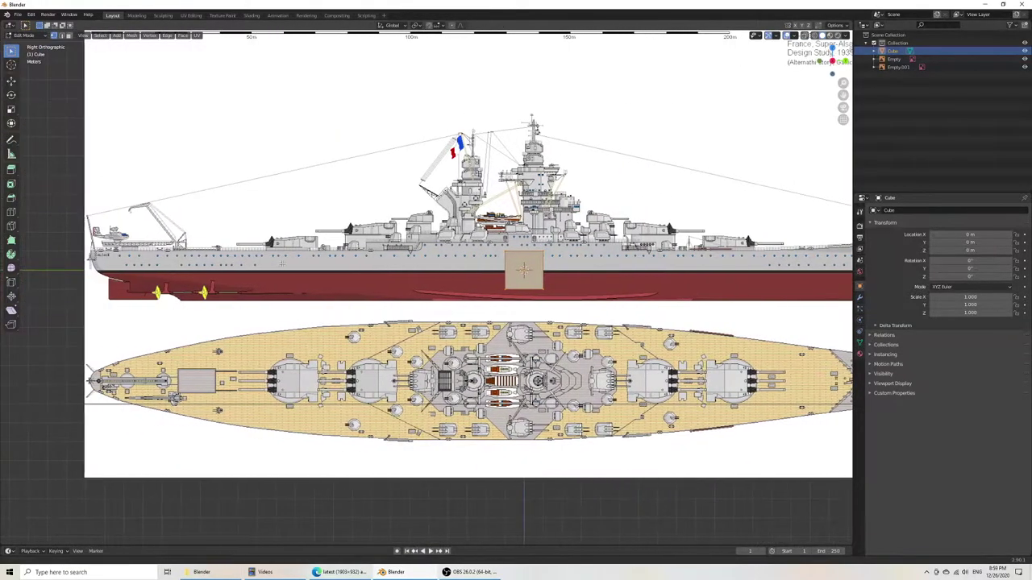
key("z")
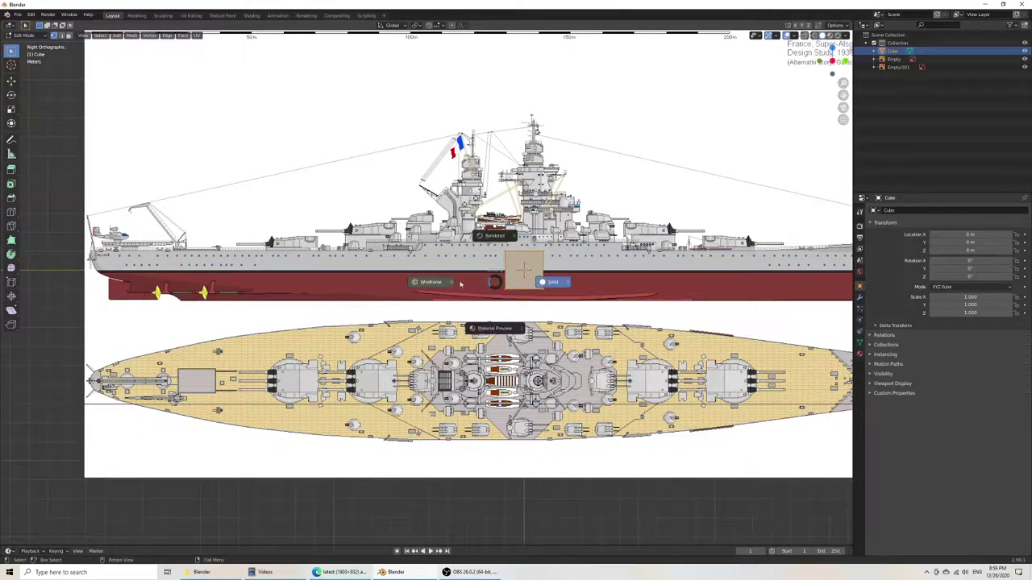
left_click(449, 280)
left_click_drag(449, 280, 623, 309)
key("g")
key("z")
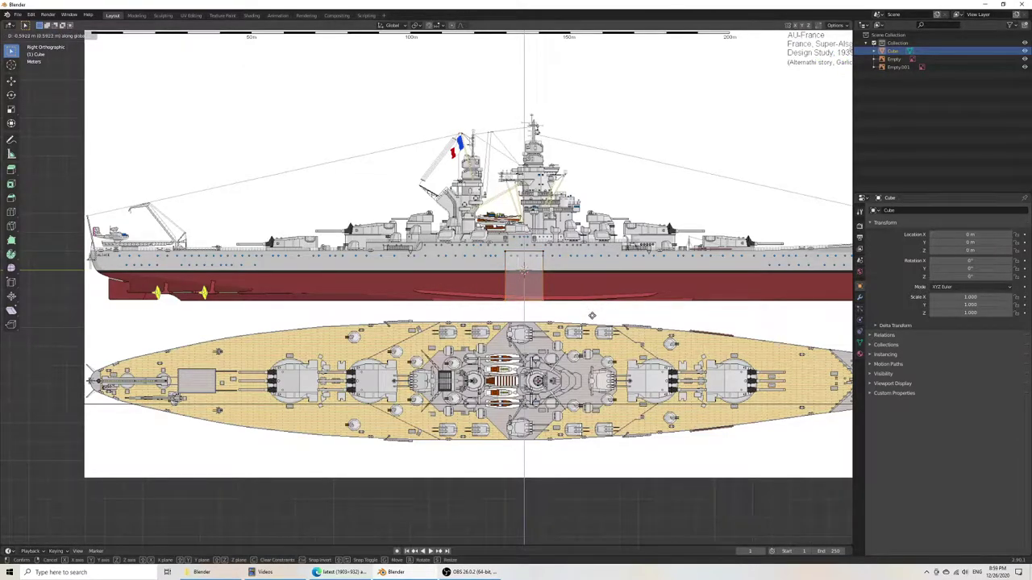
left_click(593, 316)
Step: Scale the whole cube along Y by about 22.7 so it spans nearly the full hull length in the side view
scroll(592, 316, "down", 4)
middle_click_drag(593, 315, 498, 318, "shift")
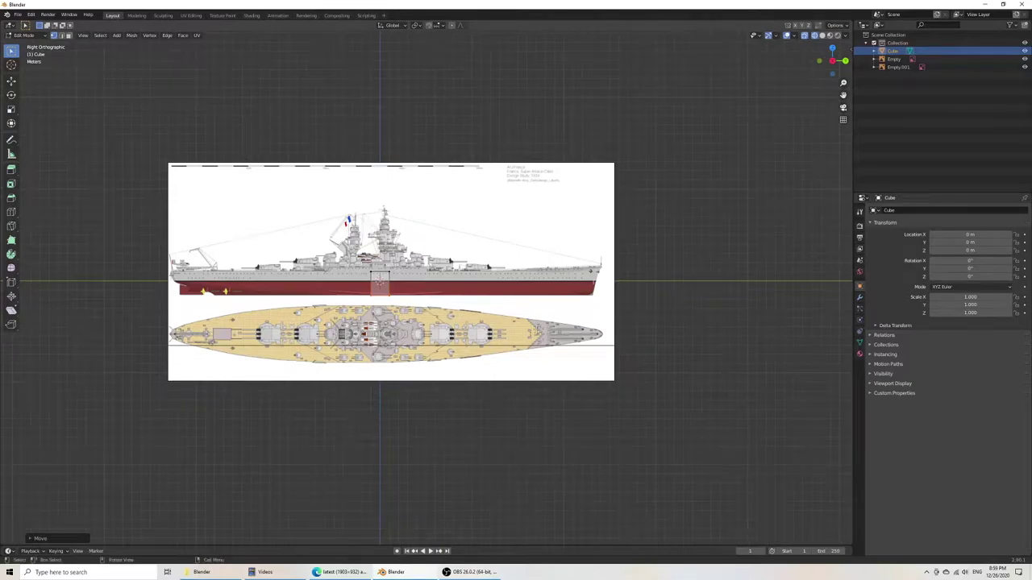
key("a")
key("s")
key("y")
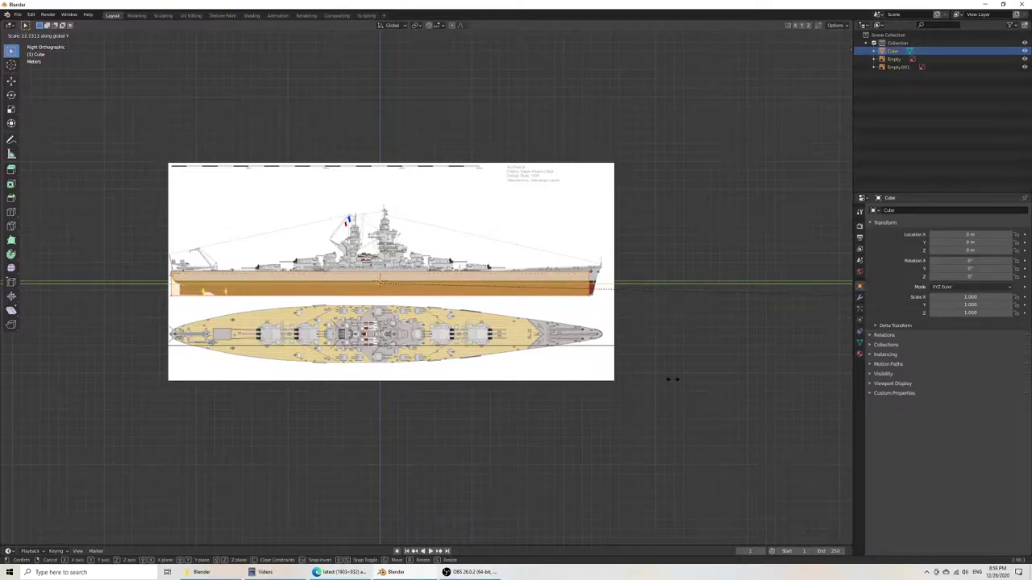
left_click(681, 380)
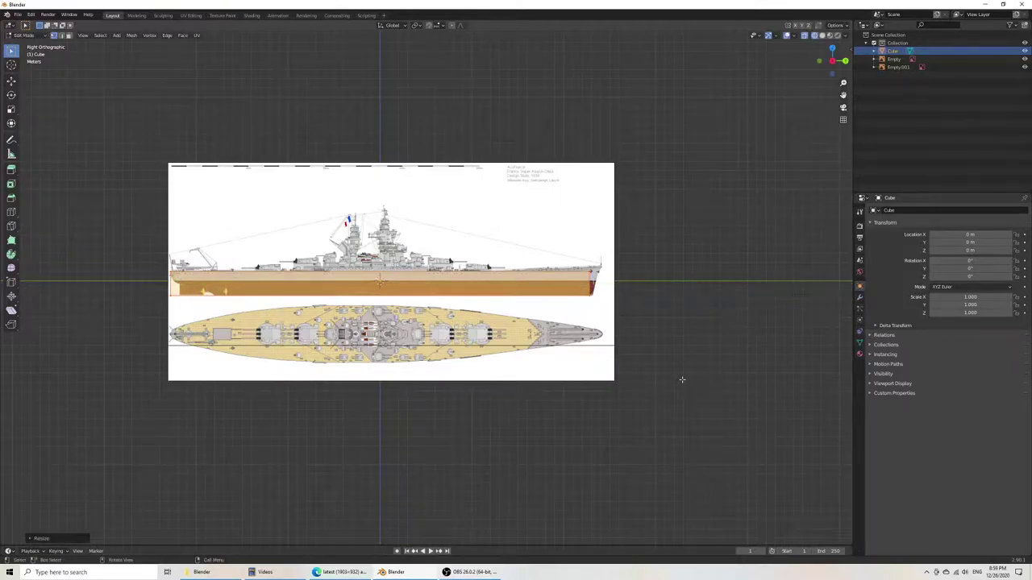
Step: Move the bow-end vertices forward along Y to the tip of the bow in the side blueprint
left_click_drag(555, 253, 656, 319)
middle_click_drag(670, 330, 488, 336, "shift")
scroll(538, 340, "up", 6)
scroll(591, 319, "up", 3)
key("g")
key("y")
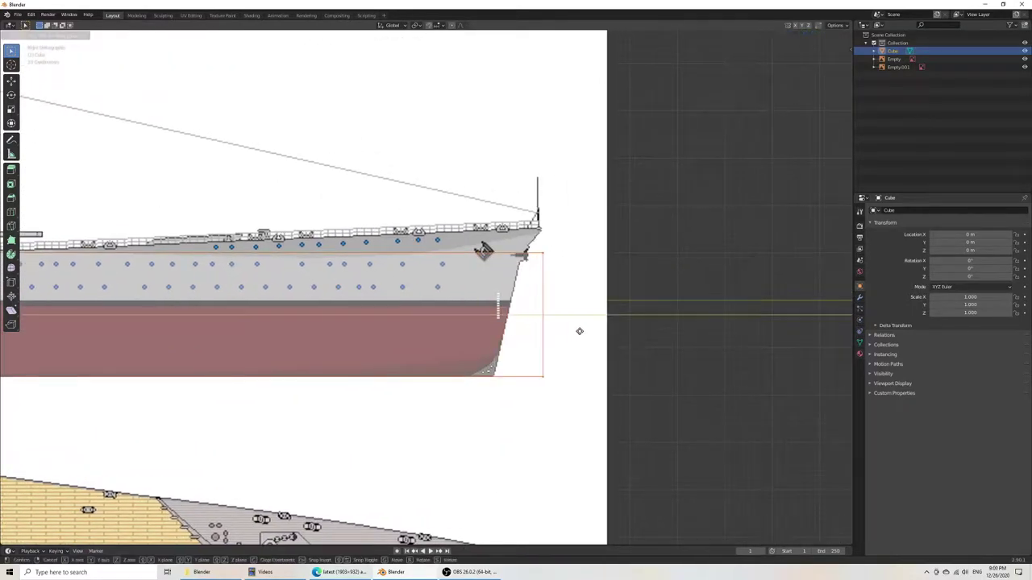
left_click(580, 332)
Step: Raise the top bow vertices along Z to the deck edge and fine-adjust the bow end along Y onto the stem tip
left_click_drag(513, 219, 637, 302)
key("g")
key("y")
key("z")
left_click(546, 279)
left_click_drag(531, 196, 575, 405)
key("g")
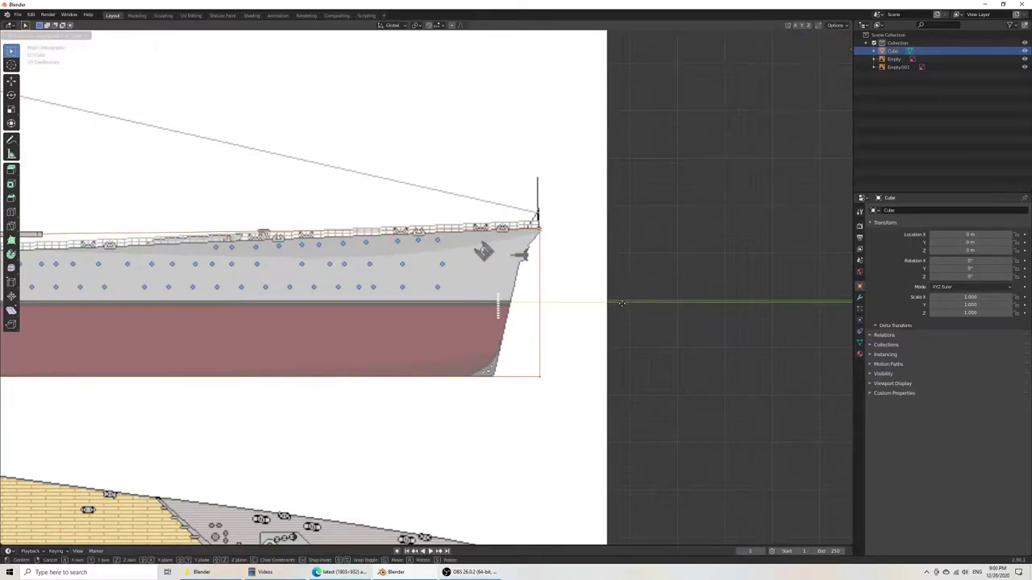
left_click(625, 303)
Step: Add a centred loop cut across the middle of the hull's length
key("Home")
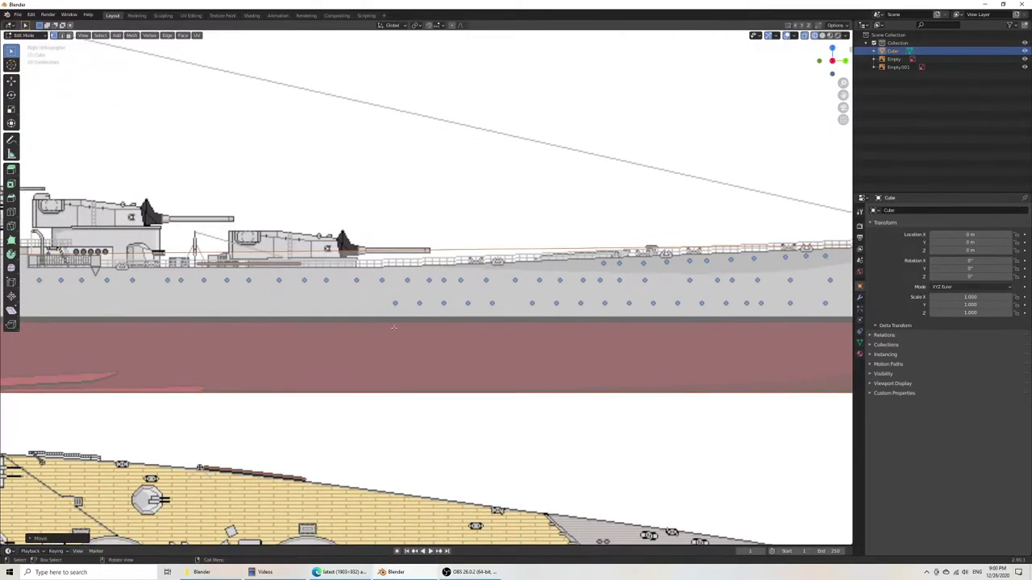
mouse_move(625, 338)
middle_mouse_down("shift")
mouse_move(642, 338)
mouse_move(528, 310)
middle_mouse_up("shift")
key("ctrl+r")
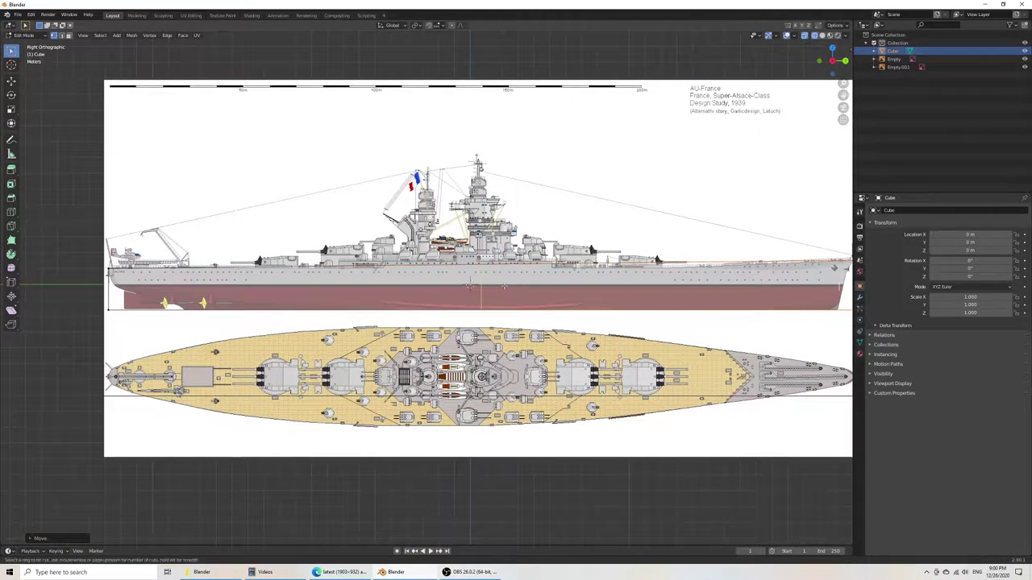
left_click(504, 287)
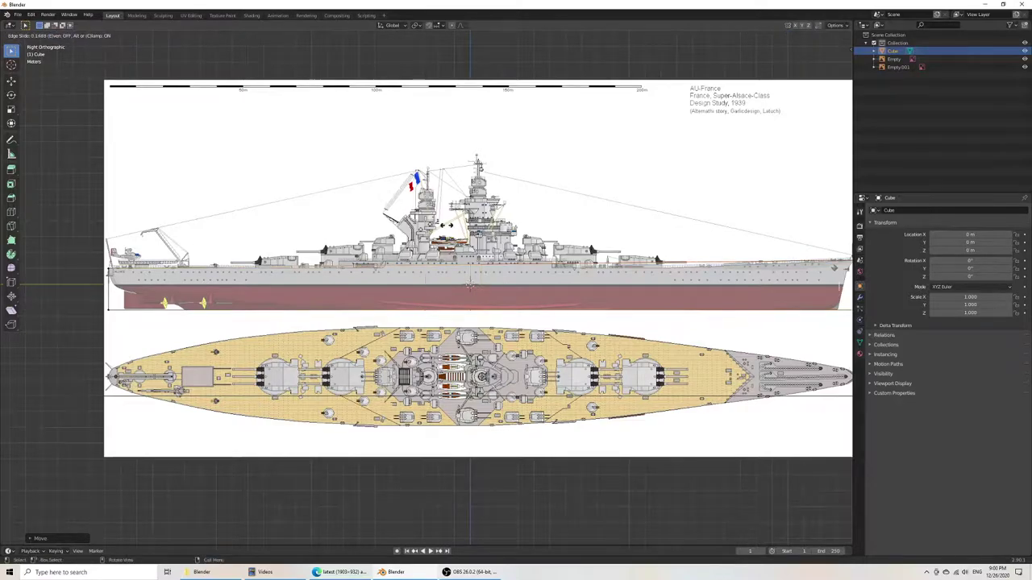
right_click(519, 266)
Step: Turn on vertex snapping and lower the midship loop's top vertices about 0.26 m along Z, level with the stern's top vertices
left_click_drag(440, 235, 546, 295)
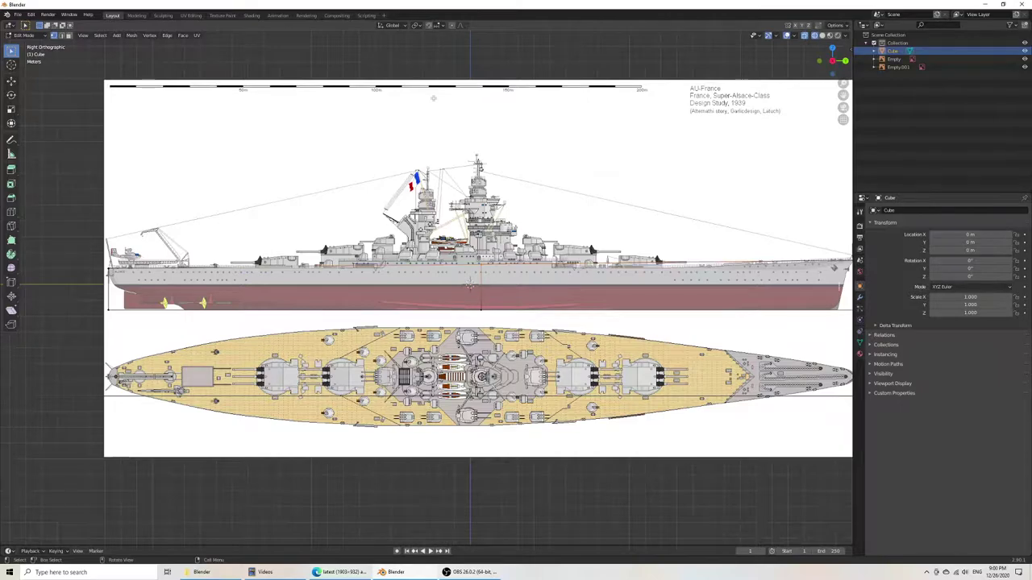
left_click(437, 25)
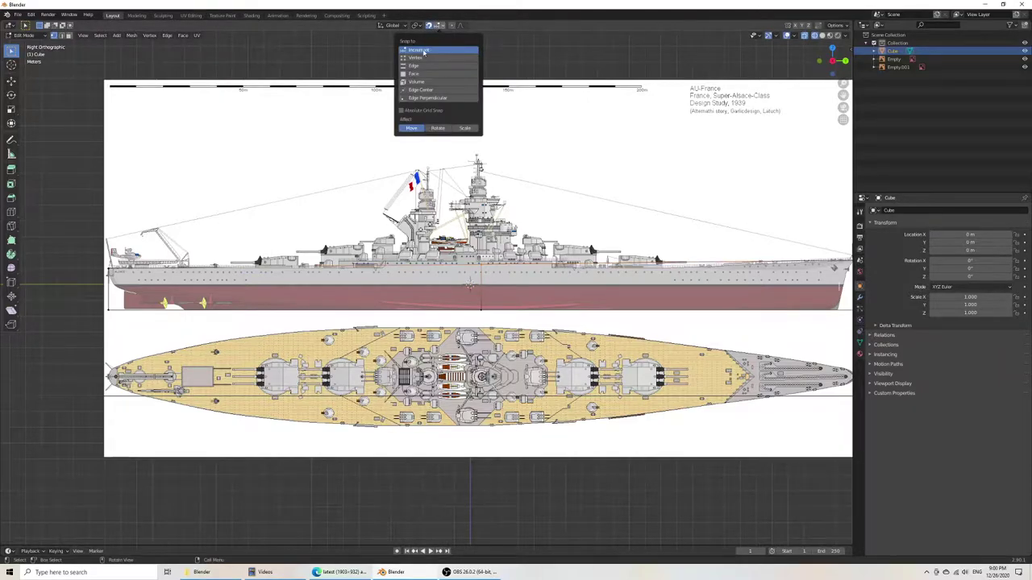
left_click(422, 58)
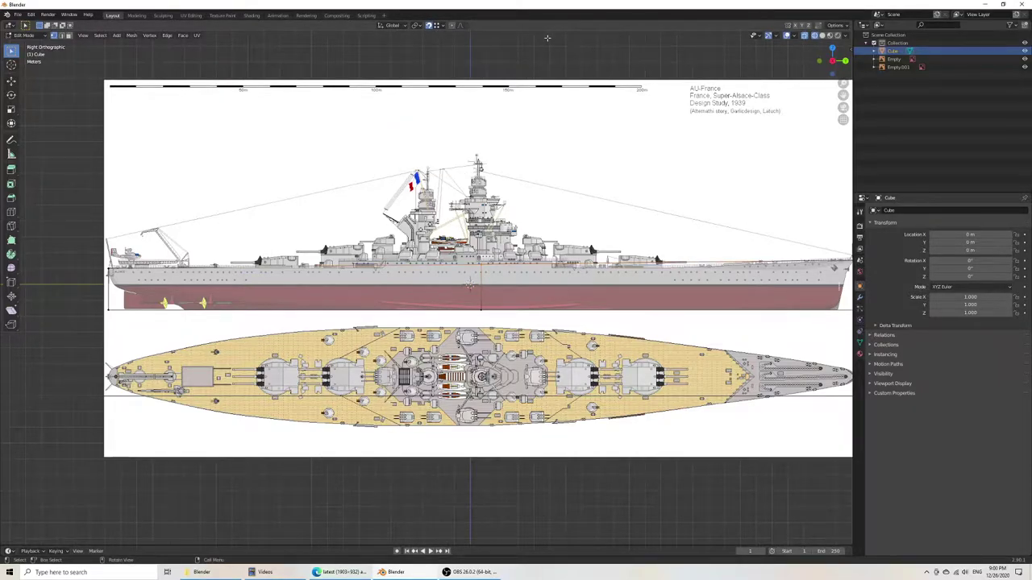
key("g")
key("z")
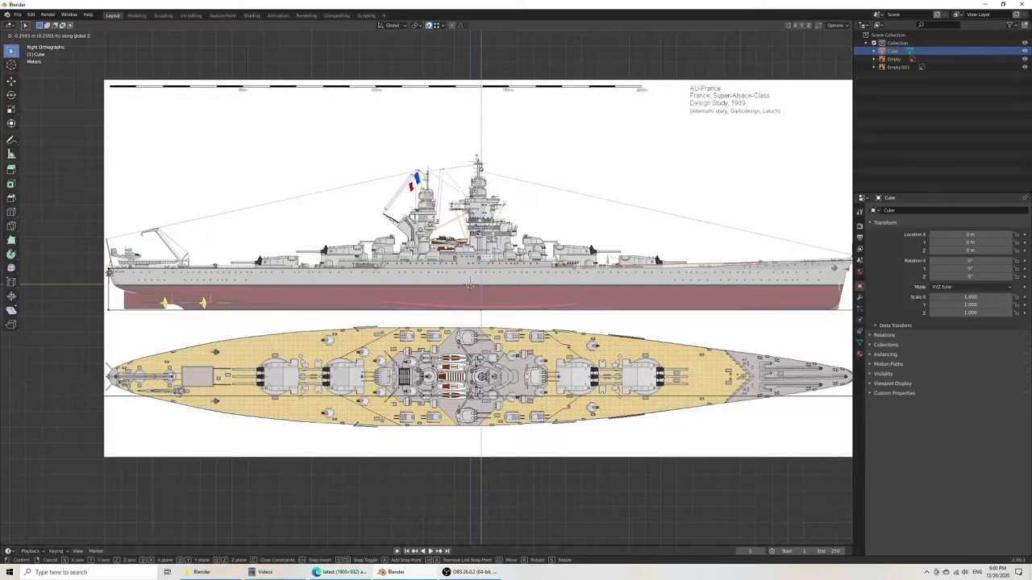
left_click(106, 271)
Step: Save the file as AlsaceStudy.blend in the Lider-class Destroyer folder
scroll(213, 276, "down", 6)
middle_click_drag(213, 275, 315, 318)
key("ctrl+s")
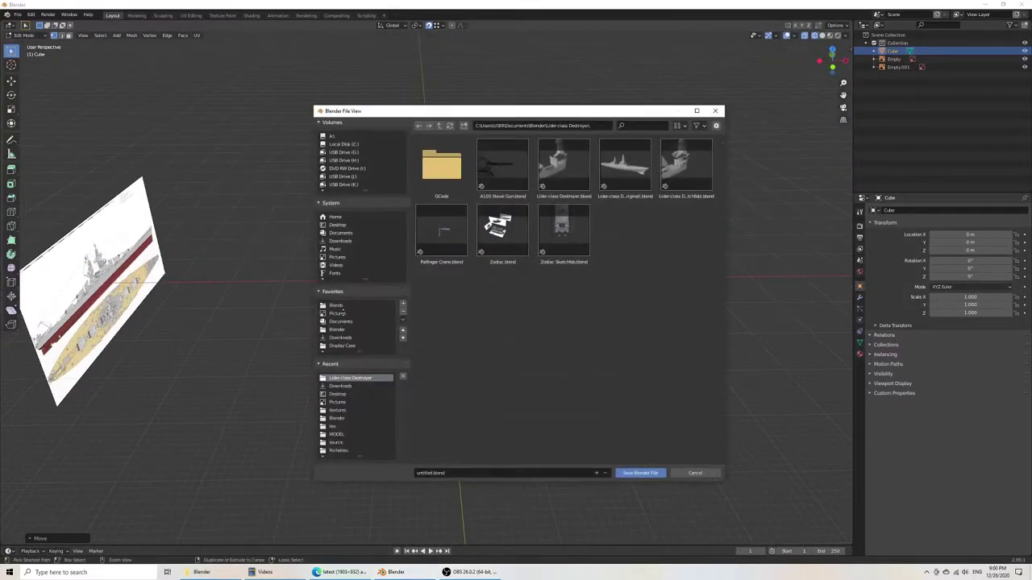
left_click(494, 471)
key("BackSpace")
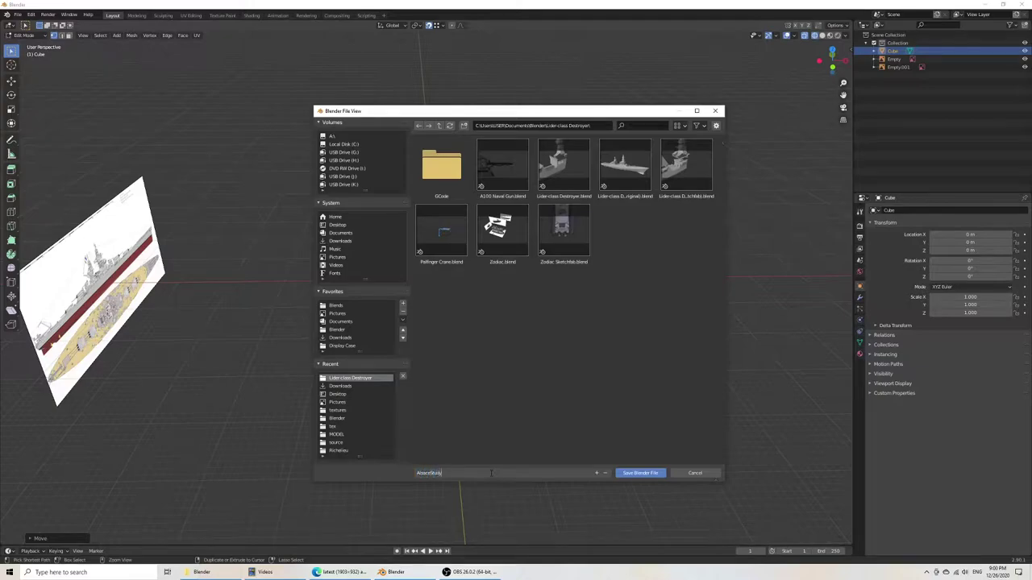
key("Return")
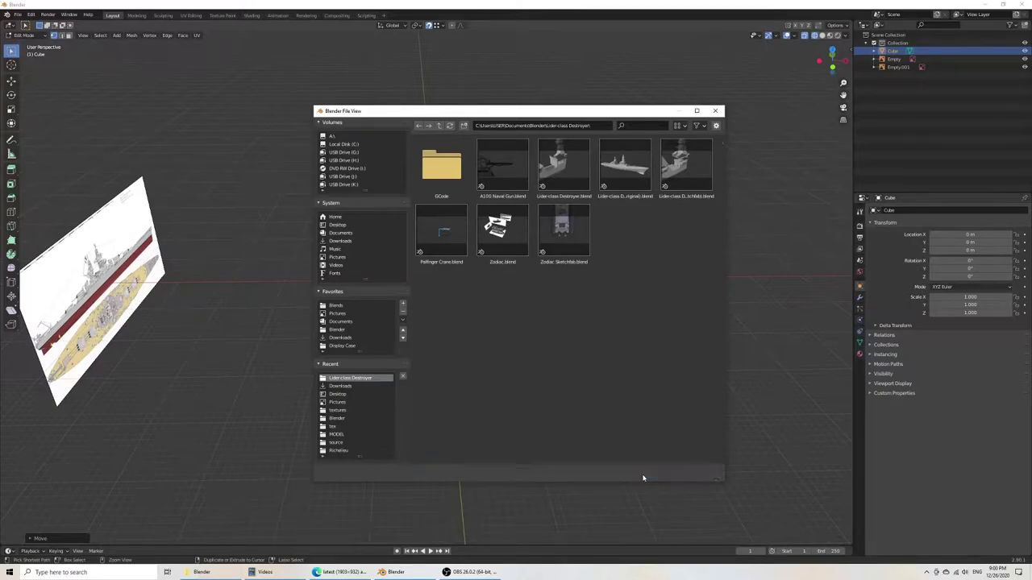
left_click(640, 473)
Step: Add a lengthwise loop cut along the hull's centreline in the top view and turn snapping off
middle_click_drag(524, 396, 418, 381)
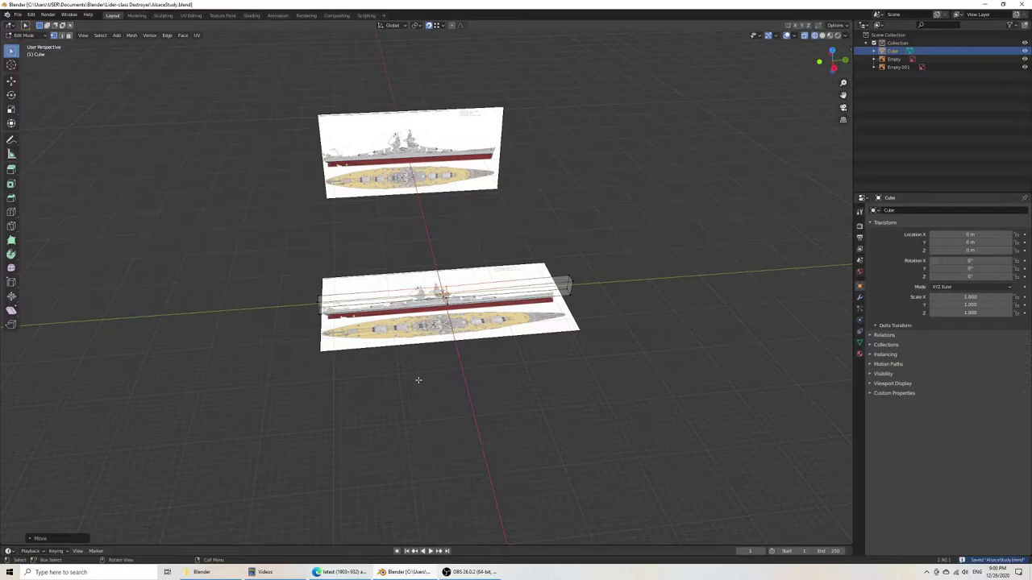
key("KP_7")
scroll(411, 199, "up", 3)
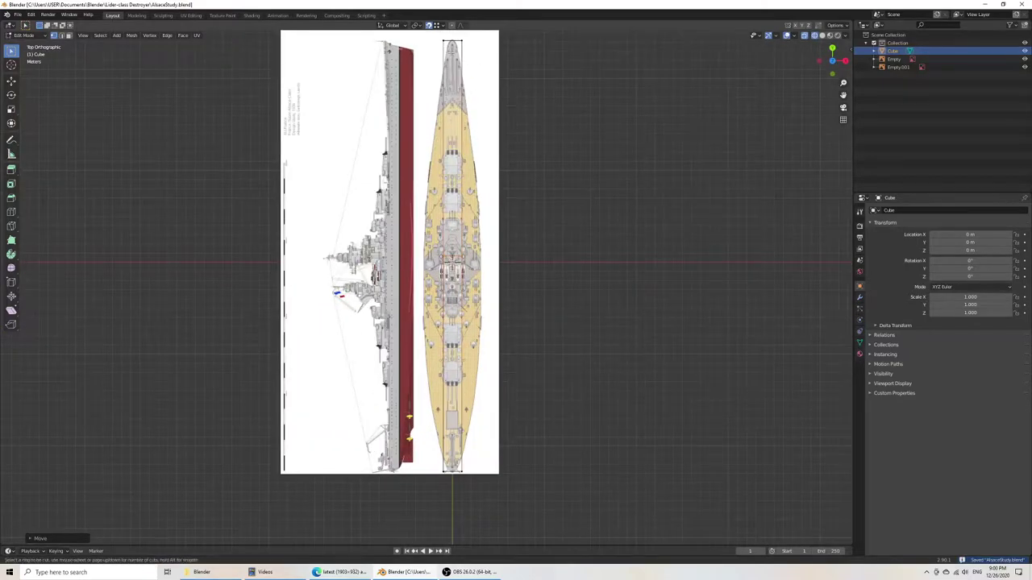
key("ctrl+r")
left_click(450, 46)
left_click(449, 45)
left_click(430, 26)
Step: Delete the vertices of the hull half on the negative X side of the centreline
middle_click_drag(487, 152, 481, 201, "shift")
left_click_drag(409, 71, 440, 539)
key("x")
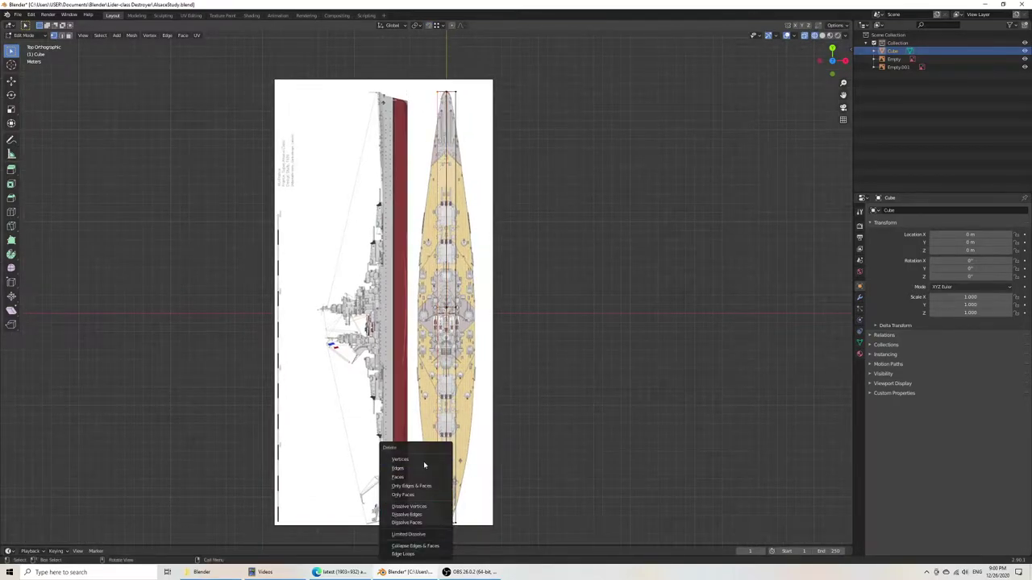
left_click(418, 460)
Step: Add a Mirror modifier on the X axis with Clipping enabled to the hull and return to Edit Mode
key("Tab")
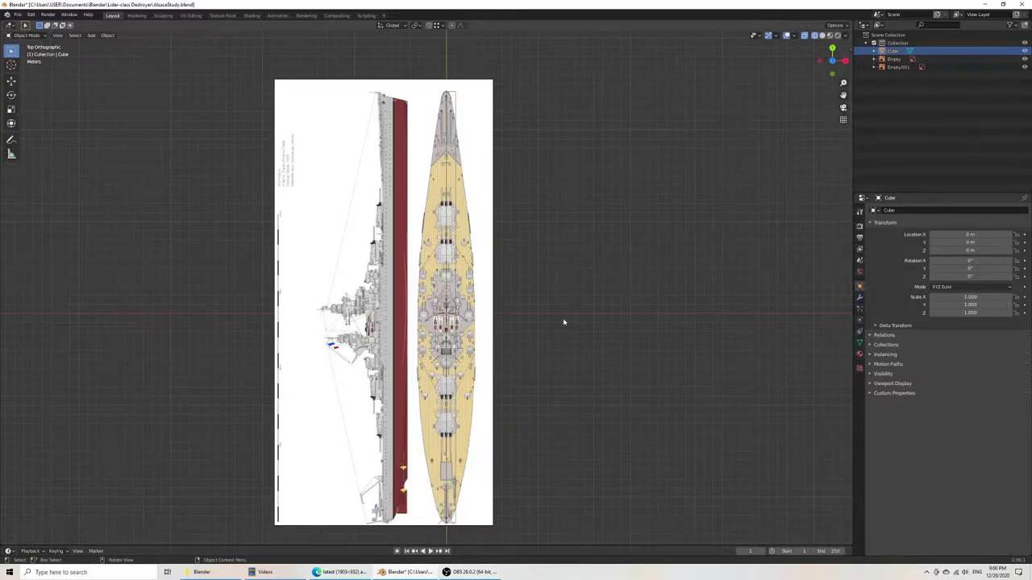
left_click(859, 297)
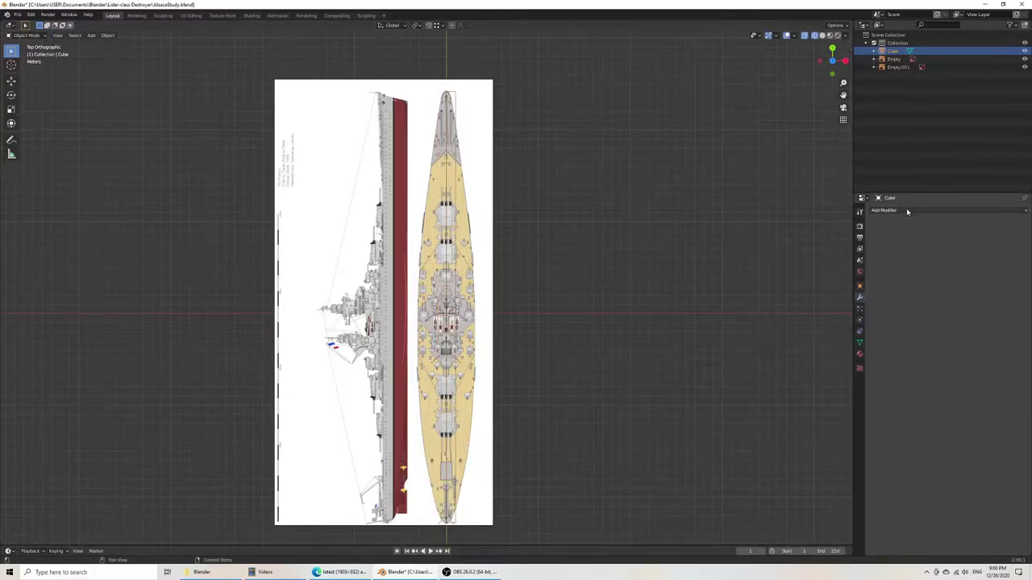
left_click(906, 211)
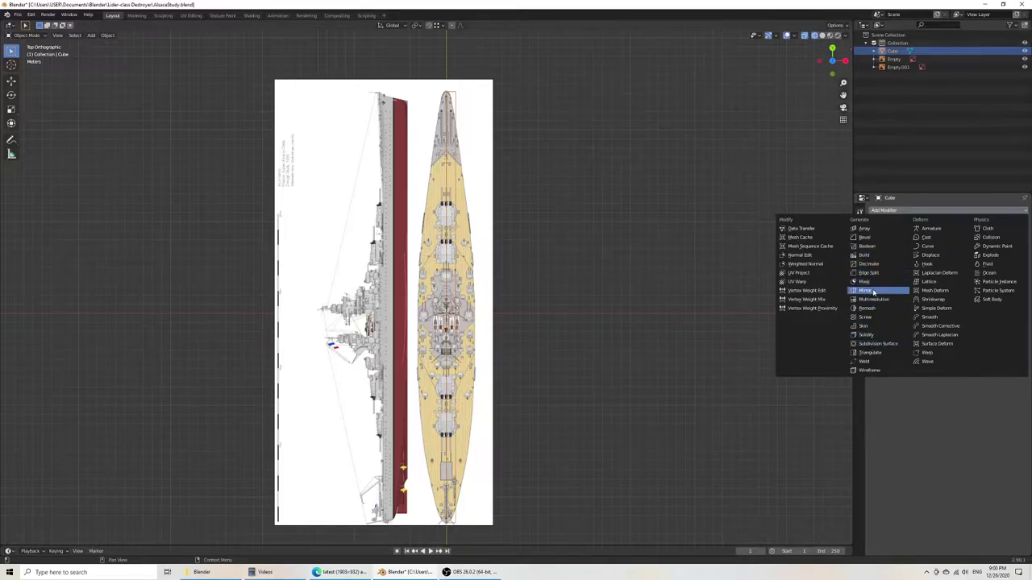
left_click(869, 290)
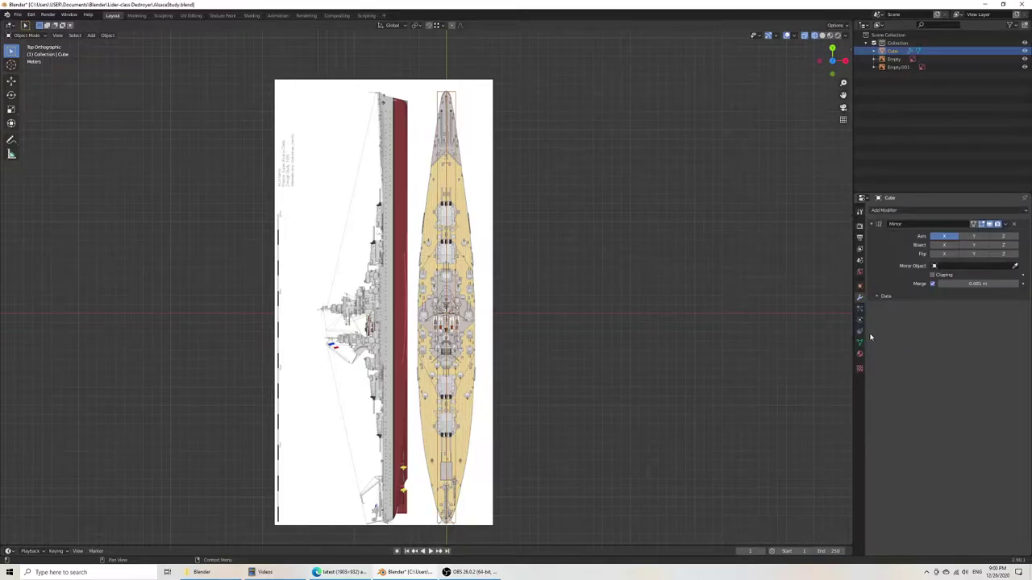
left_click(956, 275)
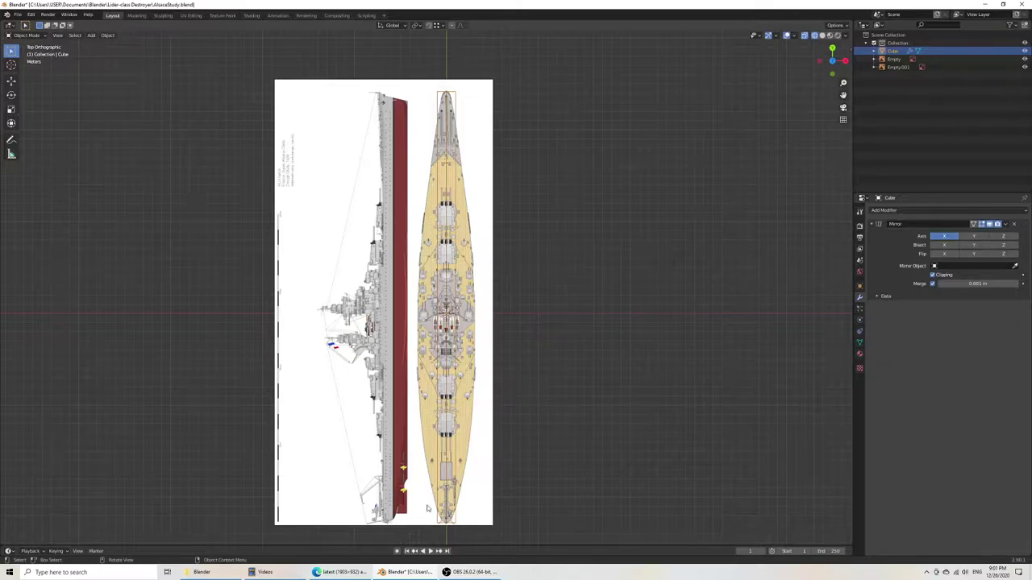
key("Tab")
Step: Test the mirror clipping by trying to move the bow's centreline vertices along X
key("g")
key("x")
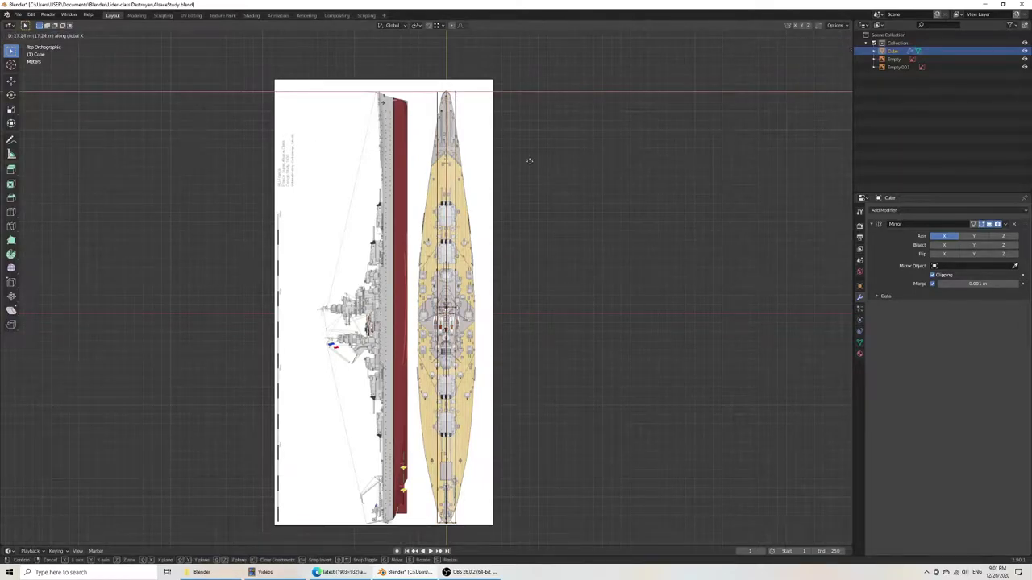
left_click(574, 161)
Step: Compare the bow in side and top views and move its centreline vertices along Y to the deck plan's bow tip
scroll(486, 297, "down", 3)
middle_click_drag(467, 324, 462, 219, "shift")
middle_click_drag(453, 93, 457, 250, "shift")
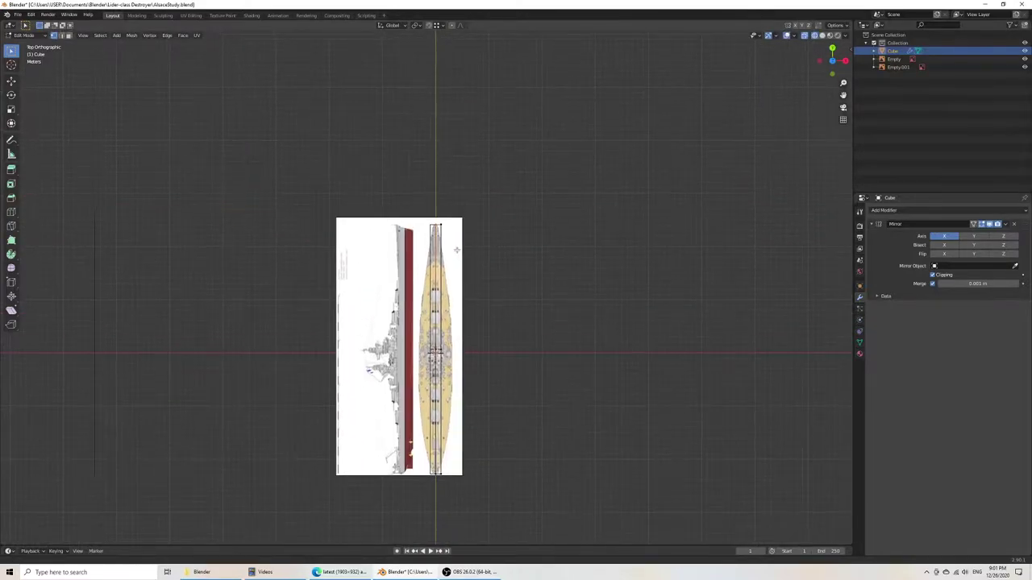
scroll(456, 250, "up", 10)
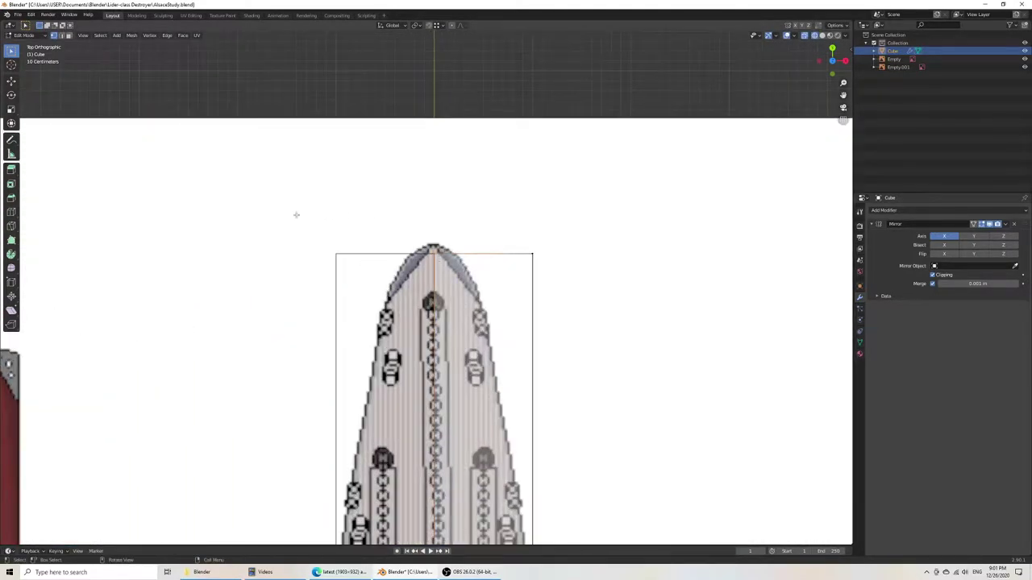
left_click_drag(297, 216, 502, 284)
left_click_drag(402, 219, 484, 282)
middle_click_drag(484, 283, 484, 284)
key("KP_3")
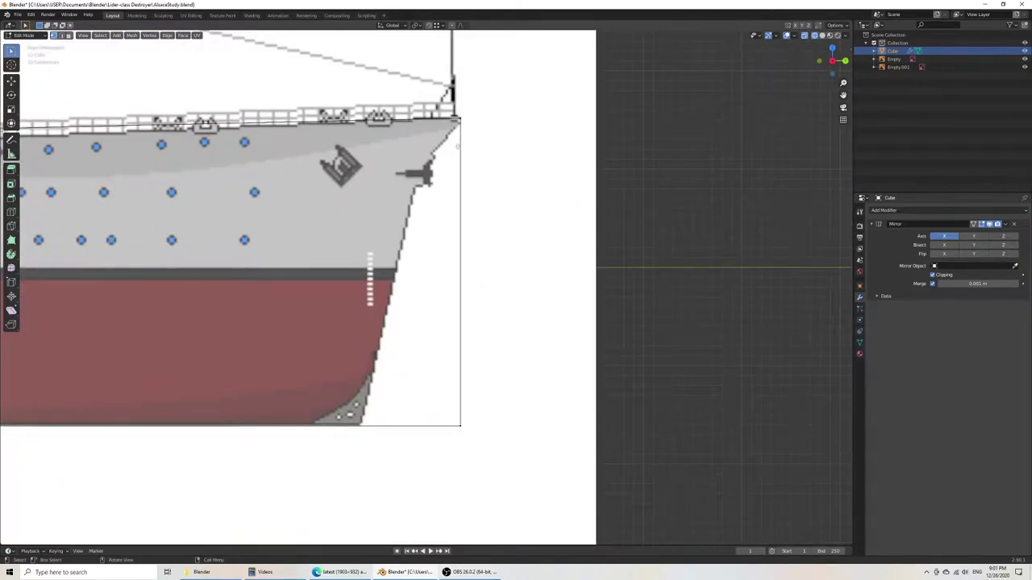
scroll(456, 146, "down", 2)
middle_click_drag(488, 148, 541, 196, "shift")
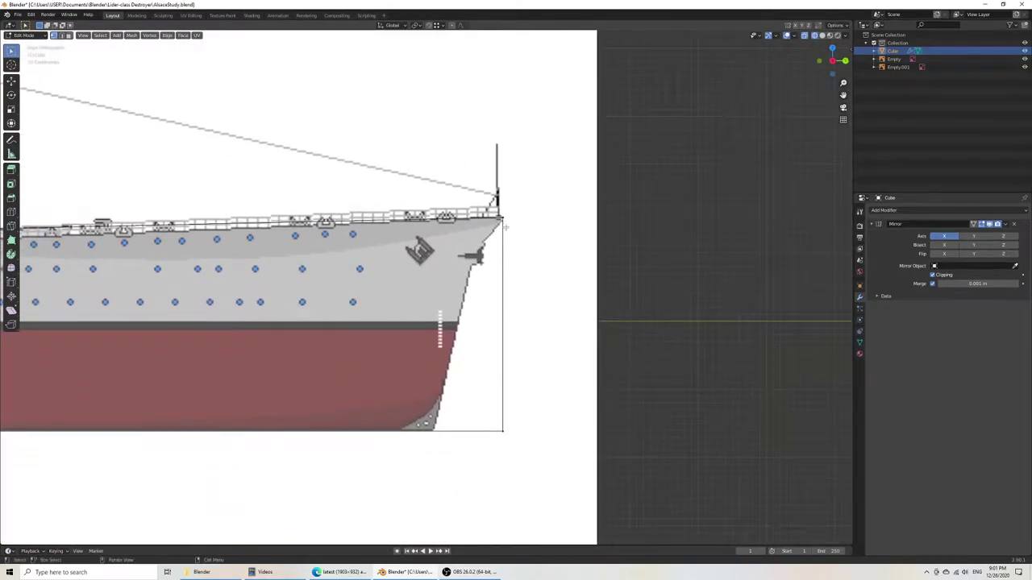
key("KP_7")
middle_click_drag(279, 266, 561, 293, "shift")
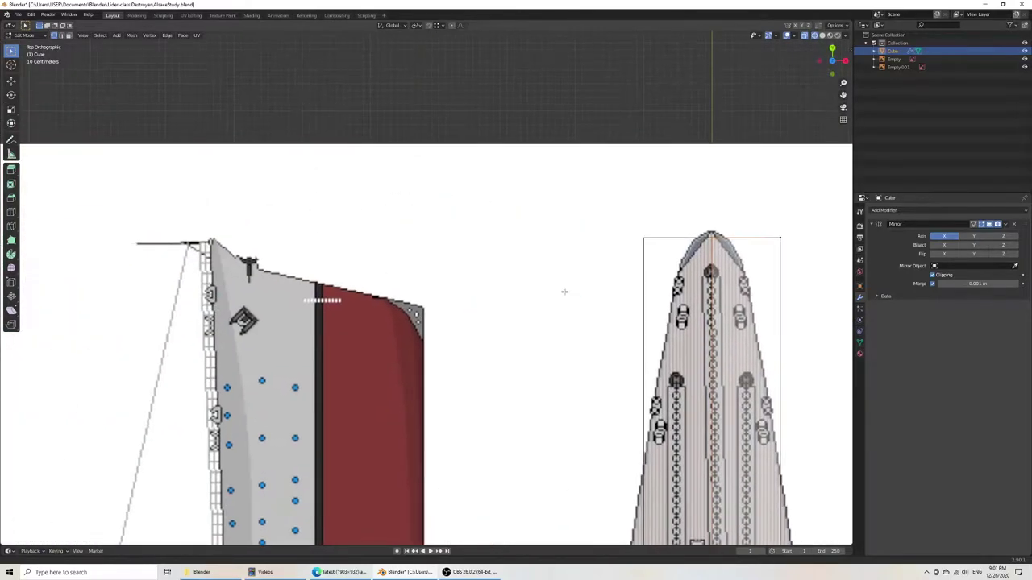
middle_click_drag(716, 274, 527, 220, "shift")
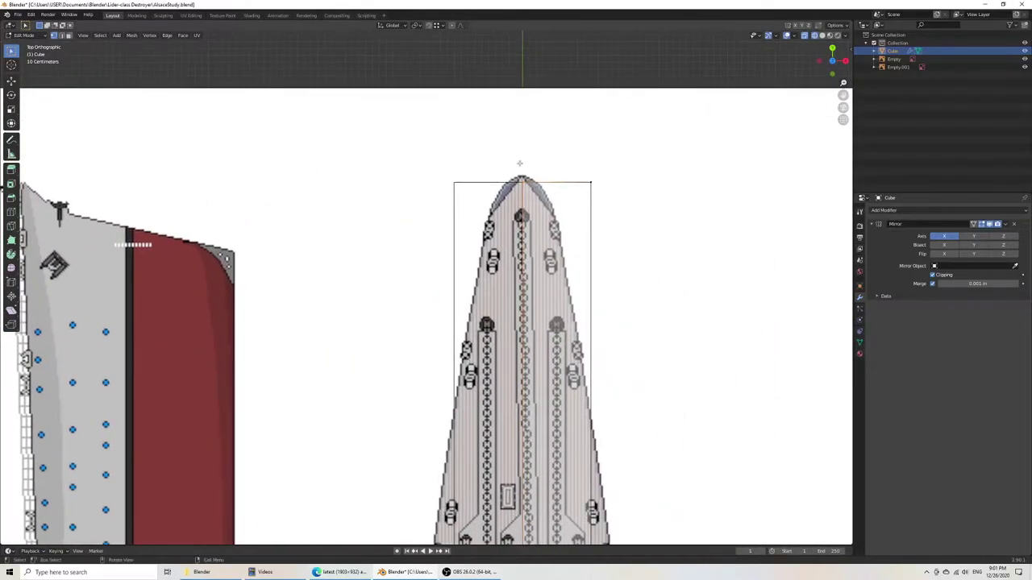
key("g")
key("y")
left_click(547, 208)
Step: Move the bow's outer corner vertices inward along X and then freely onto the deck plan's edge just behind the bow tip
left_click_drag(555, 141, 636, 216)
key("g")
key("x")
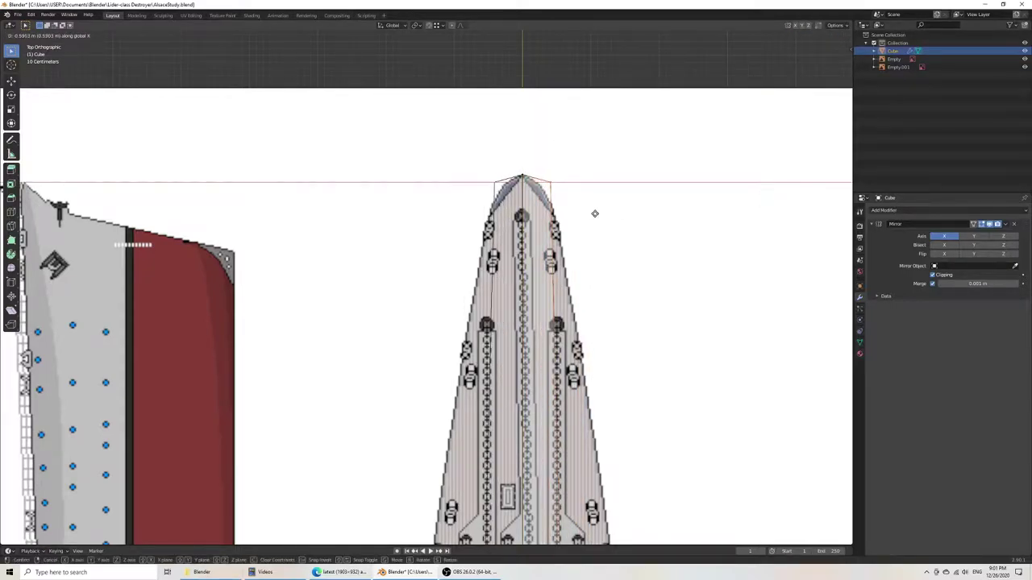
left_click(599, 214)
key("g")
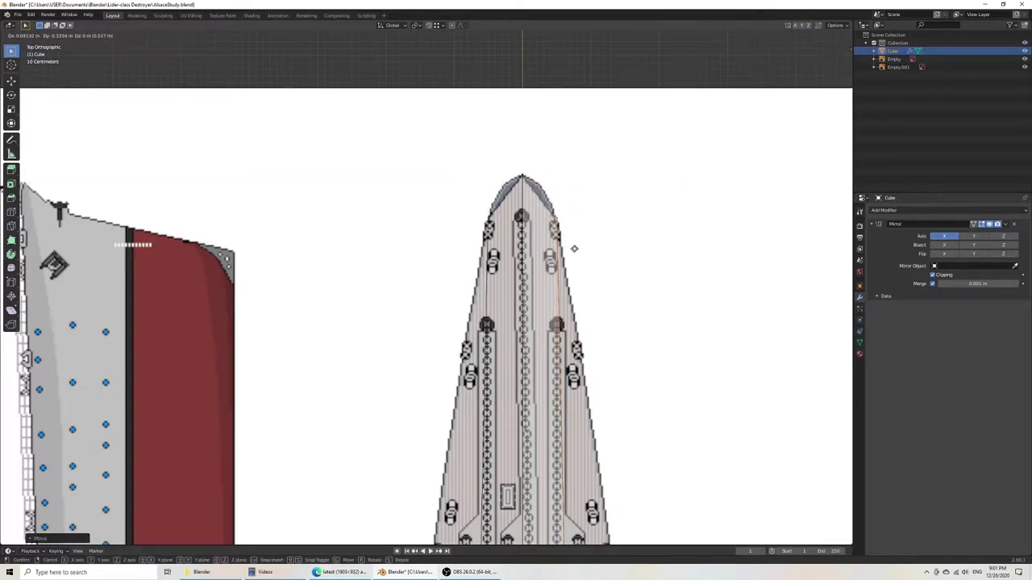
left_click(573, 243)
Step: Move the midship section's outer vertices outward along X until they meet the deck plan's edge amidships
scroll(565, 282, "down", 8)
middle_click_drag(540, 363, 557, 124, "shift")
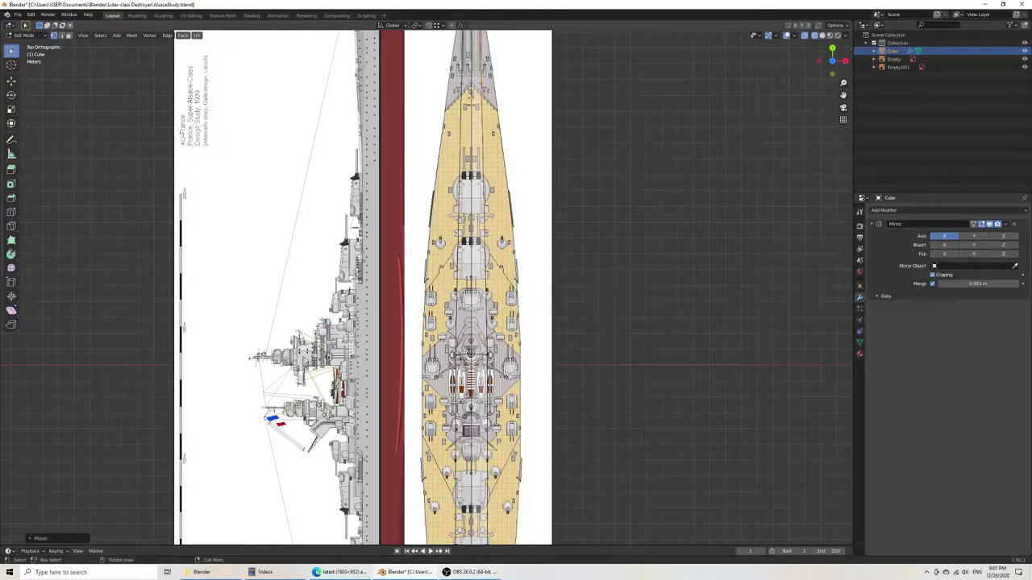
key("g")
key("x")
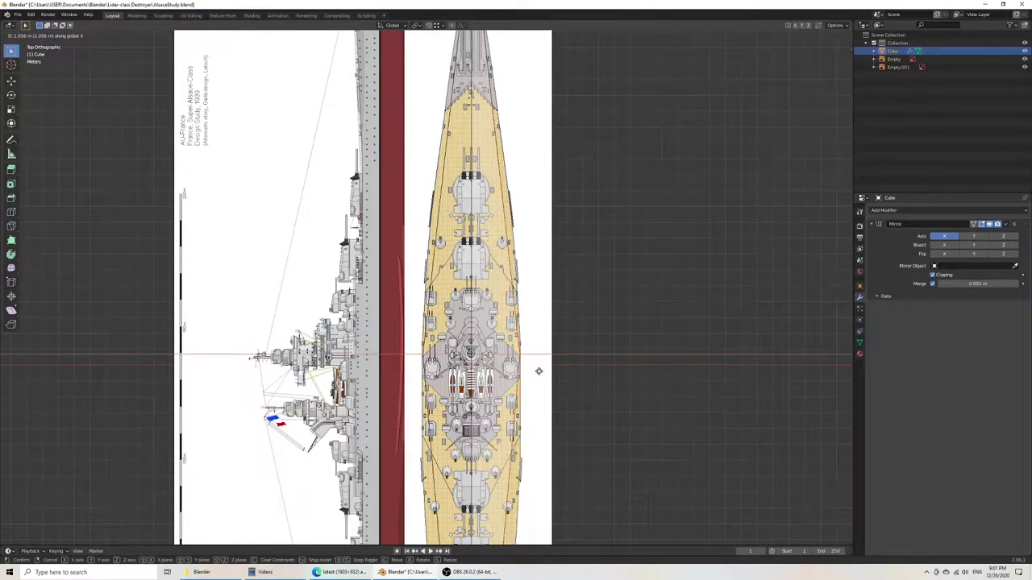
left_click(538, 370)
scroll(548, 359, "up", 6)
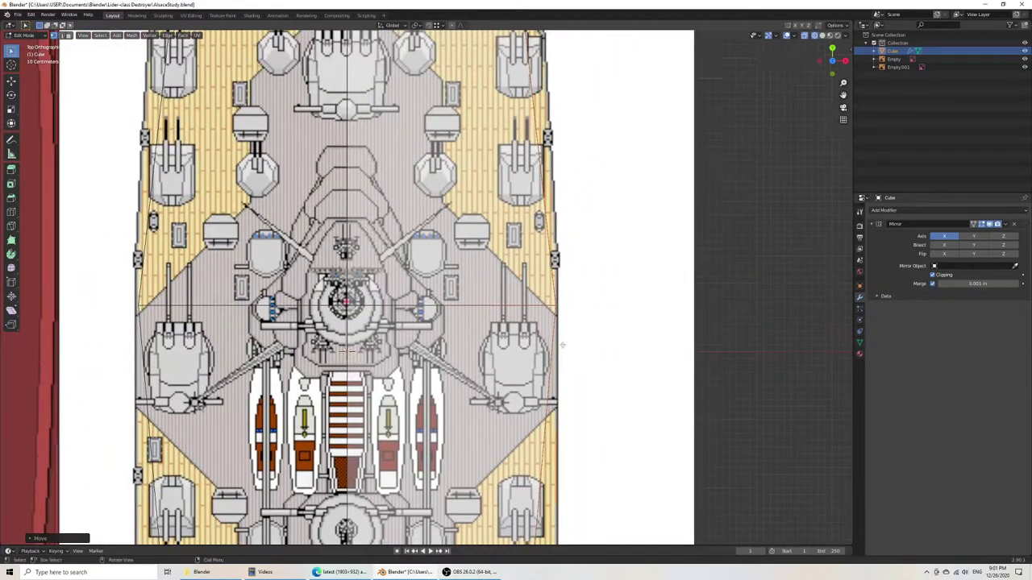
key("g")
key("x")
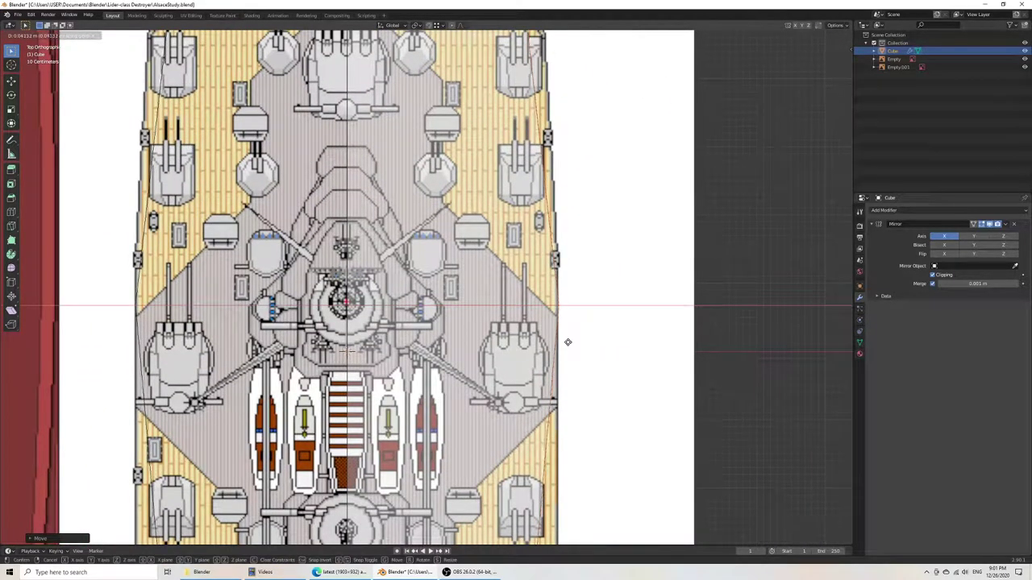
left_click(568, 341)
Step: Select the whole midship edge loop and move it forward along Y to where the deck plan reaches full width
scroll(565, 352, "down", 8)
middle_click_drag(510, 393, 518, 273, "shift")
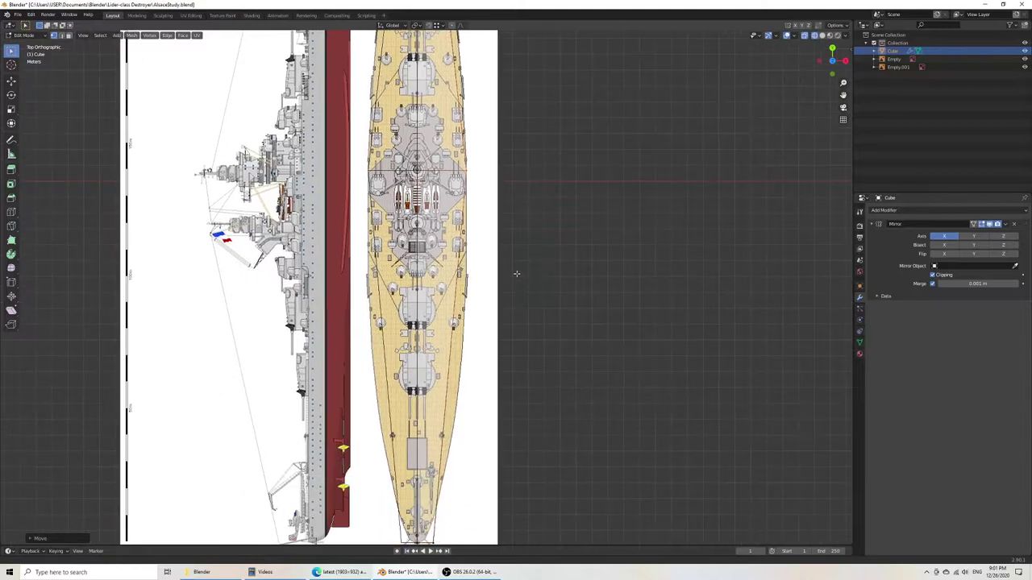
left_click_drag(358, 154, 558, 199)
middle_click_drag(484, 189, 463, 295, "shift")
scroll(462, 295, "up", 6)
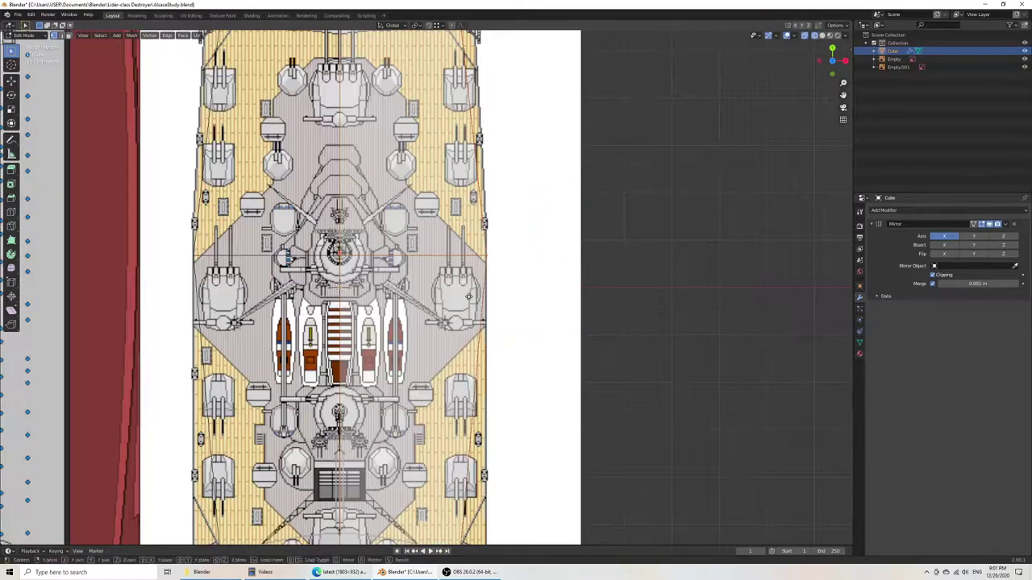
key("g")
key("y")
left_click(472, 260)
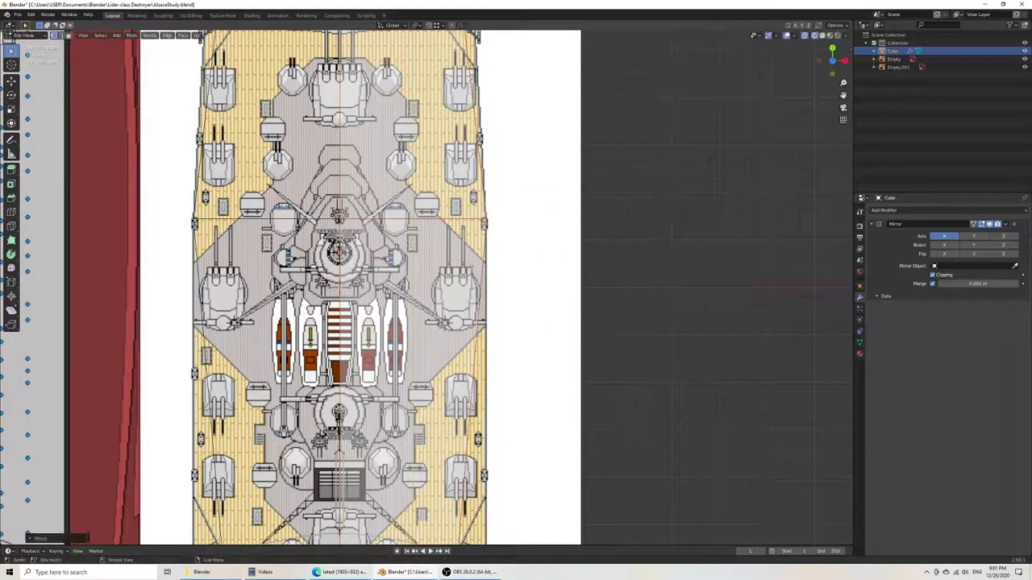
Step: Add a loop cut across the aft half of the hull and slide it forward to the front of the first aft turret
scroll(432, 375, "down", 1)
middle_click_drag(409, 445, 417, 278, "shift")
key("ctrl+r")
scroll(447, 389, "down", 7)
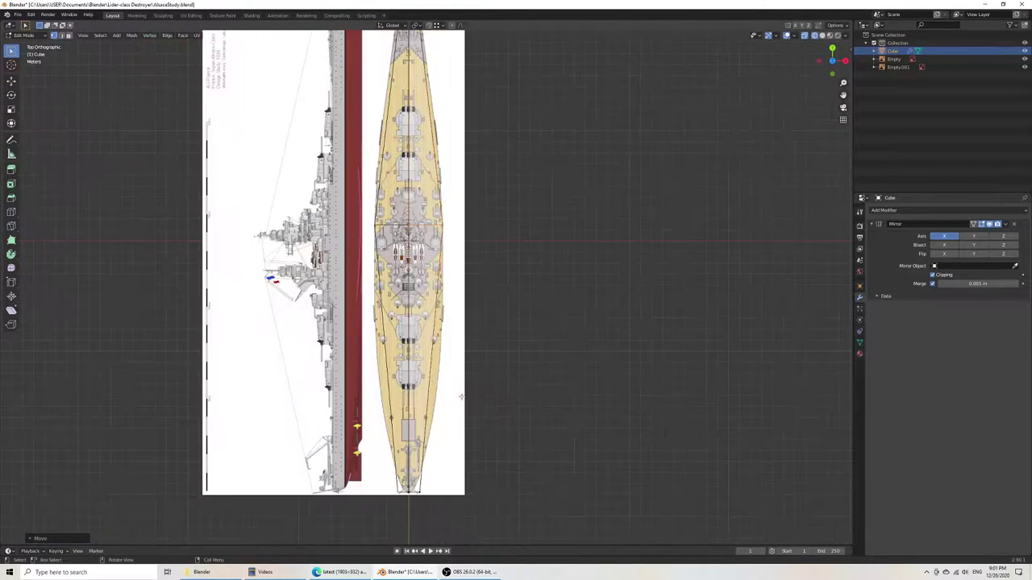
middle_click_drag(455, 391, 455, 340, "shift")
left_click(434, 302)
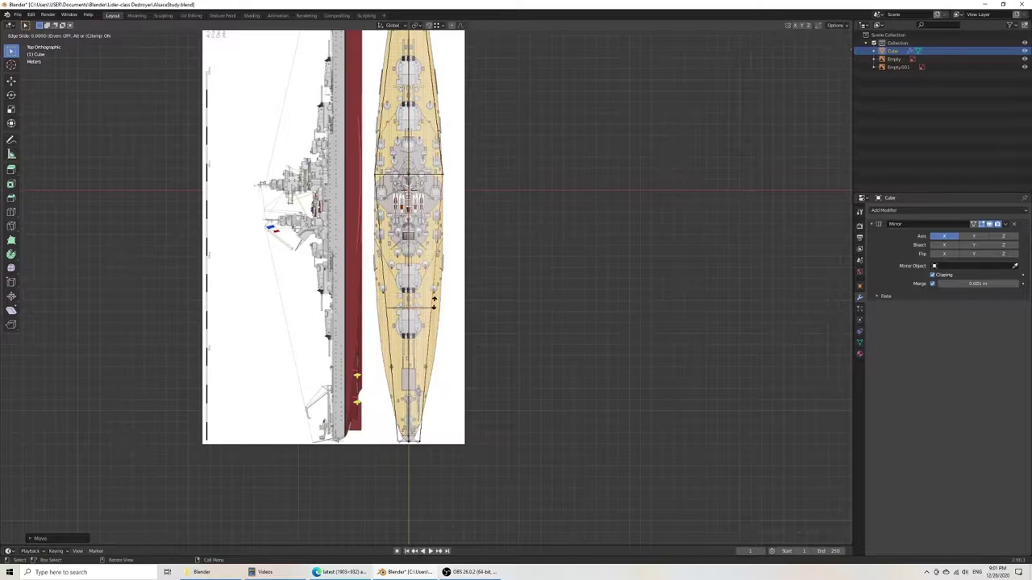
left_click(465, 266)
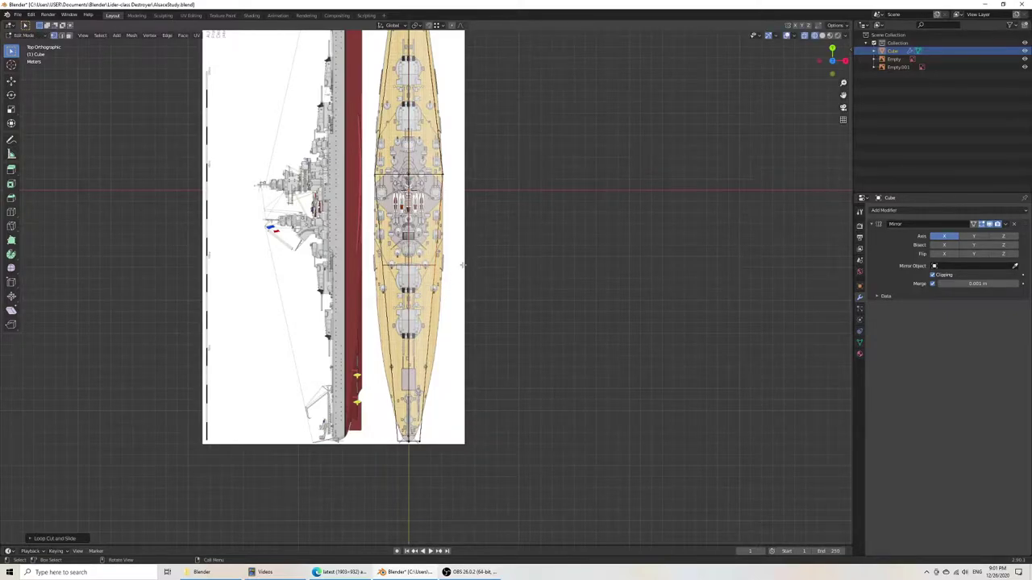
Step: Move the aft loop's outer vertices outward along X to the edge of the deck plan
scroll(465, 266, "up", 5)
key("g")
key("x")
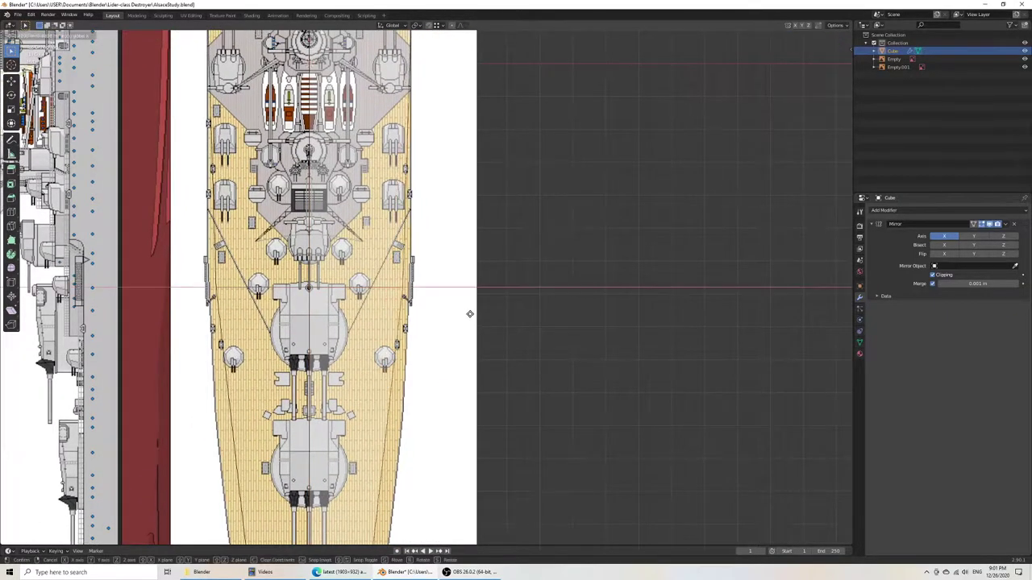
left_click(476, 312)
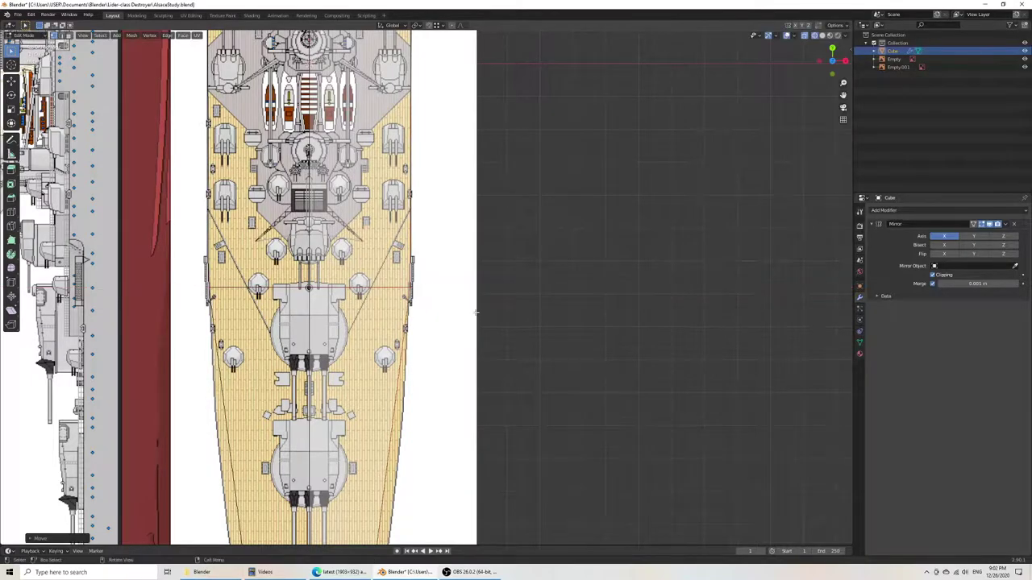
Step: Select the whole aft loop and move it forward along Y to where the parallel-sided part of the deck ends
middle_click_drag(433, 285, 445, 342, "shift")
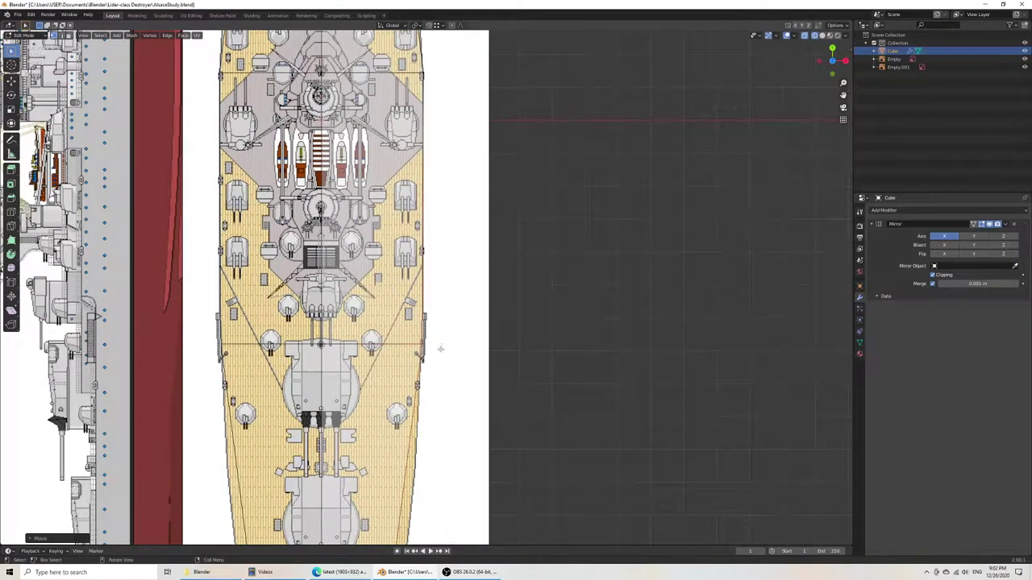
key("ctrl+r")
left_click(442, 340)
left_click(446, 320)
left_click_drag(197, 309, 511, 371)
key("g")
key("y")
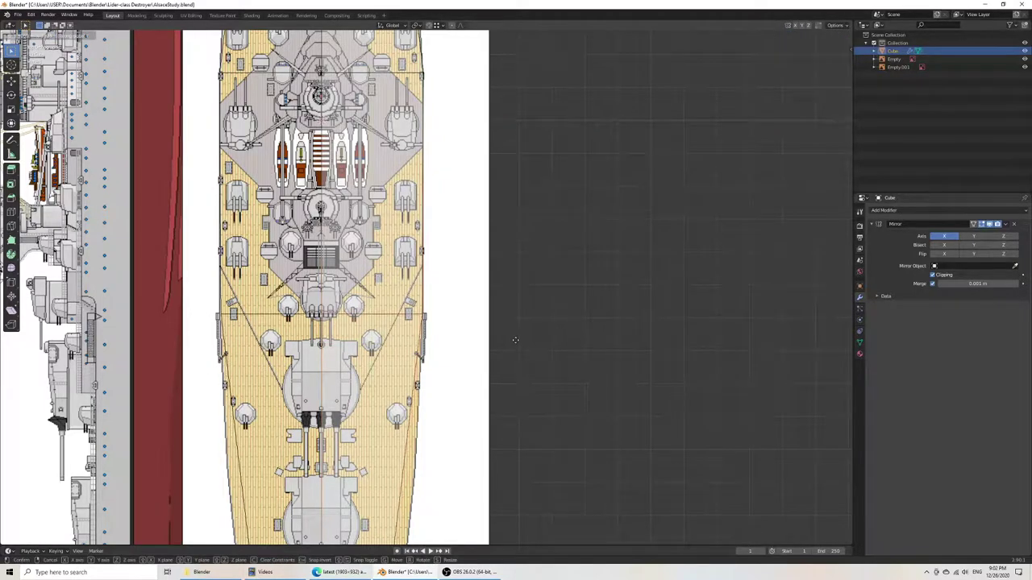
left_click(515, 340)
Step: Move the aft loop along X to line up with the midship loop's outer edge and save the file
middle_click_drag(477, 325, 479, 295, "shift")
middle_click_drag(463, 187, 459, 232, "shift")
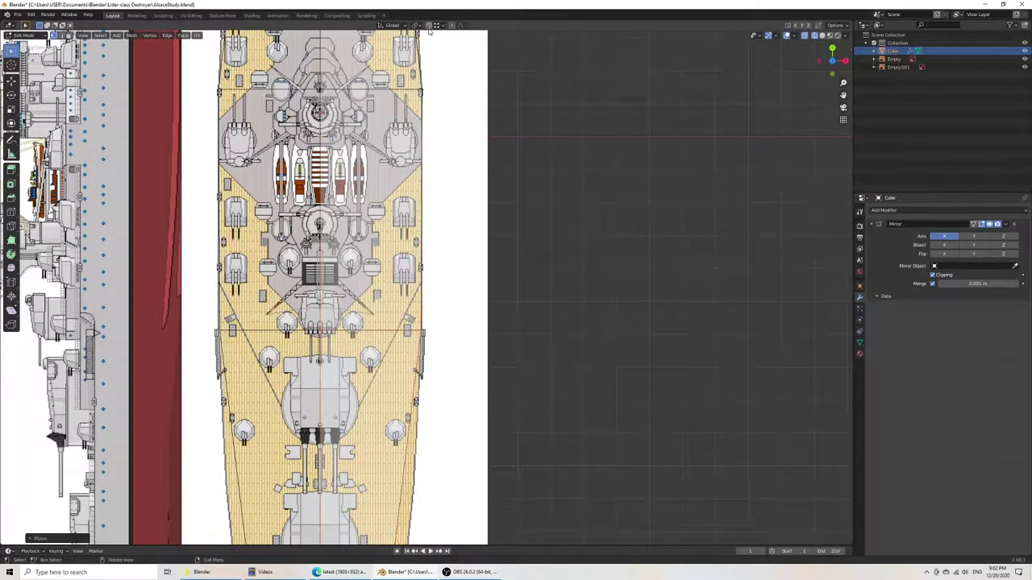
key("g")
key("x")
left_click(427, 91)
middle_click_drag(435, 333, 486, 115, "shift")
key("ctrl+s")
Step: Move the outer corner vertices of the stern inward and forward onto the deck plan's stern outline
scroll(470, 210, "down", 4)
middle_click_drag(447, 384, 432, 186, "shift")
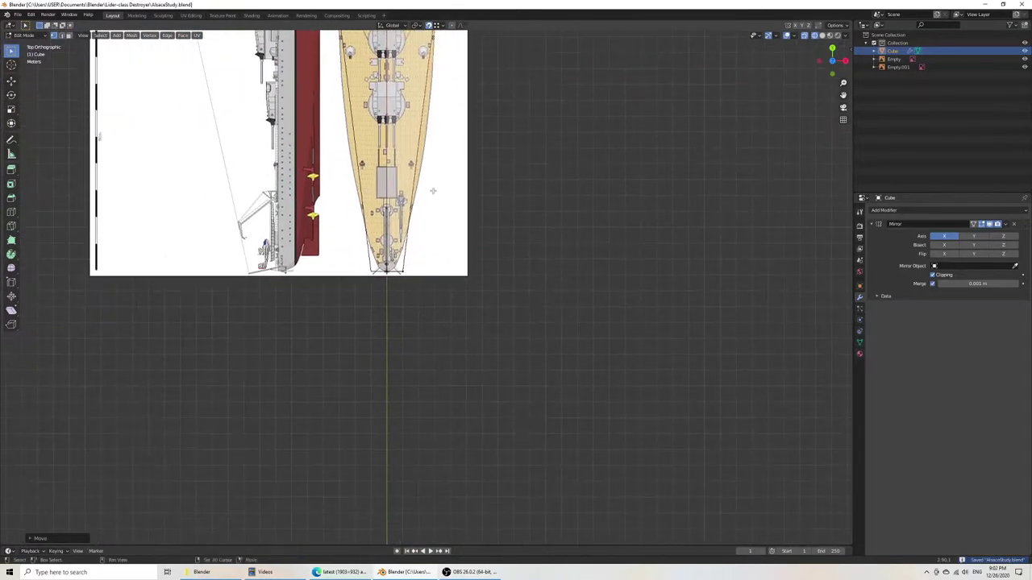
left_click_drag(396, 248, 441, 308)
middle_click_drag(424, 243, 445, 346, "shift")
scroll(445, 346, "up", 7)
middle_click_drag(442, 391, 454, 243, "shift")
key("g")
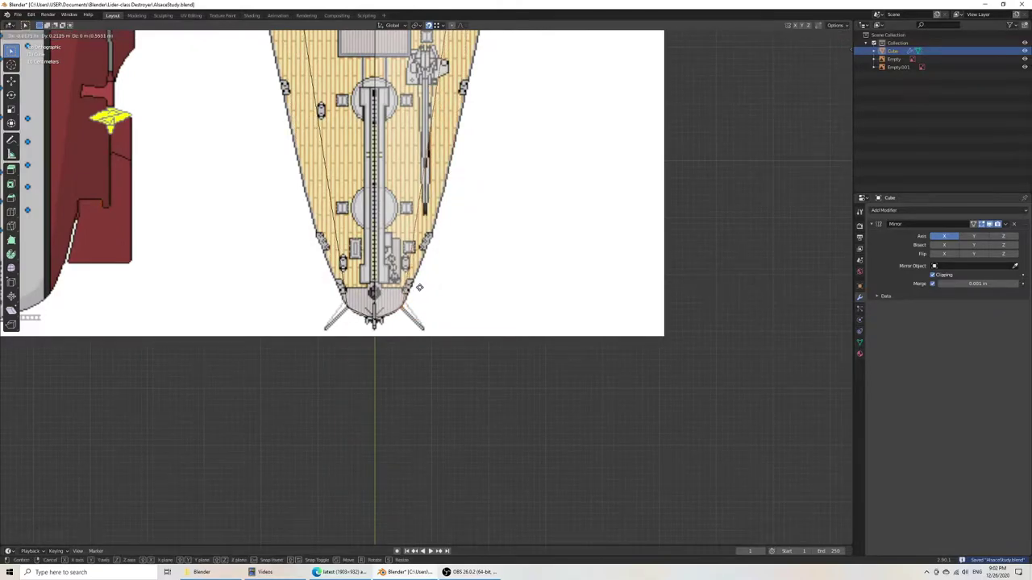
left_click(419, 287)
Step: Fine-tune the stern corner vertices so they sit on the deck edge where the rounded stern begins
middle_click_drag(431, 302, 460, 223, "shift")
scroll(460, 223, "up", 4)
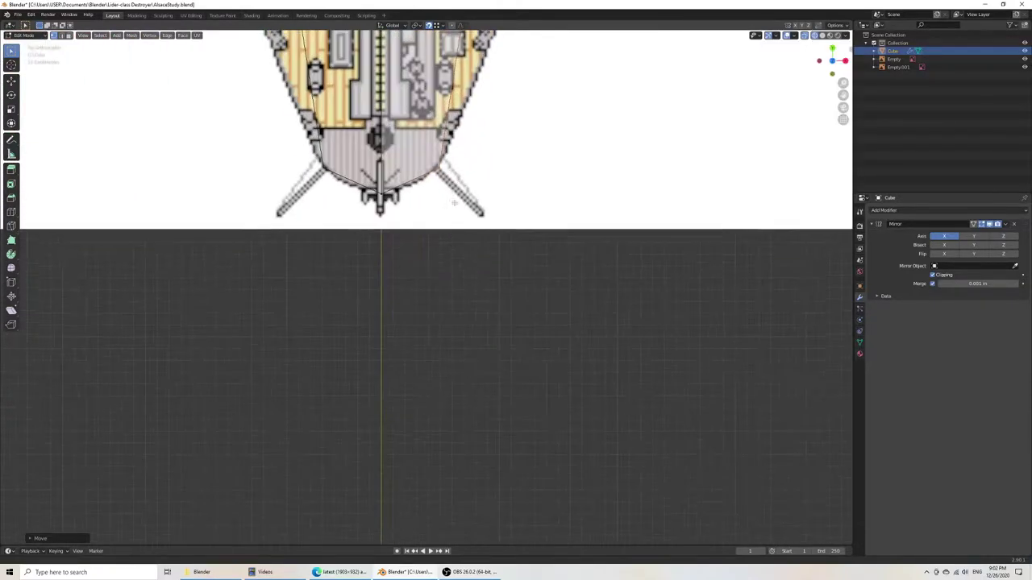
middle_click_drag(457, 185, 456, 344, "shift")
scroll(456, 343, "up", 2)
key("g")
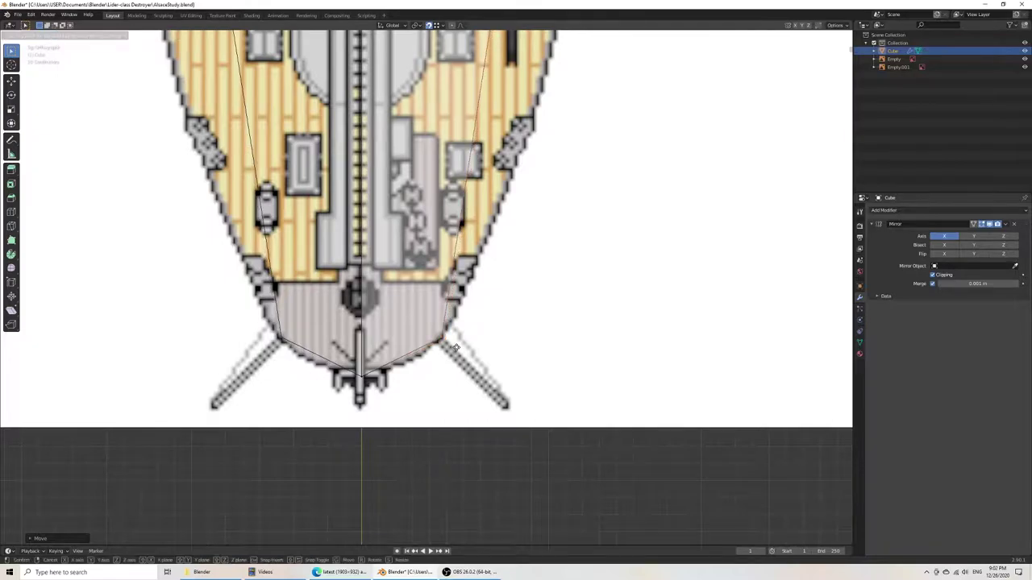
left_click(457, 347)
Step: Check the hull outline against the deck plan from stern to bow and save the file
scroll(415, 370, "down", 5)
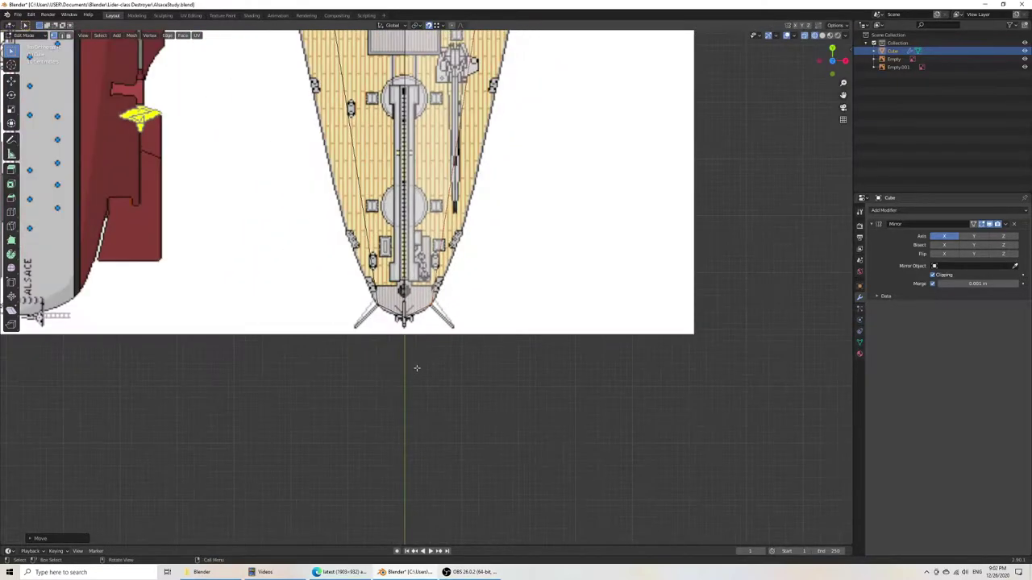
scroll(468, 292, "down", 4)
middle_click_drag(525, 191, 457, 434, "shift")
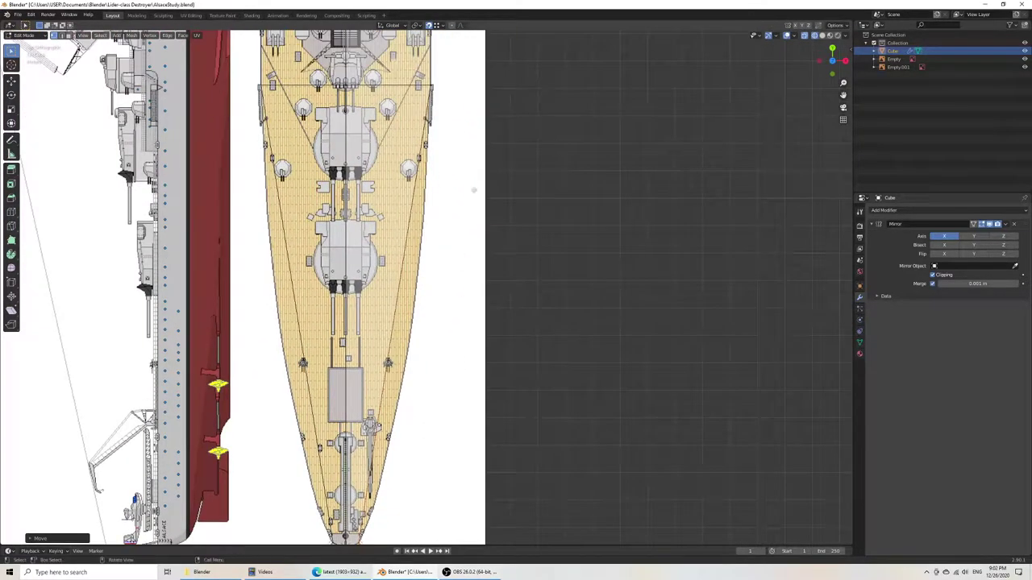
scroll(457, 180, "down", 5)
middle_click_drag(461, 133, 468, 379, "shift")
middle_click_drag(434, 202, 433, 285, "shift")
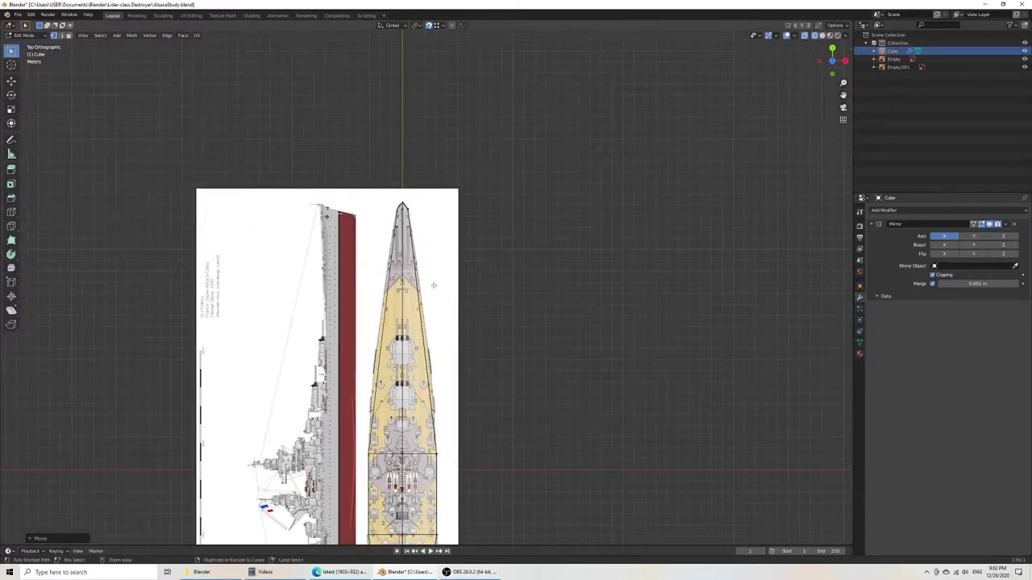
key("ctrl+s")
Step: Examine the hull's edge loops against the blueprint in side and top views
scroll(444, 304, "down", 3)
middle_click_drag(506, 421, 393, 306)
key("KP_3")
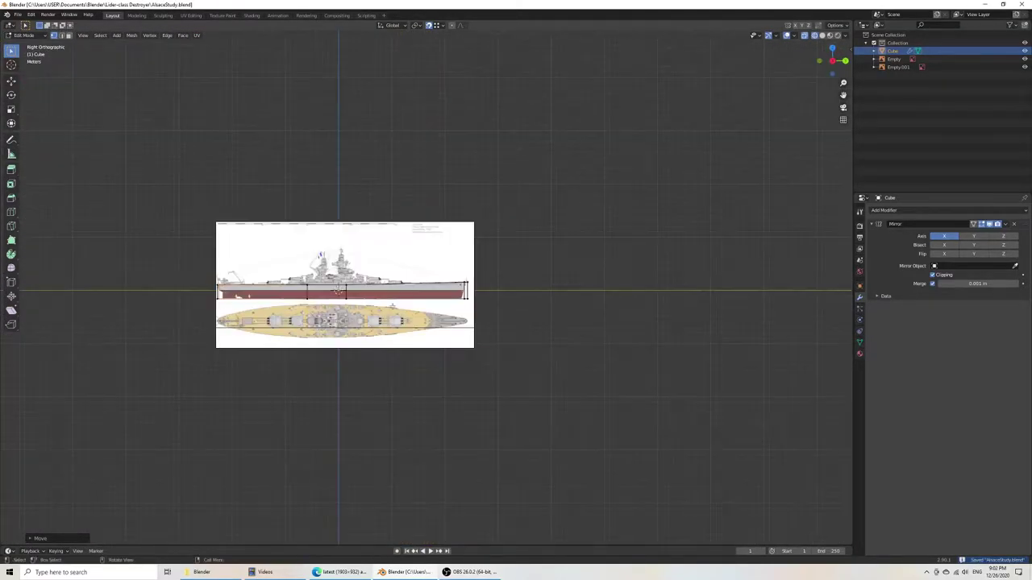
scroll(392, 307, "up", 6)
middle_click_drag(557, 328, 462, 313, "shift")
scroll(463, 314, "up", 6)
left_click_drag(391, 283, 626, 393)
scroll(286, 293, "down", 4)
middle_click_drag(281, 295, 743, 391, "shift")
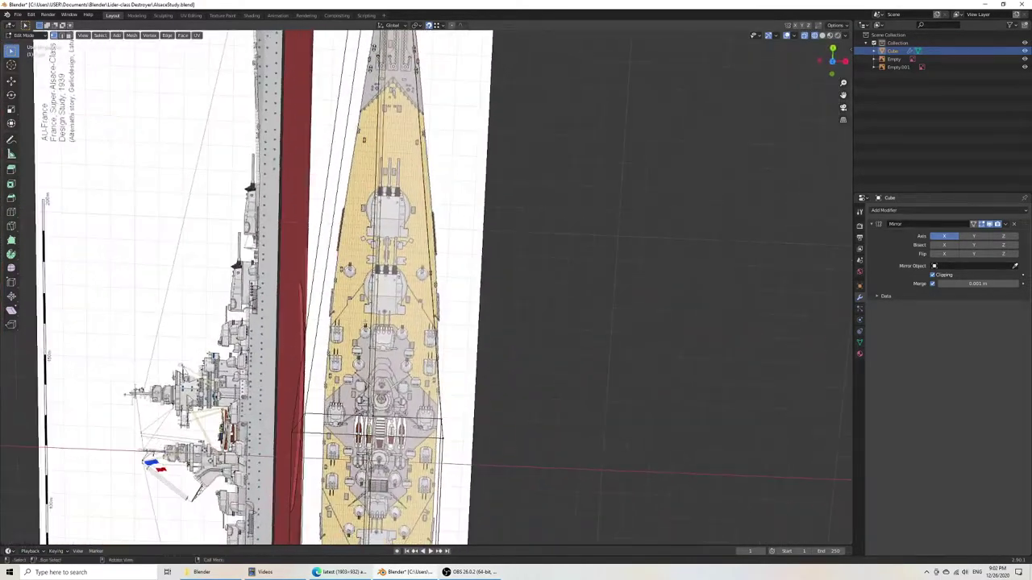
key("KP_7")
middle_click_drag(516, 387, 518, 236, "shift")
left_click_drag(535, 294, 360, 242)
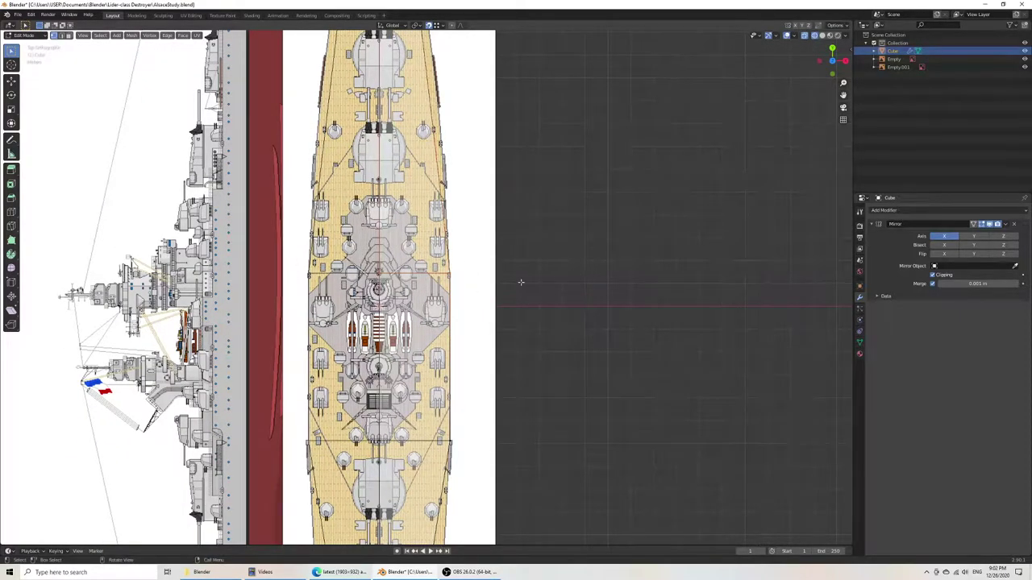
scroll(512, 261, "down", 1)
Step: Select the bow's bottom vertices in side view and move them aft along Y to the foot of the blueprint's raked stem
key("KP_3")
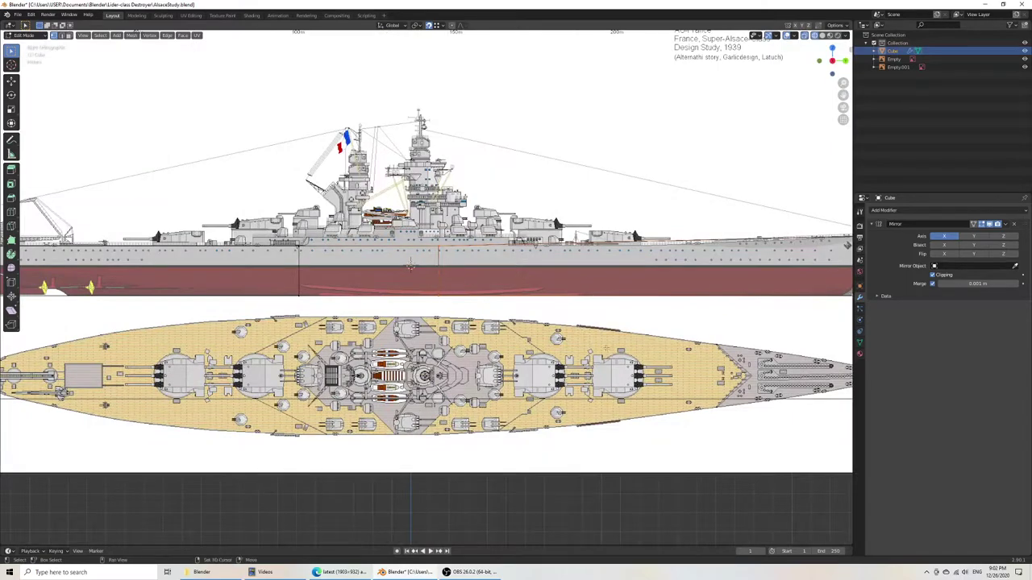
middle_click_drag(610, 348, 242, 338, "shift")
left_click_drag(455, 208, 598, 325)
left_click_drag(474, 262, 603, 333, "shift")
scroll(514, 305, "up", 5)
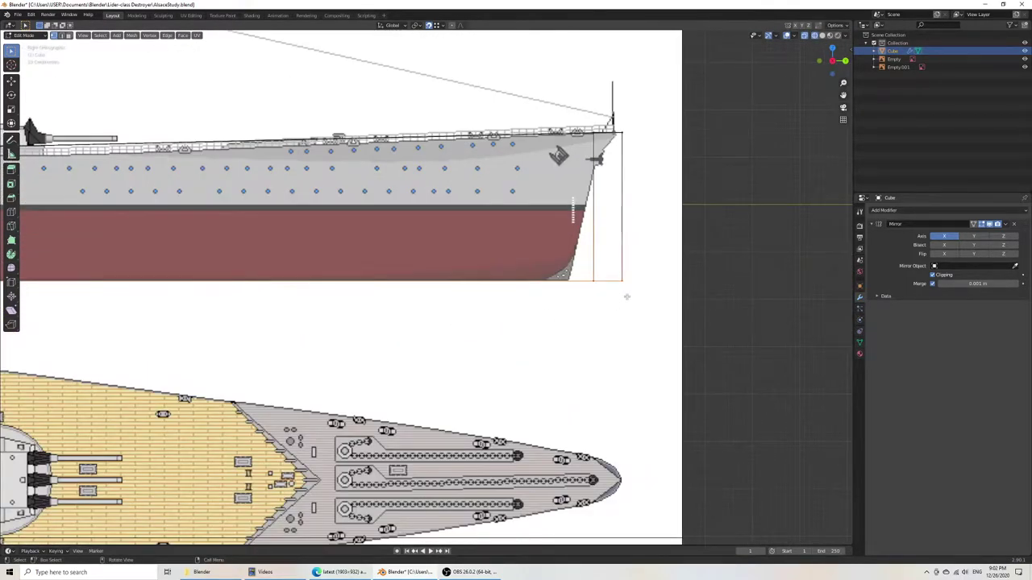
key("g")
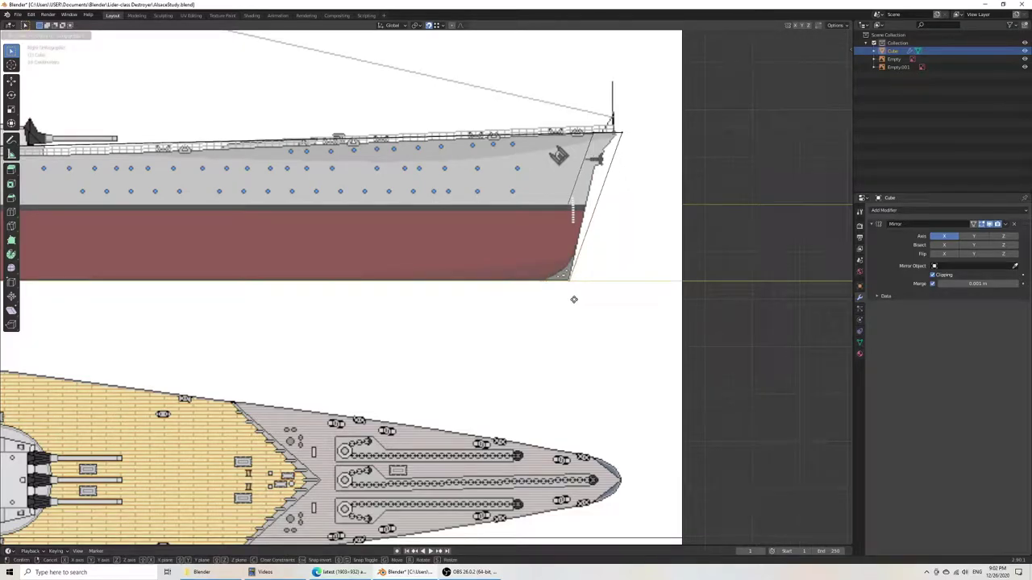
left_click(573, 299)
Step: Add a loop cut in the aft hull in side view and slide it aft to the start of the keel's cut-out near the propellers
scroll(247, 358, "down", 8)
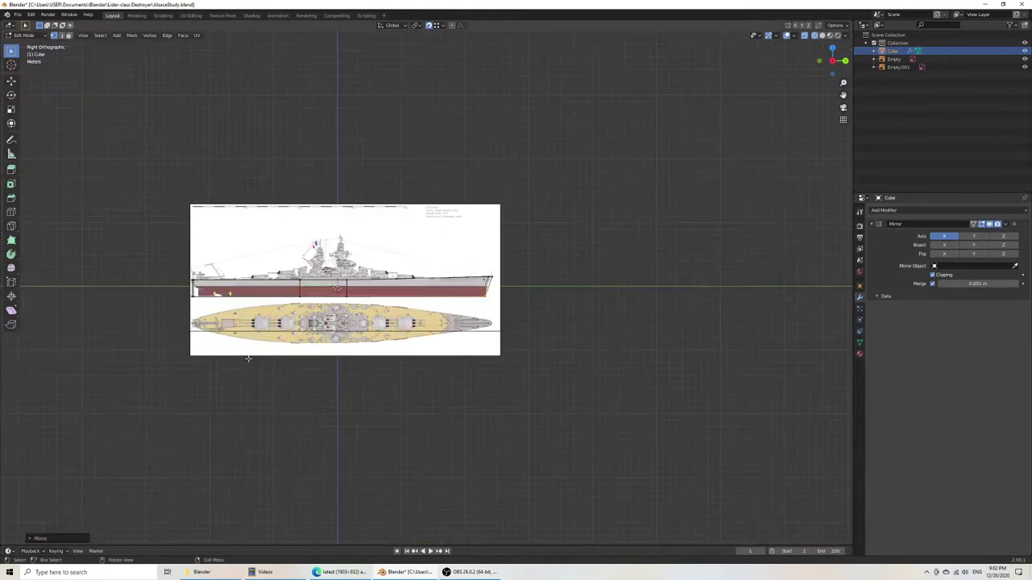
middle_click_drag(248, 359, 414, 360)
key("KP_3")
scroll(337, 287, "up", 8)
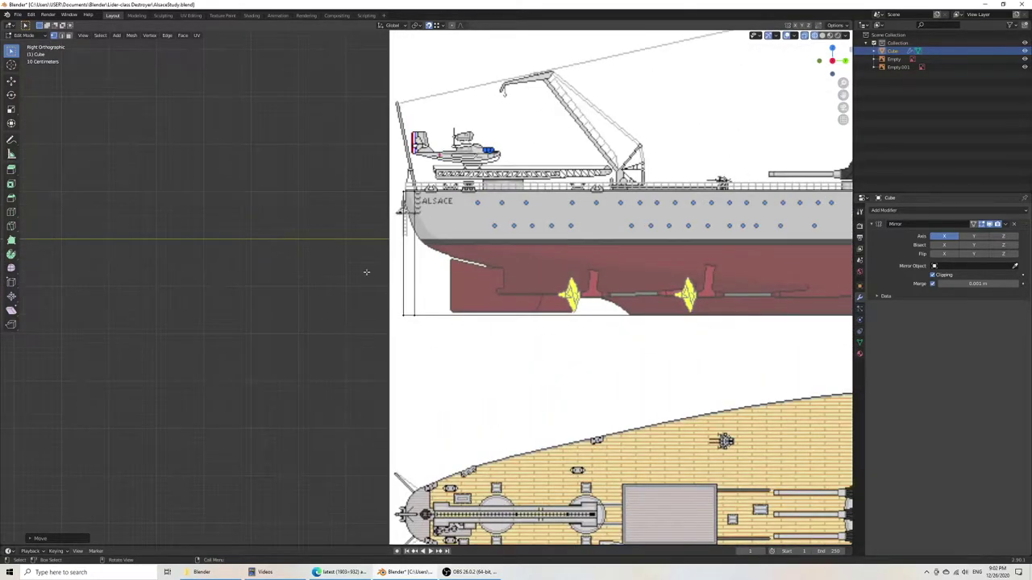
scroll(499, 365, "down", 4)
middle_click_drag(481, 356, 395, 352, "shift")
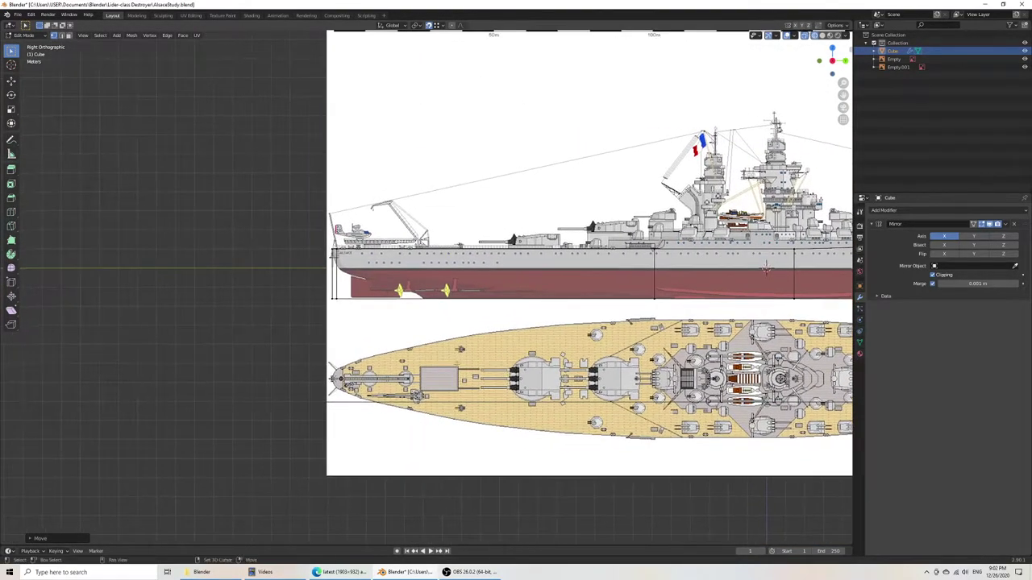
scroll(394, 352, "up", 5)
key("ctrl+r")
left_click(547, 211)
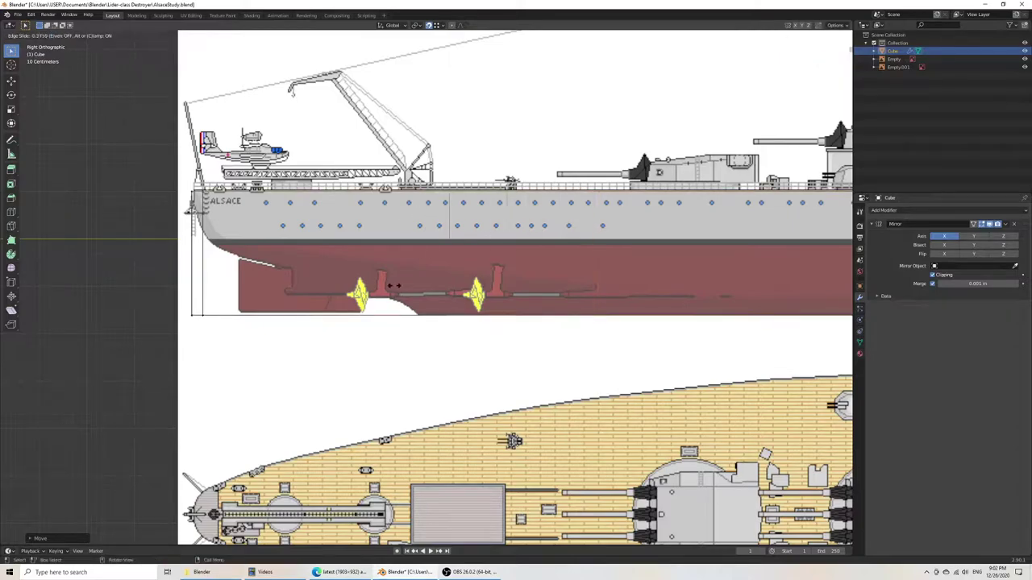
left_click(364, 310)
scroll(364, 311, "down", 7)
middle_click_drag(364, 310, 450, 383)
key("KP_3")
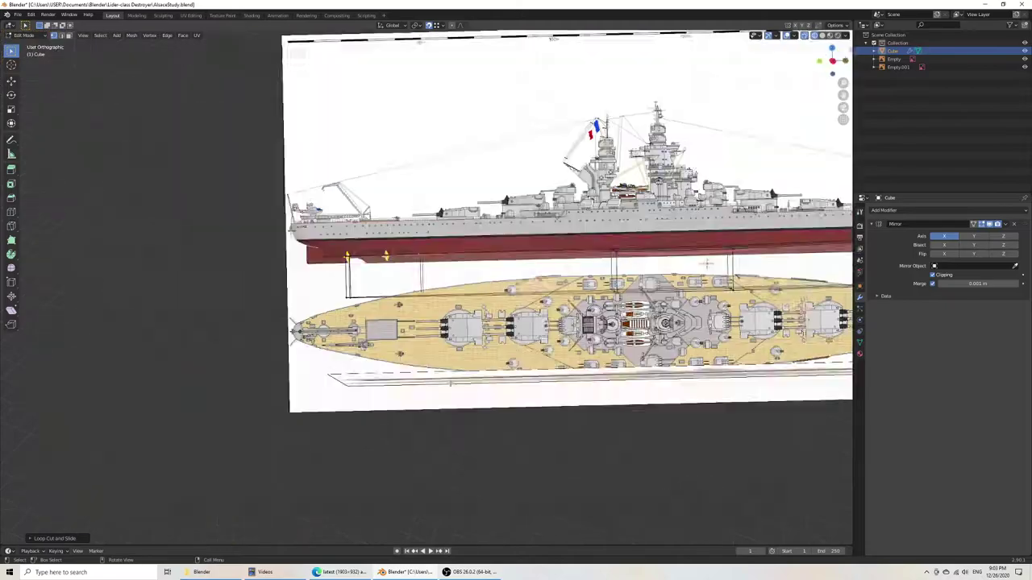
Step: Scale the new aft loop along Y in top view to flatten it straight across the hull
key("KP_7")
scroll(421, 403, "up", 5)
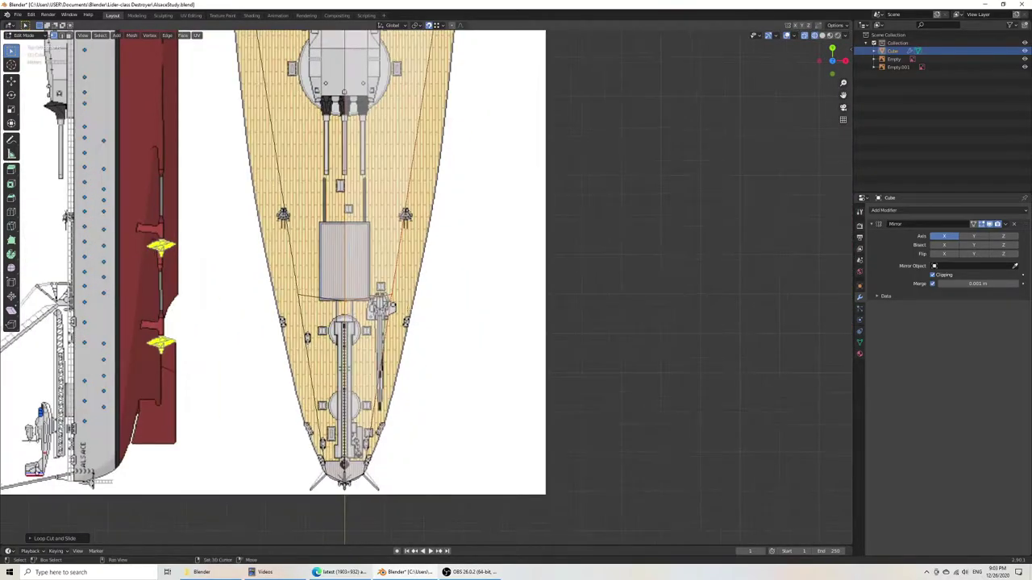
key("s")
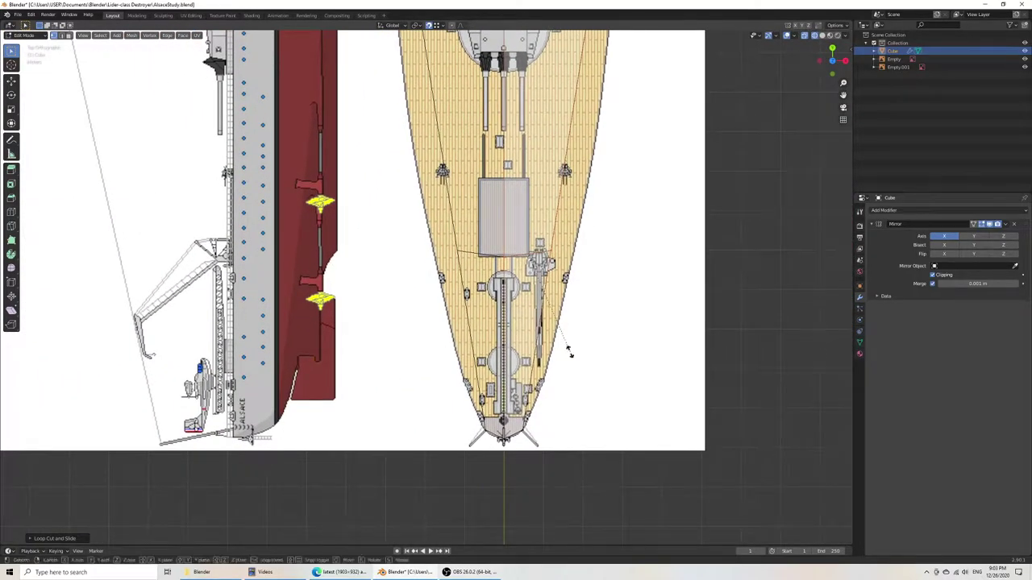
key("y")
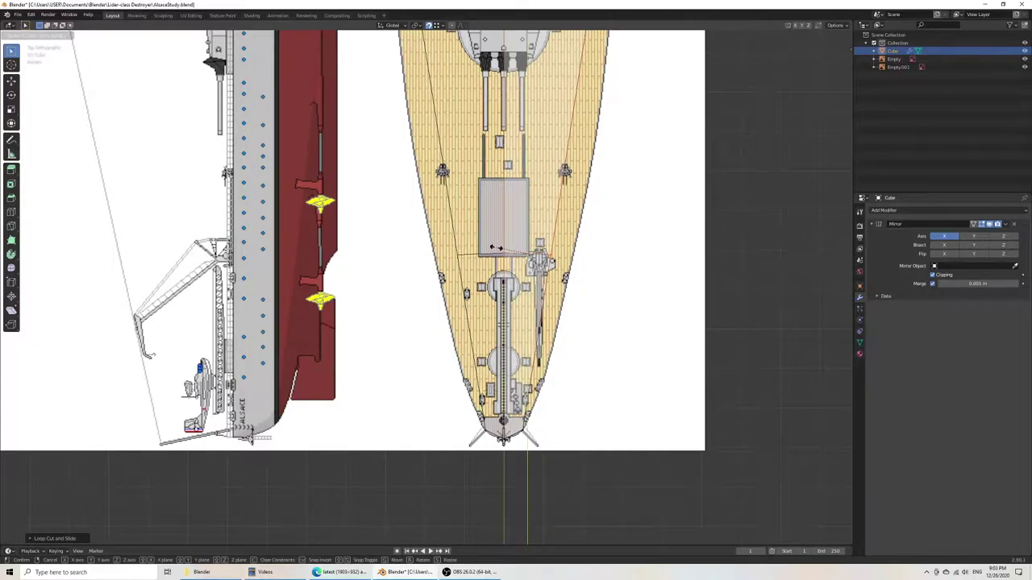
left_click(545, 283)
key("s")
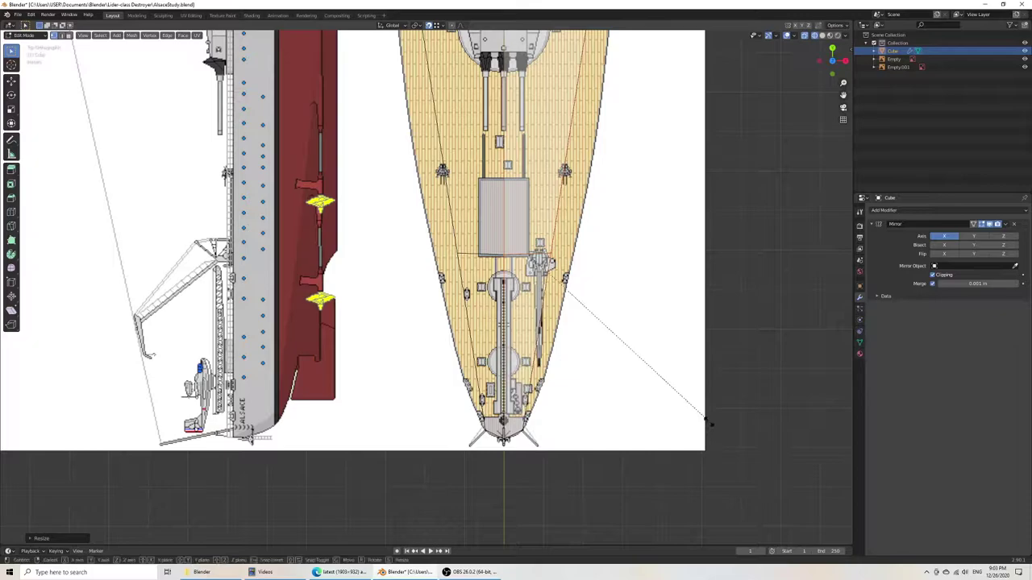
key("y")
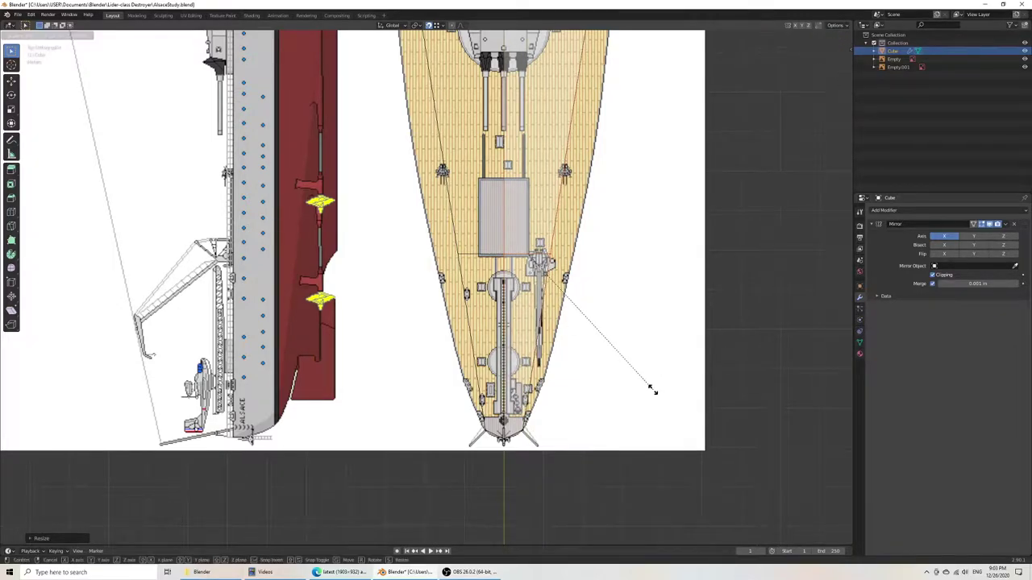
left_click(551, 270)
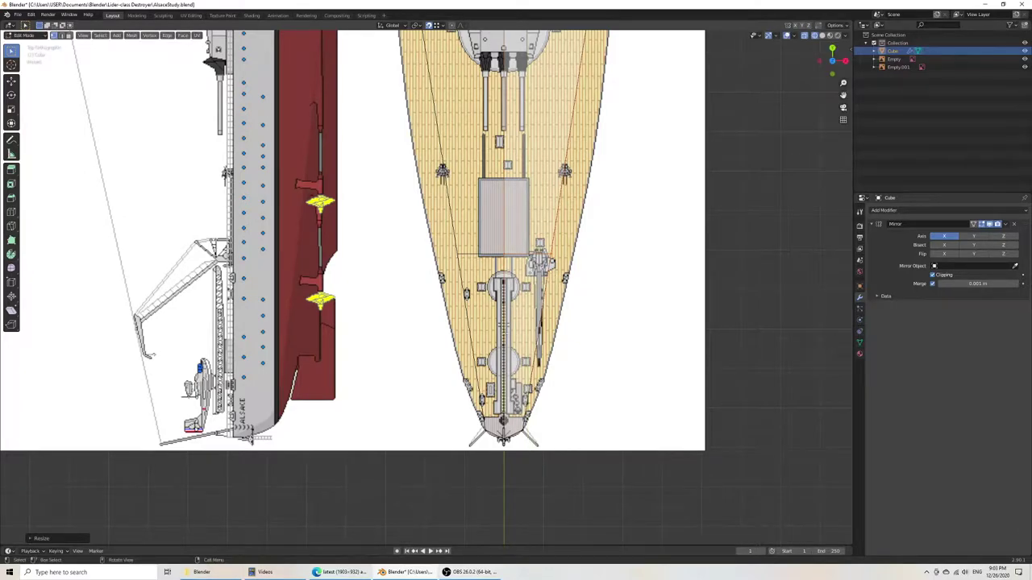
Step: Move the aft loop along Y in side view to line up with the forward end of the keel's cut-out
key("KP_3")
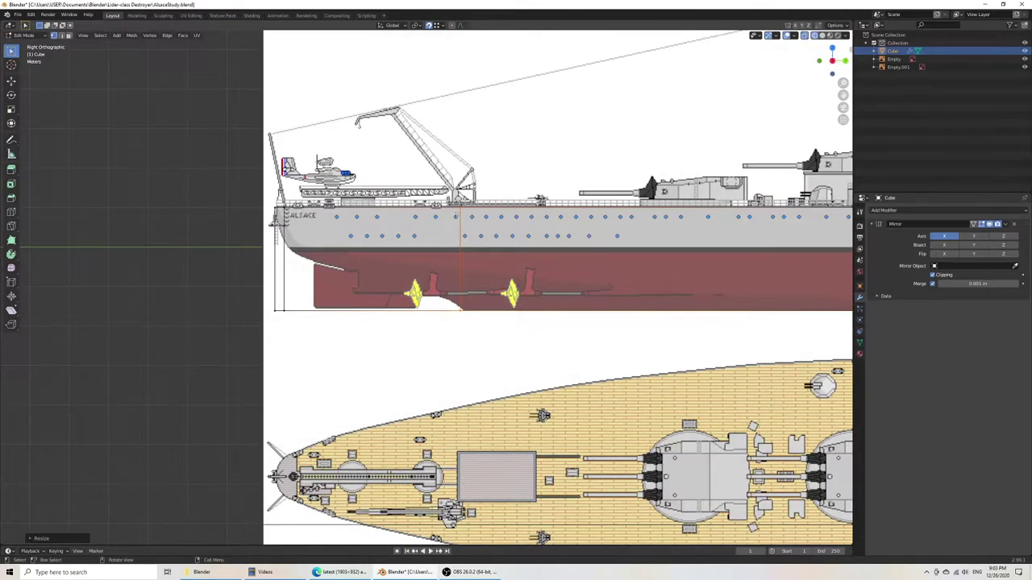
scroll(468, 232, "up", 5)
middle_click_drag(579, 221, 474, 277, "shift")
key("g")
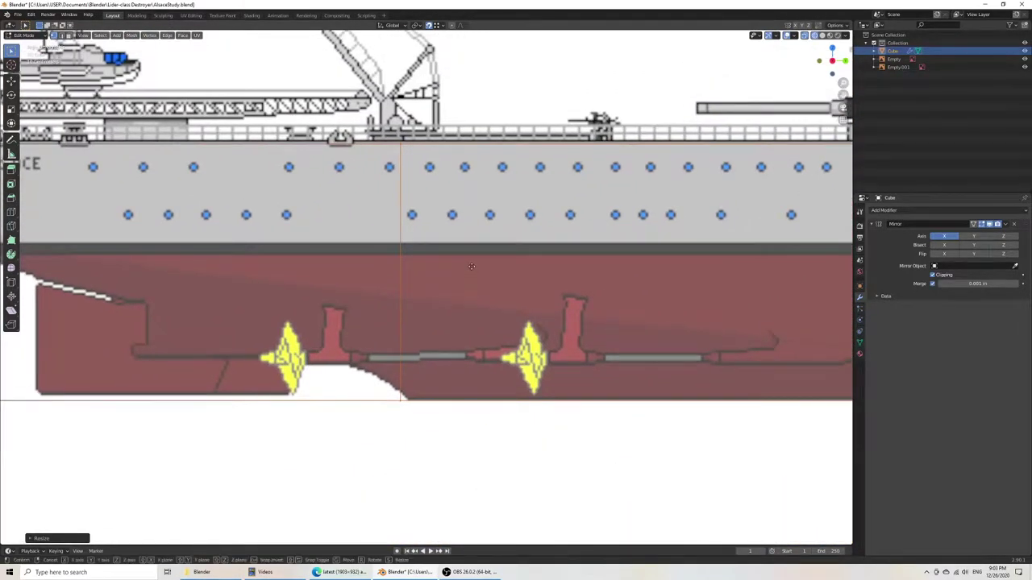
key("y")
left_click(480, 264)
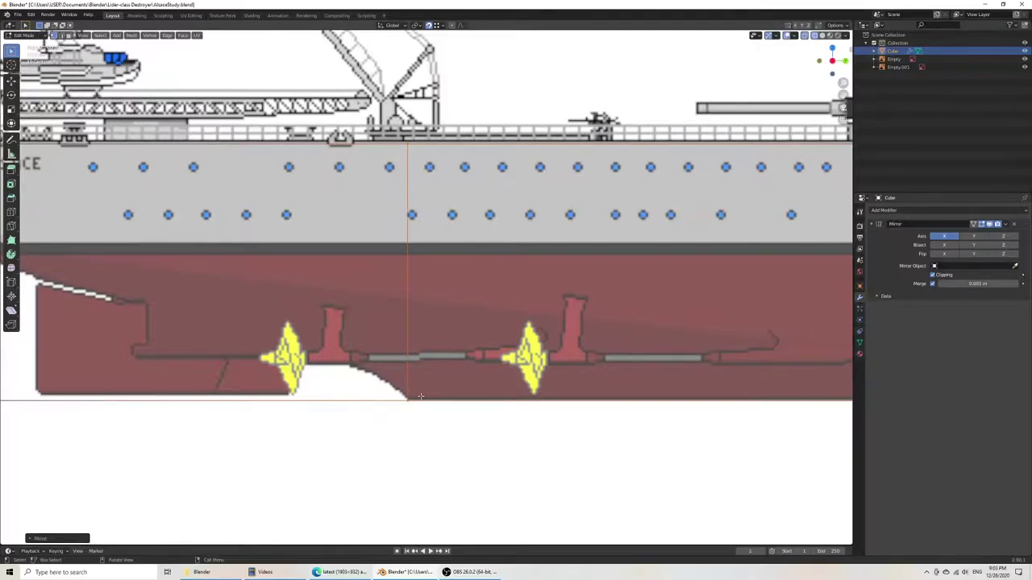
Step: Select the hull's upper vertices in side view and raise them slightly along Z to the blueprint's deck line
scroll(395, 376, "down", 10)
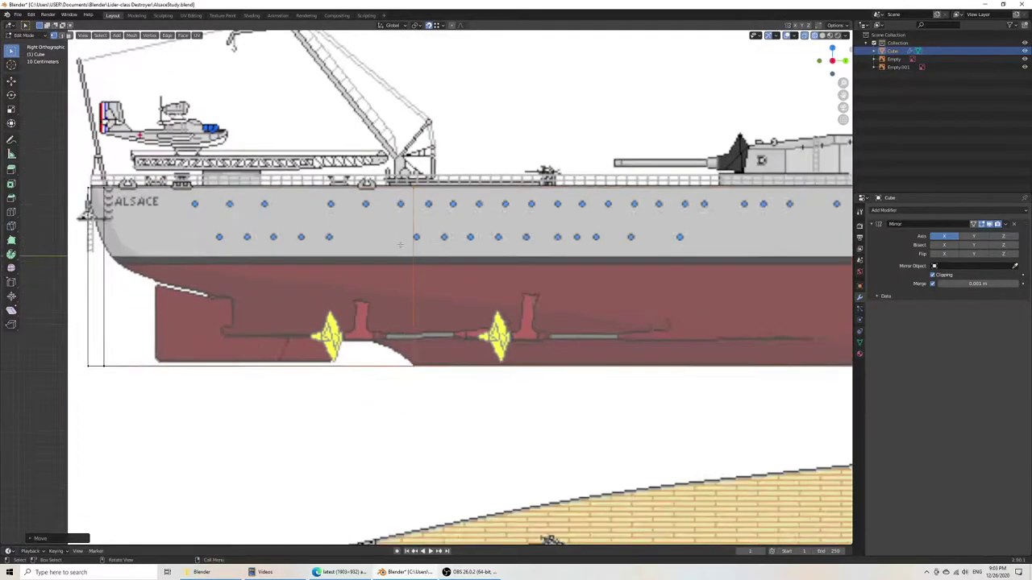
scroll(426, 285, "up", 9)
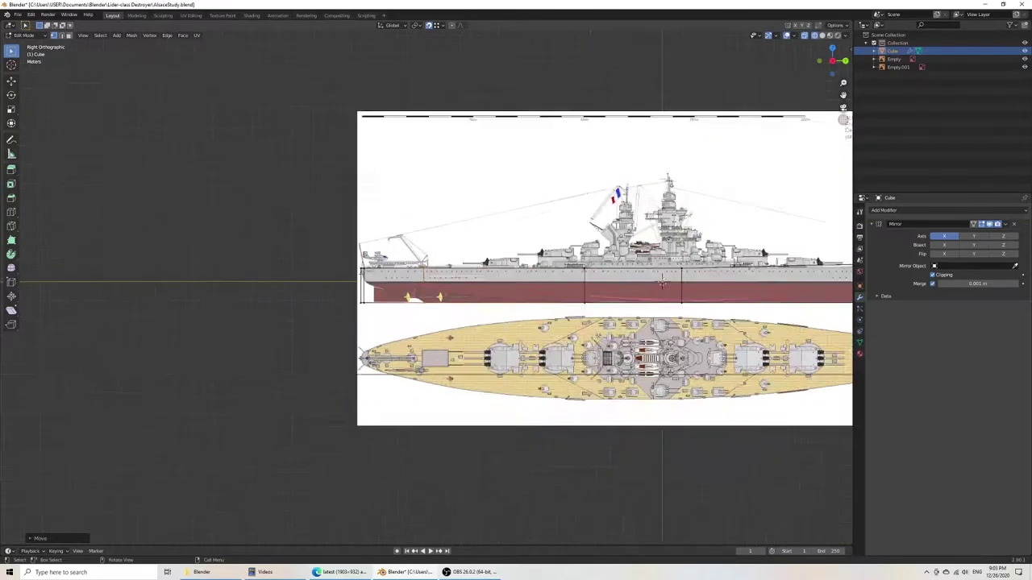
scroll(410, 286, "down", 3)
left_click_drag(258, 215, 707, 261)
left_click_drag(784, 255, 785, 256)
middle_click_drag(520, 303, 440, 302, "shift")
scroll(659, 346, "up", 10)
key("g")
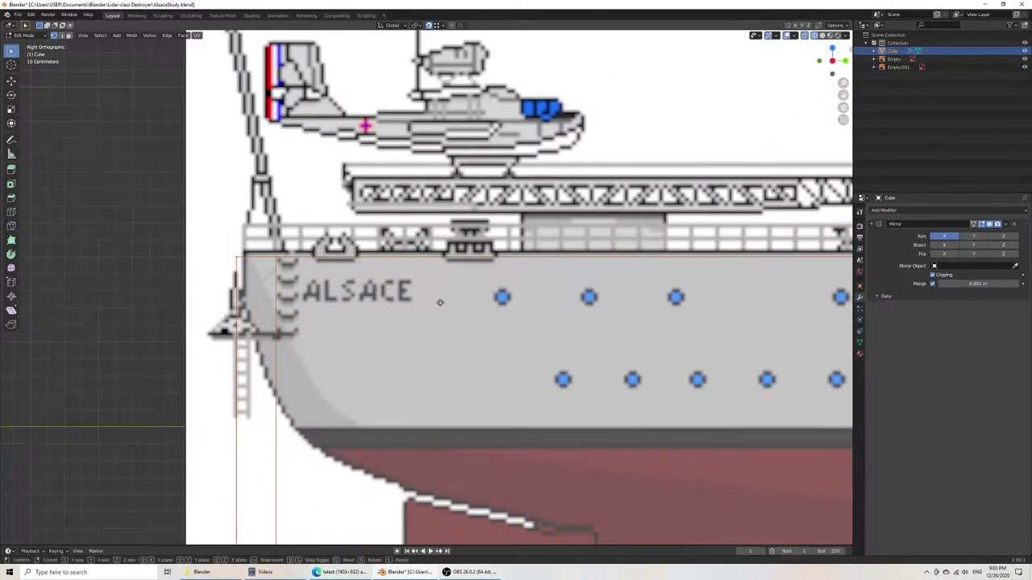
key("z")
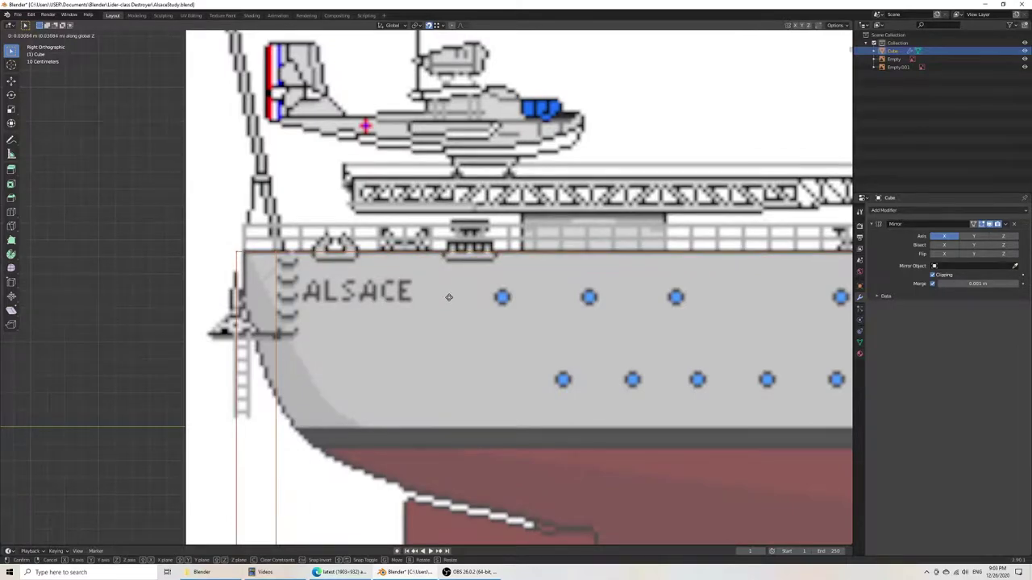
left_click(449, 297)
Step: Move the aft loop's side vertices outward along X in top view to the edge of the deck plan
scroll(367, 296, "down", 6)
left_click_drag(293, 149, 429, 385)
key("KP_7")
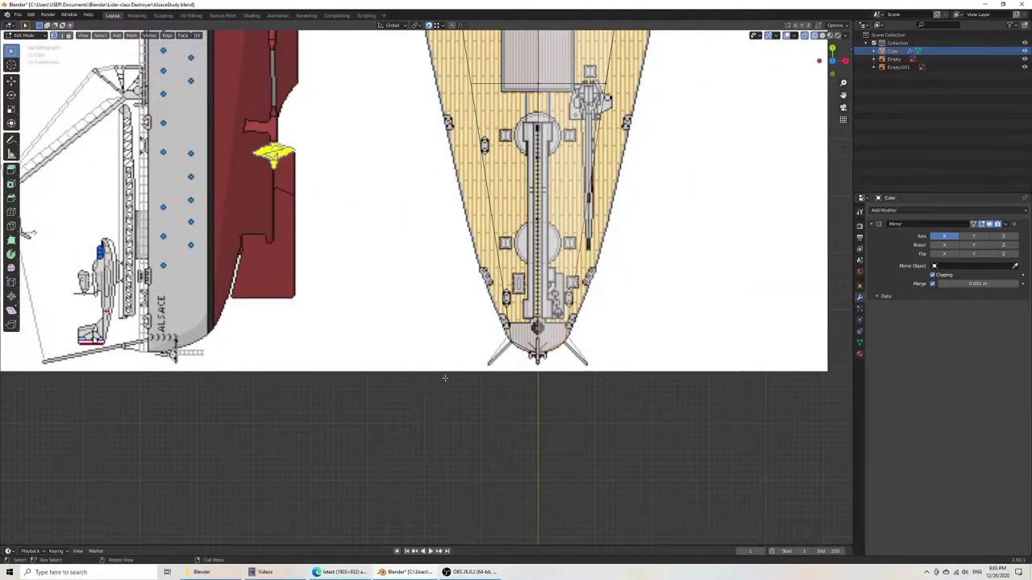
key("KP_3")
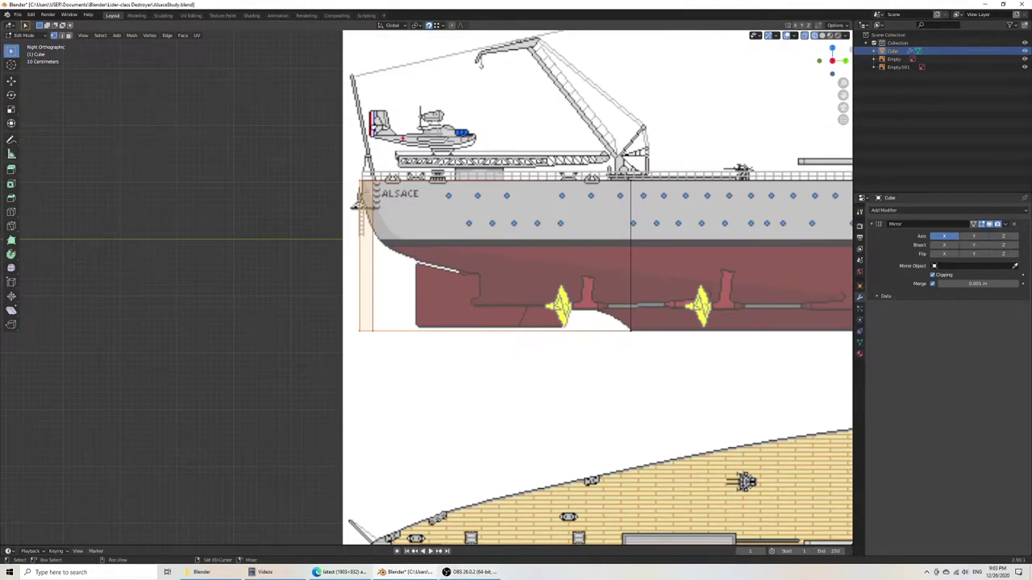
middle_click_drag(602, 327, 344, 349, "shift")
scroll(344, 349, "up", 3)
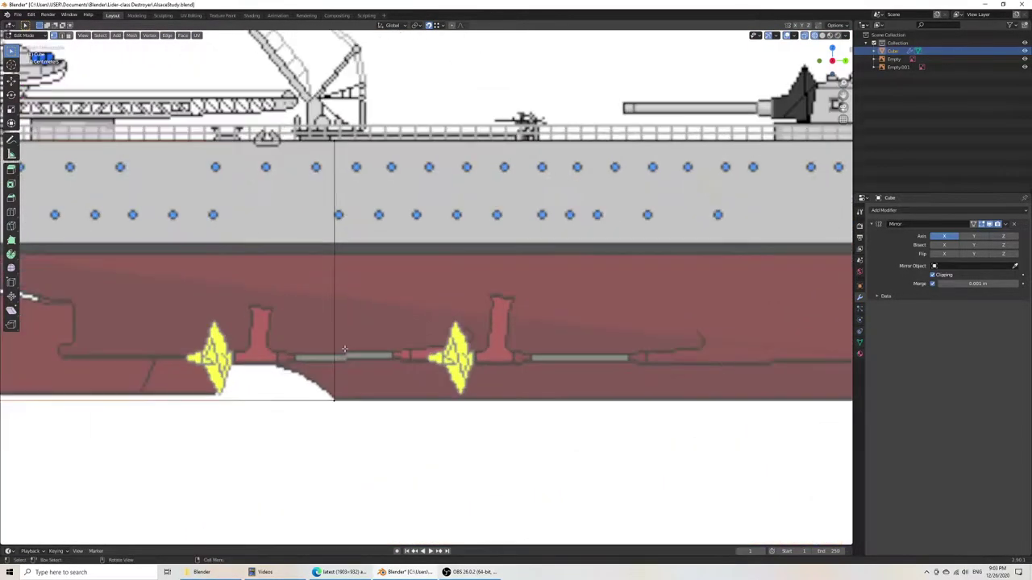
middle_click_drag(290, 307, 446, 346, "shift")
key("KP_7")
scroll(523, 309, "down", 4)
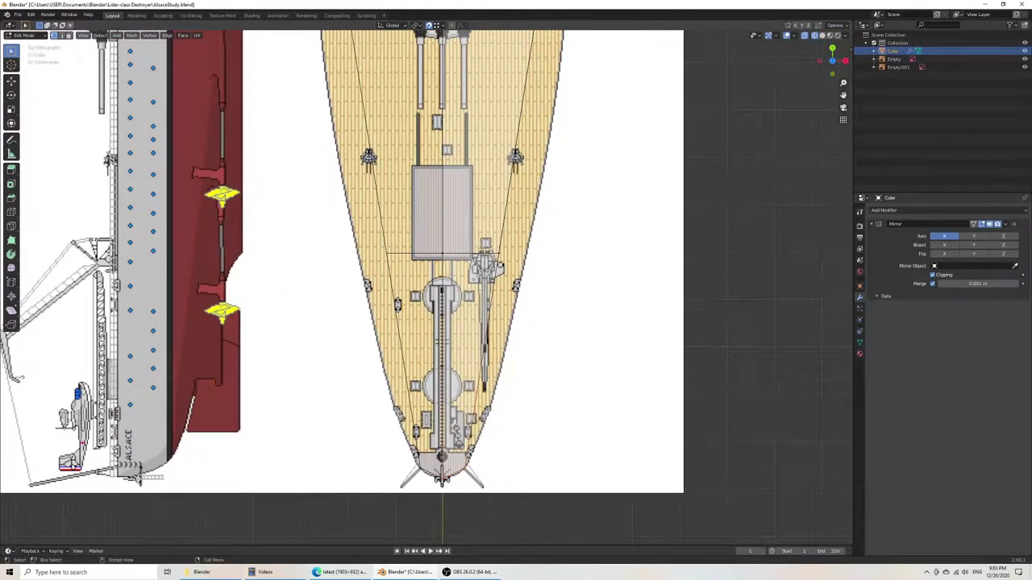
key("g")
key("x")
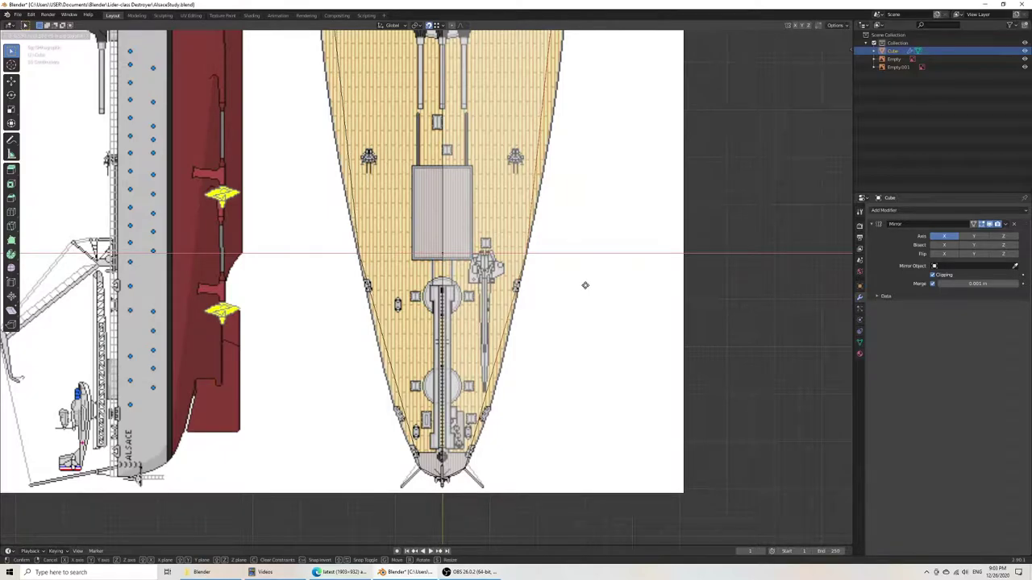
left_click(586, 285)
Step: Save the file, leave mesh editing and display the hull in solid shading in a perspective view
scroll(587, 283, "down", 7)
key("ctrl+s")
middle_click_drag(520, 215, 459, 386, "shift")
key("Tab")
scroll(460, 316, "down", 4)
middle_click_drag(512, 324, 416, 245)
scroll(523, 303, "up", 5)
mouse_move(588, 323)
middle_mouse_down()
mouse_move(571, 294)
mouse_move(615, 322)
mouse_move(652, 311)
mouse_move(594, 334)
mouse_move(547, 324)
mouse_move(589, 330)
mouse_move(650, 319)
mouse_move(481, 314)
middle_mouse_up()
key("z")
left_click(672, 328)
Step: Try moving the hull's bottom side vertices inward along X, then undo the move
key("Tab")
left_click_drag(401, 294, 443, 312)
key("g")
key("x")
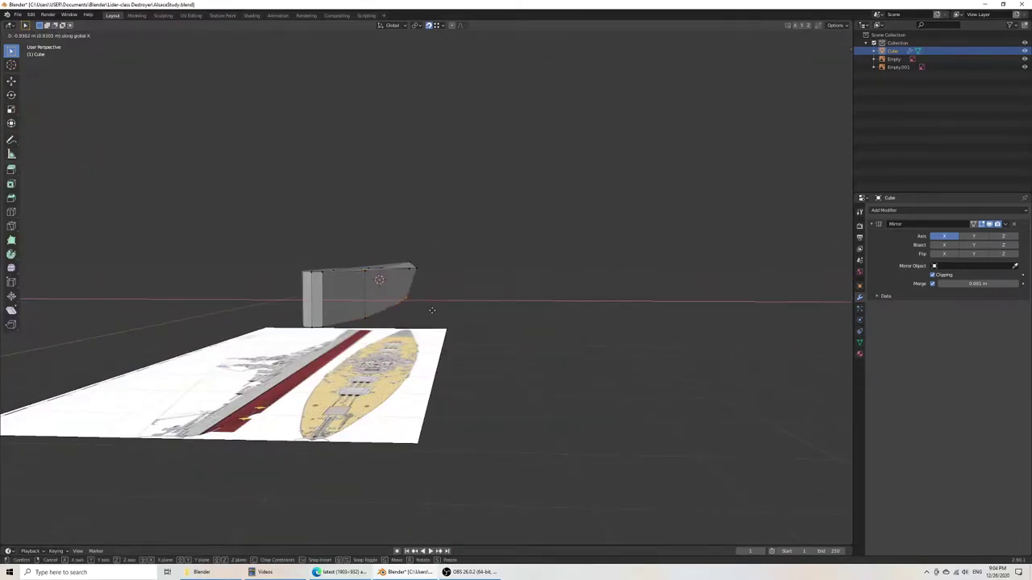
left_click(432, 310)
key("ctrl+s")
right_click(454, 314)
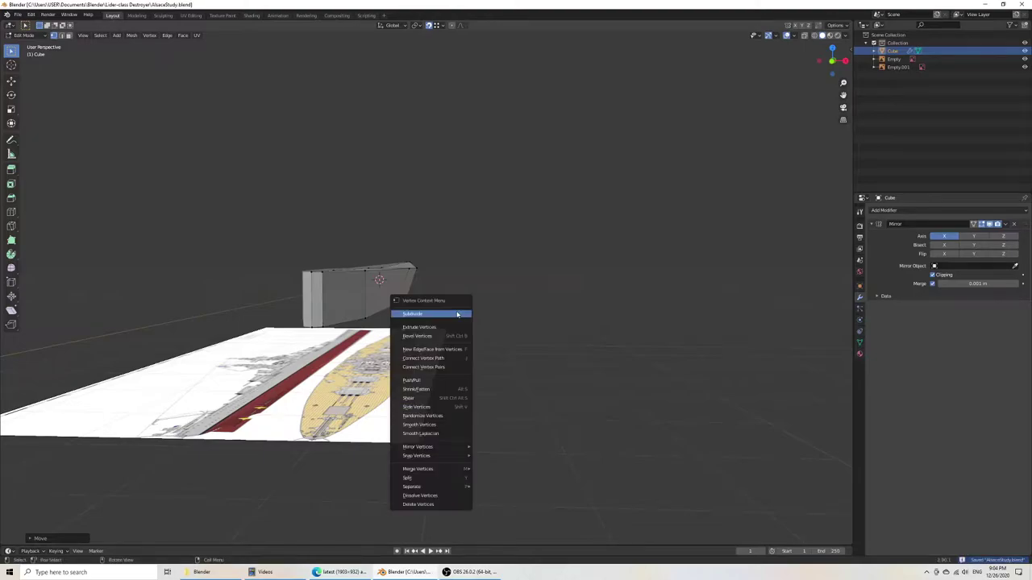
key("ctrl+z")
Step: Add a Subdivision Surface modifier to the hull with viewport level 3 and render level 4
middle_click_drag(450, 243, 487, 264)
key("KP_3")
scroll(505, 282, "down", 3)
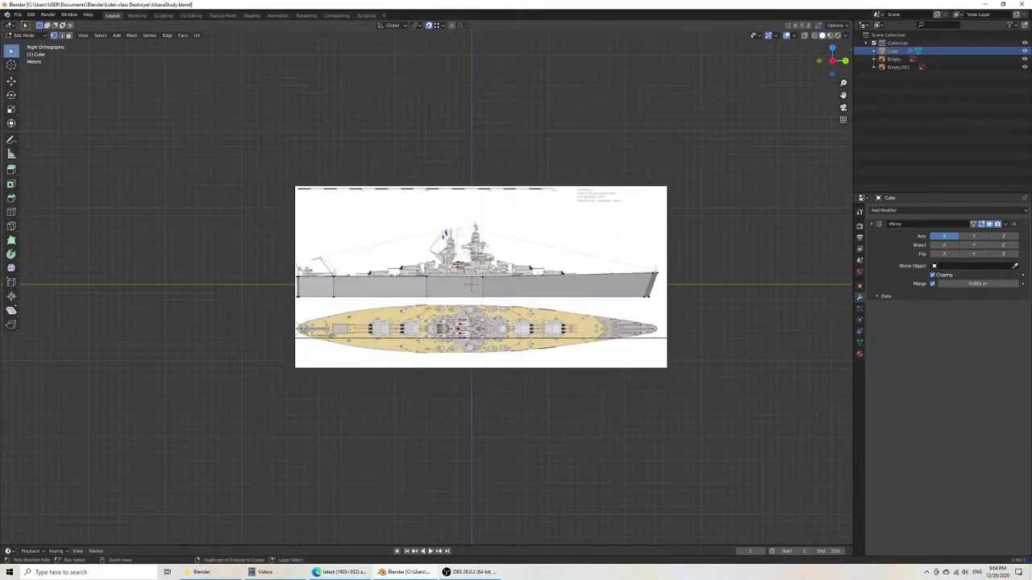
key("Tab")
left_click(907, 209)
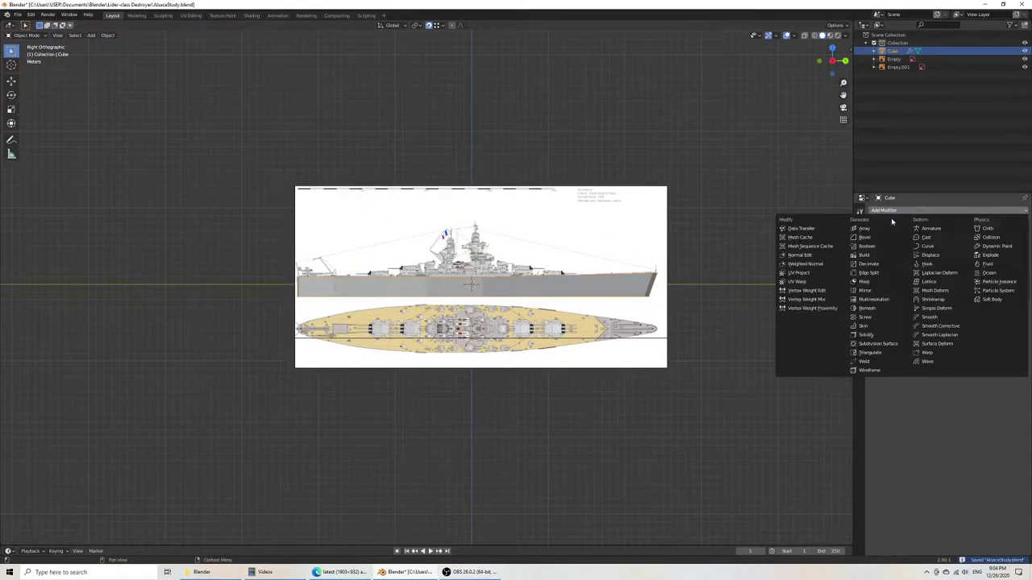
left_click(871, 347)
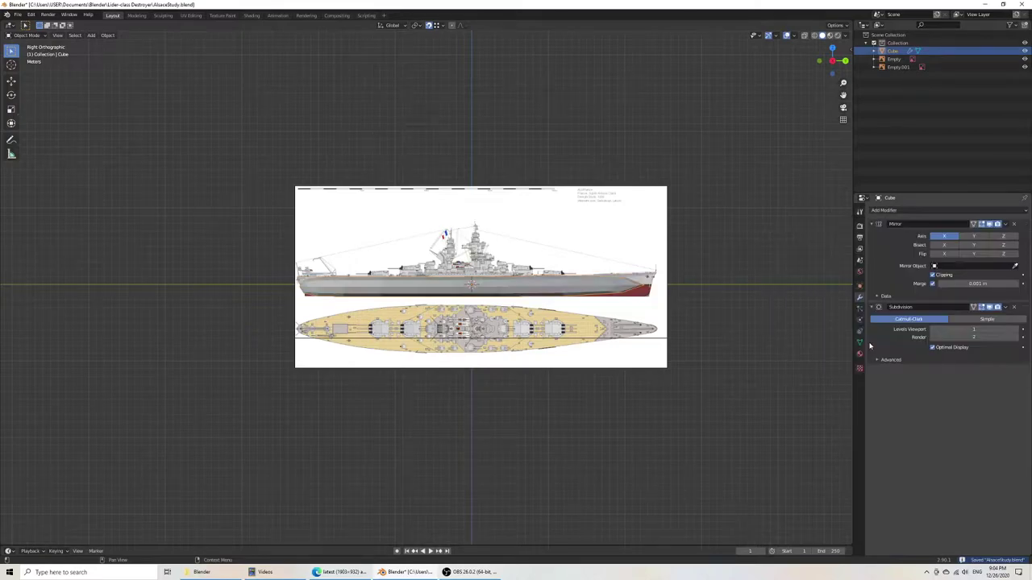
middle_click_drag(700, 321, 611, 316, "shift")
scroll(534, 314, "up", 3)
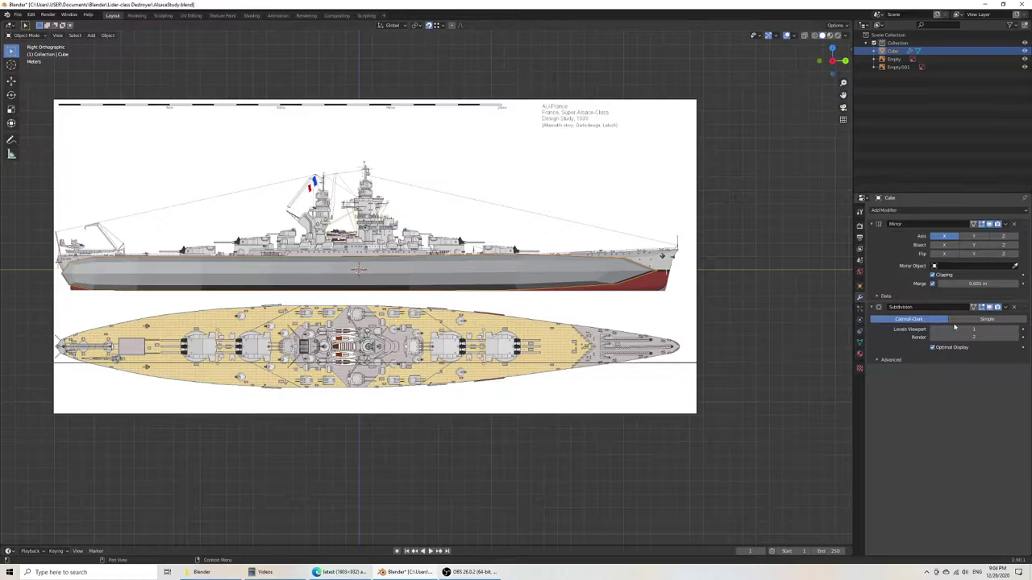
left_click(1016, 332)
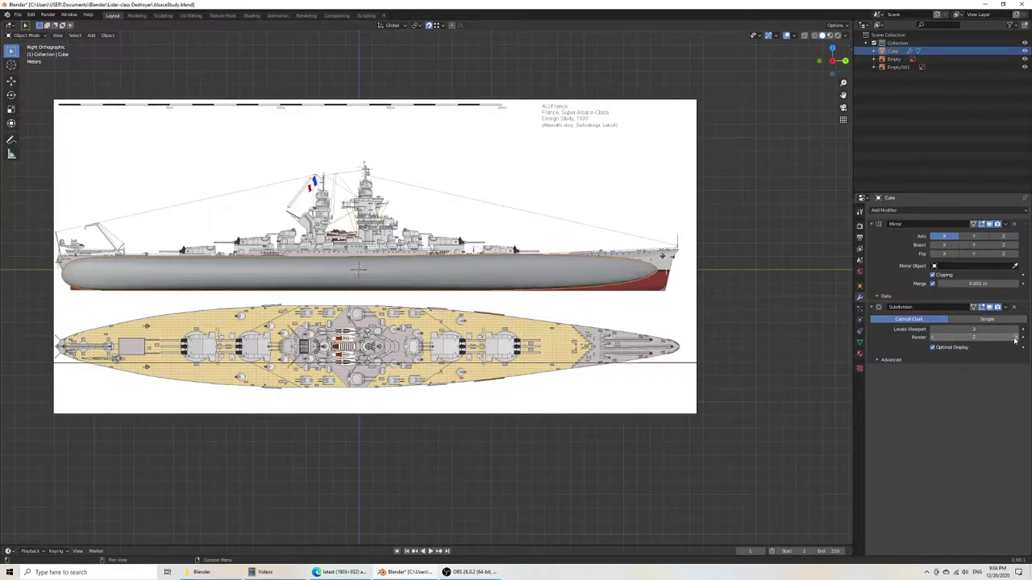
left_click(1015, 339)
Step: Select the deck edge from stern to bow, set its crease to 1 and save the file
key("Tab")
scroll(415, 329, "down", 4)
middle_click_drag(415, 329, 451, 374)
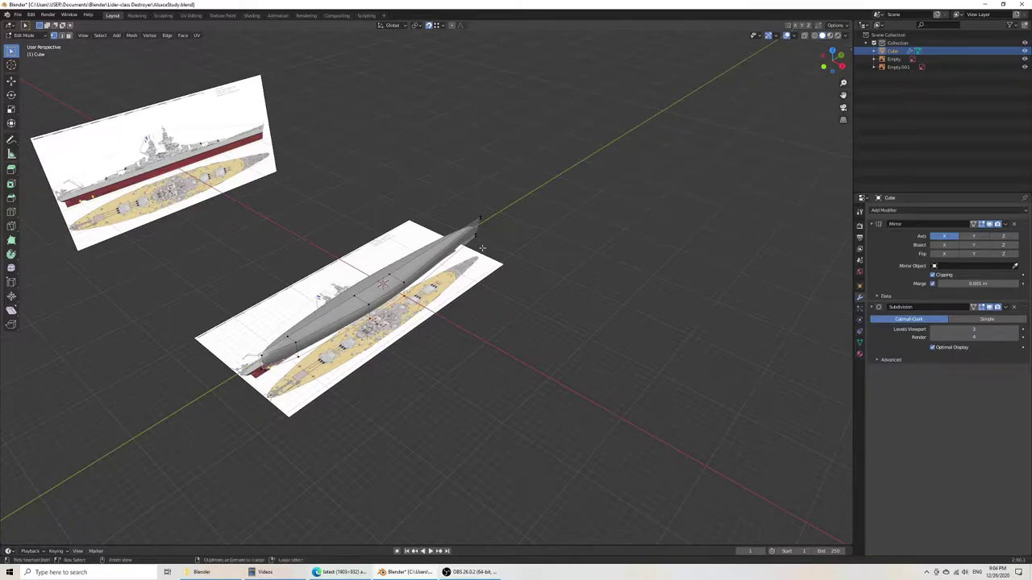
left_click(483, 213, "ctrl")
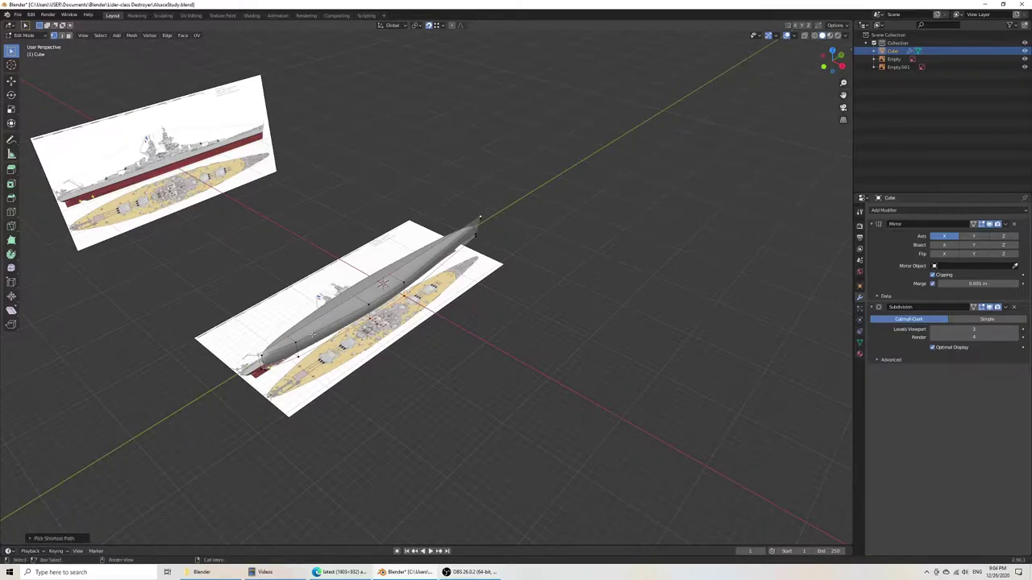
left_click(264, 356)
left_click(481, 220, "ctrl")
middle_click_drag(484, 320, 474, 296)
scroll(474, 296, "up", 3)
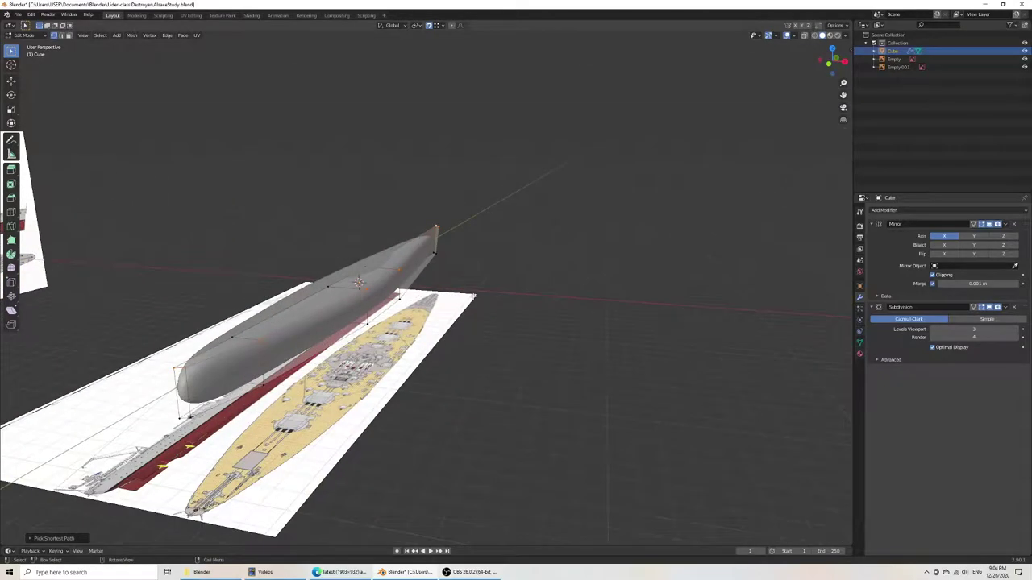
key("shift+e")
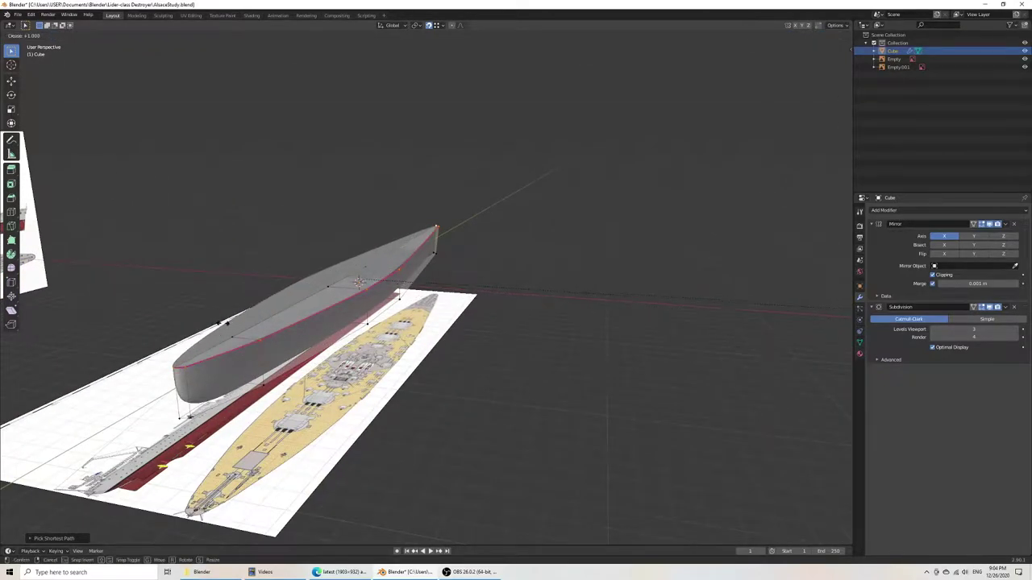
left_click(492, 343)
middle_click_drag(407, 373, 361, 338)
key("s")
right_click(444, 333)
key("ctrl+s")
Step: Select the bow stem's vertices in side view and crease the stem edges sharply
key("KP_3")
middle_click_drag(638, 263, 410, 322, "shift")
scroll(411, 322, "up", 7)
middle_click_drag(331, 449, 418, 293, "shift")
left_click(417, 355)
left_click_drag(462, 199, 513, 312)
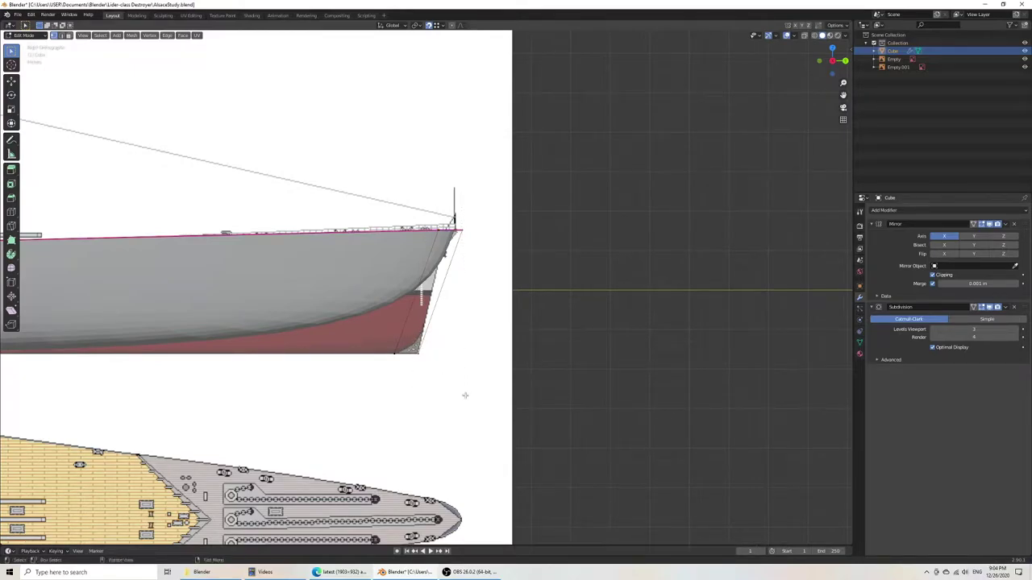
scroll(433, 360, "down", 2)
key("shift+e")
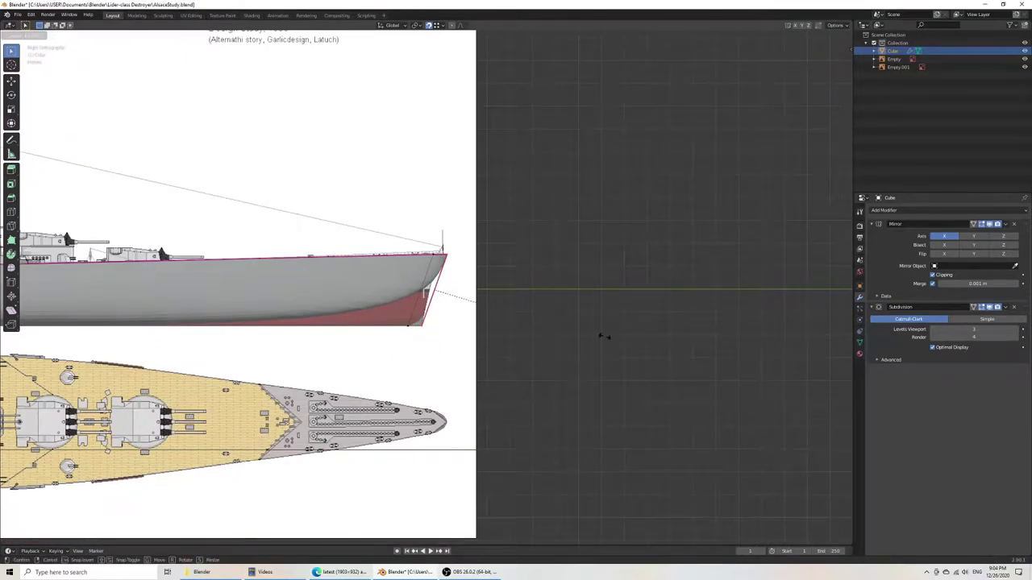
left_click(84, 362)
Step: Select the hull's bottom edge path from the bow to amidships, crease it and save the file
scroll(140, 424, "down", 6)
middle_click_drag(140, 424, 236, 335)
left_click(421, 319)
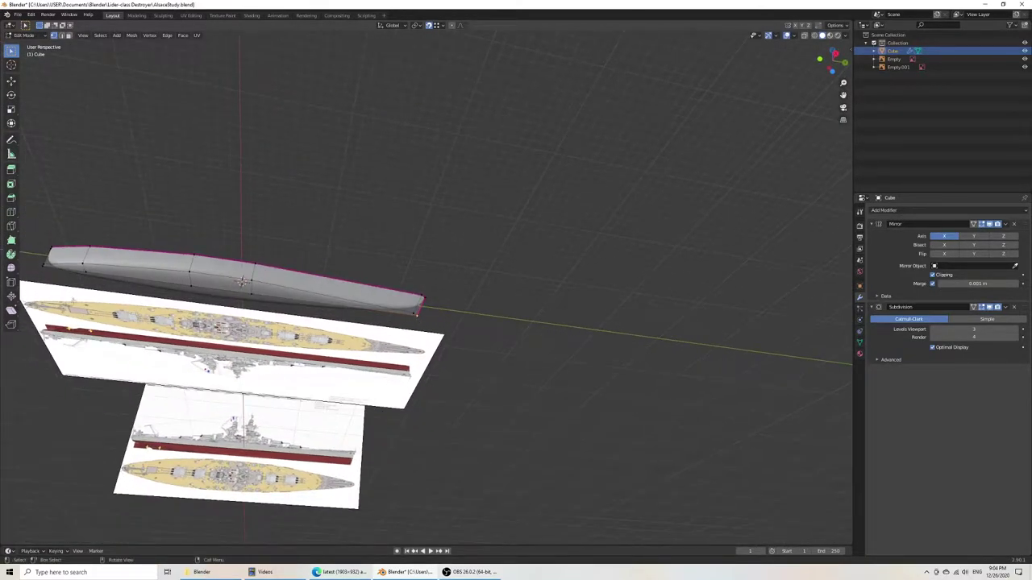
left_click(252, 295, "ctrl")
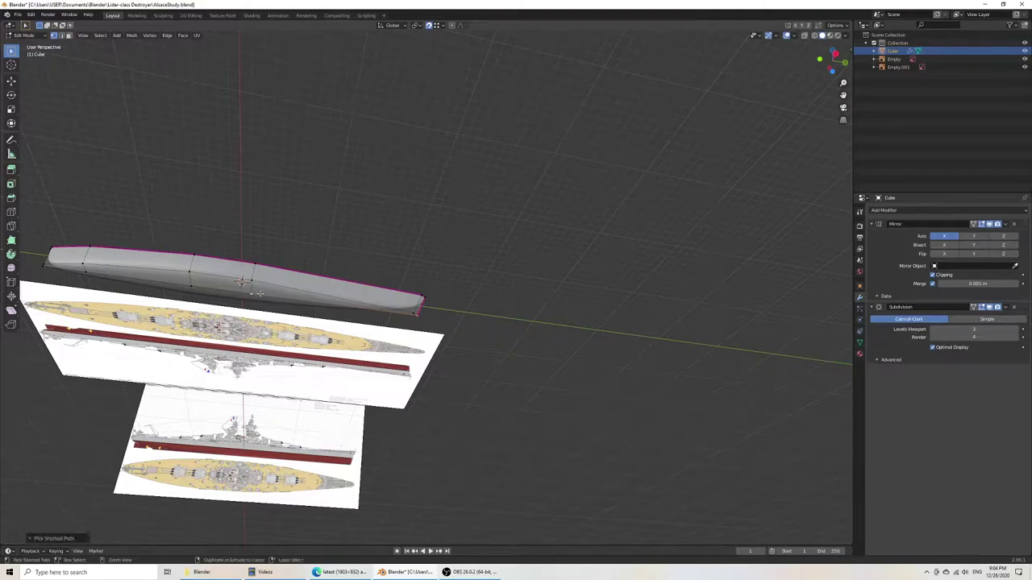
key("shift+e")
left_click(519, 407)
middle_click_drag(501, 327, 483, 369)
key("ctrl+s")
Step: Undo the crease on the hull's bottom edge
scroll(437, 327, "up", 4)
middle_click_drag(436, 326, 393, 279)
key("ctrl+z")
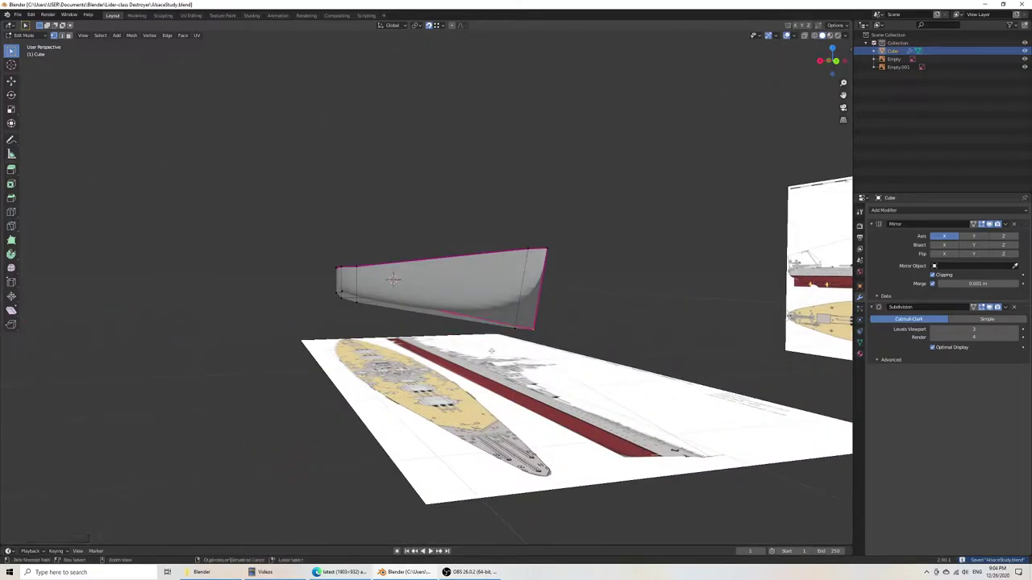
middle_click_drag(526, 329, 414, 354)
key("ctrl+z")
Step: Add a loop cut in the narrow hull section just behind the bow stem
key("ctrl+r")
left_click(512, 274)
left_click(516, 277)
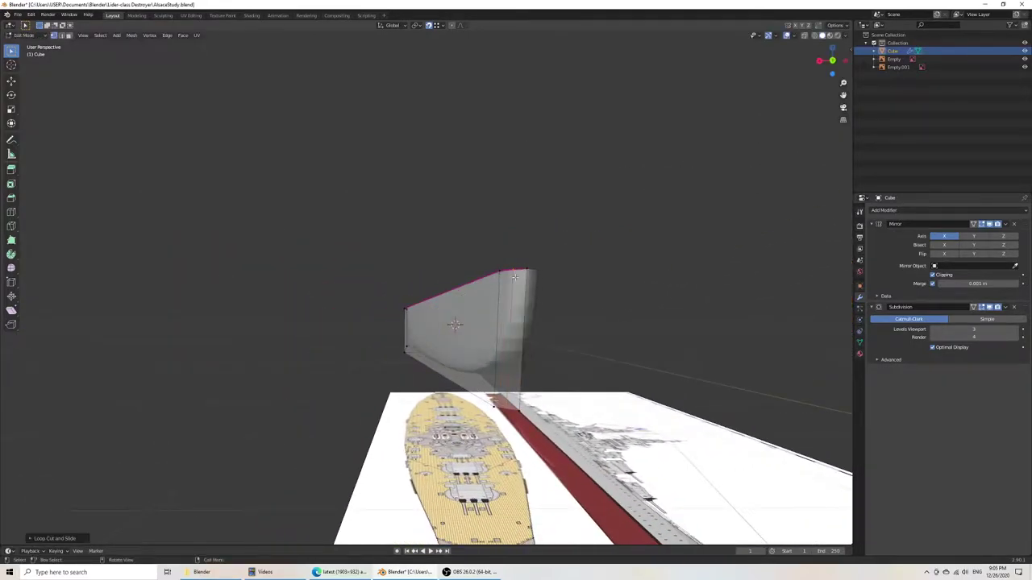
Step: Slide the new edge loop behind the bow stem closer to the stem
key("g")
key("g")
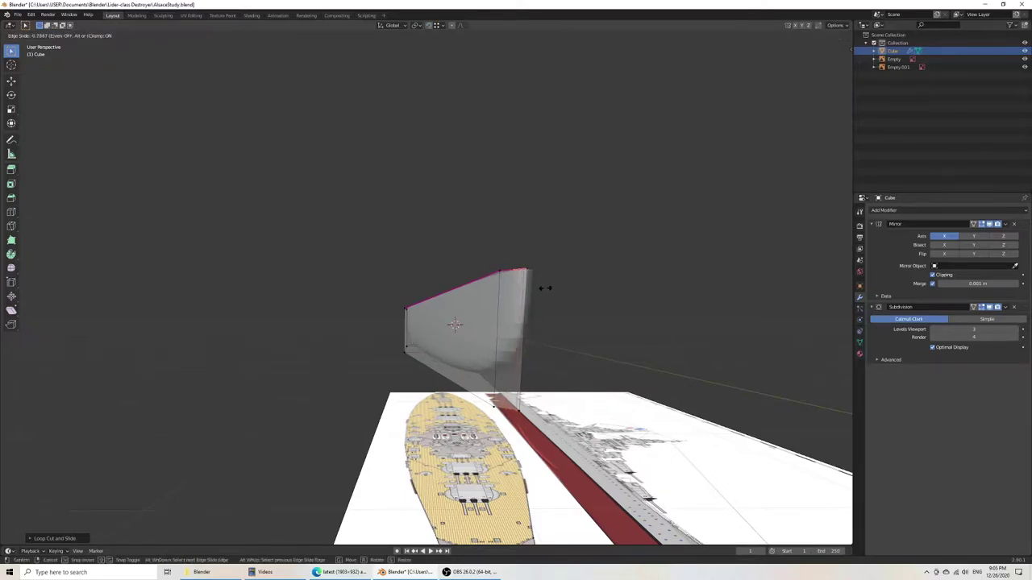
left_click(545, 288)
middle_click_drag(449, 371, 487, 302)
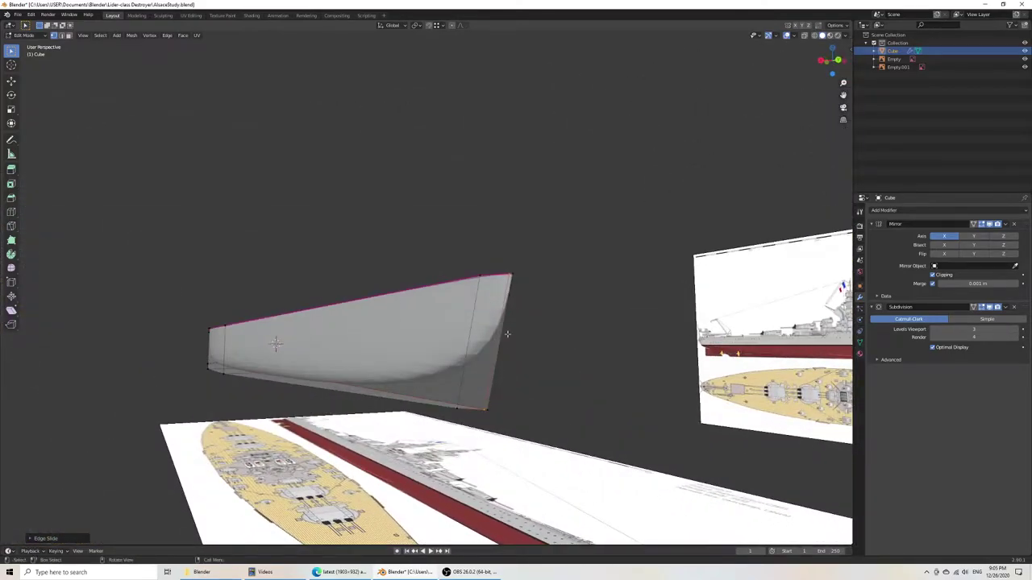
key("KP_3")
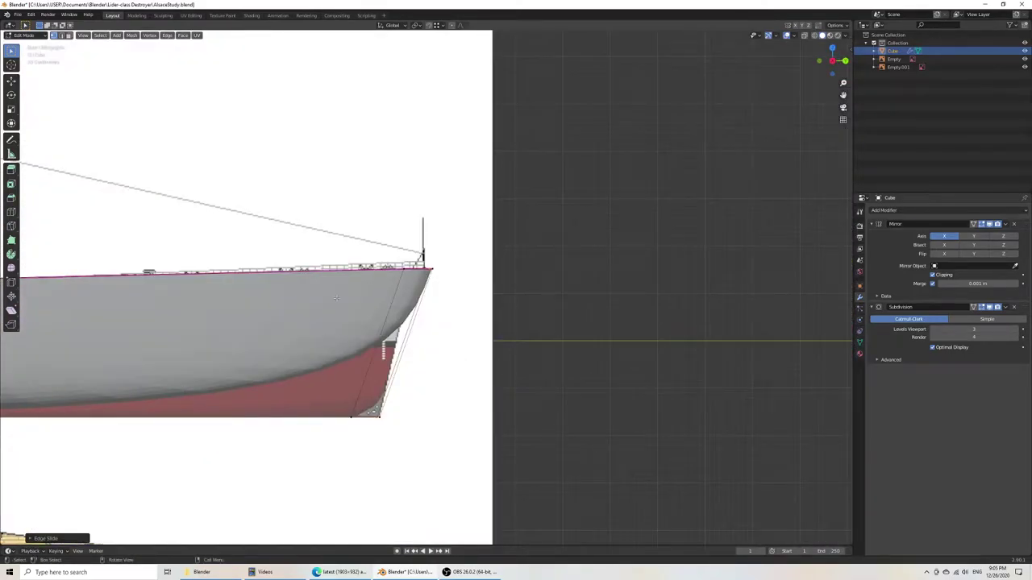
Step: Add another loop cut across the forward hull and slide it toward the bow
scroll(278, 346, "down", 6)
key("ctrl+r")
left_click(258, 296)
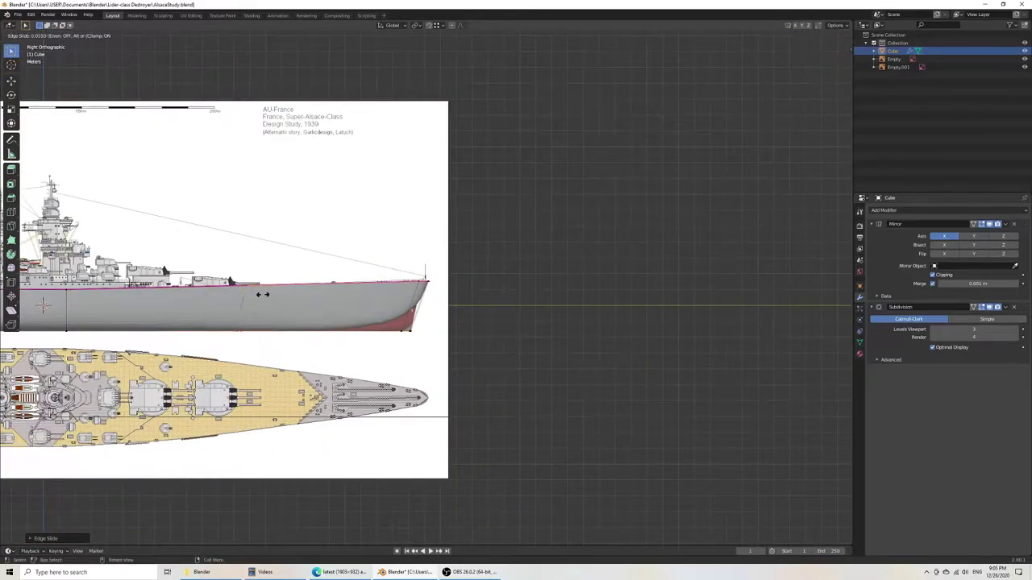
left_click(415, 337)
scroll(414, 339, "up", 9)
key("z")
left_click(343, 330)
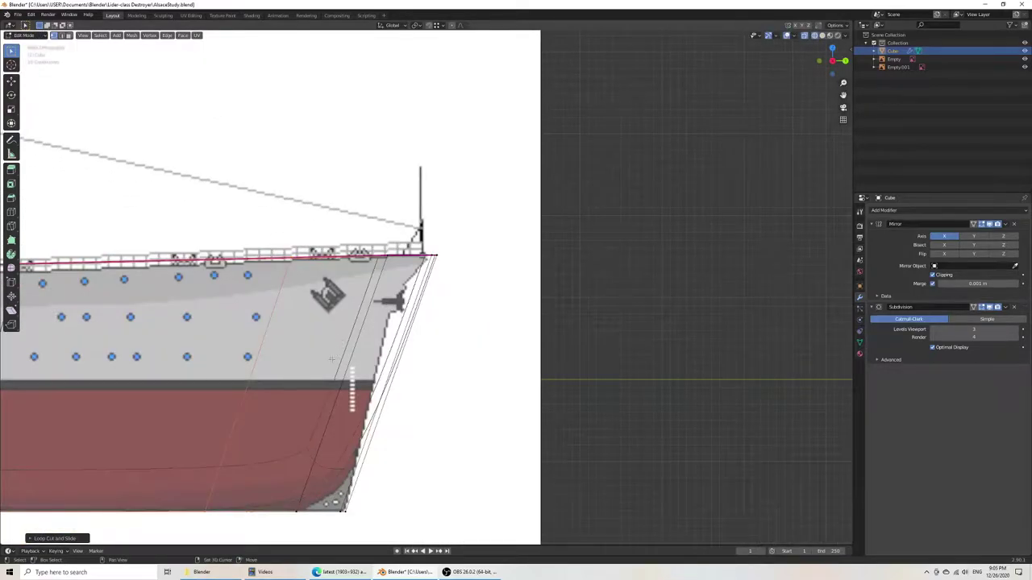
Step: Lower the new forward loop's deck-edge vertices to the blueprint's deck line
middle_click_drag(331, 360, 441, 287, "shift")
left_click_drag(348, 141, 421, 209)
key("g")
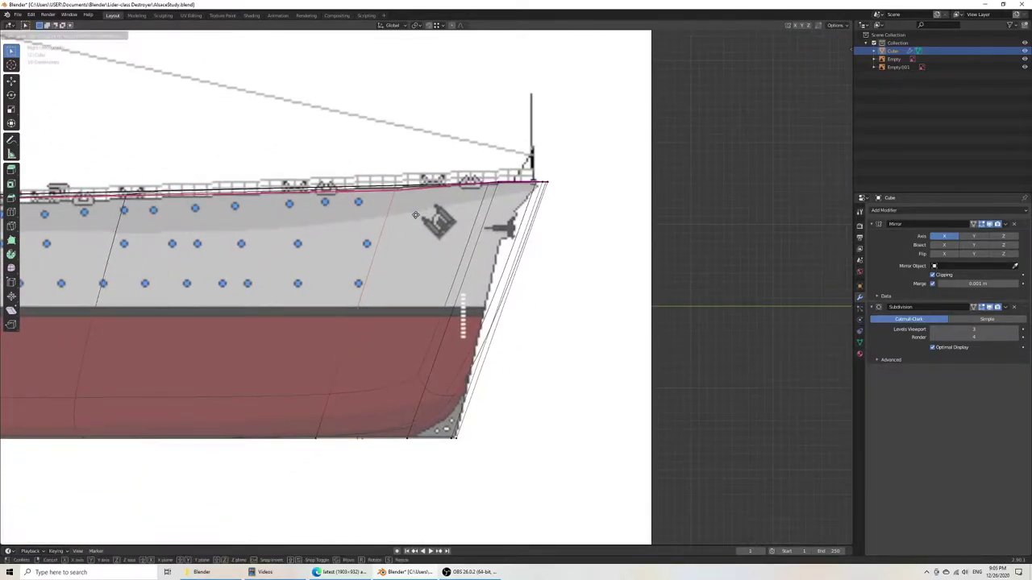
left_click(415, 215)
scroll(416, 216, "down", 2)
scroll(416, 216, "down", 3)
middle_click_drag(461, 234, 411, 322)
scroll(423, 355, "up", 5)
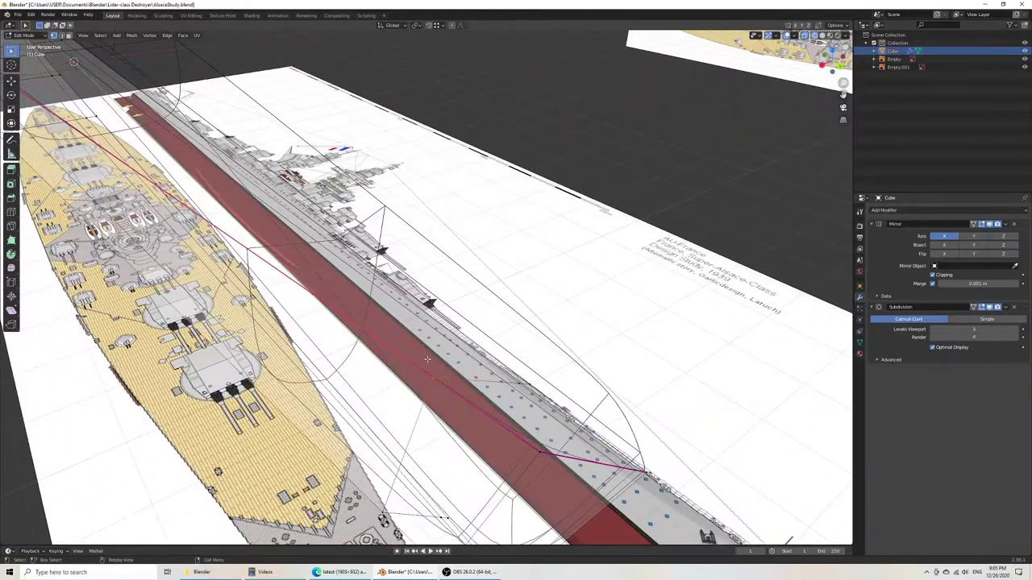
middle_click_drag(473, 427, 518, 420)
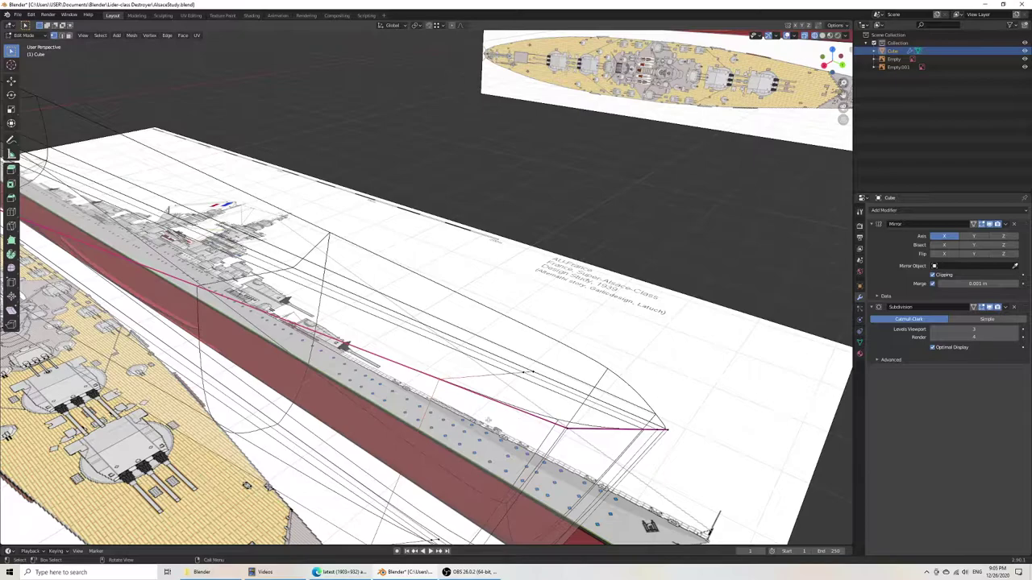
key("KP_5")
key("KP_3")
middle_click_drag(520, 380, 545, 259, "shift")
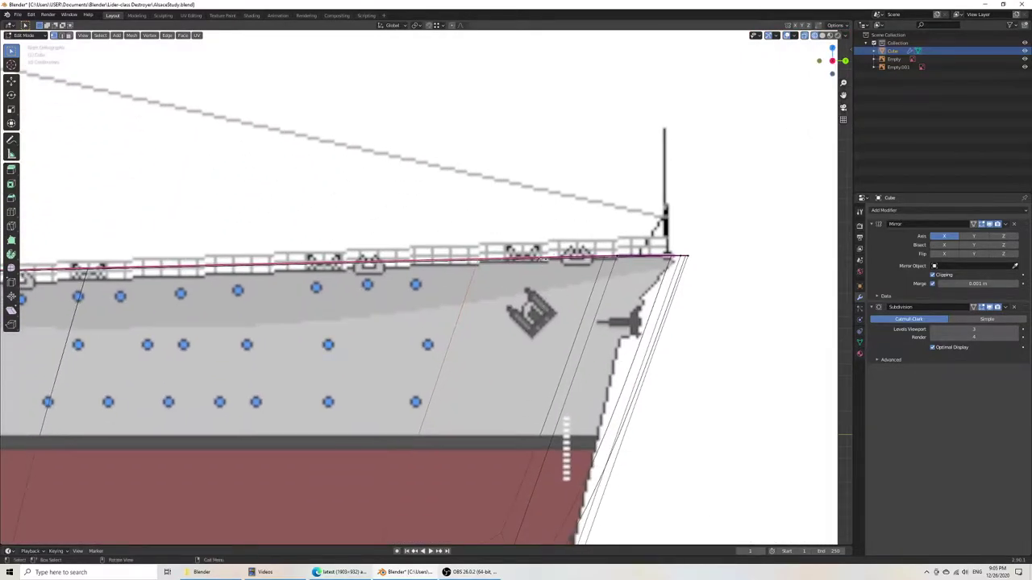
scroll(270, 295, "down", 4)
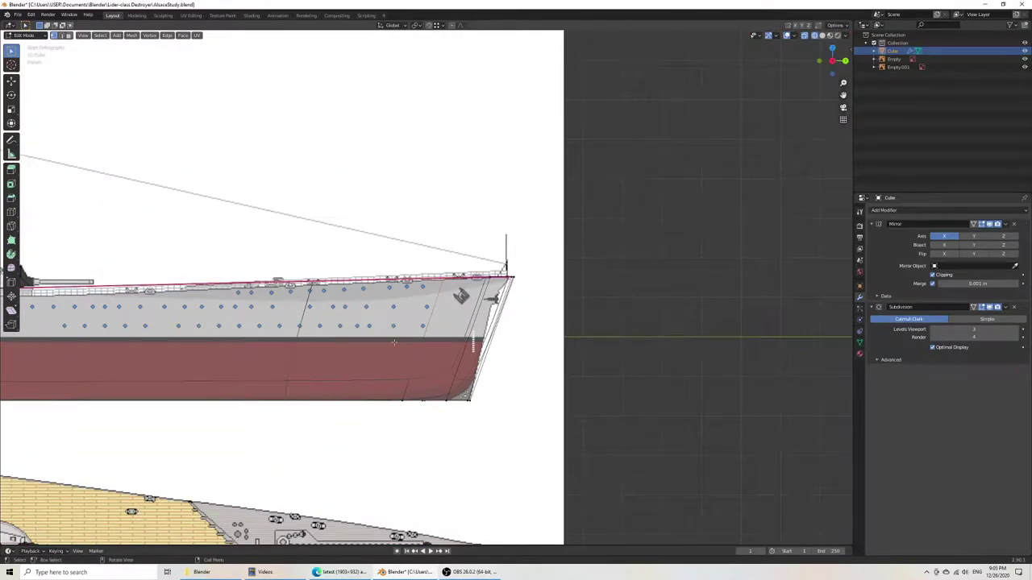
scroll(482, 346, "down", 3)
scroll(489, 320, "up", 6)
Step: Undo the deck-edge move, the edge slide and the loop cuts added near the bow
key("ctrl+z")
key("ctrl+z")
key("ctrl+z")
key("ctrl+z")
middle_click_drag(477, 323, 470, 346)
key("KP_3")
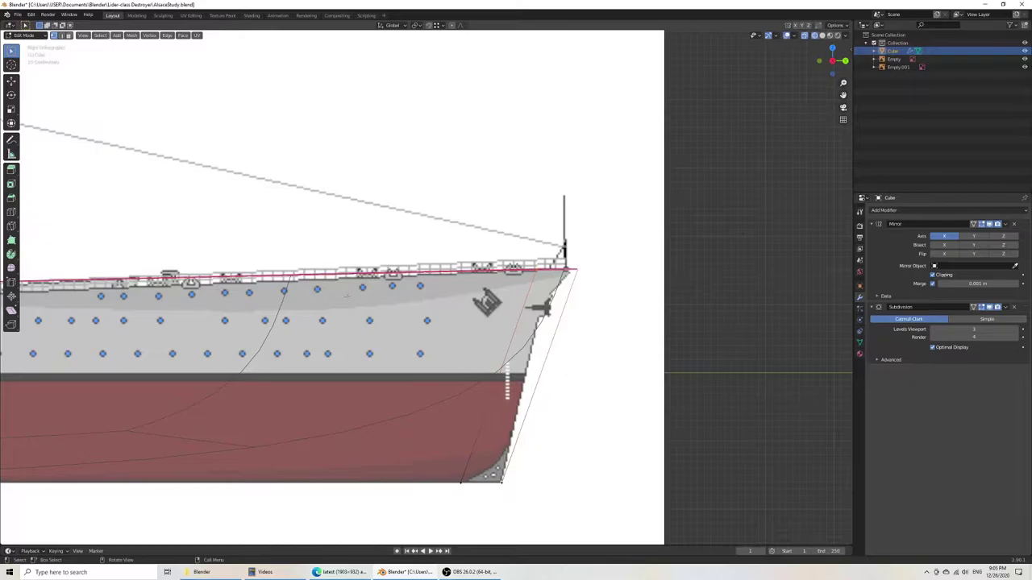
Step: Add a vertical loop cut across the forward hull, just ahead of the foremost turret
left_click(226, 234)
scroll(306, 319, "down", 6)
middle_click_drag(322, 330, 405, 306, "shift")
key("z")
left_click(346, 306)
middle_click_drag(276, 312, 437, 334)
key("KP_3")
key("ctrl+r")
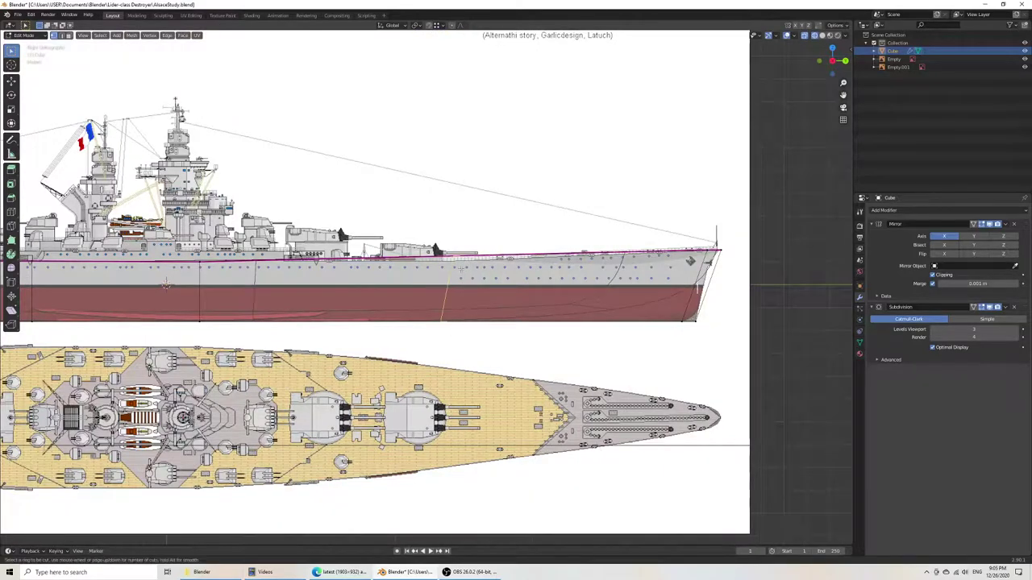
left_click(460, 266)
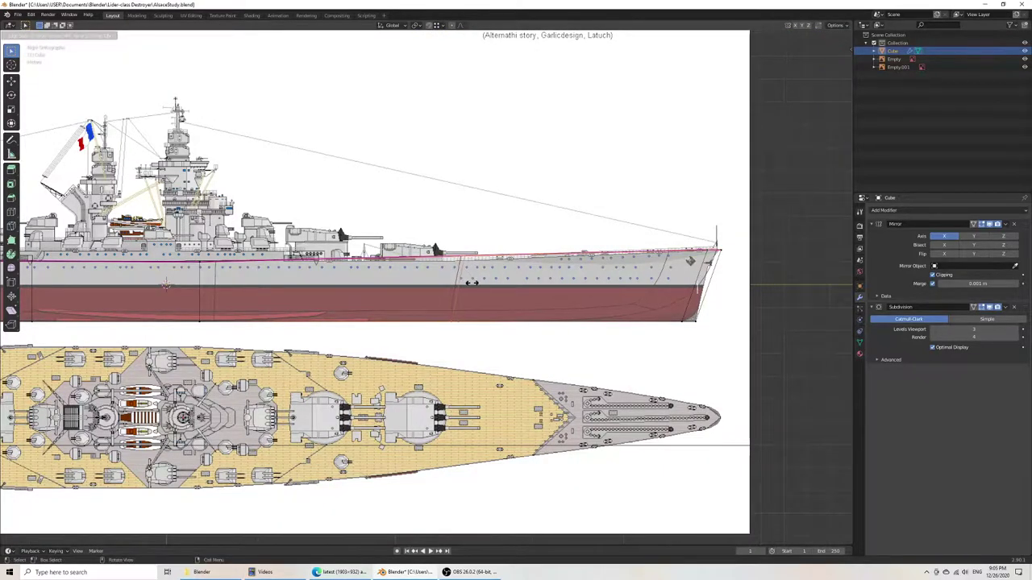
left_click(472, 283)
Step: Scale the new forward loop along Y until its edges line up vertically in side view
key("s")
key("y")
left_click(543, 325)
key("s")
key("y")
left_click(484, 313)
key("s")
key("y")
left_click(477, 286)
key("s")
key("y")
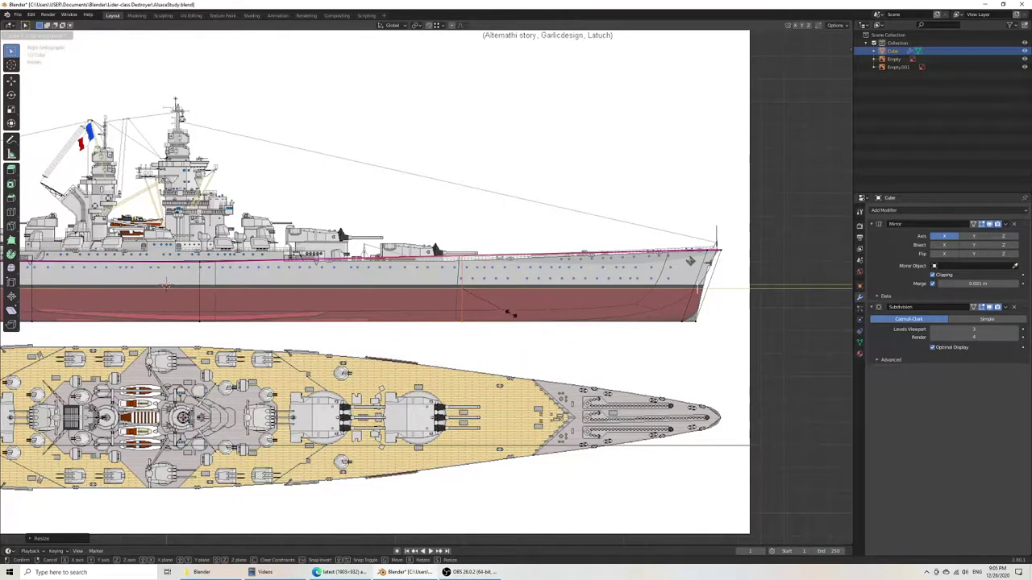
left_click(483, 293)
Step: Lower the forward loop's deck-edge vertices along Z to the blueprint's deck line and save the file
scroll(483, 306, "up", 5)
left_click_drag(477, 184, 607, 262)
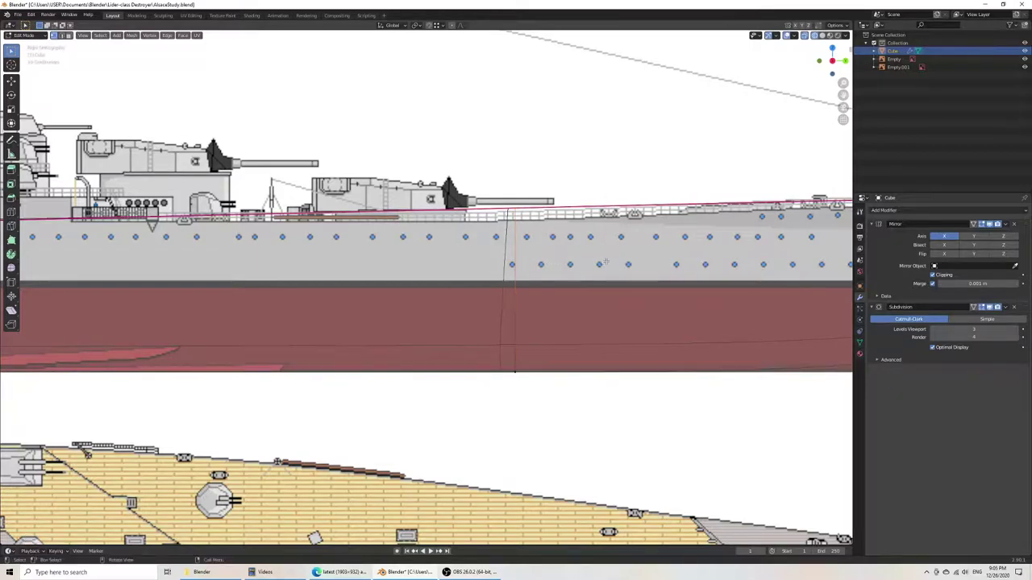
key("g")
key("z")
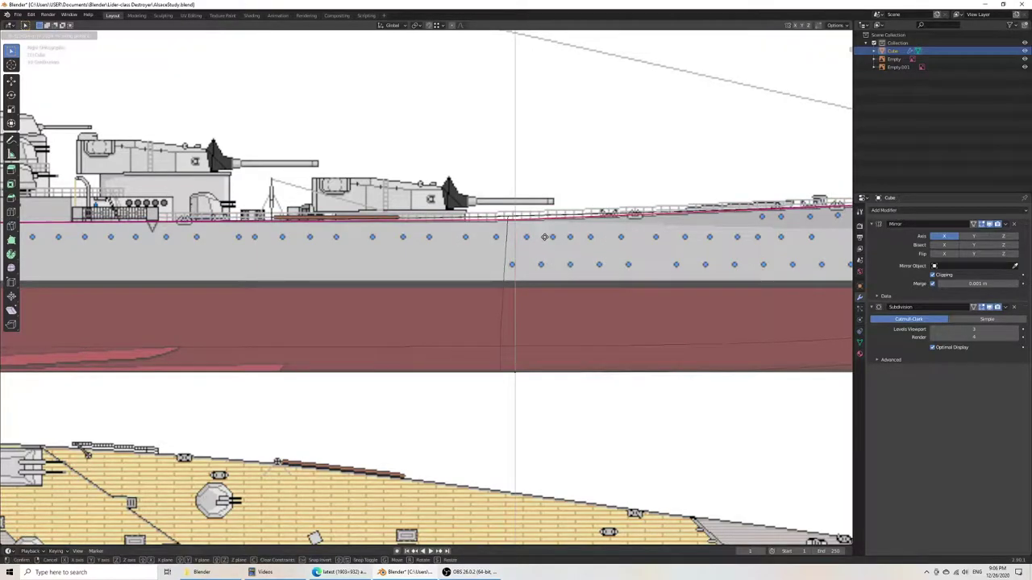
left_click(545, 239)
middle_click_drag(789, 272, 471, 281, "shift")
scroll(471, 280, "down", 3)
key("ctrl+s")
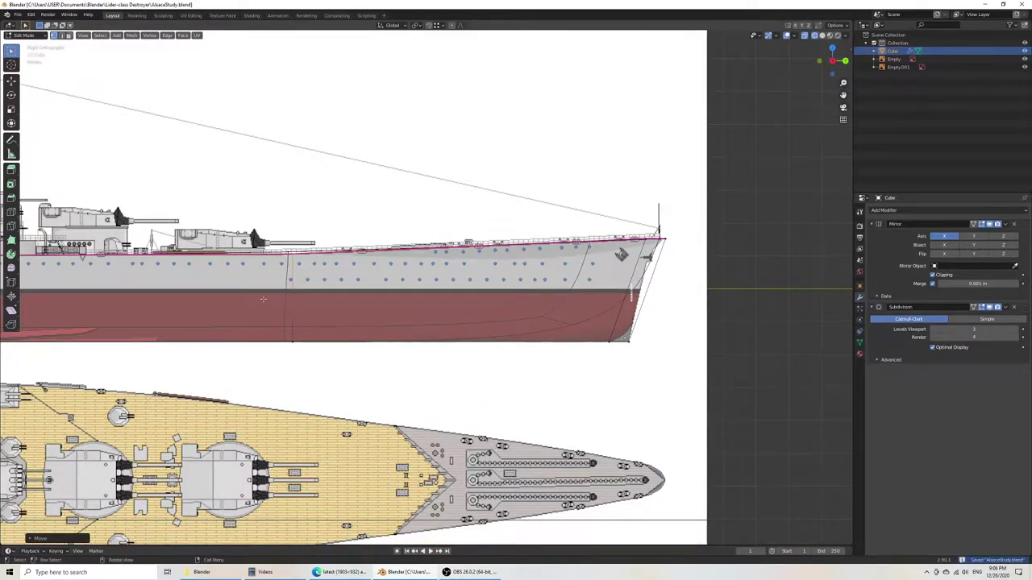
Step: Move the whole forward loop along Y toward the bow, to where the blueprint's deck starts rising
middle_click_drag(263, 299, 463, 288, "shift")
scroll(437, 296, "up", 5)
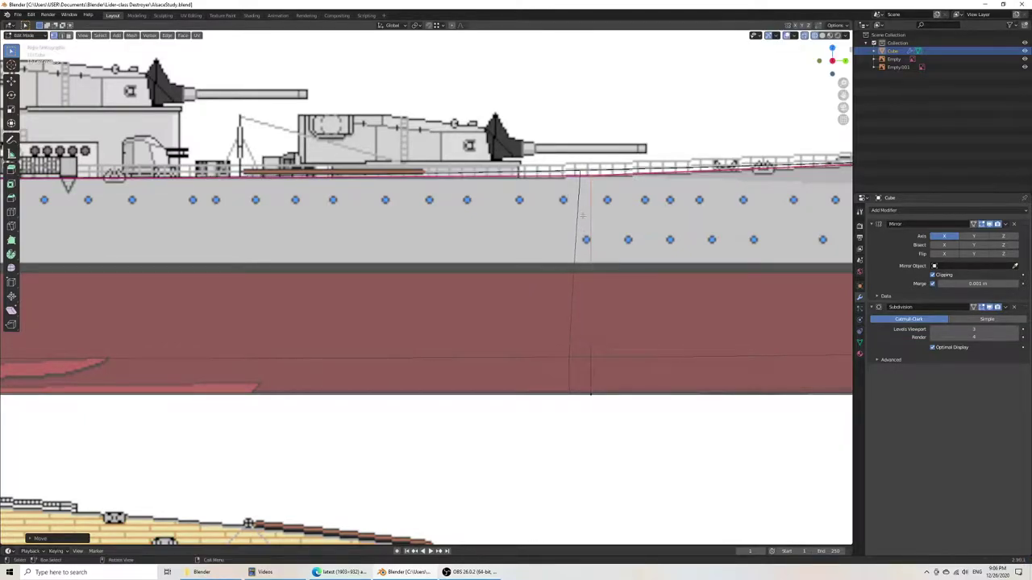
key("g")
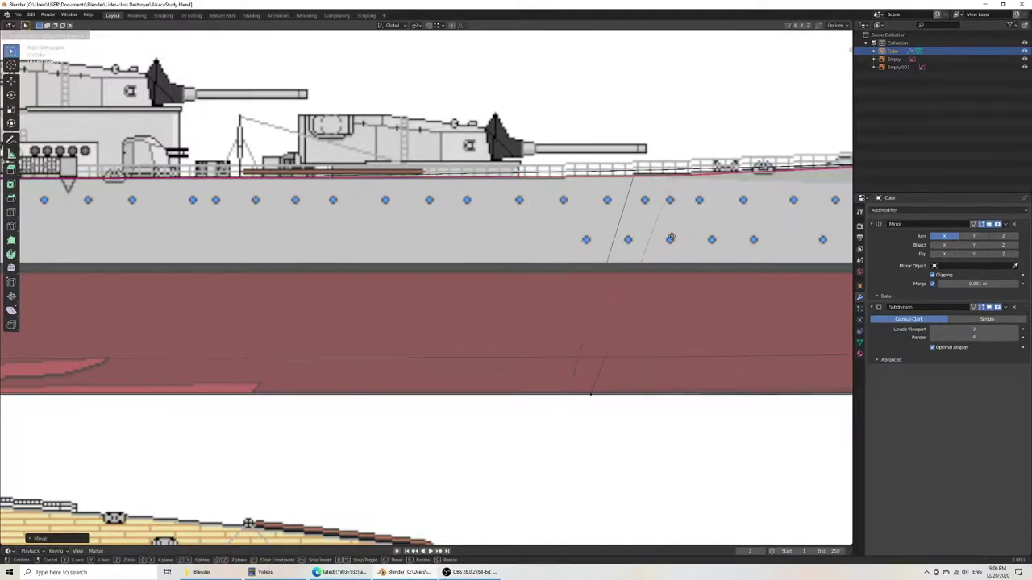
right_click(656, 237)
left_click_drag(530, 124, 671, 455)
middle_click_drag(686, 304, 505, 331, "shift")
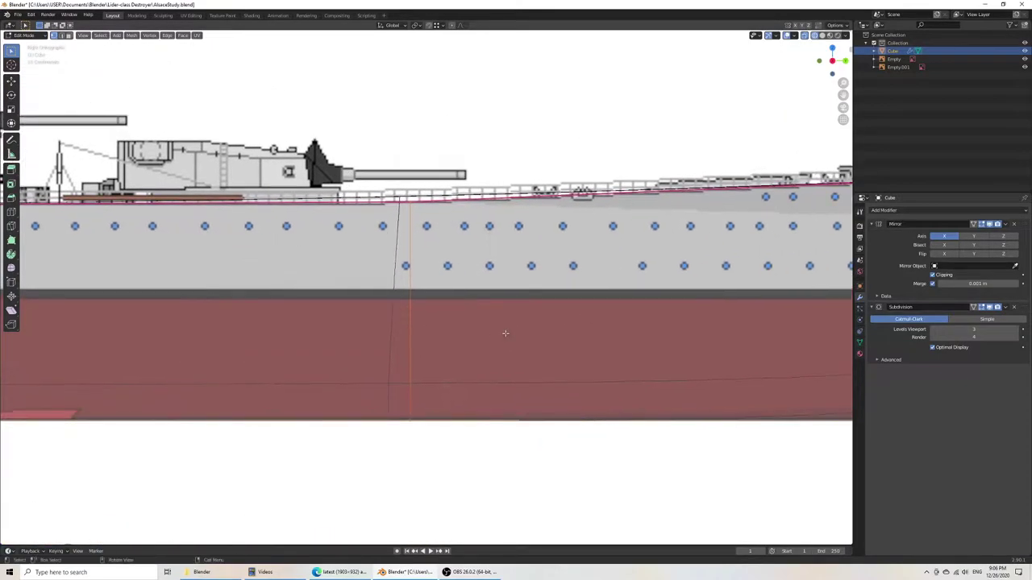
key("g")
key("y")
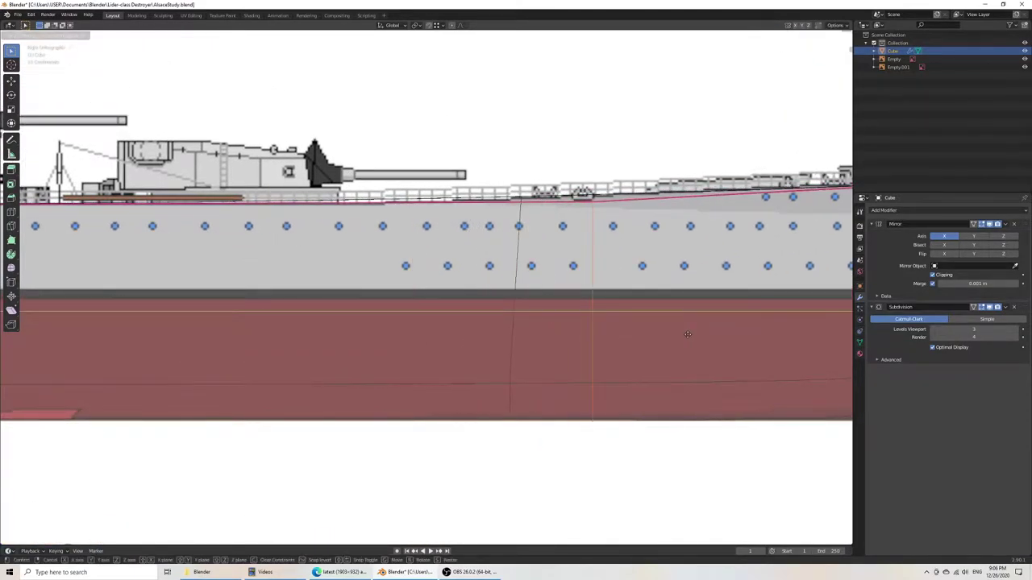
left_click(587, 344)
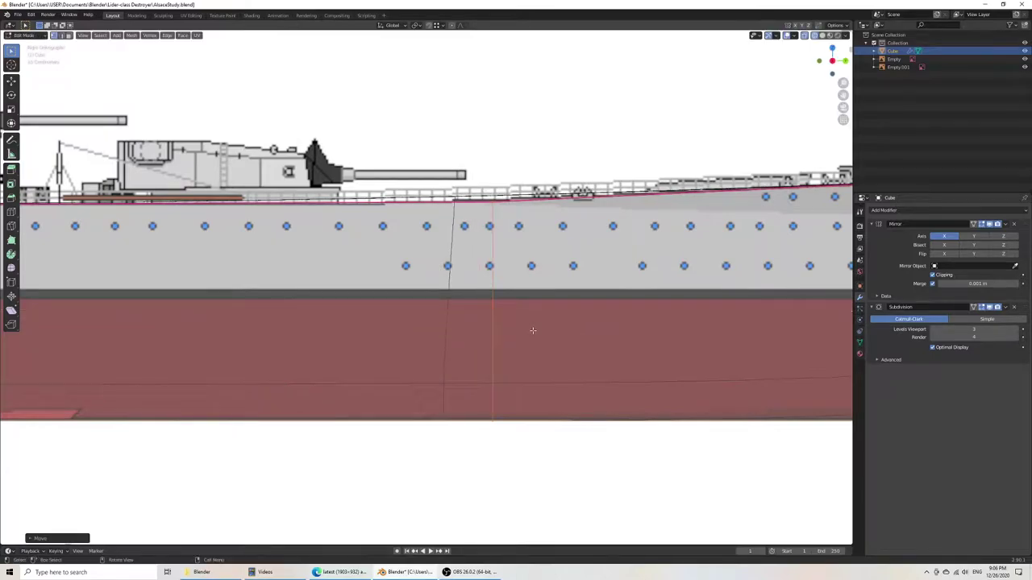
scroll(532, 311, "down", 5)
scroll(503, 299, "down", 2)
Step: Snap the forward loop's deck-edge vertices along Z to the height of the amidships deck edge and save the file
left_click_drag(430, 232, 508, 291)
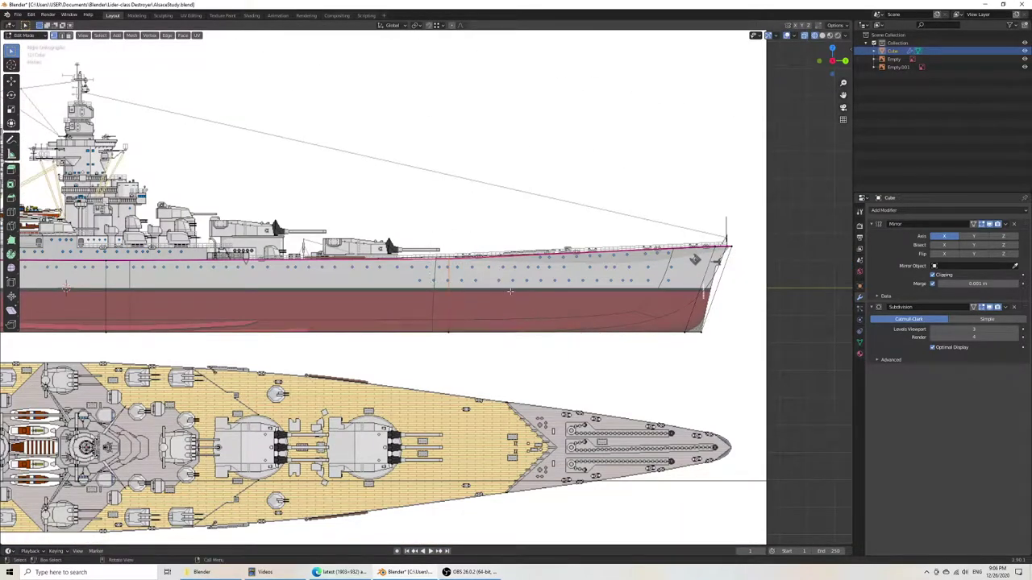
key("g")
key("z")
right_click(508, 291)
key("g")
key("z")
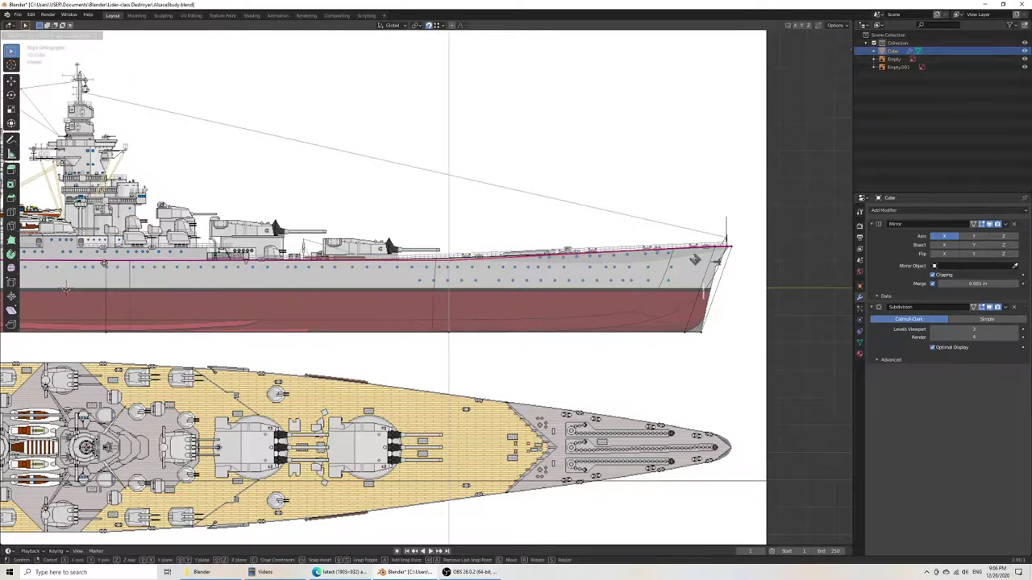
left_click(104, 263)
key("ctrl+s")
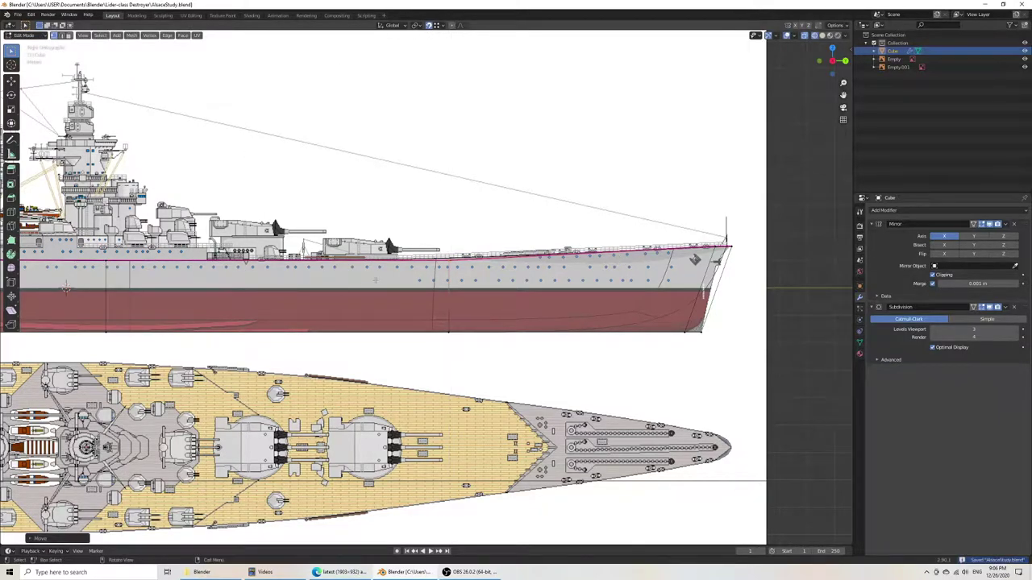
Step: Add a horizontal loop cut along the full length of the hull near the waterline
middle_click_drag(477, 268, 408, 301, "shift")
scroll(409, 302, "up", 6)
scroll(286, 270, "down", 5)
key("z")
left_click(475, 338)
scroll(476, 337, "down", 5)
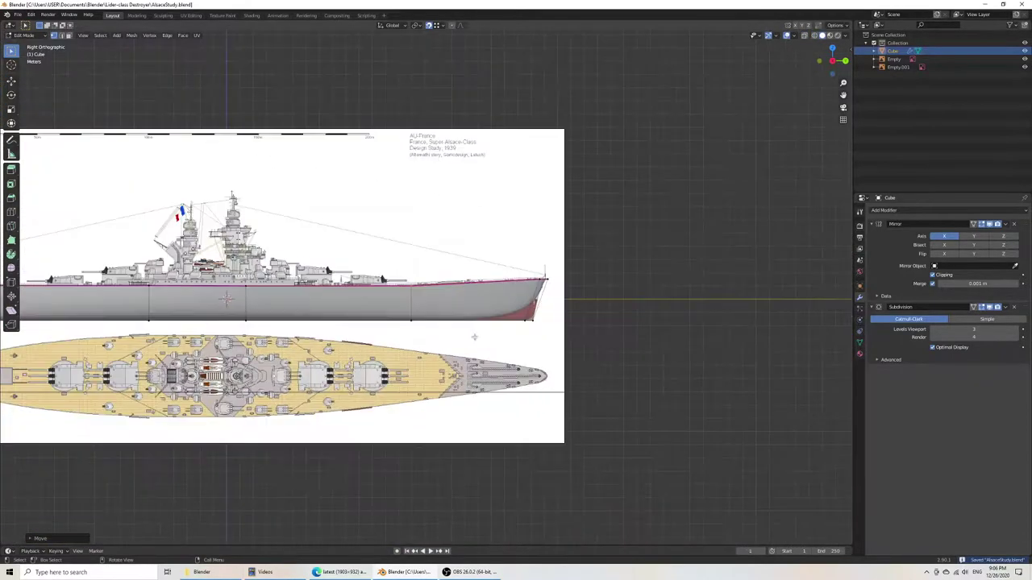
middle_click_drag(291, 324, 534, 318, "shift")
key("ctrl+r")
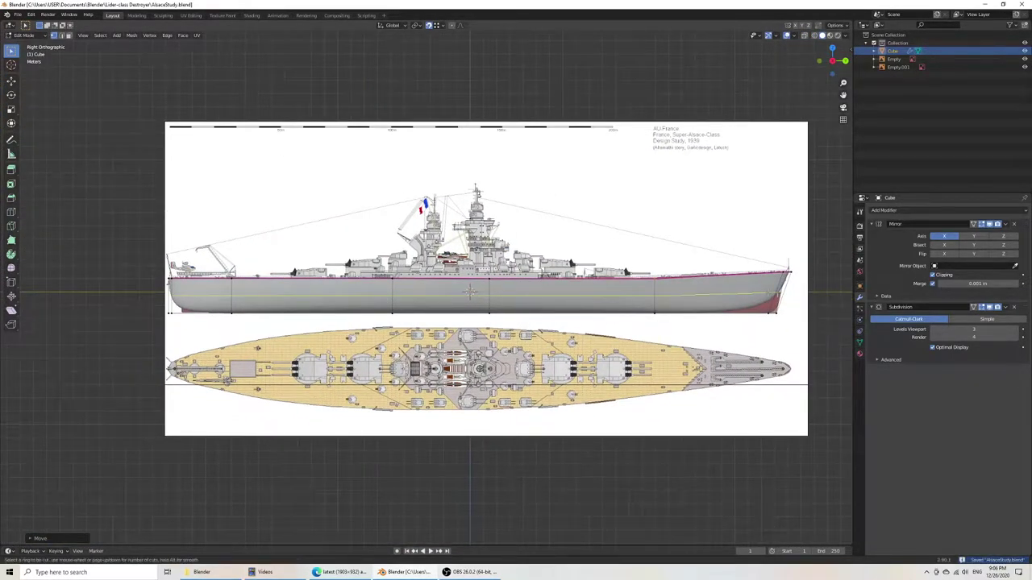
left_click(768, 295)
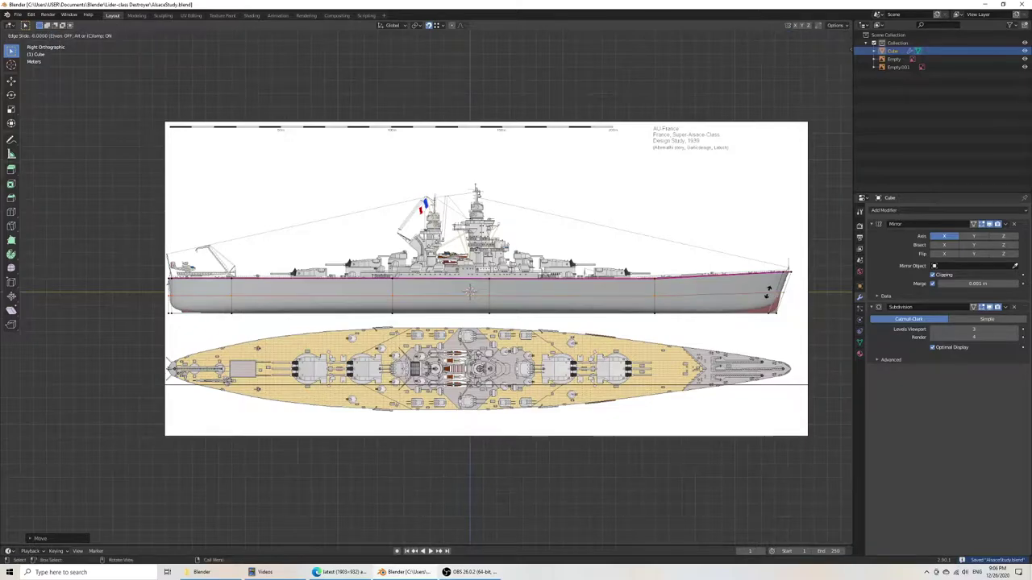
left_click(767, 293)
key("z")
left_click(699, 296)
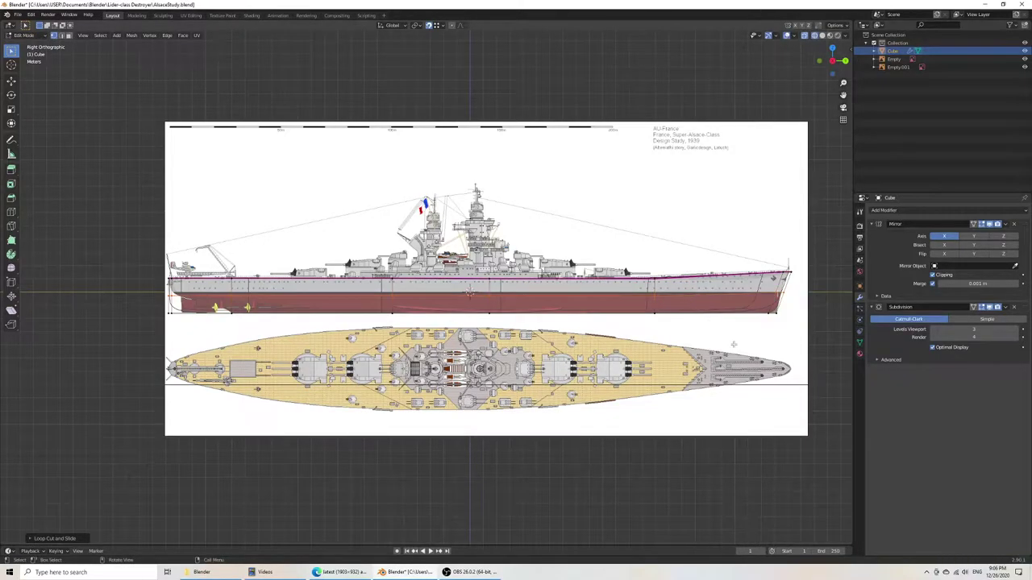
Step: Flatten the horizontal loop by scaling it along Z until it is level from stern to bow
middle_click_drag(729, 385, 585, 363, "shift")
key("s")
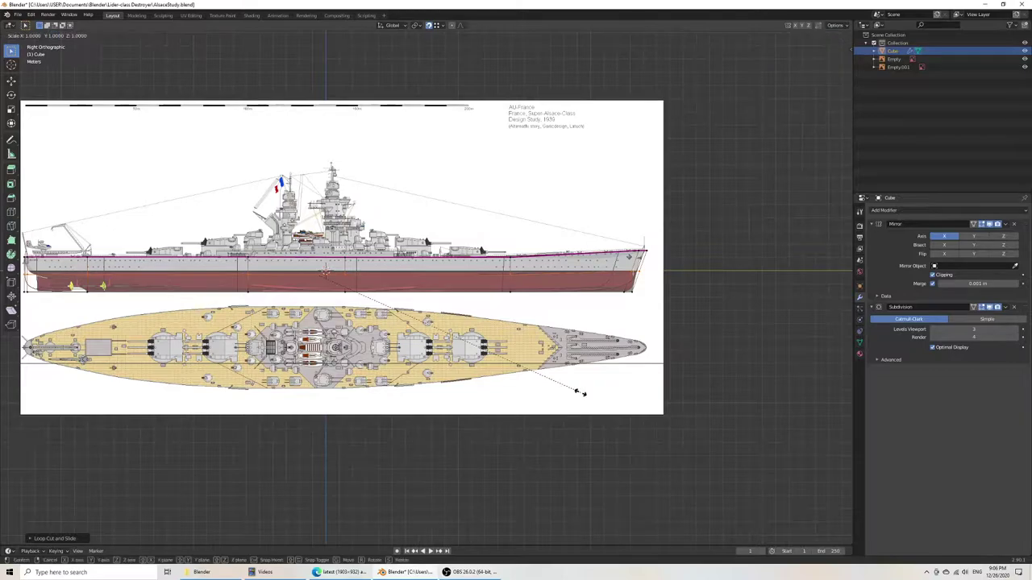
key("z")
left_click(419, 316)
key("s")
key("z")
left_click(392, 308)
key("s")
key("z")
left_click(357, 304)
key("s")
key("z")
left_click(380, 345)
Step: Move the horizontal loop along Z to roughly match the blueprint's waterline
middle_click_drag(380, 345, 564, 344, "shift")
scroll(564, 344, "up", 3)
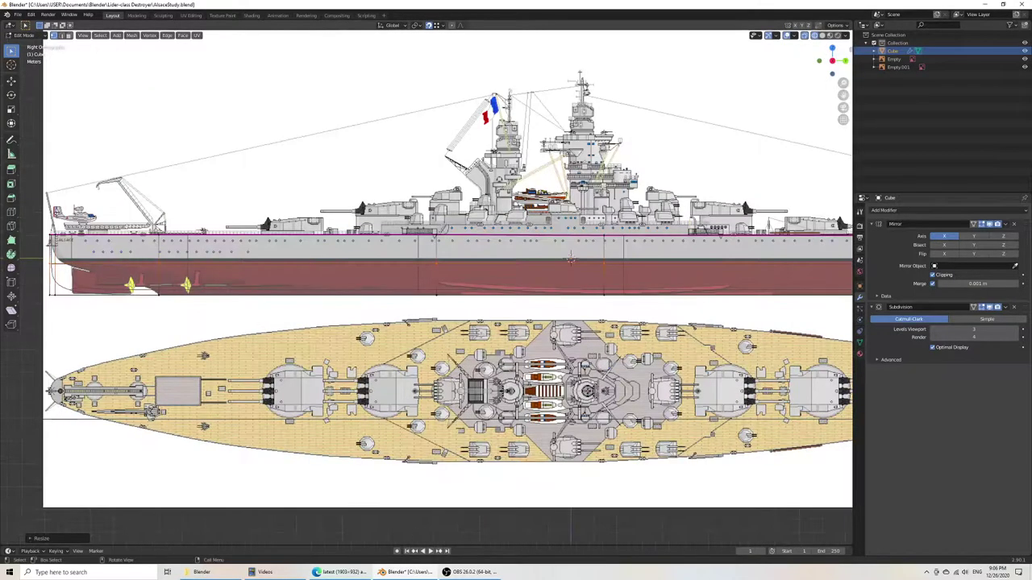
key("g")
key("z")
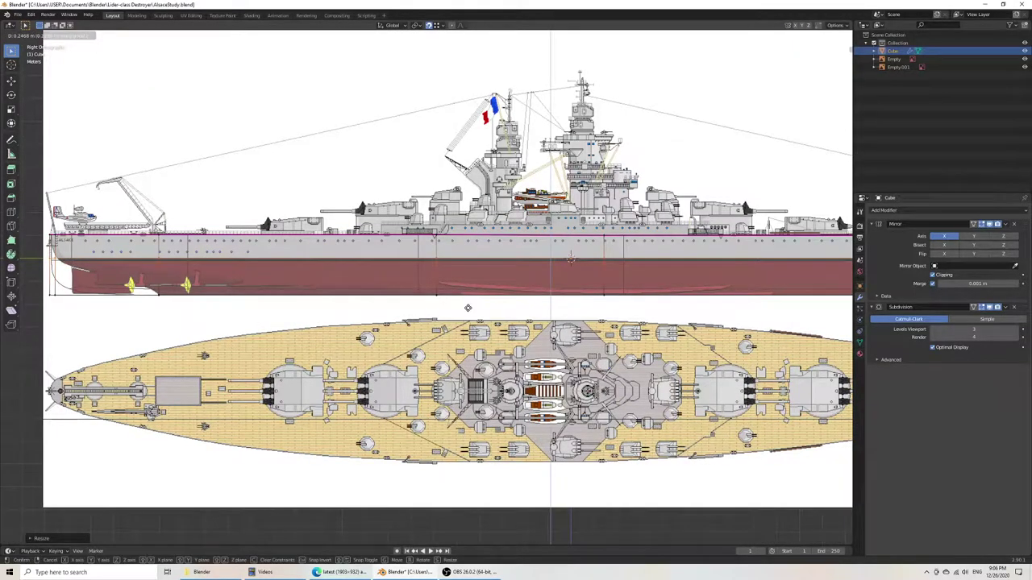
left_click(470, 311)
Step: Fine-tune the horizontal loop's height along Z to the lower edge of the dark waterline band at the stern
middle_click_drag(116, 305, 477, 316, "shift")
scroll(483, 315, "up", 11)
middle_click_drag(475, 245, 441, 339, "shift")
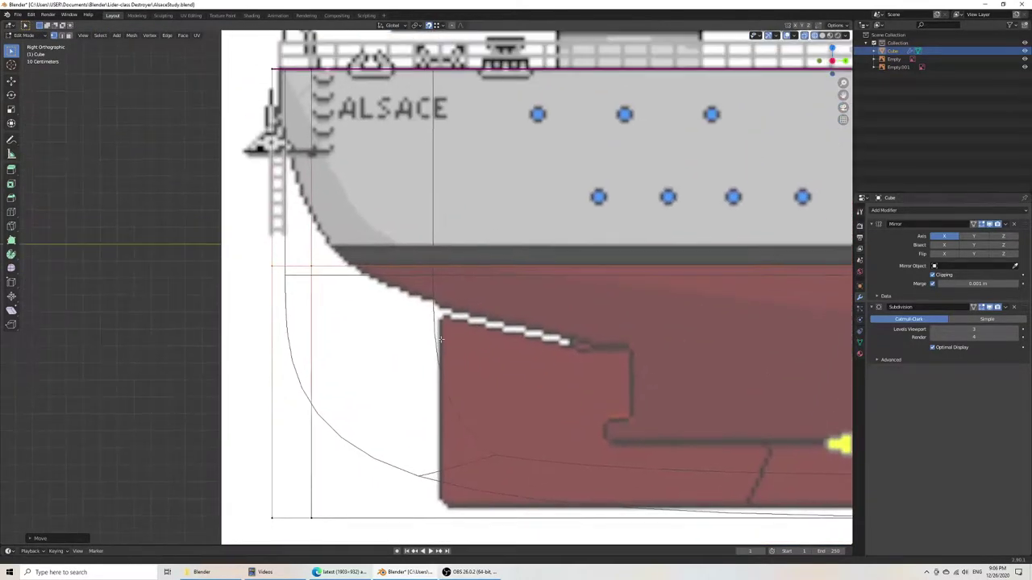
scroll(441, 339, "up", 5)
key("g")
key("z")
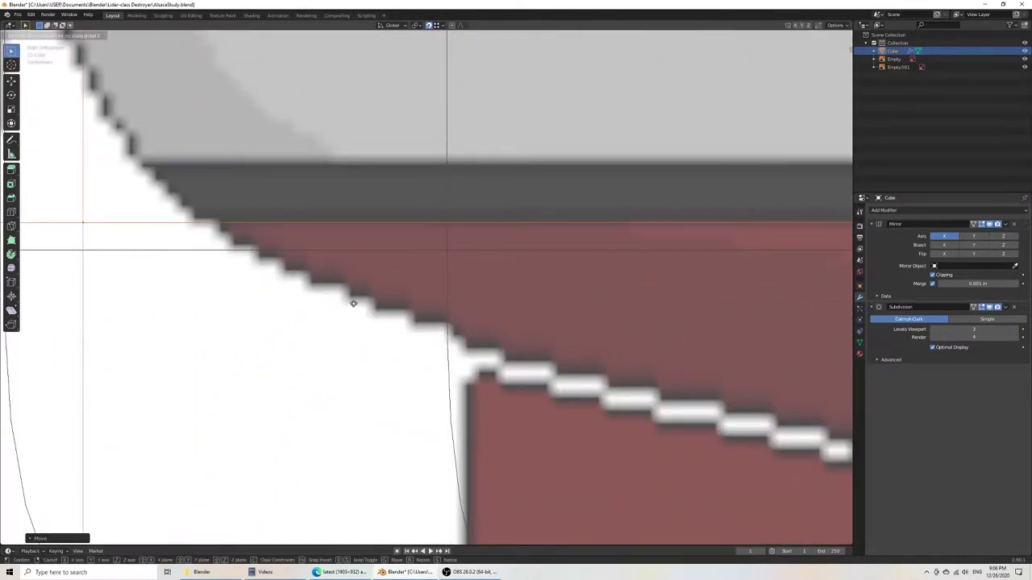
left_click(355, 301)
scroll(355, 302, "down", 8)
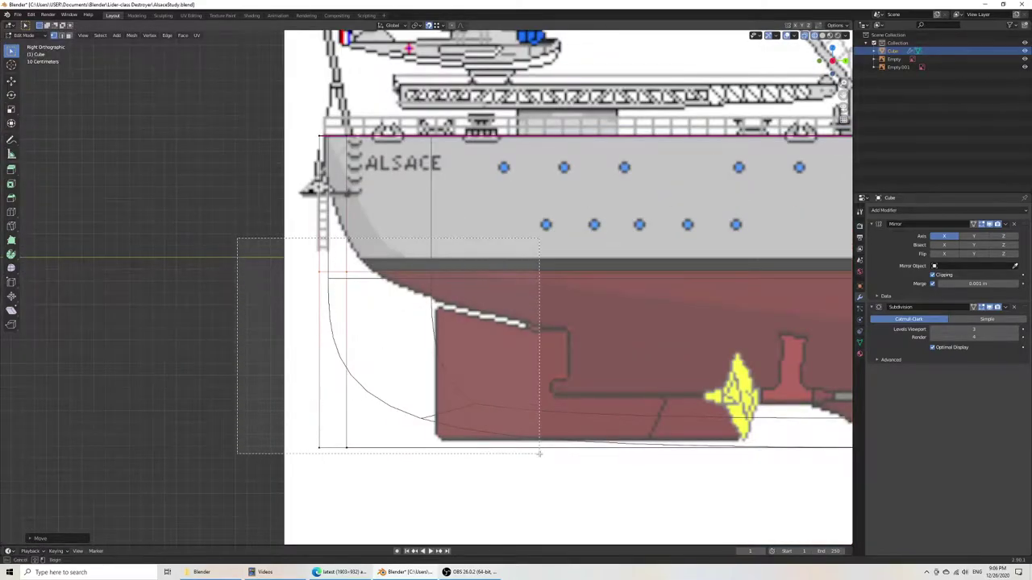
scroll(439, 415, "down", 3)
left_click_drag(341, 252, 491, 319)
left_click_drag(328, 330, 357, 301)
left_click_drag(331, 255, 471, 309)
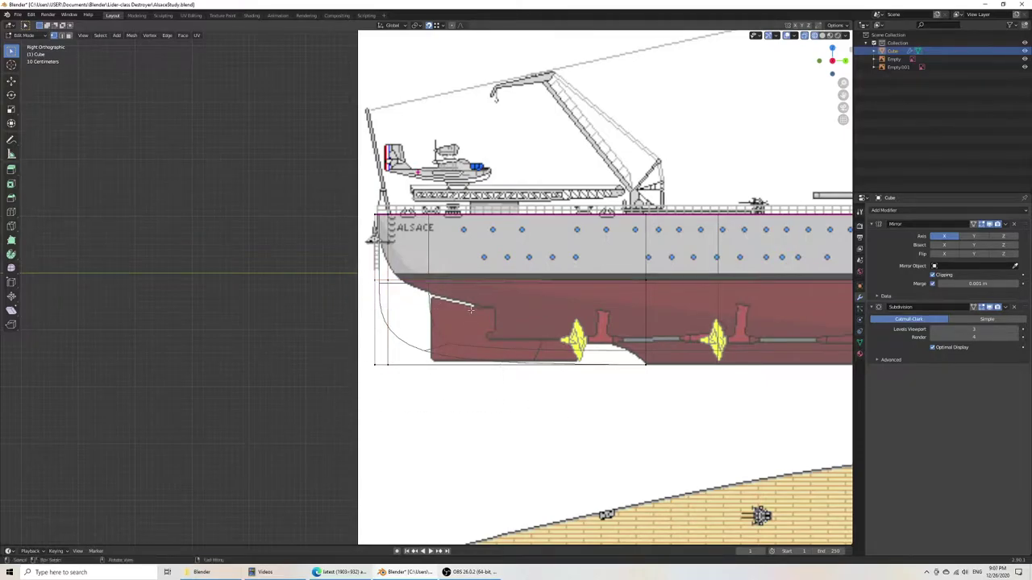
key("g")
key("y")
right_click(492, 300)
Step: Move the stem vertex at the waterline aft along Y onto the blueprint's bow outline
scroll(516, 340, "down", 5)
middle_click_drag(597, 345, 76, 303, "shift")
scroll(240, 307, "down", 4)
scroll(499, 342, "up", 6)
middle_click_drag(714, 337, 499, 343, "shift")
middle_click_drag(620, 307, 333, 368, "shift")
scroll(387, 363, "up", 6)
left_click_drag(379, 241, 524, 315)
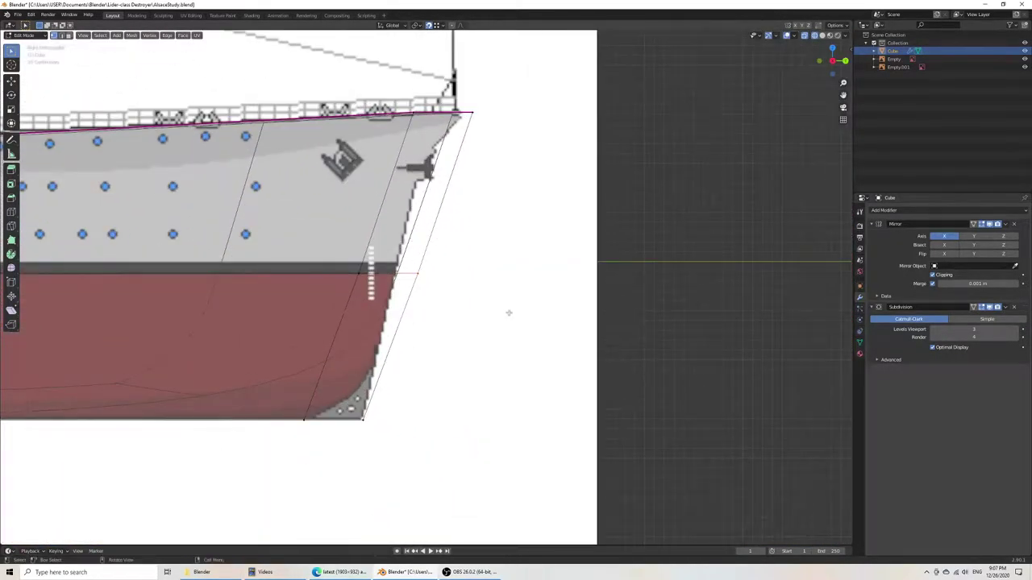
key("g")
key("y")
left_click(424, 273)
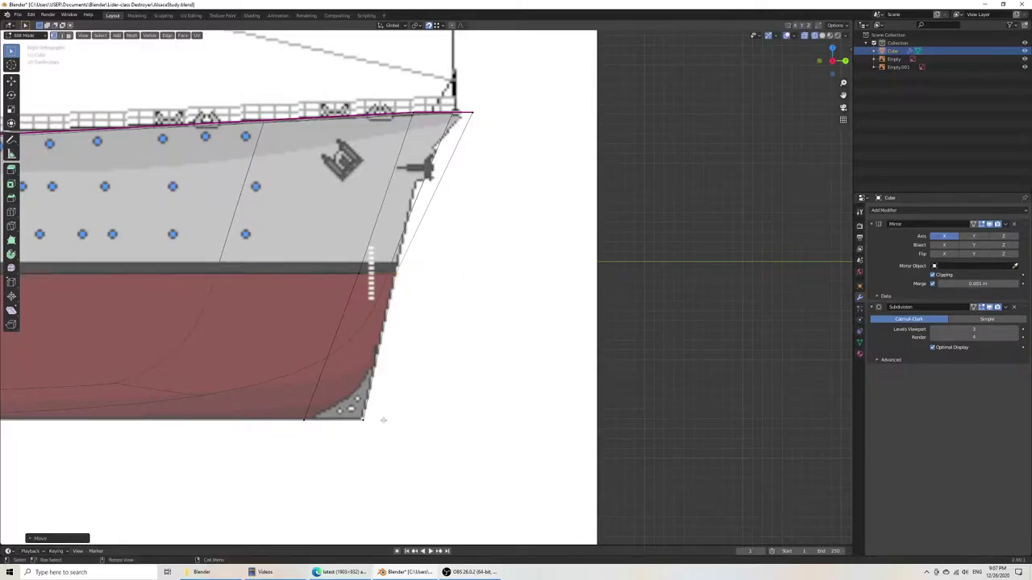
Step: Shift the neighbouring waterline vertex behind the stem aft along Y and save the file
left_click_drag(341, 250, 380, 290)
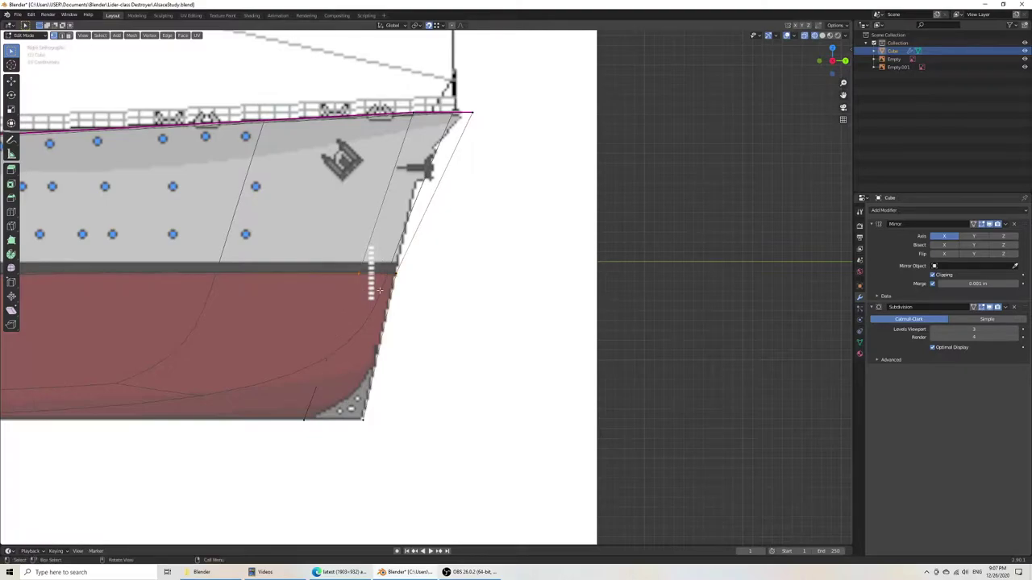
key("g")
key("y")
left_click(353, 289)
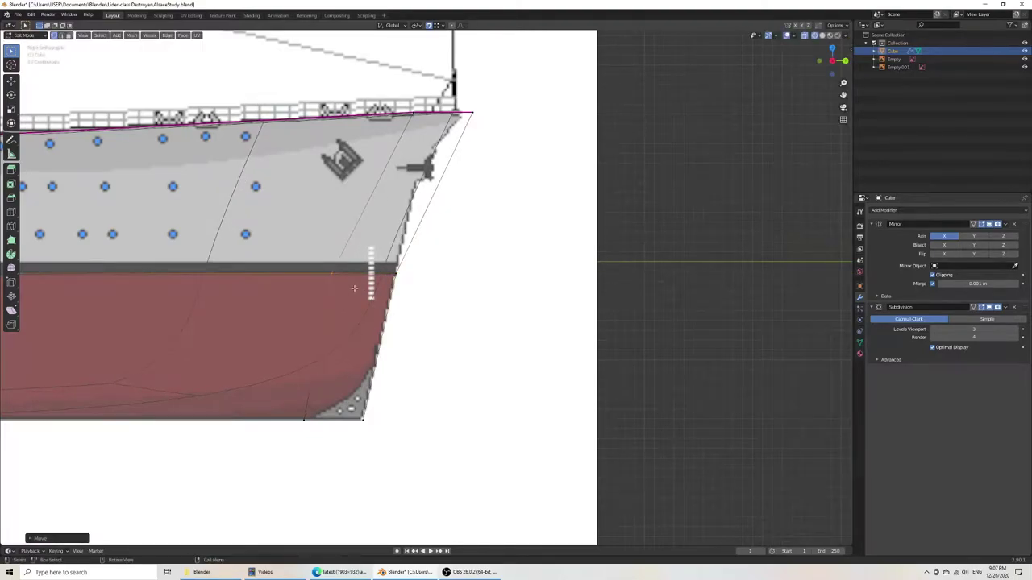
scroll(374, 296, "down", 4)
key("ctrl+s")
Step: Switch to solid shading and move the waterline vertex behind the stem inward along X toward the centreline
mouse_move(432, 264)
middle_mouse_down()
mouse_move(334, 279)
mouse_move(361, 299)
middle_mouse_up()
key("z")
left_click(416, 301)
mouse_move(430, 319)
middle_mouse_down()
mouse_move(392, 297)
mouse_move(412, 313)
mouse_move(470, 299)
mouse_move(408, 309)
mouse_move(405, 297)
middle_mouse_up()
left_click(416, 331)
scroll(405, 297, "up", 3)
middle_click_drag(427, 355, 397, 288, "shift")
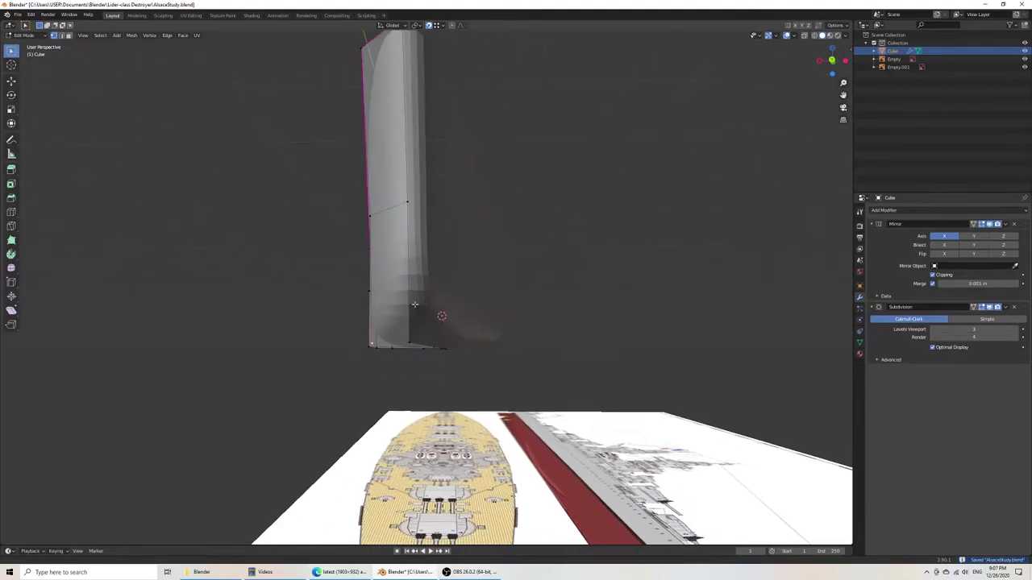
key("g")
key("x")
right_click(468, 329)
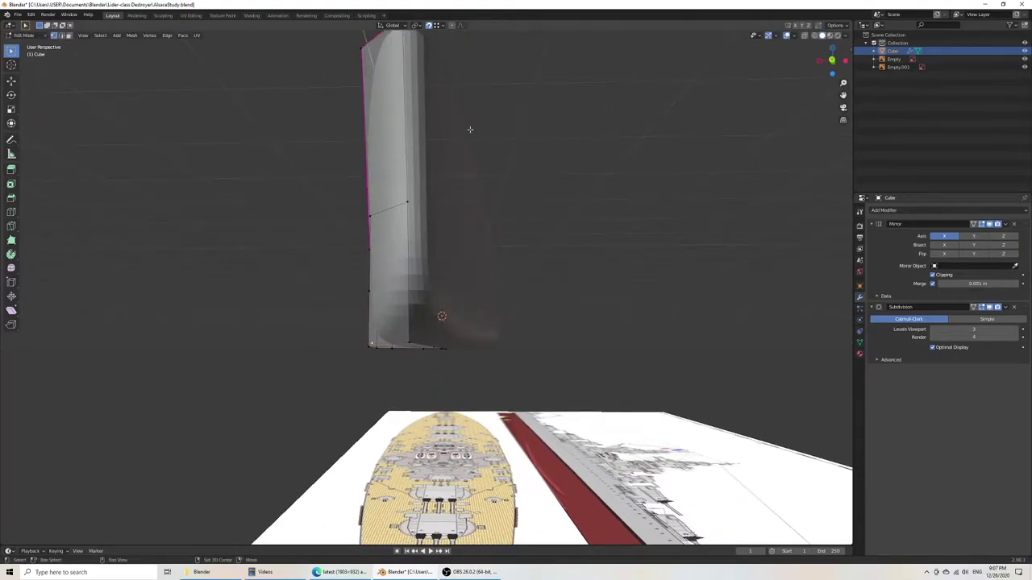
key("g")
key("x")
left_click(493, 327)
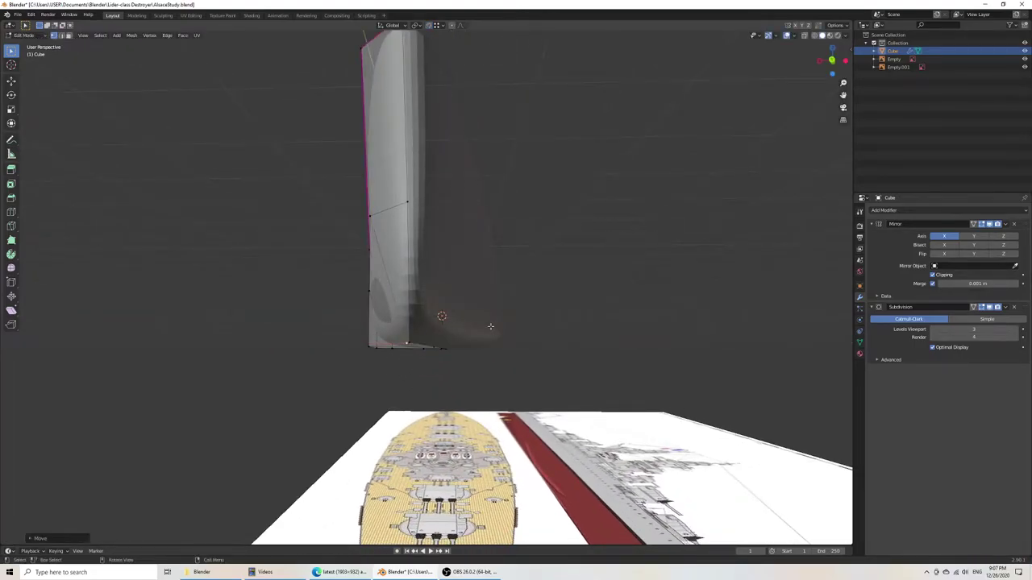
Step: Readjust the bow waterline vertex along X from an angled front view and save the file
middle_click_drag(493, 327, 426, 353)
middle_click_drag(331, 185, 417, 272)
key("g")
key("x")
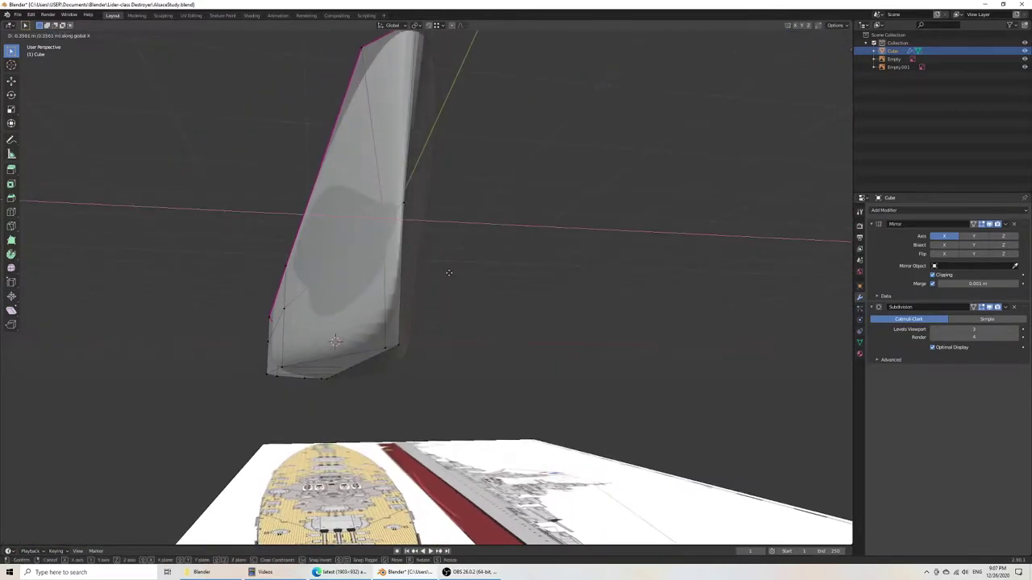
left_click(451, 273)
key("ctrl+s")
Step: Select the waterline vertex beside the stem, return to the right side view and save the file
middle_click_drag(449, 272, 420, 301)
middle_click_drag(375, 314, 377, 327)
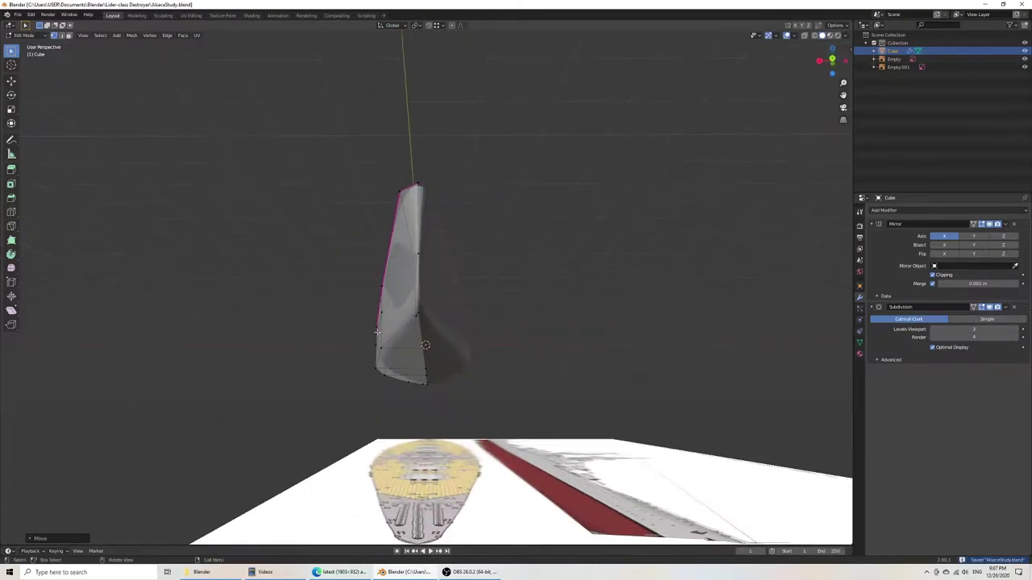
left_click(382, 350)
middle_click_drag(426, 352, 467, 364)
scroll(458, 368, "down", 5)
key("KP_3")
key("ctrl+s")
Step: Try a horizontal loop cut around the hull below the waterline, checking the lower bow's shape, and undo it
scroll(418, 323, "up", 9)
middle_click_drag(345, 334, 496, 313, "shift")
key("ctrl+r")
left_click(522, 251)
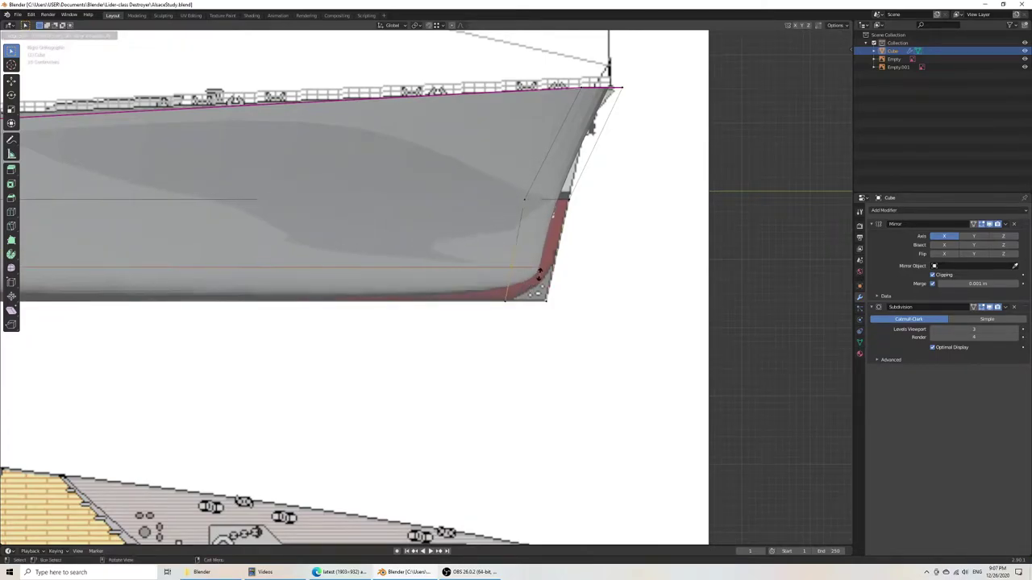
left_click(552, 256)
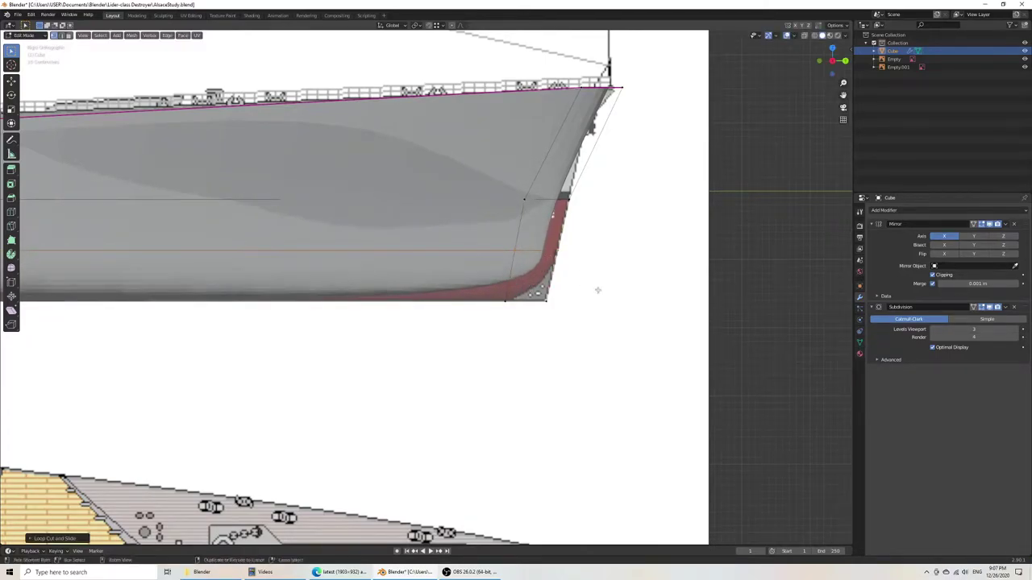
key("ctrl+z")
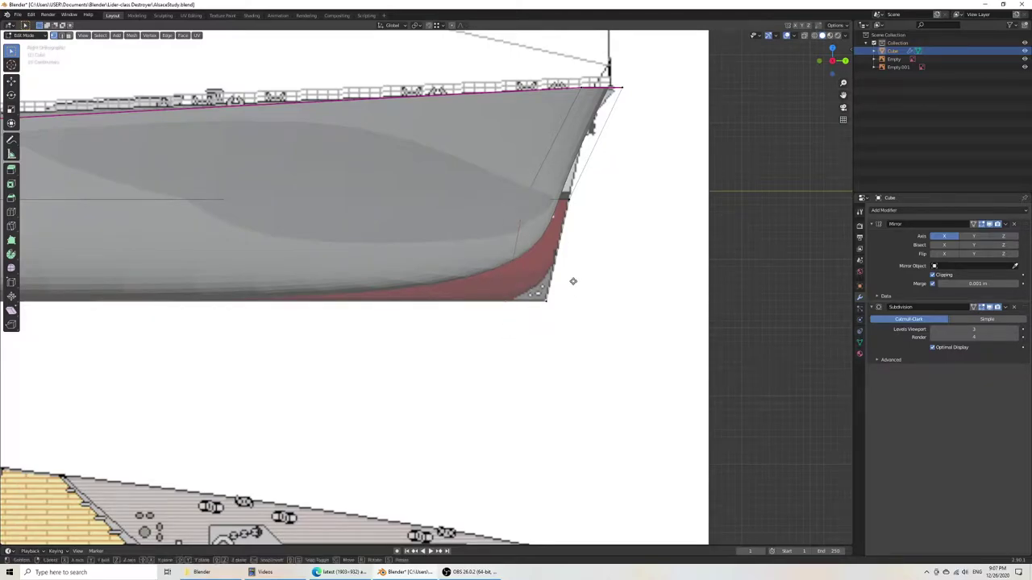
Step: Try moving the waterline vertex behind the stem forward along Y
key("g")
key("y")
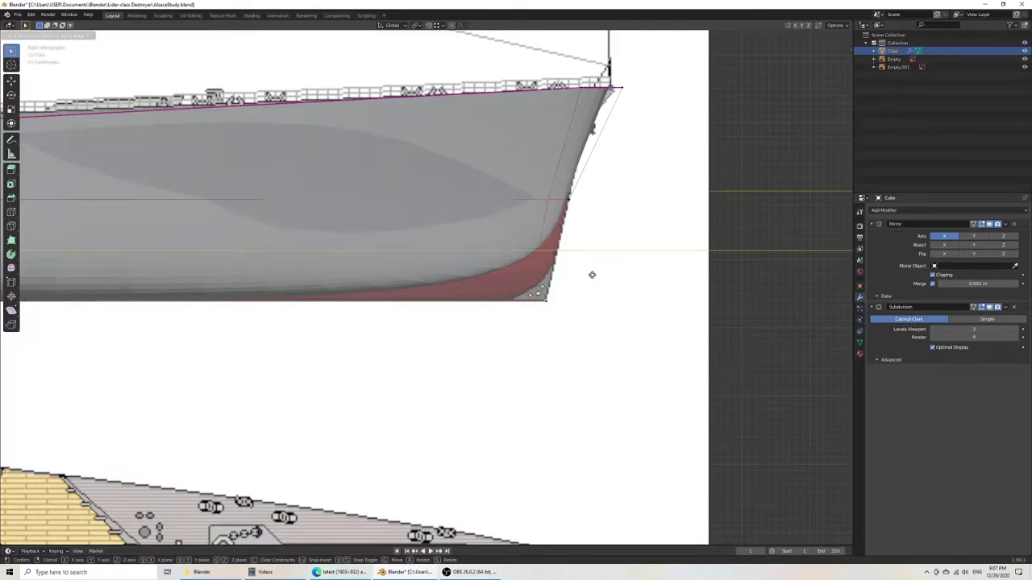
left_click(589, 274)
Step: Try a horizontal loop cut above the waterline with its stem point shifted toward the bow outline, and undo it
key("ctrl+r")
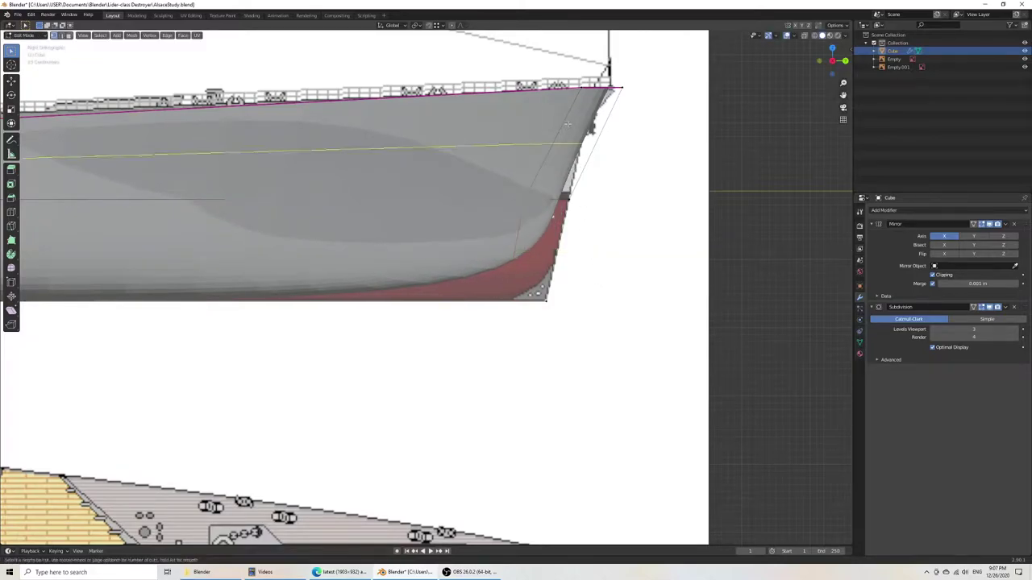
left_click(568, 123)
left_click(570, 105)
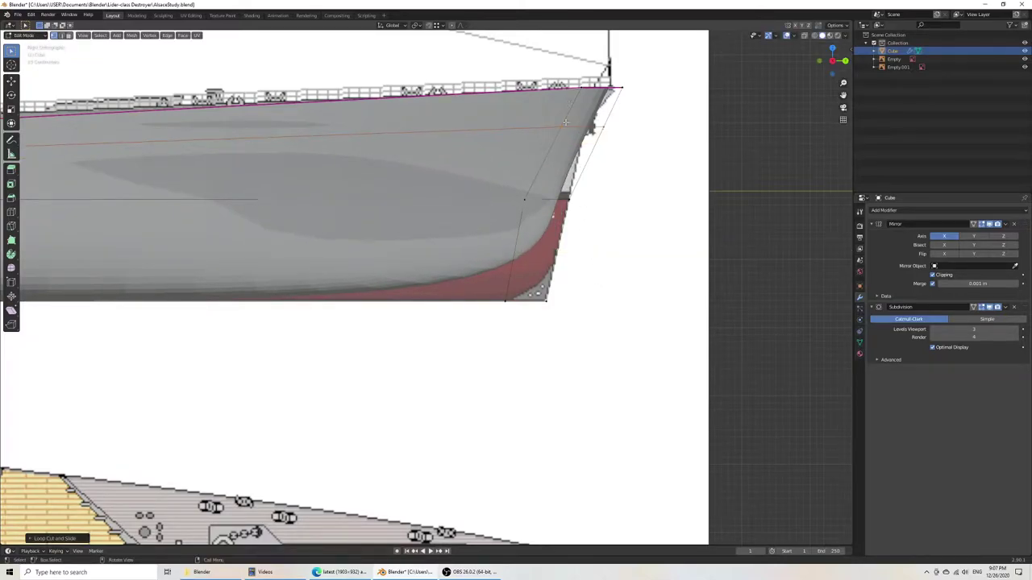
key("g")
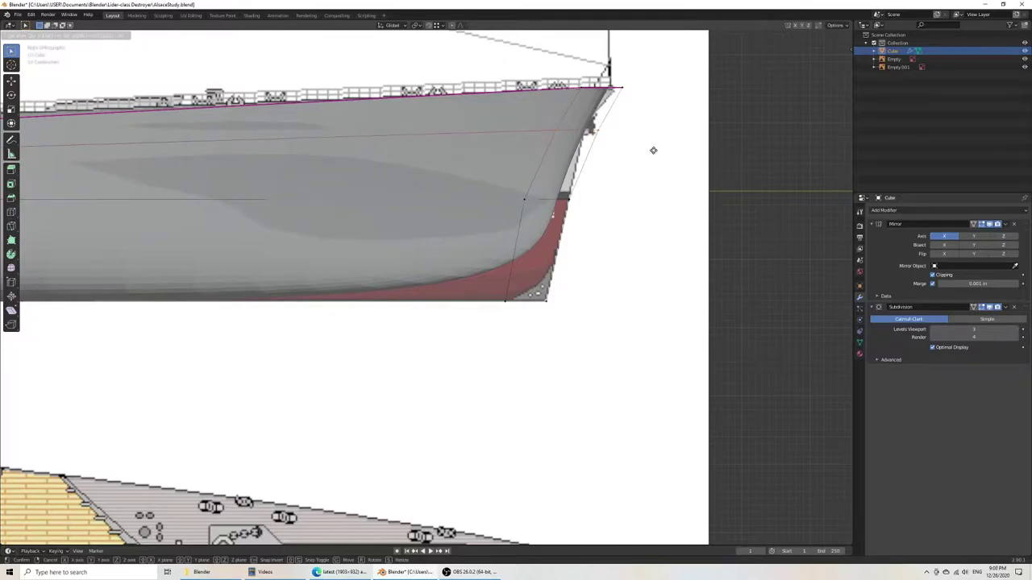
left_click(636, 152)
key("ctrl+z")
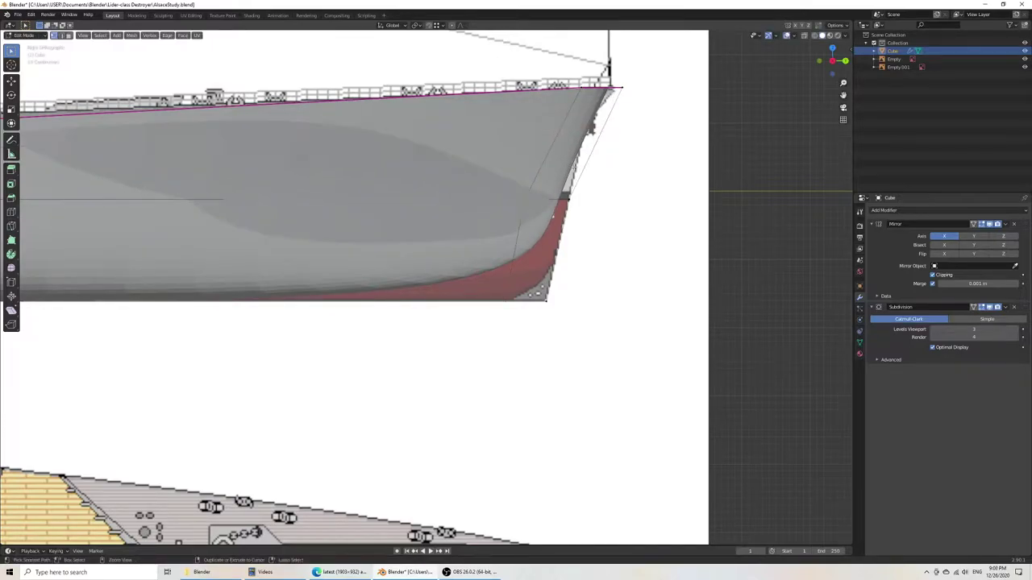
Step: Save the file, switch to wireframe shading and compare the stern mesh with the side blueprint
scroll(514, 241, "down", 6)
middle_click_drag(297, 303, 681, 303, "shift")
key("ctrl+s")
scroll(306, 274, "down", 4)
middle_click_drag(88, 303, 336, 306, "shift")
scroll(336, 306, "up", 10)
key("z")
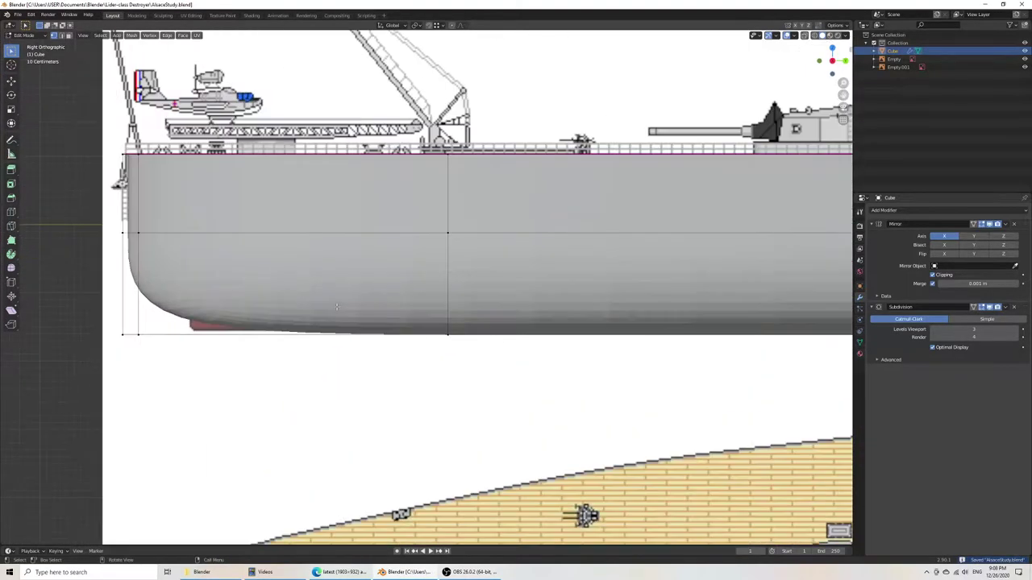
left_click(266, 308)
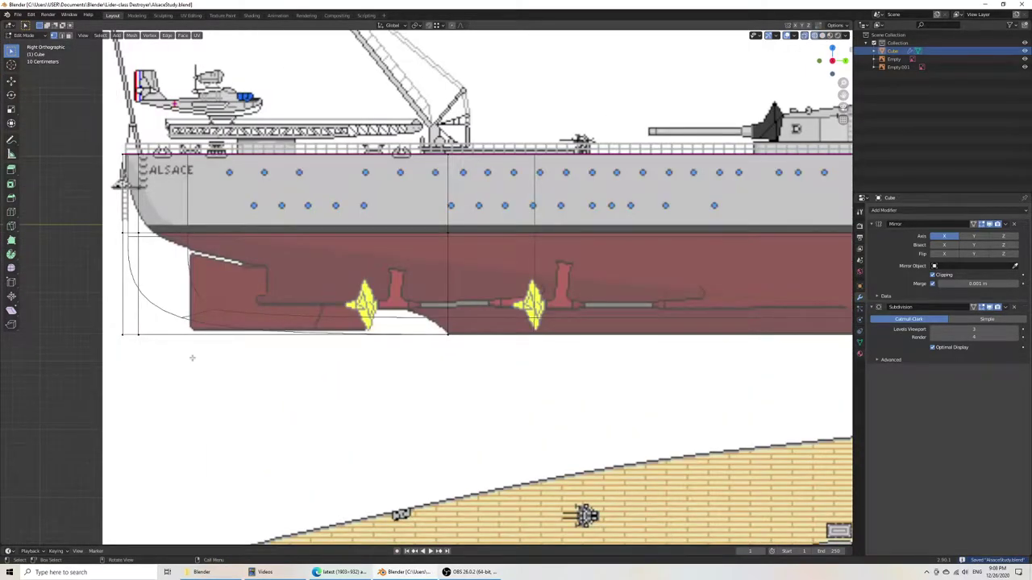
scroll(402, 312, "down", 5)
middle_click_drag(347, 311, 473, 304)
key("KP_3")
scroll(362, 282, "up", 4)
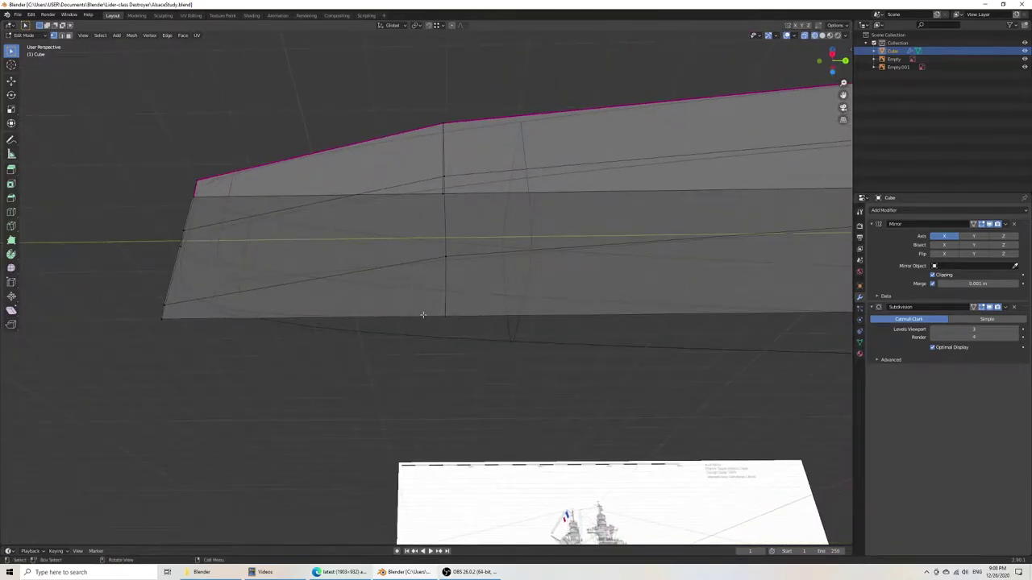
key("KP_3")
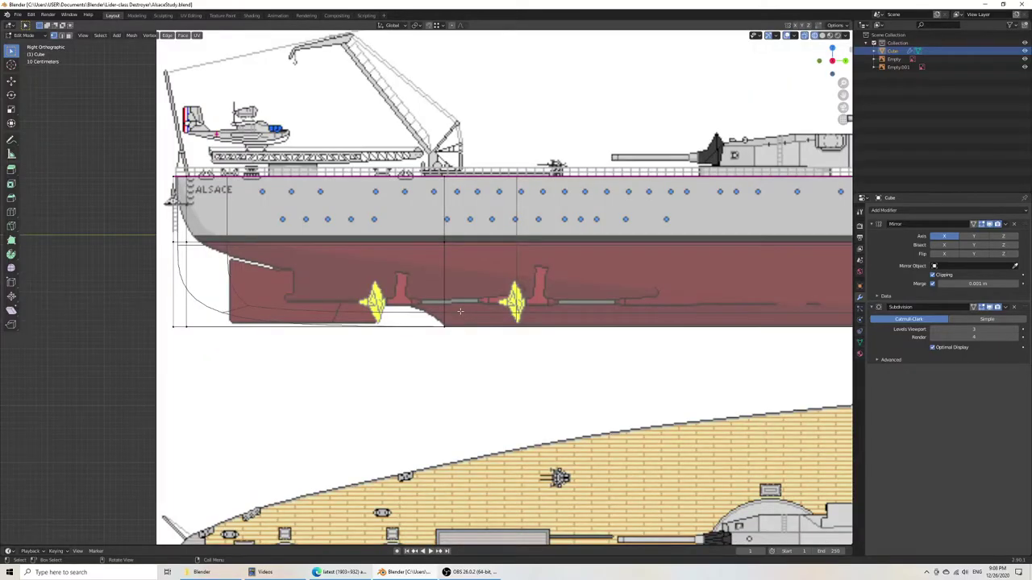
Step: In top view, add a crosswise loop cut through the hull at the second forward main turret
key("KP_7")
scroll(460, 312, "down", 10)
middle_click_drag(460, 311, 448, 496, "shift")
scroll(448, 495, "up", 4)
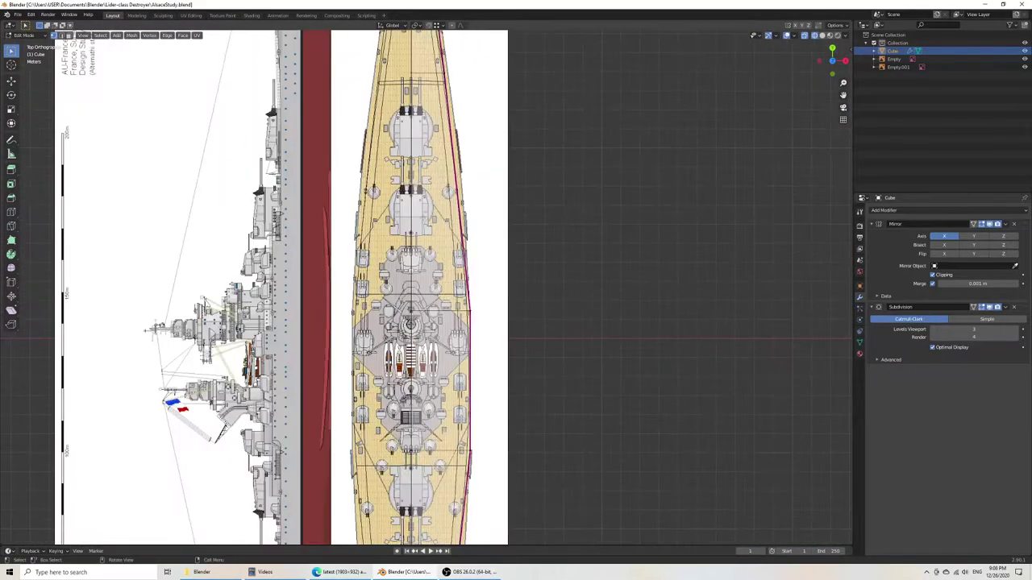
scroll(436, 274, "up", 3)
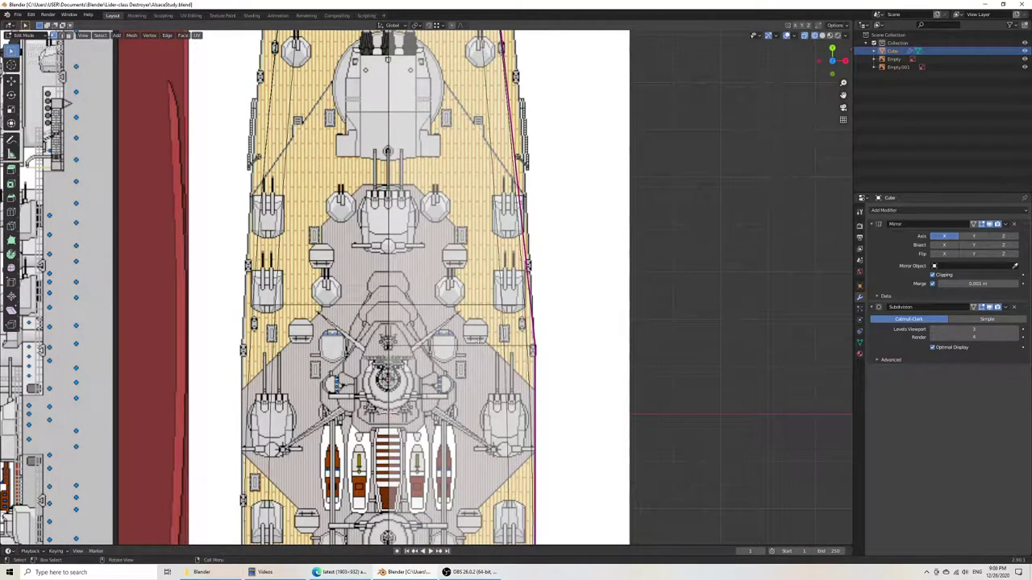
scroll(496, 238, "down", 3)
middle_click_drag(496, 239, 469, 325, "shift")
key("ctrl+r")
left_click(434, 208)
left_click(434, 208)
scroll(455, 250, "up", 5)
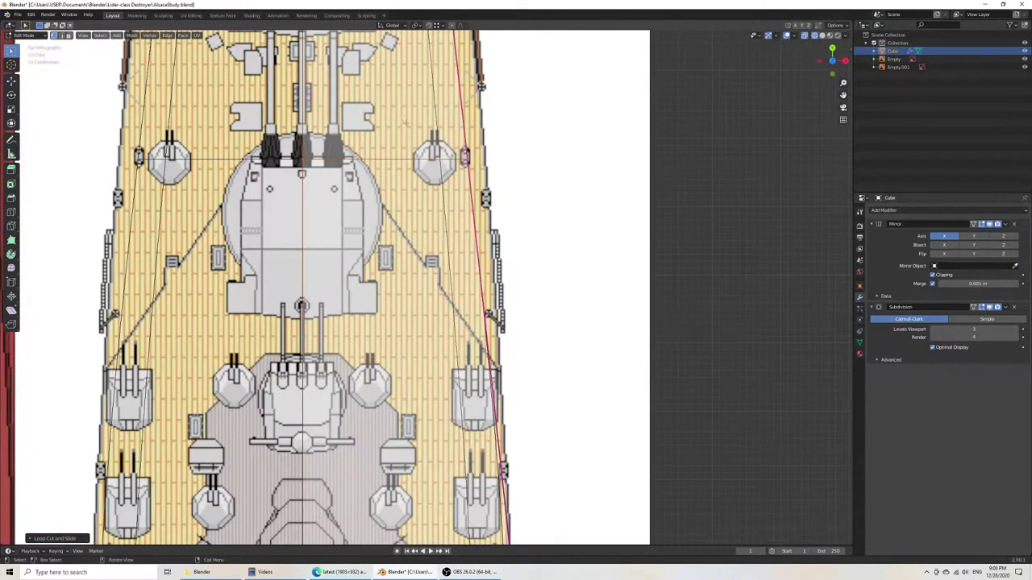
Step: Move the new loop's deck-edge vertices outward along X to the blueprint's deck outline
left_click_drag(399, 117, 529, 204)
key("g")
key("x")
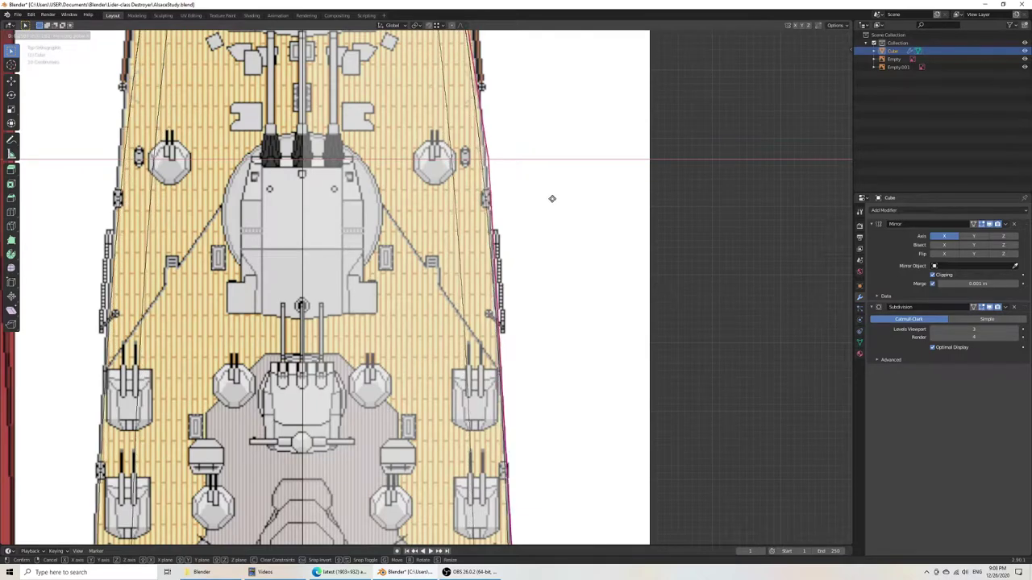
left_click(556, 197)
Step: Move the deck-edge vertices just forward of the foremost main turret outward along X to the deck outline
middle_click_drag(515, 110, 513, 371, "shift")
scroll(484, 335, "down", 4)
middle_click_drag(457, 192, 457, 348, "shift")
scroll(456, 347, "up", 3)
scroll(456, 347, "down", 4)
middle_click_drag(435, 246, 457, 216, "shift")
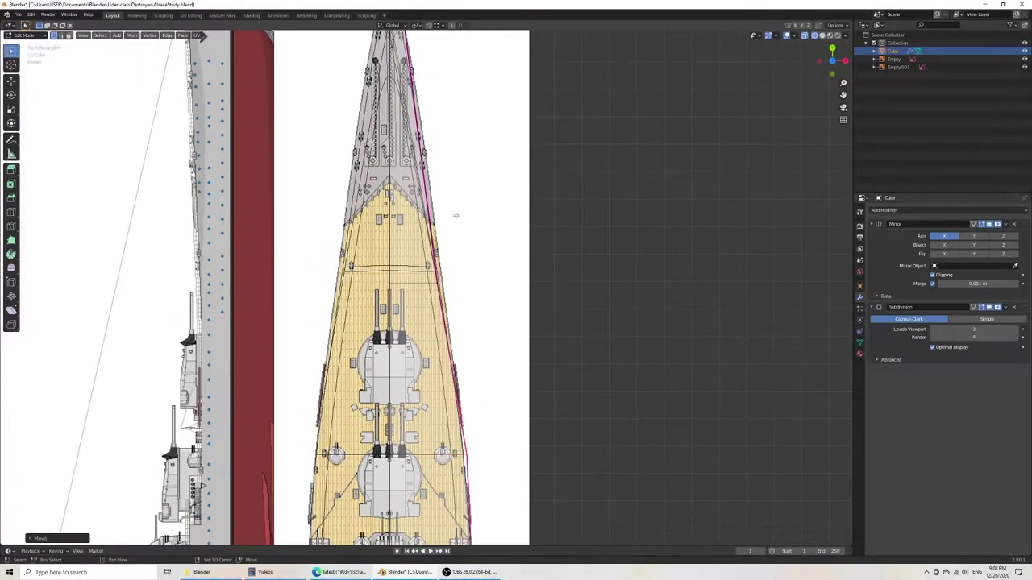
scroll(455, 215, "up", 4)
key("g")
key("x")
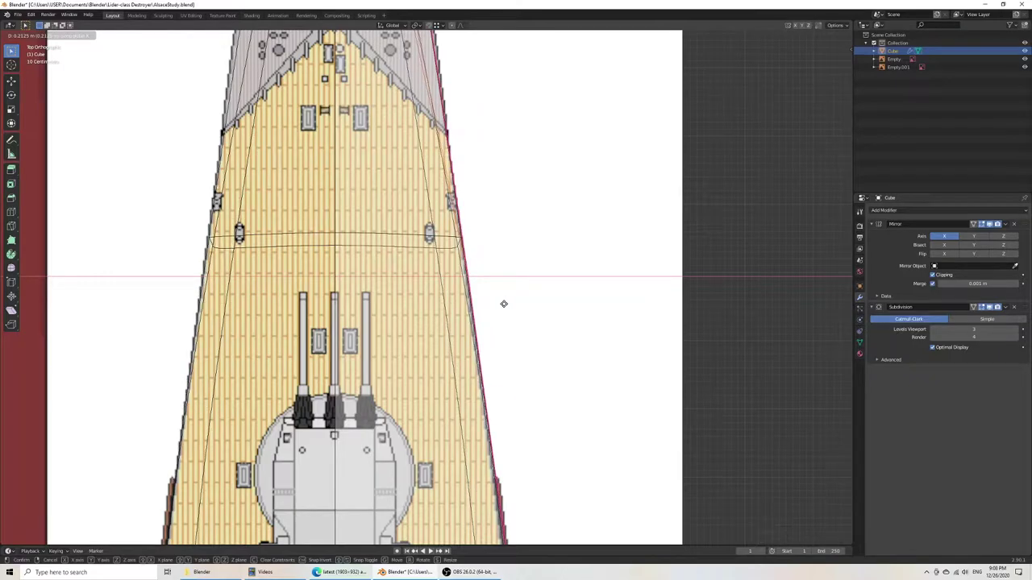
left_click(504, 302)
Step: Add a crosswise loop cut through the foredeck near the anchor chain capstans
middle_click_drag(510, 150, 481, 369, "shift")
scroll(482, 368, "down", 3)
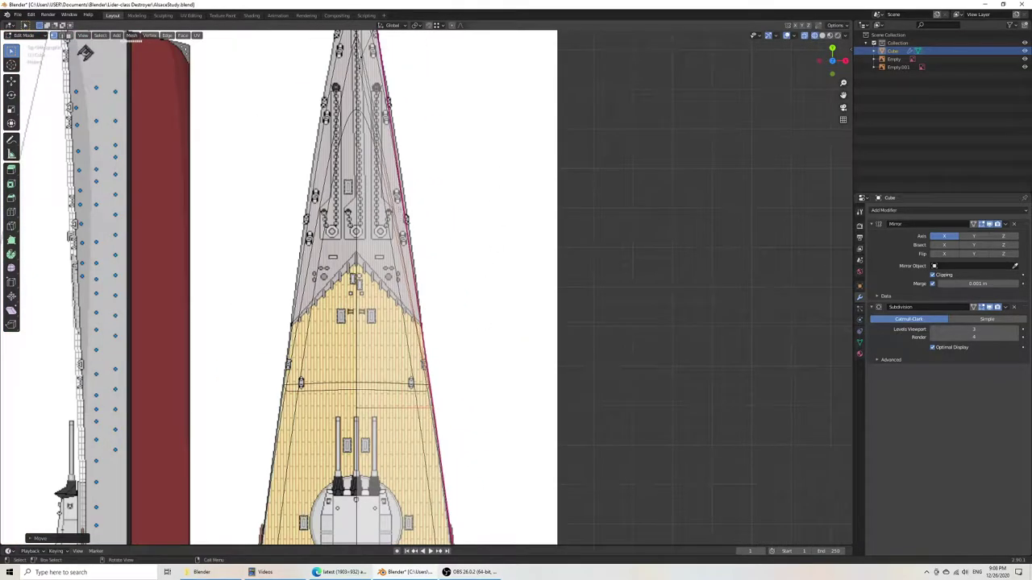
middle_click_drag(427, 149, 436, 248, "shift")
key("ctrl+r")
left_click(404, 335)
left_click(402, 341)
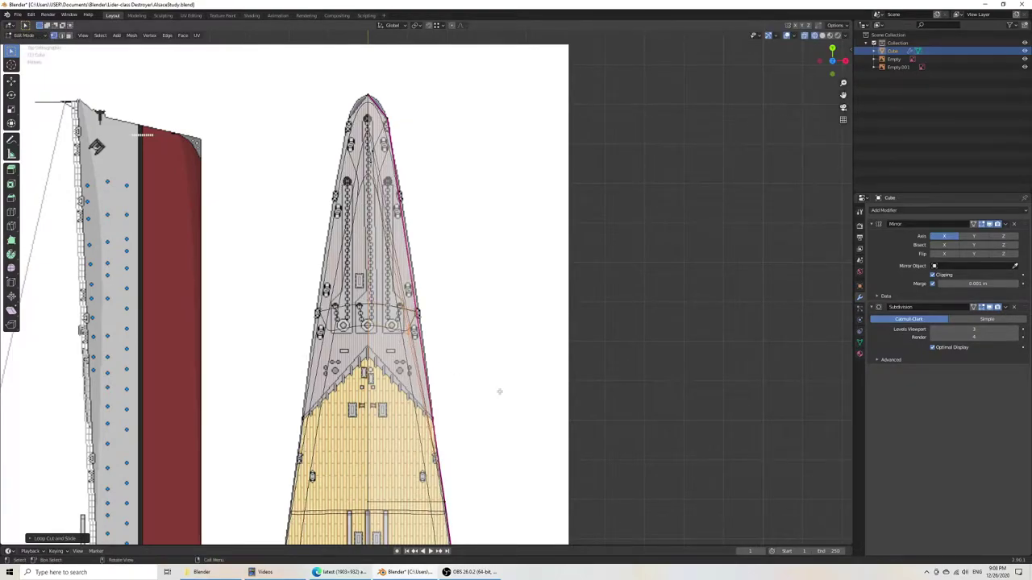
Step: Flatten the foredeck loop by repeatedly scaling it along Y until it runs straight across the hull
key("s")
key("y")
left_click(491, 356)
key("s")
key("y")
left_click(494, 355)
key("s")
key("y")
left_click(490, 360)
scroll(552, 391, "up", 7)
key("s")
key("y")
left_click(449, 373)
key("s")
key("y")
left_click(420, 418)
key("s")
key("y")
left_click(419, 452)
key("s")
key("y")
left_click(429, 443)
key("s")
key("y")
left_click(348, 415)
Step: Move the foredeck loop's deck-edge vertices outward along X to the blueprint's deck outline
left_click_drag(279, 362, 501, 449)
key("g")
key("x")
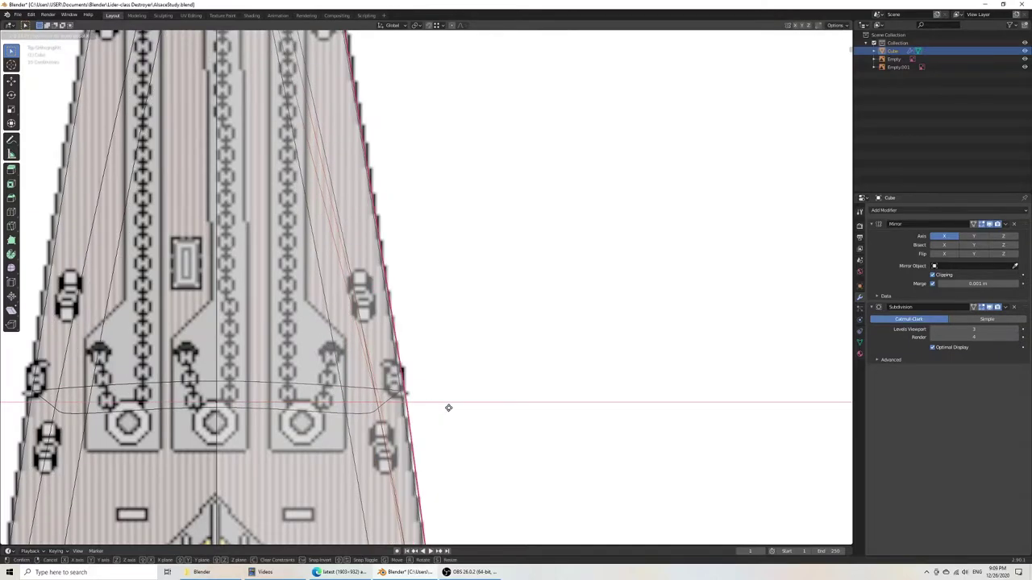
left_click(449, 407)
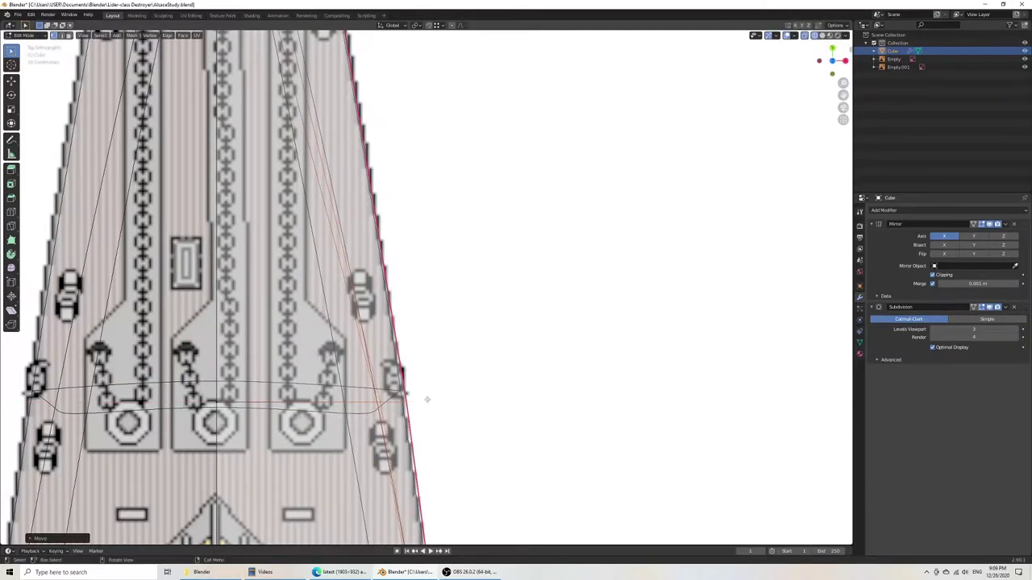
Step: Add a loop cut between the bow tip and the first deck-edge vertex behind it
scroll(430, 401, "down", 9)
middle_click_drag(464, 504, 436, 413, "shift")
middle_click_drag(411, 209, 468, 368, "shift")
scroll(456, 266, "up", 8)
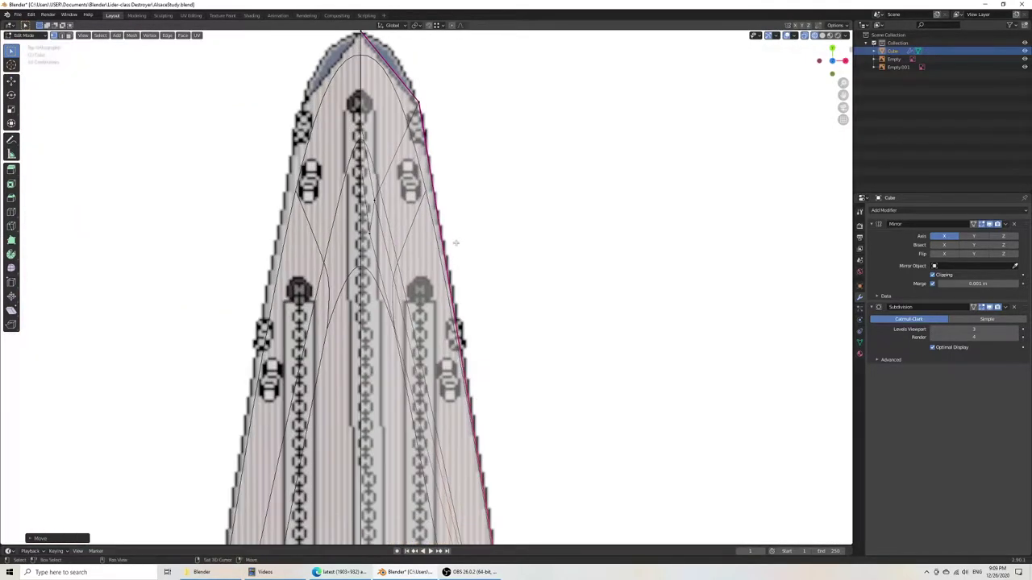
middle_click_drag(454, 251, 475, 428, "shift")
key("ctrl+r")
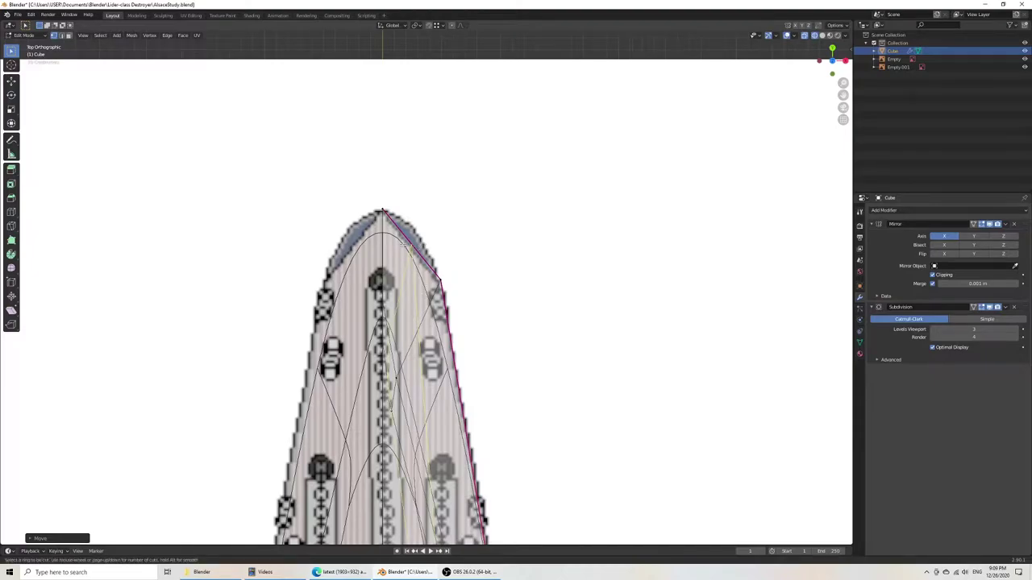
left_click(404, 244)
left_click(402, 244)
left_click_drag(444, 275, 444, 276)
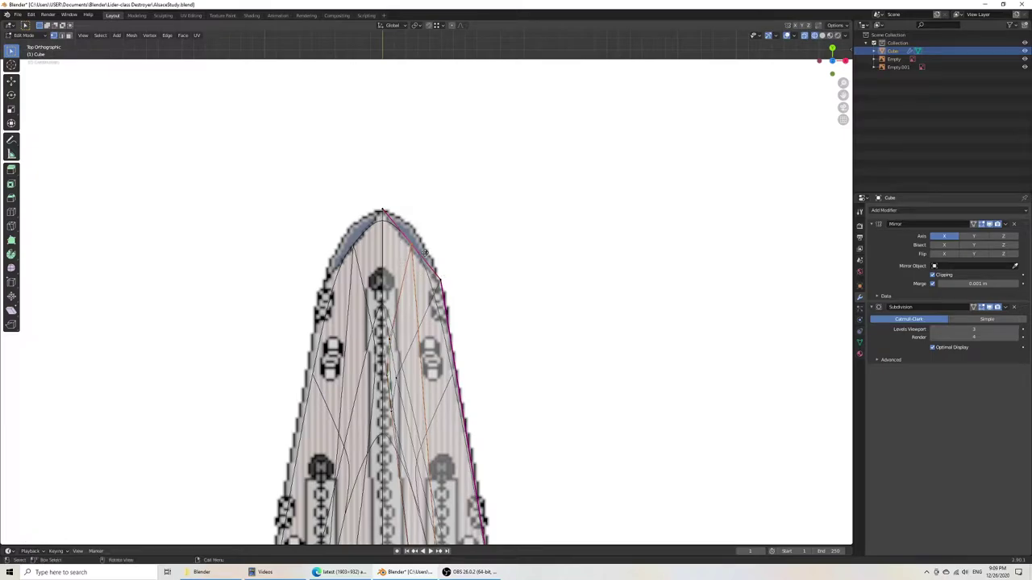
Step: Move the new bow loop's deck-edge vertex forward along Y and fit it to the blueprint's rounded bow outline
key("g")
key("y")
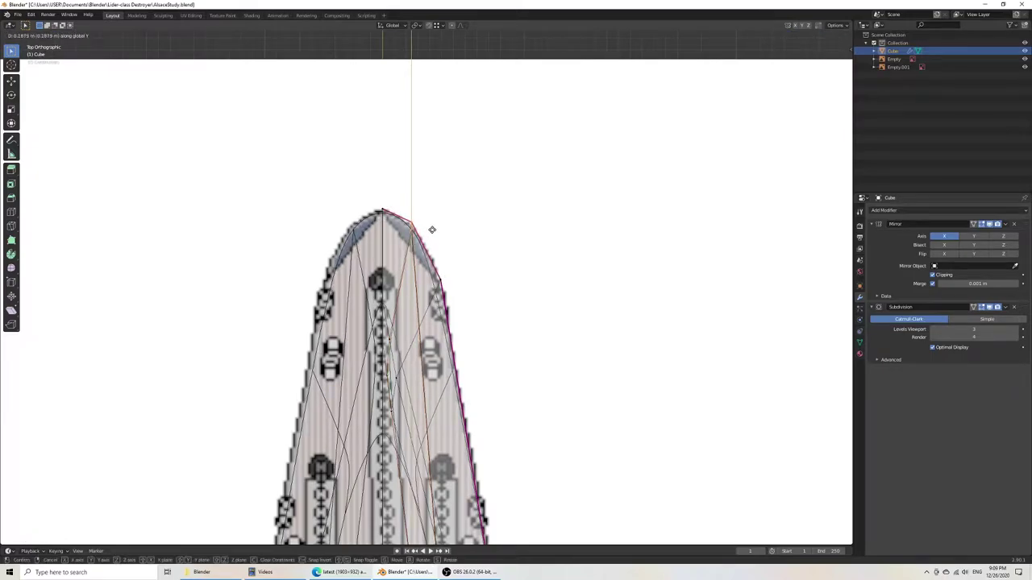
left_click(432, 230)
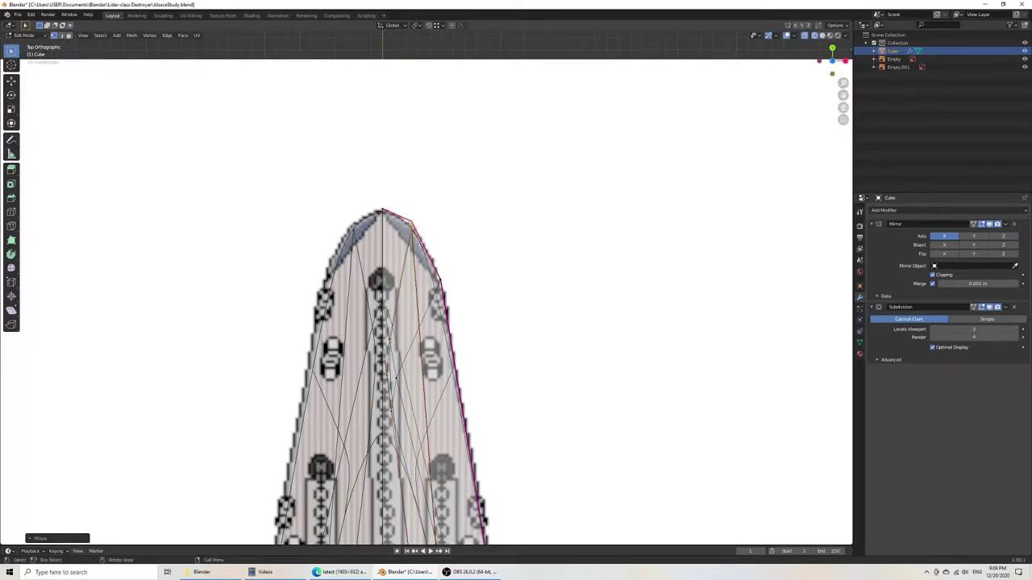
scroll(422, 241, "up", 4)
left_click_drag(434, 179, 431, 179)
key("g")
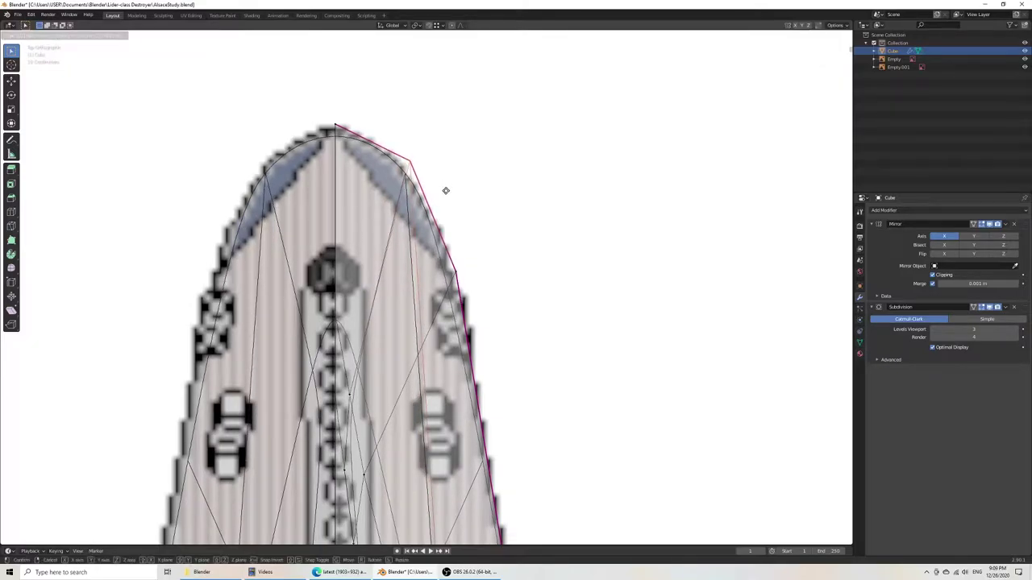
left_click(442, 190)
Step: Reposition the two deck-edge vertices behind the bow tip so the smoothed edge follows the blueprint's bow curve
left_click_drag(448, 241, 496, 307)
key("g")
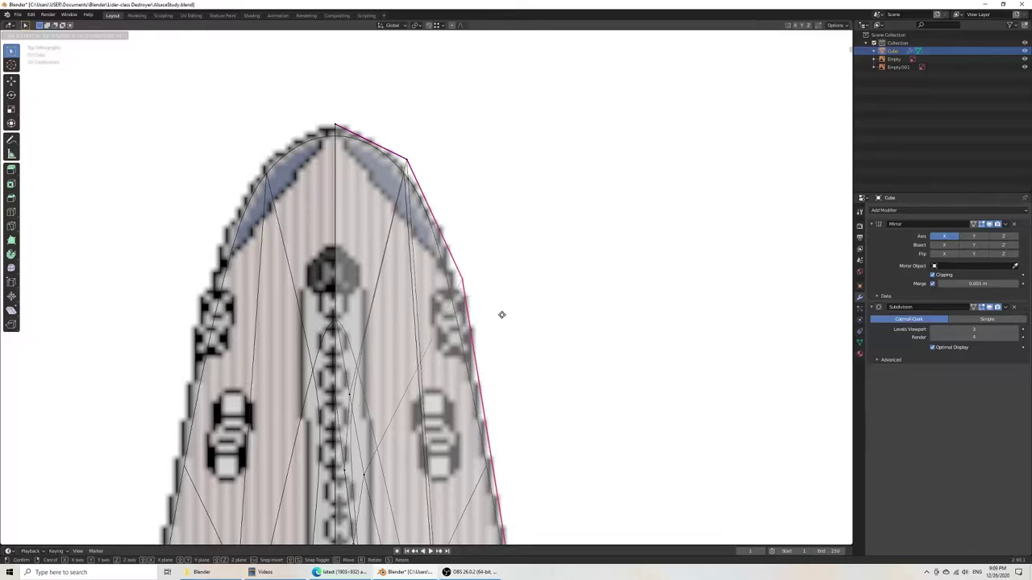
left_click(504, 307)
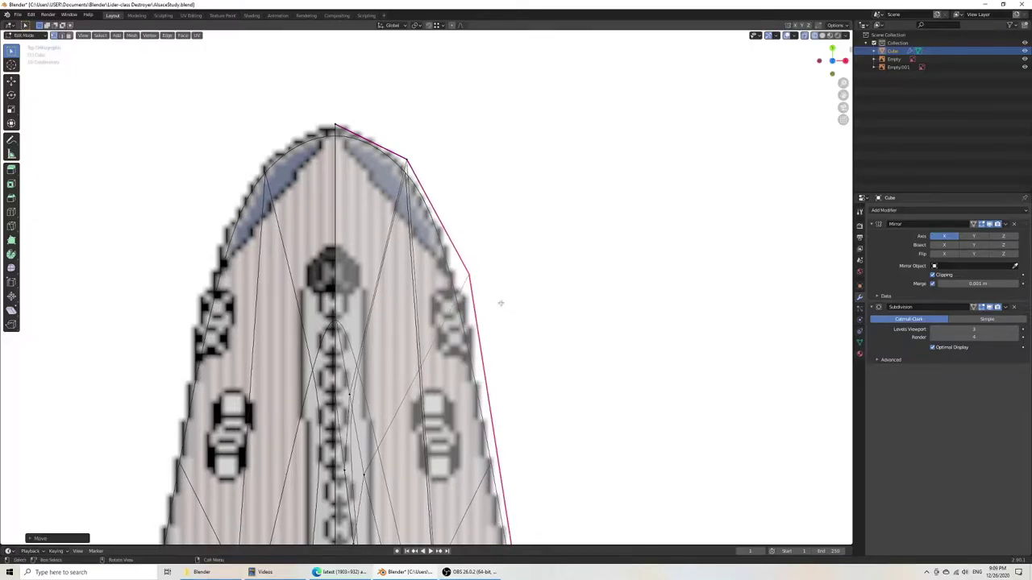
left_click_drag(412, 163, 434, 189)
key("g")
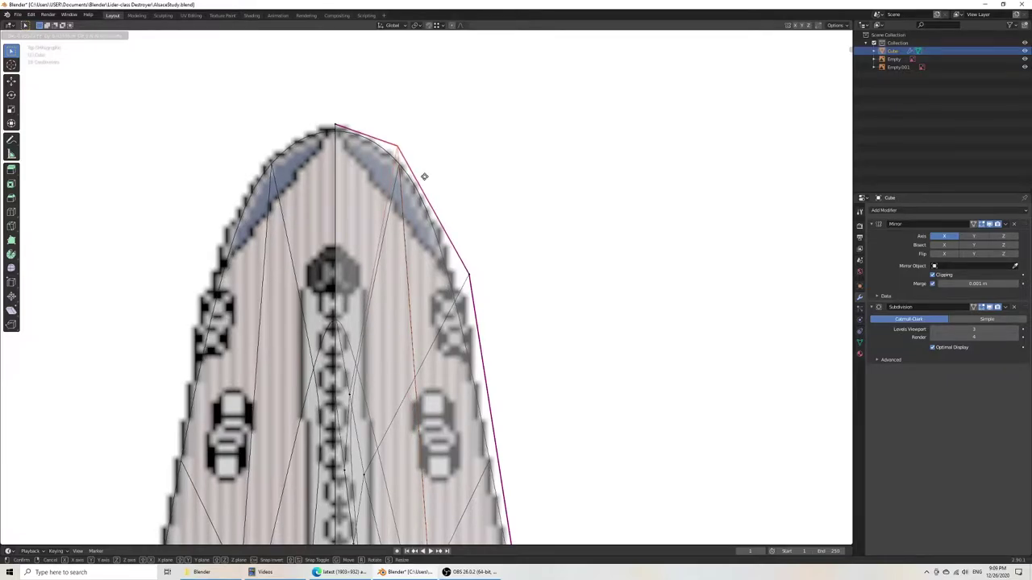
left_click(424, 177)
scroll(423, 181, "down", 4)
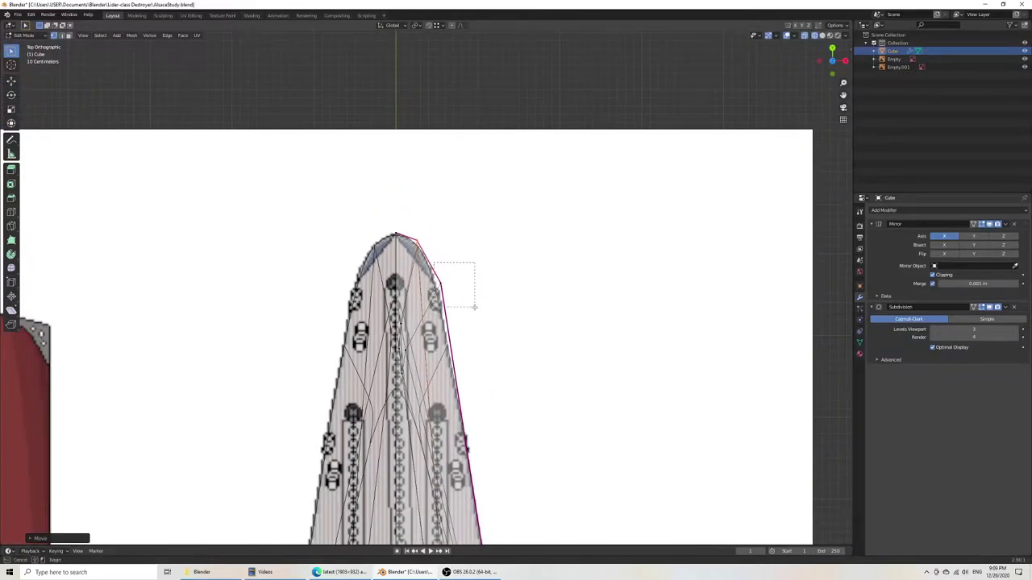
left_click_drag(474, 308, 475, 308)
key("g")
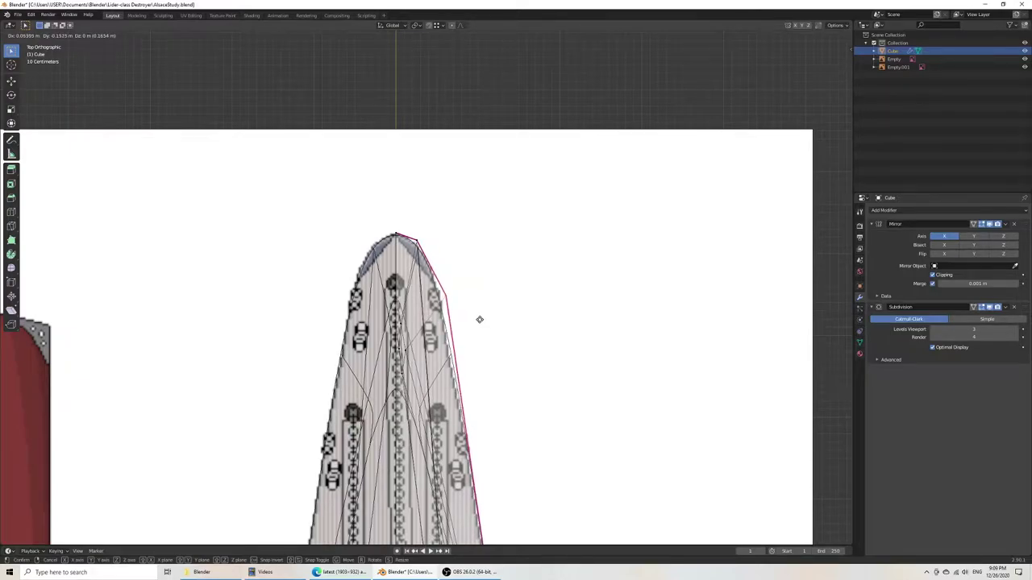
left_click(479, 320)
Step: Save the file and move the stern's corner deck-edge vertices outward until the smoothed edge follows the blueprint's rounded stern
scroll(470, 333, "down", 5)
middle_click_drag(458, 417, 439, 187, "shift")
scroll(452, 243, "down", 4)
key("ctrl+s")
middle_click_drag(470, 427, 449, 178, "shift")
middle_click_drag(449, 401, 448, 168, "shift")
scroll(445, 234, "up", 4)
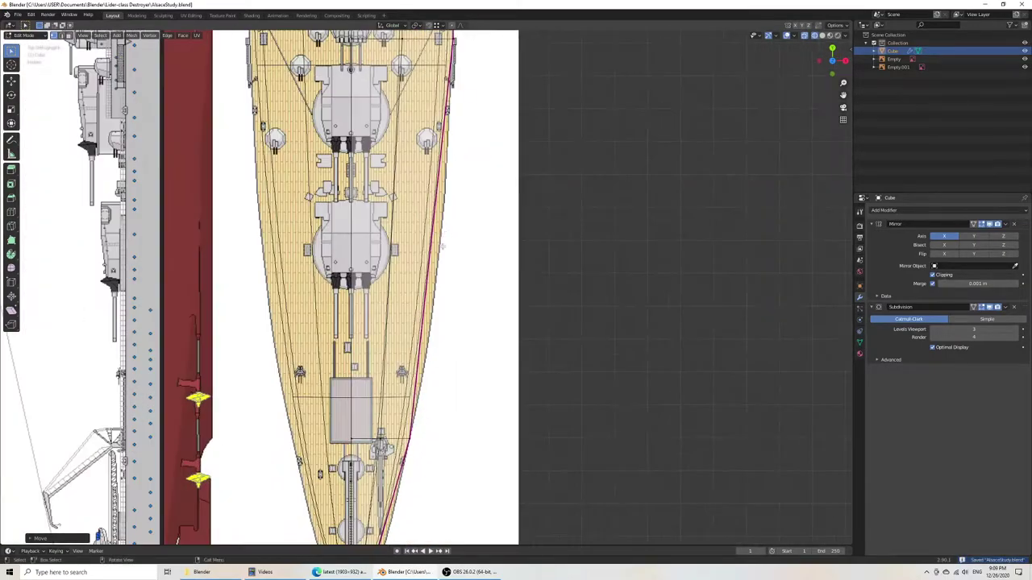
middle_click_drag(427, 377, 448, 192, "shift")
scroll(439, 242, "up", 5)
middle_click_drag(408, 395, 448, 182, "shift")
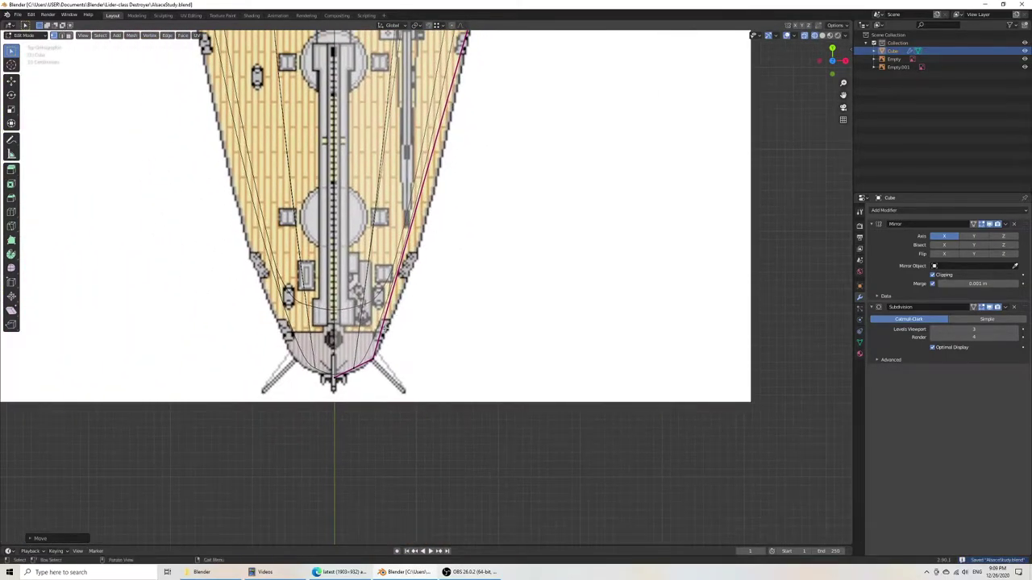
left_click_drag(323, 361, 387, 390)
middle_click_drag(395, 391, 396, 289, "shift")
scroll(396, 289, "up", 5)
left_click_drag(282, 213, 313, 264)
key("g")
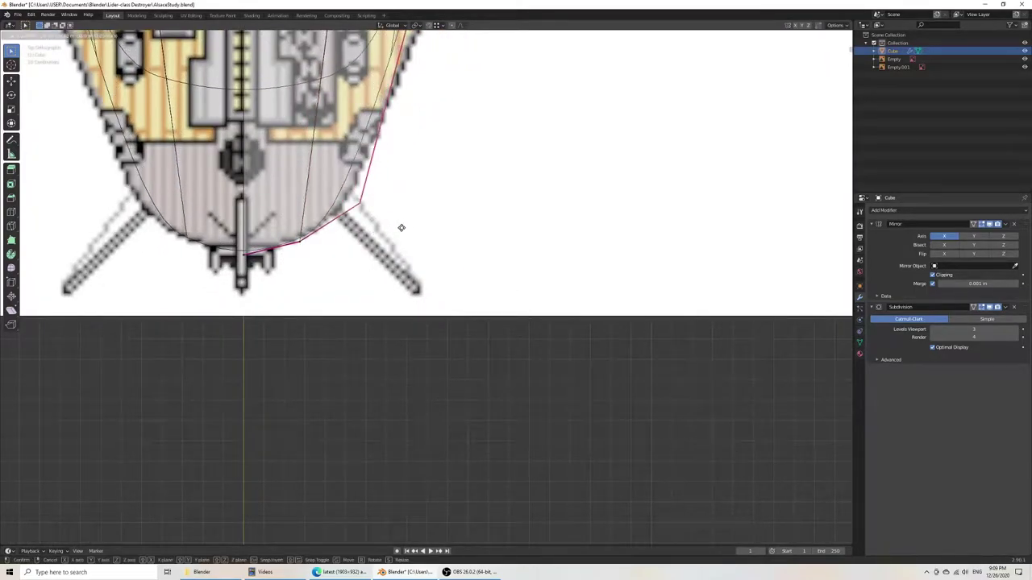
left_click(427, 201)
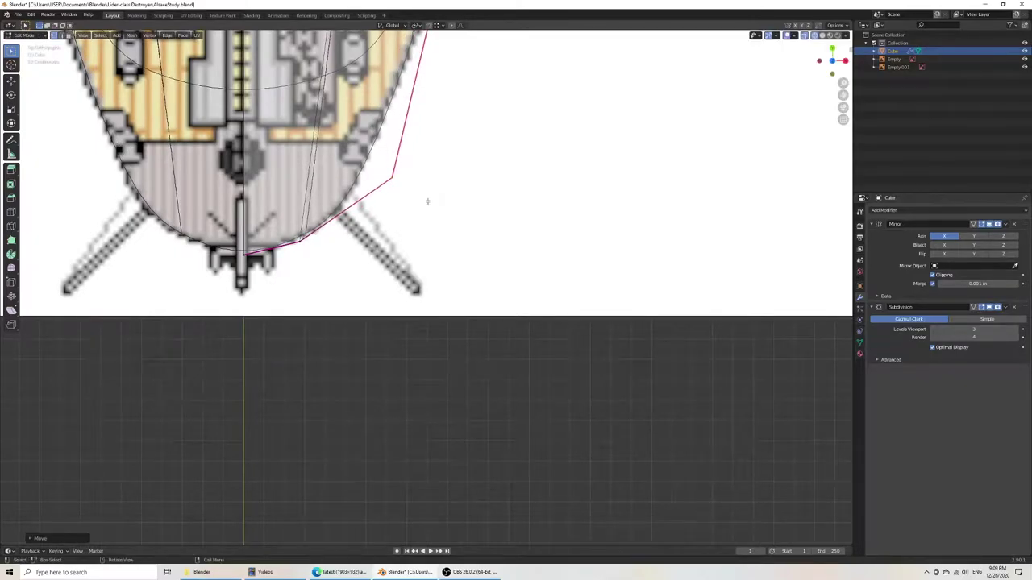
Step: Move the aft loop's deck-edge vertices beside the seaplane crane outward along X past the blueprint's deck outline
middle_click_drag(482, 114, 405, 336, "shift")
scroll(406, 323, "down", 5)
middle_click_drag(402, 268, 369, 358, "shift")
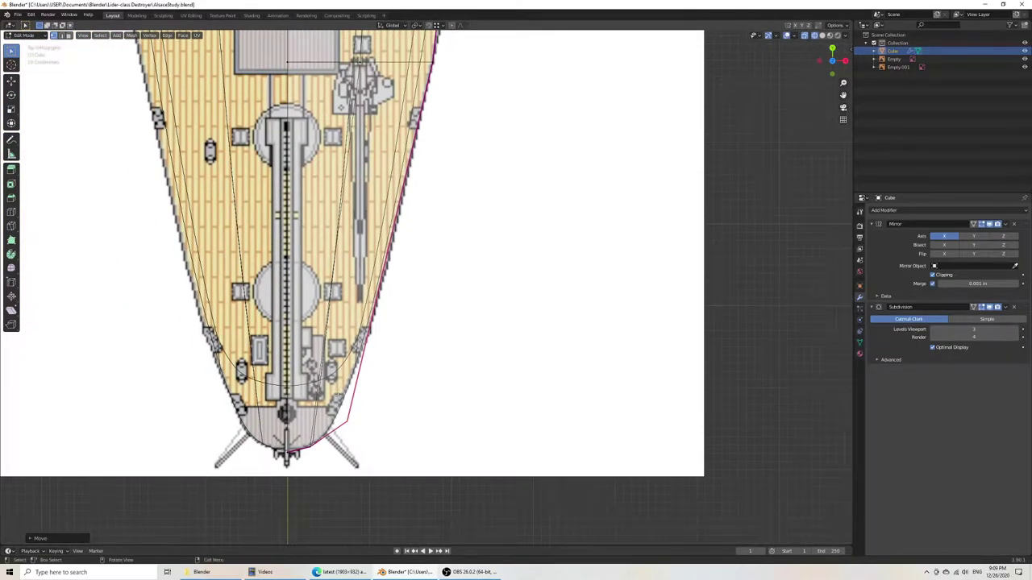
middle_click_drag(444, 163, 410, 289, "shift")
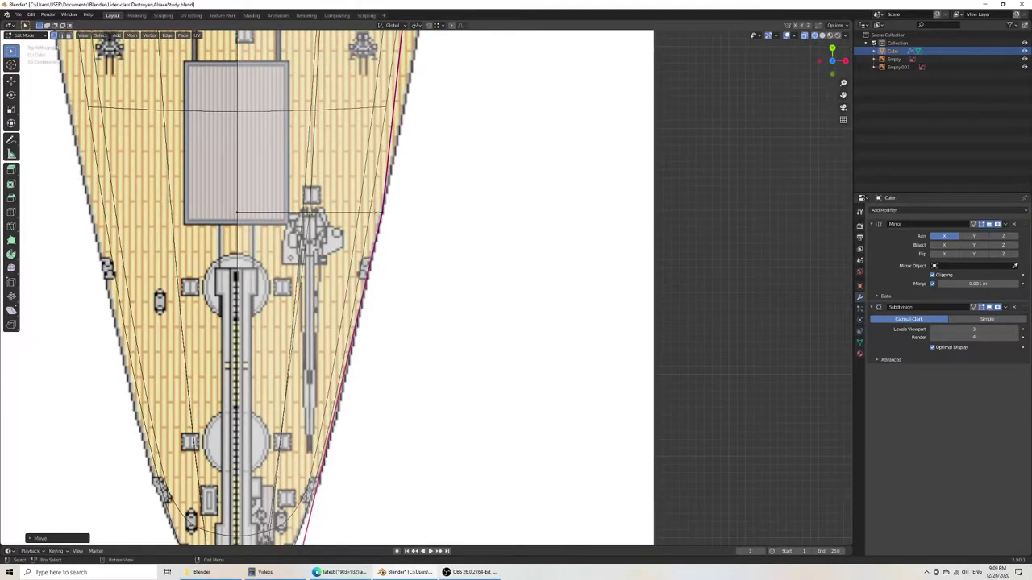
scroll(376, 231, "down", 4)
scroll(428, 274, "up", 3)
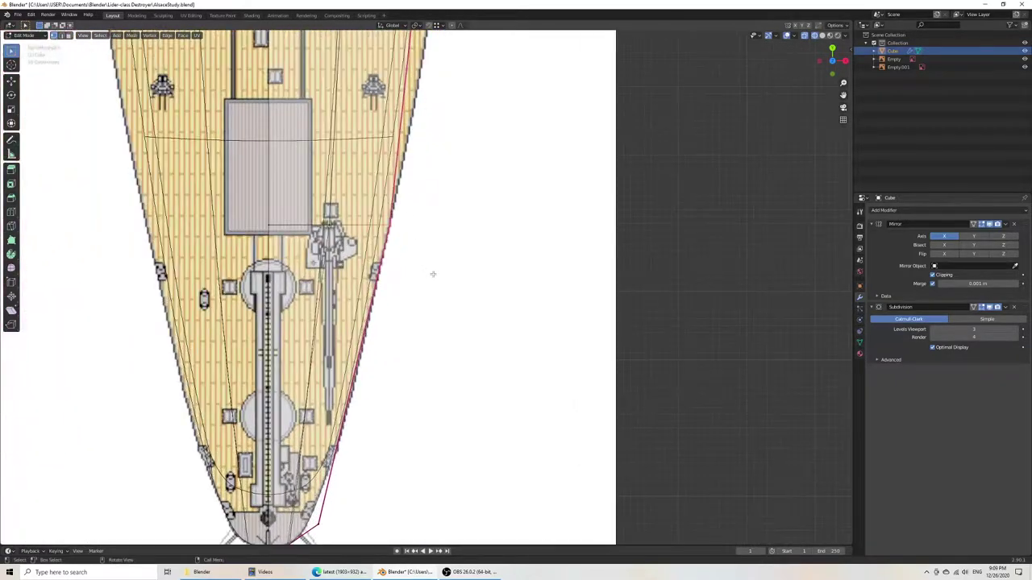
key("g")
key("x")
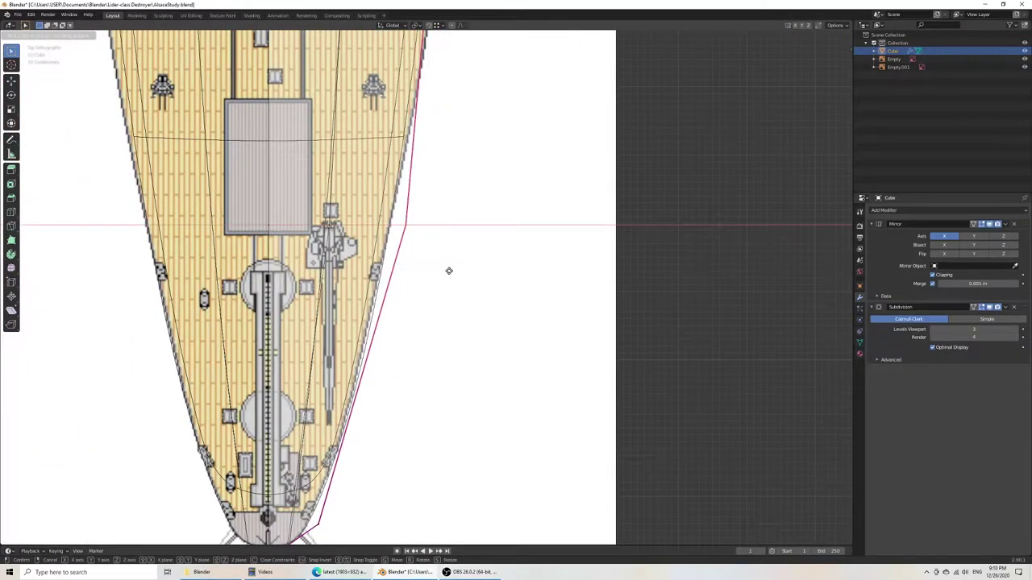
left_click(449, 270)
Step: Add a centered crosswise loop cut through the deck at the aftmost main turret
middle_click_drag(498, 112, 440, 339, "shift")
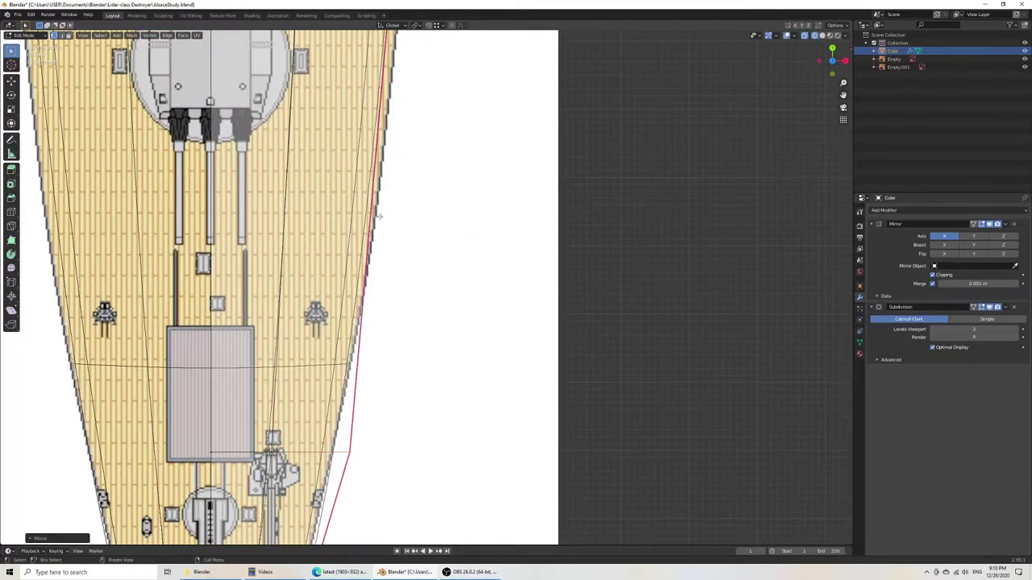
left_click(394, 139)
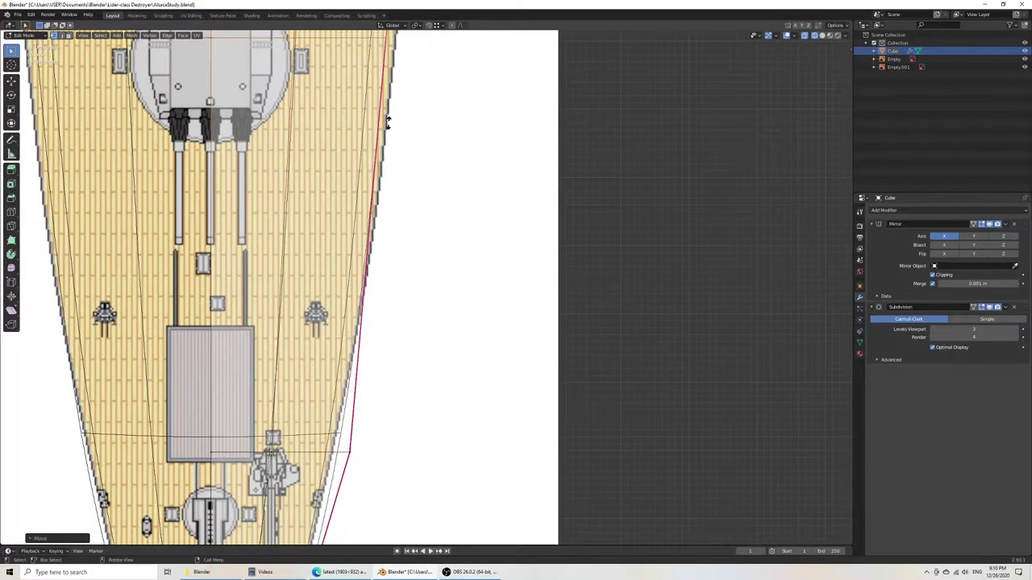
right_click(398, 157)
scroll(392, 153, "down", 4)
middle_click_drag(412, 151, 419, 230, "shift")
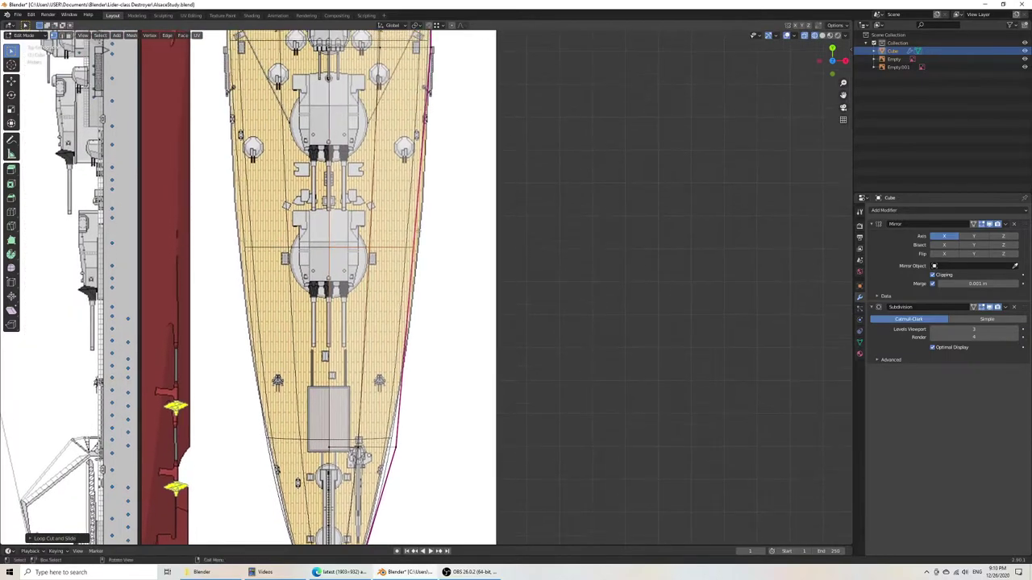
Step: Move the deck-edge vertices of the loop at the aftmost turret outward along X to the blueprint's deck outline
left_click(462, 288)
scroll(441, 267, "up", 5)
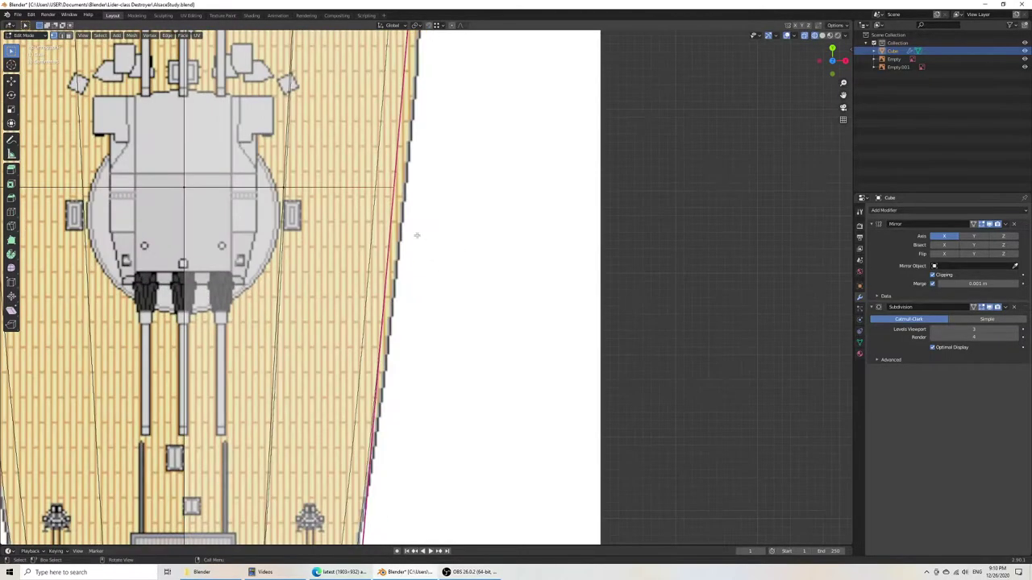
key("g")
key("x")
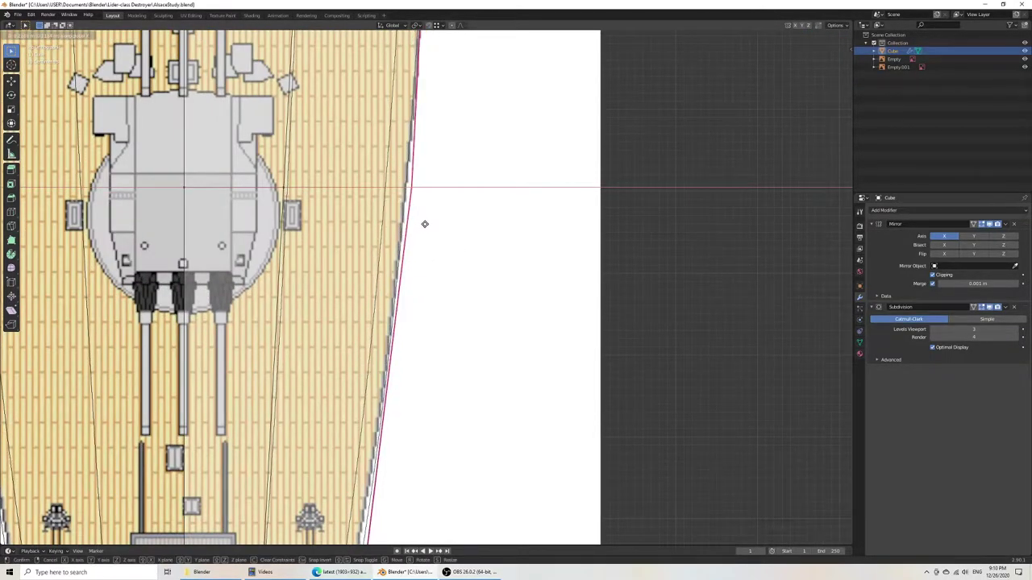
left_click(427, 224)
Step: Move the deck-edge vertices beside the seaplane crane inward along X to match the deck outline, and save the file
scroll(426, 224, "down", 5)
middle_click_drag(426, 224, 423, 61, "shift")
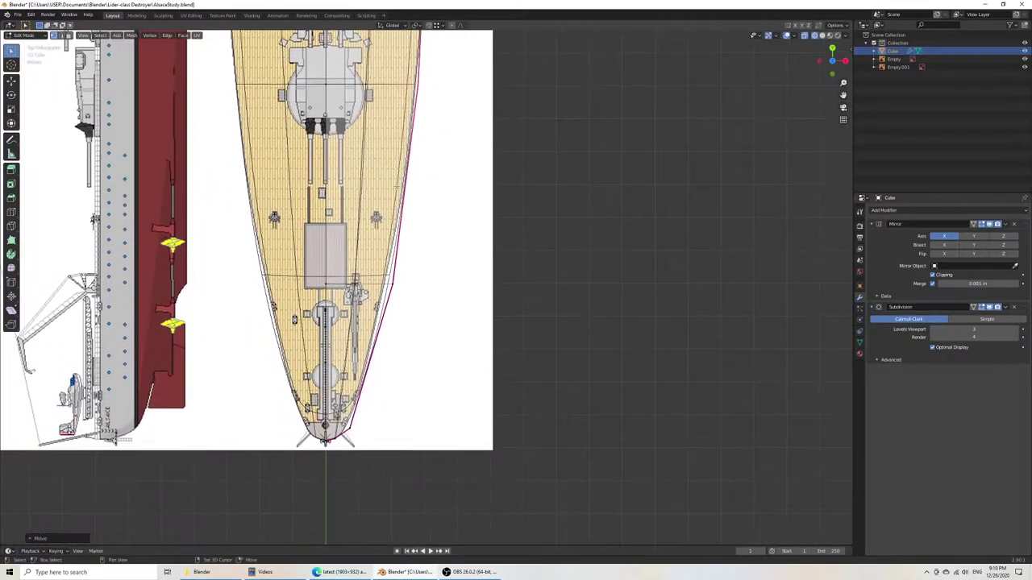
scroll(380, 284, "up", 5)
key("g")
key("x")
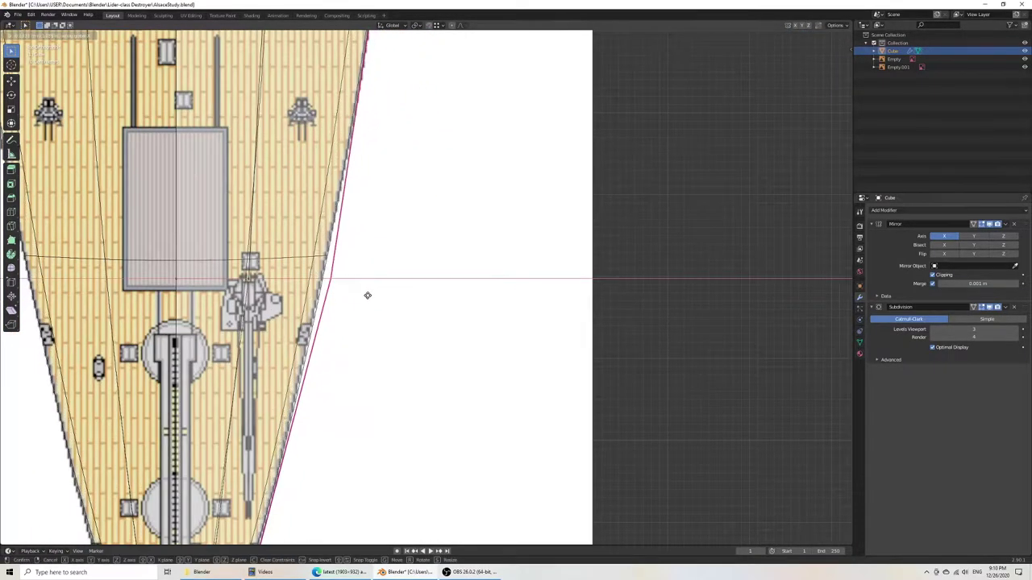
left_click(366, 295)
middle_click_drag(353, 432, 439, 197, "shift")
key("ctrl+s")
Step: Switch to solid shading, save the file, and examine the whole hull's shape in Object Mode from several angles
scroll(379, 323, "down", 7)
mouse_move(516, 345)
middle_mouse_down()
mouse_move(488, 280)
mouse_move(432, 234)
middle_mouse_up()
key("z")
left_click(497, 236)
scroll(497, 242, "down", 4)
middle_click_drag(508, 258, 375, 270)
key("ctrl+s")
scroll(419, 302, "down", 5)
middle_click_drag(475, 321, 488, 356)
scroll(431, 331, "up", 6)
key("Tab")
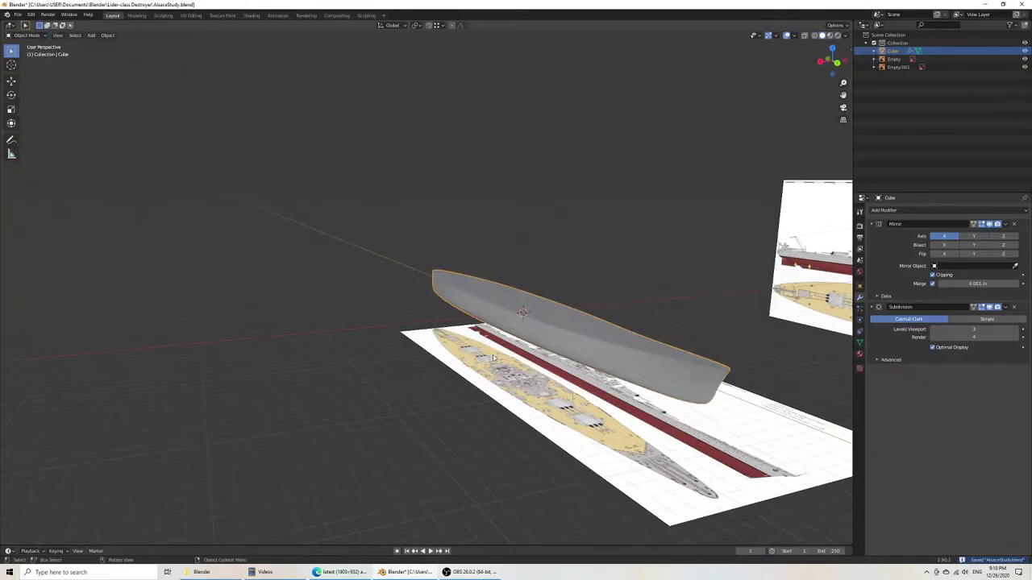
left_click(624, 256)
middle_click_drag(588, 302, 548, 275)
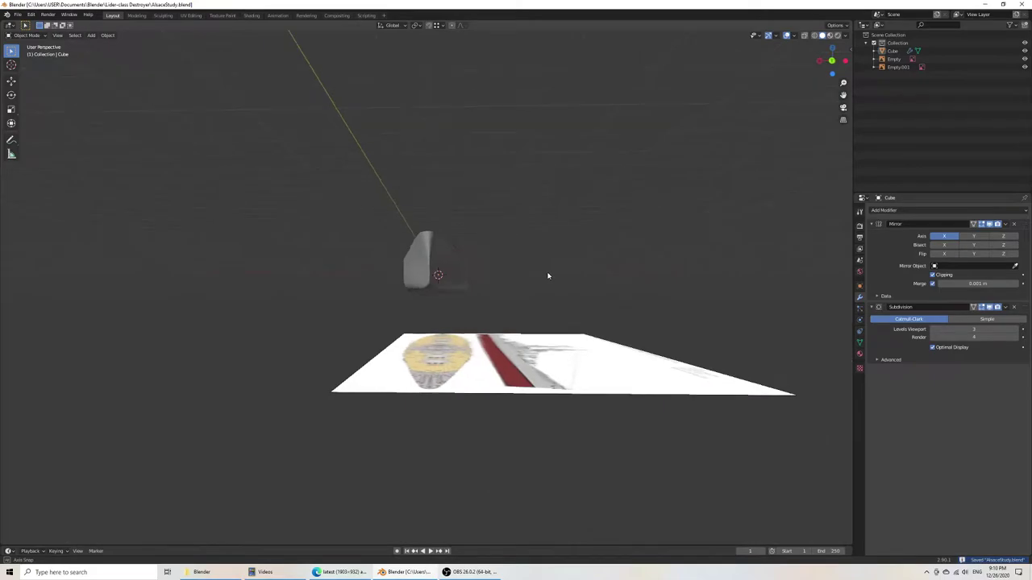
middle_click_drag(406, 289, 467, 307)
Step: Show the hull's stern in the right side view and resume editing its mesh in wireframe shading
key("KP_3")
scroll(467, 306, "up", 7)
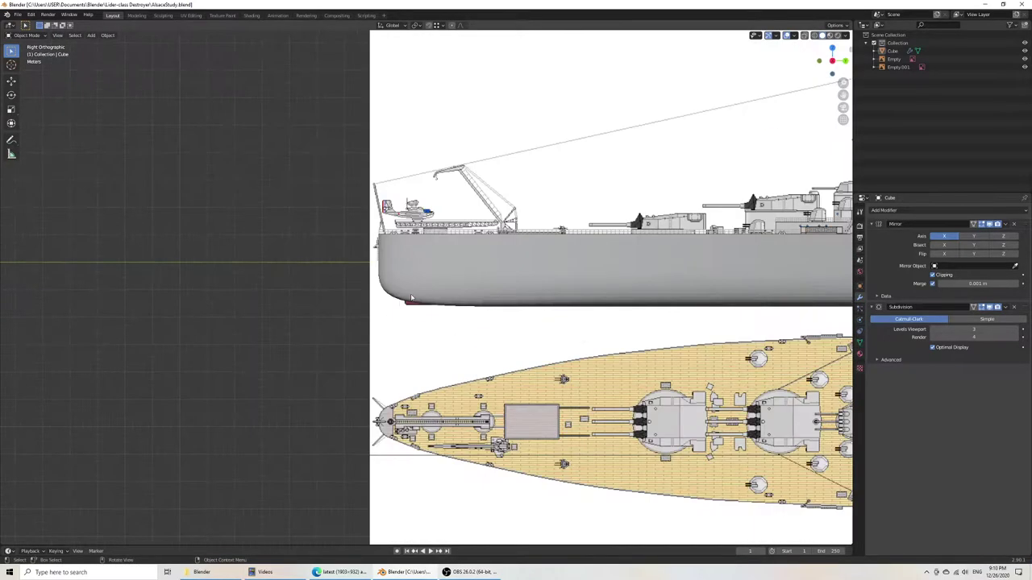
left_click(449, 265)
key("Tab")
scroll(410, 288, "up", 2)
key("z")
left_click(365, 290)
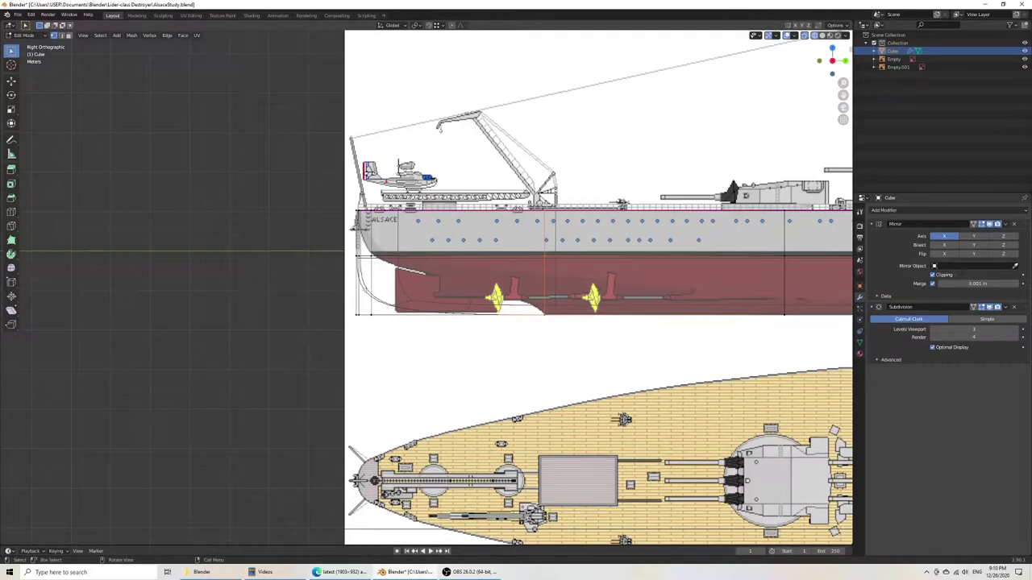
scroll(365, 289, "up", 3)
middle_click_drag(352, 252, 384, 305, "shift")
scroll(384, 304, "up", 2)
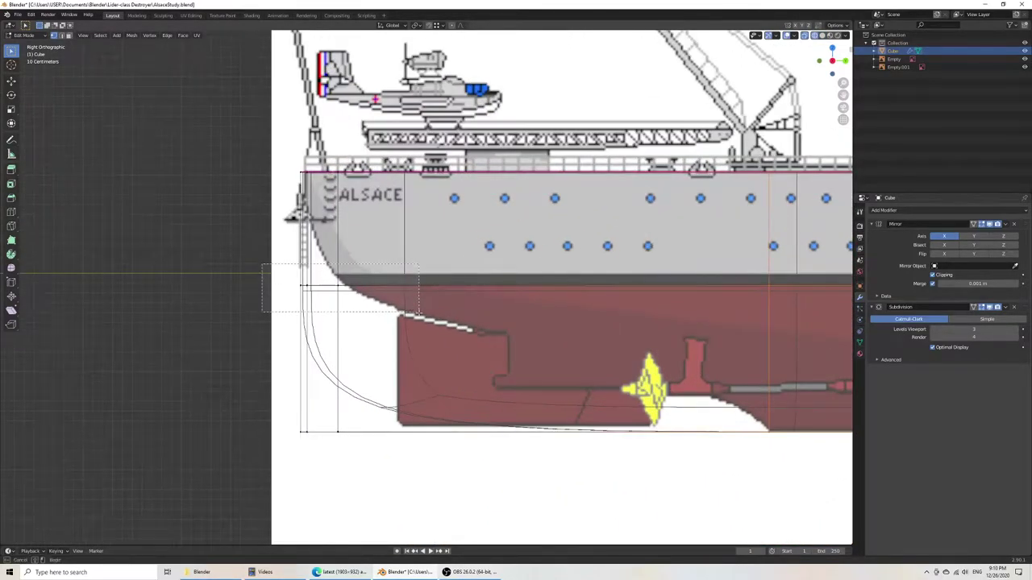
key("g")
key("y")
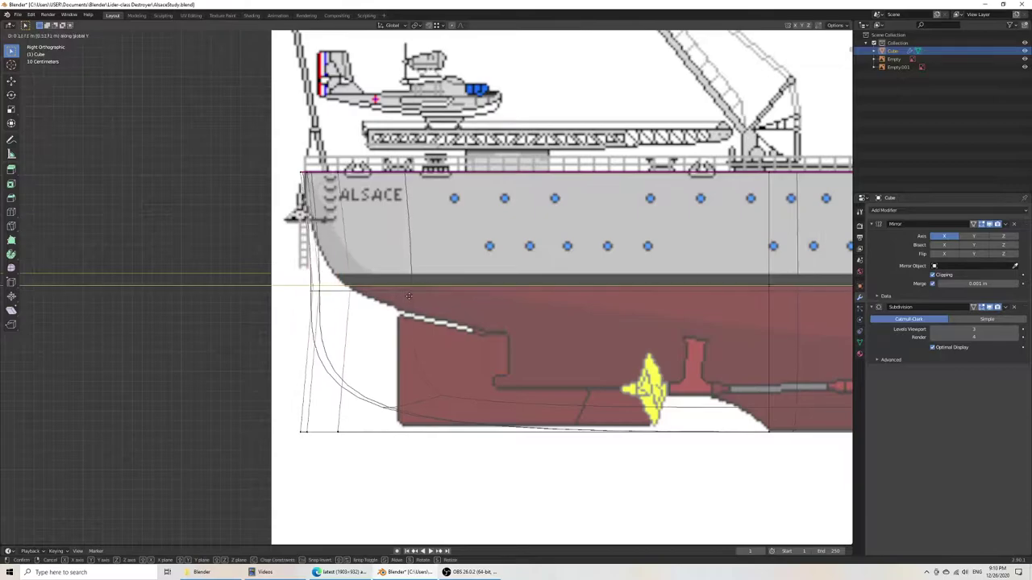
right_click(438, 290)
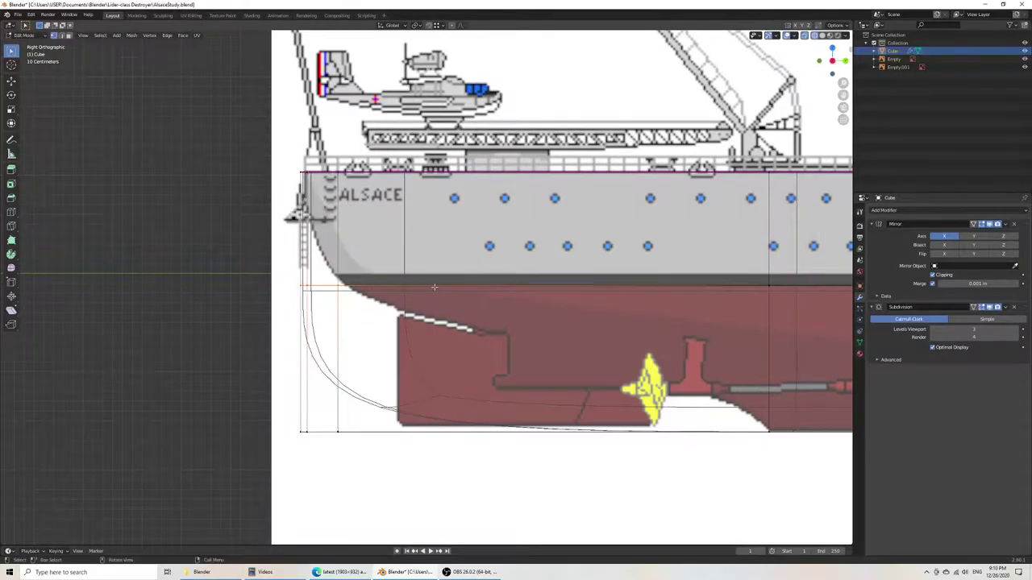
Step: Examine the hull's side profile along its length against the blueprint and save the file
scroll(429, 286, "down", 12)
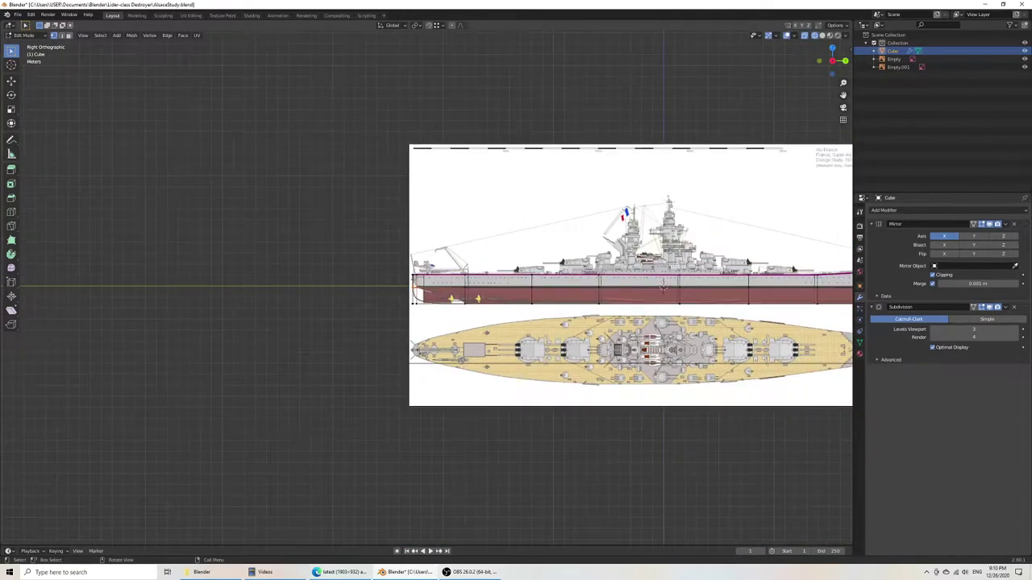
middle_click_drag(662, 287, 397, 292, "shift")
middle_click_drag(213, 300, 466, 281, "shift")
scroll(451, 288, "up", 7)
middle_click_drag(391, 287, 342, 292)
key("ctrl+s")
Step: Switch to the Edge browser, close the enlarged blueprint image and return to the filtered Bing image results for "republique battleship"
left_click(322, 571)
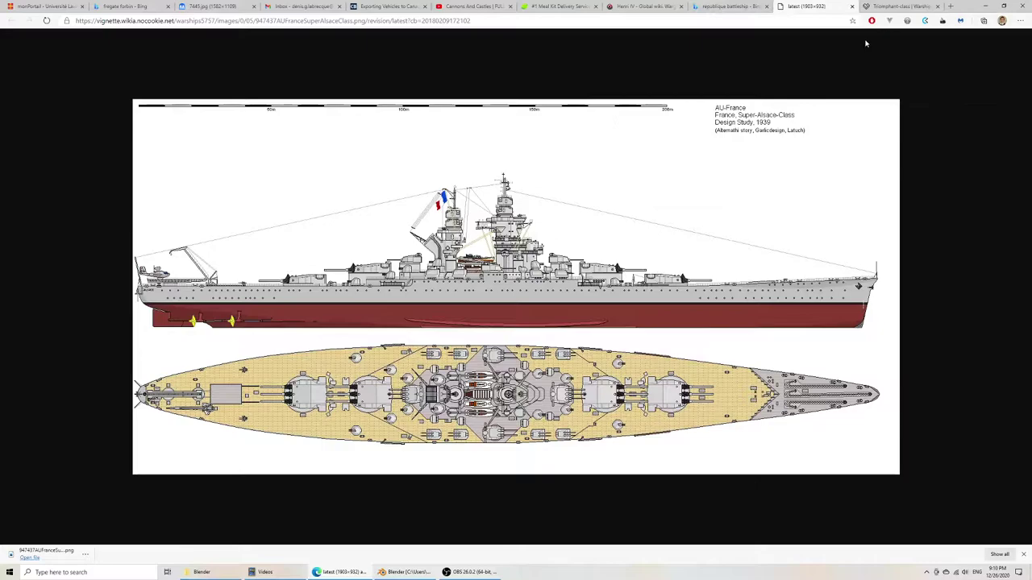
left_click(740, 6)
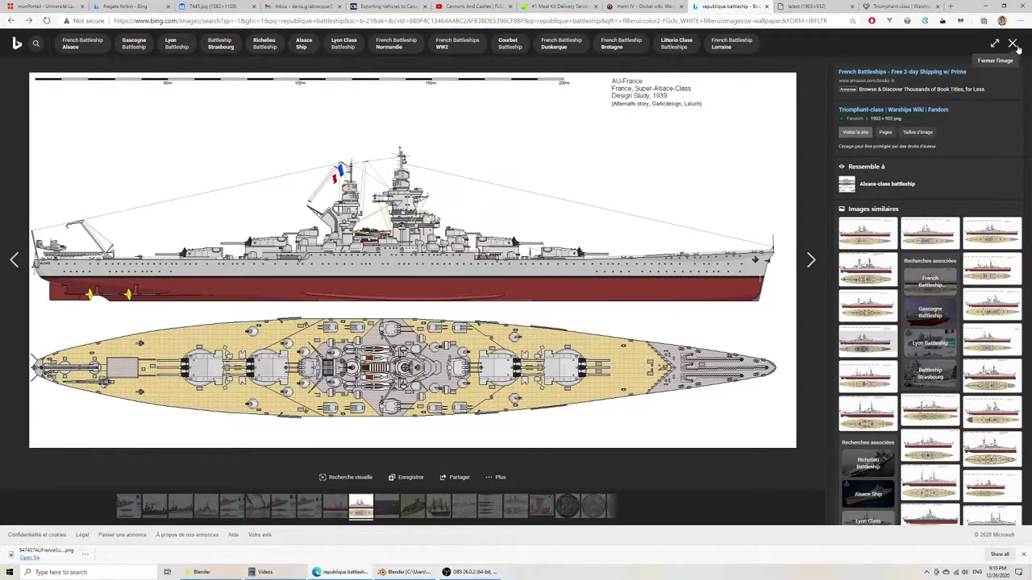
left_click(1013, 43)
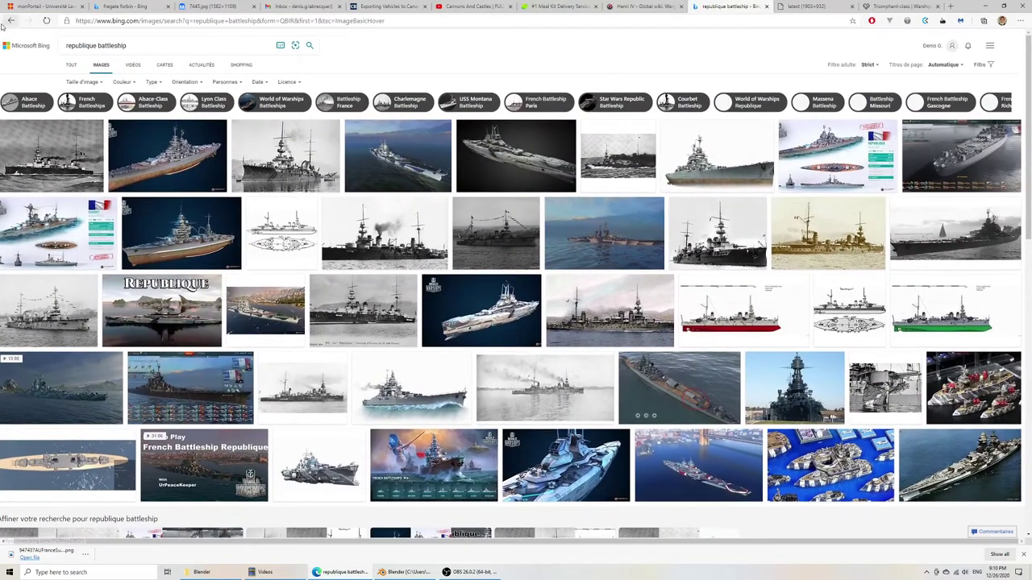
left_click(10, 21)
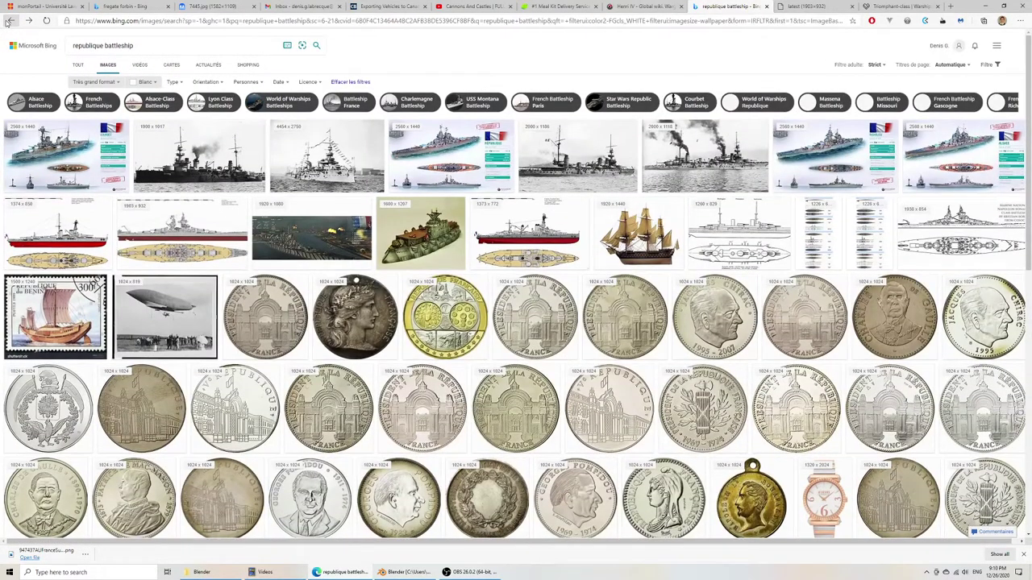
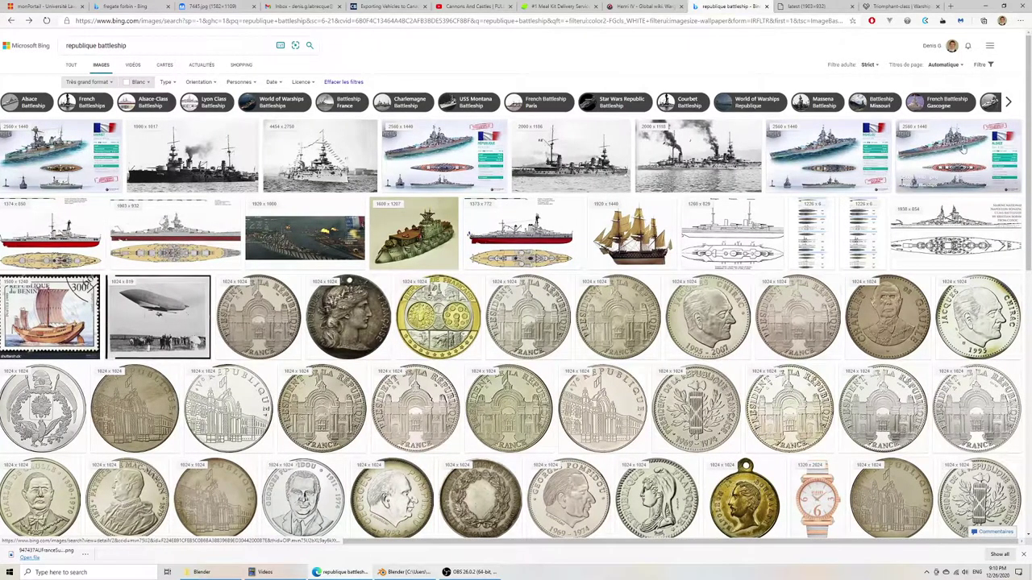
Step: Open the World of Warships Alsace data sheet from the image results and save it at full size in the Blender folder
left_click(962, 145)
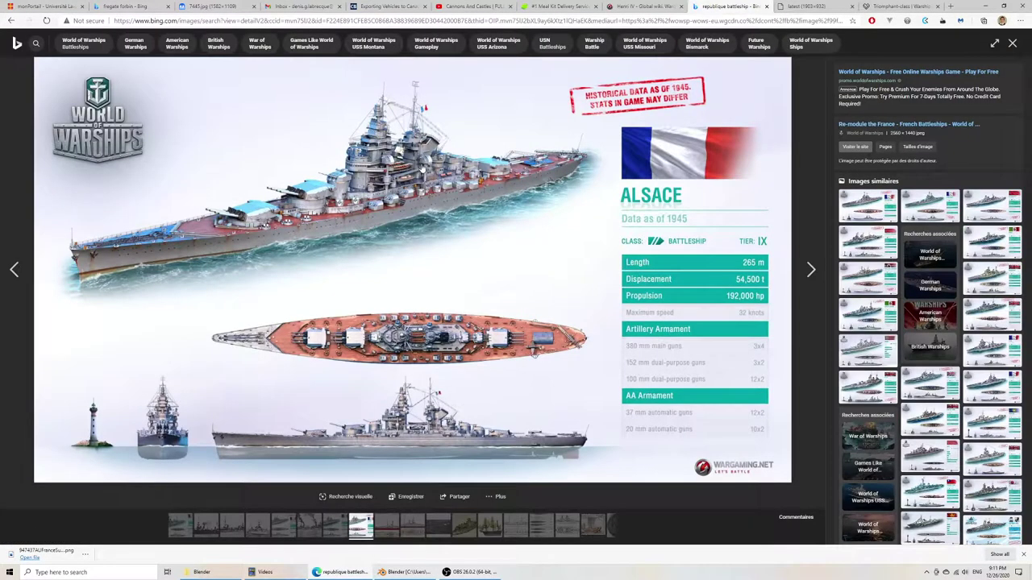
left_click(373, 188)
right_click(377, 215)
left_click(415, 234)
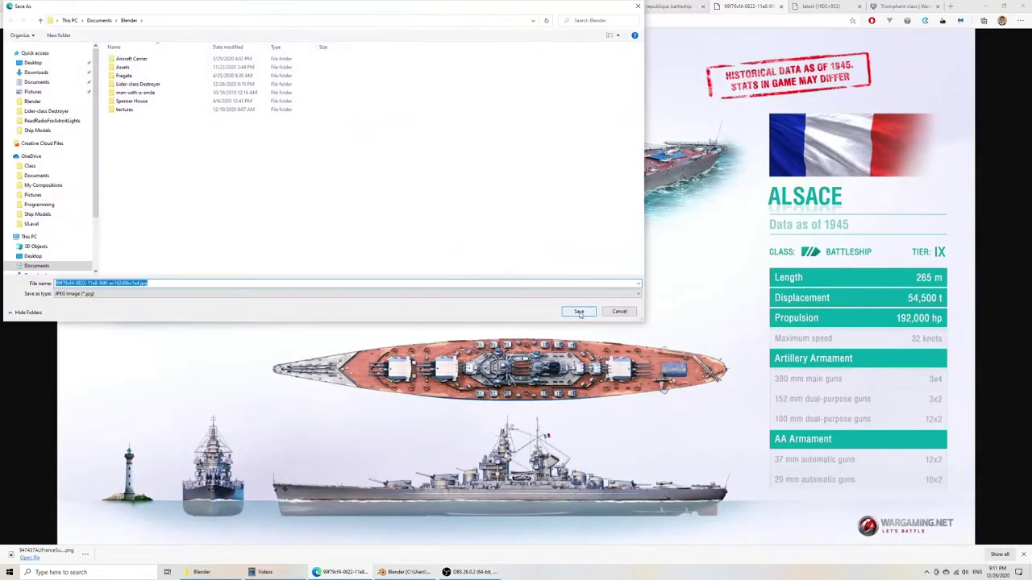
left_click(579, 314)
Step: Switch to Blender, leave Edit Mode on the hull and show the scene zoomed out with solid shading in the back view
left_click(406, 572)
left_click(202, 572)
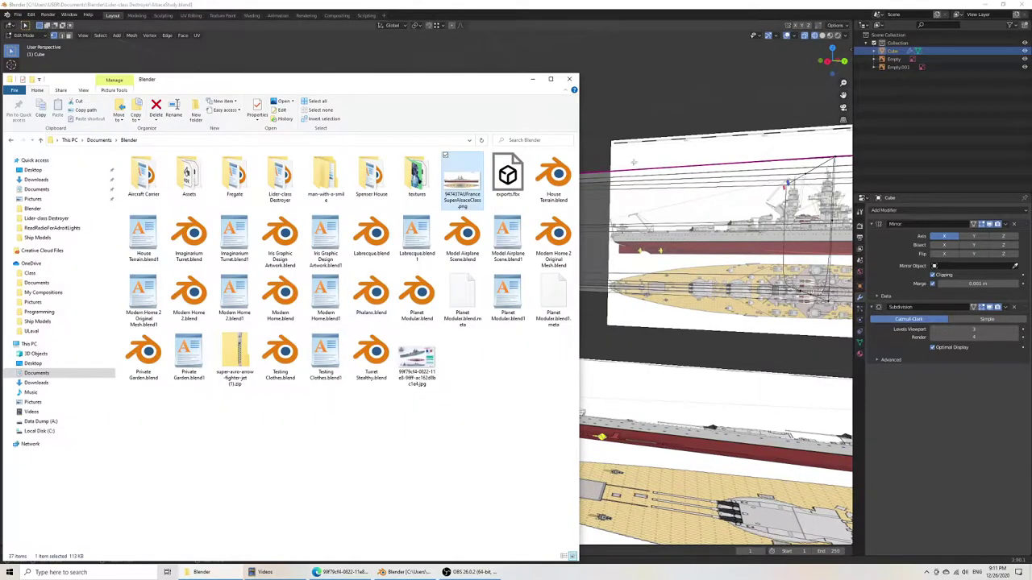
left_click(632, 98)
key("ctrl+KP_1")
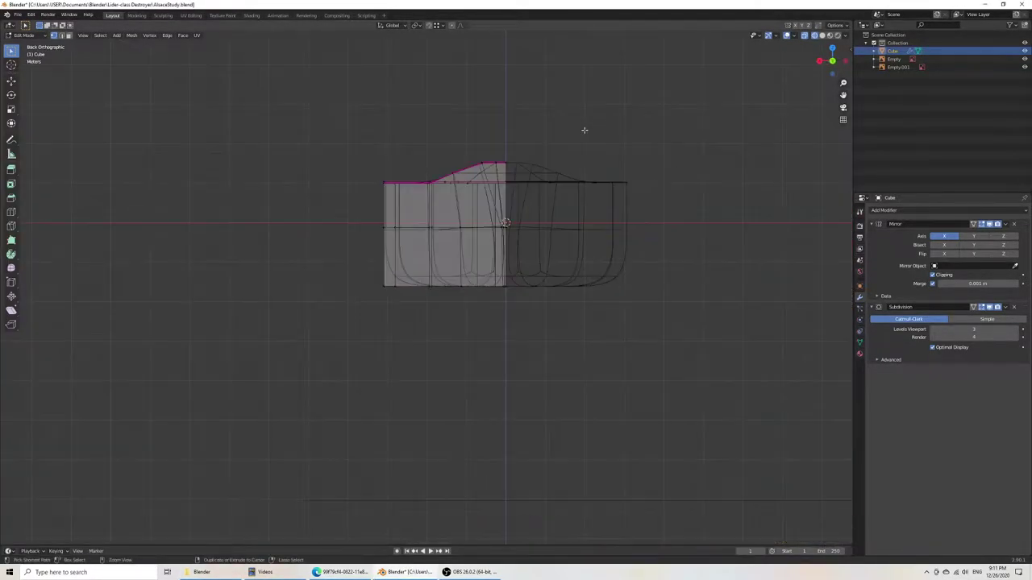
key("Tab")
left_click(683, 223)
middle_click_drag(682, 223, 514, 277)
scroll(514, 277, "down", 8)
key("z")
left_click(565, 280)
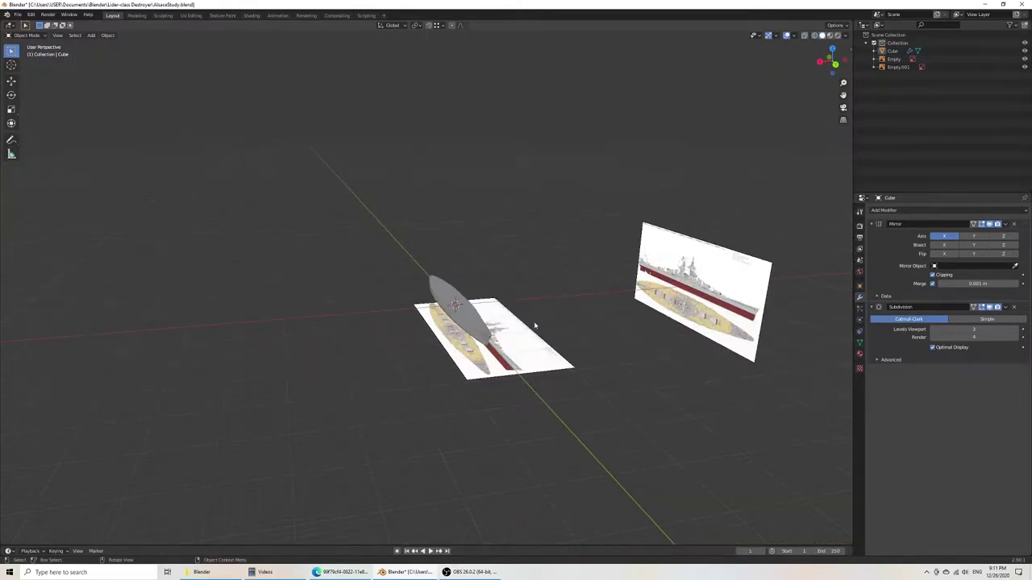
middle_click_drag(537, 325, 535, 307)
key("ctrl+KP_1")
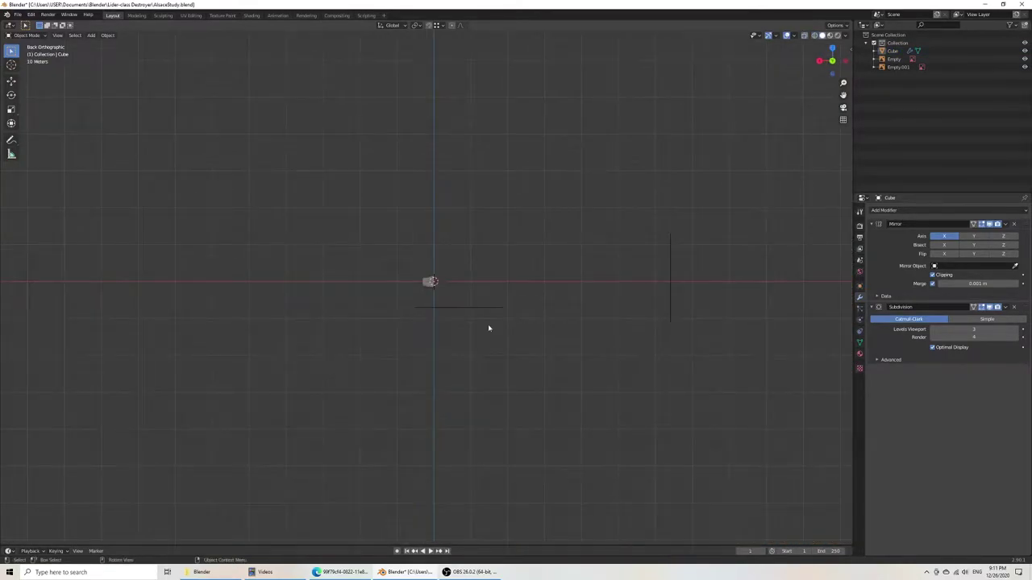
Step: Add the saved Alsace JPEG from File Explorer as a reference image in the back view and enlarge its display size
left_click(226, 572)
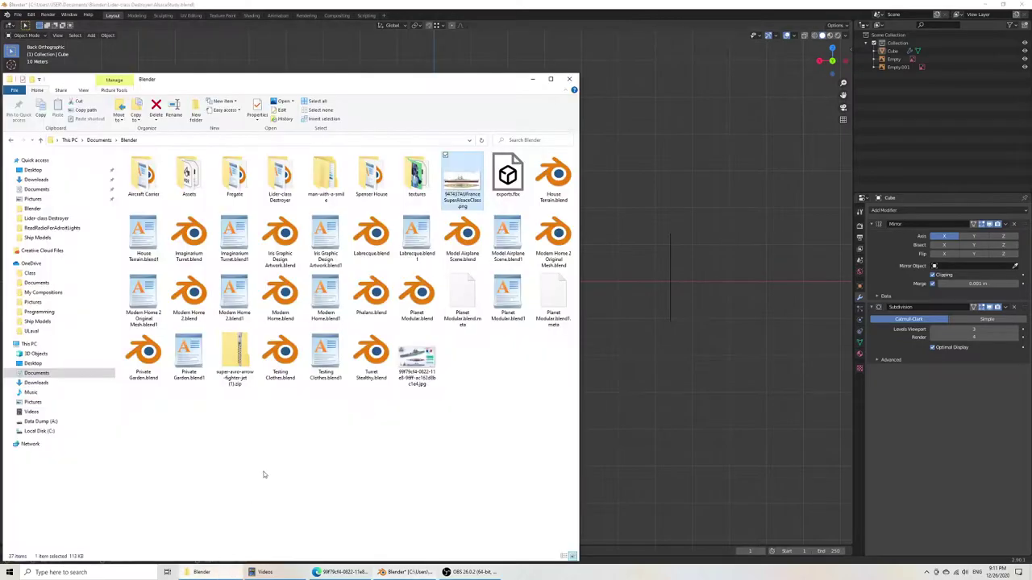
left_click(510, 428)
left_click_drag(419, 349, 332, 168)
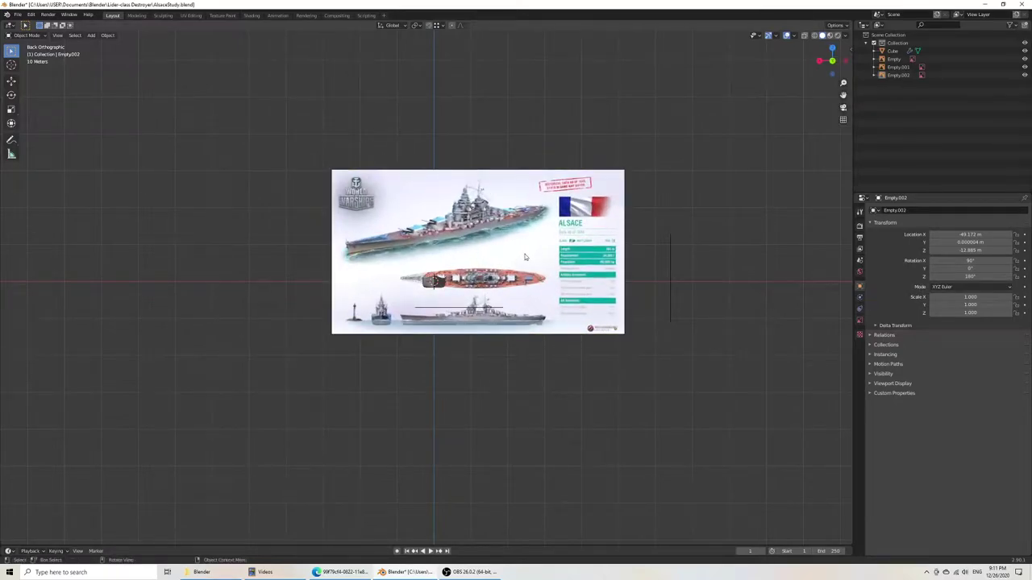
left_click_drag(333, 170, 159, 73)
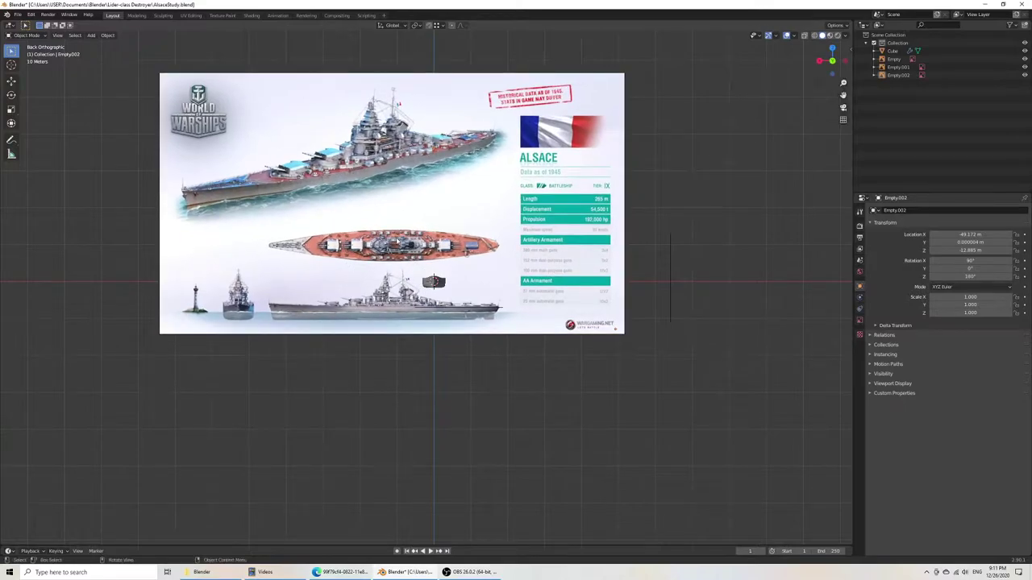
Step: Scale the Alsace reference image to about 0.906 and move its front view of the ship over the hull
key("g")
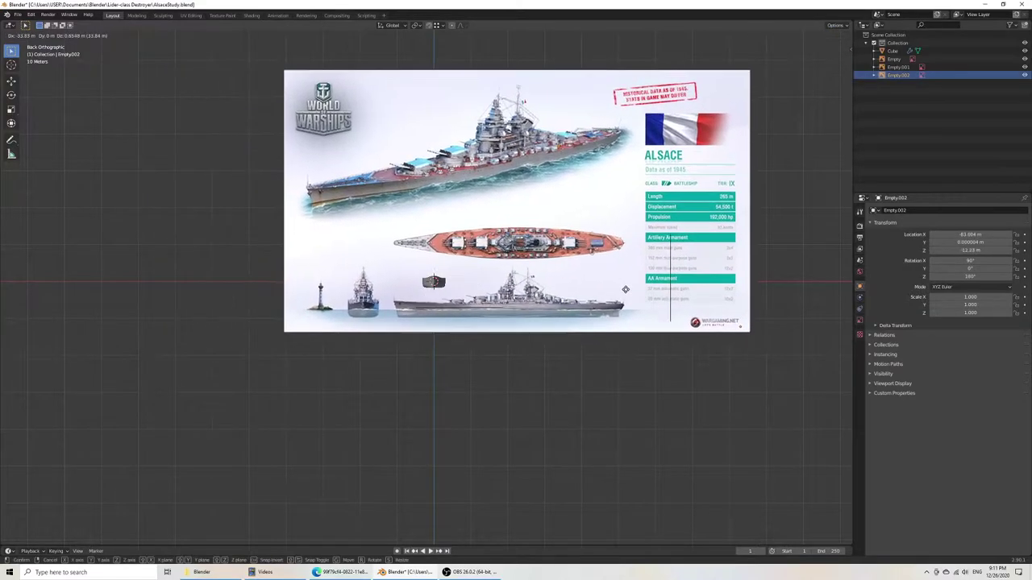
left_click(687, 262)
scroll(716, 403, "up", 7)
key("s")
left_click(822, 386)
scroll(699, 303, "down", 7)
middle_click_drag(659, 291, 537, 323, "shift")
key("g")
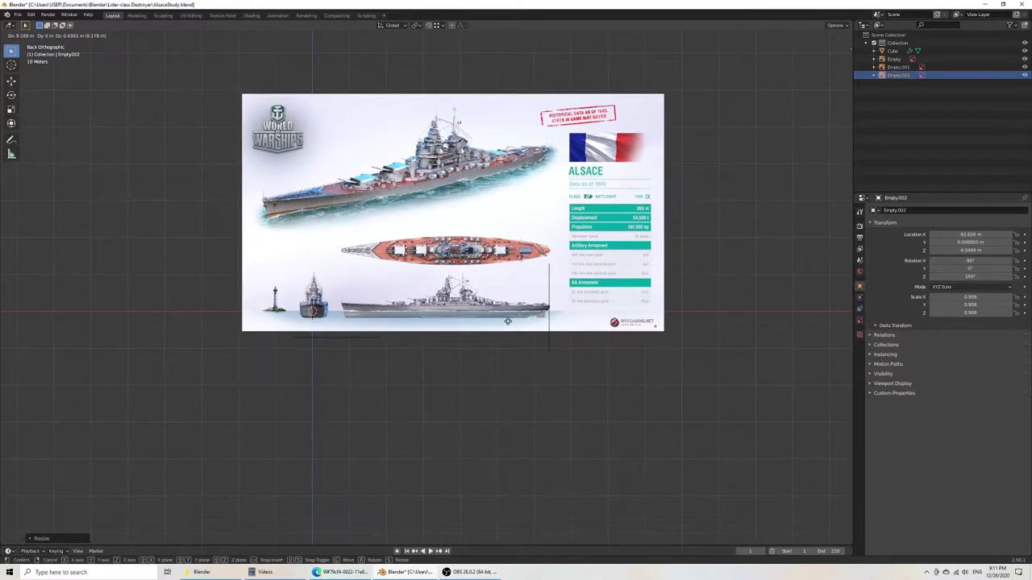
left_click(505, 322)
Step: Scale the reference image down to about 0.685 and centre its front view of the ship on the hull
key("s")
right_click(684, 348)
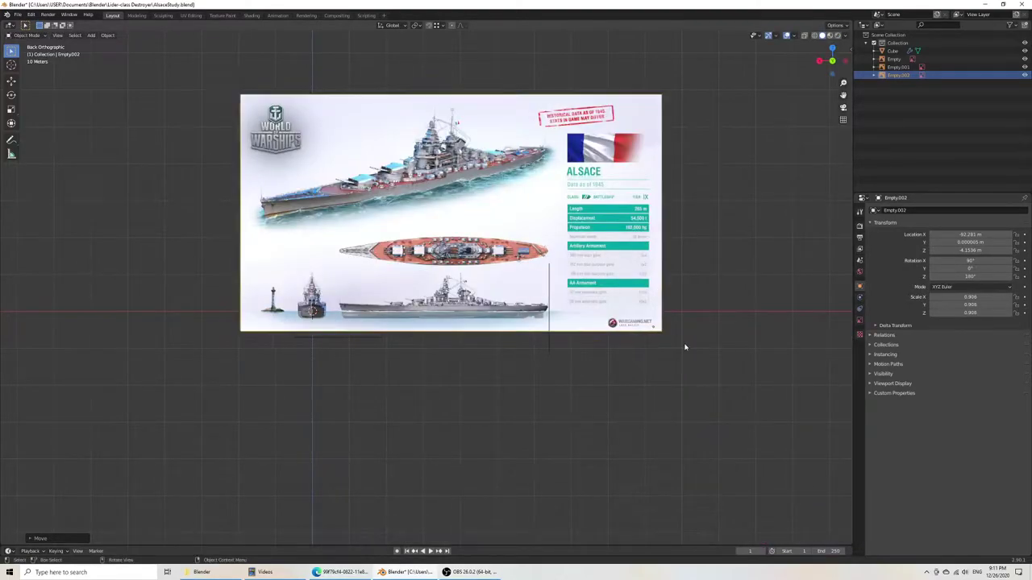
key("s")
left_click(682, 342)
key("g")
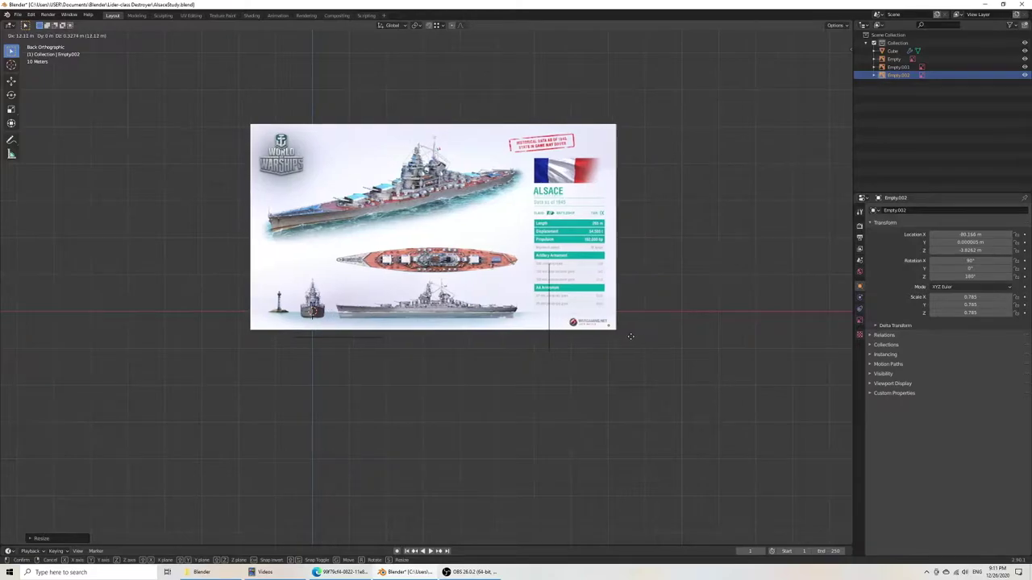
left_click(632, 340)
key("s")
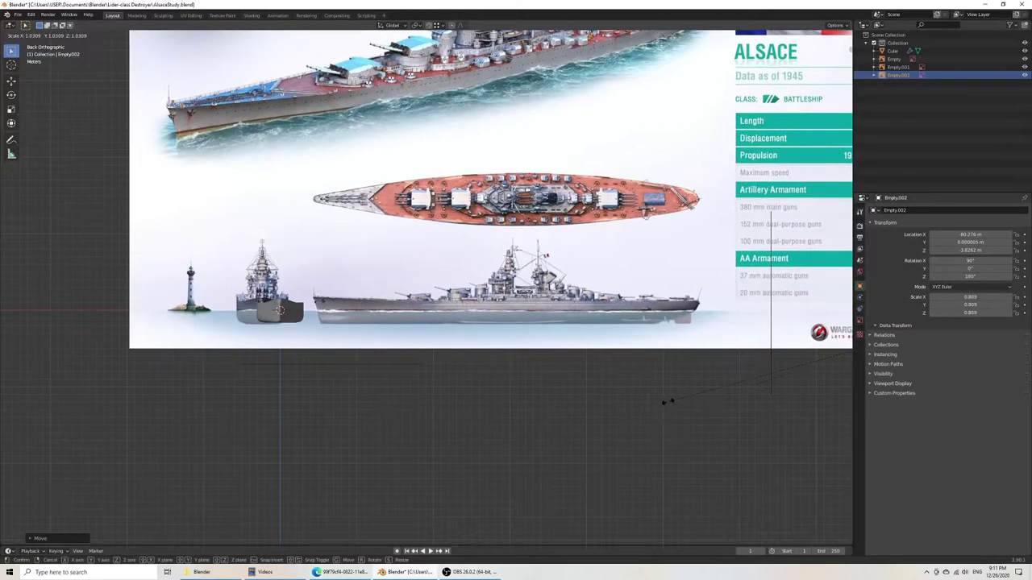
left_click(710, 407)
key("g")
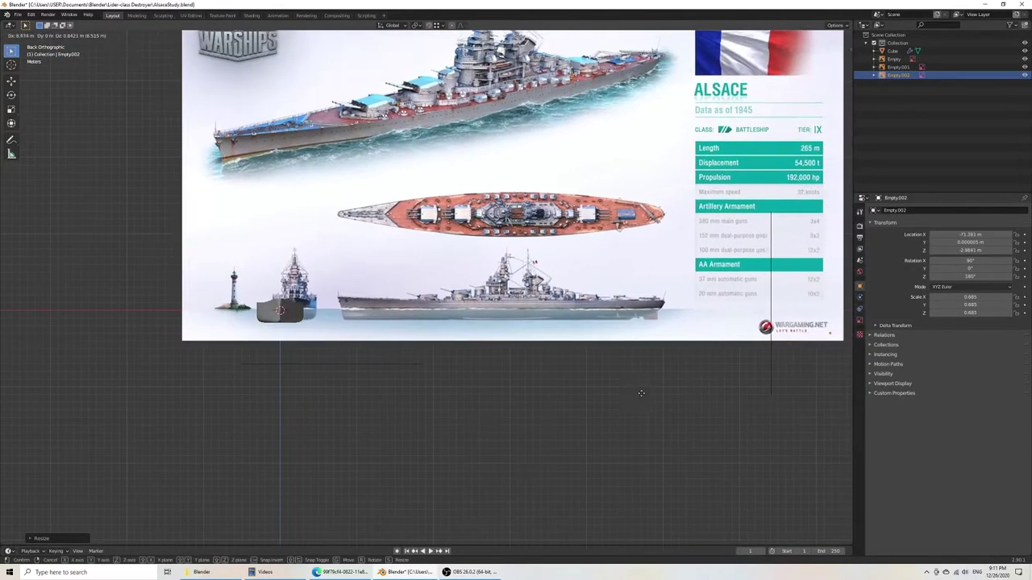
left_click(628, 394)
Step: Switch to wireframe shading and slightly enlarge the reference image from its lower corner beside the lighthouse to match the hull's width
key("z")
left_click(565, 393)
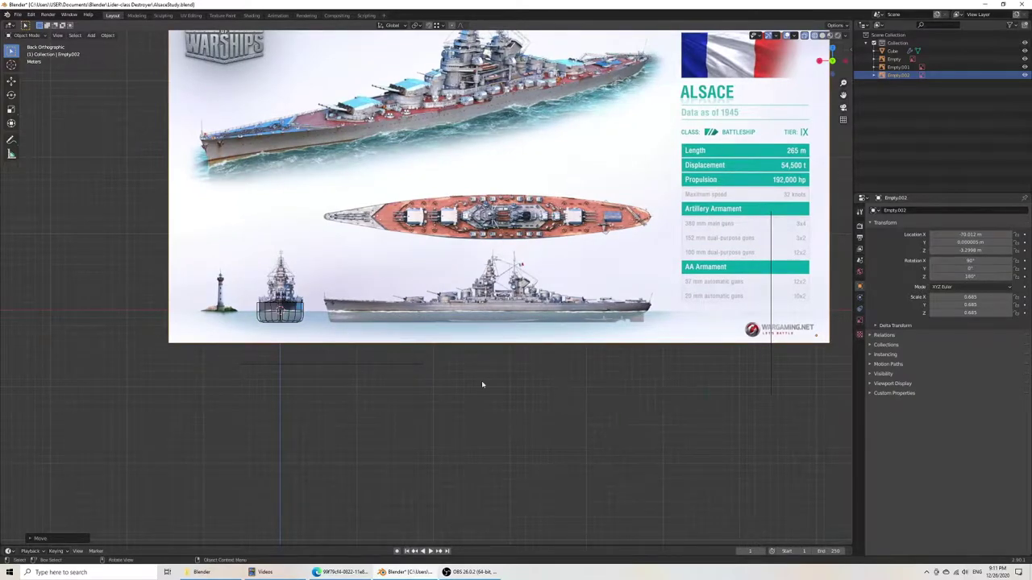
middle_click_drag(333, 387, 486, 361, "shift")
scroll(486, 361, "up", 1)
scroll(486, 361, "up", 8)
scroll(389, 325, "down", 5)
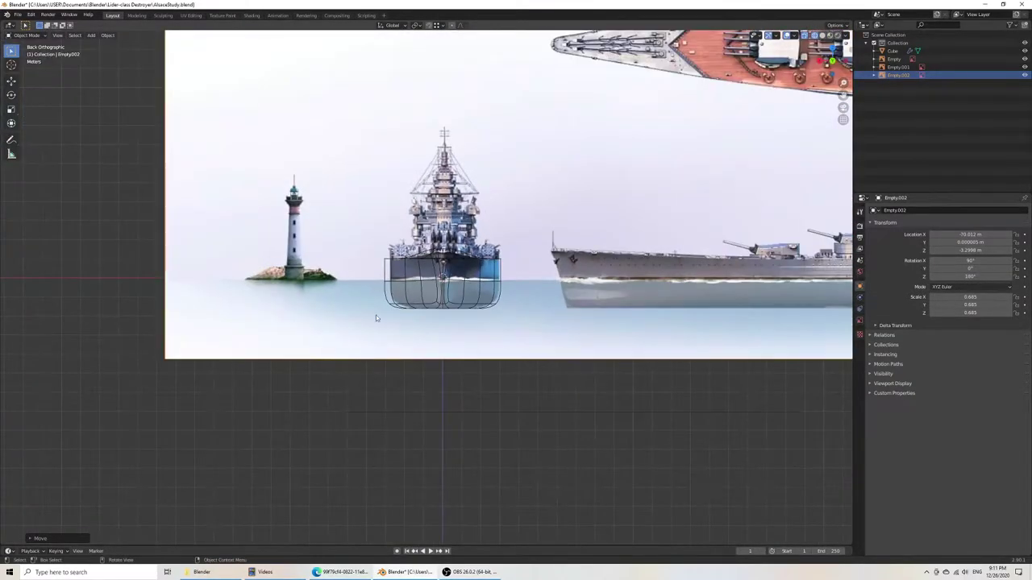
left_click_drag(165, 359, 159, 362)
scroll(221, 328, "down", 6)
middle_click_drag(468, 333, 197, 473, "shift")
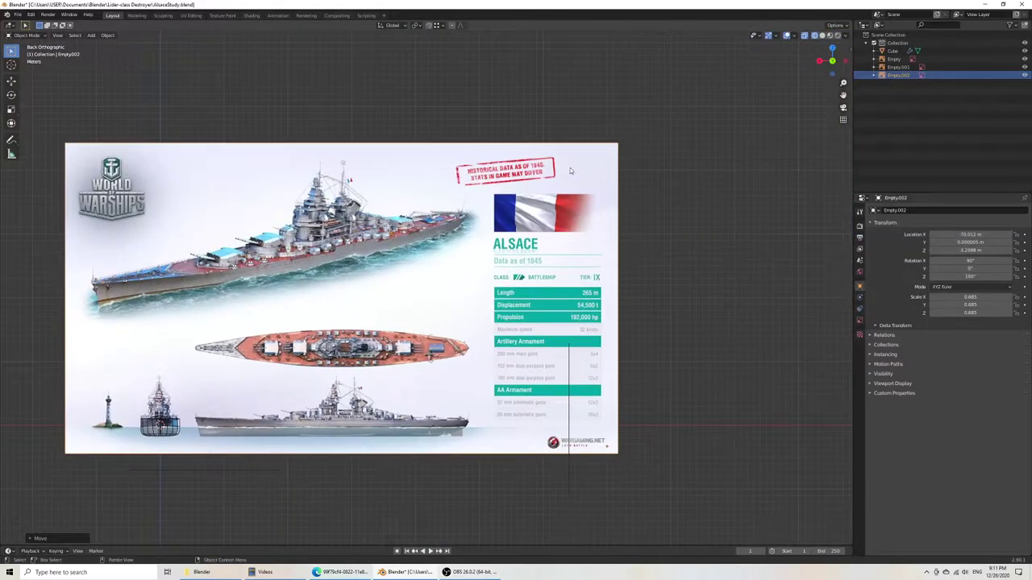
Step: Fine-tune the reference image's display size from its two upper corners, comparing its front view with the hull outline
left_click_drag(619, 144, 629, 138)
middle_click_drag(304, 341, 530, 204, "shift")
scroll(402, 224, "up", 6)
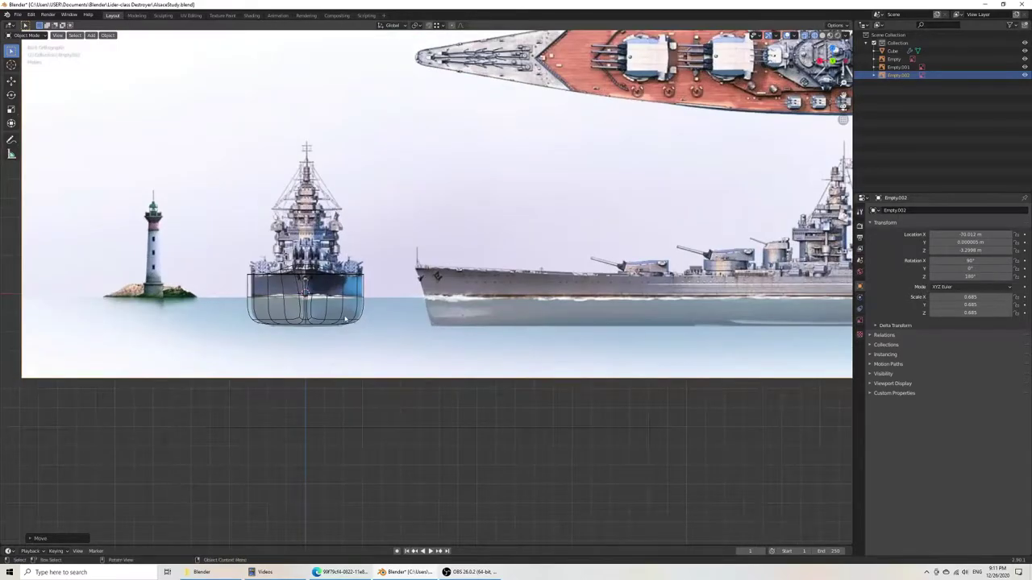
scroll(331, 191, "down", 5)
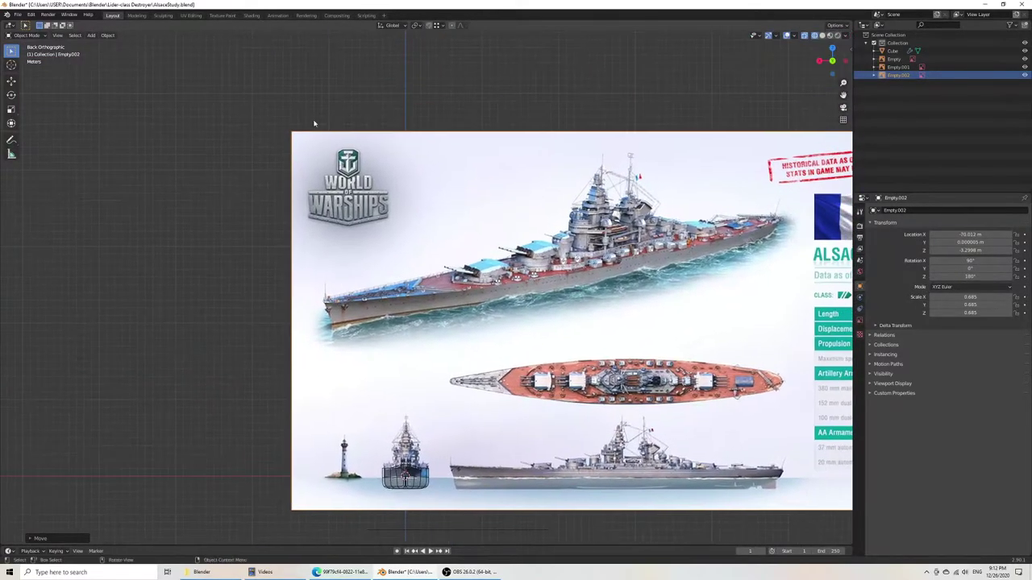
left_click_drag(291, 130, 287, 126)
scroll(455, 255, "down", 5)
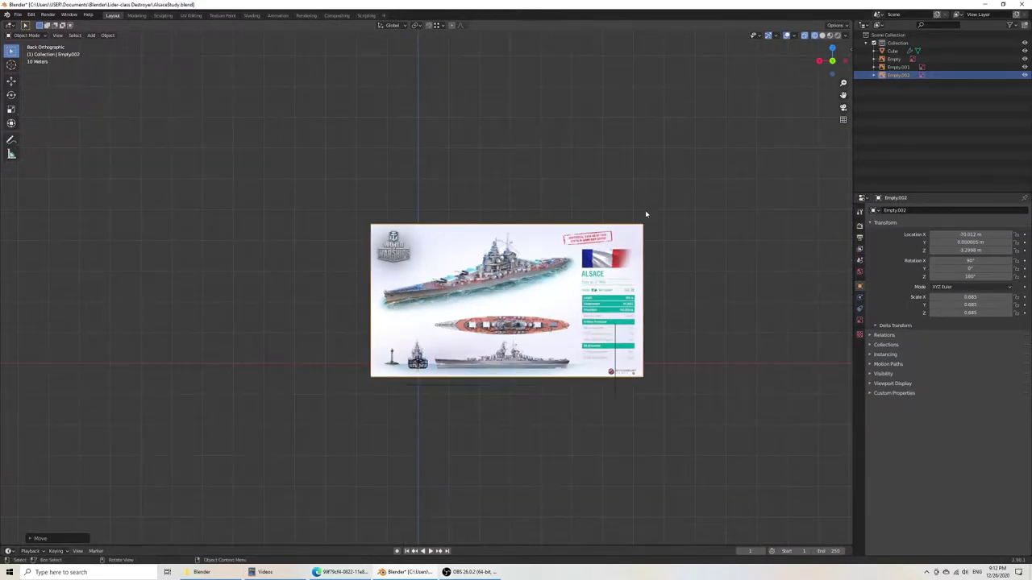
Step: Check the pictured front view against the hull wireframe and slightly enlarge the reference image again from two opposite corners
scroll(464, 432, "up", 8)
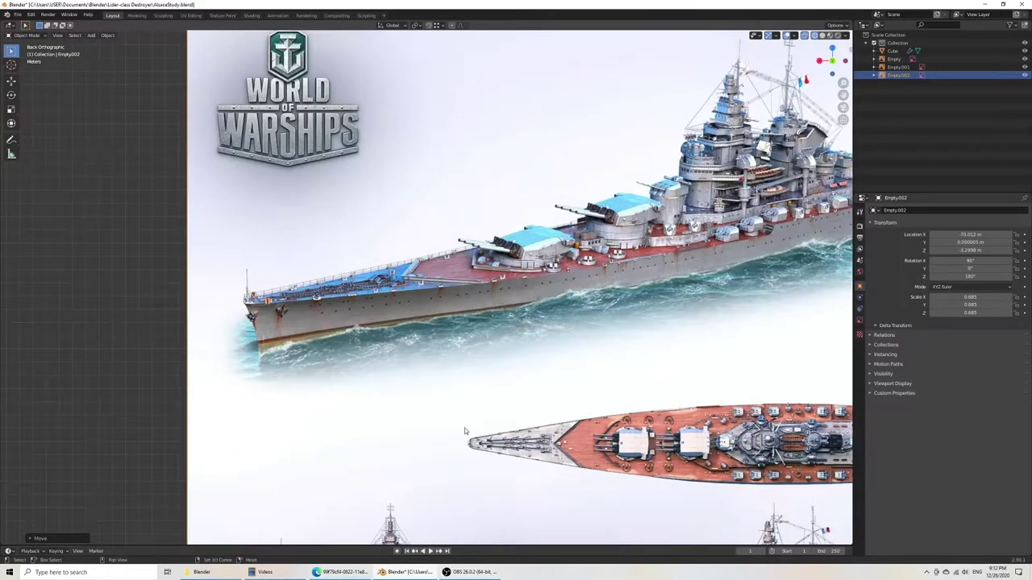
middle_click_drag(464, 431, 467, 117, "shift")
scroll(407, 252, "up", 4)
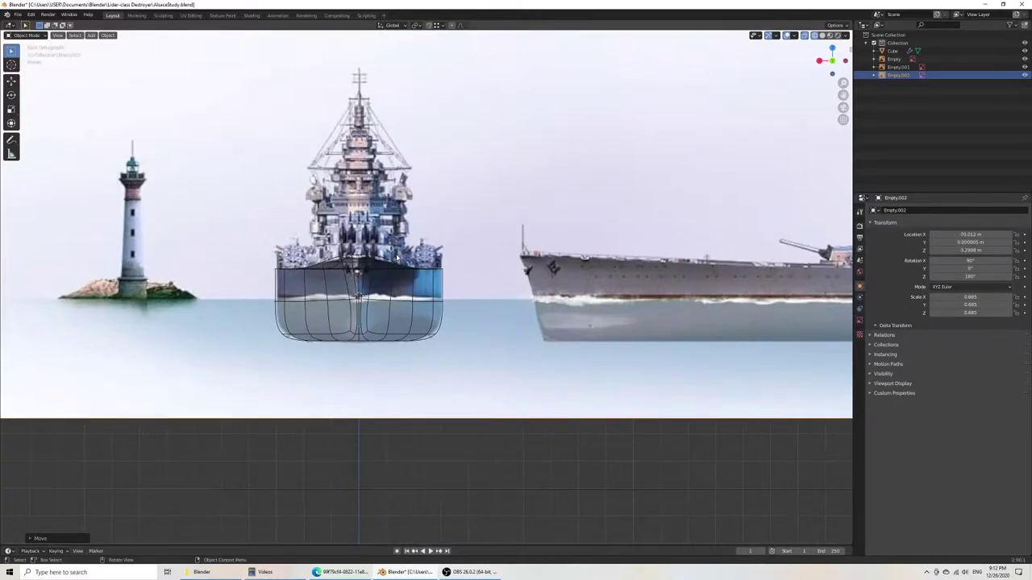
scroll(397, 256, "down", 10)
left_click_drag(676, 181, 679, 178)
middle_click_drag(395, 327, 496, 256, "shift")
scroll(495, 257, "up", 7)
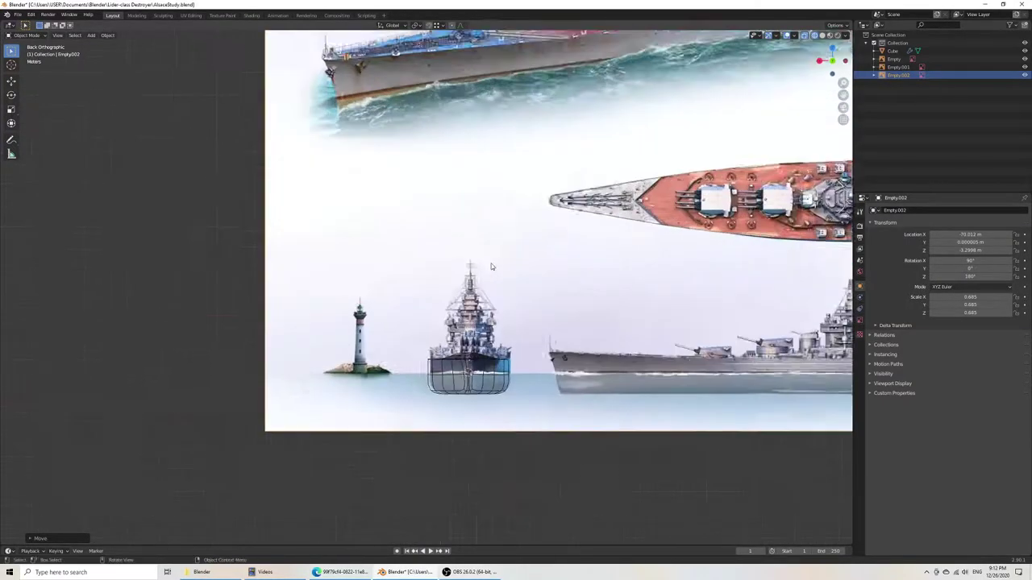
scroll(491, 267, "down", 5)
left_click_drag(348, 356, 345, 359)
scroll(428, 287, "up", 7)
Step: Nudge the reference image sideways and vertically so its front view lines up with the hull's centreline and bottom
key("g")
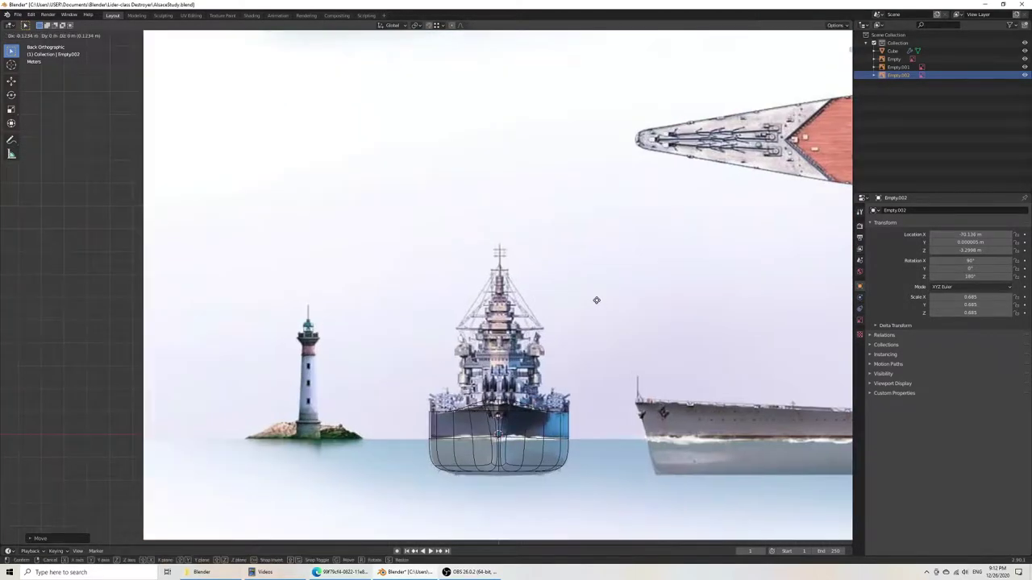
left_click(597, 304)
middle_click_drag(596, 304, 534, 84, "shift")
key("g")
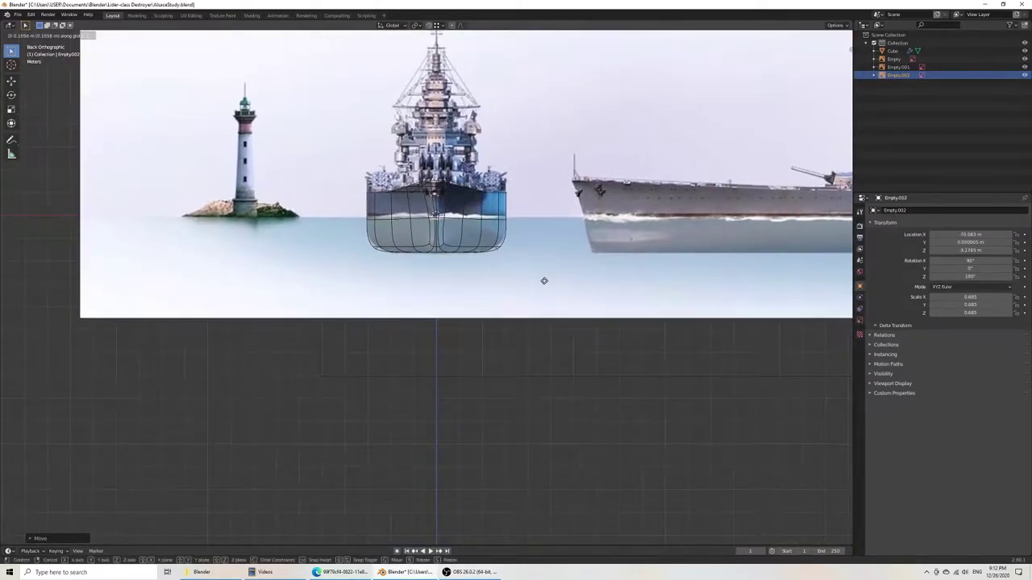
left_click(544, 280)
Step: Enter Edit Mode on the hull and select its bottom vertices from the outer bilge to just short of the centreline
left_click(368, 234)
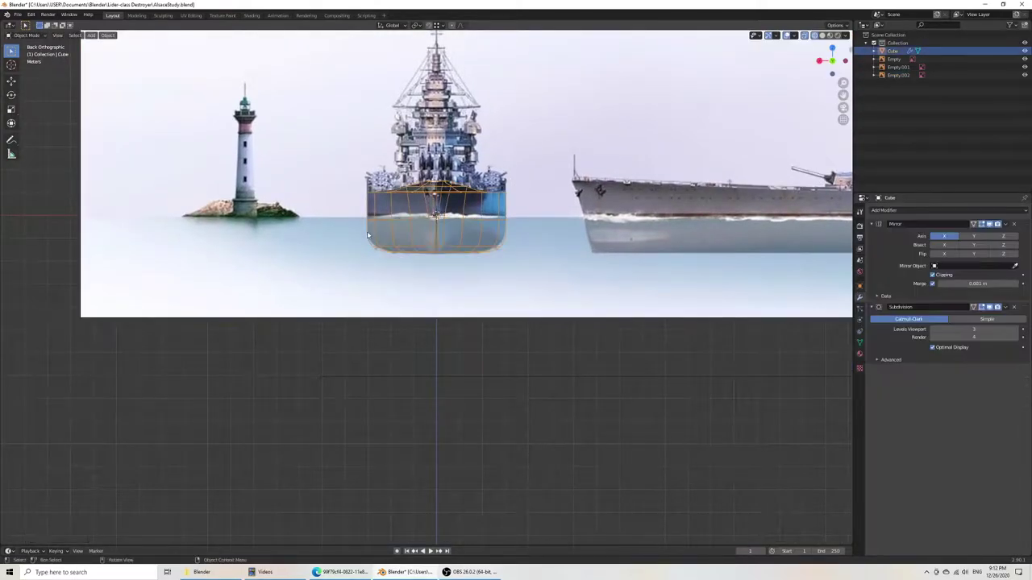
key("Tab")
scroll(371, 282, "up", 6)
middle_click_drag(328, 229, 392, 322, "shift")
left_click_drag(250, 238, 358, 308)
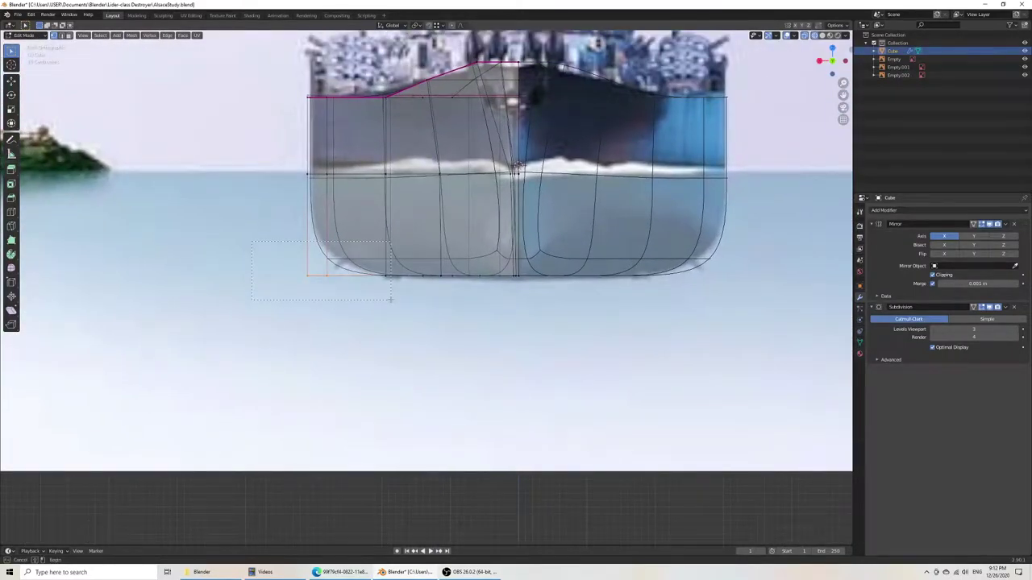
left_click_drag(489, 299, 490, 300)
key("g")
key("x")
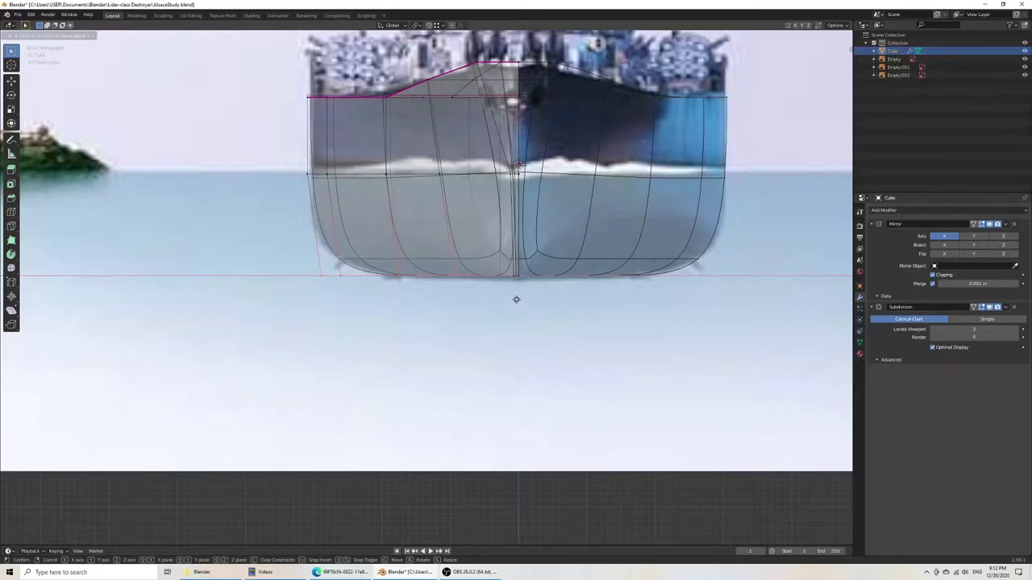
right_click(514, 299)
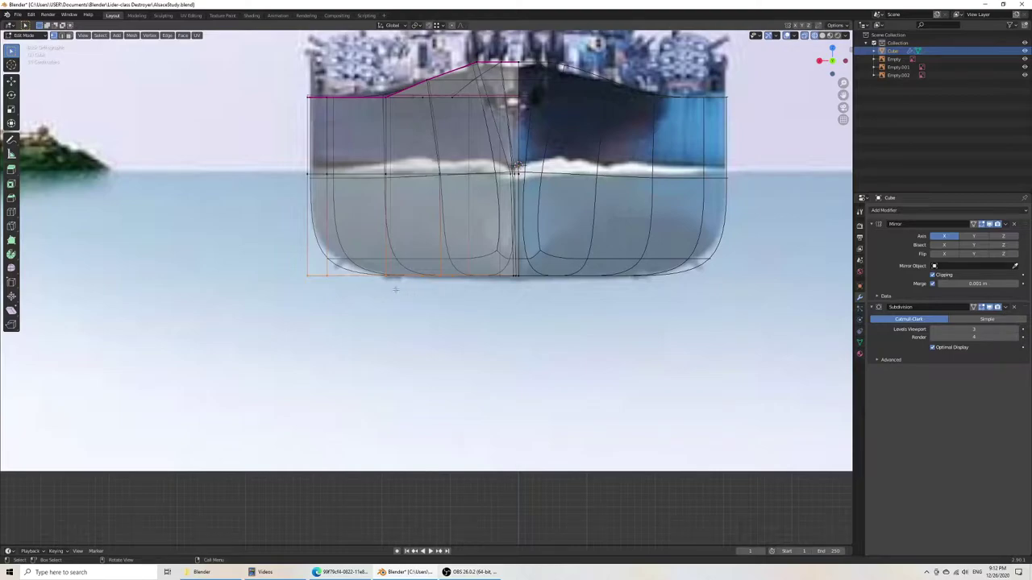
Step: Move the selected bottom vertices slightly inward along the X axis to match the pictured bilge, and save the file
key("g")
key("x")
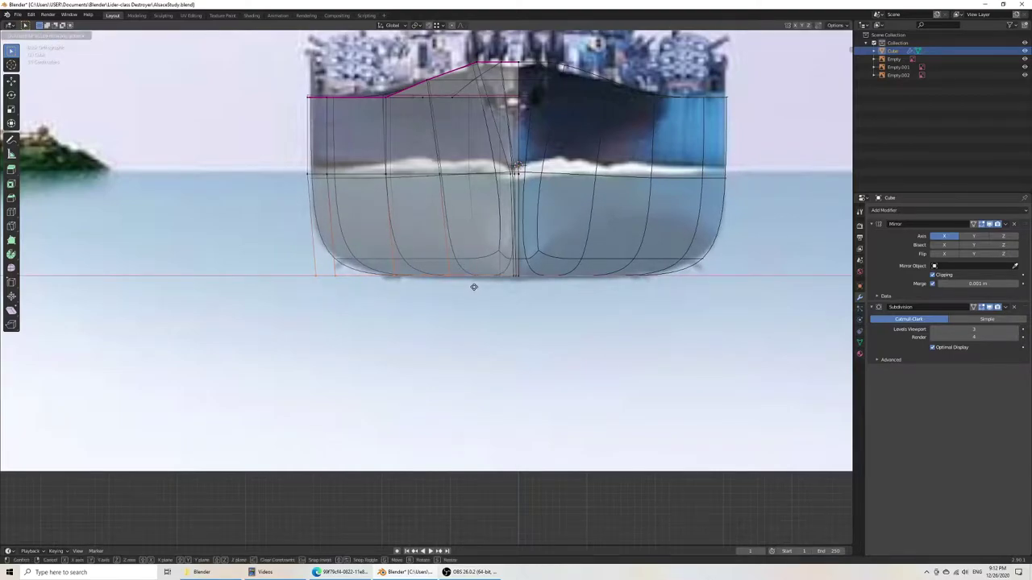
left_click(474, 287)
key("ctrl+s")
Step: Compare the hull's cross-section with the front-view reference, and show the hull in the right side view
scroll(474, 287, "down", 4)
middle_click_drag(452, 232, 423, 299, "shift")
scroll(423, 299, "up", 5)
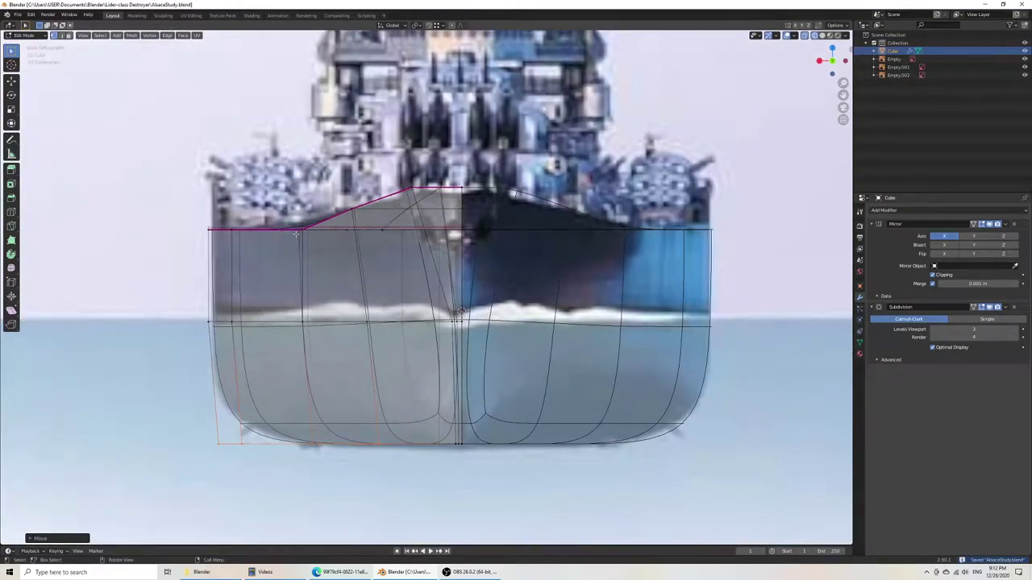
scroll(461, 311, "down", 6)
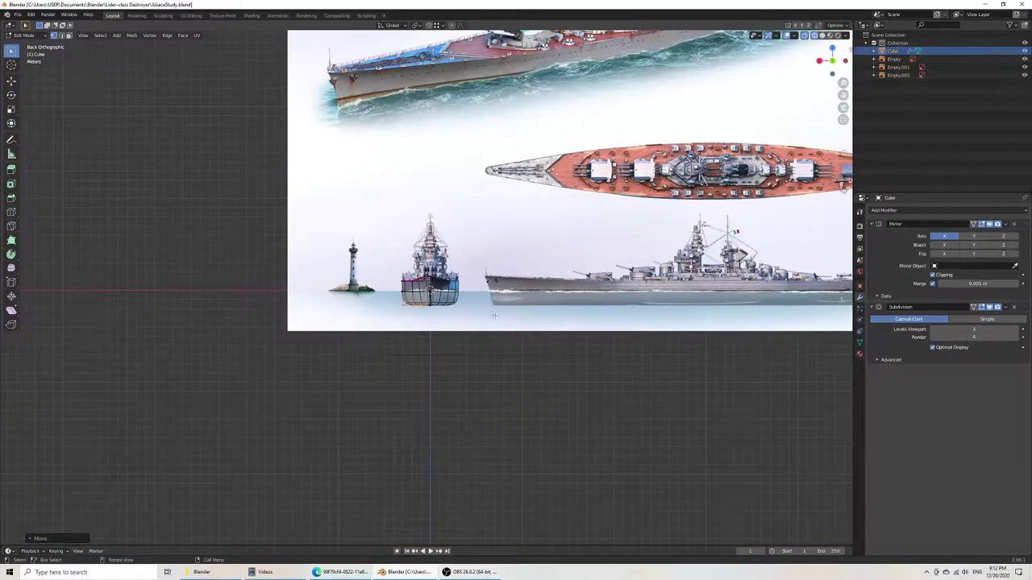
middle_click_drag(494, 315, 528, 299)
key("KP_3")
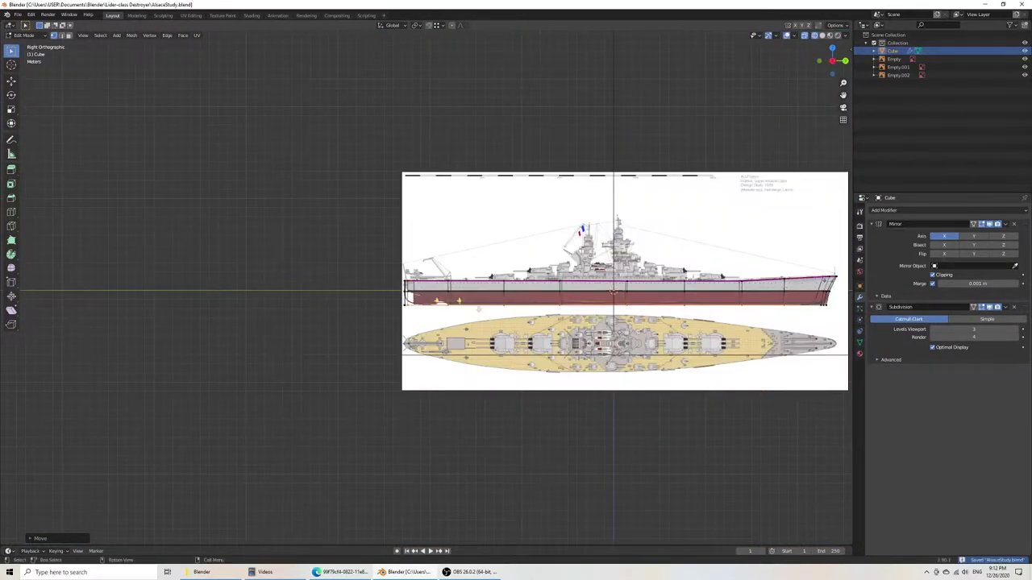
Step: Show the hull in solid shading, return to Object Mode and apply Shade Smooth to the hull
scroll(484, 322, "up", 6)
key("z")
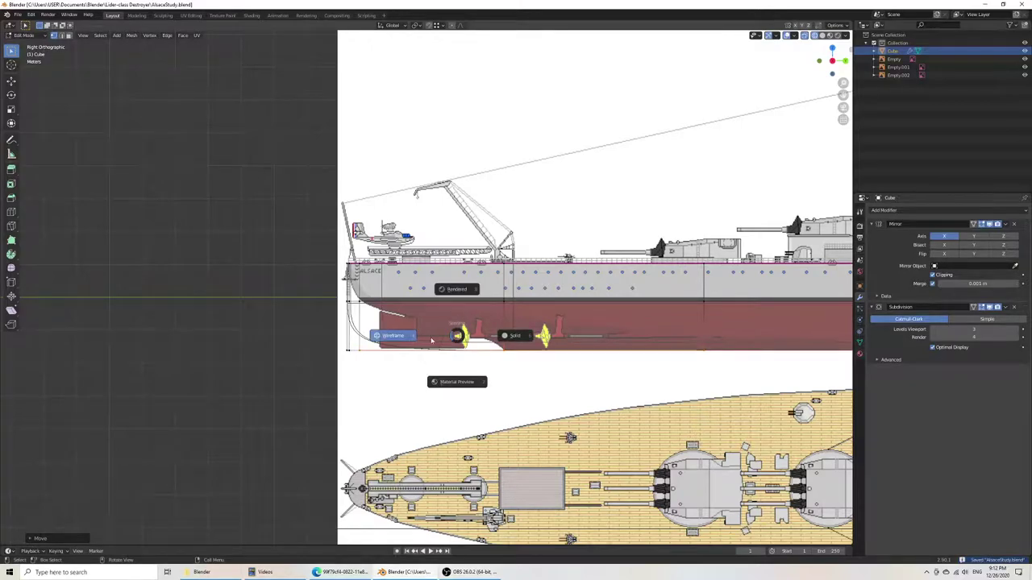
left_click(545, 340)
scroll(546, 340, "down", 6)
middle_click_drag(522, 337, 548, 356)
key("Tab")
middle_click_drag(470, 328, 398, 325)
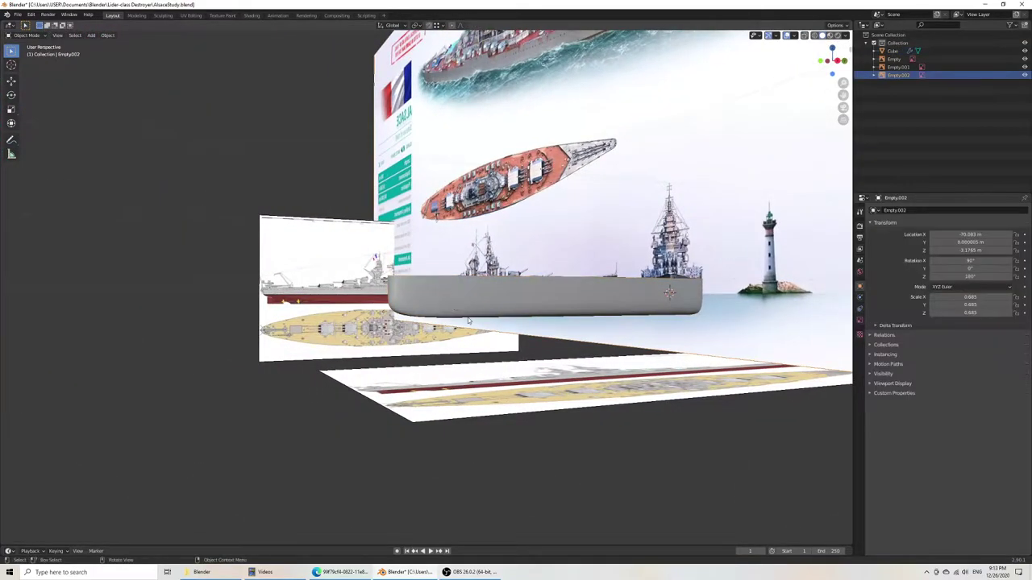
key("F3")
type("smoo")
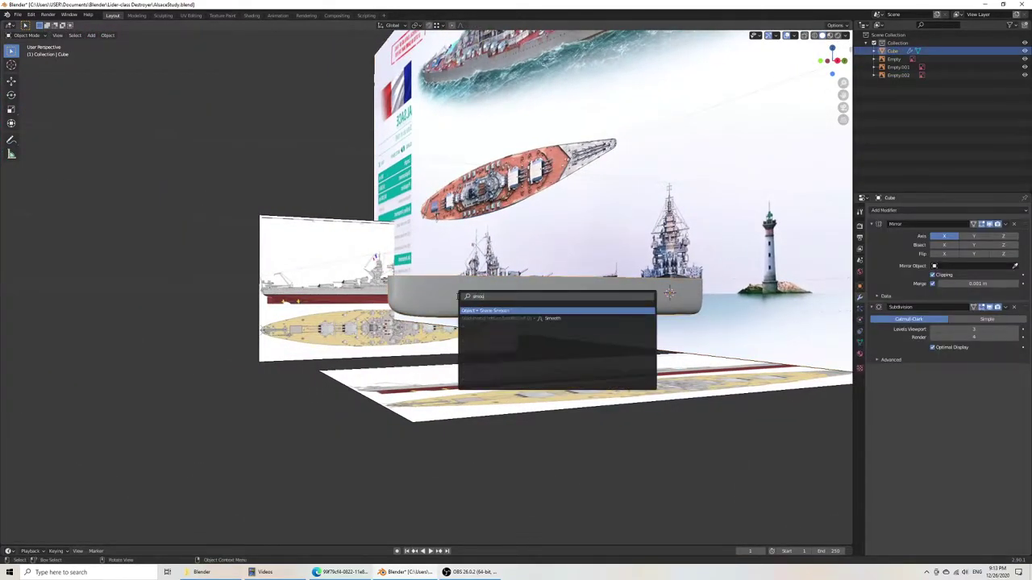
key("Return")
Step: Compare the stern's side profile with the side-view reference in wireframe, then inspect the whole hull mesh at an angle
key("KP_3")
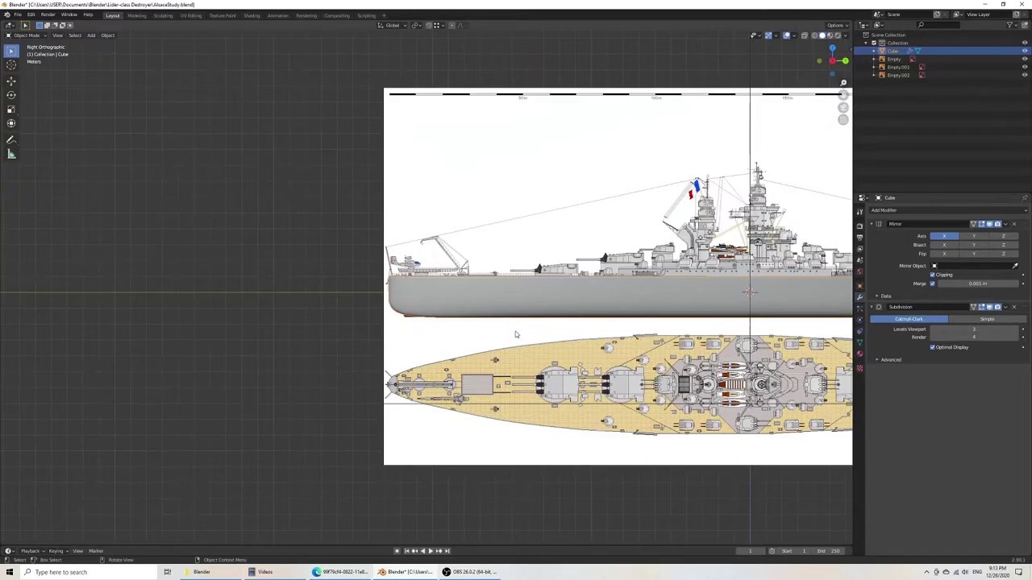
scroll(407, 279, "up", 7)
key("Tab")
key("z")
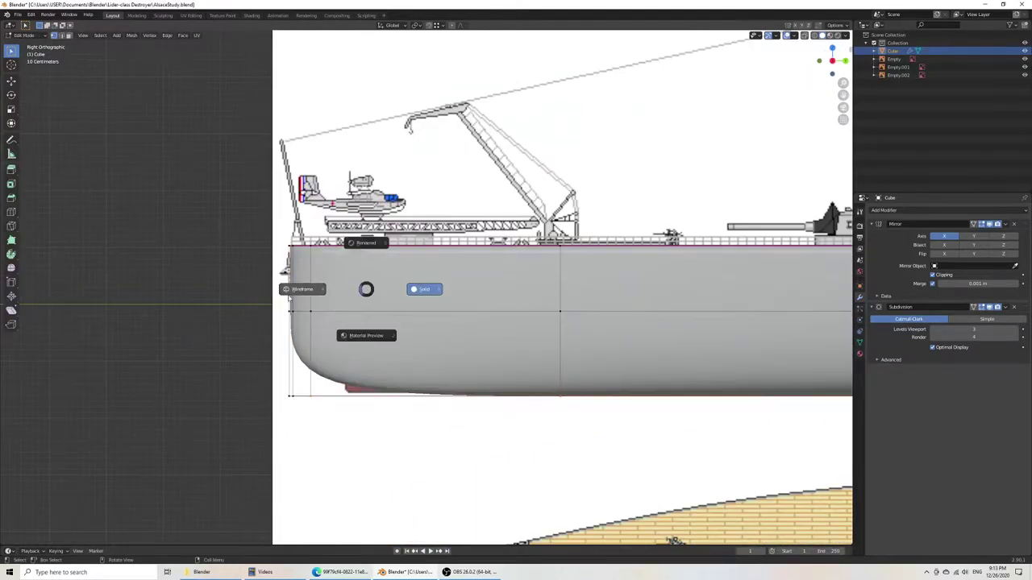
left_click(287, 295)
middle_click_drag(337, 386, 331, 331, "shift")
scroll(330, 332, "up", 1)
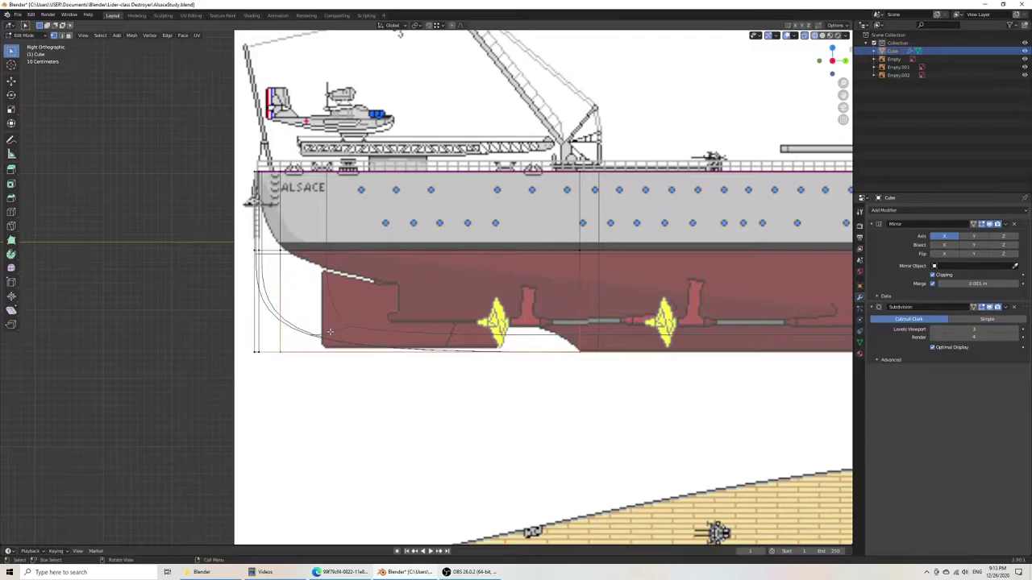
scroll(363, 337, "down", 3)
middle_click_drag(464, 353, 537, 314)
left_click(478, 357)
middle_click_drag(478, 357, 436, 373)
middle_click_drag(482, 347, 498, 369)
scroll(498, 368, "down", 4)
Step: Add a horizontal loop cut along the hull between the existing side loop and the bottom edge
key("ctrl+r")
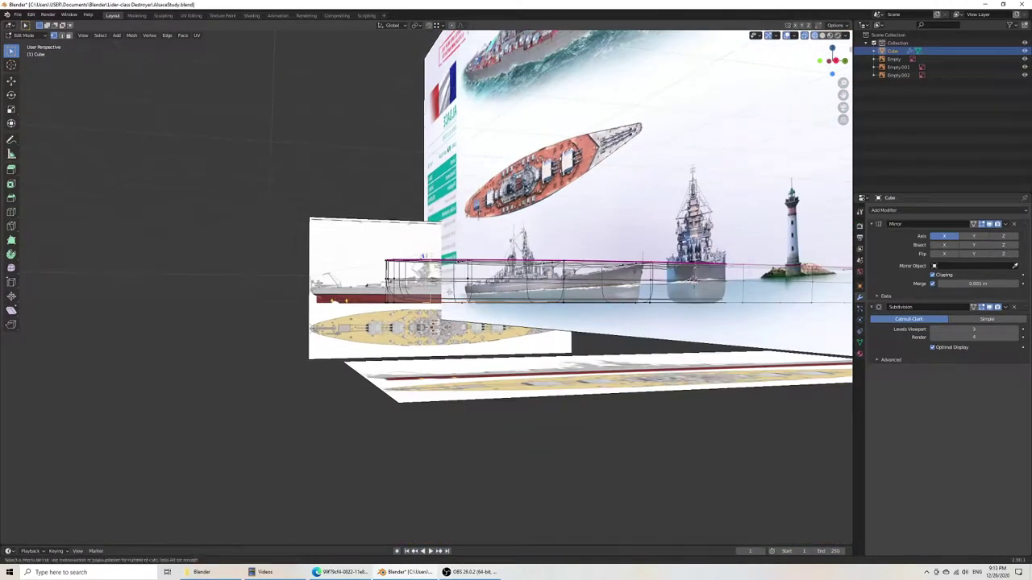
left_click(473, 291)
left_click(475, 298)
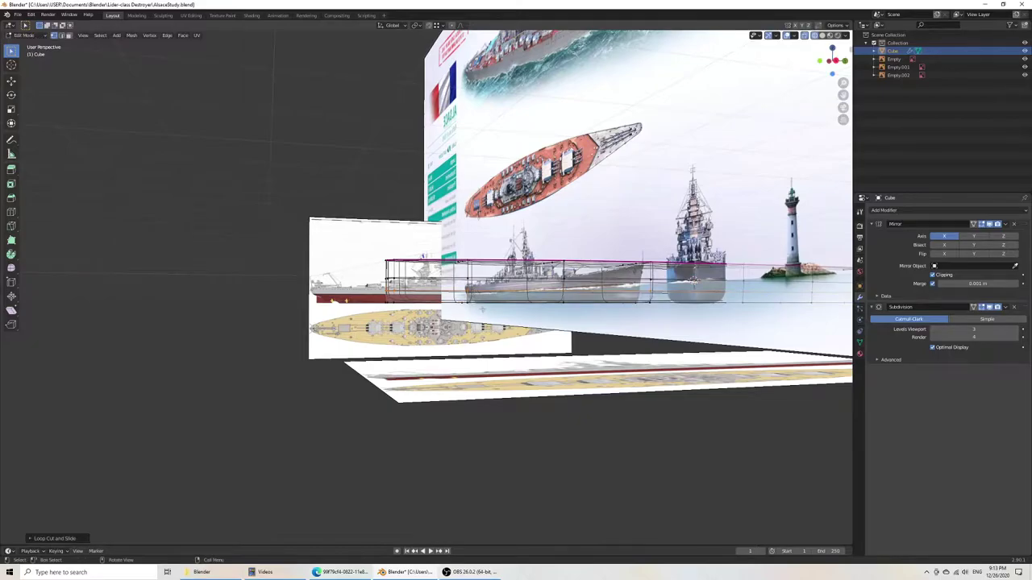
key("KP_3")
scroll(472, 331, "up", 6)
middle_click_drag(479, 347, 515, 376)
scroll(504, 339, "up", 6)
scroll(494, 304, "down", 5)
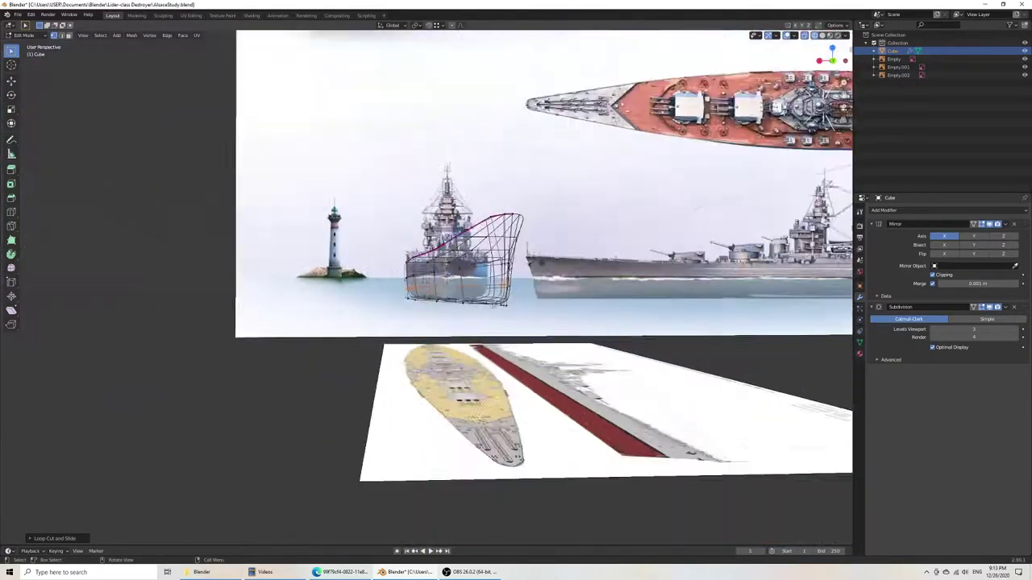
scroll(494, 305, "down", 2)
Step: Examine the bow's side profile against the side-view reference in both wireframe and solid shading
key("KP_3")
middle_click_drag(750, 337, 389, 321, "shift")
scroll(389, 321, "up", 8)
middle_click_drag(340, 290, 550, 317, "shift")
scroll(547, 303, "up", 6)
key("z")
left_click(563, 259)
key("z")
left_click(698, 251)
middle_click_drag(699, 249, 624, 311, "shift")
scroll(650, 250, "up", 1)
middle_click_drag(700, 272, 546, 364, "shift")
Step: Select the lower loop's vertex just behind the stem and slide it forward along its edge
left_click_drag(459, 296, 543, 335)
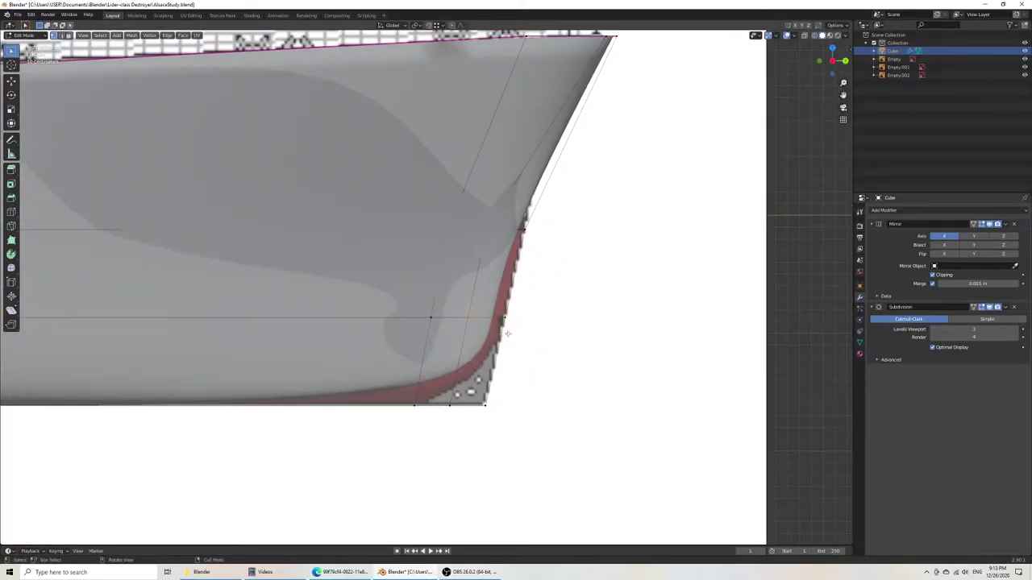
key("g")
key("y")
right_click(527, 329)
key("shift+v")
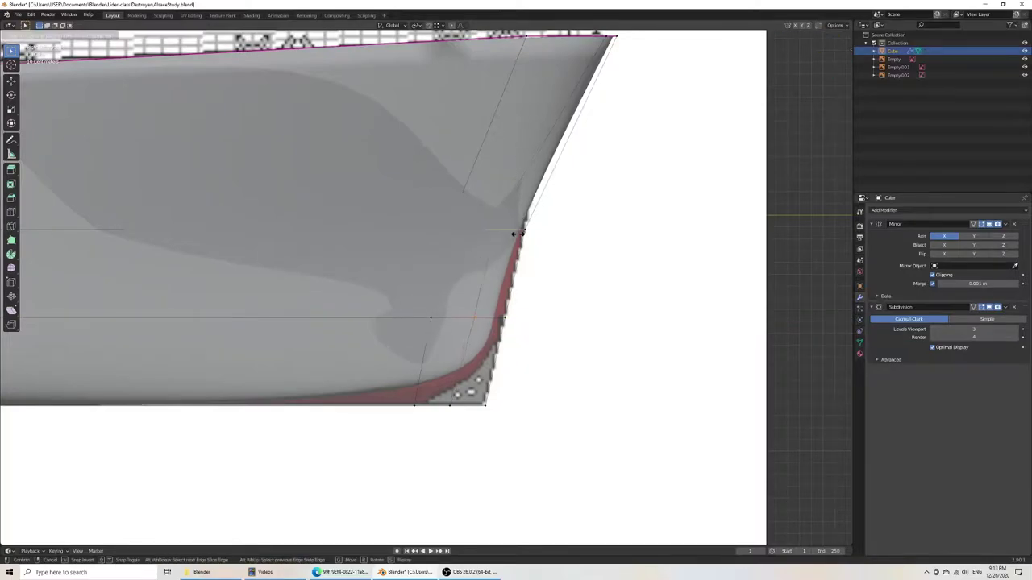
left_click(524, 234)
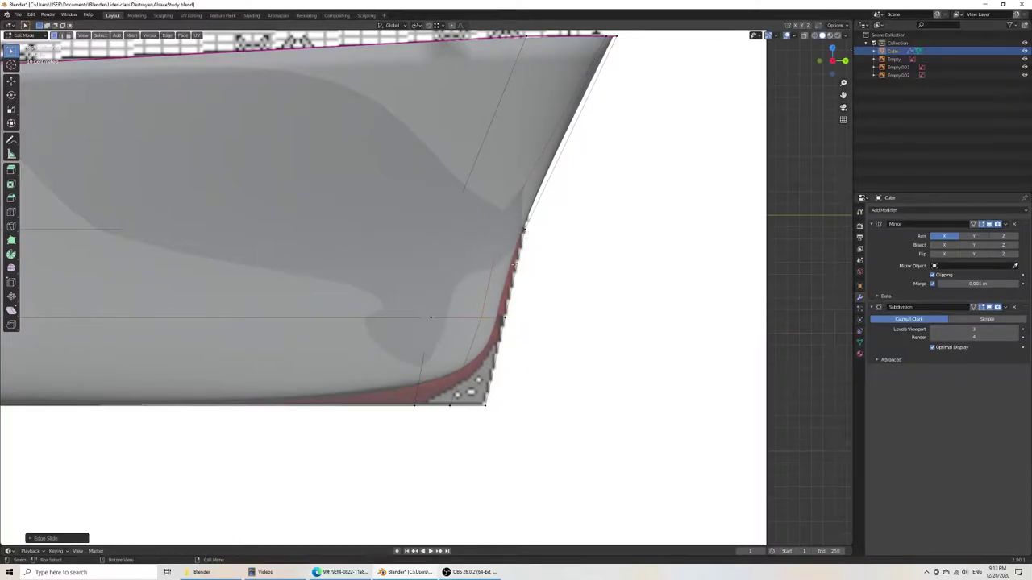
left_click(431, 316)
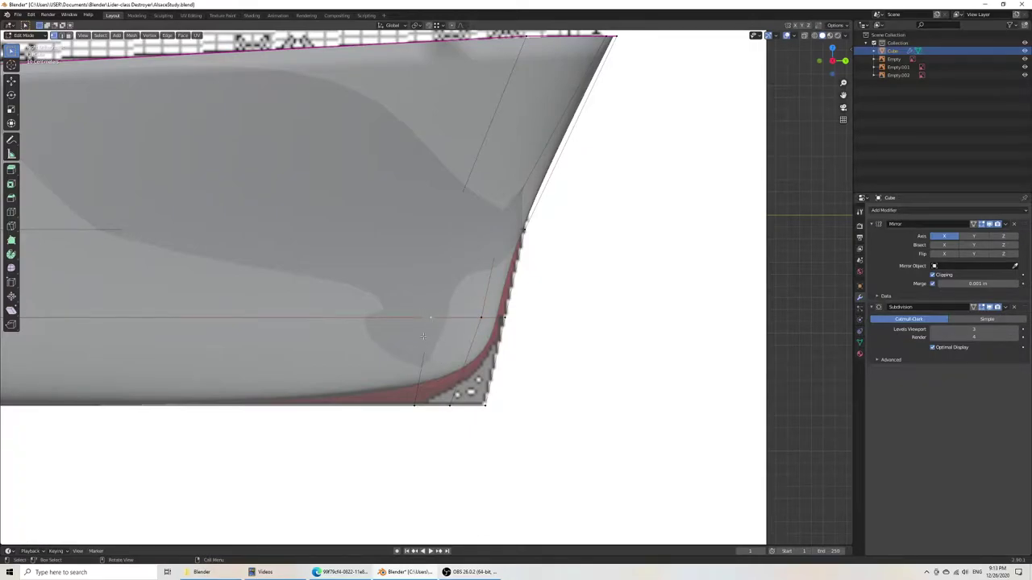
scroll(391, 314, "down", 3)
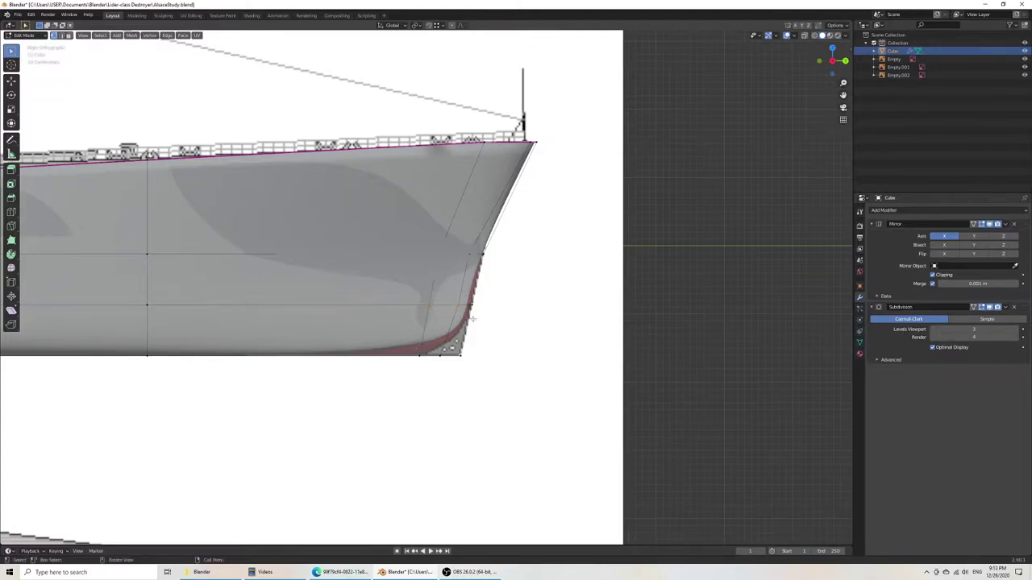
key("g")
key("y")
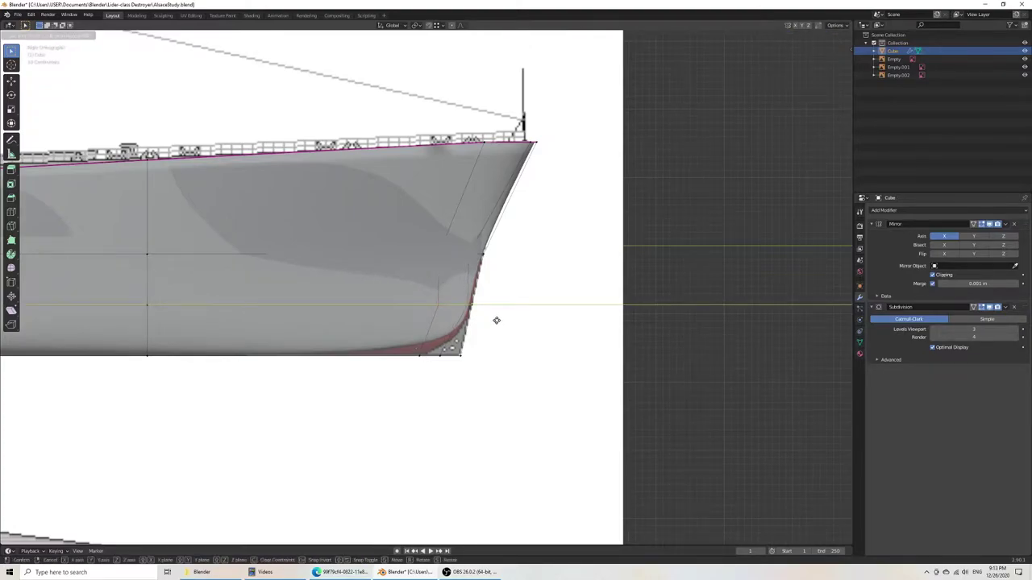
right_click(494, 320)
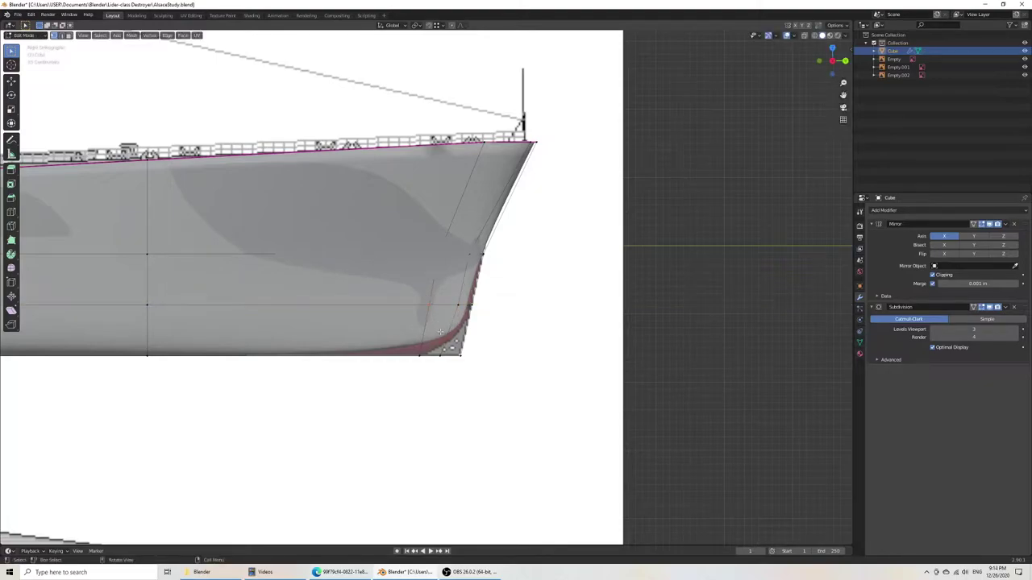
Step: Try to slide the lower horizontal edge loop vertically, check the bow in Object Mode, and save the file
scroll(439, 332, "down", 3)
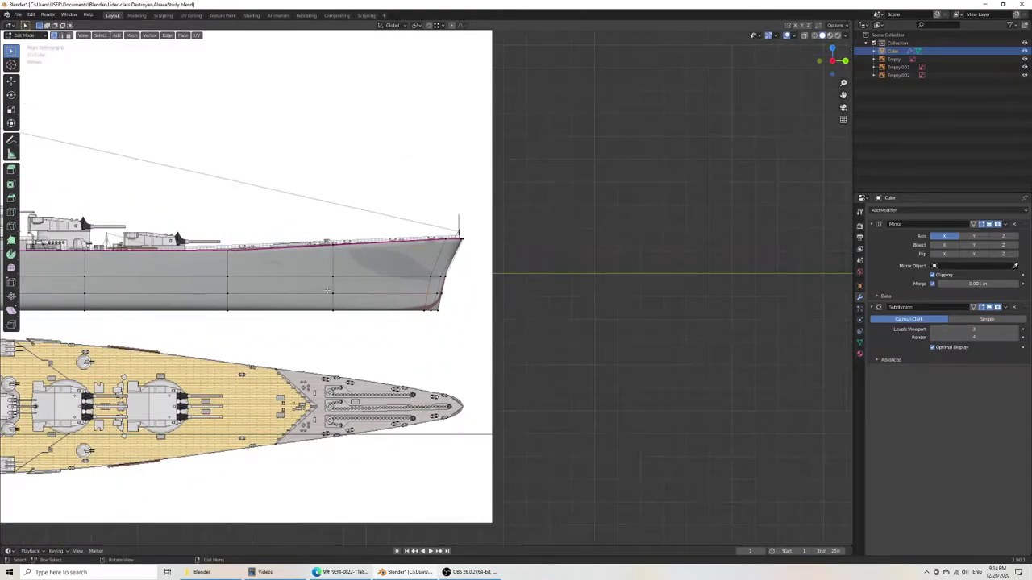
left_click_drag(457, 299, 457, 302)
scroll(458, 305, "up", 6)
key("g")
key("g")
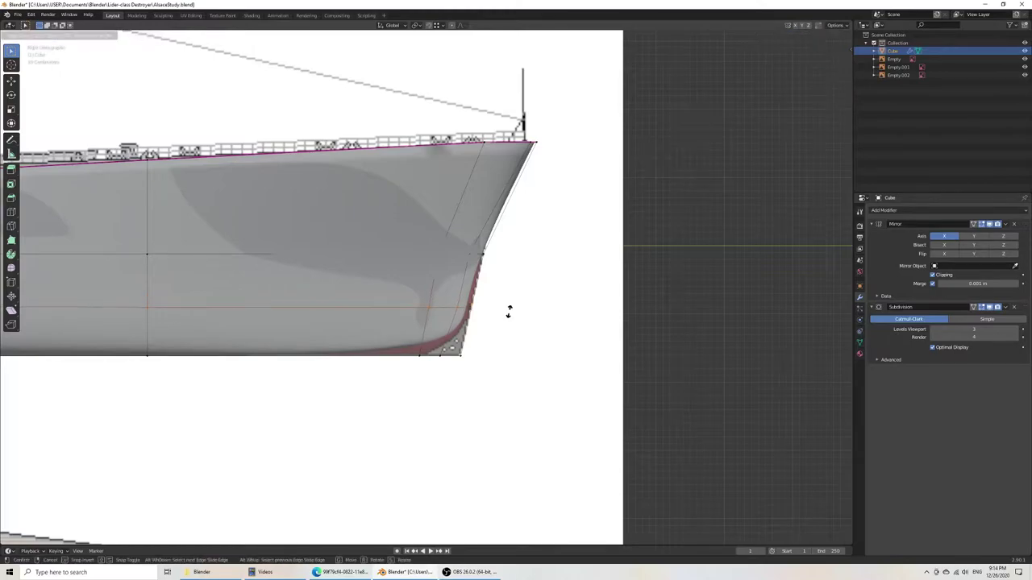
left_click(512, 306)
key("ctrl+s")
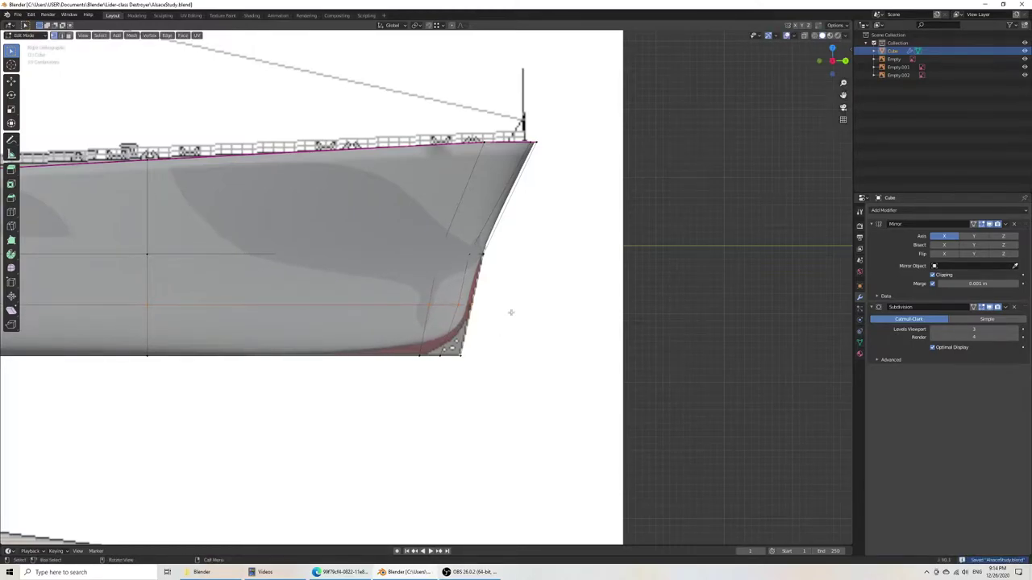
scroll(488, 338, "down", 4)
middle_click_drag(474, 336, 424, 324)
key("Tab")
key("ctrl+s")
key("Tab")
Step: Add a loop cut down the bow and slide it close beside the hull's centreline
scroll(452, 332, "up", 3)
middle_click_drag(426, 331, 430, 317)
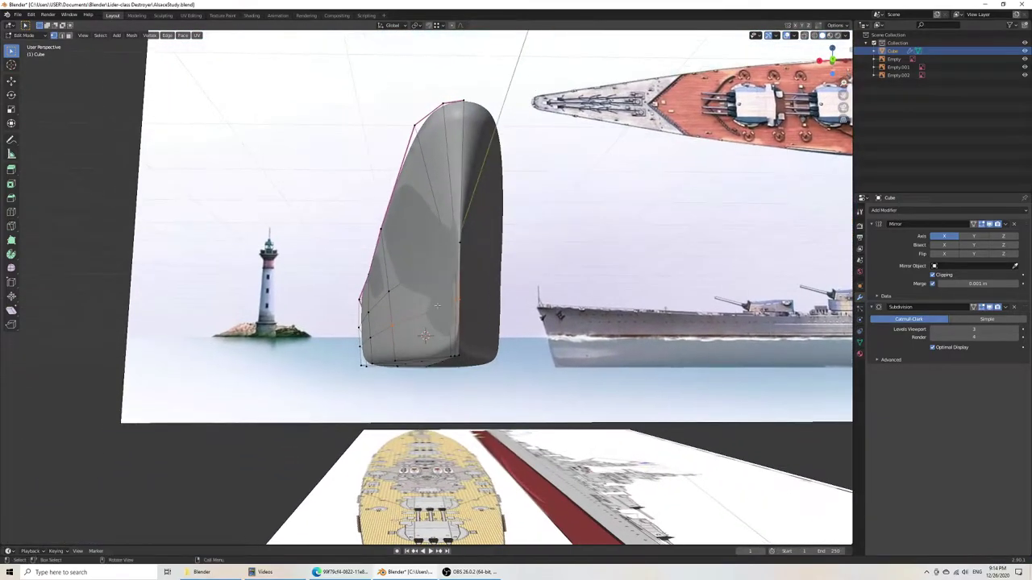
key("ctrl+r")
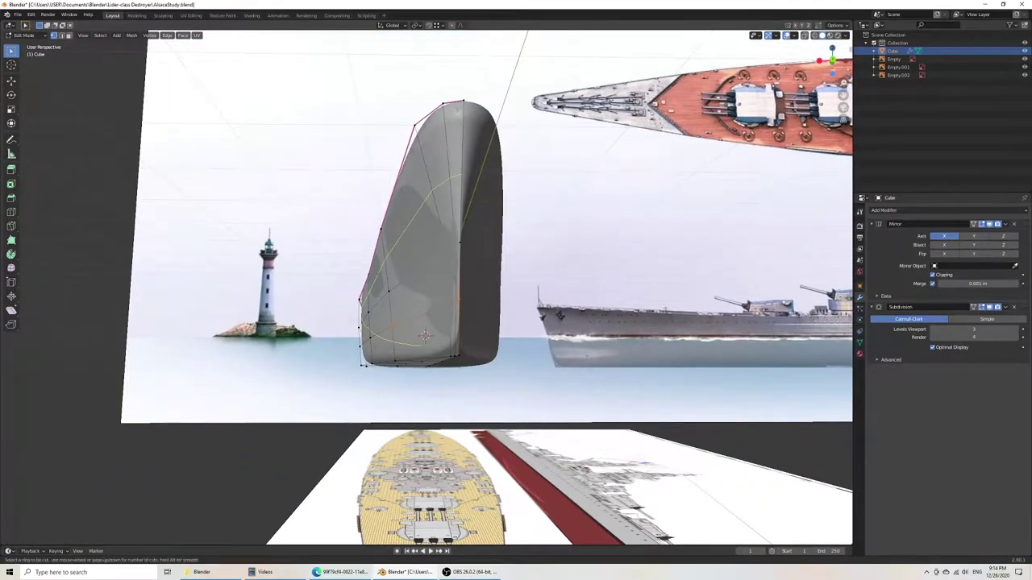
left_click(464, 96)
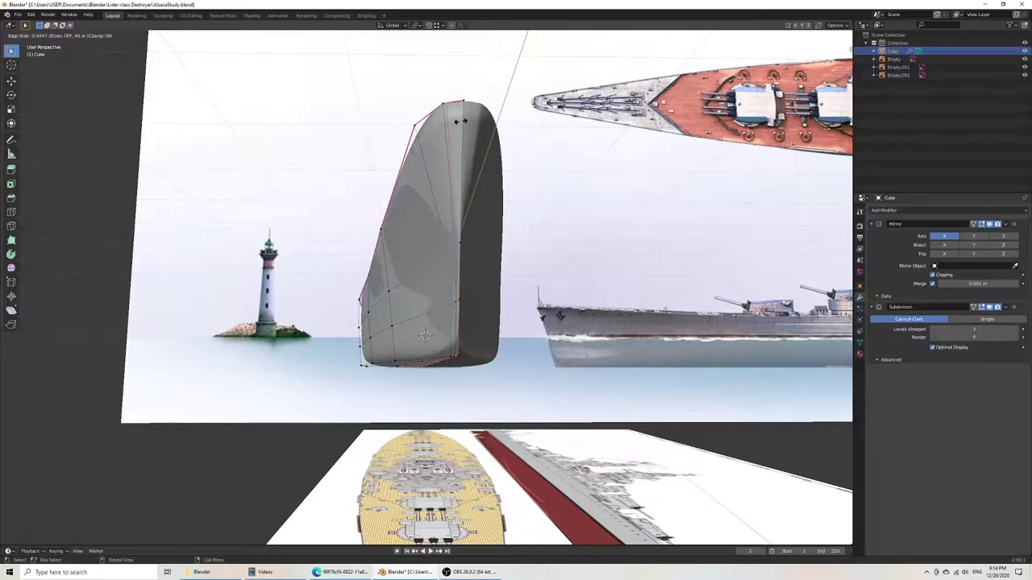
left_click(475, 105)
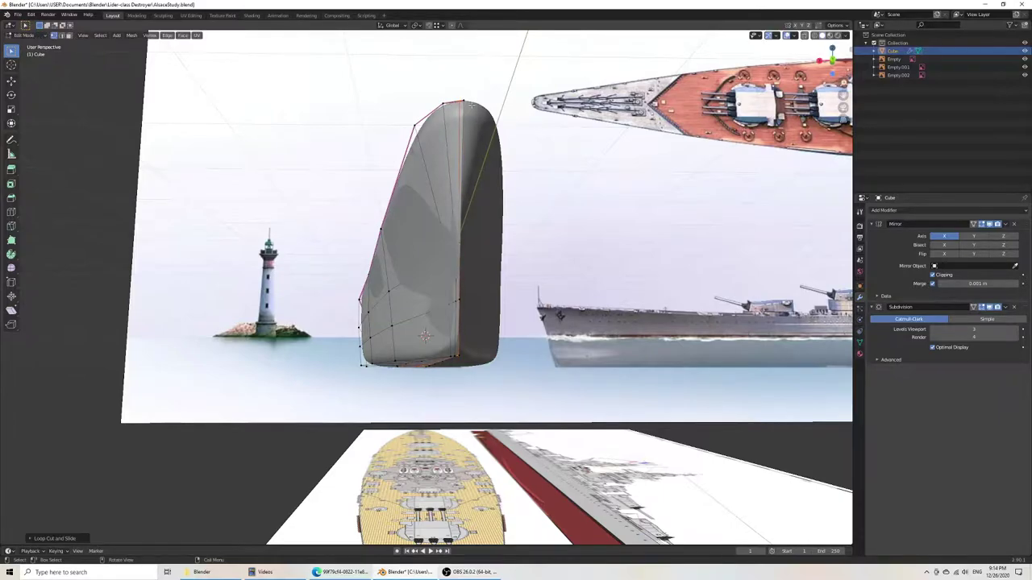
middle_click_drag(445, 247, 498, 257)
scroll(542, 332, "up", 4)
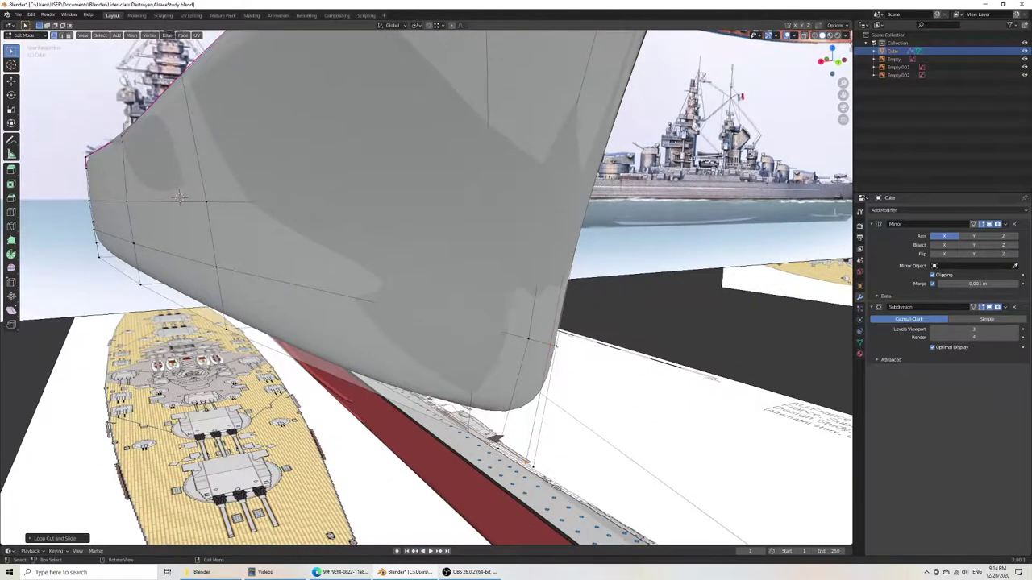
Step: Select the stem vertex on the lower horizontal loop and move it slightly along the Y axis
key("z")
left_click(528, 301)
middle_click_drag(513, 300, 552, 193)
left_click(541, 319)
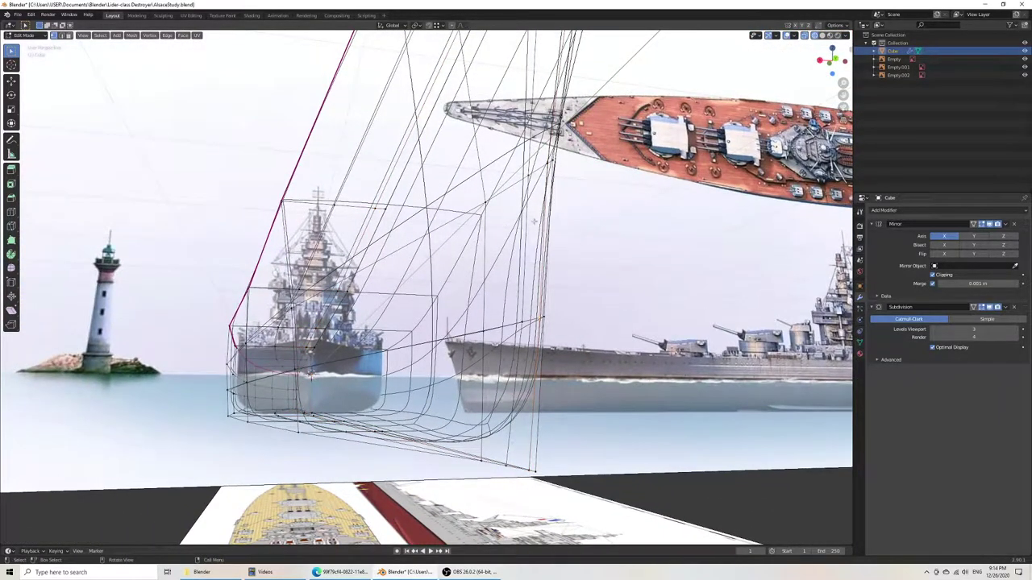
key("z")
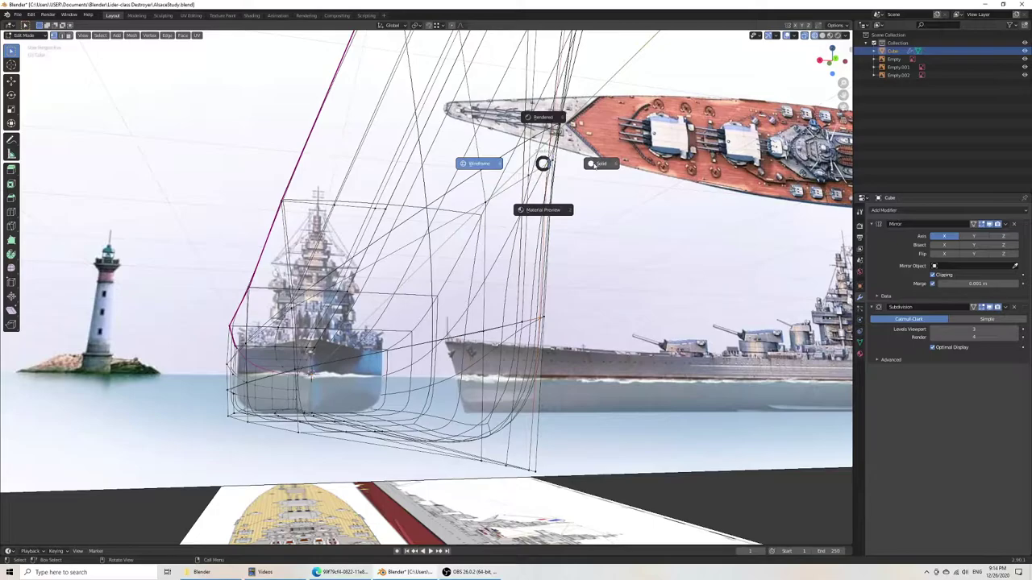
left_click(595, 164)
mouse_move(562, 193)
middle_mouse_down()
mouse_move(558, 204)
mouse_move(543, 201)
middle_mouse_up()
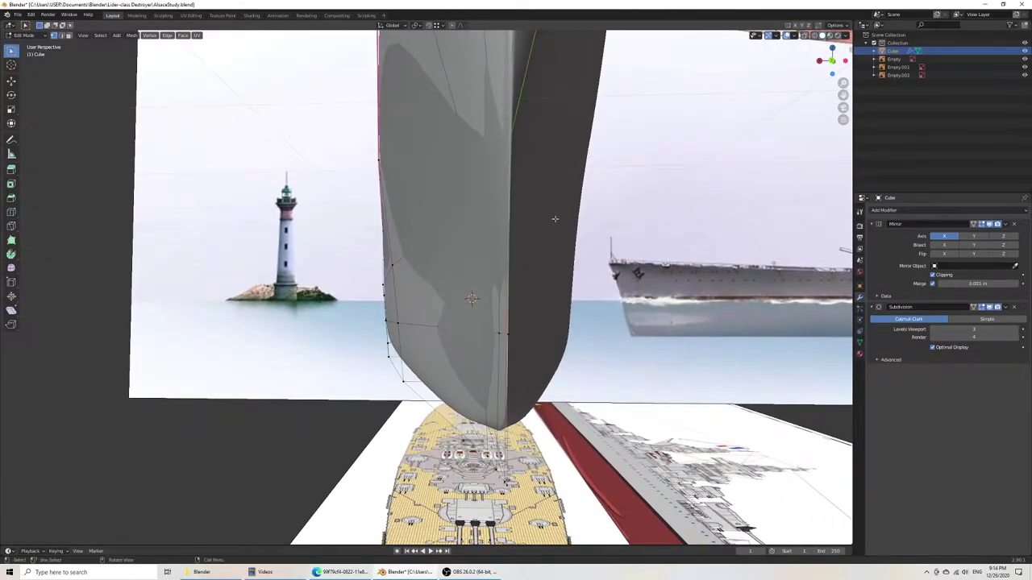
key("g")
key("y")
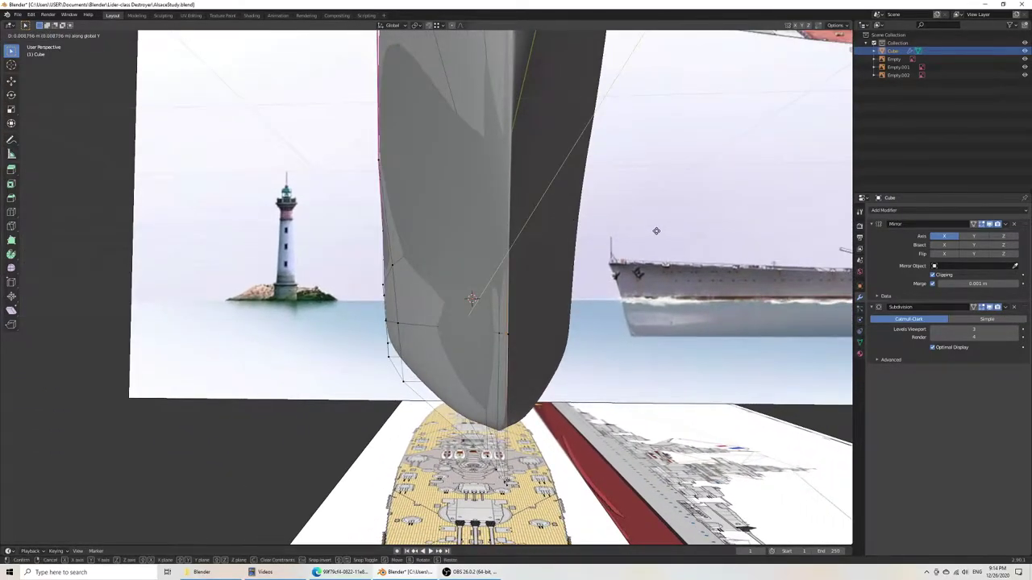
left_click(567, 246)
Step: Fine-tune the same stem vertex along the Y axis while viewing the bow from the side
middle_click_drag(565, 246, 475, 235)
scroll(508, 255, "up", 3)
key("g")
key("y")
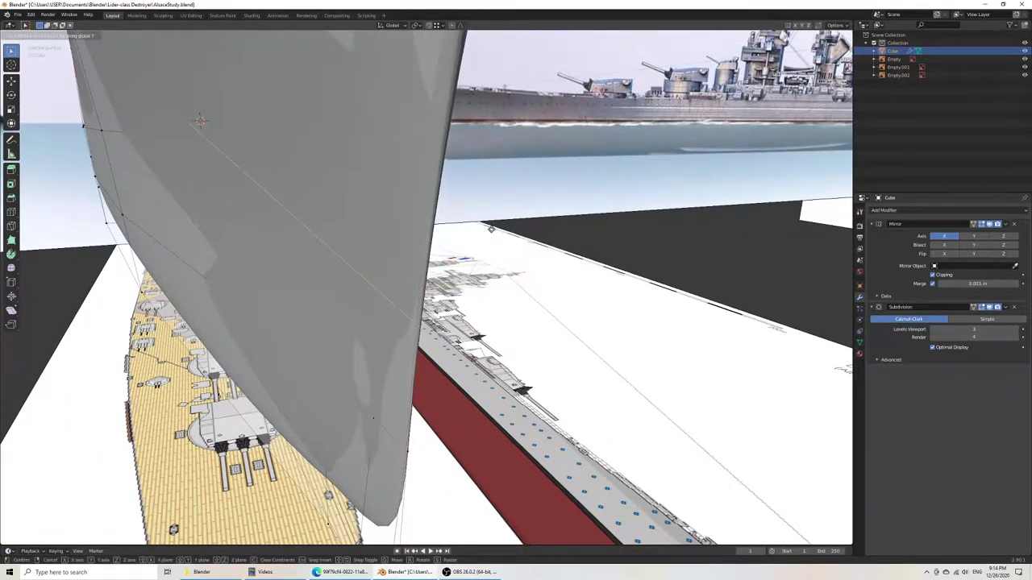
left_click(491, 233)
Step: Select the new loop's deck-edge vertex at the bow tip and slide it outward from the centreline
scroll(491, 237, "down", 3)
middle_click_drag(491, 237, 436, 177)
left_click(442, 216)
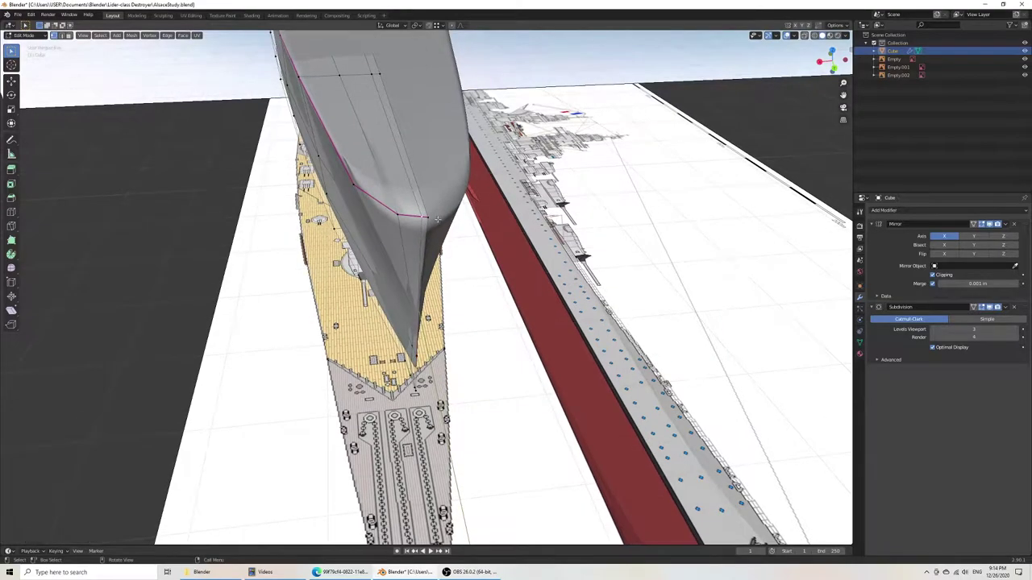
key("g")
key("g")
left_click(459, 225)
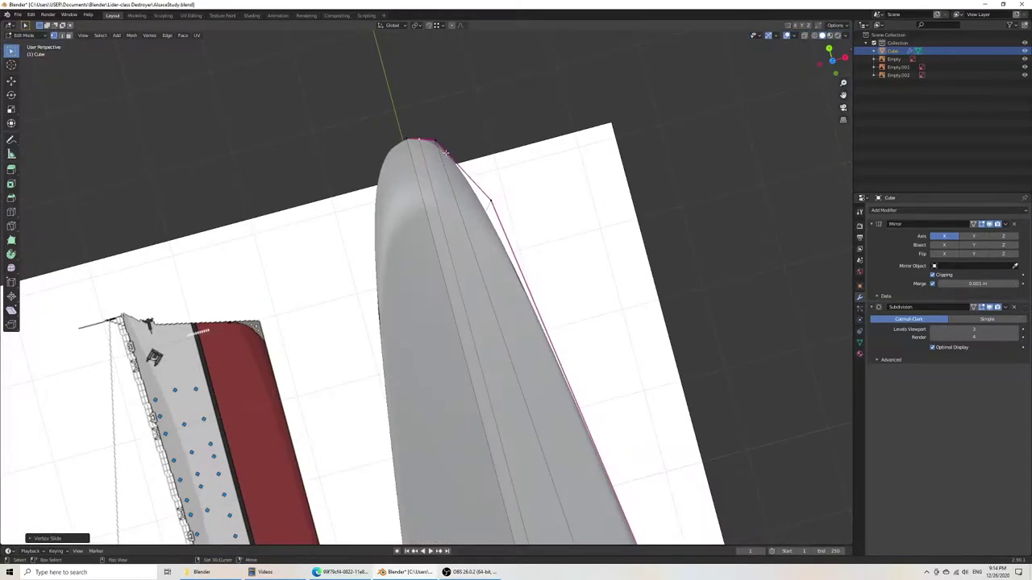
Step: Move the deck-edge vertex slightly in the top wireframe view to fit the reference's bow outline
middle_click_drag(446, 153, 429, 258, "shift")
key("KP_7")
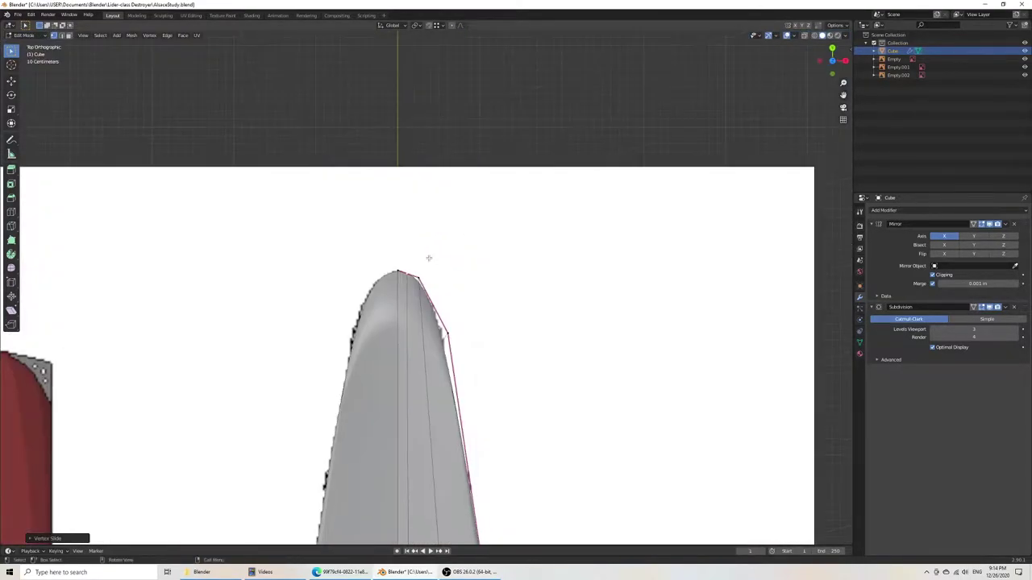
key("z")
left_click(358, 255)
scroll(357, 253, "up", 8)
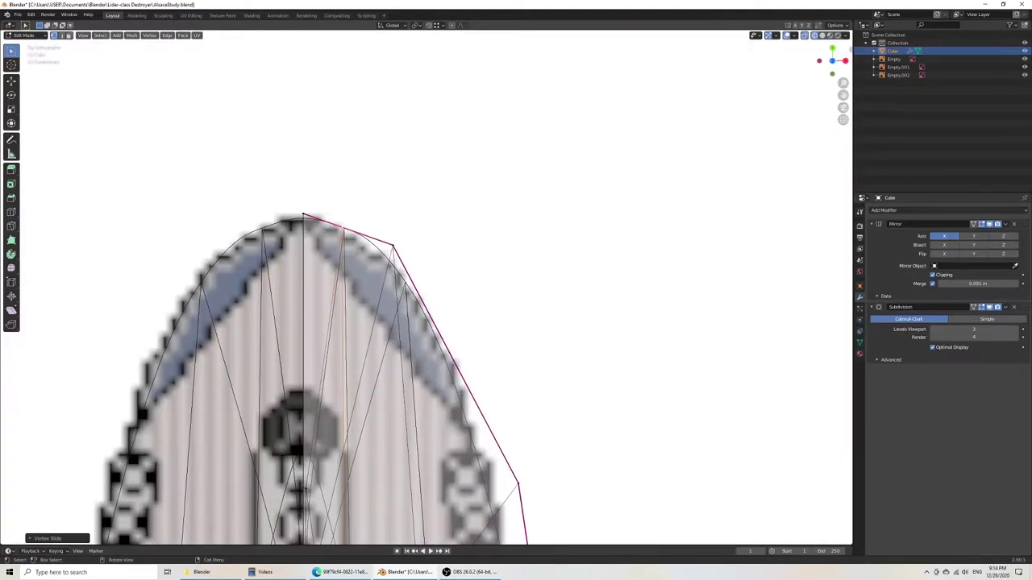
key("g")
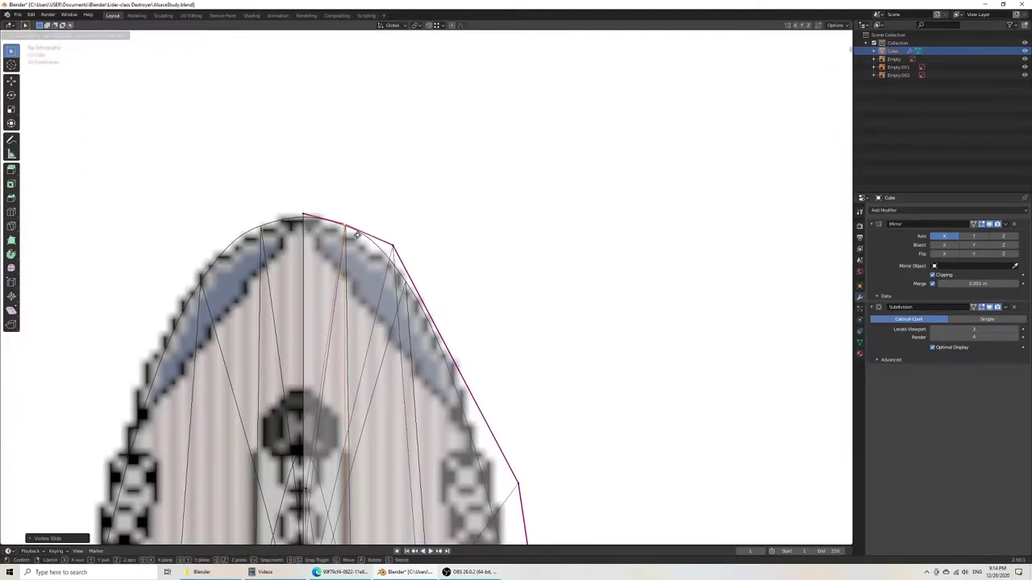
left_click(355, 236)
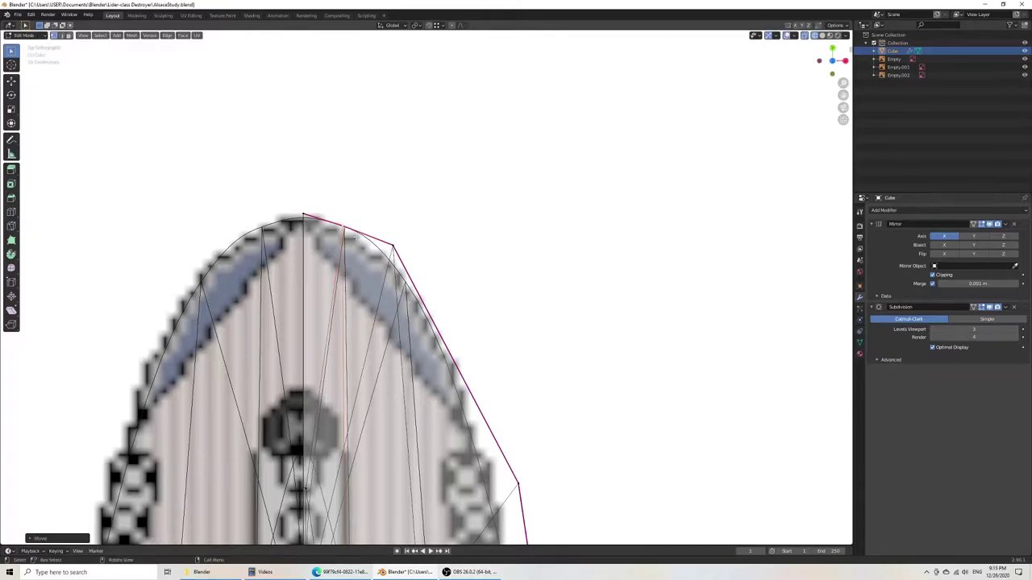
Step: Select the lowest vertex at the forward end of the keel and shift it slightly along the Y axis
key("KP_3")
scroll(354, 236, "down", 12)
middle_click_drag(445, 283, 299, 315)
scroll(300, 315, "up", 3)
middle_click_drag(332, 346, 370, 419)
scroll(370, 418, "up", 1)
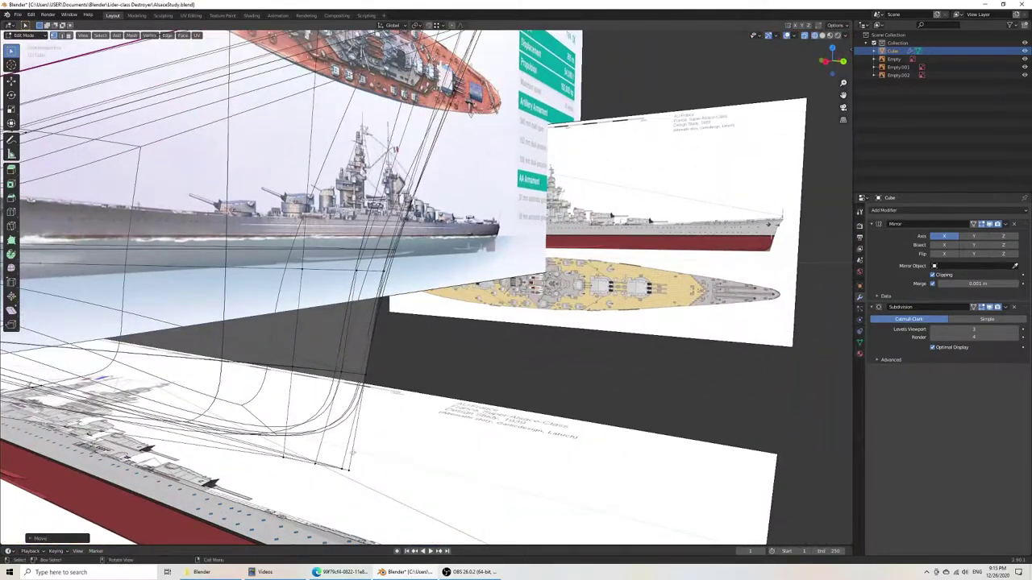
left_click(345, 471)
key("g")
key("y")
left_click(385, 469)
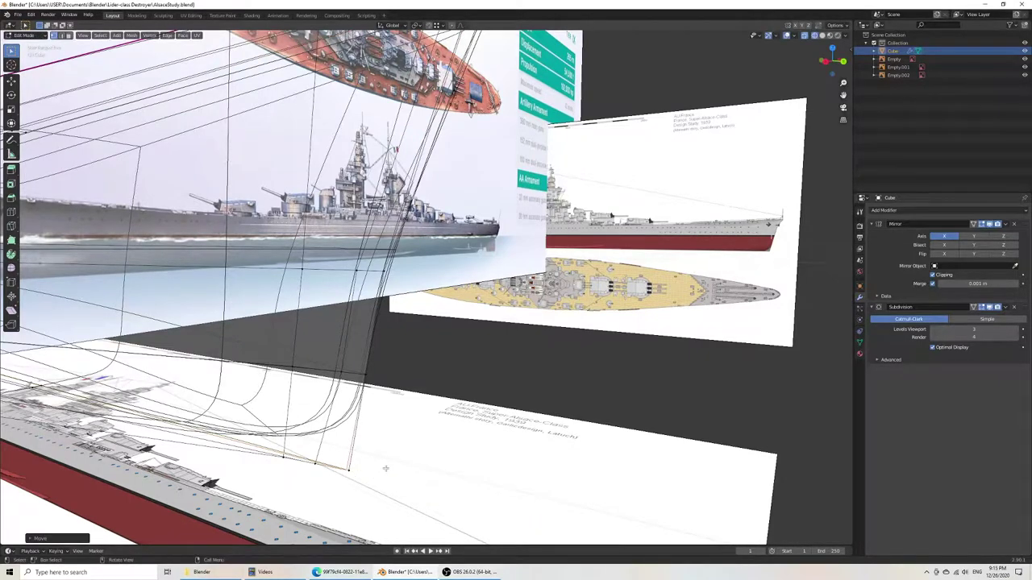
Step: Crease the lower stem edges down to the keel corner at the bow, and save the file from solid shading
key("KP_3")
scroll(330, 419, "down", 4)
middle_click_drag(392, 370, 537, 271, "shift")
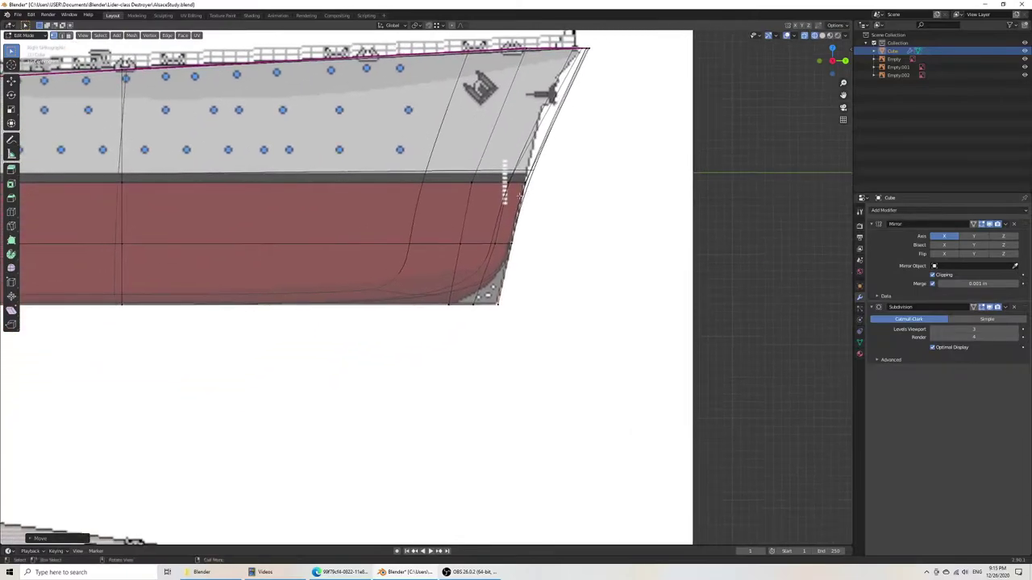
left_click_drag(503, 222, 560, 341)
left_click_drag(517, 269, 540, 330)
left_click_drag(488, 294, 544, 347, "shift")
scroll(545, 308, "up", 4)
key("shift+e")
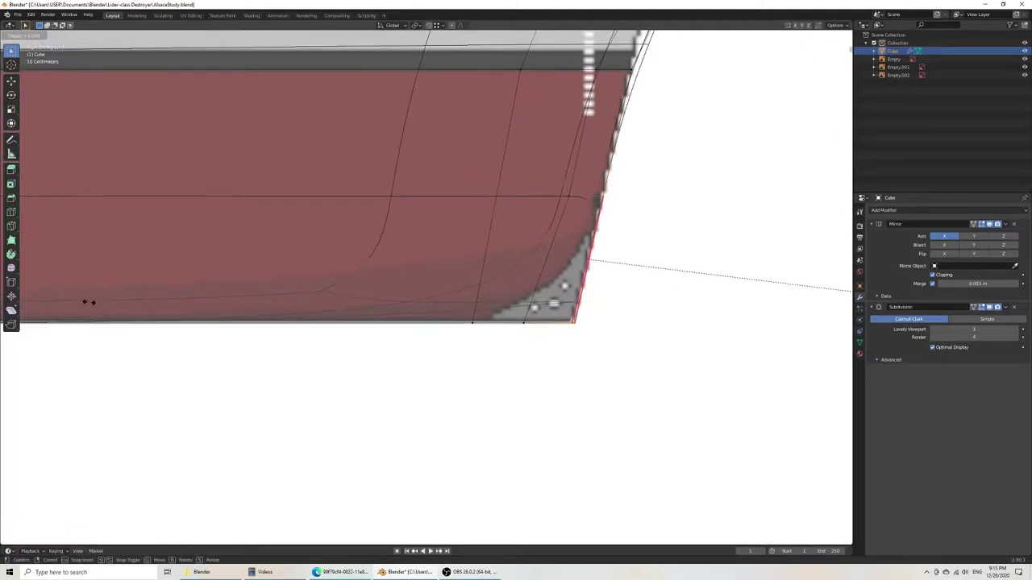
left_click(114, 302)
key("z")
left_click(176, 297)
scroll(491, 285, "down", 4)
middle_click_drag(549, 289, 491, 317)
key("ctrl+s")
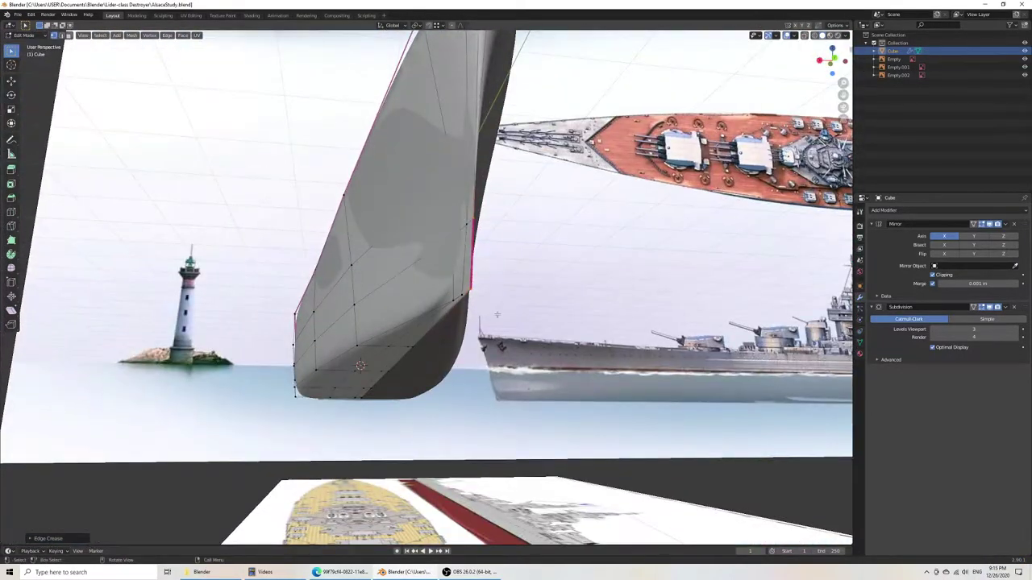
Step: Examine the overall hull shape from bow to stern against the reference drawings
scroll(492, 317, "up", 1)
middle_click_drag(545, 271, 467, 302, "shift")
scroll(467, 301, "down", 8)
middle_click_drag(371, 302, 478, 325)
middle_click_drag(234, 278, 302, 282)
key("Tab")
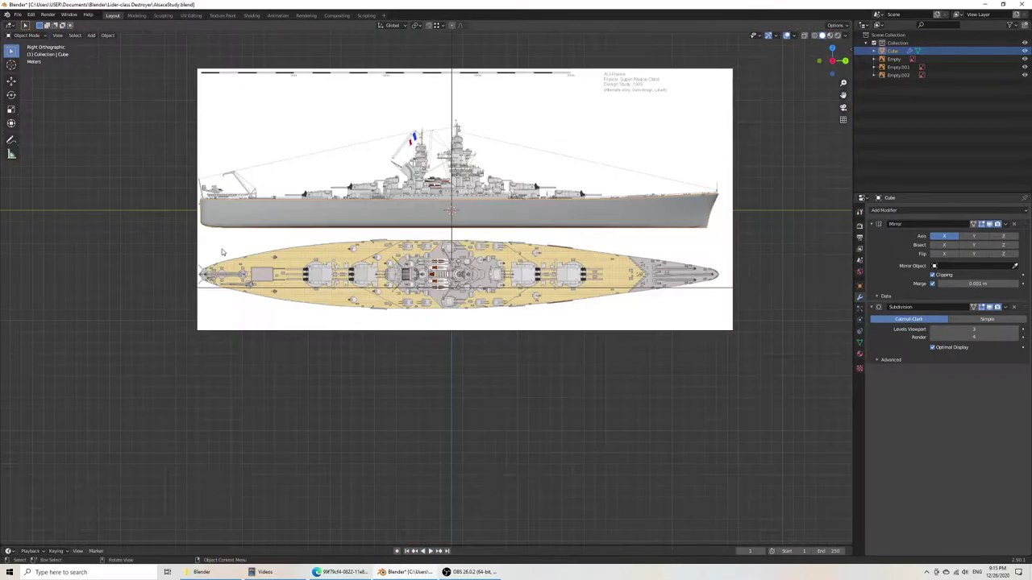
key("Tab")
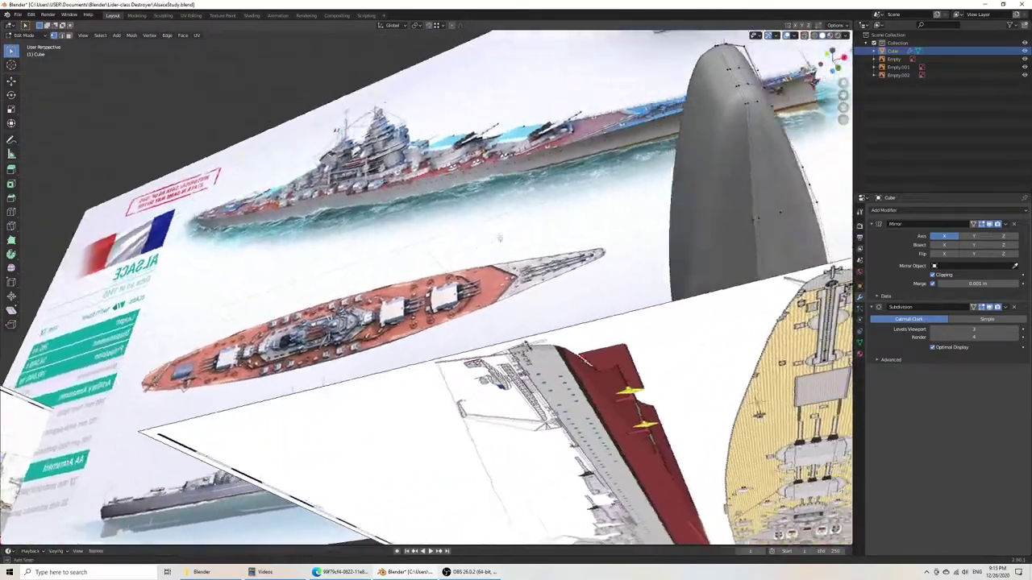
middle_click_drag(500, 238, 370, 387)
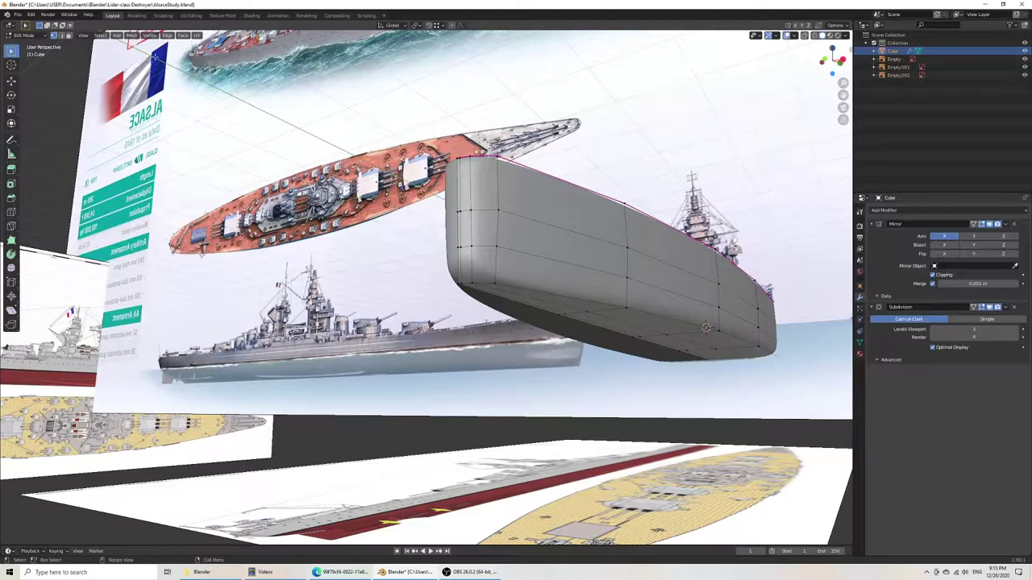
left_click(60, 37)
middle_click_drag(545, 310, 562, 328)
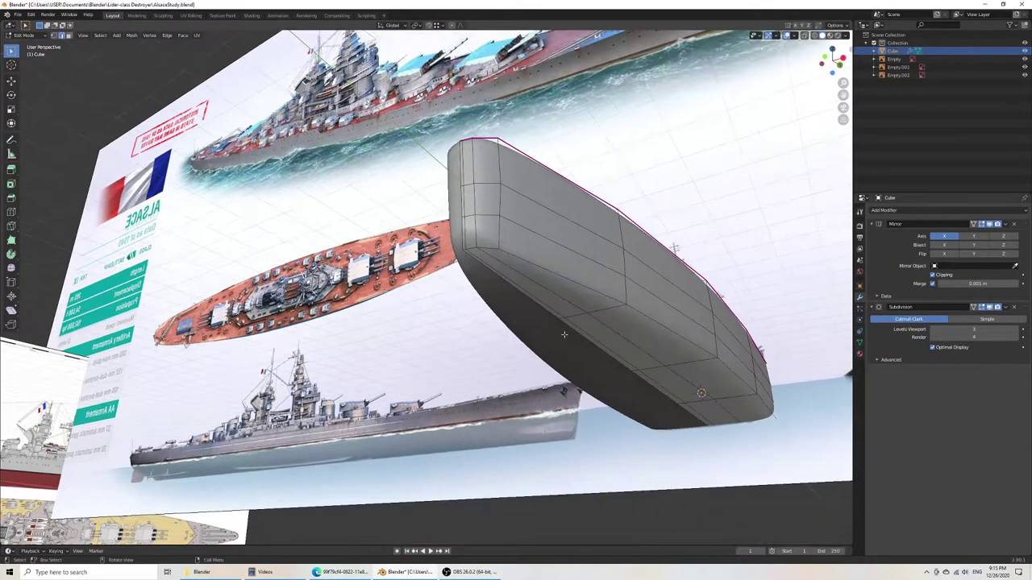
key("KP_3")
key("z")
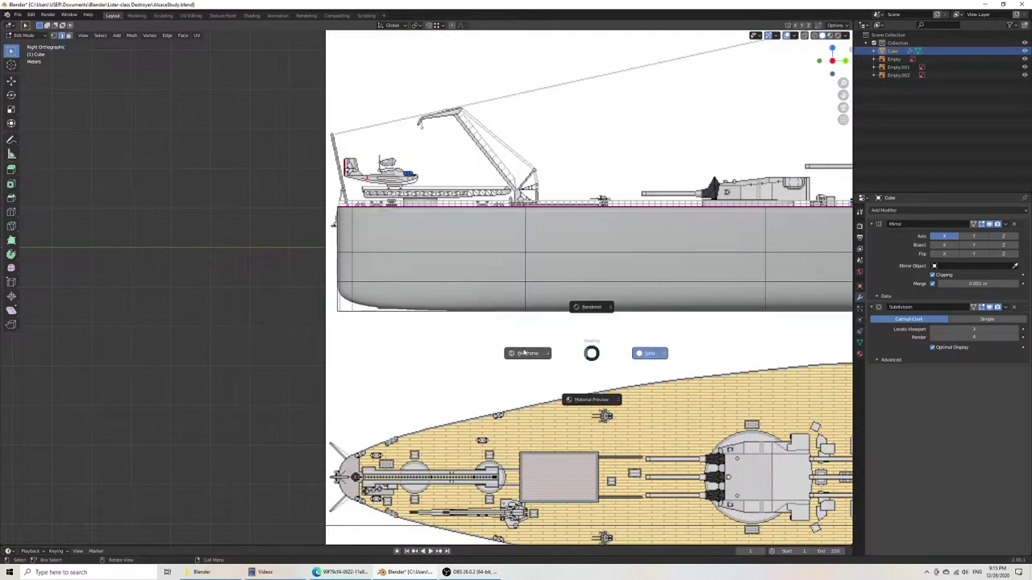
left_click(524, 352)
scroll(427, 337, "up", 4)
key("g")
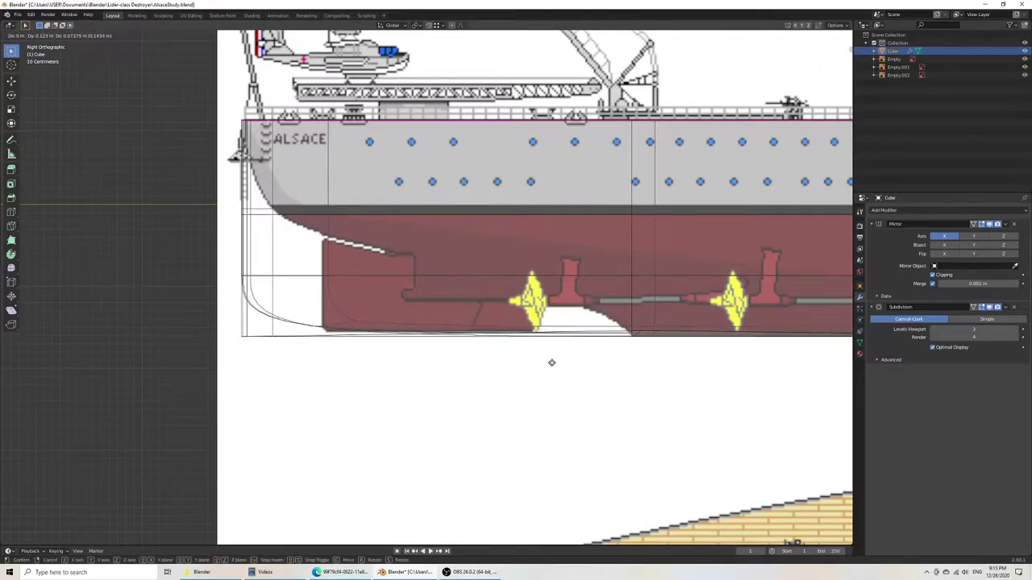
right_click(593, 365)
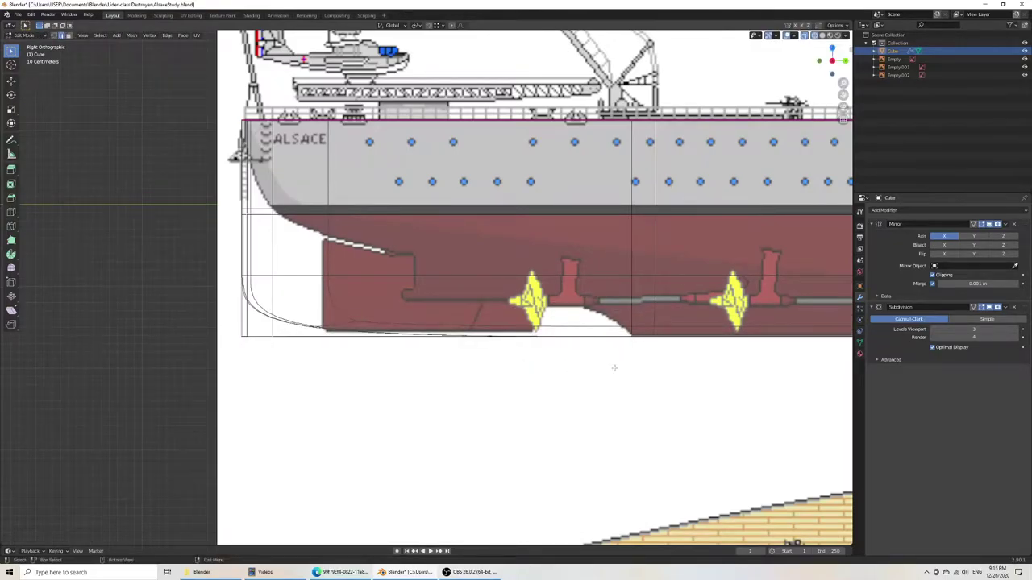
scroll(310, 284, "down", 4)
Step: Raise the hull-bottom vertex above the keel's aft end along the Z axis in the wireframe side view
middle_click_drag(310, 284, 341, 259)
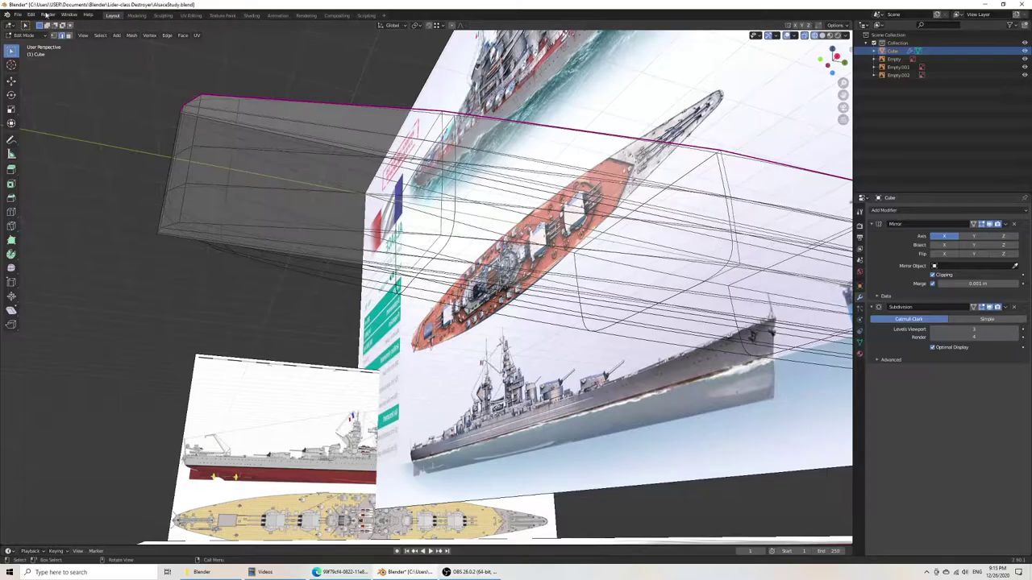
key("z")
left_click(240, 152)
middle_click_drag(432, 264, 462, 254)
key("z")
left_click(57, 37)
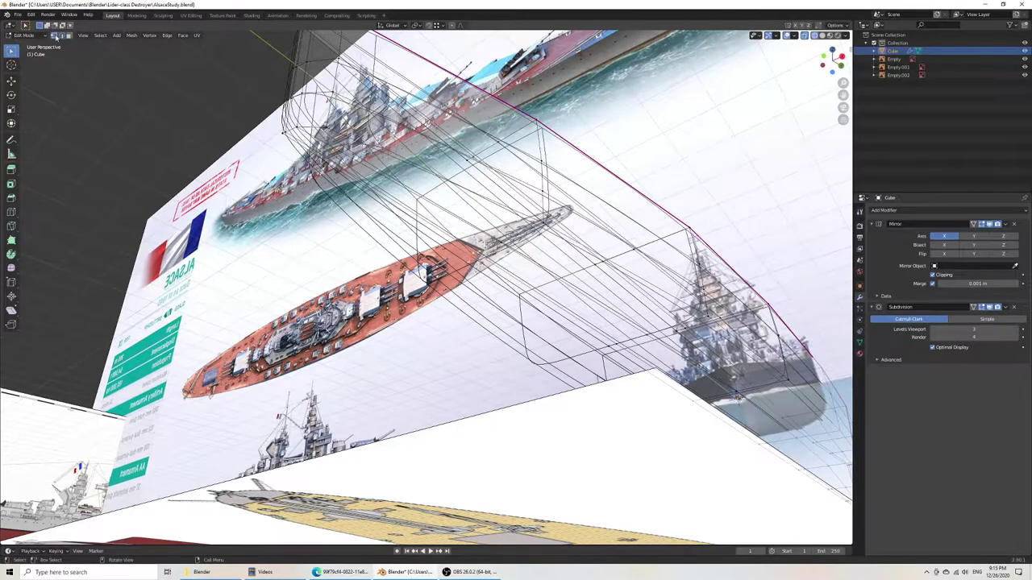
middle_click_drag(455, 276, 437, 242)
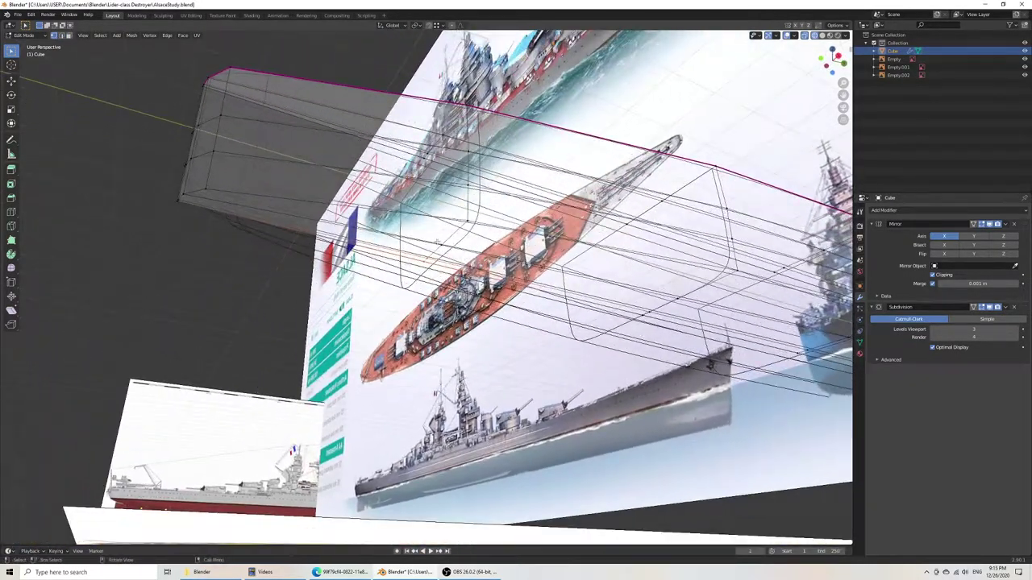
key("KP_3")
middle_click_drag(392, 334, 457, 312, "shift")
key("g")
key("z")
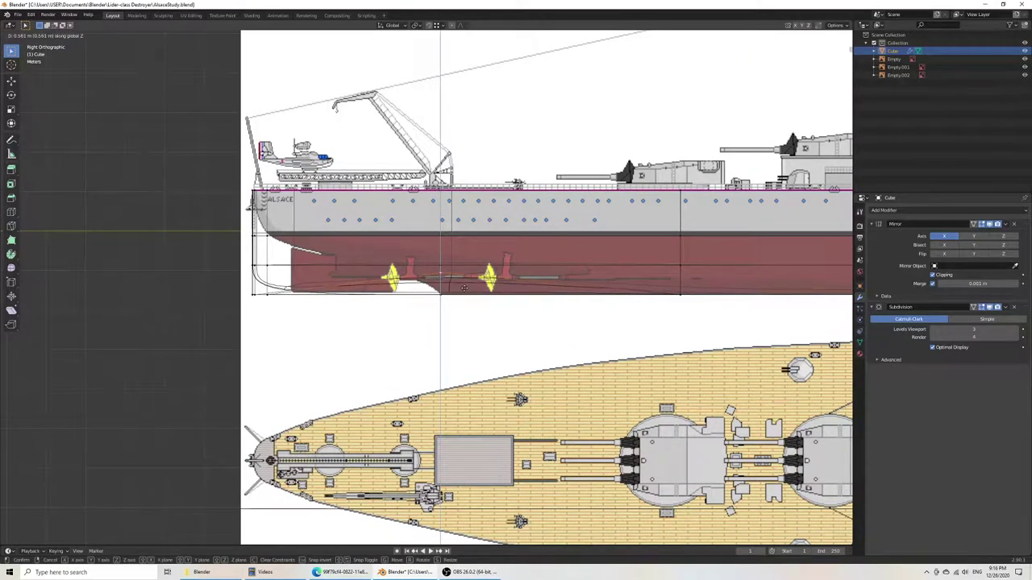
left_click(468, 274)
Step: Raise the next hull-bottom vertex forward along the Z axis and fine-tune its height in the side view
middle_click_drag(468, 274, 162, 294, "shift")
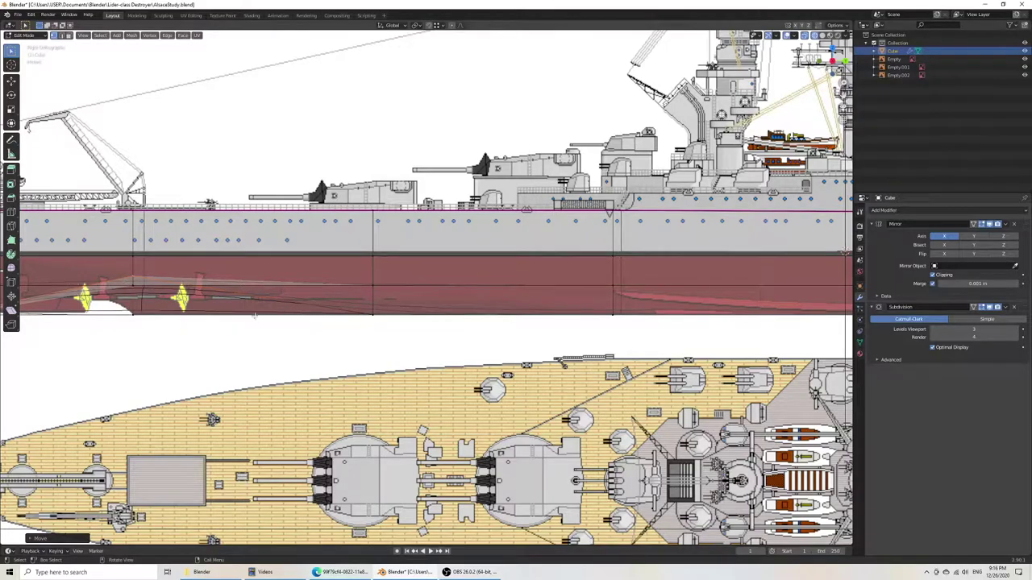
middle_click_drag(363, 330, 407, 282)
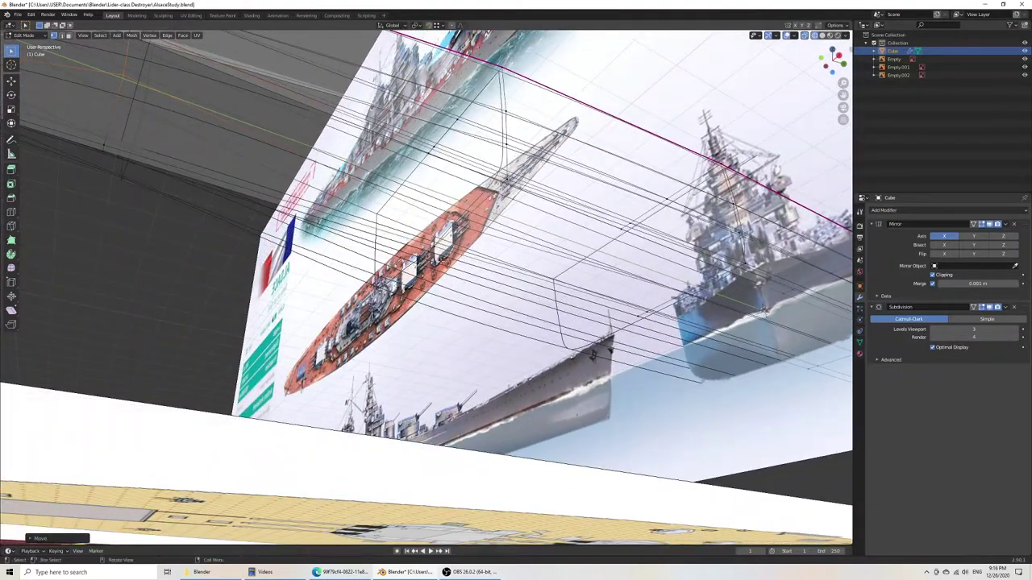
middle_click_drag(504, 187, 517, 207)
left_click(463, 254)
key("g")
key("z")
left_click(465, 228)
key("KP_3")
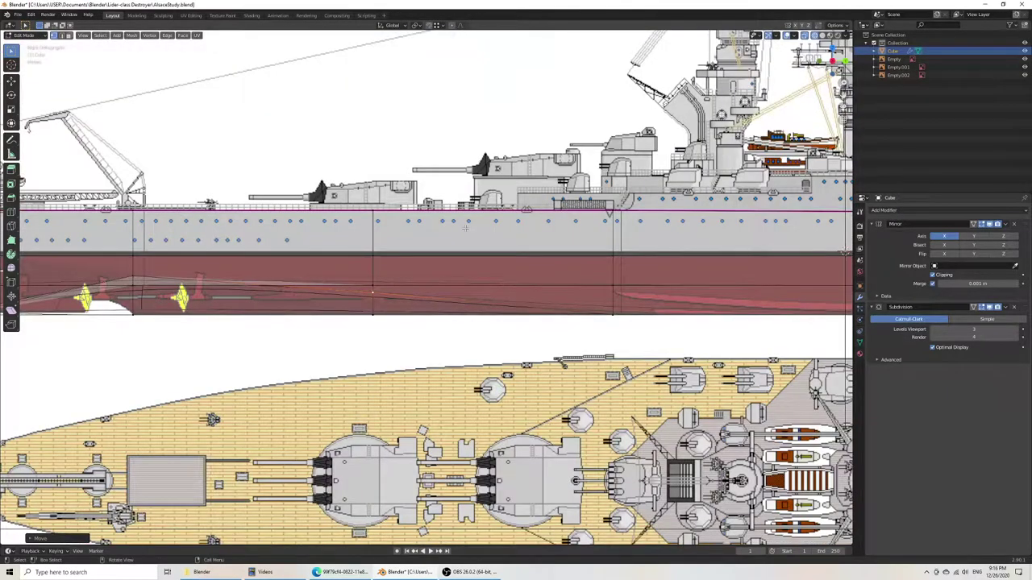
key("g")
key("z")
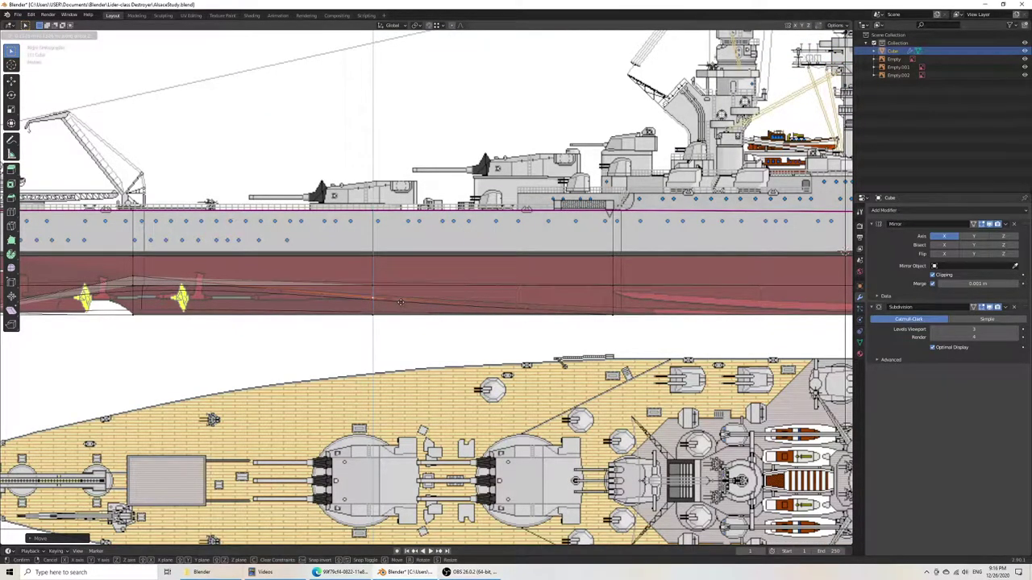
left_click(399, 302)
Step: Raise the waterline vertices at the stern end along the Z axis, up towards the ship's name on the reference
scroll(432, 312, "down", 3)
middle_click_drag(359, 310, 502, 308, "shift")
scroll(375, 312, "up", 3)
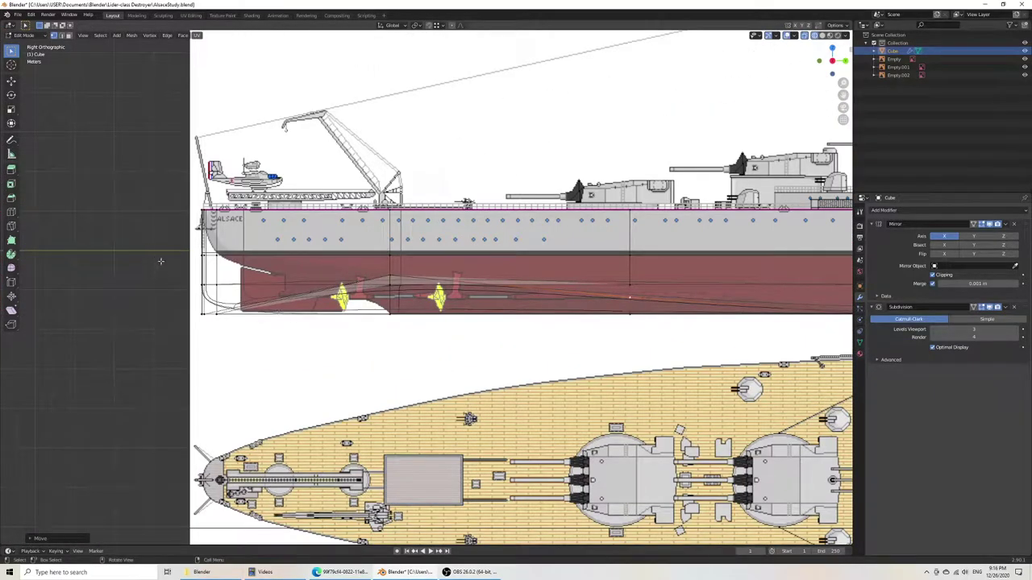
key("g")
key("z")
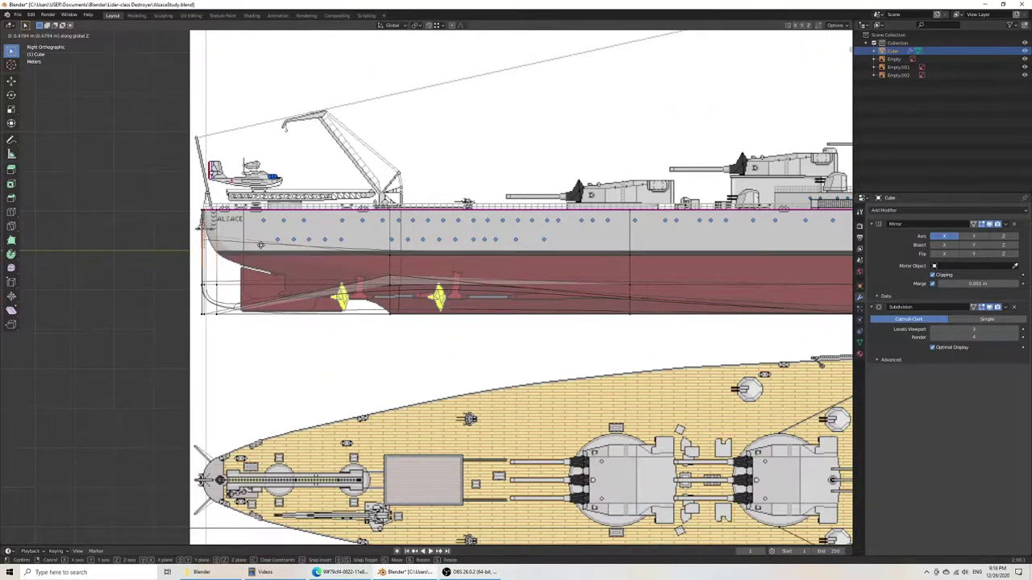
left_click(261, 237)
middle_click_drag(183, 239, 324, 244, "shift")
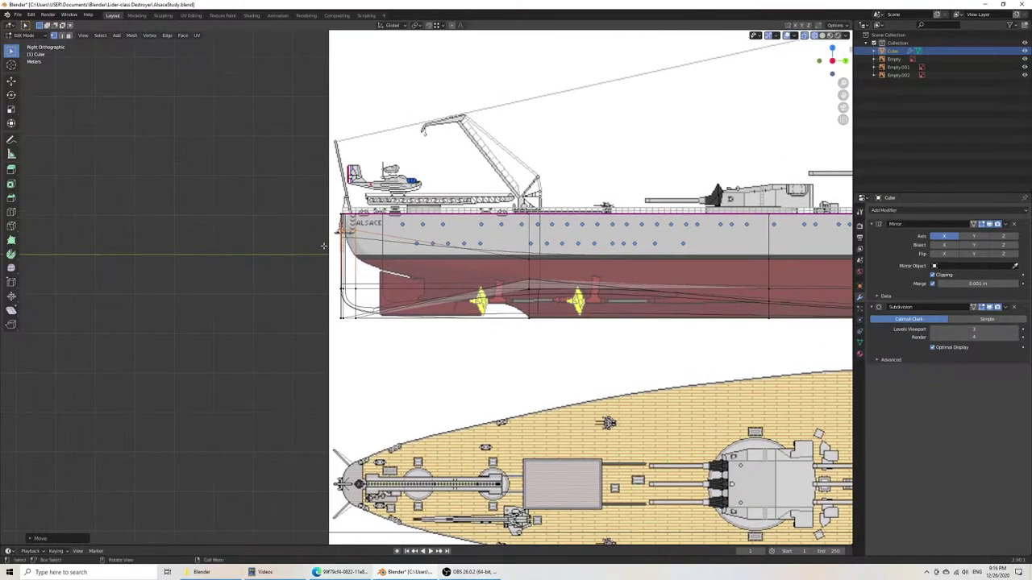
Step: Move the selected hull-bottom vertex about 0.09 m towards the centreline along the X axis
scroll(332, 242, "up", 6)
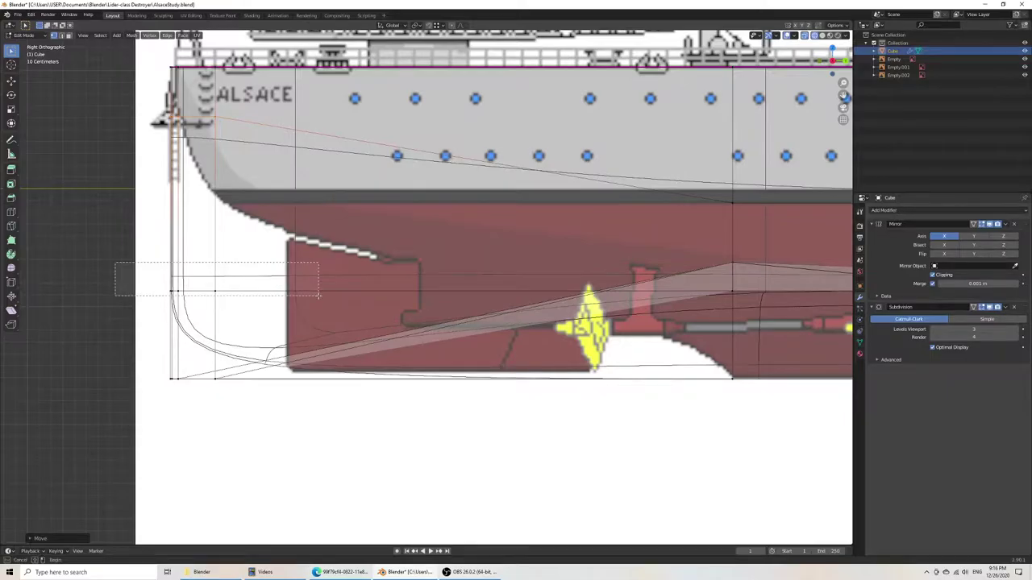
scroll(392, 306, "down", 3)
scroll(392, 306, "down", 3)
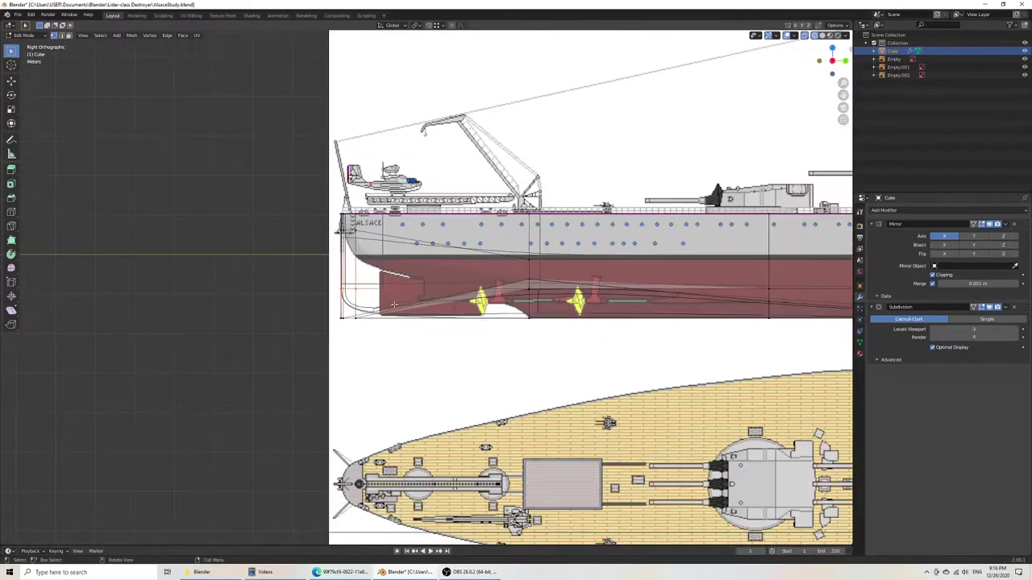
mouse_move(357, 317)
middle_mouse_down()
mouse_move(394, 317)
mouse_move(379, 311)
mouse_move(386, 287)
mouse_move(354, 293)
mouse_move(371, 306)
mouse_move(369, 321)
middle_mouse_up()
middle_click_drag(427, 334, 493, 319)
scroll(493, 320, "up", 3)
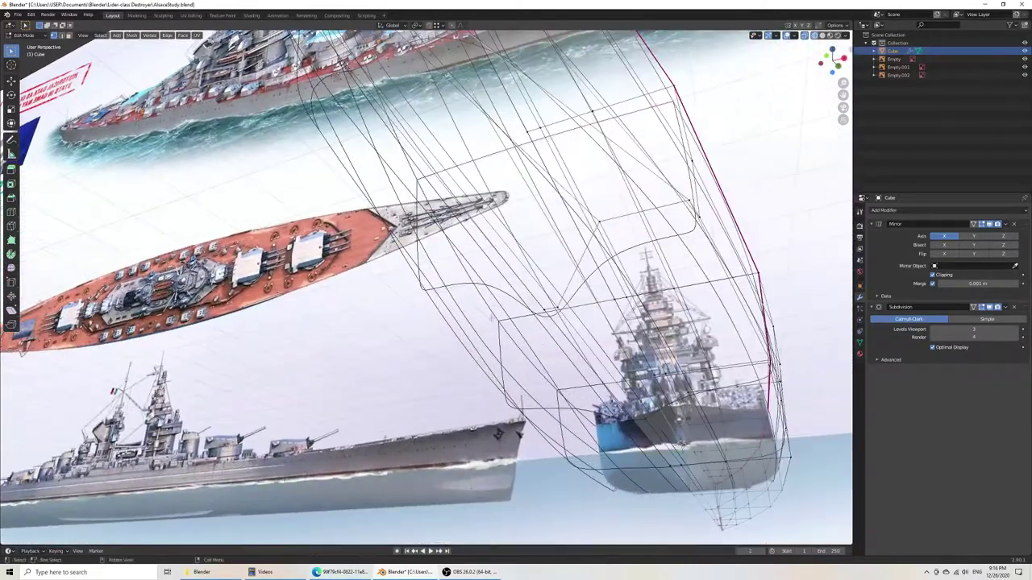
scroll(492, 319, "down", 2)
key("g")
key("x")
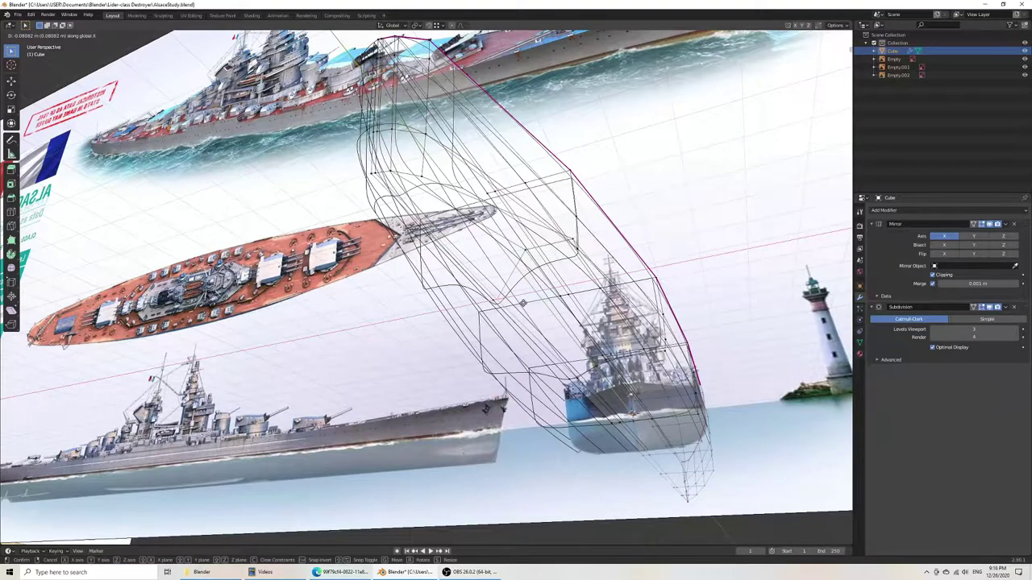
left_click(521, 303)
Step: Select the lowest row of vertices at the stern and move it forward and up to the keel's aft end near the propellers
middle_click_drag(522, 303, 348, 276)
scroll(347, 276, "up", 2)
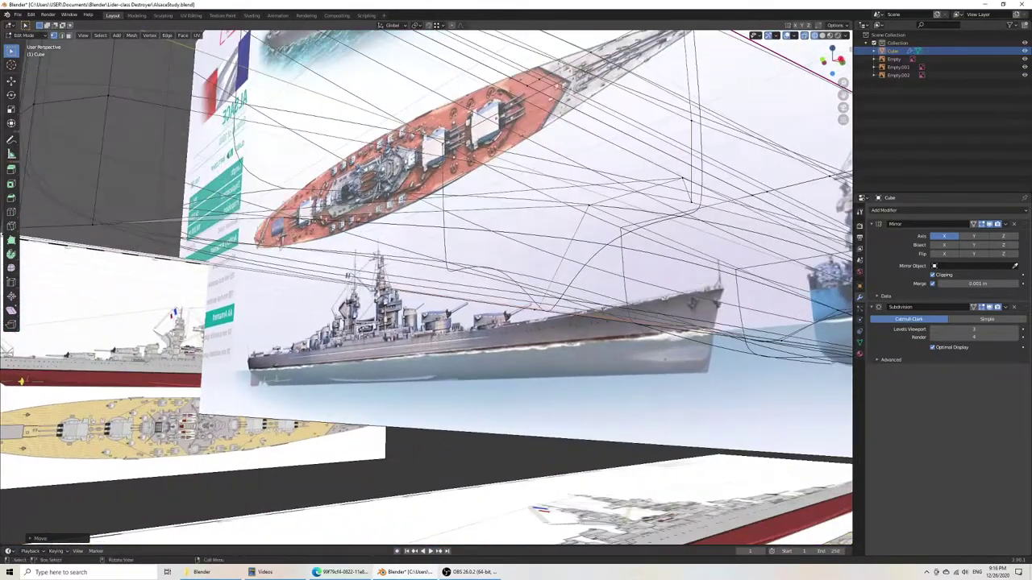
middle_click_drag(550, 346, 505, 355)
scroll(498, 352, "down", 3)
middle_click_drag(365, 345, 184, 256)
scroll(288, 333, "up", 2)
left_click(254, 282)
middle_click_drag(255, 284, 335, 326)
key("KP_3")
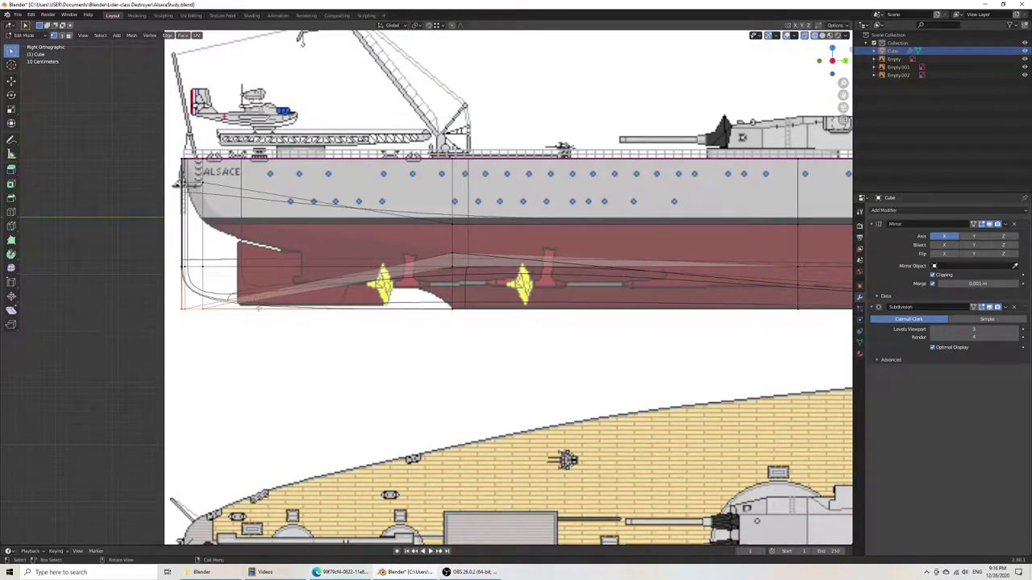
key("g")
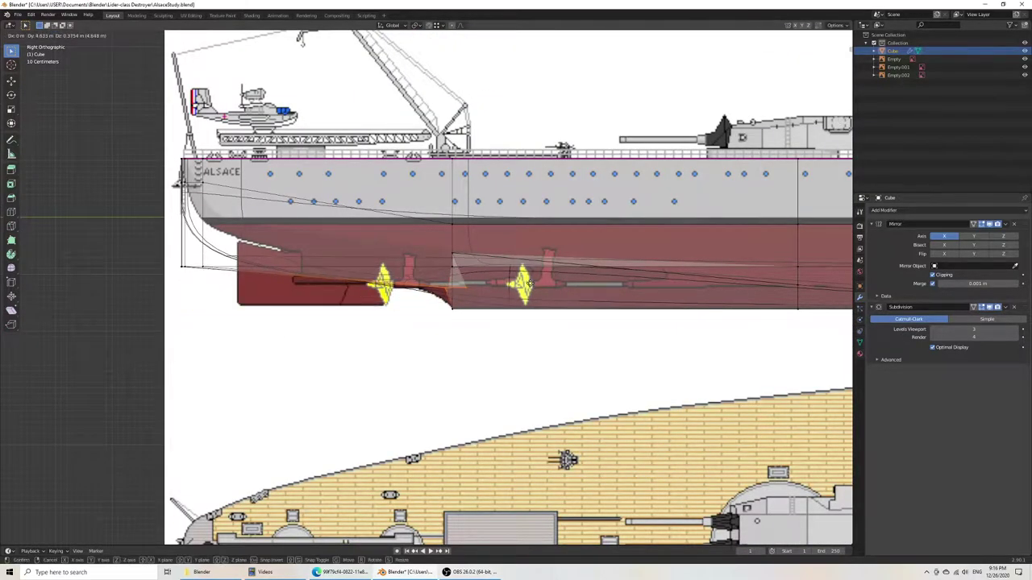
left_click(538, 287)
Step: Scale the relocated row of vertices along the Y axis to flatten it into a vertical line
key("s")
key("y")
left_click(591, 299)
key("s")
key("y")
left_click(578, 302)
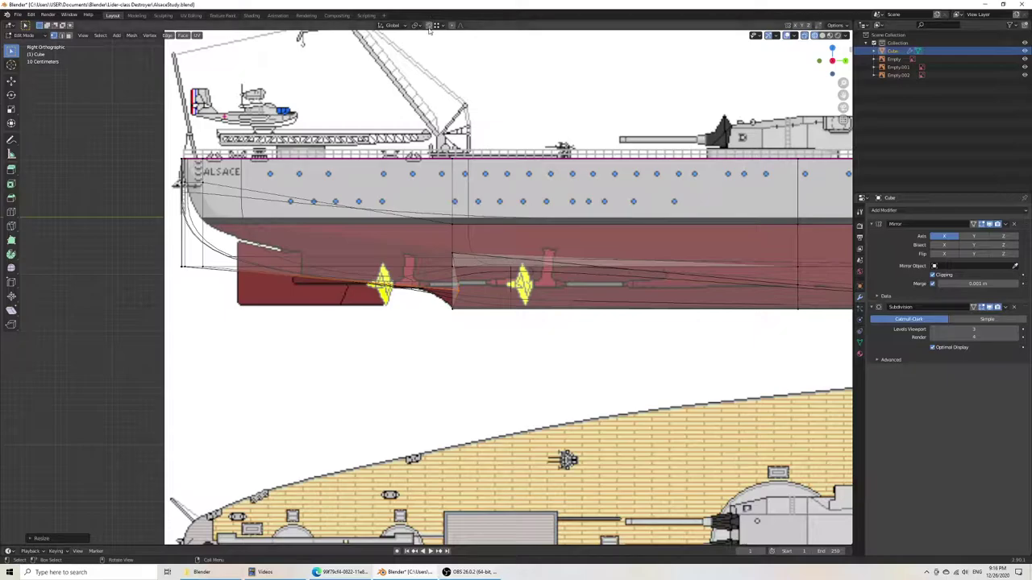
Step: Snap the flattened row along the Y axis into line with the keel's aft corner, and save the file
scroll(465, 265, "up", 5)
key("g")
key("y")
left_click(491, 340)
scroll(458, 347, "down", 10)
mouse_move(448, 355)
middle_mouse_down()
mouse_move(478, 336)
mouse_move(448, 336)
middle_mouse_up()
key("ctrl+s")
Step: Crease the keel's bottom edge at its aft corner in solid shading and save the file
key("z")
left_click(524, 348)
scroll(448, 335, "up", 5)
middle_click_drag(487, 297, 533, 320)
left_click_drag(570, 336, 577, 349)
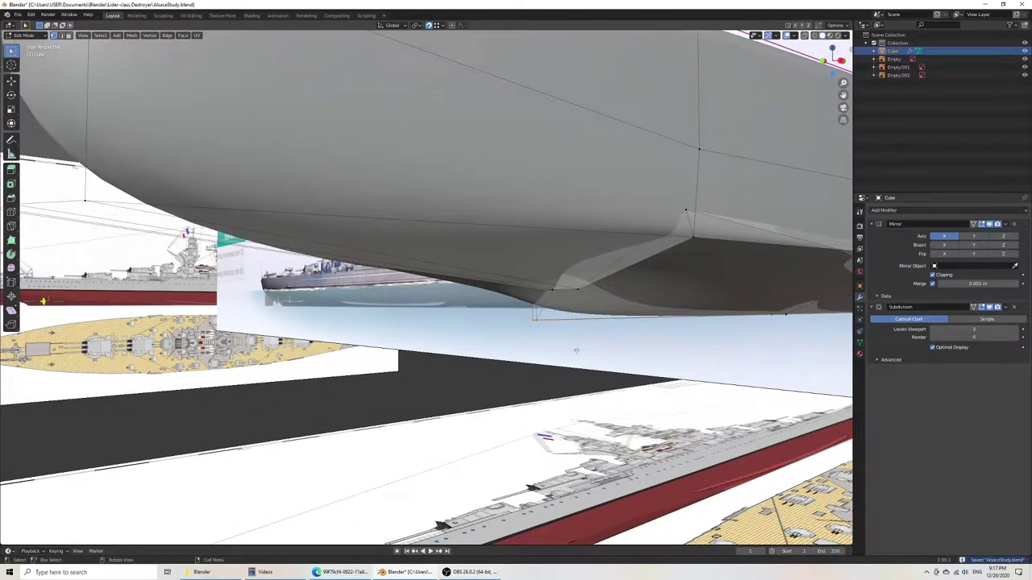
key("shift+e")
left_click(172, 372)
key("ctrl+s")
scroll(492, 403, "down", 6)
middle_click_drag(493, 403, 439, 355)
scroll(440, 355, "up", 2)
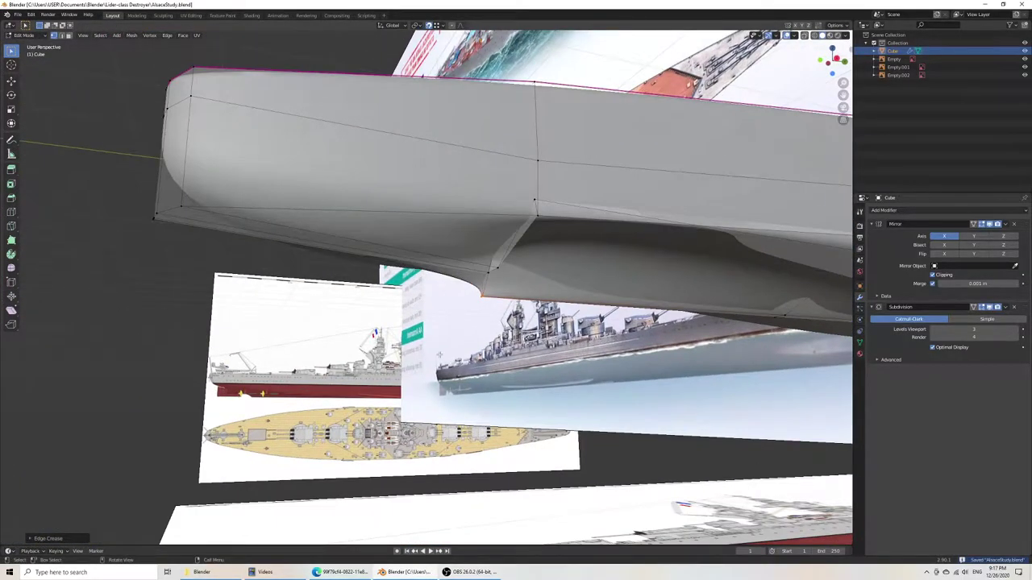
Step: Box-select the lower stern vertices in wireframe side view and move them to follow the reference's curved stern outline
key("KP_3")
middle_click_drag(200, 279, 336, 295, "shift")
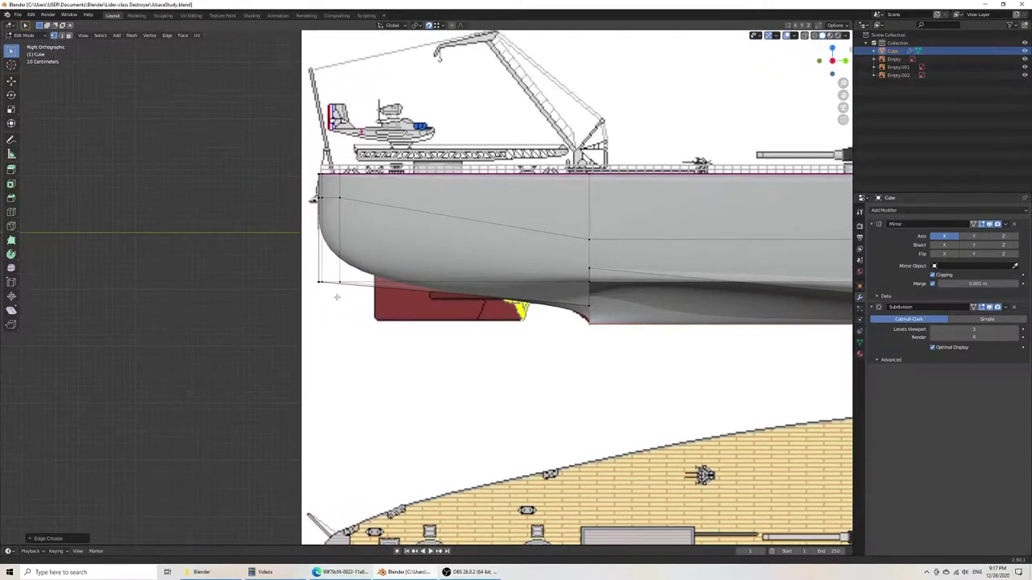
scroll(338, 298, "up", 2)
key("z")
left_click(266, 296)
left_click_drag(233, 254, 353, 314)
key("g")
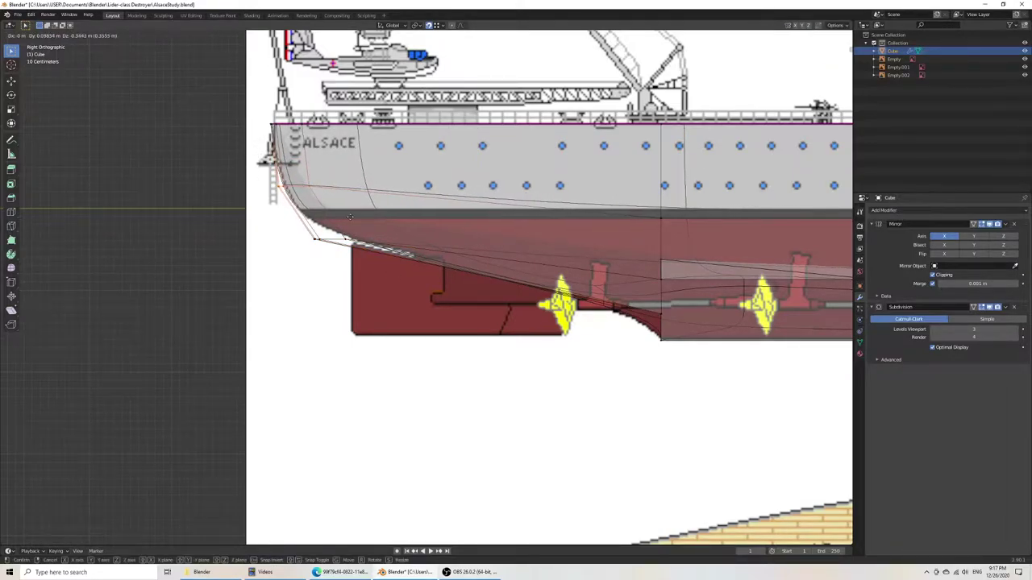
Step: Turn off snapping and move the selected rear stern vertices down and inward along the side-view profile
right_click(335, 224)
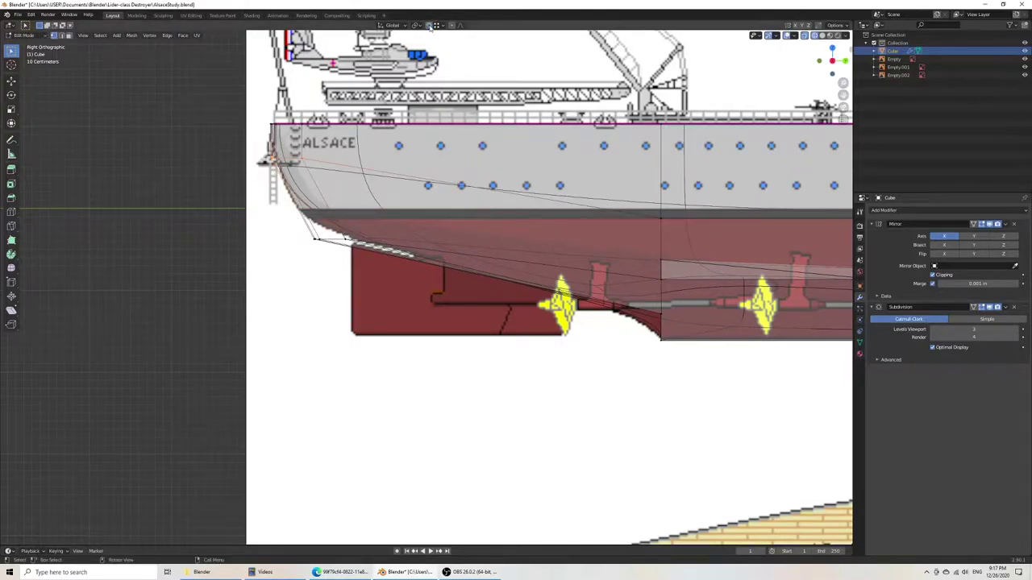
key("g")
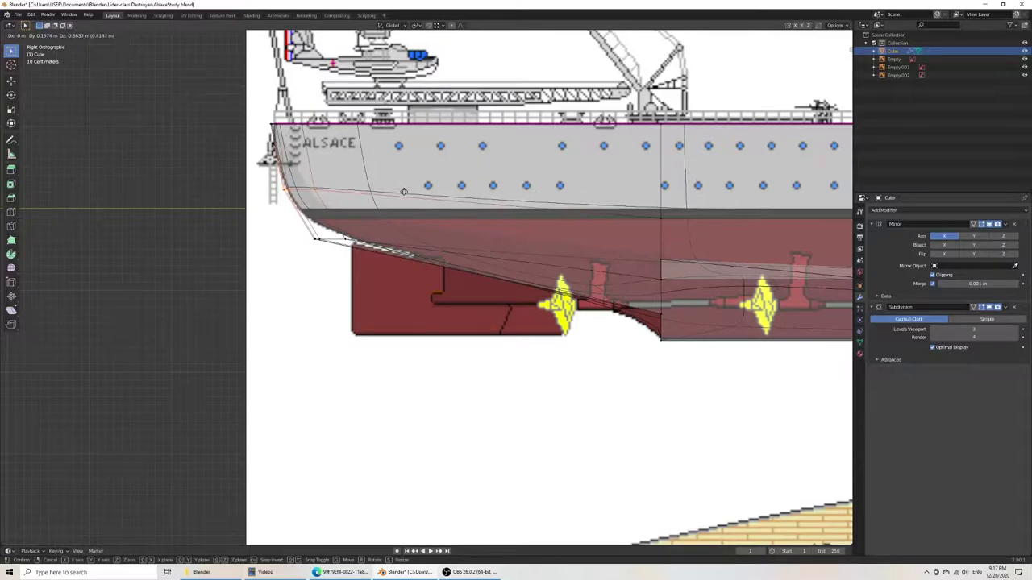
left_click(402, 191)
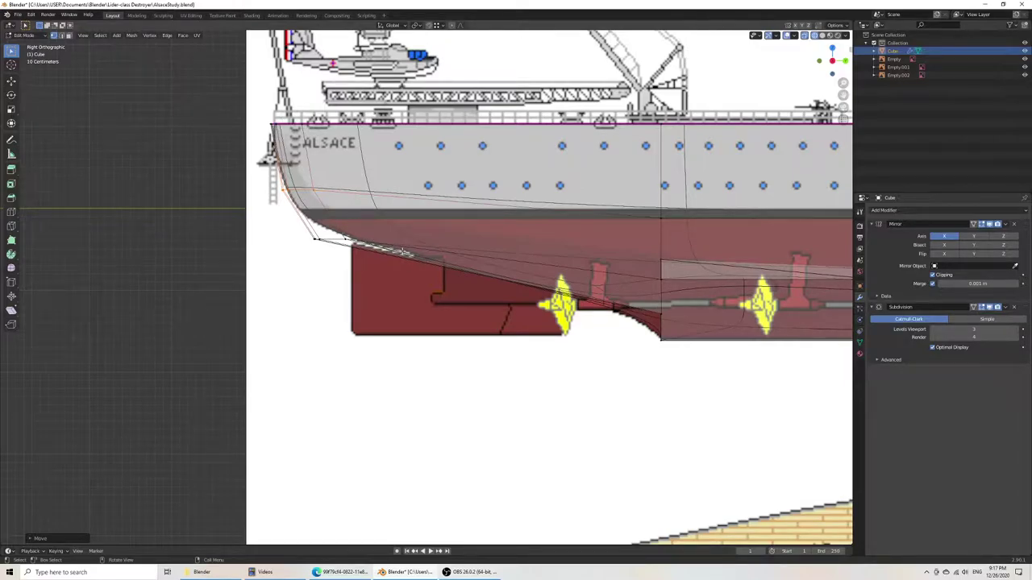
Step: Shift the lower stern corner vertices slightly forward against the side-view blueprint, and save the file
left_click_drag(300, 232, 383, 256)
key("g")
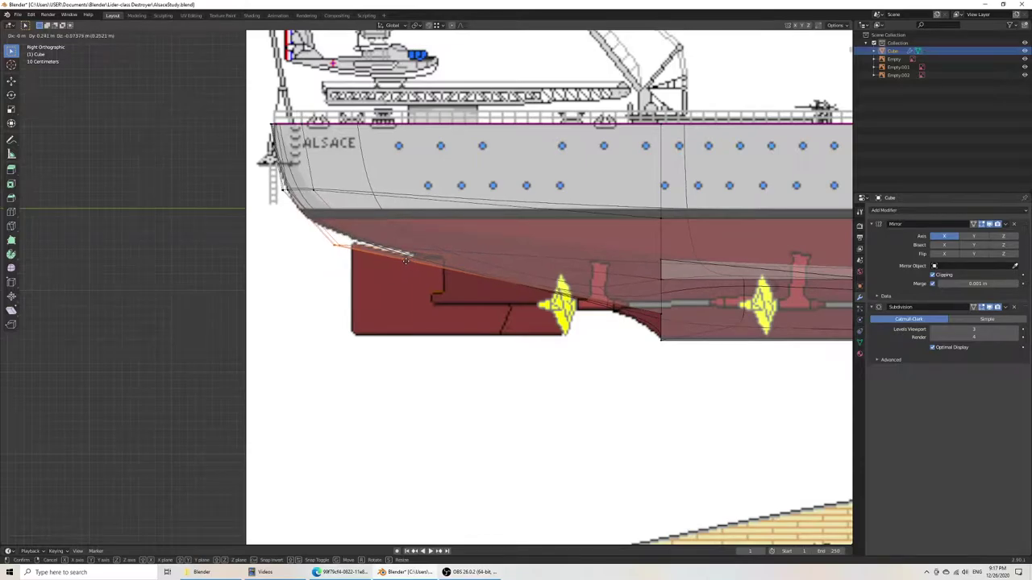
left_click(389, 256)
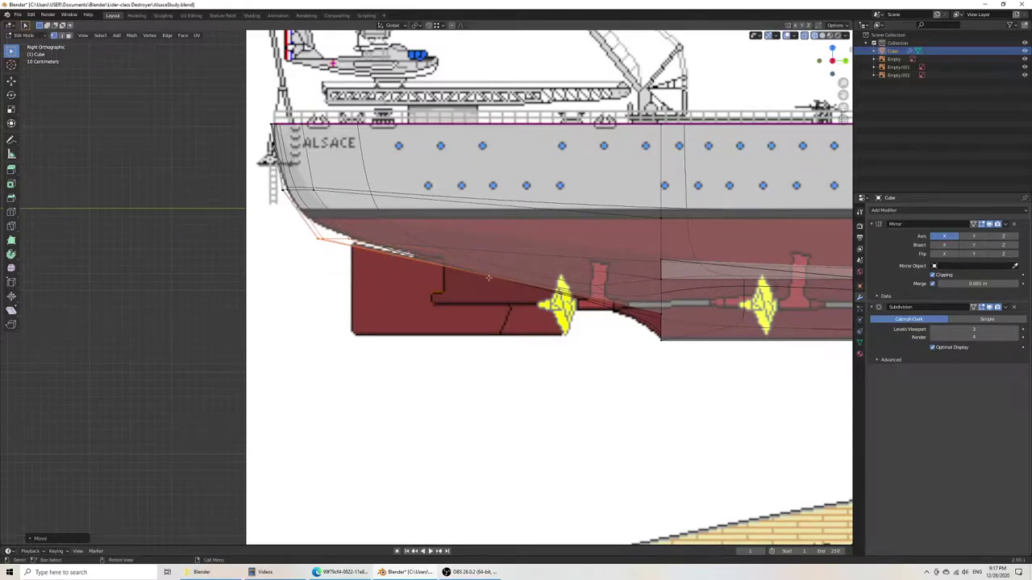
key("ctrl+r")
key("Escape")
mouse_move(509, 233)
middle_mouse_down()
mouse_move(560, 291)
mouse_move(575, 271)
middle_mouse_up()
key("ctrl+s")
Step: Switch to solid shading and reposition the stern's underside vertices, first vertically and finally with a free move
key("z")
left_click(619, 272)
mouse_move(601, 324)
middle_mouse_down()
mouse_move(623, 319)
mouse_move(601, 338)
mouse_move(618, 316)
mouse_move(616, 336)
mouse_move(582, 342)
middle_mouse_up()
scroll(469, 347, "up", 2)
middle_click_drag(499, 344, 483, 367)
key("g")
key("z")
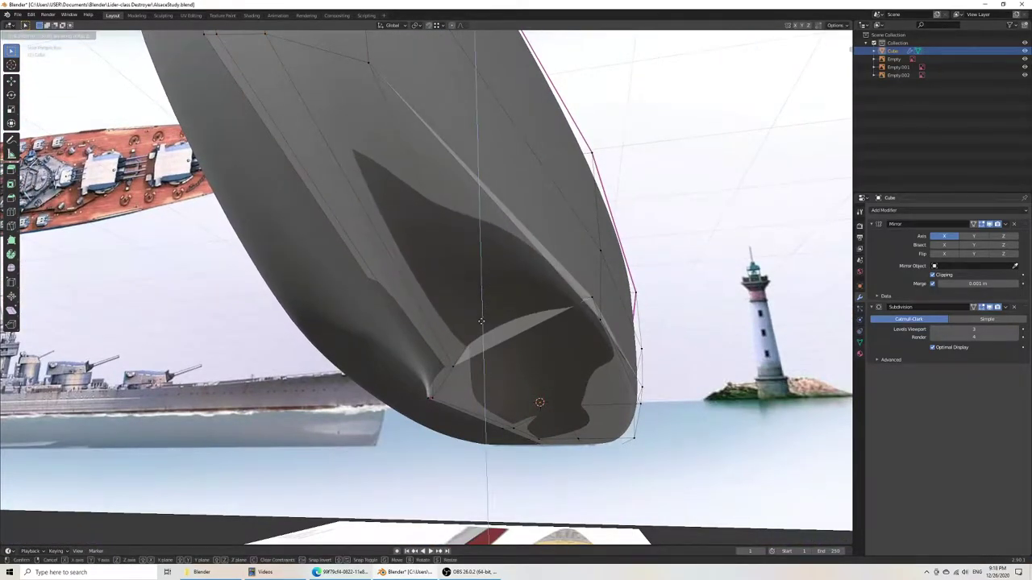
left_click(482, 322)
middle_click_drag(518, 352, 681, 316)
key("g")
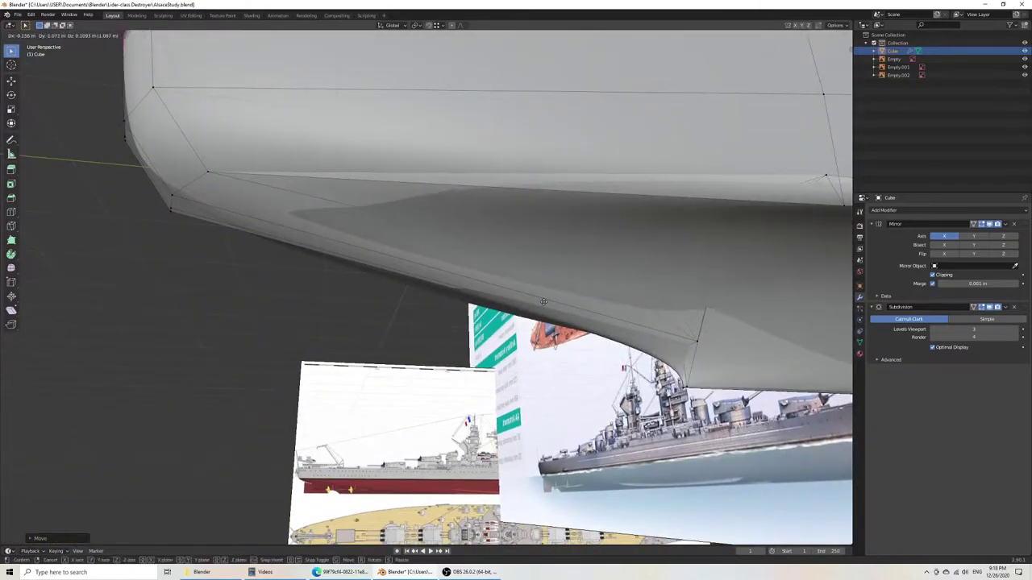
left_click(523, 297)
Step: In wireframe shading, slide two vertices near the stern skeg along their edges to refine the underside
mouse_move(685, 330)
left_mouse_down()
mouse_move(714, 347)
mouse_move(678, 333)
mouse_move(706, 344)
left_mouse_up()
key("z")
left_click(629, 304)
key("g")
key("g")
left_click(538, 286)
left_click(713, 272)
key("g")
key("g")
left_click(541, 225)
middle_click_drag(542, 219, 602, 237)
left_click(582, 193)
key("g")
key("g")
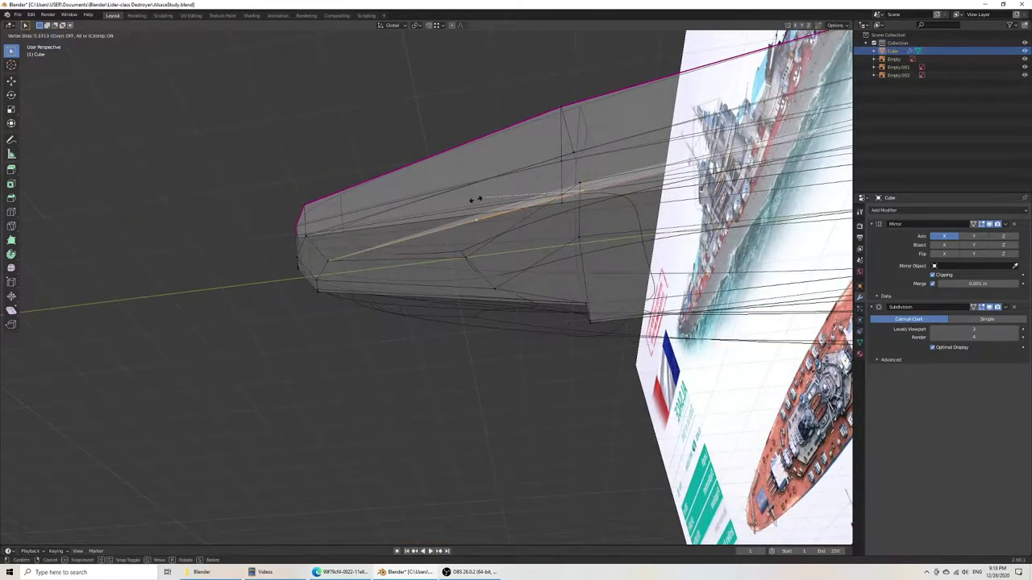
right_click(607, 197)
Step: Move the vertex on the aft hull side above the skeg freely to smooth the underside's curvature
left_click(581, 182)
key("g")
key("g")
right_click(559, 207)
middle_click_drag(560, 208, 460, 268)
middle_click_drag(637, 239, 599, 275)
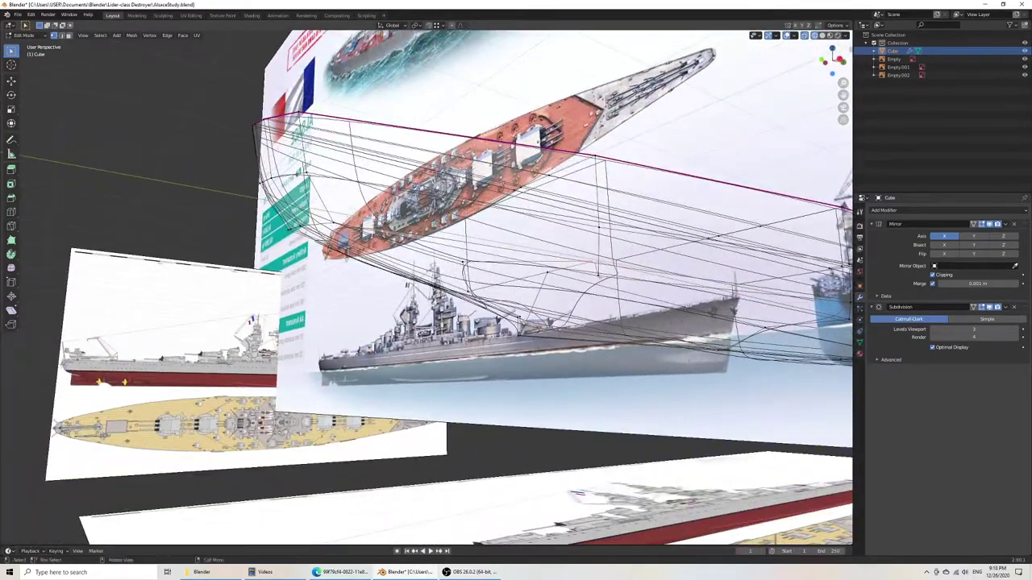
key("g")
left_click(611, 241)
Step: Save the file, restore solid shading and inspect the reshaped stern in Object Mode
key("ctrl+s")
key("z")
left_click(661, 240)
middle_click_drag(598, 314, 638, 272)
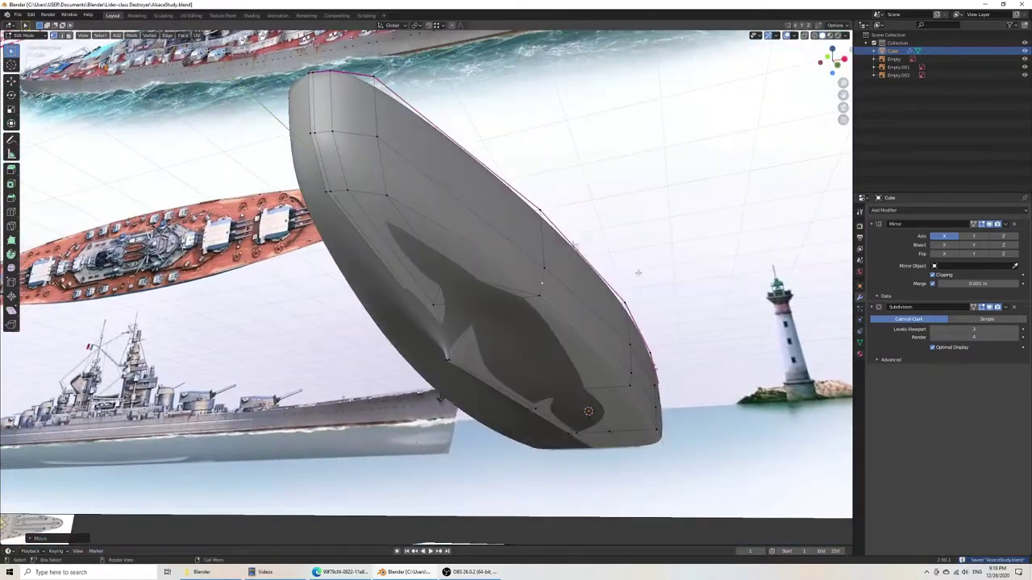
key("Tab")
middle_click_drag(579, 326, 434, 295)
Step: In Edit Mode from the top view, align the stern deck-edge vertex nearest the centreline with the plan outline
key("Tab")
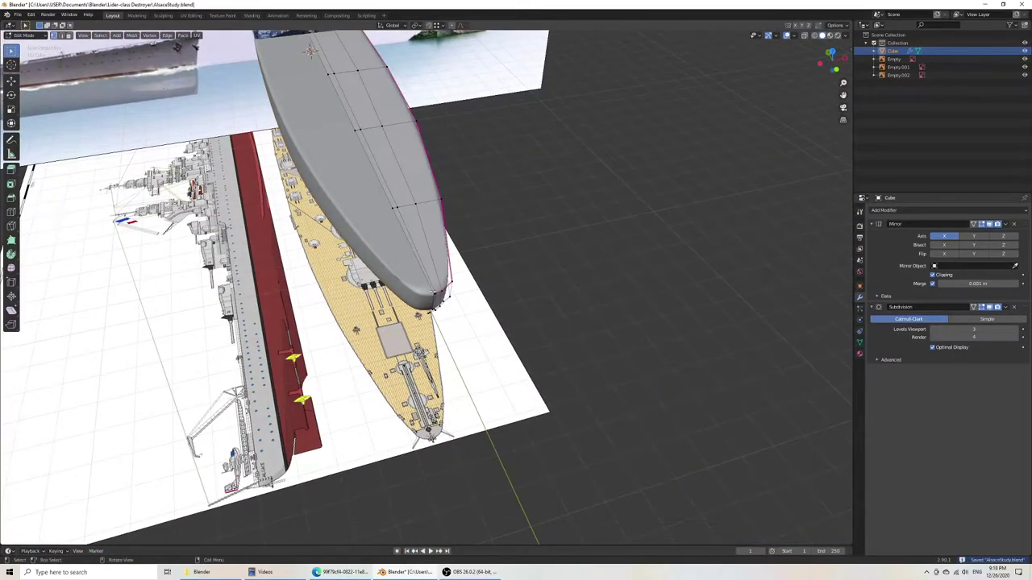
key("KP_7")
middle_click_drag(421, 336, 422, 266, "shift")
scroll(421, 265, "up", 11)
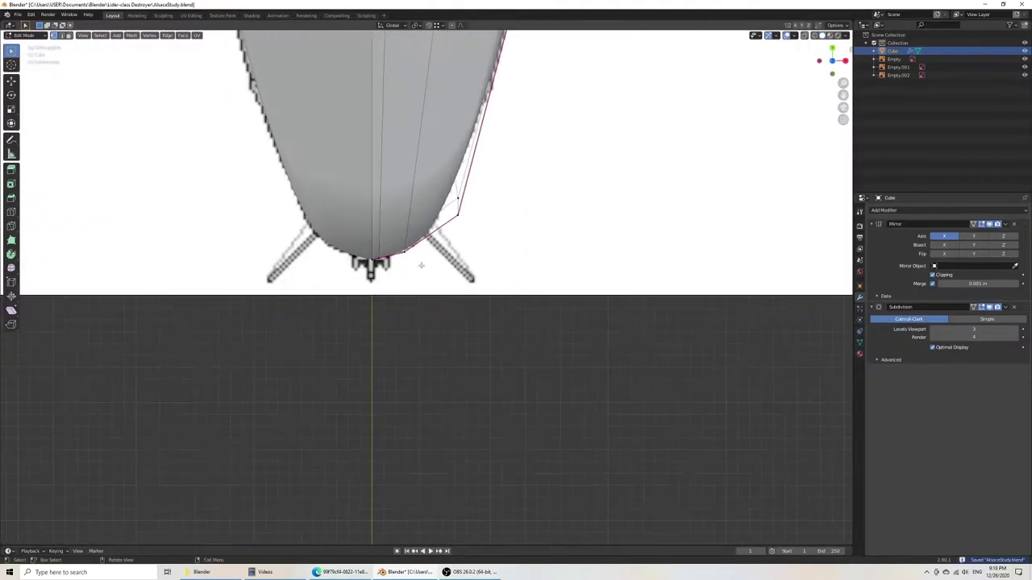
left_click(326, 229)
key("g")
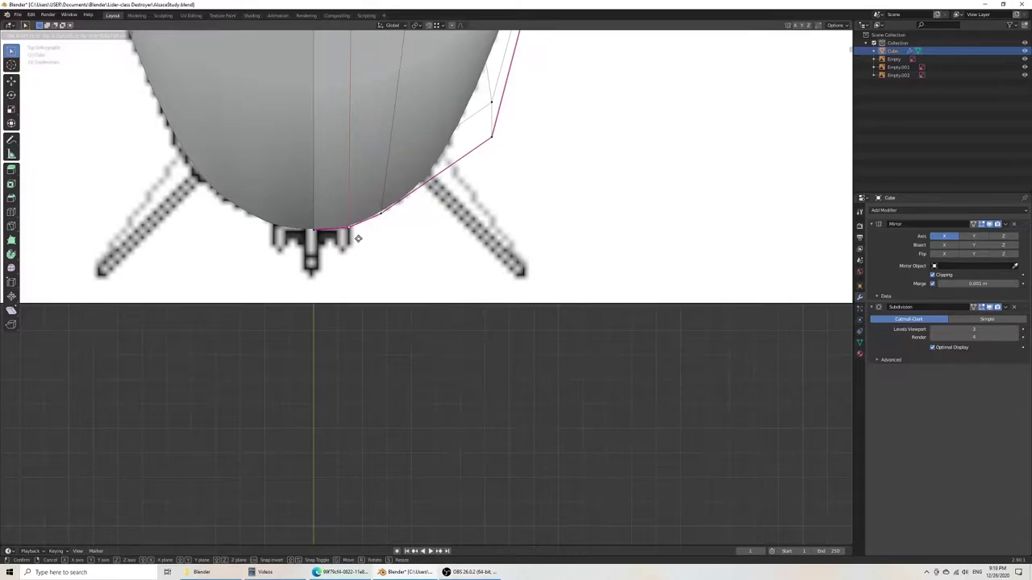
left_click(366, 239)
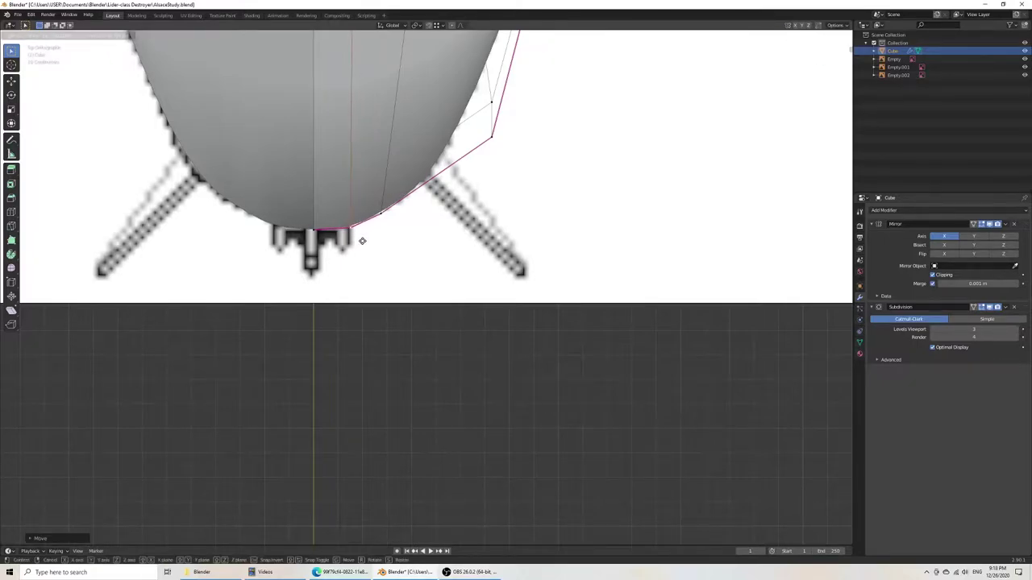
left_click(364, 241)
Step: Move the next stern deck-edge vertex outward to match the plan outline, return to Object Mode and save the file
left_click_drag(369, 198, 399, 223)
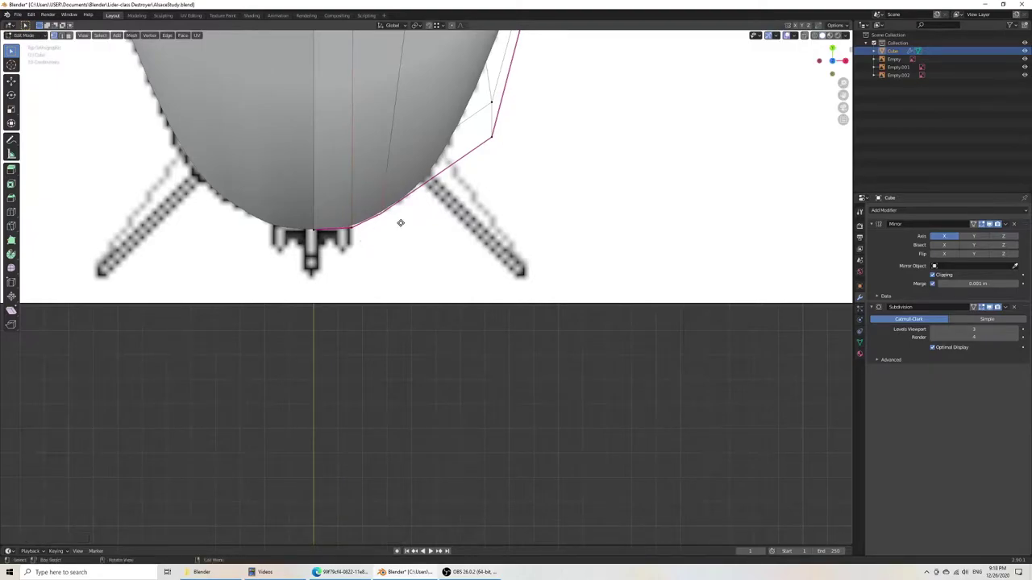
key("g")
left_click(409, 221)
key("ctrl+s")
scroll(413, 224, "down", 7)
middle_click_drag(455, 289, 423, 245)
key("Tab")
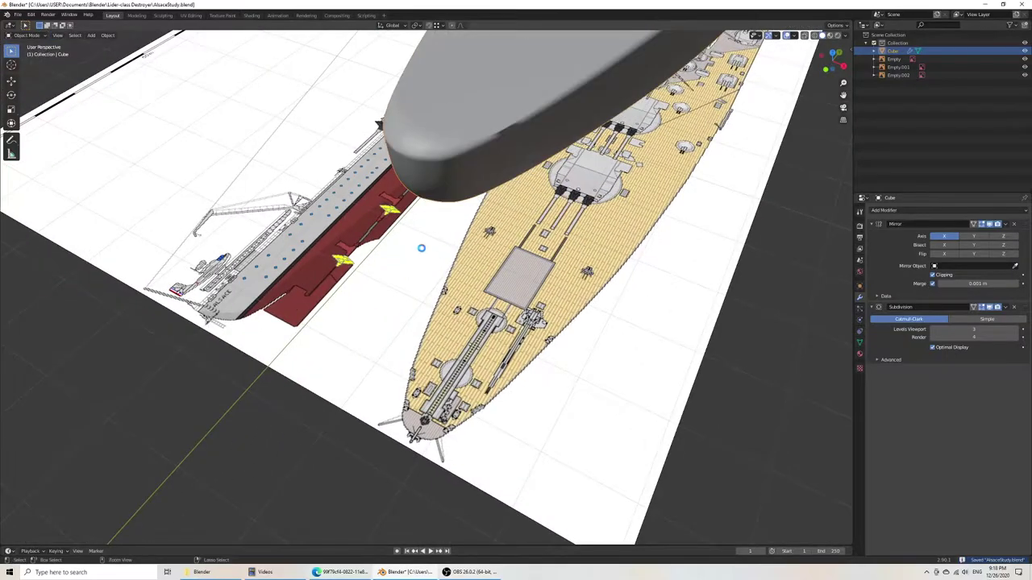
key("ctrl+s")
Step: Enable Auto Smooth in the hull mesh's normals settings with an angle of about 34.9°
scroll(423, 247, "down", 6)
middle_click_drag(475, 272, 446, 236)
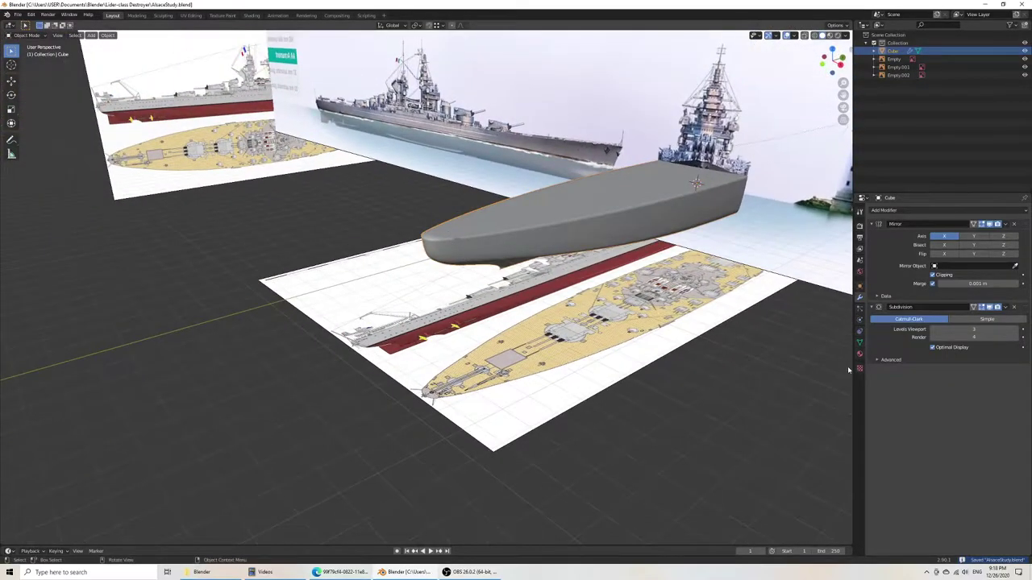
left_click(859, 343)
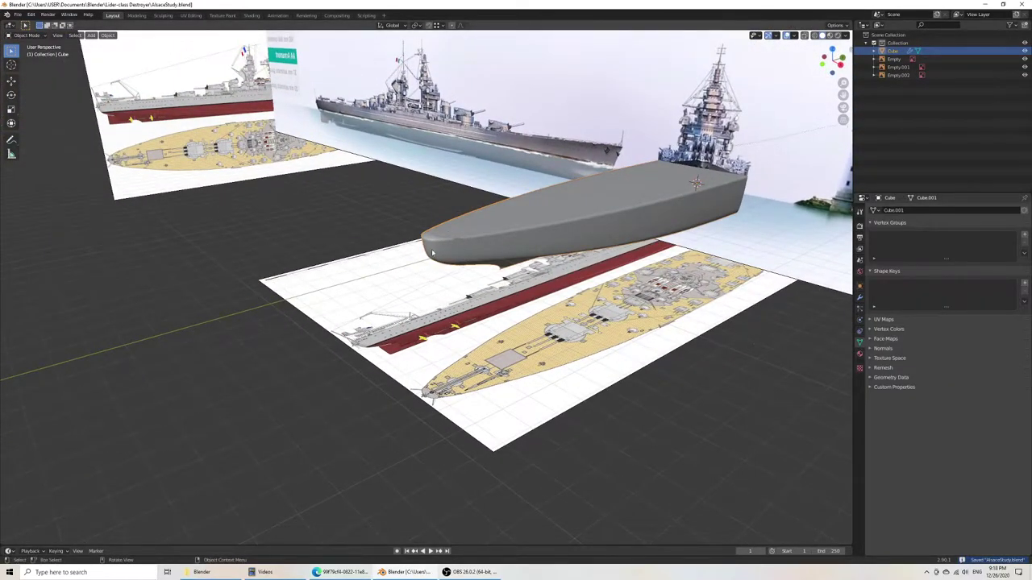
middle_click_drag(439, 254, 476, 274)
scroll(464, 234, "up", 6)
middle_click_drag(456, 205, 480, 226)
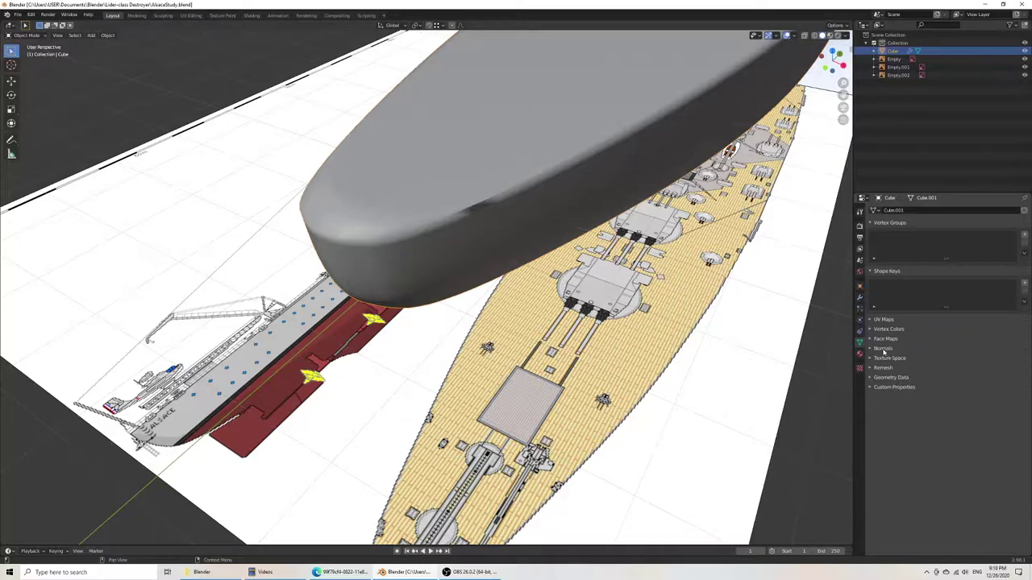
left_click(882, 348)
left_click(932, 360)
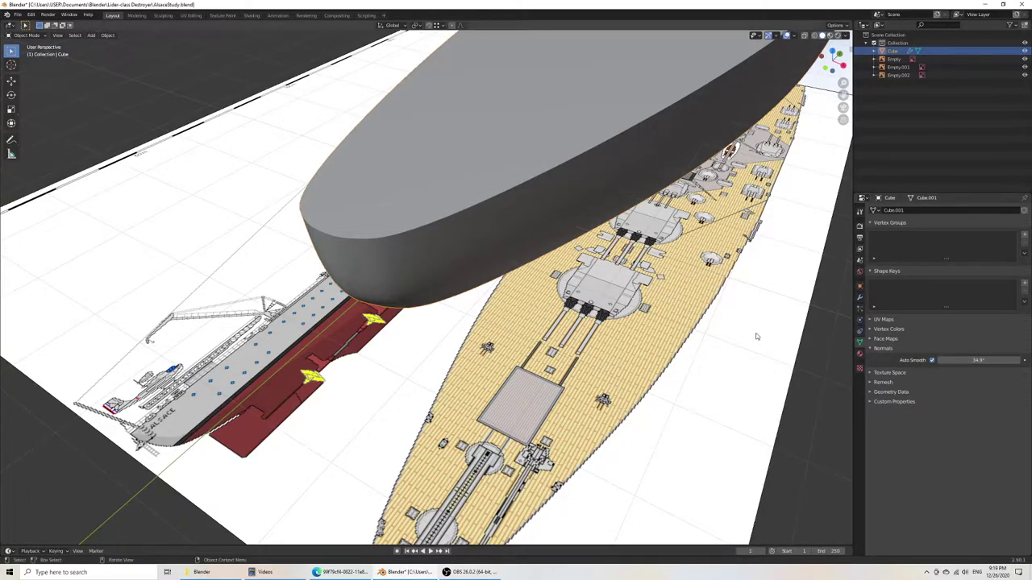
Step: Save the file with the smoothed hull and switch to the right orthographic view
scroll(629, 316, "down", 10)
key("ctrl+s")
middle_click_drag(553, 302, 447, 224)
key("KP_3")
key("ctrl+s")
Step: Compare the whole hull with the side-view blueprint in Object and Edit Mode, saving the file along the way
middle_click_drag(598, 236, 465, 285, "shift")
middle_click_drag(319, 276, 441, 276, "shift")
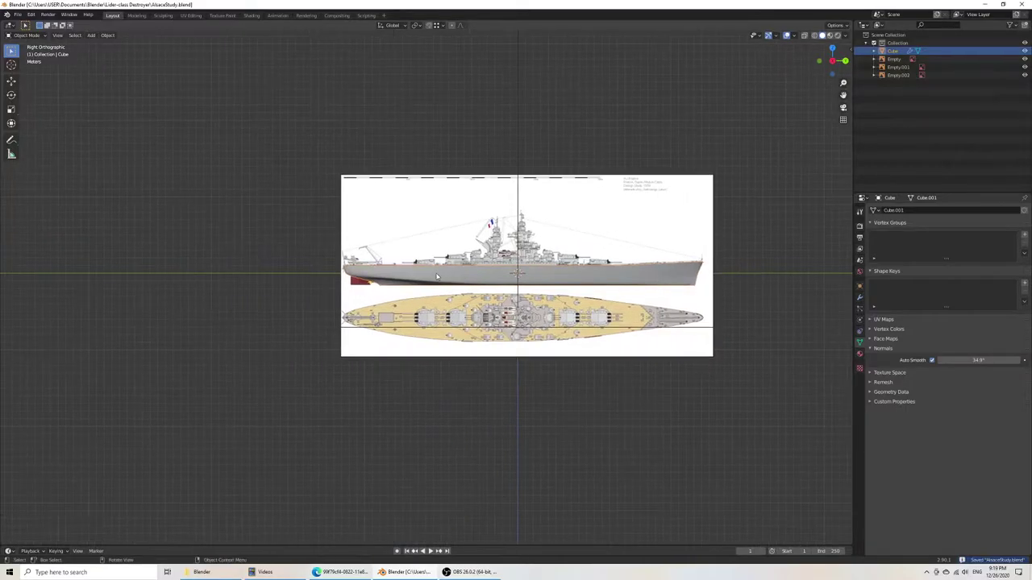
scroll(608, 279, "up", 6)
middle_click_drag(654, 272, 462, 322, "shift")
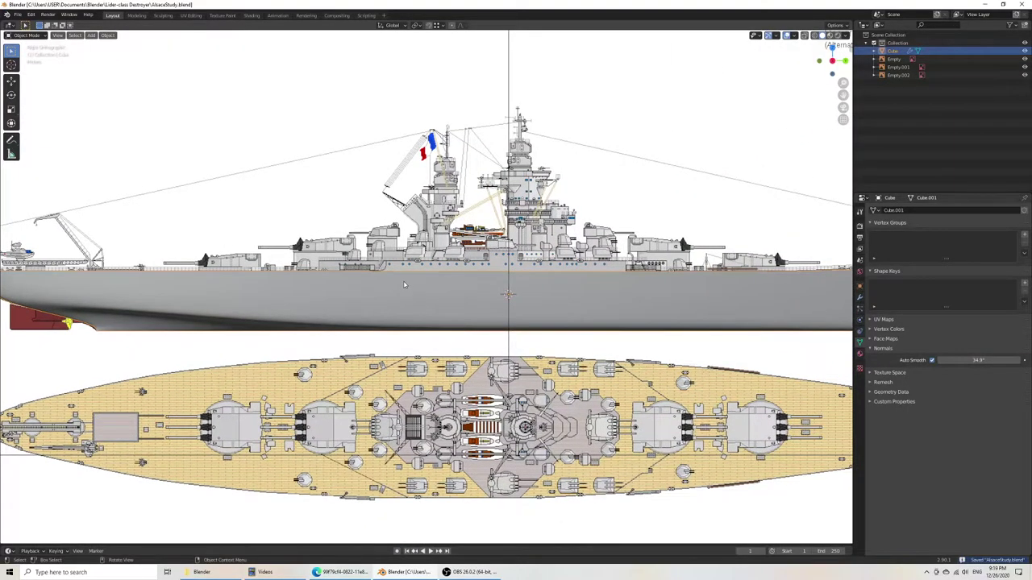
scroll(401, 288, "down", 5)
scroll(396, 305, "up", 7)
key("Tab")
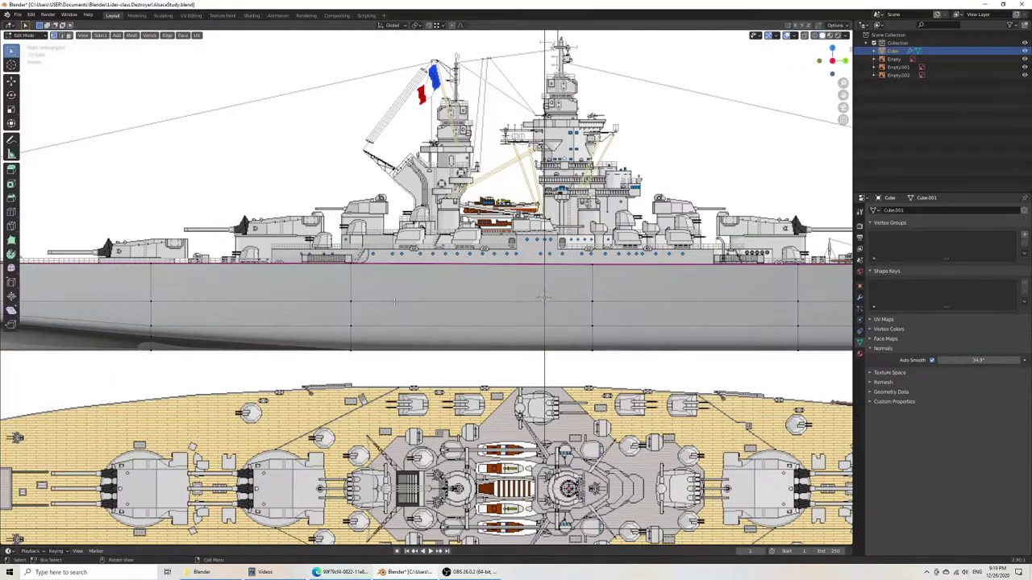
key("Tab")
key("ctrl+s")
scroll(395, 302, "down", 4)
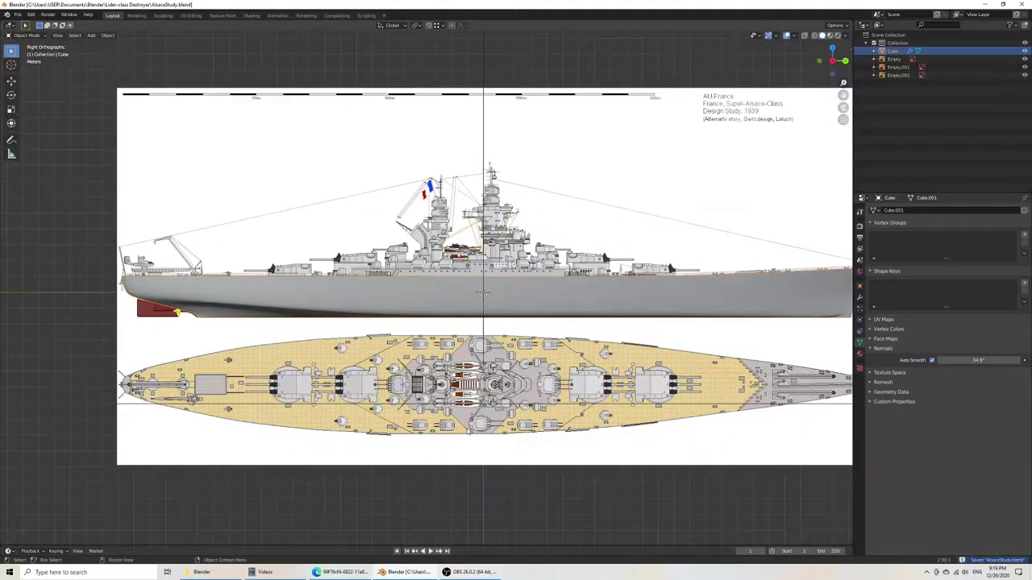
middle_click_drag(451, 438, 461, 390, "shift")
middle_click_drag(557, 391, 555, 352, "shift")
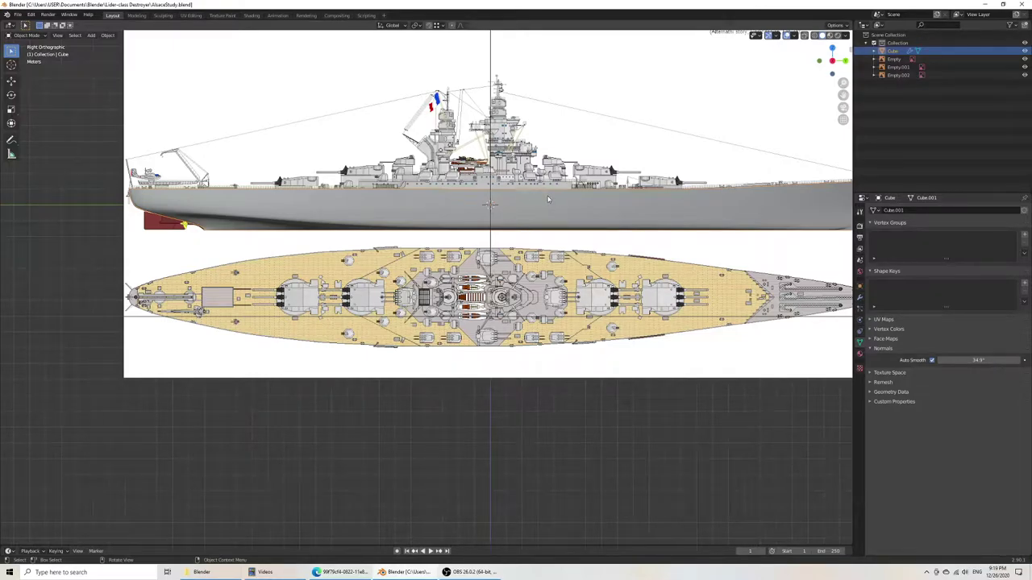
key("Tab")
scroll(483, 193, "up", 6)
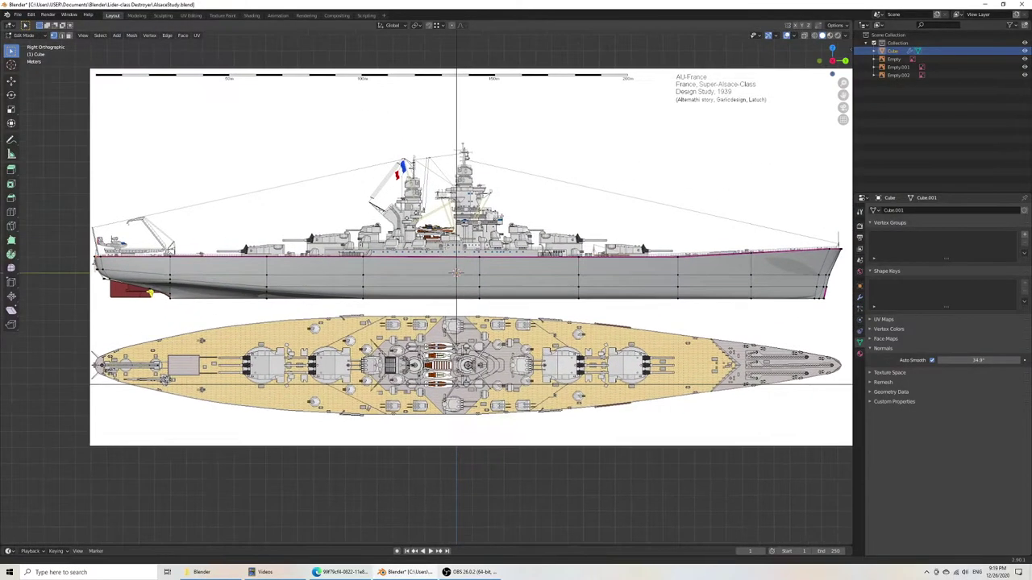
scroll(503, 244, "down", 6)
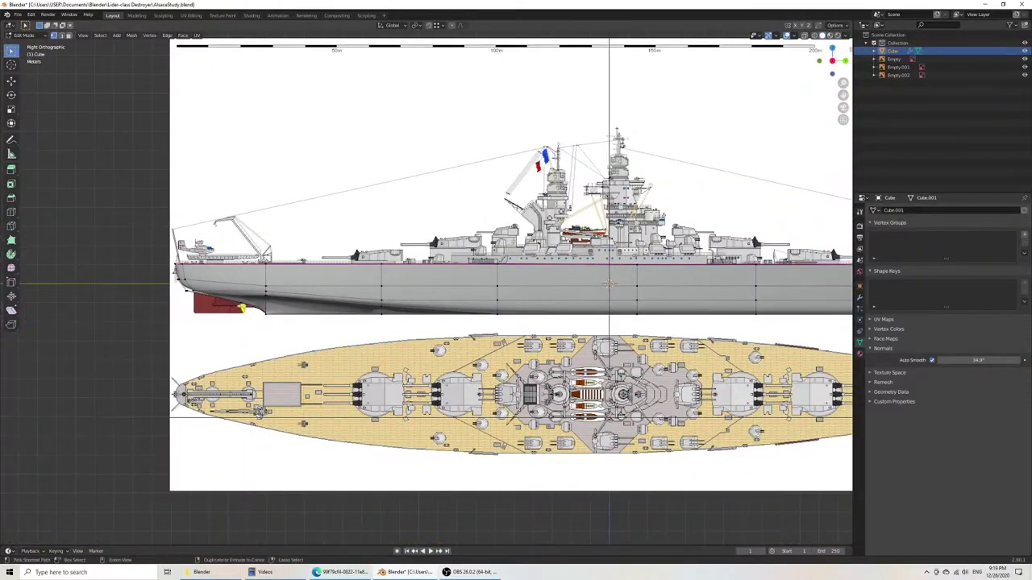
key("ctrl+s")
key("Tab")
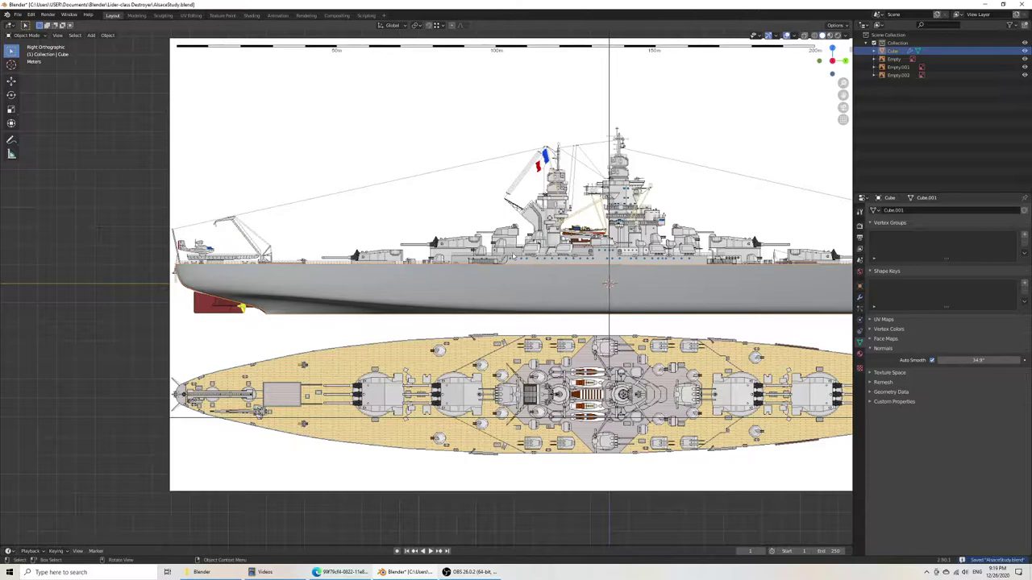
Step: Examine the hull's midship edge loops against the deck line and superstructure in the side-view blueprint
middle_click_drag(655, 324, 525, 272, "shift")
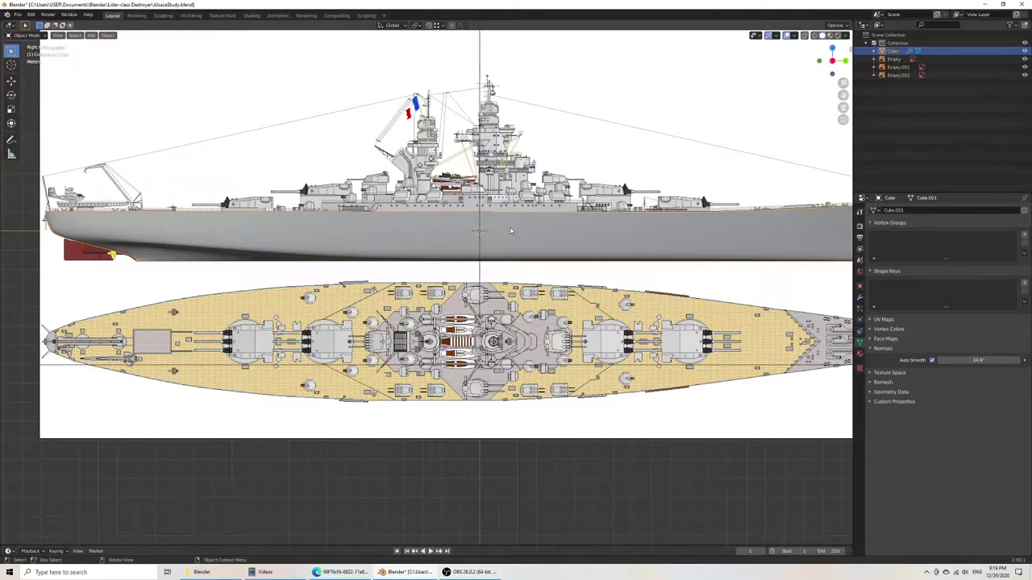
key("Tab")
scroll(509, 228, "up", 5)
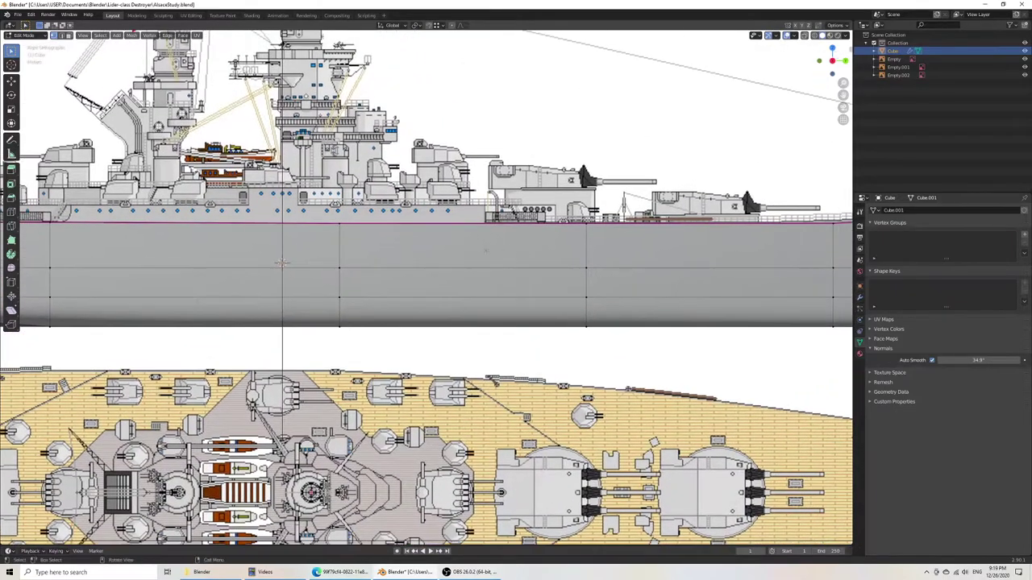
scroll(485, 250, "down", 4)
middle_click_drag(485, 250, 685, 323)
key("KP_3")
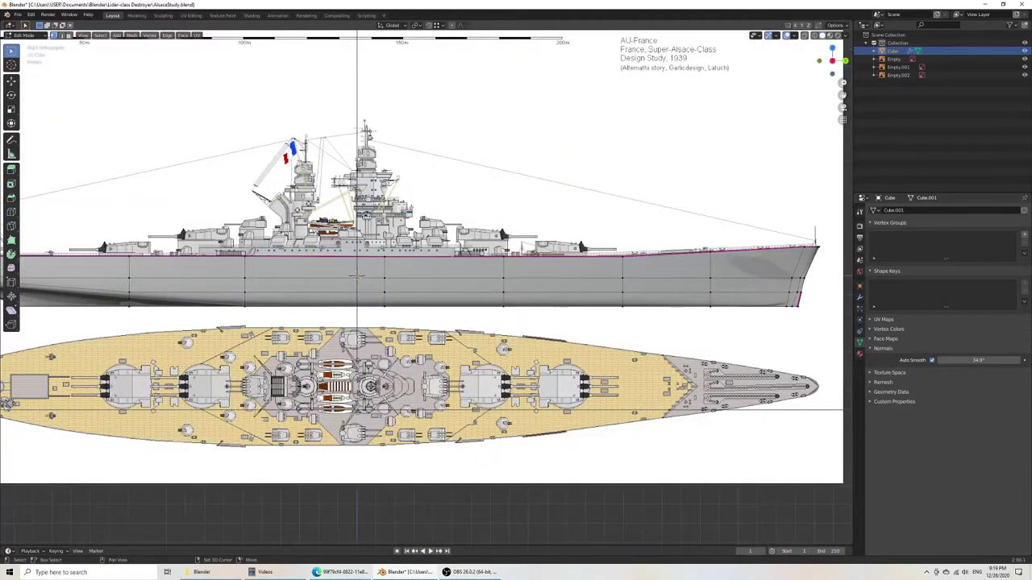
scroll(522, 243, "up", 3)
middle_click_drag(525, 226, 696, 222, "shift")
scroll(696, 222, "up", 4)
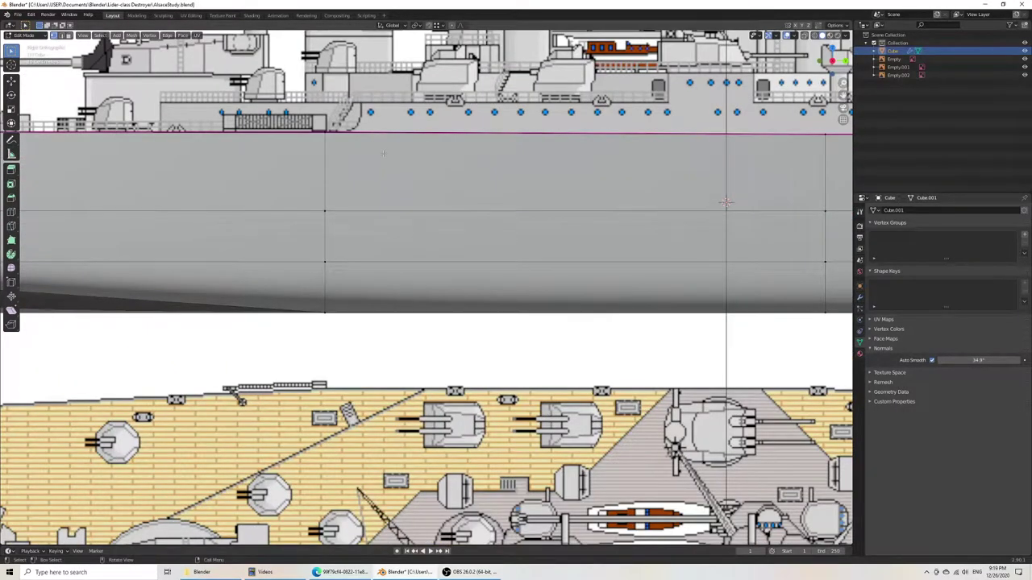
Step: Delete the deck geometry across the top of the hull's aft section
scroll(384, 153, "down", 5)
middle_click_drag(384, 157, 404, 200)
scroll(405, 199, "down", 5)
middle_click_drag(334, 234, 332, 264)
key("KP_3")
left_click_drag(352, 263, 257, 278)
left_click_drag(358, 278, 428, 282)
key("x")
left_click(428, 281)
Step: Delete the remaining deck geometry over the hull's forward section and save the file
left_click_drag(552, 256, 574, 279)
key("x")
left_click(574, 279)
left_click_drag(620, 253, 695, 265)
key("x")
left_click(641, 273)
key("x")
left_click(696, 265)
key("ctrl+s")
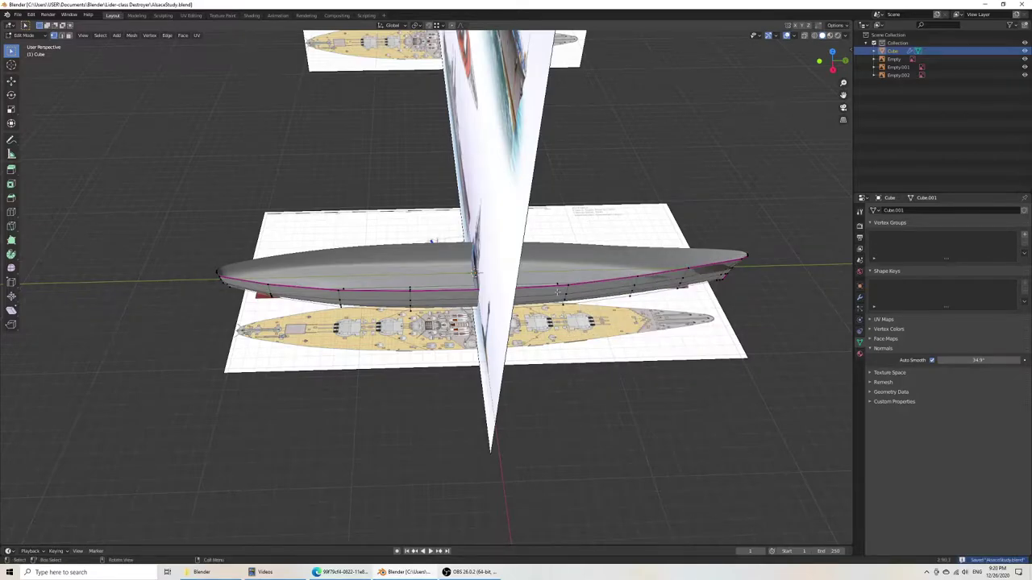
Step: Subdivide the deck-edge segment just aft of midships in the right side view
mouse_move(517, 291)
middle_mouse_down()
mouse_move(500, 203)
mouse_move(507, 289)
middle_mouse_up()
key("KP_3")
scroll(507, 289, "up", 3)
key("Tab")
key("Tab")
middle_click_drag(429, 341, 372, 240, "shift")
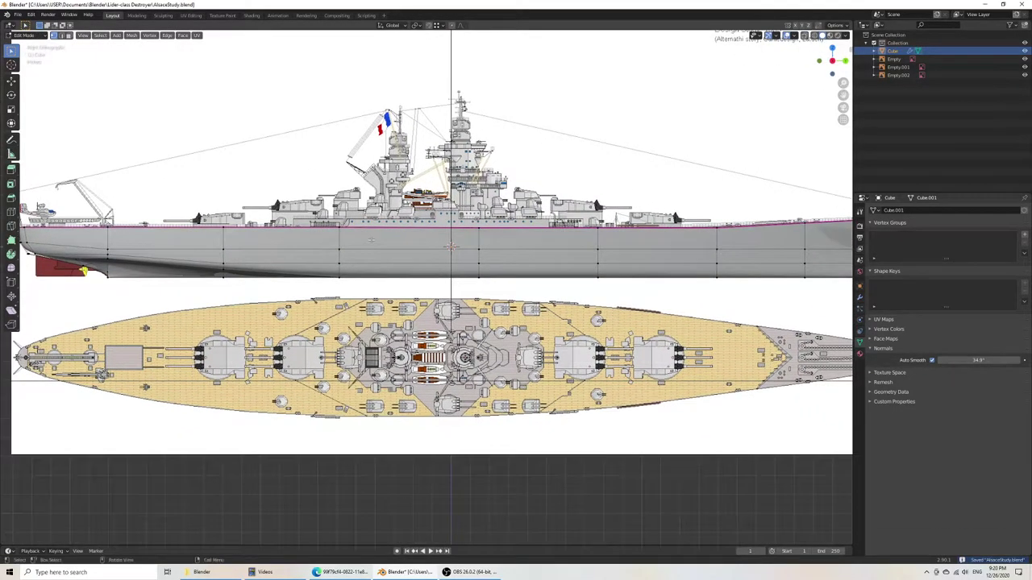
scroll(371, 239, "up", 4)
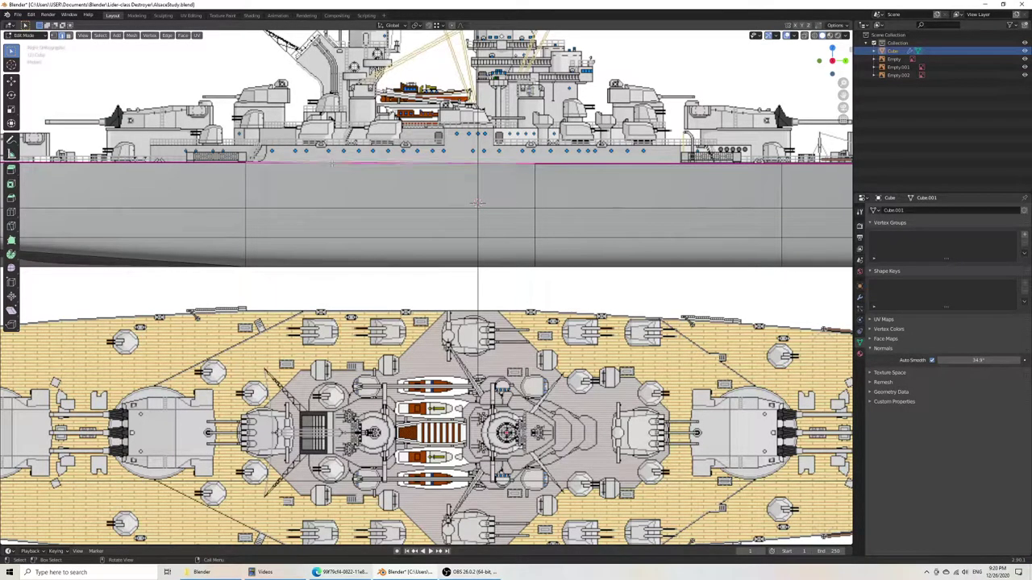
key("F3")
type("subd")
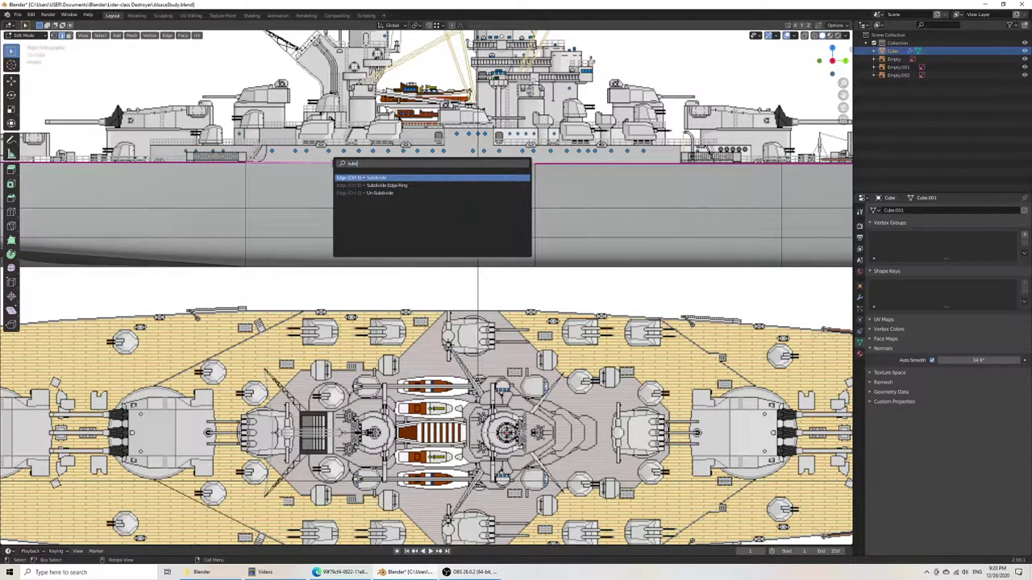
key("Return")
Step: Move the new deck-edge vertex aft to the point where the blueprint's raised midship side begins
left_click(55, 35)
left_click(387, 162)
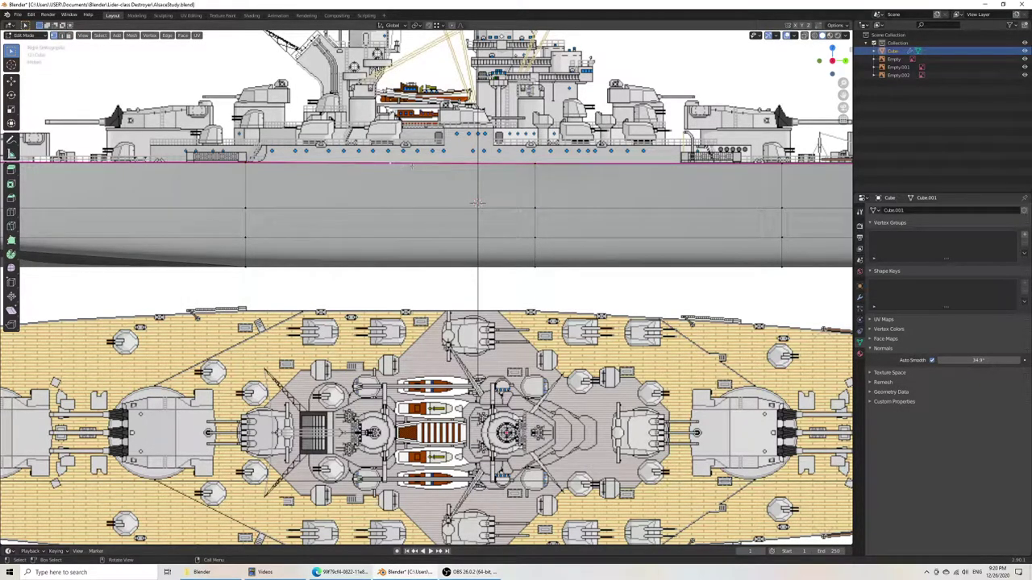
key("g")
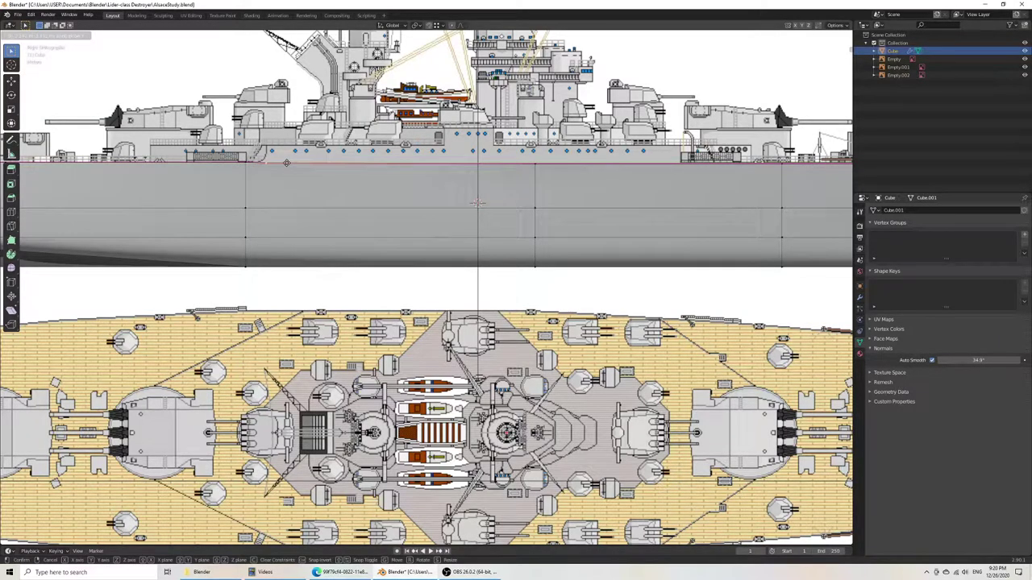
left_click(287, 163)
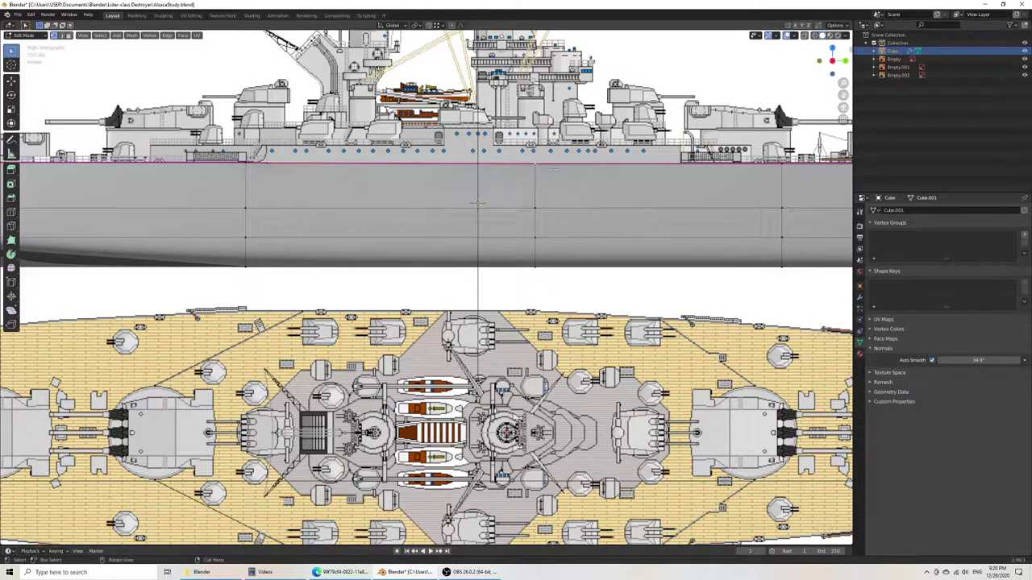
Step: Subdivide the deck-edge segment forward of midships and move its new vertex along Y to the raised side's forward end
key("F3")
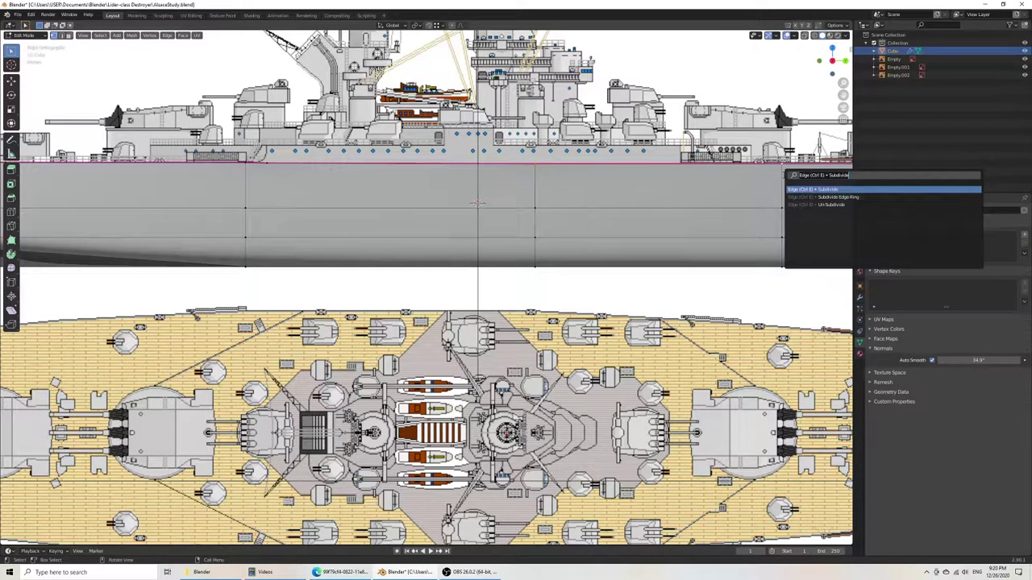
key("Return")
left_click(659, 162)
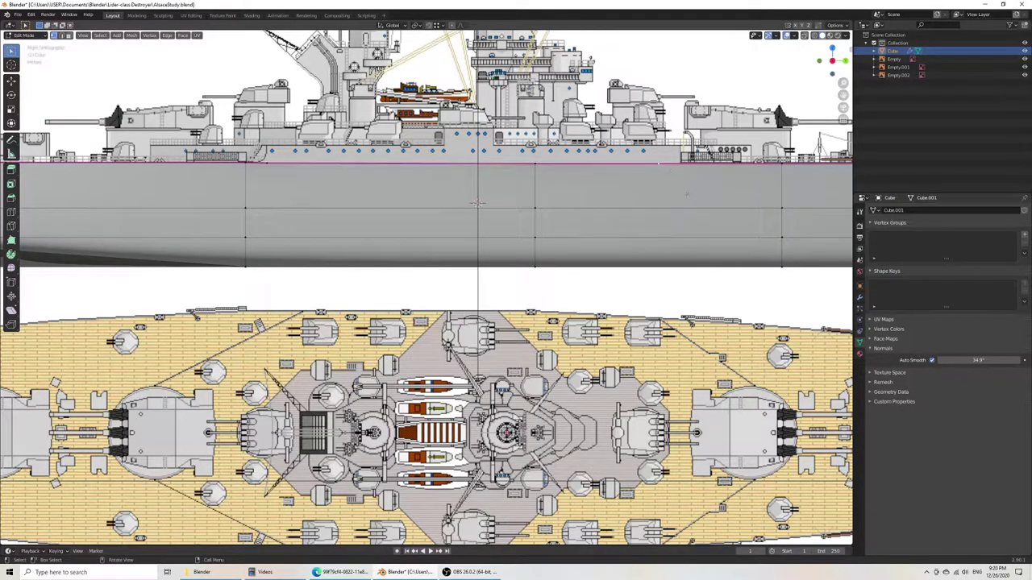
key("g")
key("y")
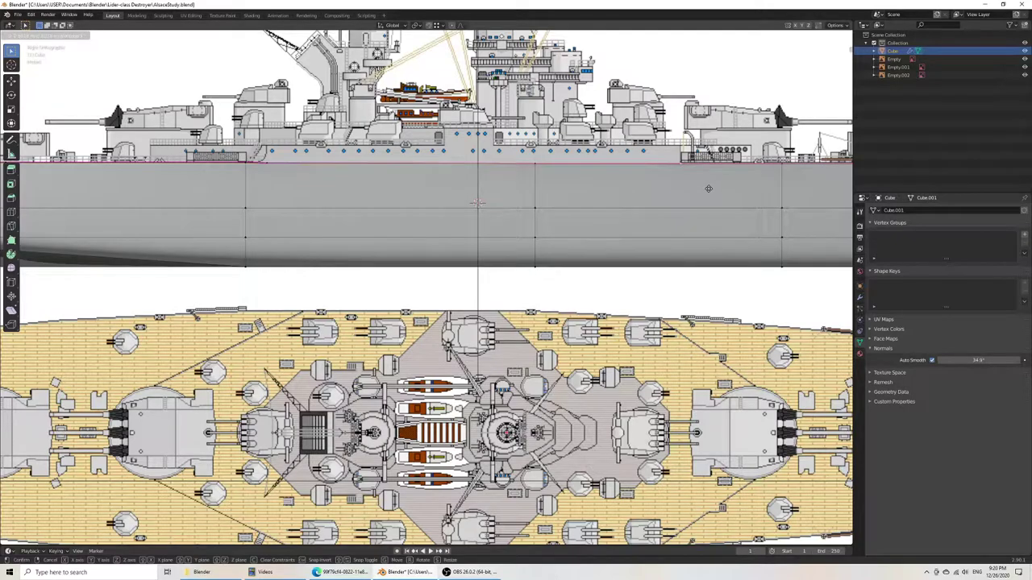
left_click(708, 189)
Step: Select the deck-edge path between the two new vertices and extrude it up along Z to the blueprint's upper deck line
scroll(708, 189, "down", 5)
middle_click_drag(354, 228, 377, 259)
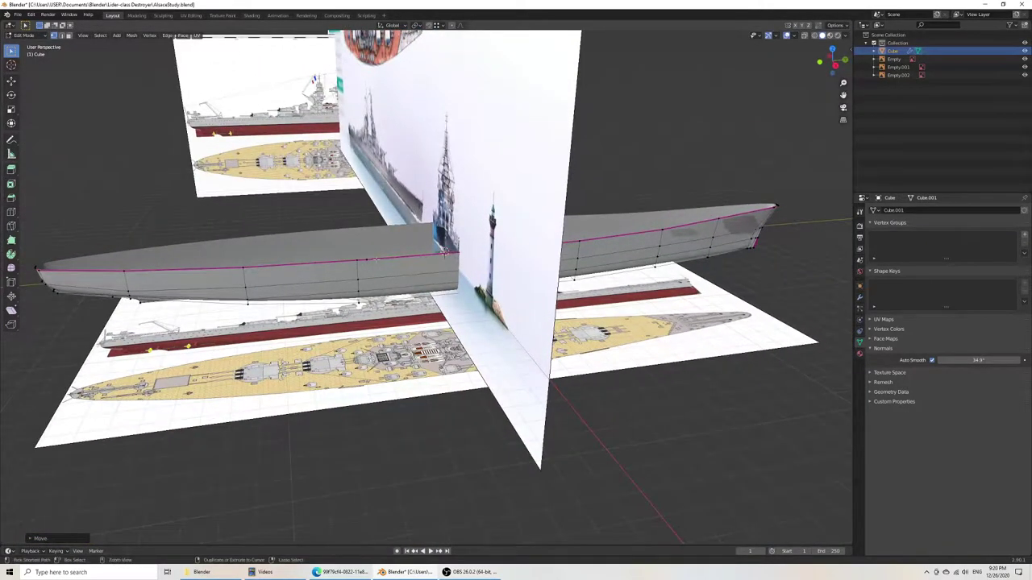
left_click(369, 259, "ctrl")
key("KP_3")
middle_click_drag(513, 145, 505, 226, "shift")
scroll(506, 226, "up", 6)
key("e")
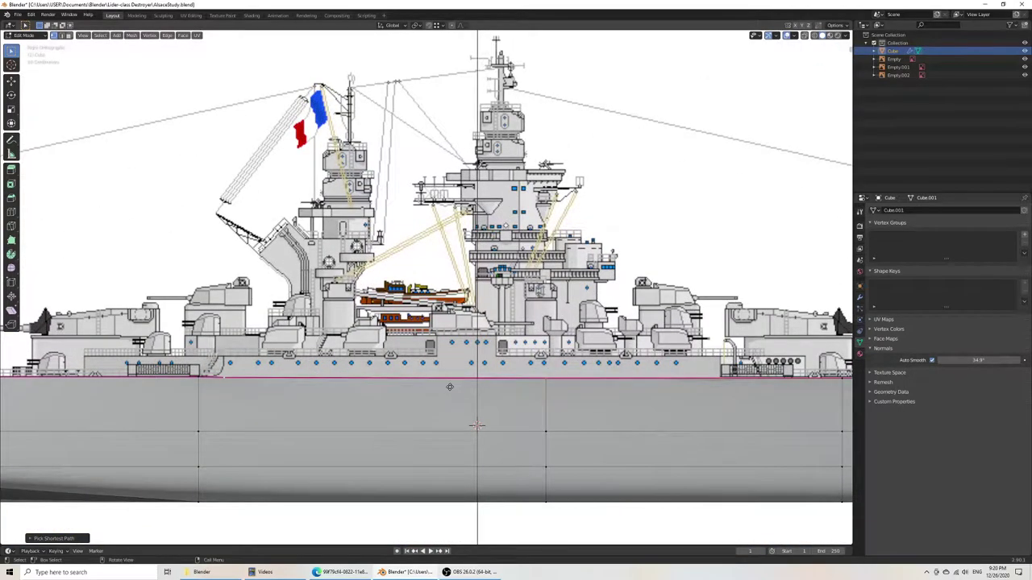
key("z")
left_click(476, 426)
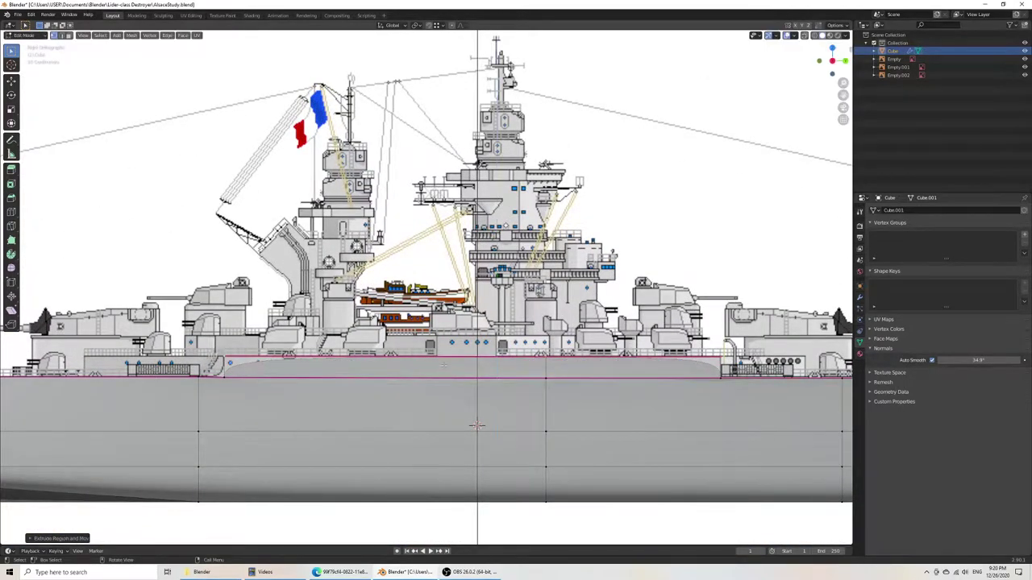
Step: Crease the vertical edges at both ends of the raised midship side wall so its corners are square
left_click_drag(216, 352, 241, 393)
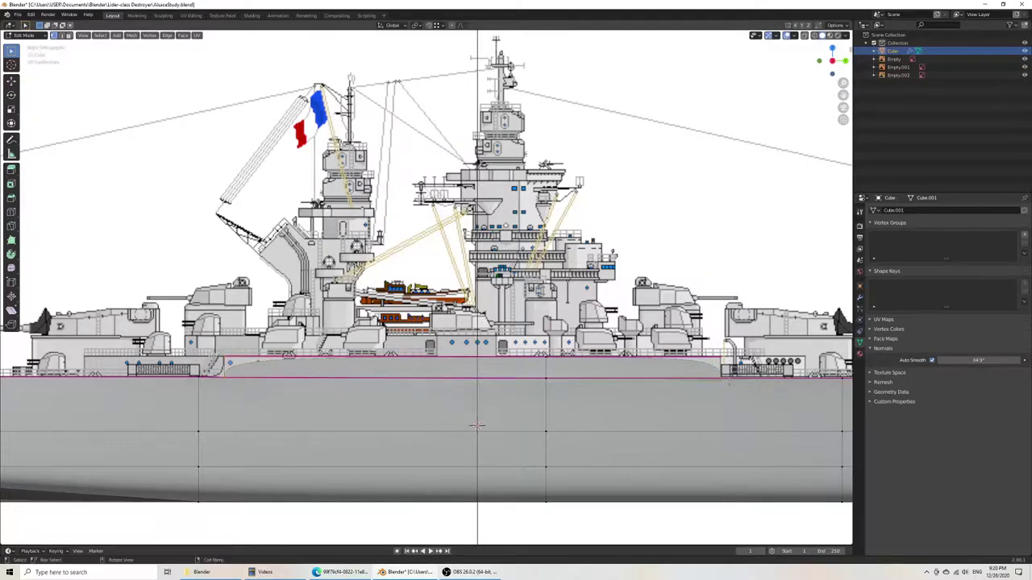
key("shift+e")
left_click(665, 340)
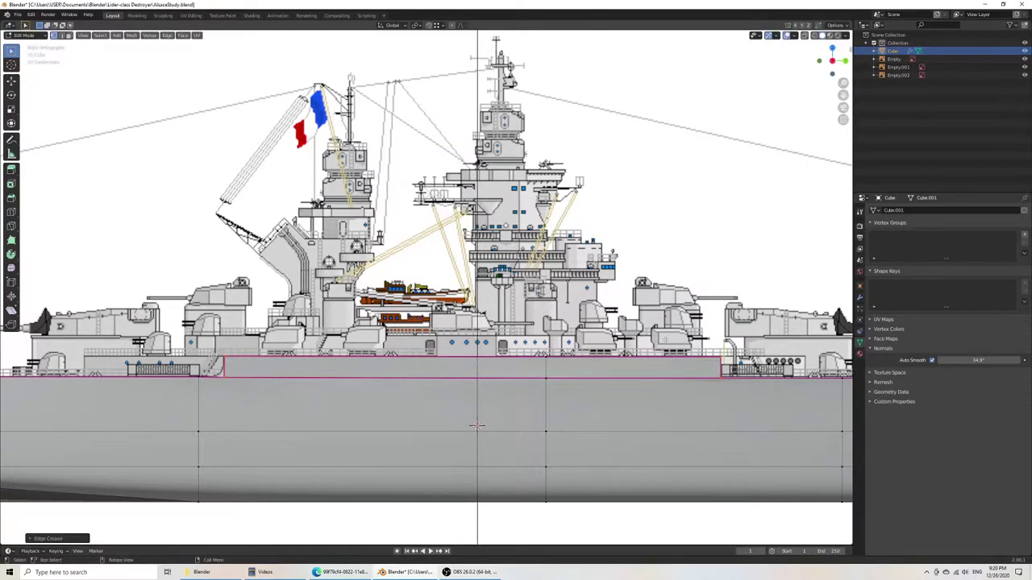
Step: Remove the crease from the two lower edges where the raised midship wall meets the hull side
middle_click_drag(228, 386, 251, 372)
key("KP_3")
left_click(229, 377)
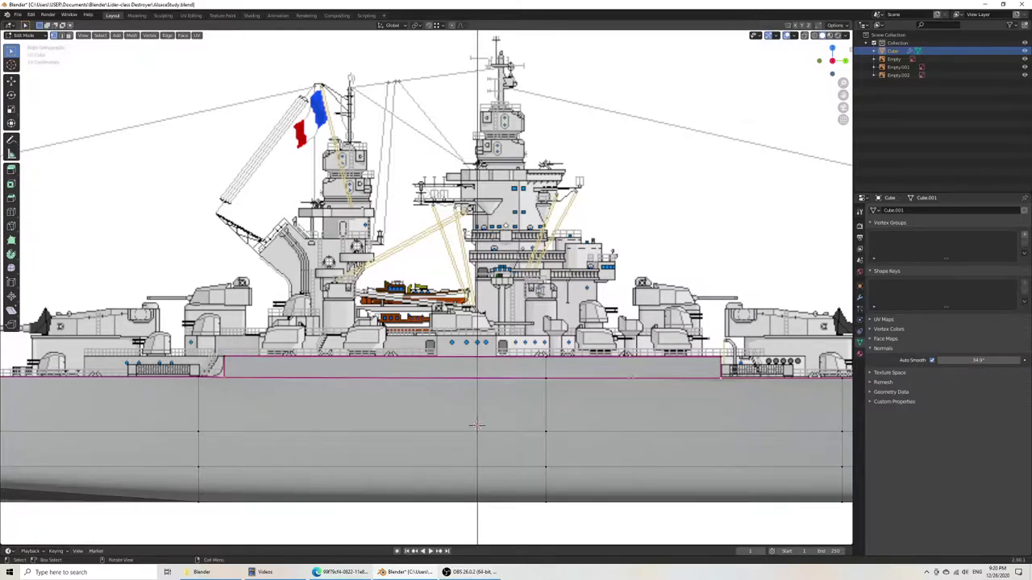
left_click(63, 35)
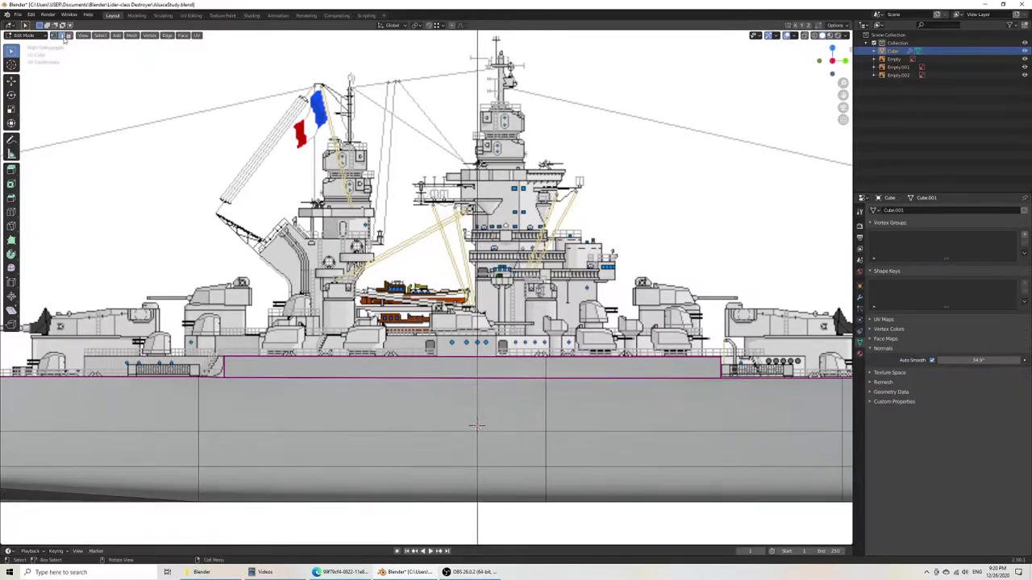
left_click(419, 374)
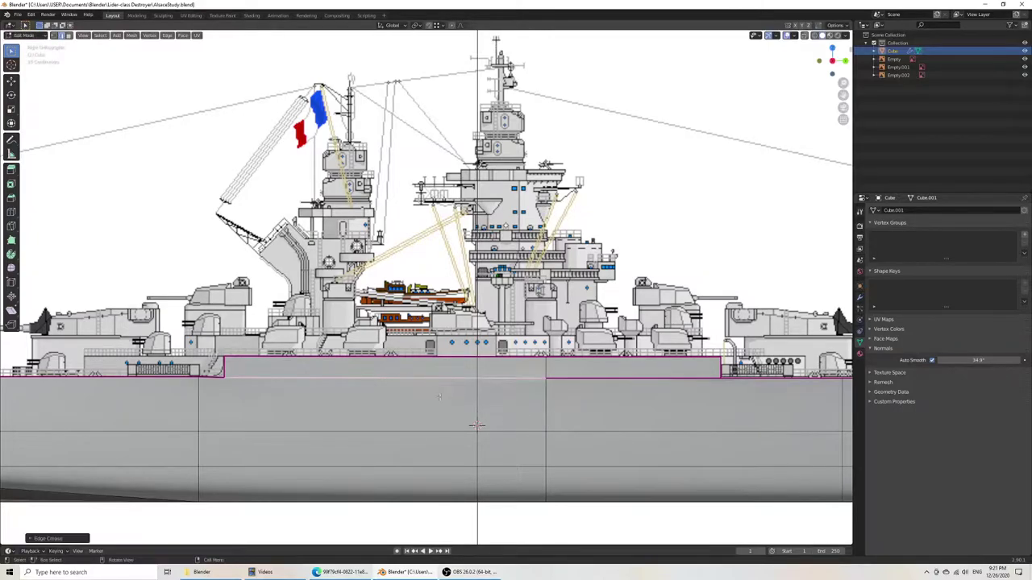
key("shift+e")
left_click(423, 379)
left_click(645, 379)
key("shift+e")
left_click(697, 446)
key("shift+e")
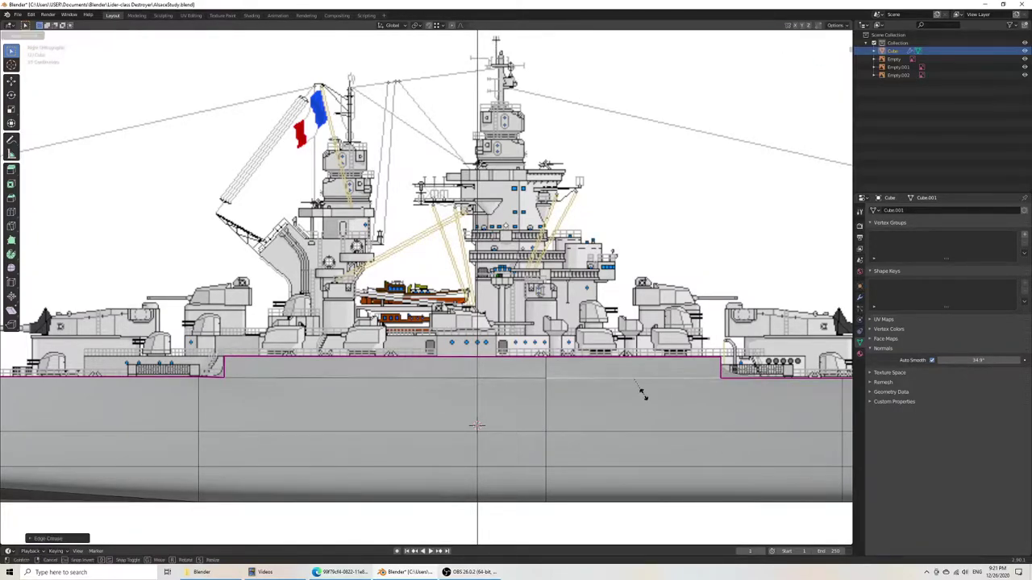
left_click(664, 400)
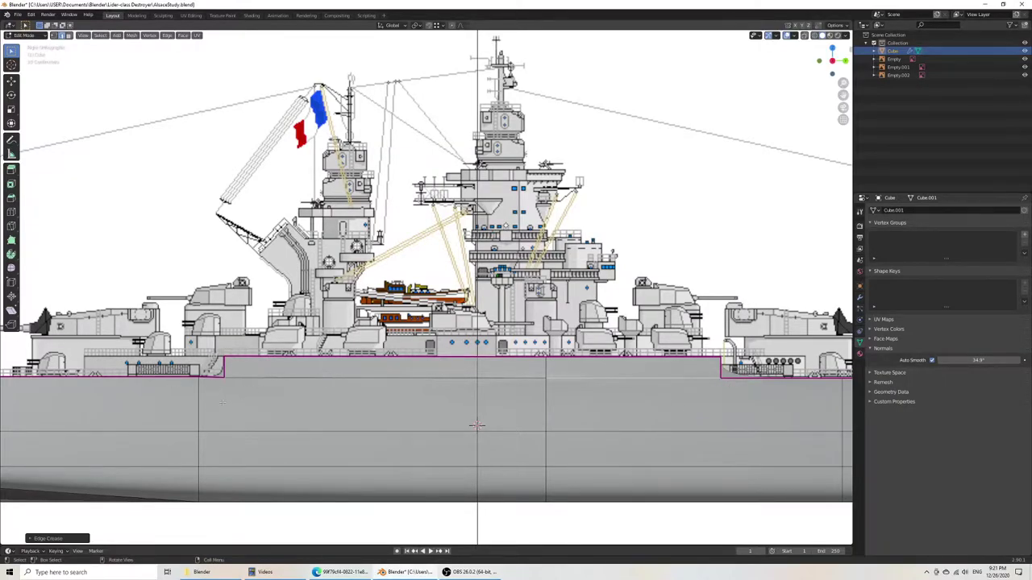
Step: Switch to face selection, select the raised side-wall face, and display the hull in wireframe from above
middle_click_drag(223, 410, 433, 334, "shift")
scroll(423, 355, "up", 8)
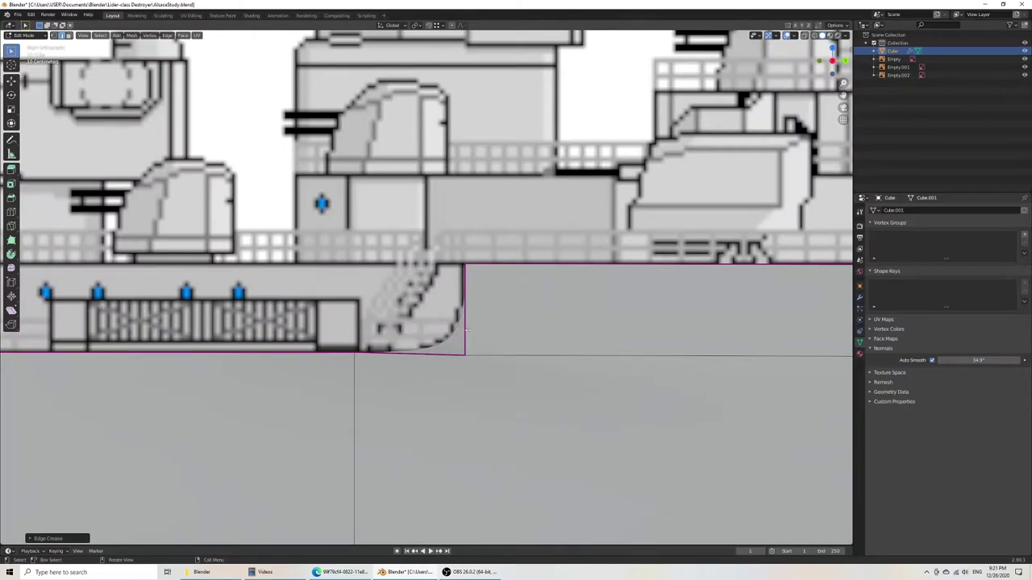
scroll(480, 296, "down", 6)
middle_click_drag(435, 322, 568, 436)
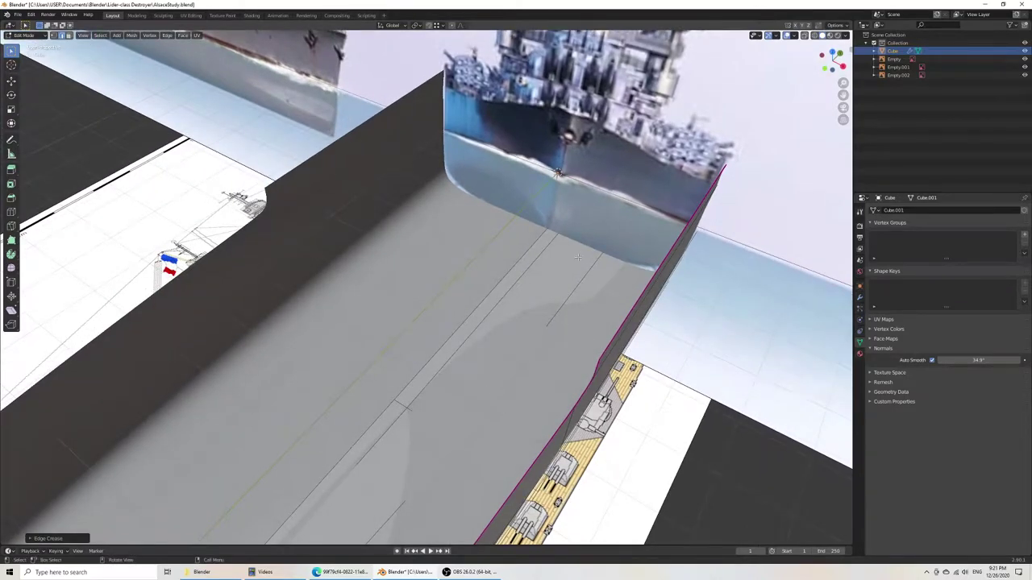
left_click(68, 36)
middle_click_drag(393, 266, 453, 247)
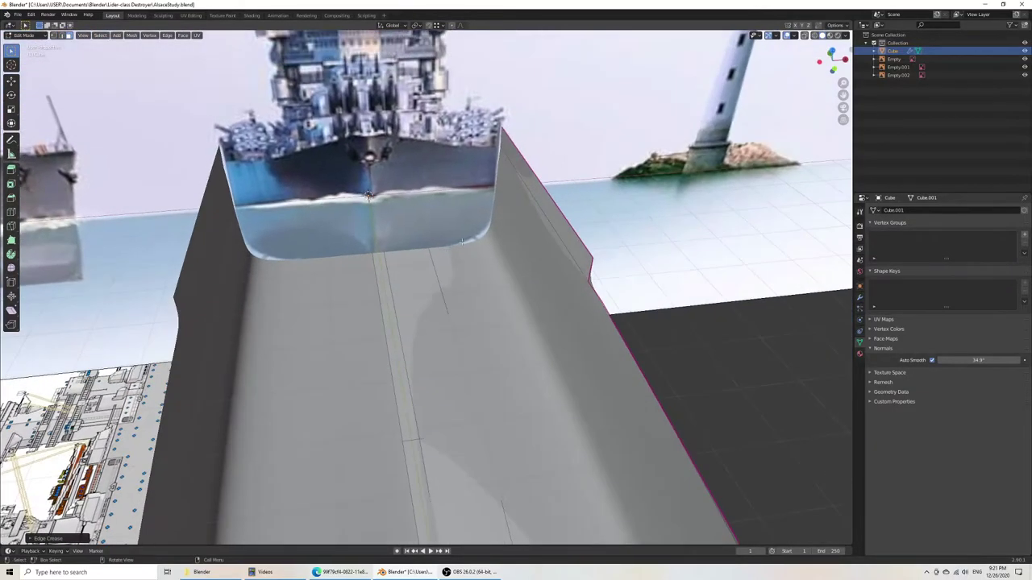
key("KP_7")
key("z")
left_click(501, 278)
middle_click_drag(499, 277, 403, 375, "shift")
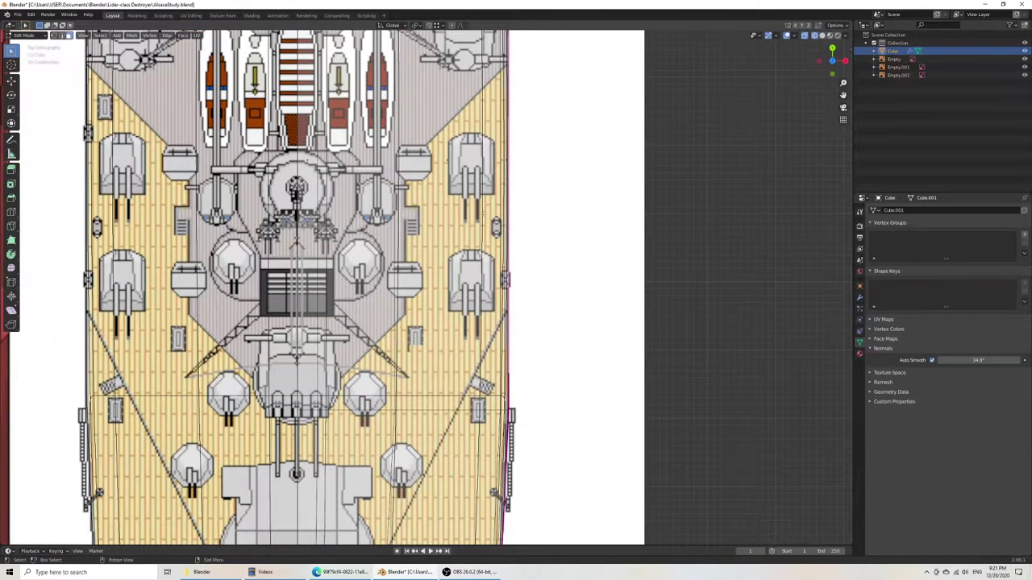
Step: Try to extrude the raised side-wall face inward in the top view, and undo the extrusion
key("g")
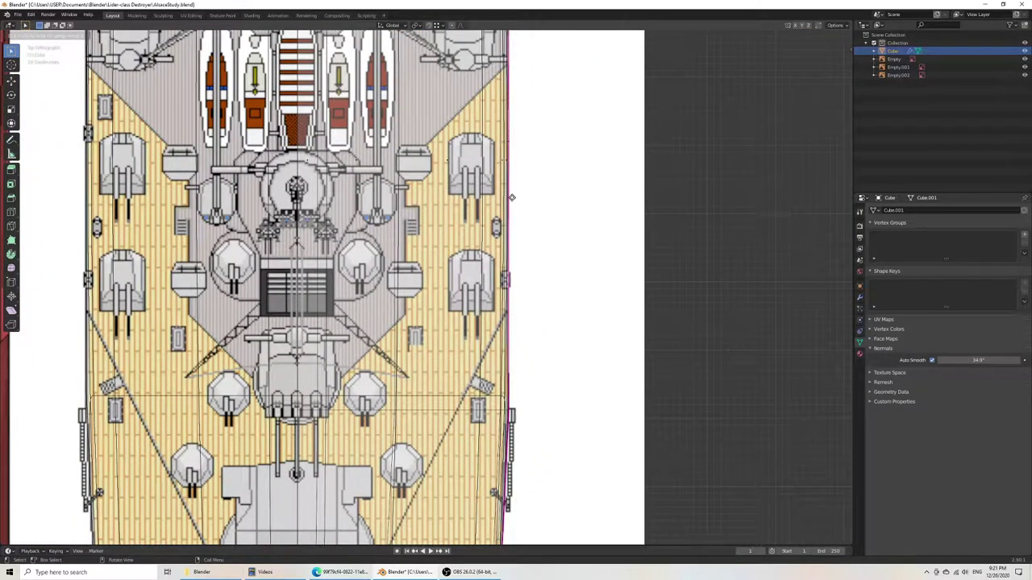
left_click(471, 201)
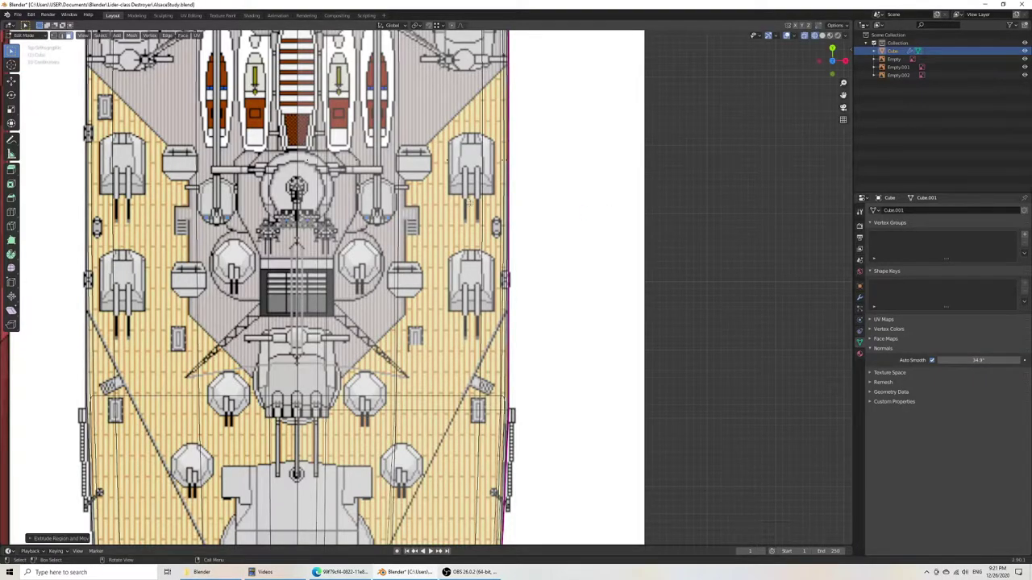
scroll(509, 211, "down", 7)
middle_click_drag(544, 235, 503, 189)
scroll(486, 290, "up", 5)
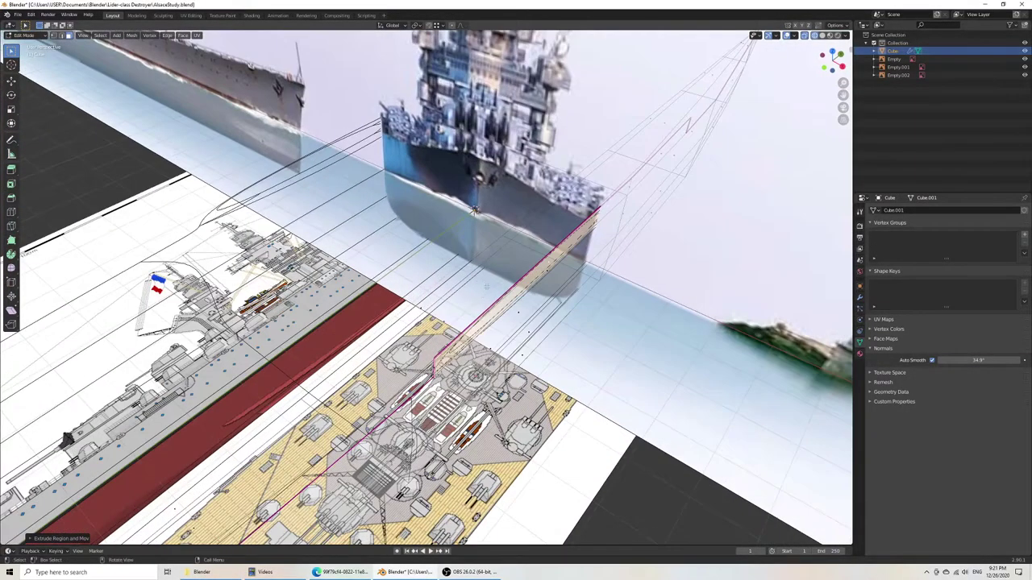
middle_click_drag(486, 291, 498, 266)
key("ctrl+z")
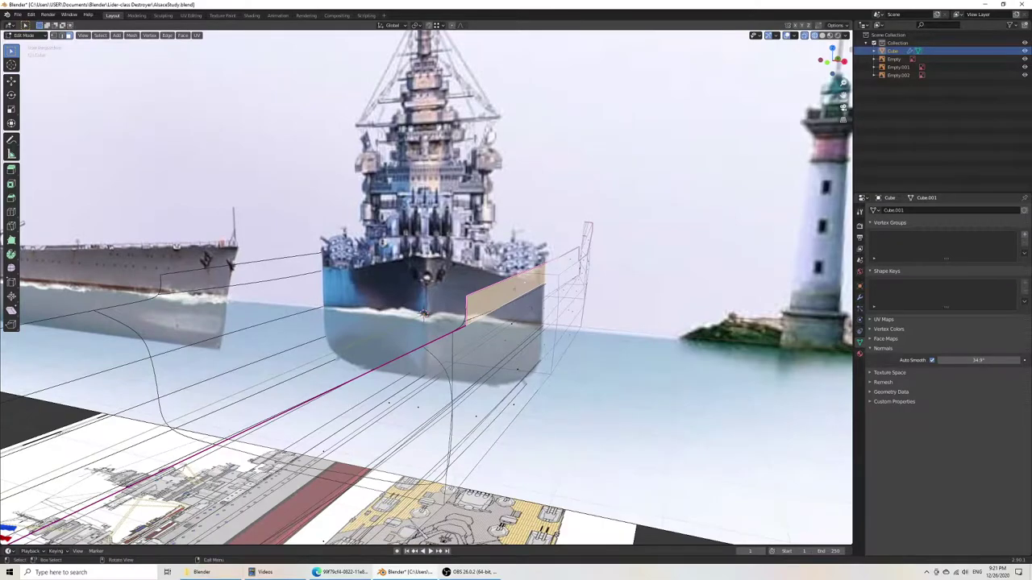
Step: Extrude the raised side-wall face slightly inward along the X axis to give the wall thickness
key("e")
key("x")
key("x")
key("x")
key("x")
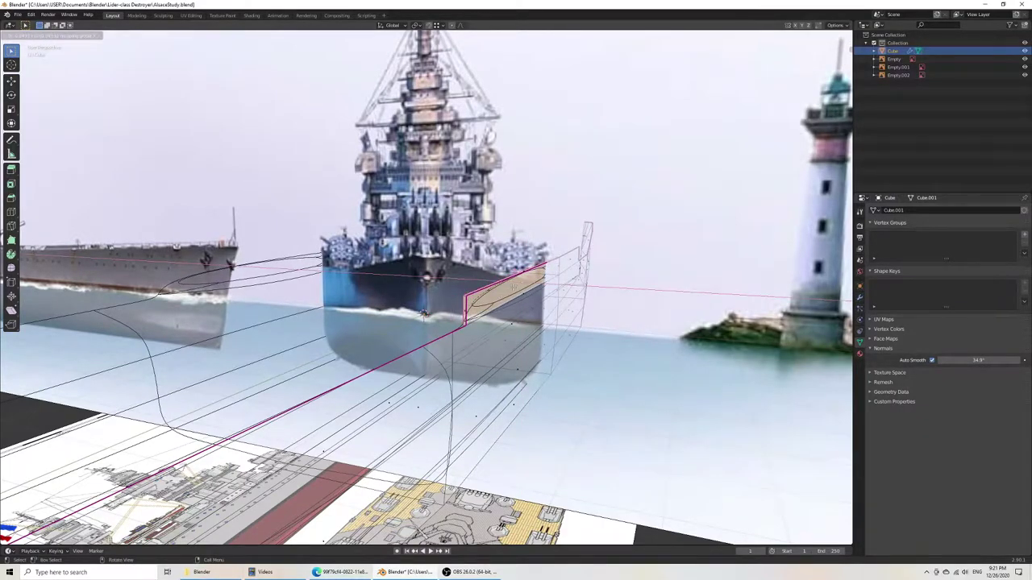
left_click(513, 287)
Step: Crease the edges of the wall's extruded inner face
key("KP_7")
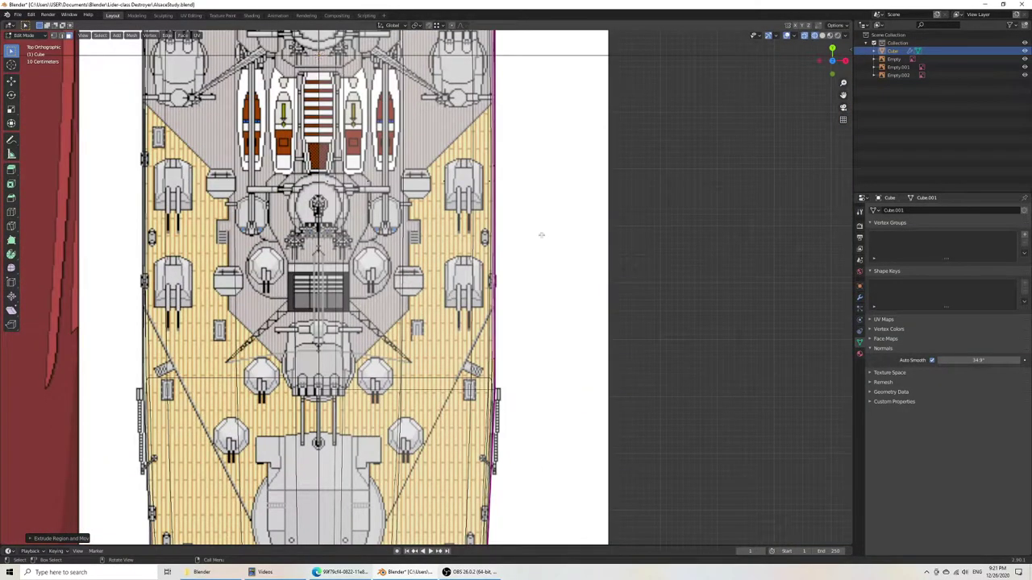
key("shift+e")
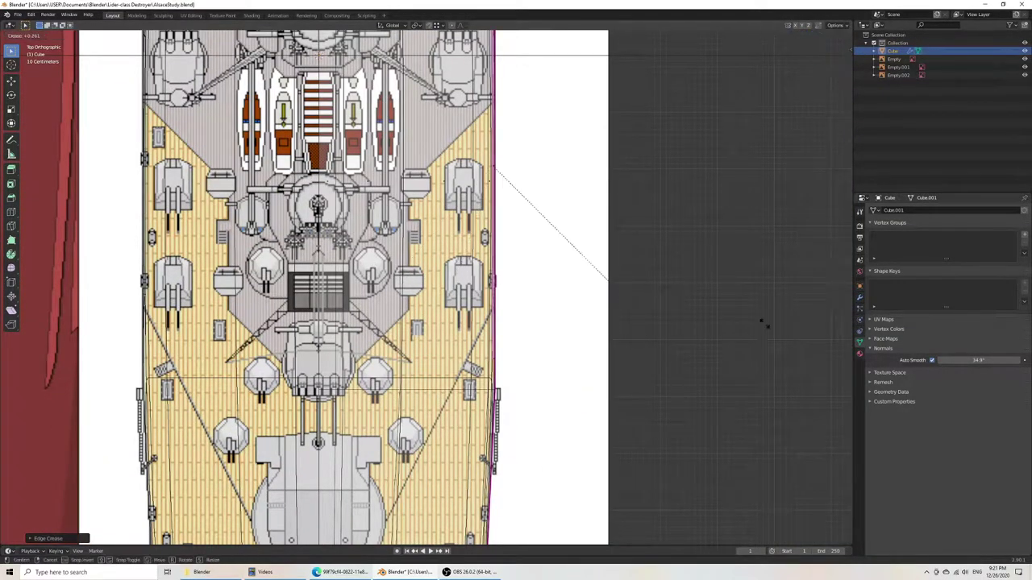
left_click(415, 364)
Step: Move the wall's inner face along the X axis to adjust the wall thickness
middle_click_drag(507, 361, 336, 309)
scroll(336, 309, "up", 4)
middle_click_drag(441, 343, 346, 349)
middle_click_drag(182, 301, 378, 262)
key("g")
key("x")
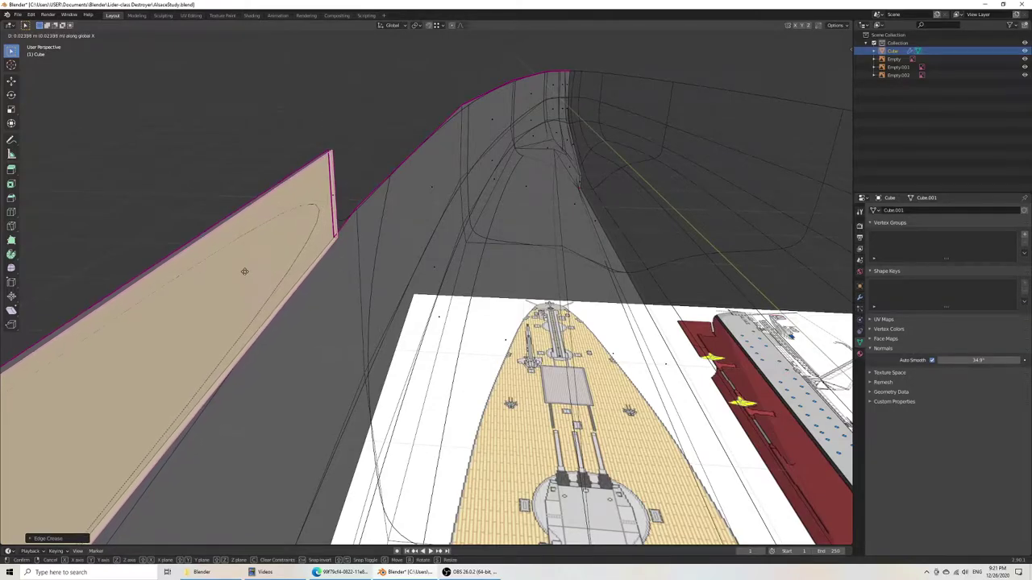
left_click(226, 274)
Step: Crease the edges of the raised side wall's narrow top face
middle_click_drag(366, 271, 196, 264)
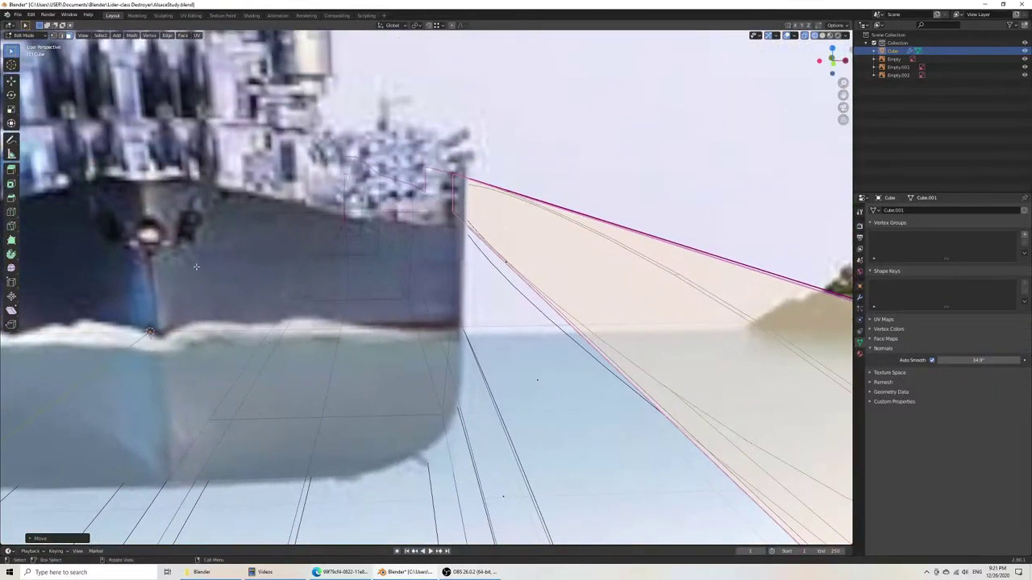
scroll(307, 316, "down", 3)
middle_click_drag(587, 269, 545, 279)
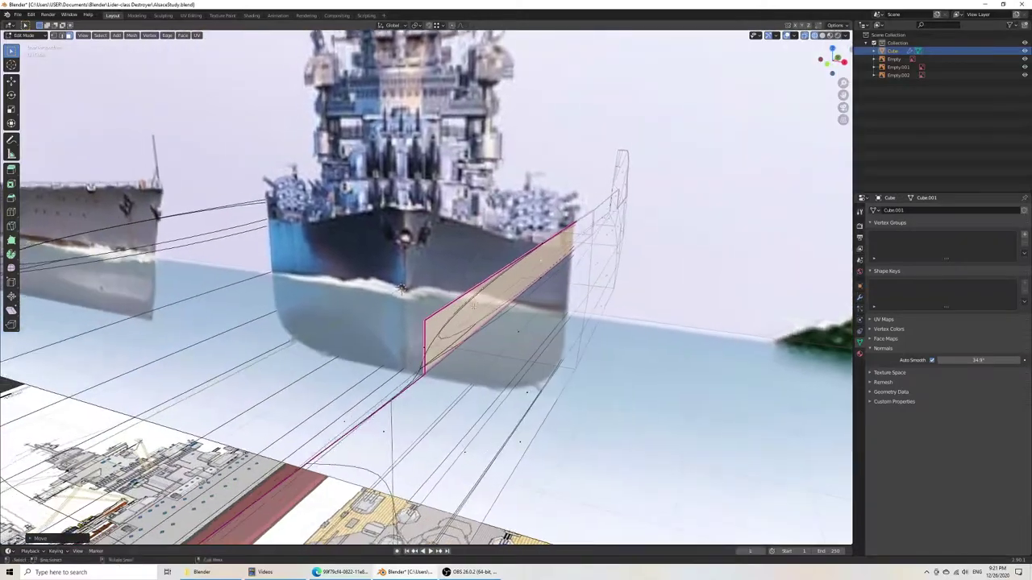
scroll(546, 279, "up", 3)
key("alt+a")
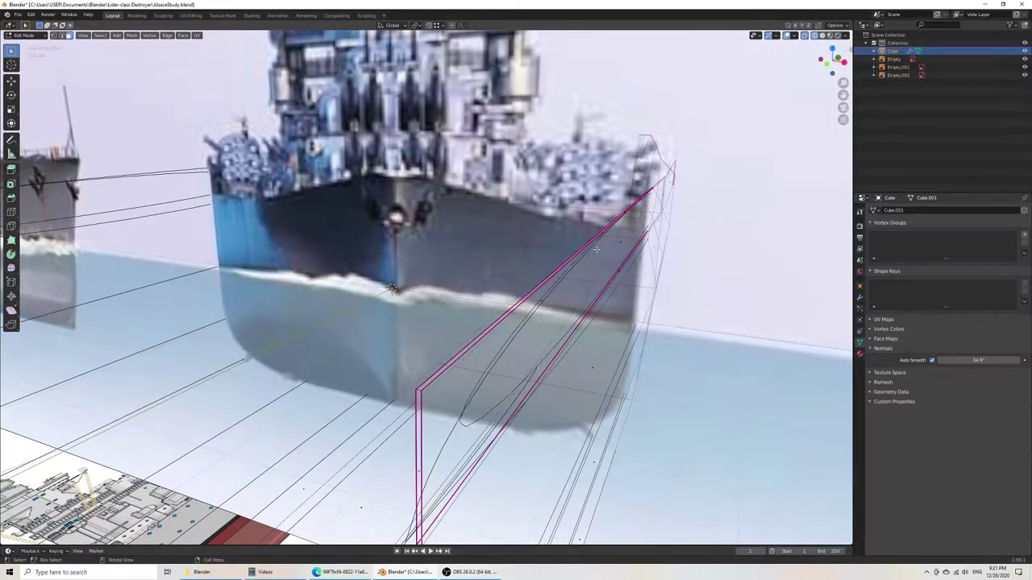
left_click(625, 212)
key("shift+e")
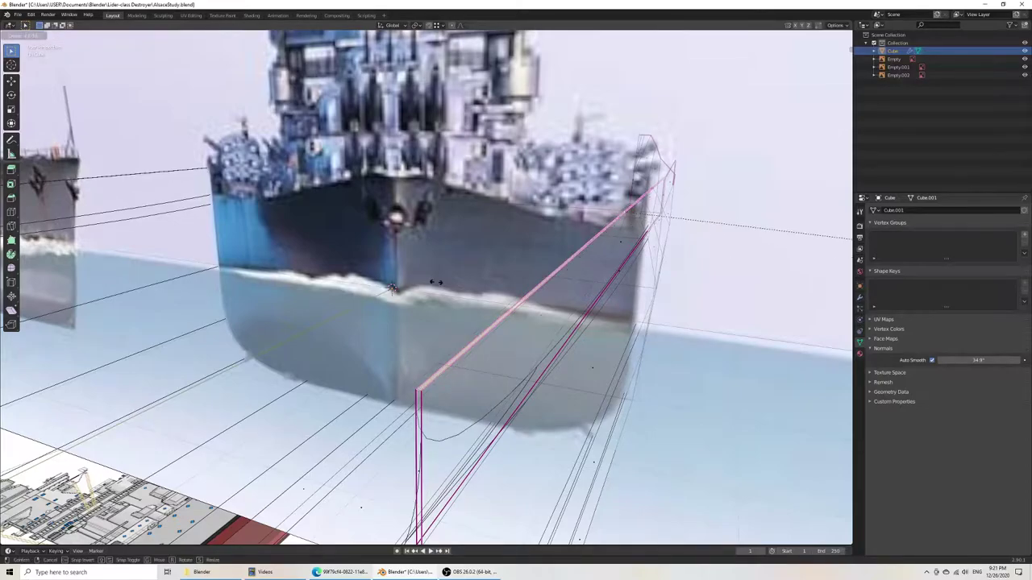
left_click(402, 316)
Step: Inspect the creased wall from the other side and undo the top-face crease
scroll(402, 314, "down", 2)
middle_click_drag(402, 314, 311, 276)
scroll(311, 276, "down", 3)
scroll(312, 285, "up", 5)
scroll(312, 286, "down", 4)
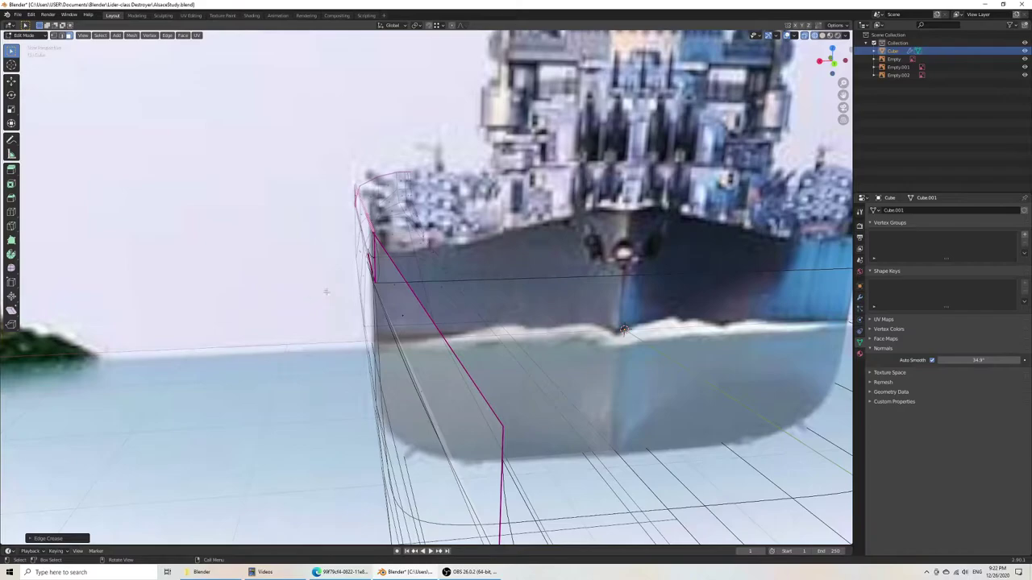
mouse_move(438, 336)
middle_mouse_down()
mouse_move(368, 321)
mouse_move(421, 333)
middle_mouse_up()
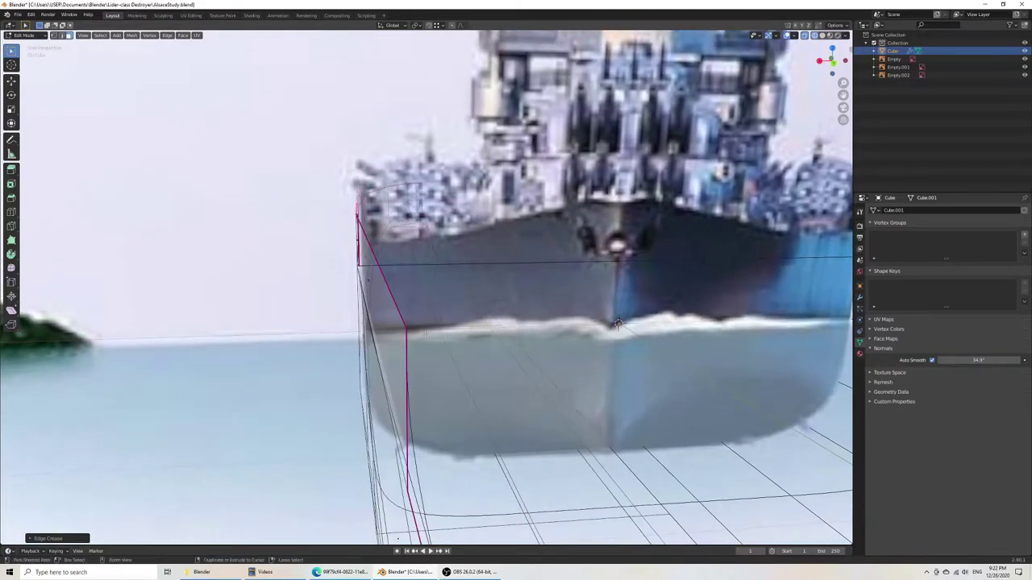
key("ctrl+z")
key("ctrl+z")
Step: Extrude the raised wall's side face slightly along the X axis again, and switch the viewport to solid shading
middle_click_drag(334, 326, 208, 273)
left_click(198, 270, "shift")
key("e")
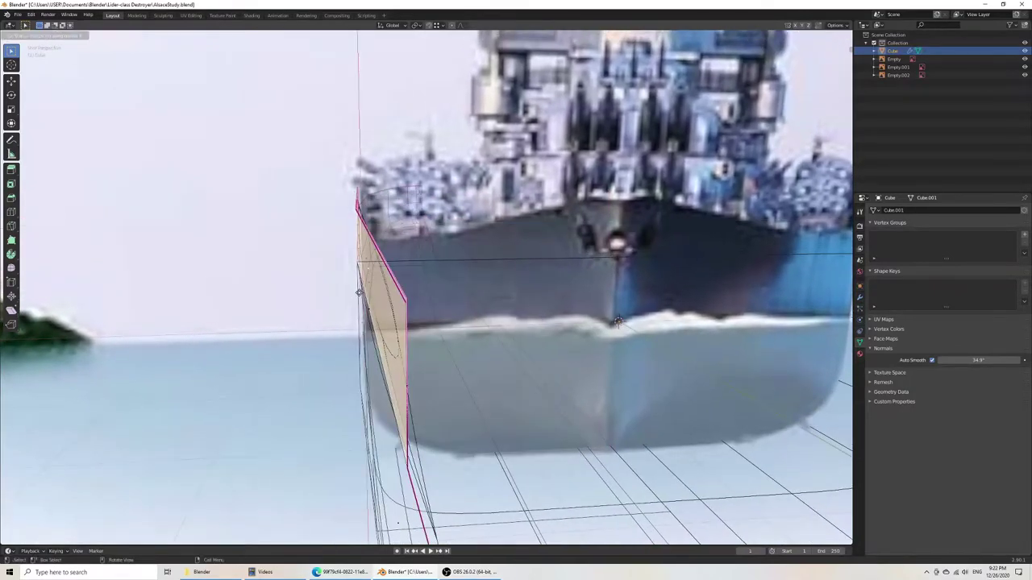
key("x")
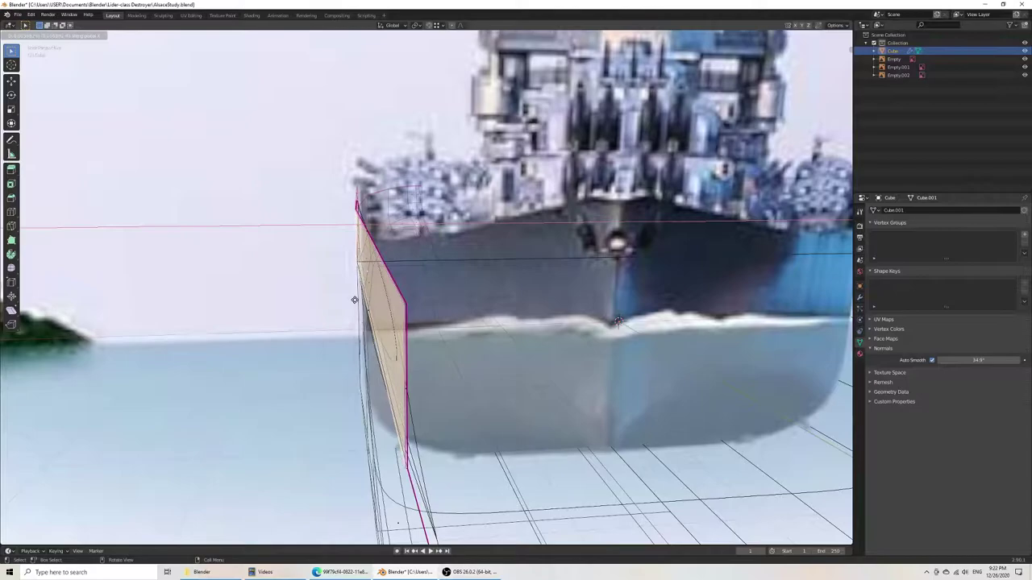
left_click(355, 300)
key("z")
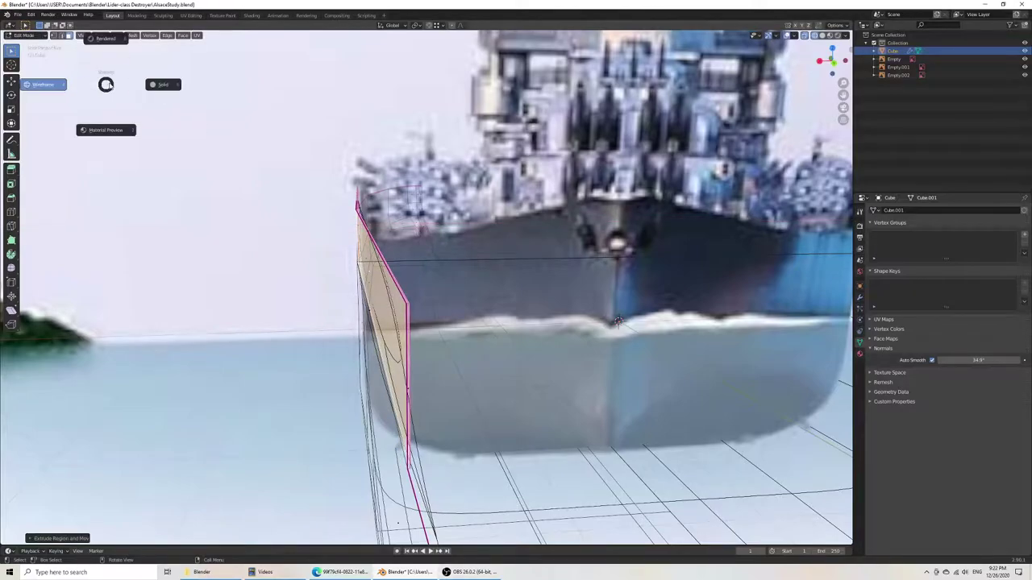
left_click(172, 83)
key("ctrl+z")
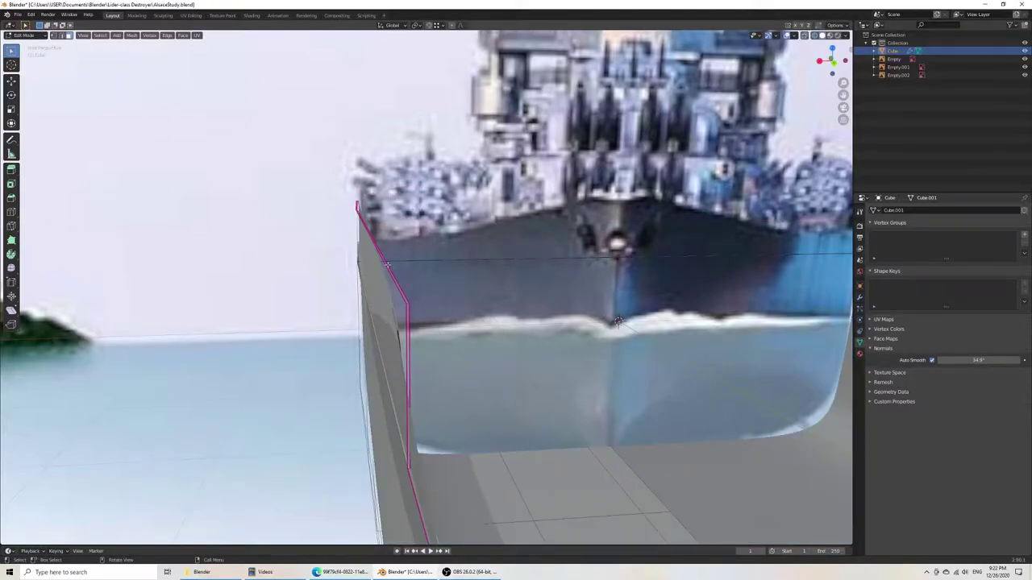
Step: Select the narrow top face of the thickened wall and crease its edges, checking it from several angles
left_click(388, 269)
key("shift+e")
left_click(594, 297)
middle_click_drag(220, 216, 365, 270)
scroll(365, 269, "up", 5)
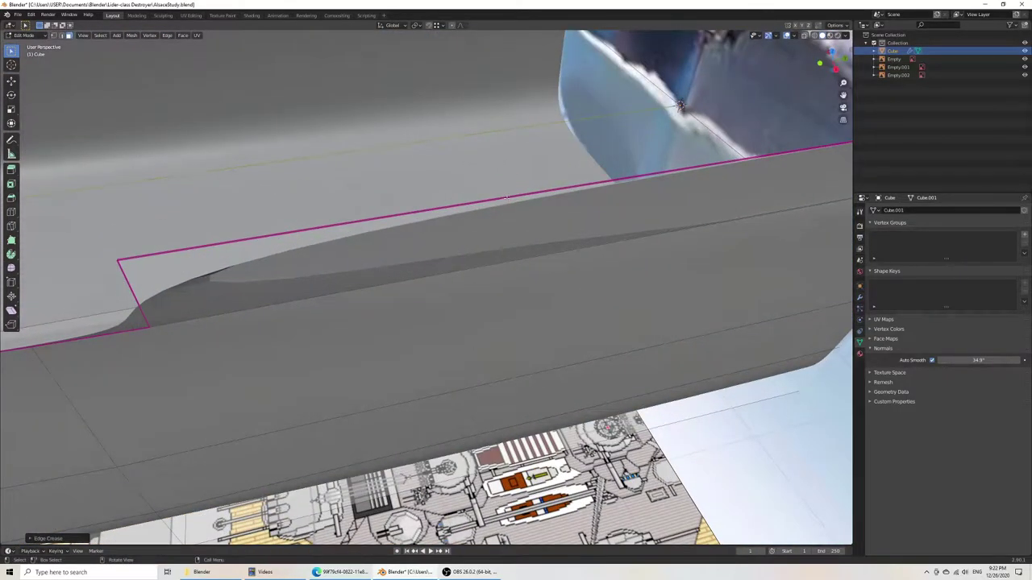
middle_click_drag(510, 196, 424, 278)
middle_click_drag(455, 161, 409, 176)
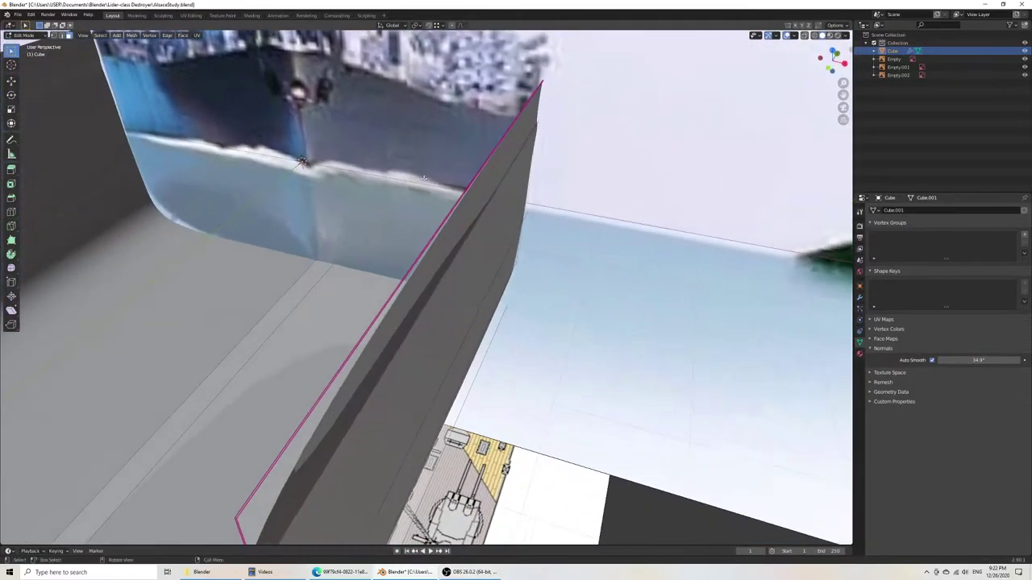
scroll(540, 159, "up", 4)
middle_click_drag(539, 158, 520, 192)
key("shift+e")
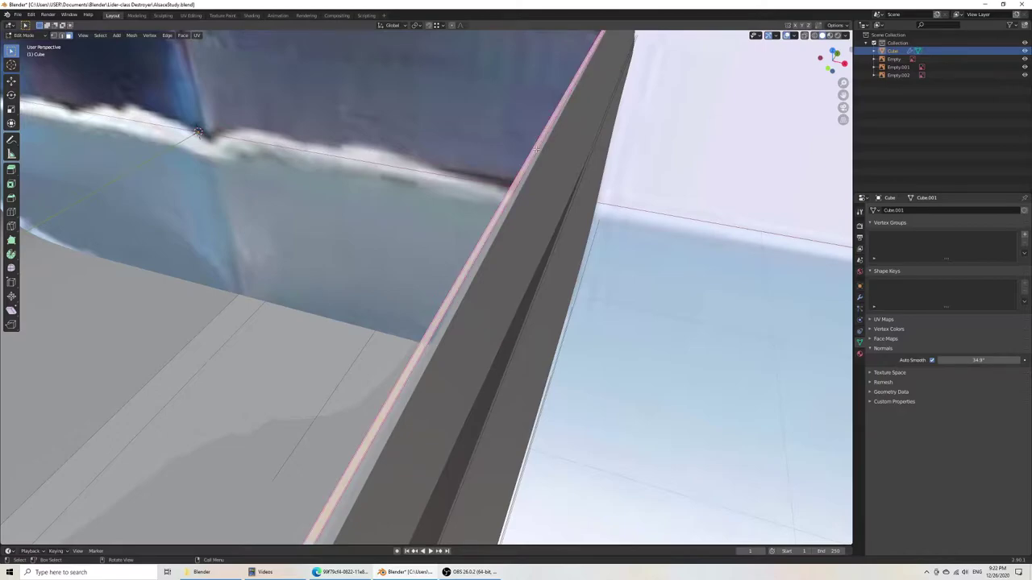
left_click(174, 298)
Step: Try to crease the short edge at the foot of the wall's end, cancel it, and save the file
scroll(174, 299, "down", 4)
middle_click_drag(177, 300, 502, 412)
scroll(438, 390, "up", 4)
left_click(63, 37)
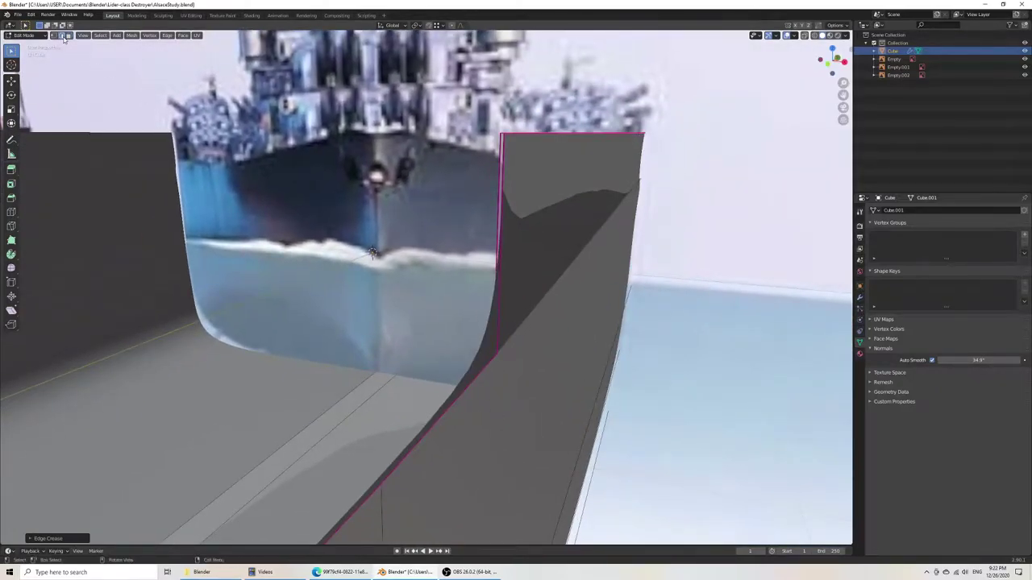
left_click(496, 353)
key("z")
left_click(454, 357)
left_click(495, 350, "shift")
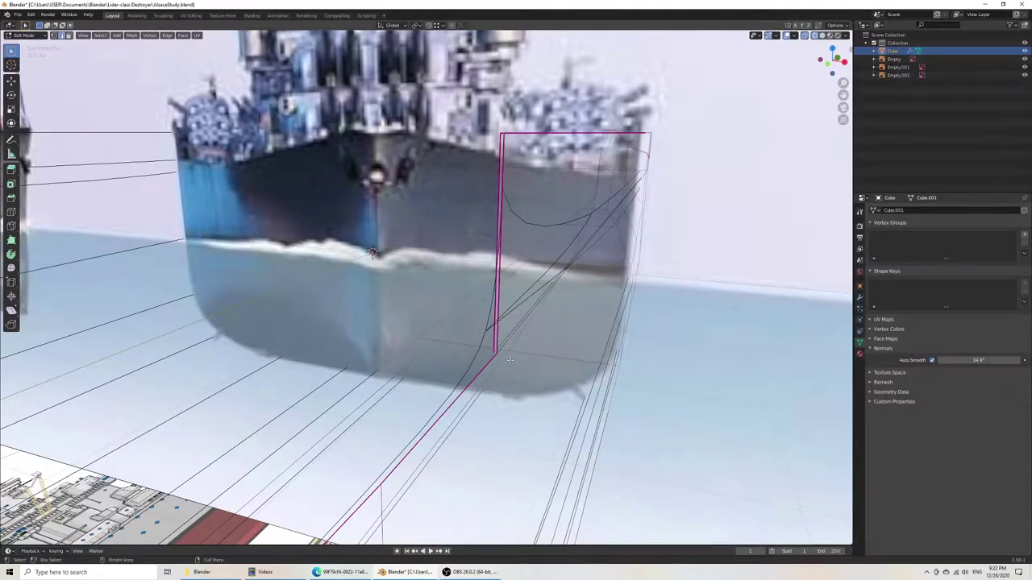
key("shift+e")
right_click(153, 362)
key("ctrl+s")
Step: Try to delete the inboard face of the raised side wall, and undo the deletion
scroll(452, 223, "down", 4)
middle_click_drag(455, 221, 364, 255)
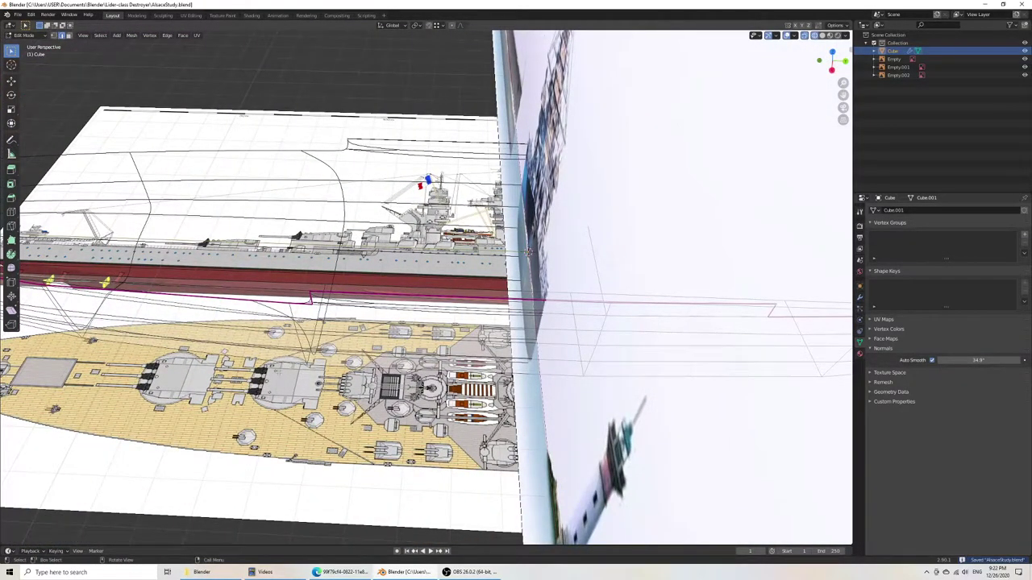
scroll(364, 254, "down", 4)
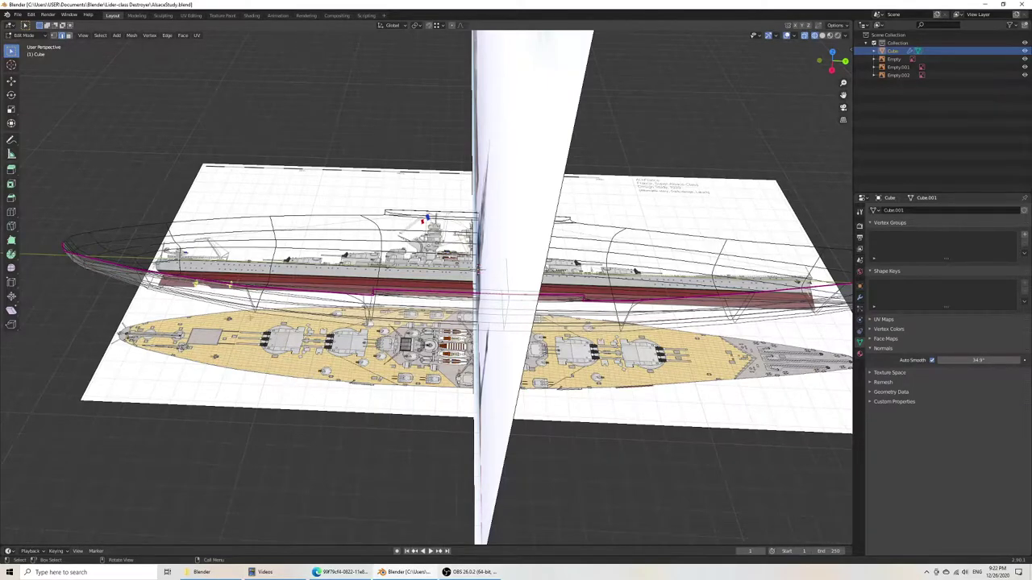
middle_click_drag(187, 280, 261, 295)
scroll(224, 260, "up", 4)
scroll(314, 262, "up", 4)
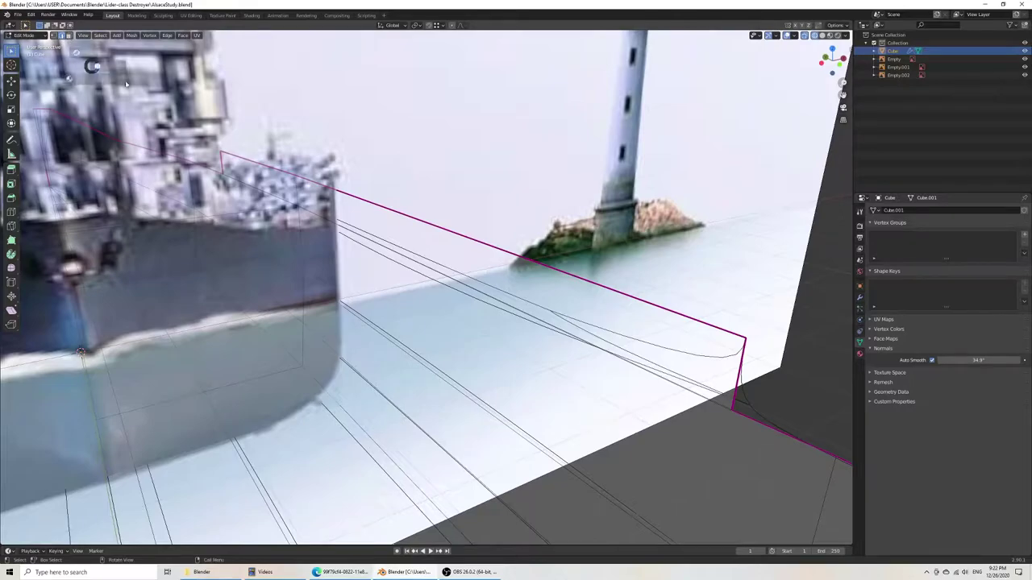
key("alt+z")
left_click(69, 34)
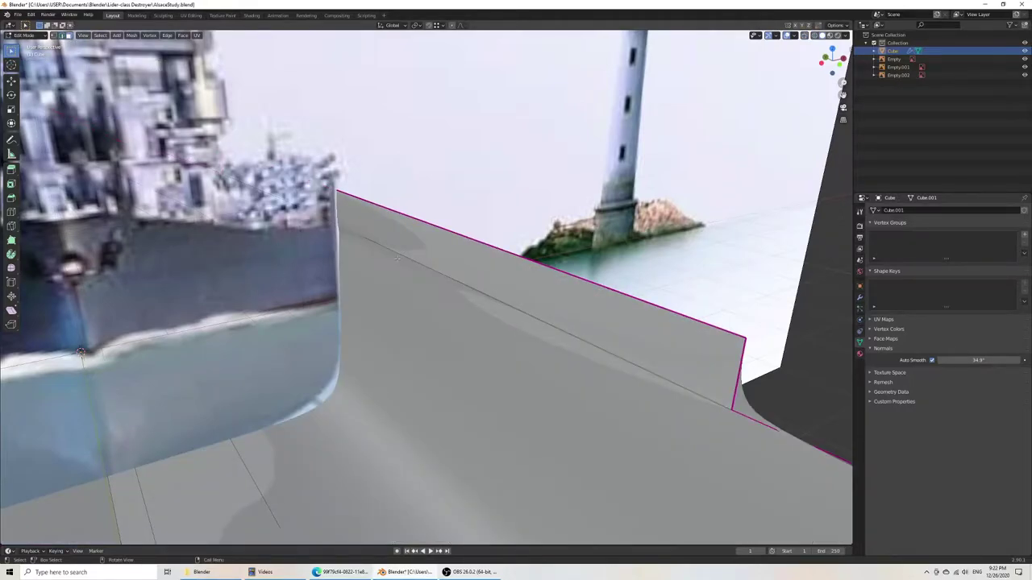
left_click(387, 242)
key("x")
left_click(377, 284)
middle_click_drag(378, 282, 265, 322)
middle_click_drag(146, 419, 364, 256, "shift")
key("z")
left_click(420, 258)
middle_click_drag(422, 295, 478, 299)
key("ctrl+z")
Step: Delete the raised wall's inboard face from the solid view and save the file
middle_click_drag(565, 299, 475, 282)
left_click(444, 163)
middle_click_drag(443, 163, 443, 197)
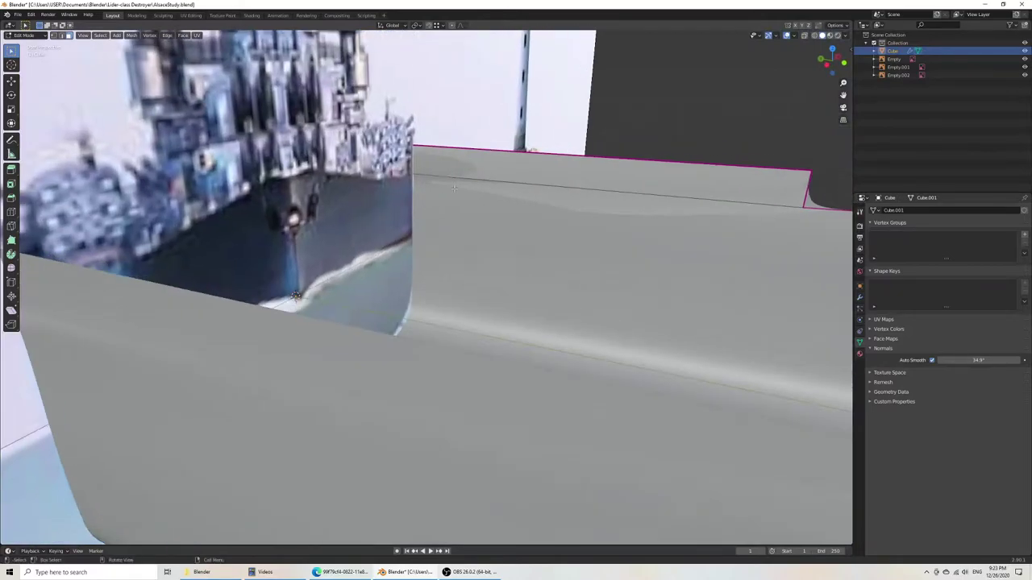
left_click(516, 169)
key("x")
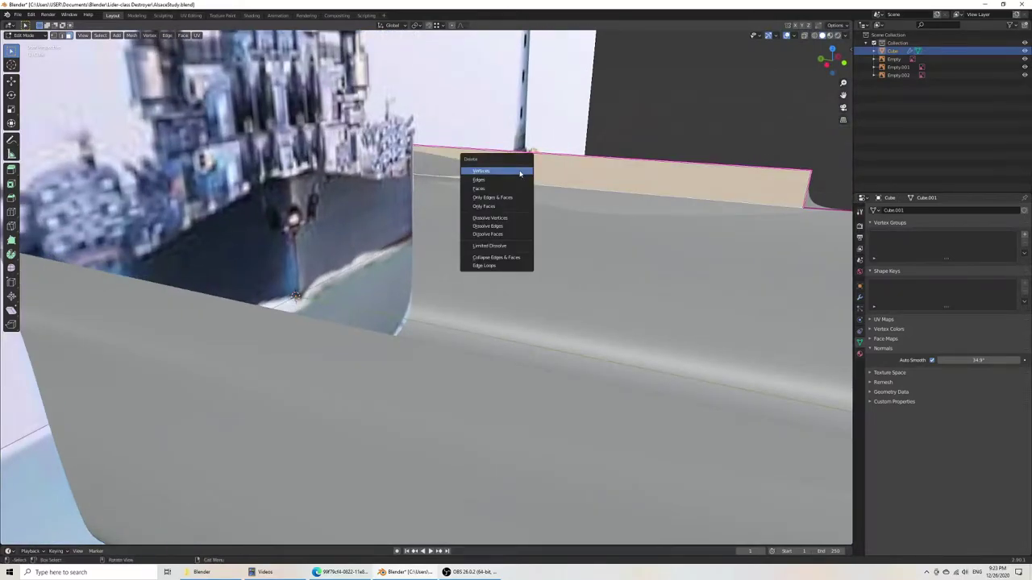
key("f")
middle_click_drag(532, 246, 456, 258)
key("ctrl+z")
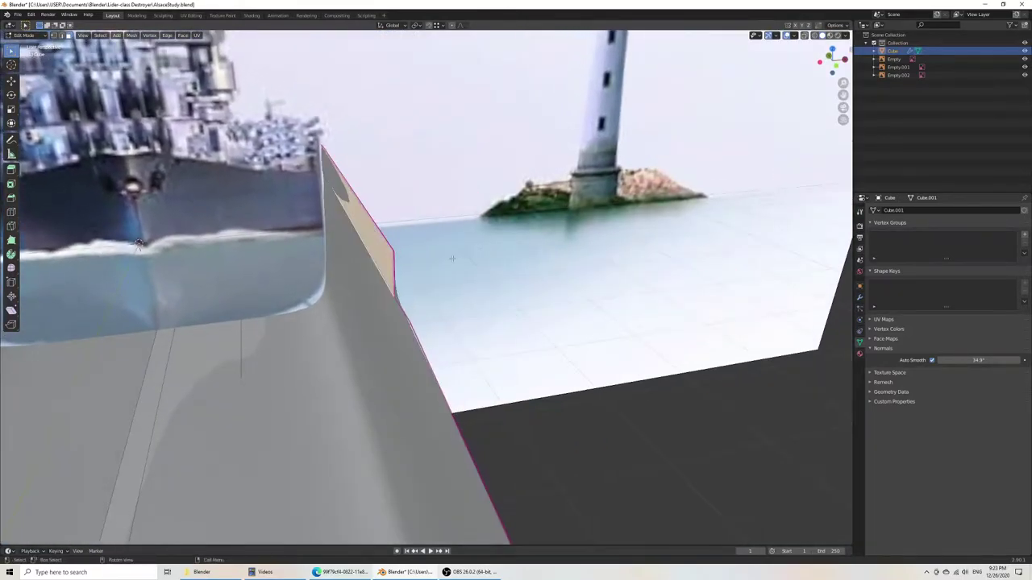
key("x")
middle_click_drag(347, 260, 325, 283)
left_click(342, 276)
key("ctrl+s")
Step: Check the opened wall in wireframe shading and undo the face deletion
middle_click_drag(212, 275, 289, 266)
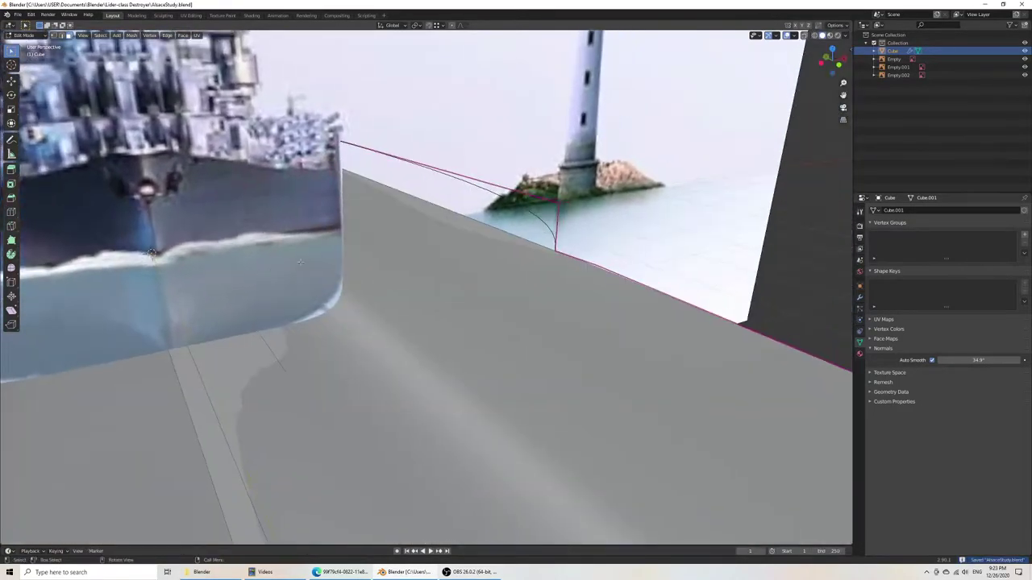
key("z")
left_click(488, 214)
key("z")
left_click(391, 225)
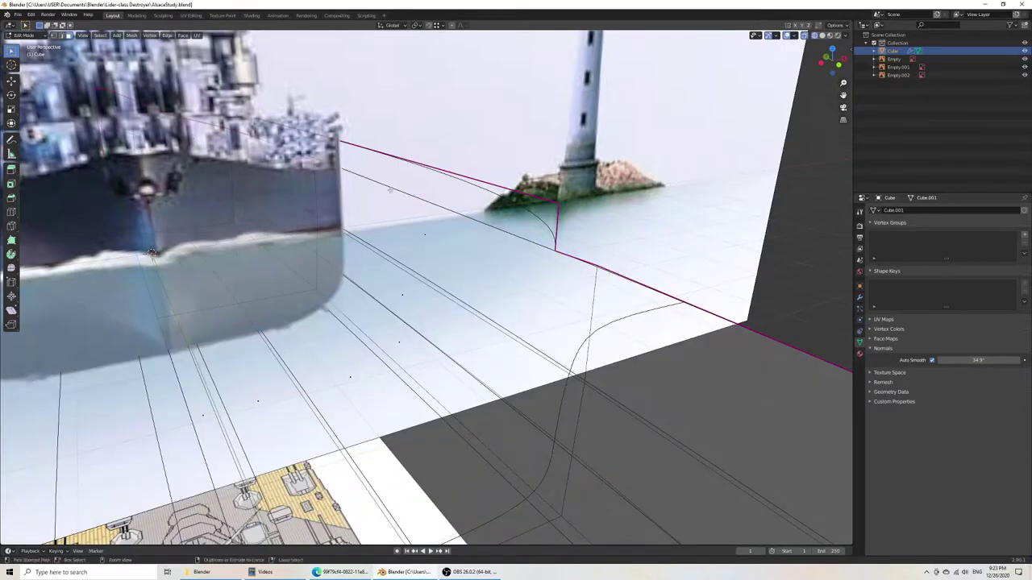
key("ctrl+z")
key("ctrl+z")
key("ctrl+z")
Step: Try once more to delete the raised wall's side face in face-select mode, and undo it
middle_click_drag(338, 215, 407, 235)
left_click(63, 37)
middle_click_drag(326, 305, 325, 288)
left_click(70, 36)
left_click(429, 187, "shift")
key("x")
left_click(435, 212)
middle_click_drag(436, 213, 328, 204)
key("ctrl+z")
Step: Undo the earlier wall-thickness edits back to the single-sided raised wall
left_click(342, 172)
key("ctrl+z")
key("ctrl+z")
key("ctrl+z")
key("ctrl+z")
key("ctrl+z")
key("ctrl+z")
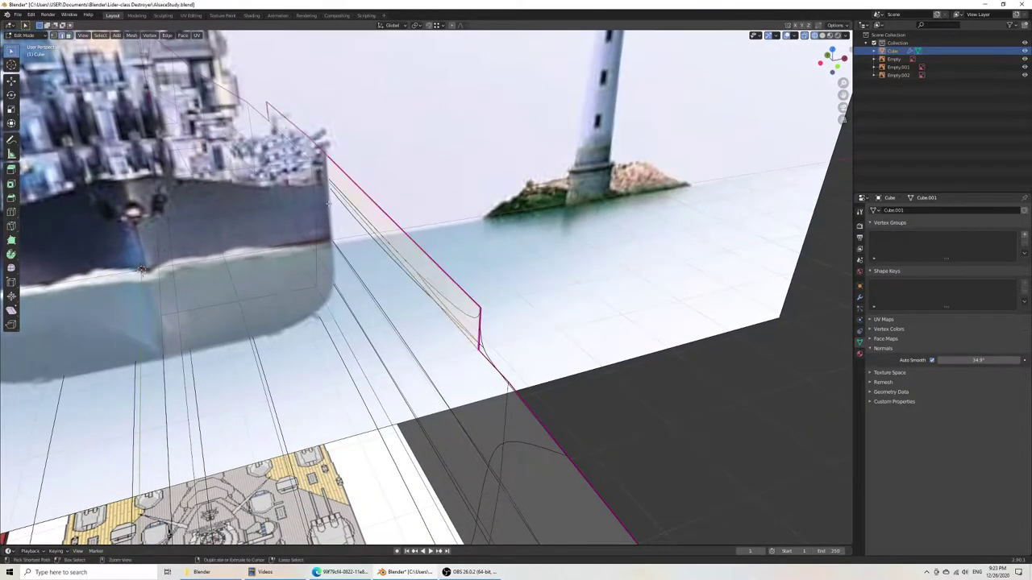
key("ctrl+z")
key("ctrl+z")
key("ctrl+z")
key("ctrl+z")
key("ctrl+z")
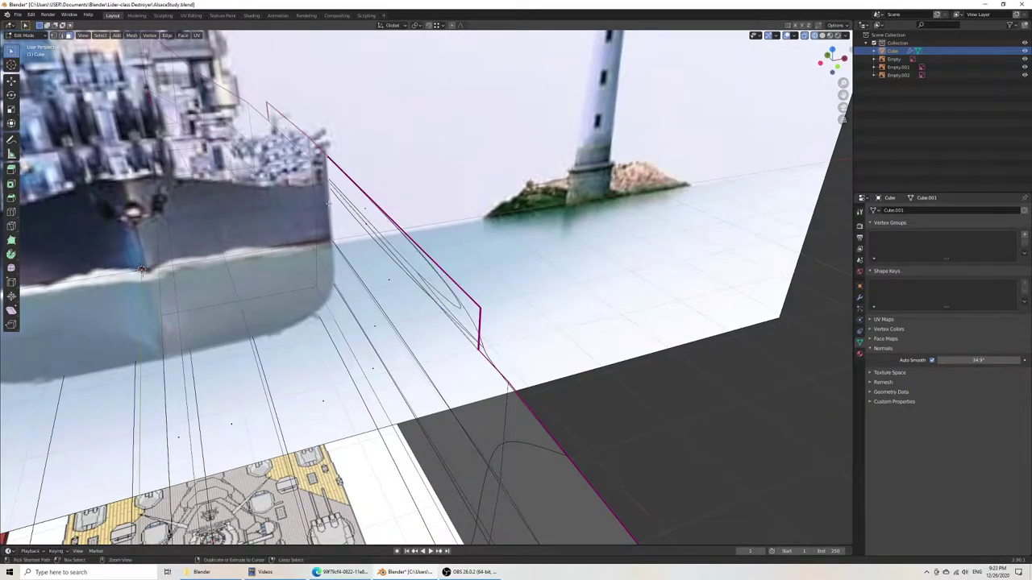
key("ctrl+z")
Step: Extrude the raised side-wall face inward across the deck in the wireframe top view, stopping beside the central superstructure
middle_click_drag(328, 204, 185, 262)
key("z")
left_click(241, 261)
mouse_move(379, 273)
middle_mouse_down()
mouse_move(330, 251)
mouse_move(269, 272)
middle_mouse_up()
left_click(69, 37)
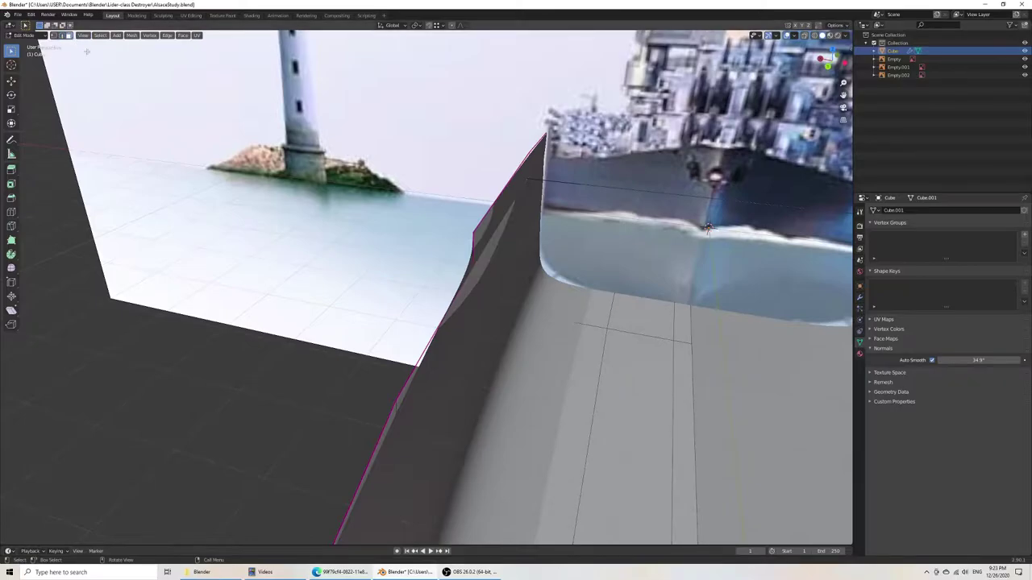
left_click(496, 211)
middle_click_drag(493, 213, 184, 198)
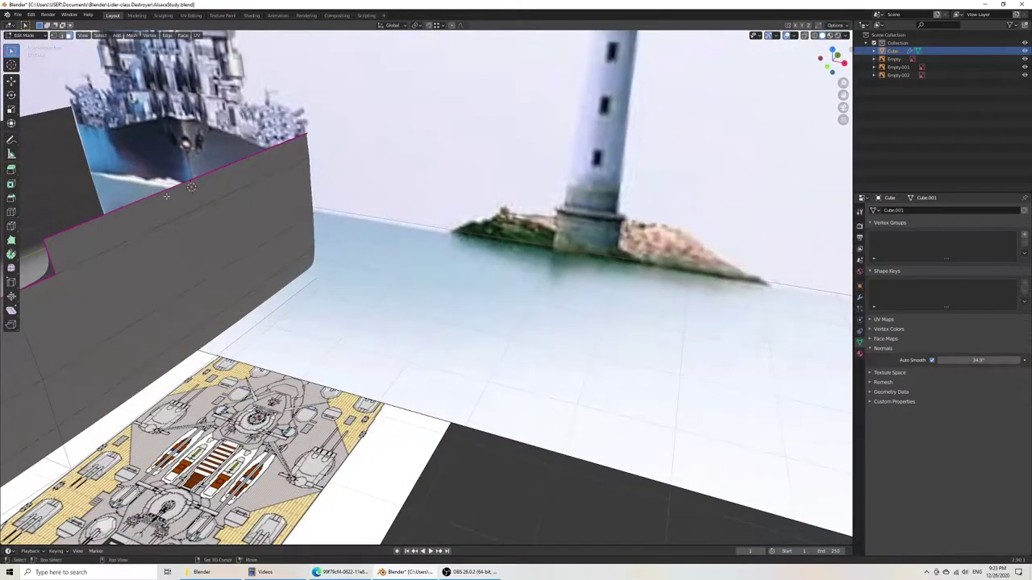
left_click(156, 204)
key("KP_7")
key("z")
left_click(137, 214)
middle_click_drag(137, 215, 259, 165, "shift")
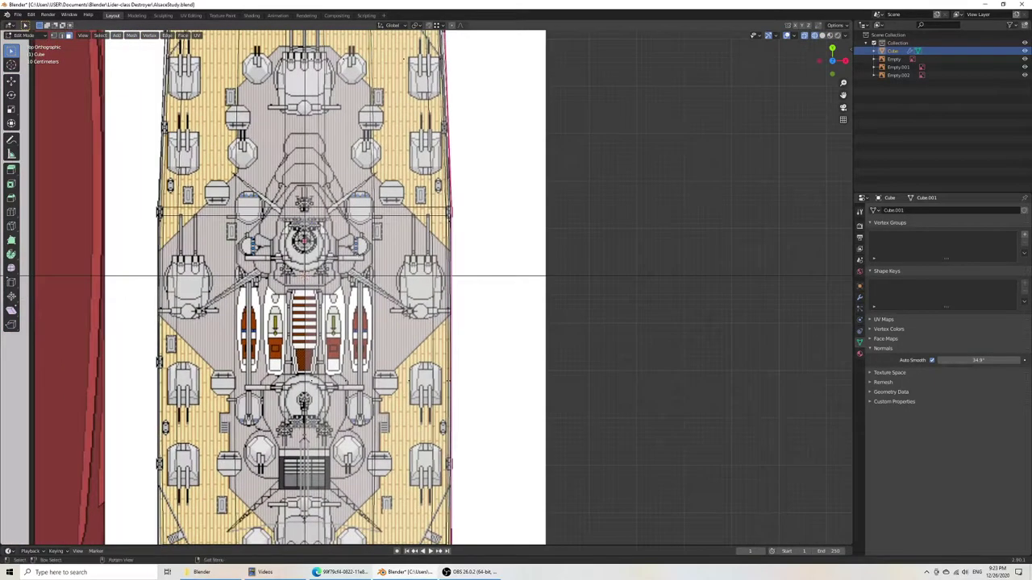
scroll(260, 165, "down", 3)
key("e")
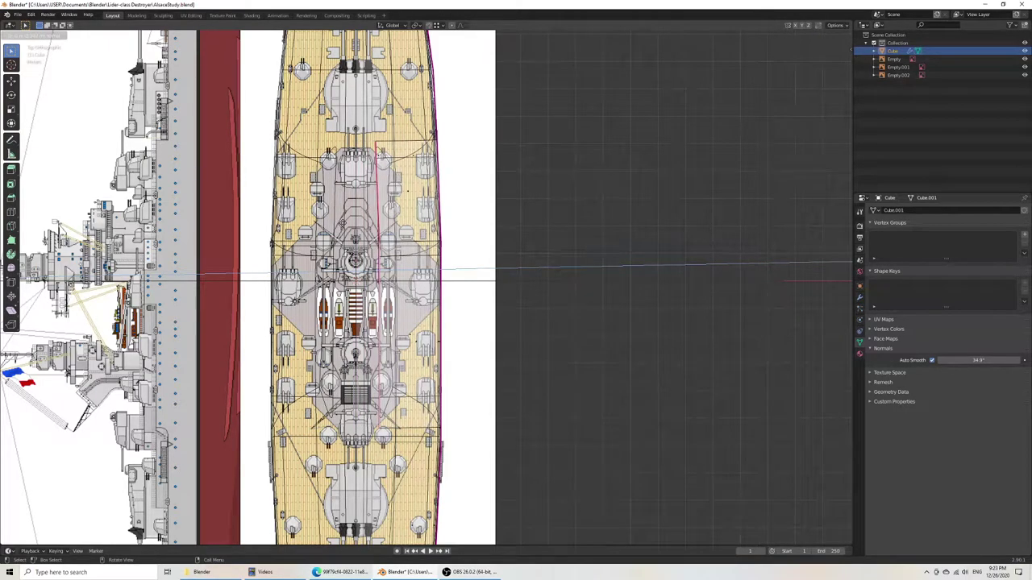
left_click(341, 223)
Step: Move the inner corner vertices at the extrusion's upper end along the deck to the nearby main gun turret, and check the side view
middle_click_drag(342, 223, 341, 312, "shift")
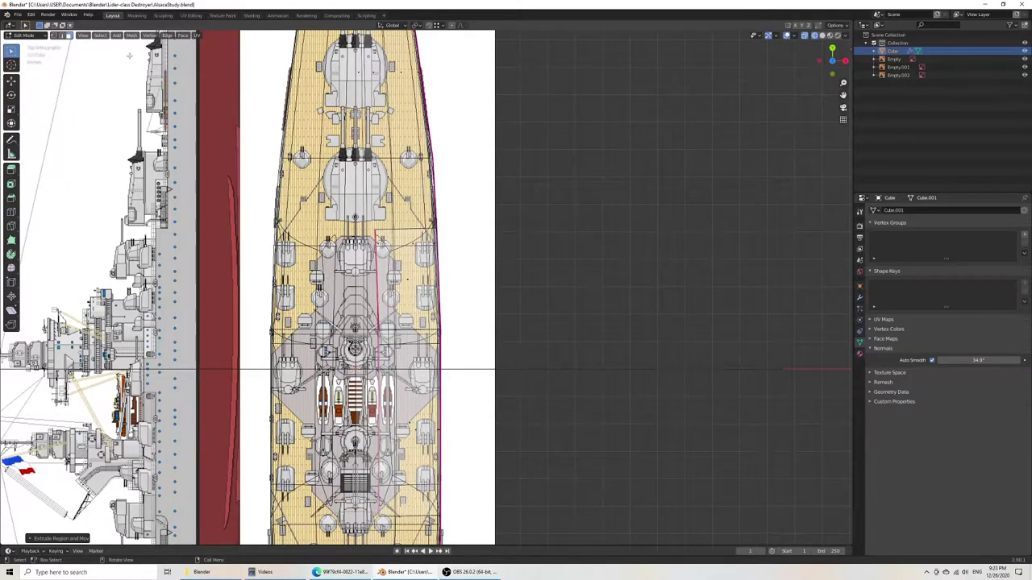
left_click(55, 37)
left_click_drag(345, 202, 401, 530)
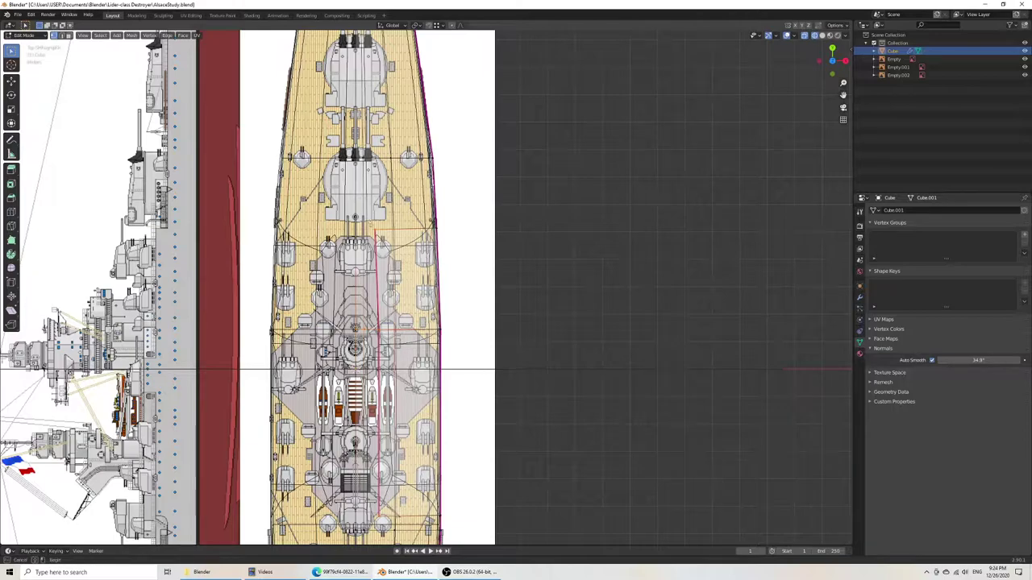
left_click(356, 328, "shift")
key("g")
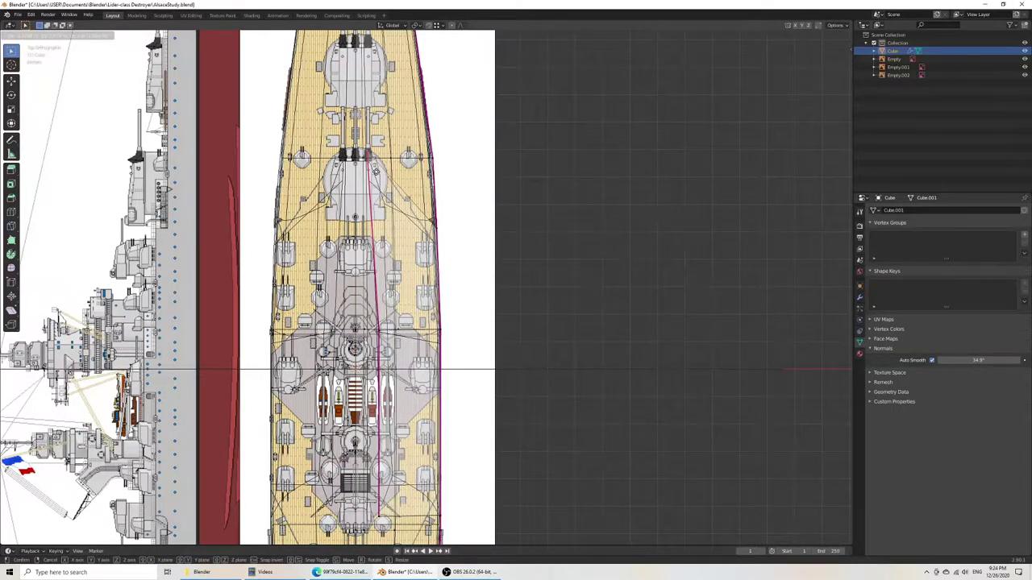
left_click(375, 171)
scroll(452, 250, "up", 7)
middle_click_drag(440, 169, 430, 302, "shift")
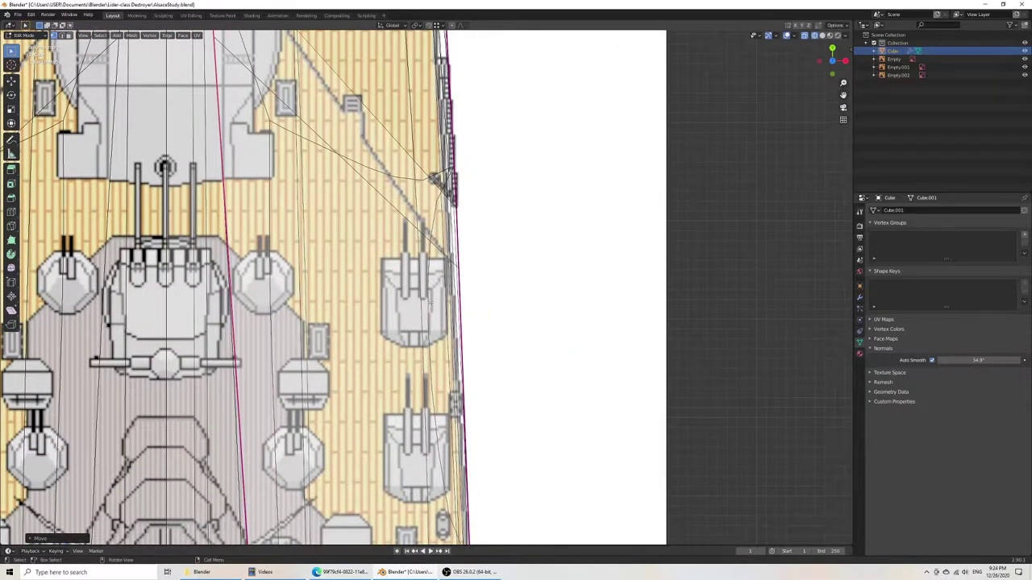
scroll(428, 301, "down", 5)
key("KP_3")
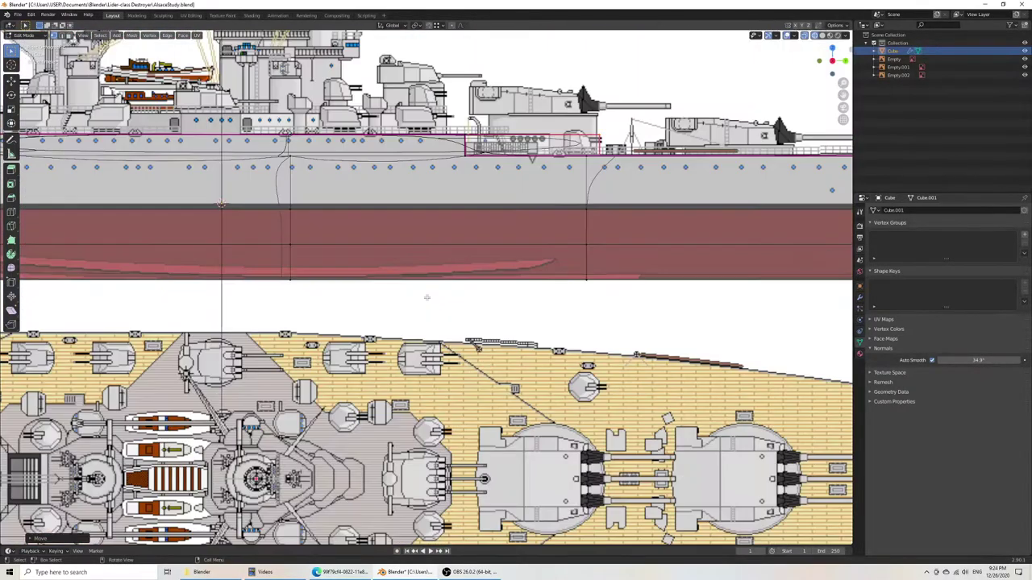
Step: Compare the raised wall's forward end with the side-profile and deck-plan blueprints
scroll(406, 304, "down", 2)
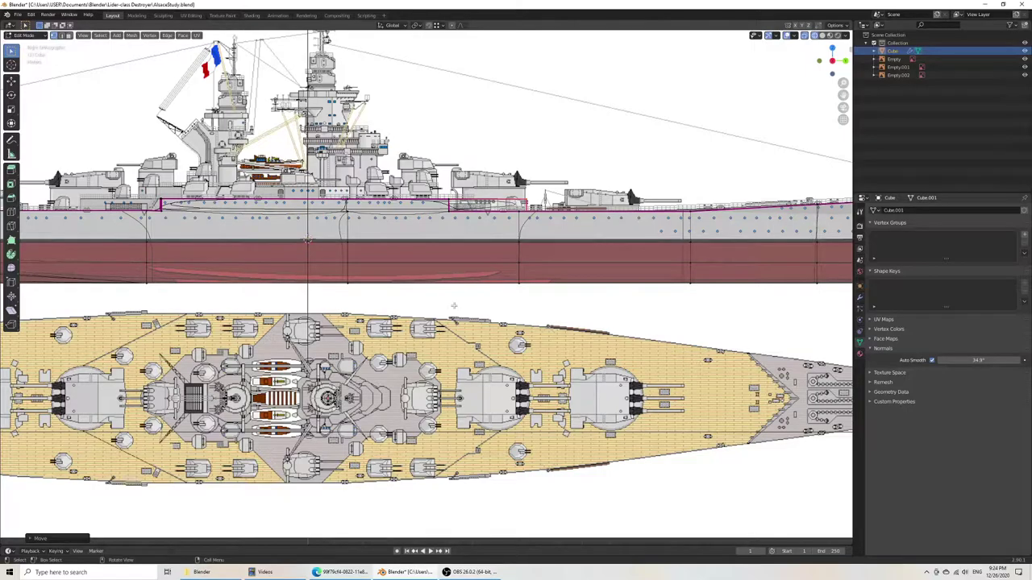
scroll(428, 192, "up", 5)
middle_click_drag(429, 192, 373, 330, "shift")
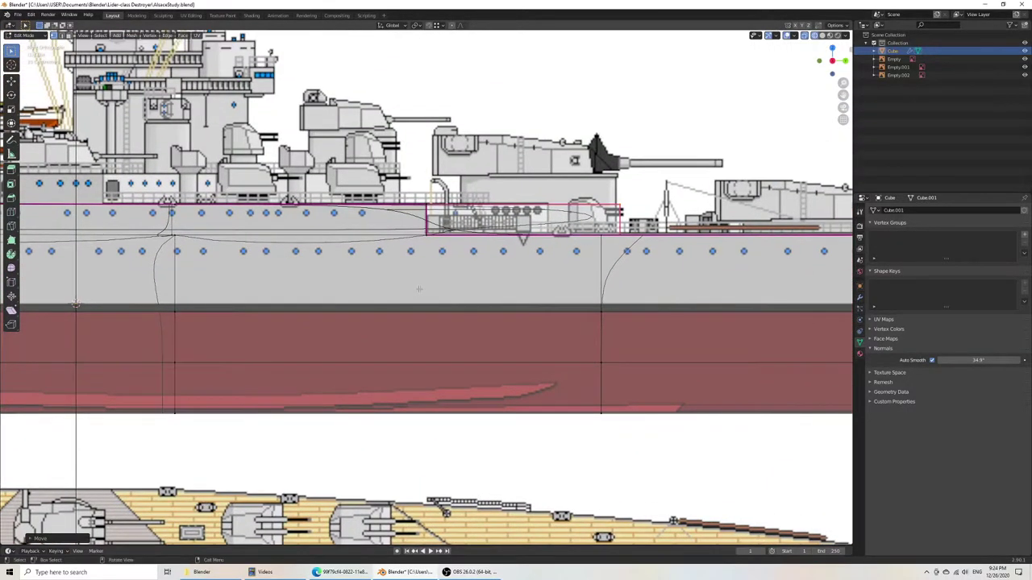
scroll(407, 404, "down", 5)
middle_click_drag(407, 403, 418, 217, "shift")
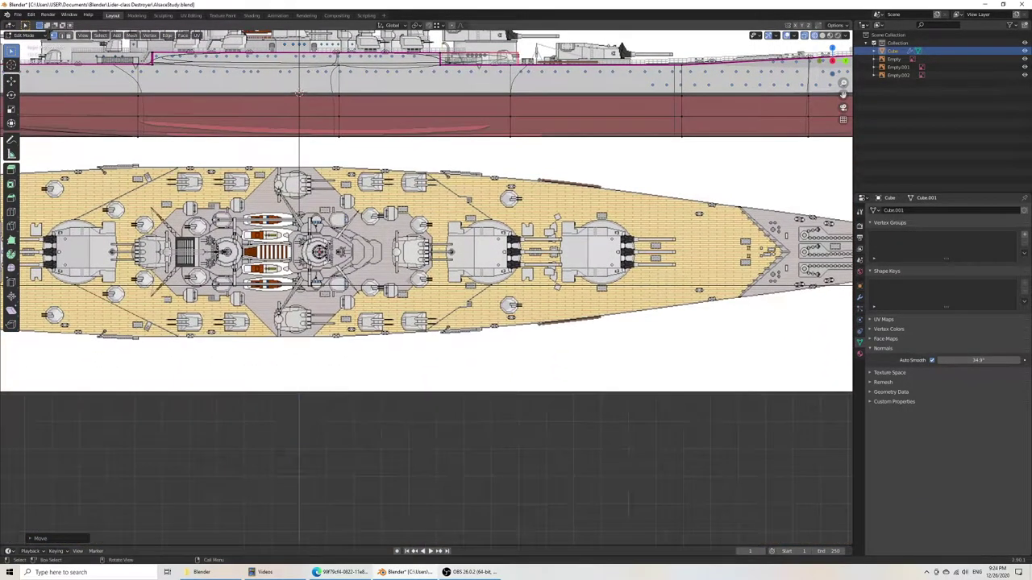
middle_click_drag(299, 94, 304, 172, "shift")
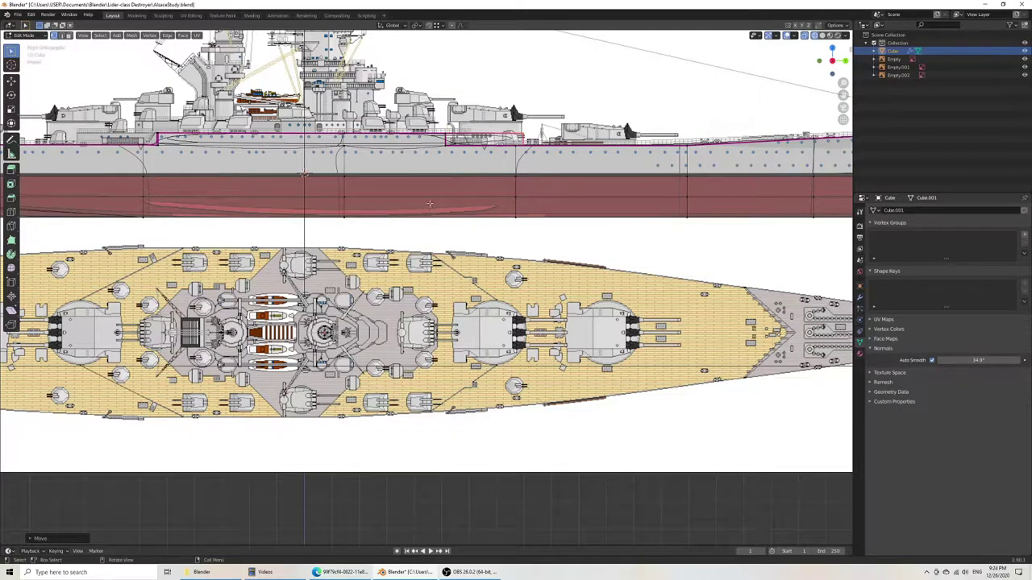
Step: Move the outer vertices at the raised deck's forward end aft along the hull edge to the blueprint's diagonal deck line
left_click_drag(439, 128, 461, 165)
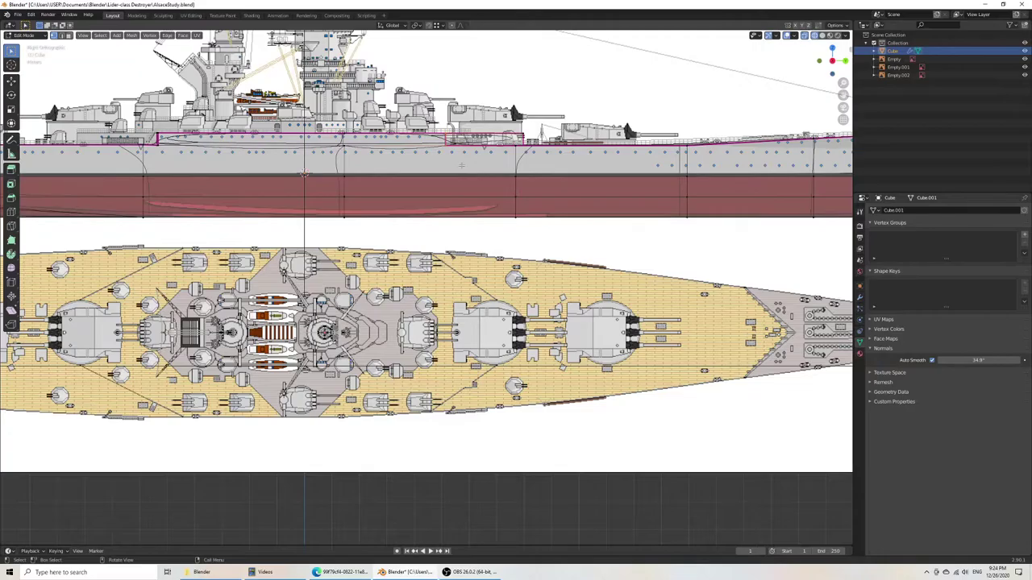
key("KP_7")
middle_click_drag(445, 350, 463, 185, "shift")
scroll(451, 220, "up", 5)
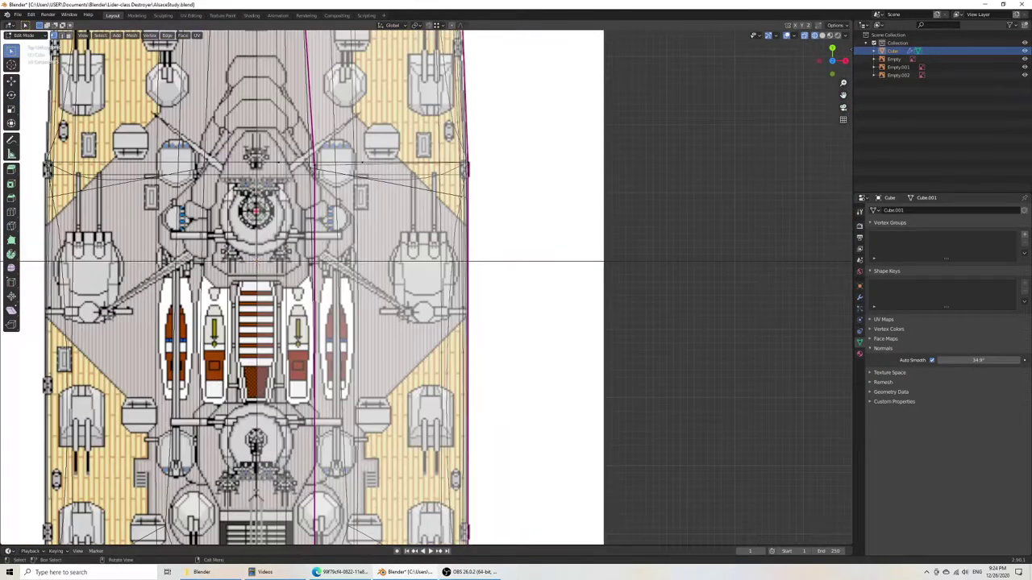
scroll(463, 248, "down", 2)
middle_click_drag(454, 278, 446, 255)
key("KP_7")
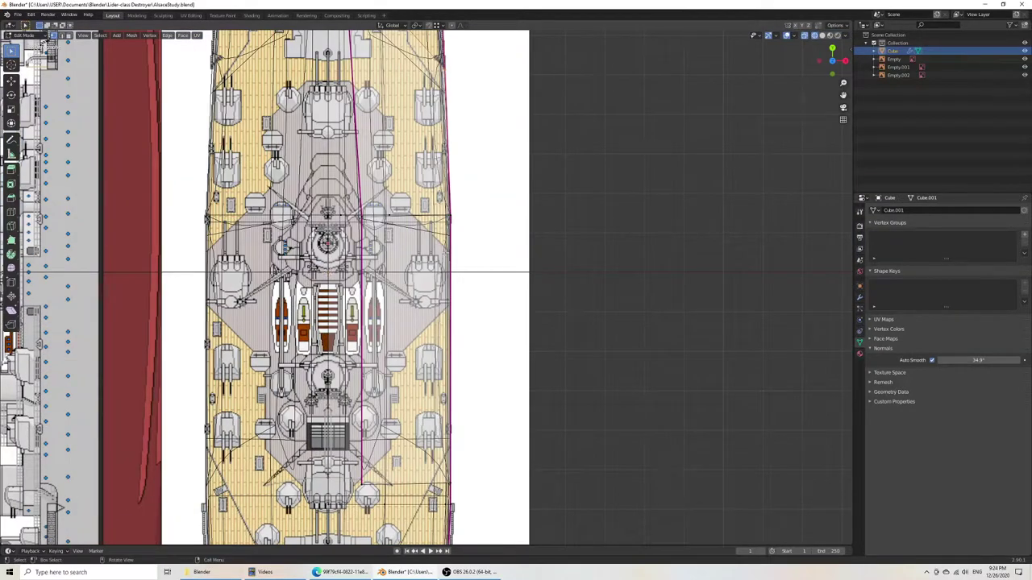
scroll(476, 194, "up", 5)
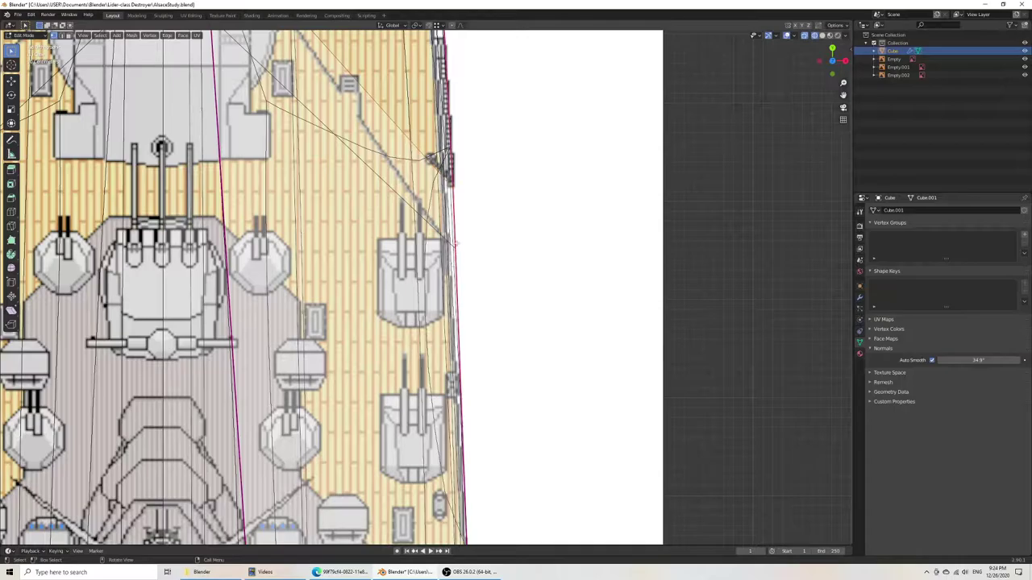
middle_click_drag(472, 282, 332, 200)
key("KP_3")
middle_click_drag(449, 141, 415, 307, "shift")
middle_click_drag(414, 233, 444, 262)
key("KP_7")
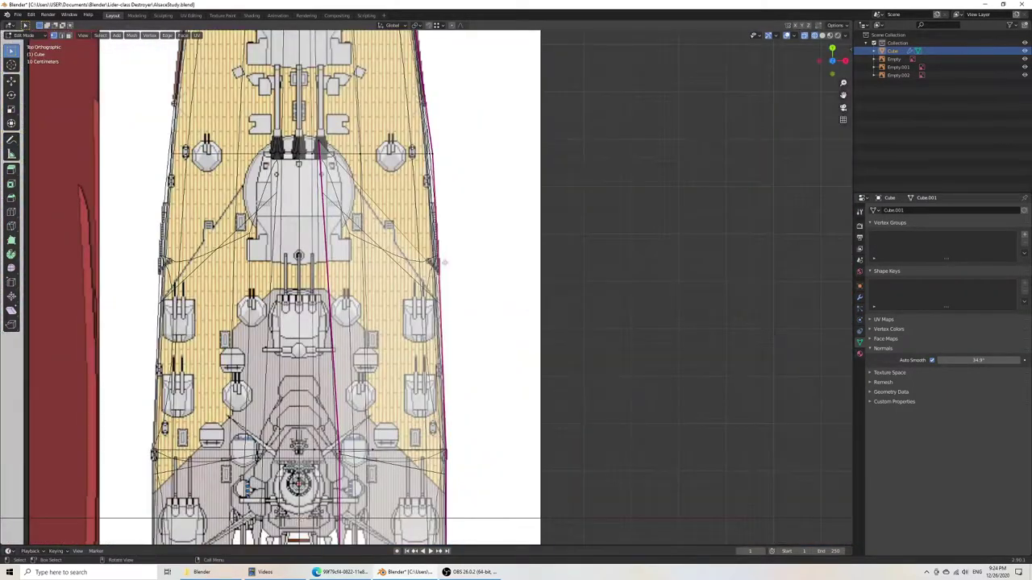
key("g")
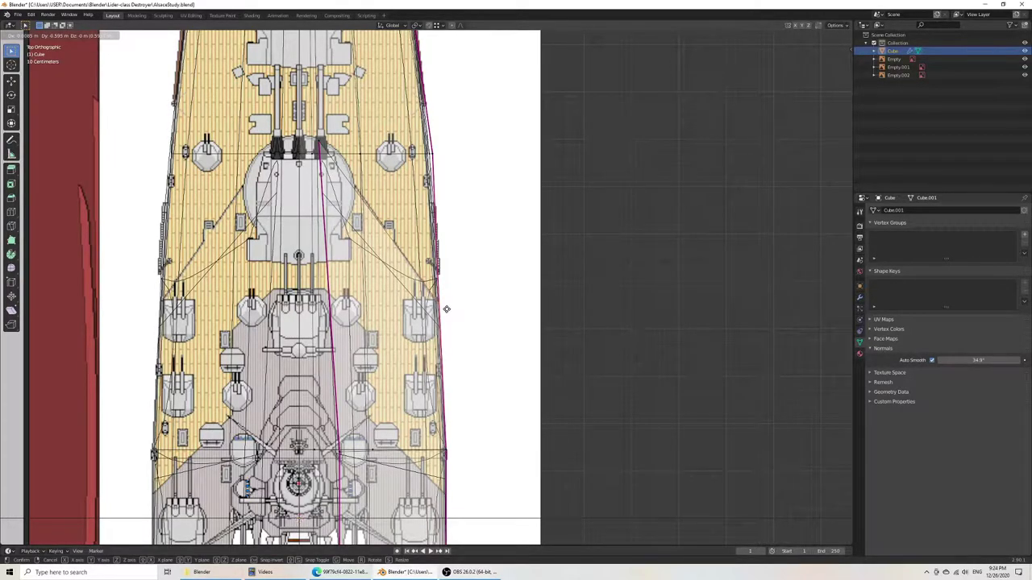
left_click(446, 308)
Step: Move the forward inner corner vertices to the main turret's outer edge, where the blueprint's diagonal deck line meets it
left_click_drag(314, 131, 328, 160)
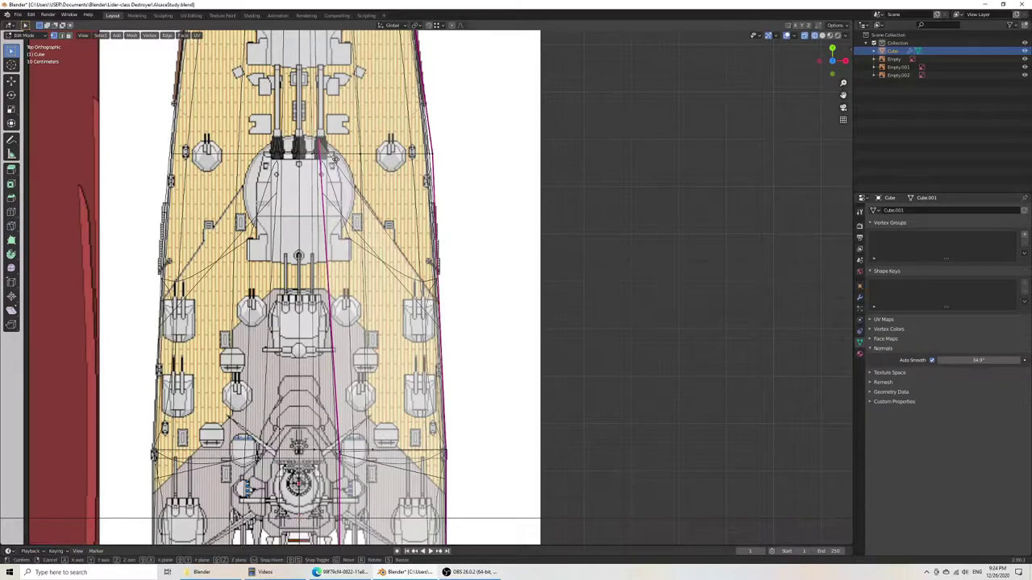
key("g")
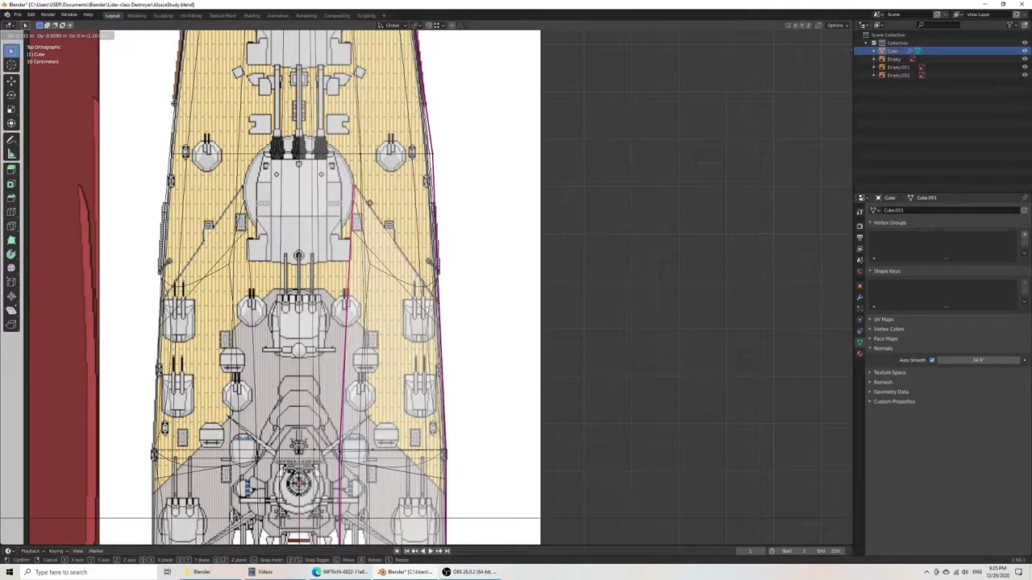
left_click(368, 203)
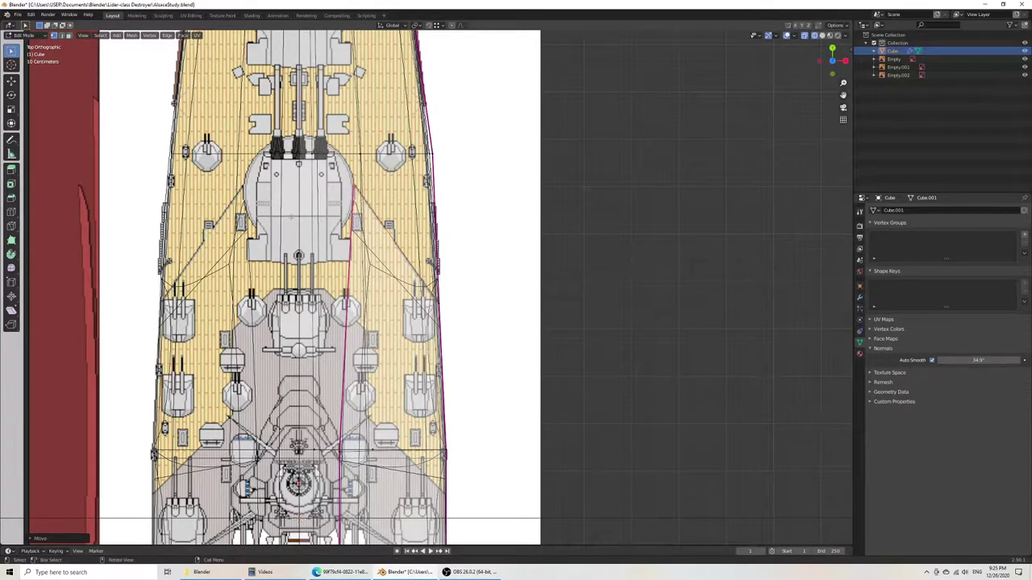
Step: Align the aft inner corner vertices with the forward inner corner along the X axis, using snapping
scroll(290, 217, "down", 5)
middle_click_drag(359, 373, 397, 203, "shift")
scroll(355, 240, "up", 3)
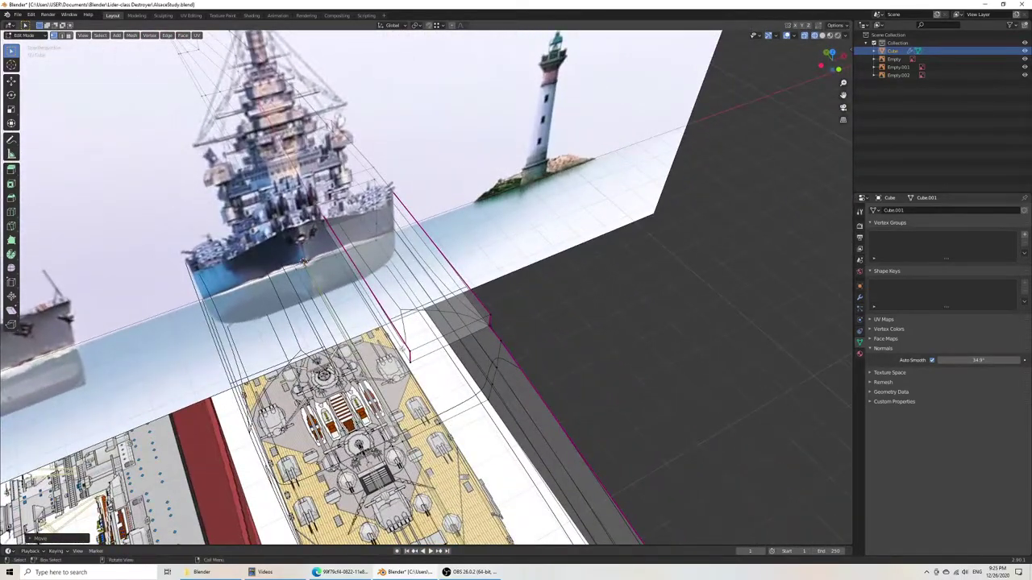
left_click(411, 352)
key("KP_7")
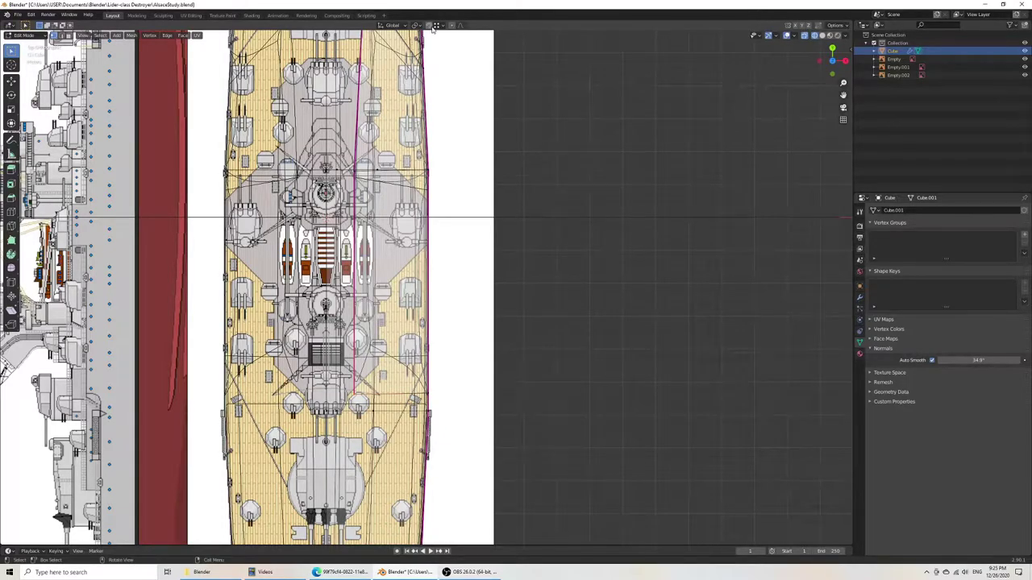
middle_click_drag(387, 100, 392, 197, "shift")
key("g")
key("x")
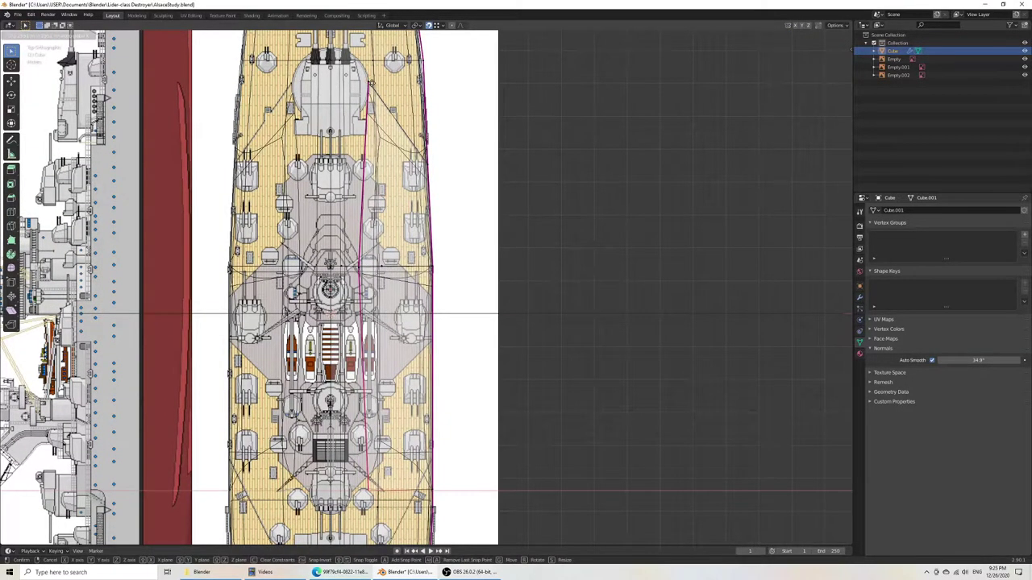
left_click(371, 83)
Step: Turn snapping off and move the aft inner corner vertices to where the diagonal deck line meets the aft main turret
middle_click_drag(378, 404, 388, 179, "shift")
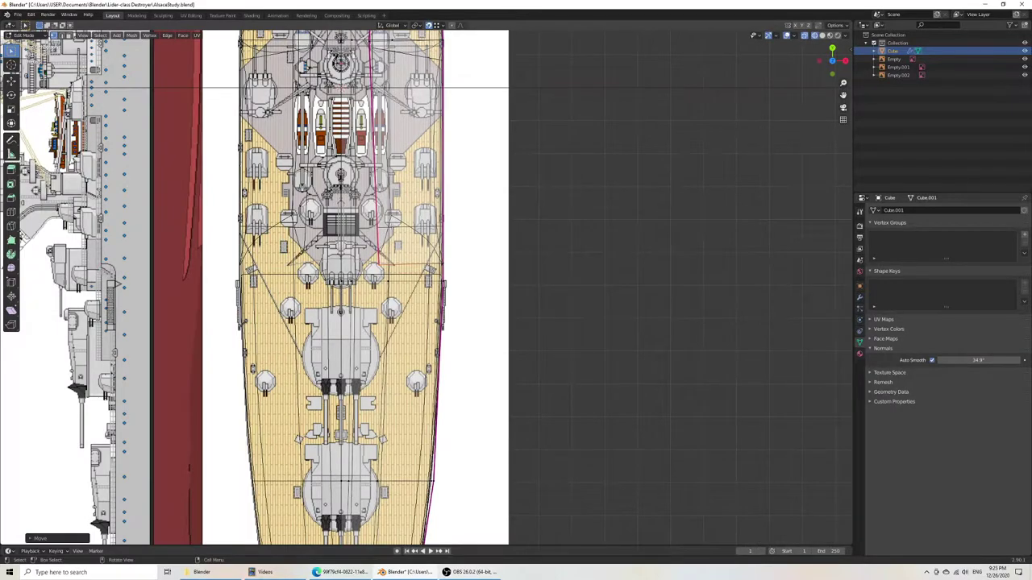
left_click(428, 25)
key("g")
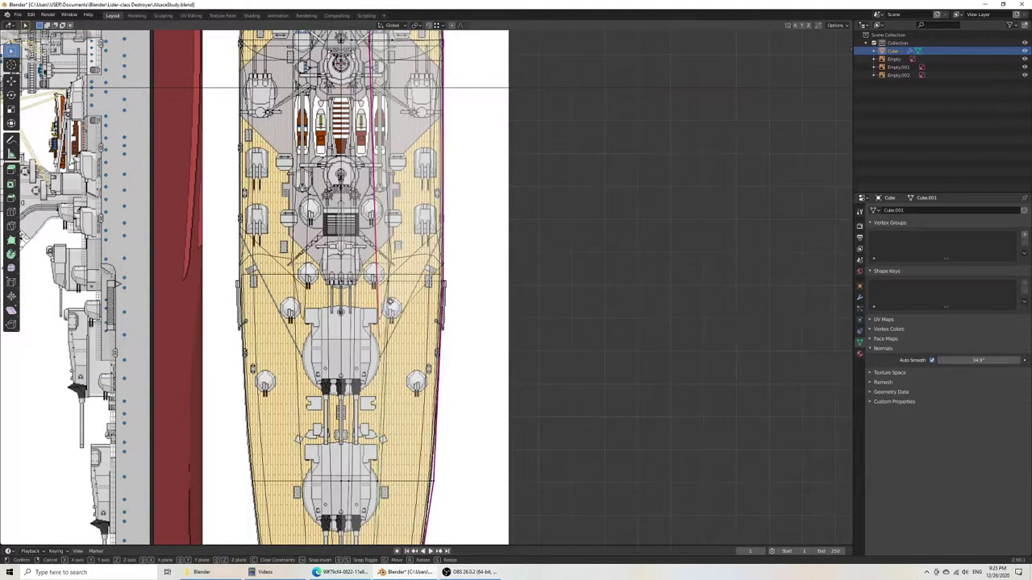
left_click(392, 333)
scroll(393, 339, "up", 4)
middle_click_drag(394, 369, 441, 241, "shift")
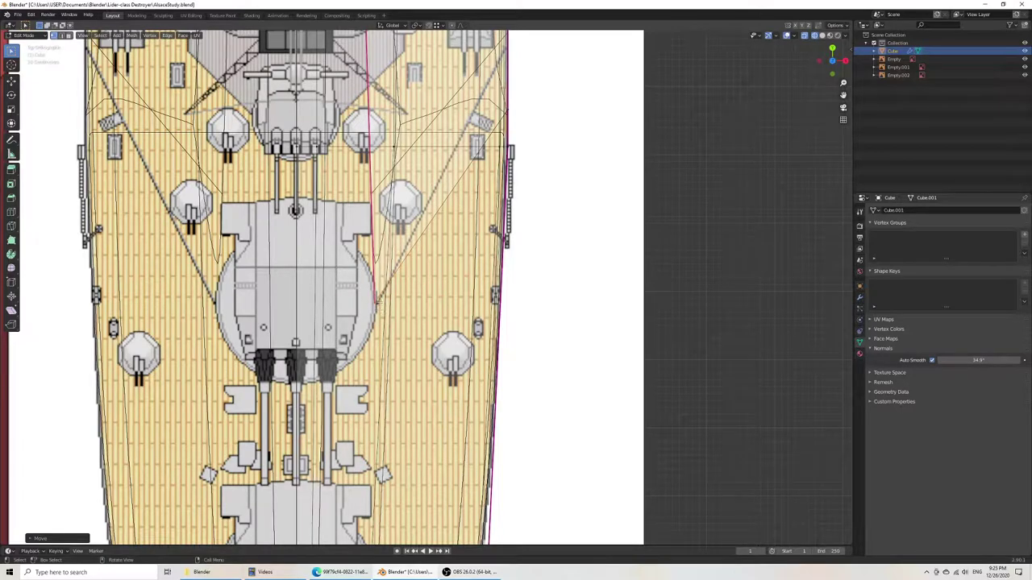
key("g")
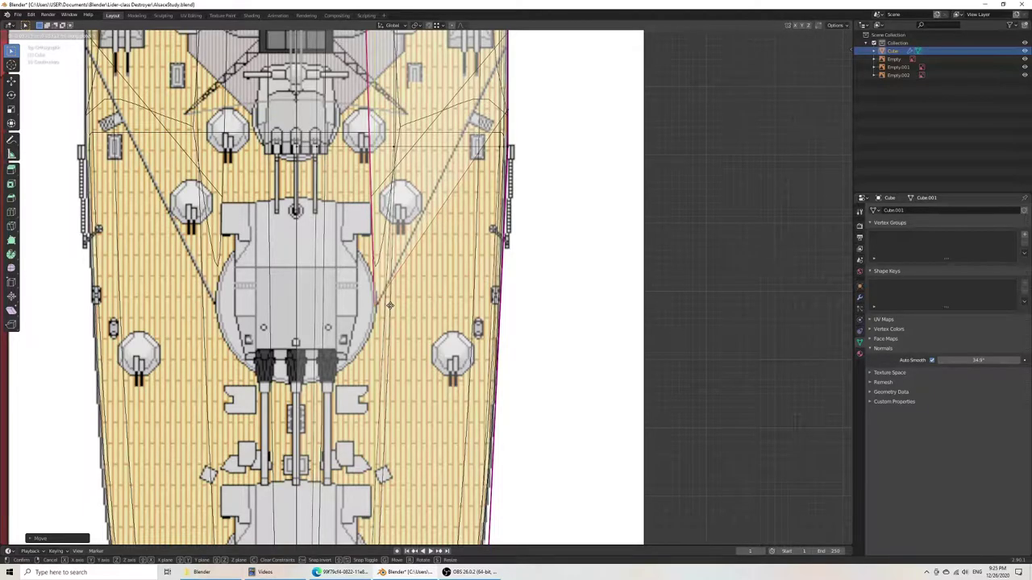
left_click(390, 305)
Step: Move the outer vertices at the raised deck's aft end along the hull edge to the start of the diagonal deck line
middle_click_drag(390, 305, 338, 418, "shift")
left_click_drag(443, 213, 500, 244, "shift")
middle_click_drag(483, 278, 445, 267)
key("KP_7")
key("g")
key("g")
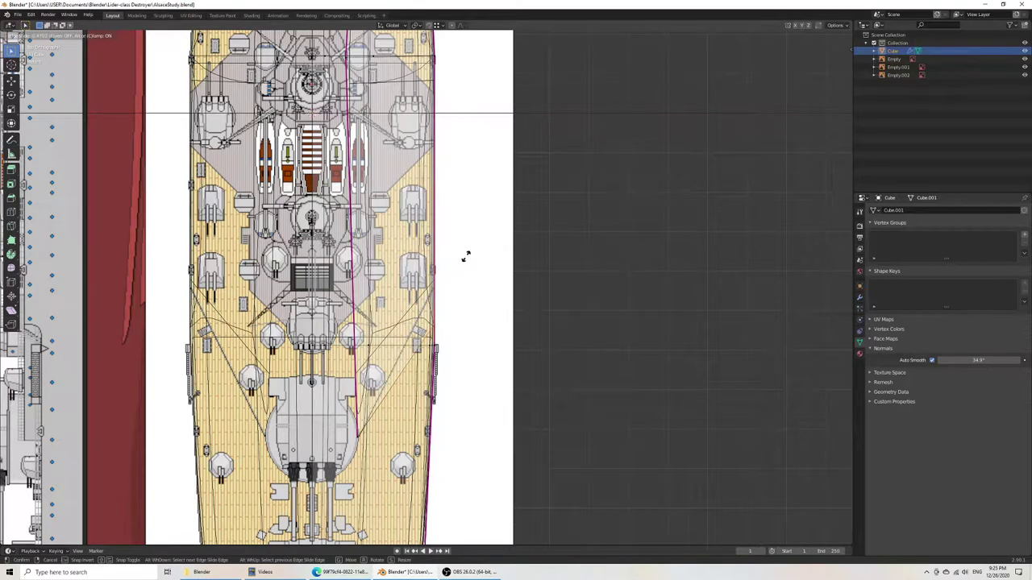
left_click(465, 258)
scroll(457, 329, "up", 7)
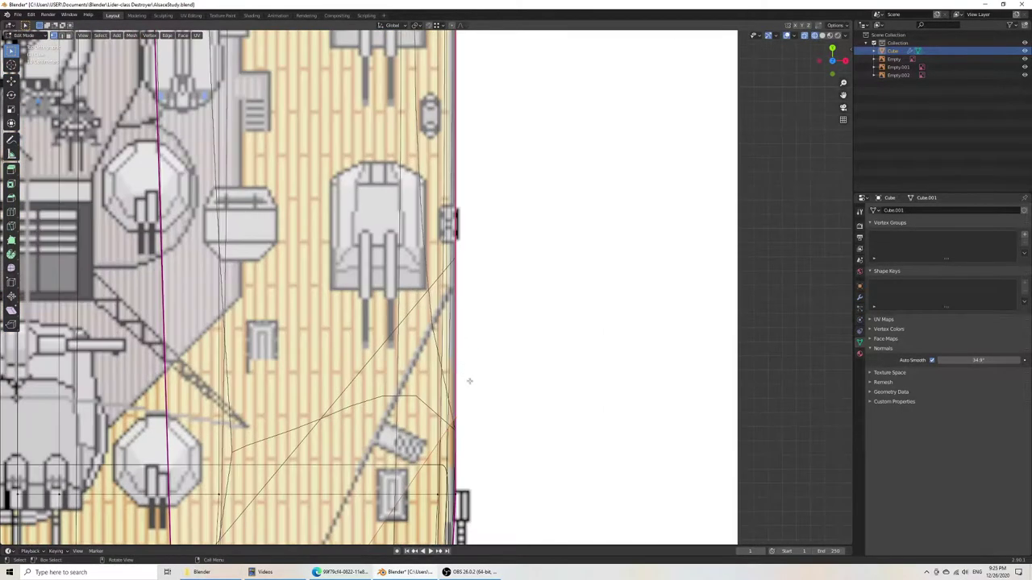
key("g")
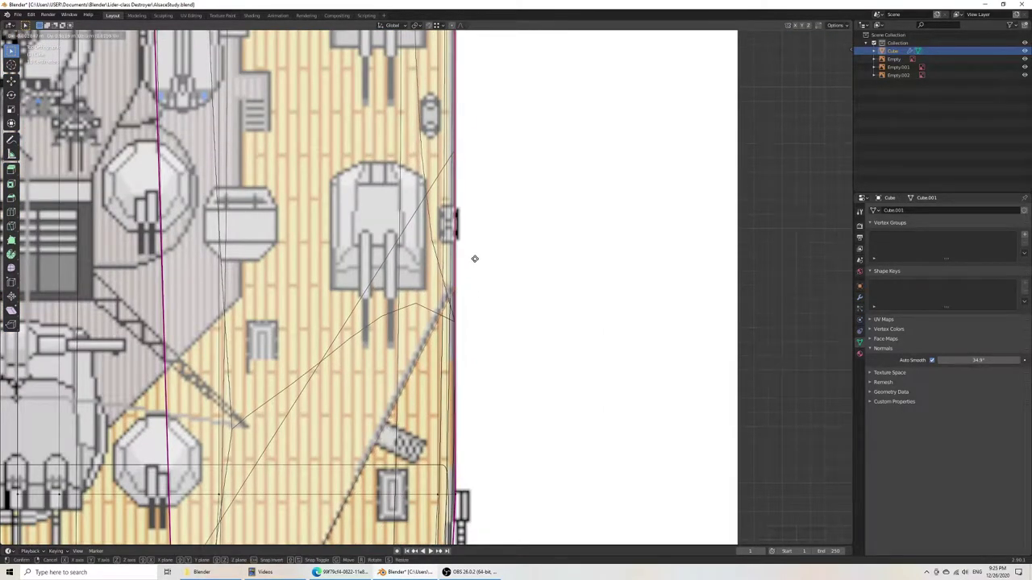
left_click(475, 255)
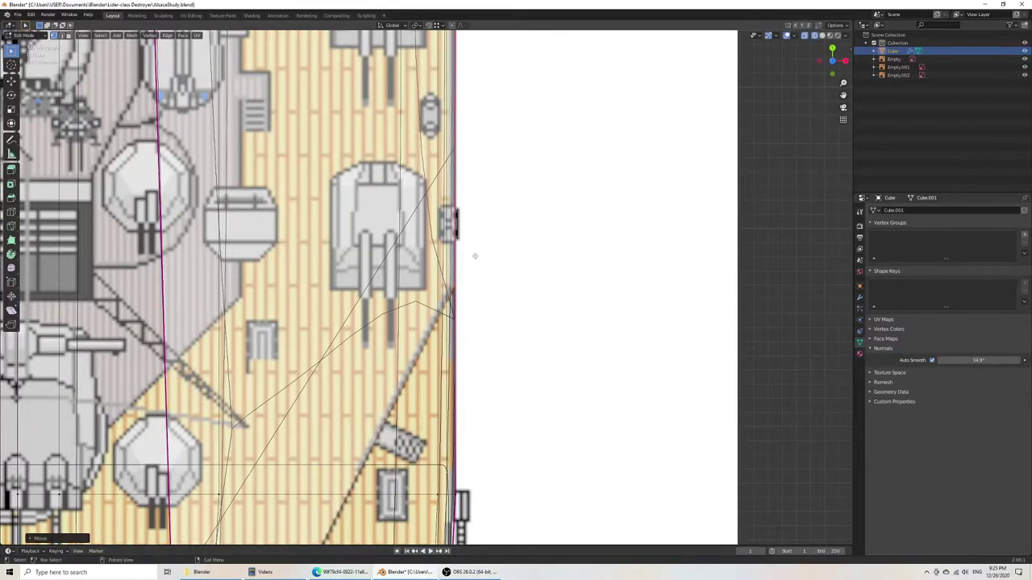
Step: Save the file and display the hull in solid shading
scroll(474, 255, "down", 8)
key("ctrl+s")
scroll(460, 265, "down", 5)
mouse_move(461, 265)
middle_mouse_down()
mouse_move(435, 234)
mouse_move(369, 239)
mouse_move(425, 282)
middle_mouse_up()
key("z")
left_click(412, 242)
scroll(425, 282, "up", 6)
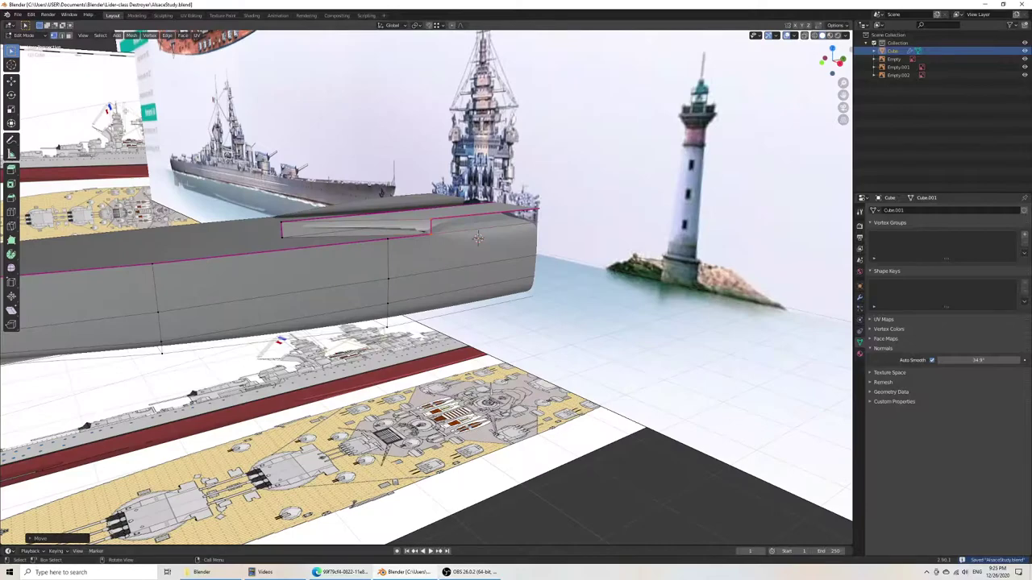
Step: Crease the diagonal end faces at both ends of the raised deck by 1.000
left_click(69, 36)
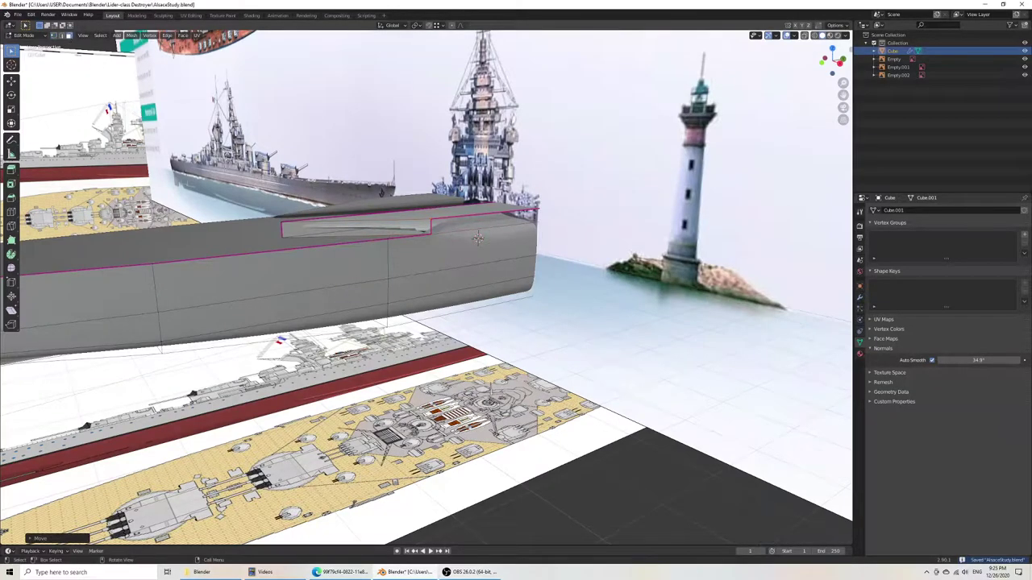
left_click(356, 229)
key("shift+e")
left_click(286, 253)
scroll(287, 253, "down", 4)
middle_click_drag(287, 253, 512, 283)
left_click(548, 277)
key("shift+e")
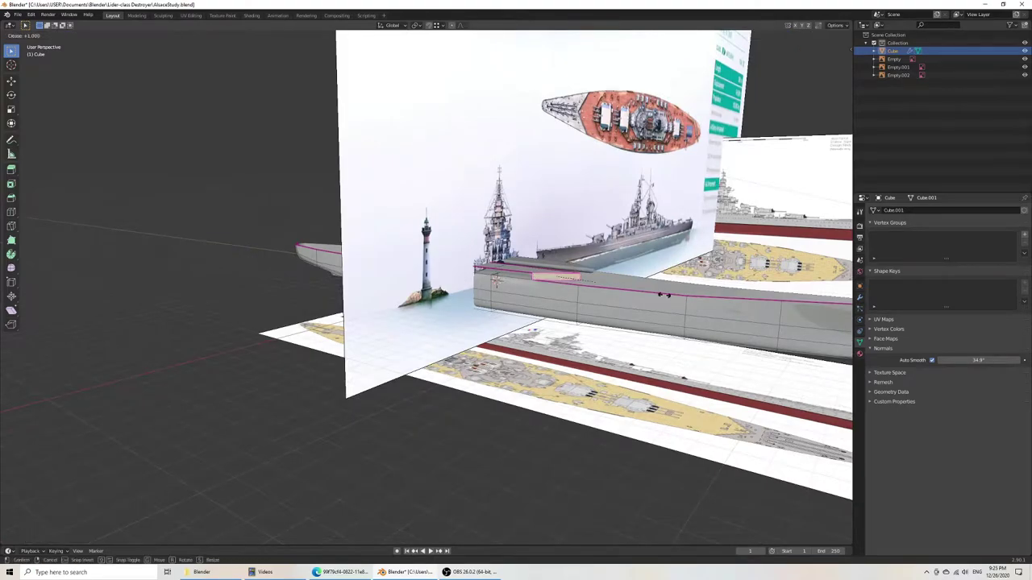
left_click(295, 343)
Step: Delete the unwanted geometry along the raised deck's midship side
left_click(484, 270)
middle_click_drag(363, 292, 679, 284)
scroll(679, 283, "down", 3)
middle_click_drag(483, 315, 505, 340)
scroll(443, 319, "up", 4)
left_click(442, 342)
middle_click_drag(420, 361, 440, 380)
left_click(54, 35)
scroll(385, 355, "up", 4)
left_click(362, 372)
key("x")
left_click(460, 419)
scroll(460, 419, "down", 4)
middle_click_drag(460, 418, 522, 412)
middle_click_drag(467, 343, 445, 348)
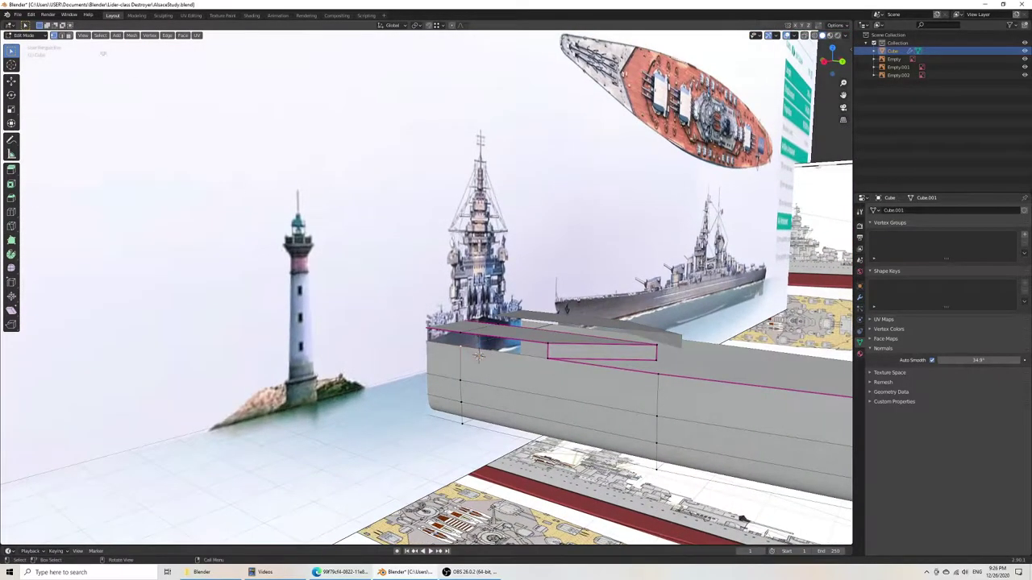
Step: Remove the remaining selected edges and faces beside the raised deck with the Only Edges & Faces option
left_click(62, 36)
key("x")
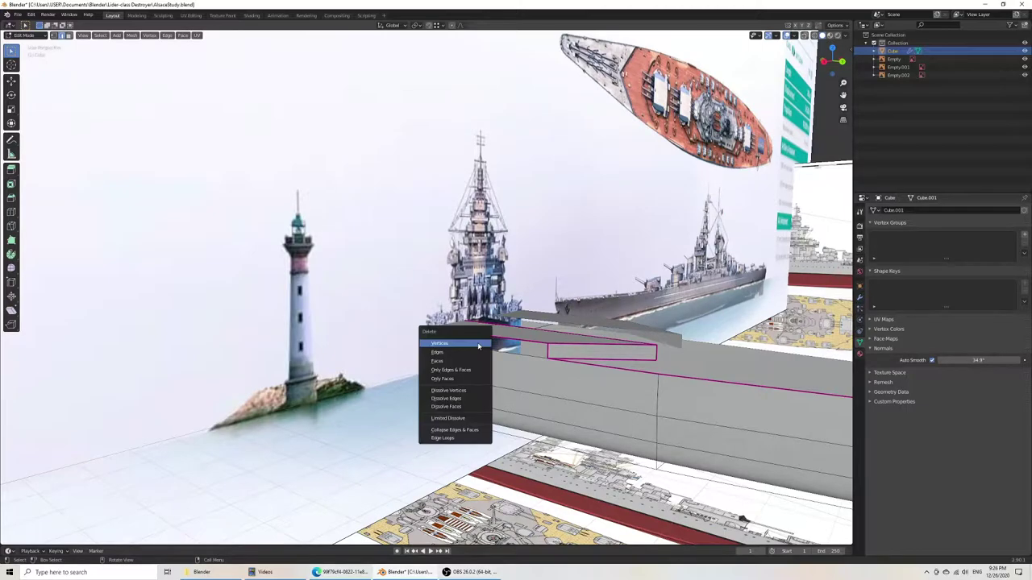
left_click(467, 371)
middle_click_drag(467, 372, 482, 352)
key("x")
left_click(473, 309)
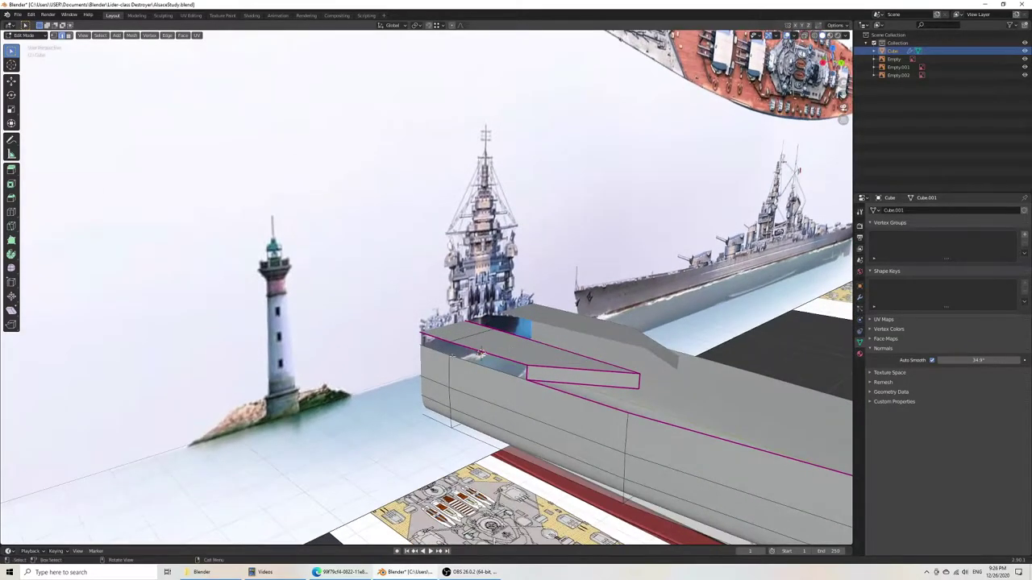
Step: Fill a face between the edges bordering the side opening next to the diagonal end wall
left_click(479, 363)
left_click(486, 354, "shift")
left_click(525, 372, "shift")
key("f")
Step: Fill the remaining gap along the raised midship side with another face and save the file
left_click(438, 349)
left_click(437, 339, "shift")
left_click(449, 348, "shift")
middle_click_drag(369, 352, 435, 353)
left_click(338, 342, "shift")
key("f")
key("ctrl+s")
Step: Switch to Object Mode and inspect the hull and raised deck from several angles
scroll(492, 334, "down", 7)
middle_click_drag(508, 332, 605, 378)
scroll(404, 351, "up", 5)
key("Tab")
scroll(387, 354, "up", 4)
mouse_move(369, 352)
middle_mouse_down()
mouse_move(384, 342)
mouse_move(380, 351)
middle_mouse_up()
scroll(381, 352, "down", 5)
middle_click_drag(382, 391, 512, 339)
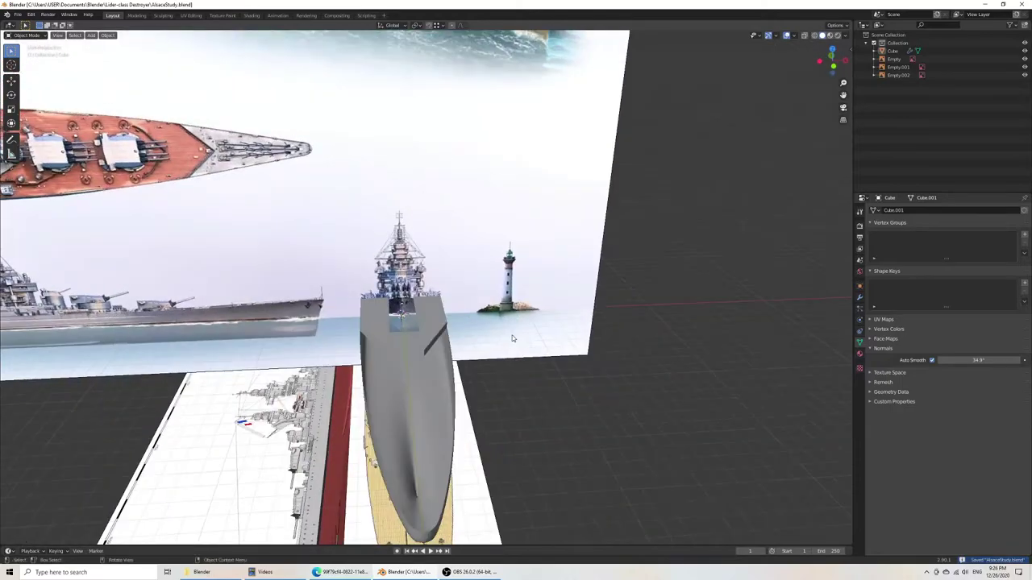
Step: Add a mesh circle as a new object in the wireframe top view
key("KP_7")
key("z")
left_click(437, 367)
scroll(430, 379, "up", 5)
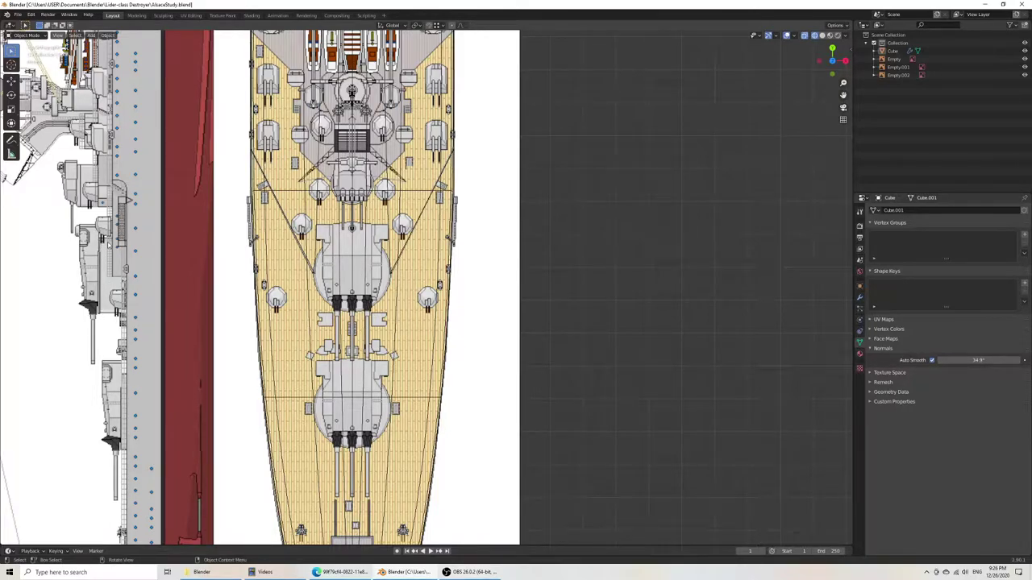
key("shift+a")
mouse_move(595, 286)
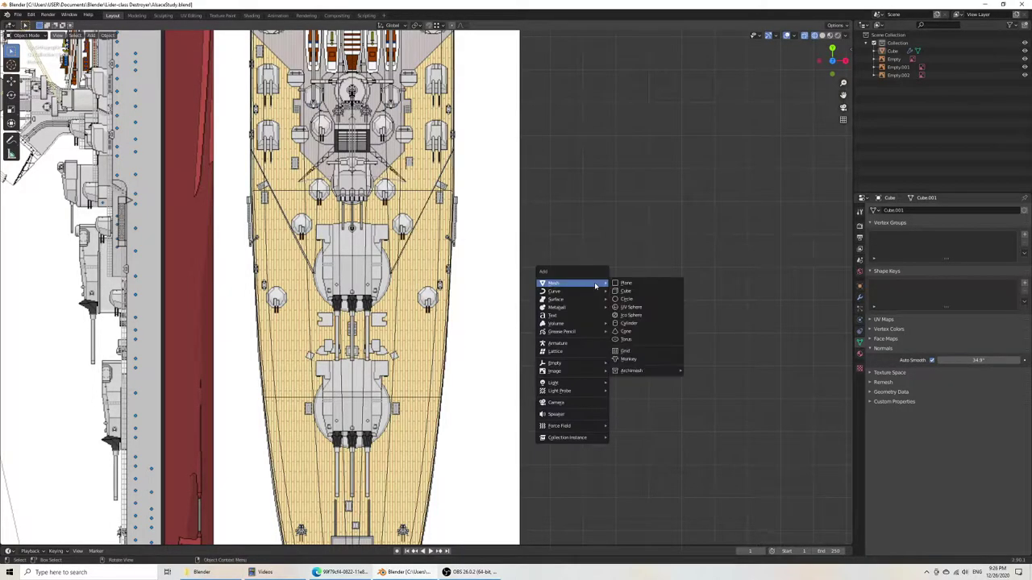
left_click(643, 300)
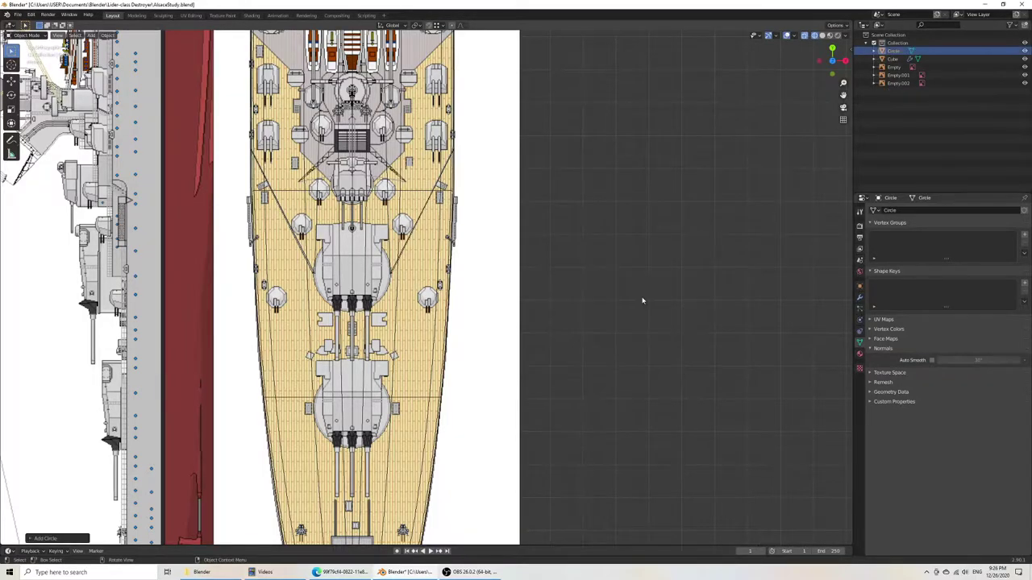
scroll(487, 294, "down", 7)
scroll(484, 294, "down", 8)
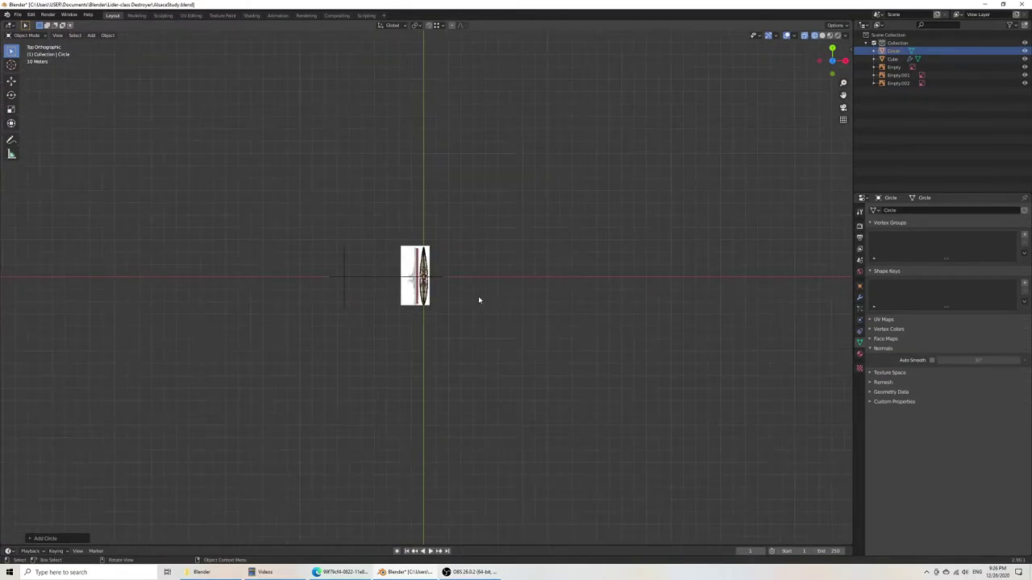
Step: Try the new circle with 8 and then 10 vertices against the top-view blueprint
scroll(478, 295, "up", 9)
scroll(466, 278, "up", 5)
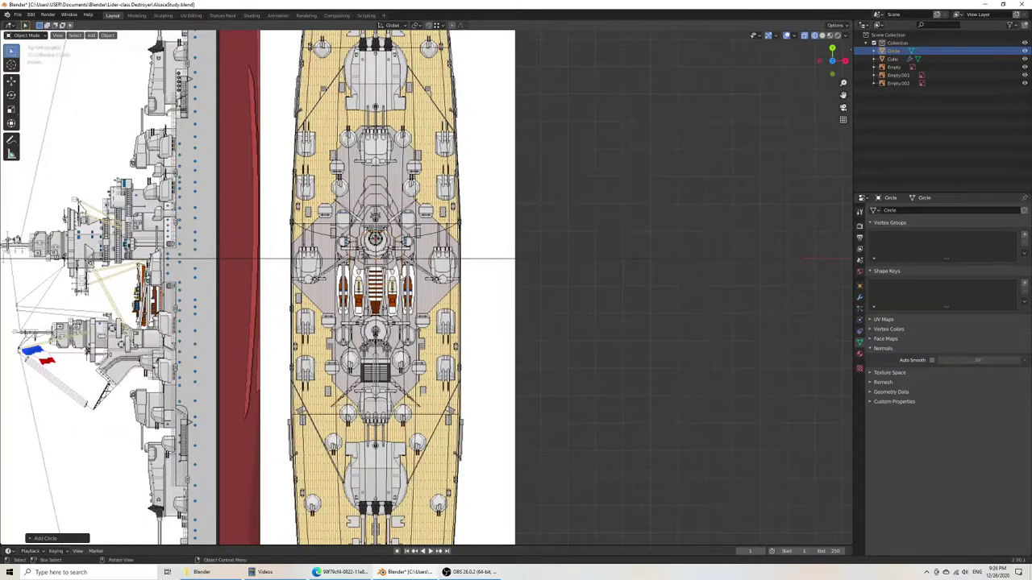
left_click(54, 538)
left_click(105, 450)
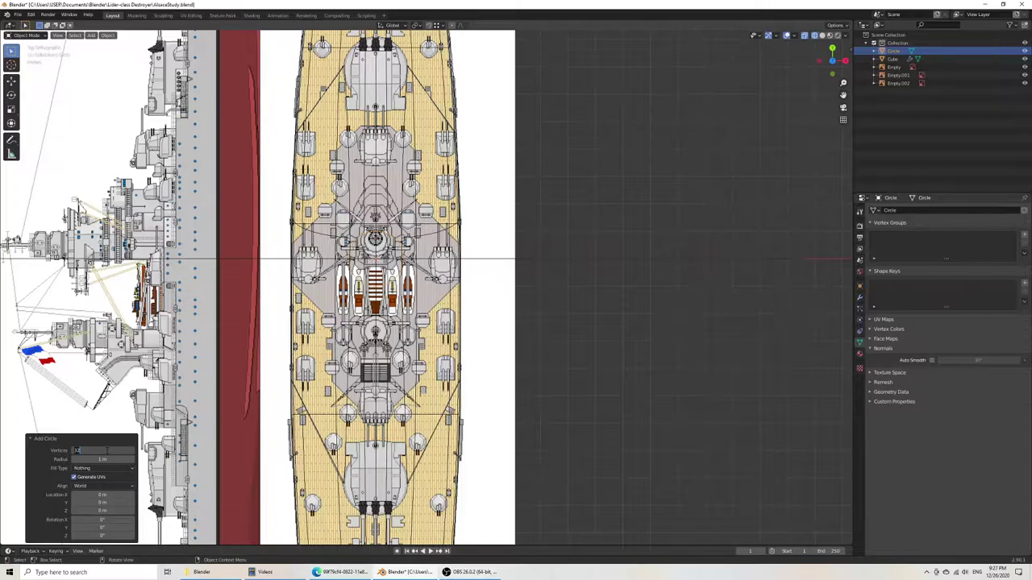
key("Return")
scroll(377, 274, "up", 4)
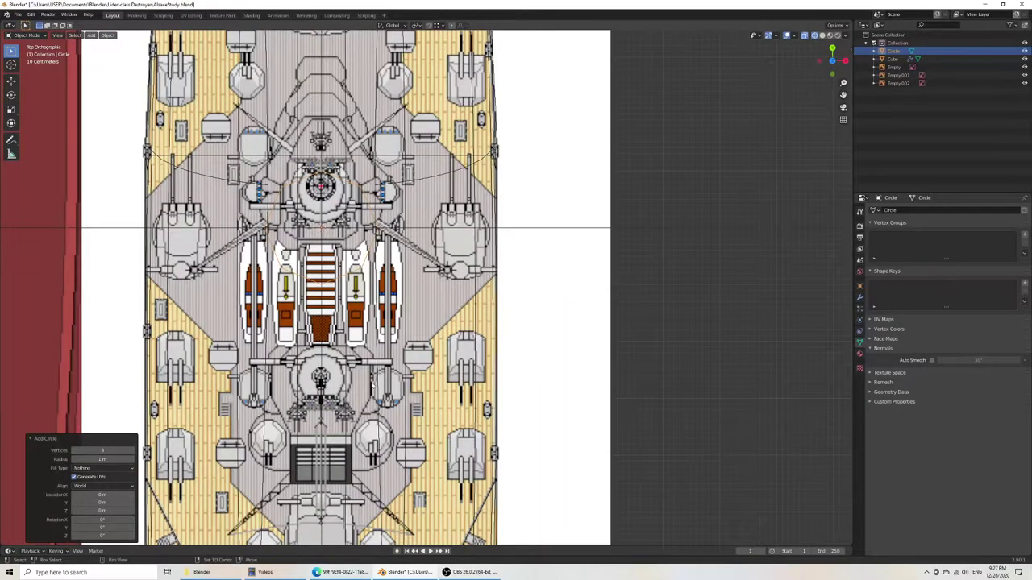
scroll(373, 378, "down", 5)
left_click(103, 450)
type("10")
key("Return")
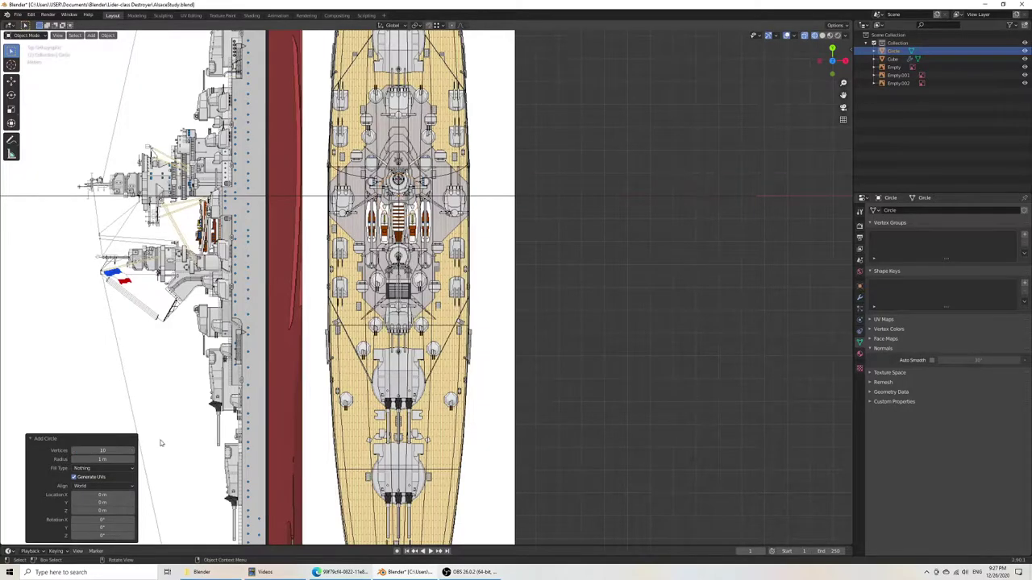
Step: Set the circle to 12 vertices and move it onto the round turret base just behind the superstructure in the blueprint
scroll(355, 358, "up", 5)
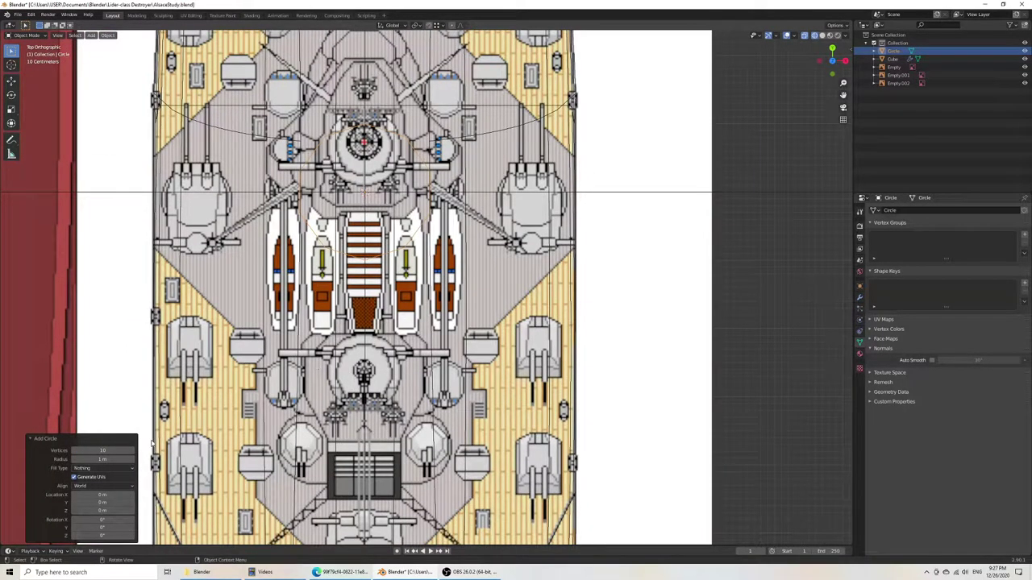
left_click(116, 450)
type("1")
key("Return")
middle_click_drag(373, 369, 380, 234, "shift")
scroll(380, 234, "down", 4)
key("g")
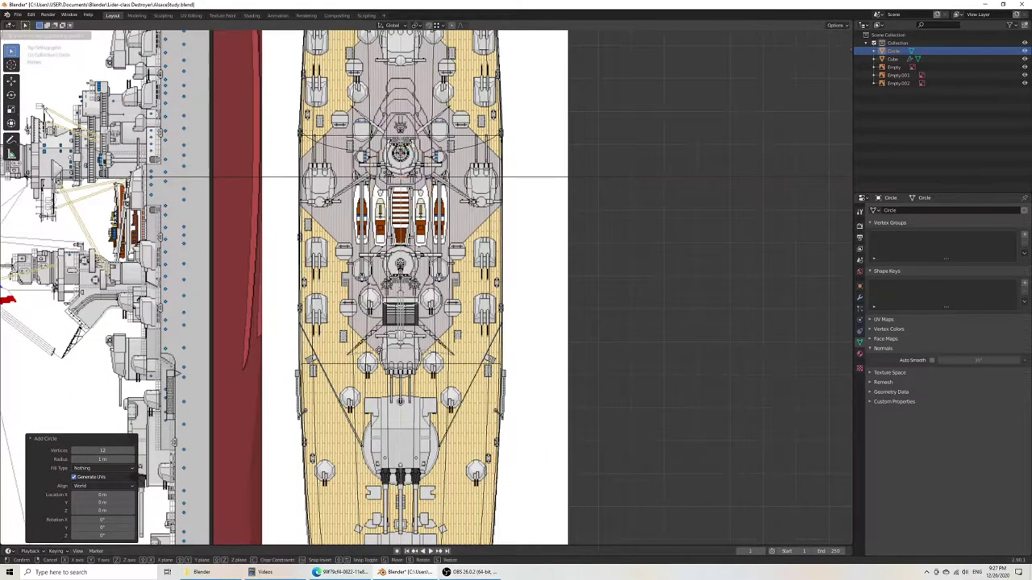
left_click(387, 505)
middle_click_drag(387, 504, 375, 329, "shift")
Step: Scale the circle by about 1.124 in Edit Mode to approximate the turret base's outline
key("Tab")
scroll(384, 306, "up", 5)
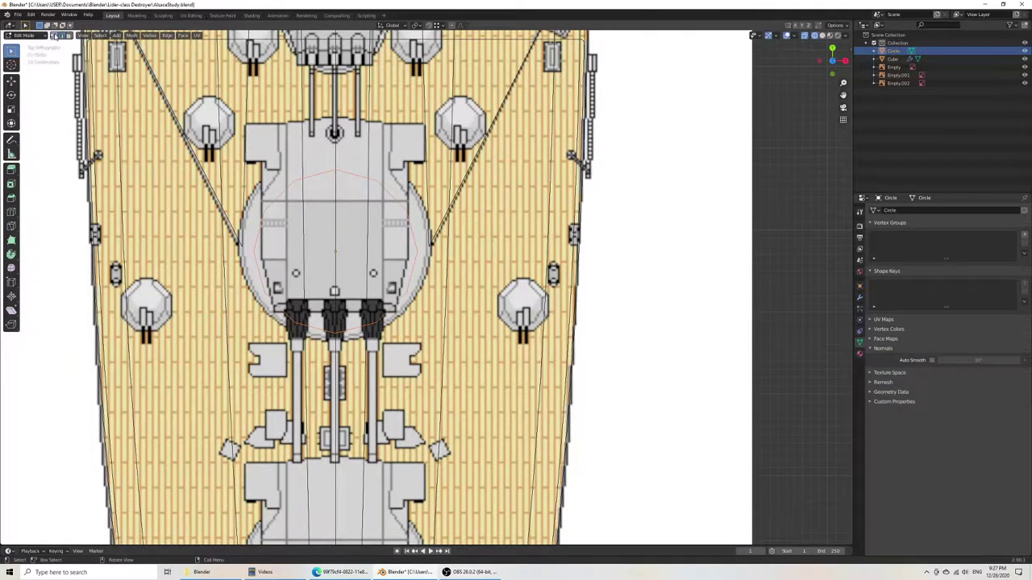
key("s")
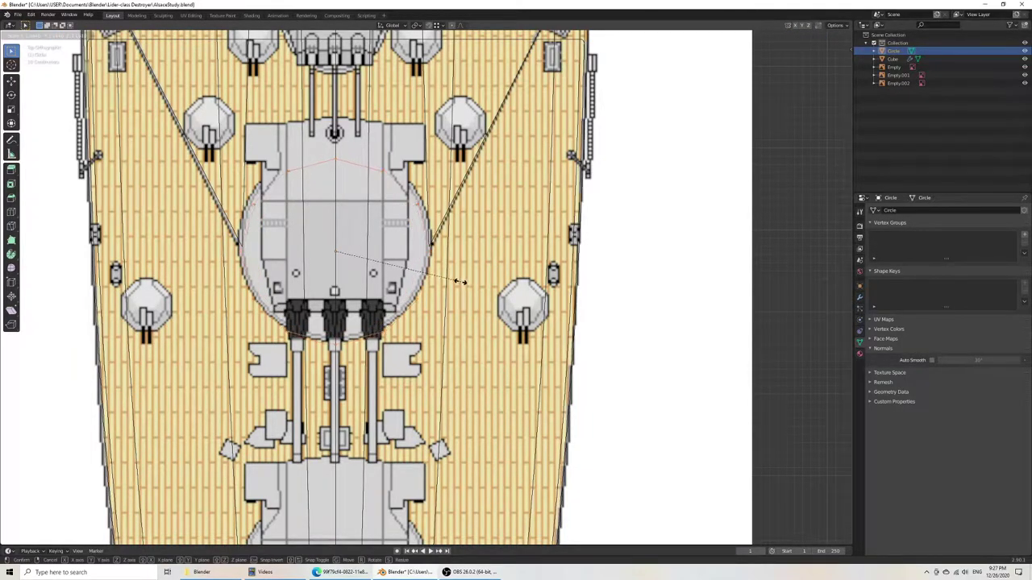
left_click(460, 282)
middle_click_drag(459, 281, 455, 316, "shift")
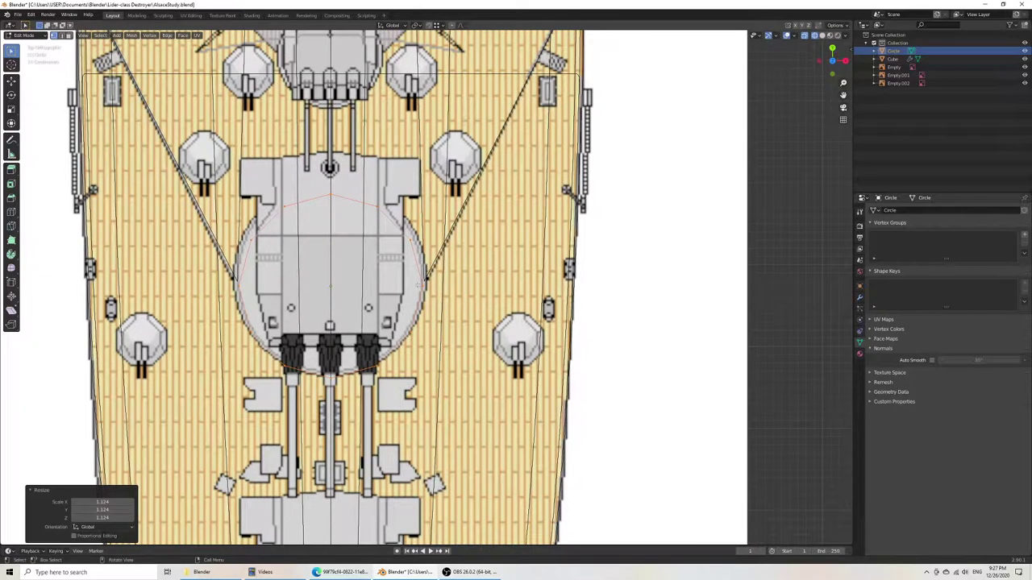
Step: Shift the circle about 0.057 m along Y and scale it slightly to match the round turret base
left_click(429, 26)
key("g")
key("y")
left_click(426, 283)
scroll(426, 283, "up", 3)
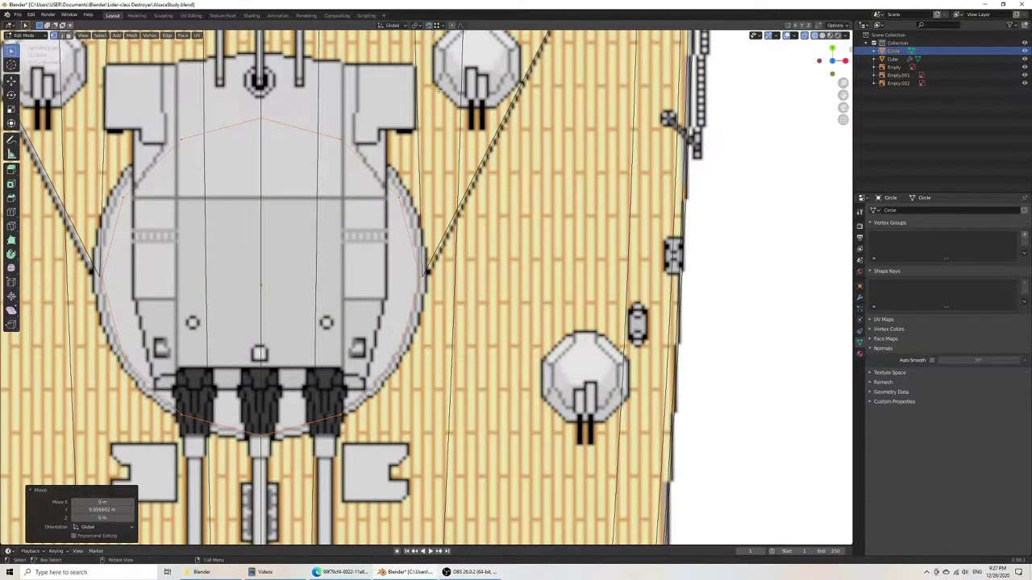
key("s")
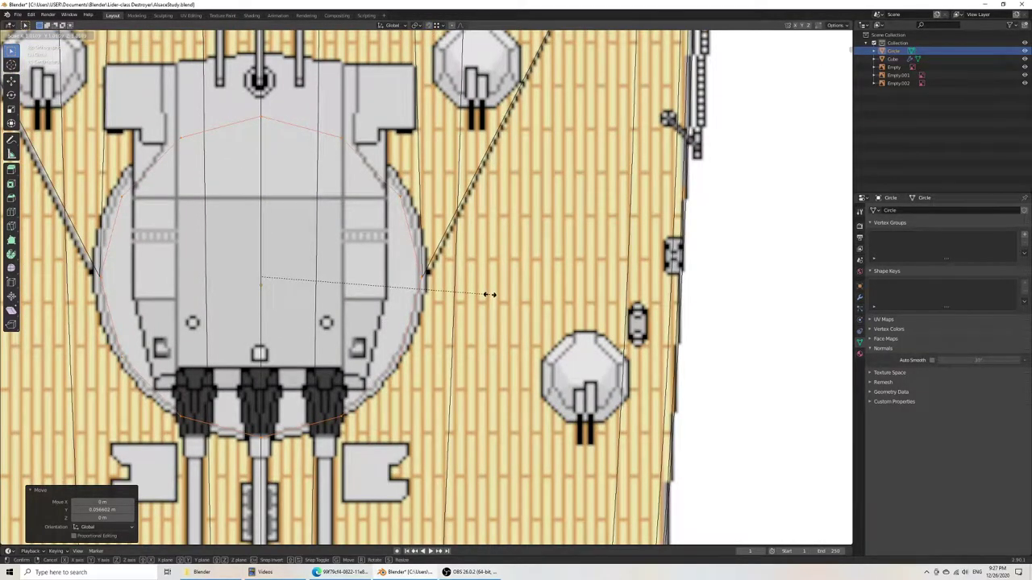
left_click(489, 295)
Step: Move the circle along Z in Object Mode to the level of the raised deck and turn snapping on
scroll(490, 295, "down", 6)
middle_click_drag(490, 295, 371, 194)
mouse_move(382, 360)
middle_mouse_down()
mouse_move(388, 332)
mouse_move(388, 346)
middle_mouse_up()
key("Tab")
key("g")
key("z")
left_click(414, 273)
left_click(431, 25)
key("g")
right_click(348, 243)
middle_click_drag(348, 243, 398, 266)
Step: Extrude the circle along Z into a ring wall as high as the raised deck's side, then save the file
key("Tab")
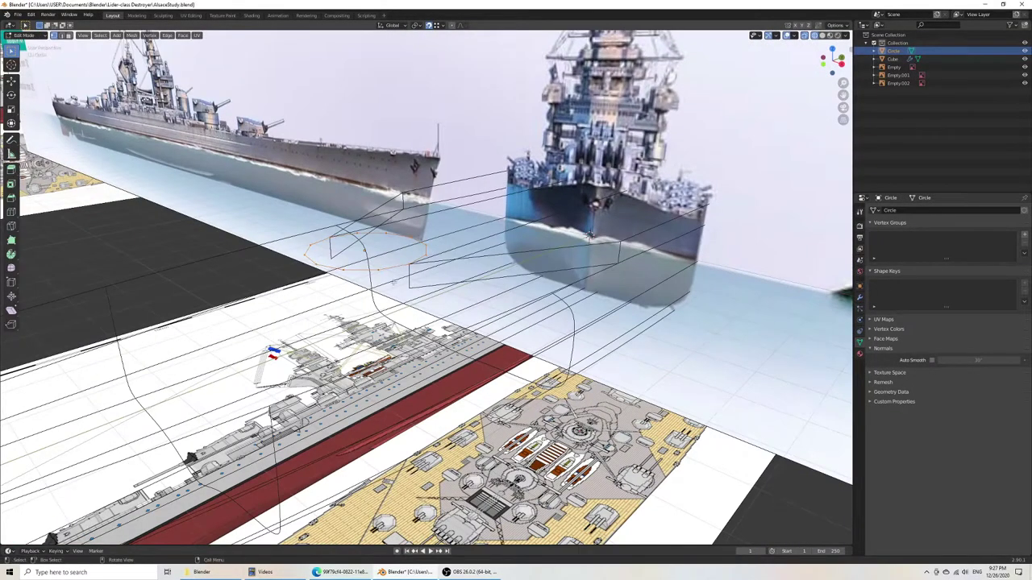
key("e")
key("z")
left_click(412, 286)
key("ctrl+s")
middle_click_drag(415, 303, 442, 309)
key("Tab")
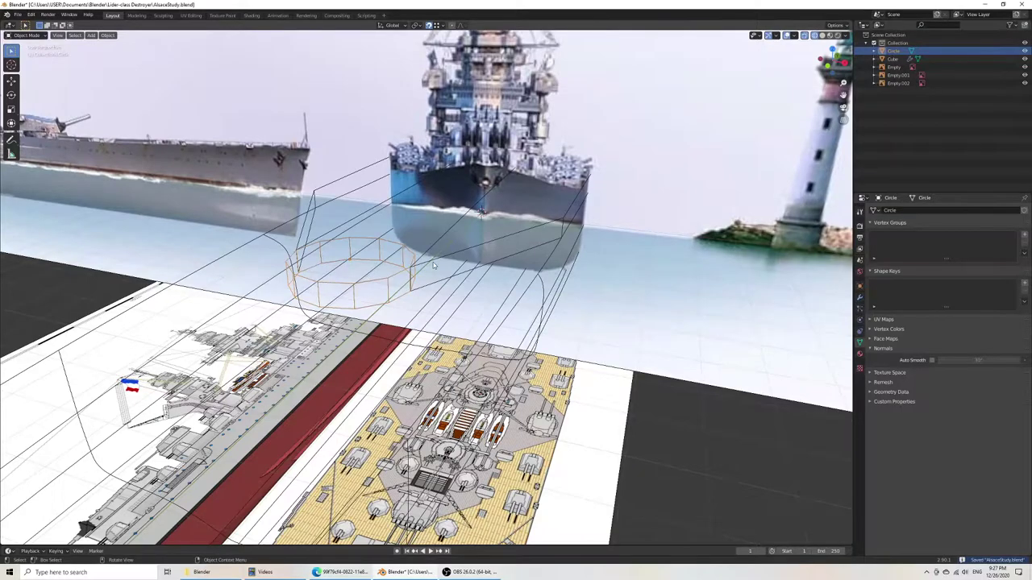
Step: Move the hull's pointed raised-deck corner vertices along X to meet the ring's edge, and save the file
left_click(433, 264)
left_click(441, 259)
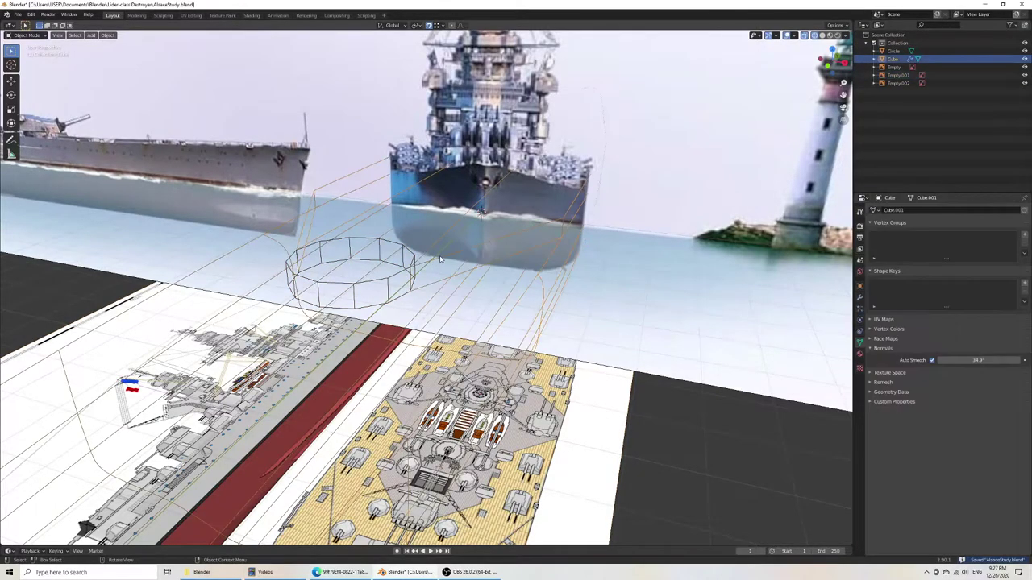
key("KP_7")
key("Tab")
scroll(448, 283, "up", 5)
left_click_drag(346, 278, 470, 356)
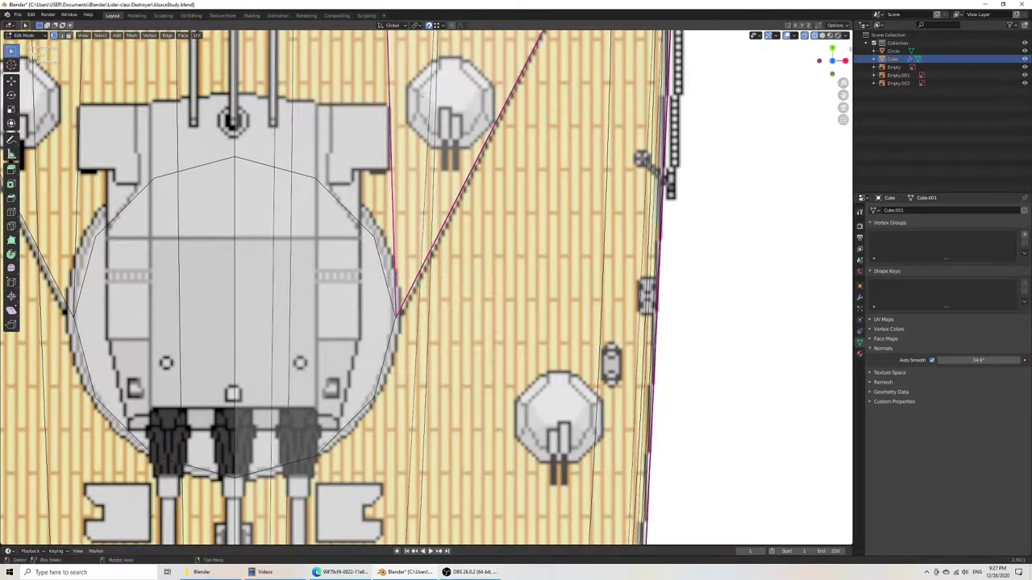
key("g")
key("x")
left_click(401, 315)
scroll(401, 315, "down", 7)
key("ctrl+s")
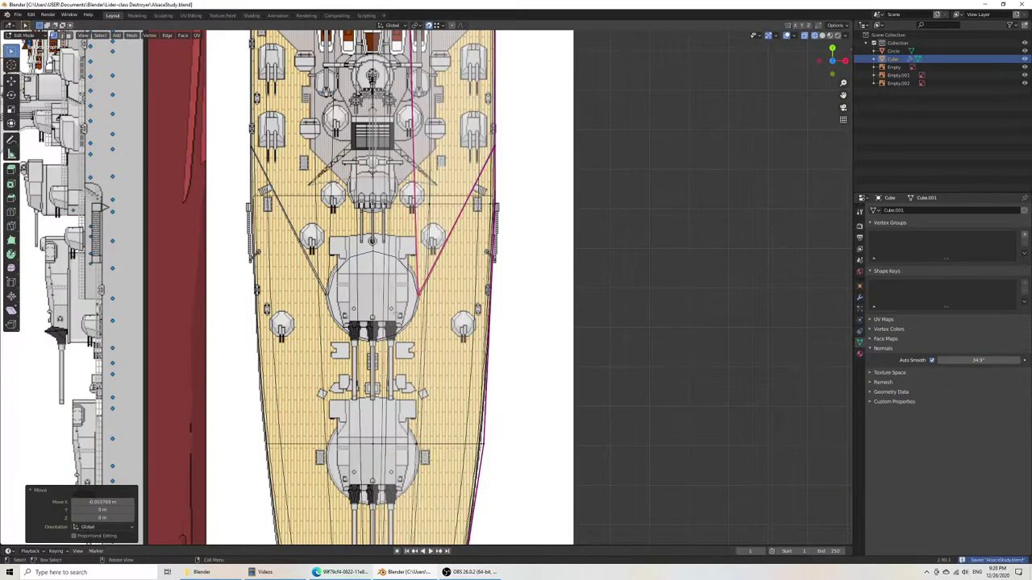
Step: Try to join the hull and the ring with the ring as the active object, and undo the join
key("Tab")
middle_click_drag(466, 362, 352, 240)
middle_click_drag(415, 262, 377, 278)
left_click(382, 266, "shift")
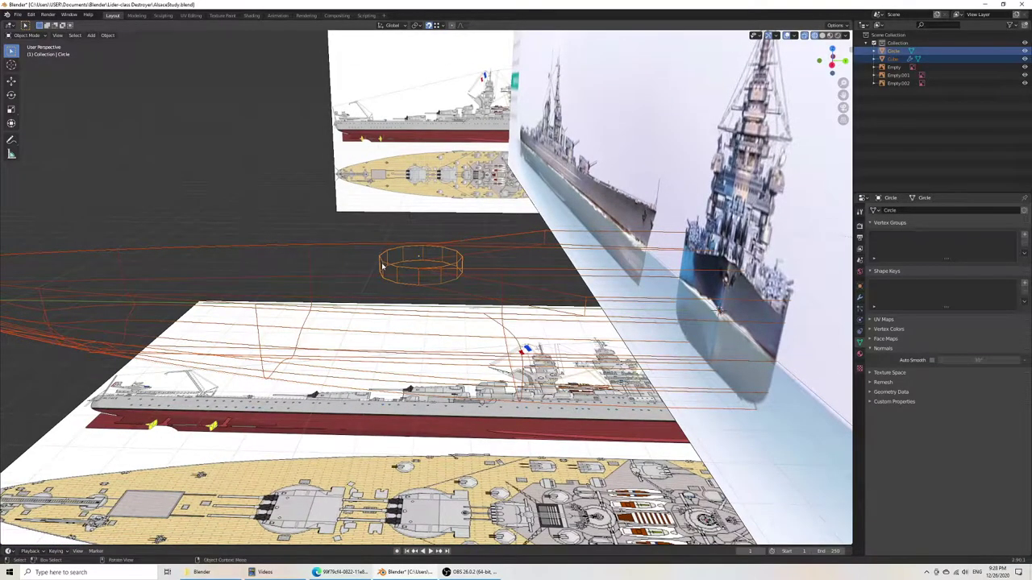
key("F3")
type("join")
key("Return")
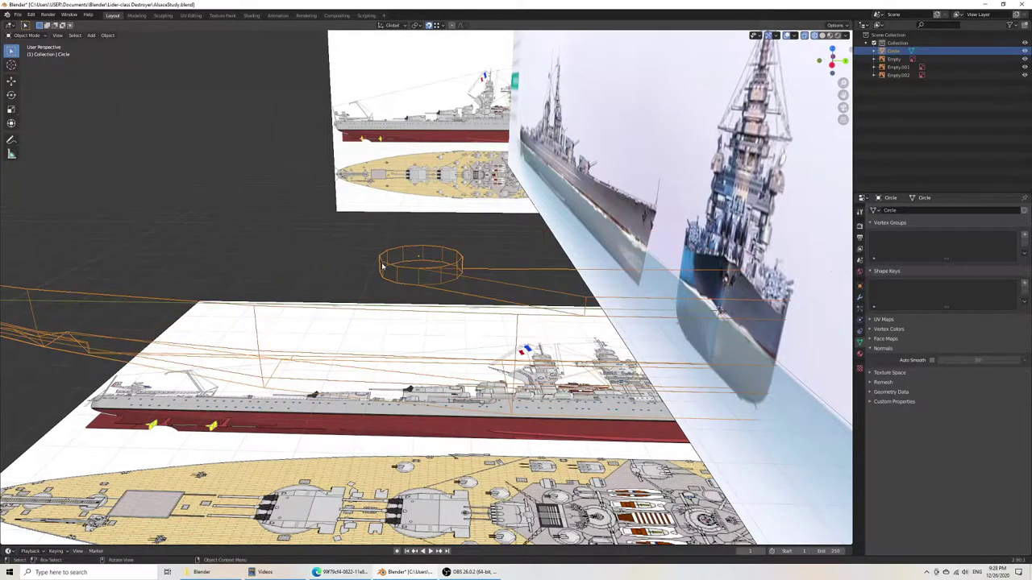
middle_click_drag(358, 291, 396, 298)
scroll(384, 328, "down", 5)
key("ctrl+z")
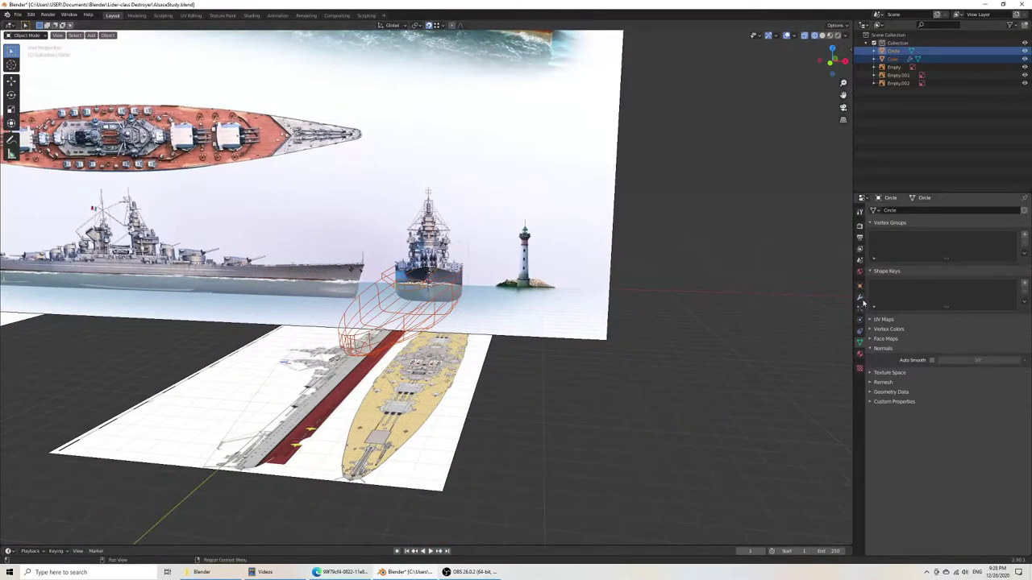
Step: Check the ring's modifiers, try the join again with the ring still active, and undo it
left_click(860, 298)
middle_click_drag(481, 332, 502, 345)
scroll(476, 329, "up", 3)
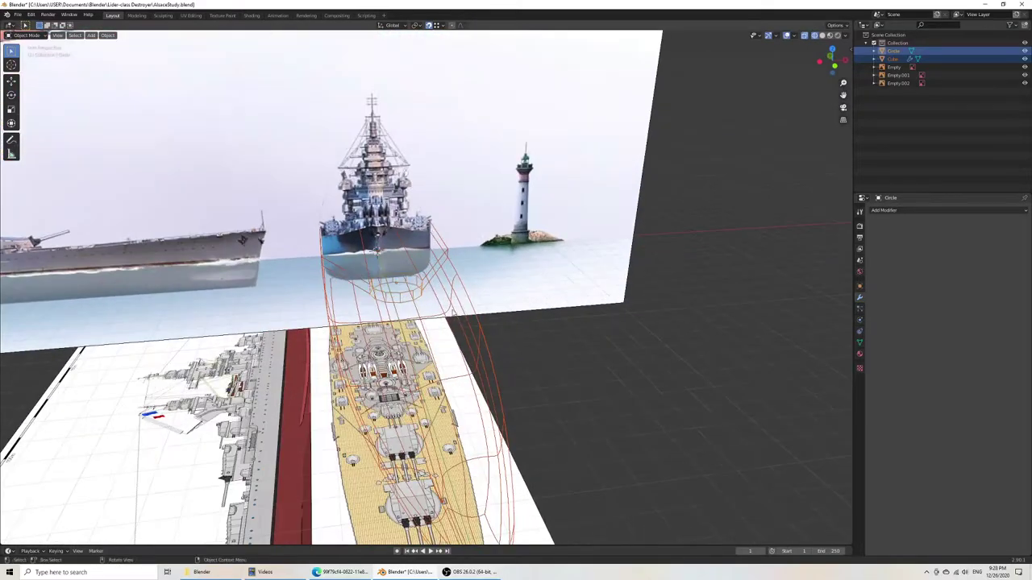
left_click(452, 271)
middle_click_drag(443, 333, 466, 301)
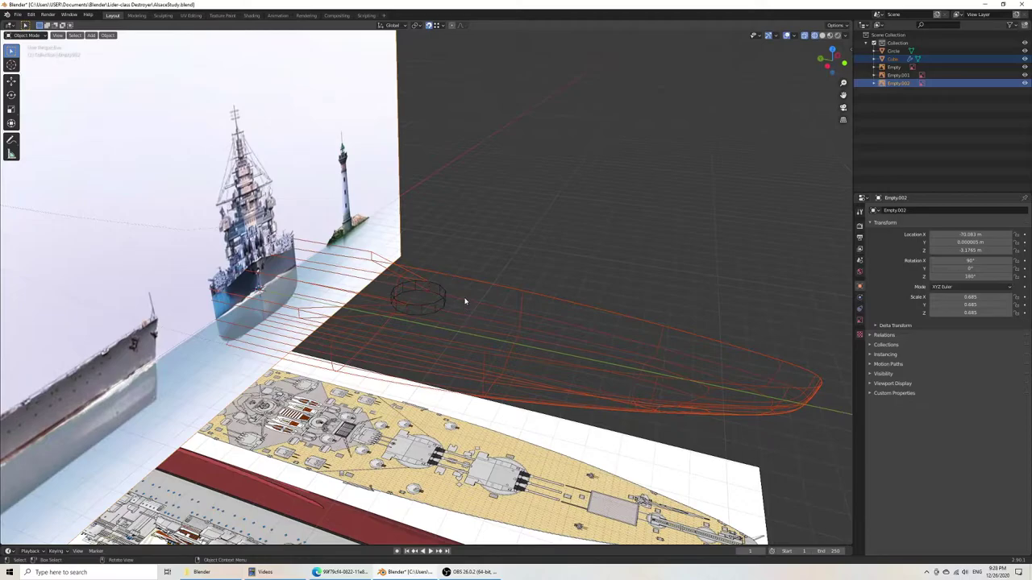
left_click(444, 307, "shift")
key("F3")
key("Return")
middle_click_drag(529, 286, 489, 344)
key("ctrl+z")
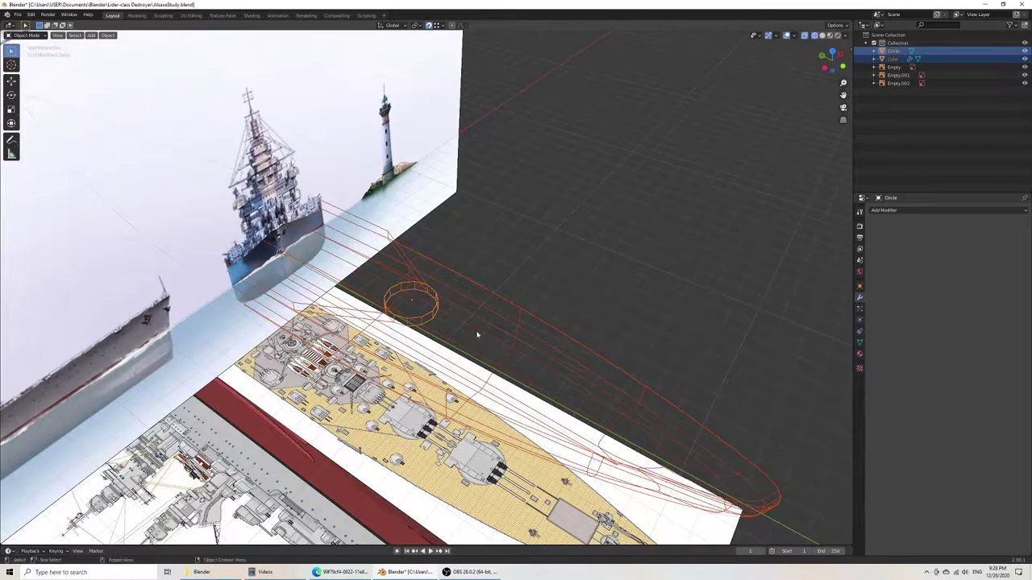
Step: Join the ring into the hull with the hull as the active object
left_click(438, 307)
left_click(454, 308, "shift")
key("F3")
key("Return")
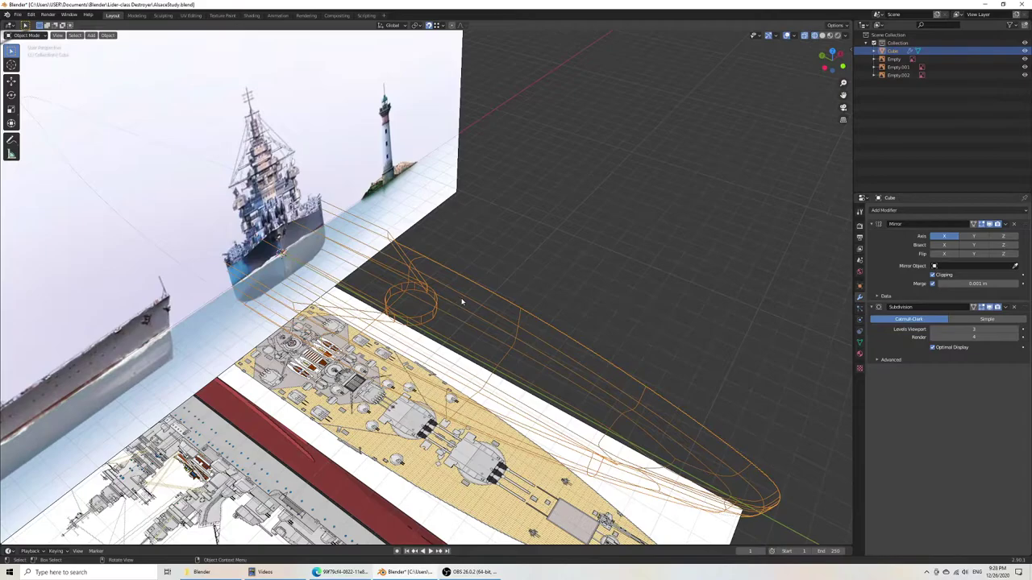
Step: Select the whole joined mesh in Edit Mode and merge its vertices by distance
middle_click_drag(461, 303, 435, 303)
key("KP_7")
key("Tab")
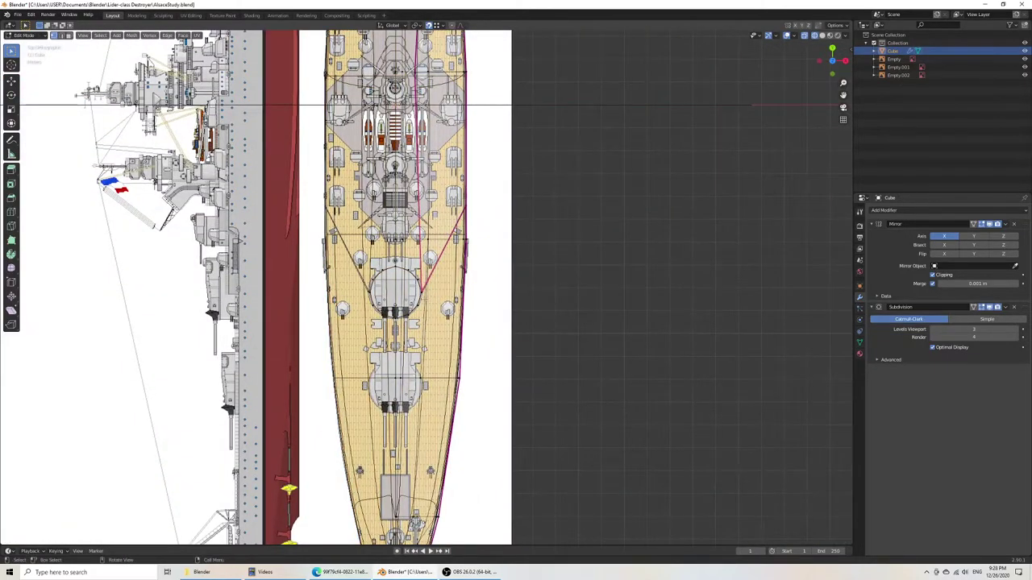
scroll(436, 299, "up", 12)
key("g")
right_click(464, 346)
key("a")
scroll(467, 345, "down", 5)
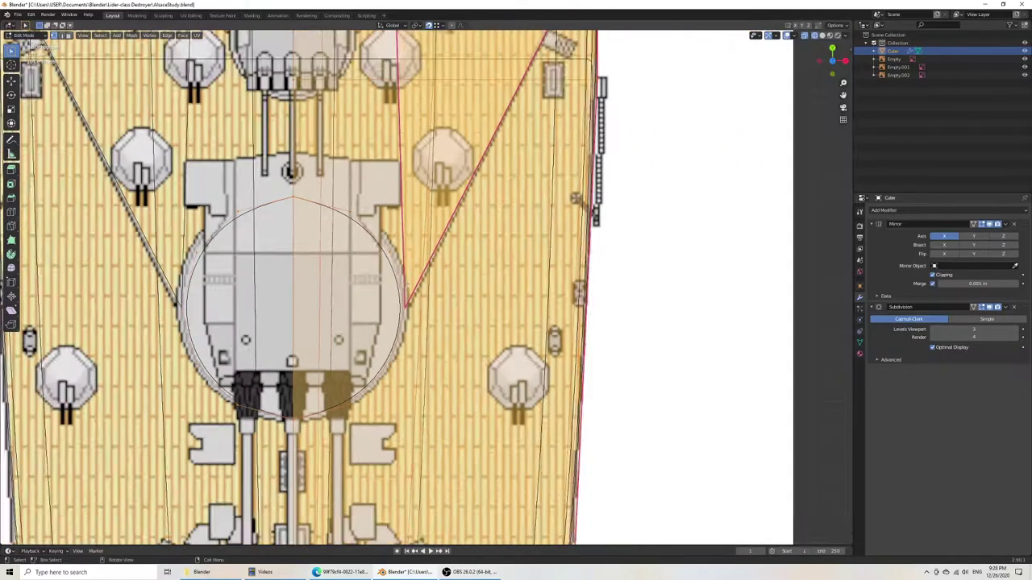
key("F3")
type("merge")
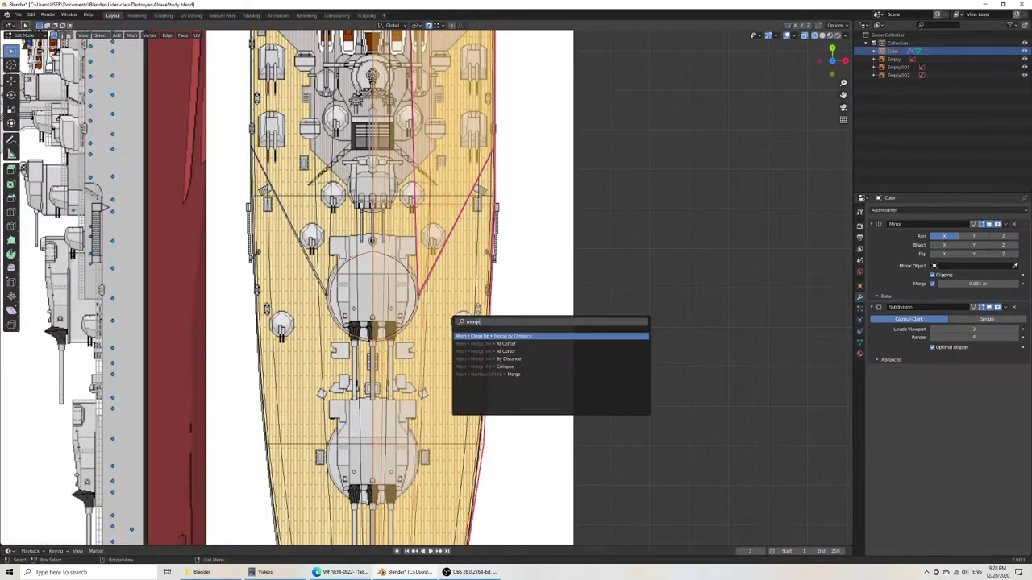
key("Return")
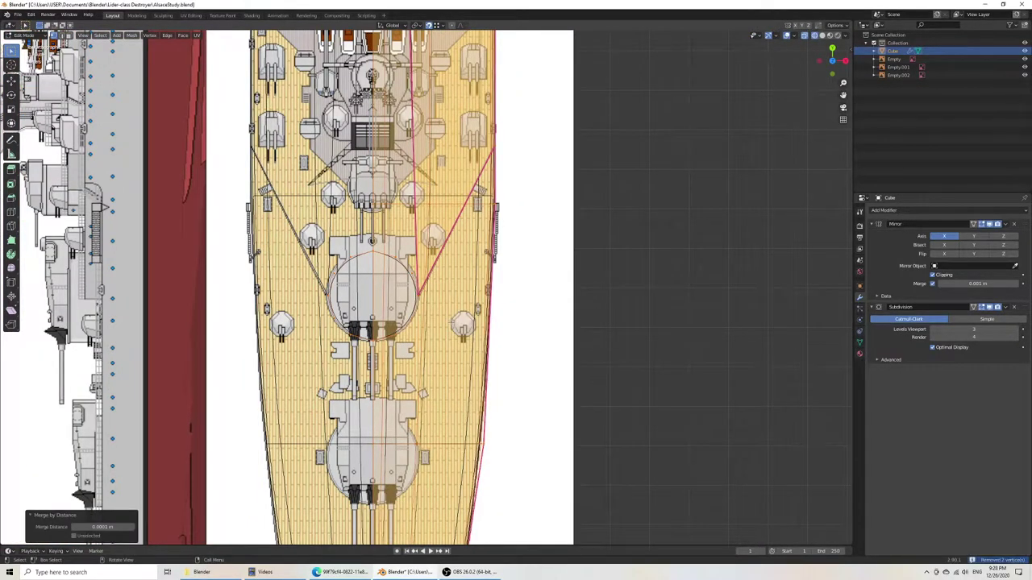
Step: Test whether the corner vertex is connected to the ring, save the file and switch to solid shading
scroll(452, 321, "up", 5)
left_click(421, 331)
middle_click_drag(420, 330, 376, 248)
key("g")
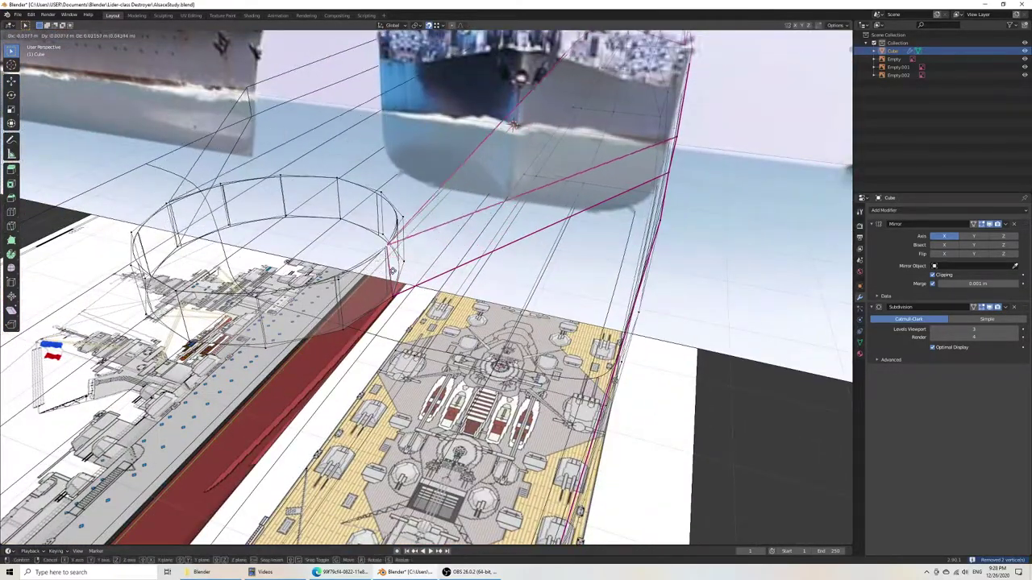
right_click(444, 256)
key("ctrl+s")
key("z")
left_click(488, 254)
middle_click_drag(296, 329, 352, 321)
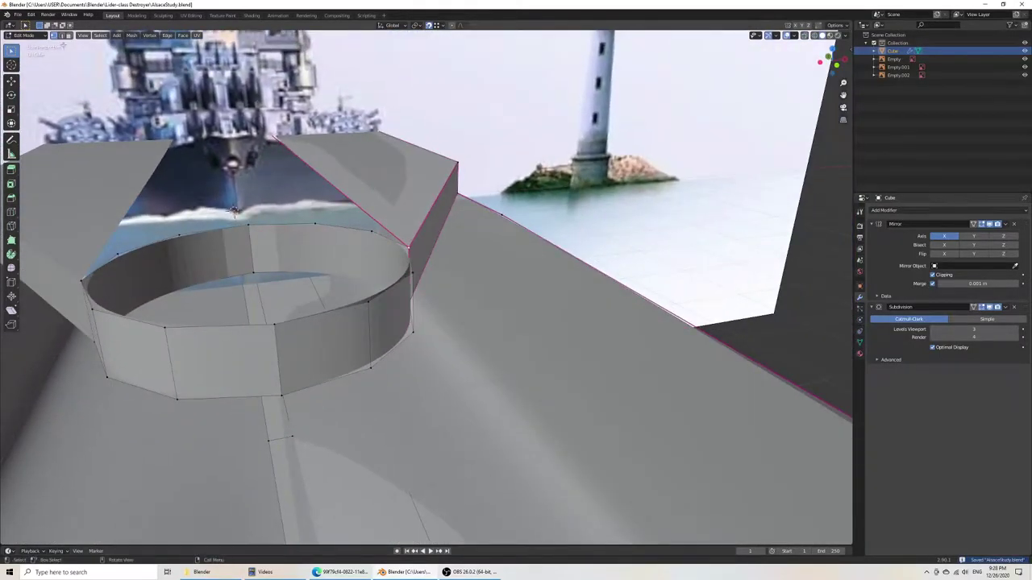
Step: Select the ring's upper rim vertices, fill them with a face and save the file
middle_click_drag(101, 234, 97, 206)
left_click_drag(75, 228, 256, 268)
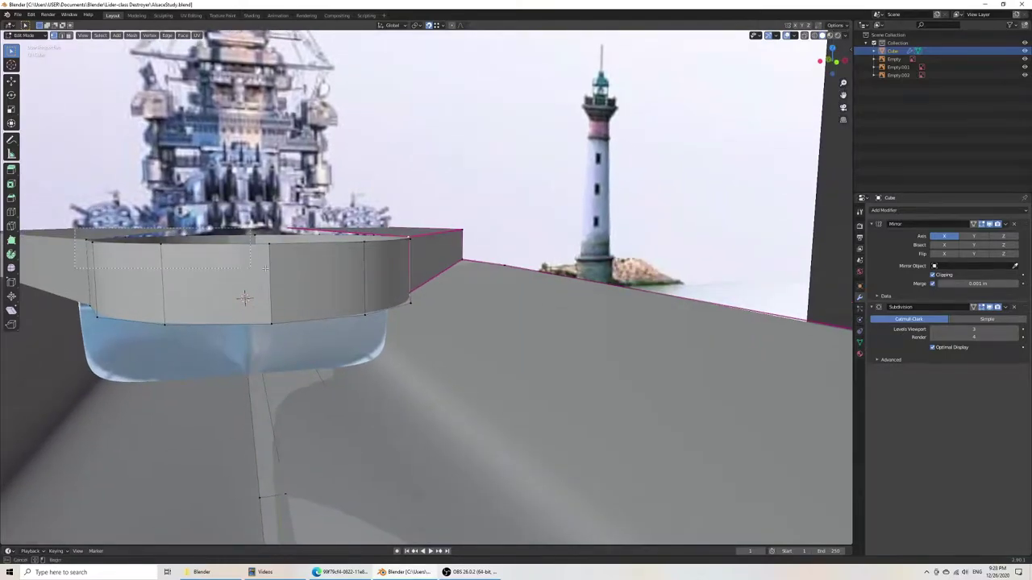
left_click_drag(386, 257, 419, 257)
middle_click_drag(415, 258, 401, 278)
key("f")
key("ctrl+s")
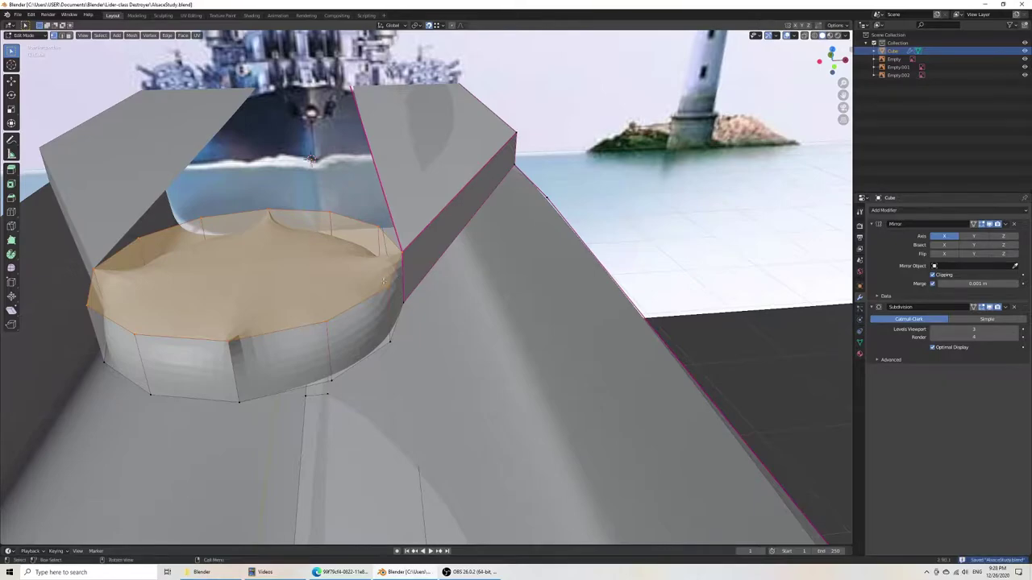
Step: Crease the upper rim edges of the turret base with a factor of 1 and save the file
key("s")
left_click(626, 362)
key("ctrl+s")
middle_click_drag(481, 346, 374, 368)
middle_click_drag(321, 205, 345, 199)
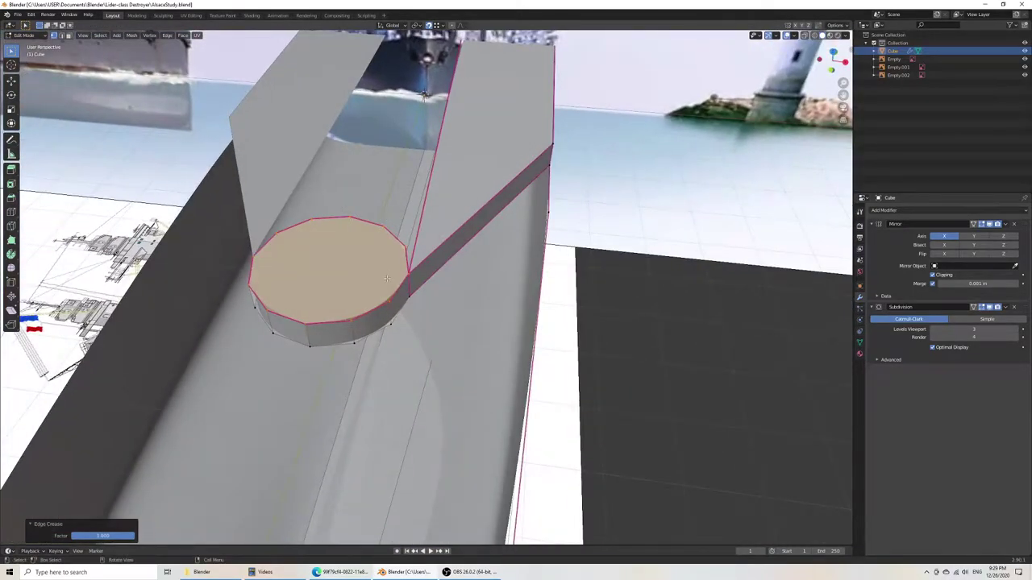
Step: Select the lower rim of the turret base, crease its edges and save the file
key("Tab")
key("Tab")
middle_click_drag(360, 307, 376, 330)
middle_click_drag(240, 295, 236, 286)
left_click_drag(235, 286, 473, 321)
middle_click_drag(441, 320, 435, 330)
left_click_drag(233, 282, 420, 316)
key("shift+e")
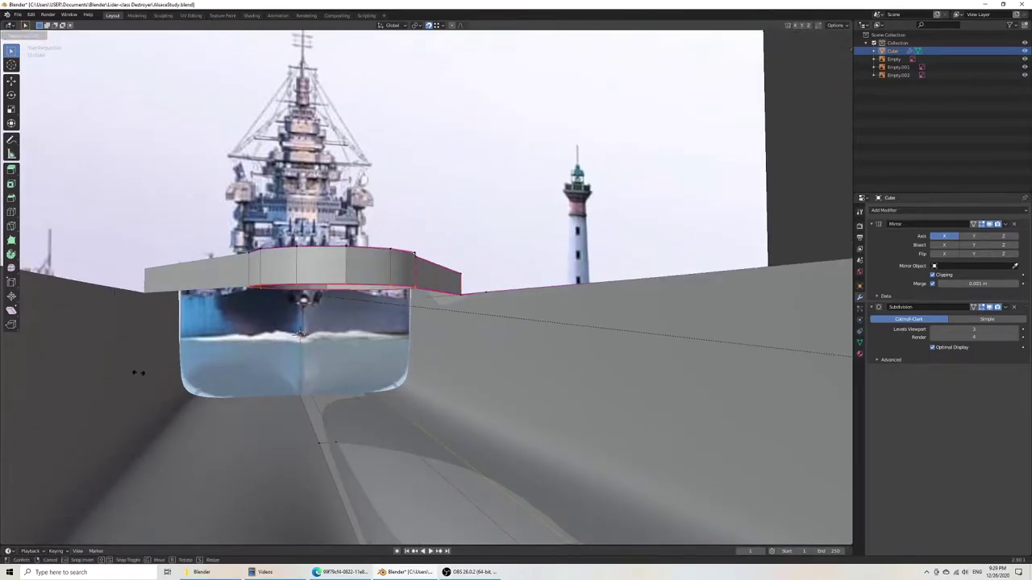
left_click(140, 371)
middle_click_drag(308, 329, 283, 359)
key("ctrl+s")
Step: Switch to Object Mode and place the Subdivision modifier above the Mirror modifier in the hull's stack
key("Tab")
middle_click_drag(309, 322, 331, 345)
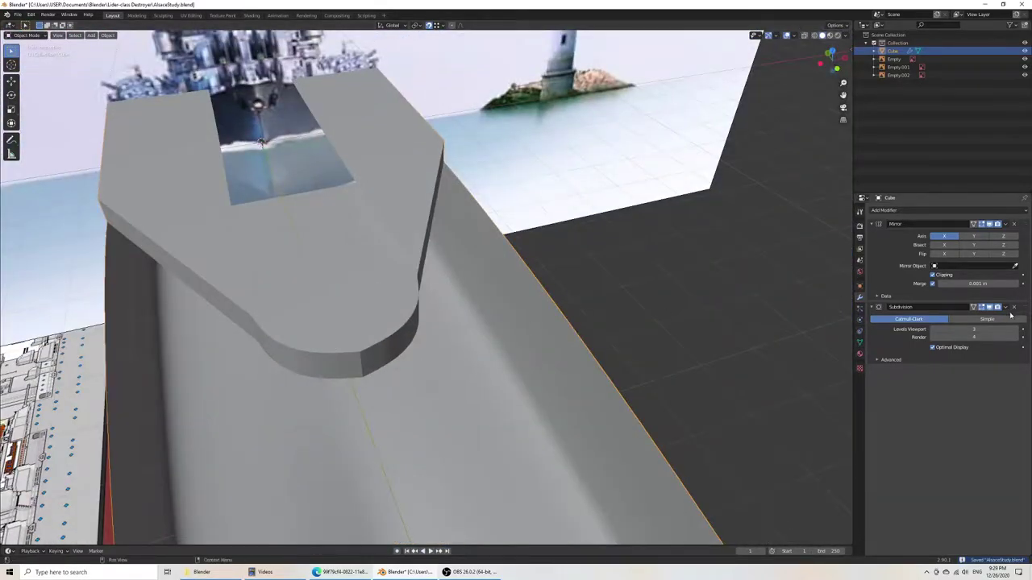
left_click_drag(1022, 309, 1022, 227)
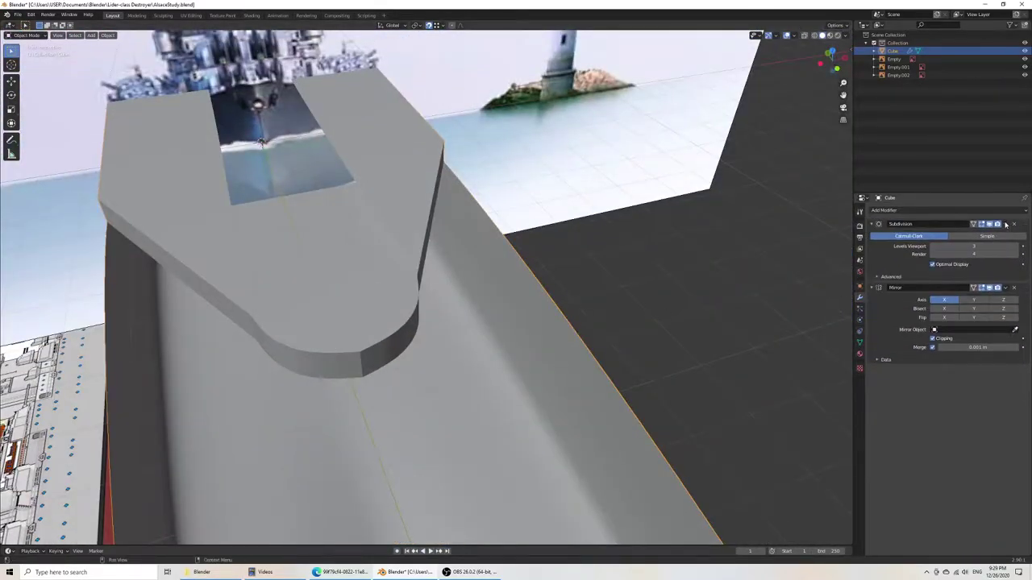
Step: Examine the joint between the turret base and the raised deck in Object and Edit Mode, saving the file
middle_click_drag(363, 359, 436, 326)
key("ctrl+s")
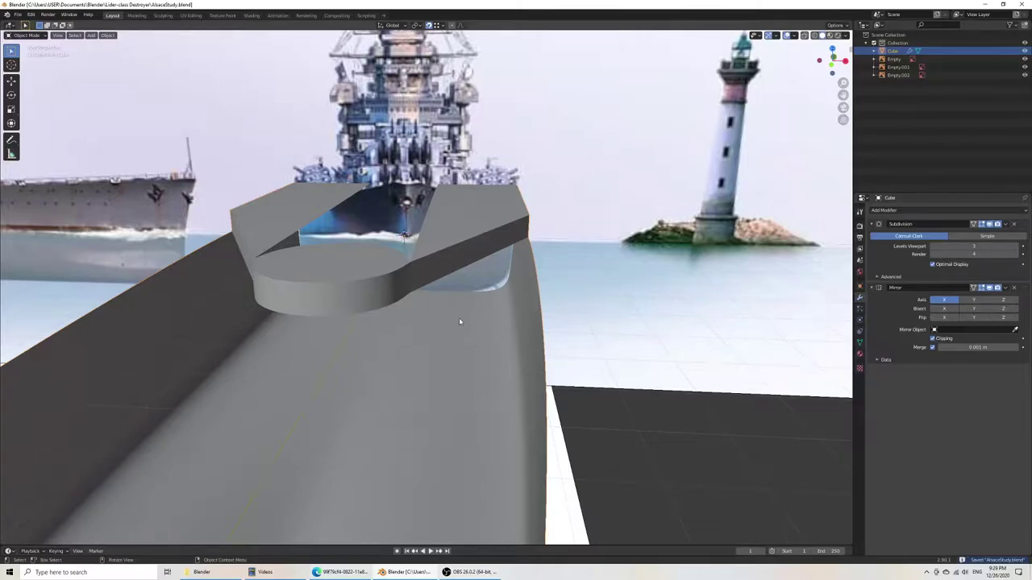
scroll(369, 309, "down", 4)
middle_click_drag(391, 315, 328, 295)
key("Tab")
scroll(403, 301, "up", 6)
middle_click_drag(422, 302, 391, 298)
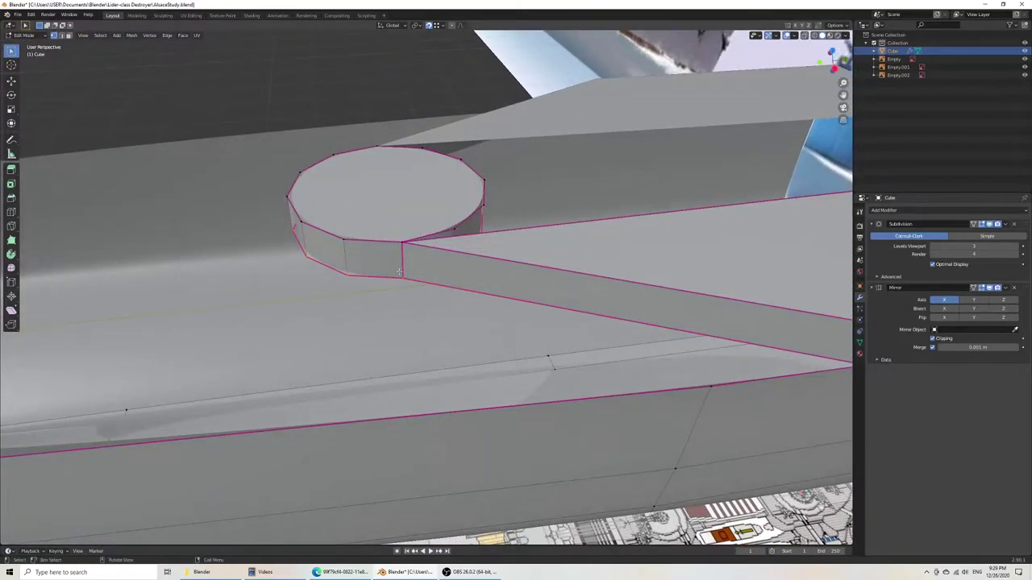
key("Tab")
scroll(417, 317, "down", 8)
key("ctrl+s")
Step: Select the whole turret base in wireframe, move it about 0.02 m along Y and enlarge it to match the blueprint turret
key("KP_7")
key("Tab")
scroll(416, 316, "up", 5)
key("z")
left_click(363, 316)
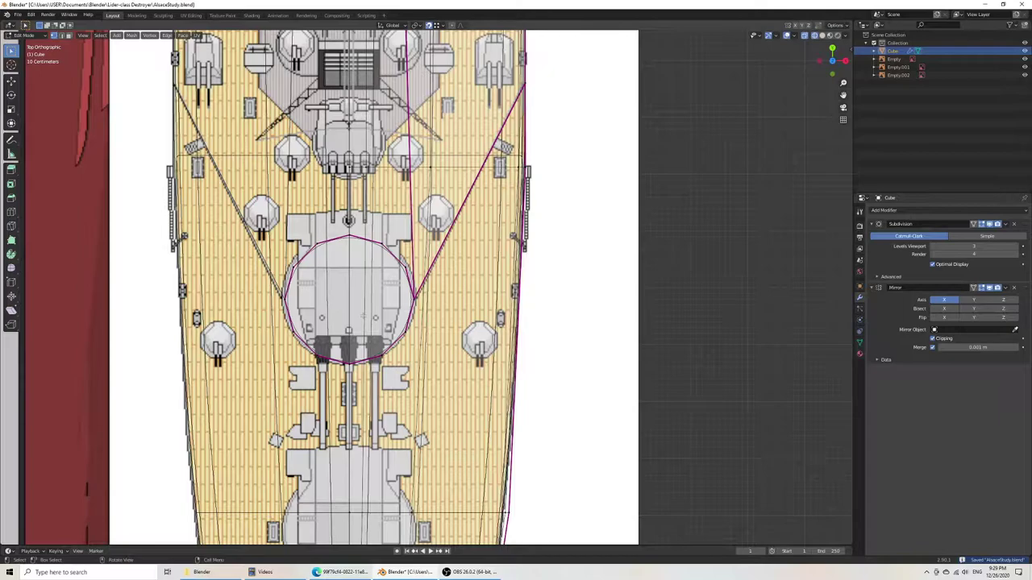
left_click_drag(382, 341, 432, 370)
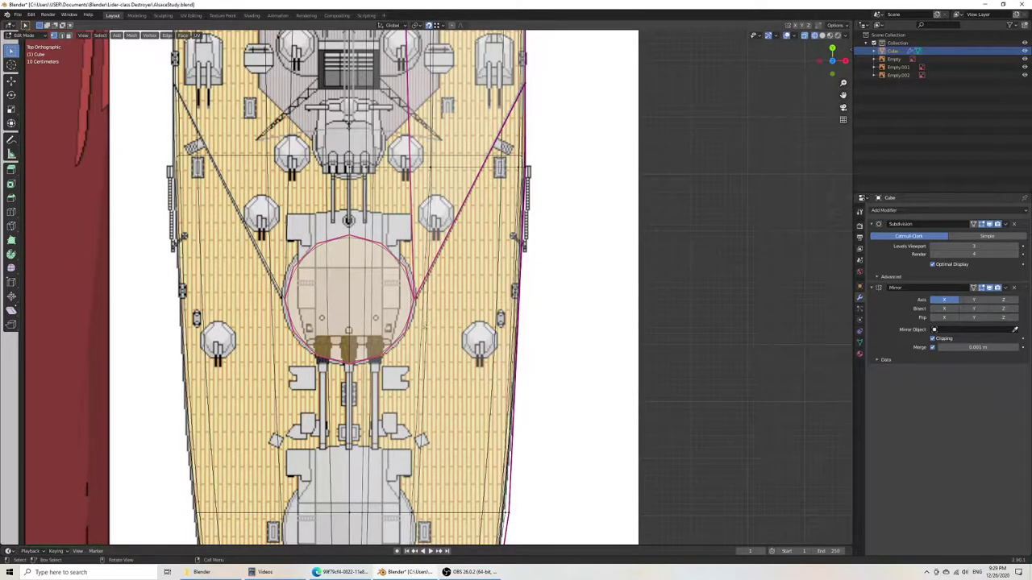
middle_click_drag(429, 353, 451, 164)
key("KP_7")
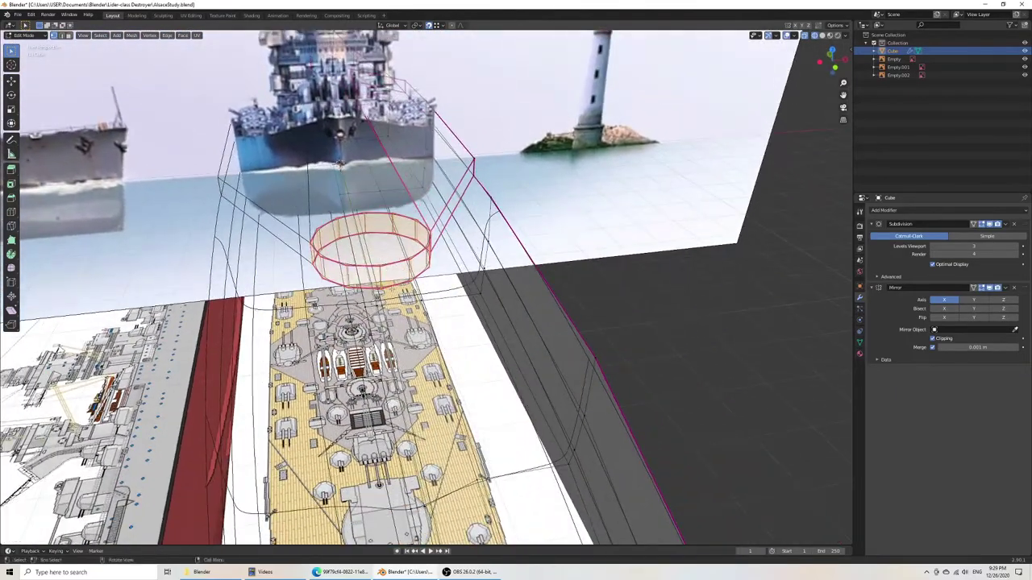
key("KP_7")
middle_click_drag(465, 230, 468, 263, "shift")
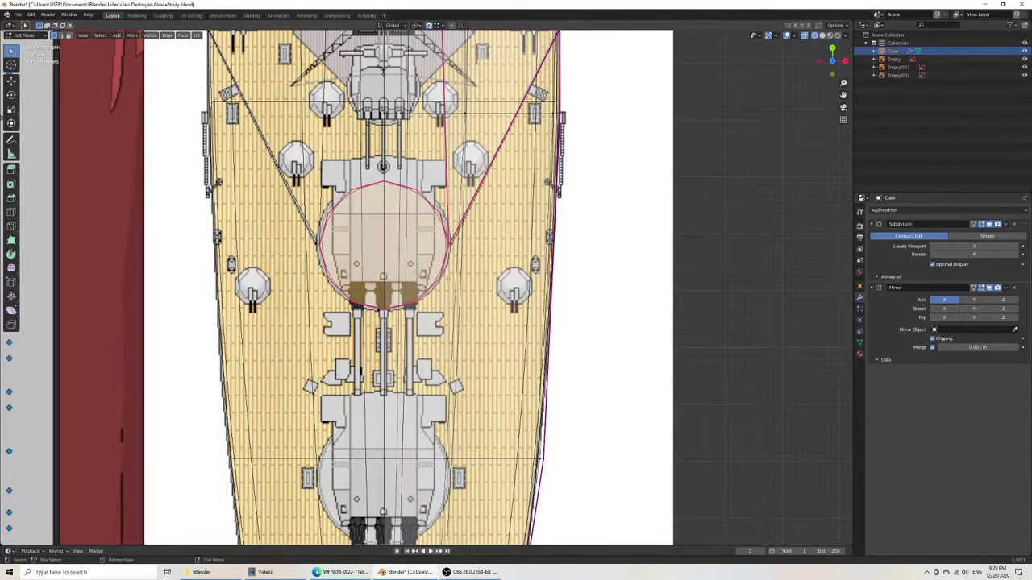
key("g")
key("y")
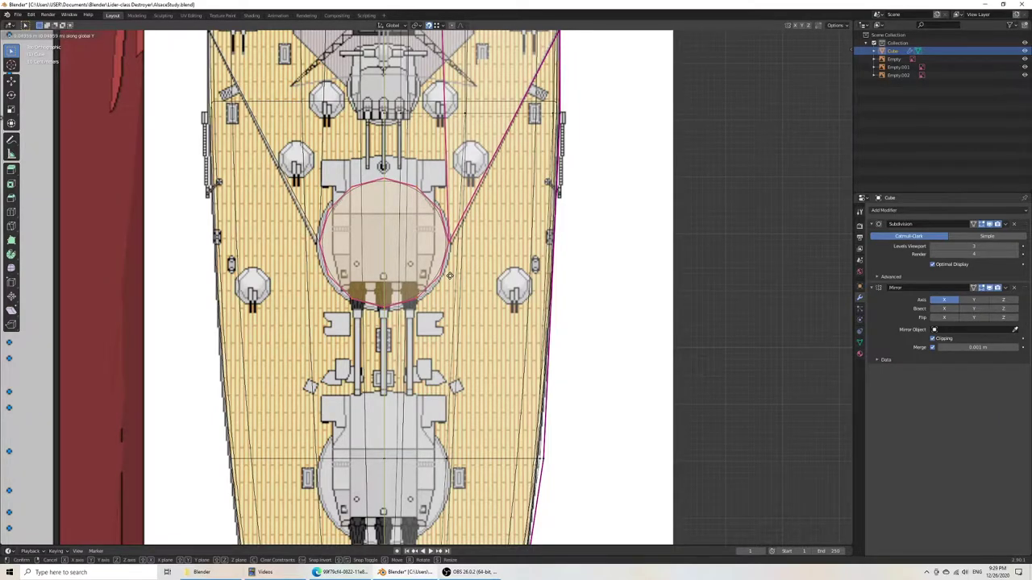
left_click(448, 277)
key("s")
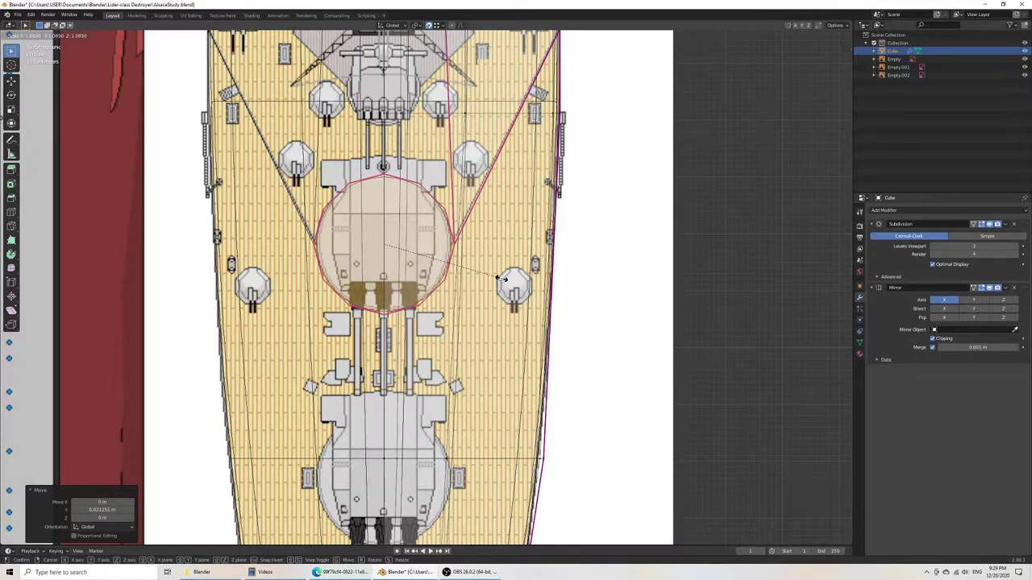
left_click(499, 277)
Step: Select the turret base's upper rim and move it along Z to the height of the raised deck's top edge
middle_click_drag(376, 307, 257, 196)
left_click(440, 264, "alt")
scroll(529, 199, "down", 3)
middle_click_drag(530, 199, 541, 217)
key("g")
key("z")
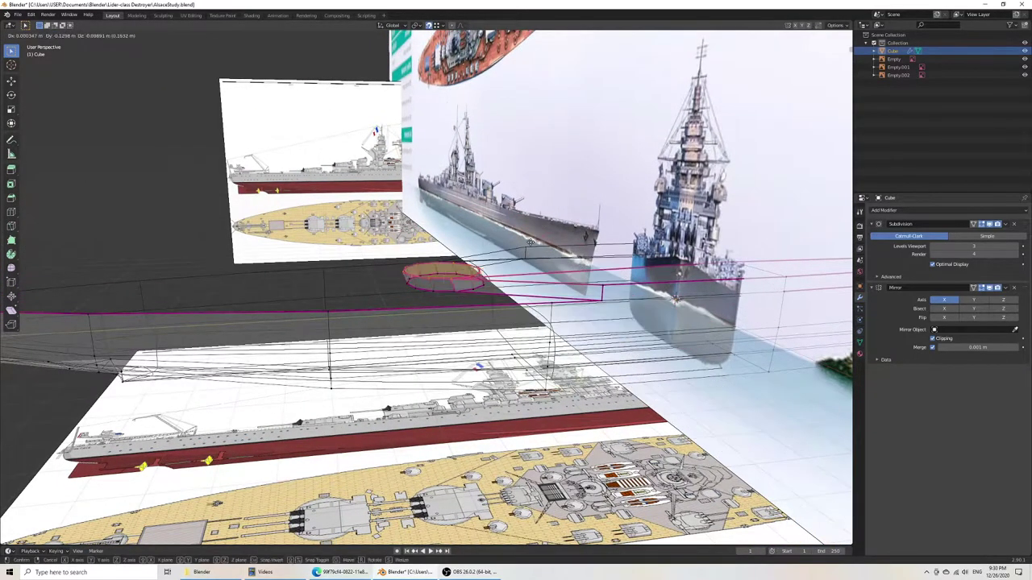
left_click(606, 285)
Step: Move the turret base's lower rim along Z to the raised deck's bottom corner height and save the file
middle_click_drag(675, 300, 697, 314)
left_click_drag(506, 301, 506, 300)
key("g")
key("z")
left_click(607, 295)
key("ctrl+s")
Step: Return to Object Mode in solid shading, move the perspective reference image Empty.002 along Y away from the hull and save the file
scroll(588, 299, "down", 4)
mouse_move(532, 298)
middle_mouse_down()
mouse_move(594, 327)
mouse_move(540, 298)
middle_mouse_up()
key("z")
left_click(645, 331)
key("Tab")
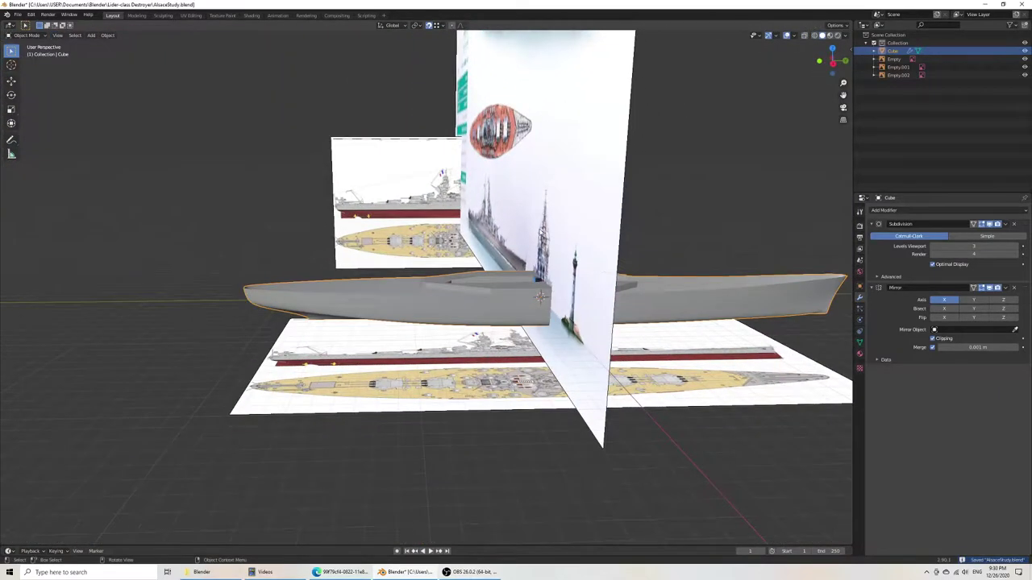
scroll(538, 228, "down", 6)
left_click(457, 139)
key("g")
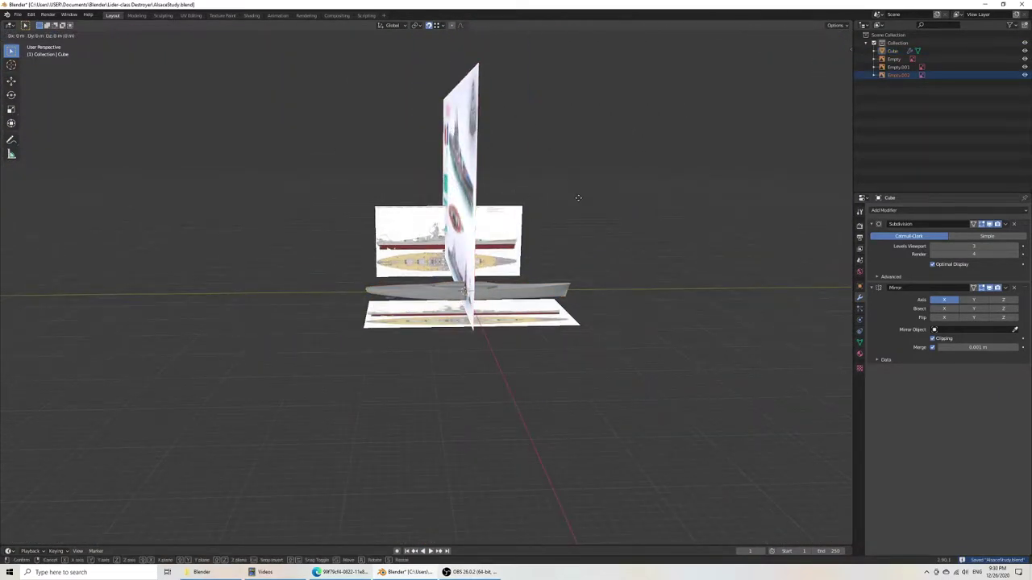
key("y")
left_click(365, 213)
key("ctrl+s")
Step: Select the hull and examine the reshaped turret base from above, comparing Object and Edit Mode
mouse_move(449, 271)
middle_mouse_down()
mouse_move(336, 277)
mouse_move(477, 283)
mouse_move(452, 277)
middle_mouse_up()
scroll(476, 283, "up", 5)
left_click(436, 277)
key("Tab")
key("Tab")
key("Tab")
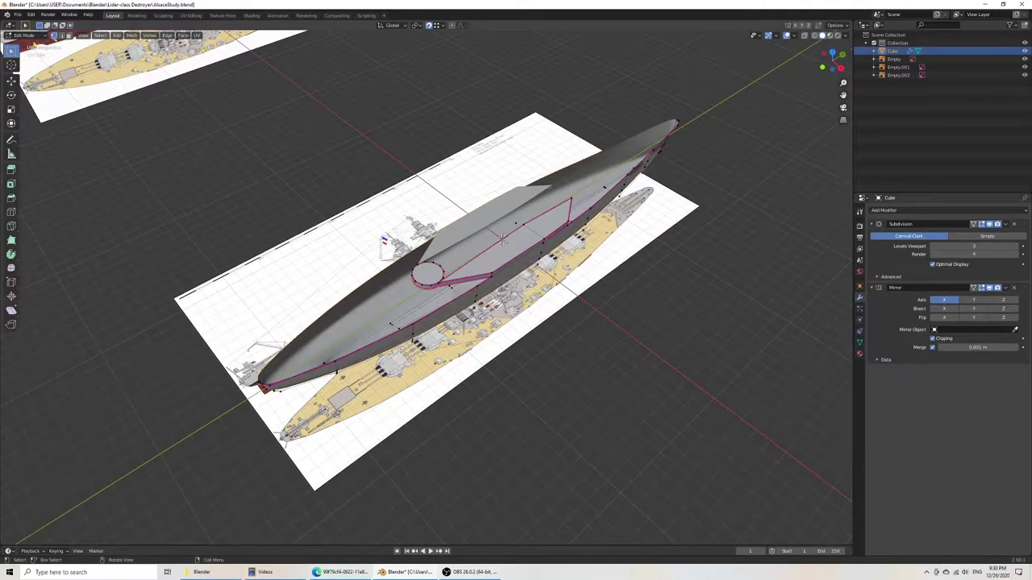
key("KP_7")
scroll(515, 310, "up", 6)
key("Tab")
key("Tab")
mouse_move(442, 329)
middle_mouse_down()
mouse_move(439, 306)
mouse_move(490, 256)
mouse_move(430, 315)
middle_mouse_up()
Step: Duplicate the hull in Object Mode, disable snapping and move the copy about 15.2 m along Y
key("Tab")
scroll(430, 315, "down", 4)
key("shift+d")
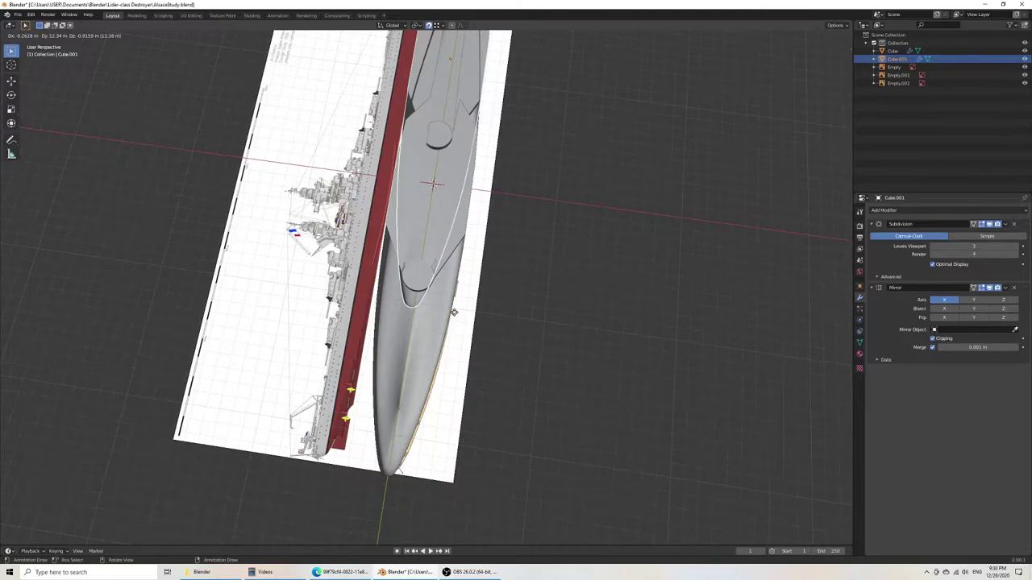
right_click(454, 313)
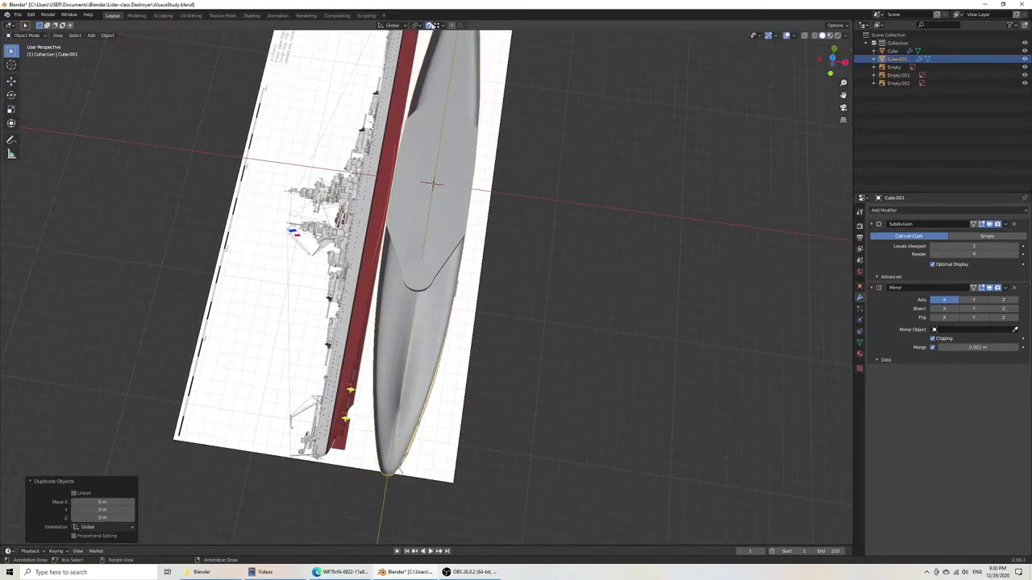
middle_click_drag(503, 244, 489, 343)
key("g")
key("y")
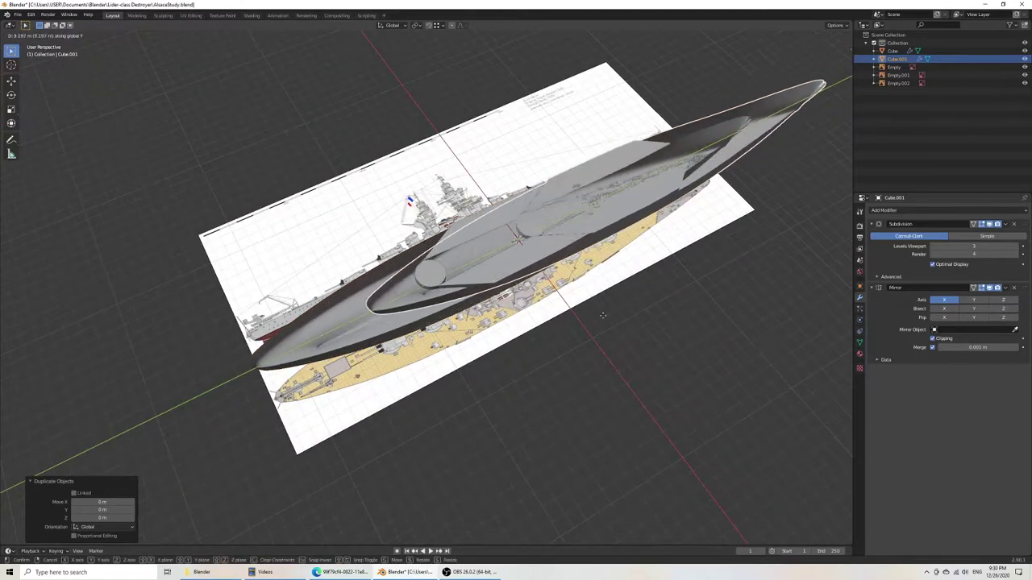
left_click(649, 304)
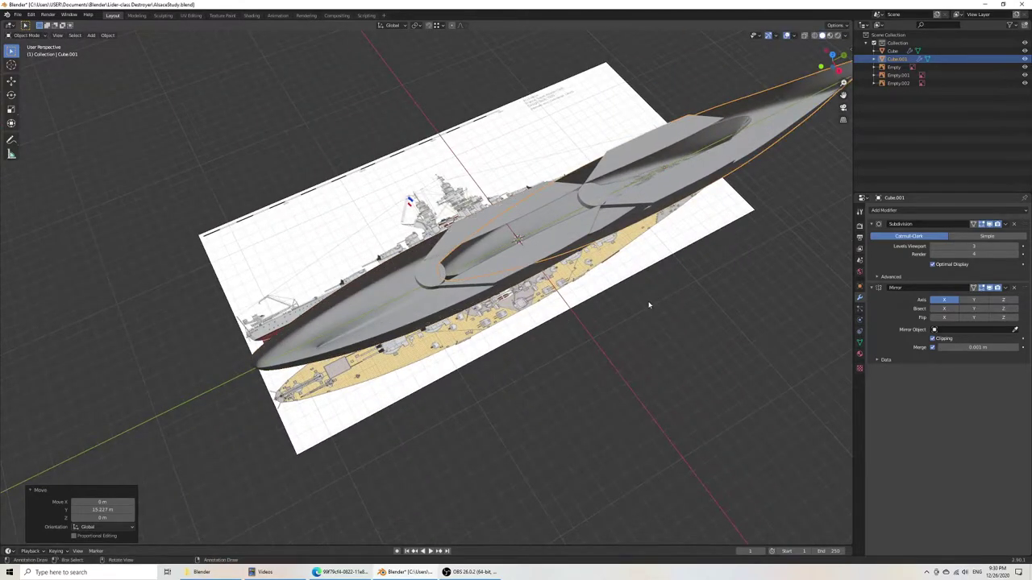
Step: Isolate the duplicate's turret base by selecting its ring, inverting the selection and deleting all other vertices
key("KP_7")
middle_click_drag(503, 154, 490, 289, "shift")
key("Tab")
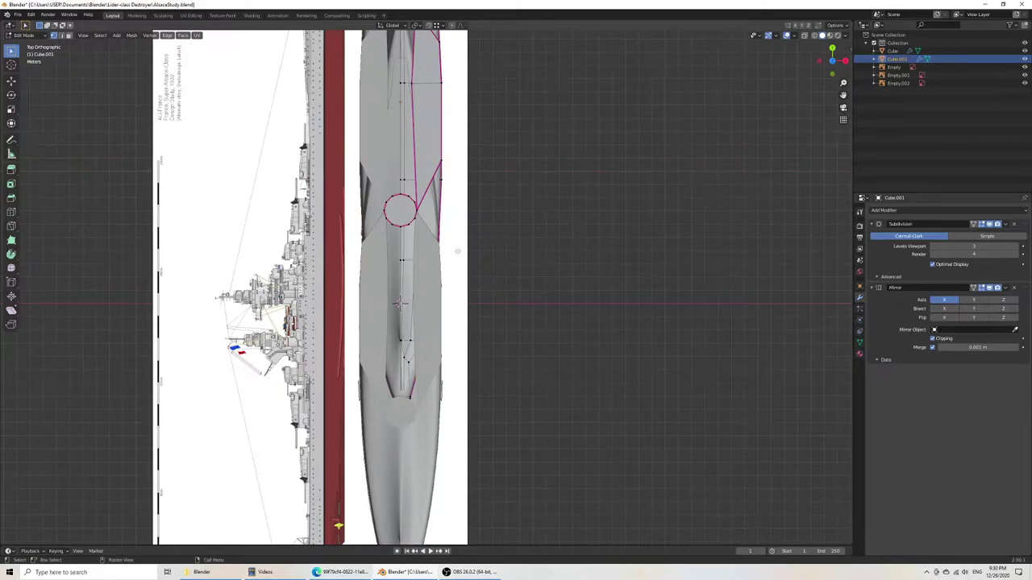
scroll(421, 239, "up", 3)
key("z")
left_click(351, 237)
middle_click_drag(352, 237, 400, 299, "shift")
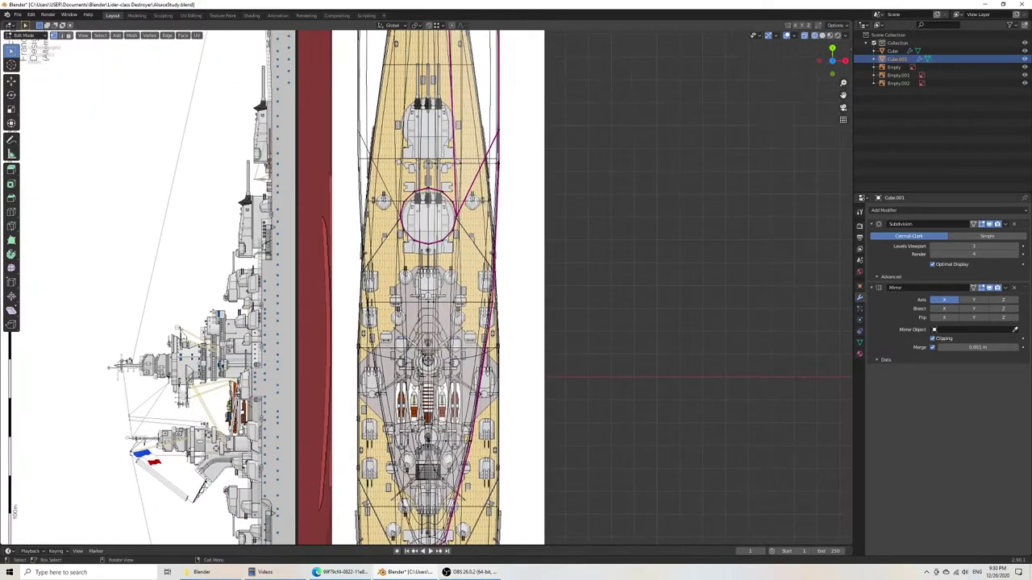
left_click_drag(391, 178, 474, 269)
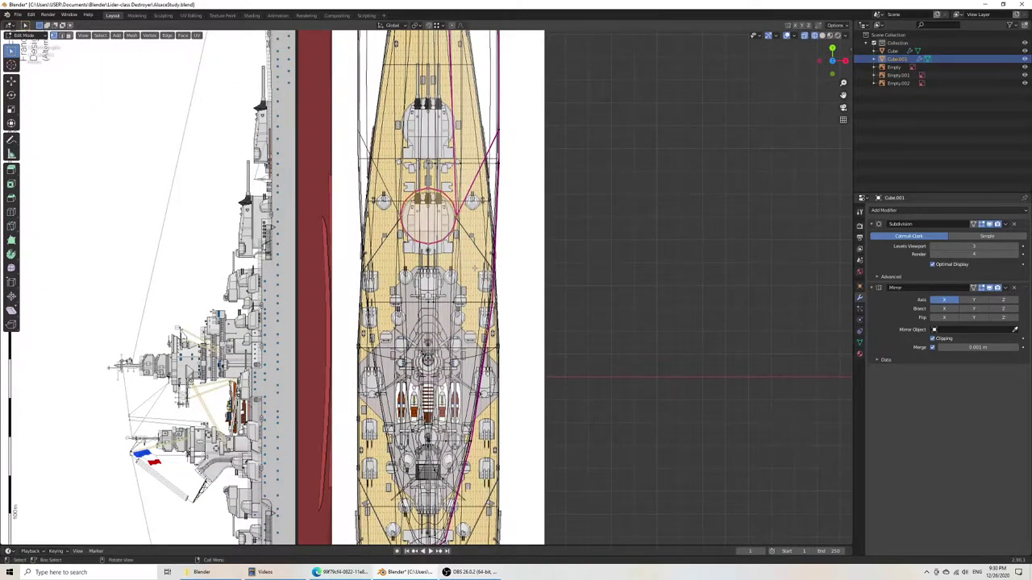
key("F3")
type("select inver")
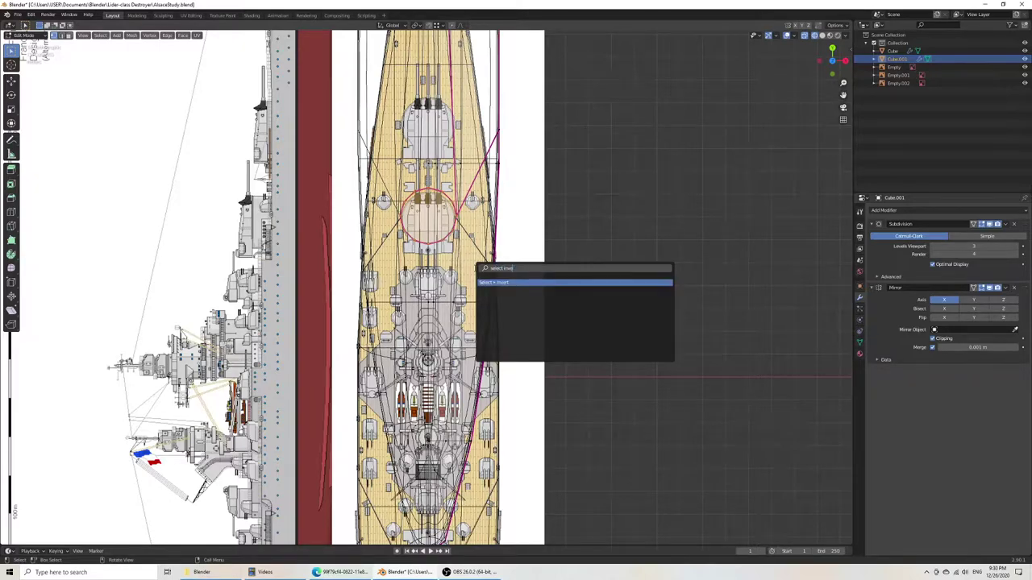
key("Return")
scroll(511, 274, "down", 3)
key("x")
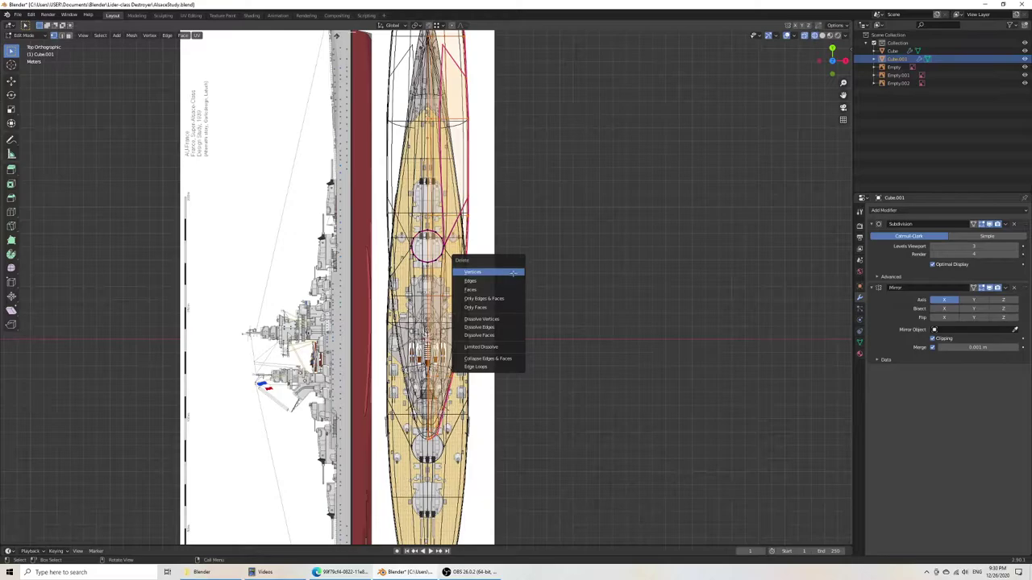
left_click(513, 273)
Step: Switch the duplicate to Object Mode and remove its Mirror and Subdivision modifiers
middle_click_drag(556, 303, 511, 253)
key("Tab")
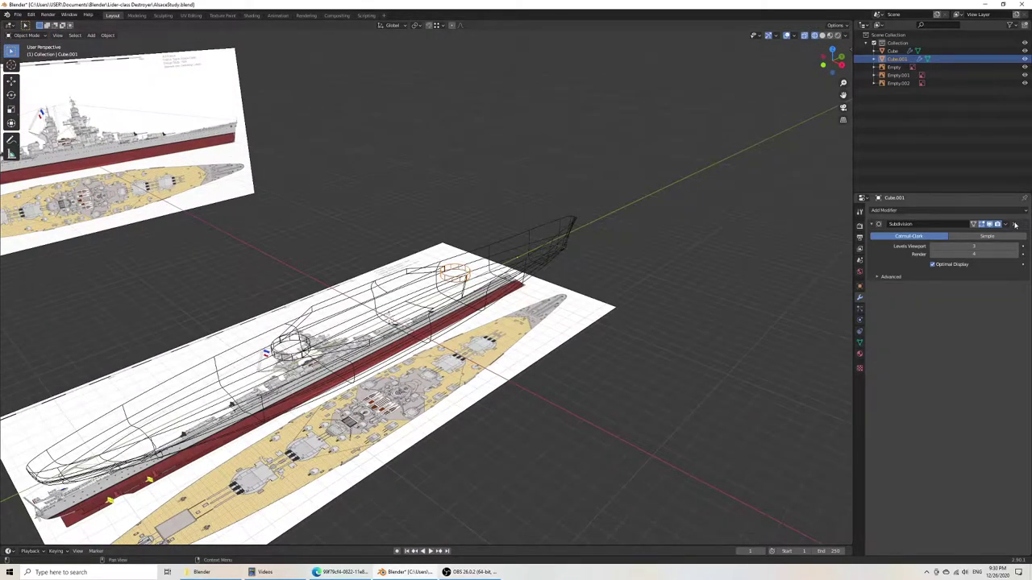
left_click(1015, 225)
Step: Move the duplicated turret base about 0.007 m along Y over the blueprint's second main turret
scroll(529, 291, "up", 5)
middle_click_drag(529, 292, 497, 405)
key("KP_7")
scroll(495, 295, "up", 6)
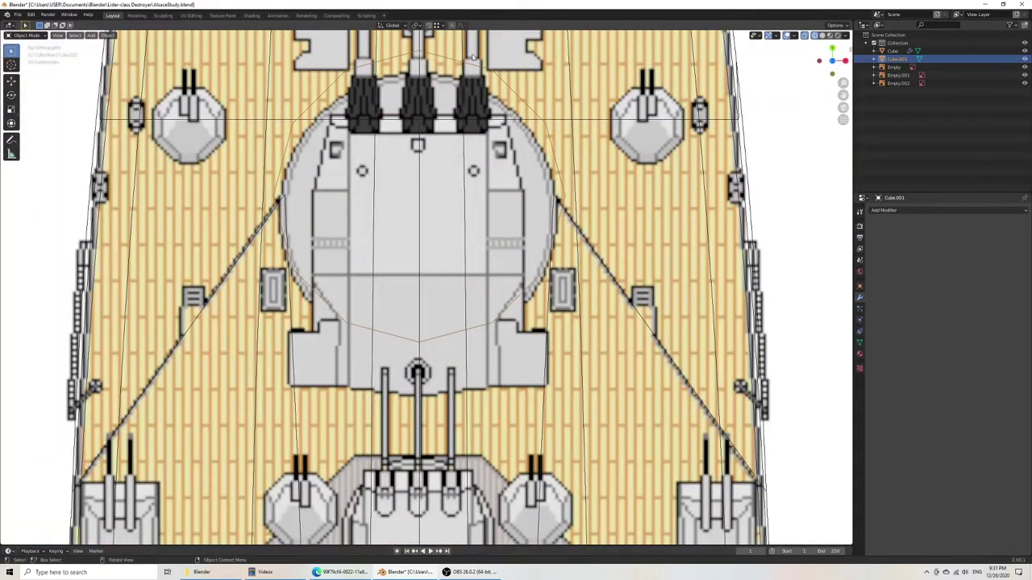
key("g")
key("y")
left_click(514, 199)
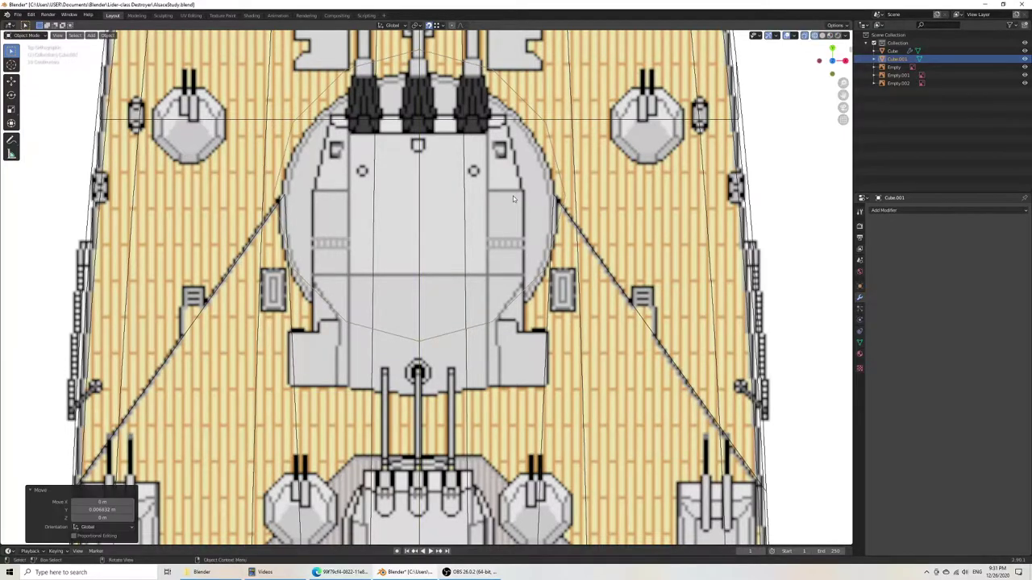
key("g")
key("y")
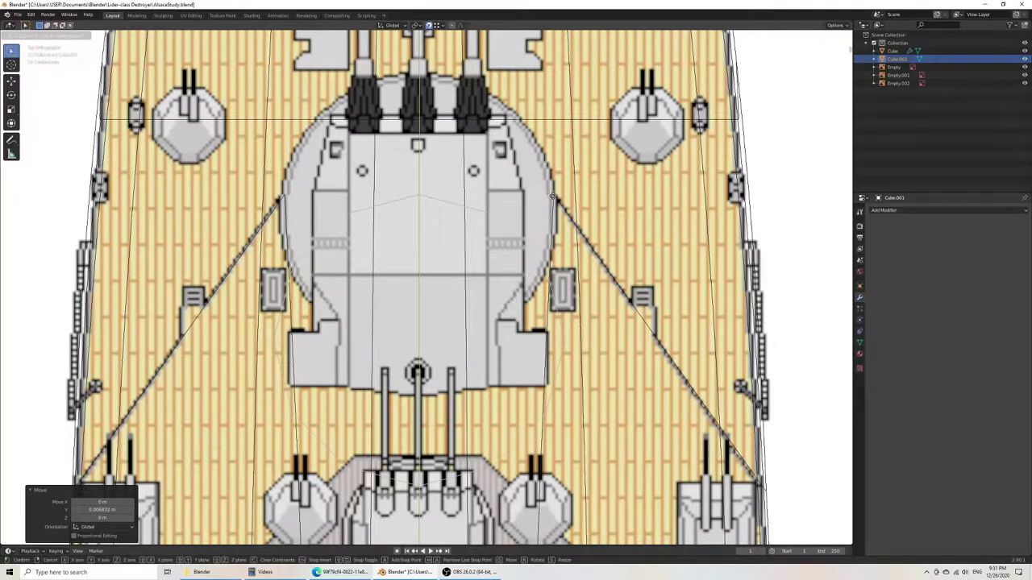
right_click(553, 197)
Step: Save the file
key("ctrl+s")
scroll(547, 213, "down", 4)
middle_click_drag(536, 315, 434, 229)
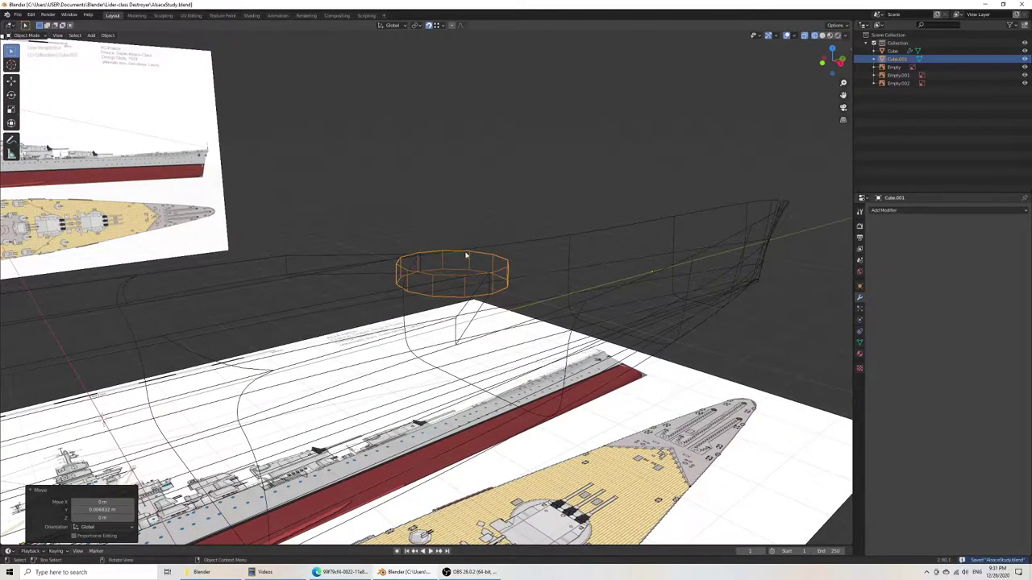
Step: Try to join the hull into the duplicated turret base with the turret base as active object
left_click(424, 250)
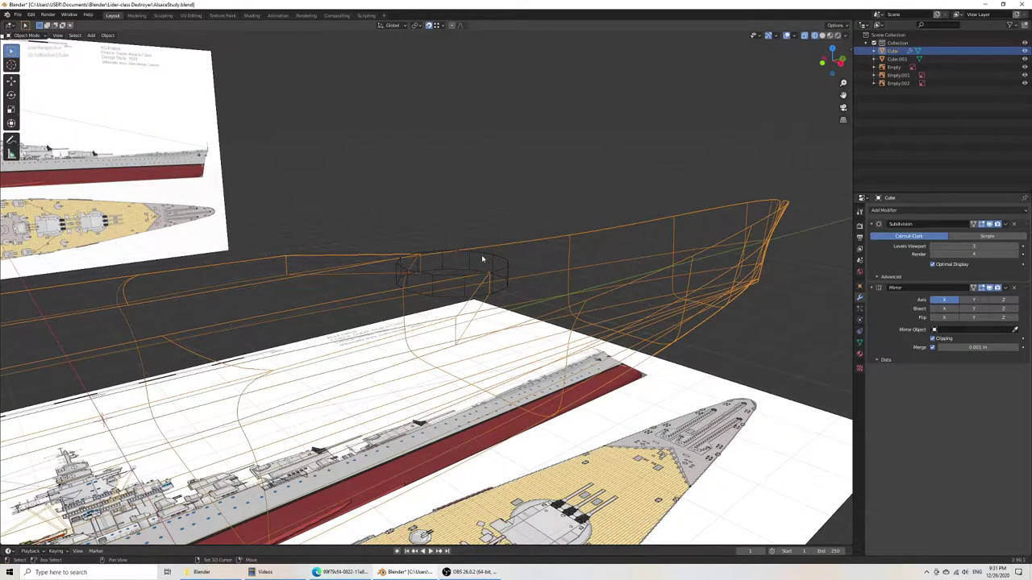
left_click(485, 258, "shift")
key("F3")
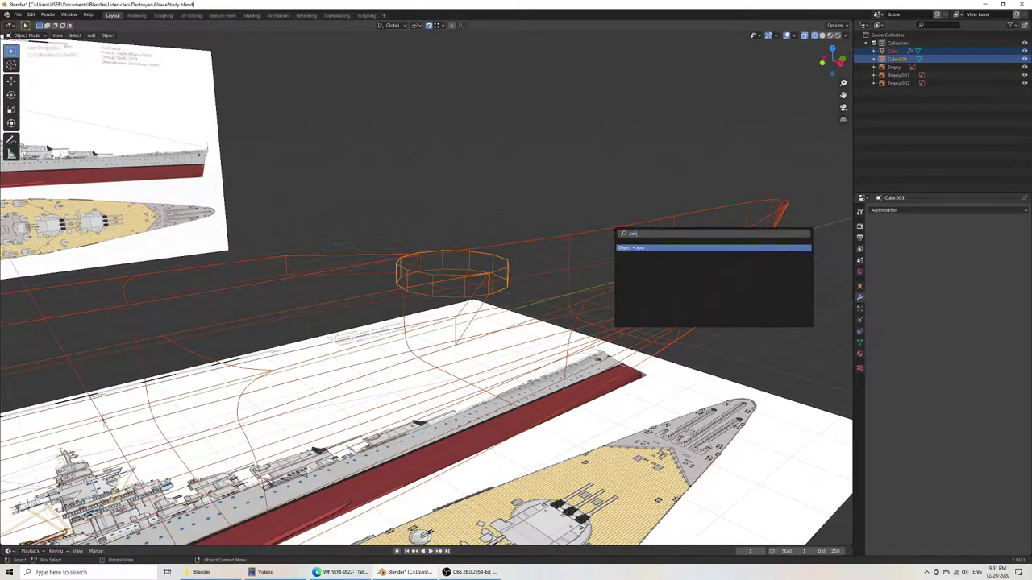
key("Return")
key("ctrl+z")
Step: Join the duplicated turret base into the hull with the hull as active object and save the file
left_click(507, 259)
left_click(528, 241, "shift")
key("F3")
type("join")
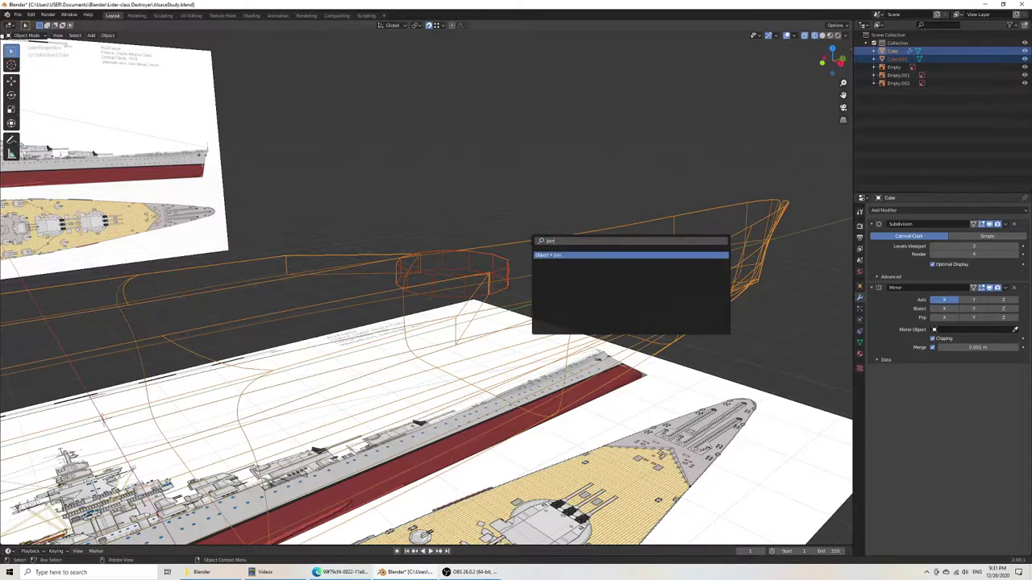
key("Return")
key("ctrl+s")
Step: Open the joined hull in Edit Mode and display it in wireframe with edge selection around the new turret base
key("z")
left_click(594, 248)
mouse_move(594, 248)
middle_mouse_down()
mouse_move(483, 295)
mouse_move(454, 325)
mouse_move(425, 319)
mouse_move(526, 352)
mouse_move(525, 331)
mouse_move(511, 370)
middle_mouse_up()
left_click(484, 295)
left_click(446, 323)
key("Tab")
key("z")
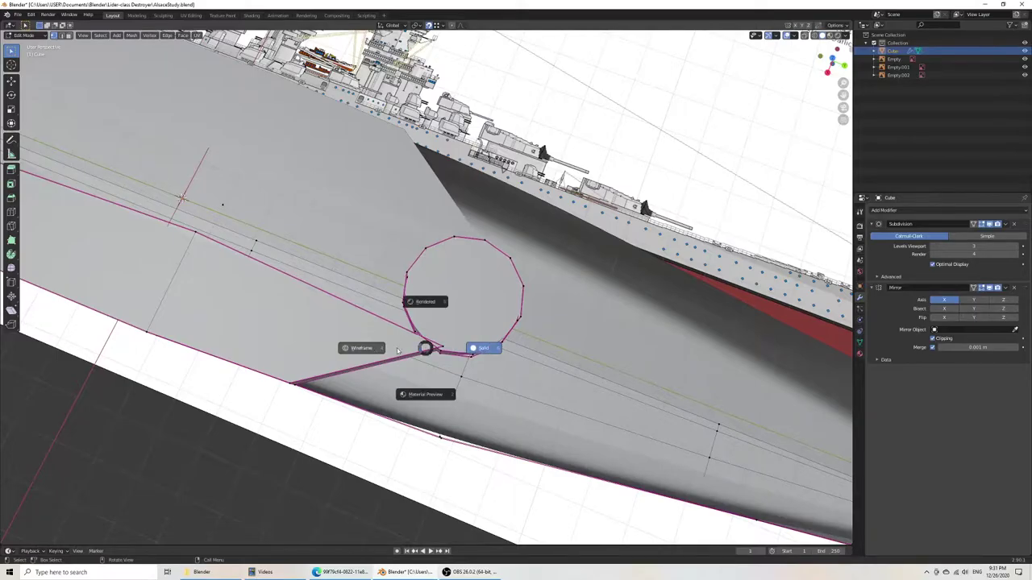
left_click(367, 349)
mouse_move(369, 349)
middle_mouse_down()
mouse_move(427, 334)
mouse_move(477, 339)
mouse_move(481, 329)
middle_mouse_up()
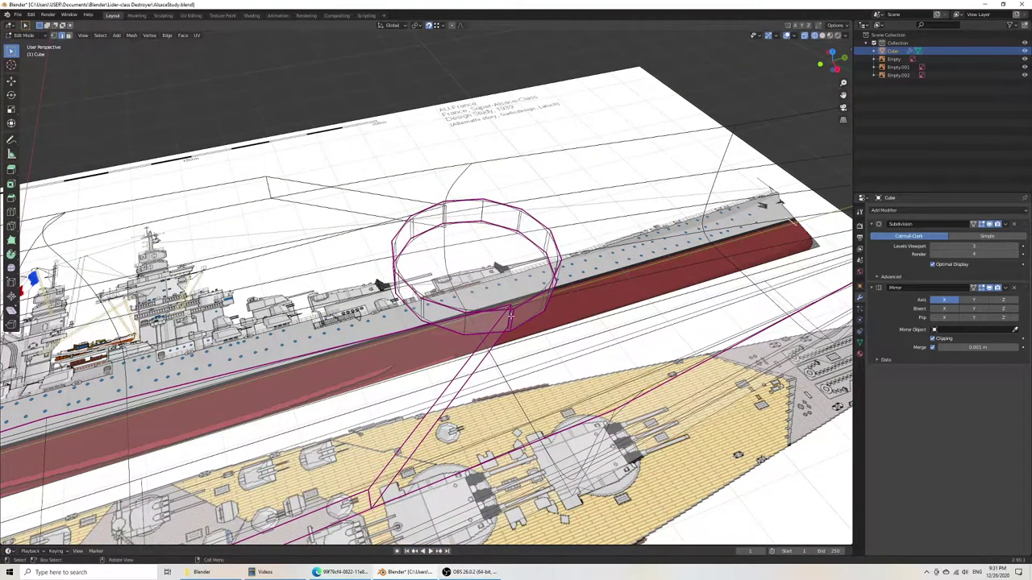
Step: Move the raised deck's corner edge about 0.097 m along X onto the turret base's rim and save the file
key("KP_7")
middle_click_drag(516, 201, 438, 218, "shift")
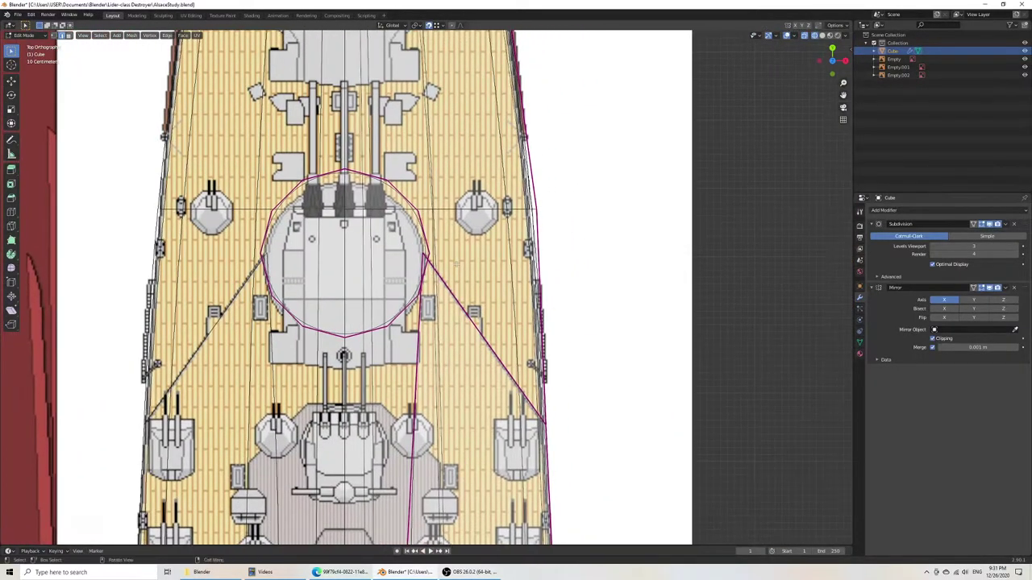
scroll(438, 218, "up", 5)
key("g")
key("x")
left_click(437, 204)
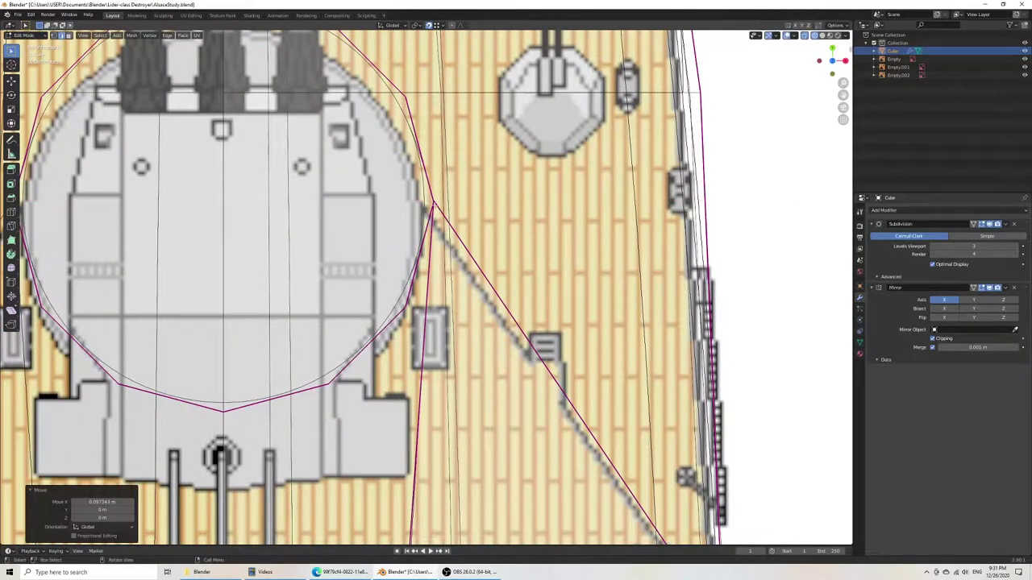
key("ctrl+s")
Step: Select the entire hull mesh, merge its overlapping vertices by distance and save the file
key("a")
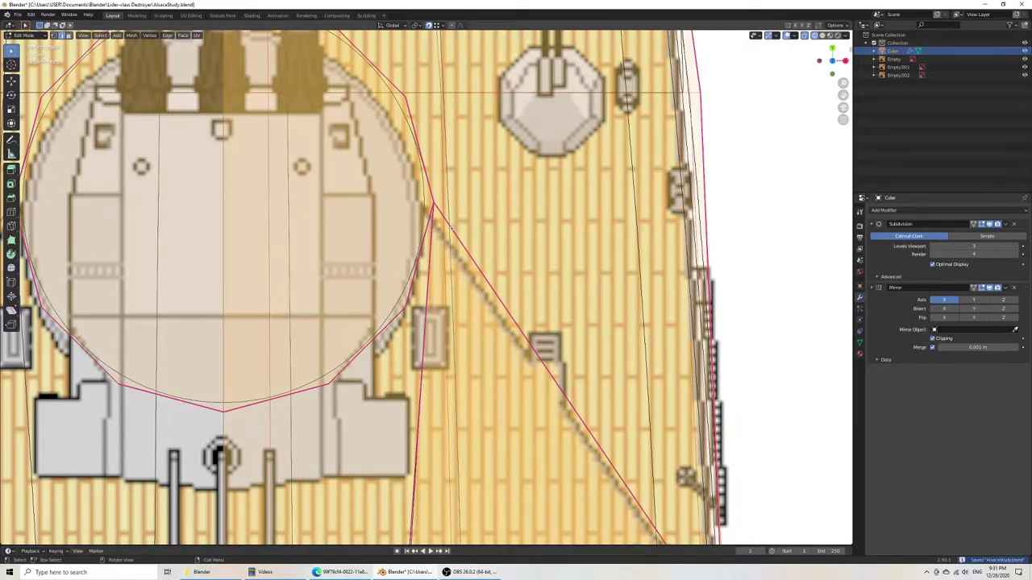
key("F3")
type("mergeb")
key("Return")
key("F3")
type("merge")
key("Return")
key("ctrl+s")
Step: Delete the four side faces of the first turret base that face the raised midship deck
key("alt+z")
scroll(541, 282, "down", 6)
middle_click_drag(539, 309, 637, 213)
key("Tab")
key("Tab")
left_click(68, 36)
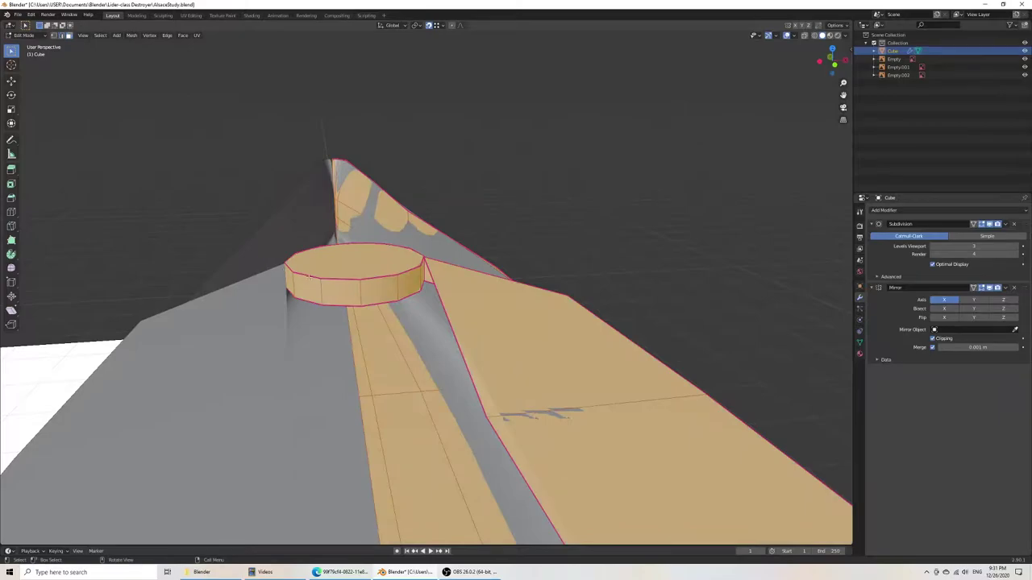
left_click(308, 288)
left_click(341, 291, "shift")
left_click(377, 290, "shift")
left_click(407, 287, "shift")
key("x")
left_click(407, 288)
Step: Delete the deck-facing side faces of the turret base at the opposite end of the raised deck and save the file
middle_click_drag(407, 288, 677, 323)
scroll(661, 319, "down", 2)
middle_click_drag(362, 273, 256, 266)
left_click(429, 234)
middle_click_drag(432, 234, 373, 239)
left_click(568, 251, "ctrl")
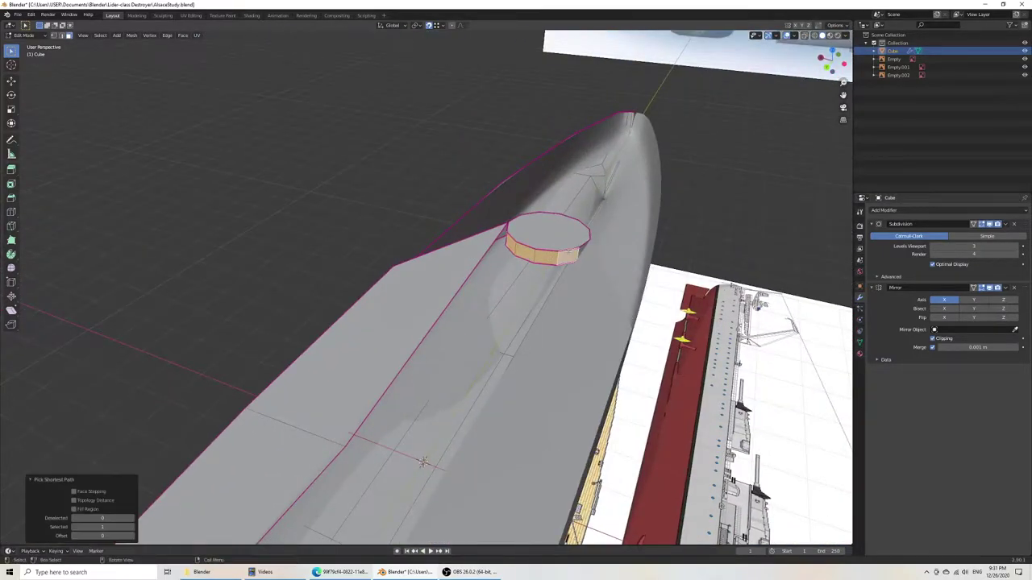
key("x")
left_click(549, 244)
key("ctrl+s")
Step: Close the open top of the forward turret base from its upper rim vertices and save the file
middle_click_drag(556, 277, 474, 260)
key("Tab")
key("Tab")
middle_click_drag(549, 335, 567, 355)
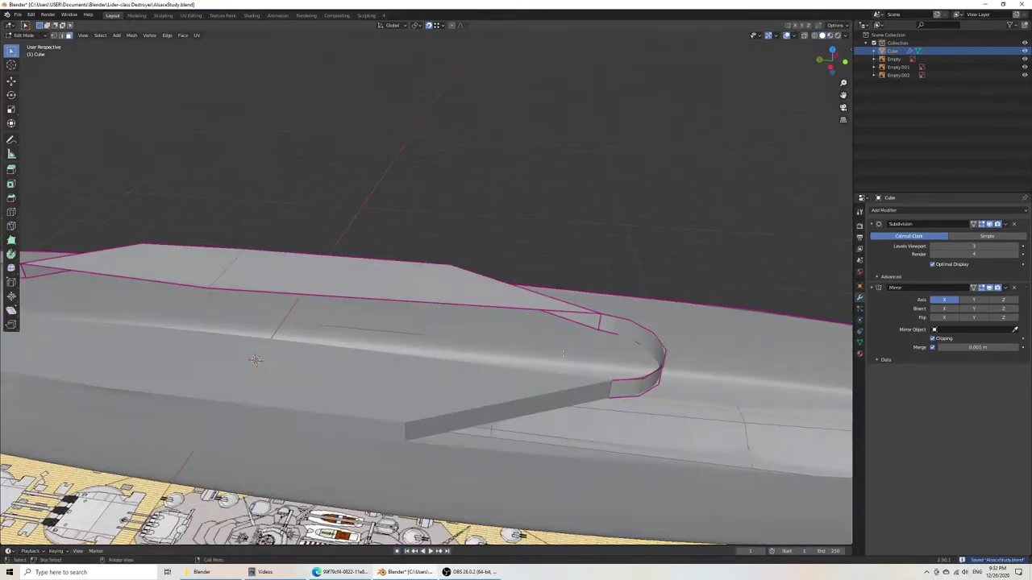
left_click(60, 37)
middle_click_drag(428, 312, 387, 303)
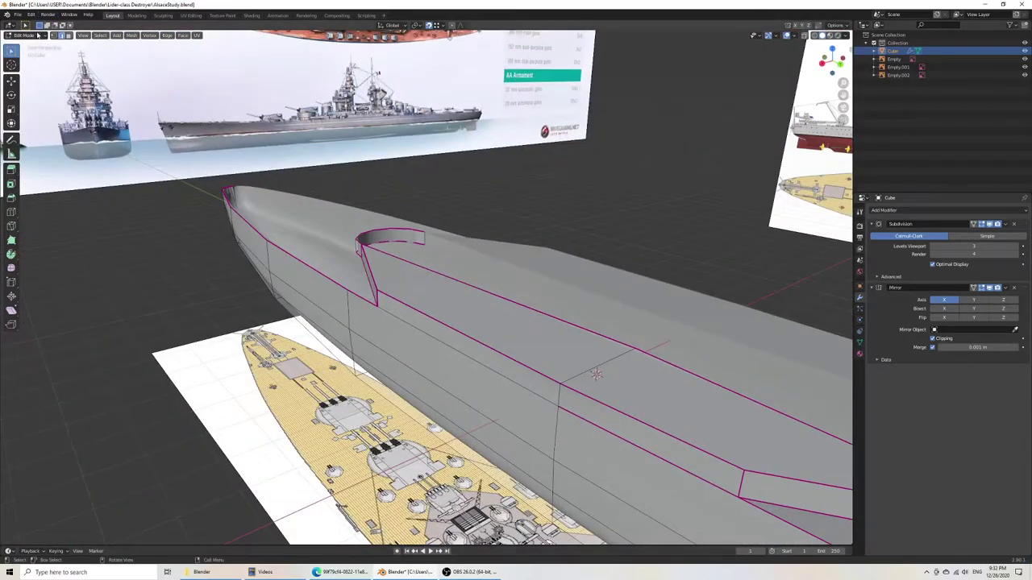
left_click(54, 36)
middle_click_drag(170, 201, 258, 186)
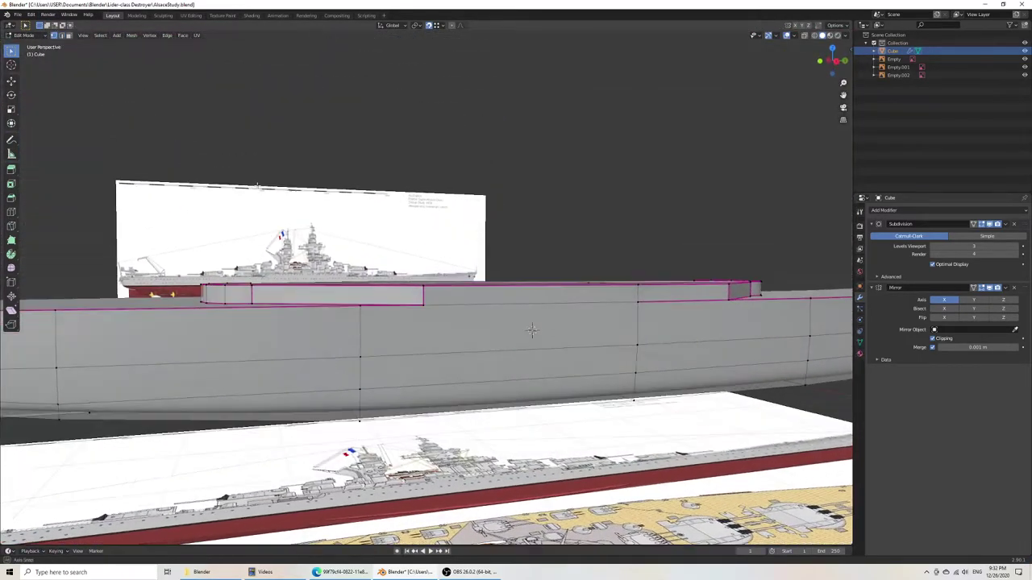
scroll(242, 278, "down", 4)
middle_click_drag(405, 260, 366, 235)
scroll(403, 294, "up", 5)
left_click_drag(353, 213, 468, 254)
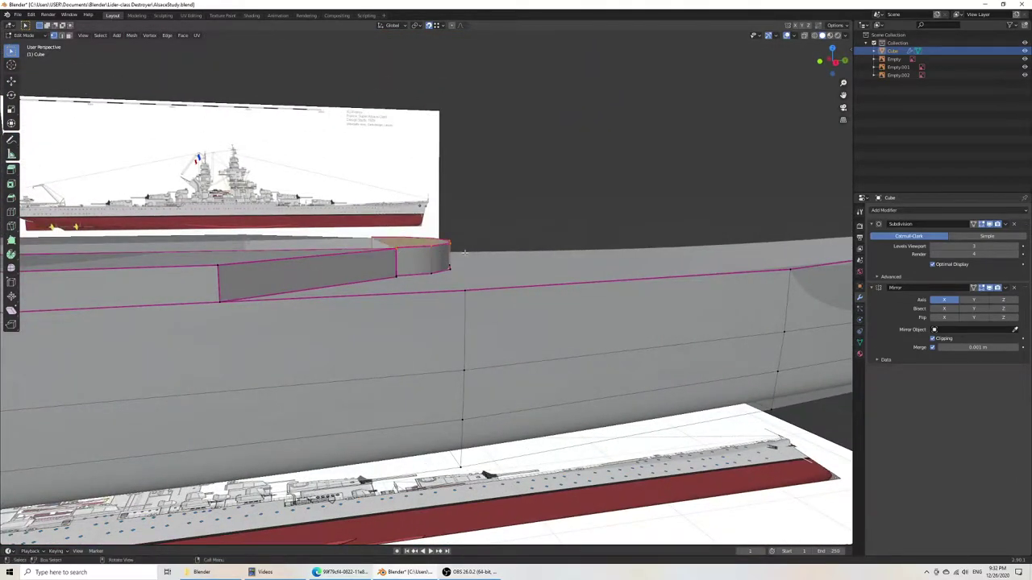
key("ctrl+s")
Step: Move the middle vertex of the raised deck's inner edge along X to straighten that edge, and save the file
scroll(451, 252, "down", 1)
middle_click_drag(452, 252, 484, 288)
left_click(439, 364)
scroll(443, 371, "down", 2)
middle_click_drag(448, 375, 449, 238, "shift")
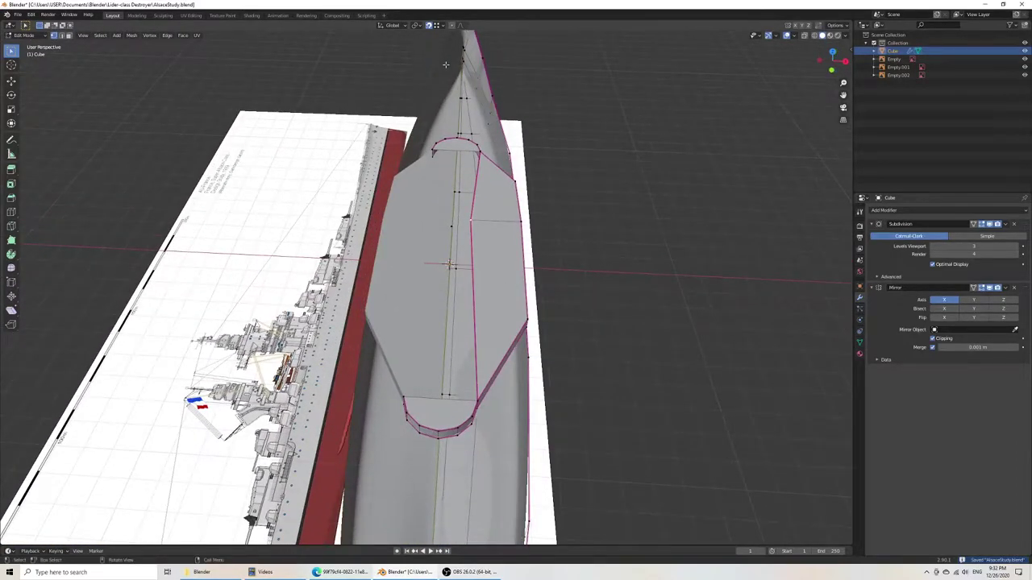
key("g")
key("x")
left_click(484, 151)
key("ctrl+s")
Step: Subdivide the straight edges across both turret base tops with one cut
middle_click_drag(481, 311, 466, 334)
left_click(469, 442)
mouse_move(443, 423)
middle_mouse_down()
mouse_move(323, 373)
mouse_move(365, 341)
mouse_move(361, 327)
mouse_move(361, 345)
mouse_move(334, 326)
mouse_move(366, 335)
middle_mouse_up()
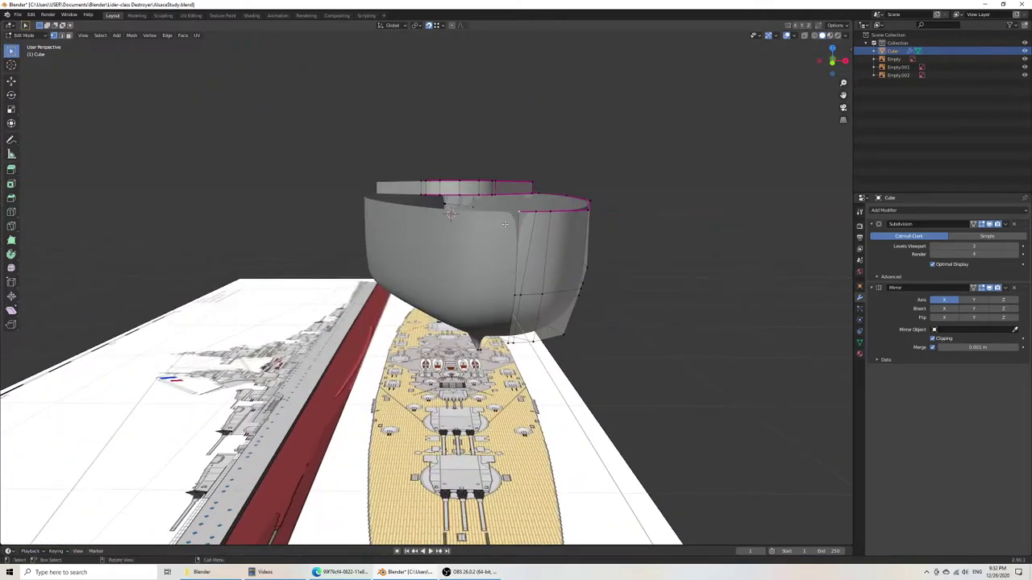
middle_click_drag(503, 171, 499, 237)
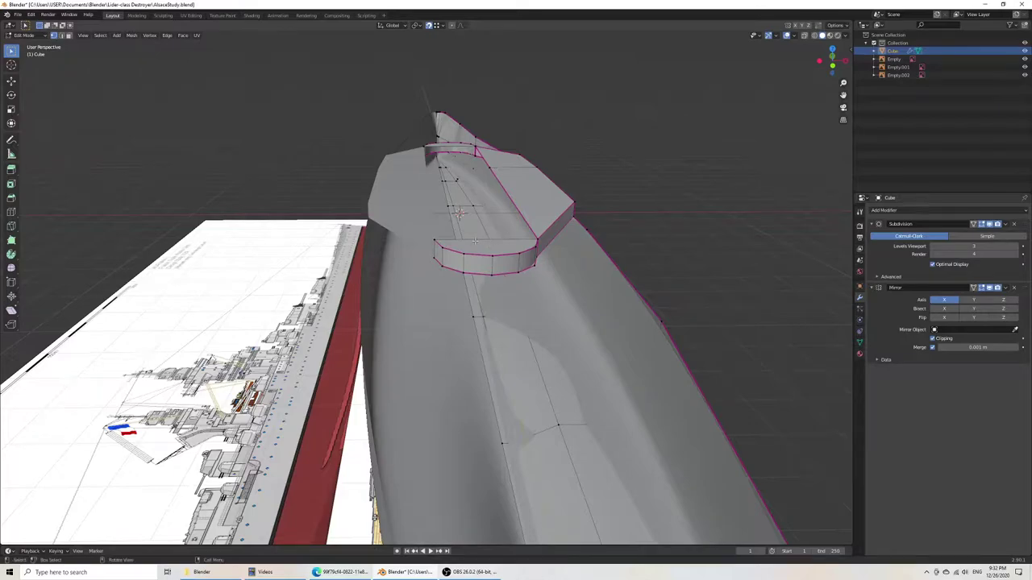
key("Tab")
key("Tab")
middle_click_drag(497, 236, 474, 260)
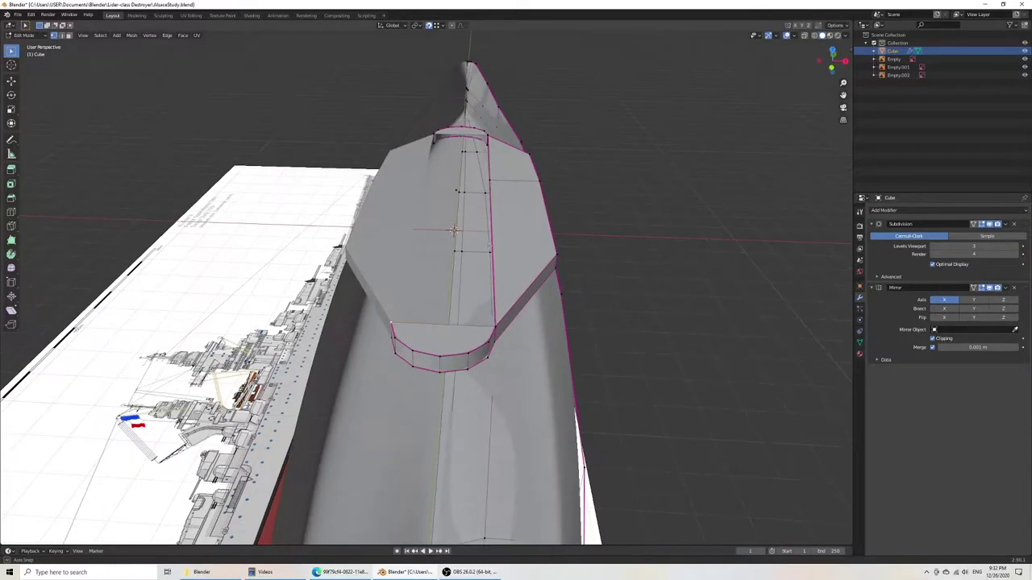
left_click(63, 37)
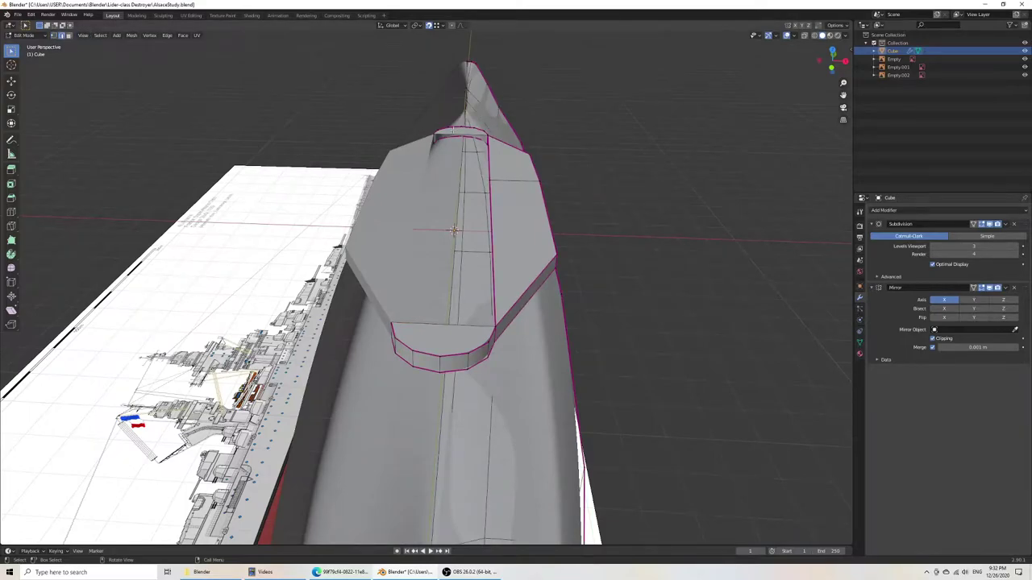
key("F3")
type("c")
key("BackSpace")
type("sub")
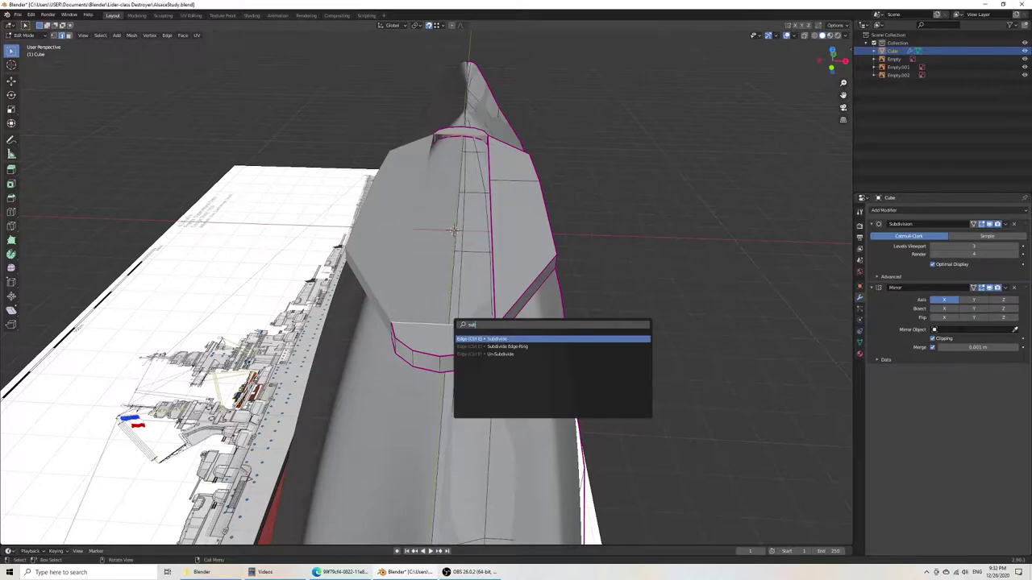
key("Return")
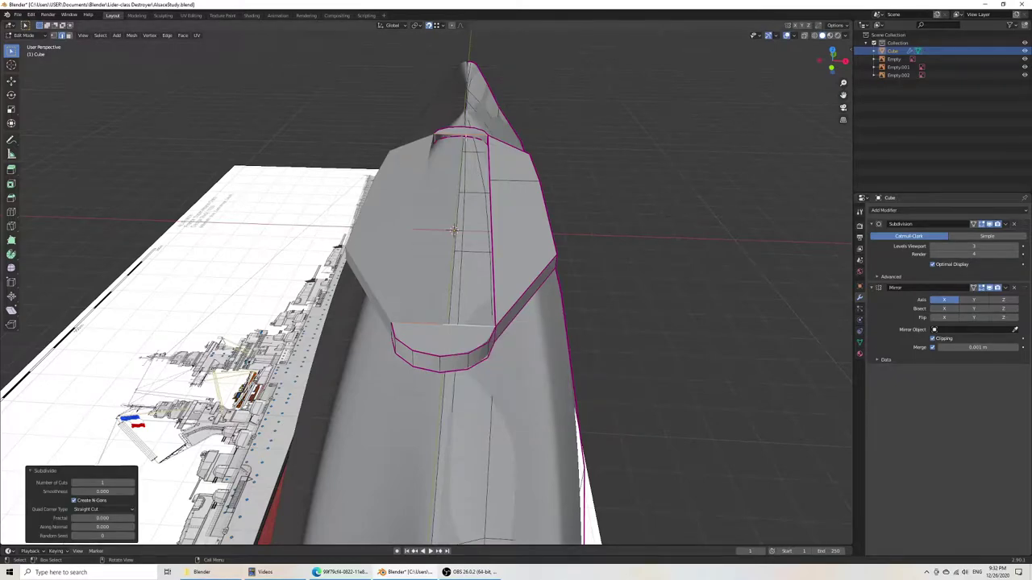
Step: Fill the gap in the raised deck with a face between both turret bases and the deck's inner edge, leave Edit Mode and save
left_click(470, 136)
left_click(474, 323, "shift")
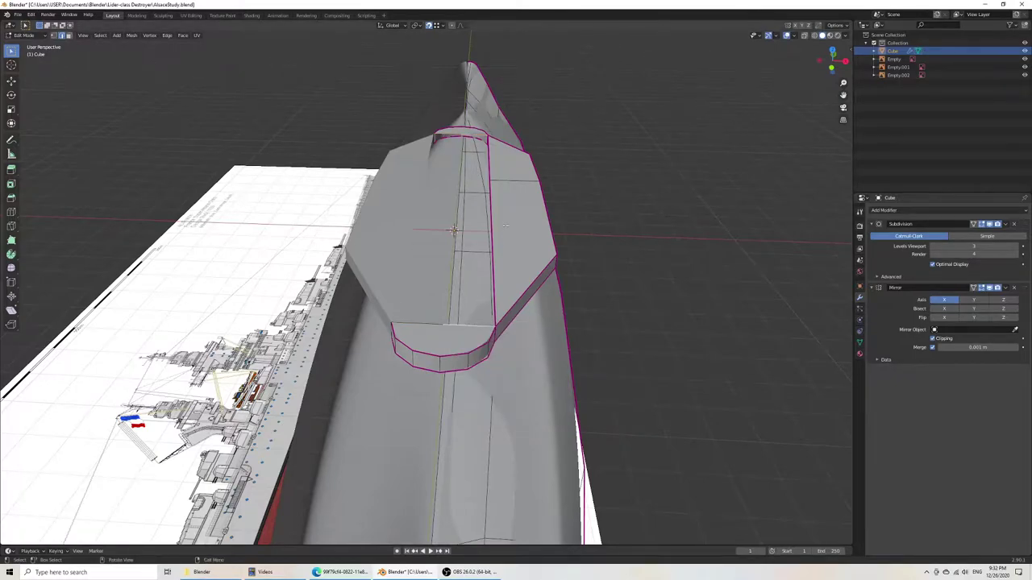
middle_click_drag(475, 320, 511, 309)
left_click(515, 206, "shift")
left_click(484, 154, "shift")
key("f")
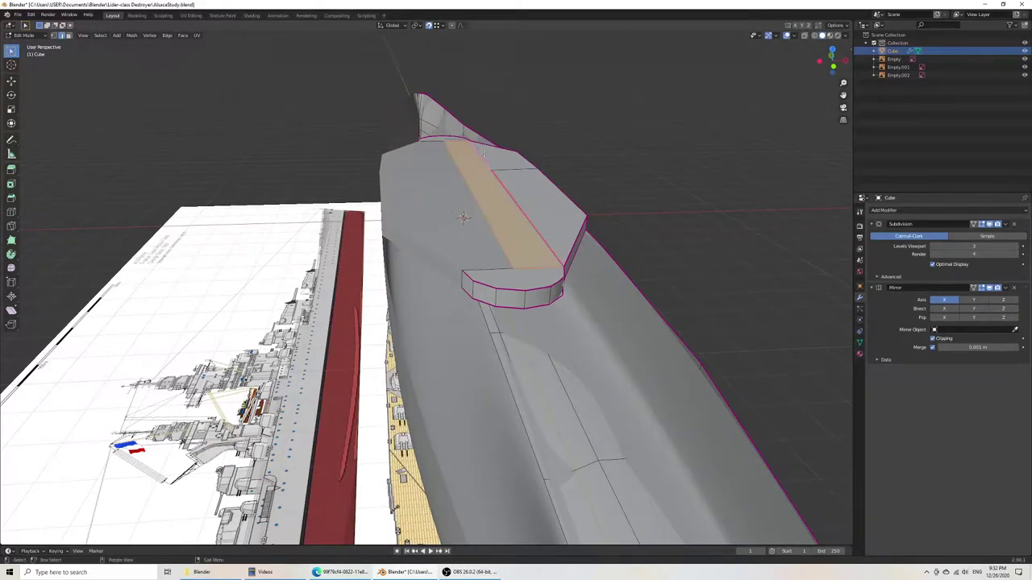
key("ctrl+s")
middle_click_drag(484, 155, 501, 237)
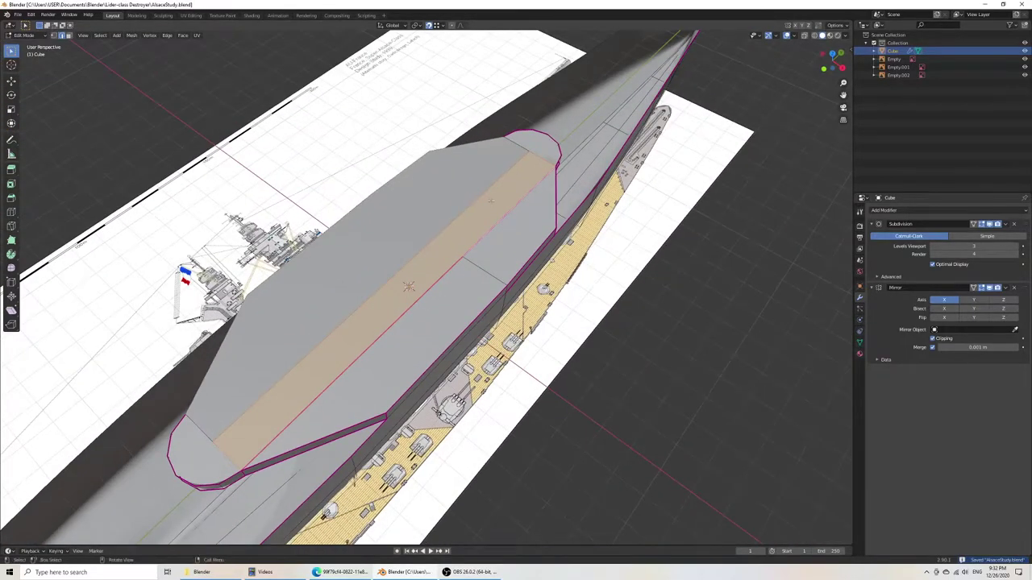
key("Tab")
key("ctrl+s")
middle_click_drag(651, 353, 564, 341)
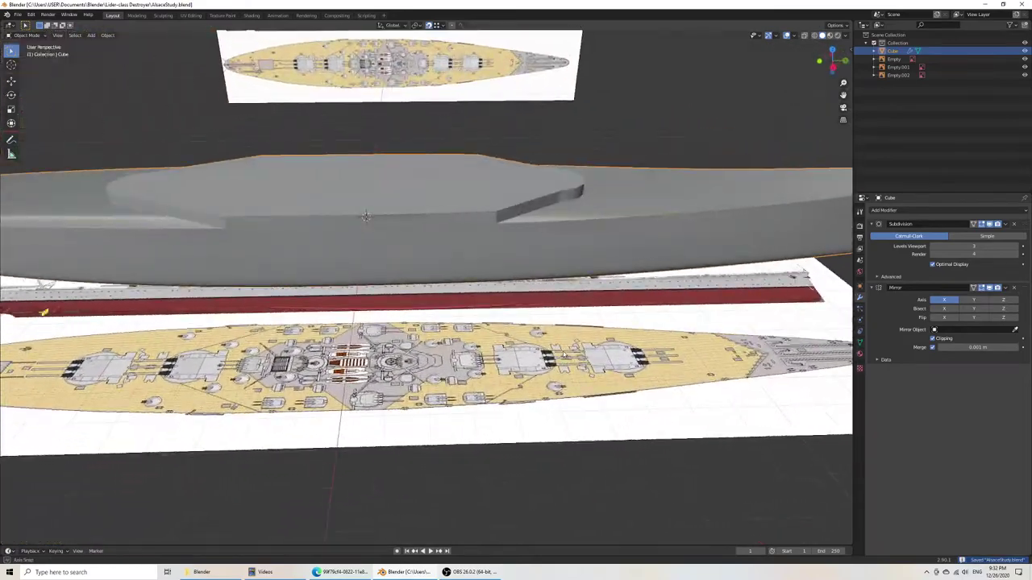
Step: Examine the raised deck and both turret bases against the side-view blueprint from stern to bow
scroll(461, 236, "down", 4)
key("KP_3")
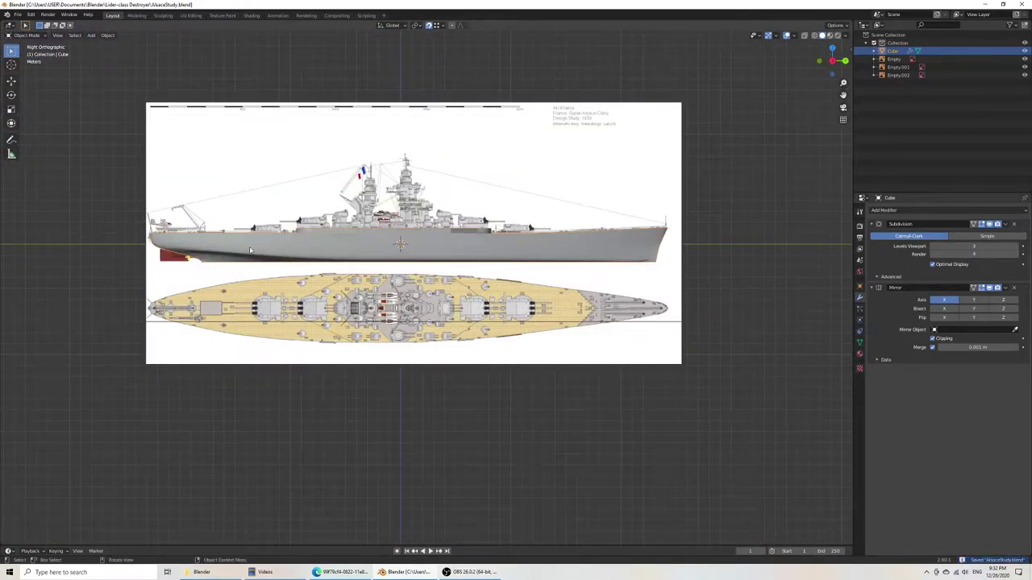
middle_click_drag(256, 251, 499, 259, "shift")
scroll(565, 251, "up", 4)
middle_click_drag(700, 235, 484, 333, "shift")
scroll(484, 333, "up", 6)
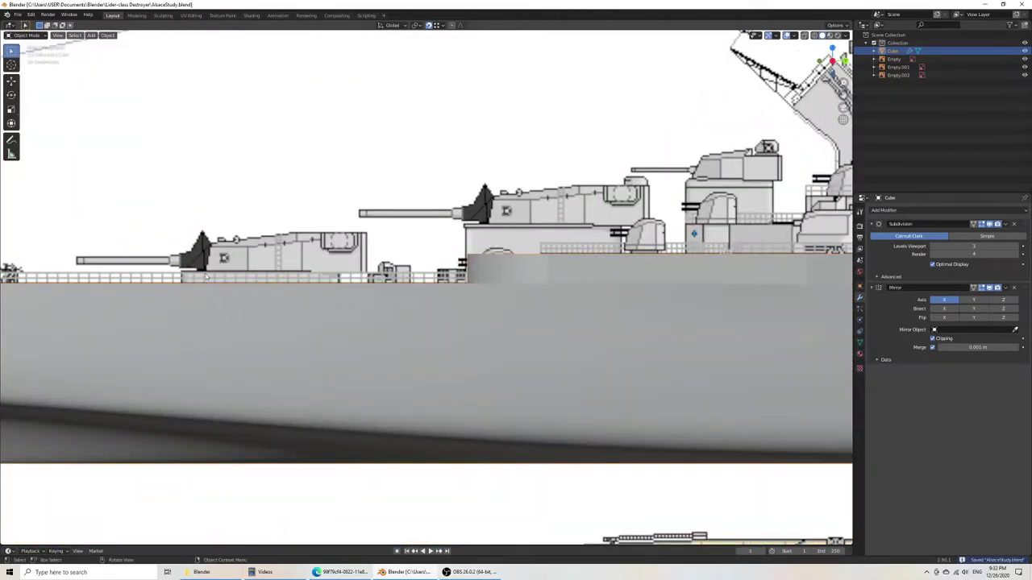
key("Tab")
mouse_move(561, 247)
middle_mouse_down()
mouse_move(570, 252)
mouse_move(564, 262)
middle_mouse_up()
key("ctrl+s")
key("KP_3")
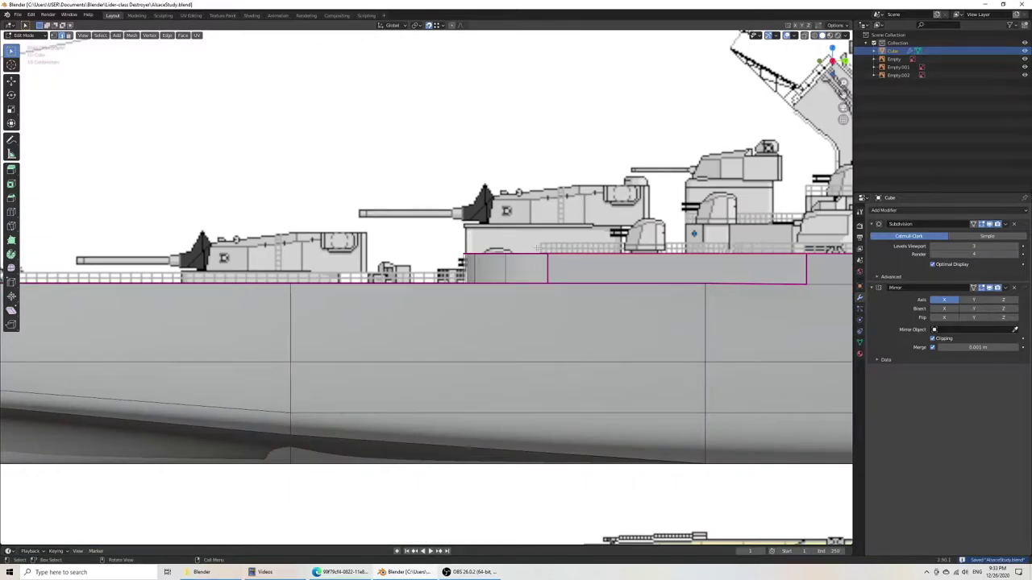
scroll(818, 325, "down", 3)
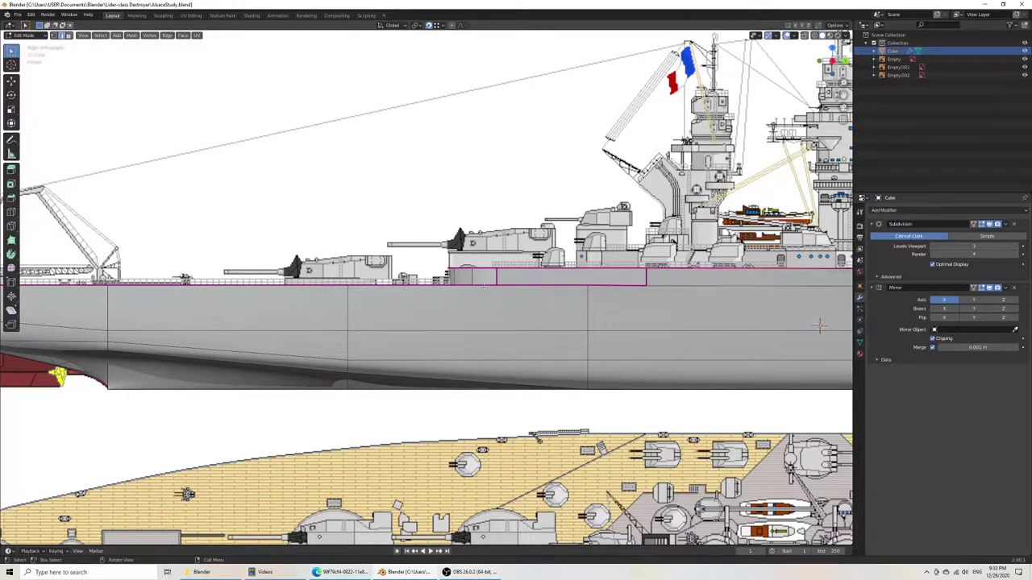
scroll(588, 316, "up", 6)
scroll(588, 316, "down", 7)
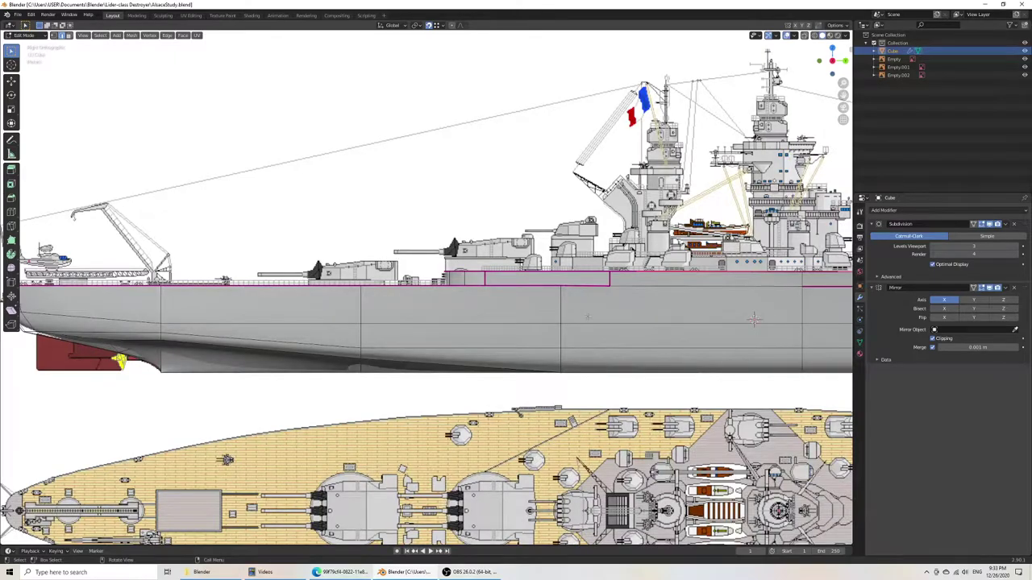
scroll(551, 283, "down", 5)
middle_click_drag(783, 269, 367, 234, "shift")
scroll(595, 253, "up", 6)
scroll(435, 238, "up", 3)
scroll(435, 237, "down", 3)
Step: Add a cube in Object Mode, turn off snapping and move the cube over the foremost turret in the side blueprint
key("Tab")
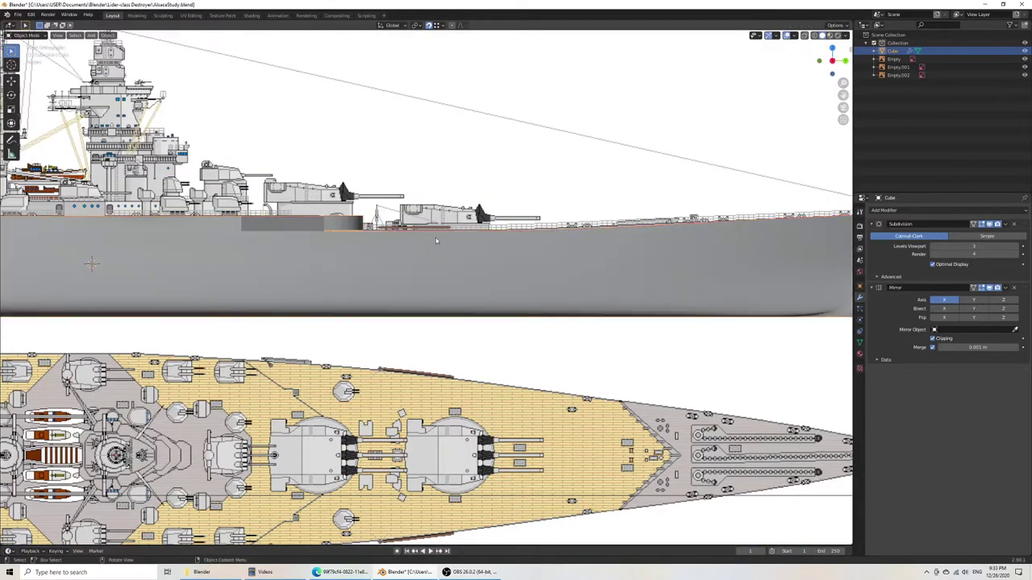
scroll(622, 270, "down", 4)
key("shift+a")
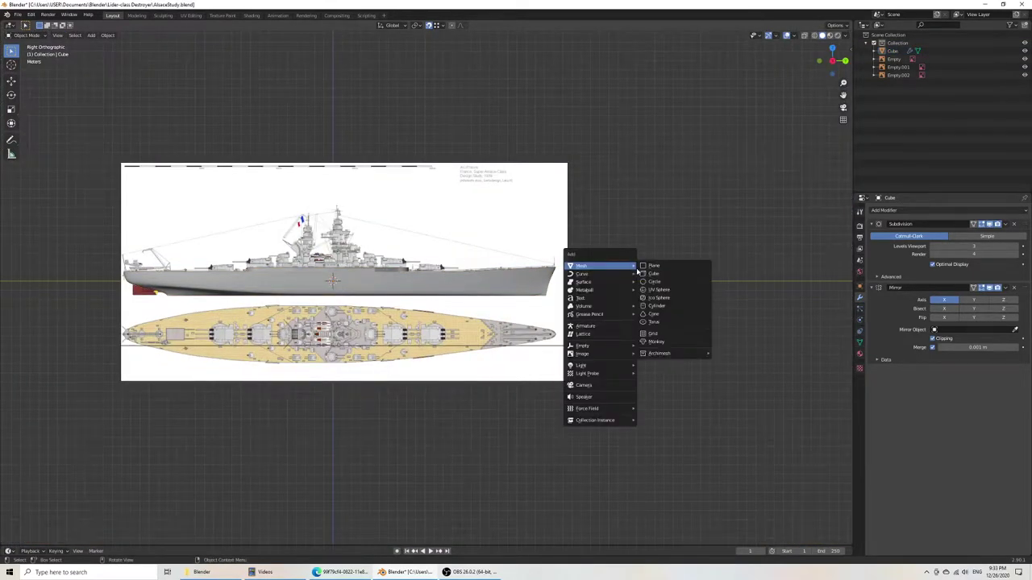
left_click(653, 275)
scroll(435, 287, "up", 4)
key("g")
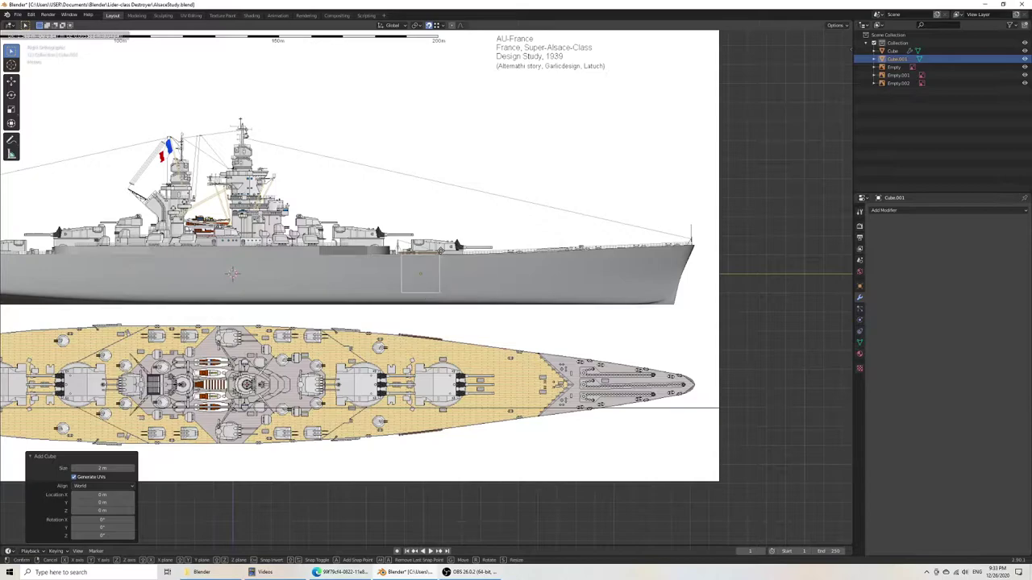
right_click(441, 251)
left_click(429, 25)
key("g")
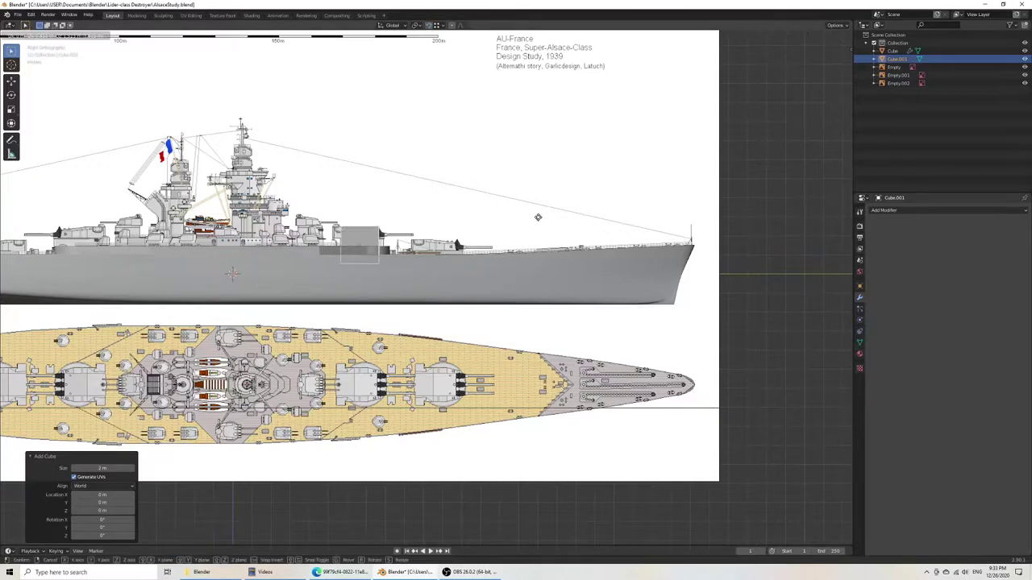
left_click(588, 219)
Step: Display the scene in wireframe and scale the cube's mesh along Z to about 0.312 to match the turret's height
key("z")
left_click(509, 224)
scroll(510, 223, "up", 7)
middle_click_drag(537, 171, 515, 320, "shift")
key("Tab")
key("s")
key("z")
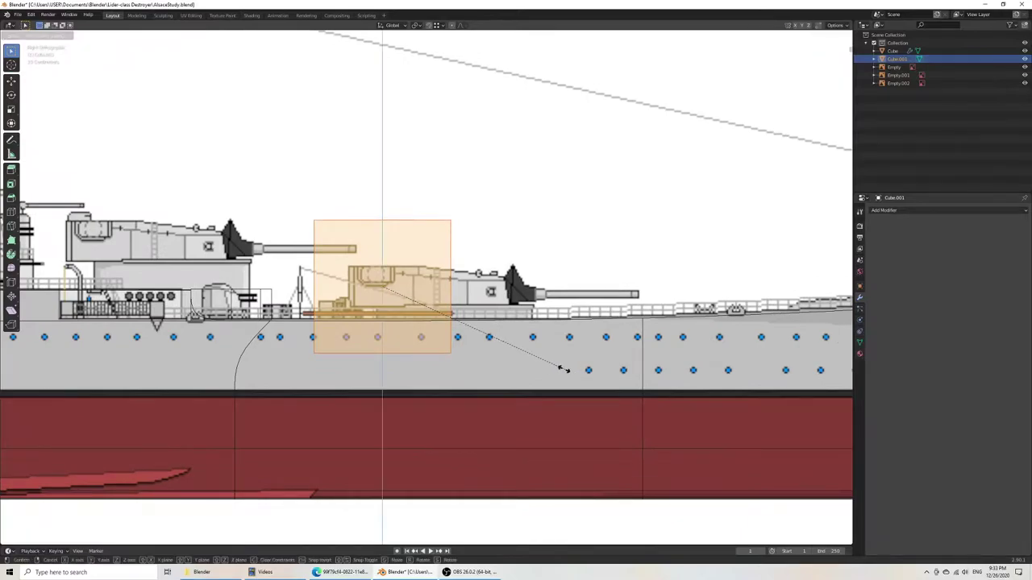
left_click(441, 309)
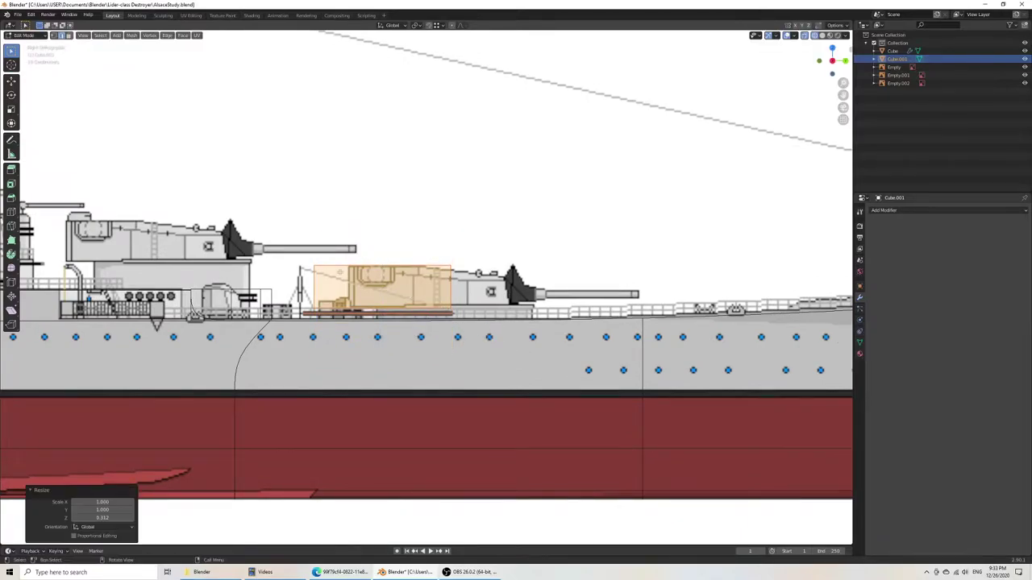
Step: Move the box's rear vertices along Y onto the rear wall of the foremost turret
left_click(54, 35)
left_click_drag(287, 233, 383, 358)
key("g")
key("y")
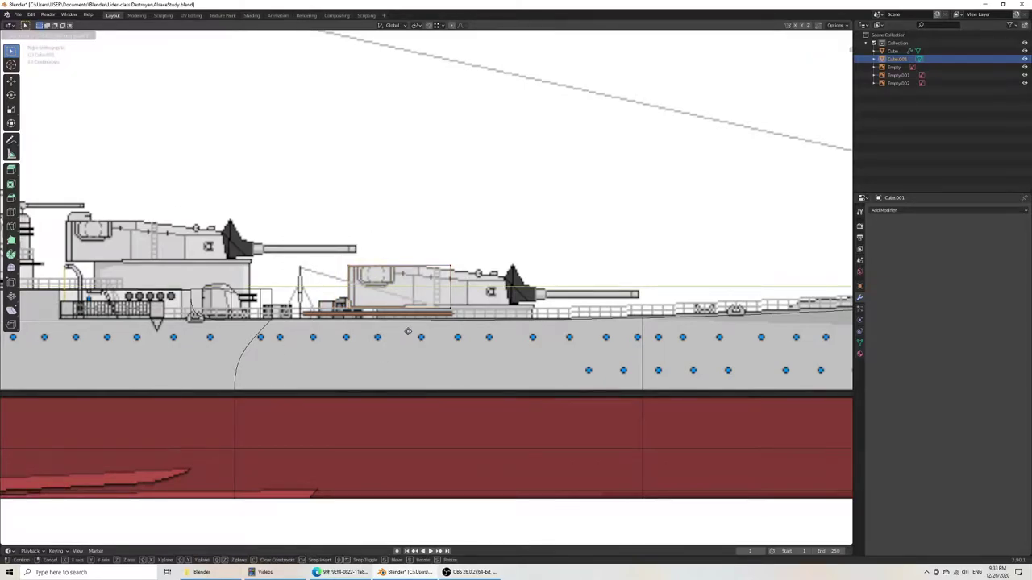
left_click(408, 331)
Step: Adjust the box's top and bottom vertices by about 0.018 m each along Z to match the turret's roof and underside
left_click_drag(324, 245, 554, 285)
key("g")
key("z")
left_click(553, 286)
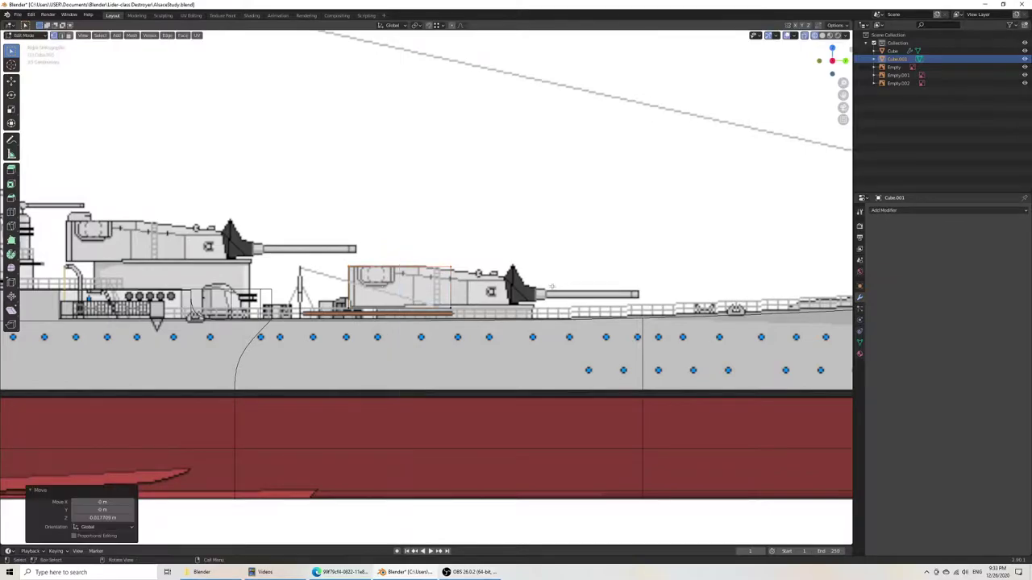
key("g")
key("z")
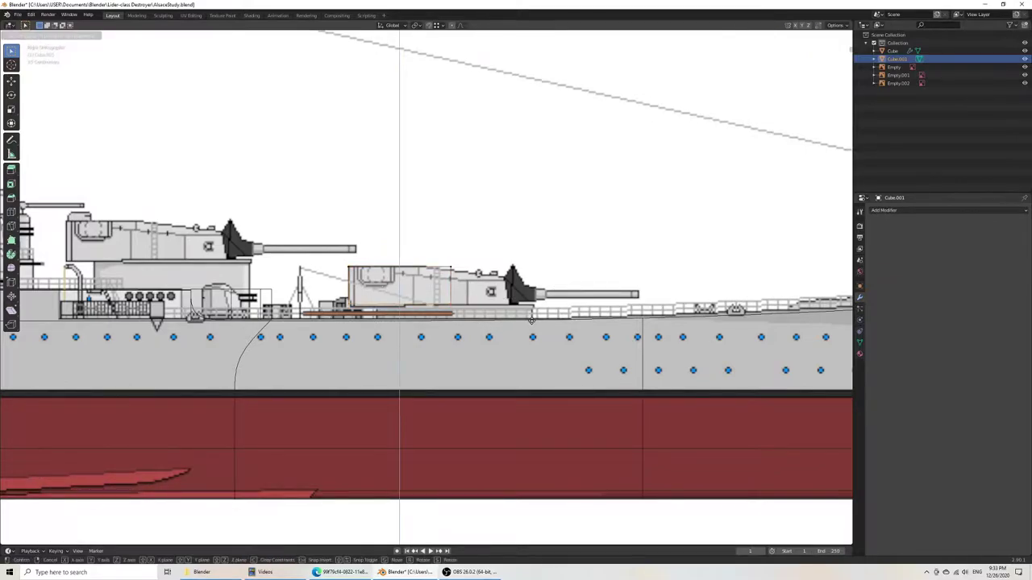
left_click(532, 323)
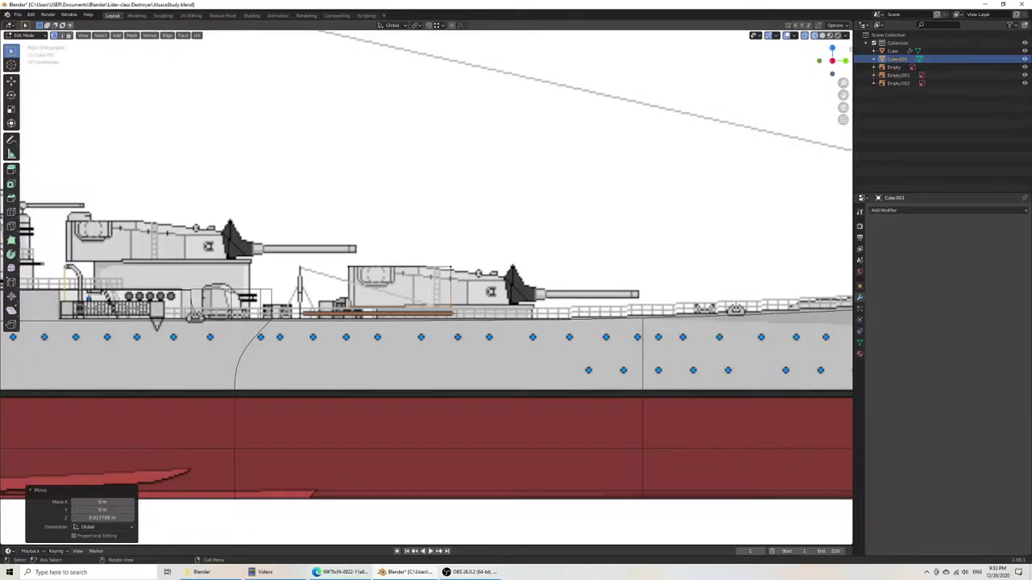
Step: Move the box's front vertices about 0.468 m back along Y, short of where the turret roof starts to slope
scroll(434, 266, "up", 3)
left_click_drag(411, 214, 532, 265)
key("g")
key("y")
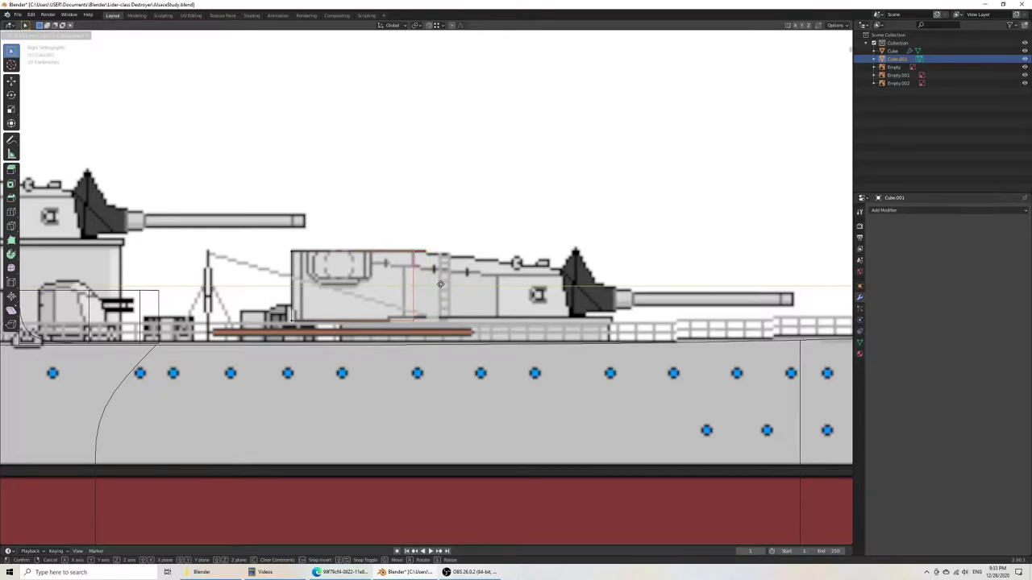
left_click(440, 285)
Step: Extrude the box's front face forward along Y to the turret's front, and lower its upper vertices about 0.17 m along Z to the sloping roof
key("g")
key("y")
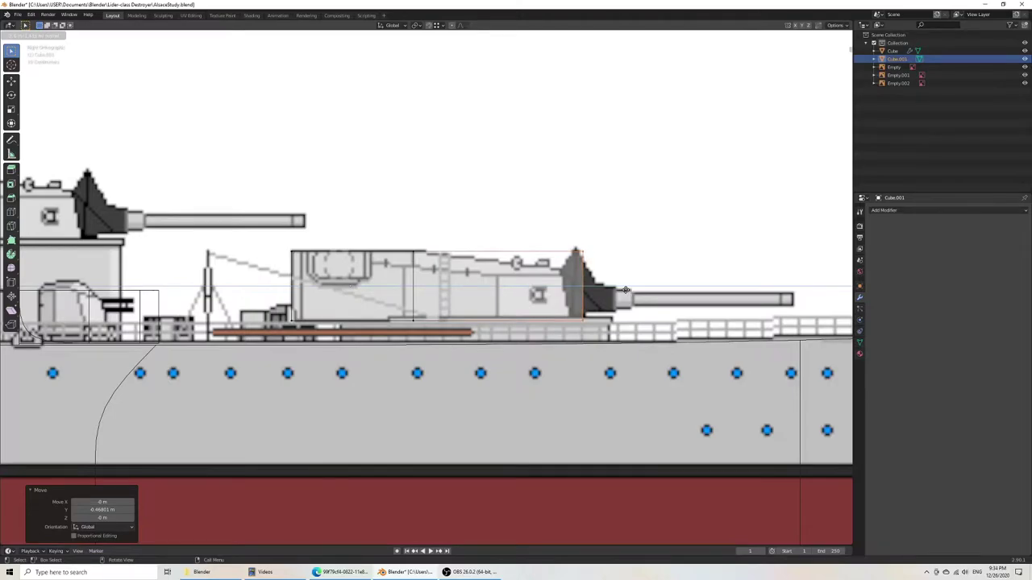
left_click(628, 290)
left_click_drag(571, 240, 644, 277)
key("g")
key("z")
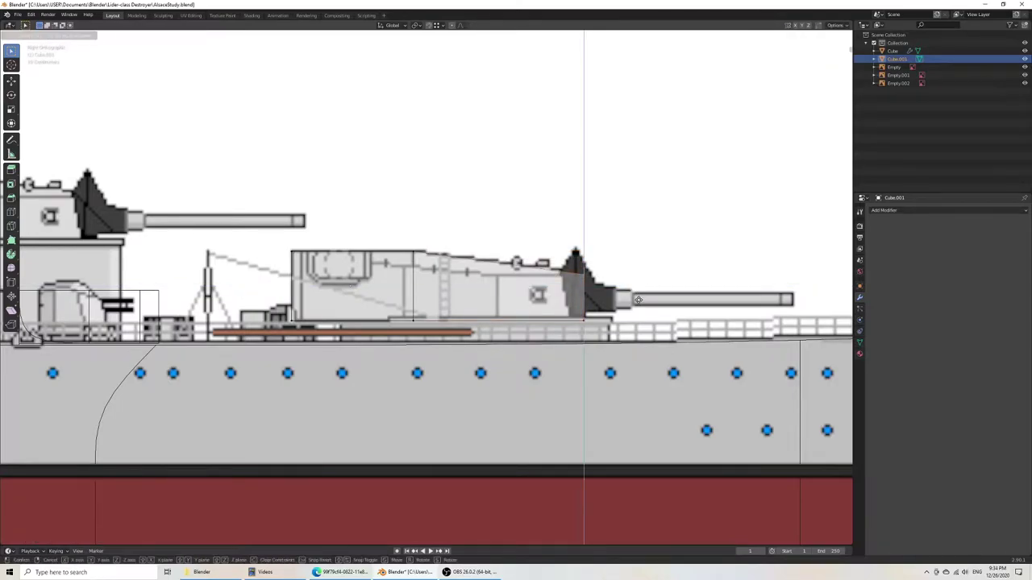
left_click(636, 298)
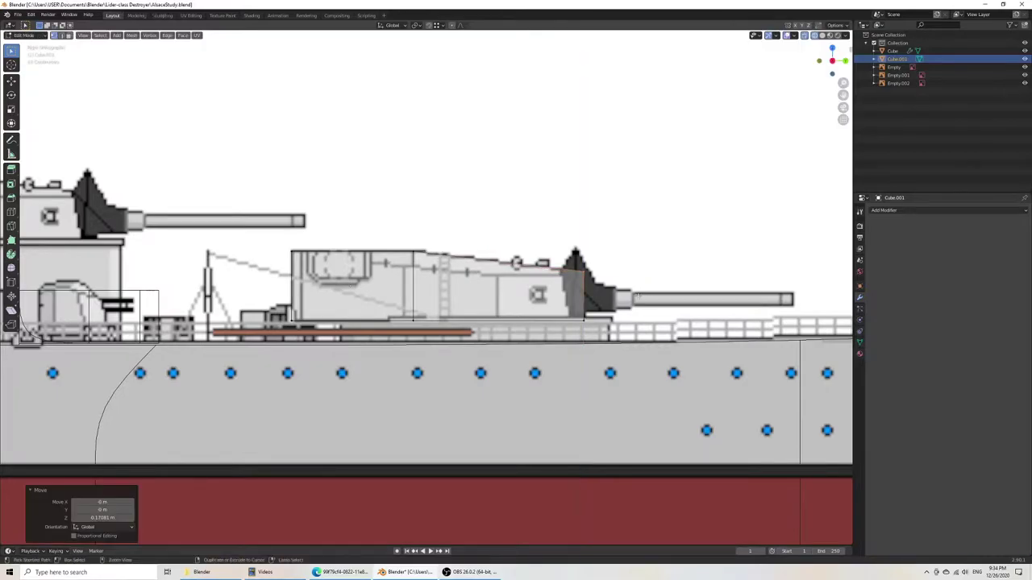
Step: Add a centred loop cut across the turret's sloping front section and another lengthwise along its centreline
left_click(496, 281)
right_click(496, 282)
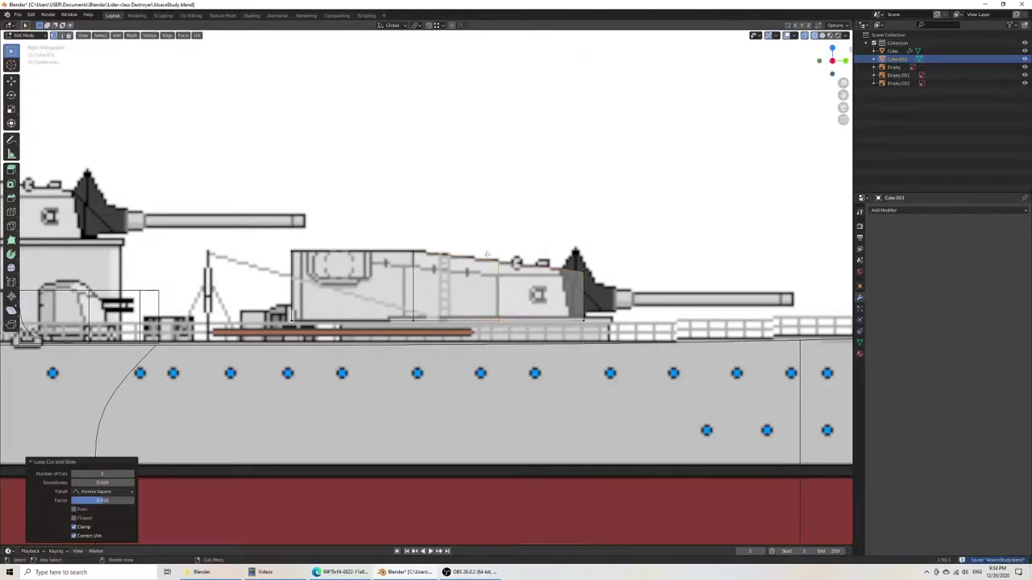
middle_click_drag(519, 296, 470, 330)
key("ctrl+r")
left_click(573, 373)
right_click(573, 373)
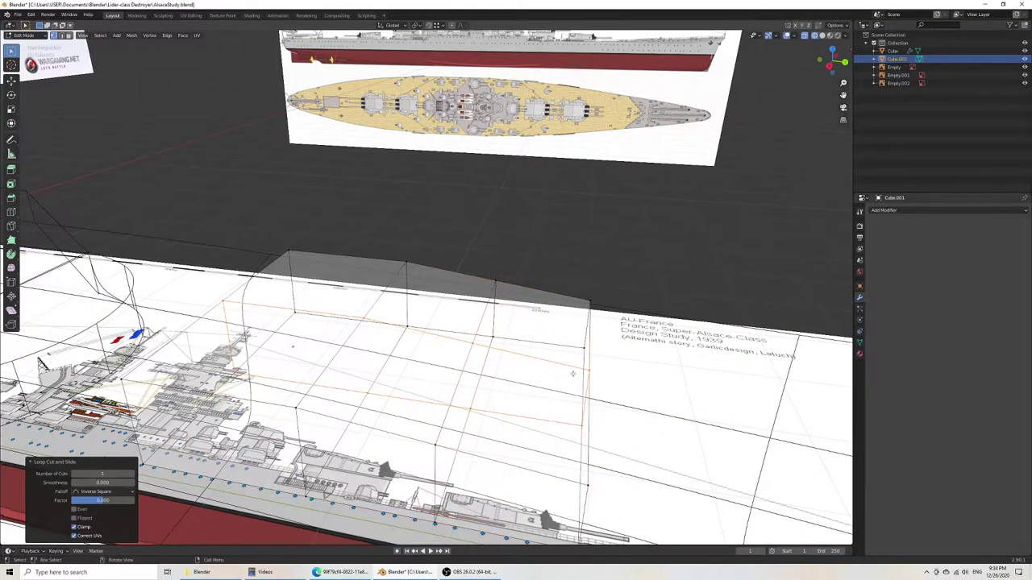
Step: Delete the vertices of the turret mesh on the negative X side of the centreline
key("KP_7")
key("z")
left_click(526, 378)
scroll(516, 375, "down", 6)
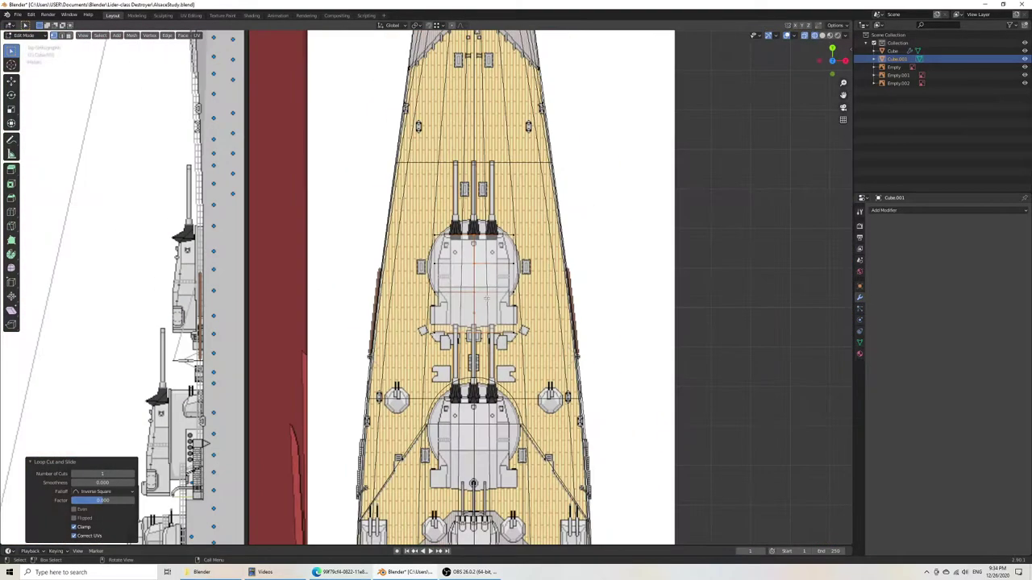
key("b")
left_click_drag(456, 353, 454, 355)
key("x")
left_click(455, 355)
key("Tab")
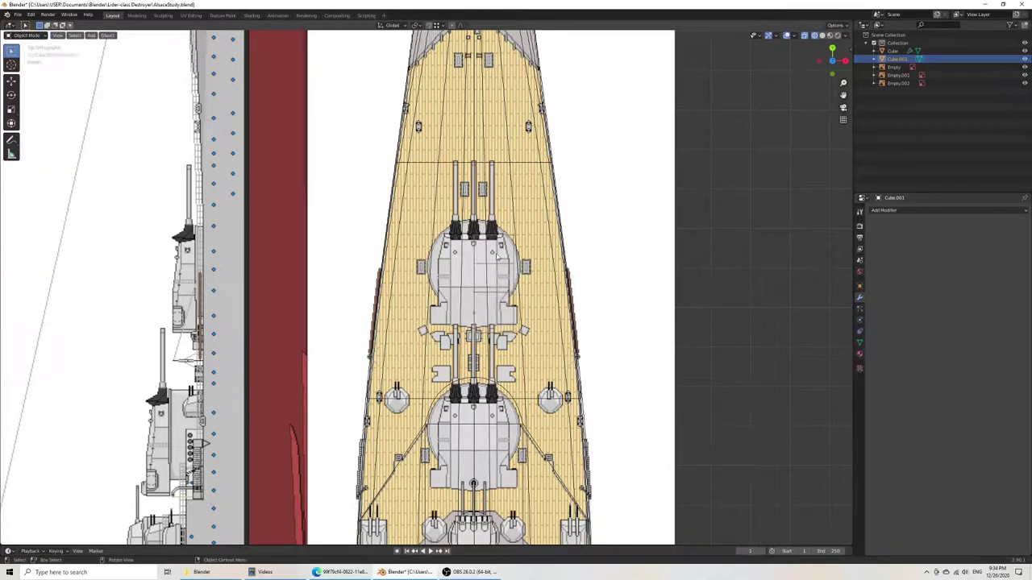
Step: Add a Mirror modifier on the X axis to the turret and display it in wireframe from above
left_click(910, 211)
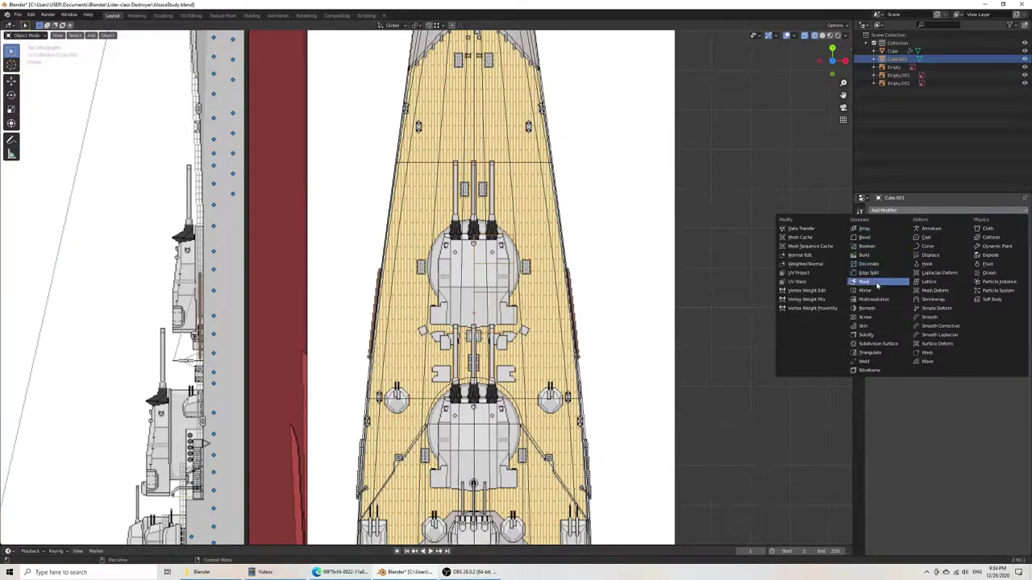
left_click(866, 290)
middle_click_drag(597, 307, 480, 297)
key("KP_7")
key("z")
left_click(420, 315)
Step: Move the turret's outer front vertices about 0.256 m inward along X to match the plan view
key("Tab")
scroll(483, 306, "up", 1)
scroll(483, 306, "up", 3)
middle_click_drag(628, 192, 548, 236, "shift")
scroll(548, 236, "up", 1)
key("g")
key("x")
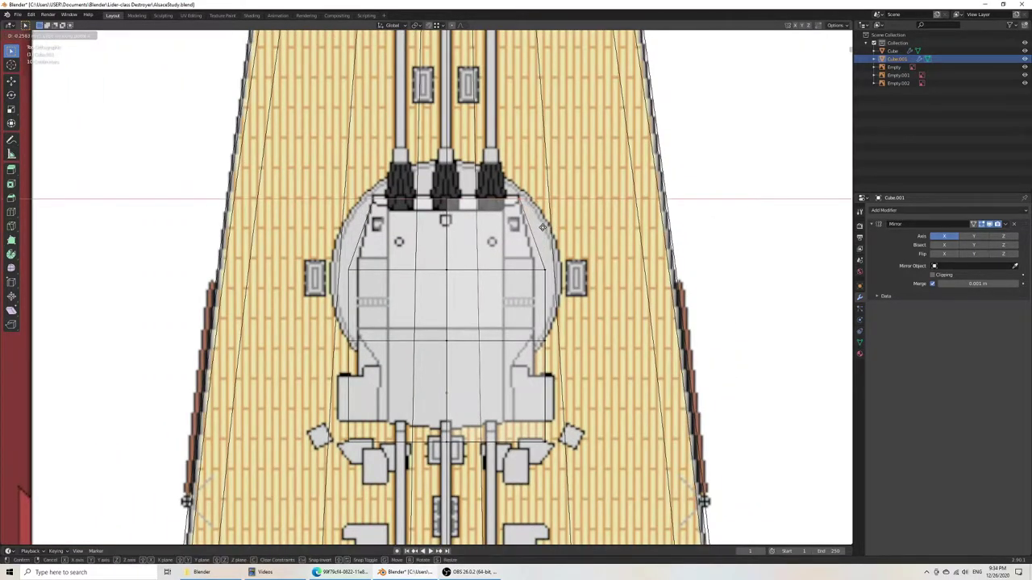
left_click(542, 228)
Step: Move all of the turret's front vertices about 0.02 m forward along Y
left_click_drag(434, 187, 534, 222)
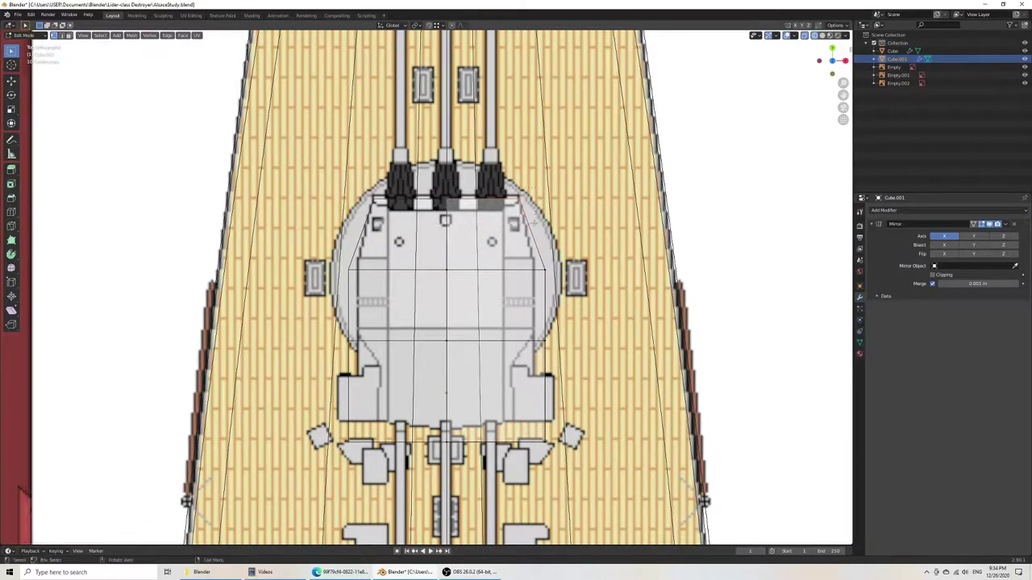
key("g")
key("y")
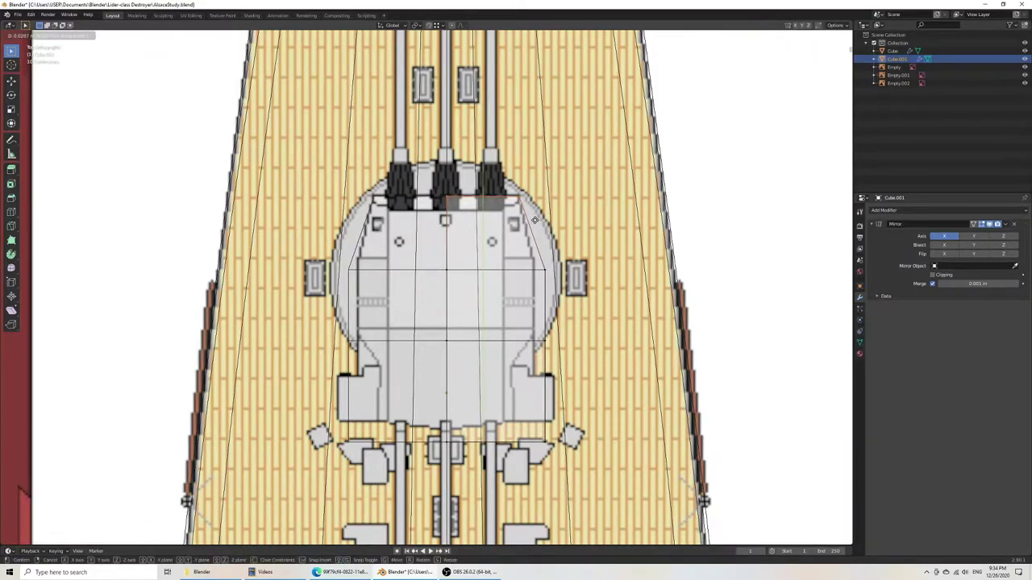
left_click(535, 219)
Step: Move the turret's upper front vertices about 0.148 m back along Y onto the roof's front edge
scroll(614, 270, "down", 4)
middle_click_drag(614, 270, 508, 221)
left_click(465, 290)
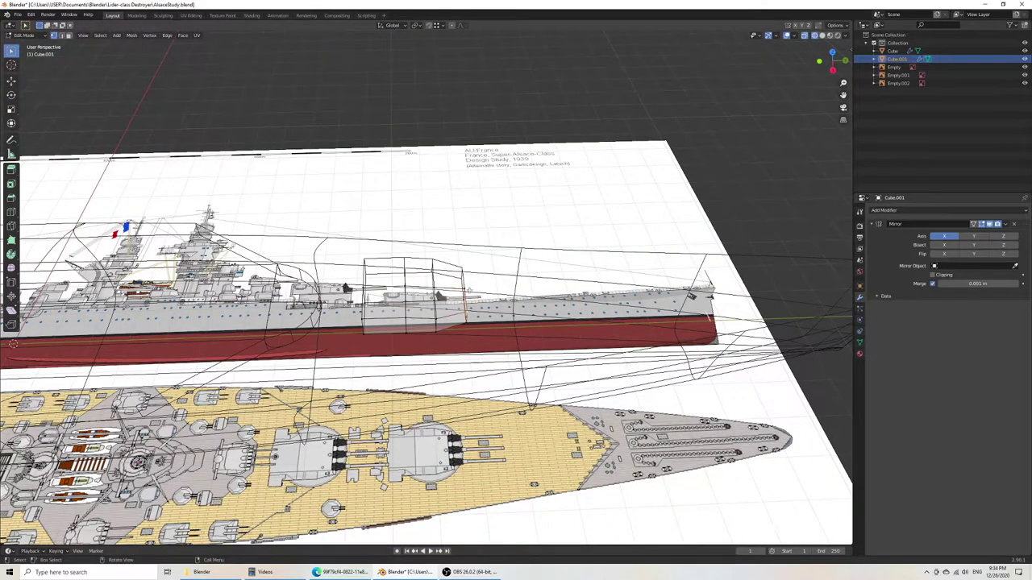
key("KP_7")
scroll(472, 283, "up", 4)
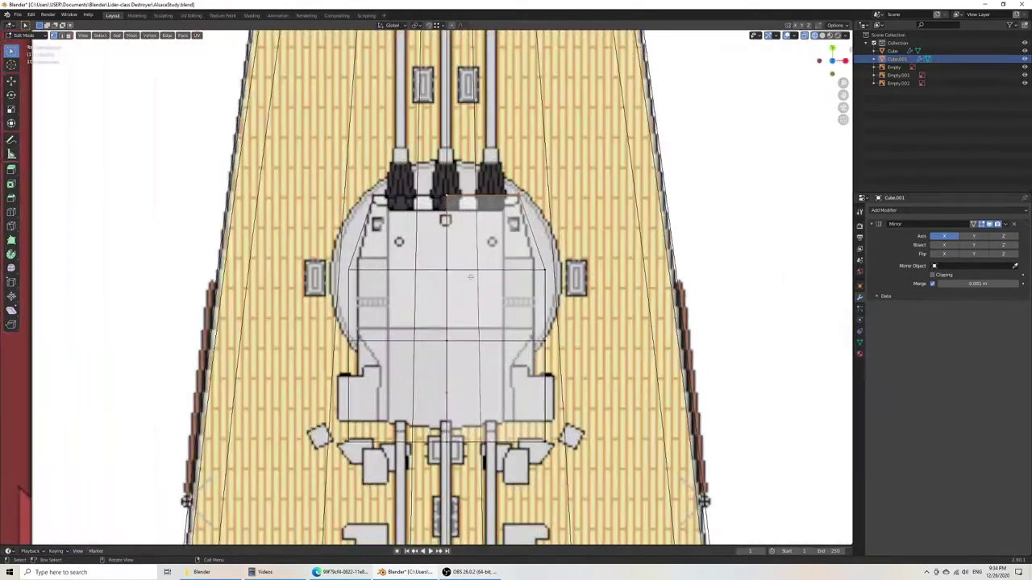
key("g")
key("y")
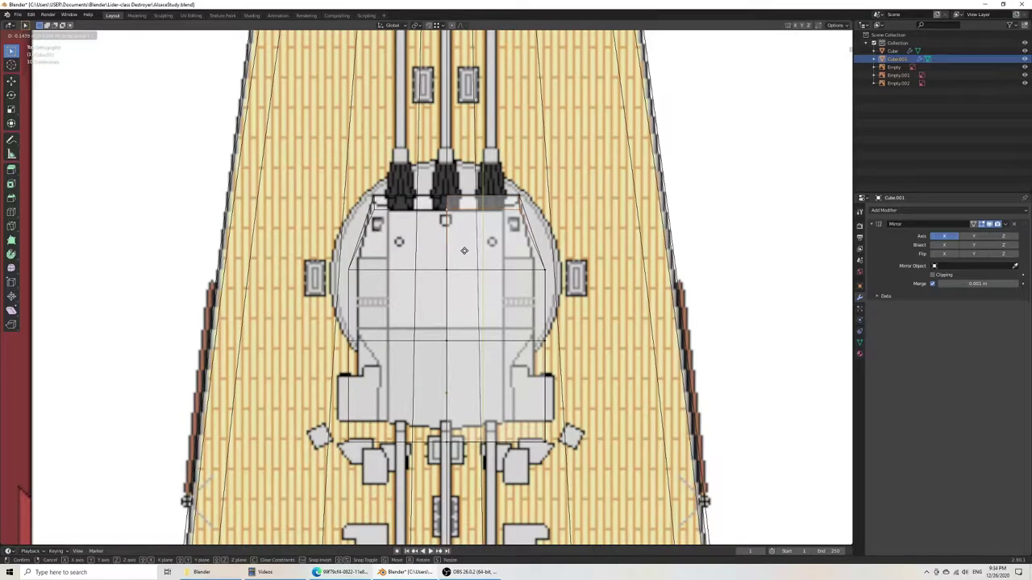
left_click(464, 251)
Step: Try to move the roof's outer front corner vertex about 0.164 m inward along X
left_click(533, 216)
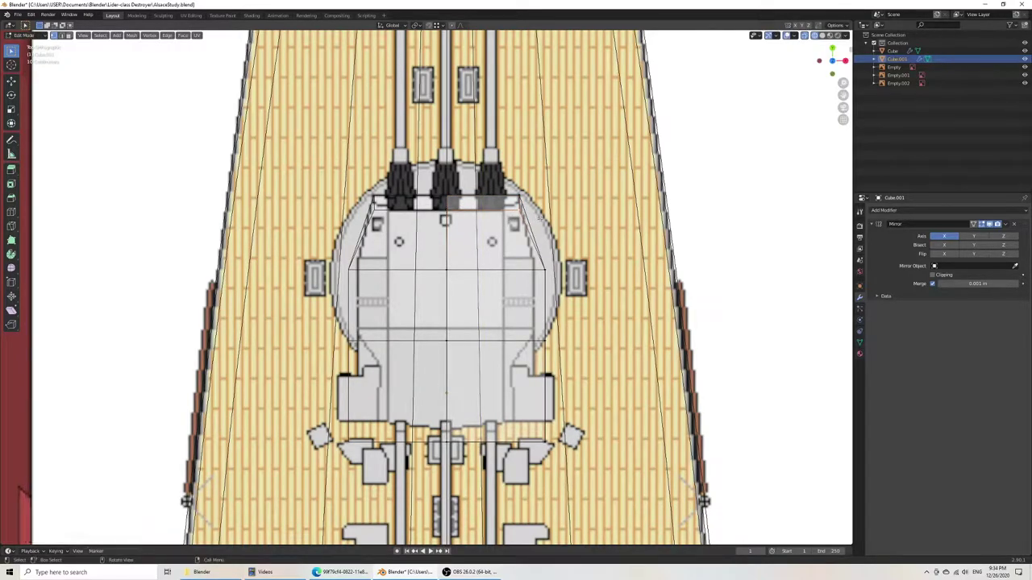
key("g")
key("x")
left_click(520, 219)
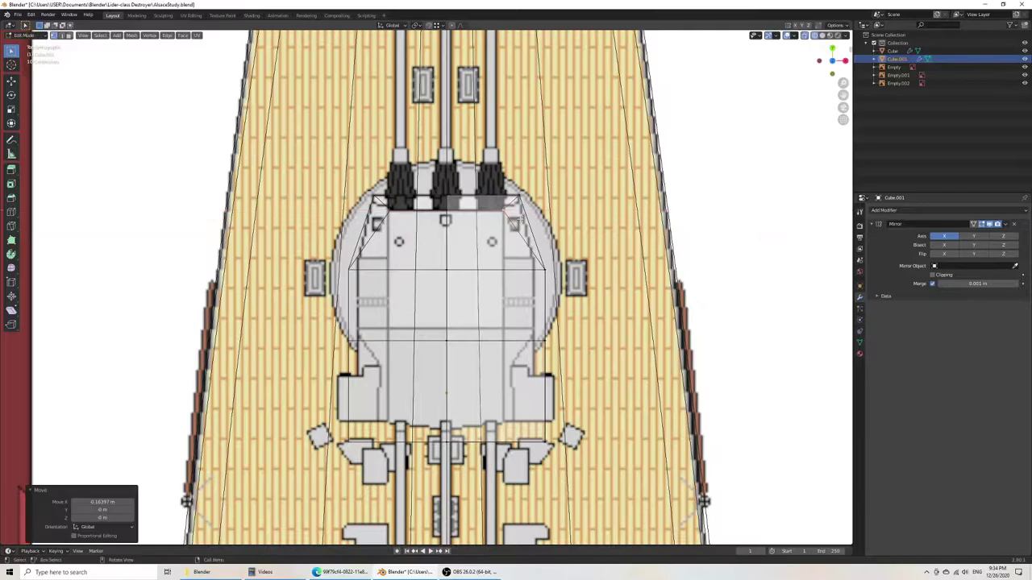
key("ctrl+z")
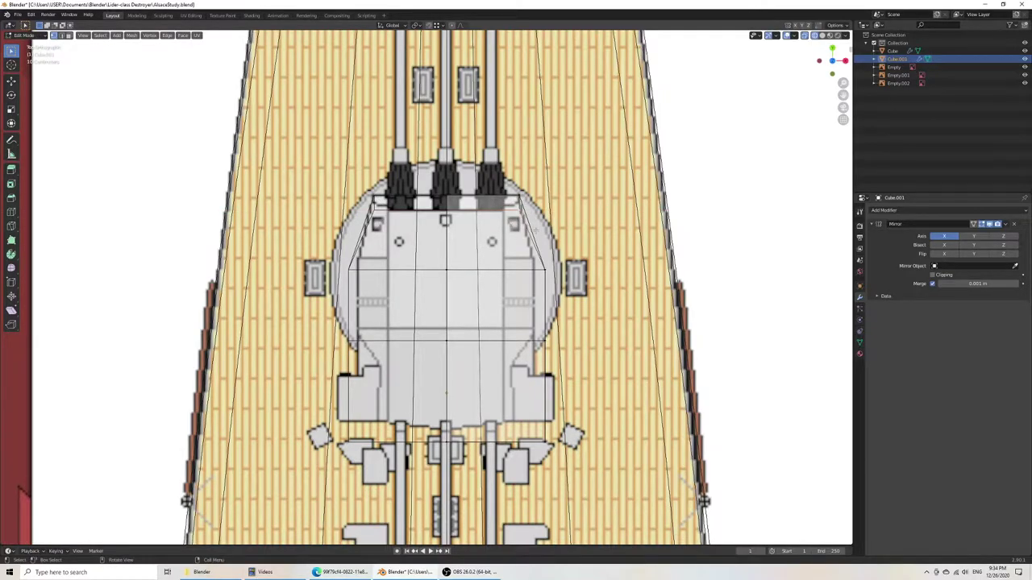
Step: Lower the outer roof vertices at the front loop cut and the front corner along Z to the side blueprint's lower roof line
middle_click_drag(508, 335, 441, 277)
key("KP_3")
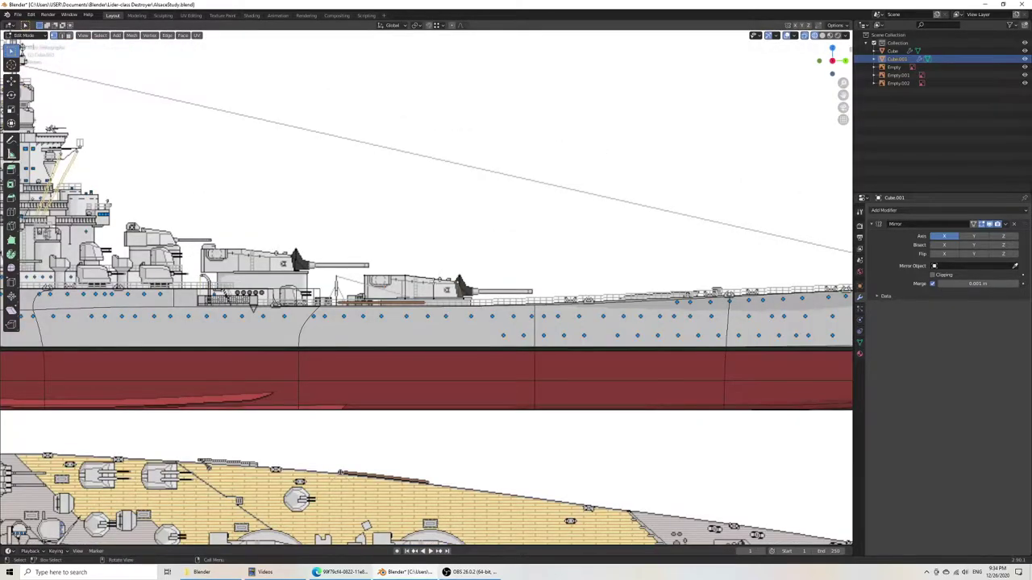
scroll(419, 308, "up", 4)
left_click(455, 267)
key("g")
key("z")
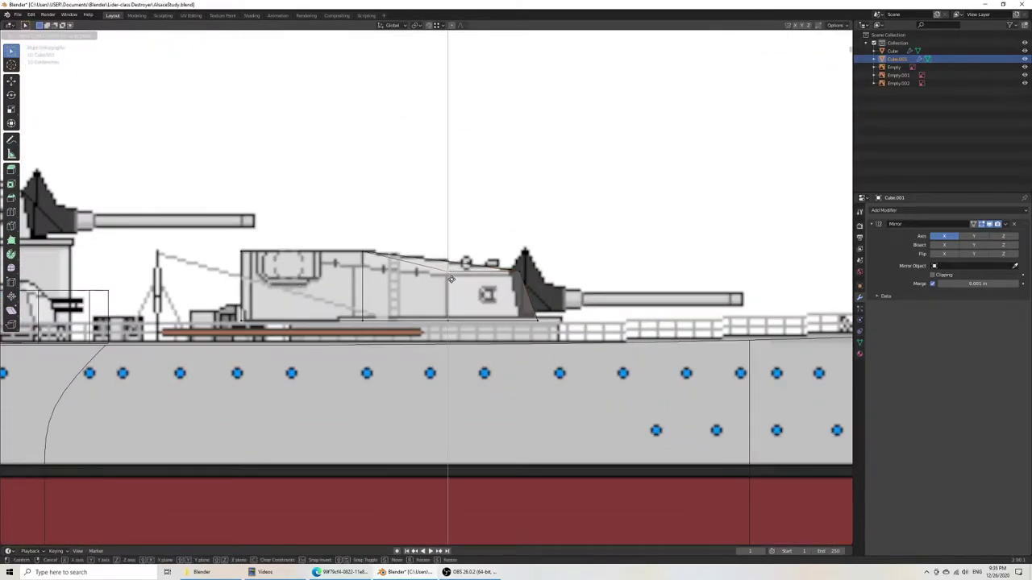
left_click(452, 282)
left_click(519, 273)
key("g")
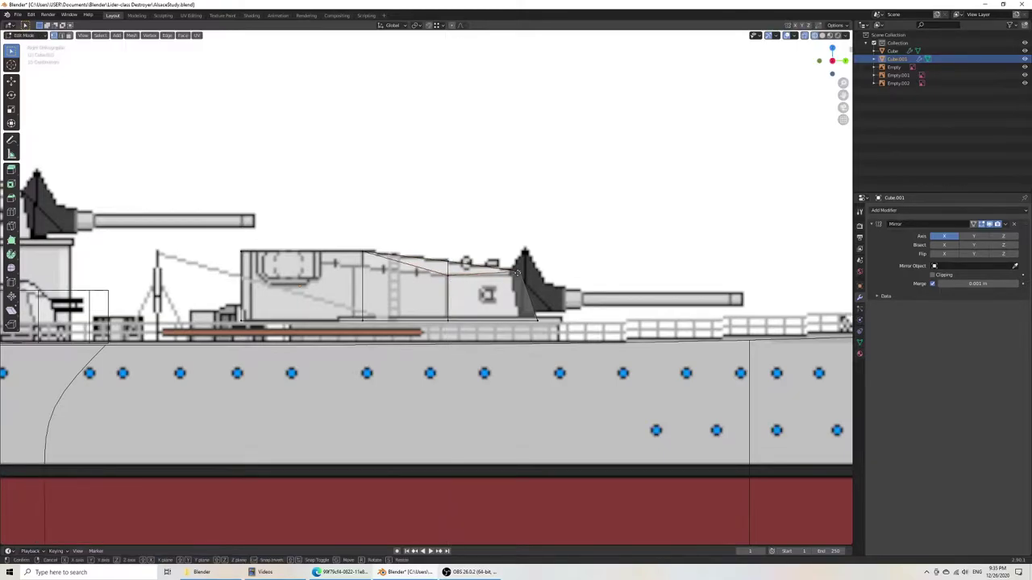
key("z")
left_click(436, 287)
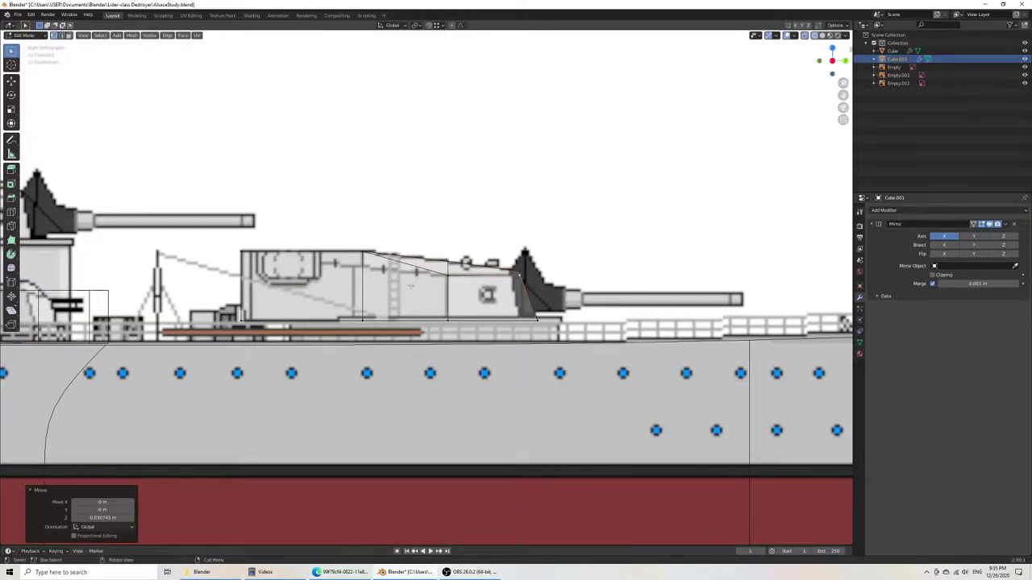
Step: Lower the outer roof vertex where the slope begins by about 0.13 m along Z, and save the file
left_click(363, 252)
key("g")
key("z")
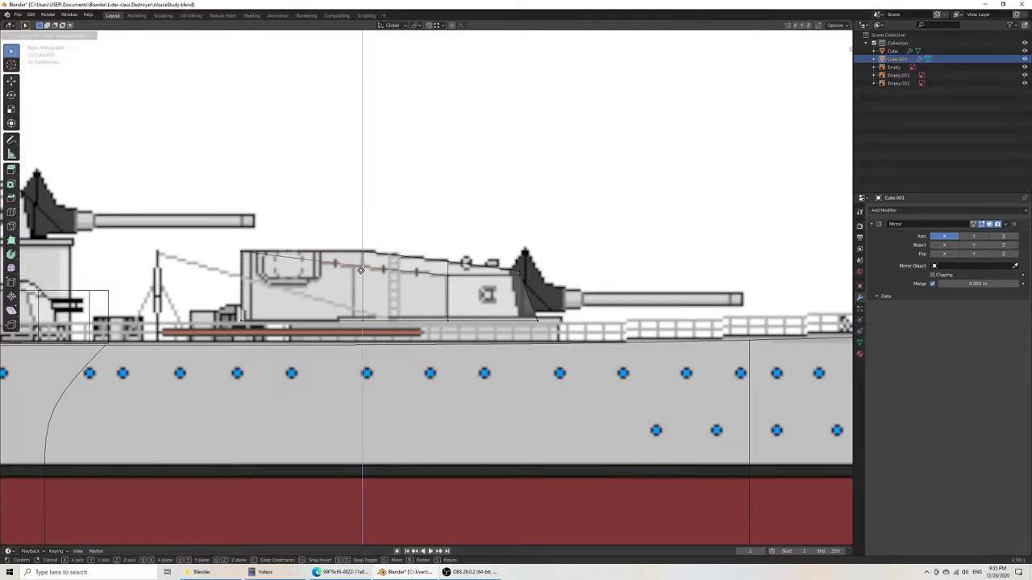
left_click(379, 304)
middle_click_drag(337, 295, 406, 334)
key("KP_7")
key("ctrl+s")
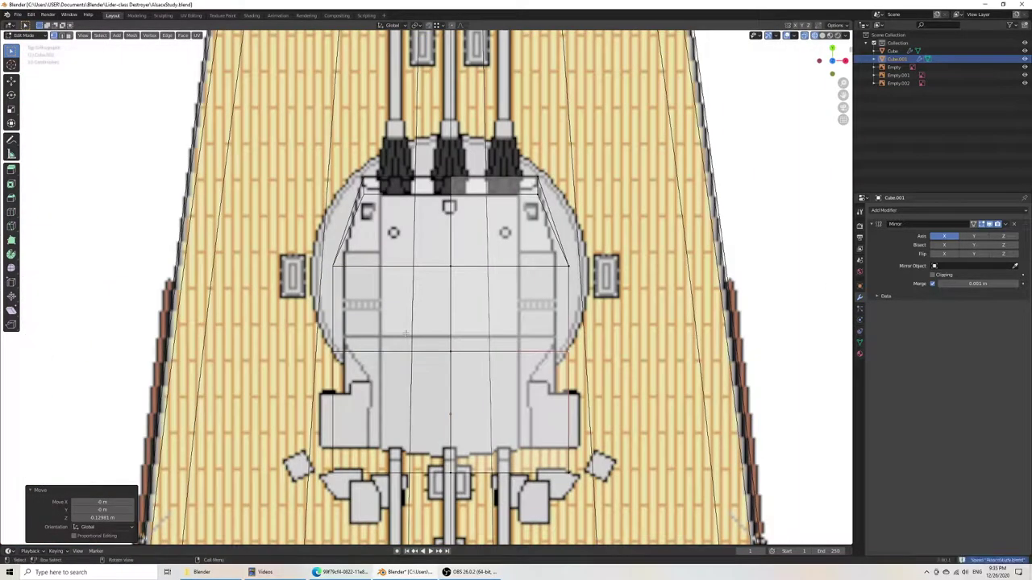
Step: Add a lengthwise loop cut between the turret's centreline and outer side, slid outward onto the roof's side panel line
key("ctrl+r")
left_click(522, 212)
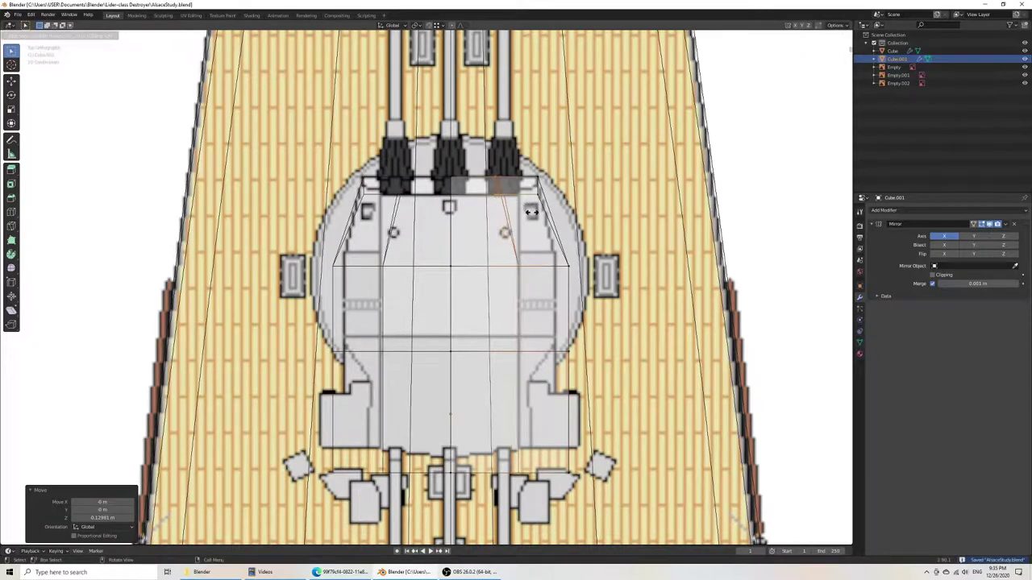
left_click(532, 213)
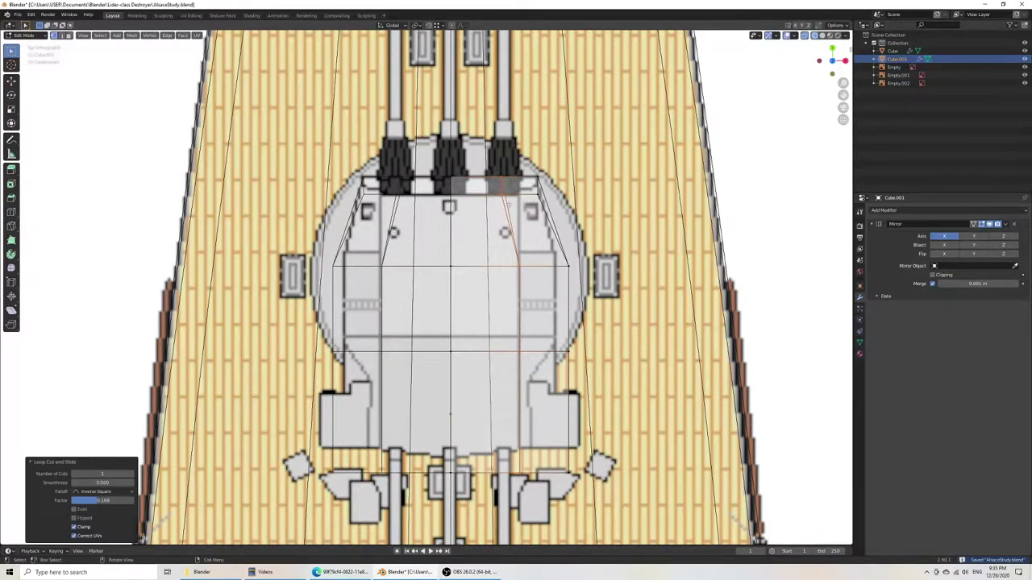
Step: Move the new loop's front vertices about 0.089 m outward along X, enable snapping, and move them about 0.064 m further onto the panel line
left_click_drag(495, 170, 513, 208)
key("g")
key("x")
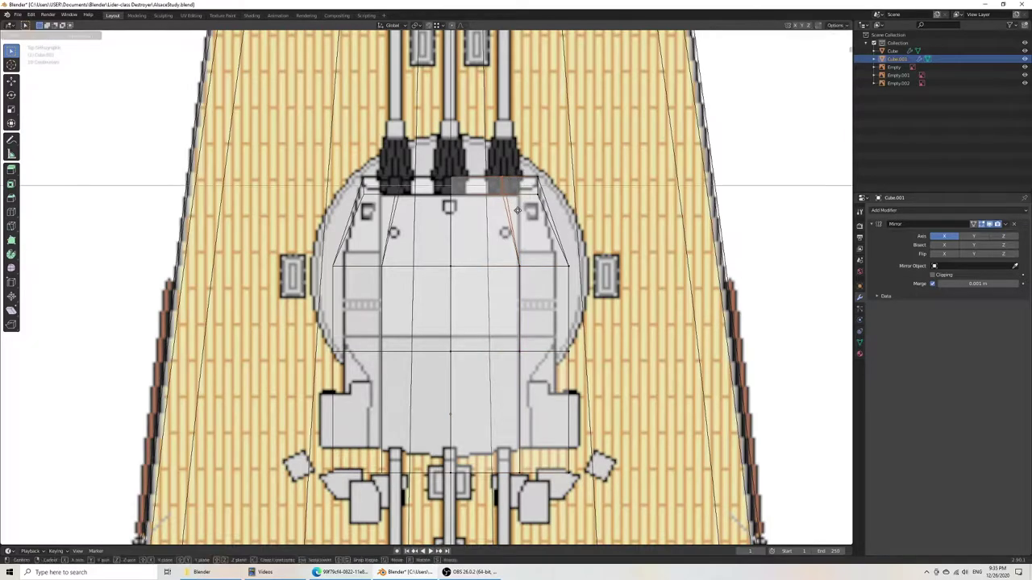
left_click(526, 214)
left_click(429, 26)
key("g")
key("x")
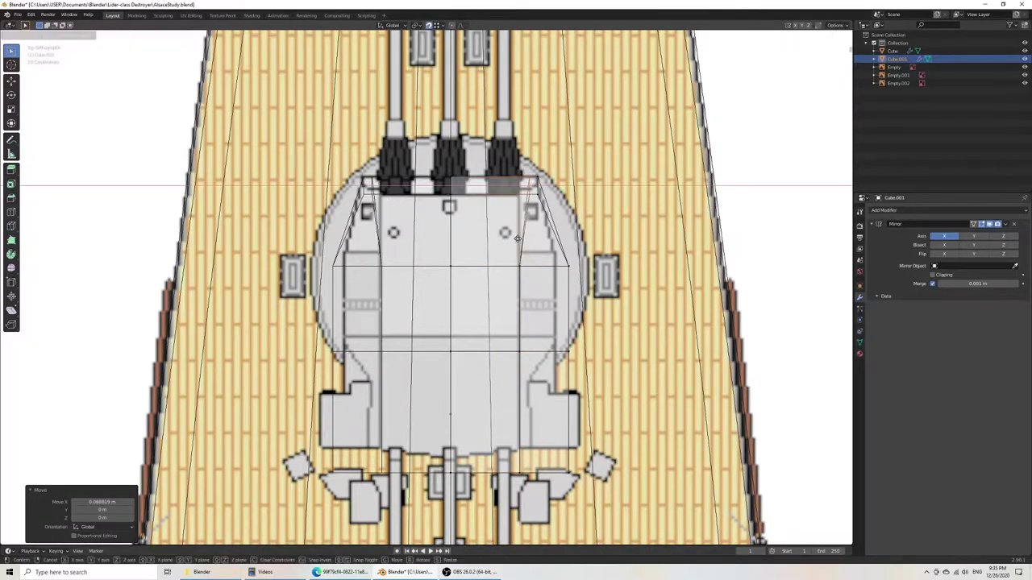
left_click(523, 233)
Step: Select the vertices of the turret's front cross loop, check the shape in solid shading, and save the file
middle_click_drag(502, 345, 503, 296, "shift")
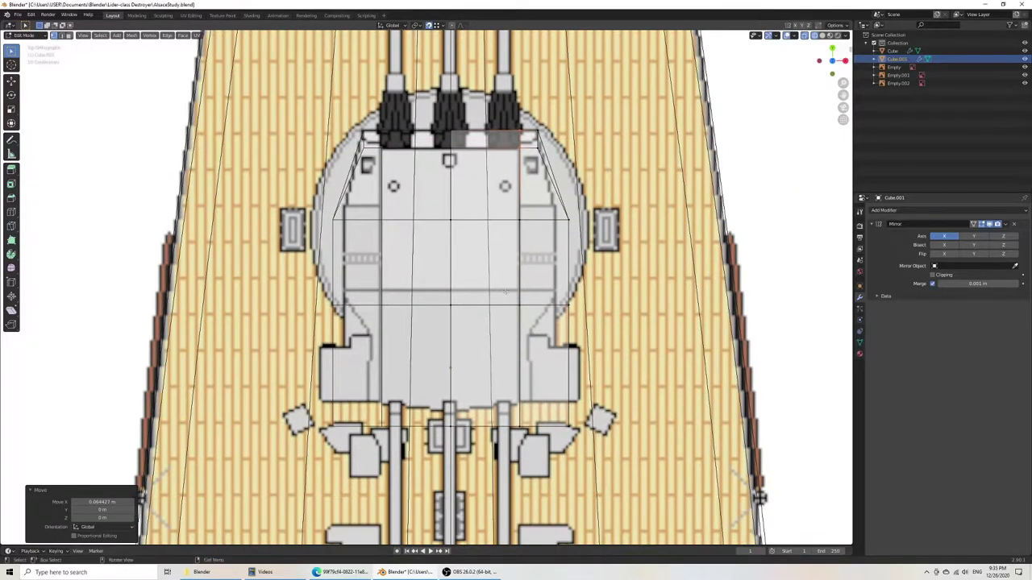
left_click_drag(439, 206, 609, 230, "shift")
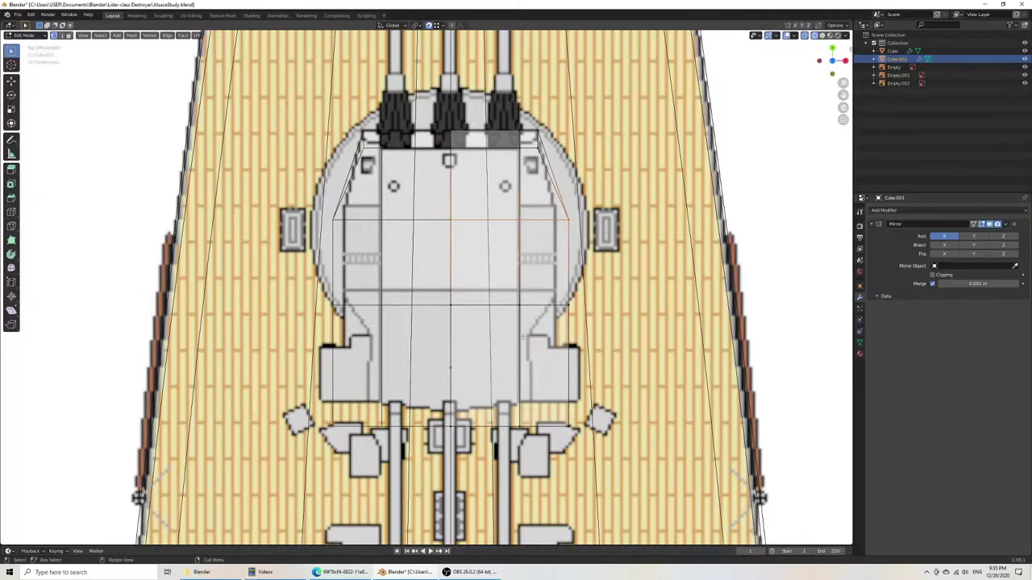
key("KP_3")
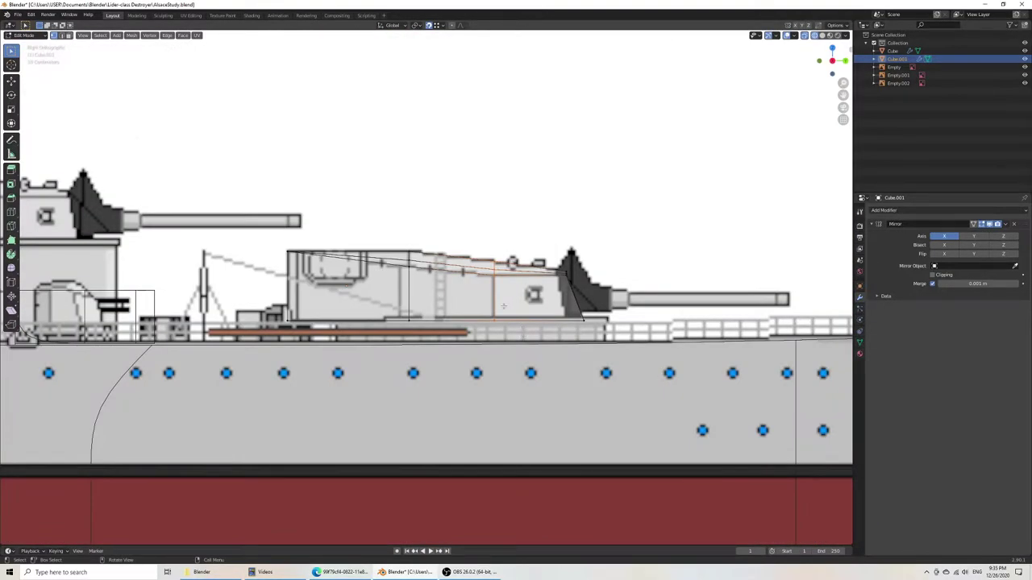
key("x")
key("z")
left_click(579, 219)
key("Tab")
scroll(568, 293, "down", 3)
middle_click_drag(568, 294, 529, 279)
key("ctrl+s")
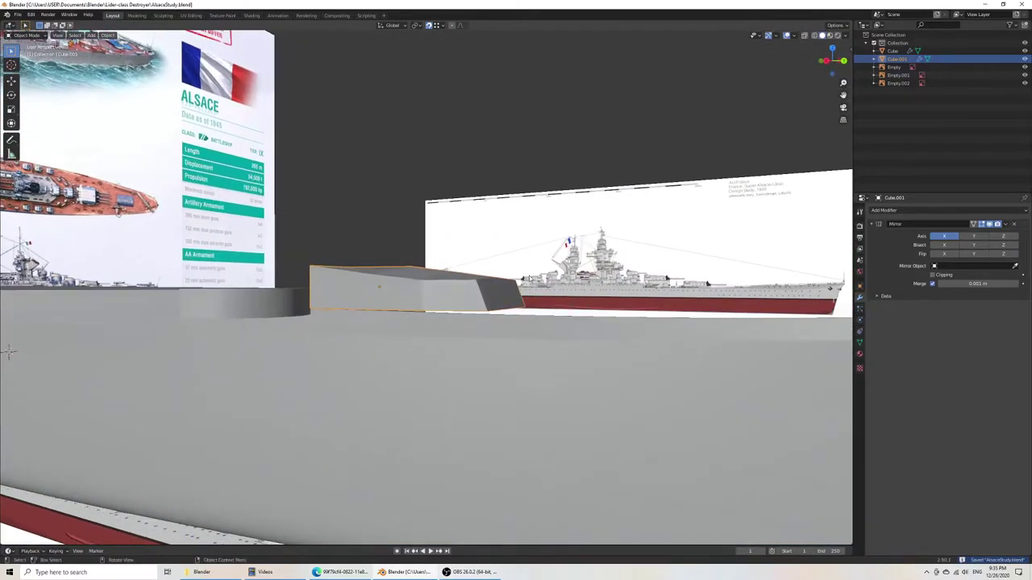
Step: Return to the wireframe side view and add a vertical loop cut near the turret's rear wall, aligned with the blueprint's panel line
key("KP_3")
key("z")
left_click(470, 273)
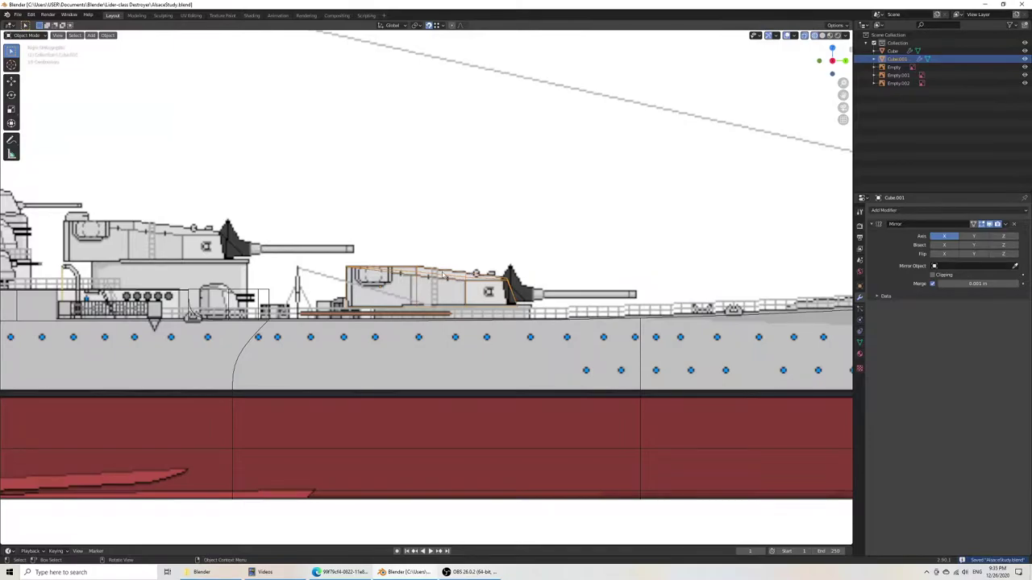
scroll(449, 276, "up", 5)
key("Tab")
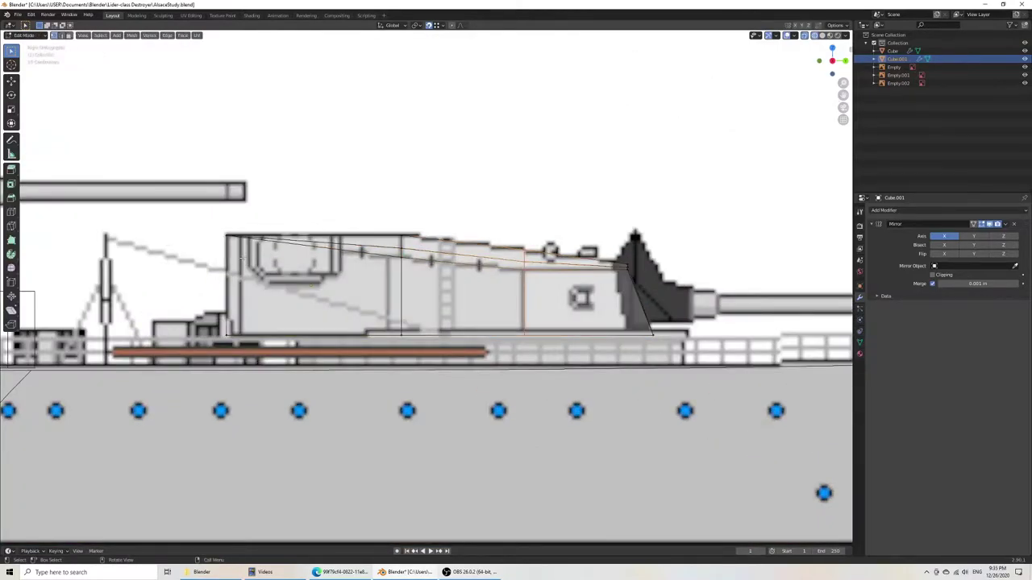
right_click(239, 255)
key("ctrl+r")
left_click(268, 240)
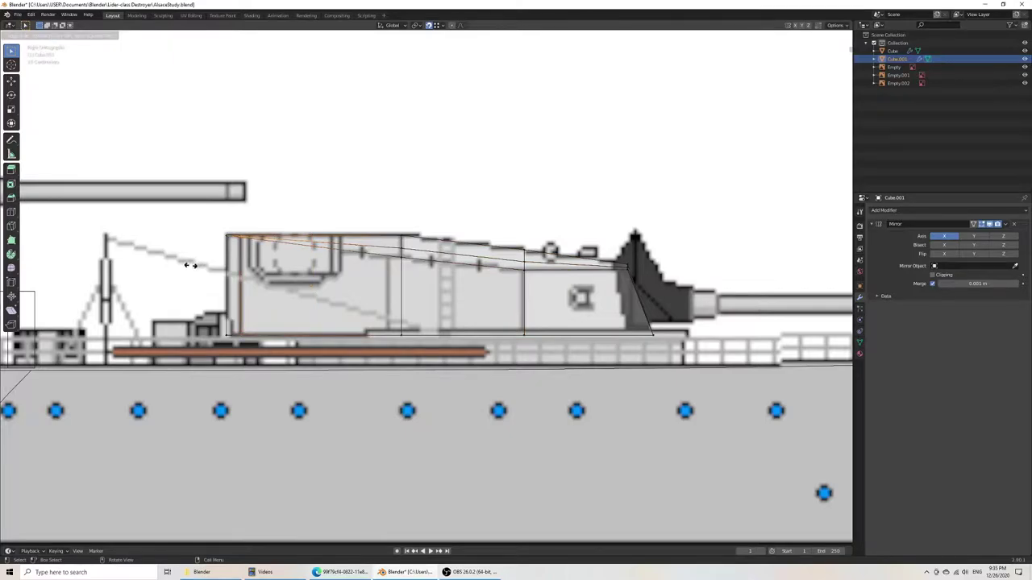
left_click(192, 265)
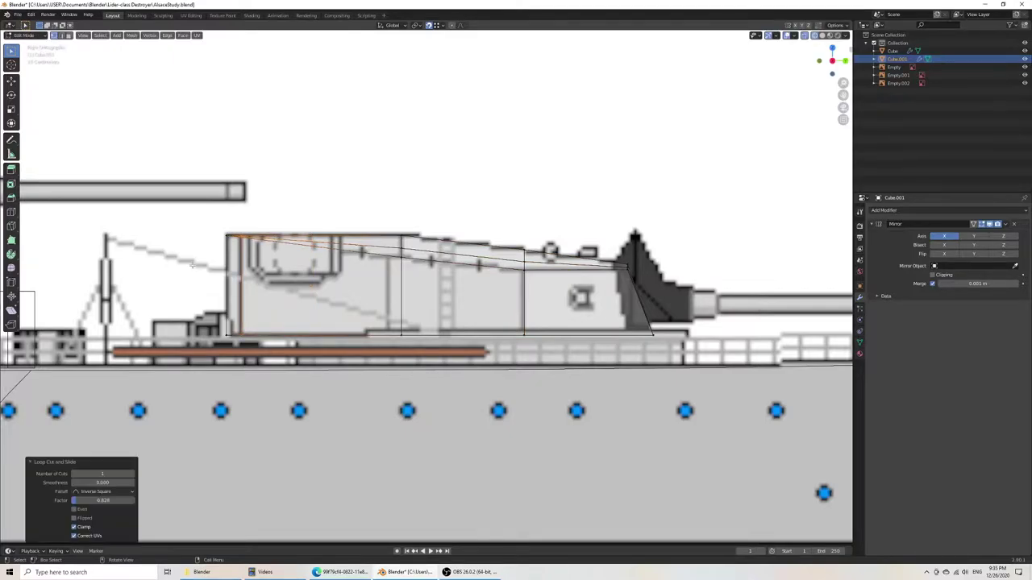
Step: Undo the loop cut near the turret's rear wall after checking it from above, and save the file
key("KP_7")
scroll(418, 398, "down", 4)
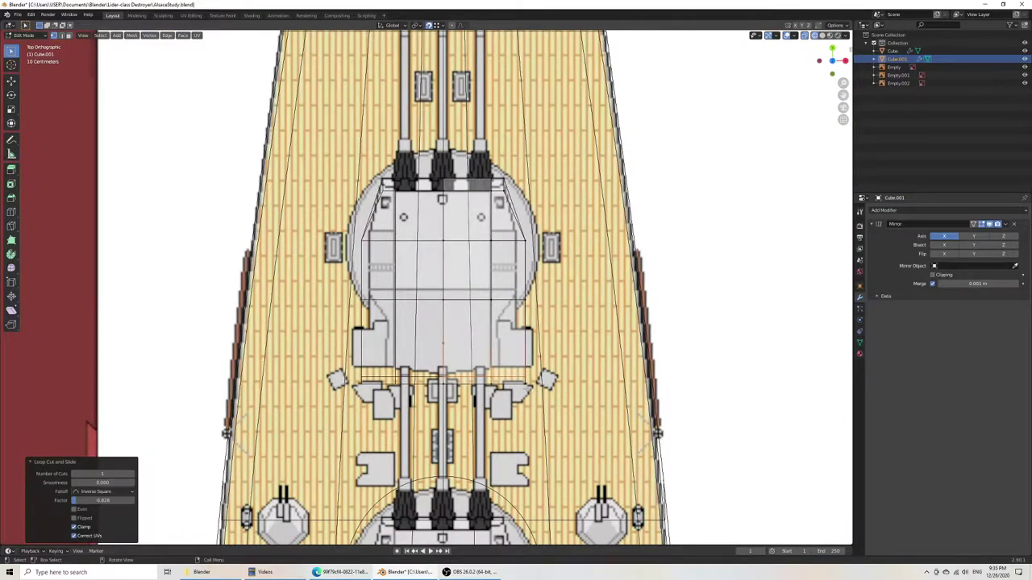
key("ctrl+z")
key("ctrl+s")
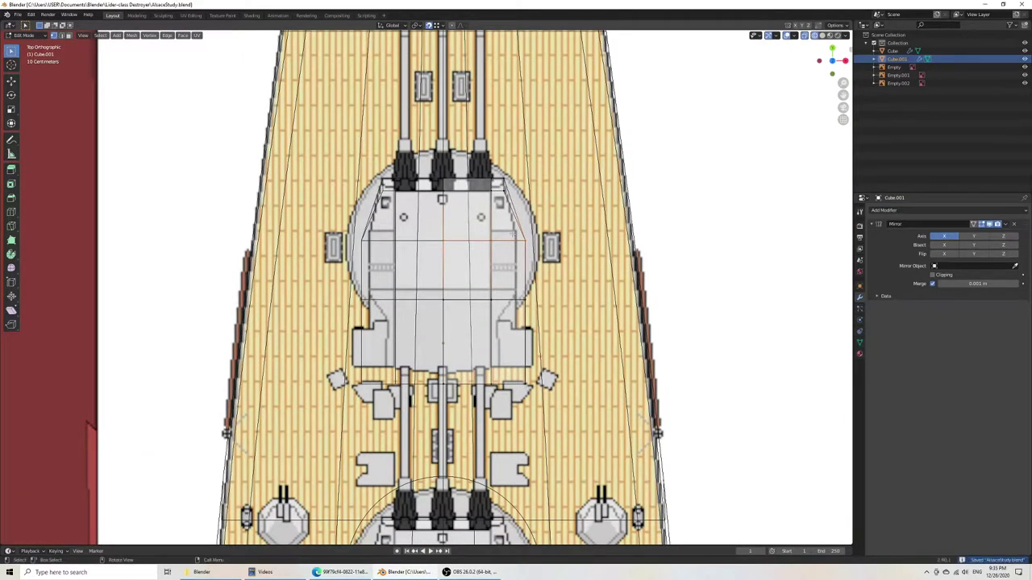
Step: Select the turret's outer side loop and move it about 0.106 m inward along X onto the blueprint's side wall
left_click(514, 322, "alt")
key("g")
key("x")
right_click(516, 388)
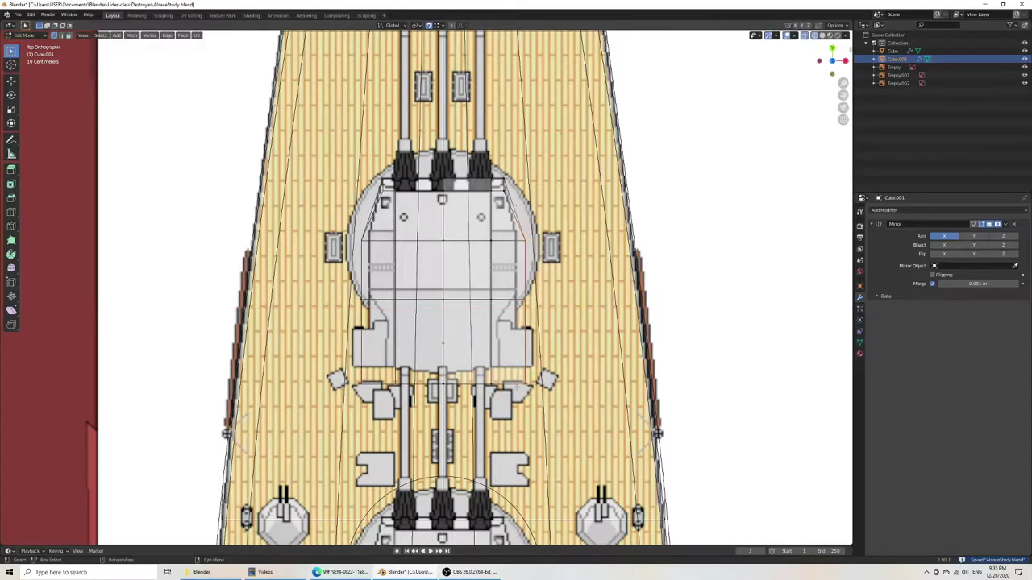
key("g")
key("x")
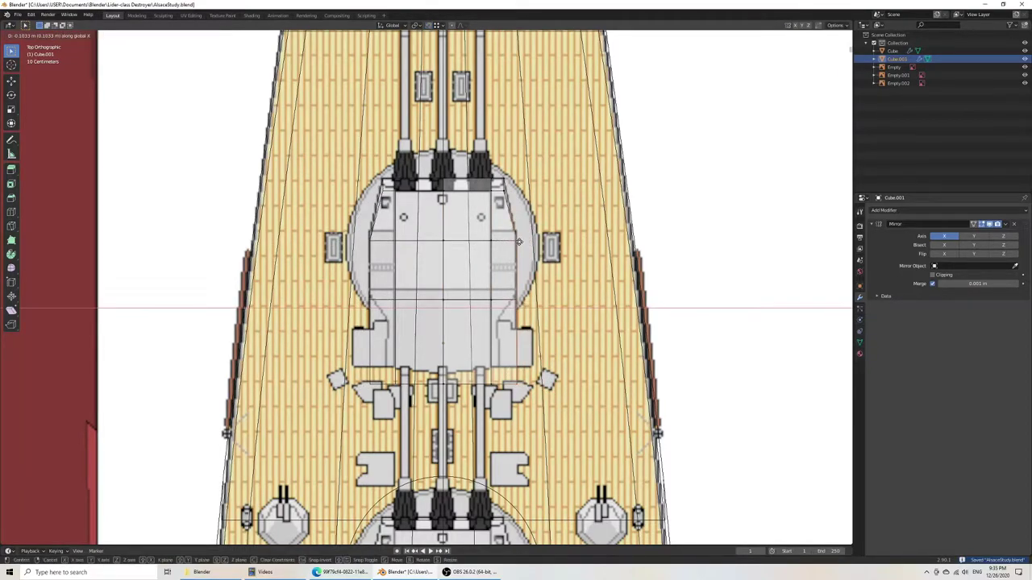
left_click(518, 241)
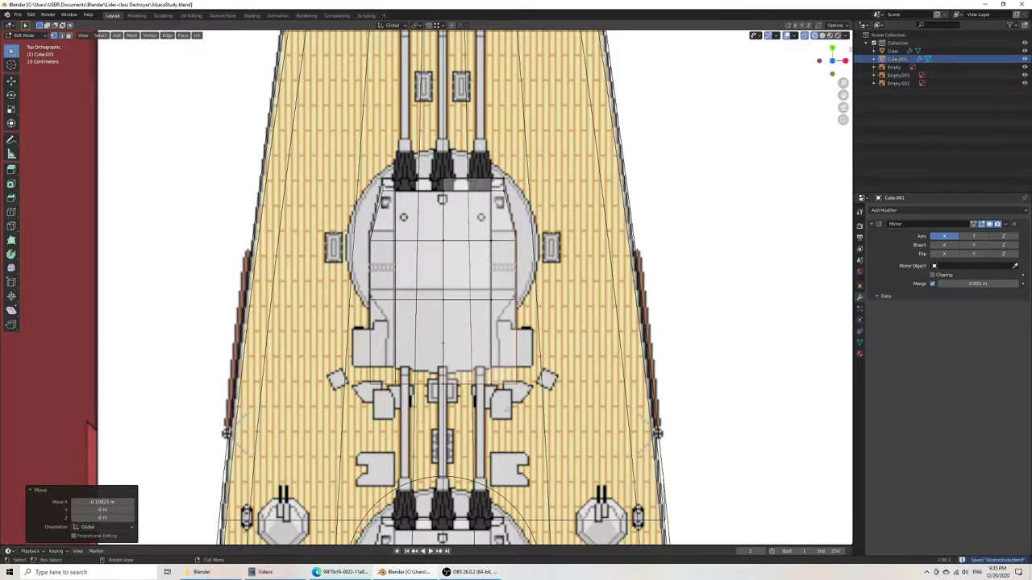
Step: Leave mesh editing and add a Subdivision Surface modifier to the turret
scroll(516, 283, "down", 5)
key("Tab")
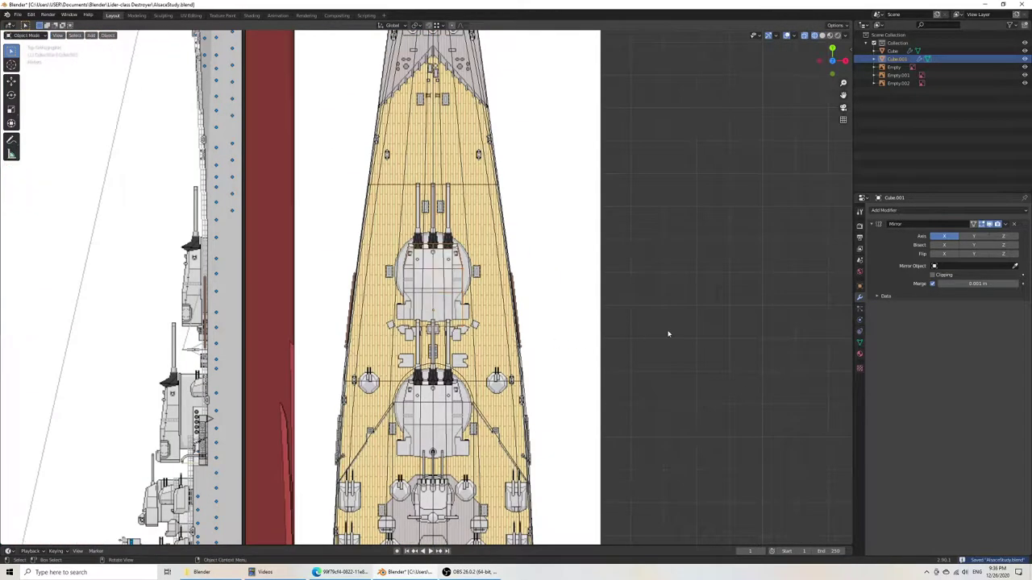
left_click(658, 330)
middle_click_drag(658, 330, 500, 270)
left_click(452, 306)
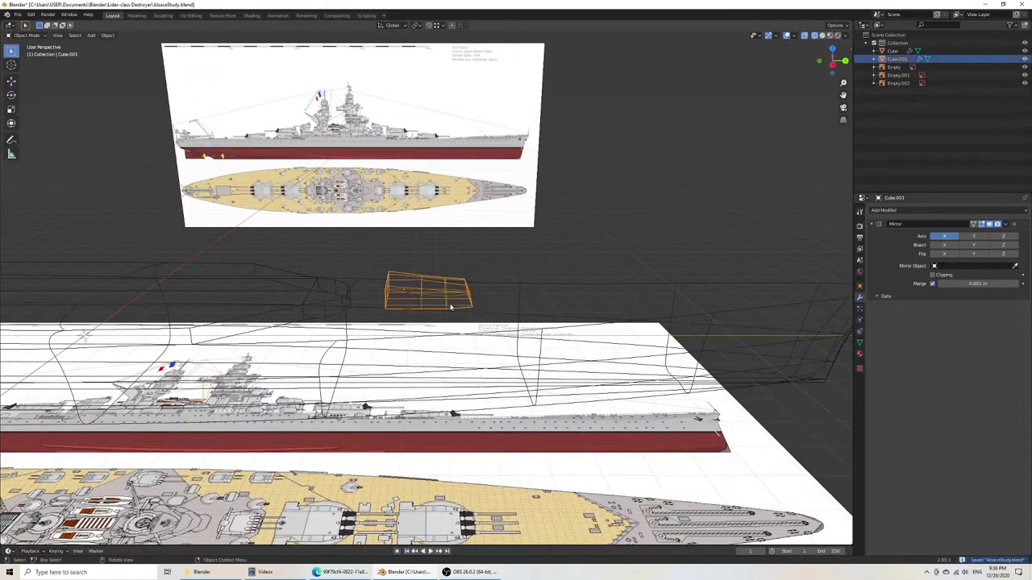
left_click(885, 210)
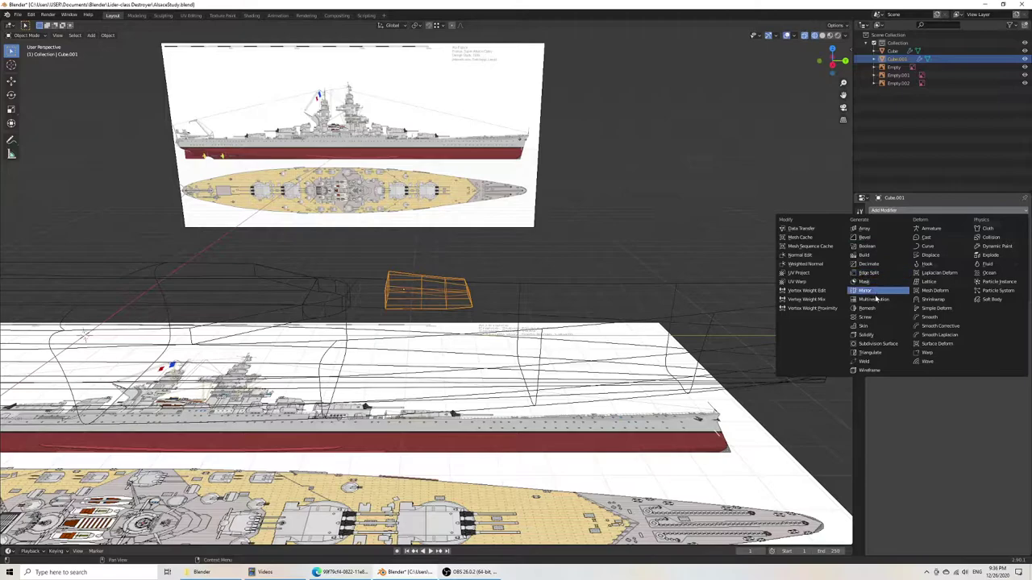
left_click(877, 344)
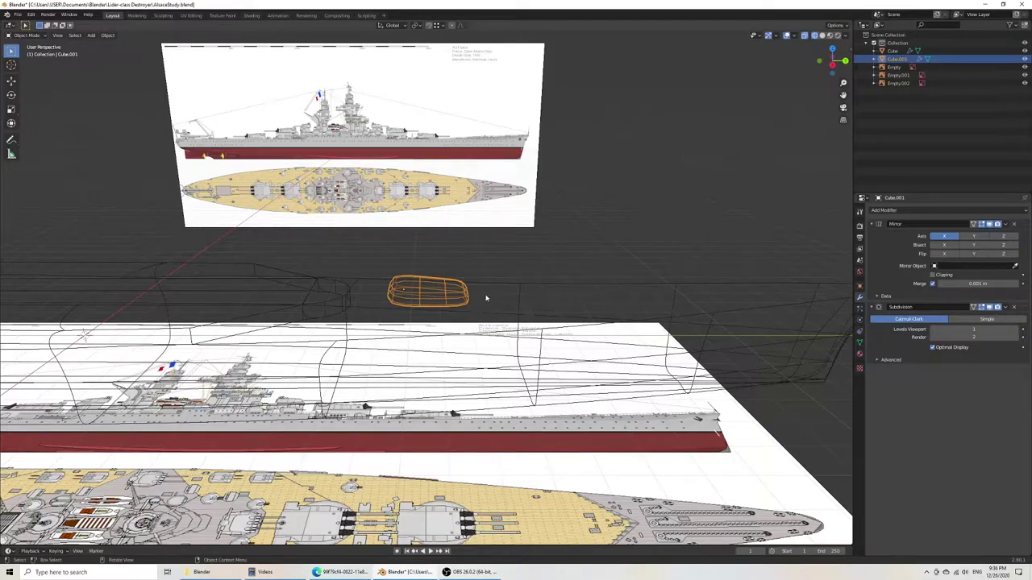
Step: In solid shading, crease the outline edges of the turret's flat outer side wall with a factor of 1
key("Tab")
mouse_move(420, 285)
middle_mouse_down()
mouse_move(394, 312)
mouse_move(437, 291)
middle_mouse_up()
scroll(394, 312, "up", 5)
left_click(62, 36)
key("z")
left_click(393, 365)
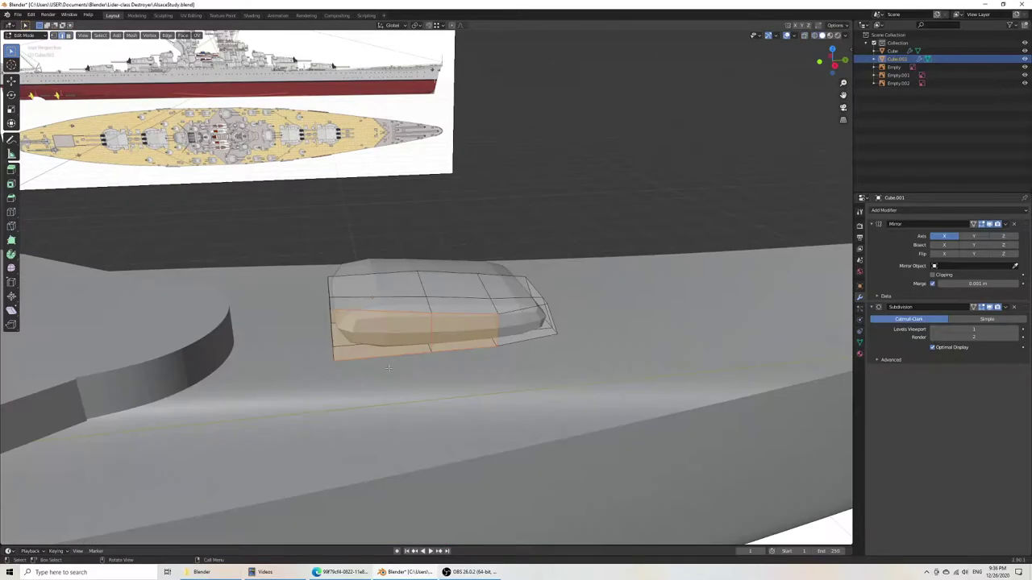
left_click(339, 336)
middle_click_drag(340, 335, 371, 337)
left_click(423, 309, "shift")
left_click(490, 306, "shift")
left_click(486, 342, "shift")
left_click(425, 355, "shift")
key("shift+e")
left_click(10, 354)
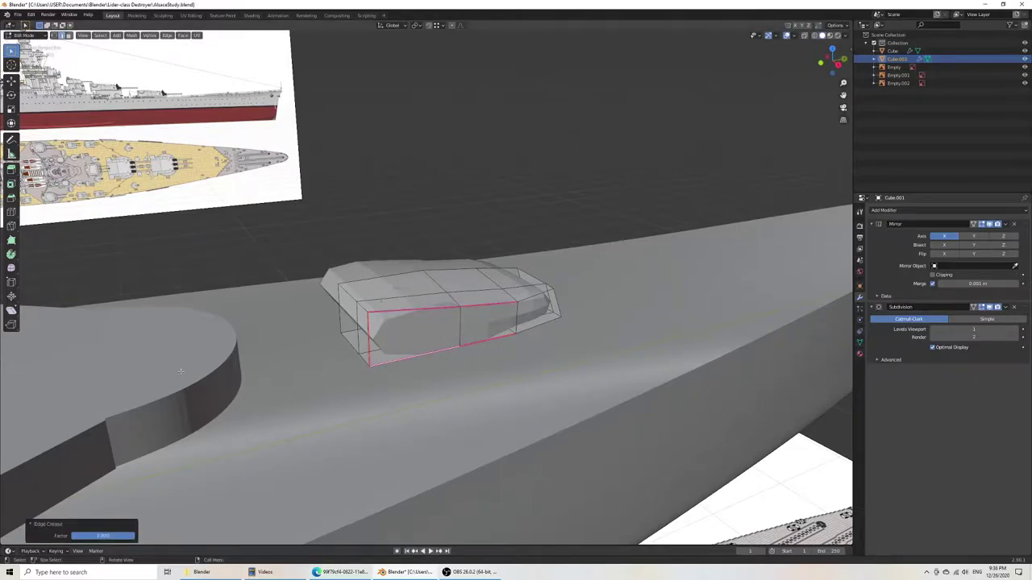
Step: Crease the top and bottom edges of the turret's rear wall, and save the file
left_click(358, 360)
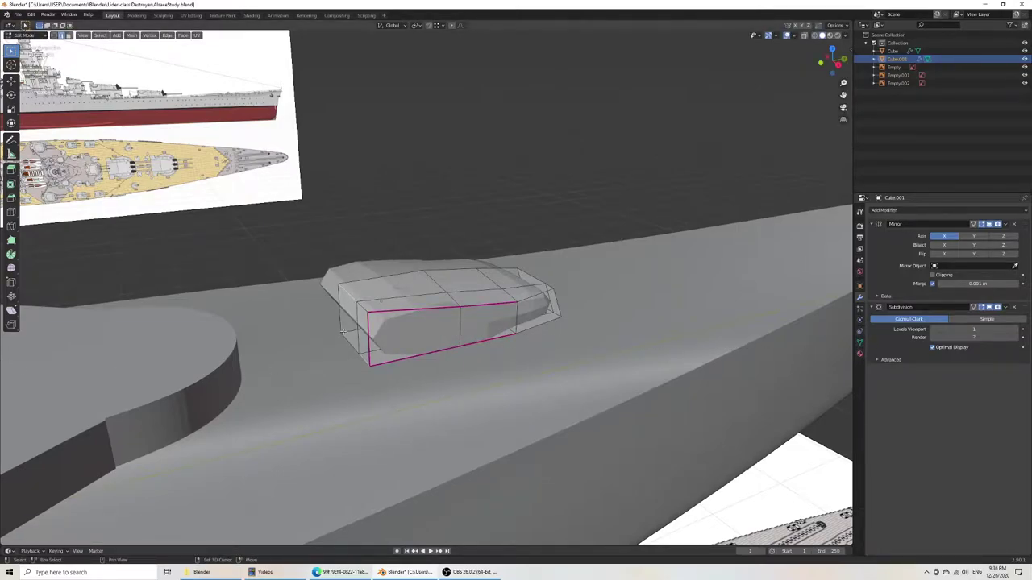
left_click(364, 307, "shift")
key("shift+e")
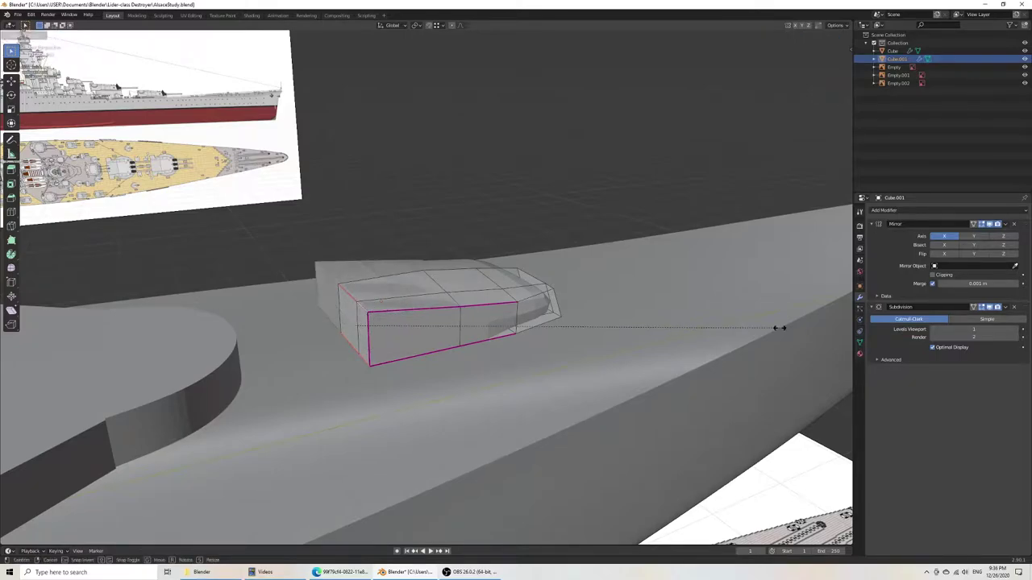
left_click(69, 329)
key("ctrl+s")
Step: Crease the top, bottom and dividing edges of the angled side panel near the turret's front with a factor of 1
middle_click_drag(419, 342, 402, 342)
left_click(464, 342)
left_click(489, 326, "shift")
left_click(500, 359, "shift")
key("shift+e")
left_click(177, 371)
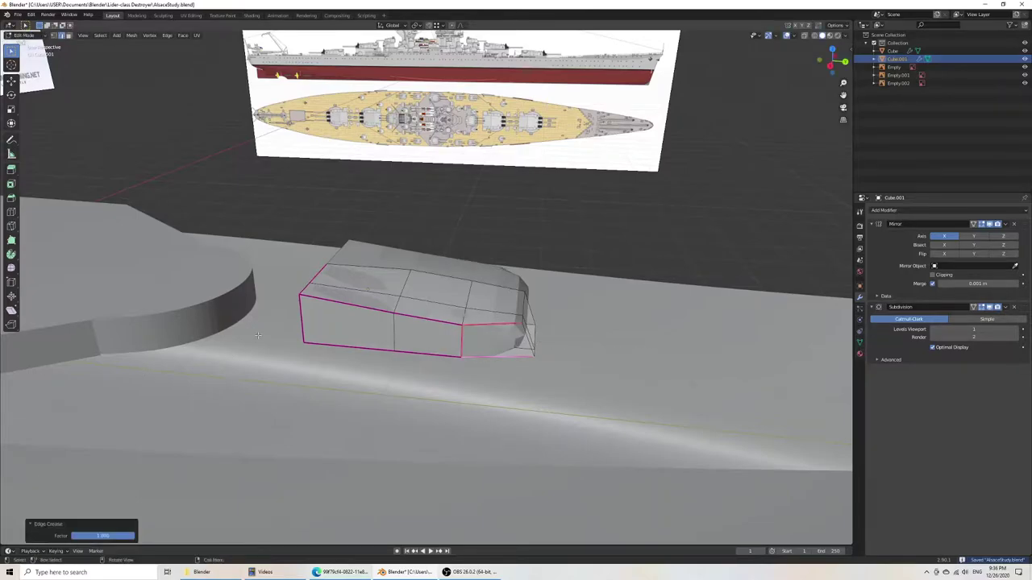
Step: Crease the upper and lower edges of the turret's front face with a factor of 1, and save the file
middle_click_drag(258, 338, 255, 348)
left_click(448, 367)
left_click(469, 360, "shift")
left_click(462, 317, "shift")
left_click(436, 329, "shift")
key("shift+e")
left_click(108, 315)
key("ctrl+s")
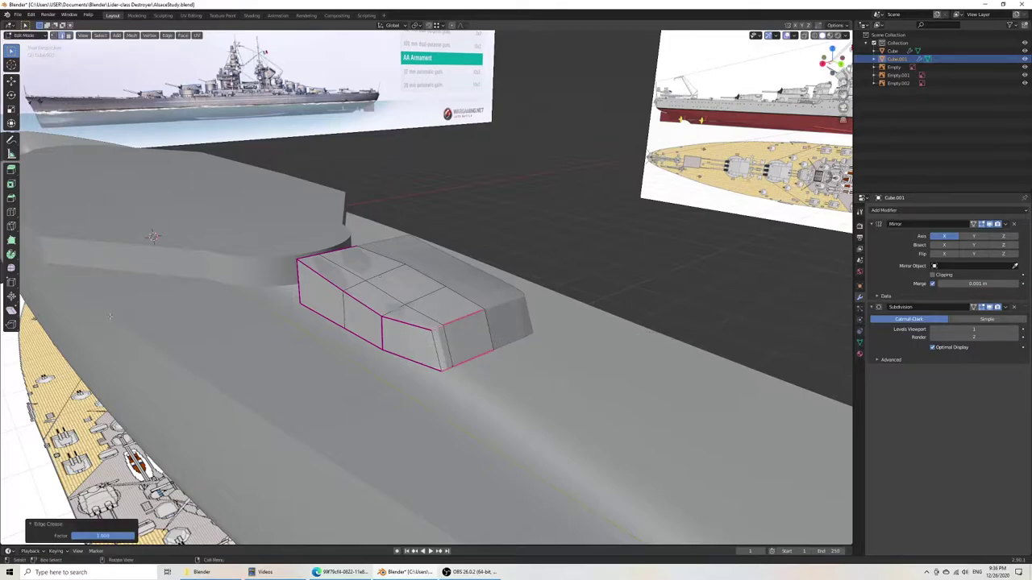
Step: In the wireframe top view, crease the turret's front corner edge with a factor of 1, and crease the adjoining slanted side edge
middle_click_drag(113, 316, 266, 334)
key("KP_7")
key("z")
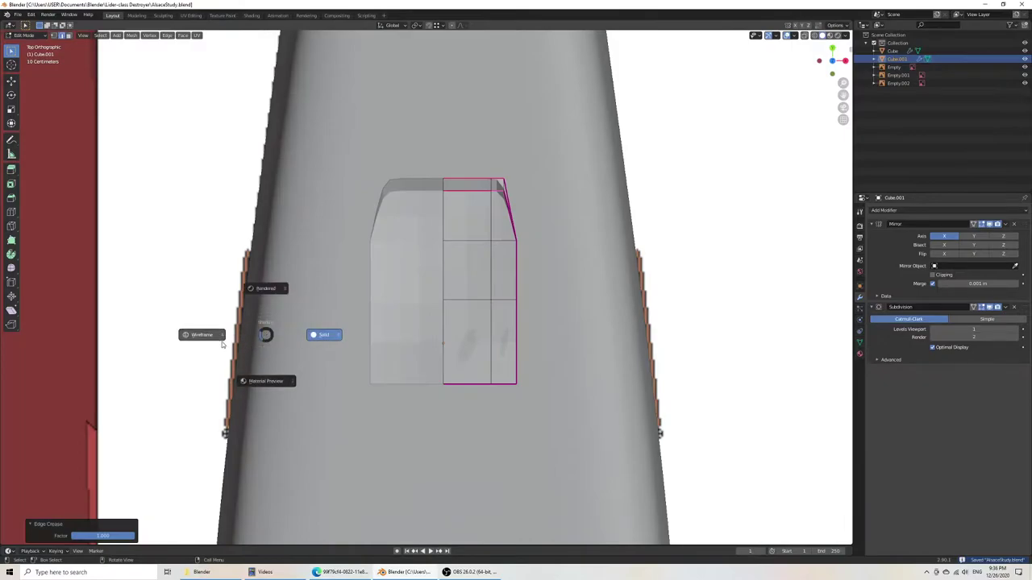
left_click(212, 338)
middle_click_drag(445, 240, 439, 243, "shift")
scroll(439, 242, "up", 4)
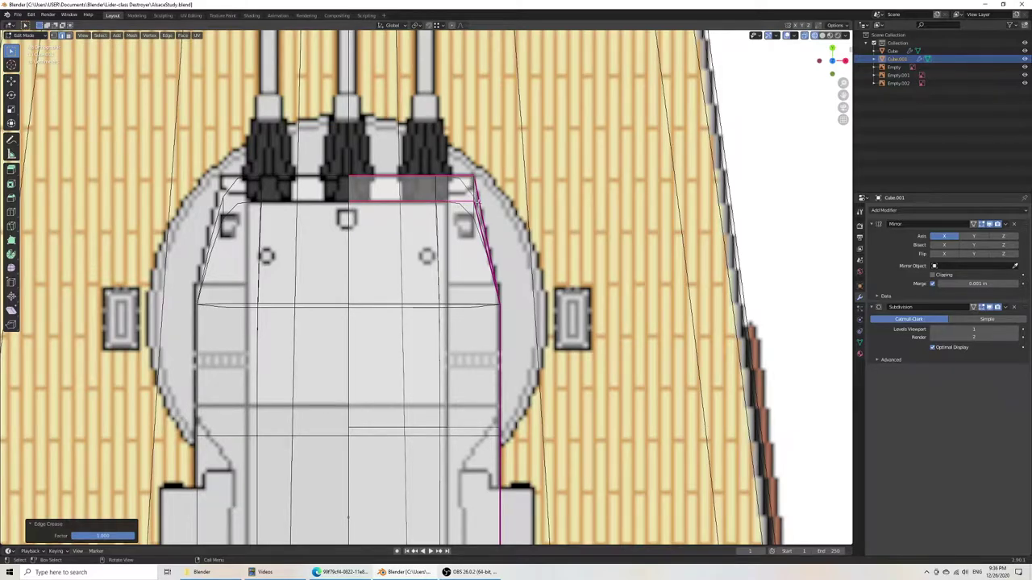
left_click(474, 187)
key("shift+e")
left_click(212, 236)
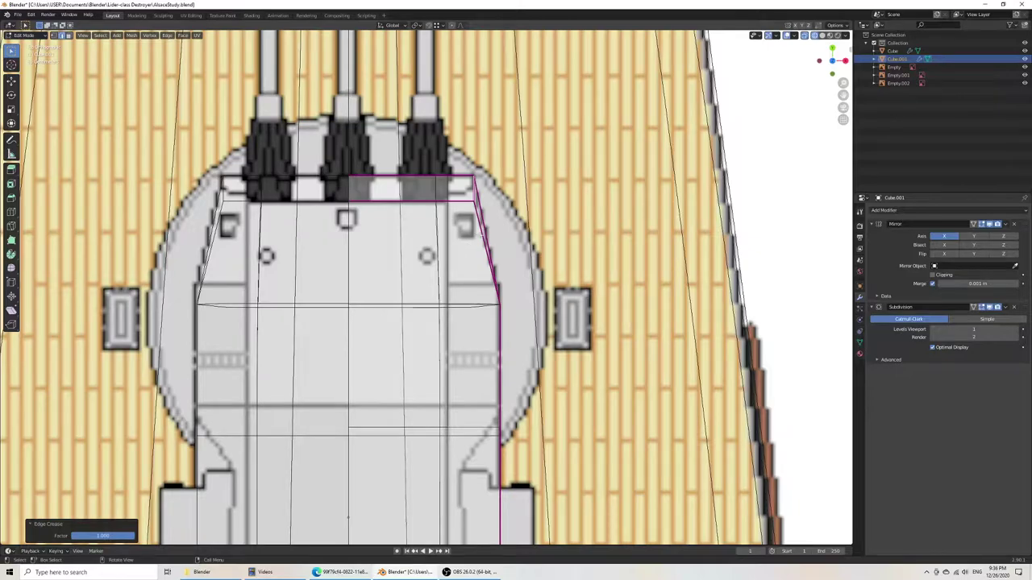
left_click(482, 236)
key("shift+e")
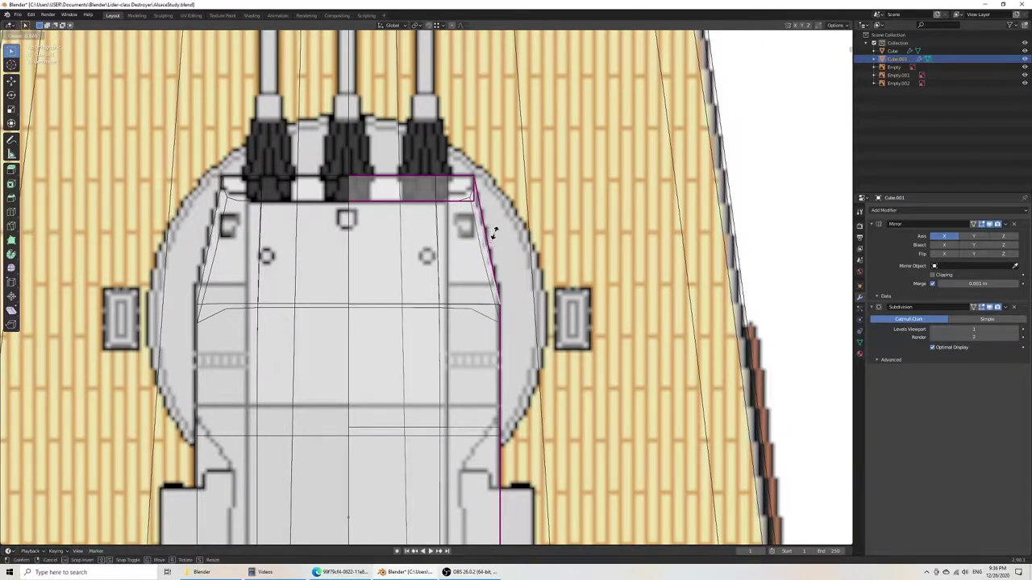
left_click(542, 244)
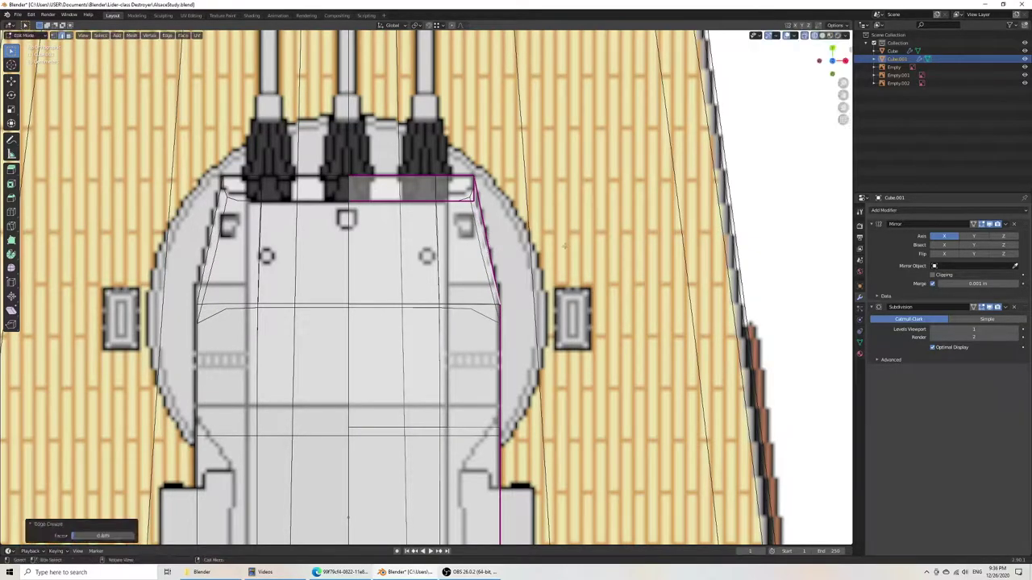
Step: Using vertex selection, crease the roof's lengthwise panel line between the turret's front edge and the first cross loop
scroll(448, 240, "down", 3)
middle_click_drag(432, 281, 456, 217)
left_click(449, 284)
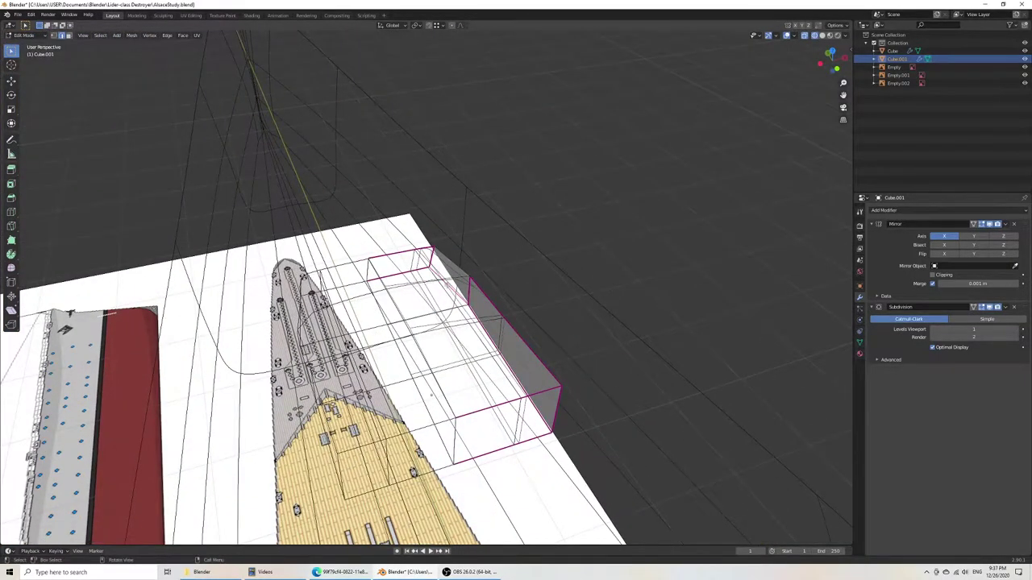
left_click(54, 35)
middle_click_drag(362, 252, 359, 270)
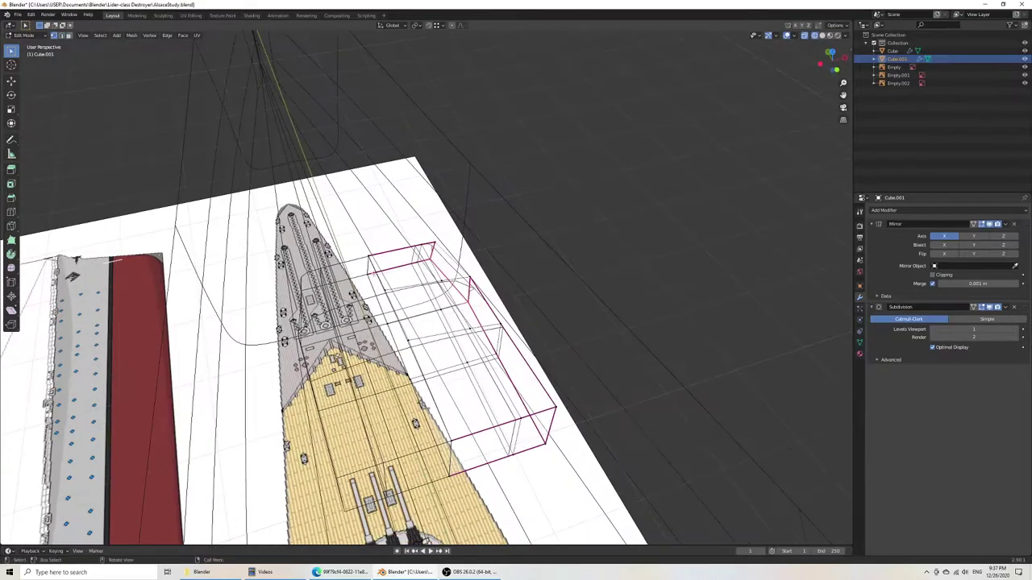
left_click(443, 282)
key("KP_7")
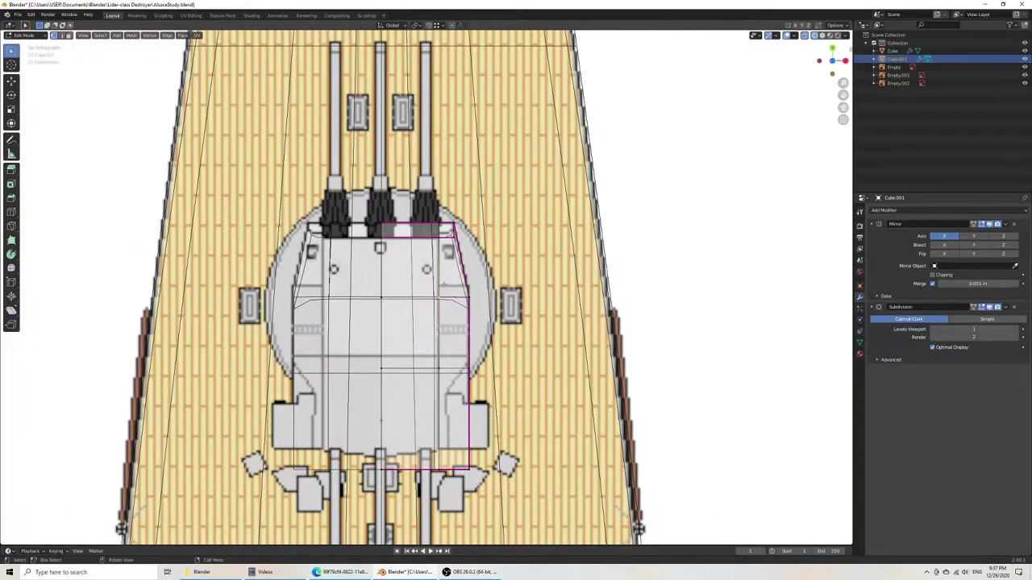
scroll(467, 321, "up", 4)
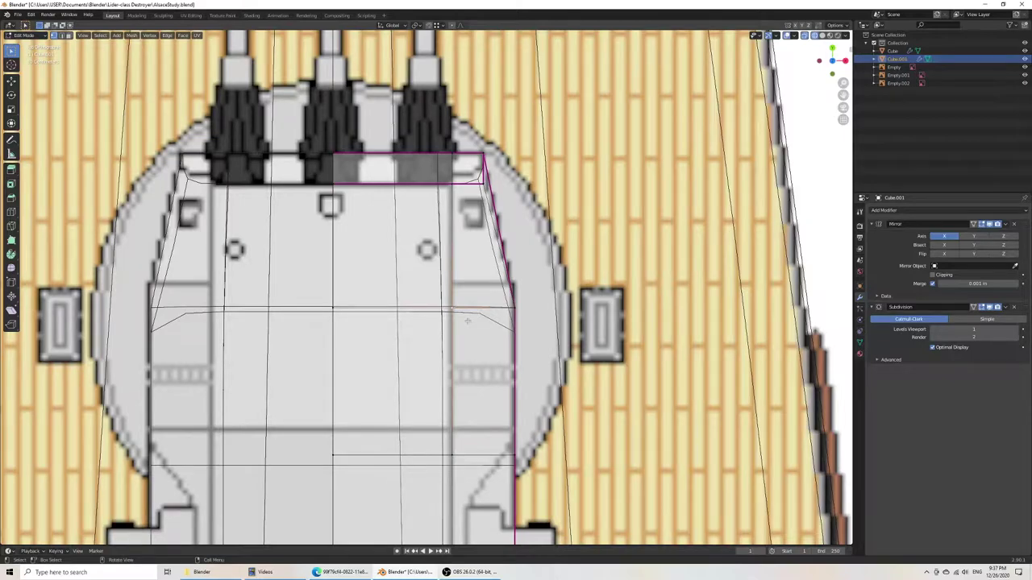
left_click(453, 185, "shift")
key("shift+e")
left_click(334, 265)
Step: Crease the rest of the roof's panel line back to the rear wall with a factor of 1, and save the file
middle_click_drag(472, 410, 465, 231, "shift")
left_click(444, 280)
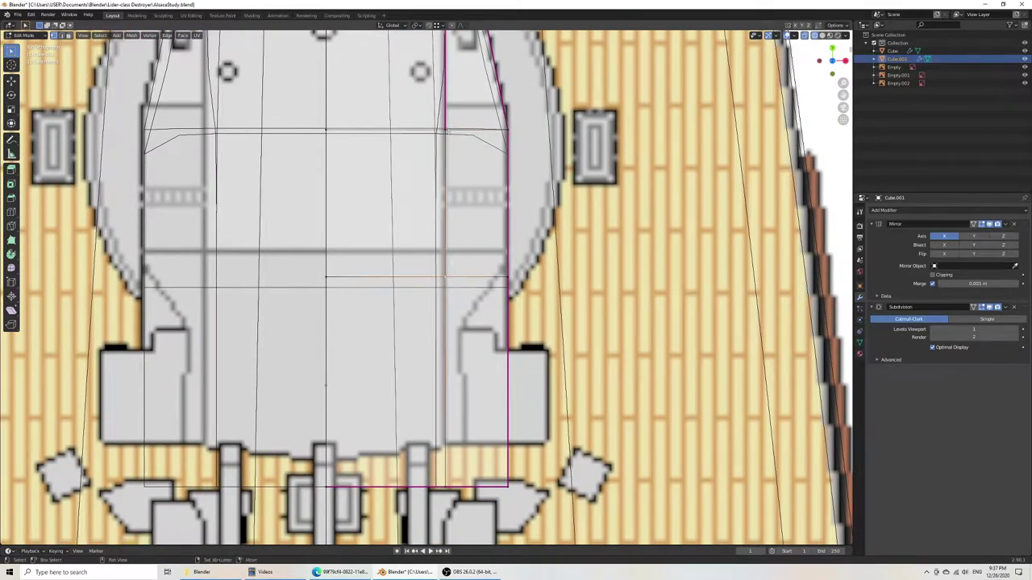
left_click(440, 125, "shift")
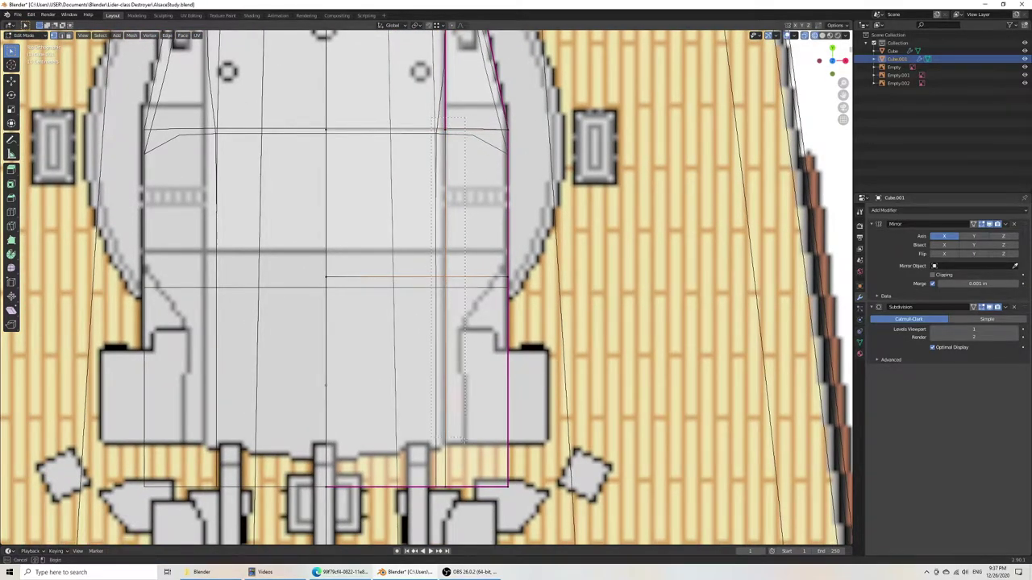
left_click(446, 485, "shift")
key("shift+e")
left_click(358, 416)
key("ctrl+s")
Step: In the side view, enable snapping and raise the rear cross loop's inner roof vertices about 0.075 m along Z to the blueprint's roofline
scroll(513, 445, "down", 7)
middle_click_drag(512, 445, 478, 369)
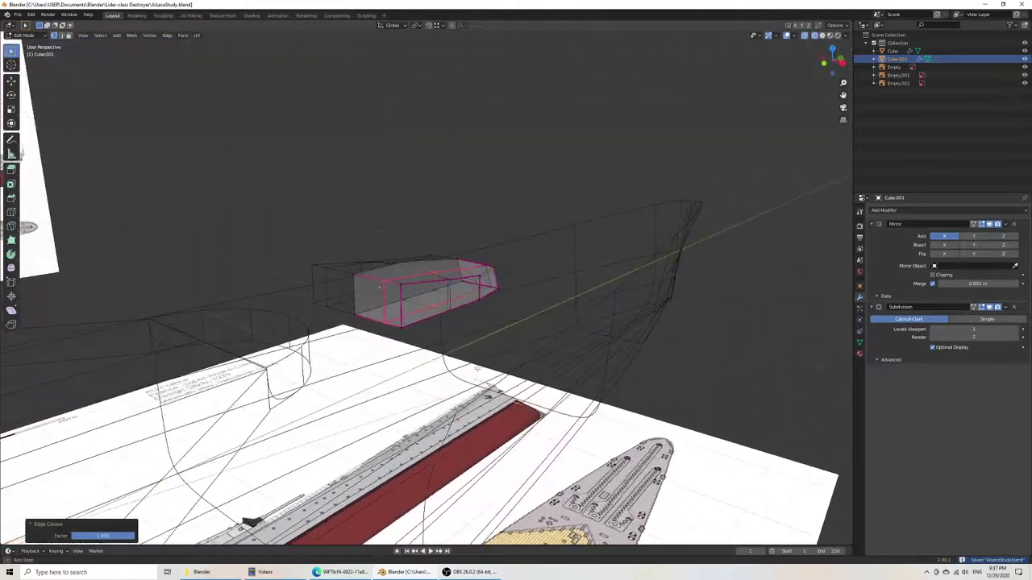
left_click(402, 285)
left_click(450, 282, "shift")
key("KP_3")
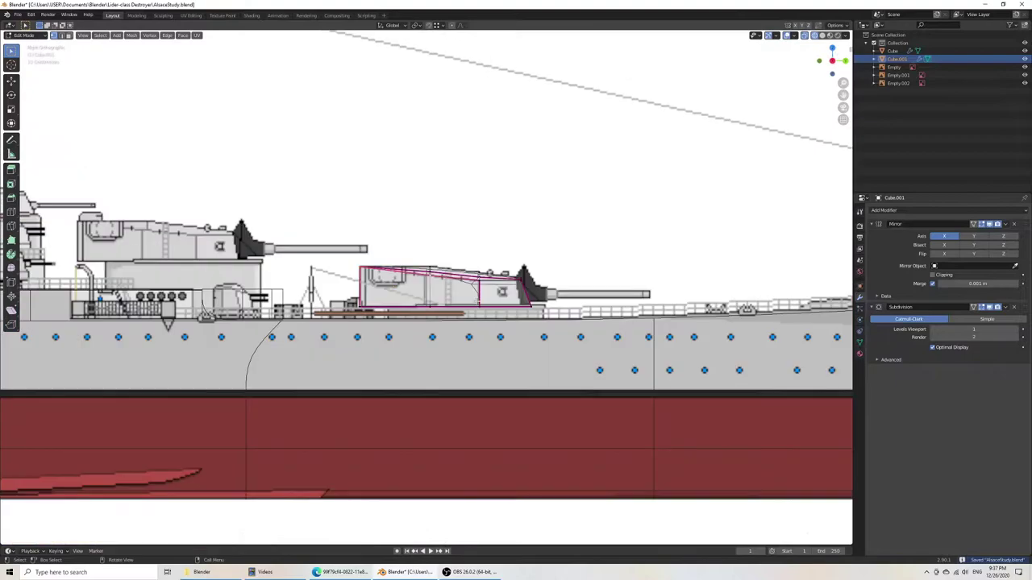
scroll(458, 307, "up", 6)
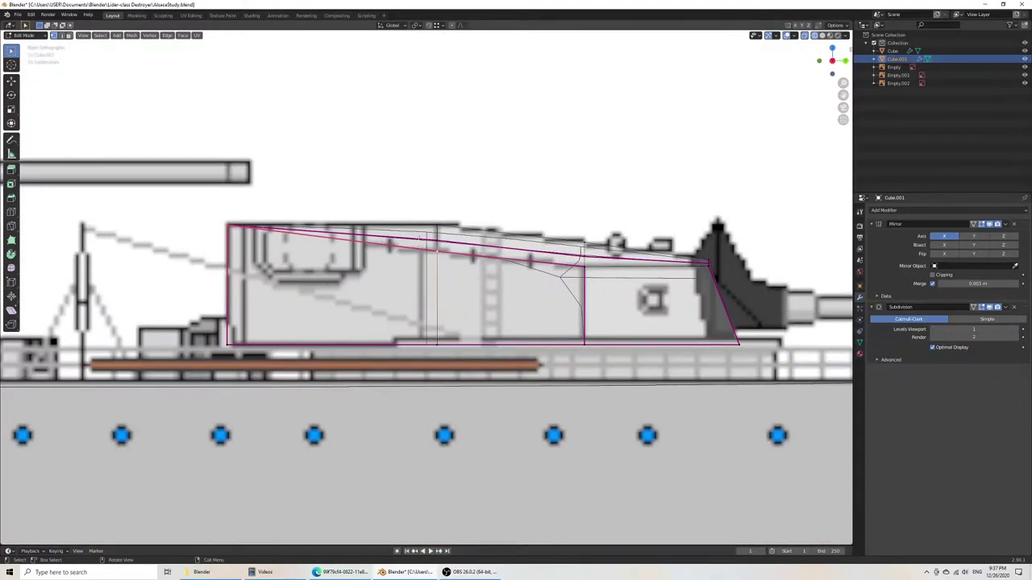
left_click(451, 244)
left_click(429, 26)
key("g")
key("z")
left_click(436, 219)
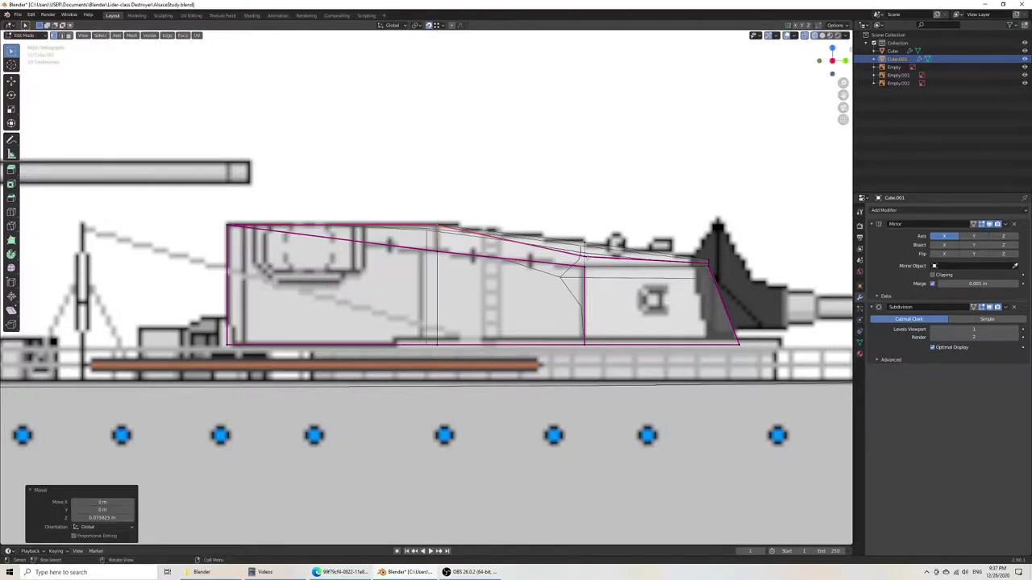
Step: Raise the front cross loop's inner roof vertices along Z onto the blueprint's sloping roofline, and save the file
left_click(586, 256)
key("g")
key("z")
left_click(586, 242)
key("ctrl+s")
Step: Crease the upper side edge between the front cross loop and the turret's front face, and save the file
middle_click_drag(627, 292, 481, 288, "shift")
left_click(437, 262)
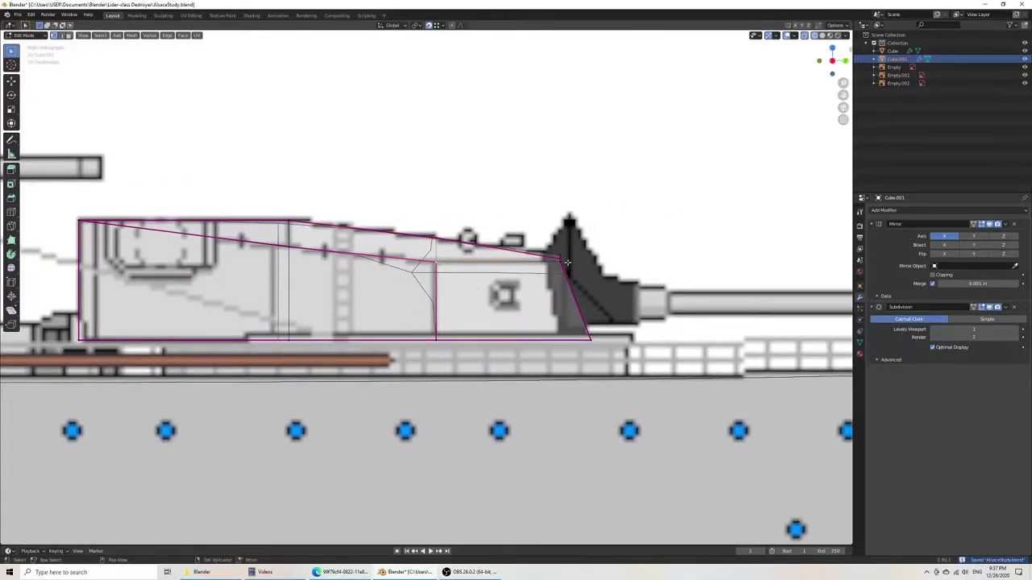
left_click(561, 262, "shift")
key("shift+e")
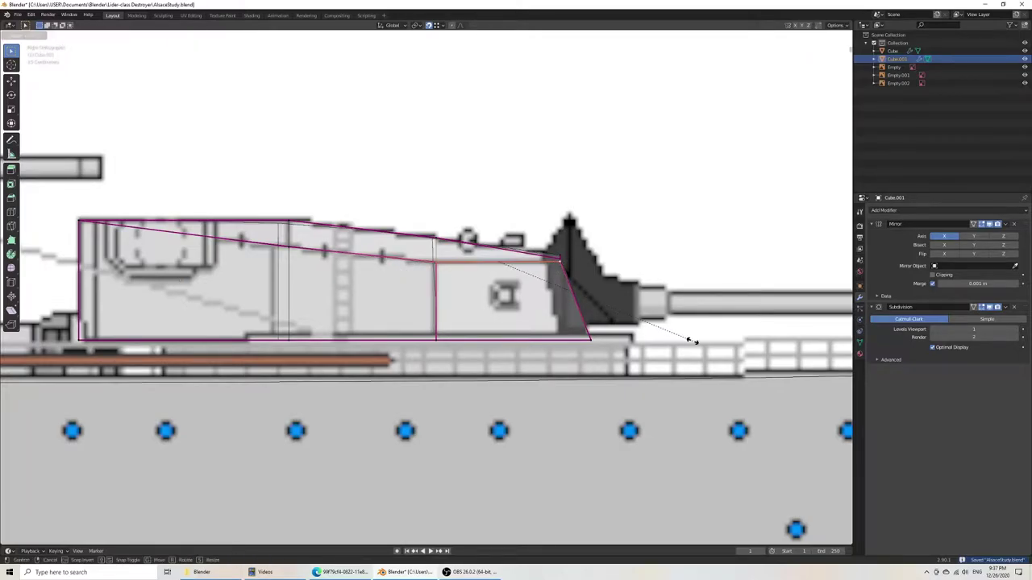
key("ctrl+s")
Step: Crease the lengthwise panel line along the turret's underside, and save the file
middle_click_drag(468, 281, 535, 305)
left_click(421, 333)
left_click(309, 314, "shift")
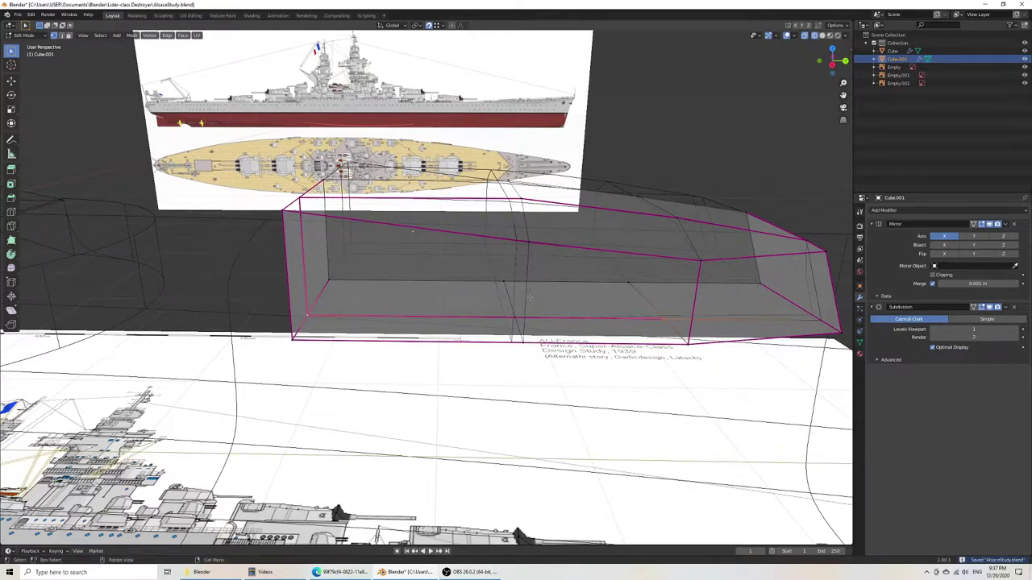
key("shift+e")
left_click(523, 332)
key("shift+e")
left_click(506, 337)
key("ctrl+s")
Step: In the side view, move the turret's rear side-corner vertices about 0.085 m along Y onto the blueprint's rear panel line
scroll(503, 362, "down", 7)
middle_click_drag(503, 363, 511, 331)
key("KP_3")
key("ctrl+s")
scroll(390, 285, "up", 5)
middle_click_drag(390, 284, 370, 236)
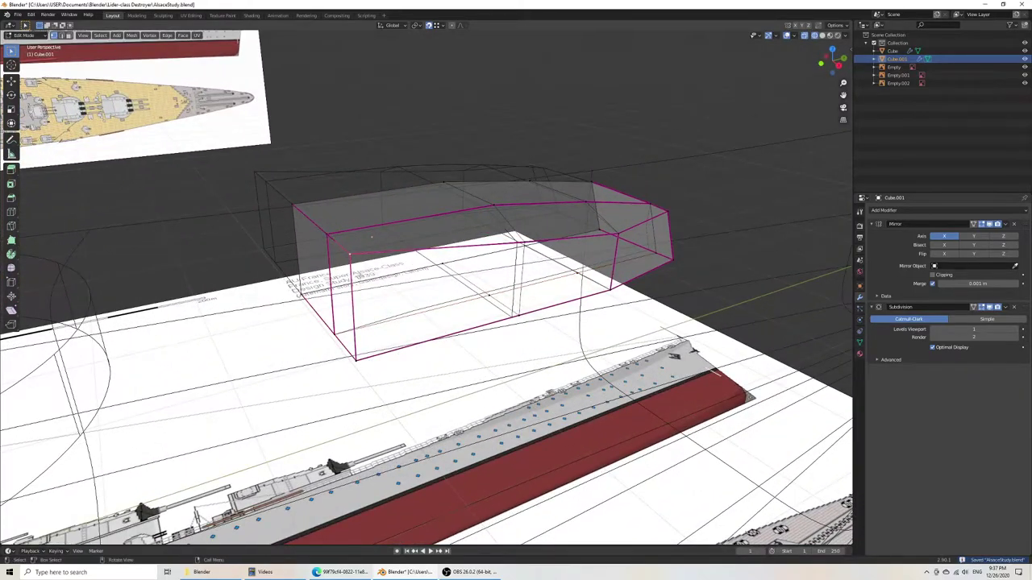
left_click(352, 365, "shift")
key("KP_3")
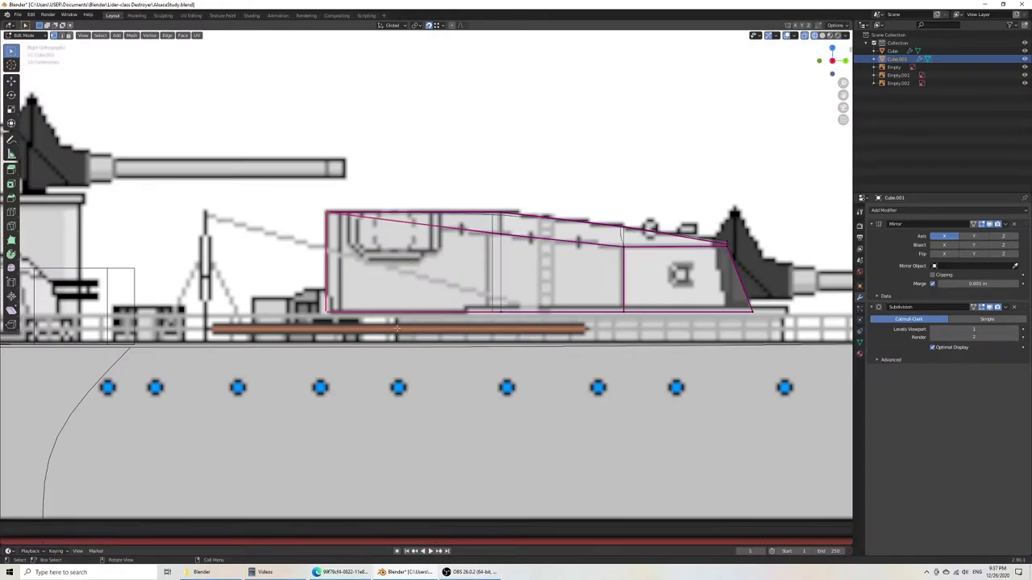
key("g")
key("y")
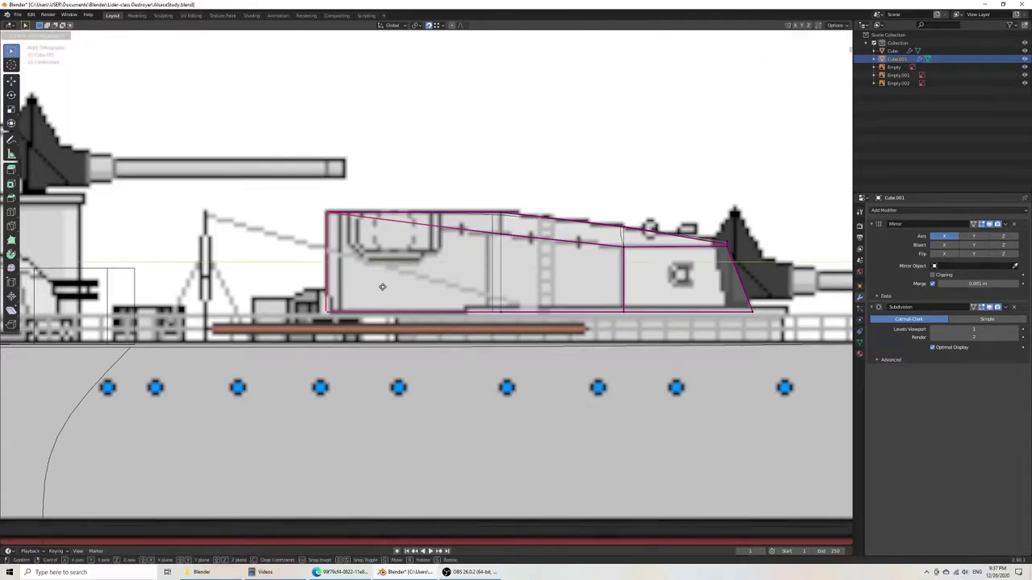
left_click(397, 286)
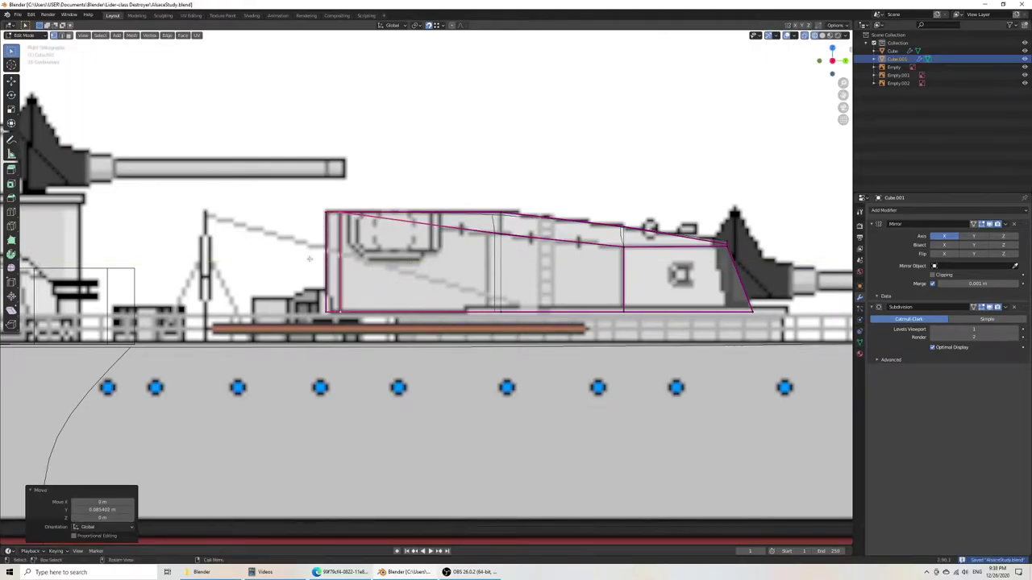
Step: Check the turret against the top blueprint, return to Object Mode in solid shading, and save the file
scroll(342, 270, "down", 5)
middle_click_drag(345, 243, 390, 330)
key("KP_7")
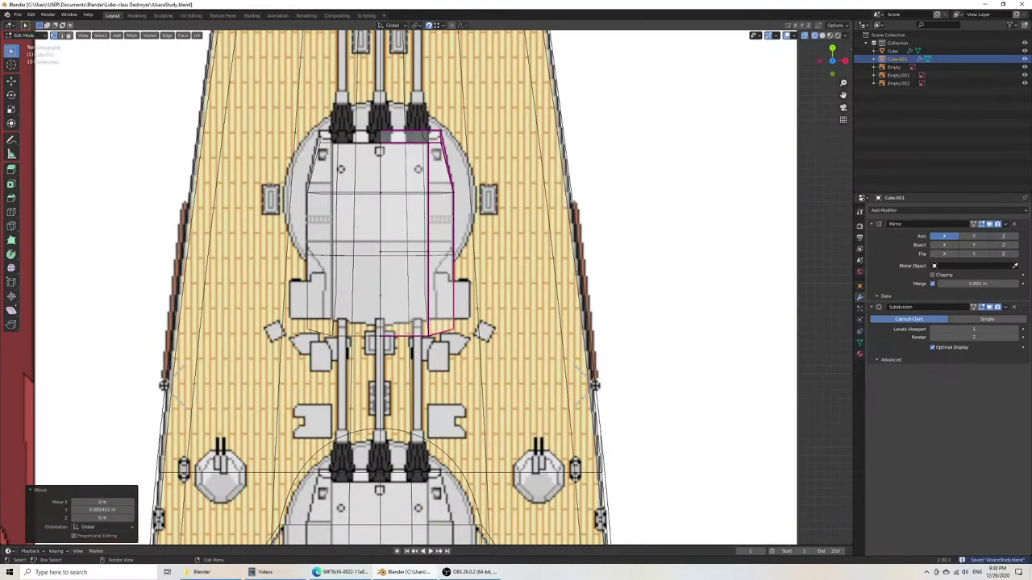
scroll(412, 320, "down", 4)
middle_click_drag(413, 320, 318, 267)
key("z")
left_click(461, 272)
mouse_move(564, 297)
middle_mouse_down()
mouse_move(555, 282)
mouse_move(490, 265)
middle_mouse_up()
key("Tab")
left_click(506, 272)
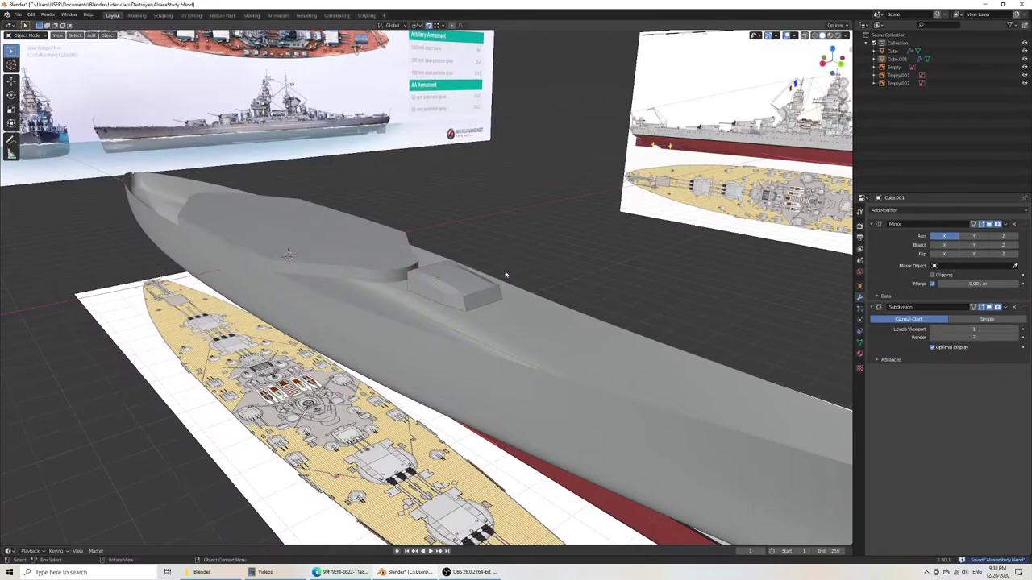
key("ctrl+s")
scroll(504, 308, "up", 5)
middle_click_drag(504, 308, 620, 316)
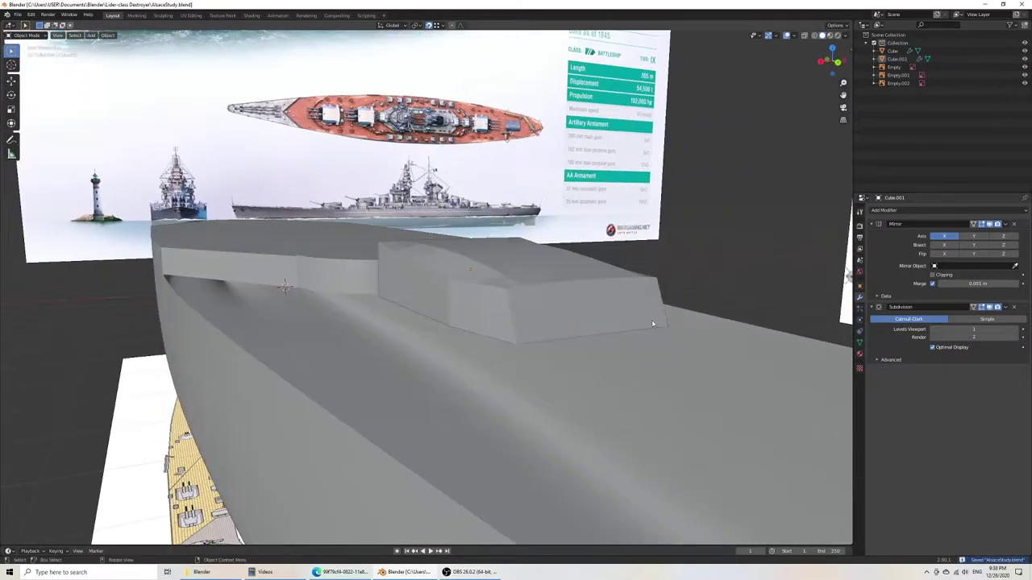
Step: Set the turret's Subdivision viewport and render levels to 3, apply Shade Smooth, and save the file
left_click(1016, 338)
left_click(1016, 328)
middle_click_drag(663, 240, 698, 256)
left_click(552, 285)
key("F3")
type("smoo")
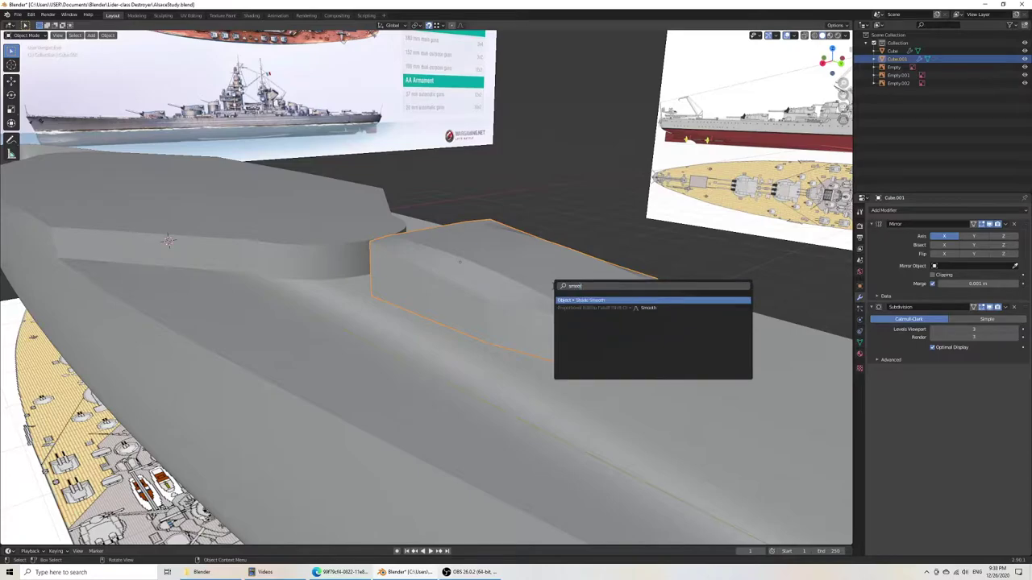
key("Return")
key("ctrl+s")
Step: Enable Auto Smooth for the turret's normals with a 5° angle, and save the file
mouse_move(552, 285)
middle_mouse_down()
mouse_move(627, 280)
mouse_move(585, 267)
mouse_move(536, 300)
mouse_move(559, 303)
mouse_move(589, 287)
middle_mouse_up()
left_click(861, 342)
left_click(932, 360)
mouse_move(984, 361)
left_mouse_down()
mouse_move(970, 361)
mouse_move(980, 360)
left_mouse_up()
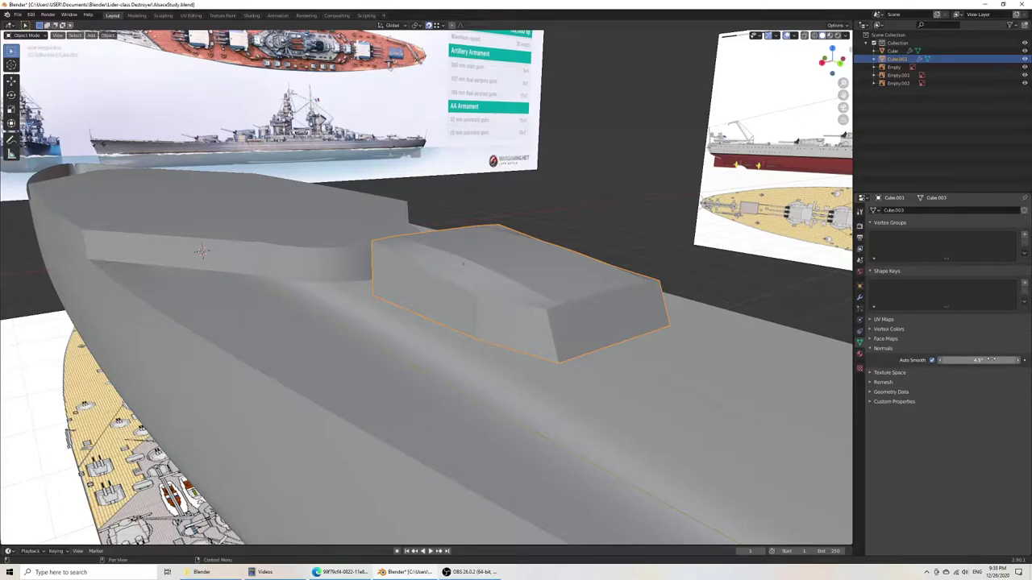
left_click(990, 359)
key("Return")
key("ctrl+s")
Step: Compare the turret's roofline with the side blueprint in wireframe, and enter Edit Mode on the turret
middle_click_drag(445, 269, 481, 279)
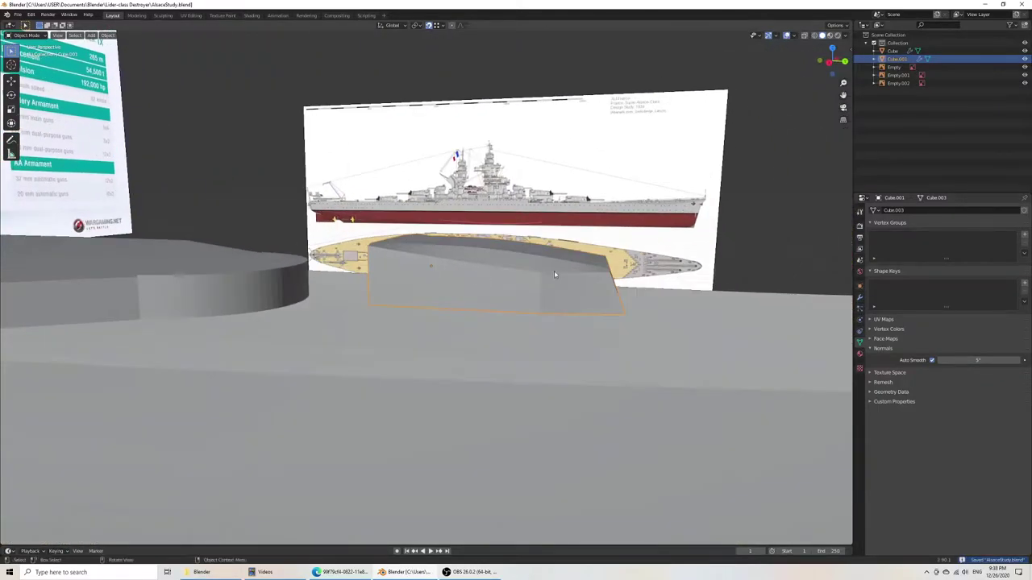
mouse_move(403, 256)
middle_mouse_down()
mouse_move(442, 289)
mouse_move(416, 245)
middle_mouse_up()
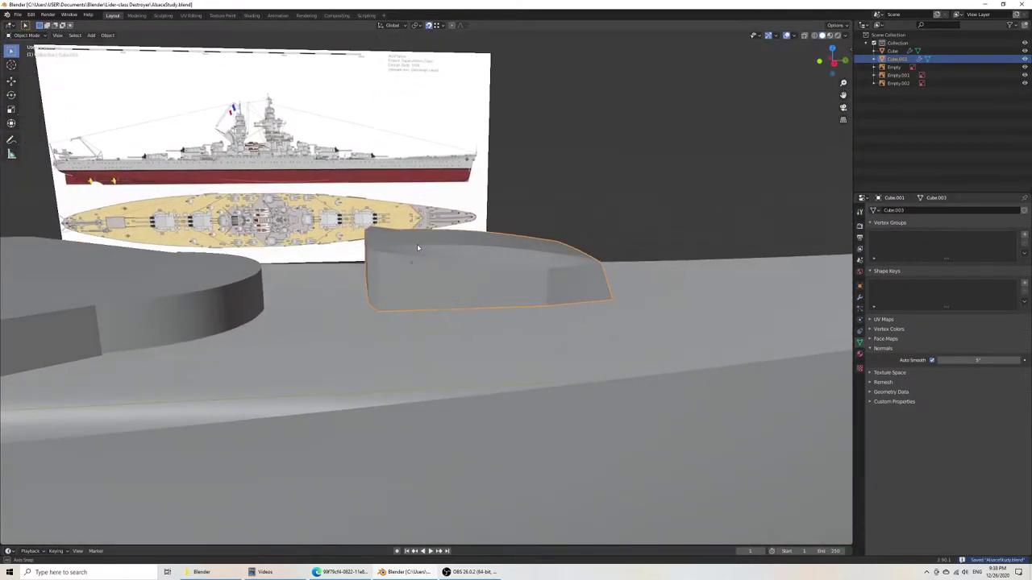
key("KP_3")
scroll(430, 267, "up", 2)
key("z")
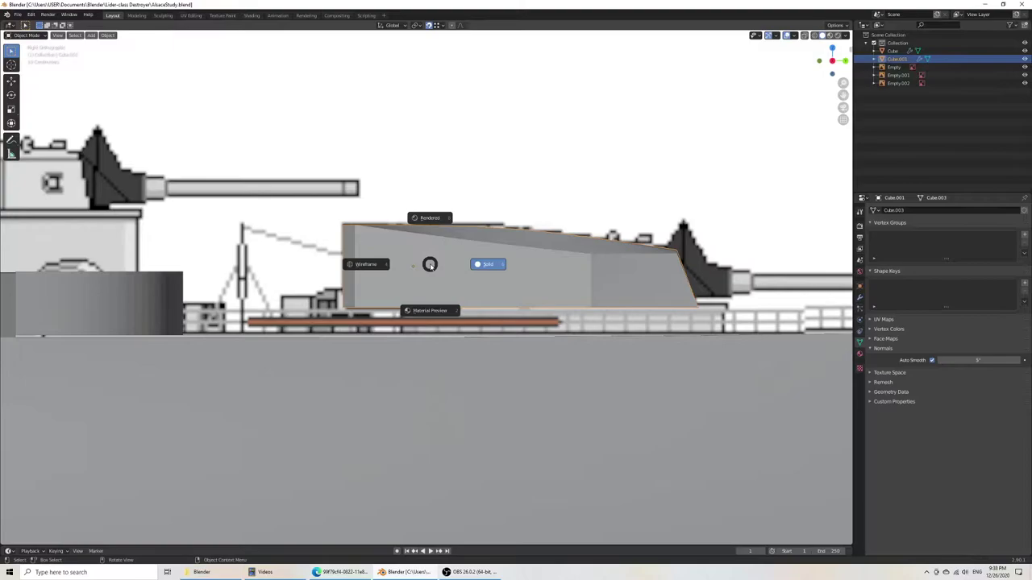
left_click(388, 257)
middle_click_drag(390, 255, 392, 304, "shift")
scroll(392, 303, "up", 5)
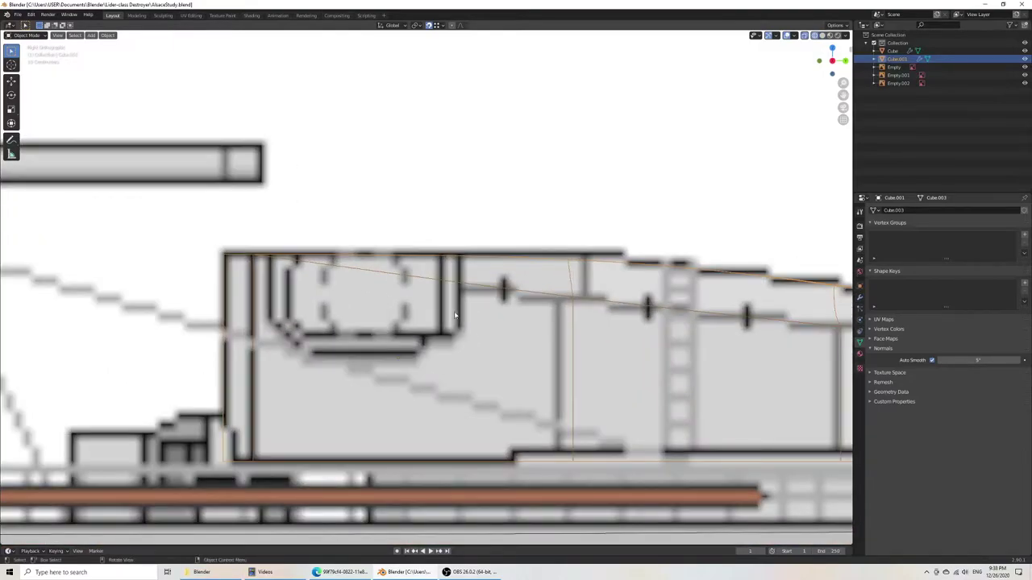
middle_click_drag(640, 279, 425, 293, "shift")
key("Tab")
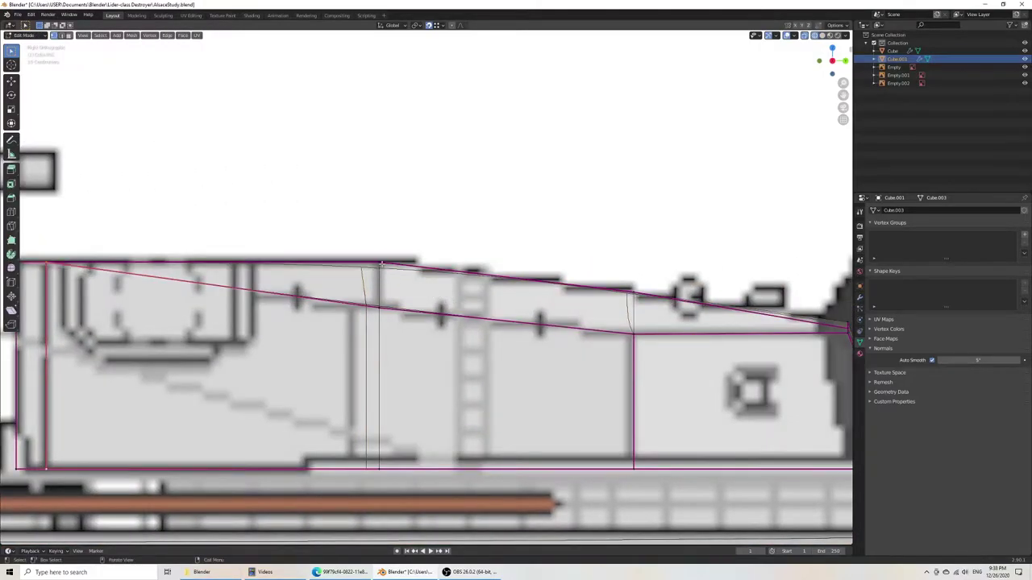
Step: Crease the inner roof edges of the turret's rear and front cross loops fully, and save the file
scroll(371, 253, "down", 4)
mouse_move(378, 260)
middle_mouse_down()
mouse_move(353, 284)
mouse_move(378, 274)
middle_mouse_up()
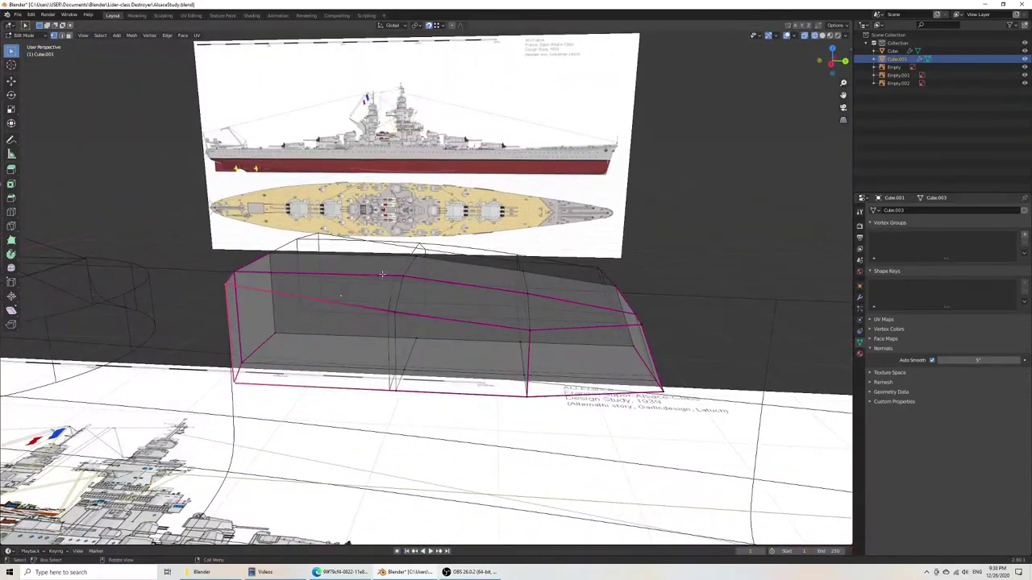
left_click(402, 274)
left_click(417, 254, "shift")
key("shift+e")
left_click(403, 288)
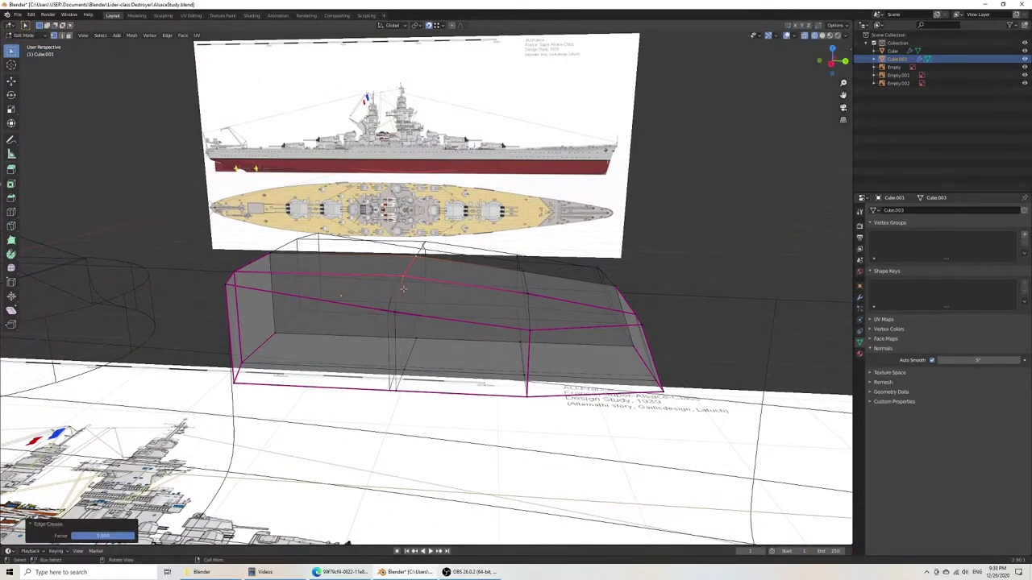
left_click(526, 289)
left_click(525, 272, "shift")
key("shift+e")
left_click(326, 282)
key("ctrl+s")
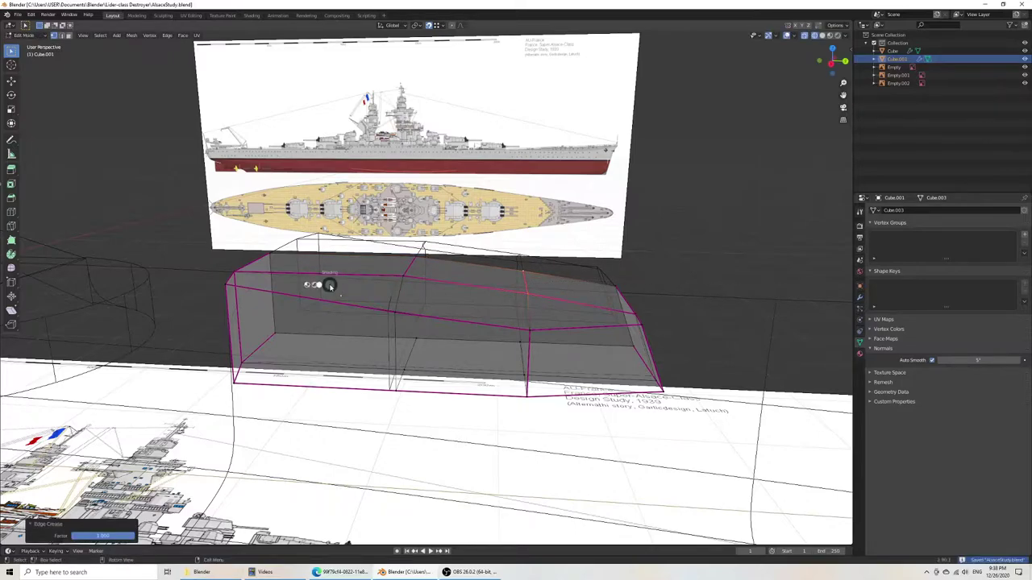
Step: In solid shading, fully crease both cross loops' sloping edges between the inner roof and the upper side edge, and save the file
key("z")
left_click(387, 287)
key("Tab")
middle_click_drag(530, 345, 453, 338)
key("Tab")
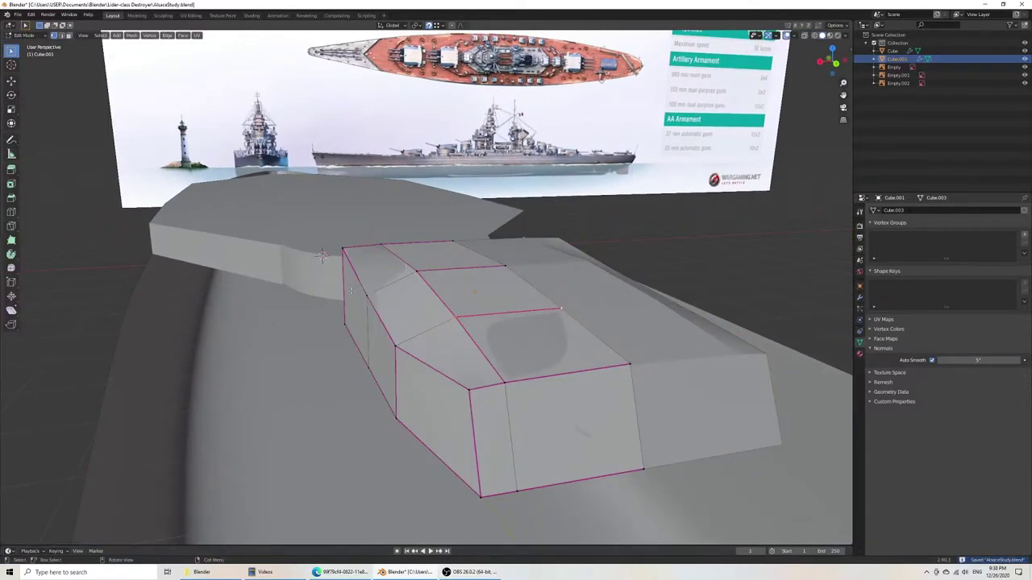
left_click(368, 295, "shift")
key("shift+e")
left_click(149, 315)
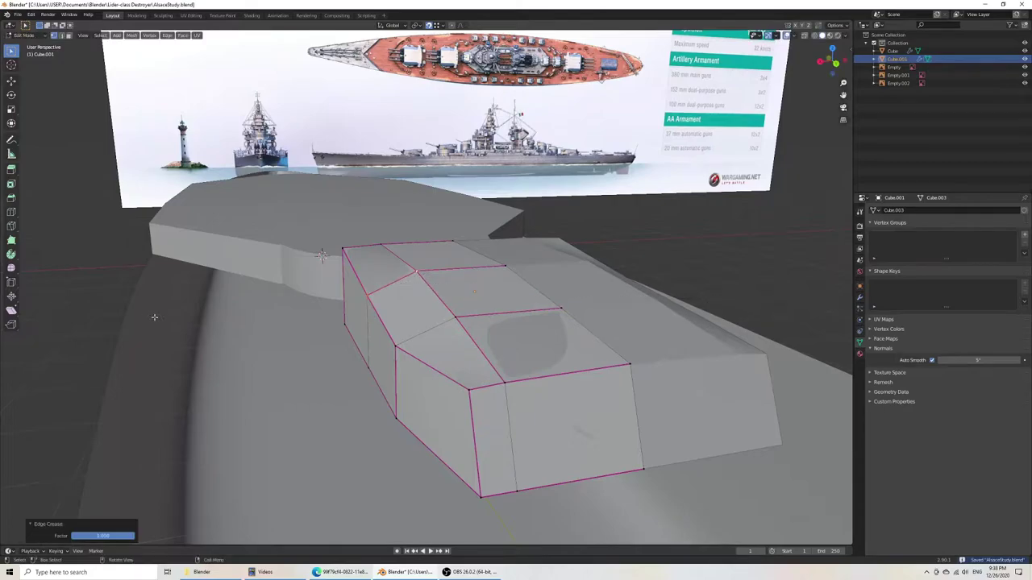
left_click(401, 344)
key("shift+e")
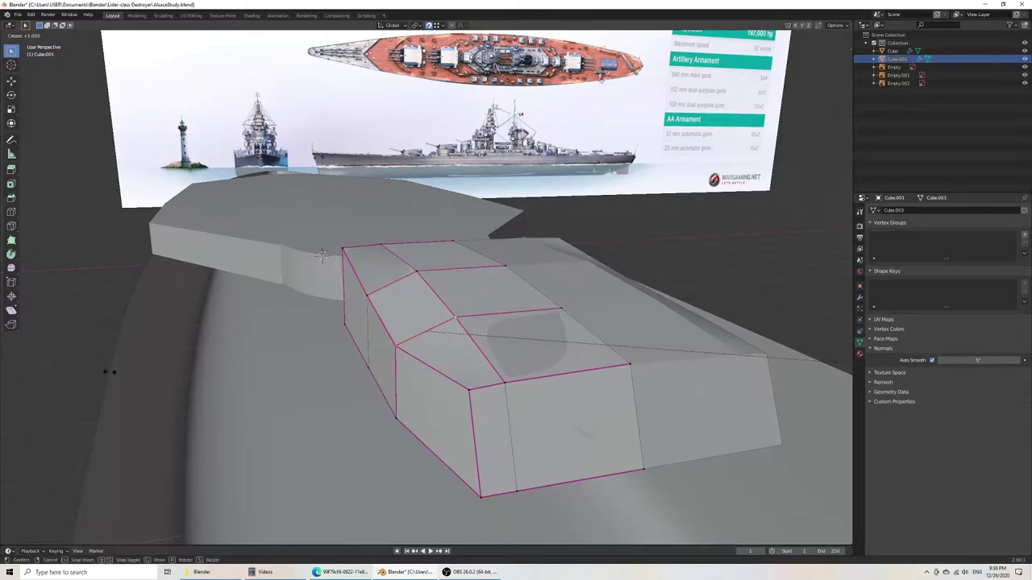
left_click(108, 370)
key("ctrl+s")
Step: Examine the rear cross loop's side edge against the blueprint in the wireframe side view
mouse_move(364, 385)
middle_mouse_down()
mouse_move(493, 354)
mouse_move(476, 365)
middle_mouse_up()
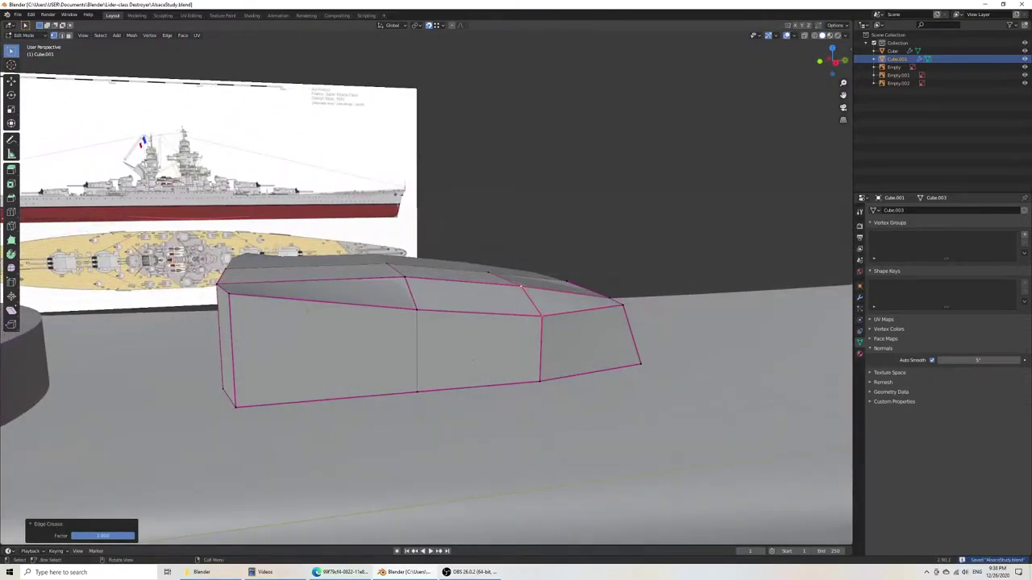
key("KP_3")
key("z")
left_click(416, 358)
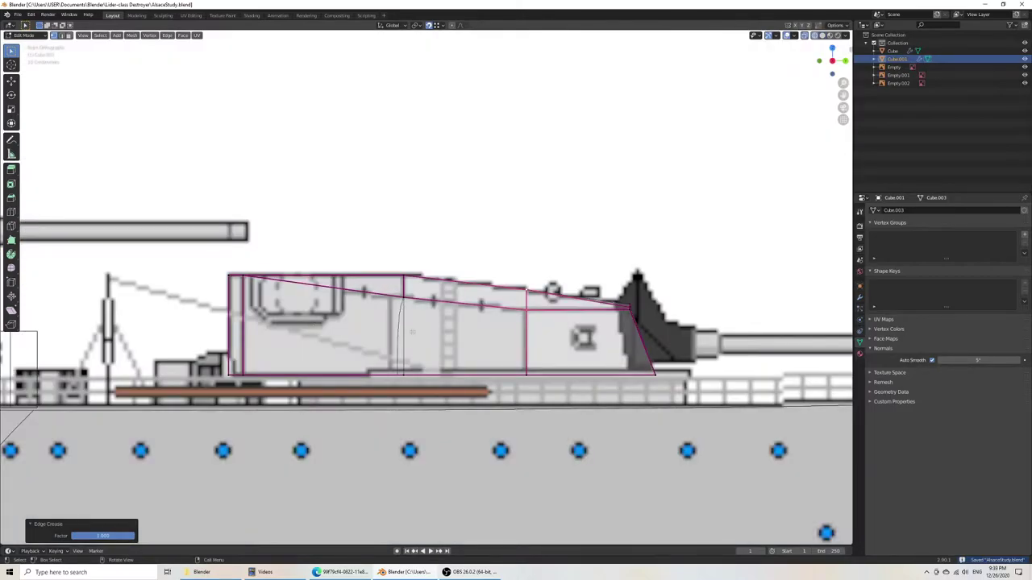
left_click_drag(392, 291, 415, 394)
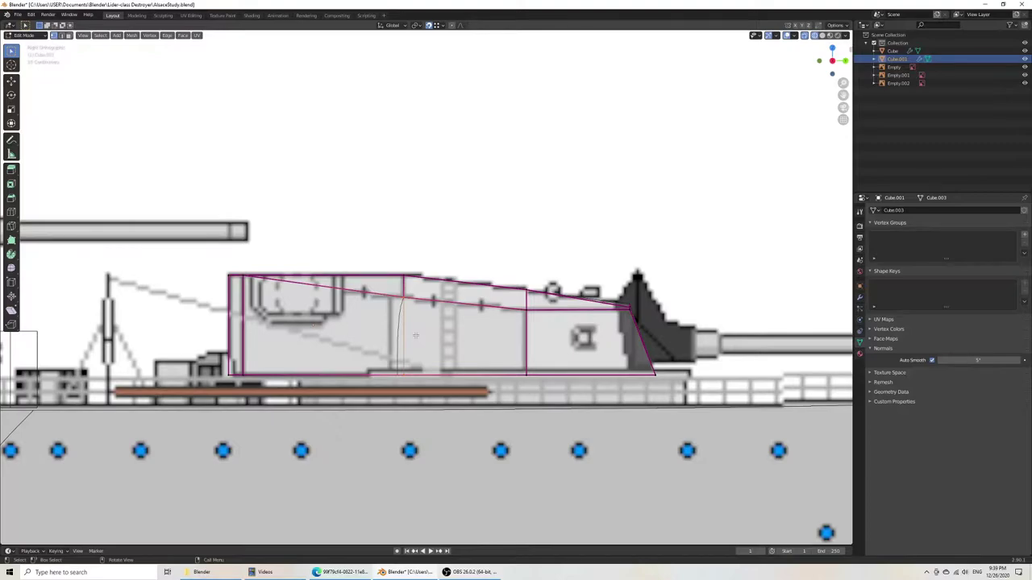
middle_click_drag(622, 331, 456, 362, "shift")
scroll(514, 330, "up", 6)
scroll(515, 330, "down", 4)
middle_click_drag(457, 363, 405, 282, "shift")
Step: Crease further cross-loop edges of the turret in the wireframe perspective view, and save the file
left_click(405, 282)
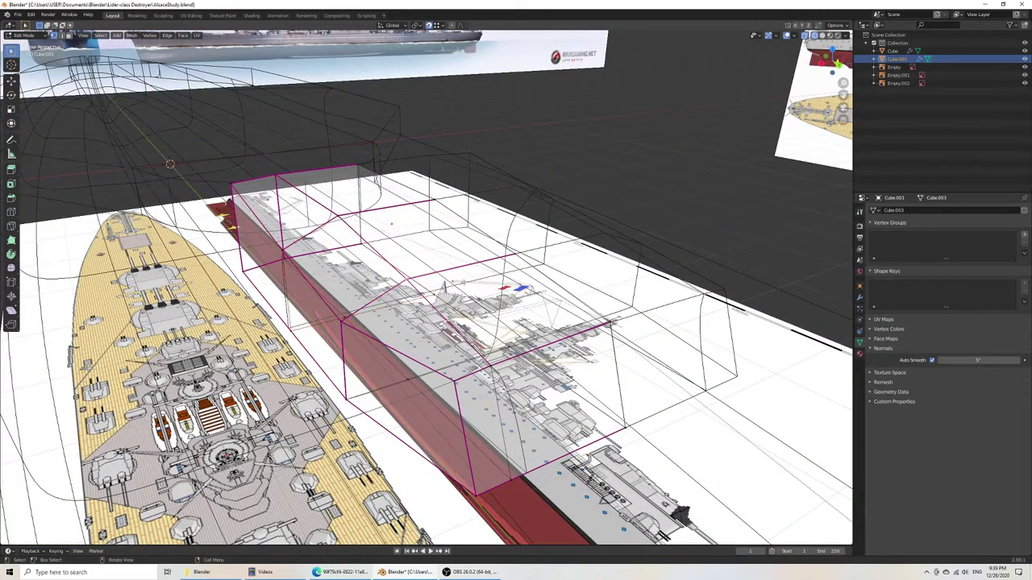
left_click(516, 255, "shift")
key("shift+e")
left_click(493, 275)
key("shift+e")
left_click(493, 281)
key("shift+e")
left_click(485, 277)
key("ctrl+s")
Step: Leave Edit Mode in solid shading, inspect the creased turret from several angles and from the side, and save the file
key("z")
left_click(551, 278)
key("Tab")
scroll(553, 279, "down", 4)
mouse_move(503, 311)
middle_mouse_down()
mouse_move(493, 317)
mouse_move(520, 300)
middle_mouse_up()
key("ctrl+s")
middle_click_drag(447, 270, 490, 262)
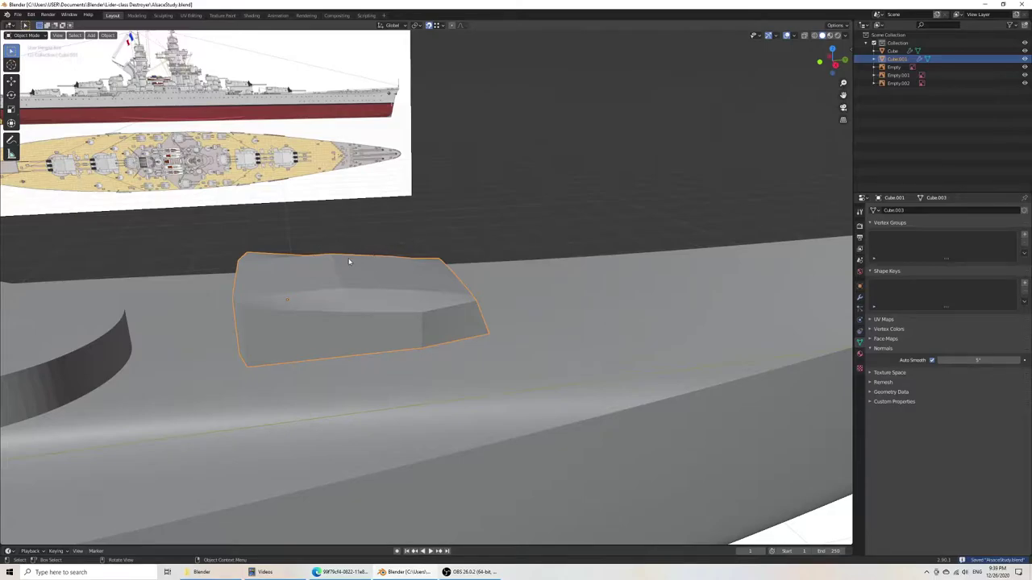
middle_click_drag(459, 303, 383, 302)
scroll(361, 280, "down", 5)
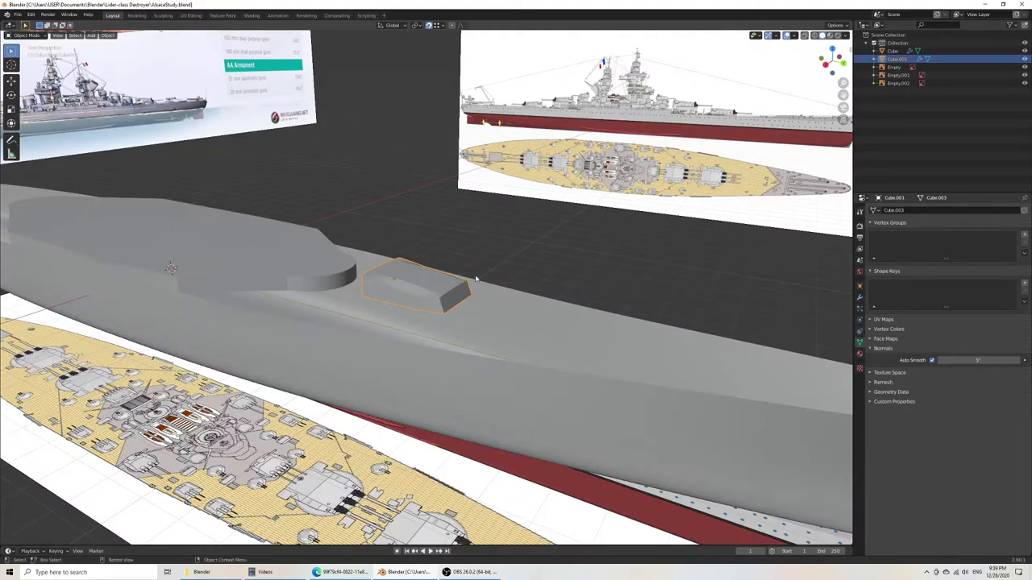
key("KP_3")
key("ctrl+s")
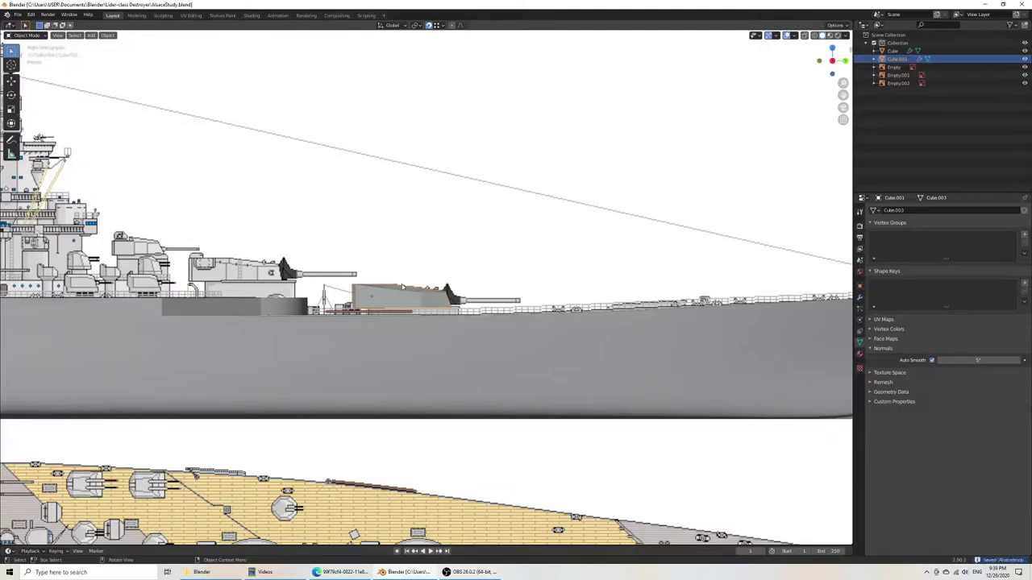
Step: Deselect the turret, add a cylinder mesh, and rotate it 90° in the side view to lie along the ship
scroll(387, 291, "down", 6)
middle_click_drag(320, 318, 610, 311, "shift")
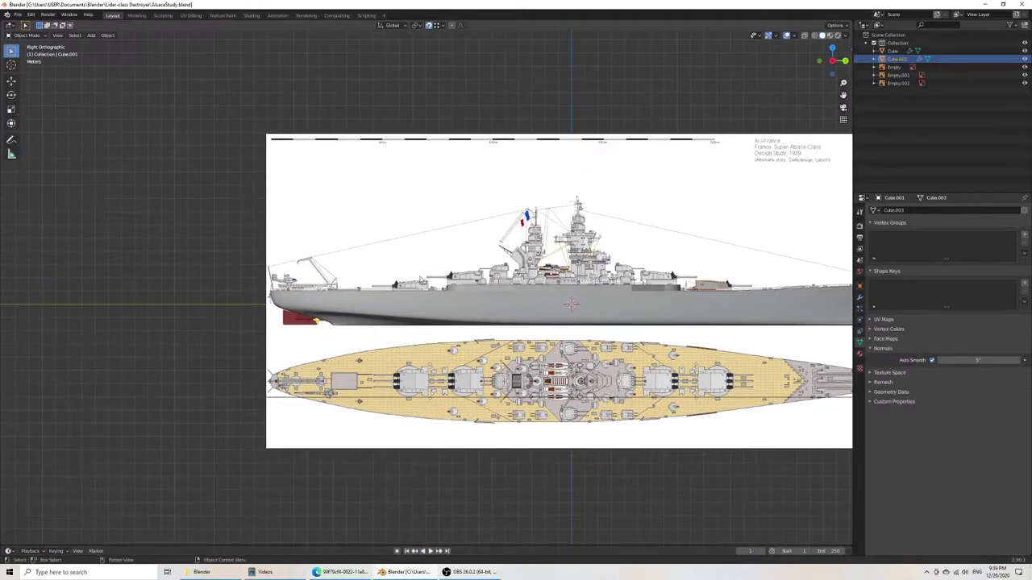
middle_click_drag(725, 304, 374, 313, "shift")
scroll(380, 313, "up", 7)
scroll(342, 319, "down", 4)
left_click(690, 304)
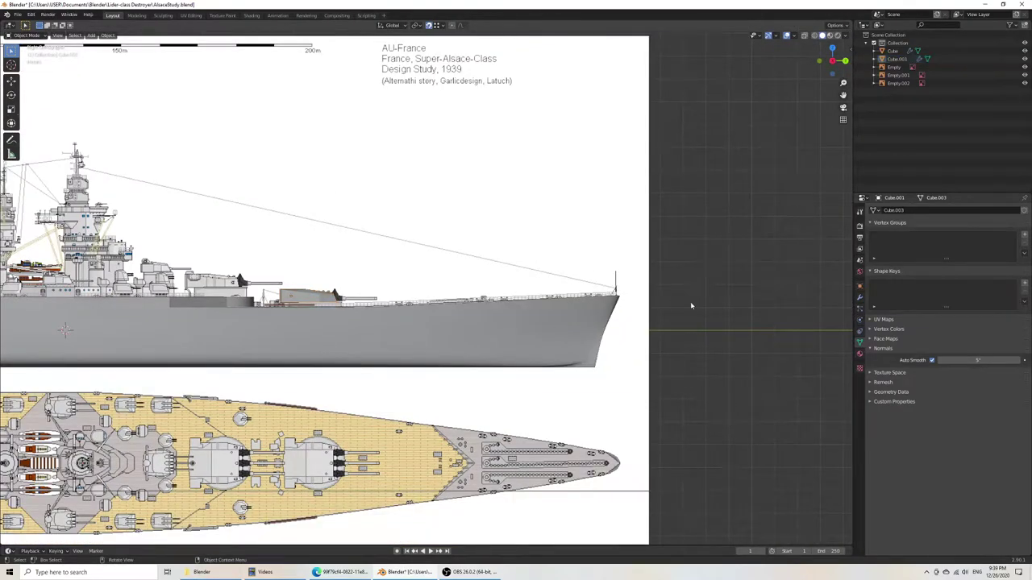
key("shift+a")
mouse_move(691, 305)
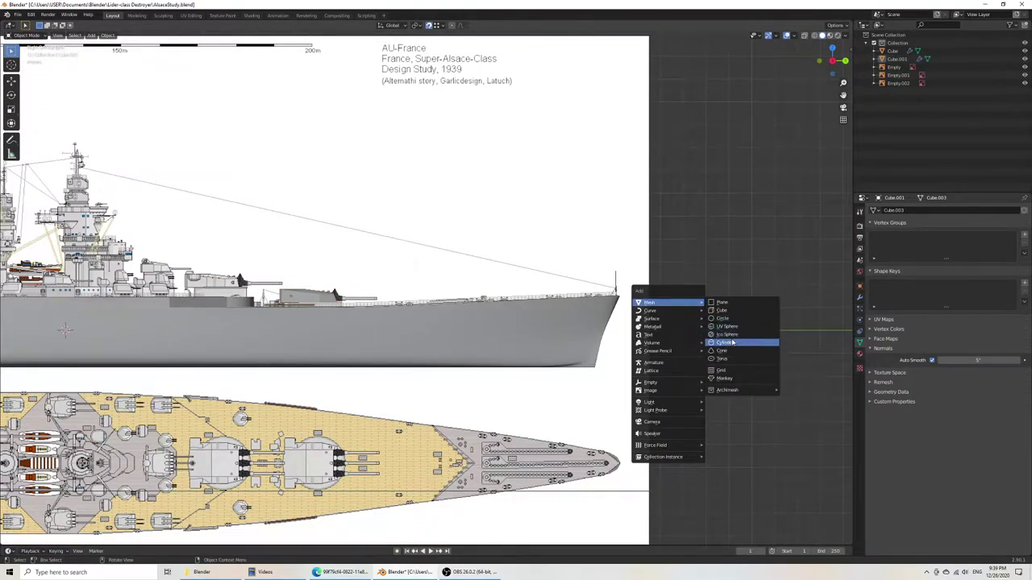
left_click(725, 343)
scroll(441, 294, "down", 10)
type("r90")
key("Return")
Step: Move the cylinder about 13.2 m along Y and 1.37 m along Z, centring it over the foremost turret's gun barrel
scroll(394, 306, "up", 13)
key("g")
right_click(273, 268)
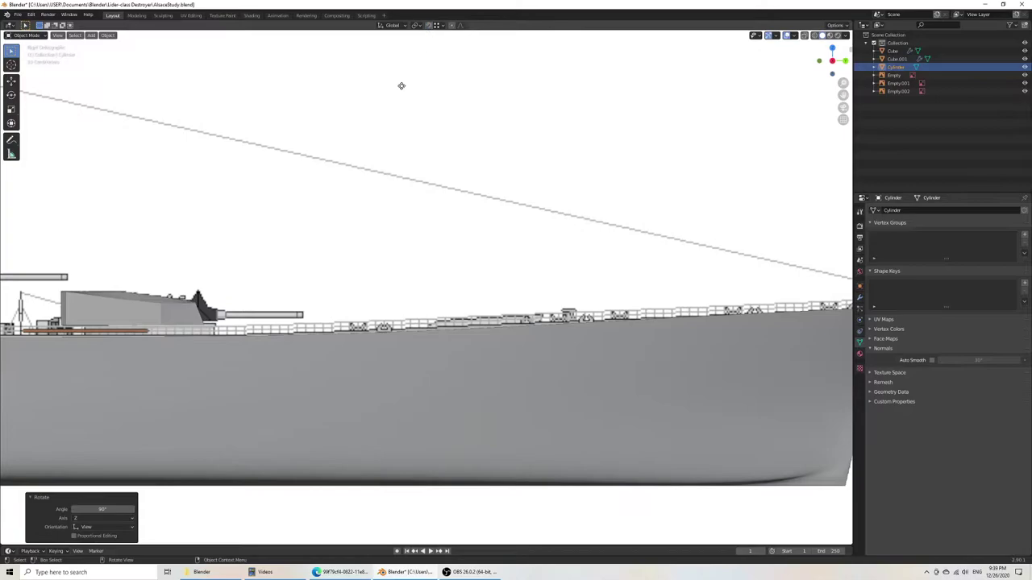
key("g")
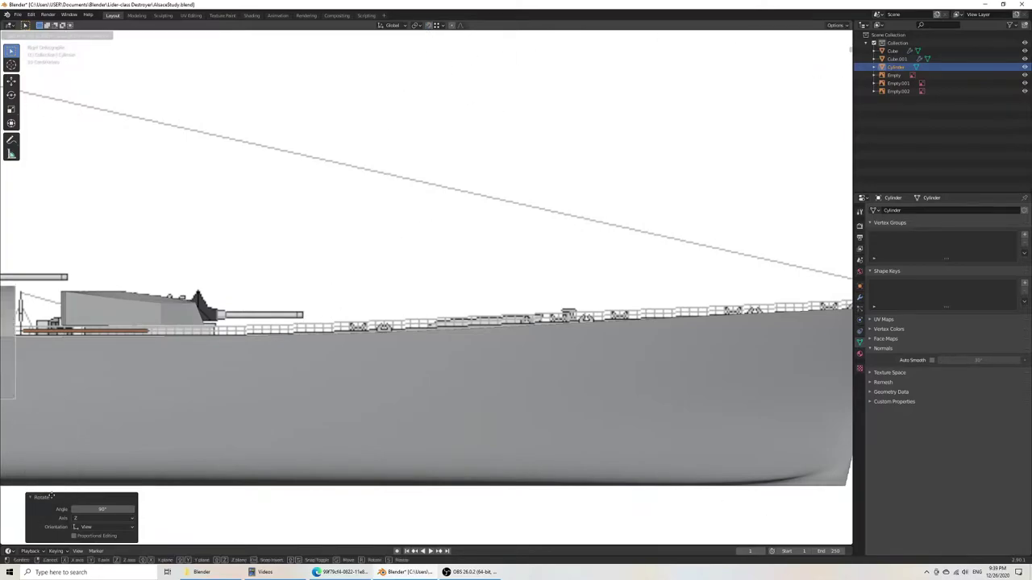
left_click(319, 482)
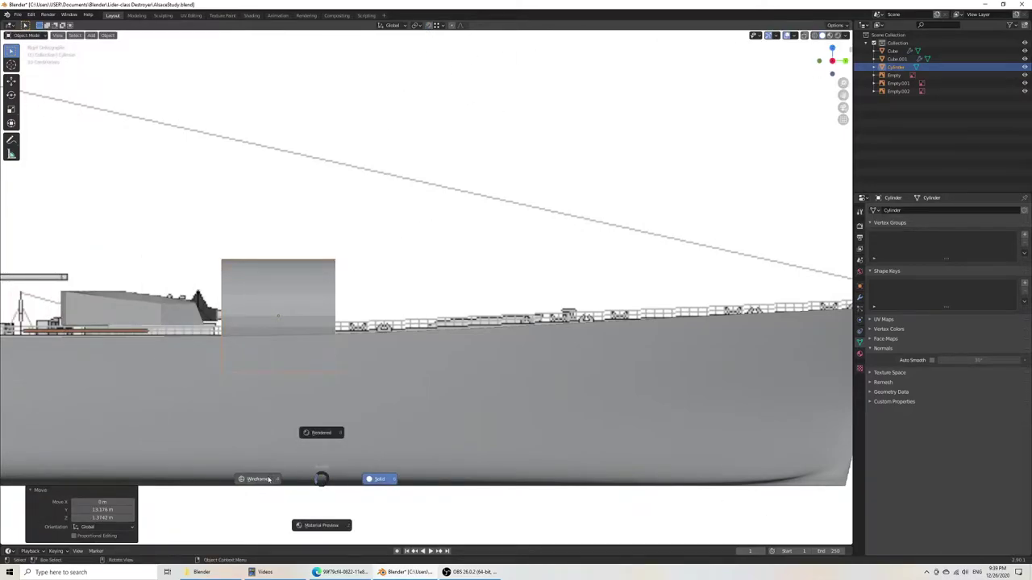
Step: In wireframe Edit Mode, scale the whole cylinder mesh to about 0.081 to match the blueprint barrel's thickness
left_click(270, 476)
key("Tab")
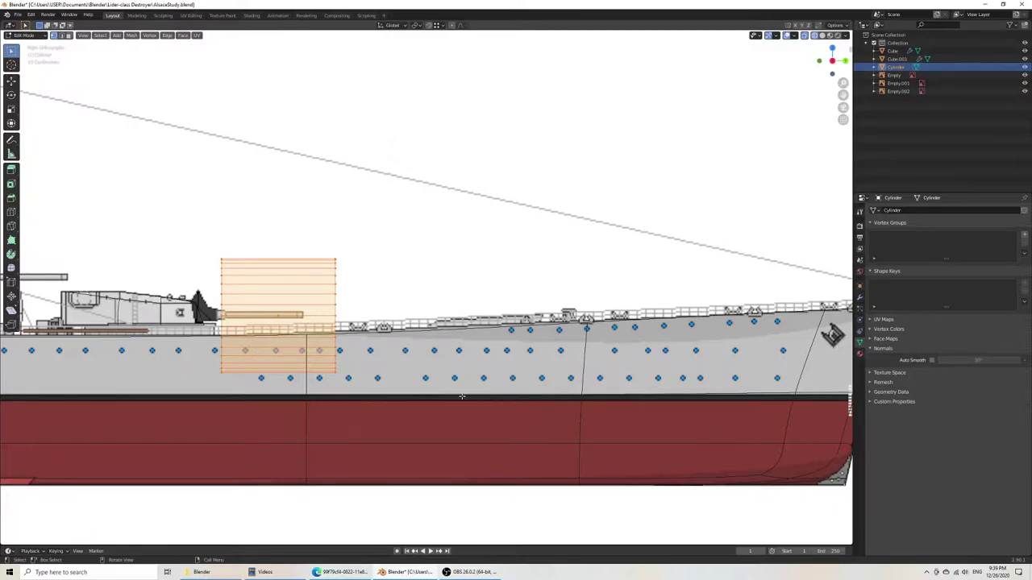
key("s")
left_click(276, 332)
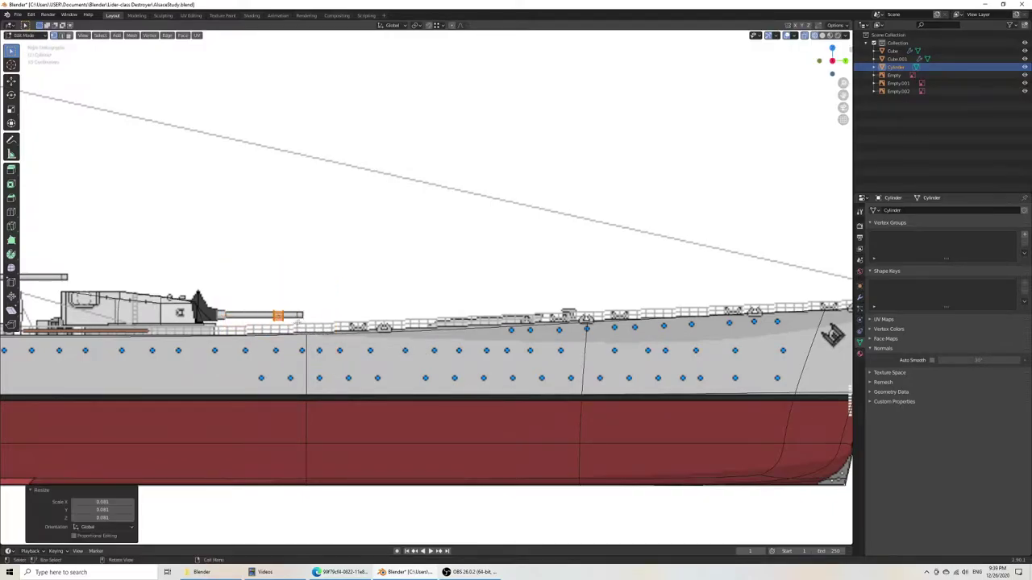
Step: Fine-tune the cylinder mesh's scale and vertical position so it fits exactly between the blueprint barrel's upper and lower edges
middle_click_drag(274, 344, 403, 319, "shift")
scroll(403, 319, "up", 1)
scroll(402, 319, "up", 4)
key("s")
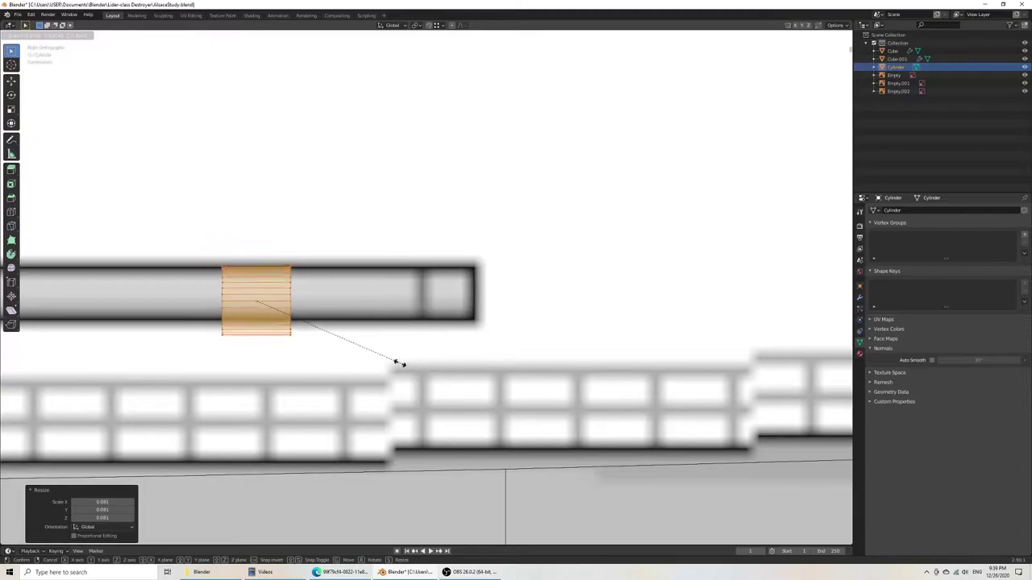
key("z")
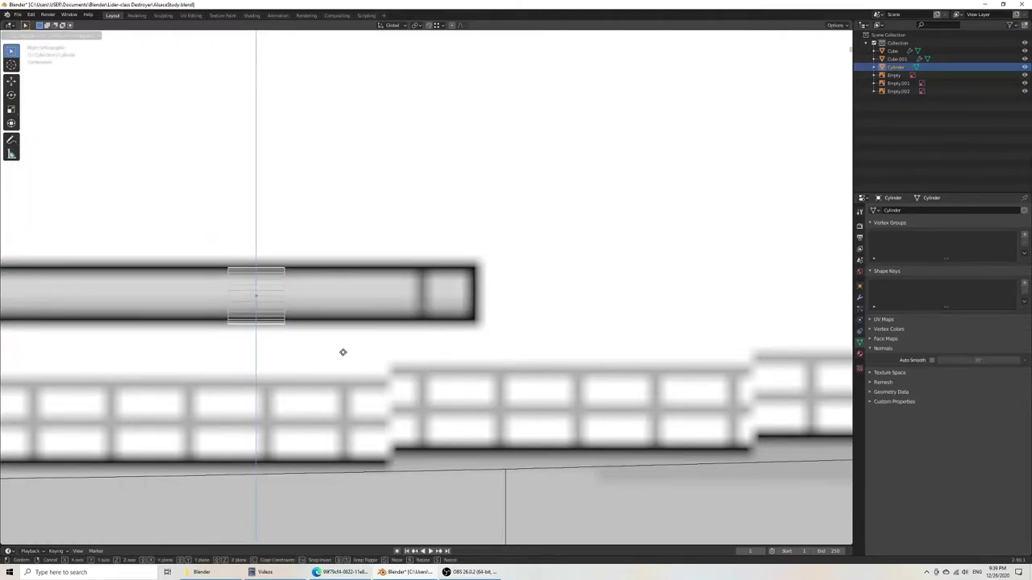
left_click(344, 351)
key("s")
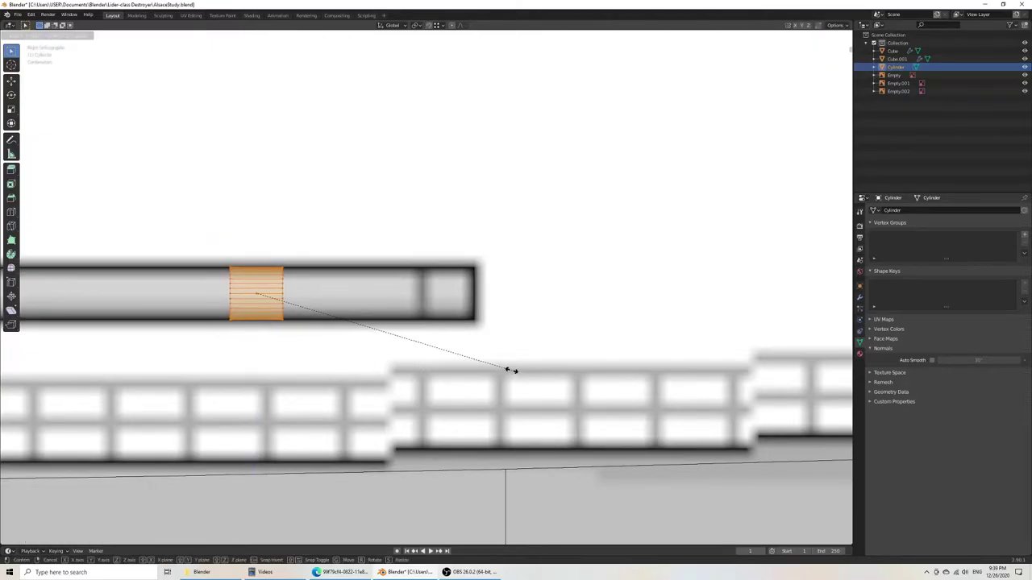
left_click(486, 366)
Step: Move the cylinder's front end ring about 0.273 m along Y to the start of the blueprint barrel's muzzle band
key("Tab")
key("Tab")
left_click_drag(254, 241, 354, 341)
key("g")
key("y")
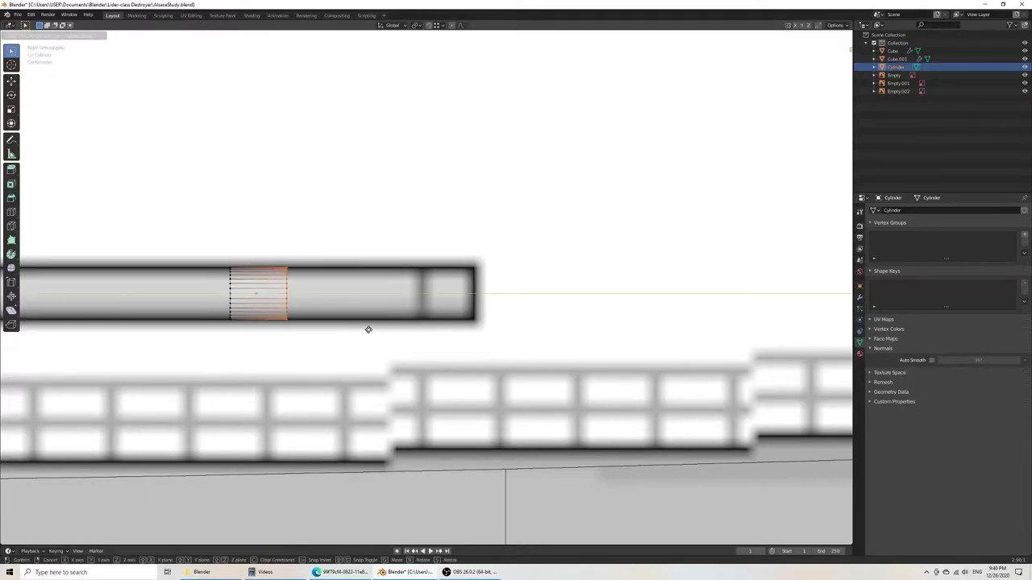
left_click(489, 325)
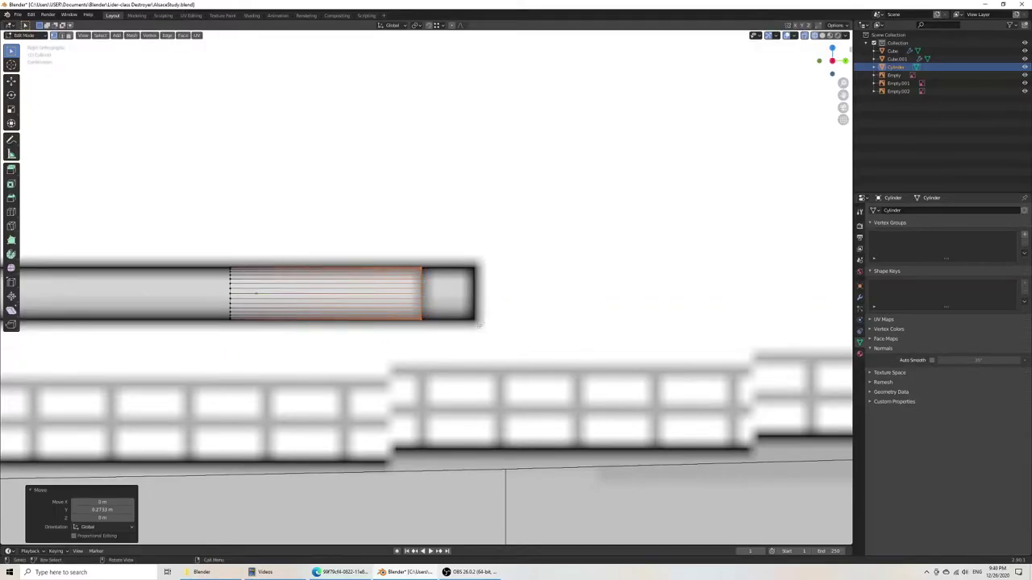
Step: Flare the front end with a scale of 1.034 and extrude it forward to the blueprint barrel's muzzle tip
key("s")
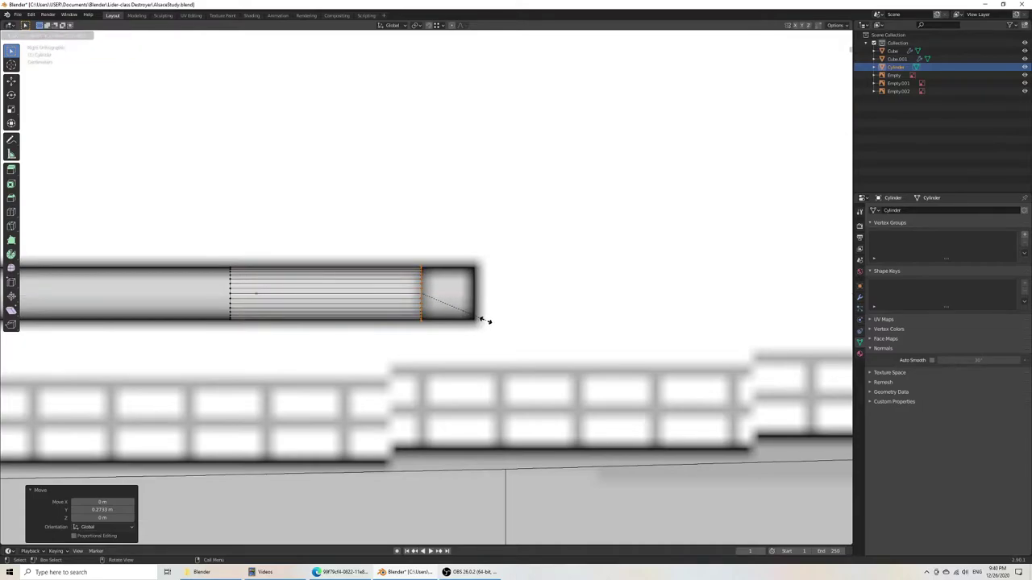
left_click(485, 320)
key("e")
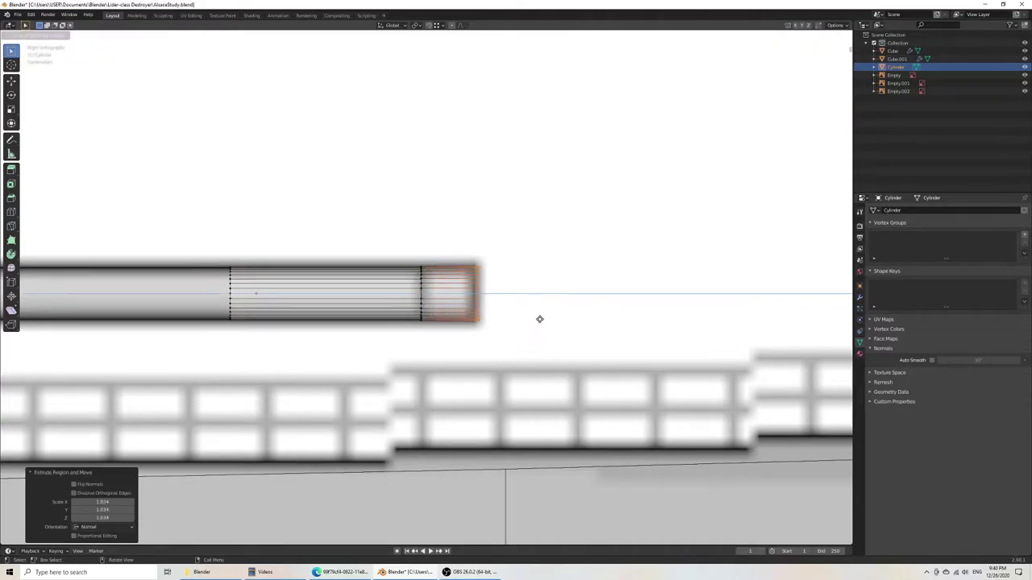
left_click(539, 320)
Step: Move the cylinder's rear end ring about 0.878 m back along Y to the thicker sleeve at the barrel's base
scroll(484, 295, "down", 6)
middle_click_drag(457, 312, 539, 297, "shift")
left_click_drag(444, 252, 511, 305)
key("g")
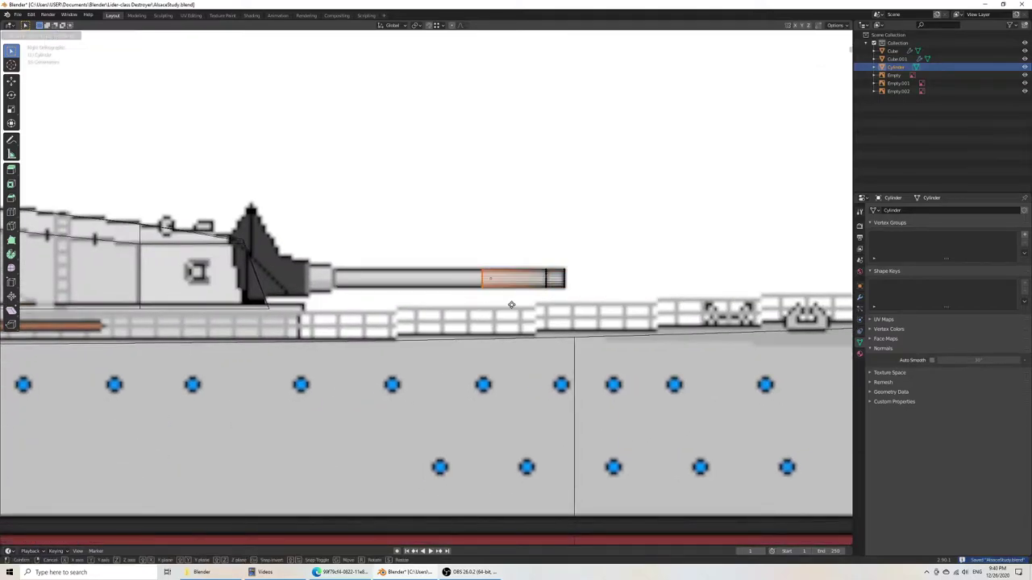
left_click(362, 297)
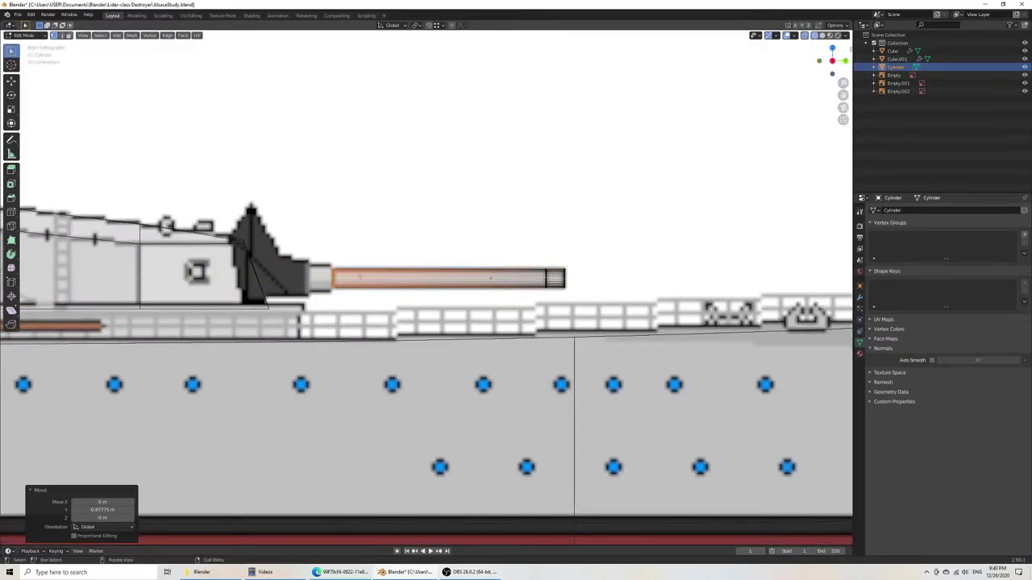
scroll(404, 307, "up", 10)
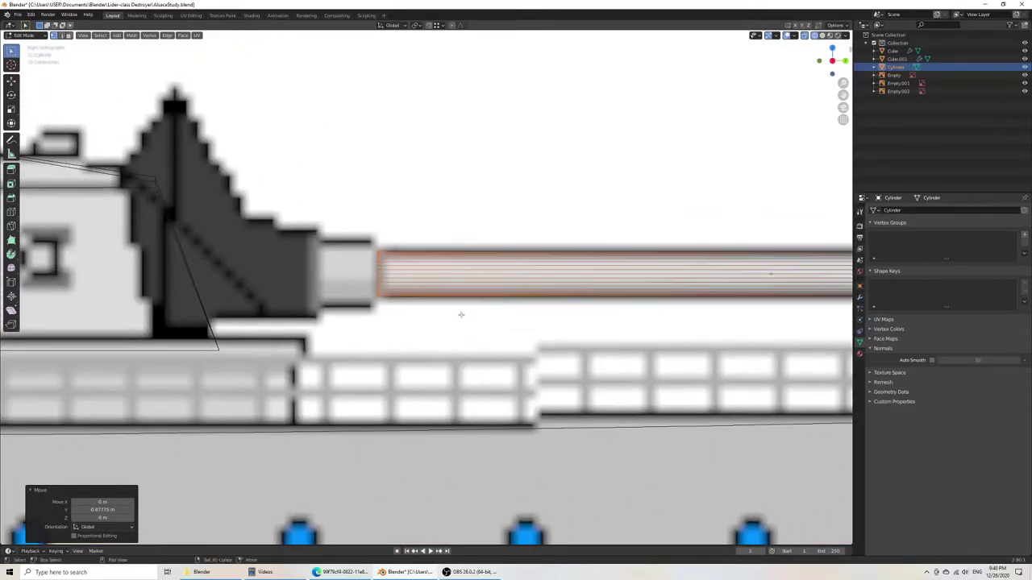
Step: Scale the gun barrel's rear ring by about 1.079 to fit the barrel outline in the side reference
key("s")
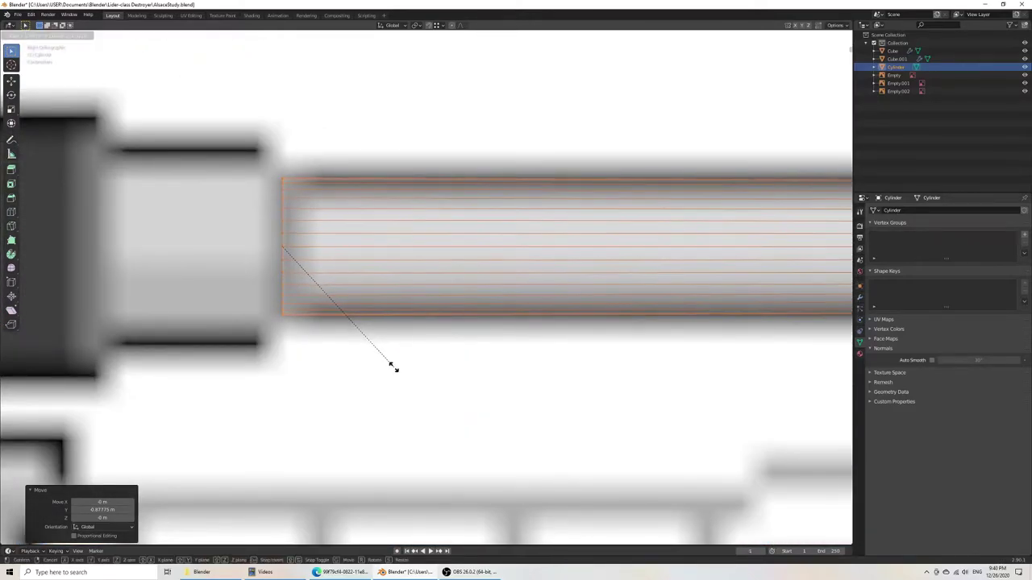
left_click(395, 370)
scroll(417, 304, "down", 4)
scroll(418, 304, "down", 2)
Step: Extrude the barrel's rear ring slightly backward and scale it by about 1.388 to form a tapered shoulder matching the reference collar
key("e")
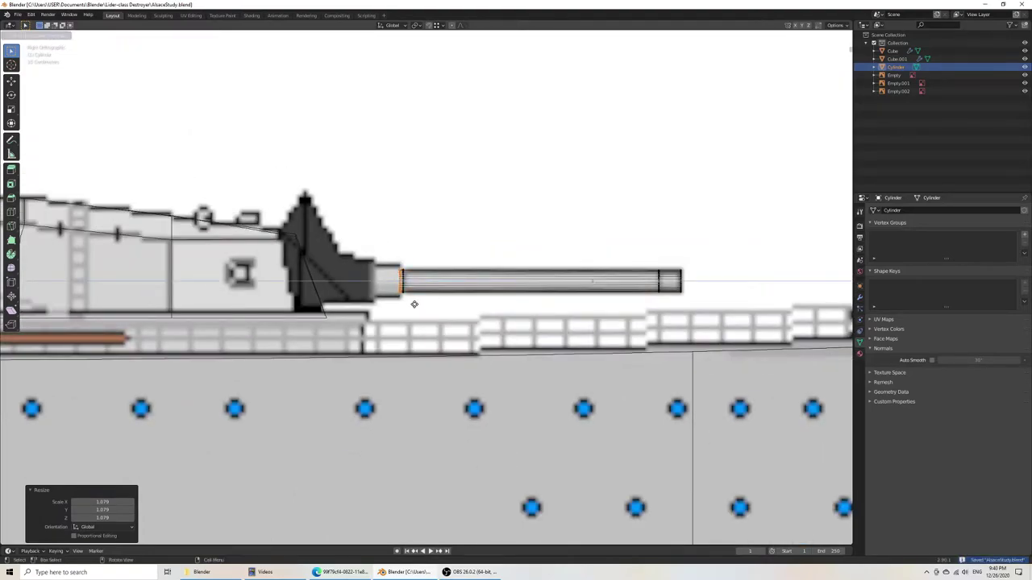
key("e")
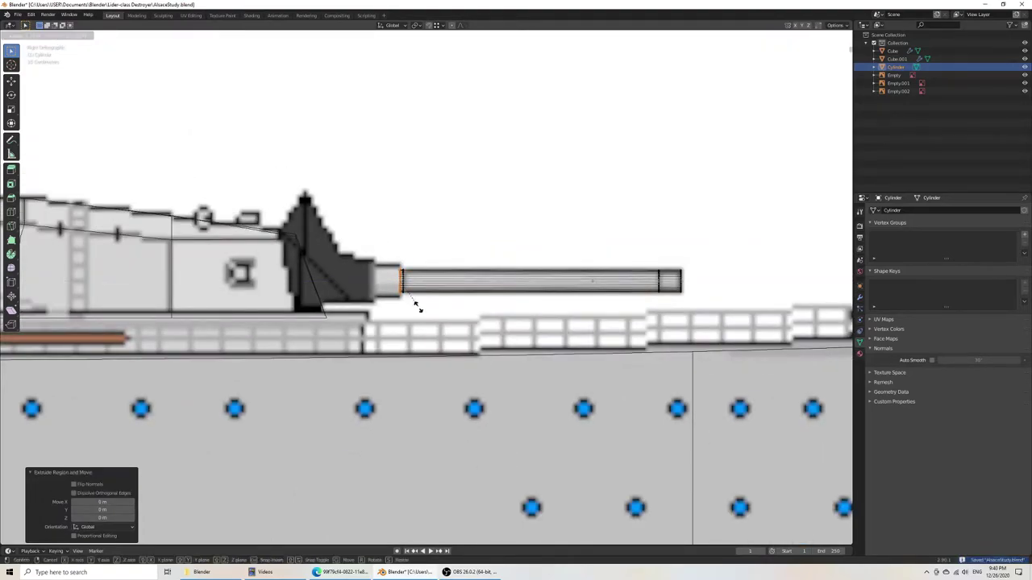
left_click(426, 313)
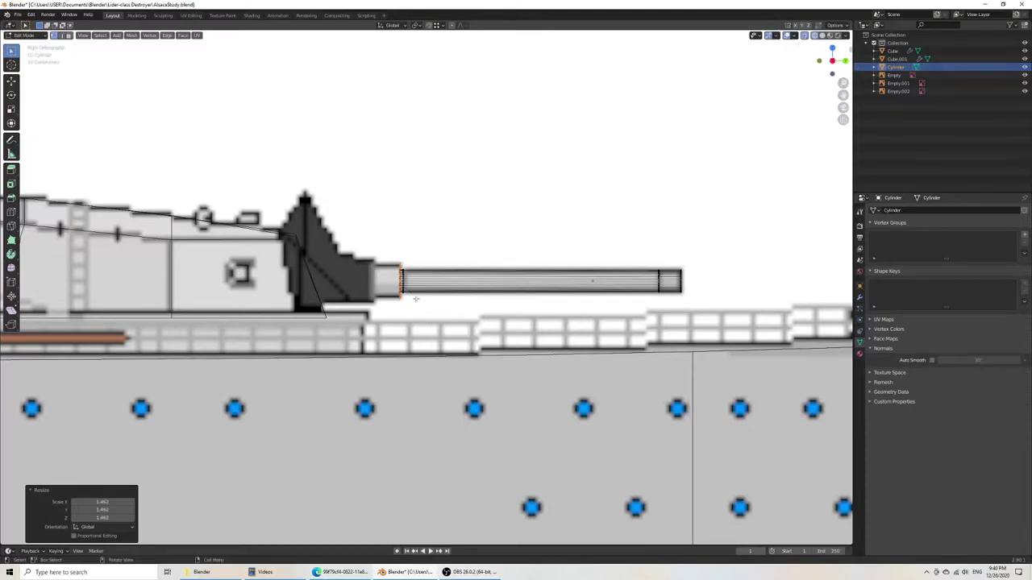
scroll(419, 296, "up", 9)
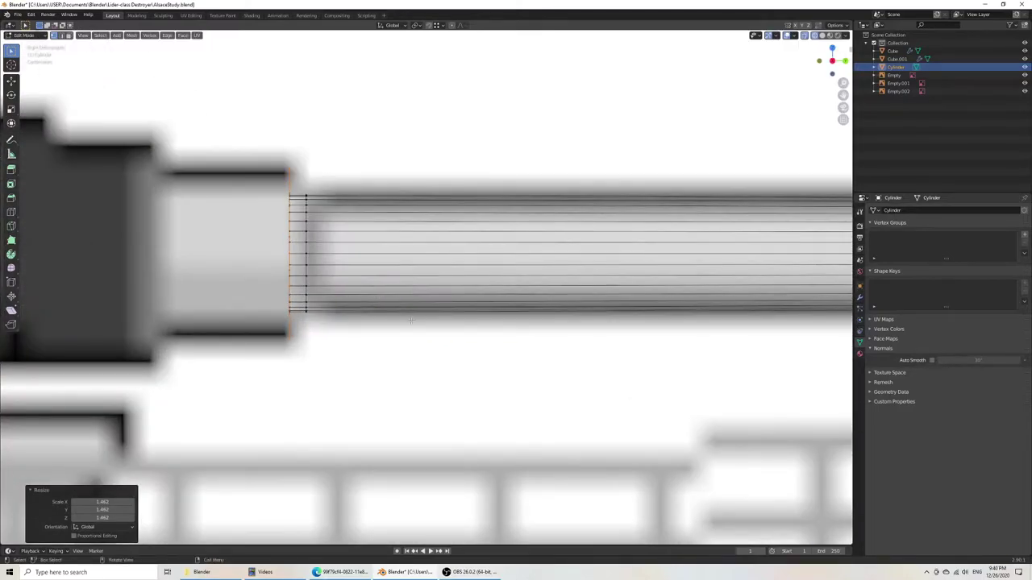
key("ctrl+z")
key("s")
left_click(358, 380)
key("ctrl+z")
key("s")
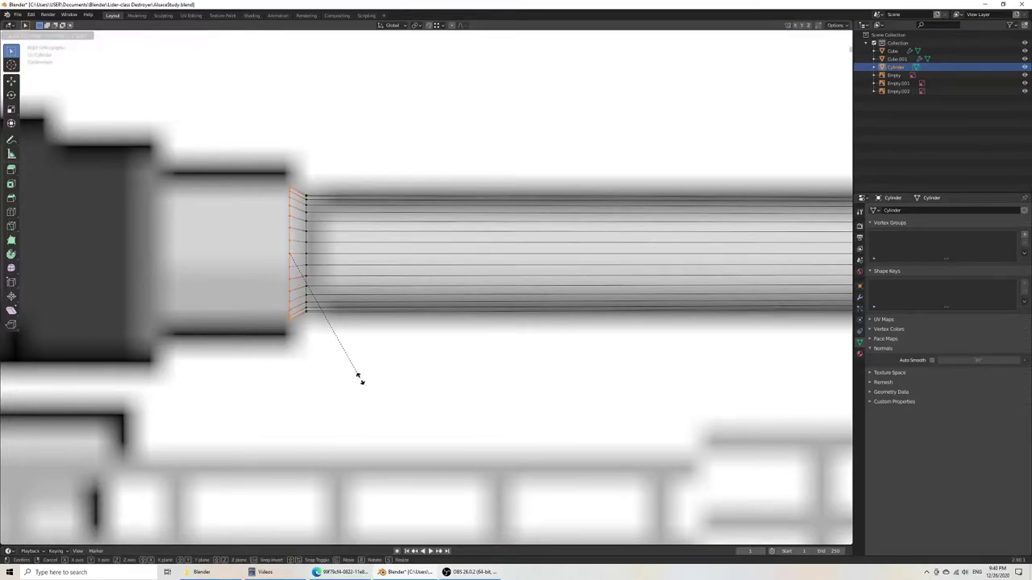
left_click(374, 400)
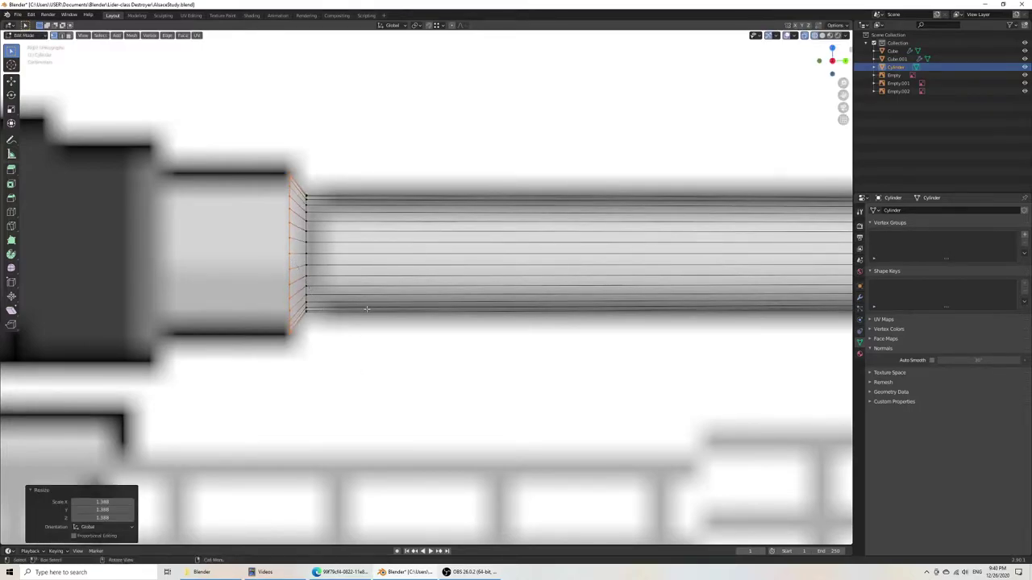
Step: Extrude the collar ring along Y back to the dark gun mantlet in the reference and save the file
key("e")
key("y")
key("y")
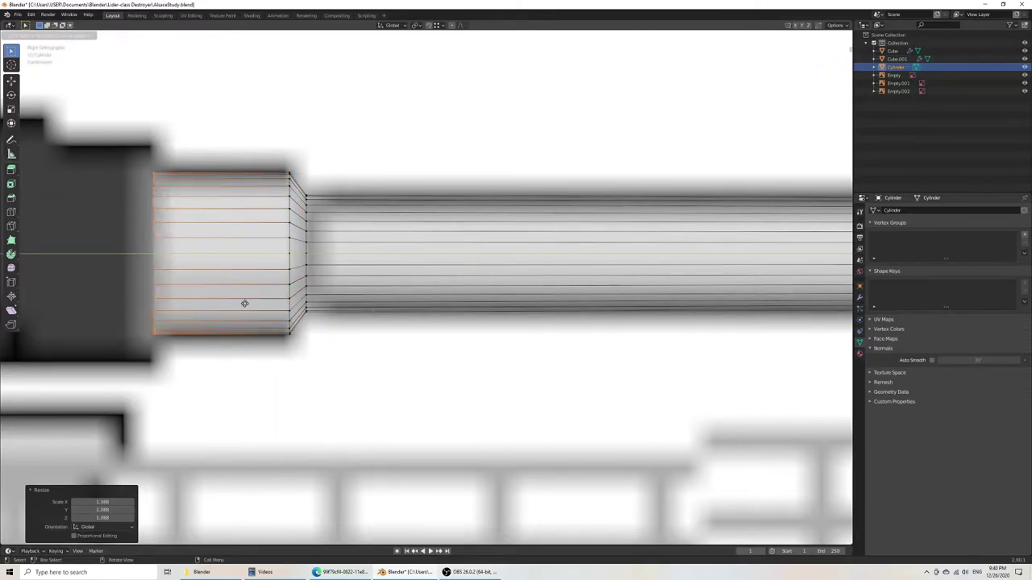
left_click(247, 303)
scroll(248, 303, "down", 7)
middle_click_drag(259, 305, 349, 307, "shift")
key("ctrl+s")
key("ctrl+s")
Step: Leave mesh editing, switch the viewport to solid shading and save the file
scroll(389, 262, "down", 4)
middle_click_drag(389, 262, 330, 269)
mouse_move(461, 294)
middle_mouse_down()
mouse_move(486, 320)
mouse_move(478, 266)
middle_mouse_up()
key("Tab")
key("z")
left_click(536, 321)
scroll(518, 317, "down", 4)
key("ctrl+s")
Step: Try to run a smooth command on the barrel through the command search
key("F3")
type("smooth")
key("Return")
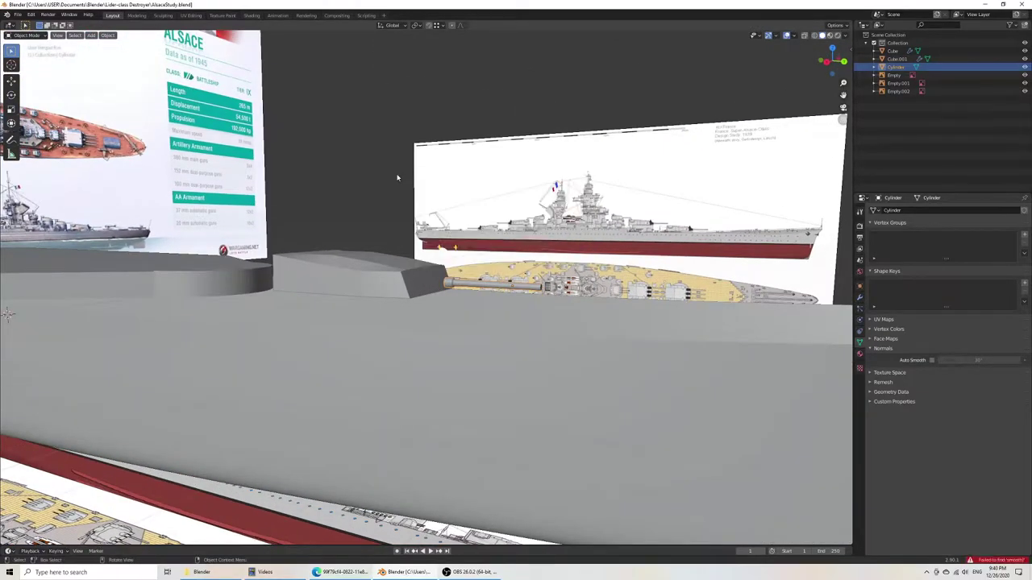
Step: Extrude the barrel's muzzle face in place and scale the new face to about 0.72 for the bore opening
middle_click_drag(510, 243, 455, 251)
scroll(457, 253, "up", 4)
key("Tab")
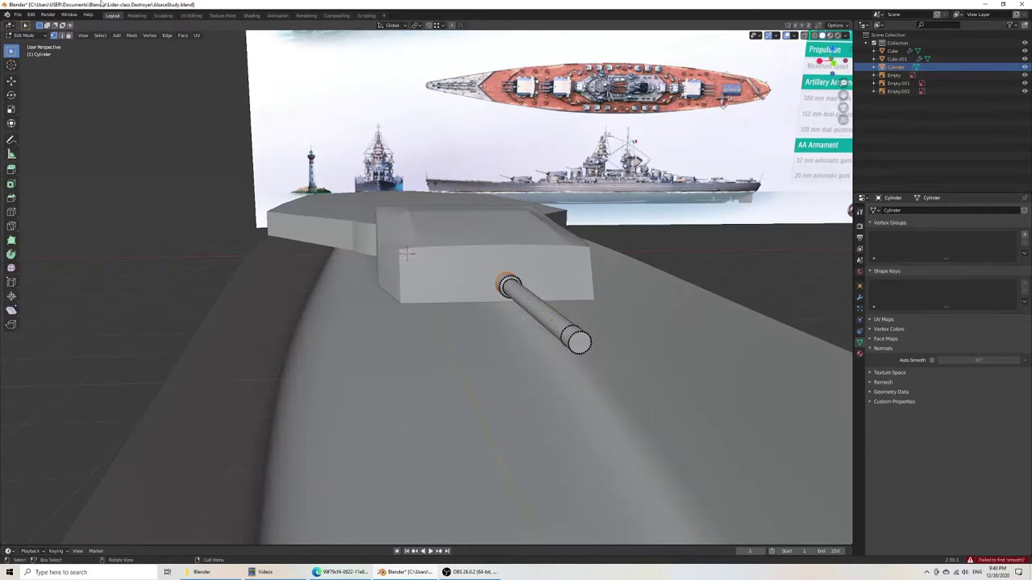
left_click(69, 35)
left_click(577, 342)
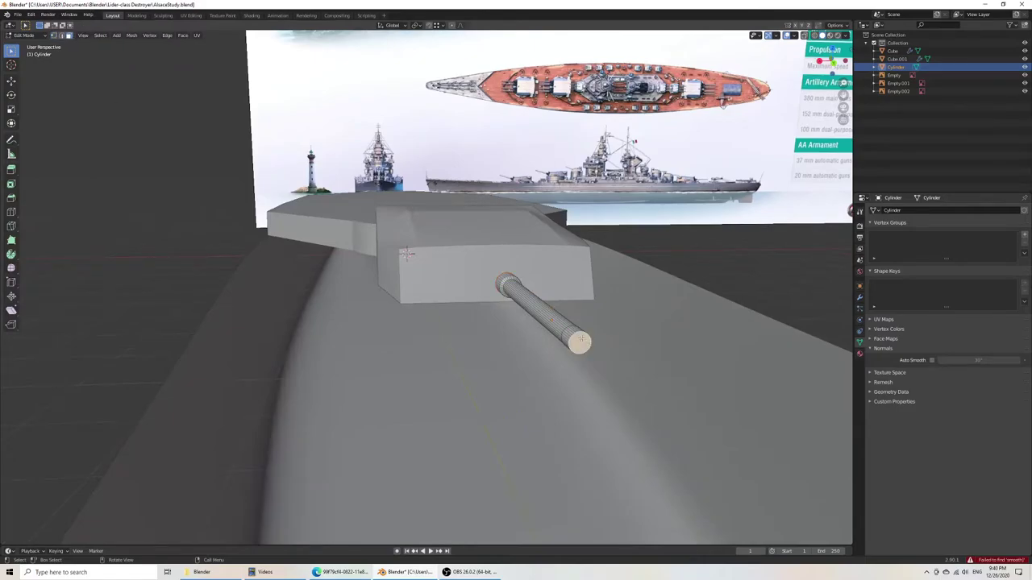
key("s")
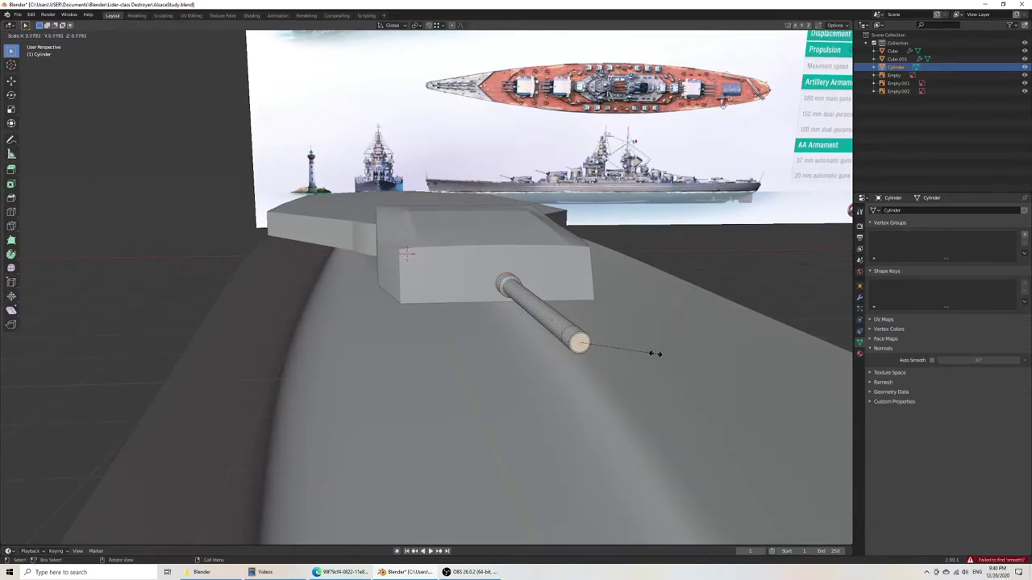
middle_click_drag(501, 353, 600, 355)
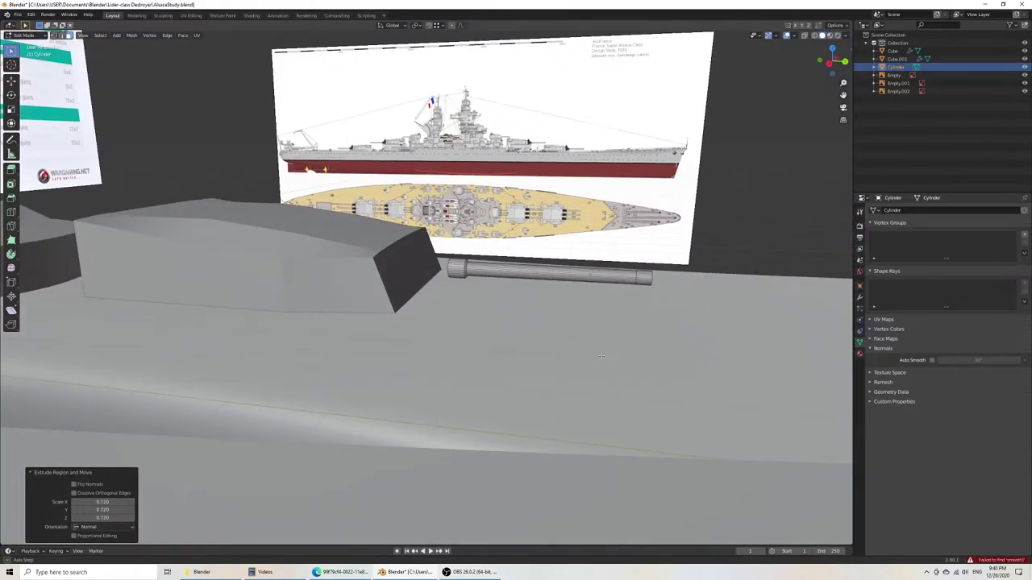
Step: Extrude the inner muzzle face about 1.26 m back along Y into the barrel to hollow out the bore
key("KP_3")
key("z")
left_click(513, 368)
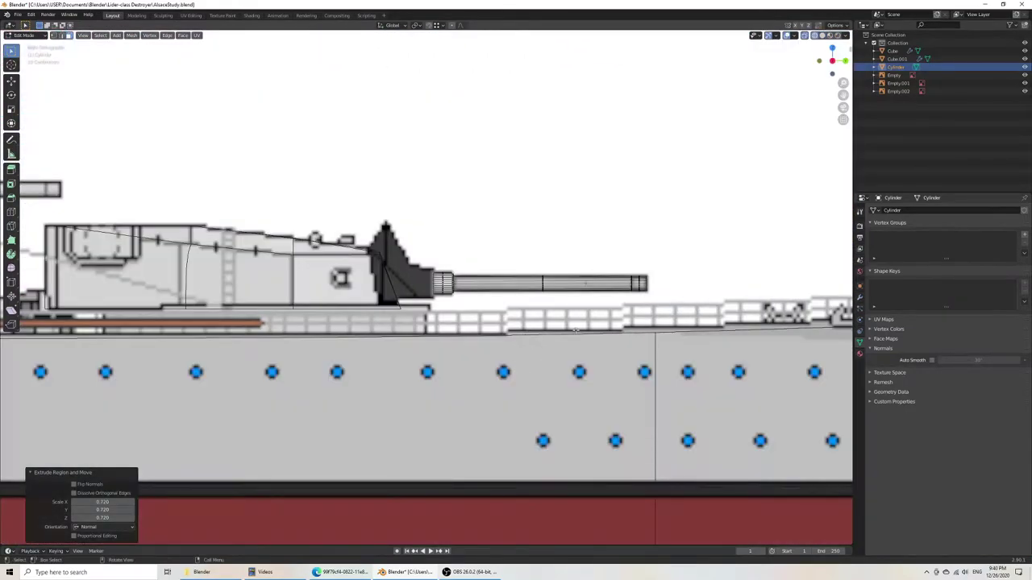
key("e")
key("y")
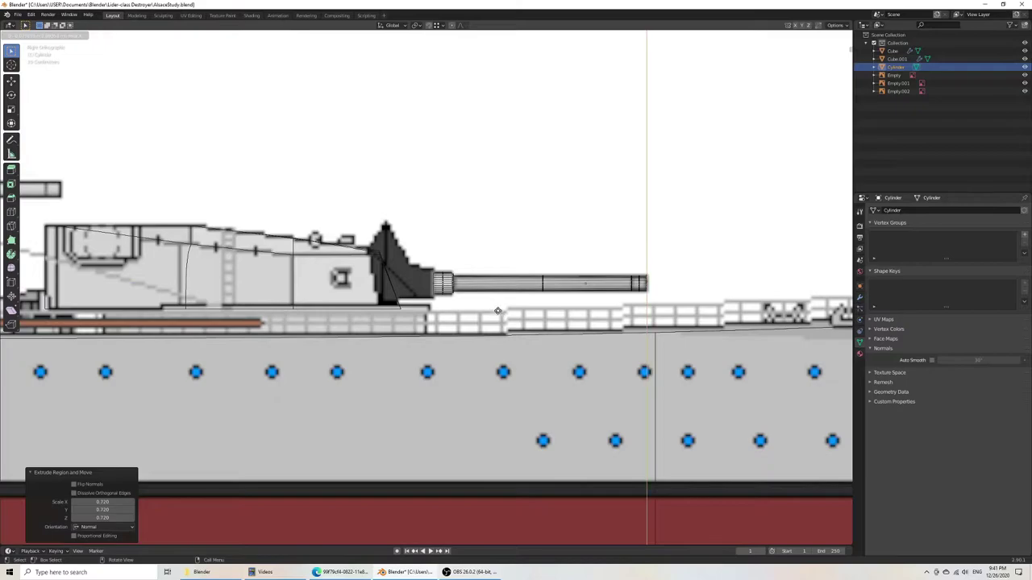
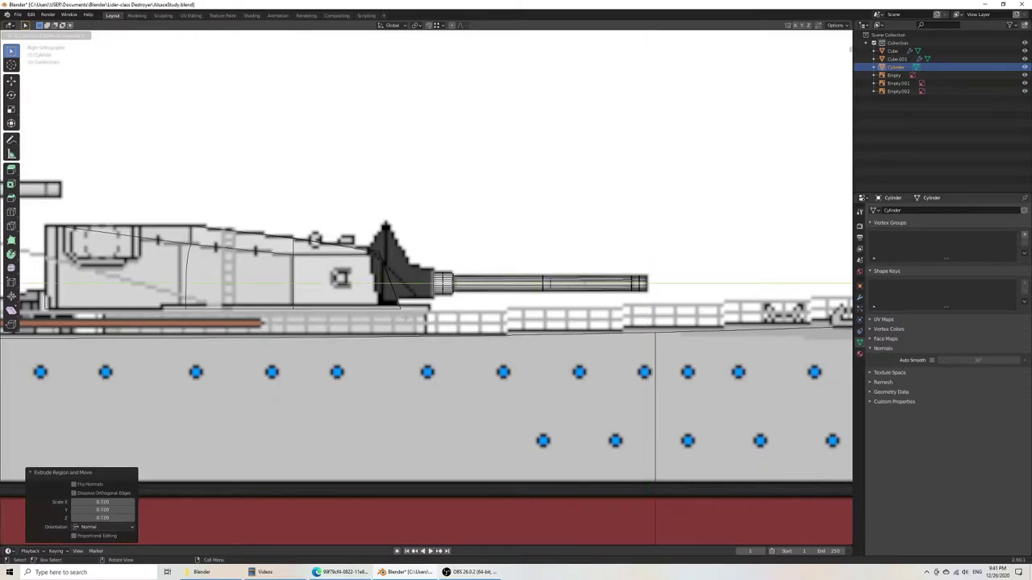
left_click(405, 317)
Step: Enable snapping, move the bore's inner face along Y to the joint between barrel and collar, and save the file
scroll(469, 295, "up", 6)
left_click(429, 26)
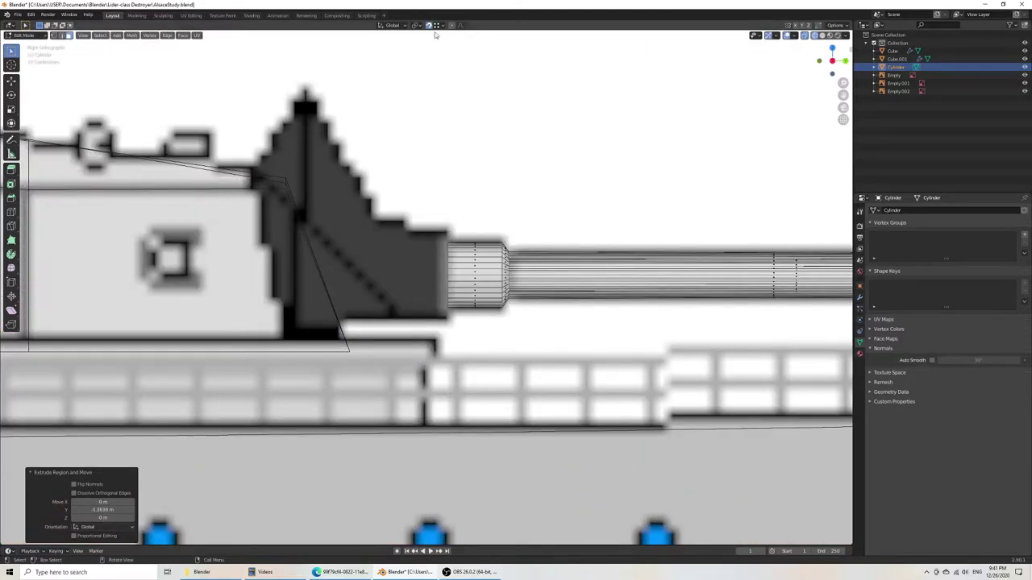
key("g")
key("y")
left_click(507, 277)
right_click(529, 284)
key("ctrl+s")
Step: Examine the hollowed barrel in solid shading, save the file and leave mesh editing
key("z")
left_click(559, 168)
scroll(559, 168, "down", 6)
mouse_move(560, 168)
middle_mouse_down()
mouse_move(537, 225)
mouse_move(518, 228)
middle_mouse_up()
key("ctrl+s")
key("Tab")
key("alt+a")
mouse_move(573, 259)
middle_mouse_down()
mouse_move(487, 239)
mouse_move(526, 273)
mouse_move(570, 289)
mouse_move(647, 276)
mouse_move(435, 257)
middle_mouse_up()
Step: Reopen the gun barrel for mesh editing in a wireframe right orthographic view
left_click(602, 298)
key("KP_3")
key("z")
left_click(590, 282)
scroll(431, 258, "up", 5)
key("Tab")
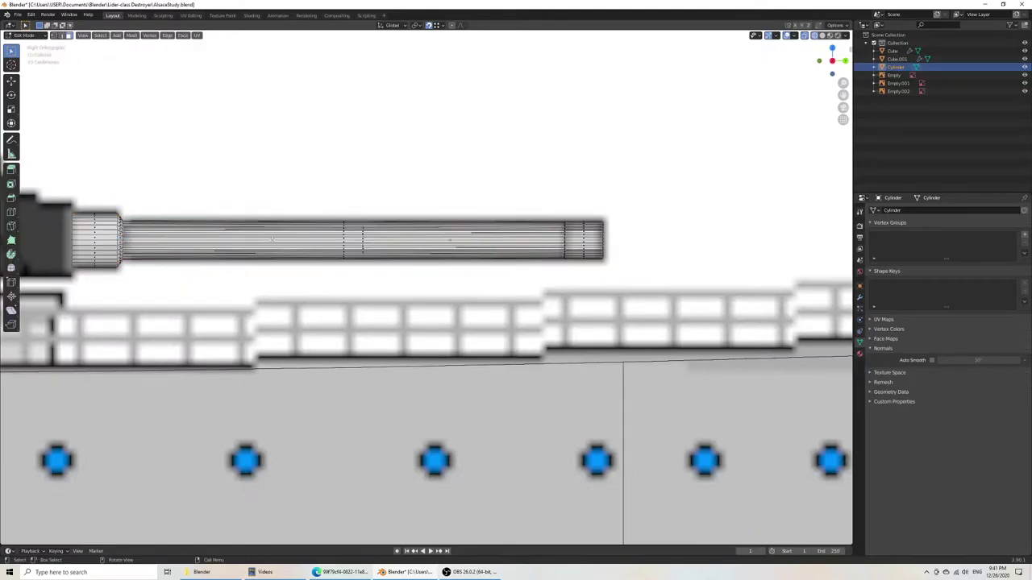
Step: Select the barrel's muzzle end face and scale it by about 0.952 so the tip narrows slightly
left_click_drag(506, 192, 662, 280)
left_click_drag(586, 211, 637, 273)
middle_click_drag(631, 263, 486, 272, "shift")
scroll(486, 273, "up", 4)
scroll(487, 272, "up", 1)
key("s")
right_click(630, 280)
key("s")
left_click(624, 276)
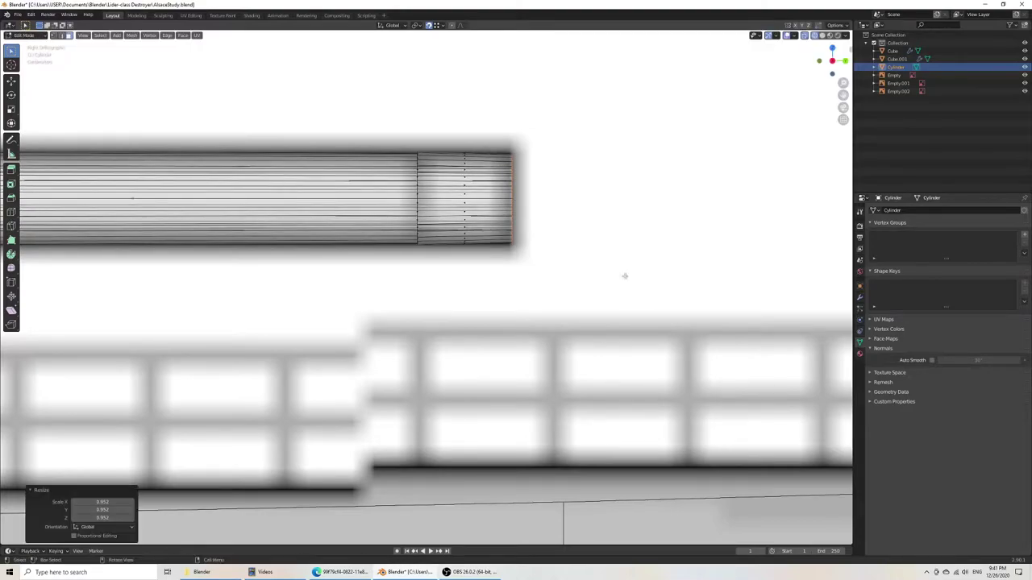
Step: Select the vertex ring at the rear edge of the muzzle band, adjust its scale slightly and save the file
left_click_drag(467, 276, 469, 278)
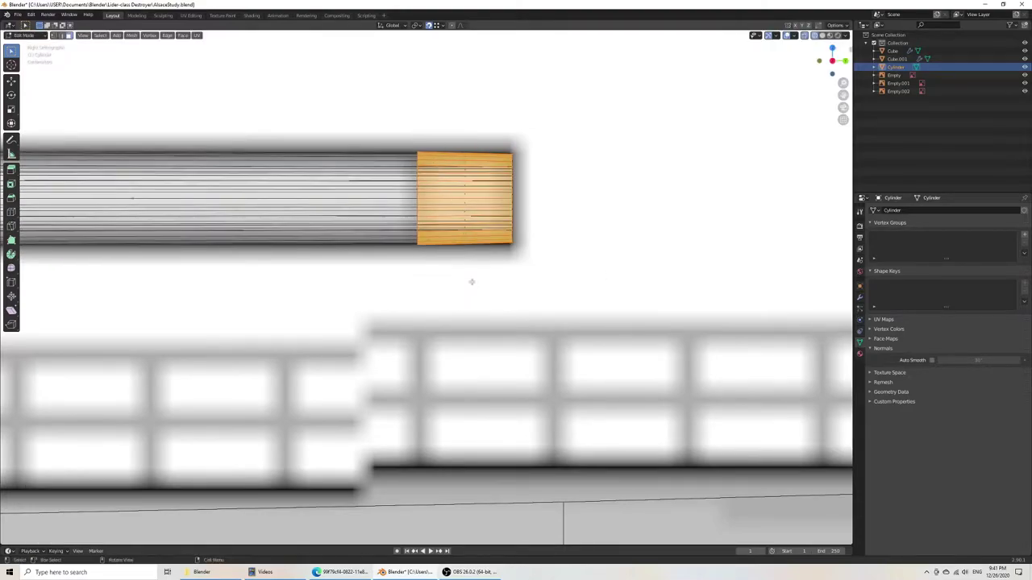
left_click(54, 36)
left_click_drag(388, 140, 445, 264)
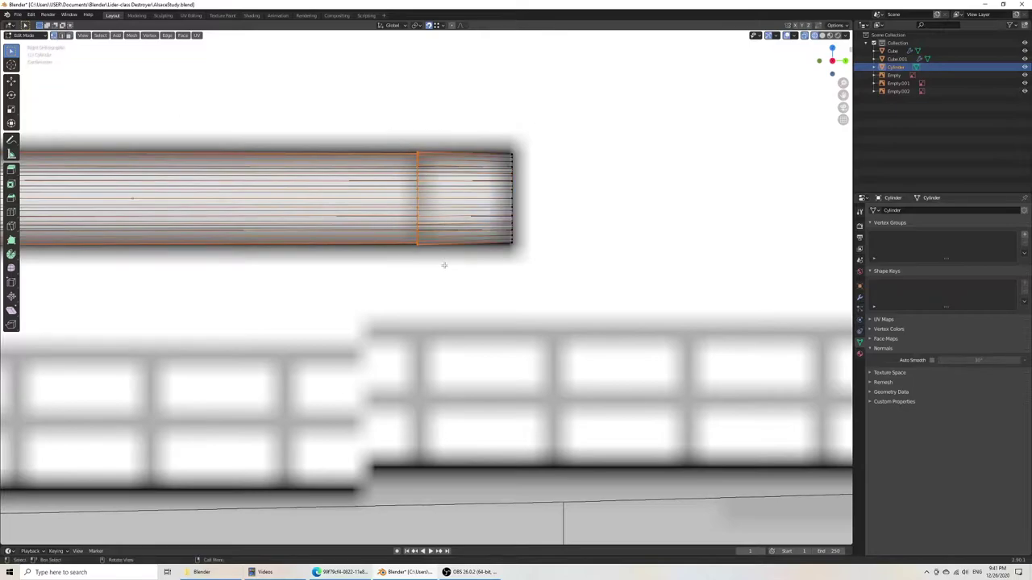
key("s")
left_click(445, 267)
key("ctrl+s")
Step: Scale the selected muzzle-band ring again from a perspective view, return to the right view and save the file
scroll(464, 288, "down", 8)
middle_click_drag(465, 288, 489, 303)
middle_click_drag(330, 304, 526, 284, "shift")
mouse_move(525, 284)
middle_mouse_down()
mouse_move(511, 258)
mouse_move(514, 268)
middle_mouse_up()
key("s")
left_click(681, 312)
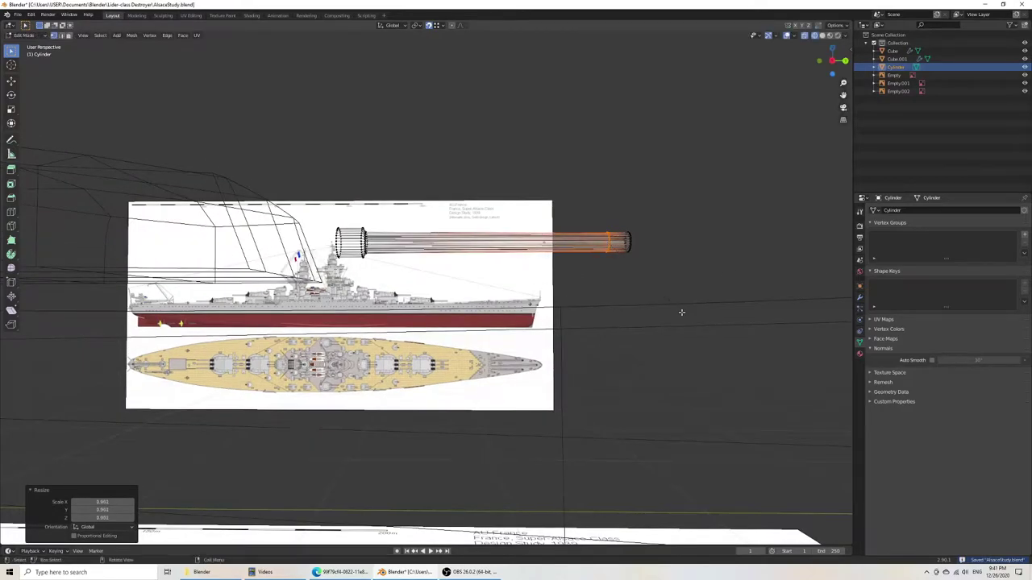
key("KP_3")
key("ctrl+s")
Step: Scale the muzzle-band ring by about 1.008 to fit the reference outline and save the file
middle_click_drag(681, 312, 647, 300, "shift")
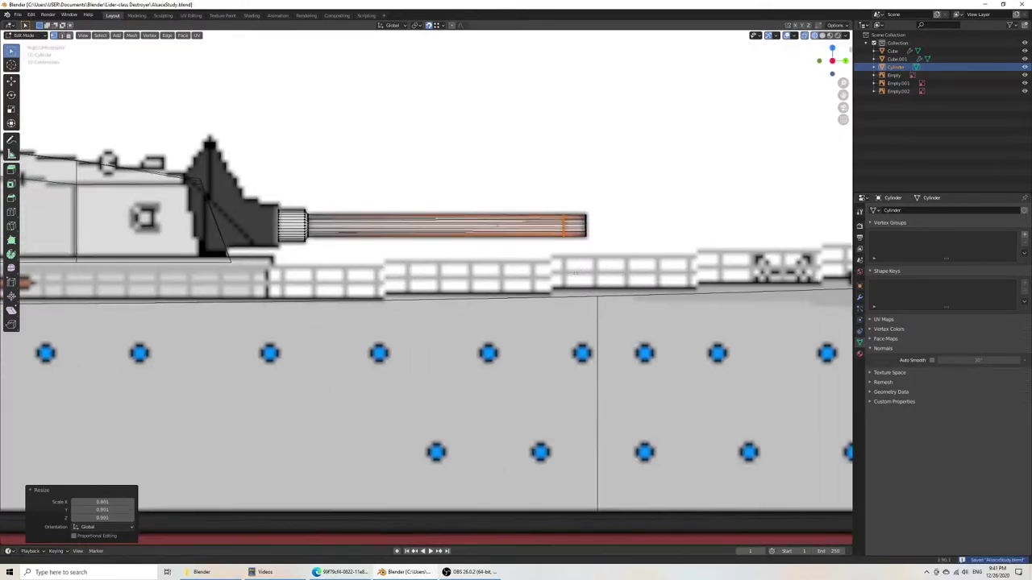
scroll(600, 260, "up", 7)
key("s")
left_click(680, 249)
key("ctrl+s")
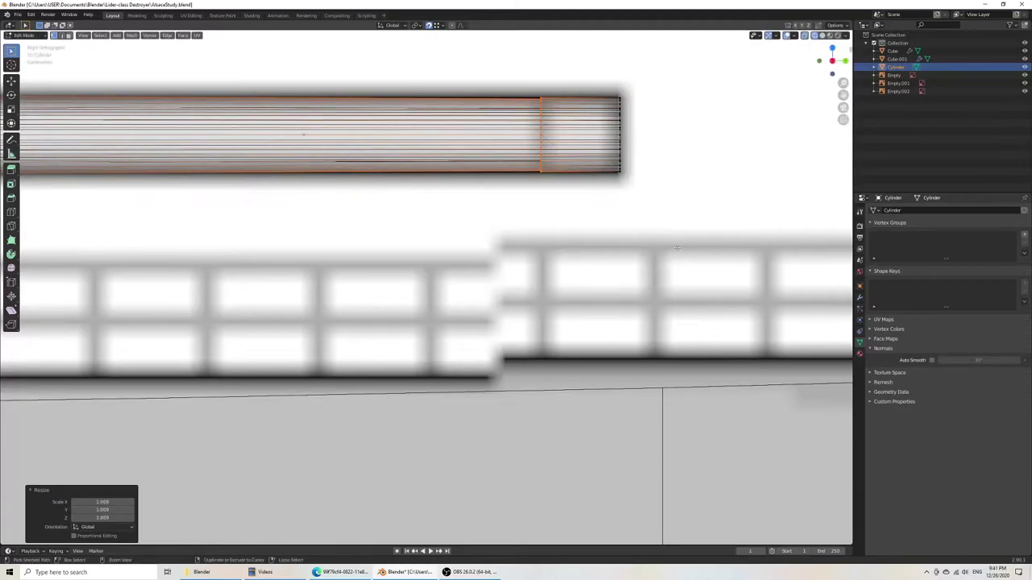
Step: Return to object mode, switch to solid shading and select the finished gun barrel
scroll(670, 249, "down", 8)
key("Tab")
scroll(651, 253, "down", 8)
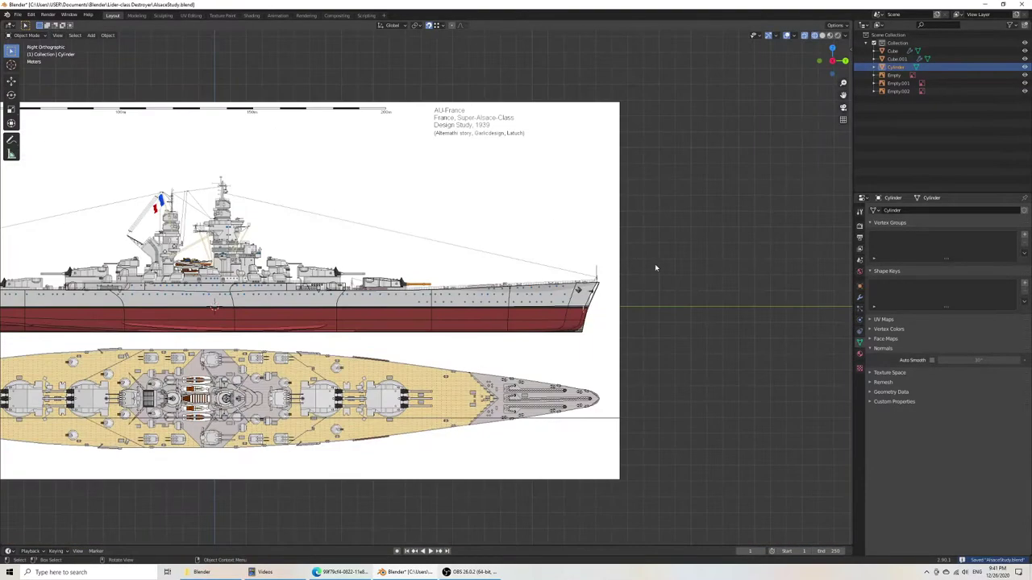
middle_click_drag(652, 266, 458, 309)
scroll(457, 309, "up", 5)
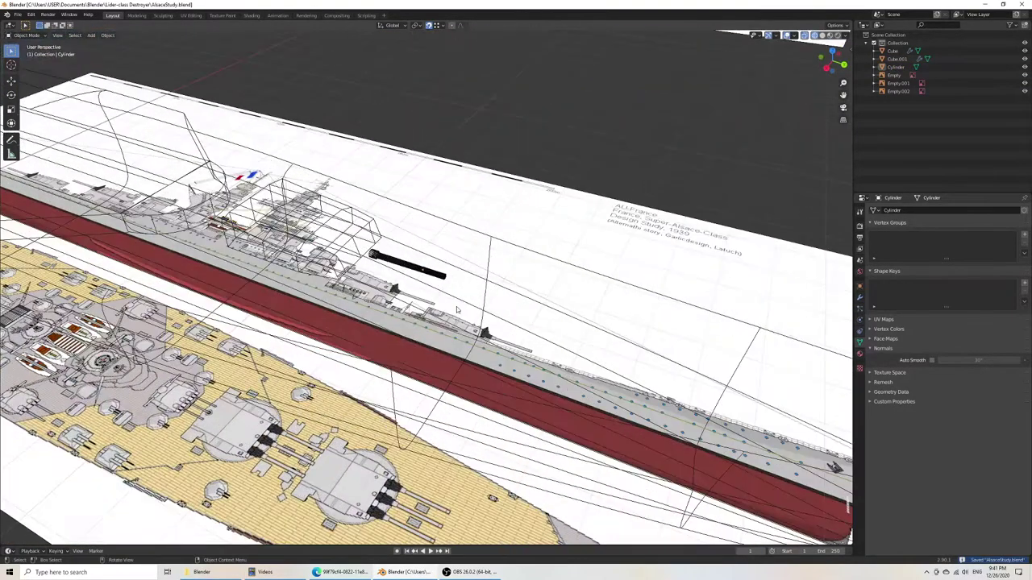
left_click(420, 272)
key("z")
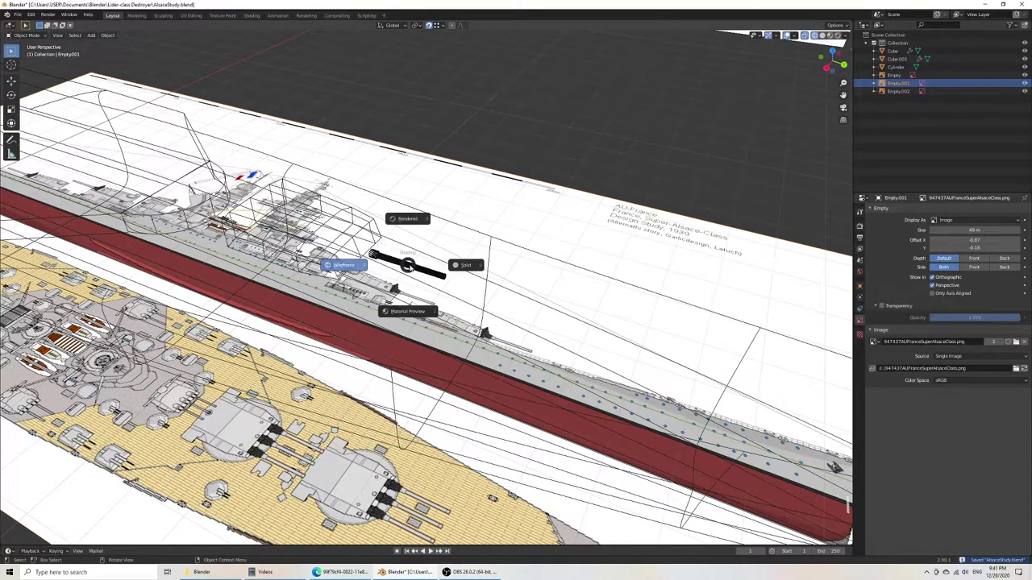
left_click(478, 264)
left_click(402, 270)
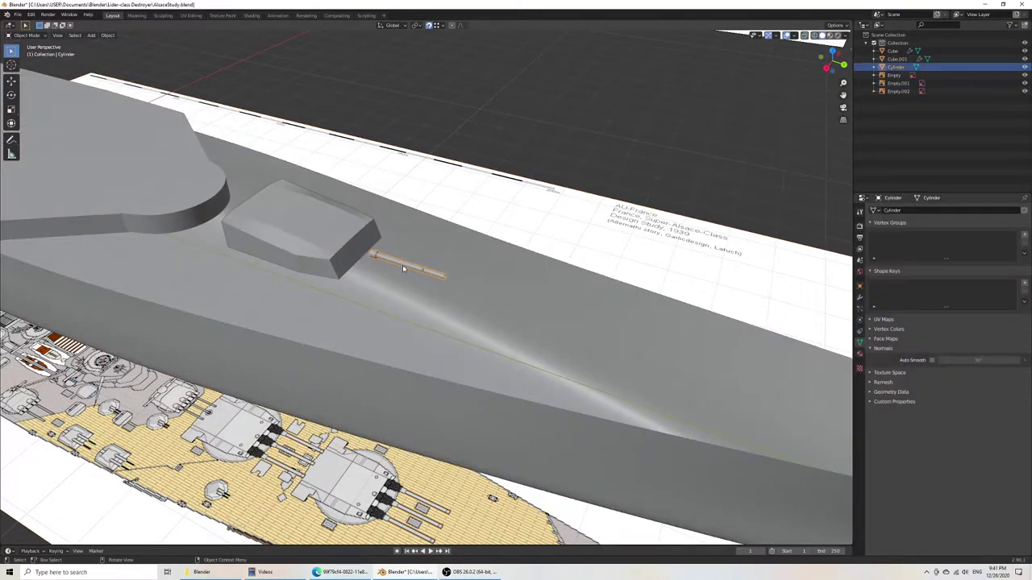
Step: In a wireframe top view, make a linked duplicate of the barrel about 0.45 m along X over the right-hand gun
key("KP_7")
key("z")
left_click(360, 267)
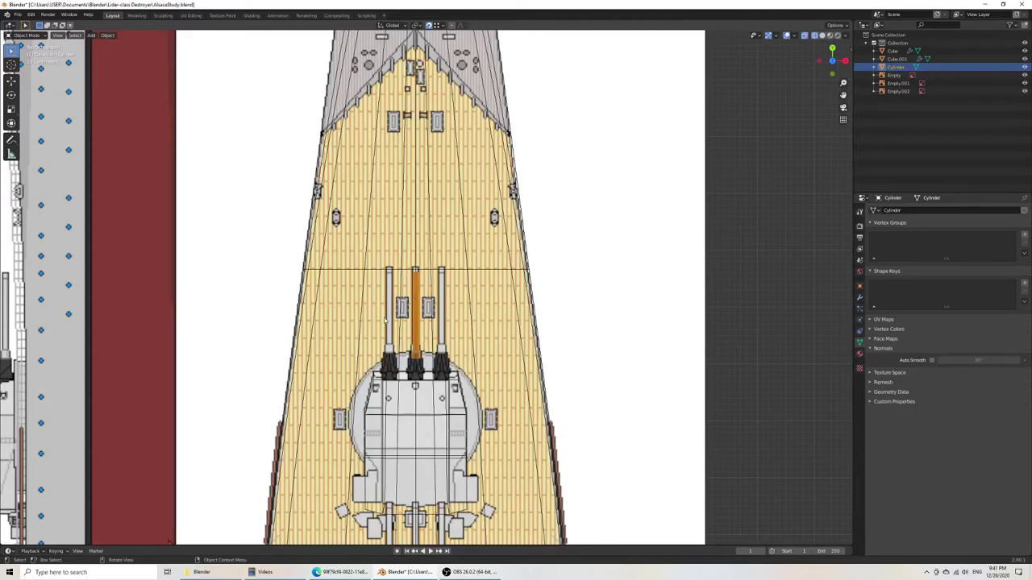
scroll(433, 333, "up", 5)
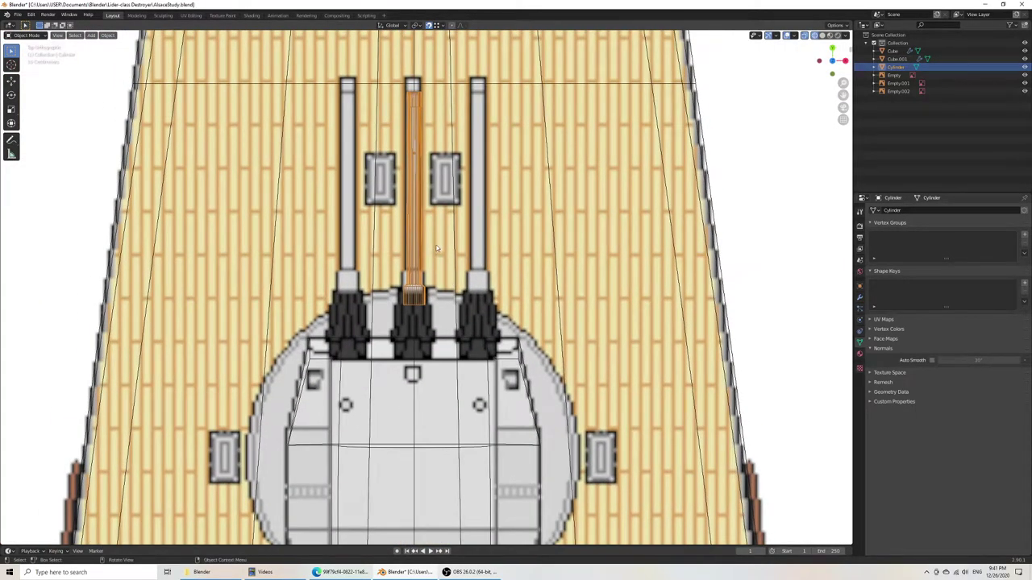
key("shift+d")
key("x")
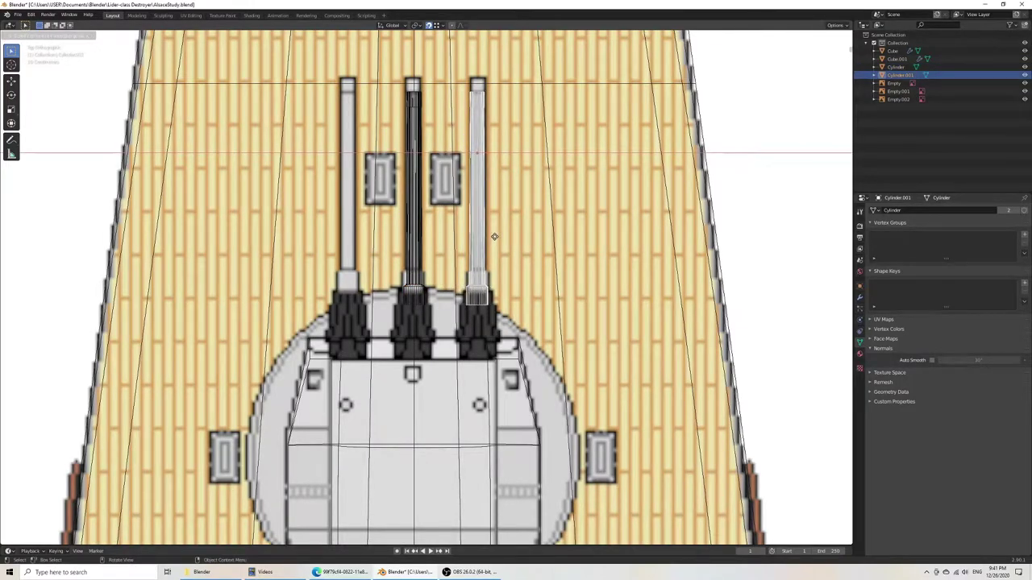
left_click(496, 239)
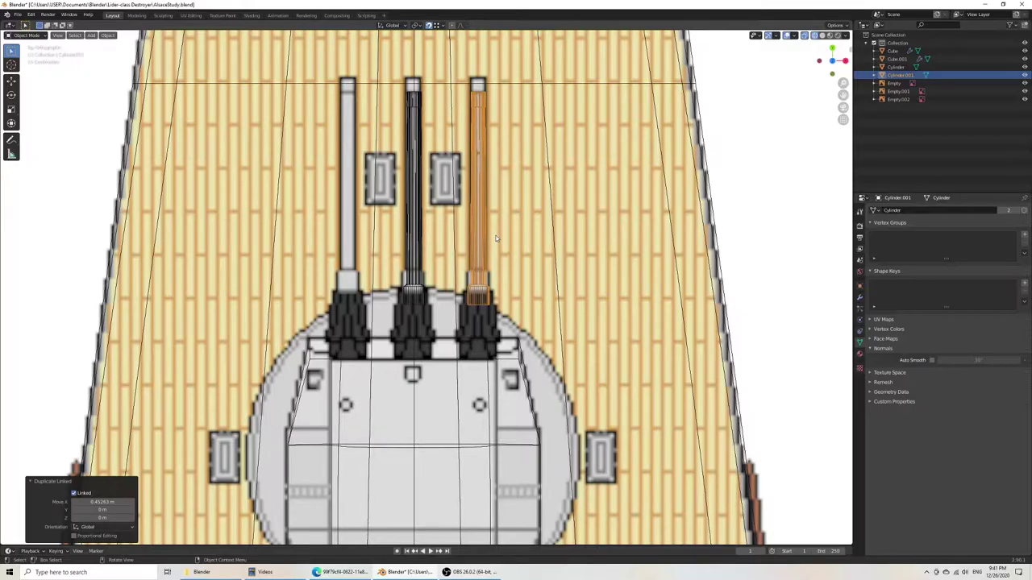
Step: Make another linked duplicate of the barrel along X and place it over the turret's left-hand gun
key("shift+d")
key("x")
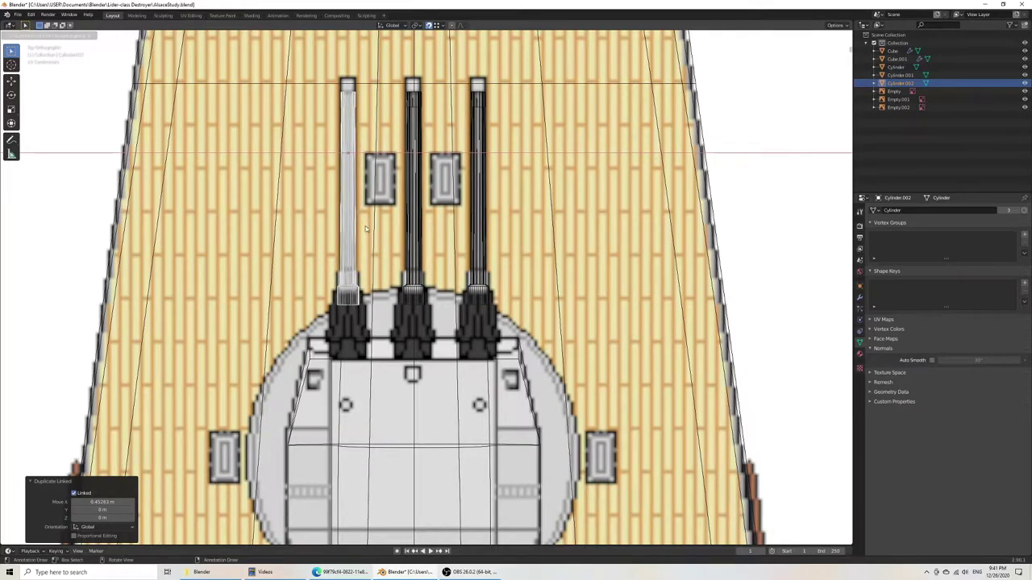
left_click(365, 229)
scroll(442, 249, "down", 5)
middle_click_drag(484, 278, 454, 250)
key("Tab")
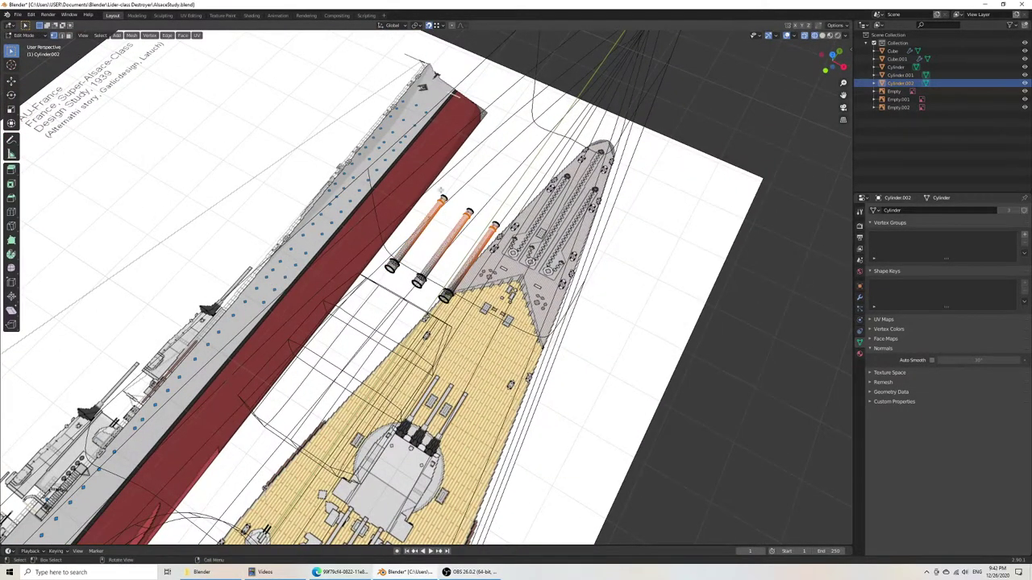
left_click_drag(456, 210, 458, 209)
key("g")
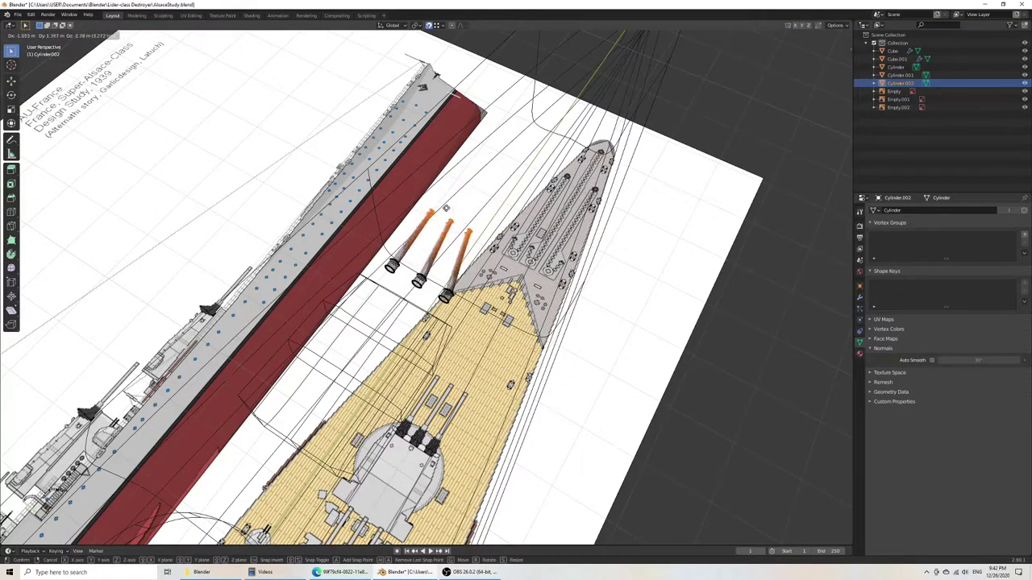
right_click(446, 208)
key("Tab")
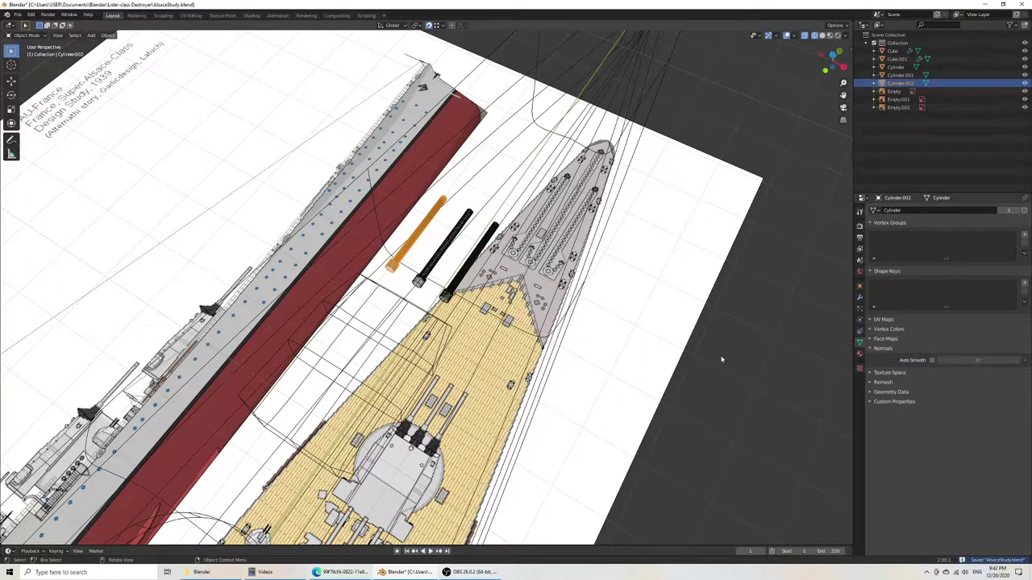
Step: Deselect everything and examine the three gun barrels in front of the turret in solid shading
left_click(661, 374)
middle_click_drag(661, 375, 601, 337)
key("z")
left_click(513, 253)
middle_click_drag(511, 273, 498, 255)
left_click(418, 277)
middle_click_drag(420, 280, 428, 287)
left_click(435, 273)
left_click(439, 265)
left_click(469, 240)
key("z")
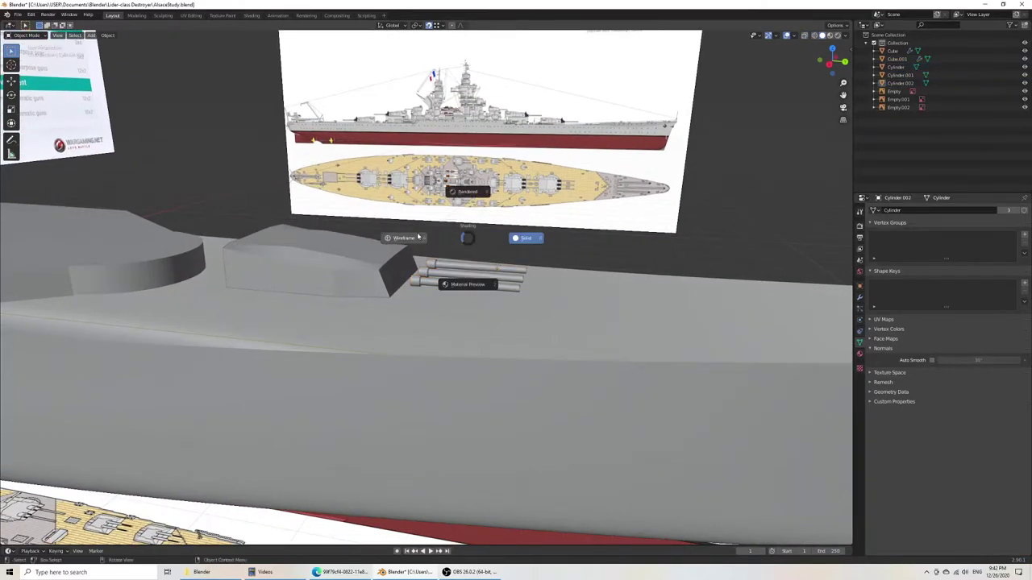
left_click(417, 236)
key("z")
left_click(476, 234)
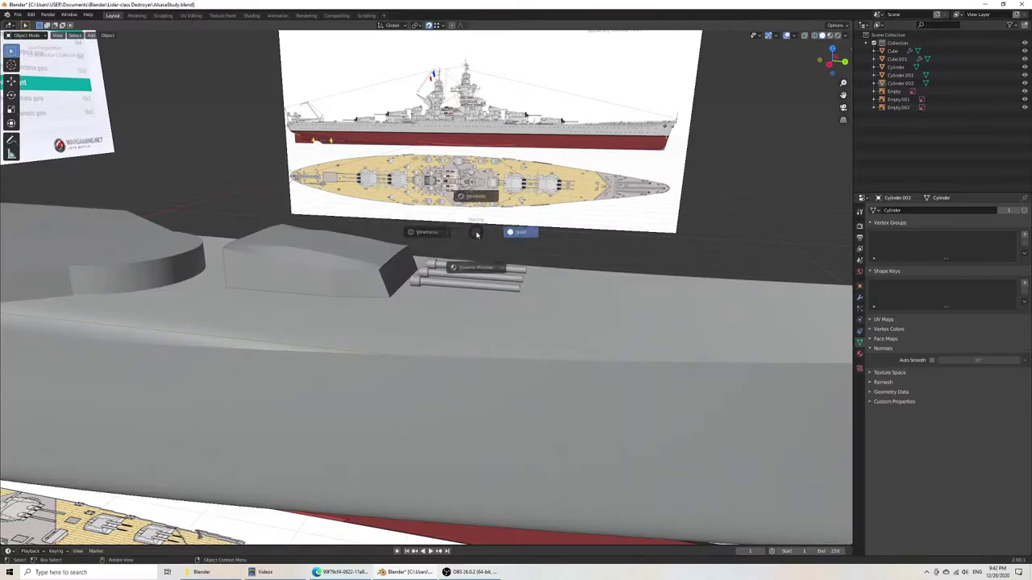
Step: Add a 2 m cube and, in the side view, move it about 12.2 m along Y and 1.64 m along Z to the forward turret's front
key("shift+a")
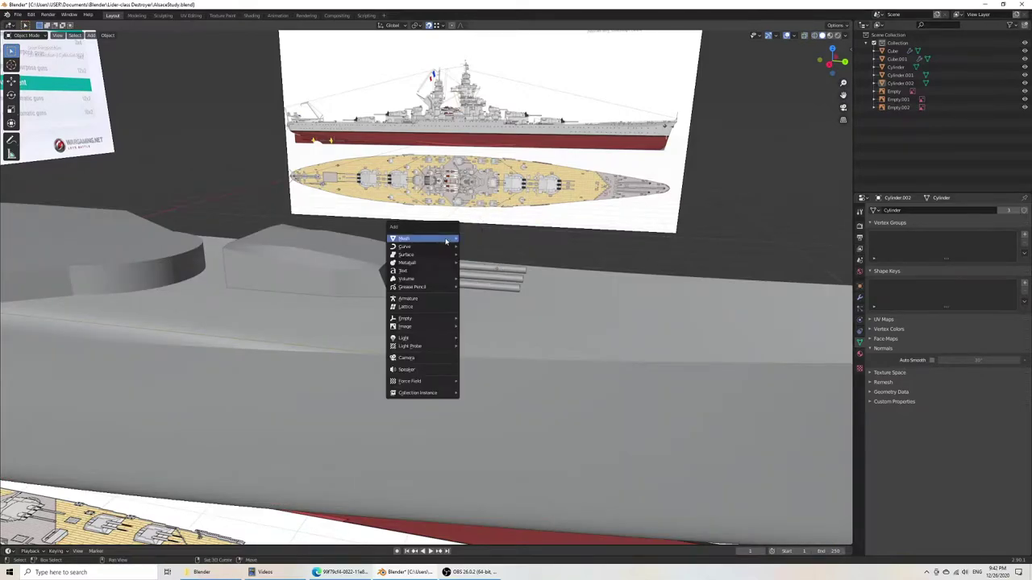
mouse_move(436, 238)
left_click(495, 246)
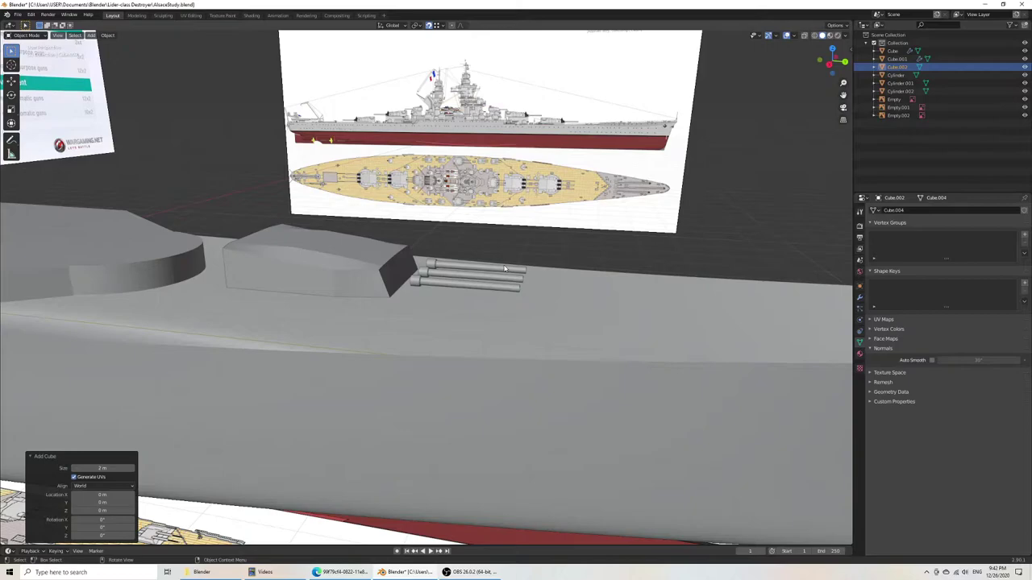
scroll(496, 290, "down", 5)
key("KP_3")
scroll(392, 345, "up", 6)
key("g")
right_click(458, 179)
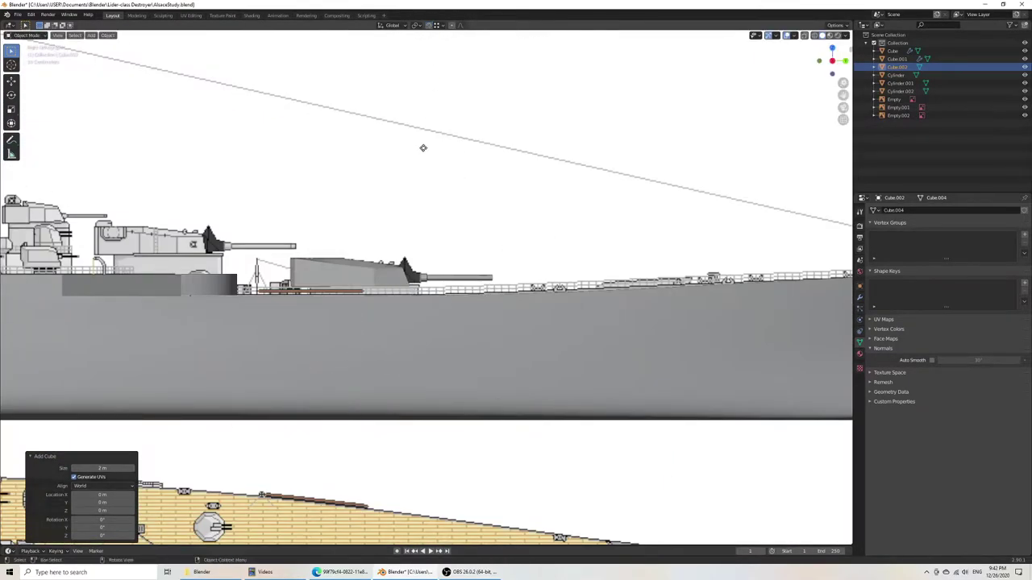
key("g")
left_click(172, 508)
Step: In wireframe, scale the cube's mesh to about 0.233 and move the object over the gun mantlet drawn at the turret face
key("z")
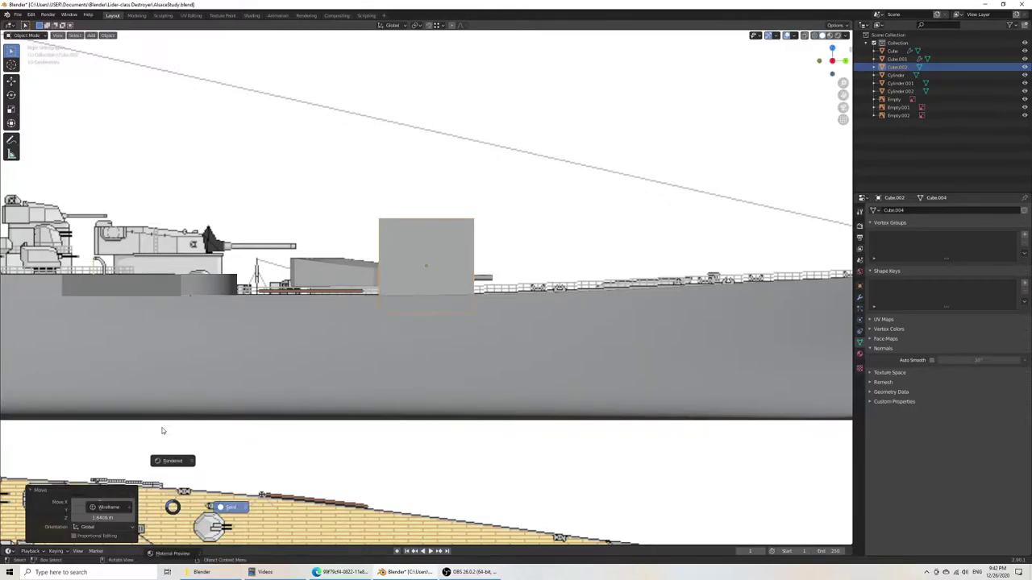
left_click(110, 508)
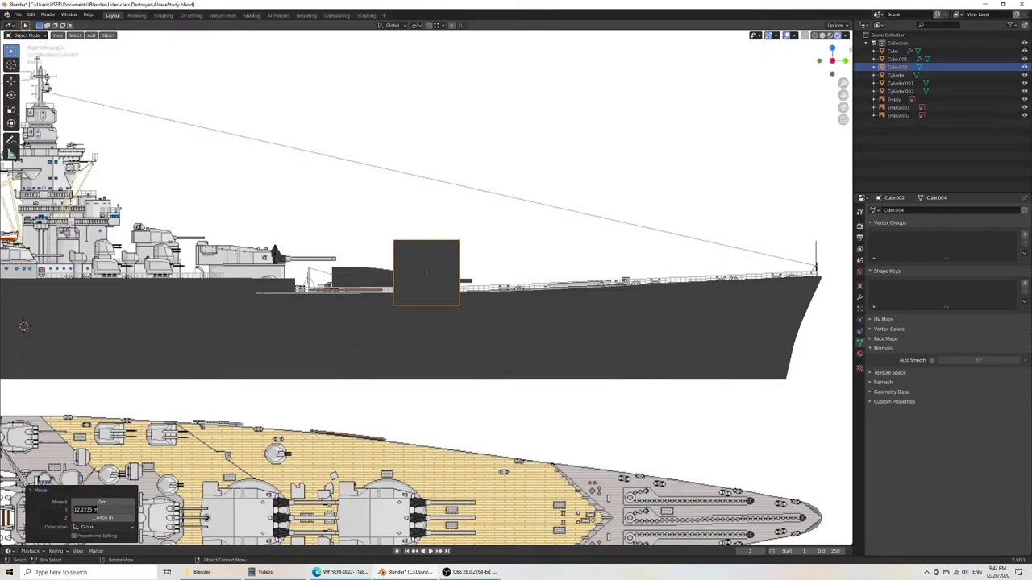
key("z")
left_click(231, 368)
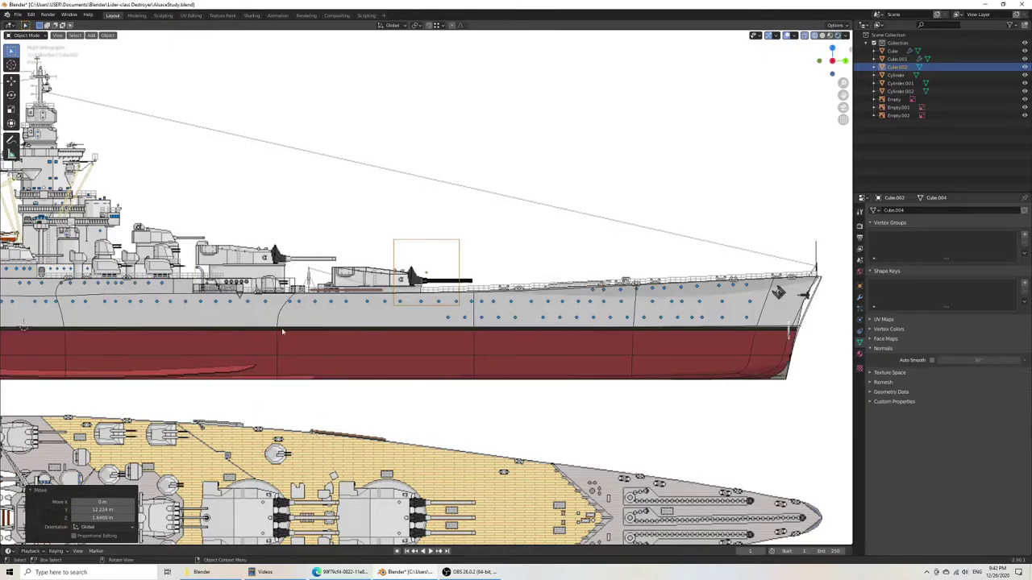
scroll(435, 303, "up", 7)
key("Tab")
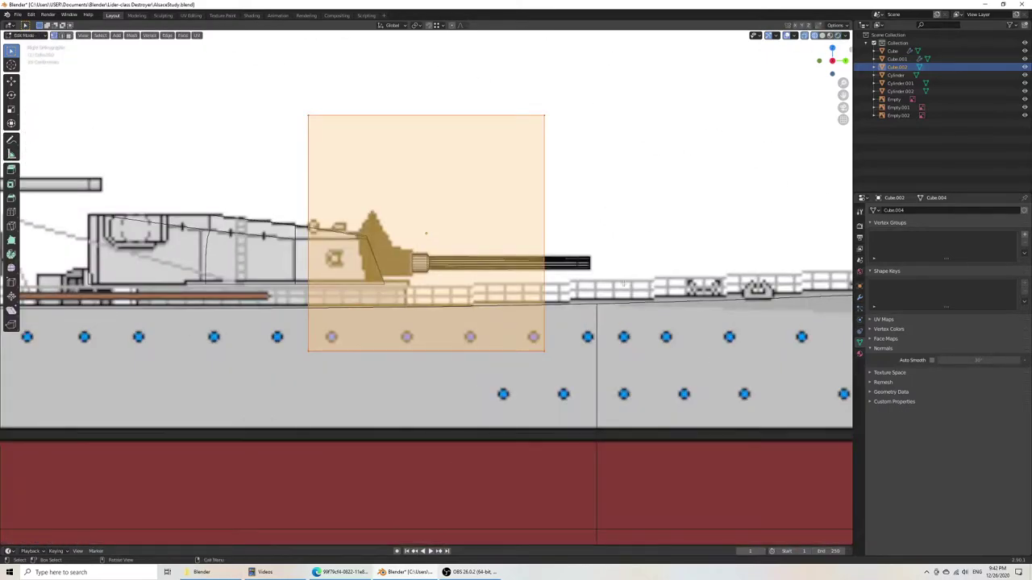
key("s")
left_click(468, 244)
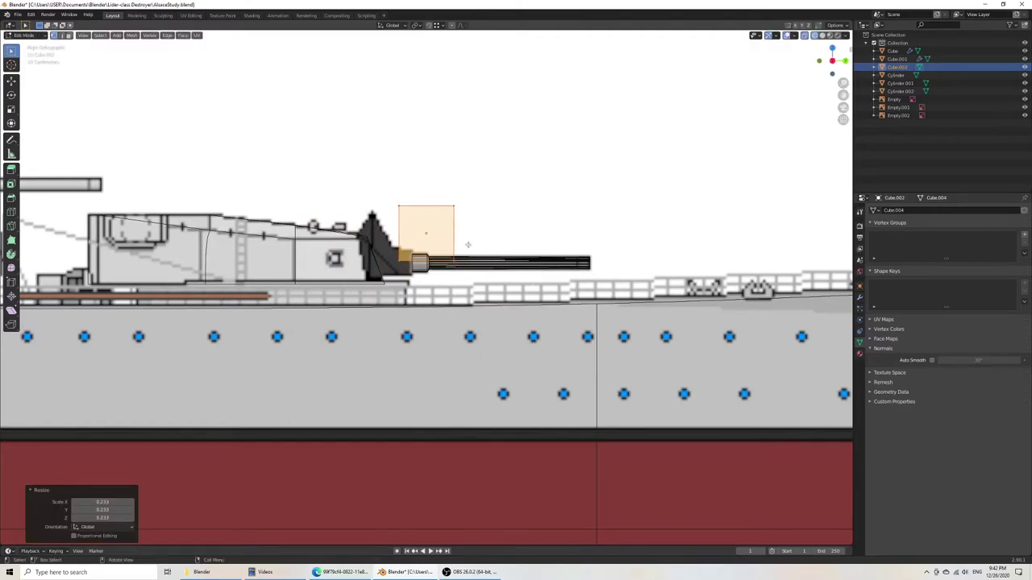
key("Tab")
key("g")
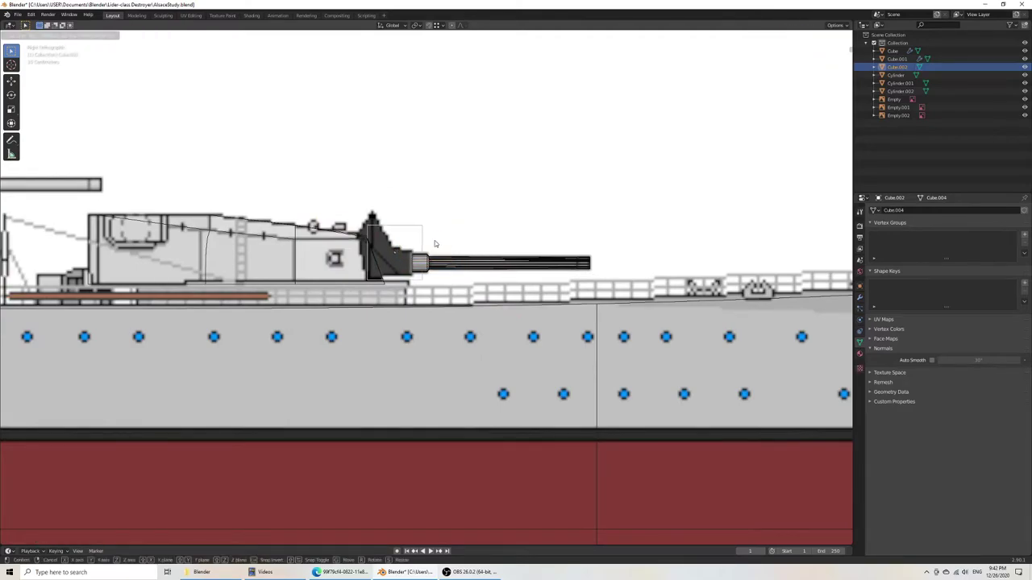
left_click(435, 240)
Step: Move the cube's rear upper vertices onto the upper rear corner of the mantlet in the side reference
key("Tab")
scroll(434, 241, "up", 6)
key("g")
right_click(274, 172)
left_click_drag(235, 83, 311, 143)
key("g")
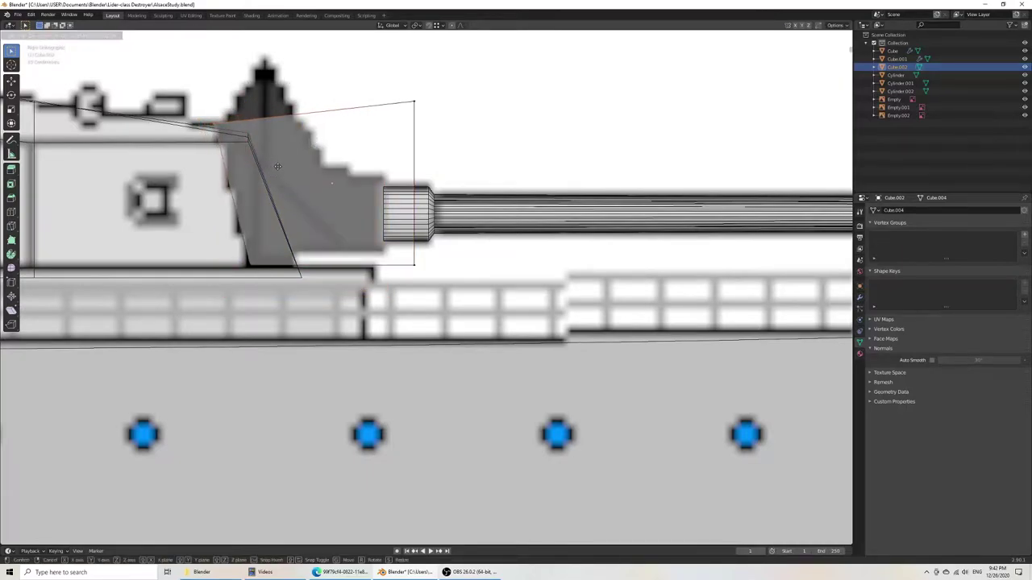
left_click(285, 169)
Step: Move the front upper vertices to the mantlet's peak and the front lower vertices back along its lower edge
left_click_drag(342, 79, 453, 143)
key("g")
left_click(305, 102)
left_click_drag(353, 223, 474, 286)
key("g")
left_click(371, 275)
Step: Select the mantlet block's front face and extrude it about 0.21 m along its normal
middle_click_drag(362, 273, 262, 271)
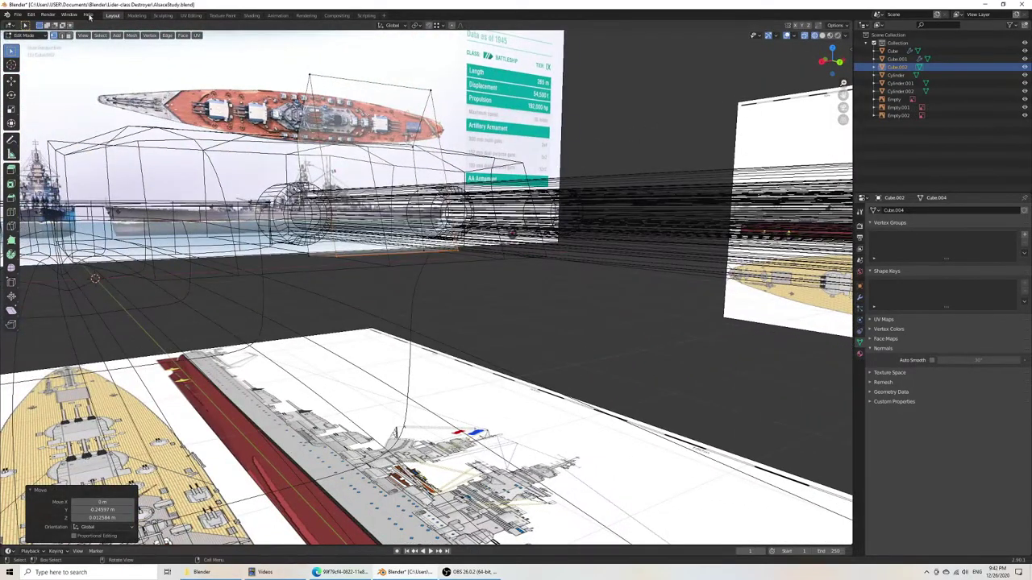
left_click(401, 162)
key("e")
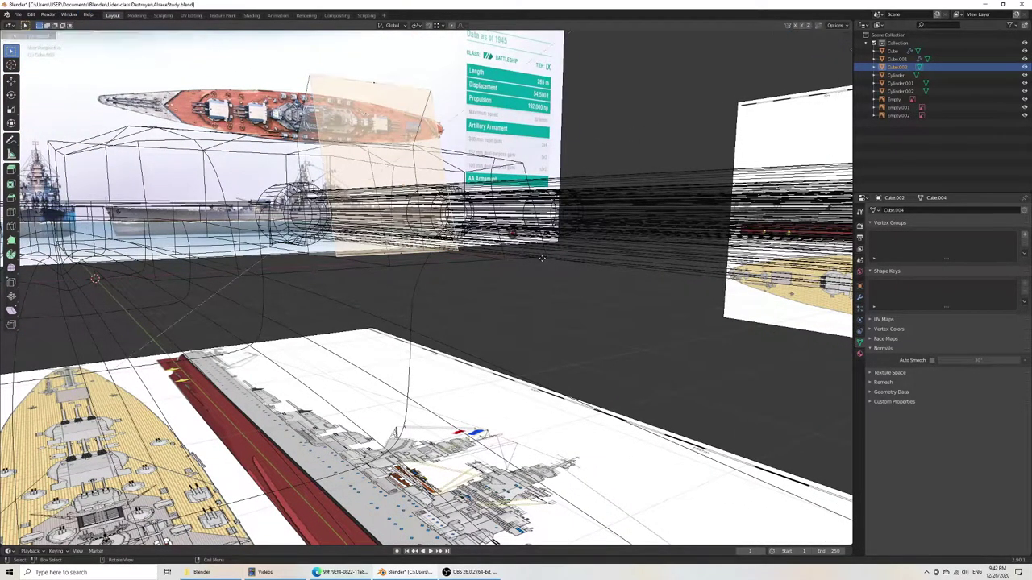
left_click(375, 96)
middle_click_drag(512, 233, 490, 228)
key("KP_3")
Step: Move, rotate and scale the extruded face upright to match the mantlet's front end at the barrel collar
key("e")
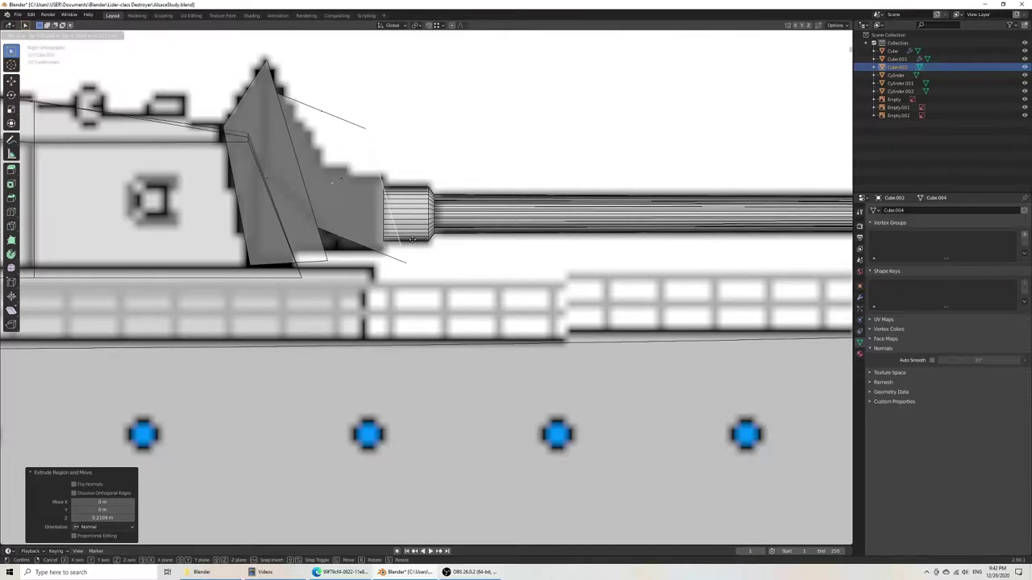
left_click(410, 242)
key("r")
left_click(450, 246)
key("s")
left_click(487, 190)
key("g")
left_click(486, 208)
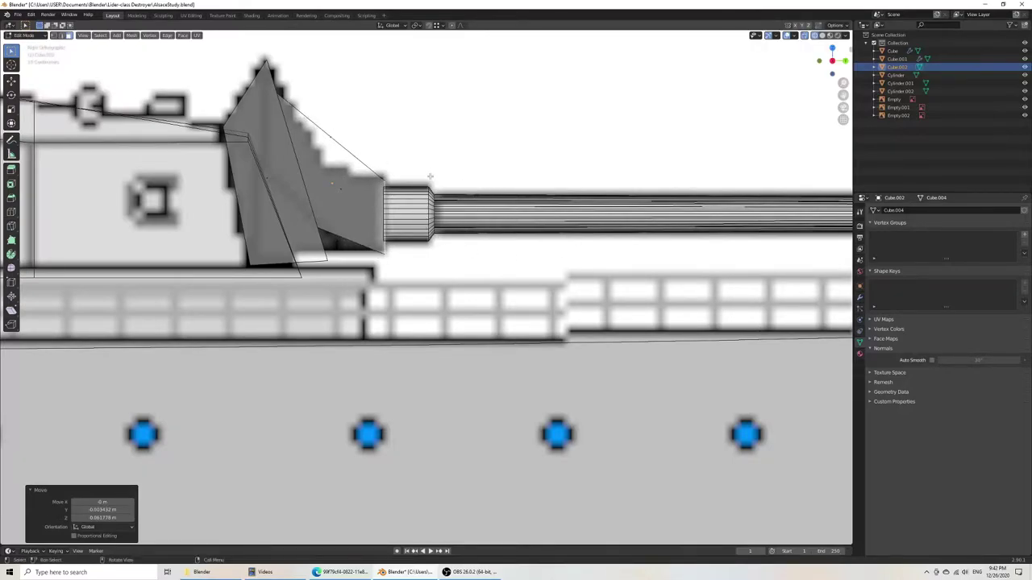
Step: Insert an edge loop around the mantlet's extruded section and move it toward the notch in the reference outline
middle_click_drag(433, 176, 385, 178)
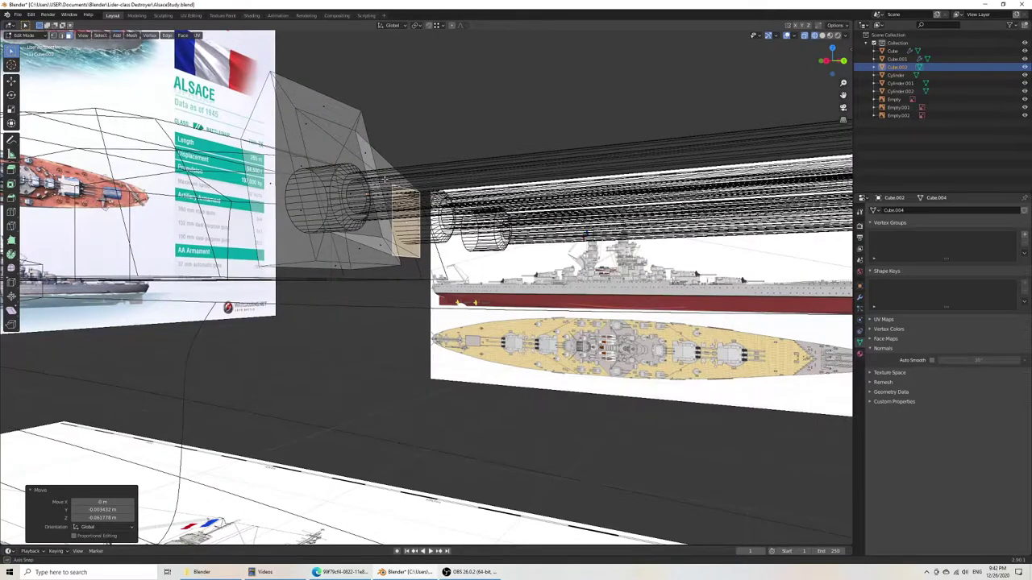
left_click(63, 36)
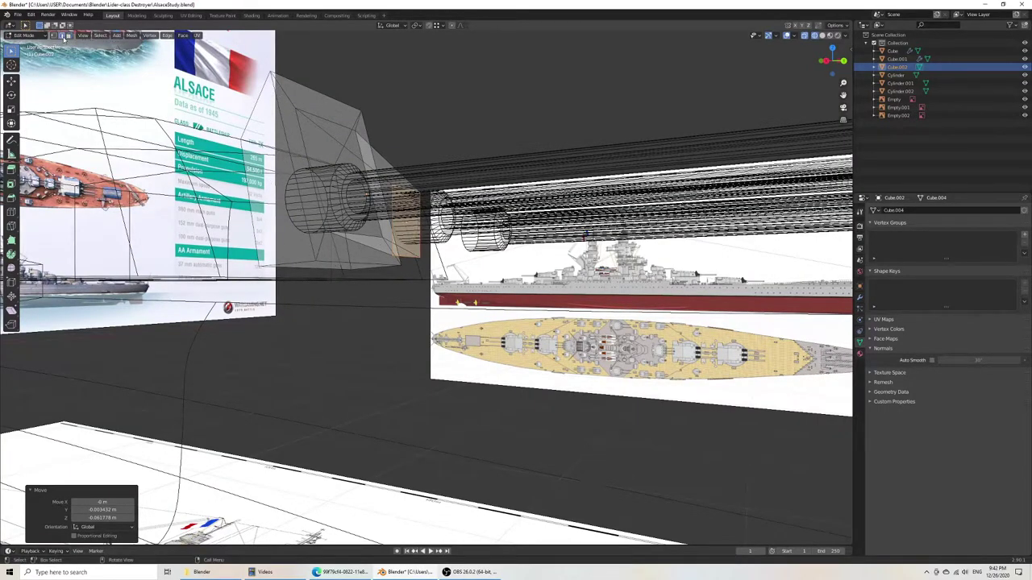
left_click(318, 117, "alt")
key("KP_3")
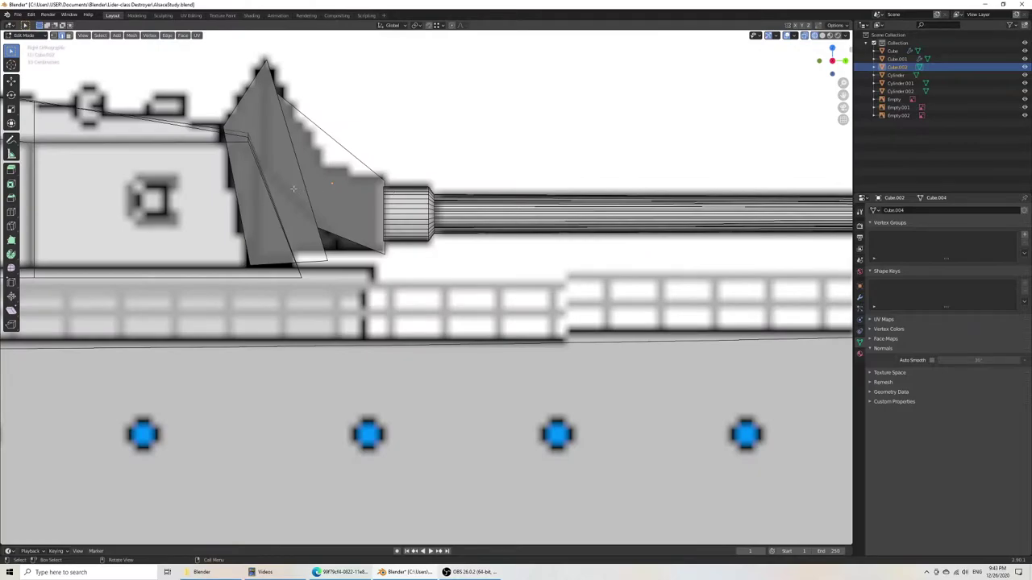
key("g")
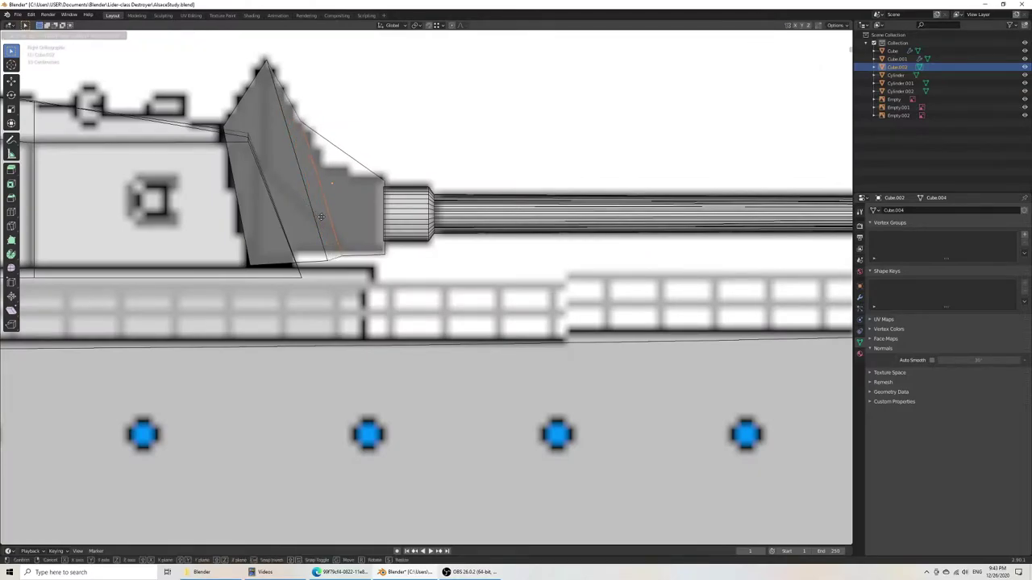
left_click(330, 227)
Step: Scale, rotate and reposition the new edge loop so the mantlet's sloped front follows the drawn outline
key("s")
left_click(387, 265)
key("g")
left_click(392, 276)
key("s")
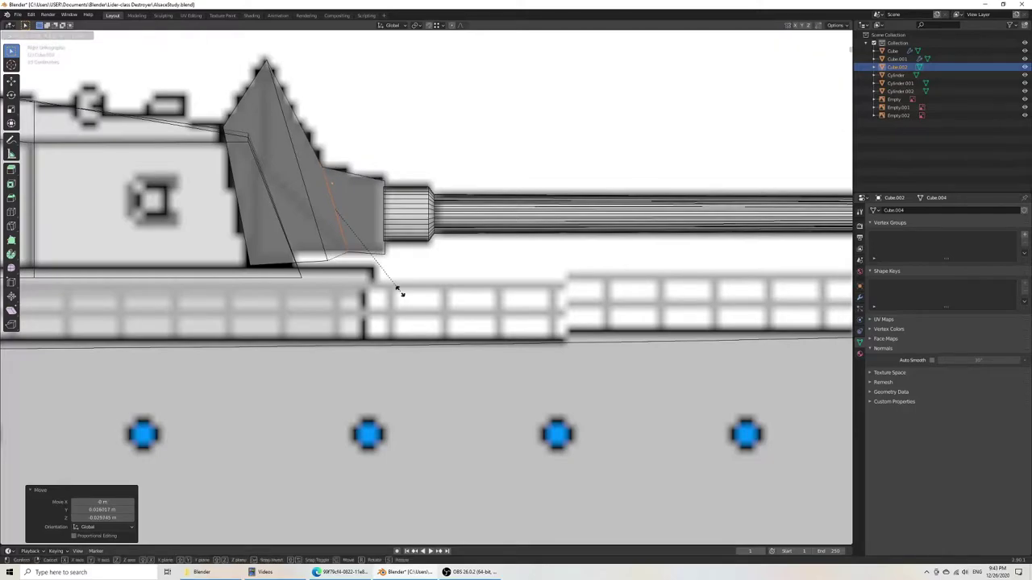
left_click(373, 274)
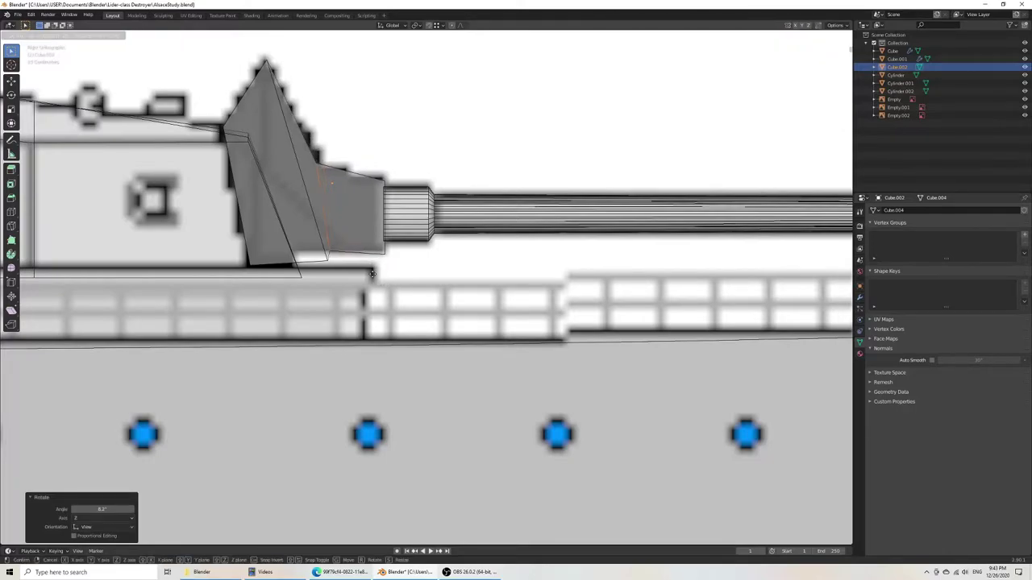
left_click(380, 274)
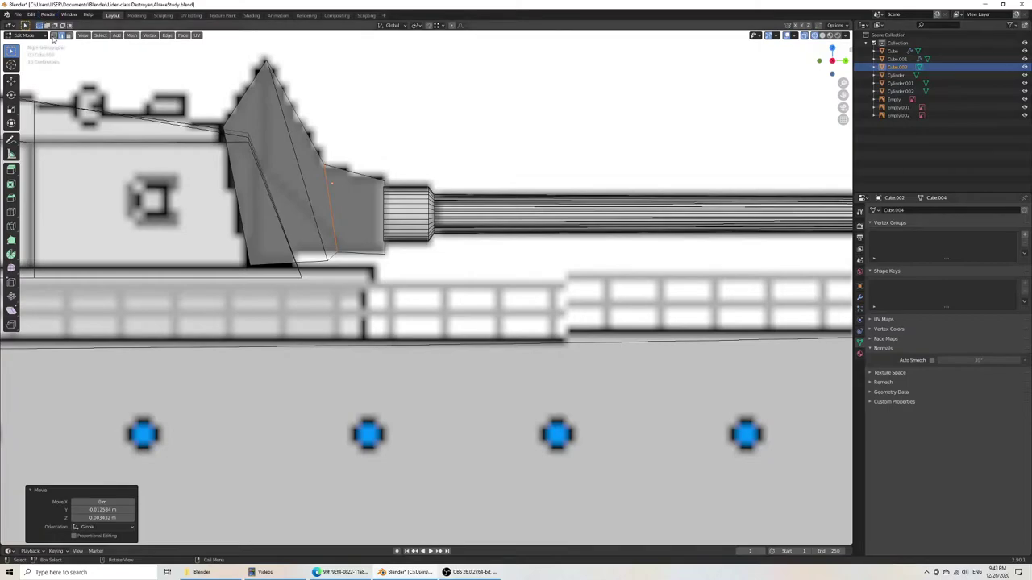
Step: Move the lower front vertices of the mantlet's rear section back to the base of the turret face and save the file
key("g")
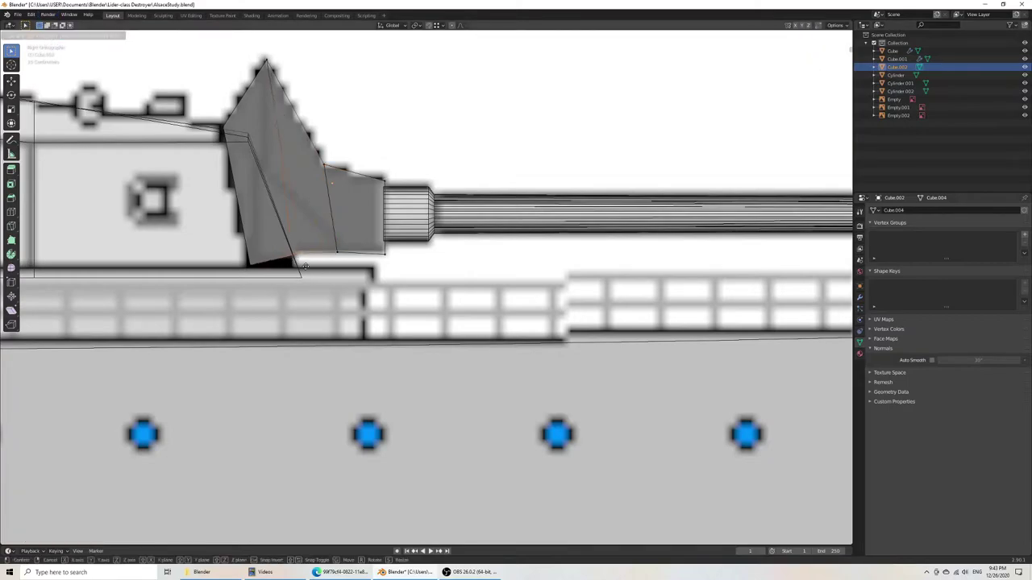
left_click(308, 266)
key("g")
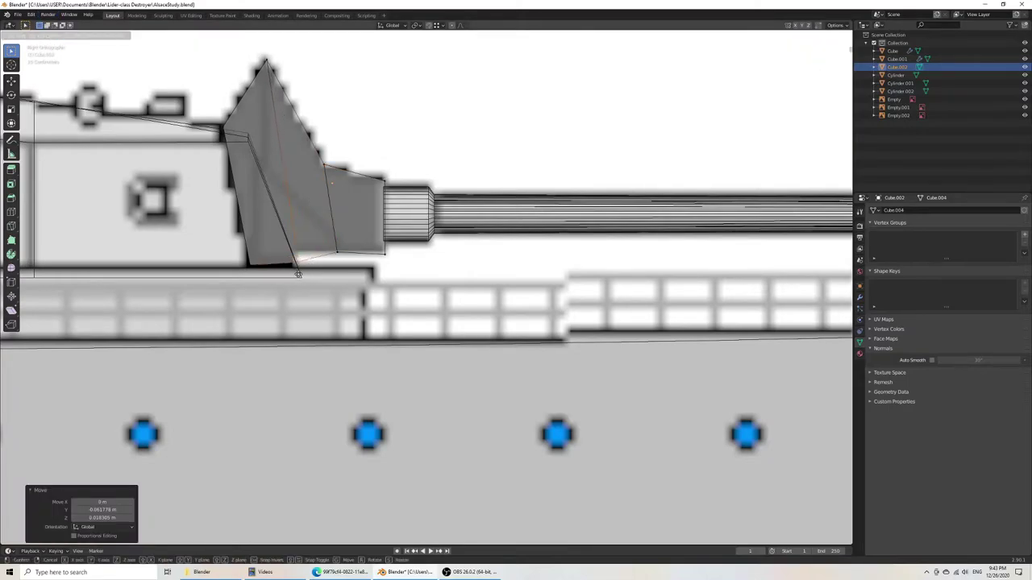
left_click(299, 273)
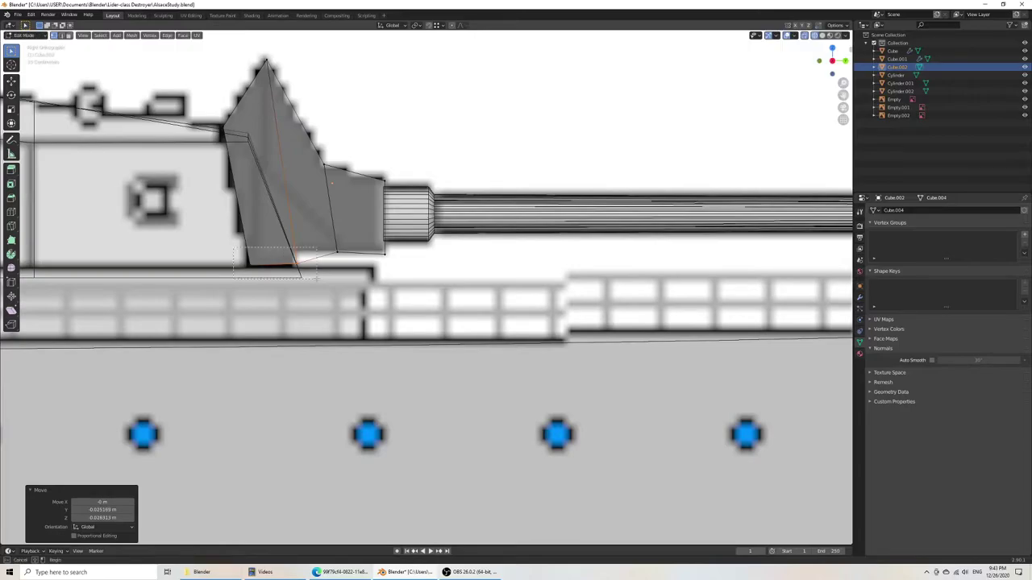
key("ctrl+s")
Step: Return to object mode in solid shading and add a Subdivision Surface modifier to the mantlet
key("Tab")
scroll(350, 292, "down", 4)
middle_click_drag(389, 292, 335, 308)
key("z")
left_click(432, 297)
mouse_move(431, 298)
middle_mouse_down()
mouse_move(394, 323)
mouse_move(395, 341)
mouse_move(396, 309)
mouse_move(525, 233)
mouse_move(482, 250)
mouse_move(493, 242)
middle_mouse_up()
middle_click_drag(635, 293, 577, 307)
left_click(860, 297)
left_click(927, 218)
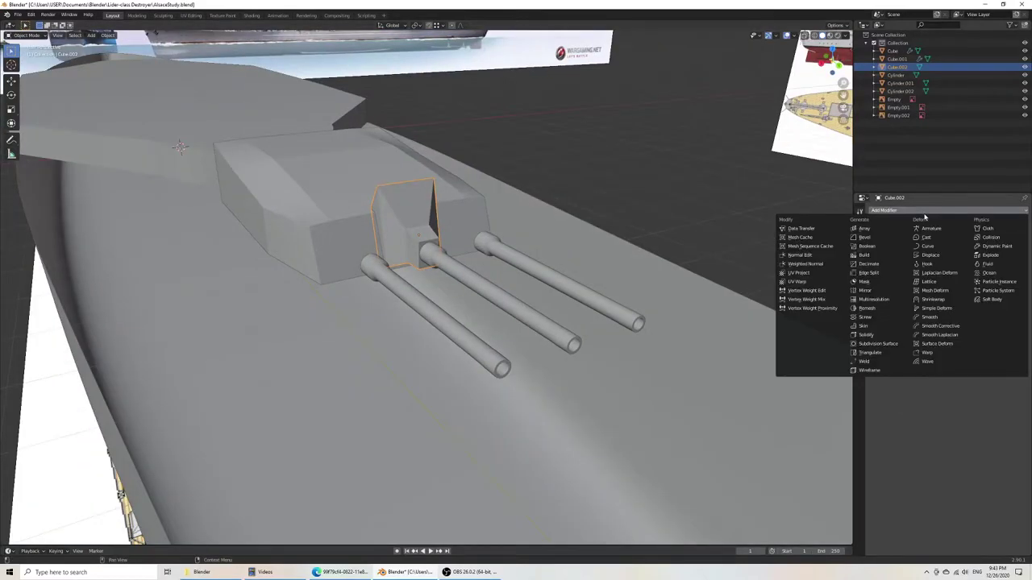
left_click(879, 343)
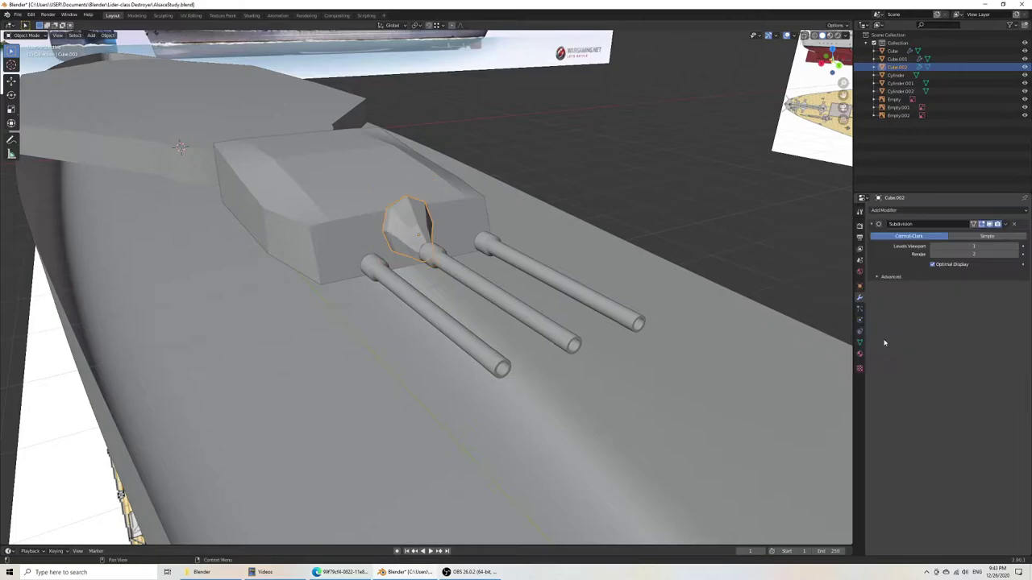
Step: Apply a partial edge crease to the whole mantlet, raise its Subdivision viewport and render levels to 4, and save
key("Tab")
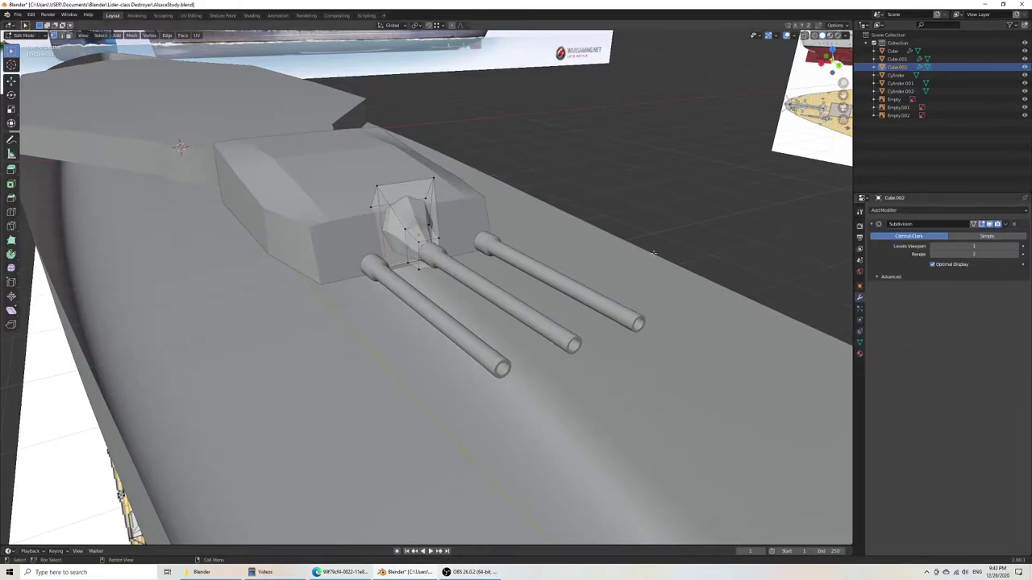
key("s")
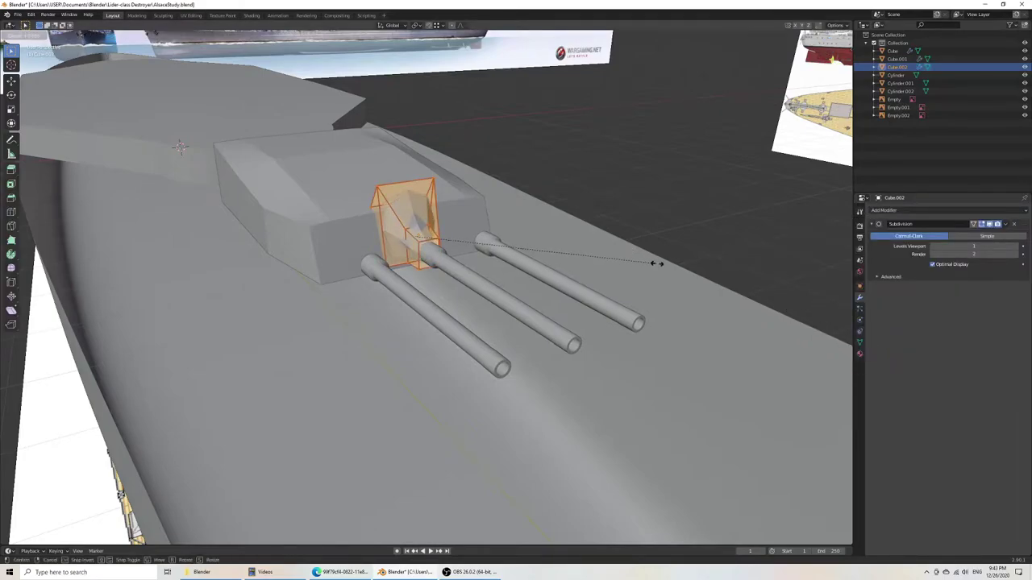
left_click(703, 268)
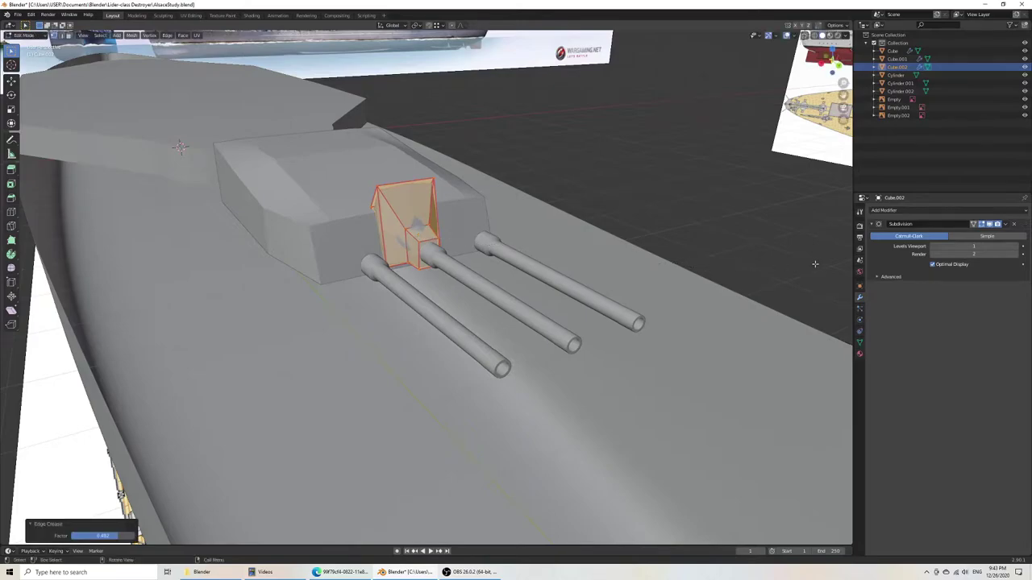
left_click(971, 255)
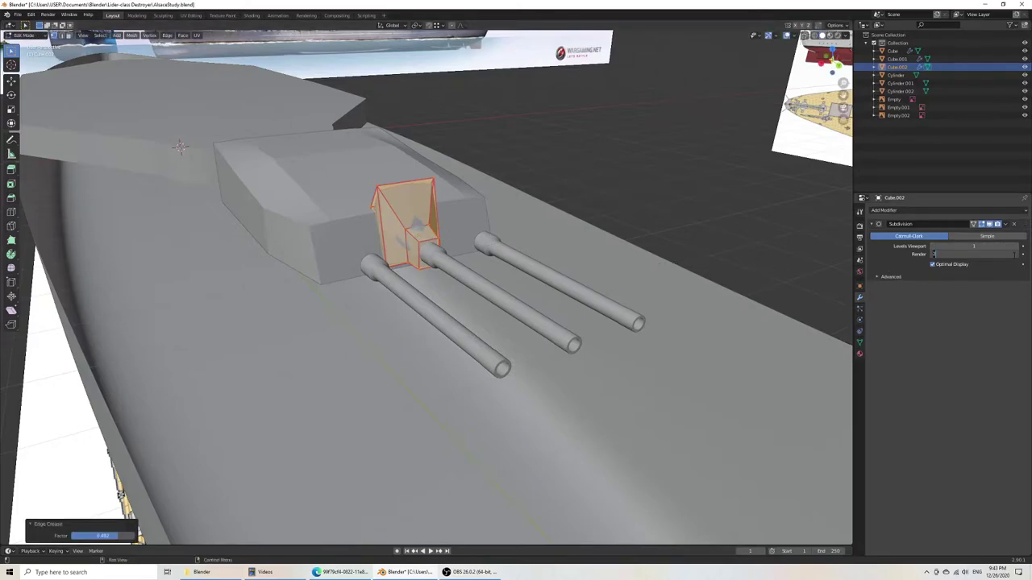
left_click(1017, 247)
key("ctrl+s")
key("Tab")
Step: Scale the mantlet's inner side edges outward along X to about double their spacing, save, and return to object mode in top view
middle_click_drag(454, 269, 455, 316)
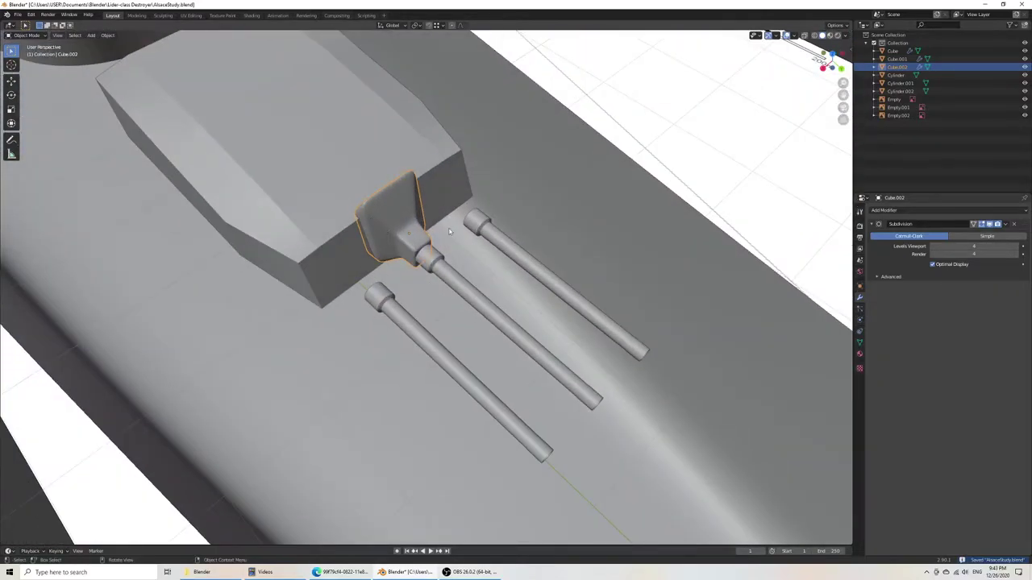
middle_click_drag(424, 258, 379, 237)
key("Tab")
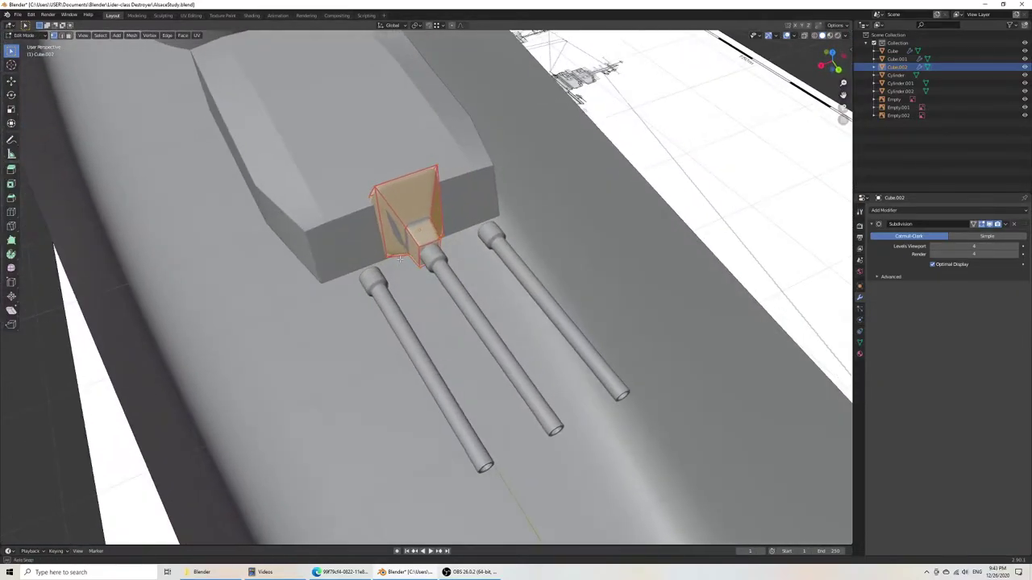
scroll(373, 236, "up", 6)
key("alt+a")
middle_click_drag(474, 178, 413, 172)
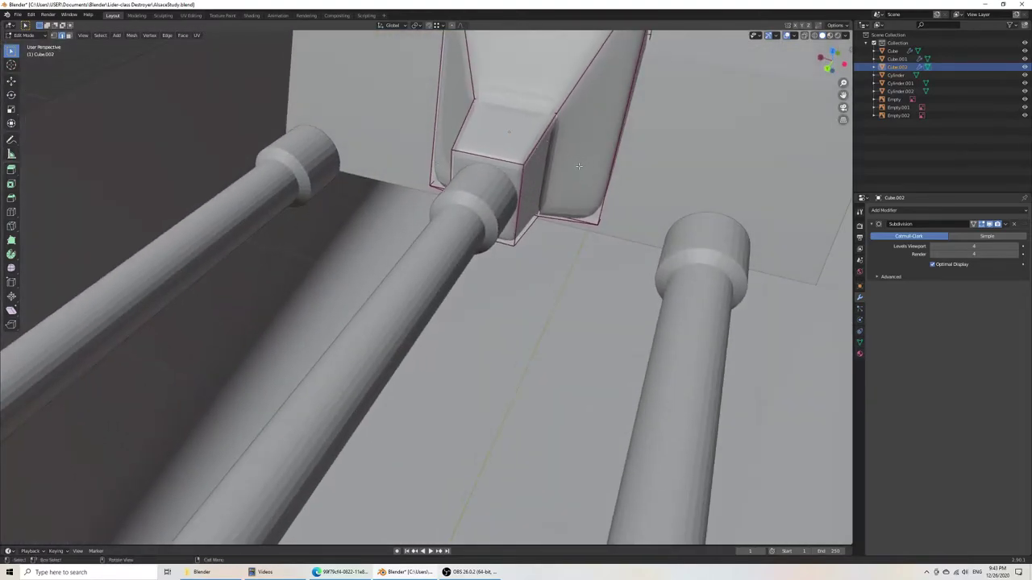
key("s")
key("x")
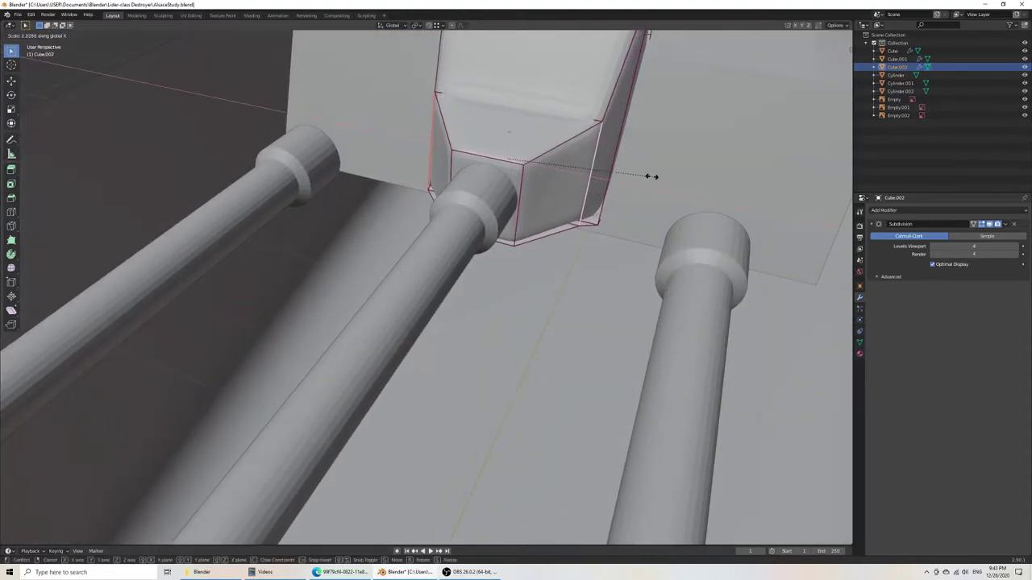
left_click(650, 175)
key("ctrl+s")
middle_click_drag(419, 235, 376, 231)
key("Tab")
scroll(491, 253, "down", 5)
middle_click_drag(420, 262, 397, 250)
key("KP_7")
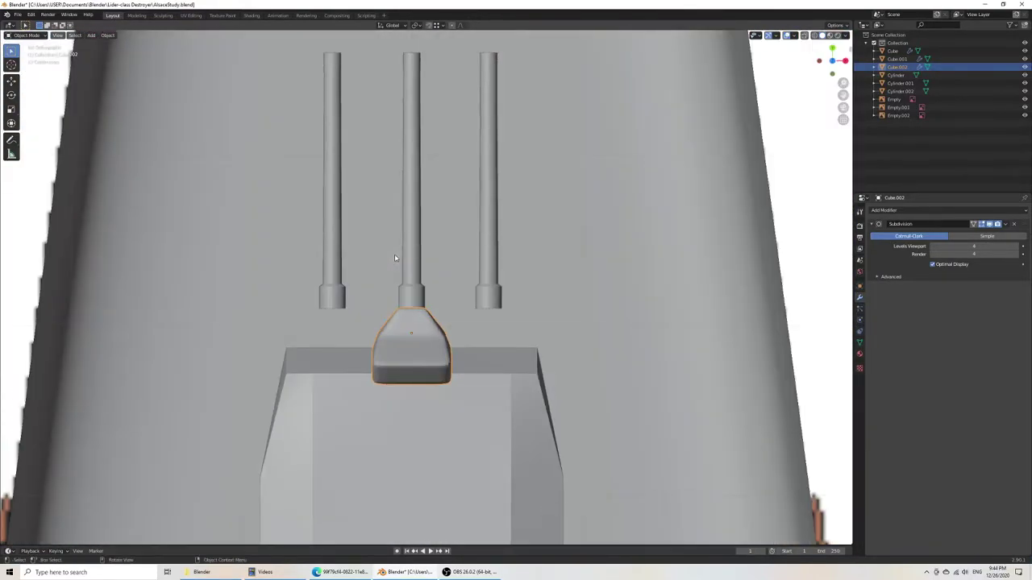
key("shift+d")
key("x")
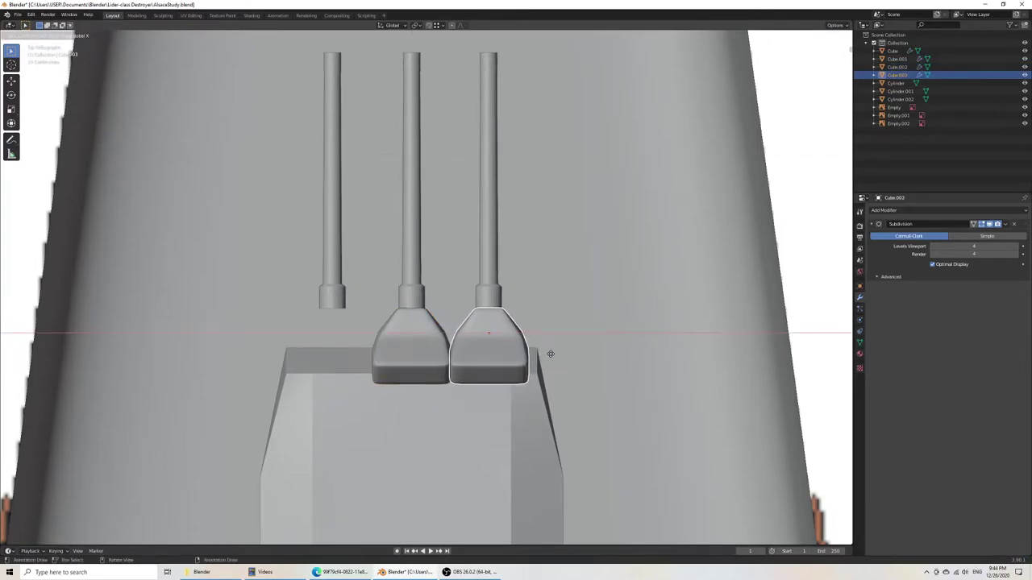
left_click(550, 353)
key("x")
left_click(550, 354)
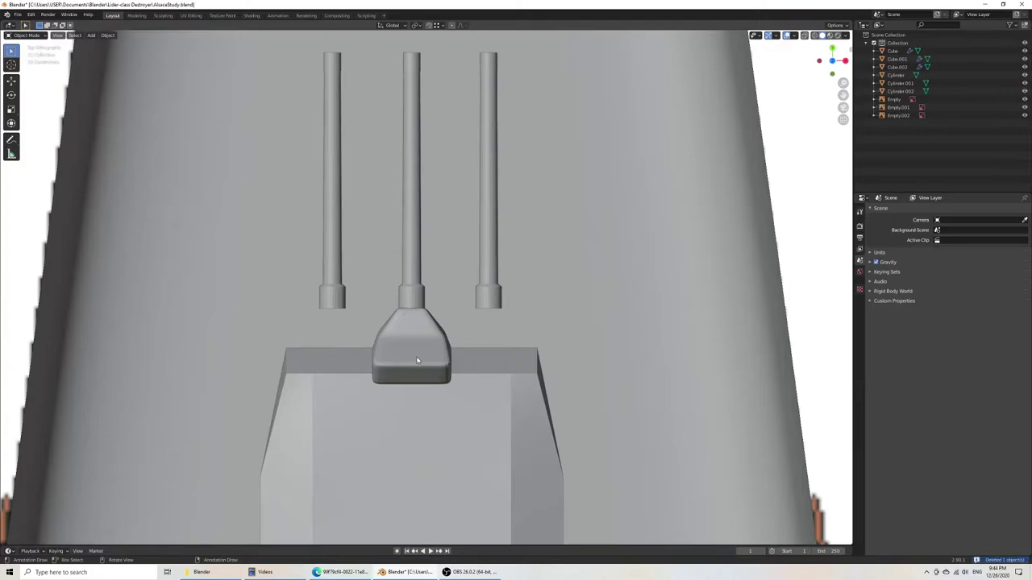
Step: Make a linked duplicate of the mantlet and move it about 0.46 m along X behind the neighbouring outer gun barrel
left_click(417, 361)
key("shift+d")
key("x")
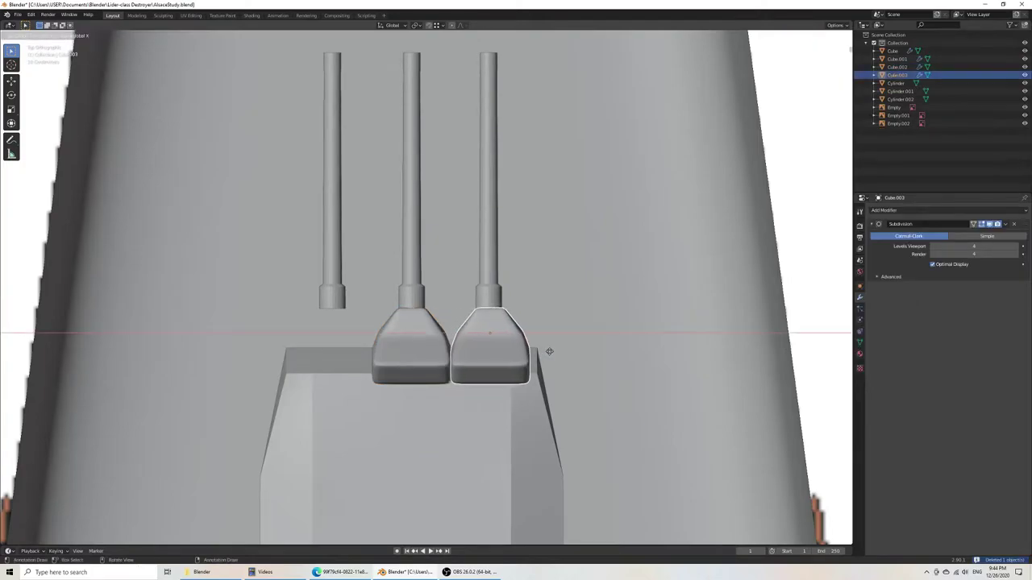
left_click(545, 349)
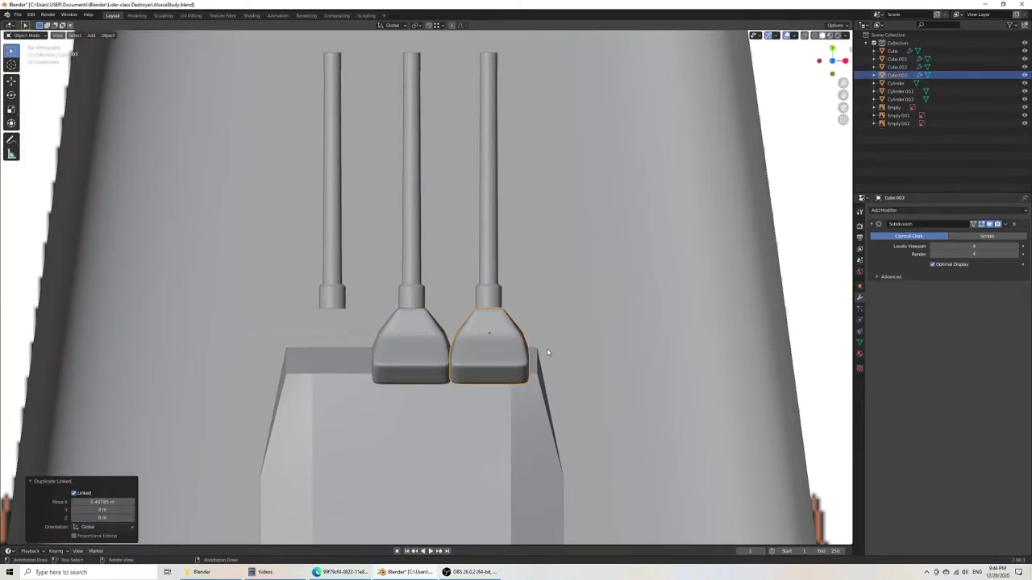
scroll(549, 346, "up", 5)
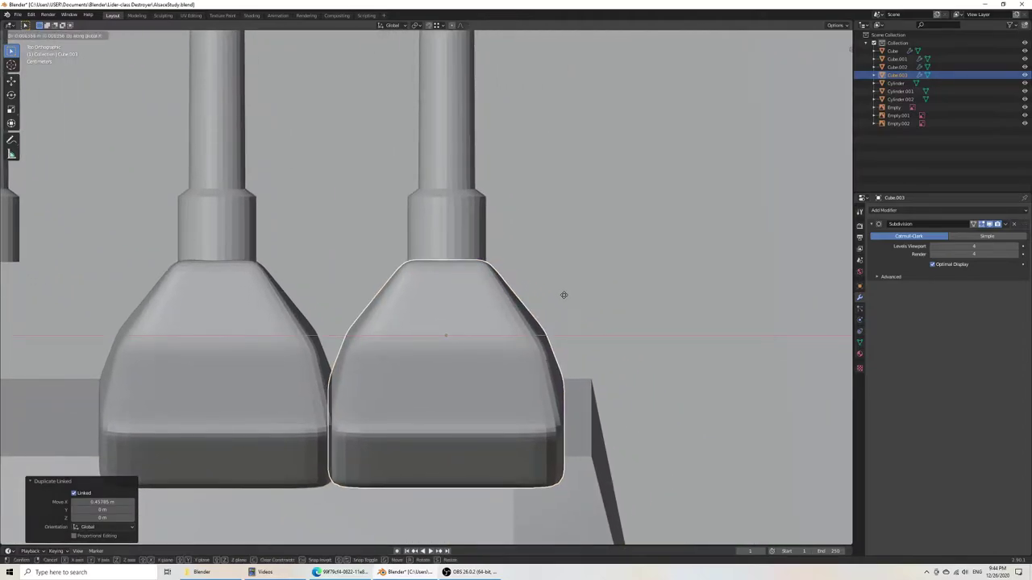
Step: In wireframe, scale the mantlet's rear part to about 0.86 along X and narrow its middle section to match the top reference
key("Tab")
key("z")
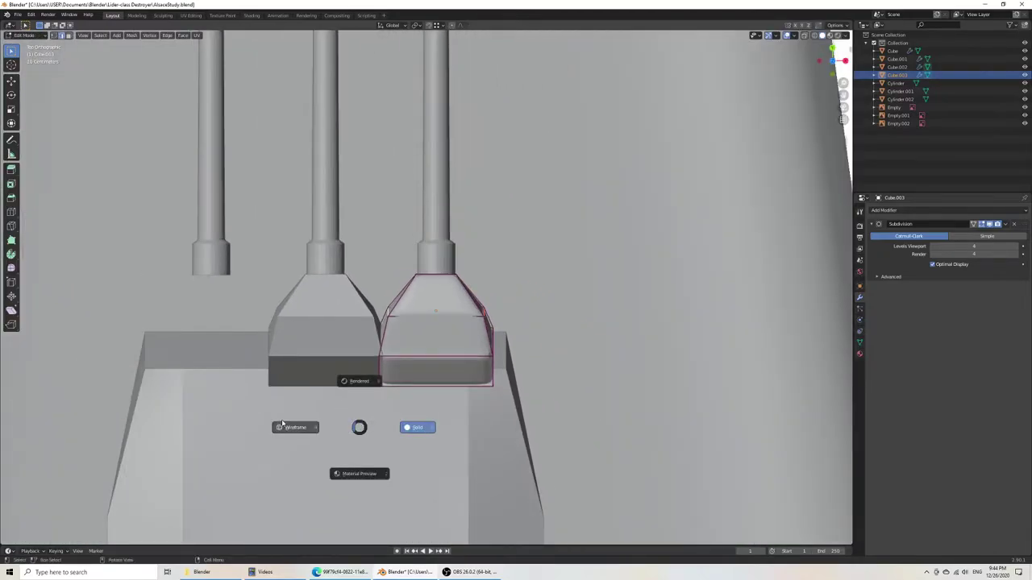
left_click(286, 424)
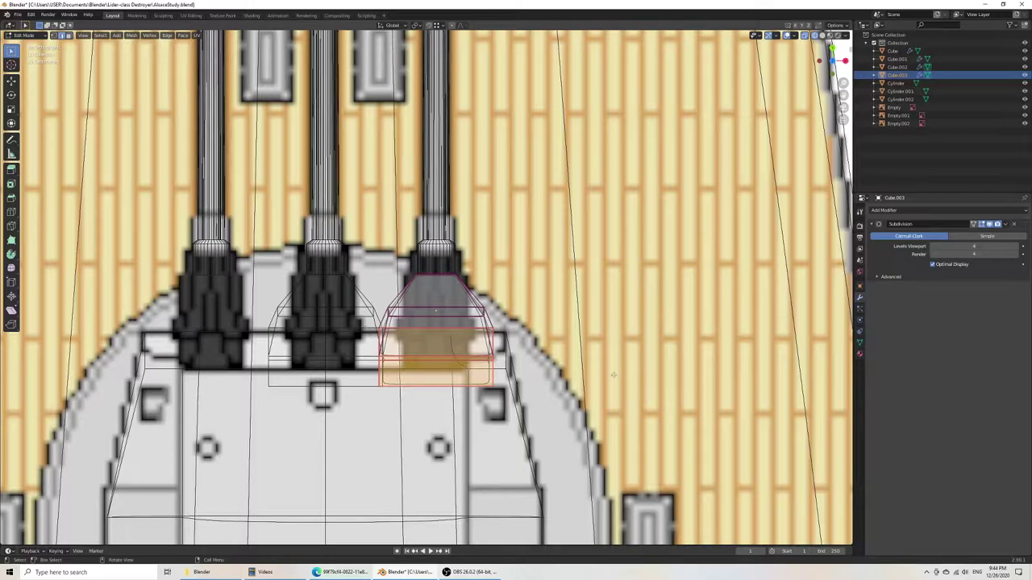
key("s")
key("x")
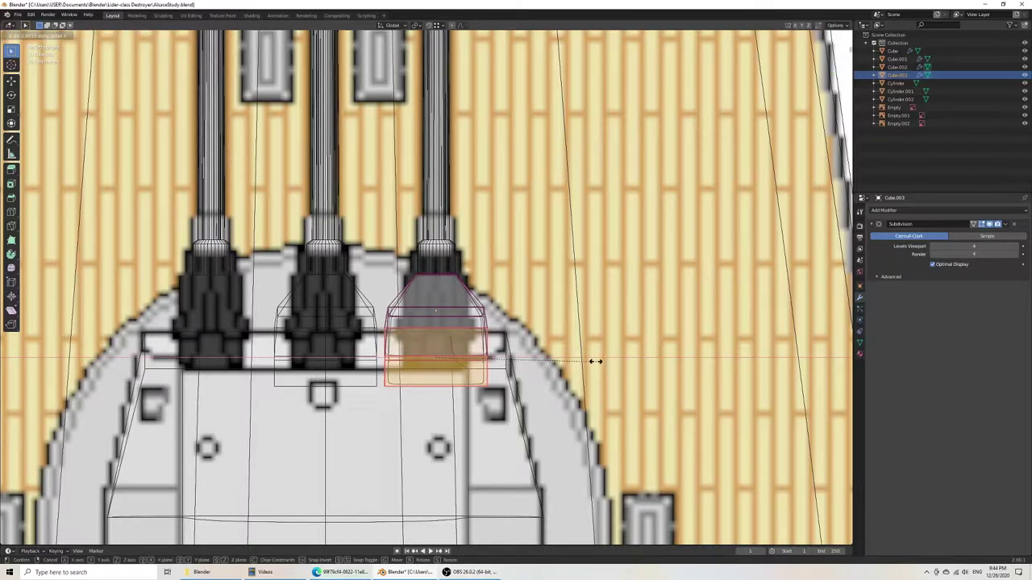
left_click(590, 361)
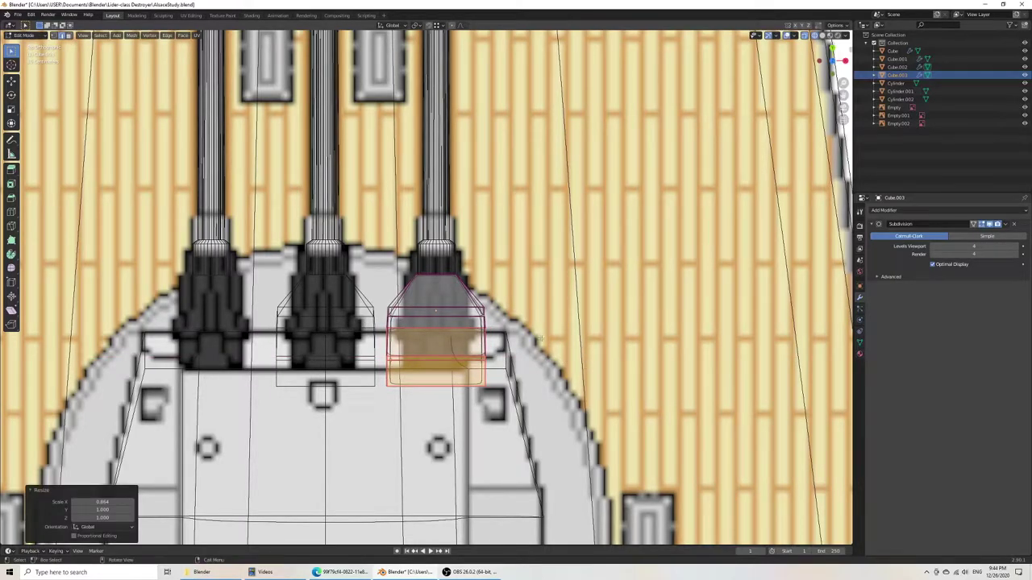
key("s")
key("x")
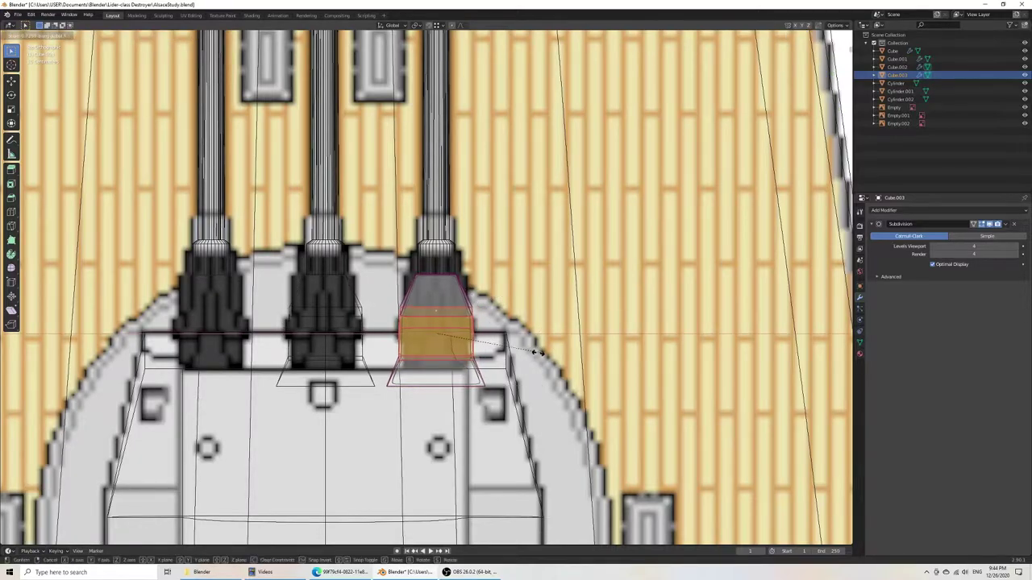
left_click(536, 353)
Step: Narrow the mantlet's rearmost edges along X to continue the body's width, save, and return to object mode in solid shading
key("Tab")
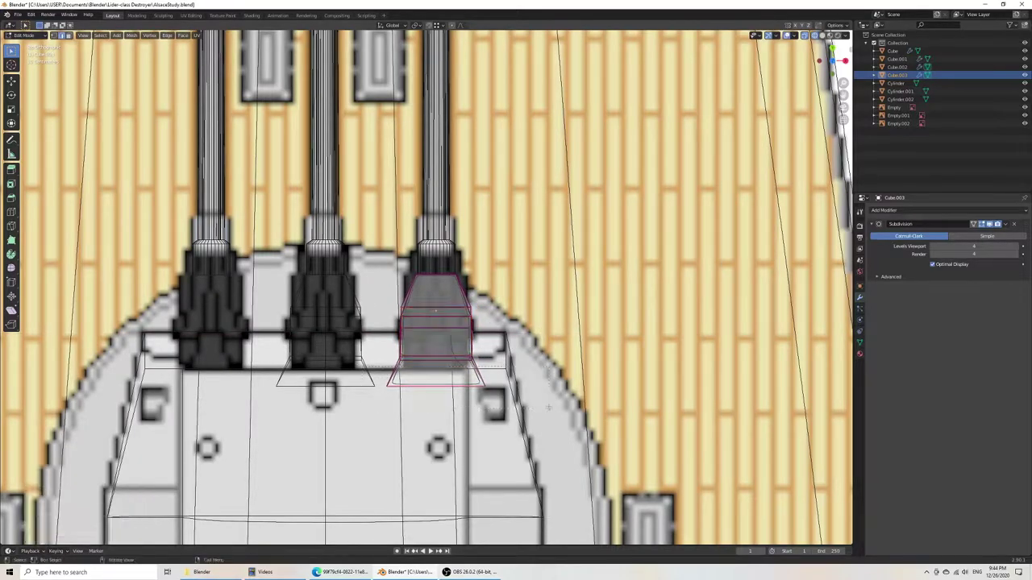
key("x")
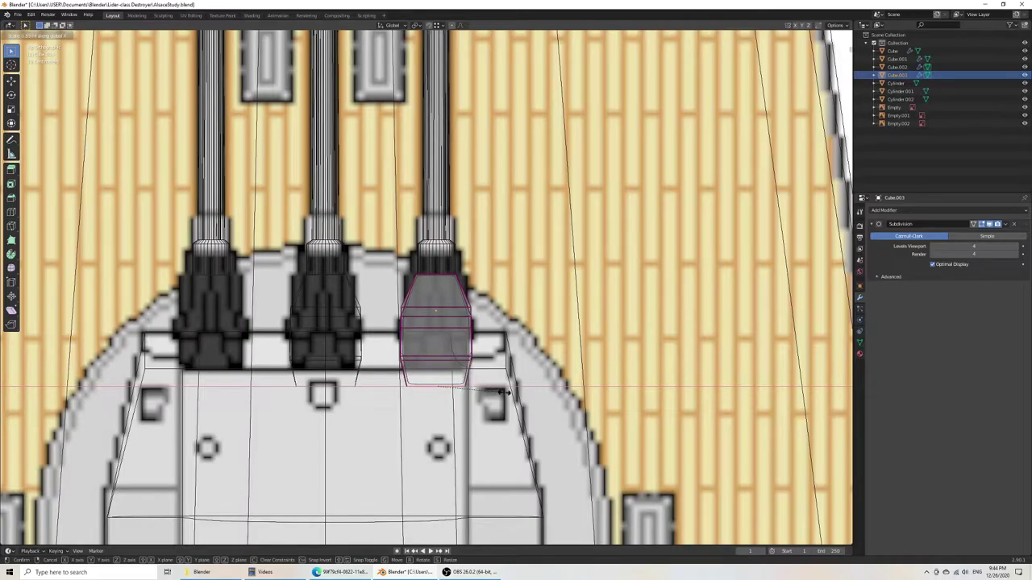
left_click(512, 391)
key("ctrl+s")
scroll(479, 376, "down", 6)
mouse_move(478, 375)
middle_mouse_down()
mouse_move(471, 347)
mouse_move(499, 345)
mouse_move(461, 353)
middle_mouse_up()
key("Tab")
key("z")
left_click(551, 339)
Step: Make a linked duplicate of the centre mantlet and move it along X behind the remaining outer gun barrel
left_click(463, 259)
key("KP_5")
key("KP_7")
scroll(391, 290, "up", 7)
middle_click_drag(389, 300, 561, 268, "shift")
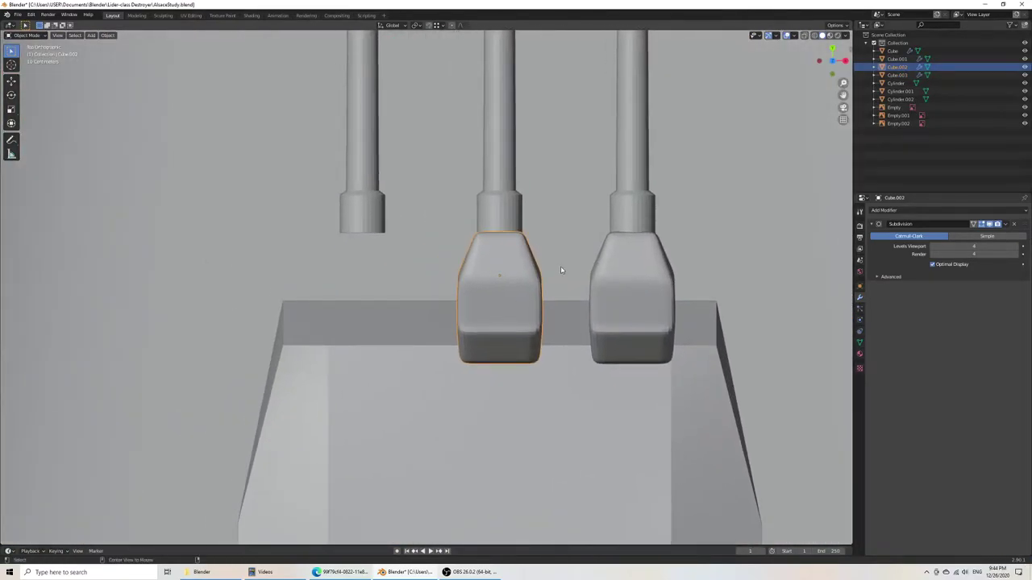
key("shift+d")
key("x")
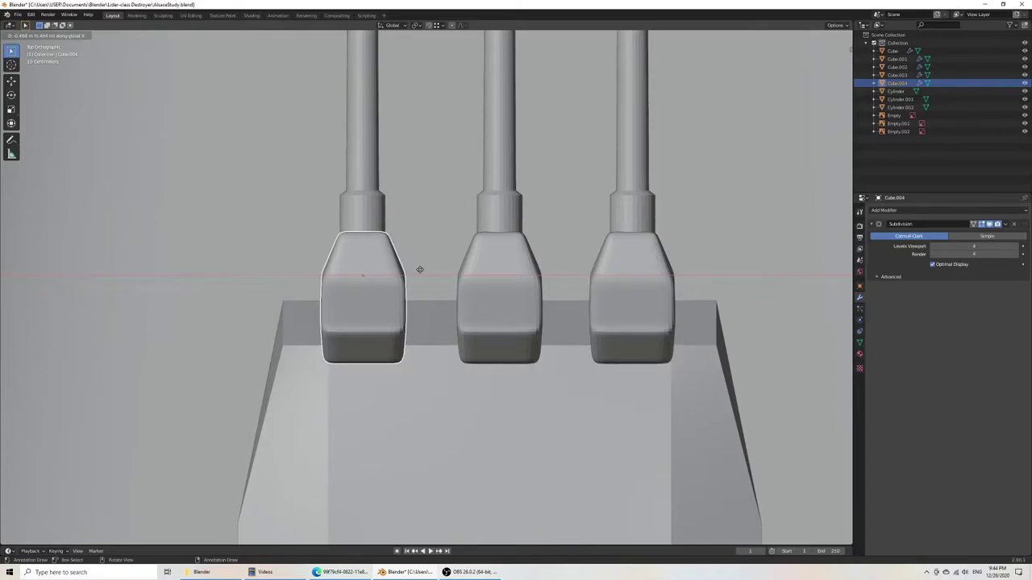
left_click(420, 270)
Step: Shade the gun barrels smooth and enable Auto Smooth at 30° in their mesh normals
left_click(375, 216)
key("F3")
type("smooth")
key("Return")
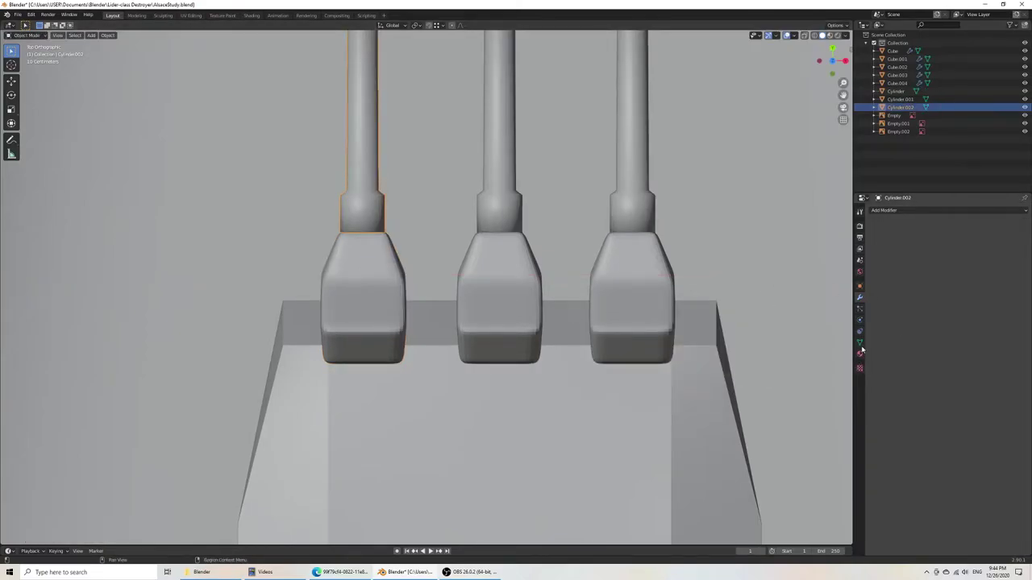
left_click(859, 345)
Step: Apply smooth shading to the linked mantlets and save the file
left_click(650, 293)
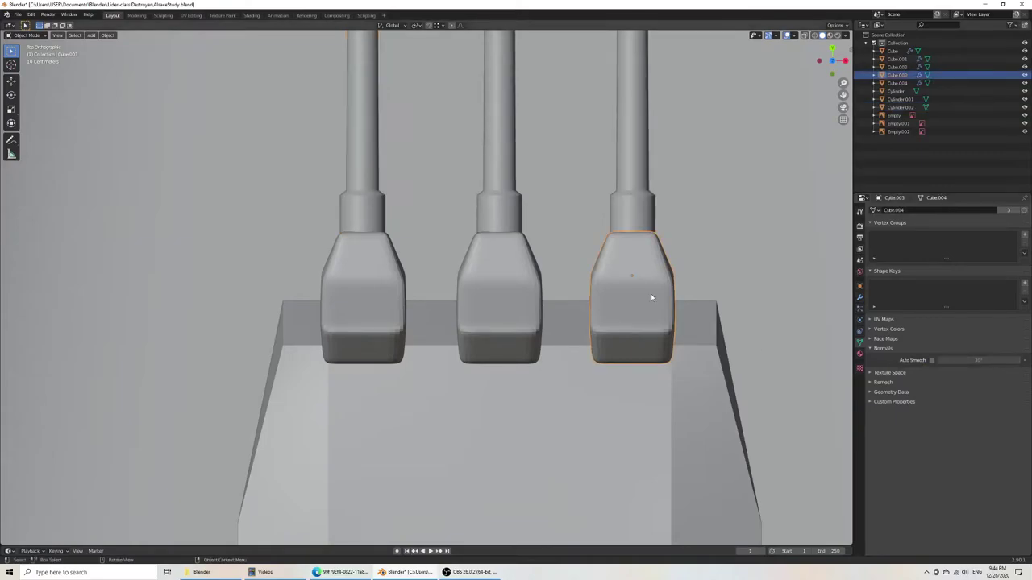
key("F3")
type("smooth")
key("Return")
key("ctrl+s")
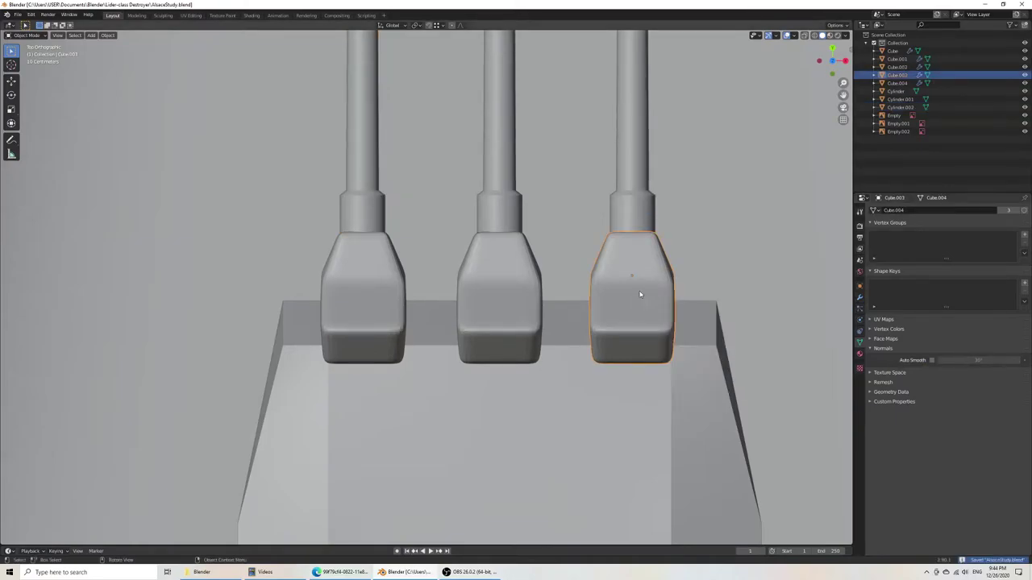
Step: Try joining the three mantlets and three gun barrels into a single object, and save the file
scroll(648, 297, "down", 7)
middle_click_drag(608, 348, 493, 289)
mouse_move(426, 304)
middle_mouse_down()
mouse_move(414, 295)
mouse_move(415, 317)
middle_mouse_up()
left_click(415, 311, "shift")
left_click(421, 286, "shift")
left_click(430, 288, "shift")
left_click(444, 269, "shift")
left_click(466, 279, "shift")
key("F3")
type("join")
key("Return")
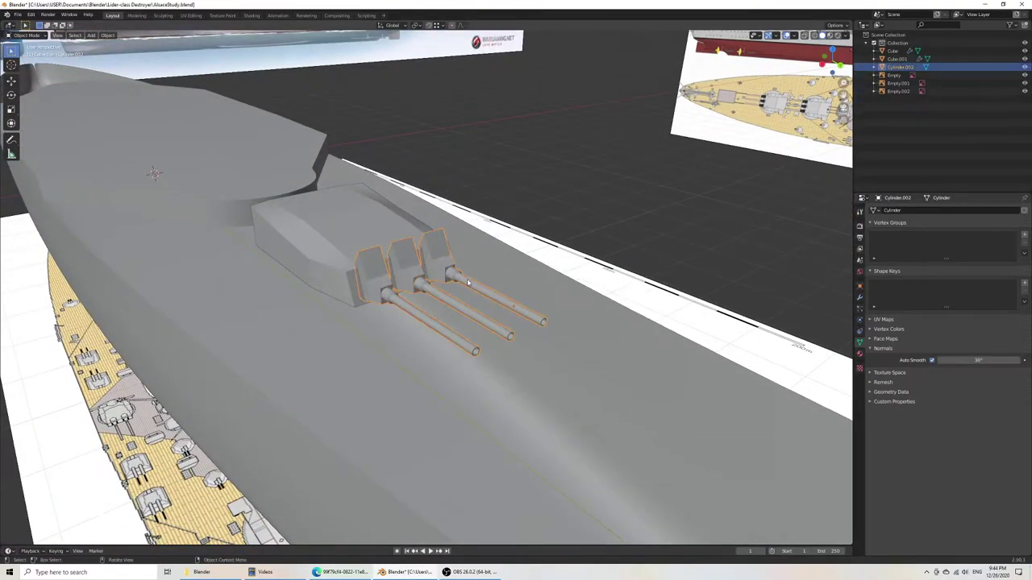
key("ctrl+s")
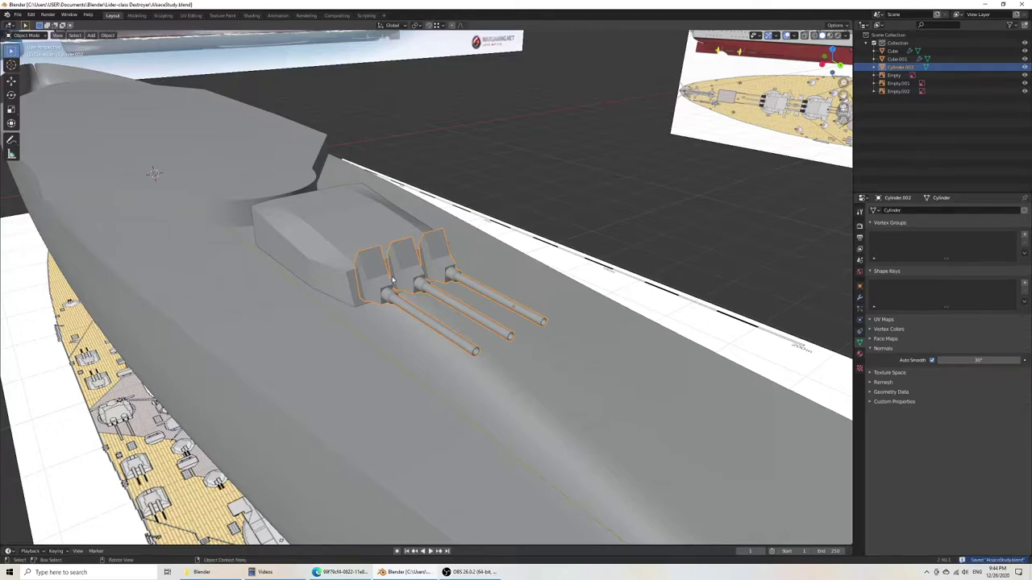
Step: Undo the join of the mantlets and gun barrels and clear the selection
scroll(377, 295, "up", 5)
middle_click_drag(377, 295, 439, 282)
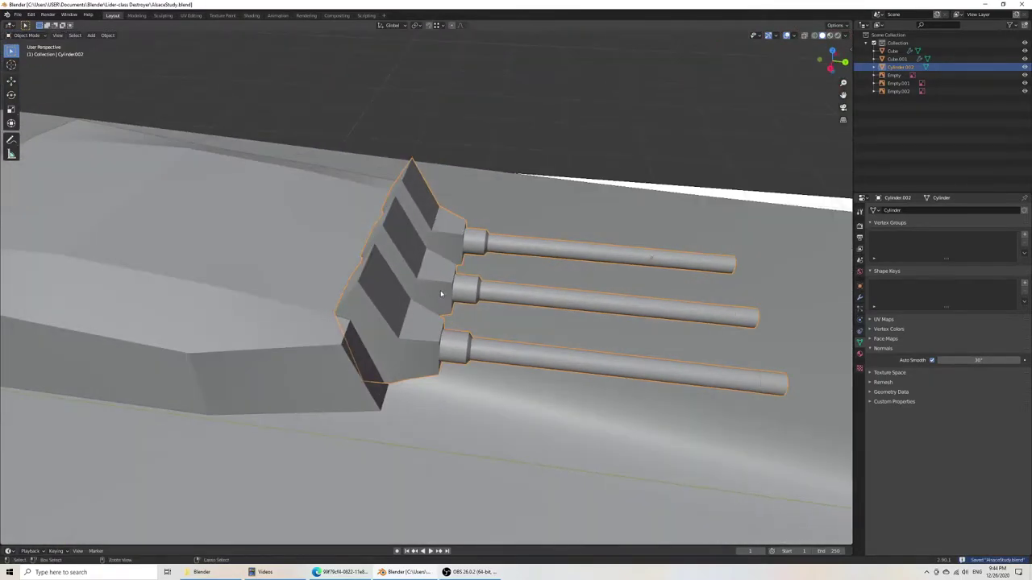
key("ctrl+z")
left_click(545, 115)
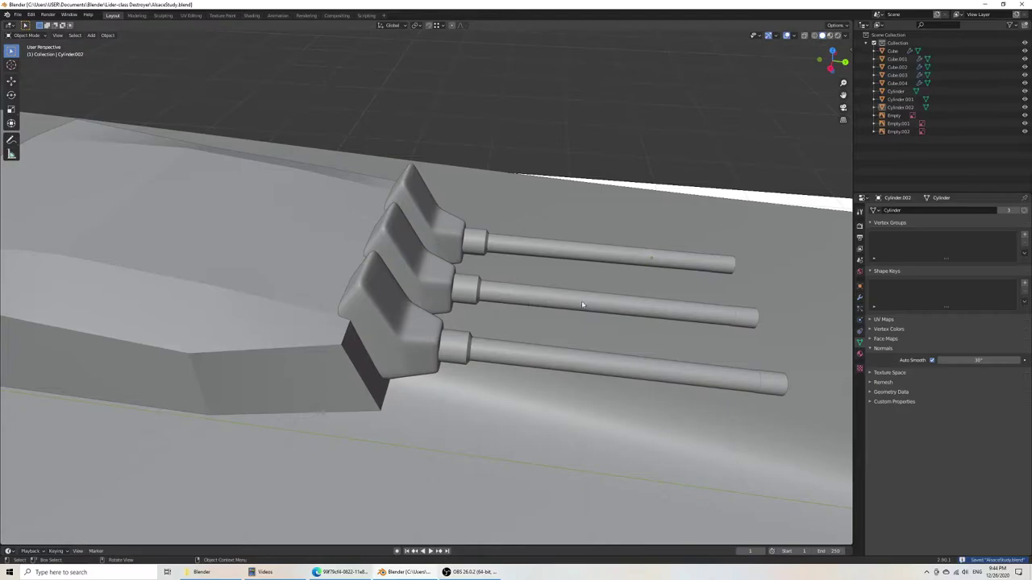
Step: Parent the three gun barrels to the turret body using the Object option, then select the hull
left_click(484, 296)
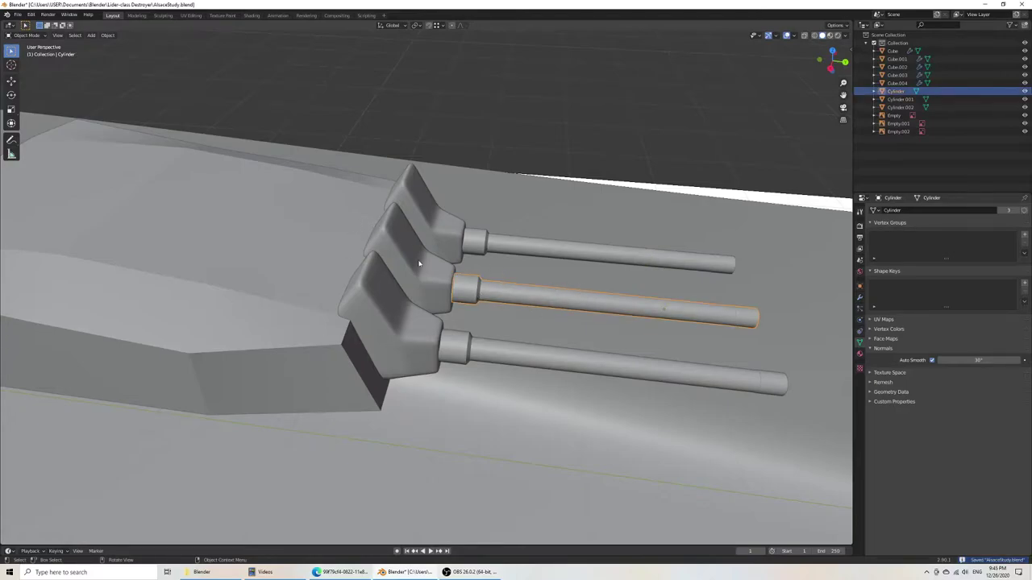
middle_click_drag(451, 313, 418, 335)
left_click(478, 330, "shift")
left_click(484, 252, "shift")
left_click(283, 223, "shift")
key("F3")
type("parent")
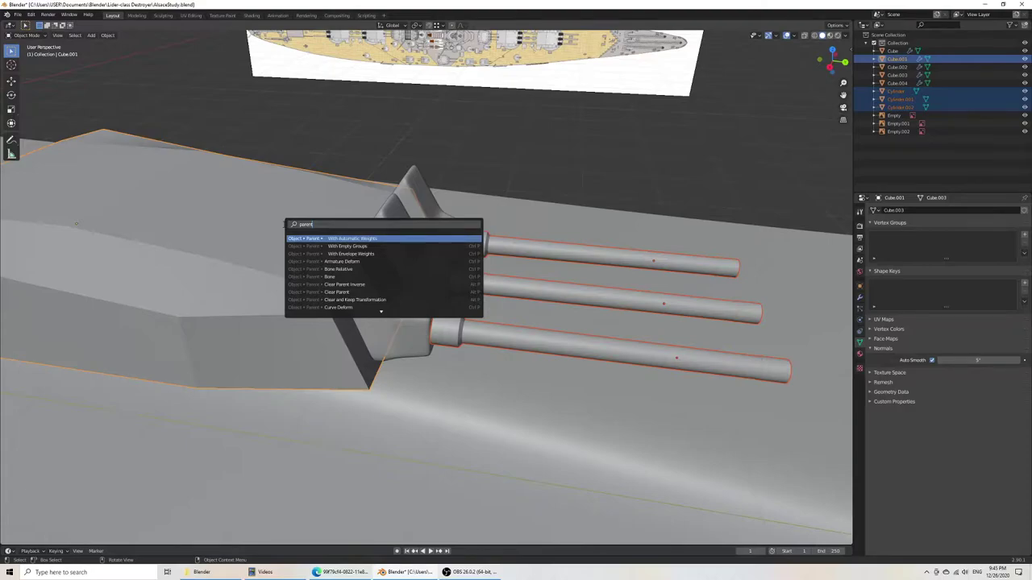
left_click(338, 136)
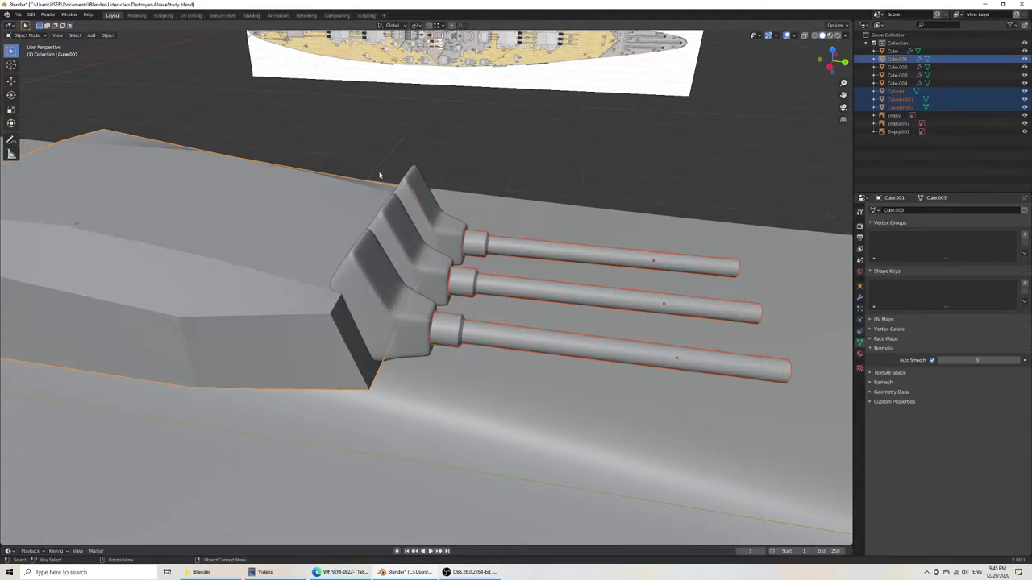
key("ctrl+p")
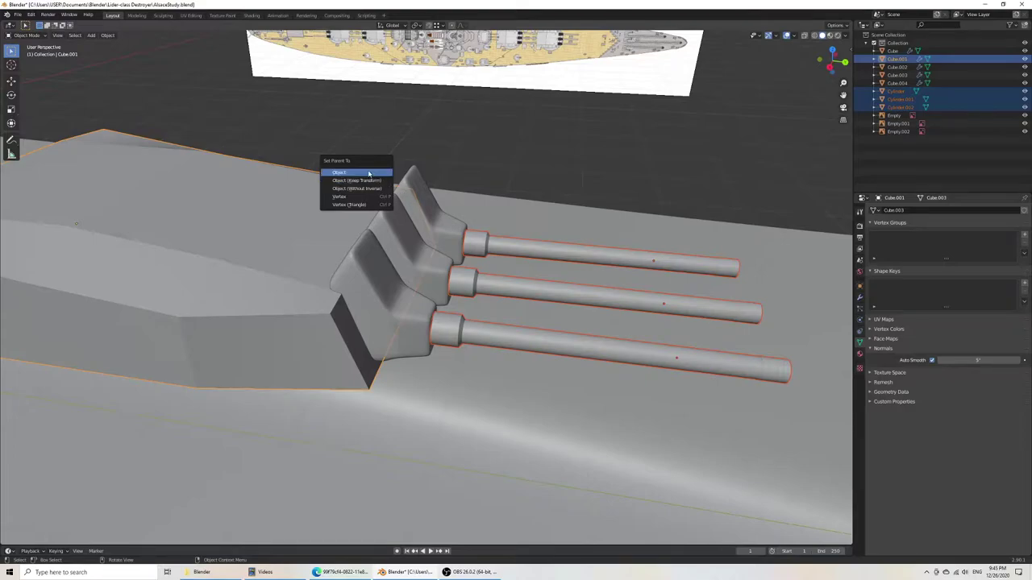
left_click(379, 174)
scroll(333, 247, "down", 3)
left_click(332, 247)
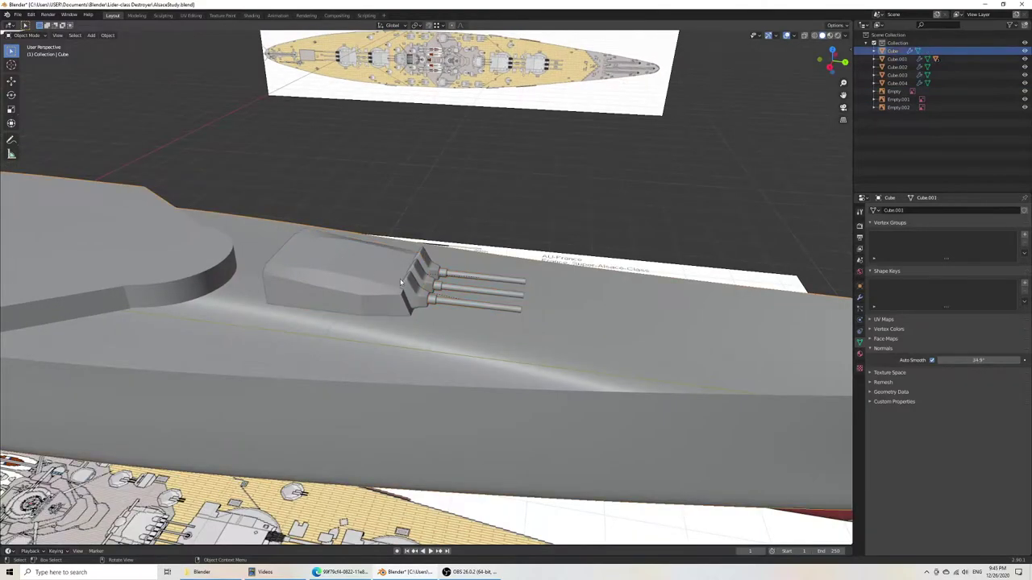
Step: Try rotating the turret body about the Z axis to check which parts follow it
left_click(340, 273)
key("r")
key("z")
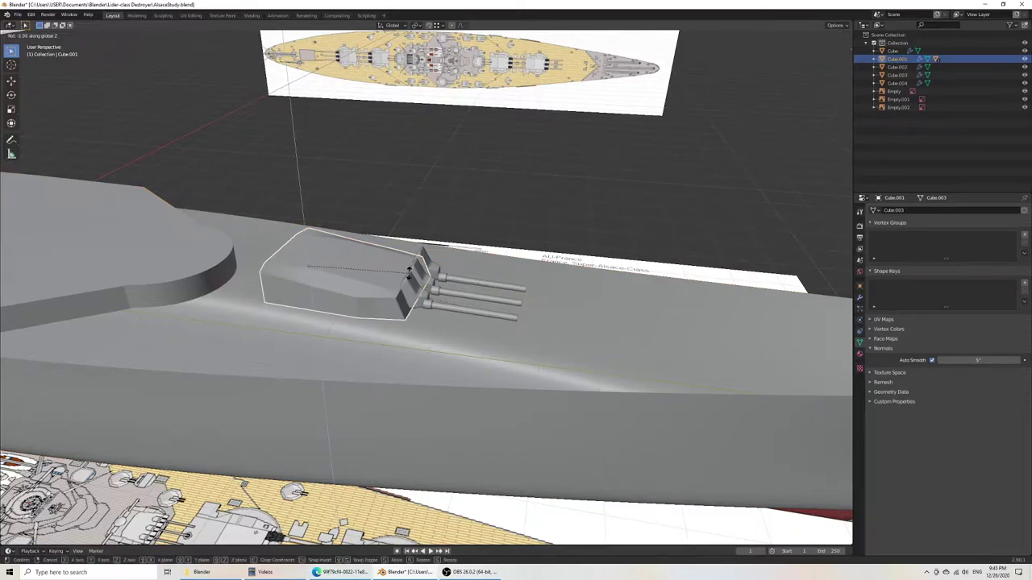
left_click(407, 292)
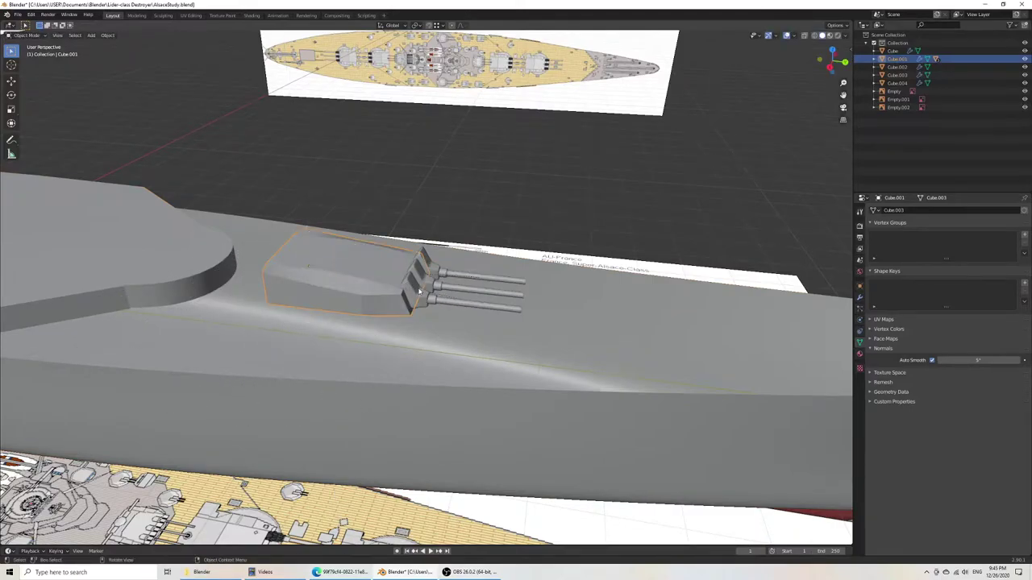
Step: Join the three mantlets with the turret body into one object and apply Object parenting
left_click(420, 293)
left_click(425, 279, "shift")
left_click(431, 262, "shift")
left_click(339, 266, "shift")
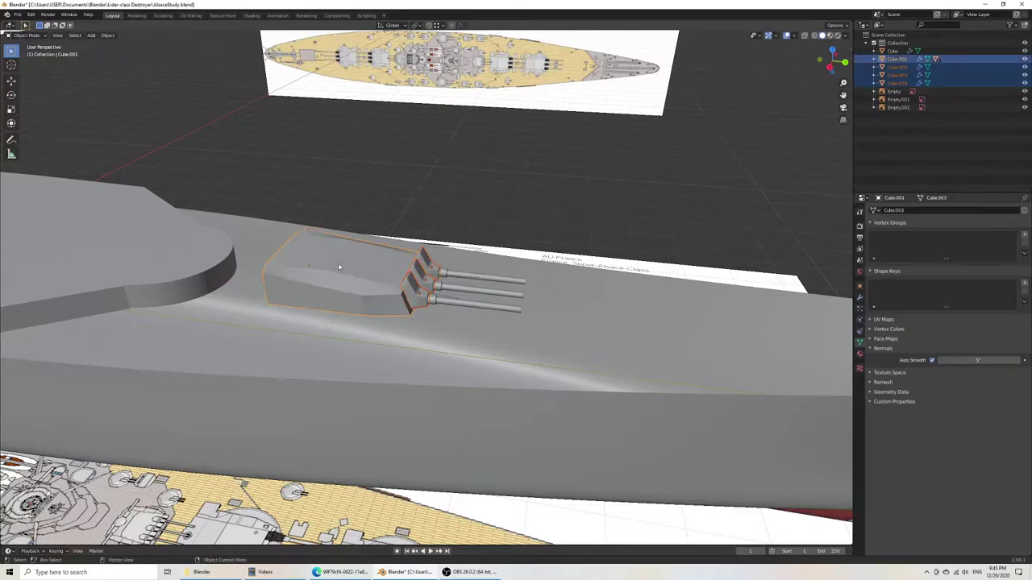
key("F3")
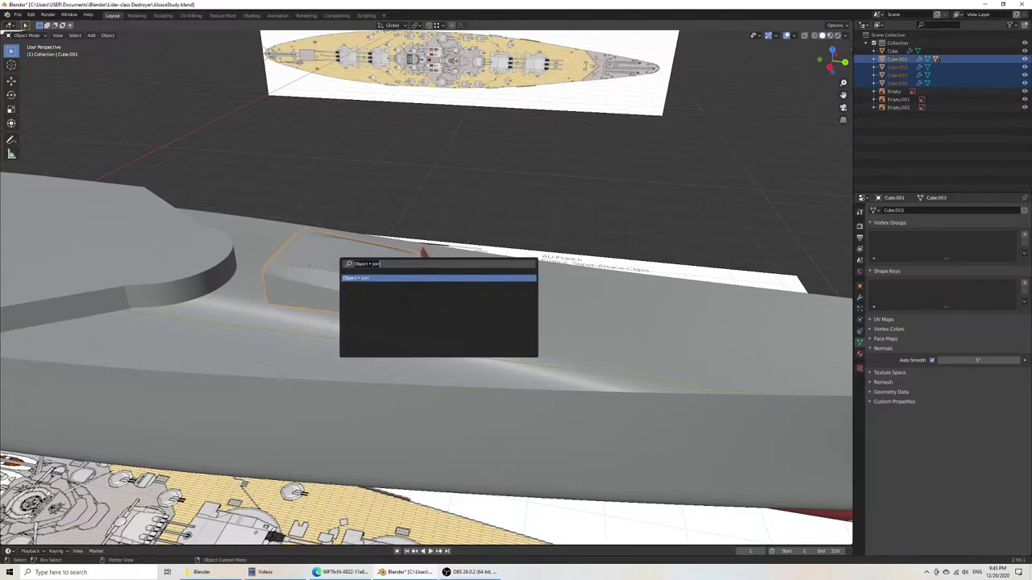
key("Return")
key("ctrl+p")
left_click(405, 186)
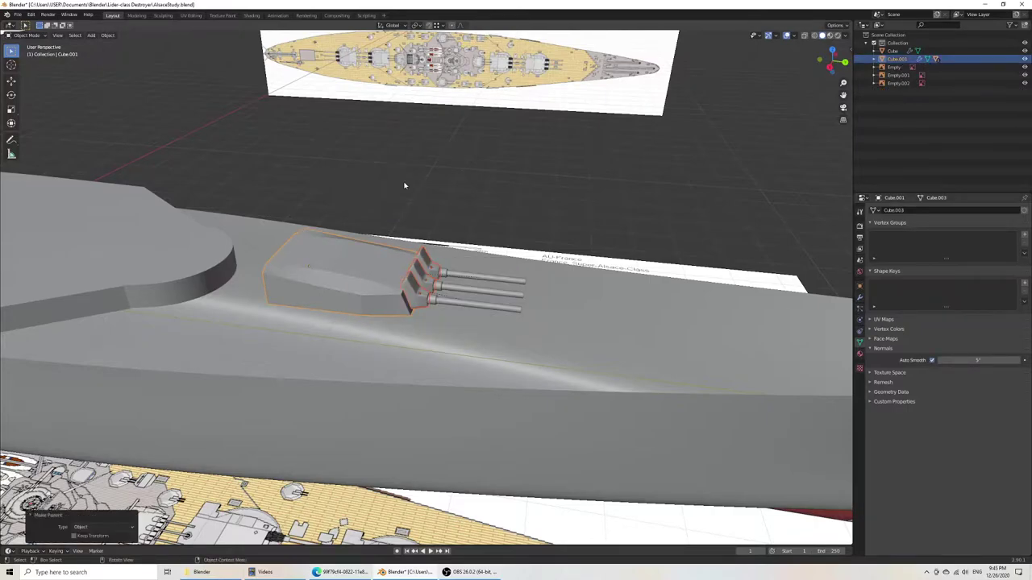
Step: Try rotating the joined turret about the Z axis to check that its parts follow
left_click(378, 264)
key("g")
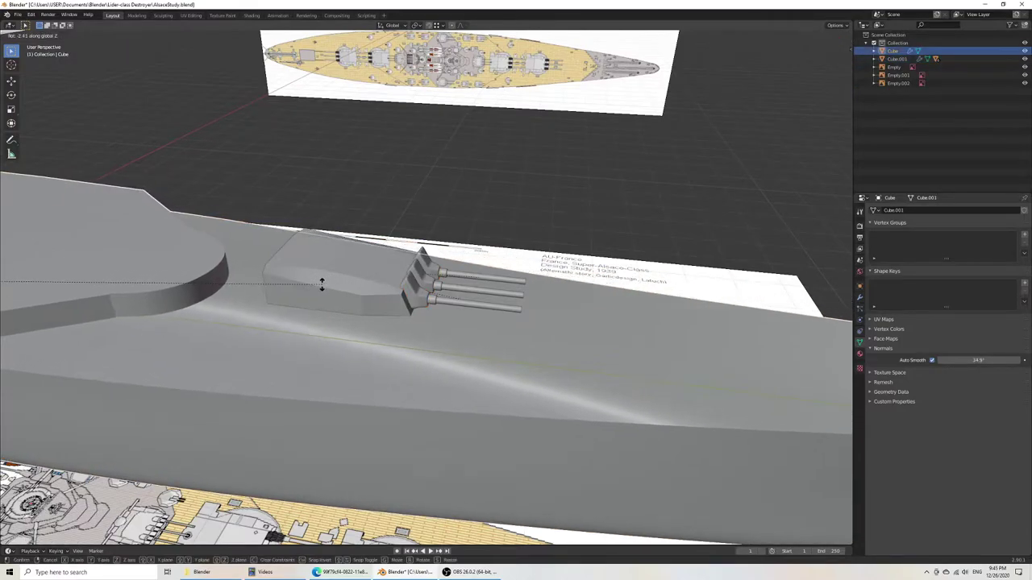
right_click(344, 275)
left_click(347, 273)
key("r")
key("z")
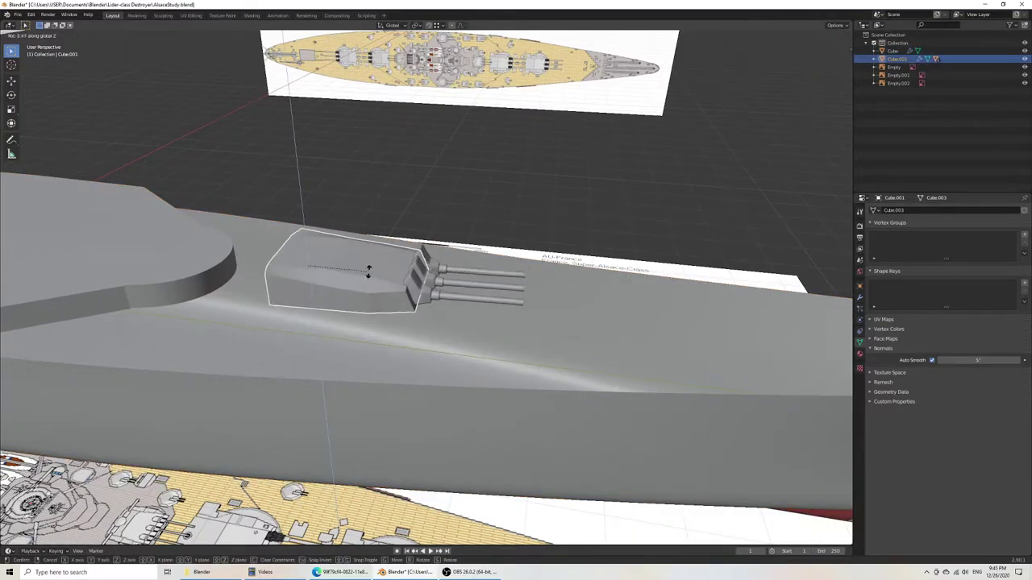
right_click(343, 282)
Step: Save the file and test the turret's Z-axis rotation while viewing the whole ship
scroll(347, 282, "down", 6)
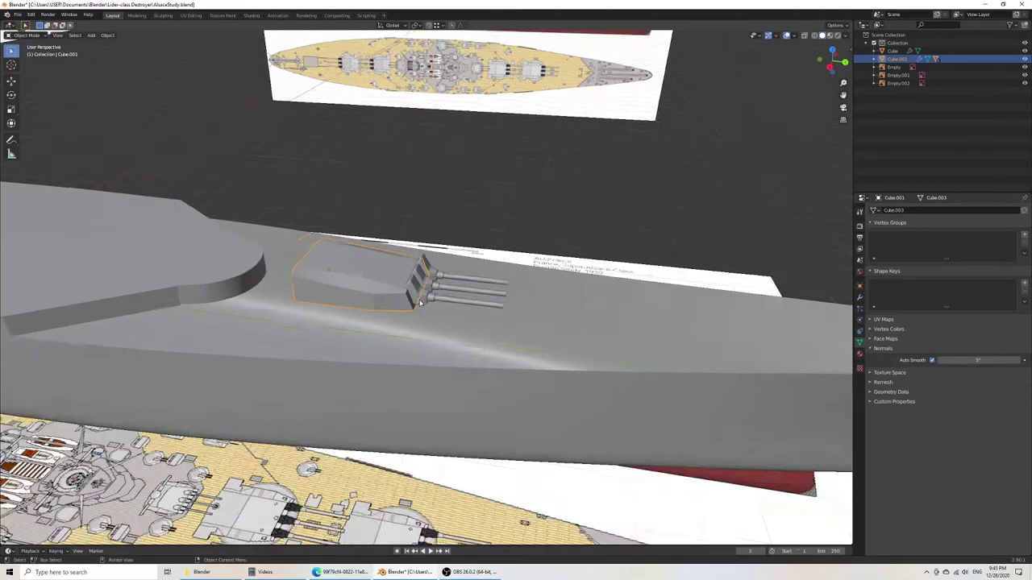
left_click(442, 248)
key("ctrl+s")
middle_click_drag(442, 249, 442, 223)
left_click(407, 281)
middle_click_drag(520, 278, 466, 296)
key("r")
key("z")
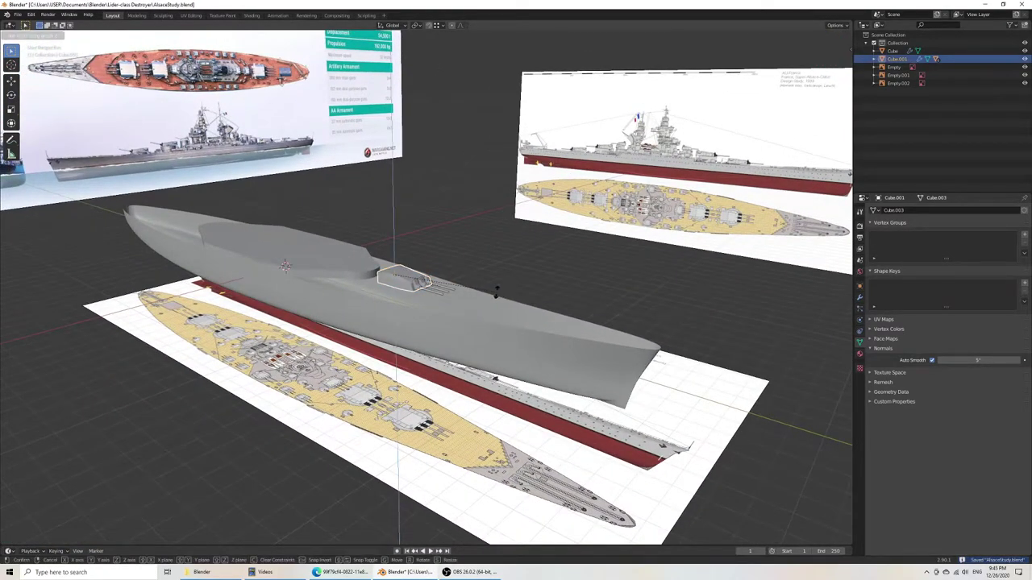
left_click(480, 297)
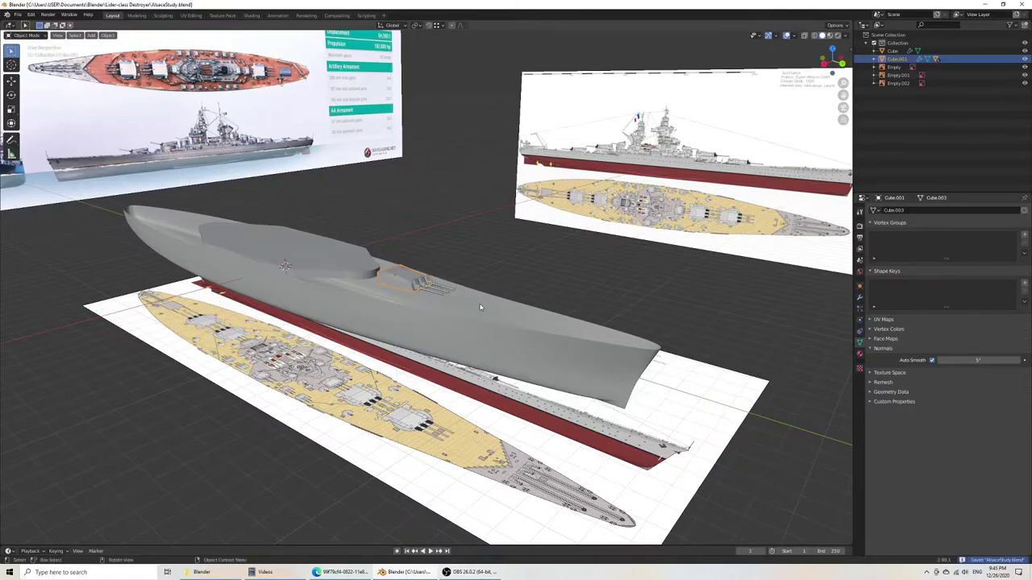
Step: Select the hull and enter Edit Mode with vertex selection, checking it in wireframe before restoring solid shading
key("KP_3")
left_click(480, 307)
key("Tab")
middle_click_drag(543, 344, 418, 361, "shift")
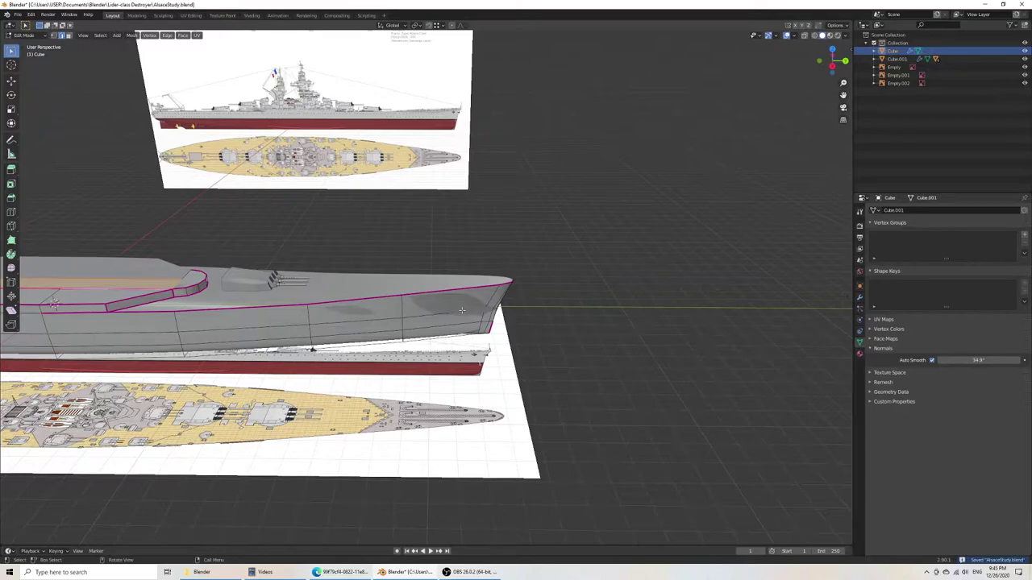
middle_click_drag(462, 310, 363, 307)
key("z")
left_click(296, 307)
left_click(55, 36)
key("z")
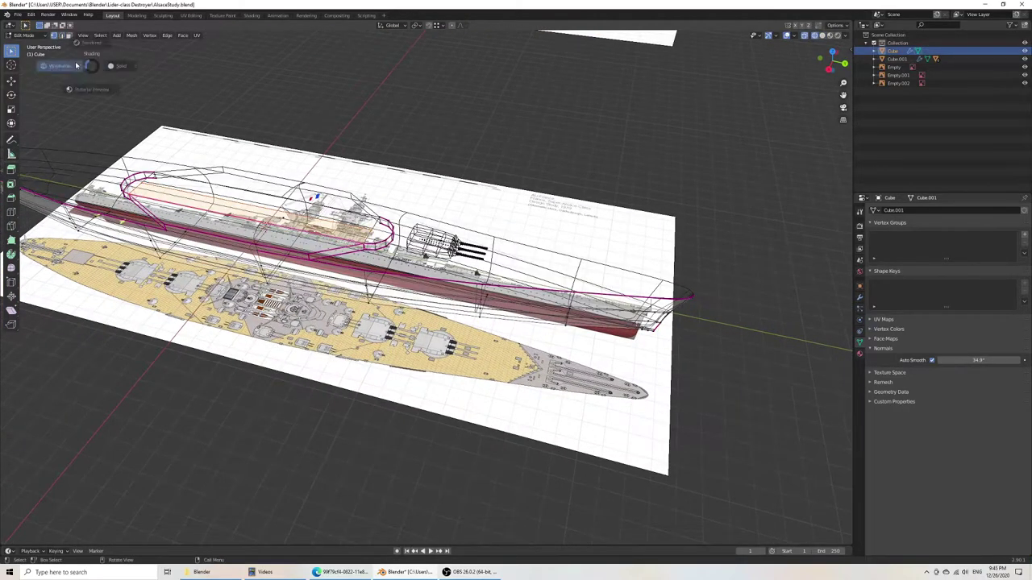
left_click(145, 69)
Step: Inspect the raised deck's lower corner and its junction with the hull beside the forward turret
scroll(250, 251, "up", 2)
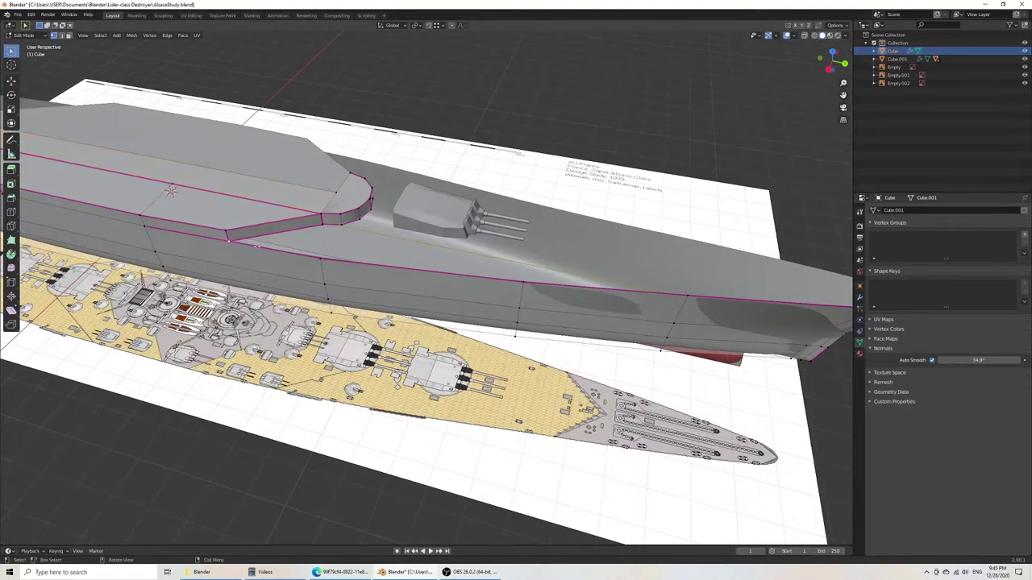
middle_click_drag(317, 258, 363, 223)
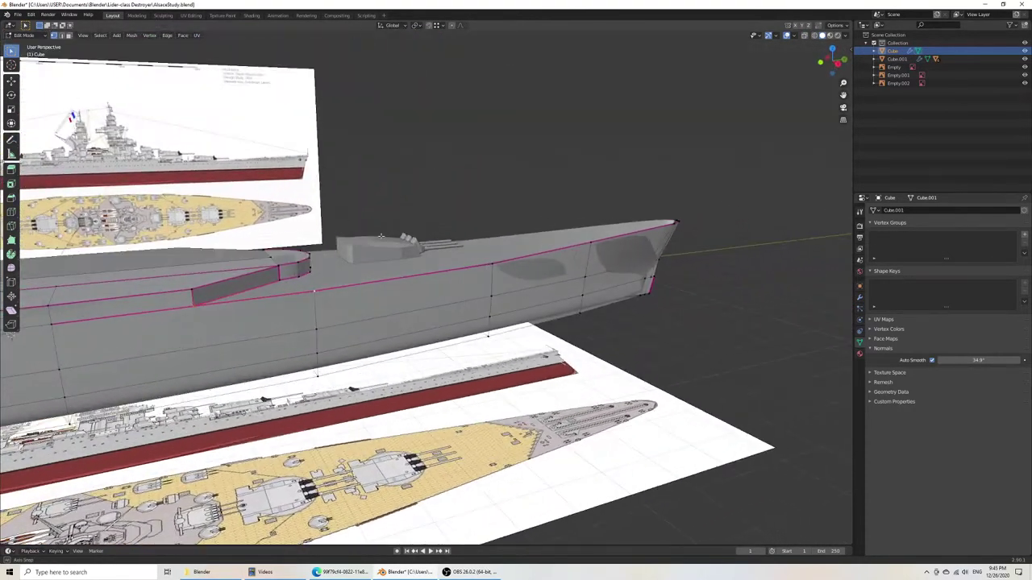
scroll(286, 272, "up", 4)
middle_click_drag(286, 272, 486, 276, "shift")
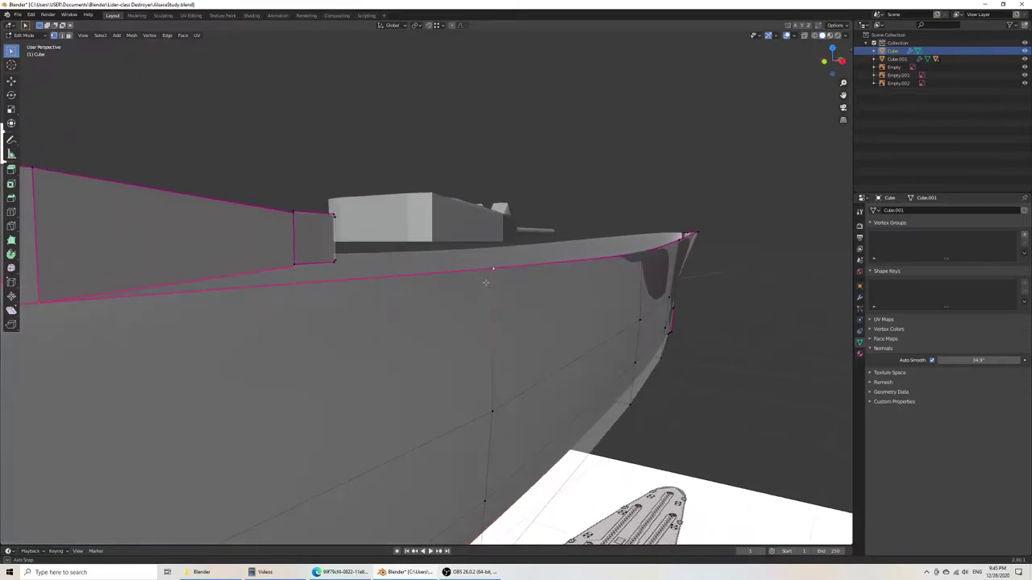
mouse_move(322, 280)
middle_mouse_down()
mouse_move(337, 281)
mouse_move(287, 275)
mouse_move(332, 272)
middle_mouse_up()
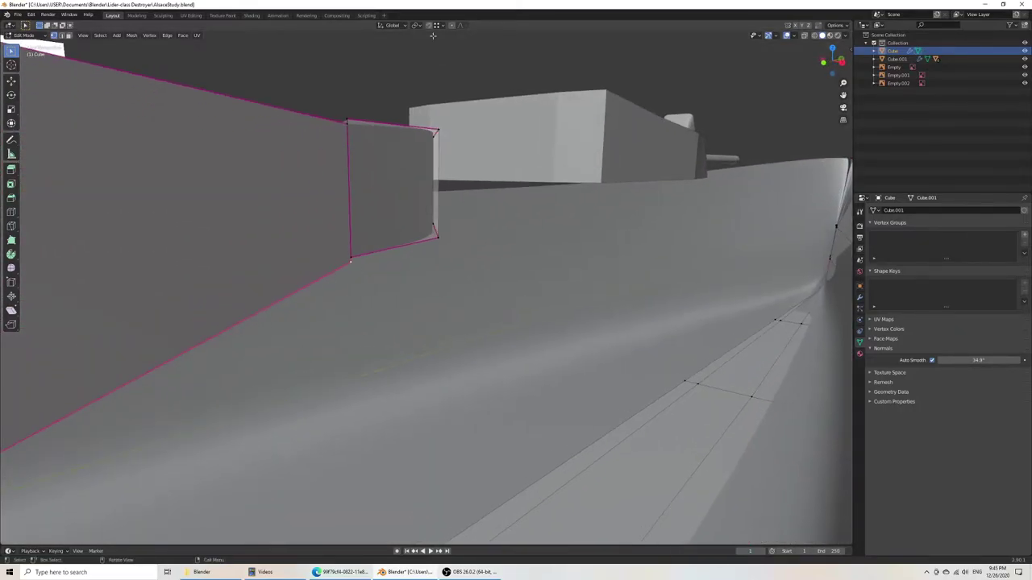
mouse_move(387, 171)
middle_mouse_down()
mouse_move(364, 176)
mouse_move(380, 159)
mouse_move(384, 170)
middle_mouse_up()
middle_click_drag(193, 243, 266, 266)
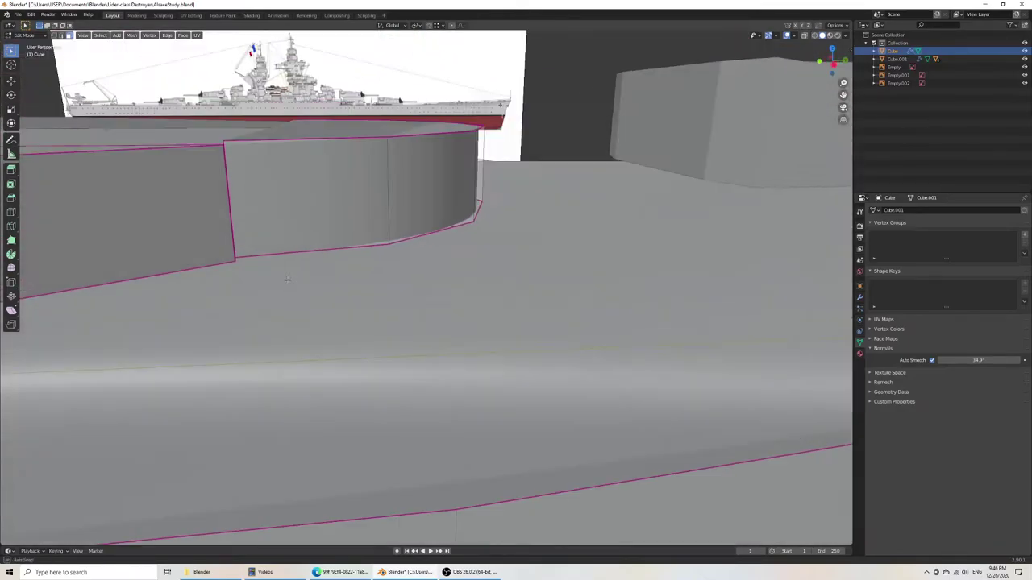
Step: Select the lower edge of the raised deck's curved front wall and move it along Z, snapping it to the adjoining corner
left_click(62, 36)
middle_click_drag(306, 238, 137, 230)
scroll(539, 324, "down", 3)
middle_click_drag(539, 326, 532, 338)
left_click(524, 328, "ctrl")
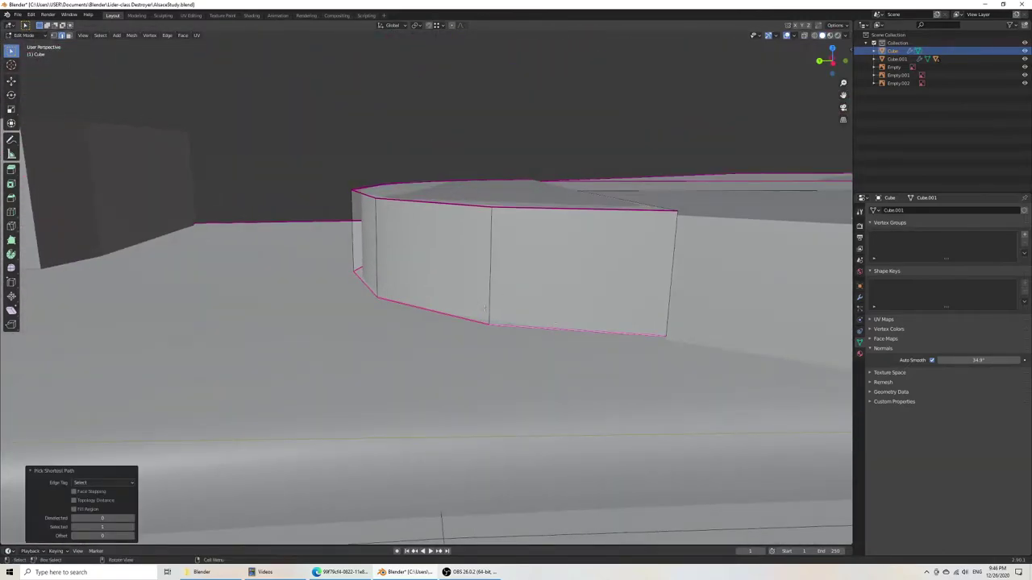
middle_click_drag(277, 192, 459, 214)
middle_click_drag(323, 221, 449, 242, "shift")
scroll(449, 242, "up", 3)
middle_click_drag(354, 258, 415, 287)
scroll(413, 240, "up", 3)
key("g")
key("z")
left_click(411, 221)
Step: Merge all hull vertices by distance and clear the selection
scroll(415, 234, "down", 7)
scroll(415, 287, "up", 5)
key("a")
key("F3")
type("merge")
key("Return")
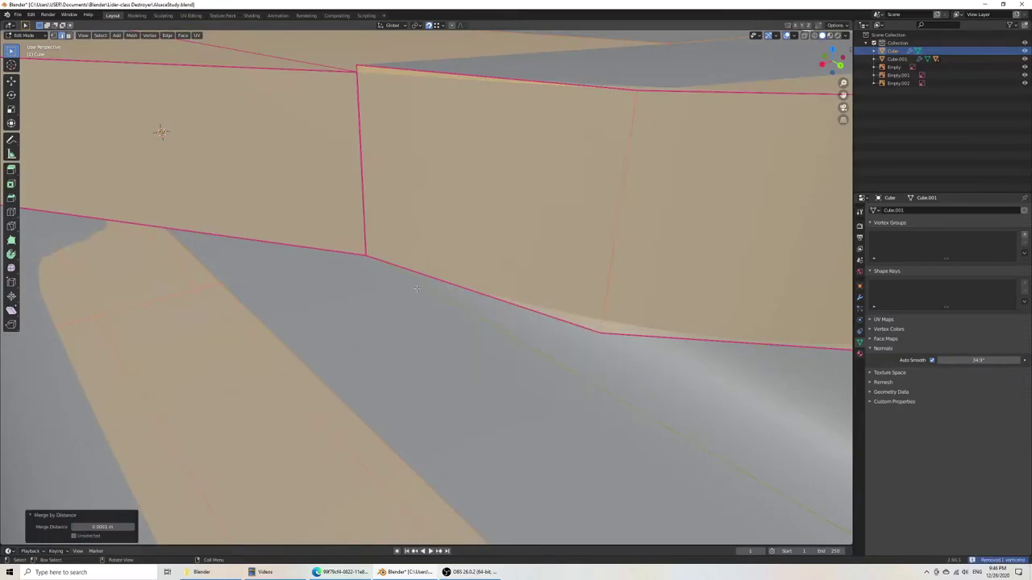
scroll(249, 262, "down", 6)
key("alt+a")
Step: Lower the upper edge of the raised deck's curved front wall about 0.015 m along Z, snapping it to the neighbouring corner
middle_click_drag(625, 310, 504, 313)
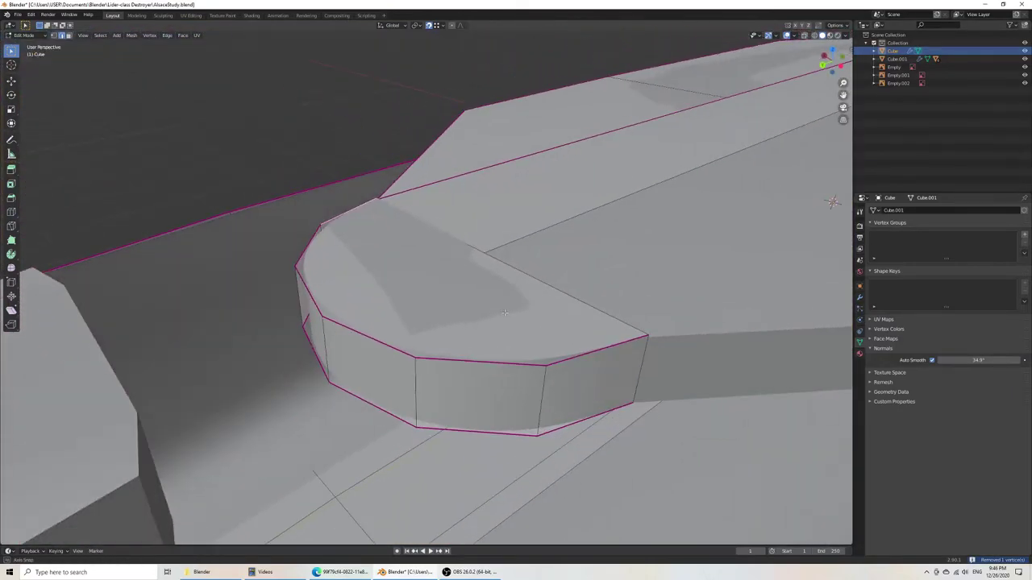
left_click(623, 354, "ctrl")
middle_click_drag(623, 354, 601, 351)
middle_click_drag(356, 262, 539, 271)
scroll(528, 234, "up", 5)
middle_click_drag(513, 87, 470, 104)
key("g")
key("z")
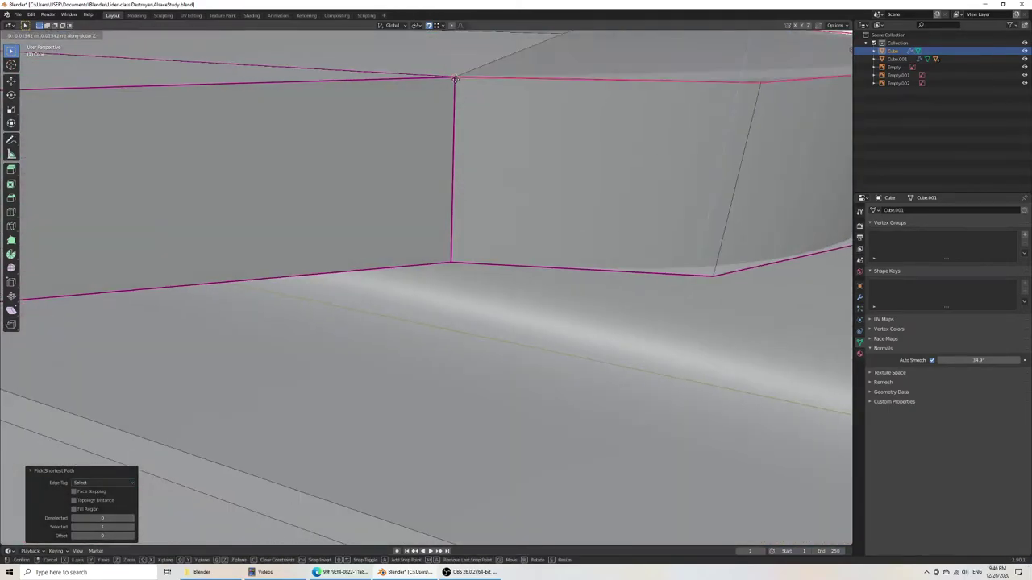
left_click(455, 79)
Step: Select the entire hull mesh again and merge the newly aligned corner vertices by distance
scroll(455, 89, "down", 8)
middle_click_drag(516, 322, 280, 270)
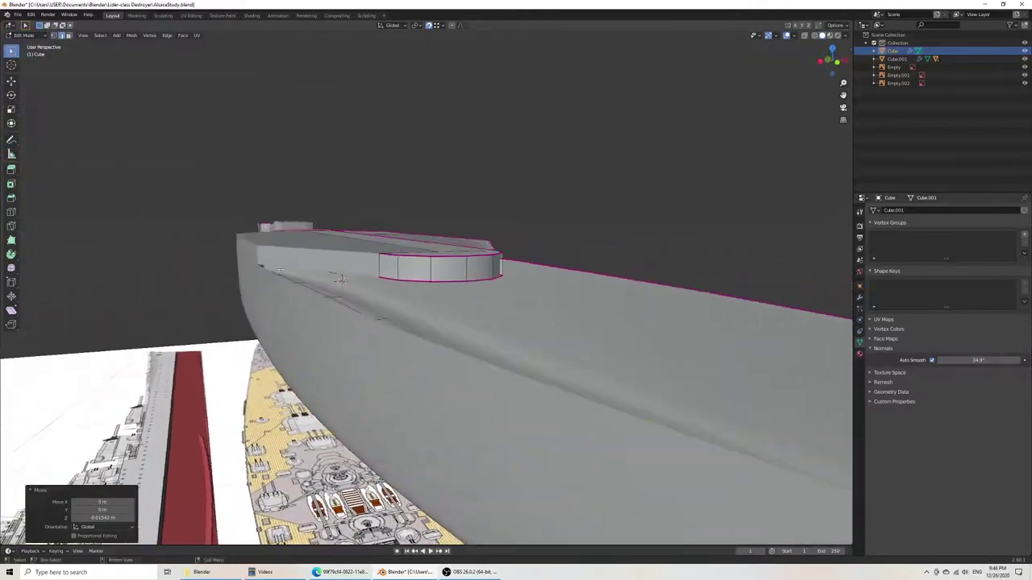
scroll(281, 269, "up", 10)
scroll(351, 269, "down", 3)
middle_click_drag(349, 270, 308, 297)
scroll(424, 278, "up", 4)
scroll(308, 296, "down", 8)
key("a")
key("F3")
type("mer")
key("Return")
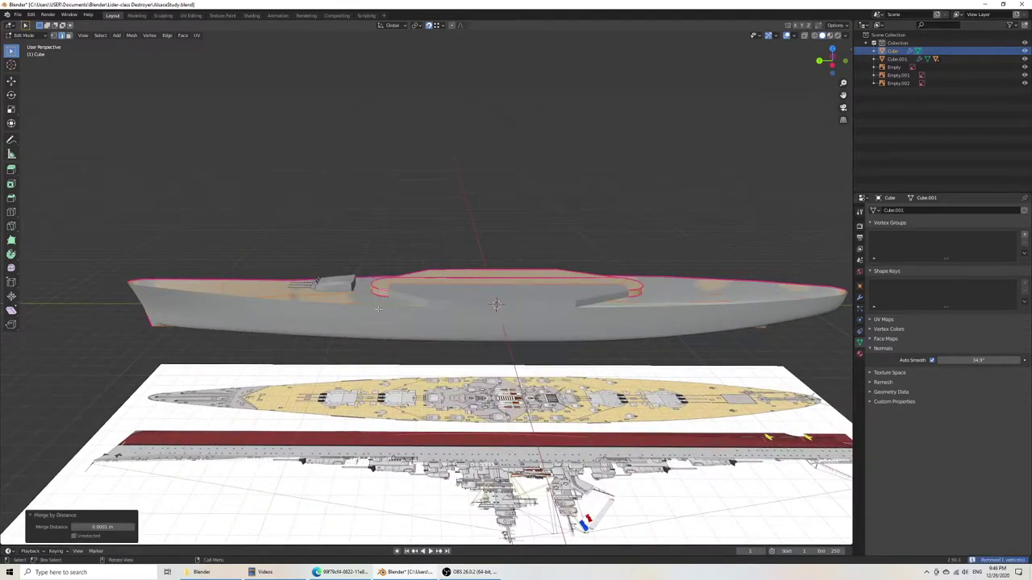
Step: Fill the deck gap between the raised deck's forward slanted wall and the hull side with a face
middle_click_drag(433, 295, 288, 313)
scroll(289, 313, "up", 7)
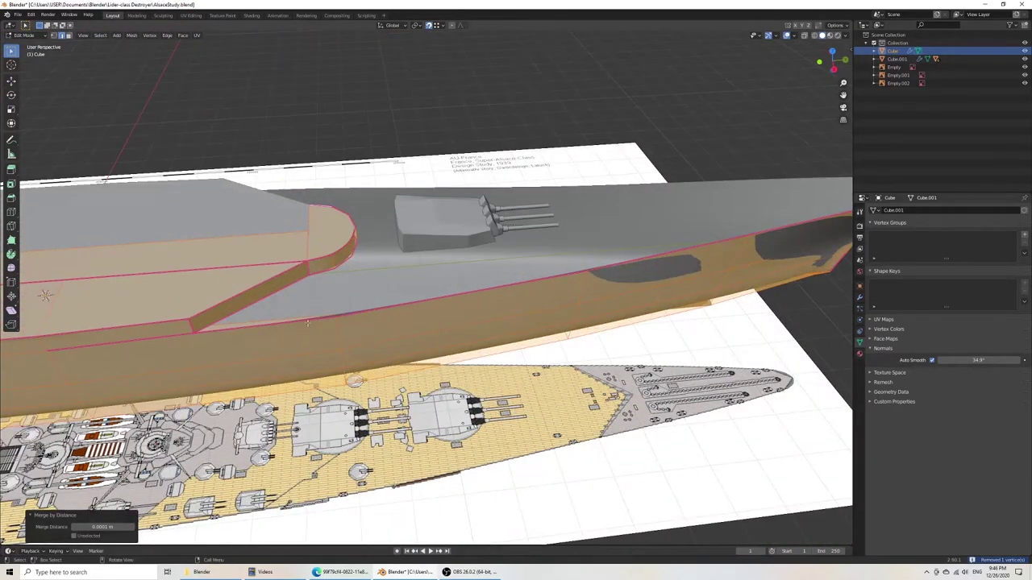
left_click(290, 312)
left_click(291, 285, "shift")
key("f")
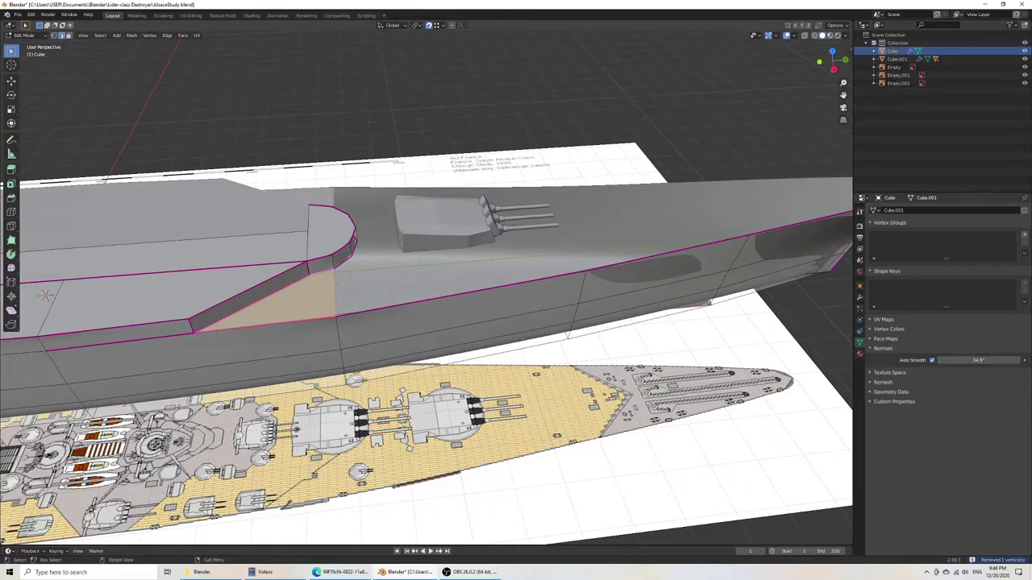
Step: Try filling a face from the hull's deck edge beside the forward turret, and undo it
middle_click_drag(354, 290, 397, 270)
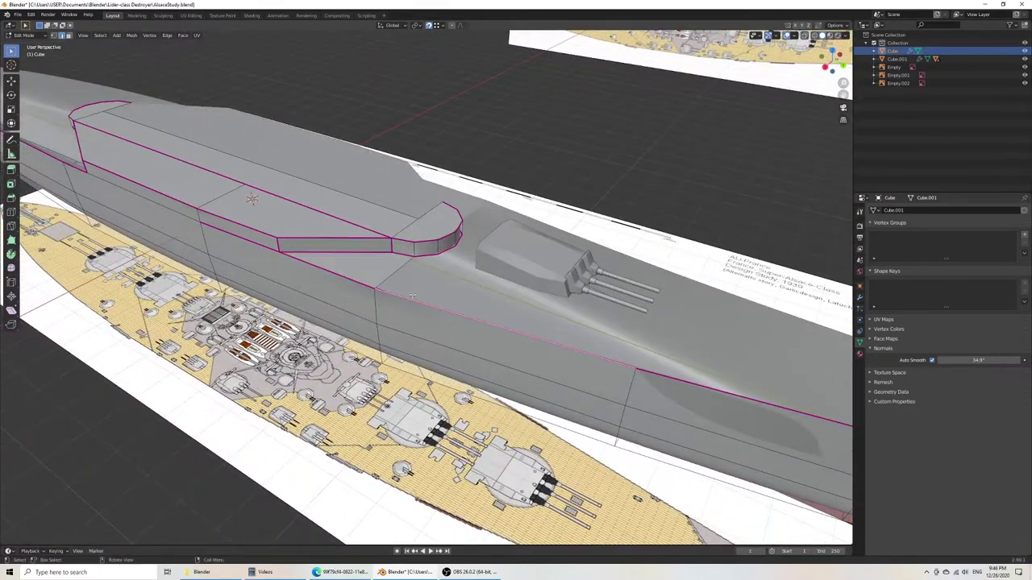
middle_click_drag(570, 342, 575, 393)
key("f")
key("ctrl+z")
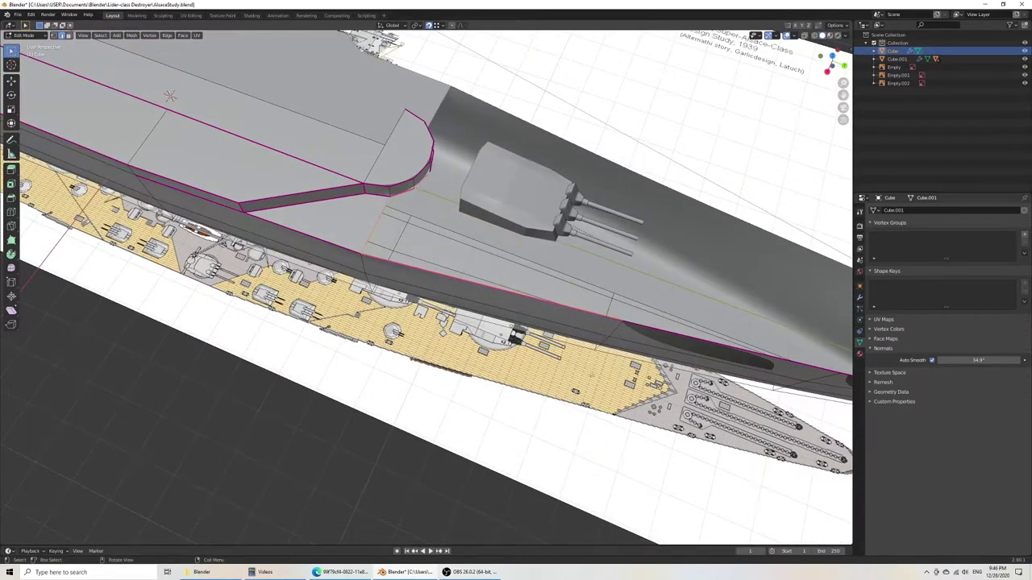
Step: Extrude the hull's deck edge just ahead of the forward turret inward along X by about 7 m
middle_click_drag(715, 366, 467, 308, "shift")
left_click(499, 311)
middle_click_drag(490, 353, 506, 331)
key("e")
key("x")
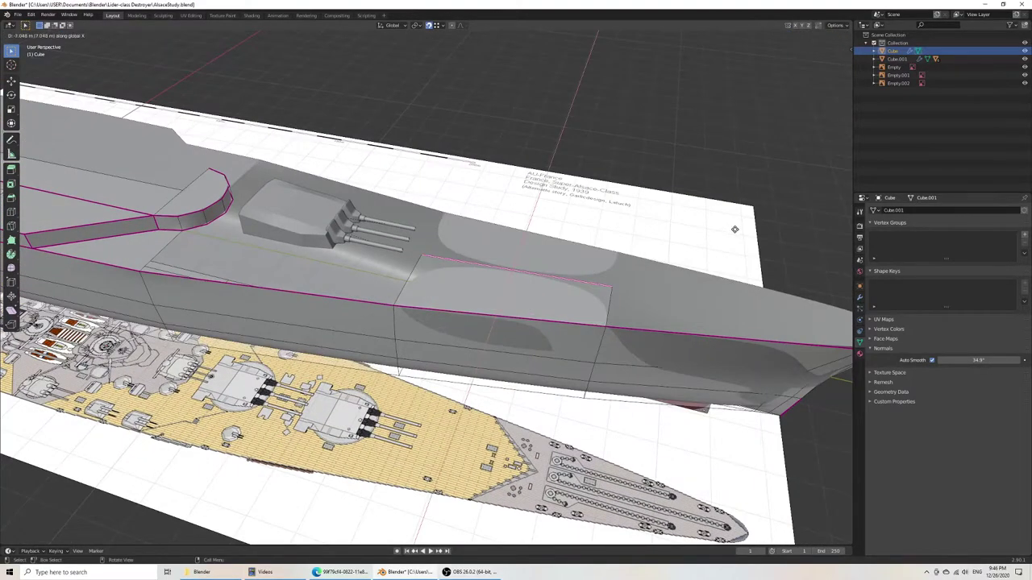
left_click(729, 232)
Step: Extrude the hull's deck edge nearest the bow inward along the X axis
middle_click_drag(692, 340, 571, 405, "shift")
left_click(435, 332)
left_click(572, 404)
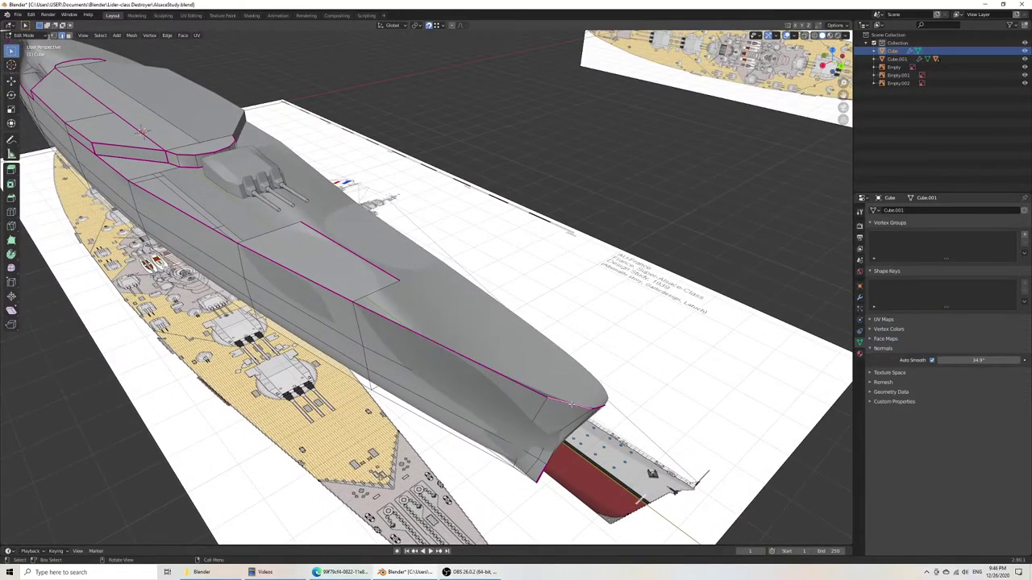
key("g")
key("x")
left_click(648, 358)
Step: Fill the small gap at the bow tip with a face and adjust the crease of its edge
scroll(647, 358, "down", 2)
middle_click_drag(647, 358, 523, 341)
scroll(592, 426, "up", 3)
left_click(600, 376, "shift")
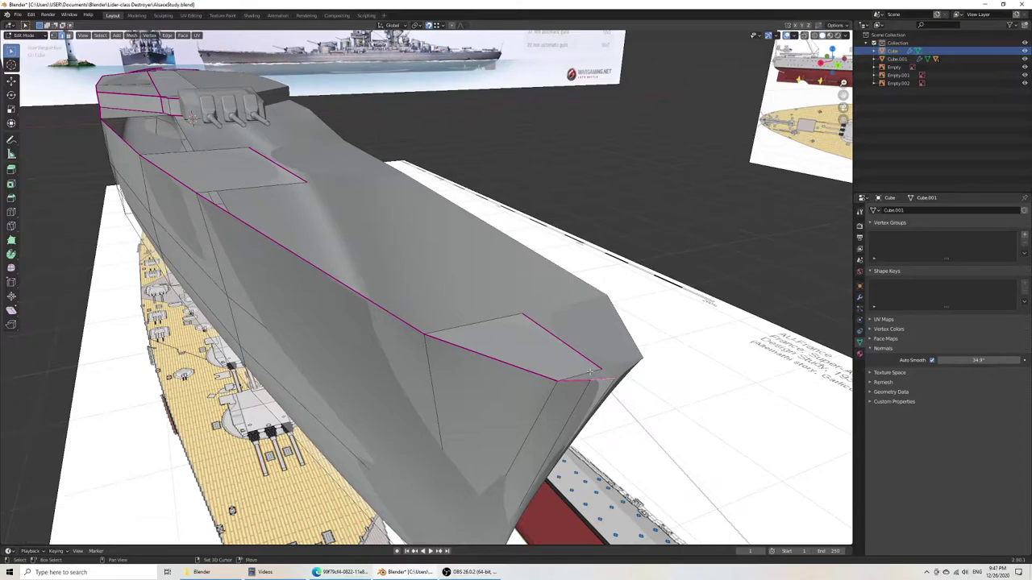
left_click(590, 372, "shift")
key("f")
key("shift+e")
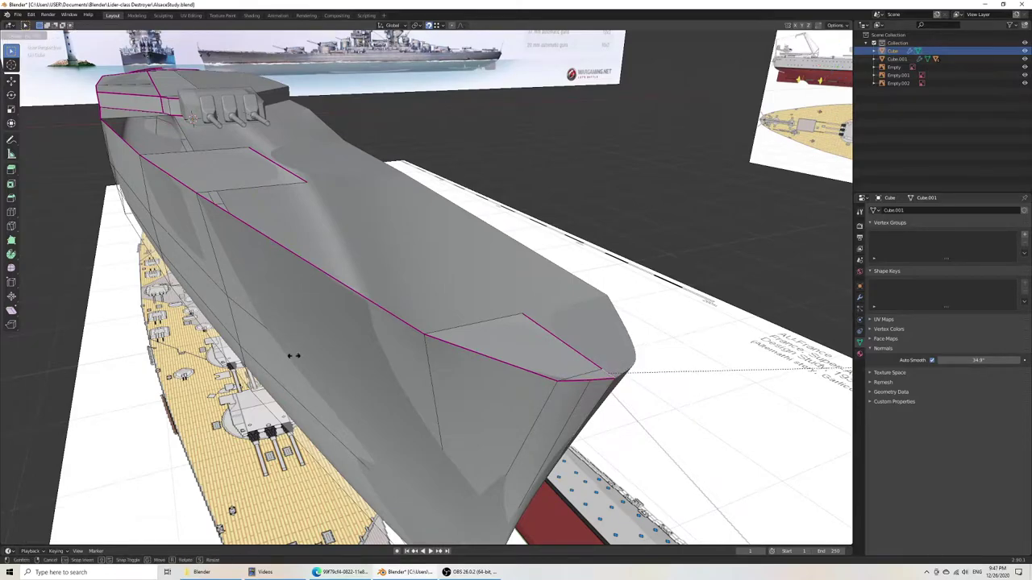
left_click(435, 333)
Step: Fill the gap between the two extruded deck strips on the foredeck with a face and crease its inner edge
left_click(497, 323)
left_click(363, 296, "shift")
left_click(244, 186, "shift")
key("f")
left_click(377, 219)
key("shift+e")
left_click(282, 215)
Step: Fill the deck area beside the forward turret with a face from the hull edge, and crease its inner edge
middle_click_drag(286, 251, 685, 354, "shift")
middle_click_drag(452, 370, 471, 282, "shift")
scroll(573, 320, "down", 3)
middle_click_drag(471, 283, 601, 310, "shift")
mouse_move(295, 360)
middle_mouse_down()
mouse_move(332, 329)
mouse_move(298, 349)
middle_mouse_up()
left_click(281, 343)
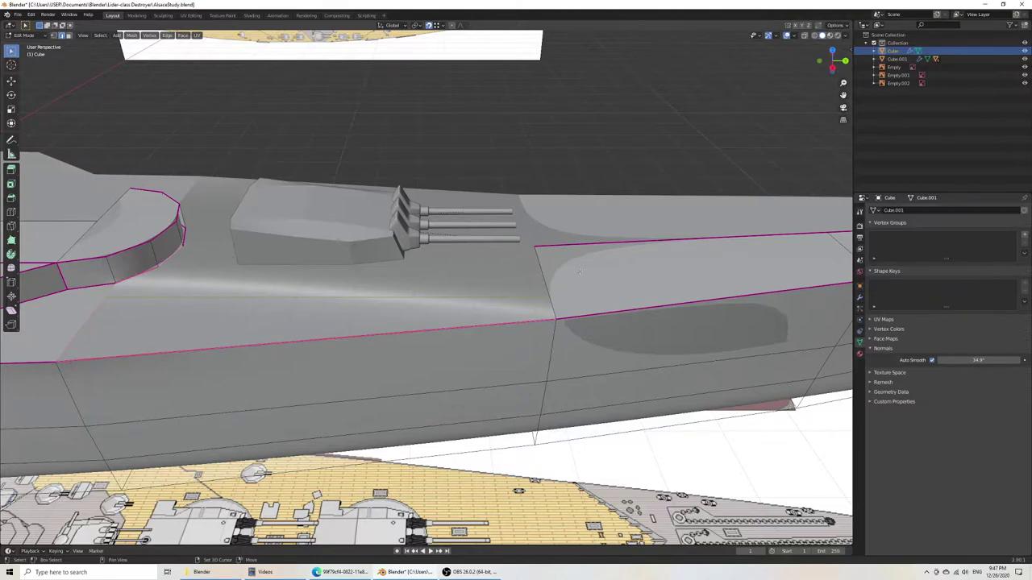
key("f")
left_click(267, 246)
key("shift+e")
left_click(33, 216)
Step: Save the file and return to Object Mode to review the whole hull
key("ctrl+s")
scroll(264, 289, "down", 9)
key("Tab")
middle_click_drag(240, 294, 387, 310)
middle_click_drag(483, 362, 405, 352)
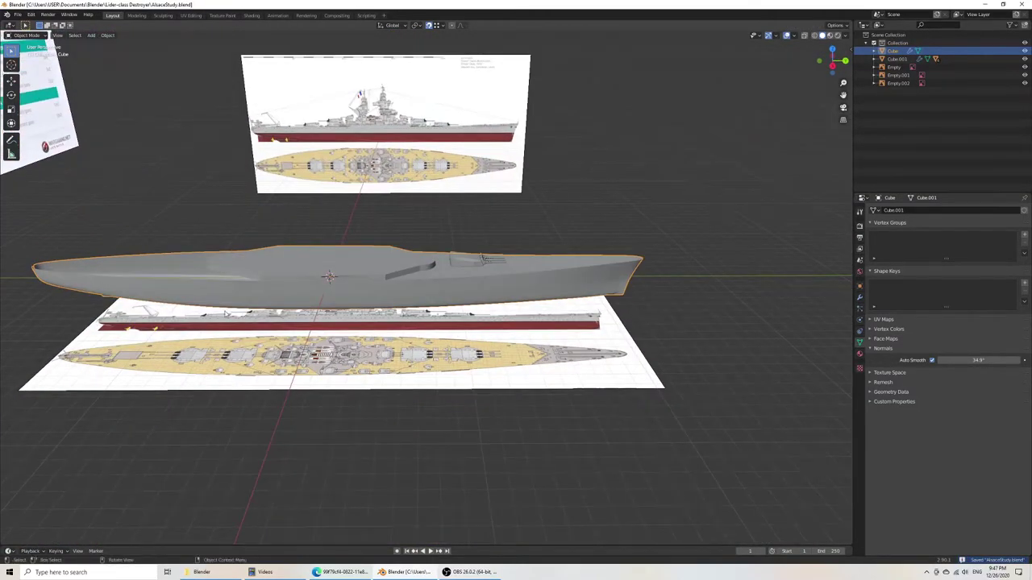
Step: Extrude the hull's edge segment on the aft deck inward along X by about 7.76 m
key("Tab")
middle_click_drag(233, 314, 311, 317)
scroll(426, 316, "up", 5)
middle_click_drag(589, 319, 467, 371, "shift")
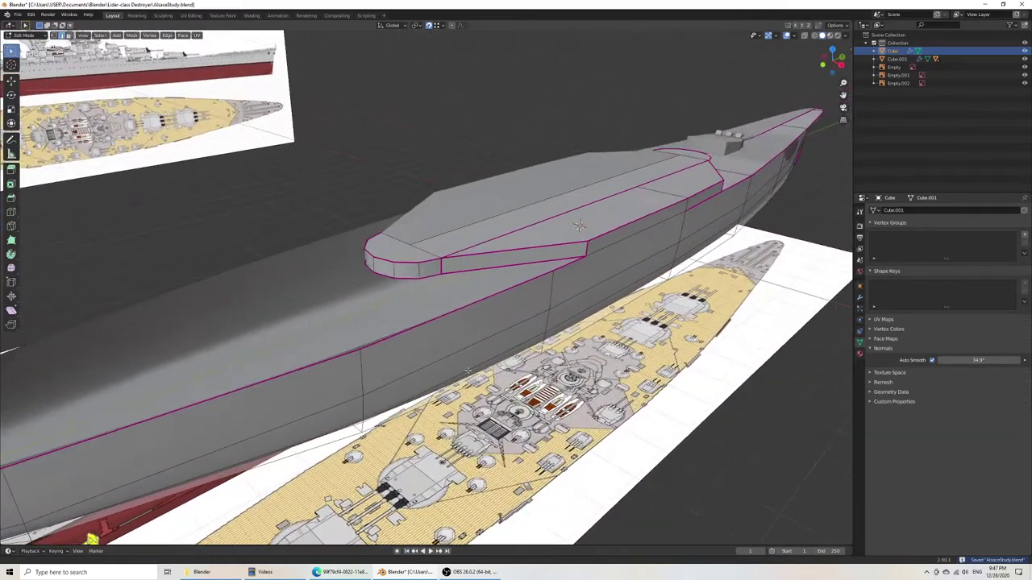
scroll(467, 371, "up", 4)
left_click(545, 262)
middle_click_drag(603, 311, 545, 343)
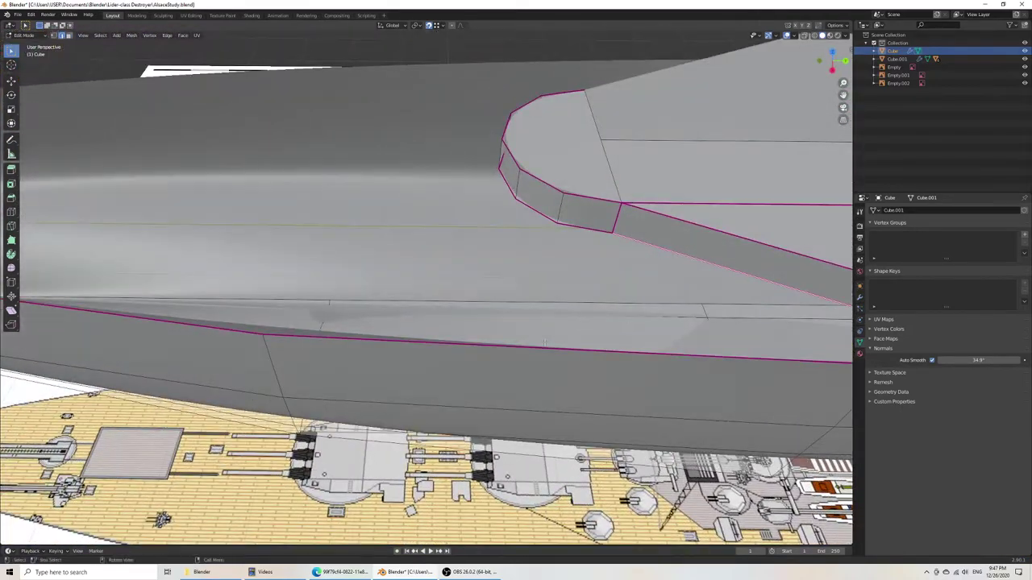
scroll(510, 350, "down", 3)
left_click(305, 320)
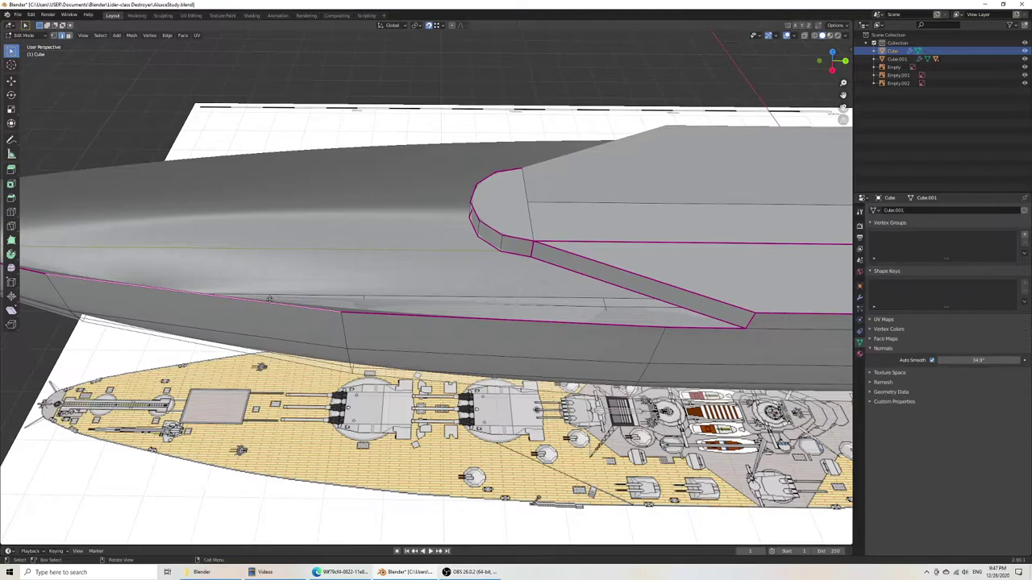
key("e")
key("x")
left_click(412, 132)
middle_click_drag(231, 234, 622, 282, "shift")
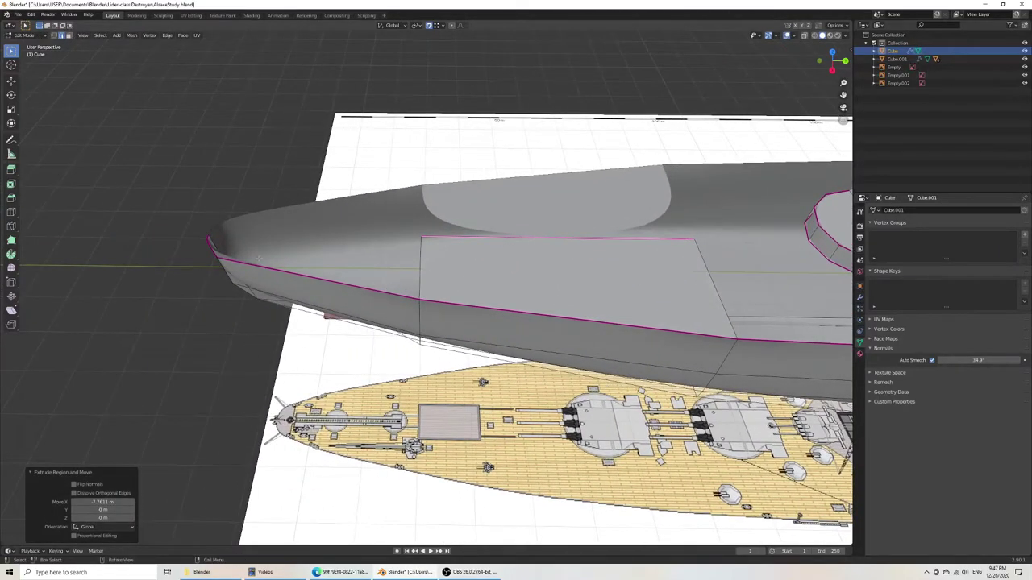
Step: Extrude the short deck edge at the stern tip inward along X to the centreline
middle_click_drag(228, 253, 311, 236)
middle_click_drag(225, 367, 357, 295, "shift")
scroll(355, 296, "up", 3)
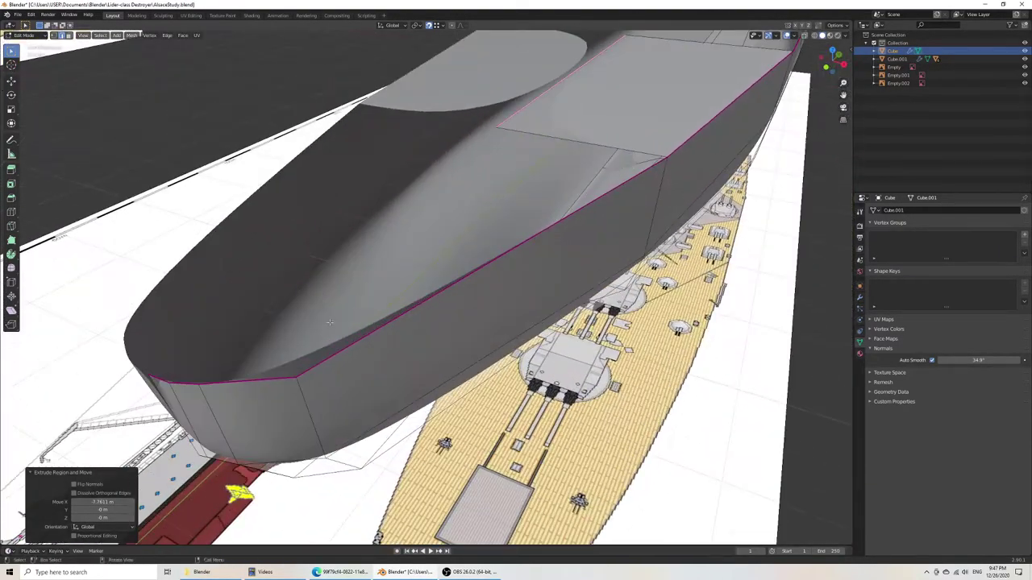
left_click(246, 369)
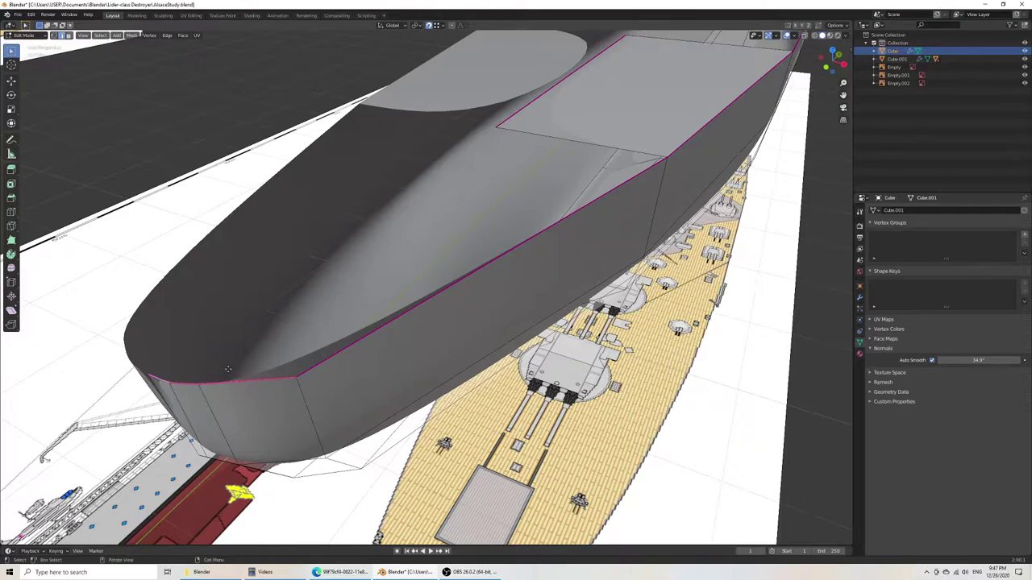
key("e")
key("x")
left_click(839, 271)
Step: Fill the gap between the stern tip and the aft deck strip with a face and crease its inner edge
middle_click_drag(459, 298, 317, 272)
left_click(382, 279)
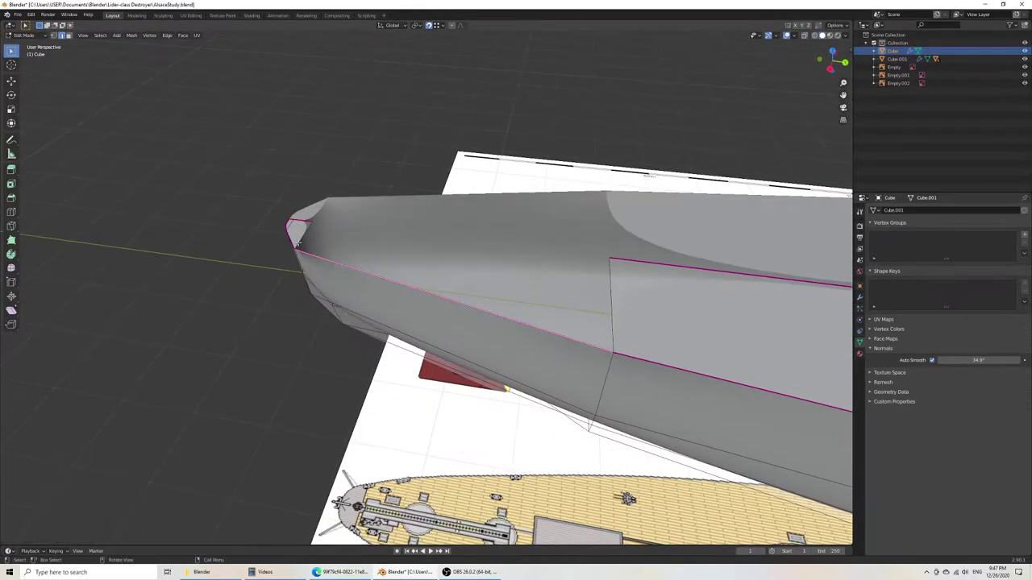
key("f")
left_click(509, 244)
key("shift+e")
left_click(579, 229)
Step: Fill the deck area between the aft strip and the raised deck's rounded end with a face, and crease its inner edge
scroll(633, 215, "down", 1)
middle_click_drag(632, 214, 627, 184)
middle_click_drag(399, 303, 328, 301)
left_click(574, 313)
left_click(361, 306, "shift")
middle_click_drag(227, 288, 375, 277)
left_click(187, 299, "shift")
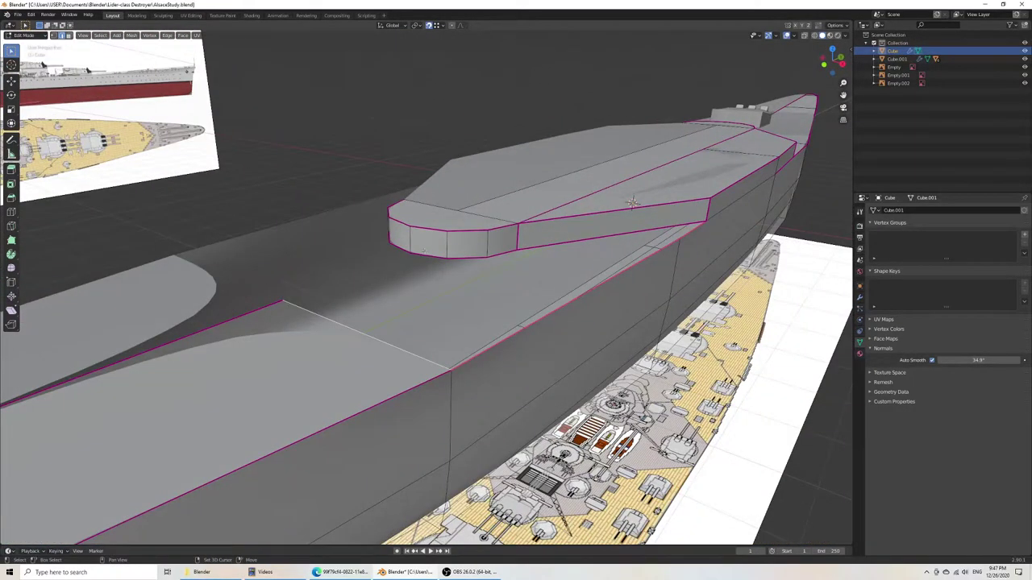
left_click(505, 252, "shift")
key("f")
left_click(363, 269)
key("shift+e")
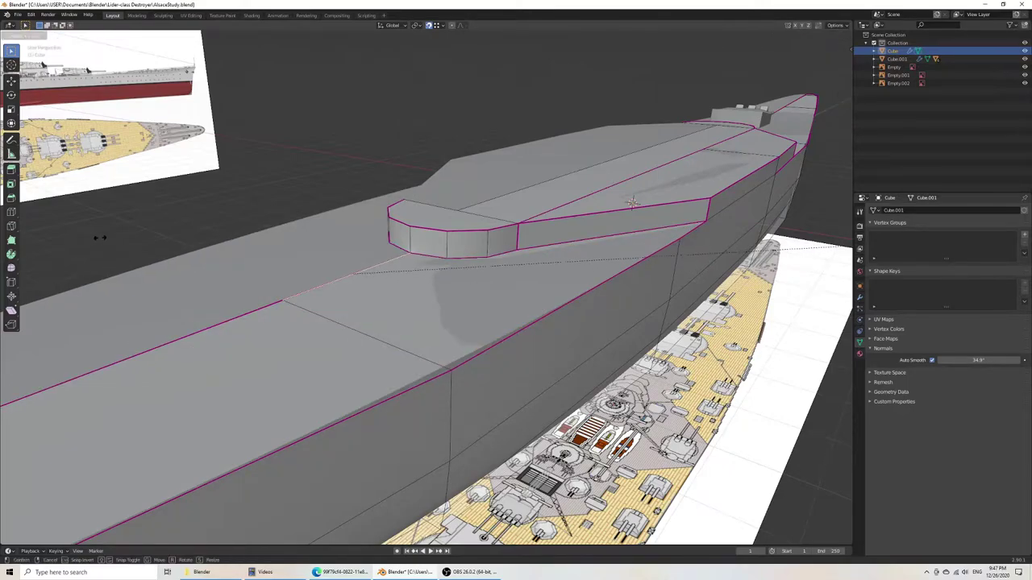
left_click(339, 242)
Step: Save the file and review the closed main deck on the whole hull from several sides
key("ctrl+s")
scroll(341, 242, "down", 7)
middle_click_drag(342, 244, 417, 303)
key("Tab")
middle_click_drag(585, 309, 491, 318)
left_click(554, 238)
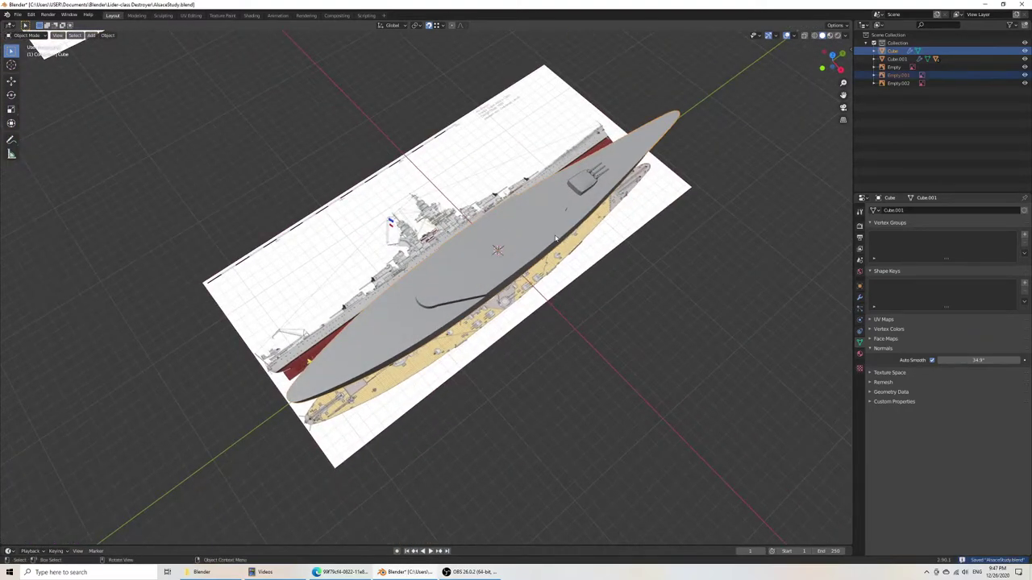
left_click(556, 239)
left_click(554, 217)
key("Tab")
middle_click_drag(565, 295, 609, 269)
key("ctrl+s")
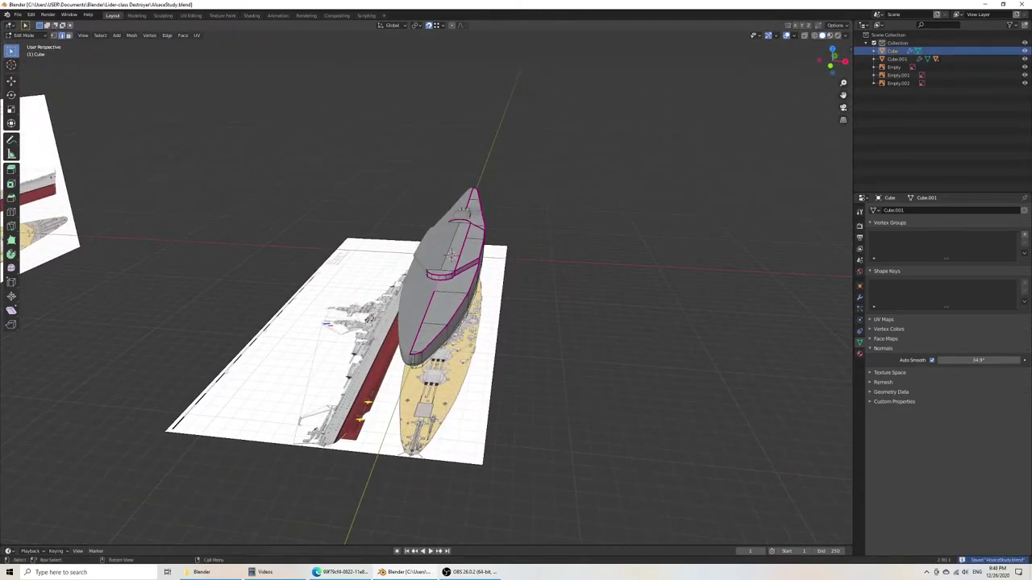
middle_click_drag(512, 340, 271, 313)
scroll(347, 340, "down", 2)
scroll(213, 289, "up", 6)
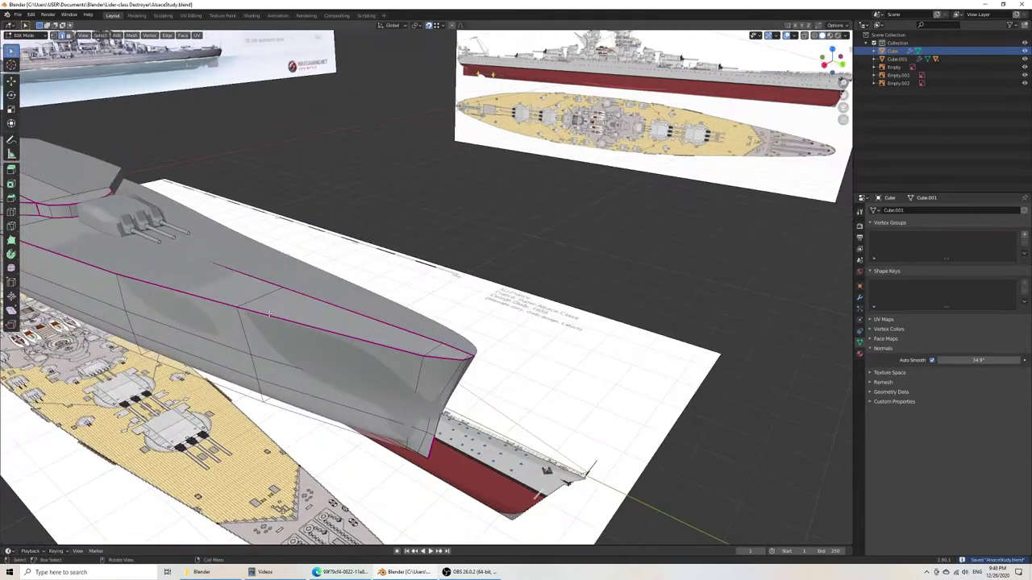
scroll(348, 376, "down", 8)
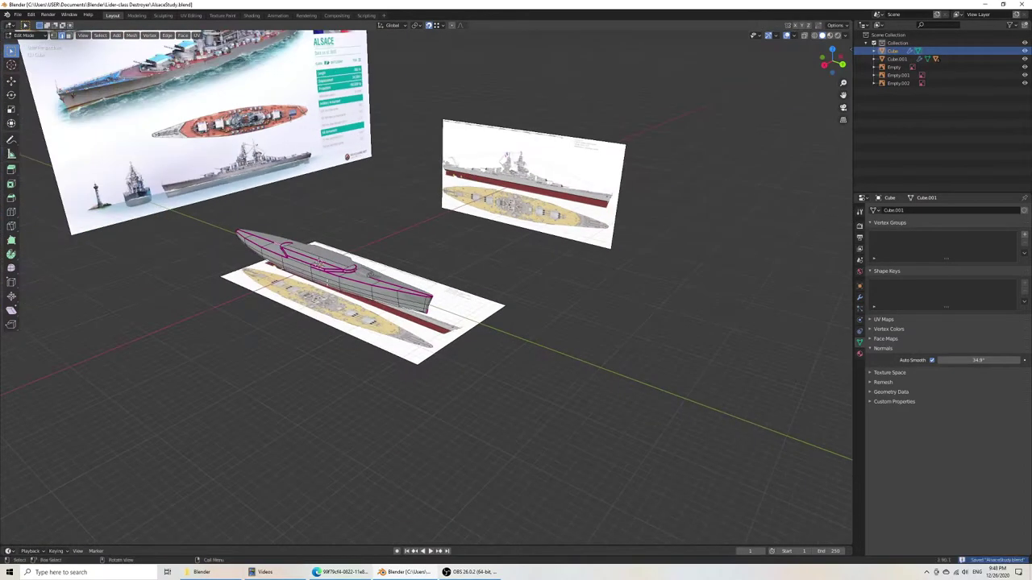
middle_click_drag(343, 351, 384, 342)
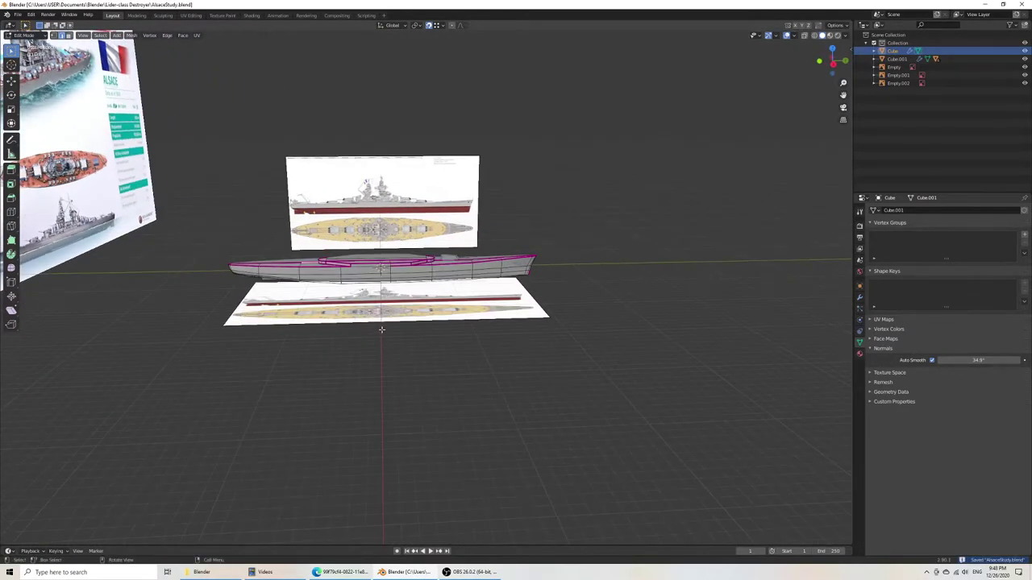
Step: Save the file in the right orthographic view and add a cube in Object Mode
key("KP_3")
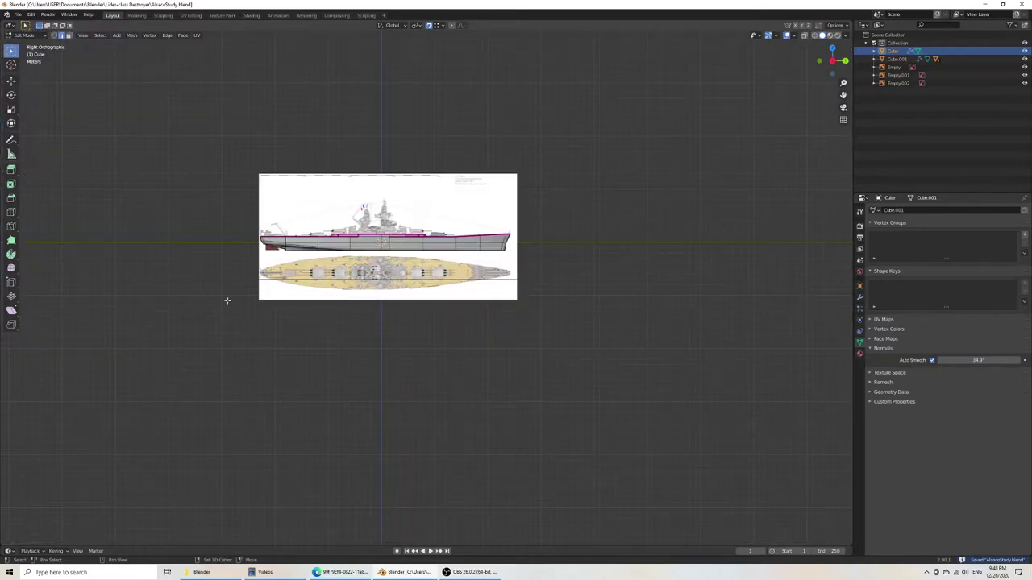
scroll(226, 300, "up", 5)
key("Tab")
key("ctrl+s")
left_click(232, 305)
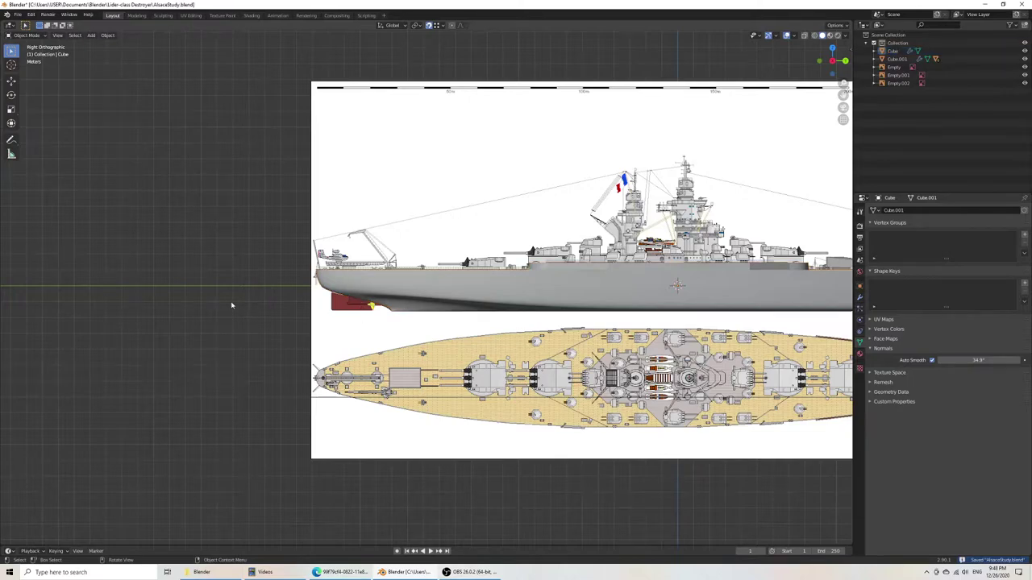
key("shift+a")
mouse_move(232, 309)
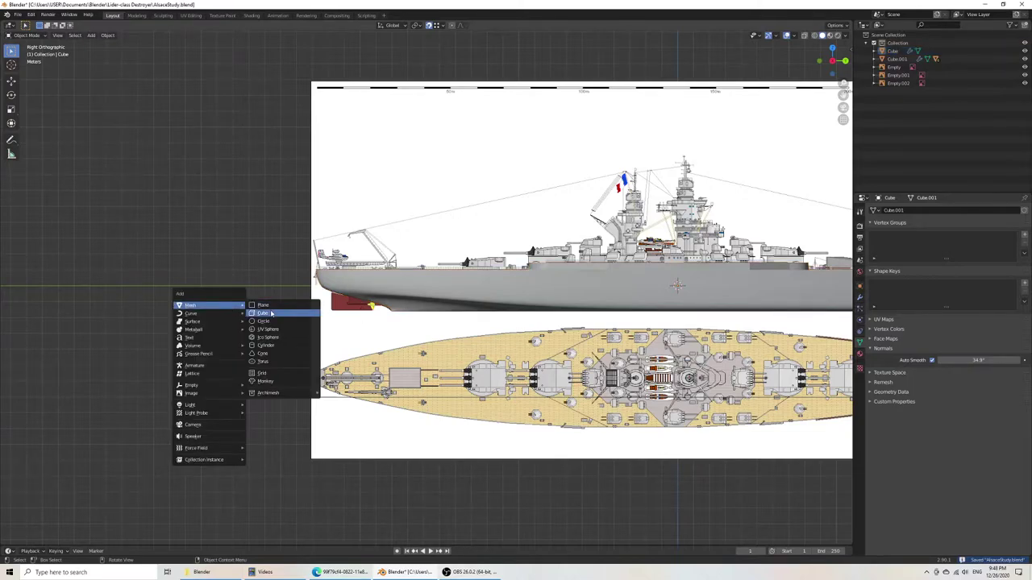
left_click(300, 313)
Step: Move the new cube under the stern beside the blueprint's rudder and display the scene in wireframe
scroll(428, 326, "down", 7)
scroll(458, 334, "up", 9)
key("g")
left_click(214, 346)
key("z")
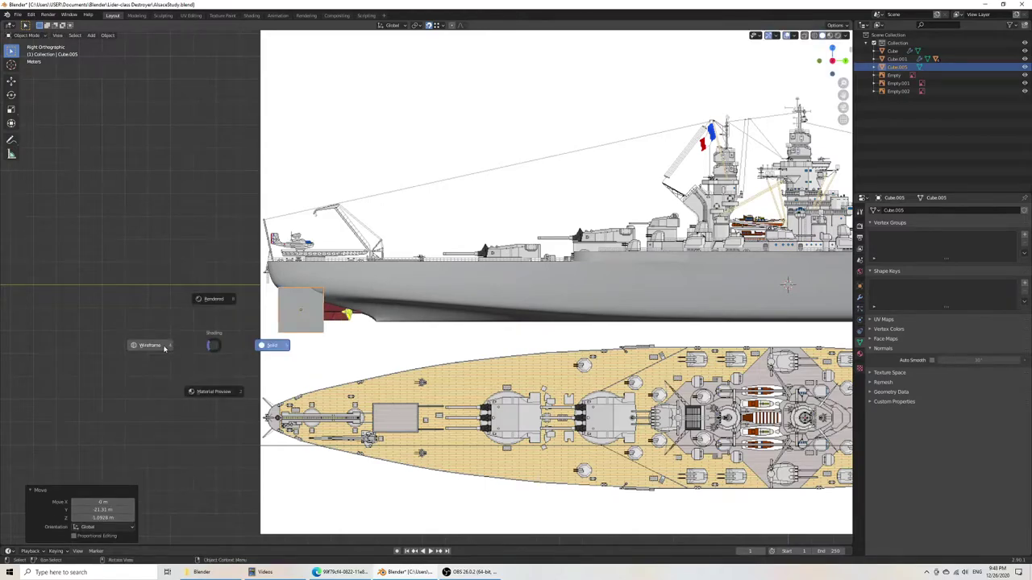
left_click(164, 349)
Step: Scale the cube's mesh down to roughly the rudder's size and move the object onto the rudder in the blueprint
middle_click_drag(182, 345, 259, 320, "shift")
scroll(259, 320, "up", 6)
key("Tab")
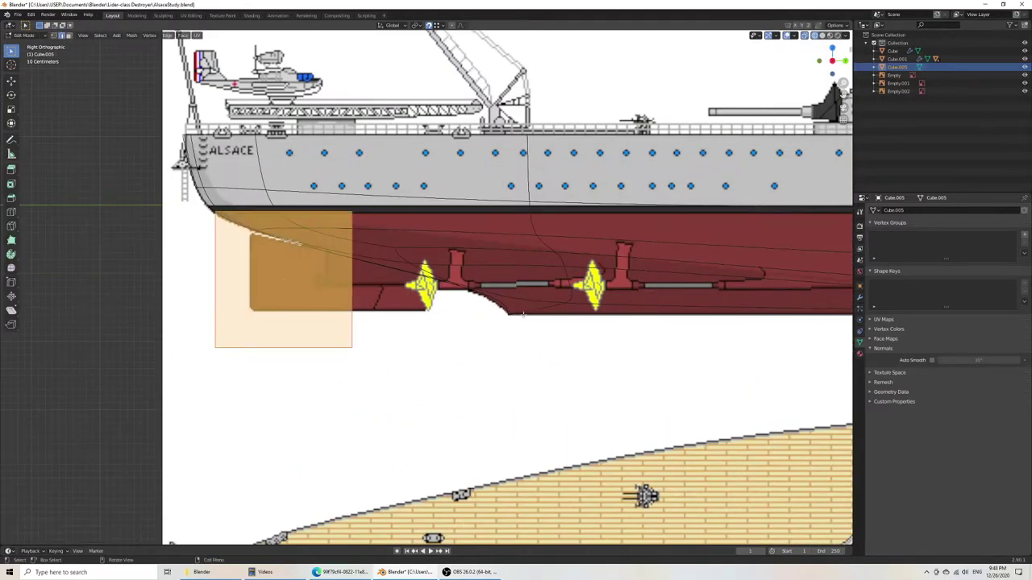
key("s")
left_click(410, 309)
middle_click_drag(344, 310, 453, 327, "shift")
key("Tab")
key("g")
left_click(436, 296)
key("Tab")
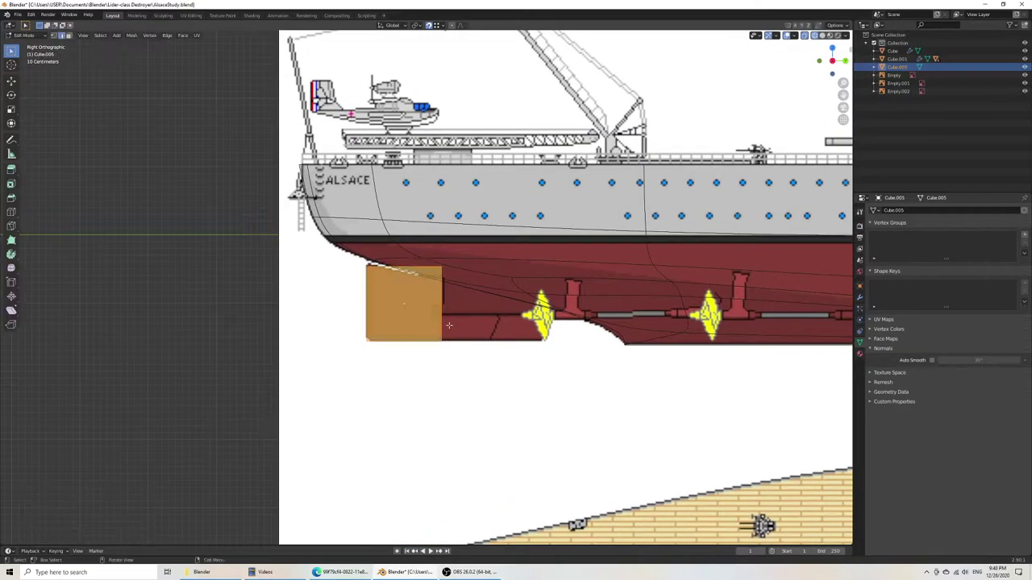
Step: Move the block's top vertices along Z and its forward vertices along Y to match the rudder's outline
scroll(453, 326, "up", 6)
left_click_drag(150, 161, 493, 253)
key("g")
key("z")
left_click(422, 288)
scroll(423, 265, "down", 1)
scroll(422, 266, "down", 2)
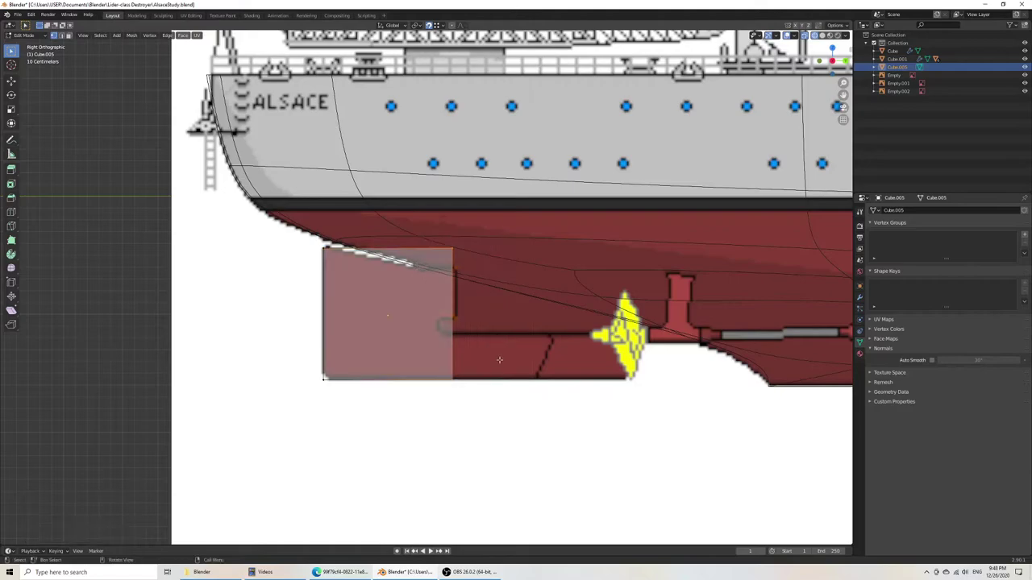
key("g")
key("y")
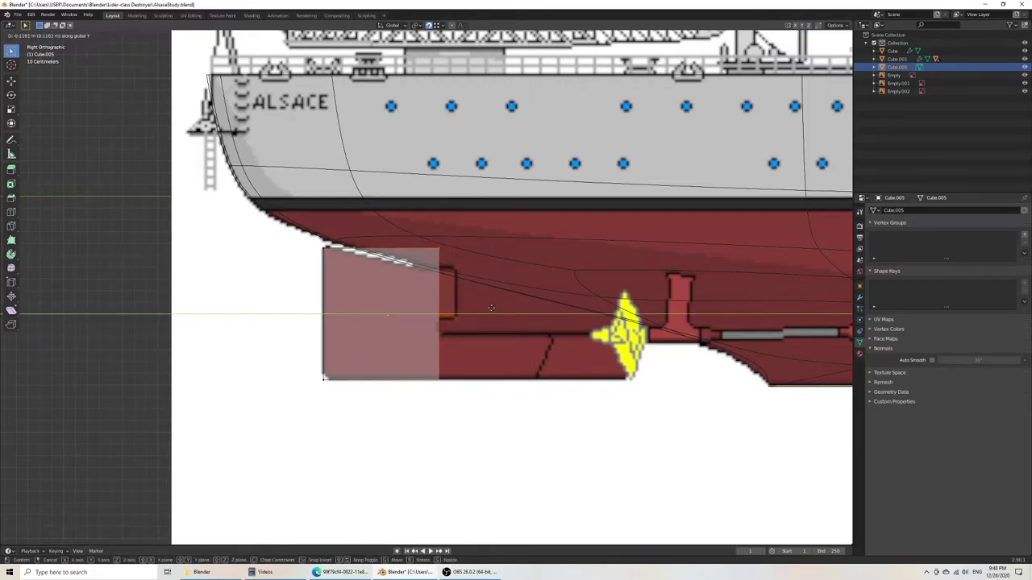
left_click(489, 308)
Step: Lower the block's forward top vertices along Z so its upper edge follows the slope of the hull bottom
key("g")
key("z")
right_click(436, 276)
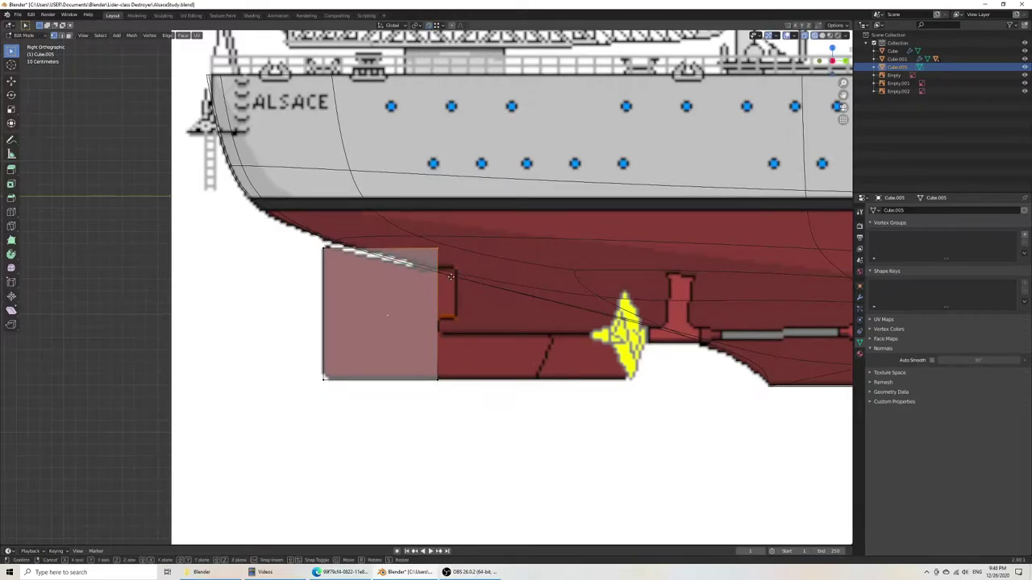
key("g")
key("z")
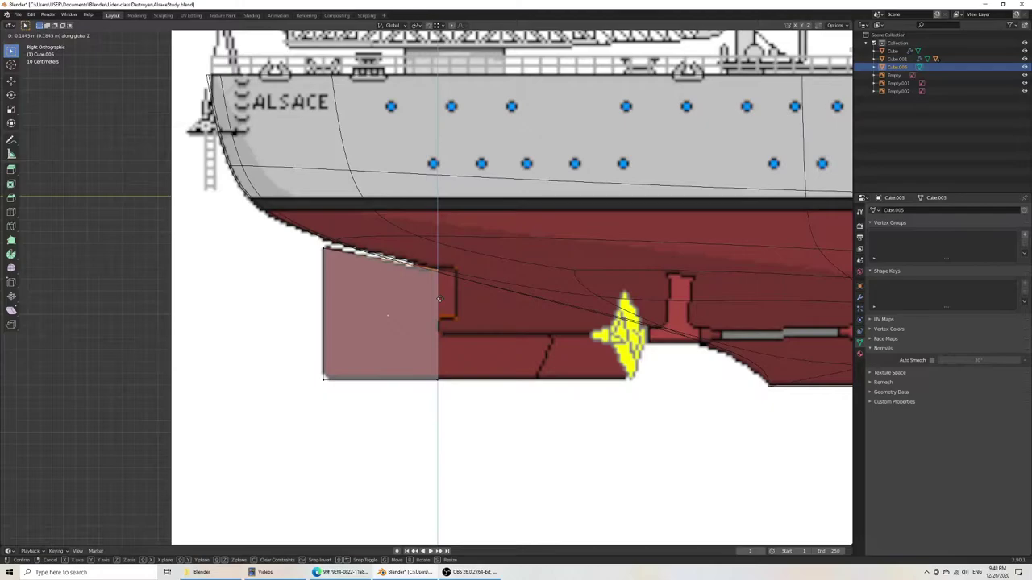
left_click(440, 298)
Step: Cut two evenly spaced horizontal edge loops across the rudder block
key("ctrl+r")
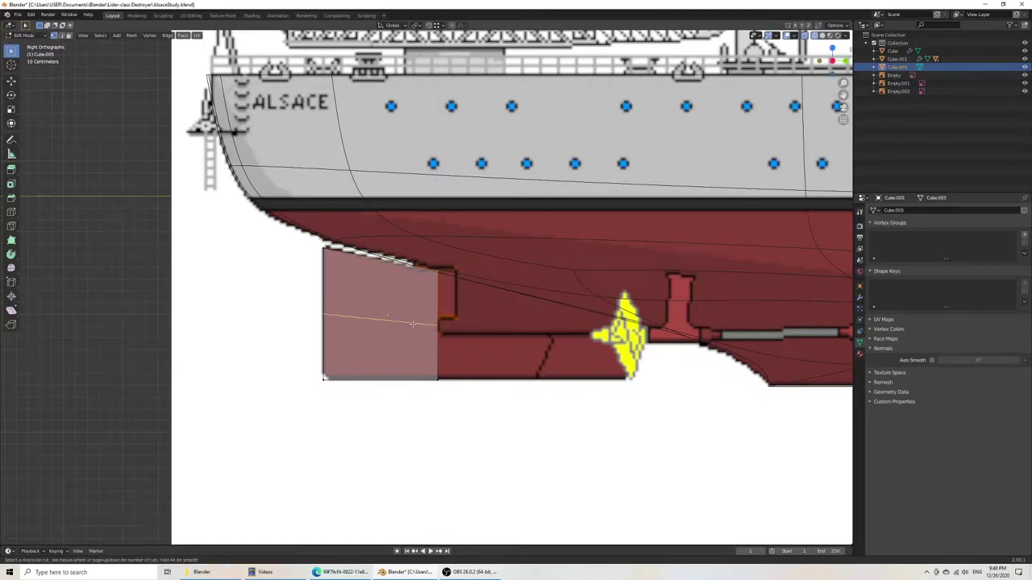
scroll(413, 324, "up", 1)
left_click(412, 324)
right_click(413, 324)
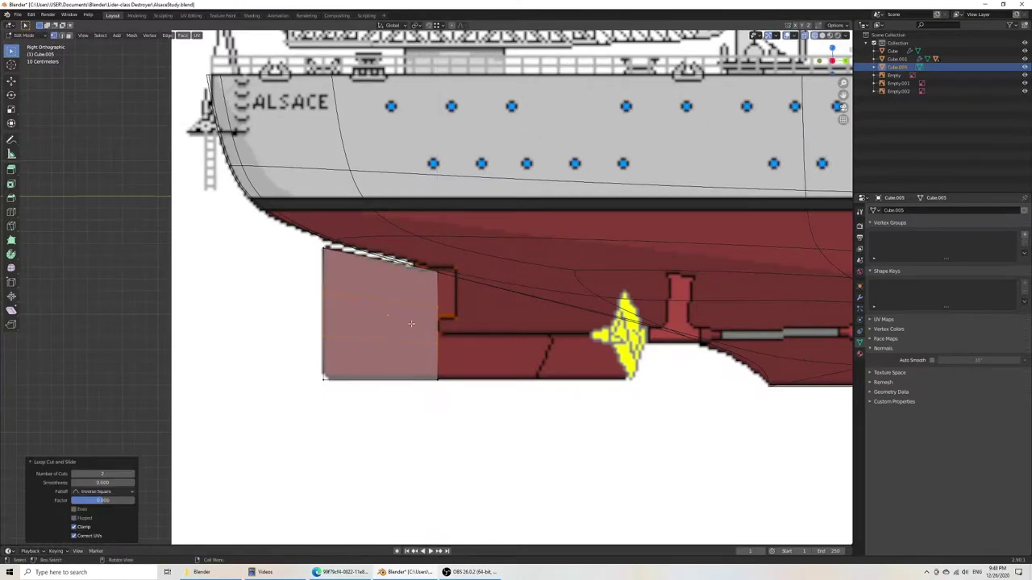
Step: Scale the two loops to about 0.41 along Z and lower them by about 0.034 m
key("s")
key("z")
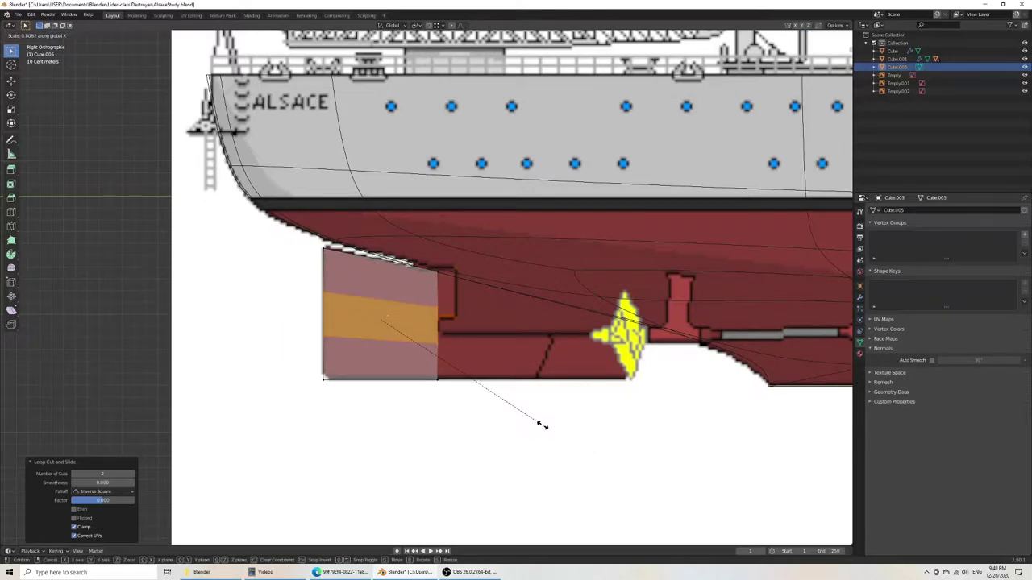
left_click(413, 348)
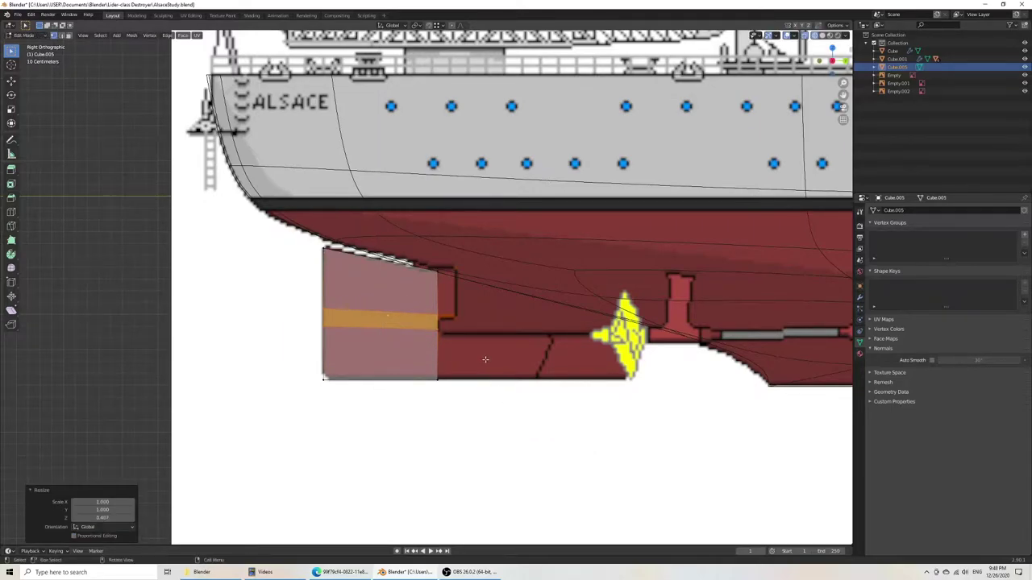
key("g")
key("z")
left_click(418, 307)
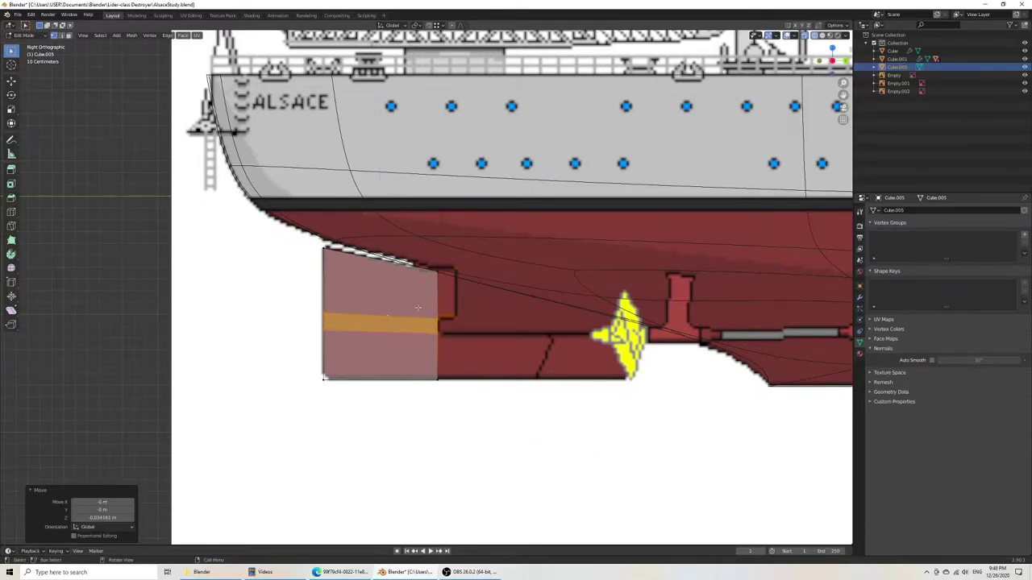
Step: Extrude the rudder's upper forward face about 0.16 m, lower its new top edge about 0.038 m along Z, and save
left_click_drag(418, 308, 473, 358)
left_click_drag(414, 259, 484, 332)
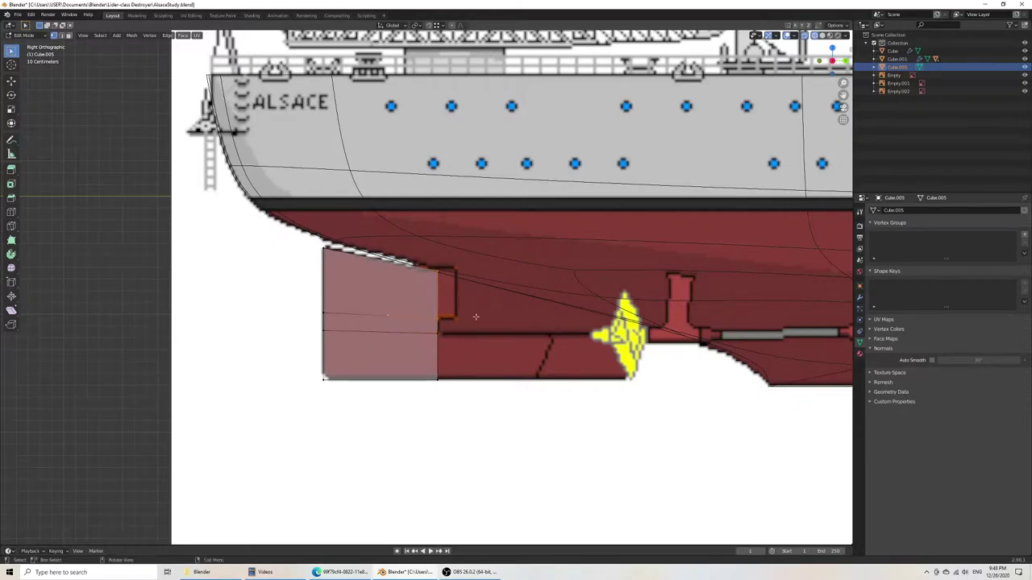
key("e")
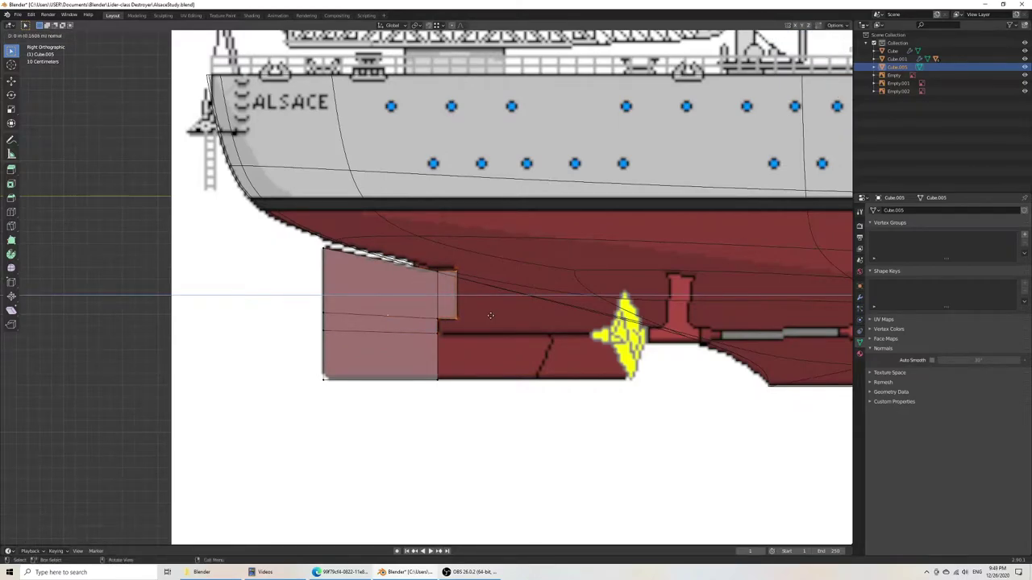
left_click(490, 315)
key("g")
key("z")
left_click(464, 291)
key("ctrl+s")
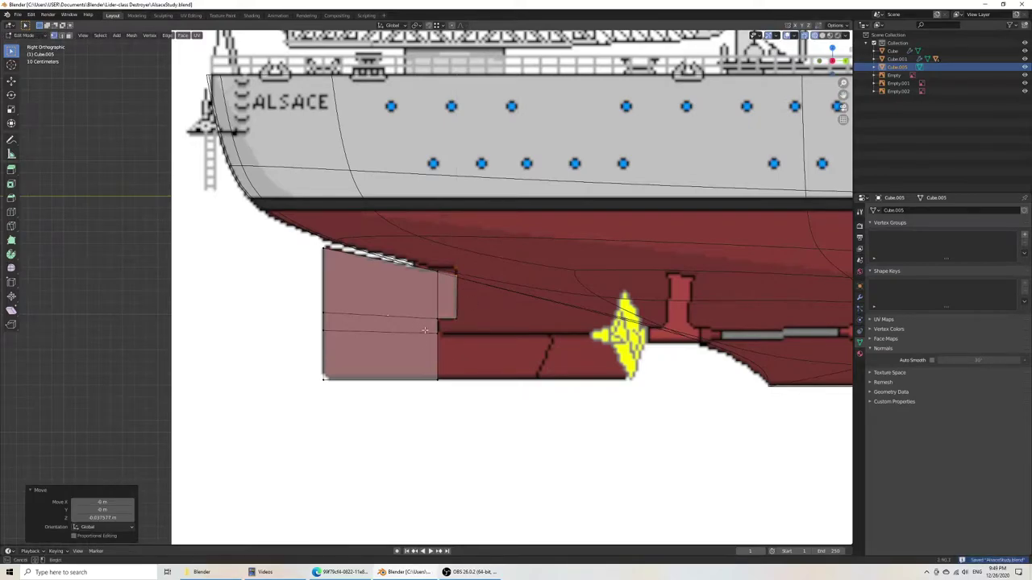
key("g")
right_click(609, 404)
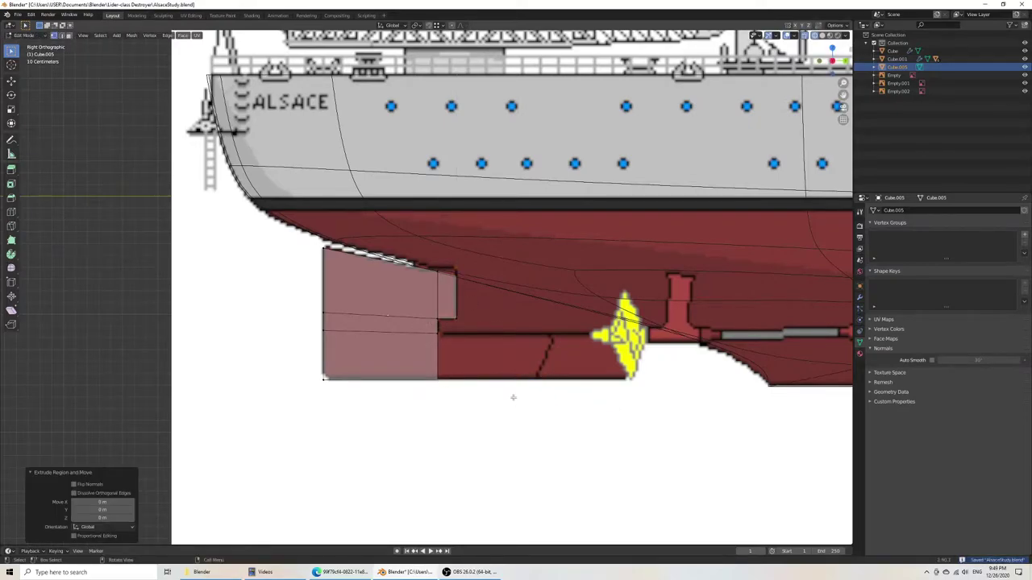
key("ctrl+z")
Step: Extrude the rudder's lower forward face along Y to the slanted seam line in the blueprint
left_click_drag(412, 323, 481, 385)
key("e")
key("x")
key("y")
key("y")
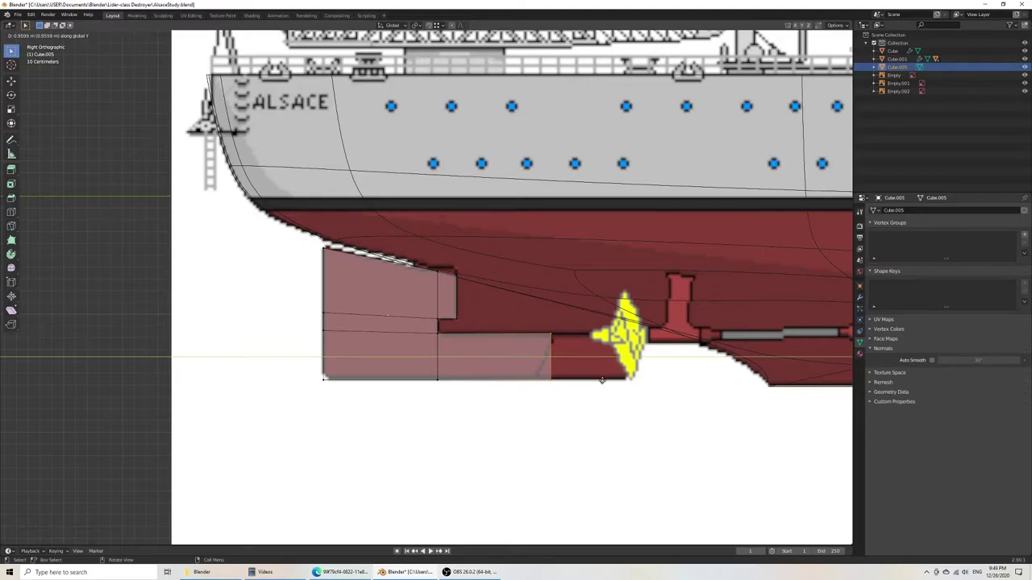
left_click(603, 381)
Step: Move the lower edge of the rudder's front face about 0.14 m aft along Y to match the slanted seam, and save
left_click(603, 401)
left_click_drag(584, 383, 534, 365)
key("g")
key("y")
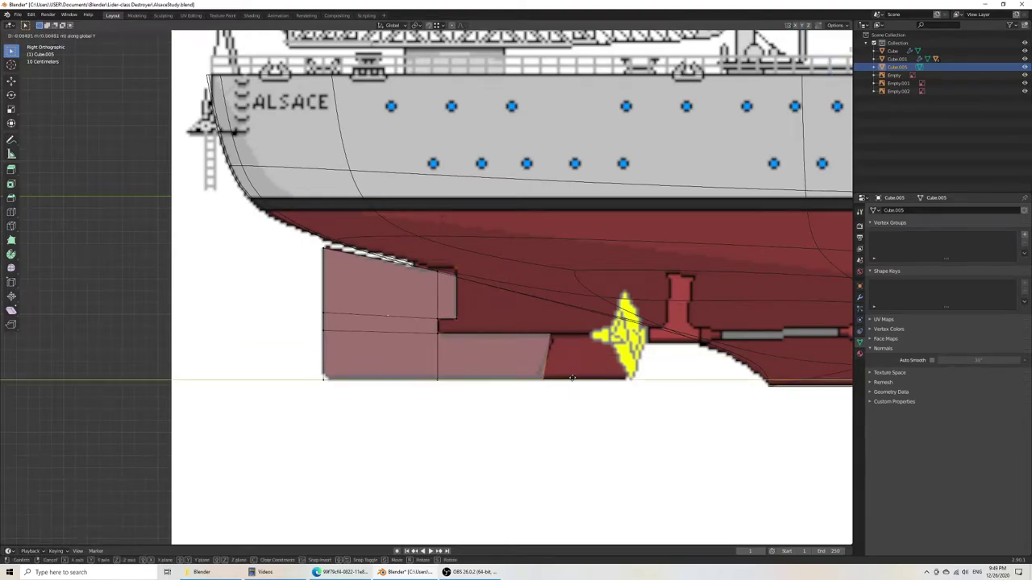
left_click(567, 376)
key("ctrl+s")
scroll(529, 388, "down", 6)
middle_click_drag(527, 389, 503, 396)
key("KP_3")
scroll(503, 395, "up", 12)
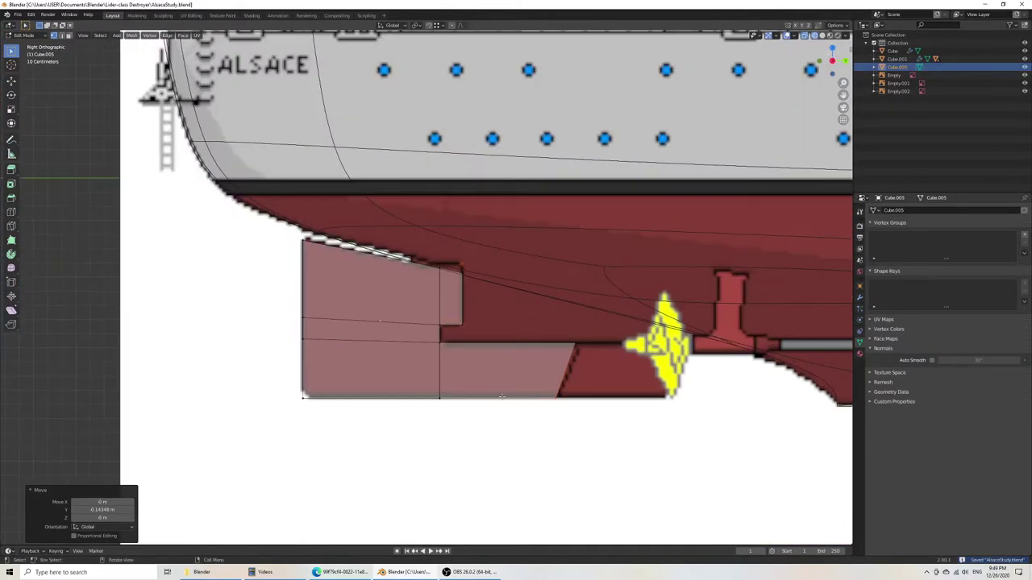
Step: Extrude the rudder's slanted front face about 0.8 m along global Y to the propeller, and save
scroll(605, 389, "down", 6)
middle_click_drag(618, 401, 577, 378, "shift")
left_click_drag(479, 286, 620, 406)
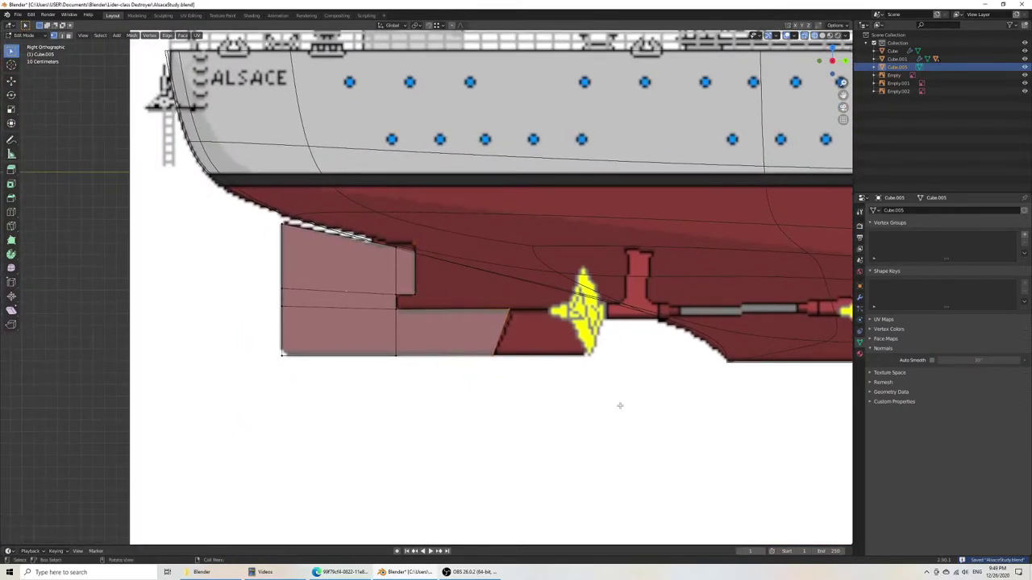
key("e")
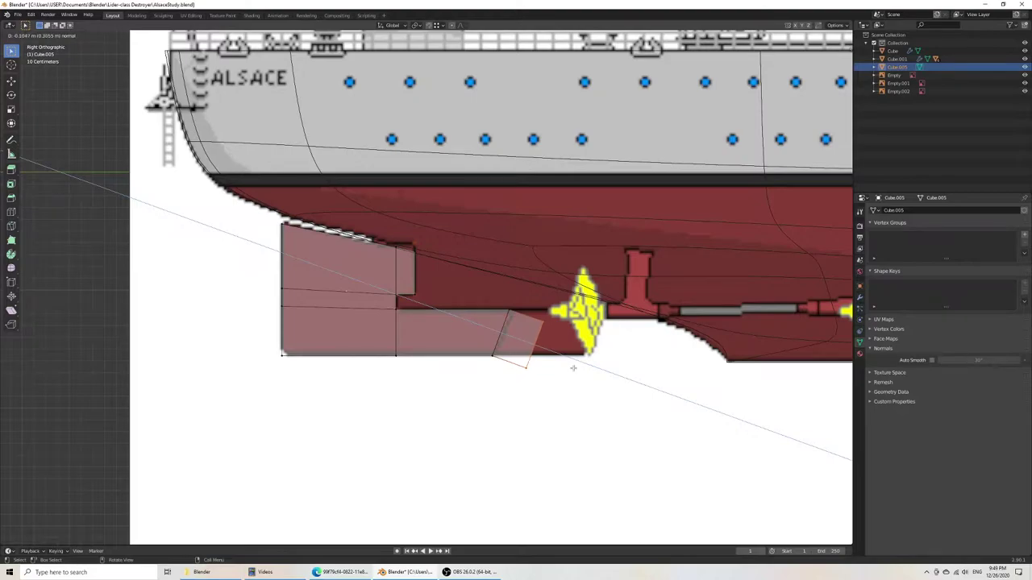
left_click(573, 368)
key("ctrl+z")
key("e")
key("y")
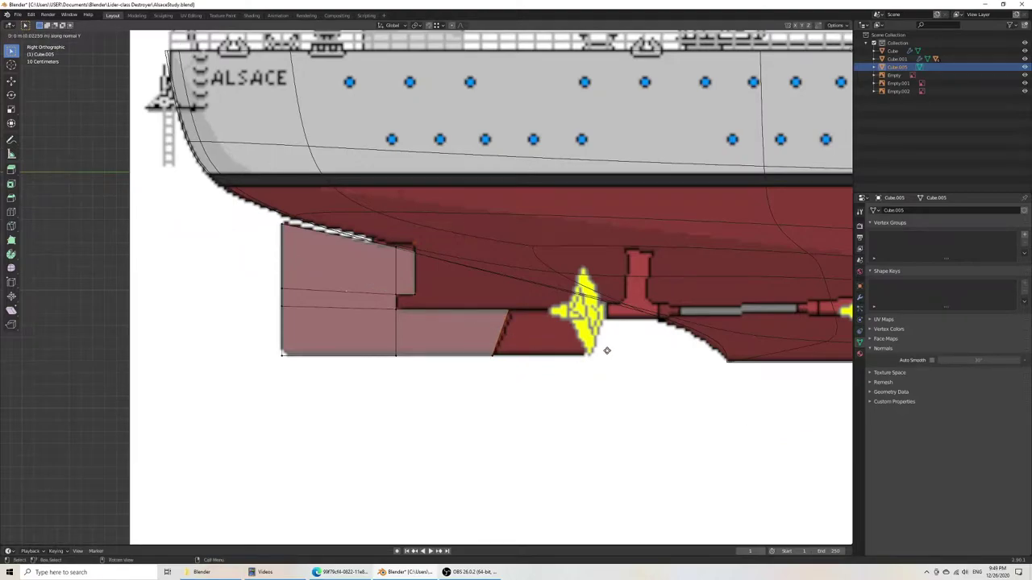
key("y")
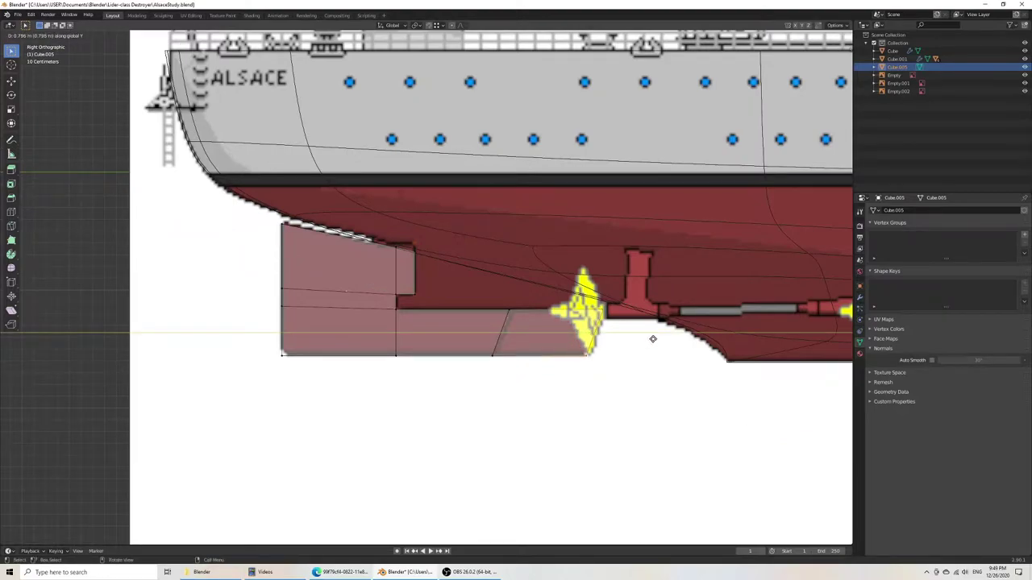
left_click(653, 340)
key("ctrl+s")
Step: Scale the whole rudder mesh along X into a thin blade and save the file
scroll(637, 346, "down", 10)
middle_click_drag(637, 346, 524, 379)
scroll(524, 379, "up", 3)
key("Tab")
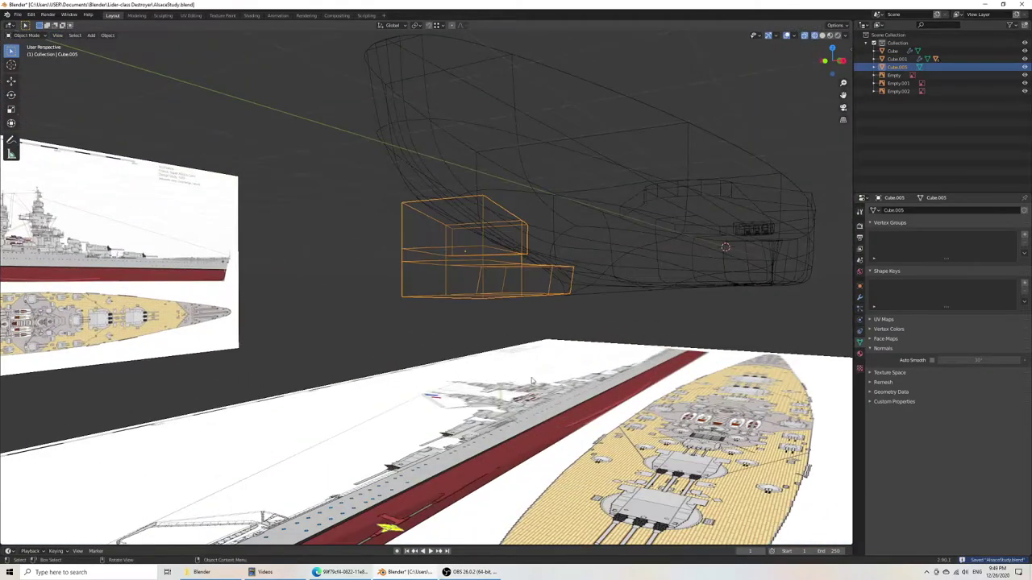
key("Tab")
key("a")
key("s")
key("x")
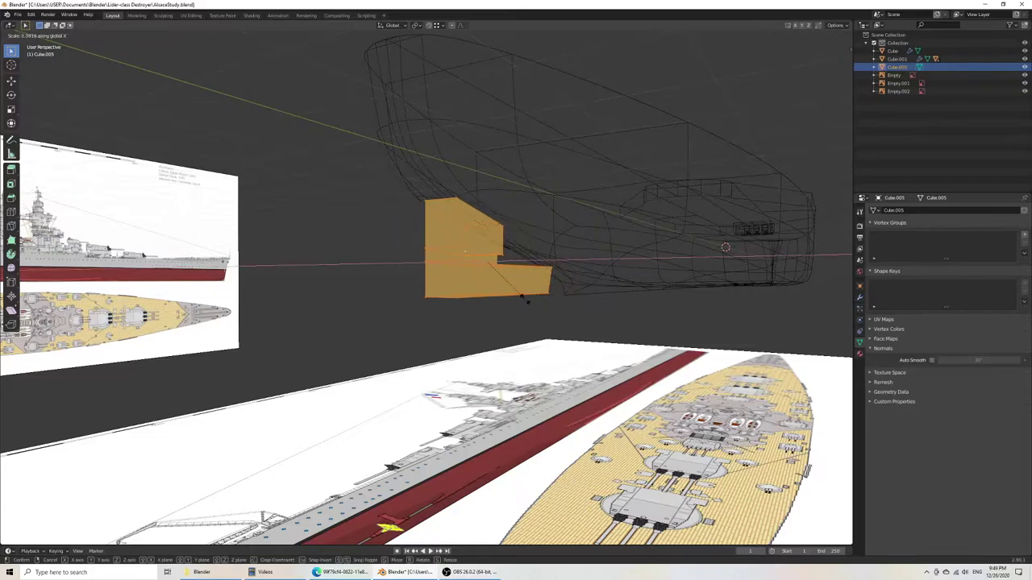
left_click(487, 261)
key("ctrl+s")
Step: Widen the rudder's middle vertices along X by a factor of about 3.5 in top view, and save
middle_click_drag(518, 316, 444, 212)
key("KP_7")
scroll(517, 342, "down", 4)
scroll(403, 214, "up", 7)
key("Tab")
scroll(438, 266, "up", 2)
key("Tab")
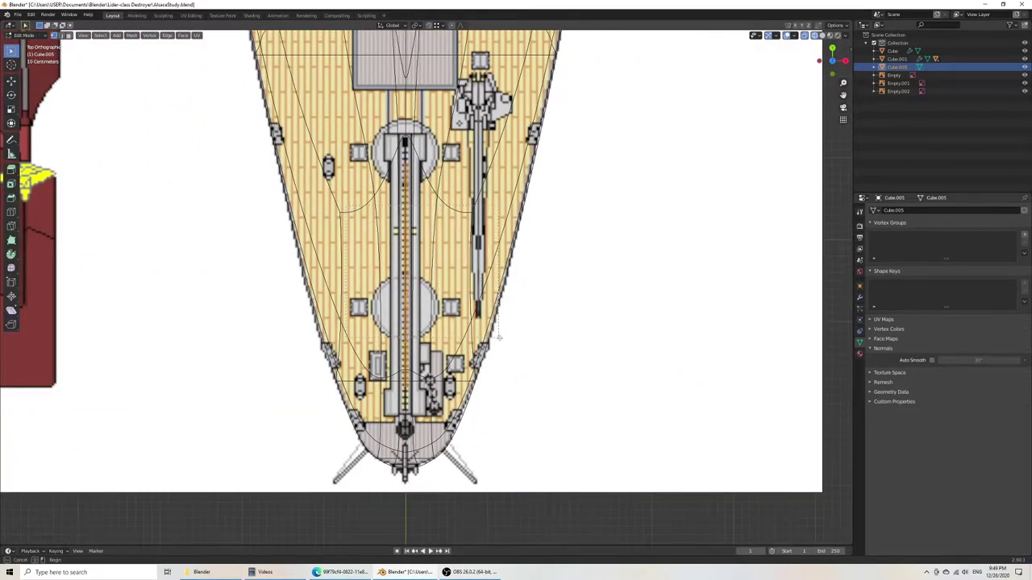
left_click_drag(501, 348, 500, 347)
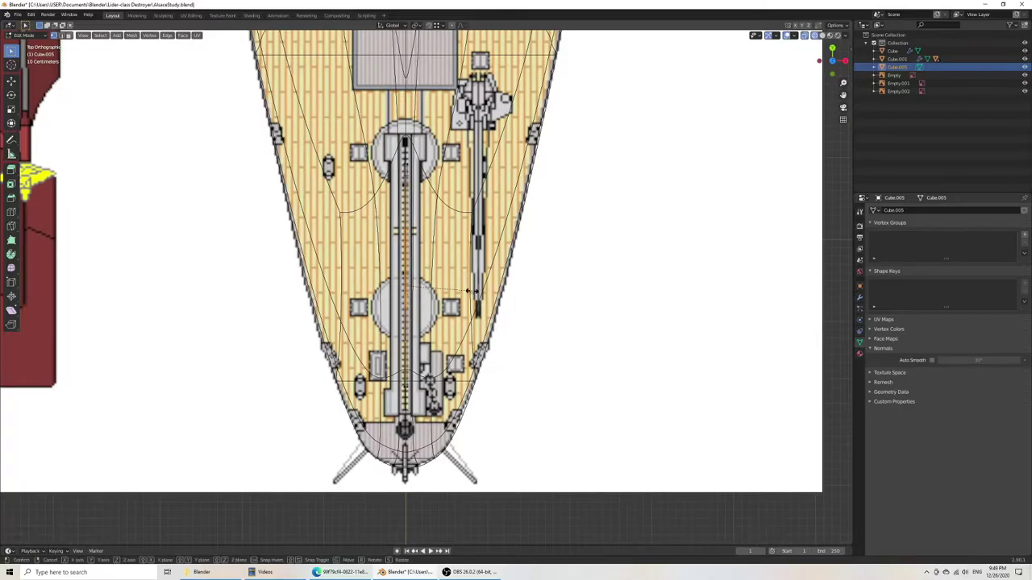
key("s")
key("x")
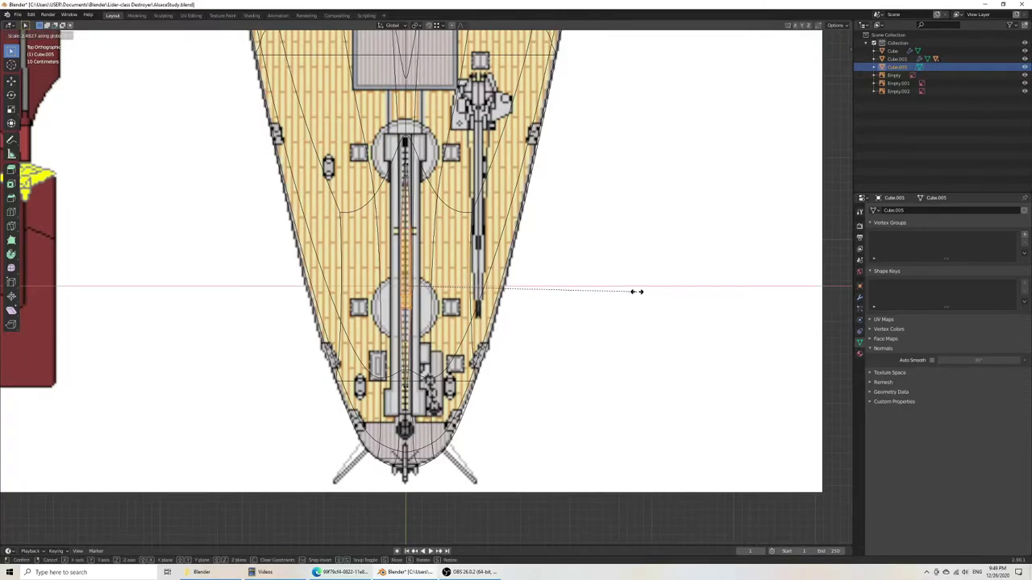
left_click(644, 292)
key("ctrl+s")
Step: Return to Object Mode and display the hull and rudder in solid shading
scroll(631, 299, "down", 5)
mouse_move(631, 299)
middle_mouse_down()
mouse_move(500, 314)
mouse_move(477, 296)
mouse_move(473, 307)
middle_mouse_up()
key("Tab")
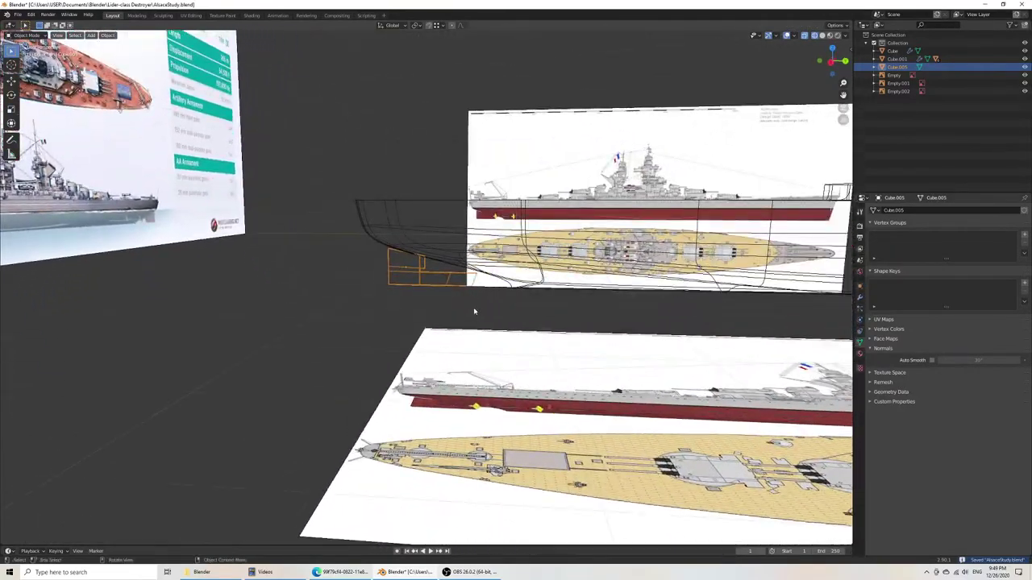
scroll(467, 320, "up", 4)
key("z")
left_click(529, 322)
mouse_move(530, 322)
middle_mouse_down()
mouse_move(580, 330)
mouse_move(565, 335)
middle_mouse_up()
Step: Add a Subdivision Surface modifier to the rudder with viewport and render levels of 4
left_click(859, 298)
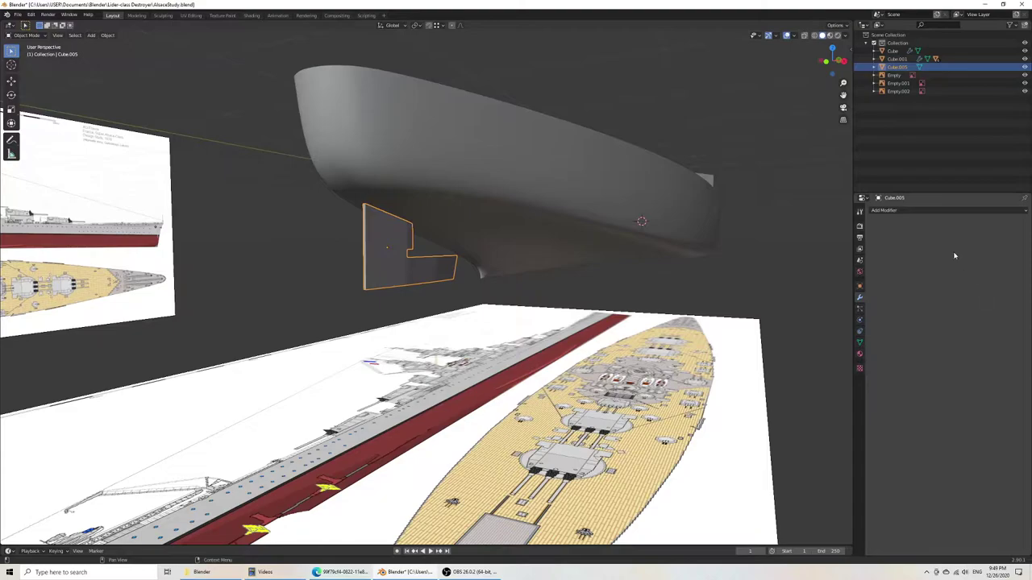
left_click(916, 211)
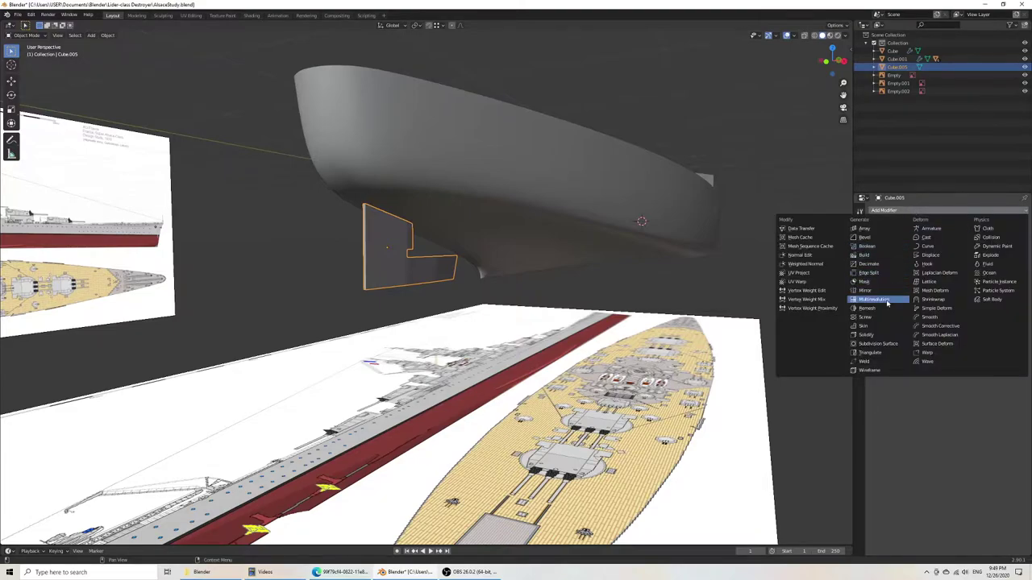
left_click(889, 345)
left_click(1016, 254)
left_click(1016, 254)
left_click(1016, 255)
left_click(933, 255)
left_click(1017, 247)
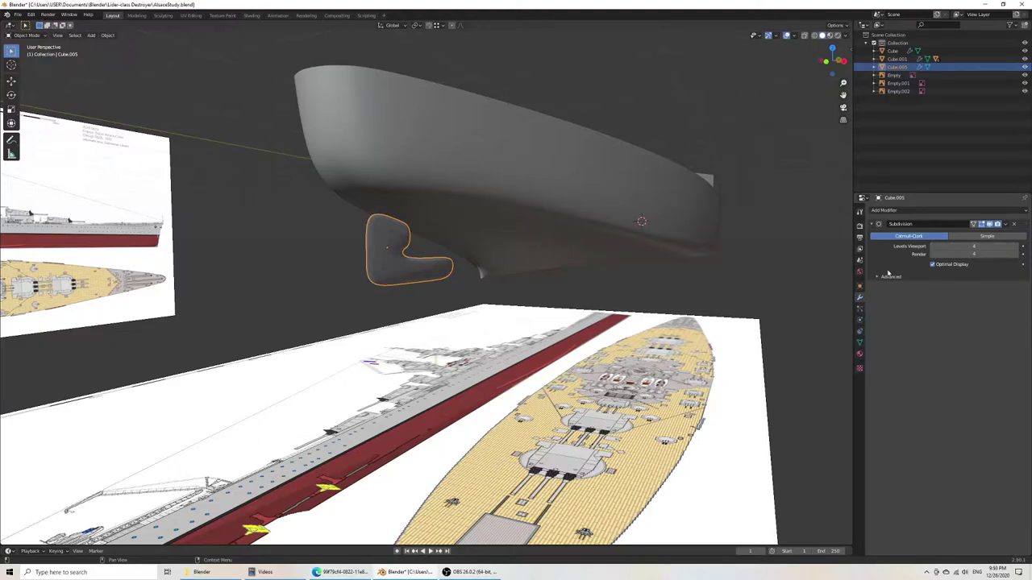
Step: Open the rudder mesh in Edit Mode and show it in wireframe from the right side view
key("Tab")
middle_click_drag(495, 309, 364, 249)
scroll(395, 302, "up", 5)
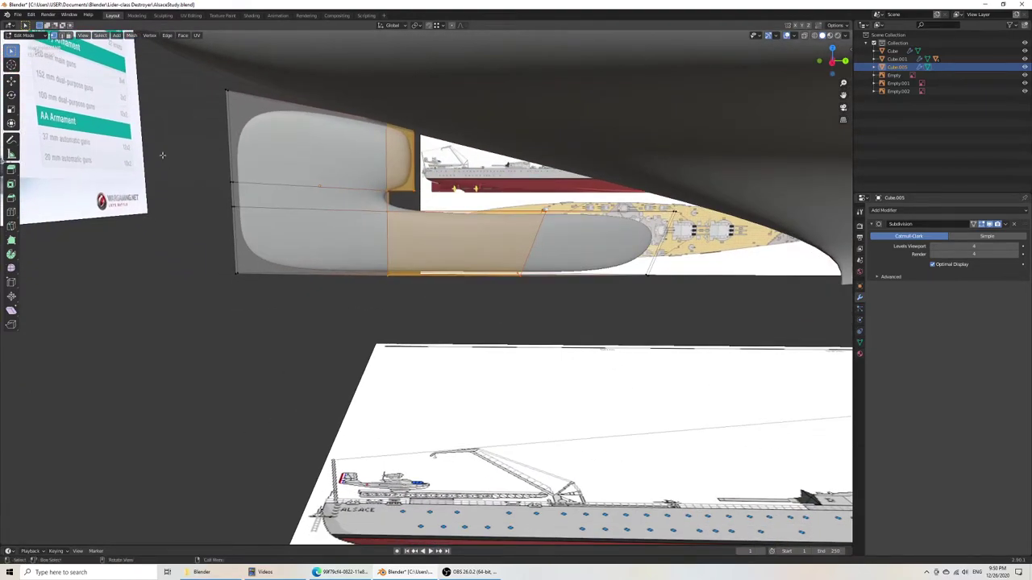
left_click(63, 36)
left_click_drag(202, 72, 457, 146)
middle_click_drag(406, 165, 385, 163)
key("KP_3")
key("z")
left_click(304, 159)
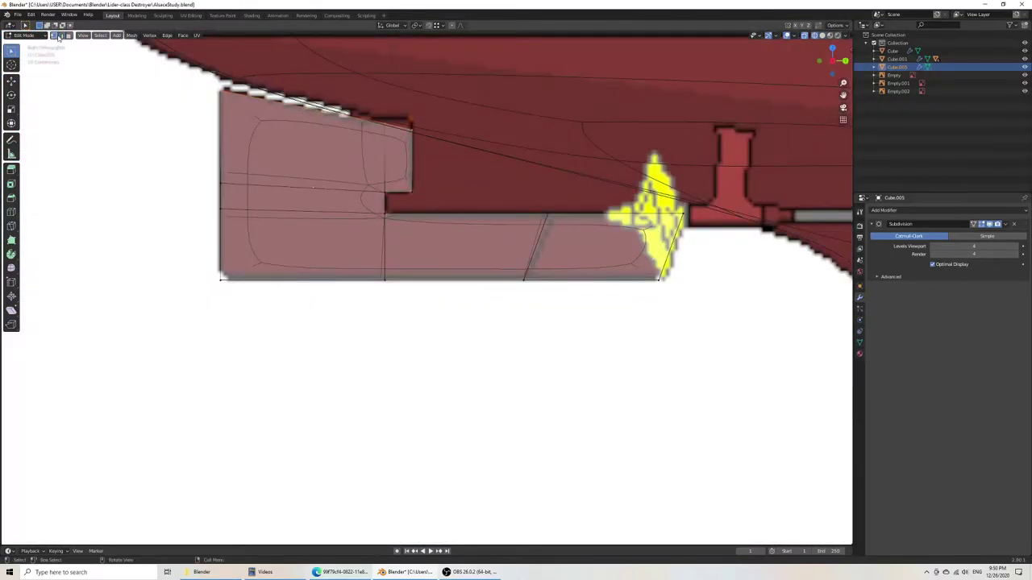
left_click_drag(187, 75, 240, 315)
left_click_drag(176, 263, 703, 314)
left_click_drag(643, 175, 731, 329, "shift")
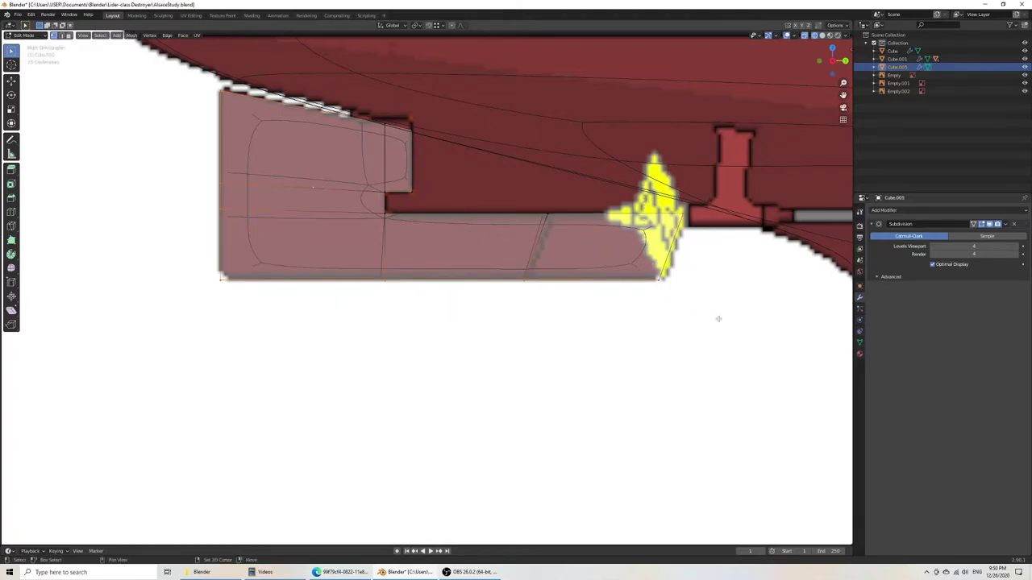
left_click_drag(361, 205, 391, 219, "shift")
left_click_drag(379, 176, 434, 204, "shift")
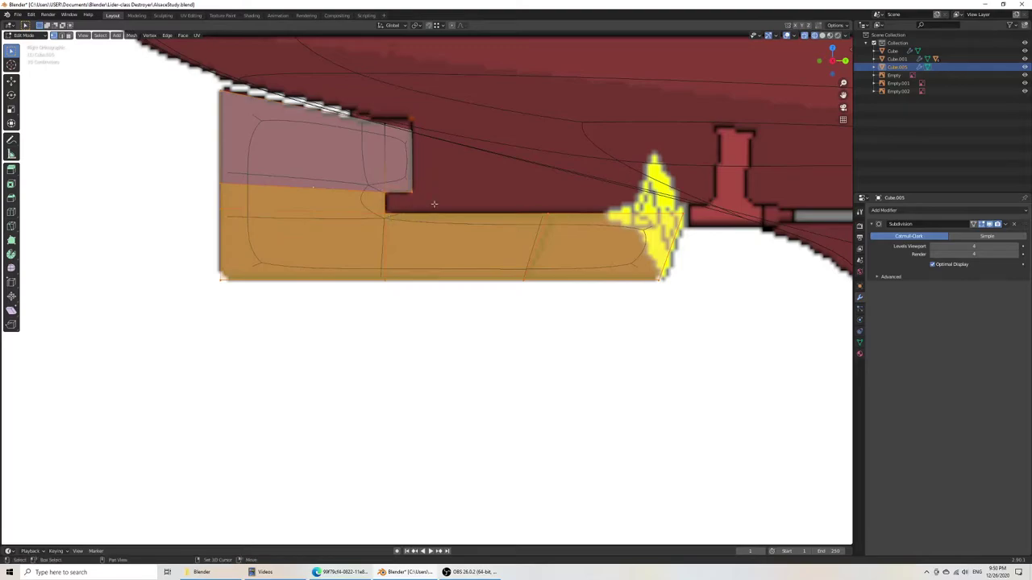
left_click_drag(401, 114, 464, 195)
Step: Crease the front edges of the rudder's upper section and the edges of the notch beneath it
left_click_drag(404, 115, 447, 209)
key("shift+e")
left_click(504, 228)
left_click_drag(367, 180, 415, 223)
key("shift+e")
left_click(145, 213)
key("shift+e")
left_click(287, 249)
Step: Crease the top edges of the rudder's lower forward section with a factor of 1
left_click_drag(362, 202, 766, 241)
key("shift+e")
left_click(655, 267)
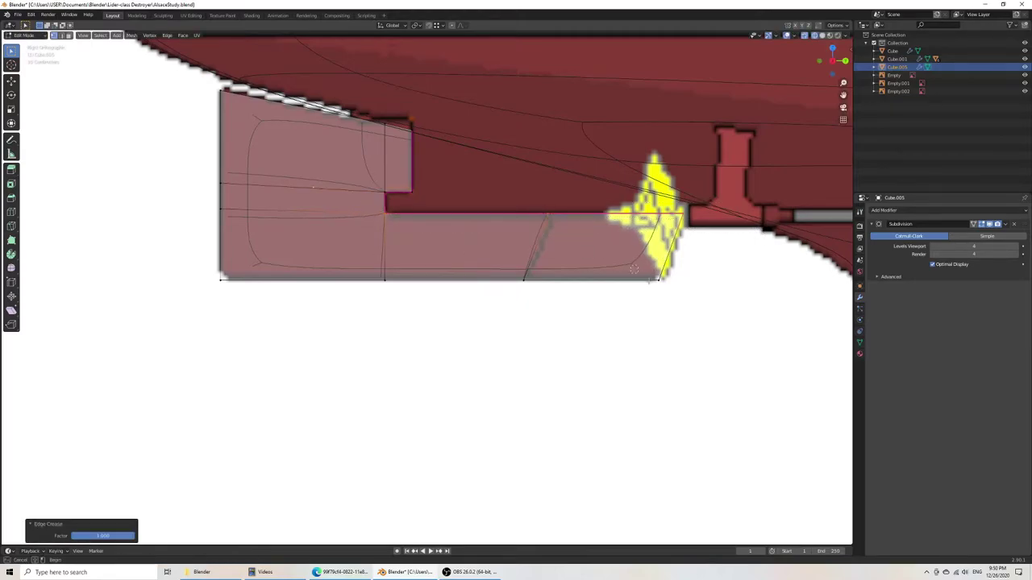
Step: Crease the rudder's lower front corner, crease its lower aft corner by about 0.478, and return to solid shading
left_click_drag(639, 274, 706, 305)
key("shift+e")
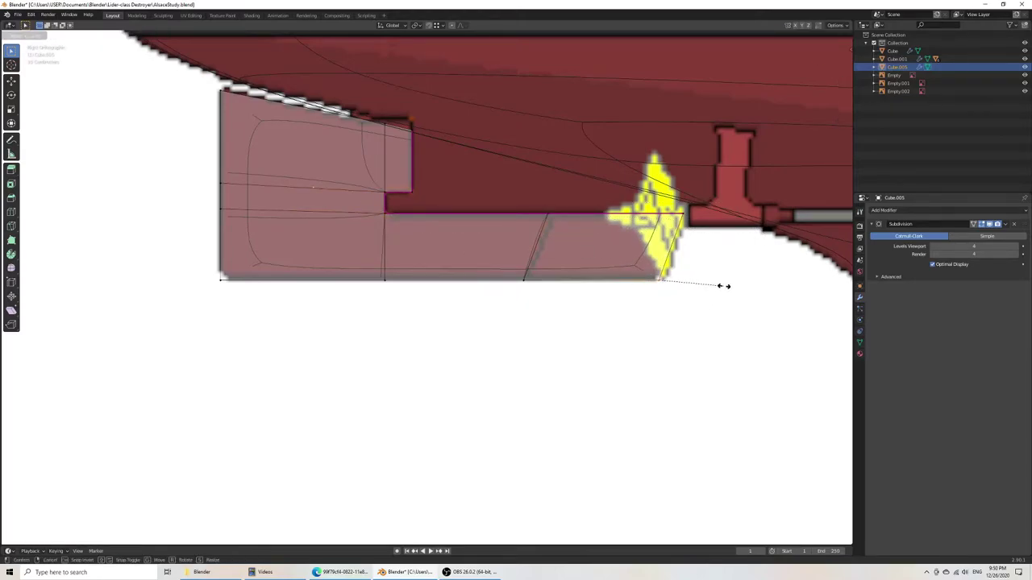
left_click(724, 287)
left_click_drag(164, 262, 256, 302)
key("shift+e")
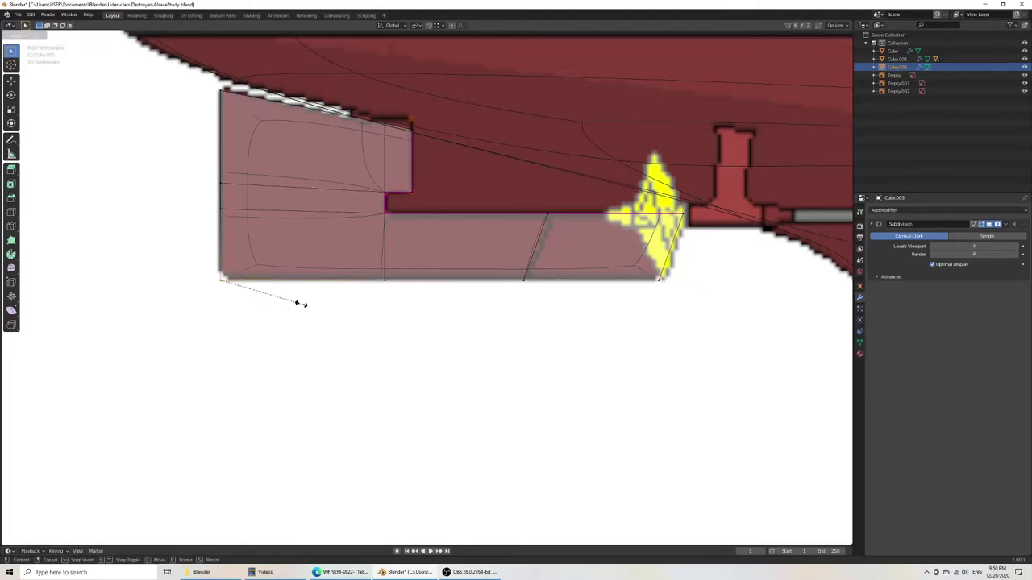
left_click(301, 303)
key("z")
left_click(367, 307)
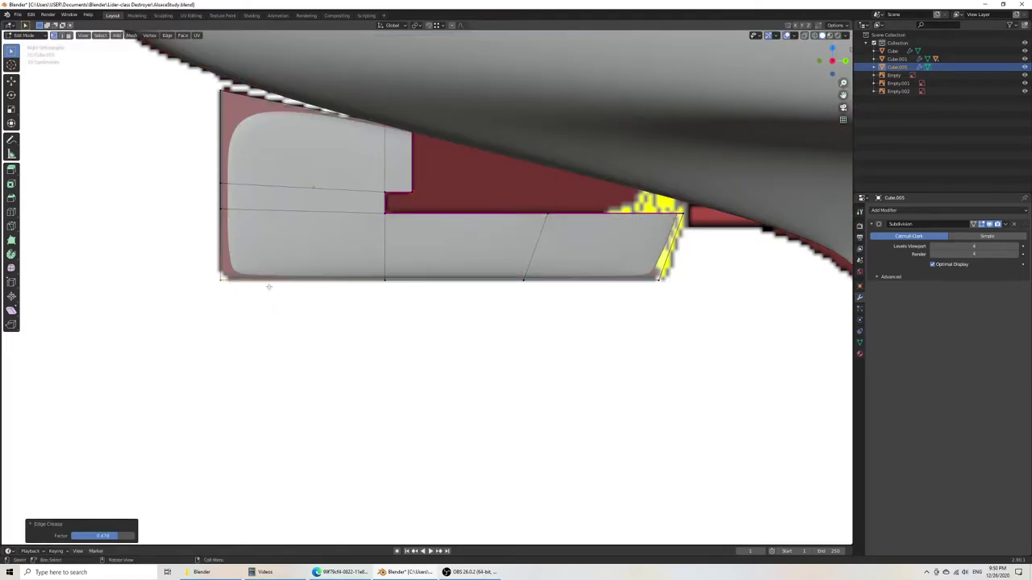
Step: Crease the rudder's aft vertical edges, and crease its top edges by about 0.216
key("shift+e")
right_click(261, 290)
key("shift+e")
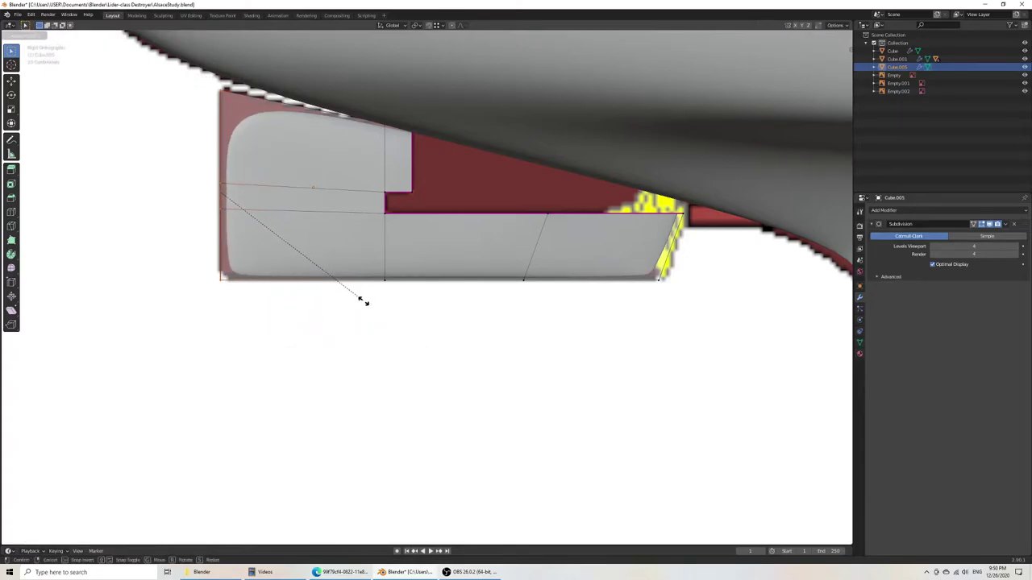
left_click(386, 311)
left_click_drag(211, 78, 458, 143)
key("shift+e")
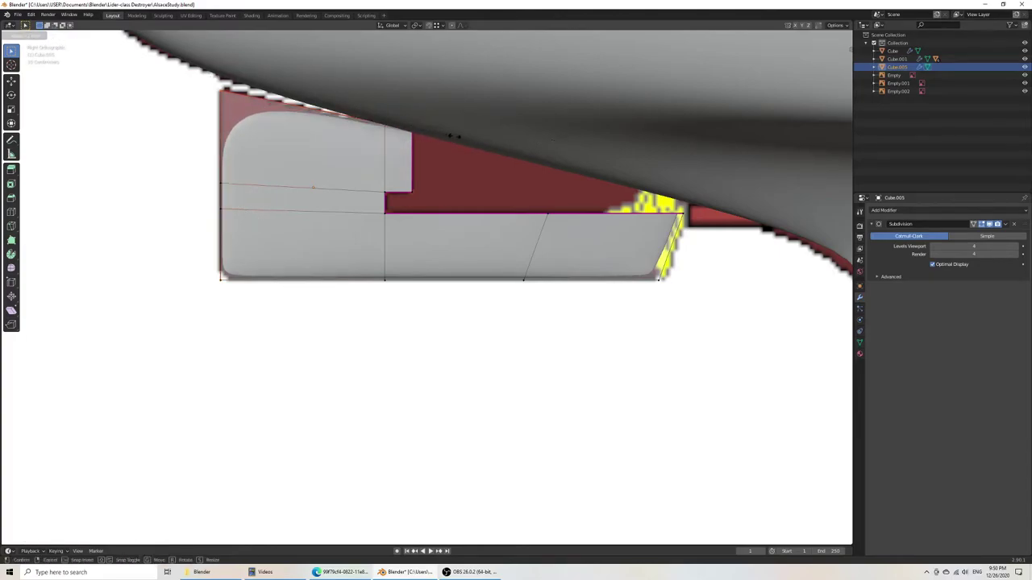
left_click(474, 136)
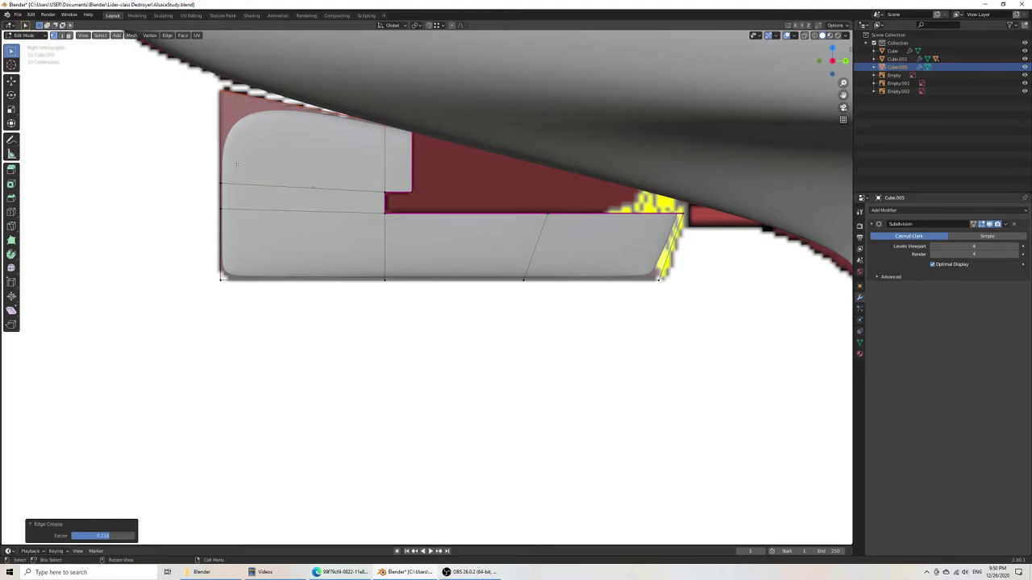
Step: Bevel the rudder's upper aft corner edge with one segment about 0.015 m wide, and save
middle_click_drag(252, 165, 278, 181)
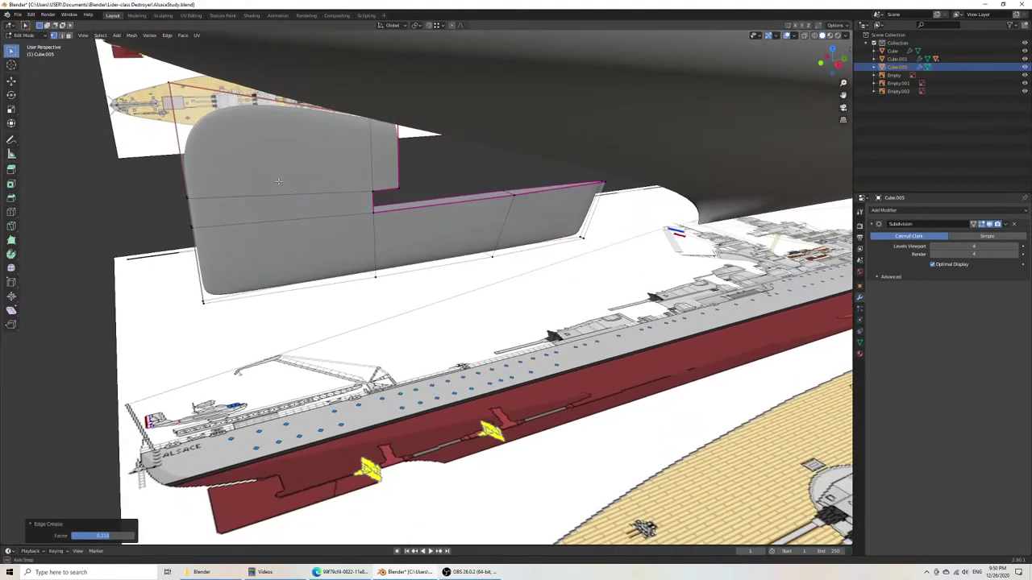
left_click_drag(152, 78, 193, 98)
key("ctrl+b")
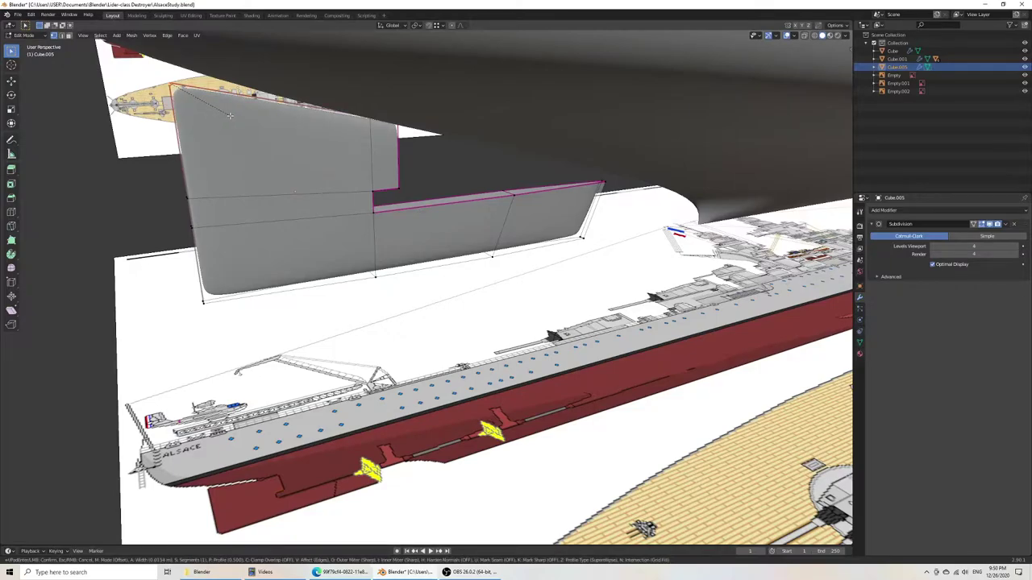
left_click(230, 115)
key("ctrl+s")
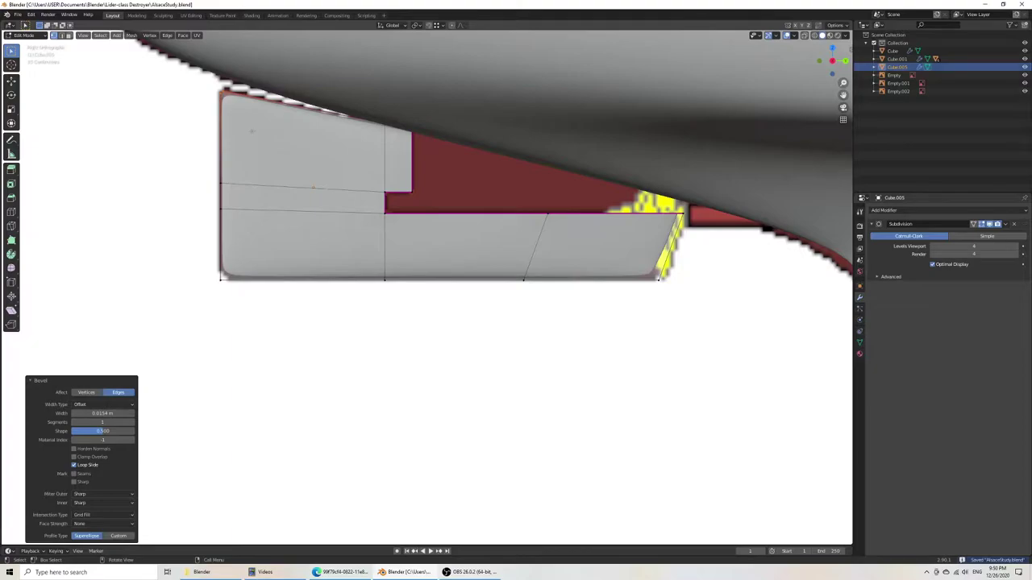
left_click_drag(645, 278, 704, 296)
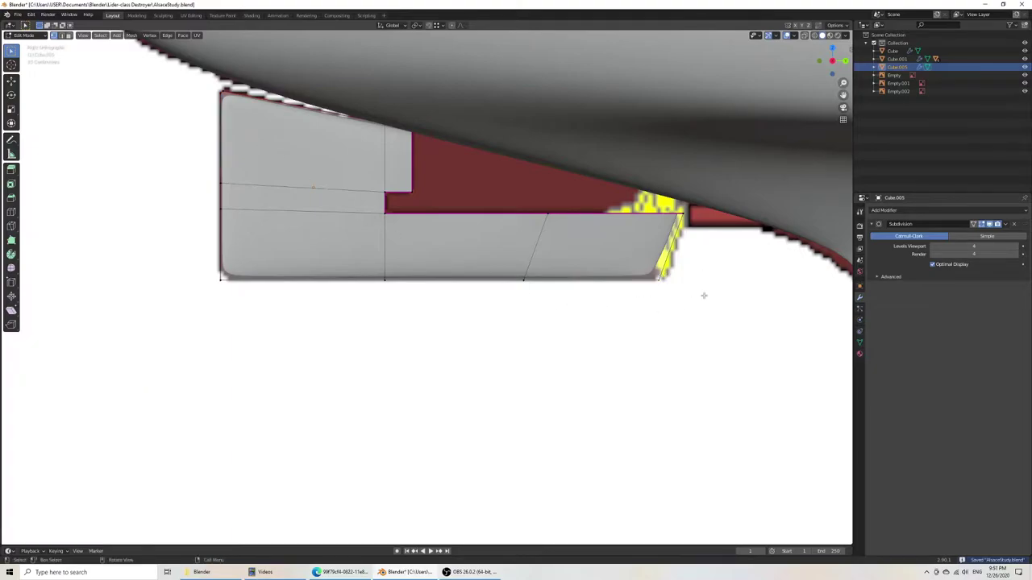
key("ctrl+b")
right_click(744, 291)
key("ctrl+z")
Step: Bevel the rudder's lower front corner edge with one segment about 0.004 m wide, and save
middle_click_drag(733, 292, 693, 300)
left_click_drag(646, 266, 684, 296)
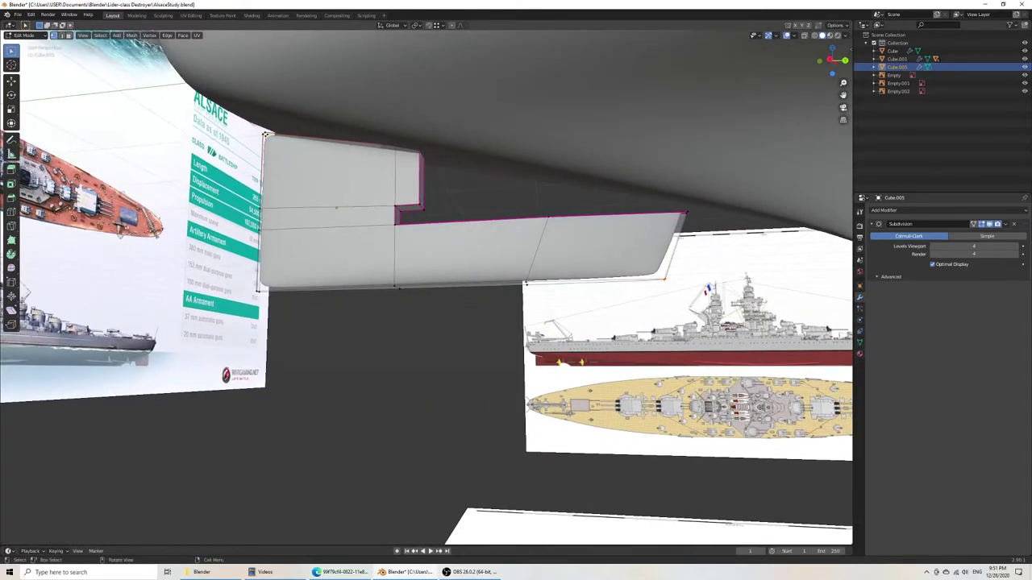
key("ctrl+b")
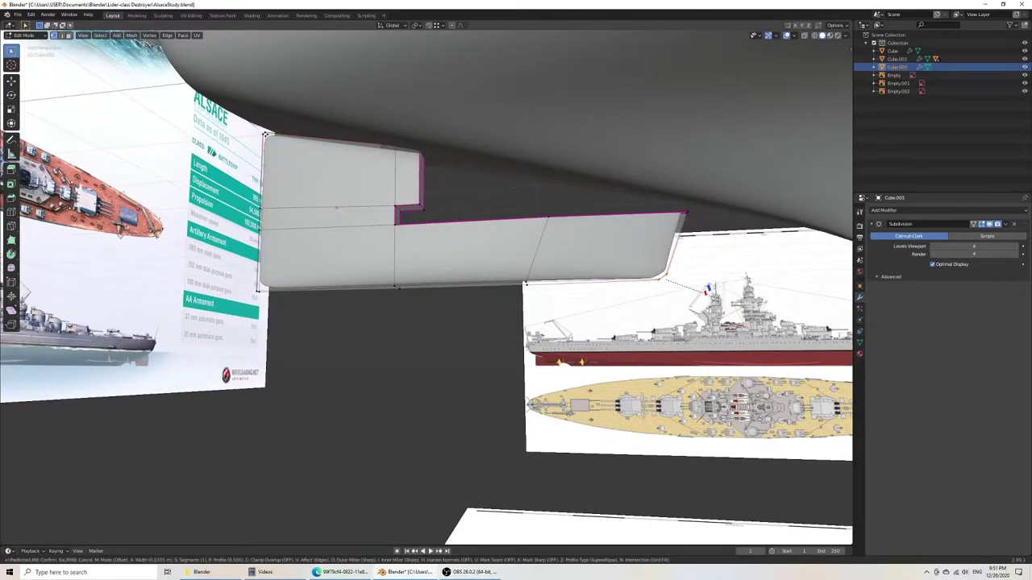
left_click(709, 292)
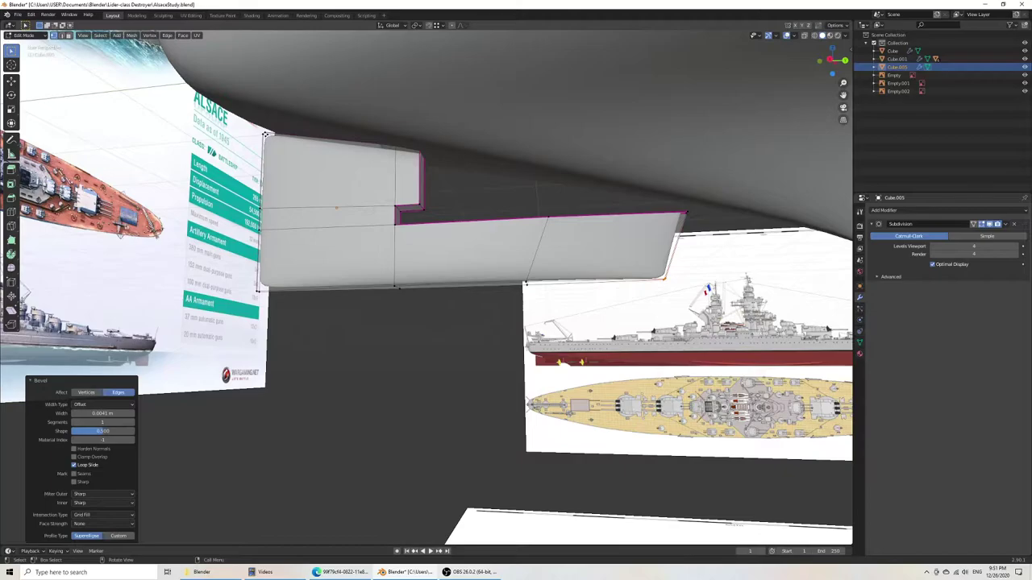
middle_click_drag(709, 292, 551, 236)
key("ctrl+s")
Step: Reduce the edge crease at the rudder's beveled lower front corner, finishing with a factor of about -0.7
key("shift+e")
left_click(551, 220)
key("shift+e")
left_click(558, 212)
key("shift+e")
left_click(564, 205)
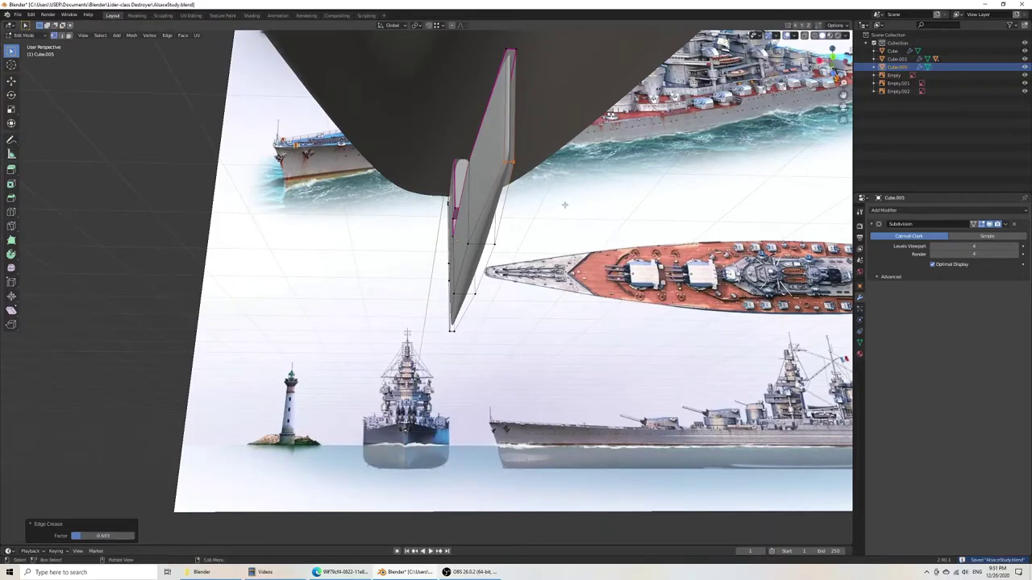
middle_click_drag(562, 207, 537, 198)
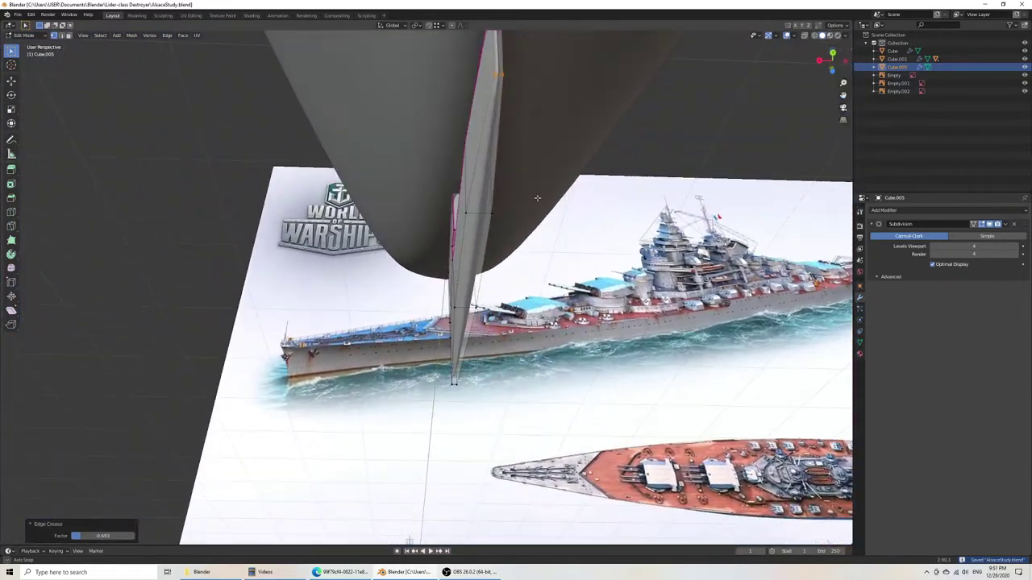
Step: Try to crease the edges of the rudder's upper front face, selecting them in wireframe shading
middle_click_drag(429, 218, 487, 352)
mouse_move(449, 220)
middle_mouse_down("shift")
mouse_move(449, 279)
mouse_move(458, 242)
middle_mouse_up("shift")
scroll(447, 274, "up", 3)
key("z")
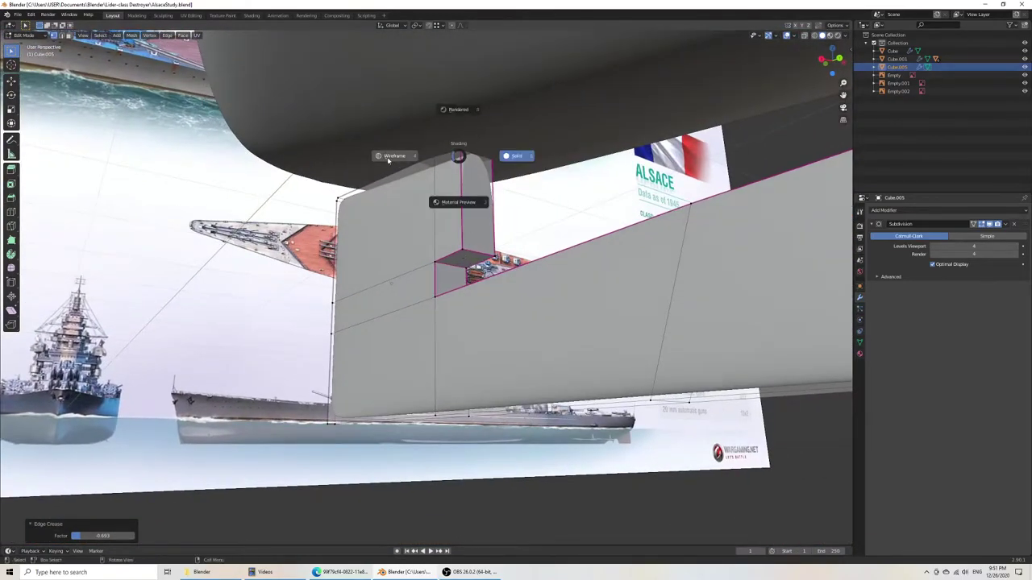
left_click(387, 159)
left_click_drag(533, 258, 533, 258)
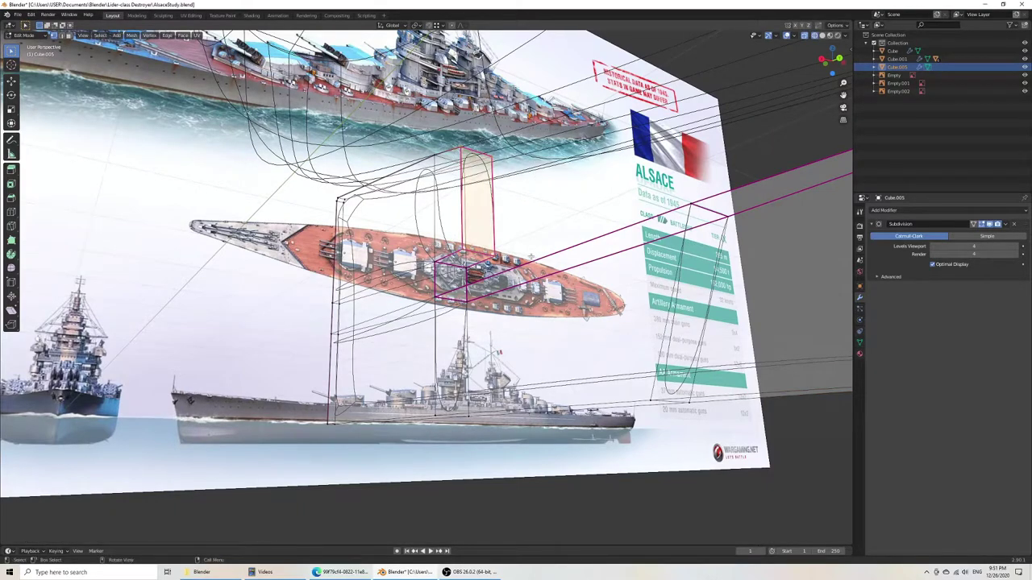
key("shift+e")
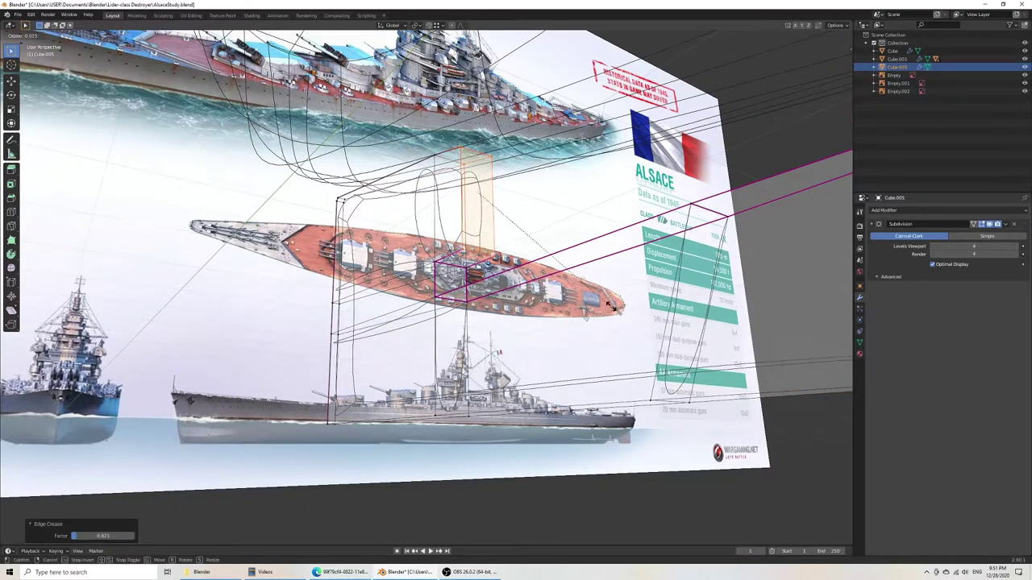
left_click(542, 251)
Step: Try a one-segment bevel about 0.014 m wide on the rudder's upper front edges, and undo the bevel and crease
key("ctrl+b")
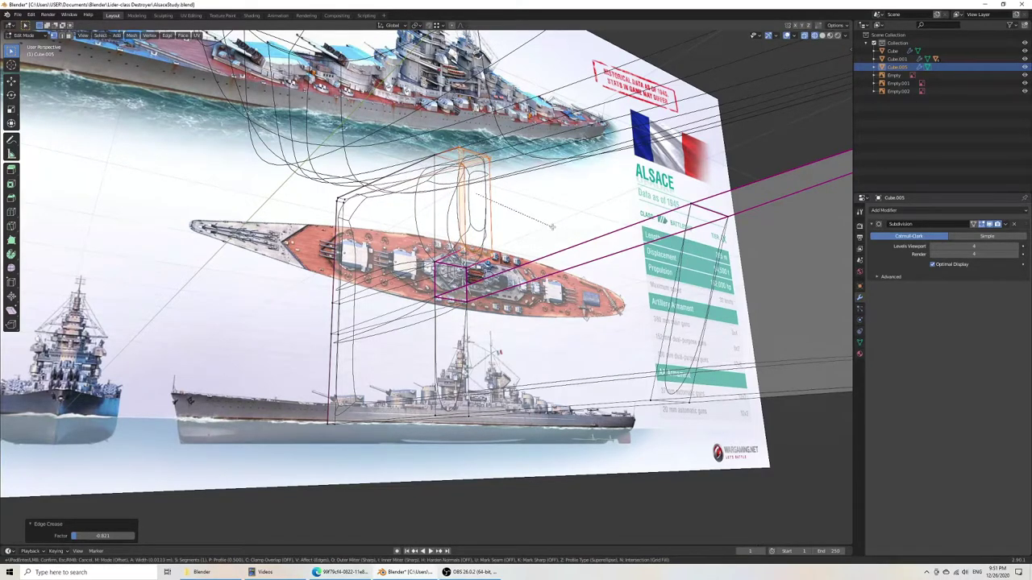
left_click(553, 226)
key("z")
left_click(598, 233)
middle_click_drag(450, 198, 470, 226)
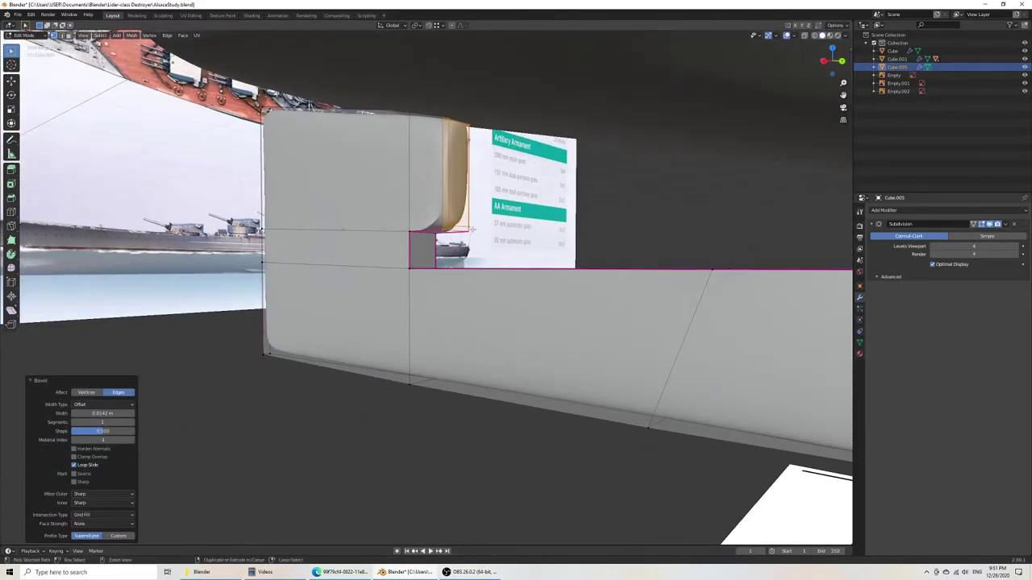
key("ctrl+z")
key("ctrl+z")
Step: Finish editing the rudder mesh, check it against the side blueprint, and save the file
key("Tab")
key("ctrl+s")
mouse_move(389, 205)
middle_mouse_down()
mouse_move(411, 272)
mouse_move(535, 308)
mouse_move(451, 299)
mouse_move(502, 284)
mouse_move(471, 314)
mouse_move(453, 291)
mouse_move(433, 214)
mouse_move(520, 279)
mouse_move(439, 317)
mouse_move(447, 346)
mouse_move(446, 332)
middle_mouse_up()
key("Tab")
key("Tab")
scroll(453, 291, "down", 3)
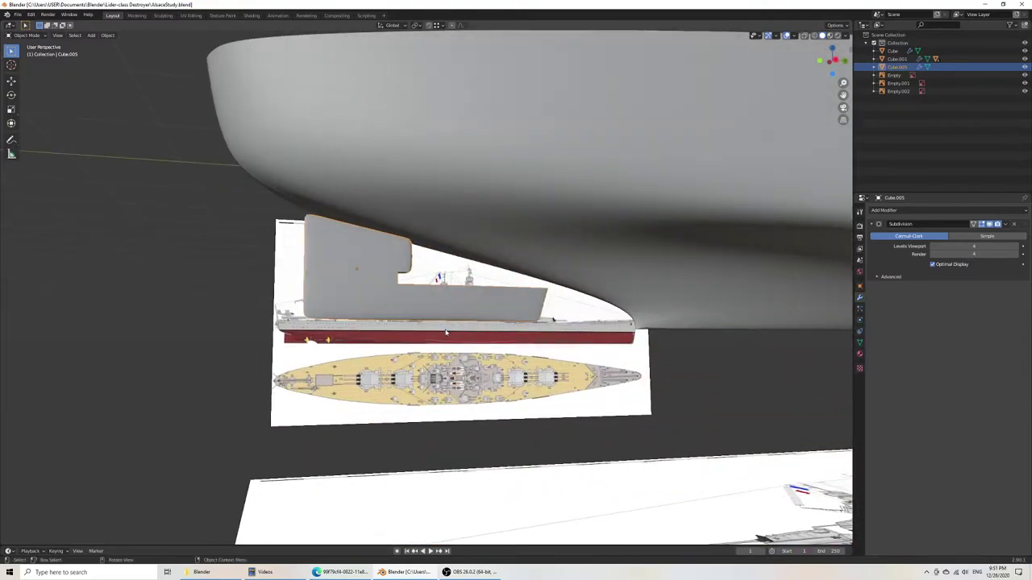
key("KP_3")
key("ctrl+s")
scroll(421, 312, "down", 7)
scroll(428, 311, "up", 7)
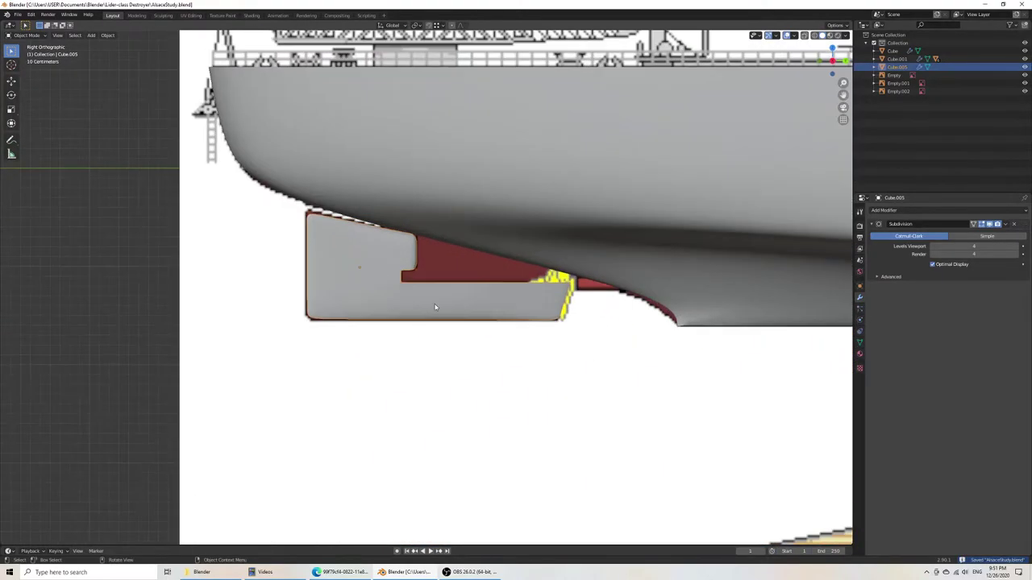
Step: Examine the hull's mesh around the stern in wireframe shading, and save the file
left_click(547, 273)
key("Tab")
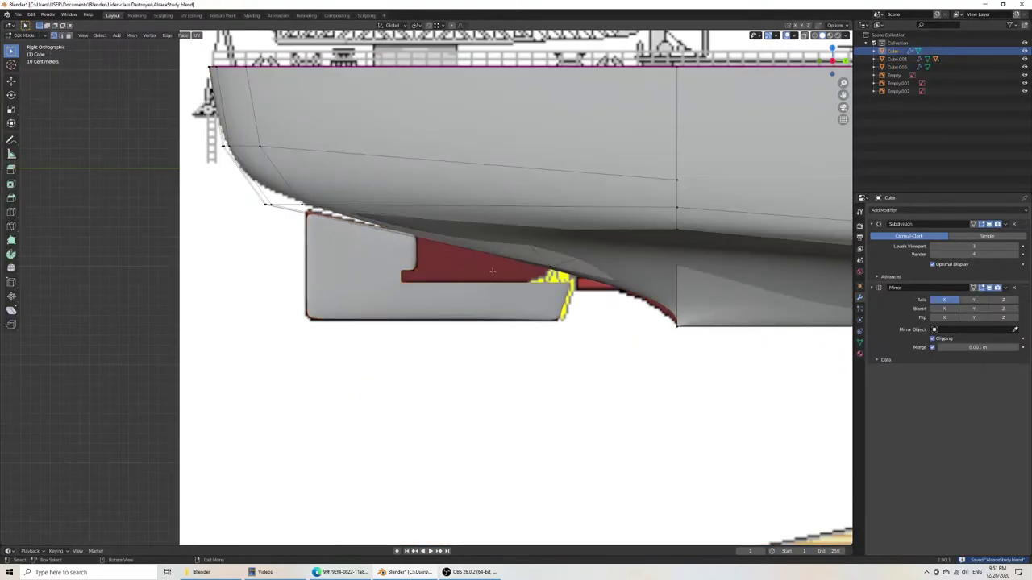
scroll(483, 288, "down", 4)
middle_click_drag(464, 299, 455, 277)
scroll(456, 277, "up", 3)
key("z")
left_click(407, 285)
mouse_move(509, 302)
middle_mouse_down()
mouse_move(500, 278)
mouse_move(484, 317)
middle_mouse_up()
key("ctrl+s")
key("Tab")
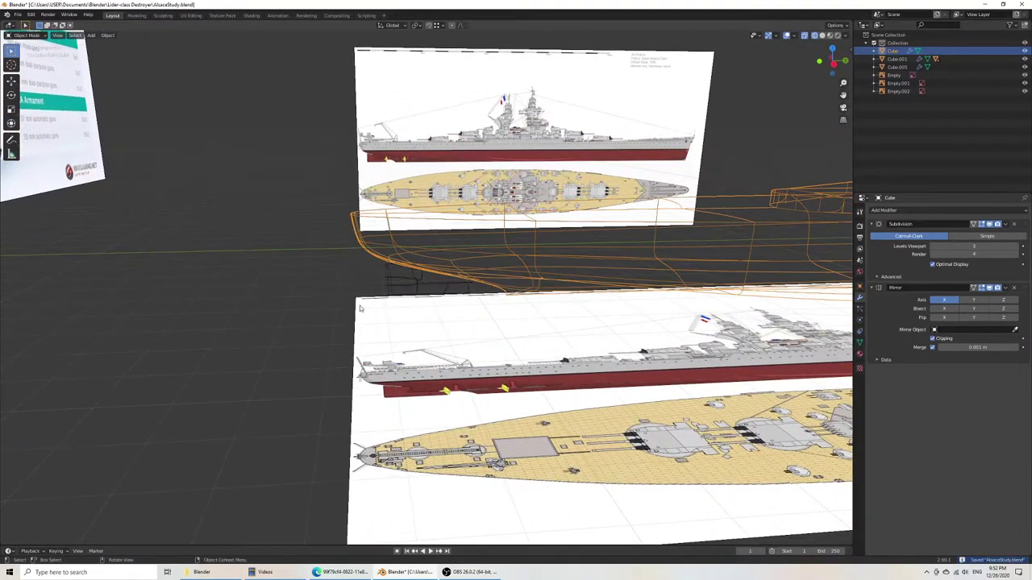
Step: Return the viewport to solid shading, view the rudder under the stern, and save the file
left_click(334, 294)
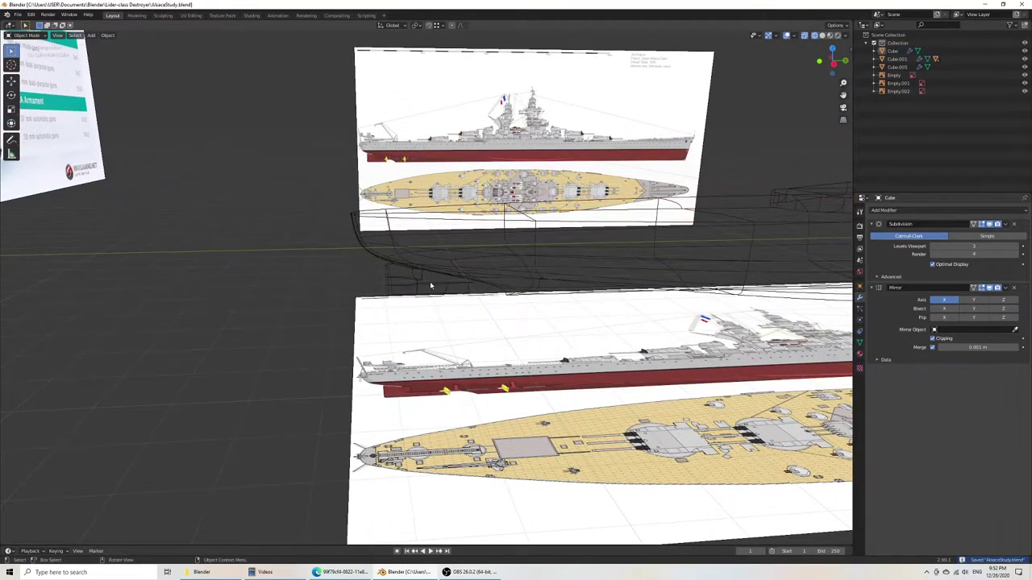
middle_click_drag(430, 285, 428, 282)
left_click(418, 284)
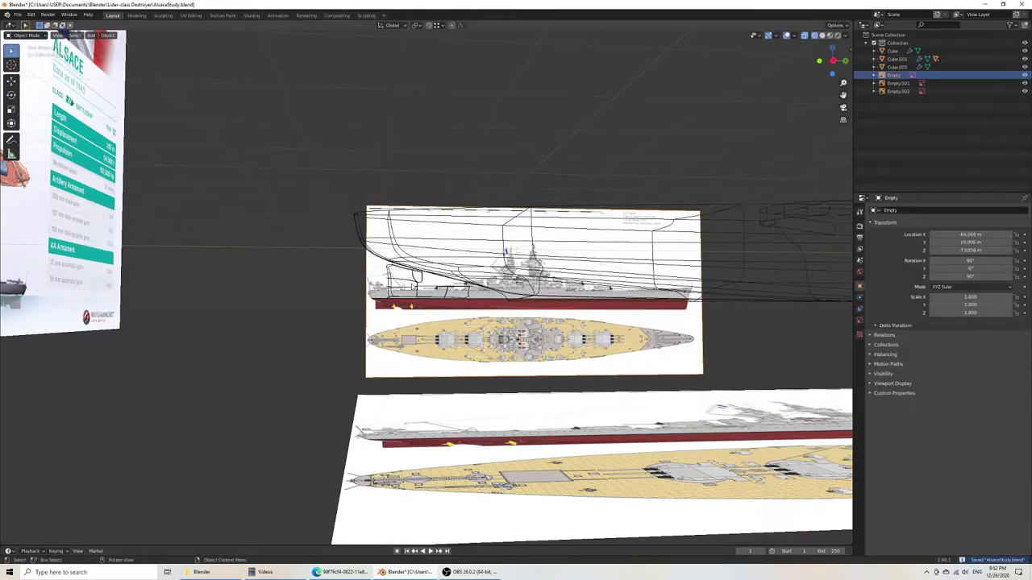
key("z")
left_click(456, 307)
mouse_move(451, 310)
middle_mouse_down()
mouse_move(471, 336)
mouse_move(455, 316)
mouse_move(461, 276)
mouse_move(449, 302)
mouse_move(459, 313)
mouse_move(432, 311)
middle_mouse_up()
key("ctrl+s")
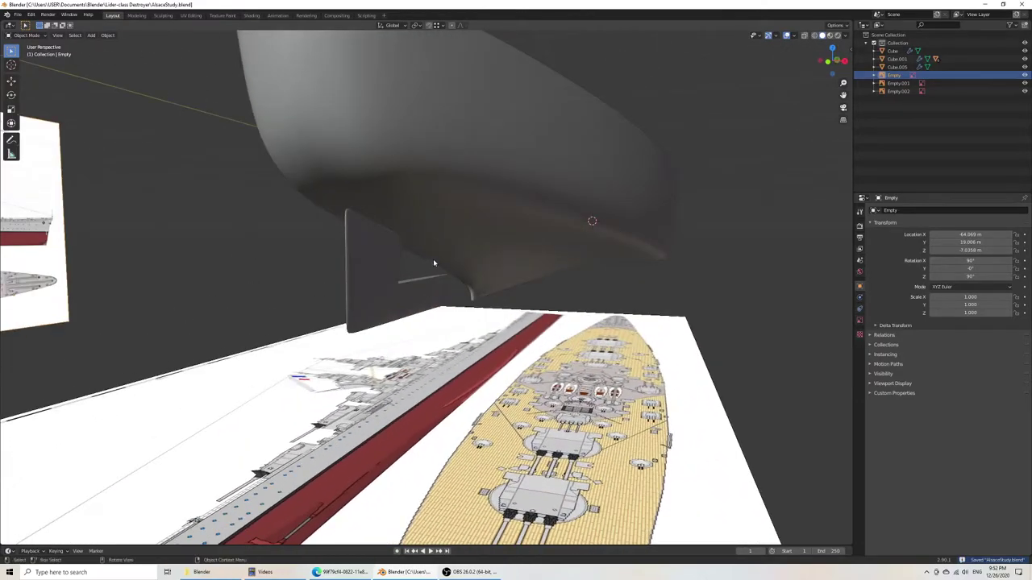
left_click(434, 263)
key("Tab")
middle_click_drag(434, 263, 417, 288)
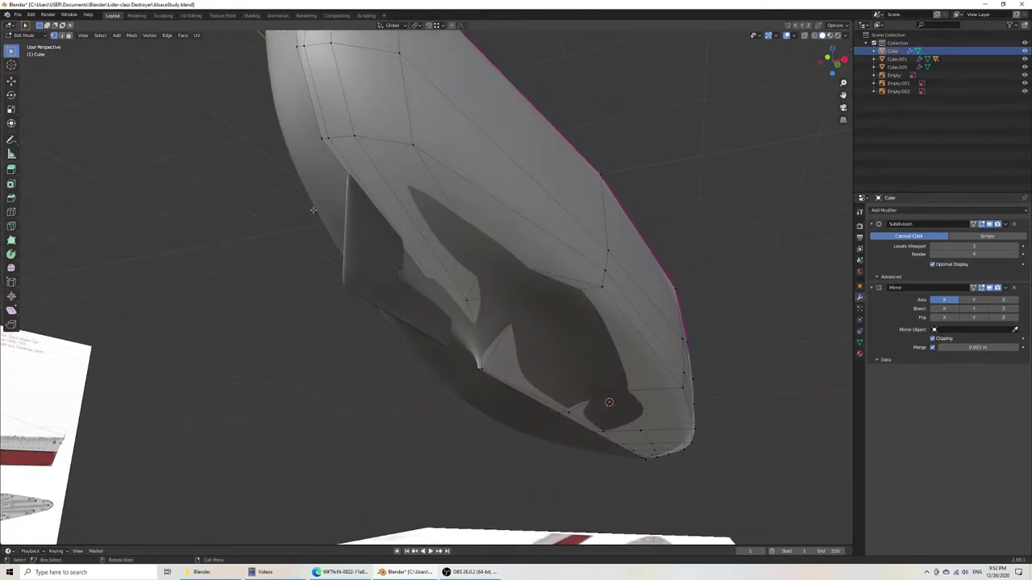
key("ctrl+r")
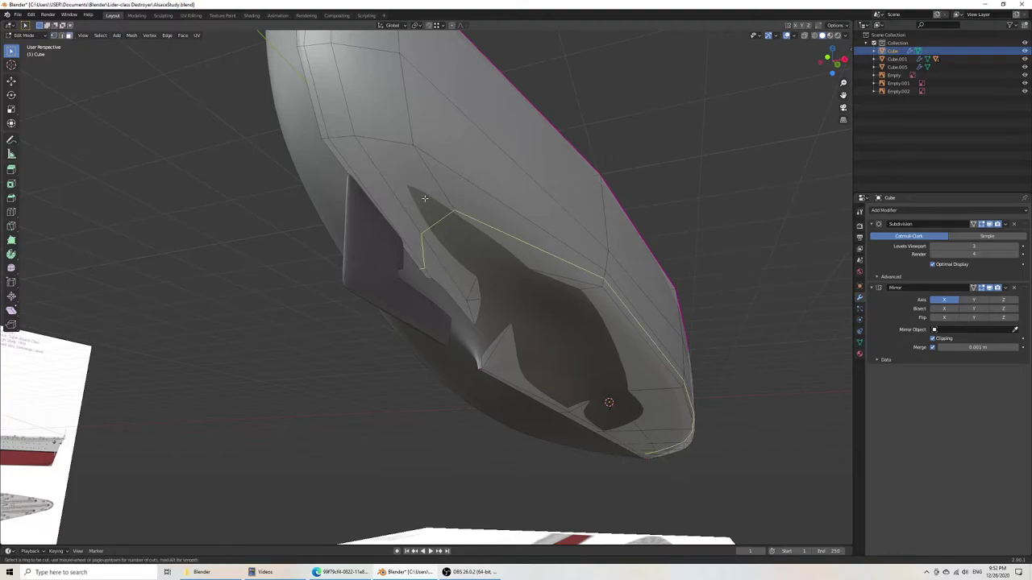
key("Escape")
Step: Leave the hull's edit mode, deselect everything, and save the file
scroll(457, 145, "down", 4)
middle_click_drag(457, 145, 418, 226)
key("ctrl+s")
scroll(417, 226, "down", 3)
middle_click_drag(436, 274, 478, 332)
key("Tab")
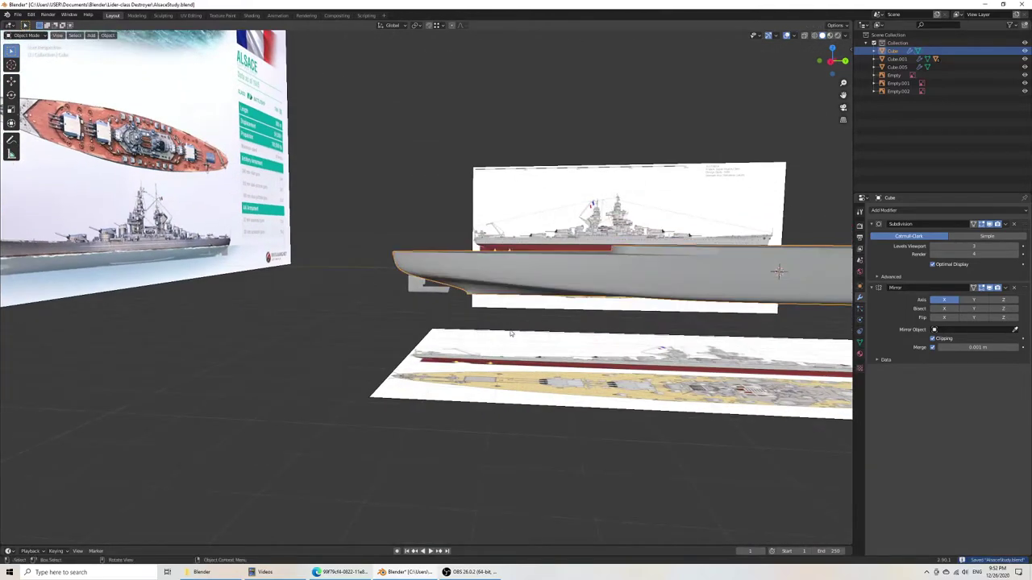
left_click(511, 325)
key("ctrl+s")
scroll(492, 317, "down", 4)
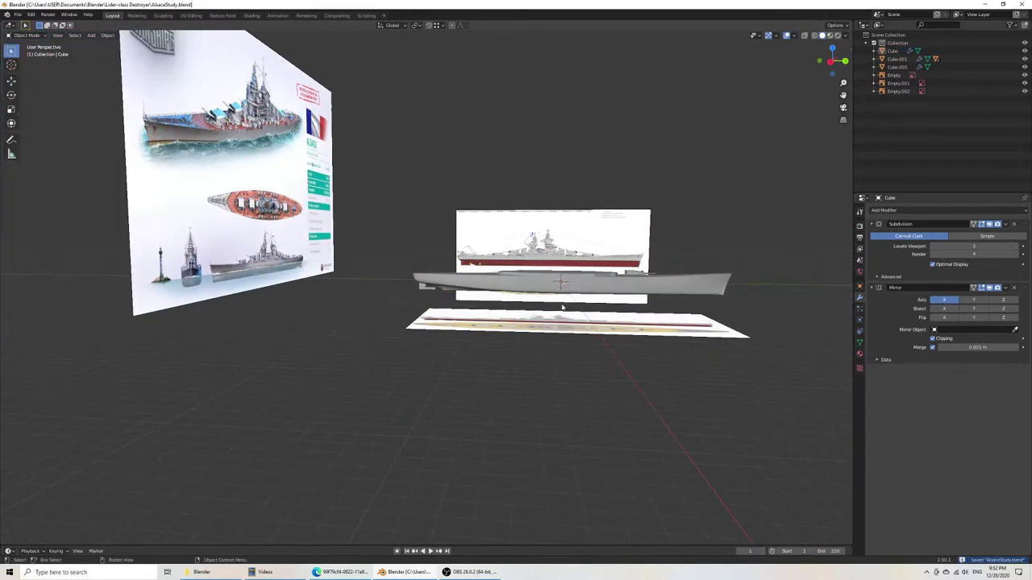
Step: Examine the superstructure and midship deck layout on the side and plan drawings of the blueprint
key("KP_3")
middle_click_drag(670, 296, 579, 328, "shift")
scroll(519, 295, "up", 7)
middle_click_drag(568, 375, 493, 371, "shift")
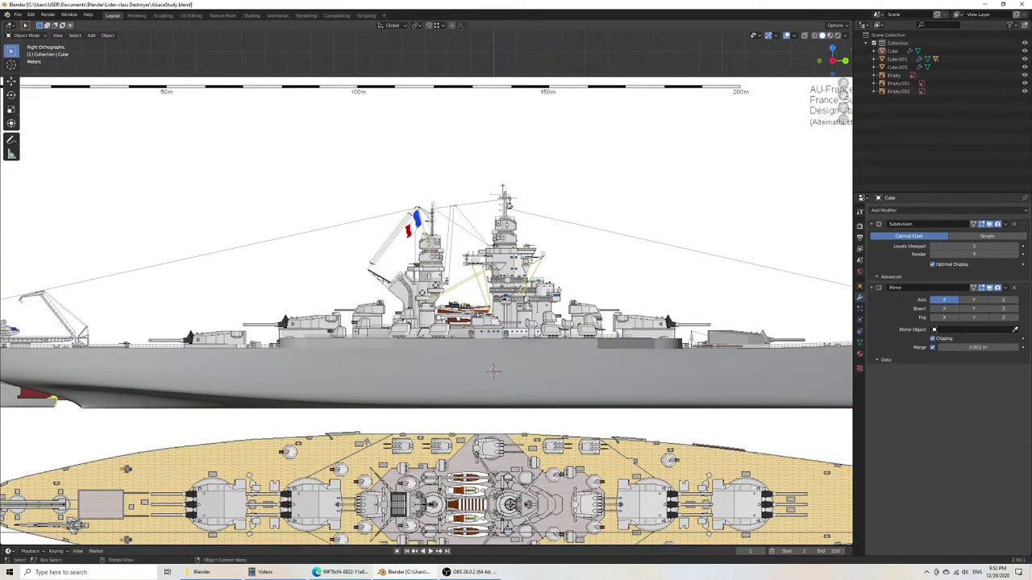
middle_click_drag(586, 311, 499, 297, "shift")
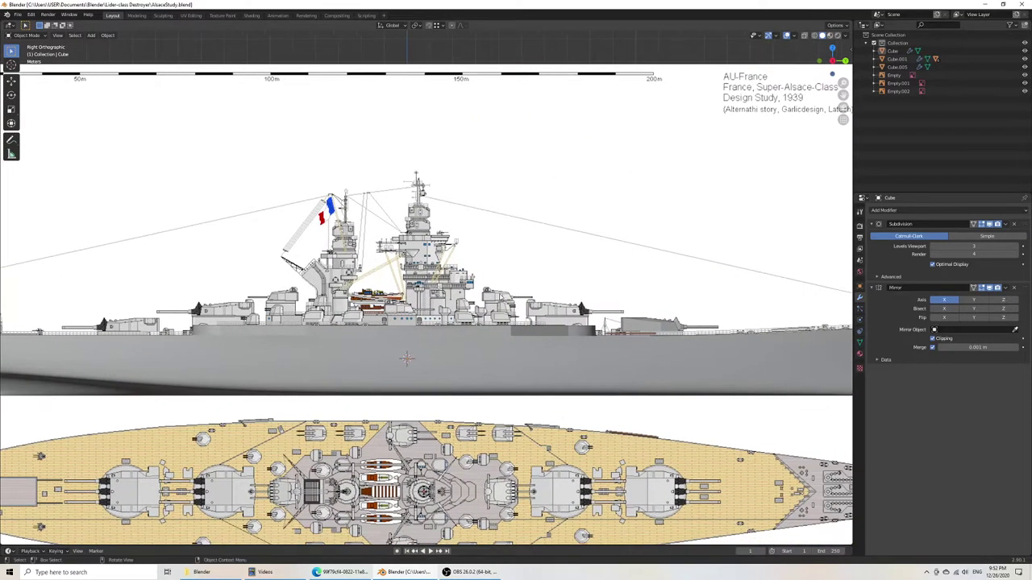
scroll(500, 297, "up", 2)
scroll(500, 298, "down", 6)
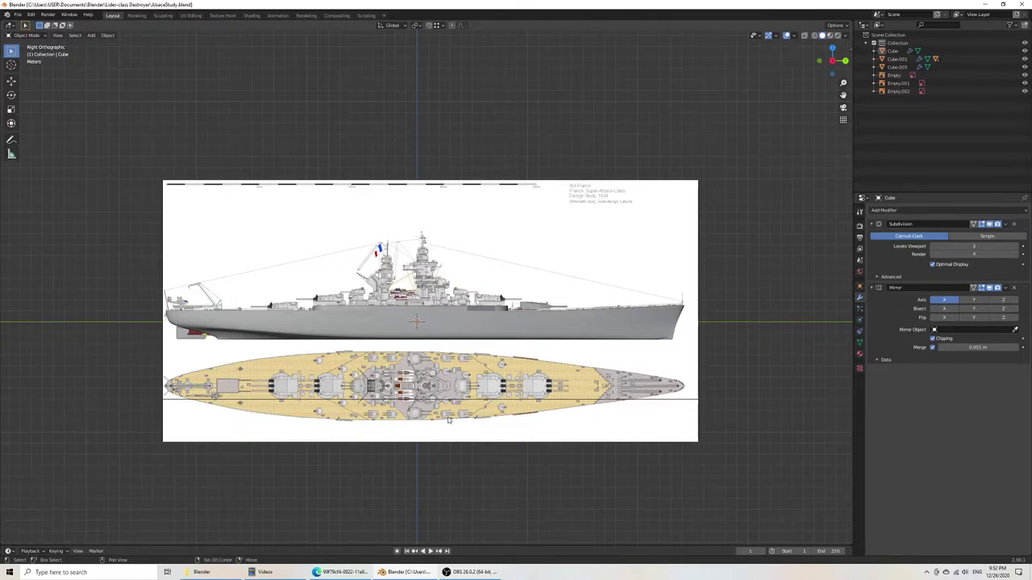
middle_click_drag(449, 420, 445, 305, "shift")
scroll(445, 305, "up", 5)
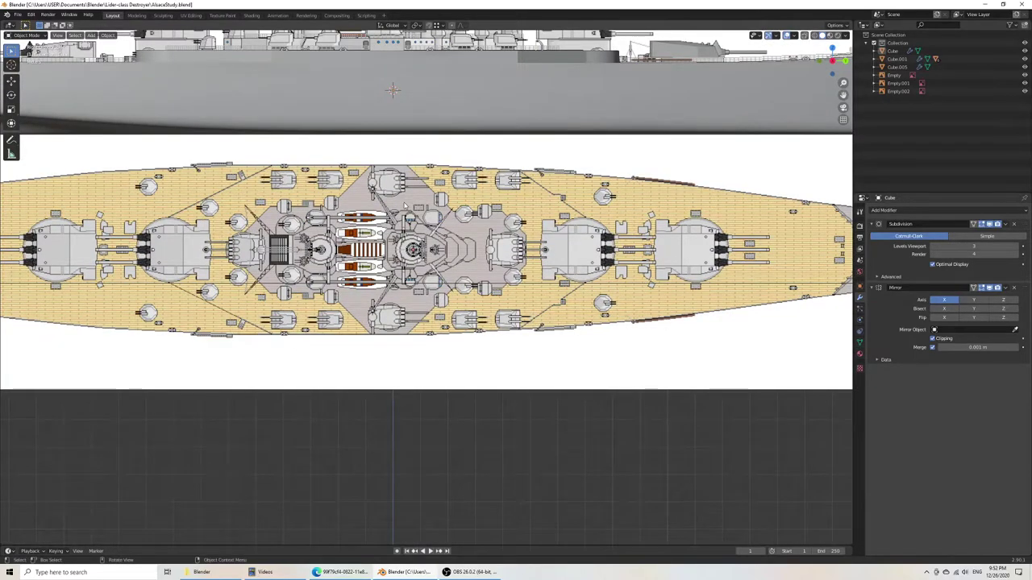
scroll(402, 225, "down", 4)
Step: Add a 2 m cube and raise it along Z until it rests on the deck amidships
key("shift+a")
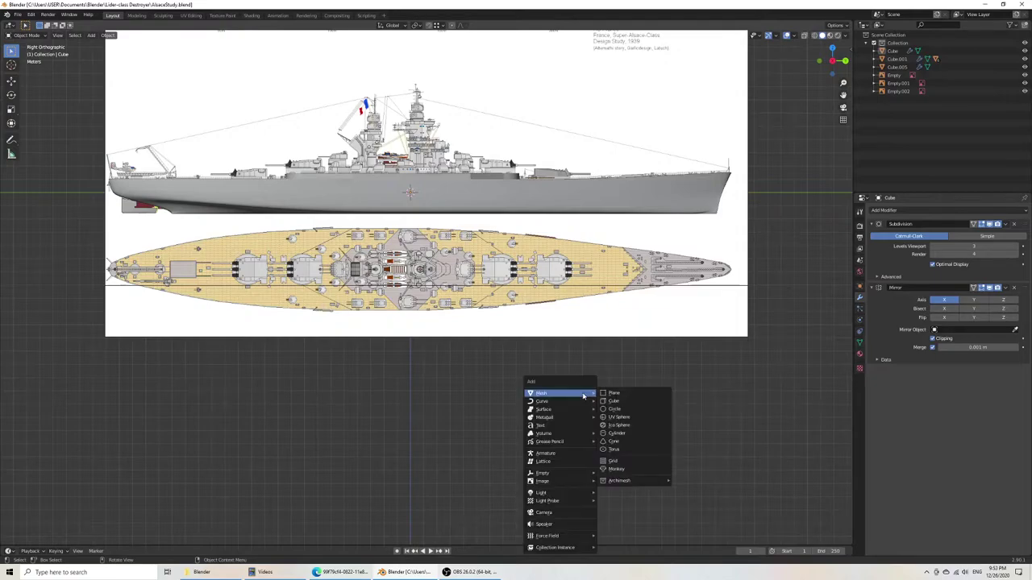
left_click(612, 401)
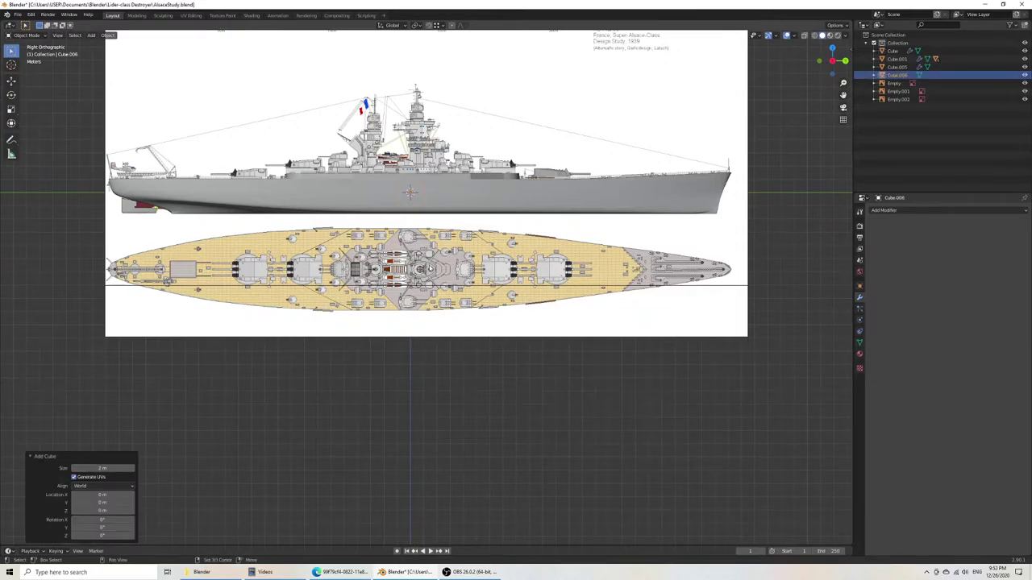
middle_click_drag(434, 32, 442, 86, "shift")
left_click(430, 28)
scroll(398, 297, "up", 7)
key("g")
key("z")
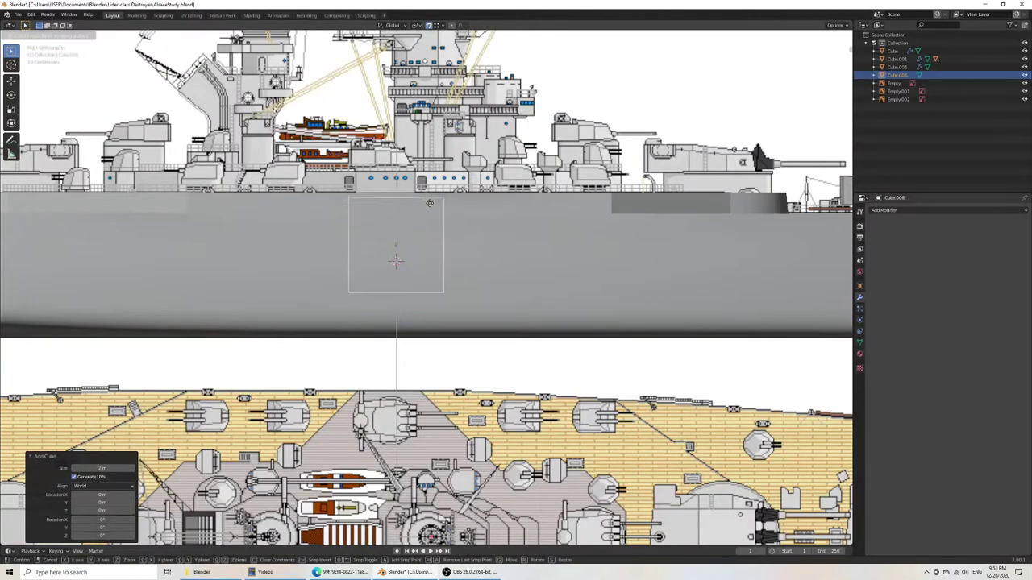
right_click(443, 190)
key("g")
key("z")
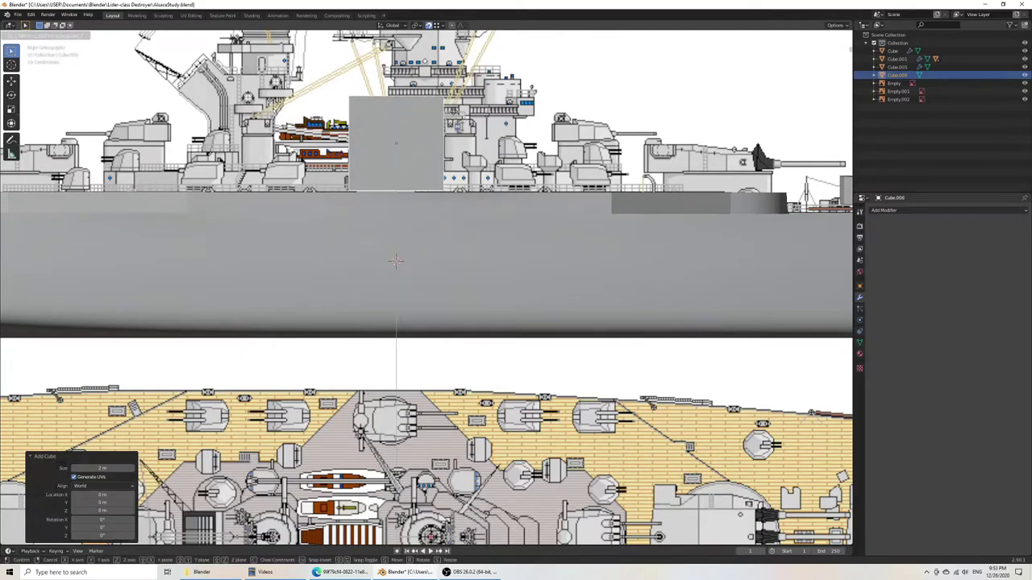
left_click(413, 184)
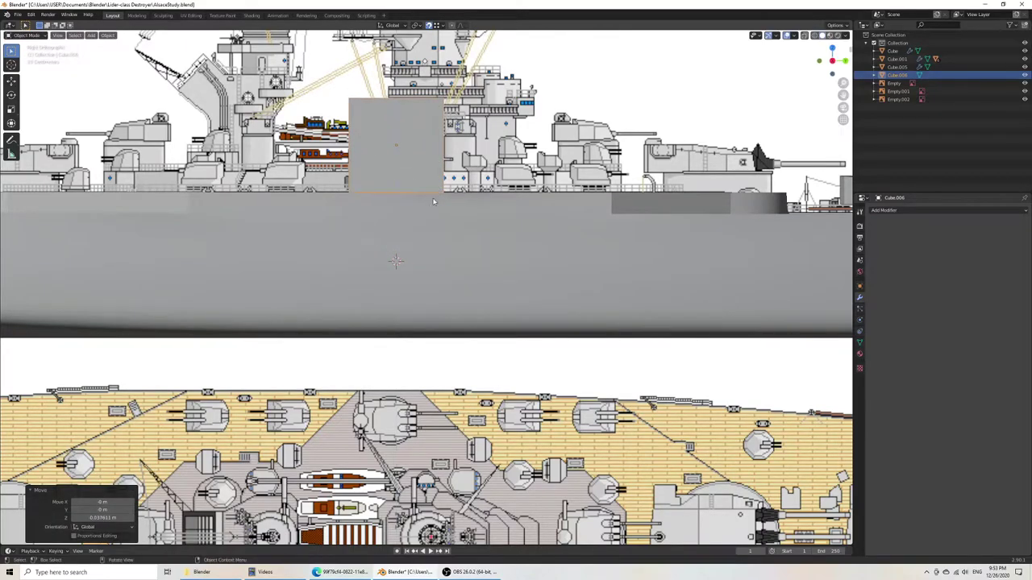
Step: Lower the cube's top face about 1.56 m along Z to the deckhouse's roofline on the side blueprint
middle_click_drag(390, 229, 401, 340, "shift")
key("Tab")
key("z")
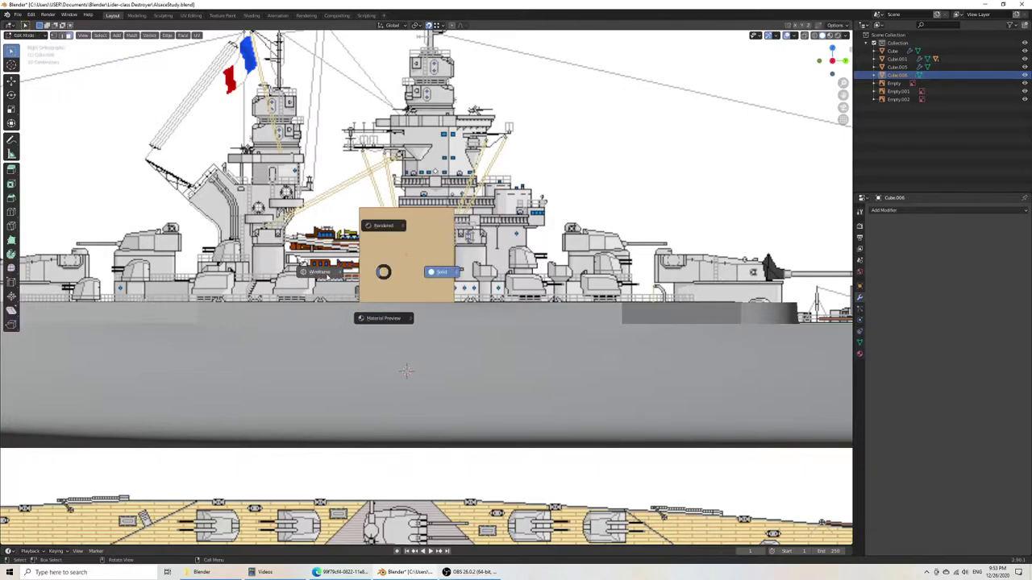
left_click(321, 240)
left_click_drag(320, 238, 486, 193)
key("g")
key("z")
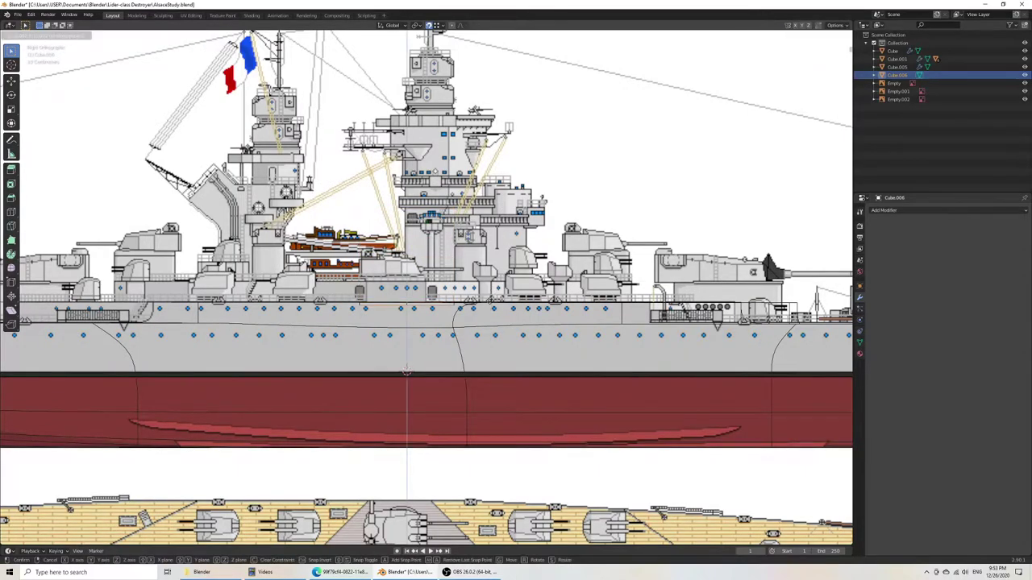
right_click(502, 241)
key("g")
key("z")
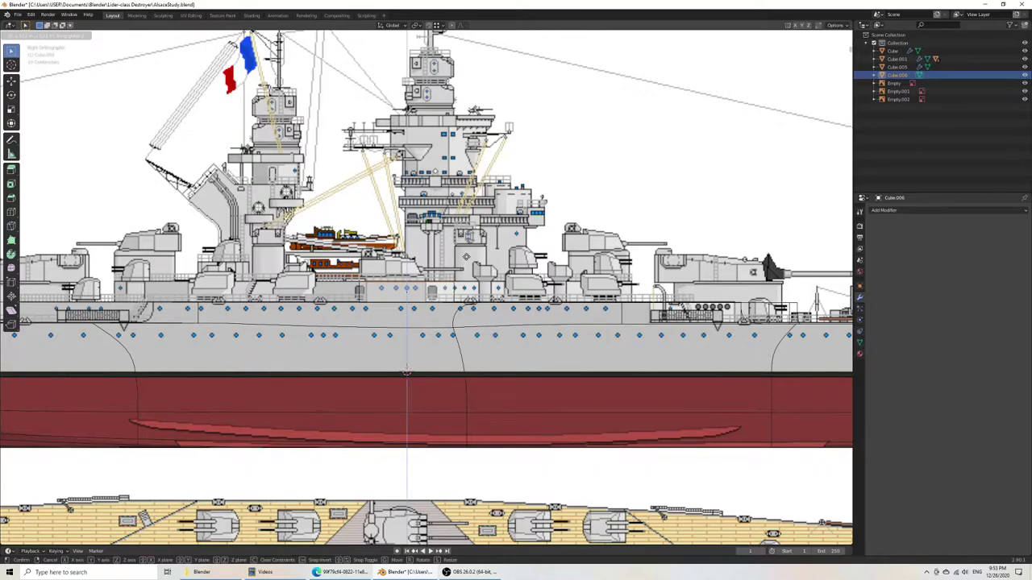
left_click(466, 257)
scroll(441, 327, "up", 4)
middle_click_drag(413, 353, 390, 353, "shift")
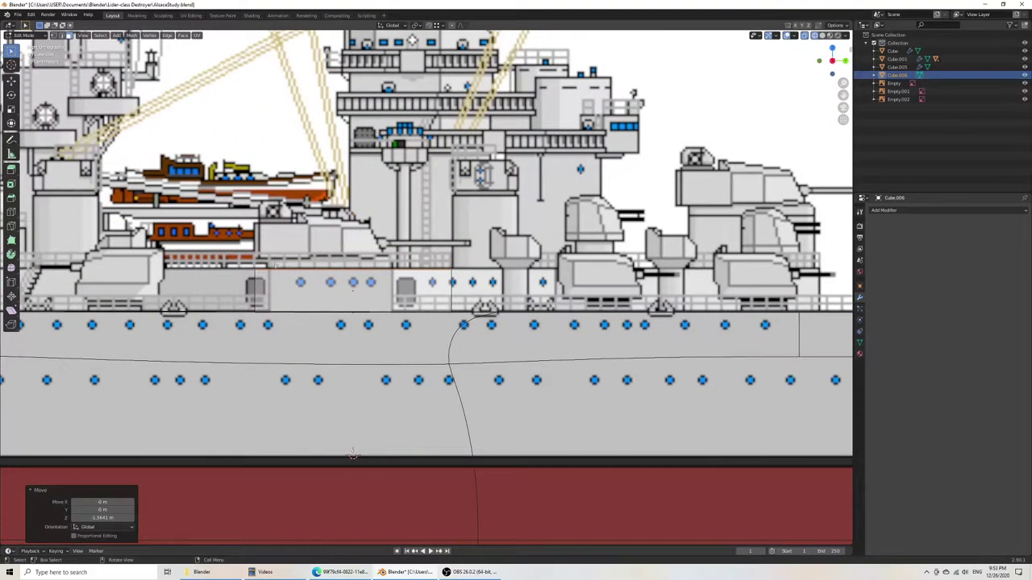
Step: Move the block's forward and aft faces along Y to the deckhouse's ends on the side blueprint
left_click_drag(416, 204, 490, 361)
key("g")
key("y")
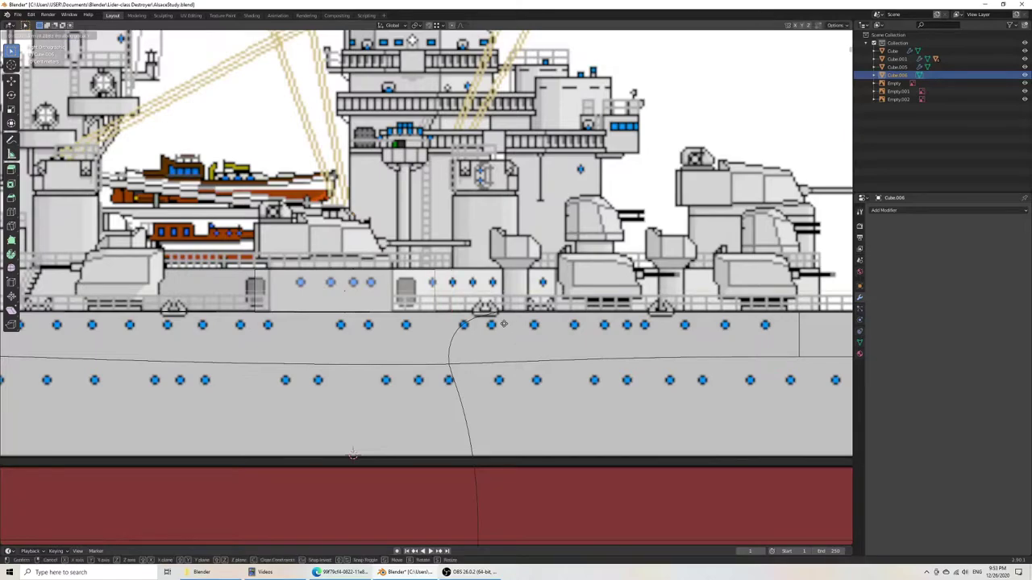
left_click(464, 325)
left_click_drag(181, 236, 300, 347)
key("g")
key("y")
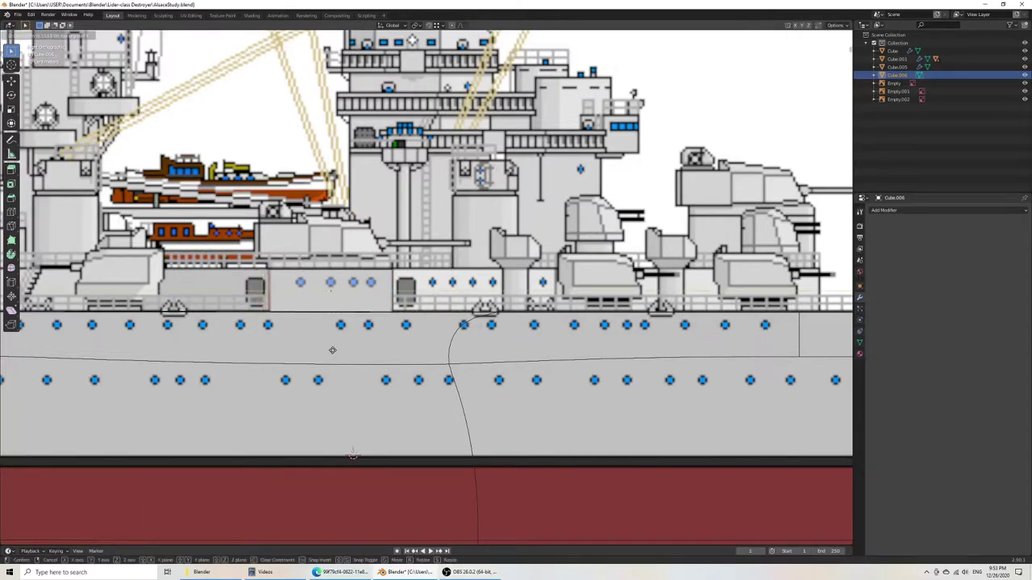
left_click(331, 350)
Step: Fine-tune the height of the block's top face along Z against the deckhouse roofline
left_click_drag(415, 287, 427, 288)
key("g")
key("z")
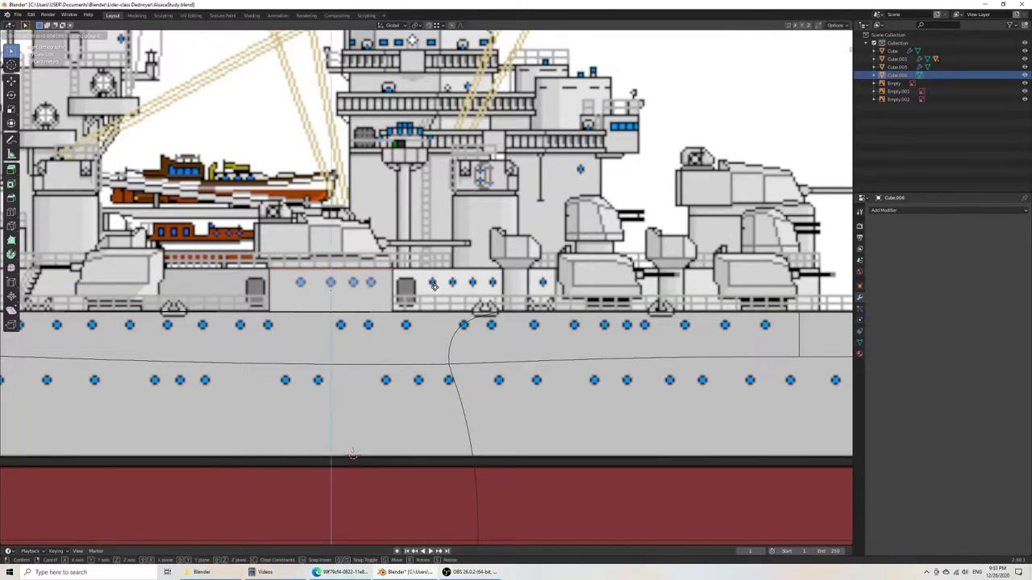
left_click(433, 286)
Step: Cut the deckhouse block lengthwise along the centreline and delete its port half
scroll(420, 303, "down", 6)
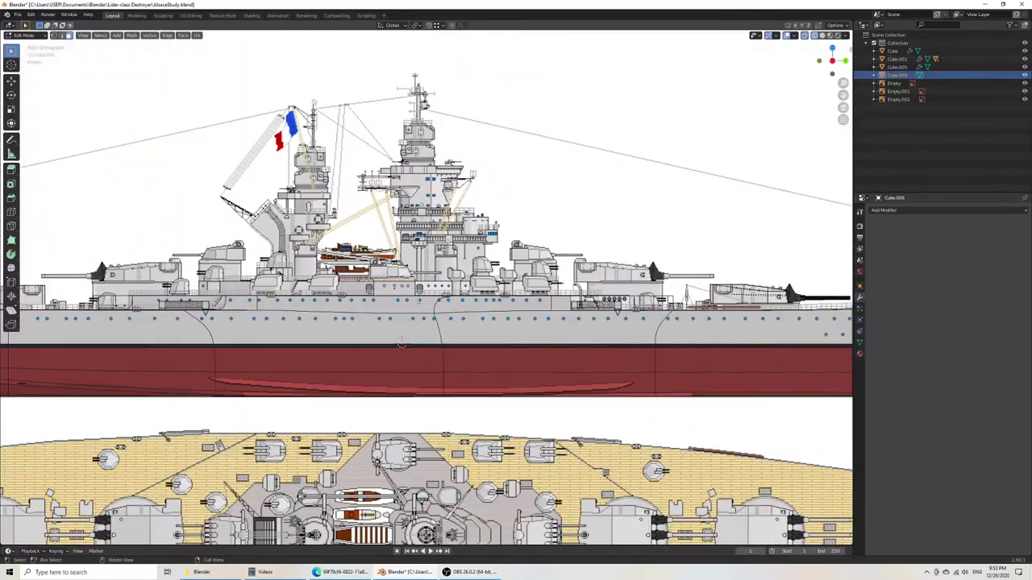
left_click_drag(392, 268, 402, 291)
middle_click_drag(402, 294, 425, 392)
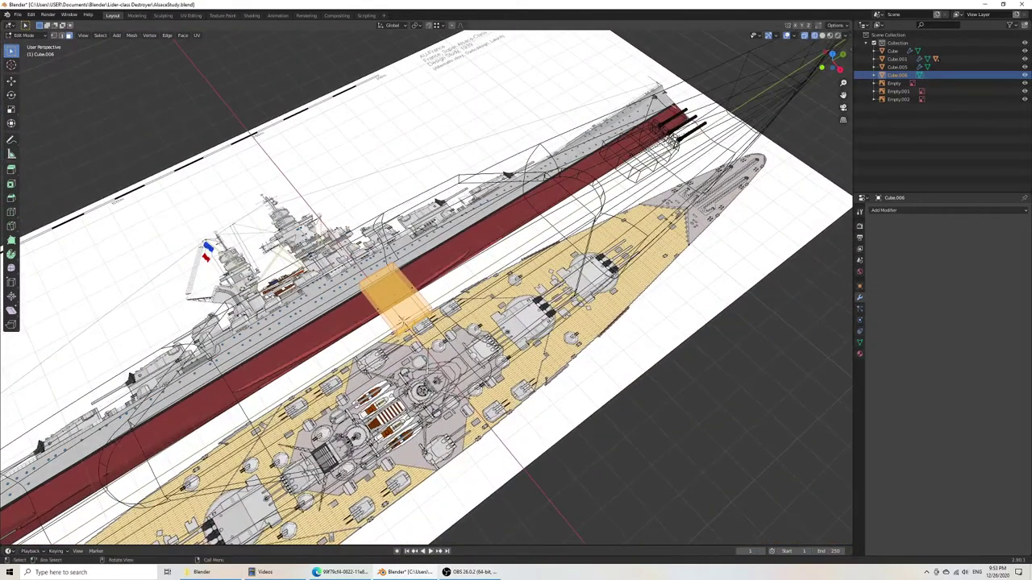
key("KP_7")
key("z")
left_click(480, 398)
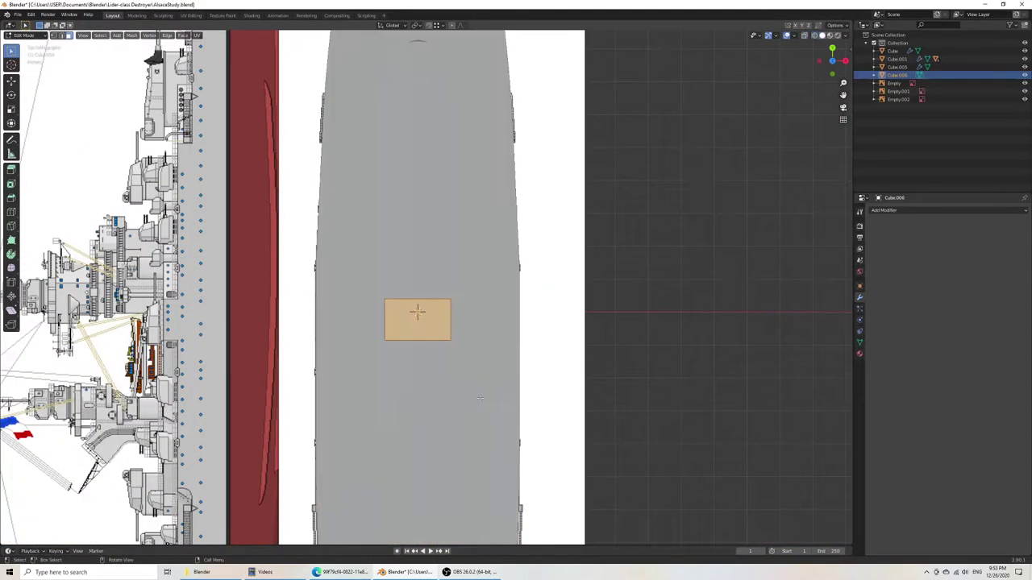
key("z")
left_click(401, 405)
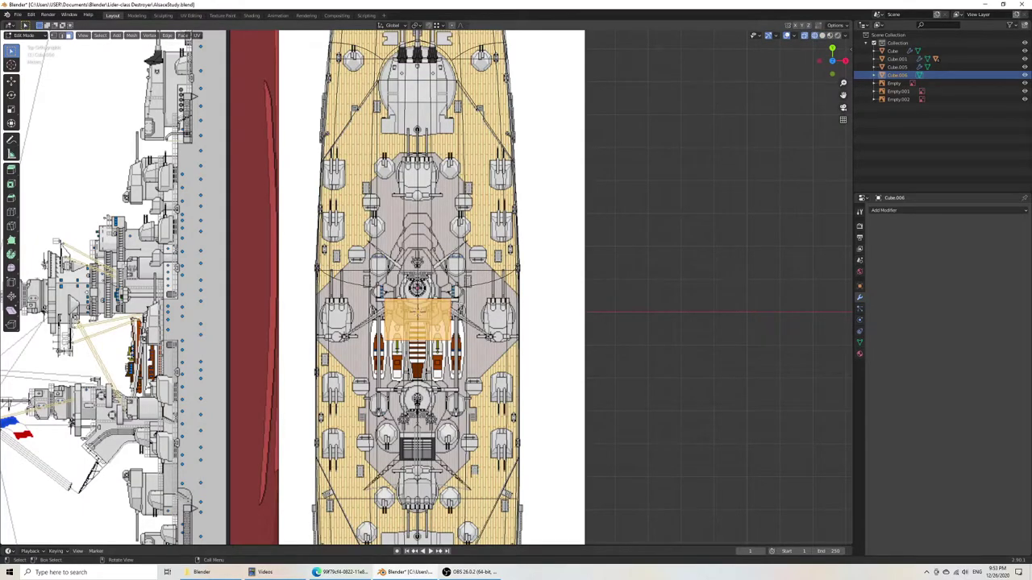
key("ctrl+r")
left_click(418, 339)
right_click(418, 338)
key("b")
left_click_drag(355, 294, 406, 350)
key("x")
left_click(406, 350)
key("Tab")
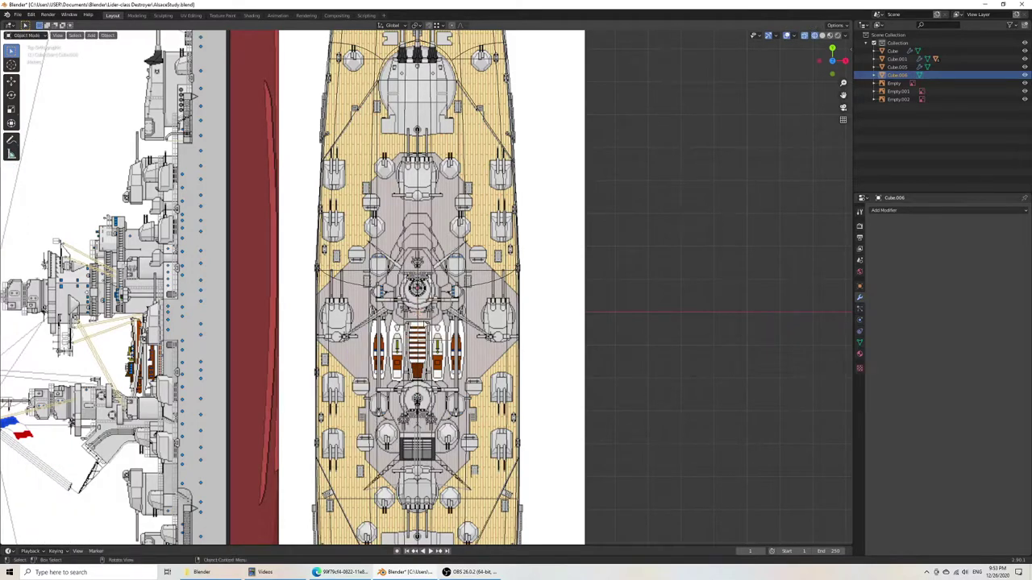
Step: Add a Mirror modifier on the X axis with clipping enabled to the half block
left_click(884, 211)
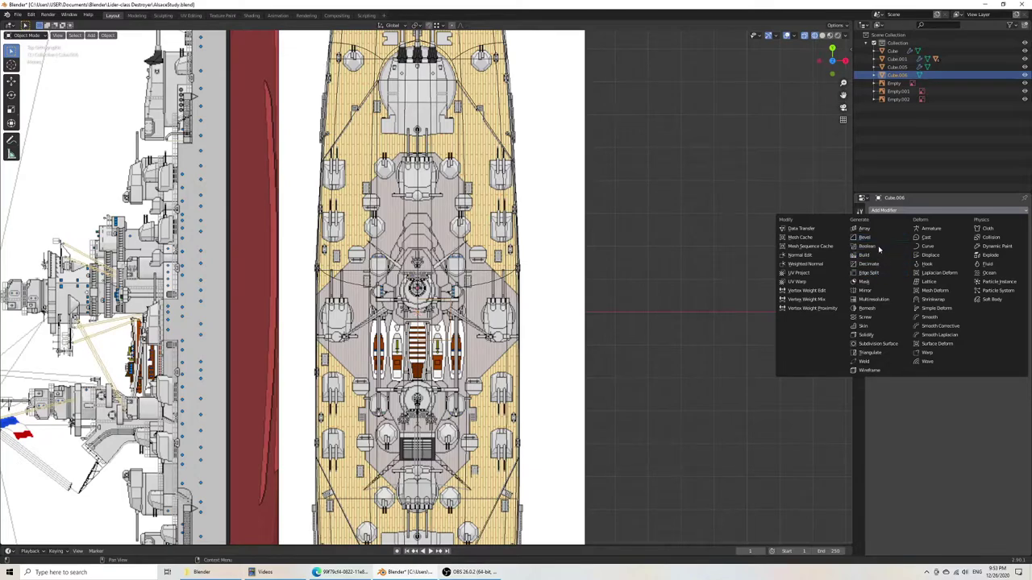
left_click(879, 291)
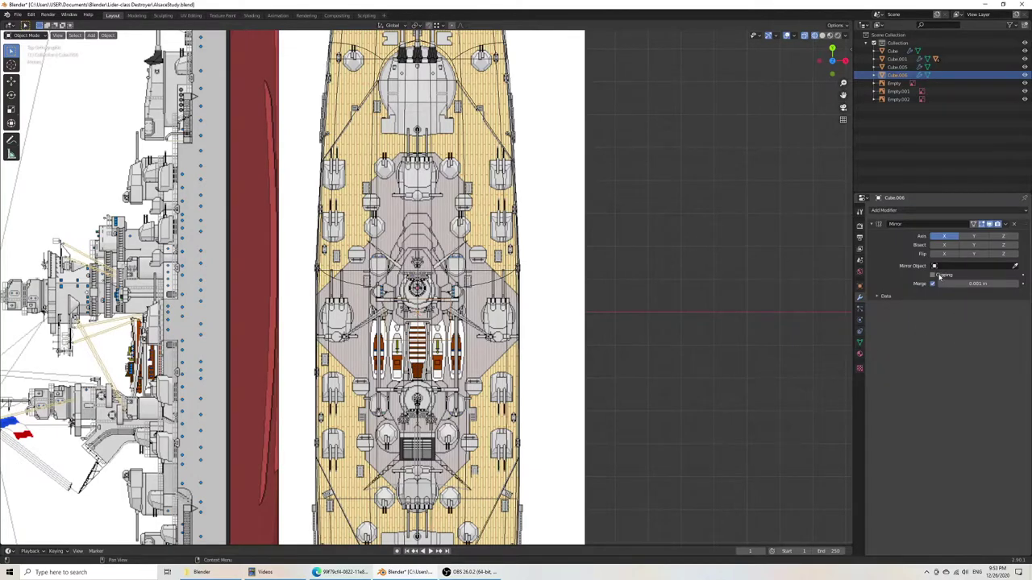
key("Tab")
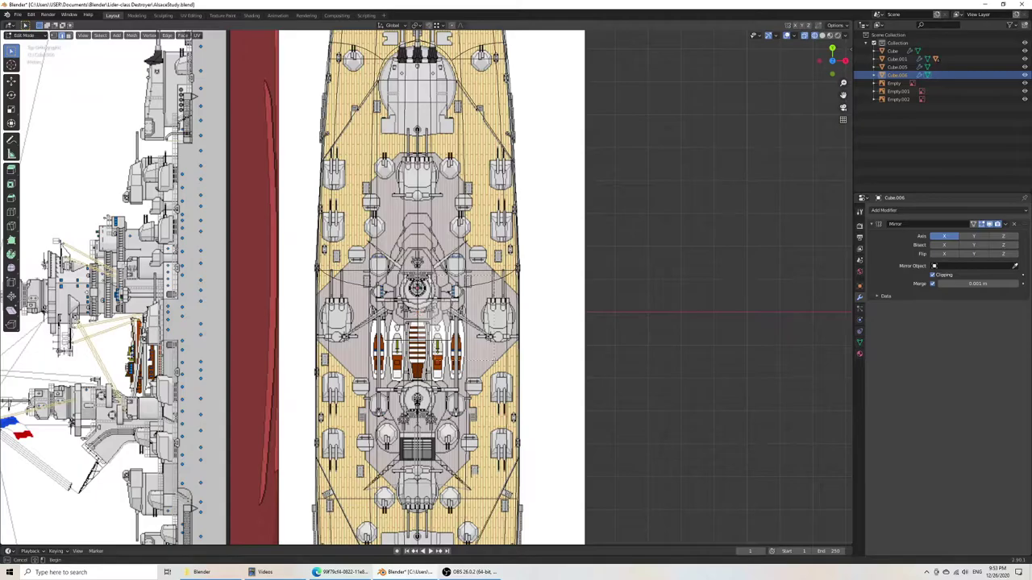
Step: Move the half block's outer side face about 2.11 m outward along X toward the hull side
key("g")
key("x")
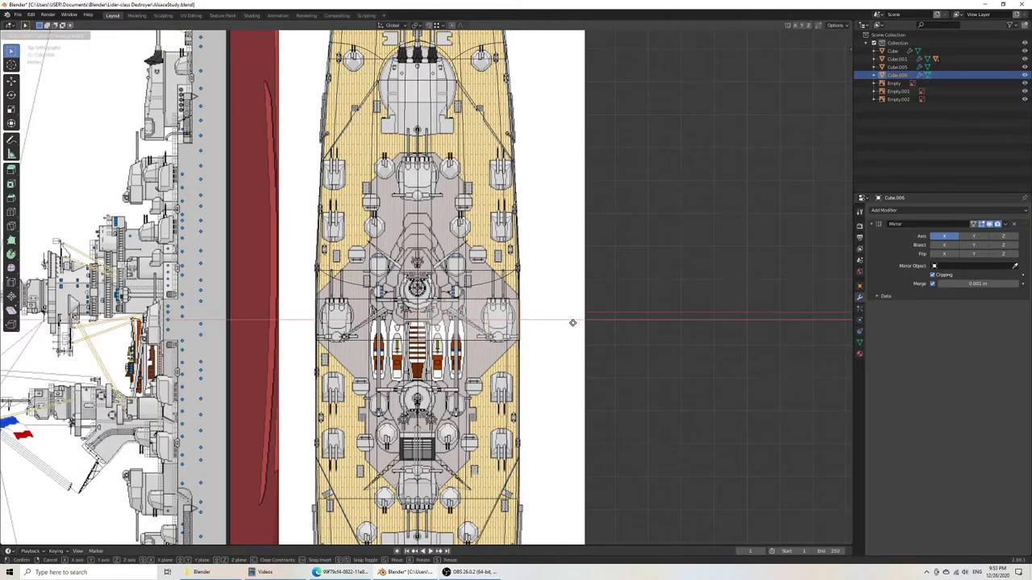
left_click(573, 323)
middle_click_drag(493, 360, 302, 253)
scroll(393, 279, "up", 1)
middle_click_drag(500, 320, 463, 317)
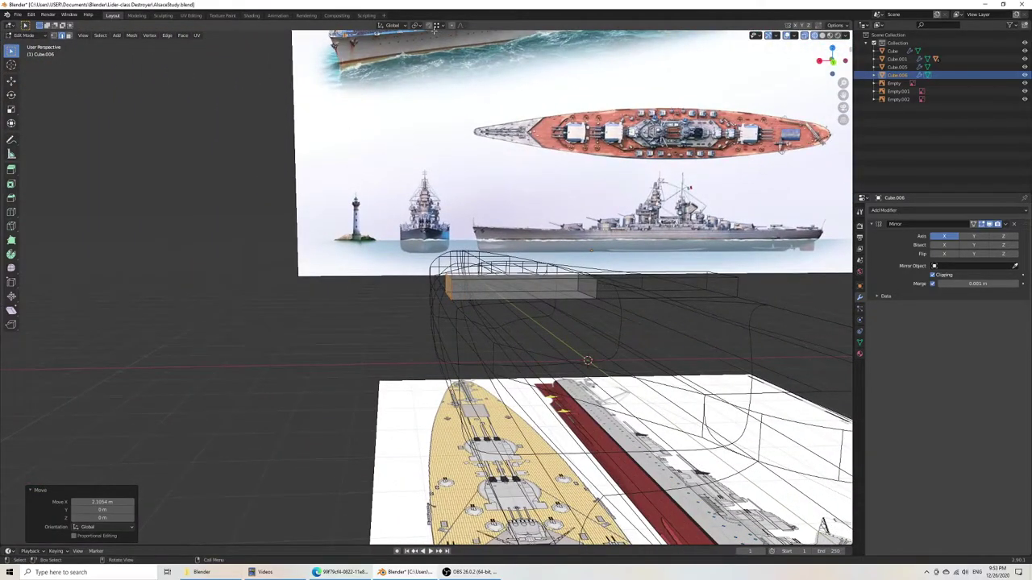
Step: Pull the block's outer side face back about 0.16 m along X and check its fit against the hull side
key("g")
key("x")
right_click(492, 340)
middle_click_drag(451, 187, 424, 223)
middle_click_drag(386, 348, 360, 333)
key("g")
key("x")
left_click(344, 418)
middle_click_drag(343, 417, 373, 380)
key("z")
left_click(426, 383)
middle_click_drag(438, 366, 458, 366)
key("KP_7")
key("z")
left_click(400, 372)
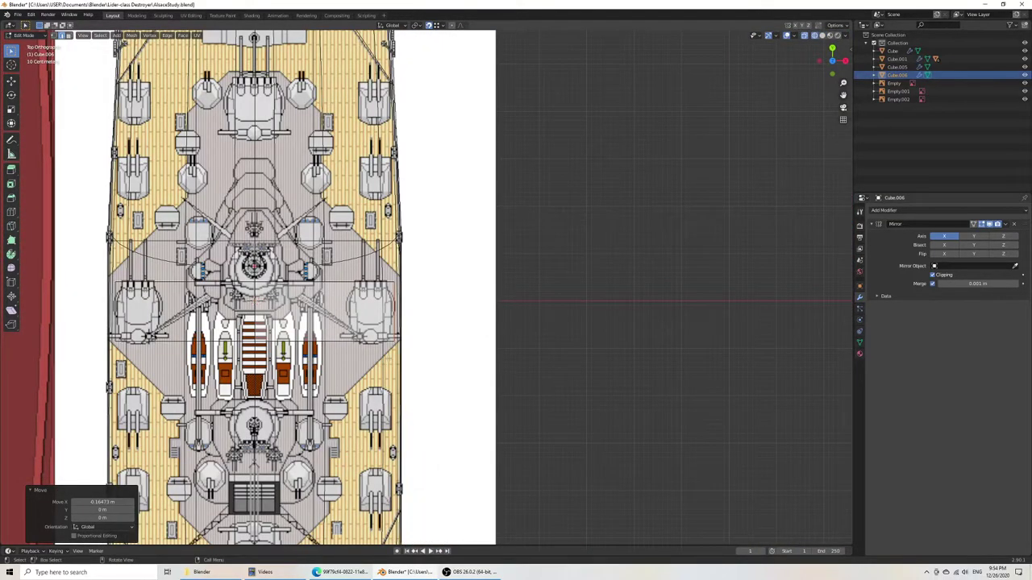
scroll(387, 360, "up", 4)
middle_click_drag(379, 371, 416, 328)
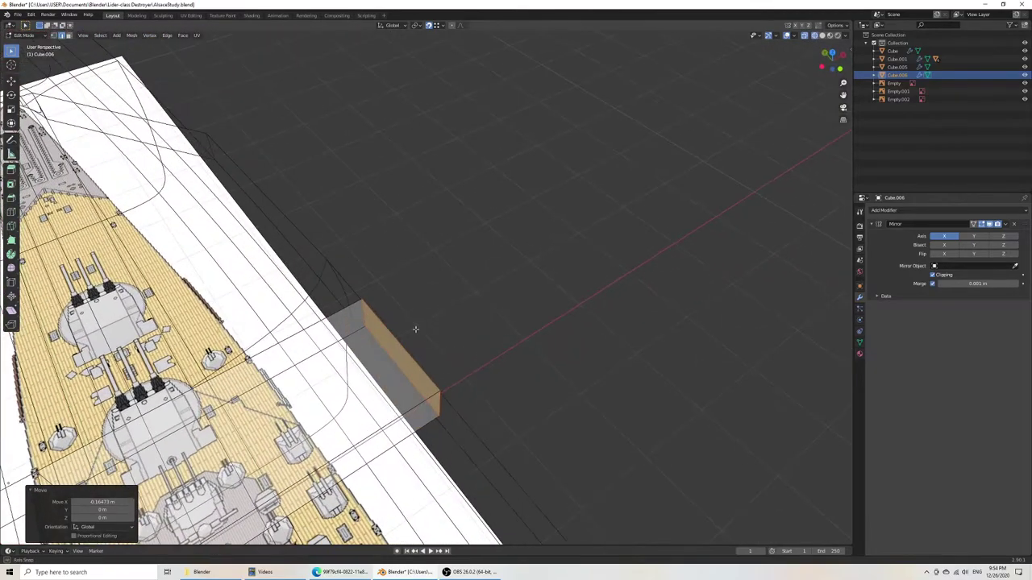
Step: Set snapping to Edge, move the outer side face about 0.15 m outward along X, and save the file
left_click(437, 26)
left_click(428, 66)
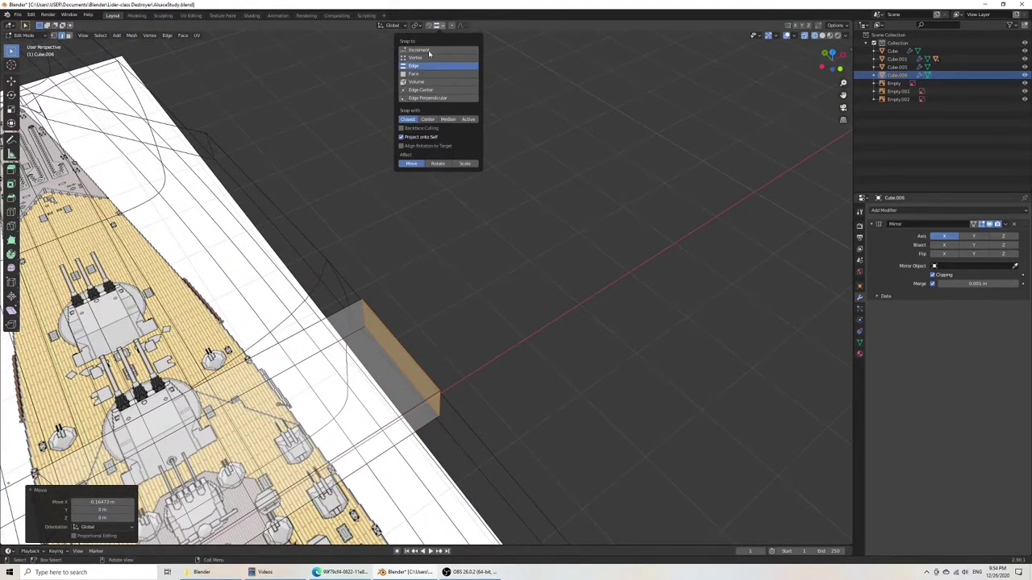
key("g")
key("x")
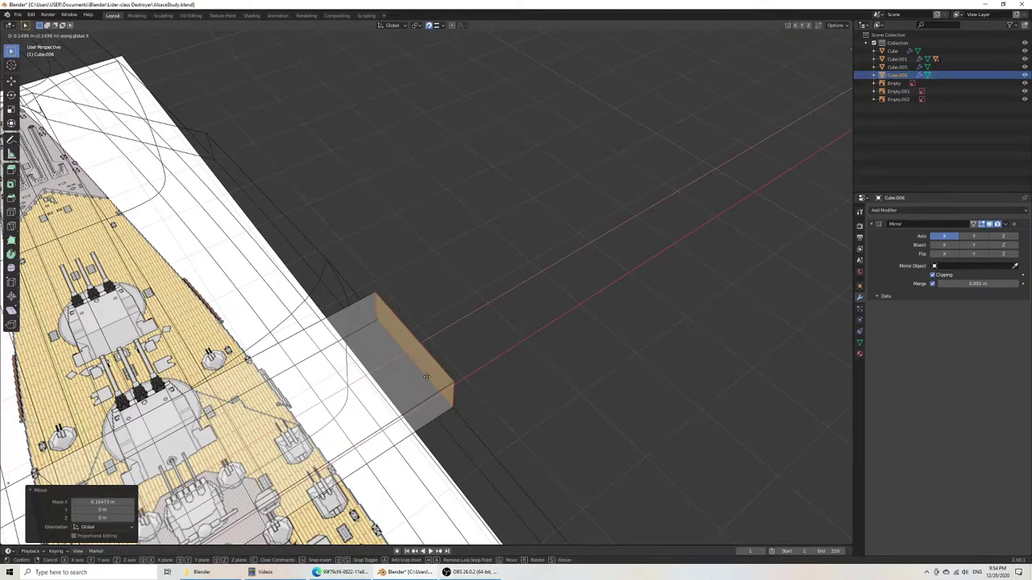
left_click(426, 377)
key("ctrl+s")
Step: With snapping off, move the block's forward face along Y to the deckhouse's forward side corners on the top blueprint
scroll(427, 377, "down", 4)
middle_click_drag(427, 377, 331, 322)
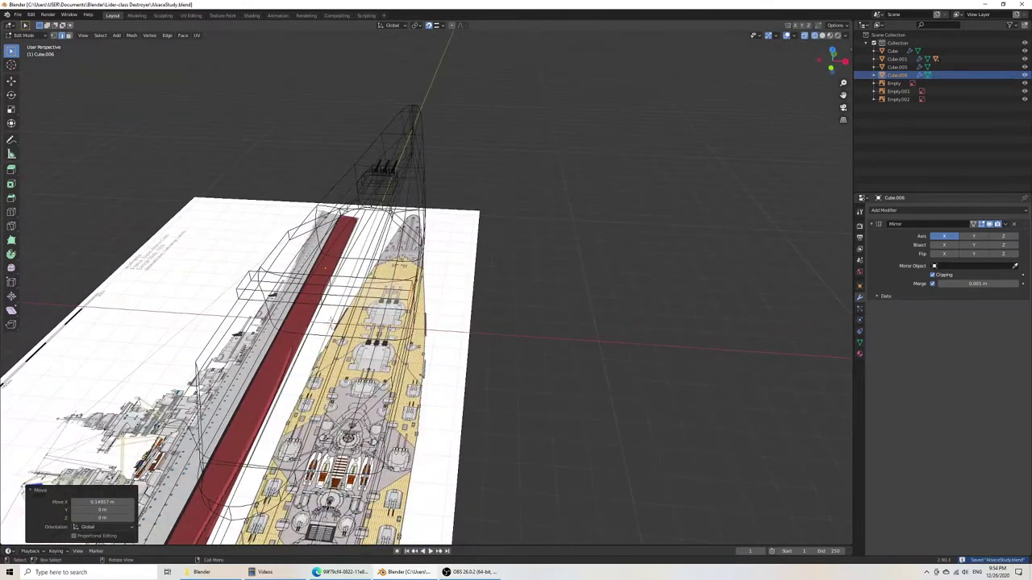
key("KP_7")
scroll(385, 366, "up", 6)
middle_click_drag(384, 366, 548, 344, "shift")
left_click_drag(223, 235, 586, 292)
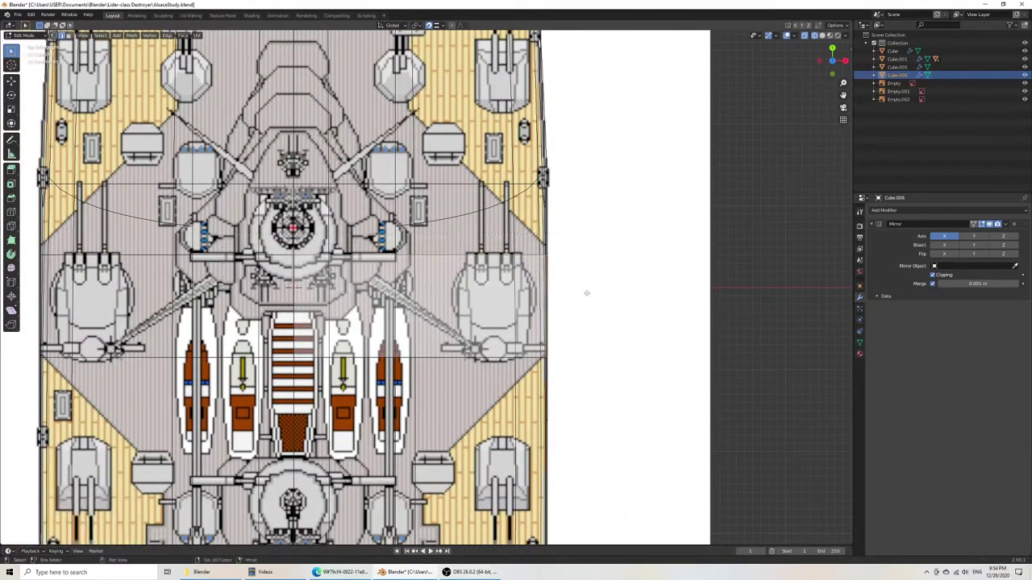
key("g")
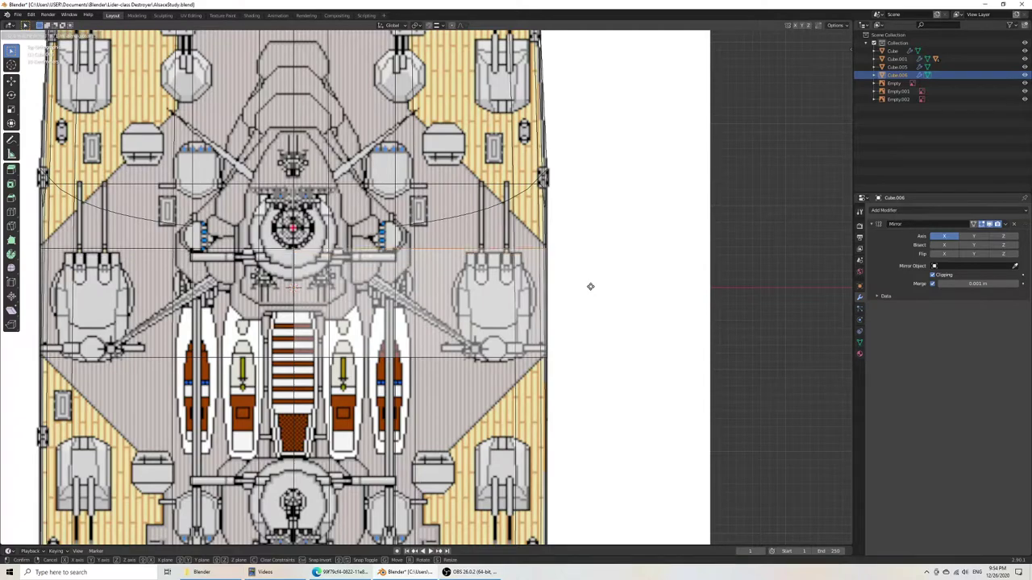
left_click(590, 285)
Step: Move the block's aft face about 0.05 m along Y to the deckhouse's aft side corners on the top blueprint
left_click_drag(326, 319, 610, 415)
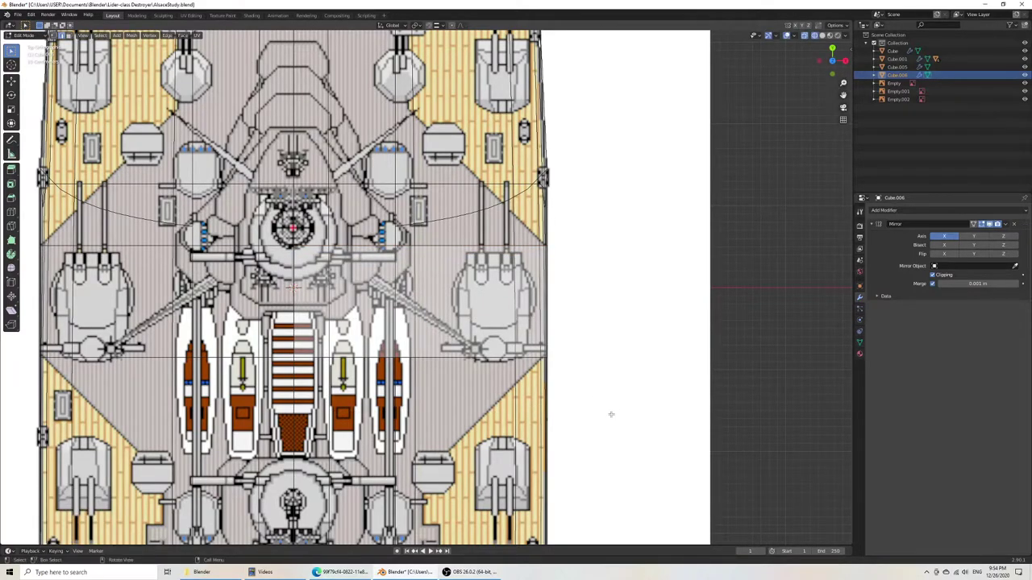
left_click_drag(442, 345, 507, 394)
key("g")
key("y")
left_click(515, 389)
Step: Add a single centred loop cut running lengthwise through the half block
scroll(479, 389, "down", 5)
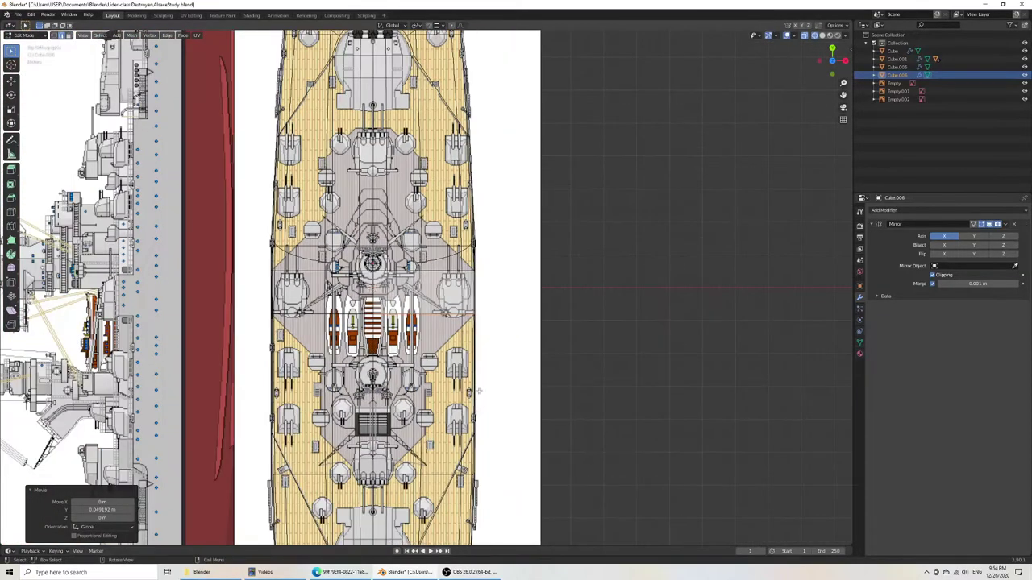
middle_click_drag(479, 389, 502, 325, "shift")
key("ctrl+r")
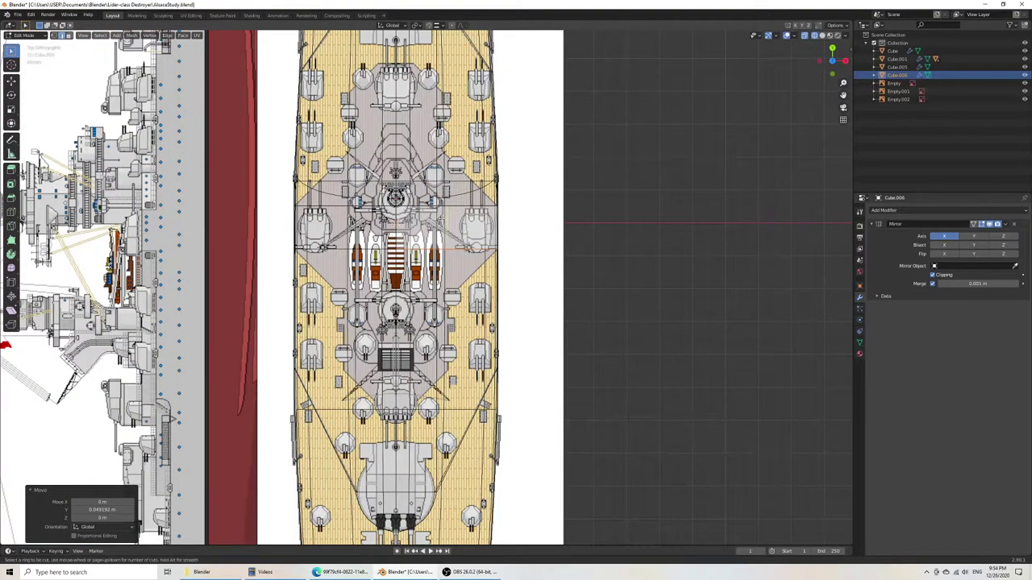
left_click(448, 242)
right_click(448, 241)
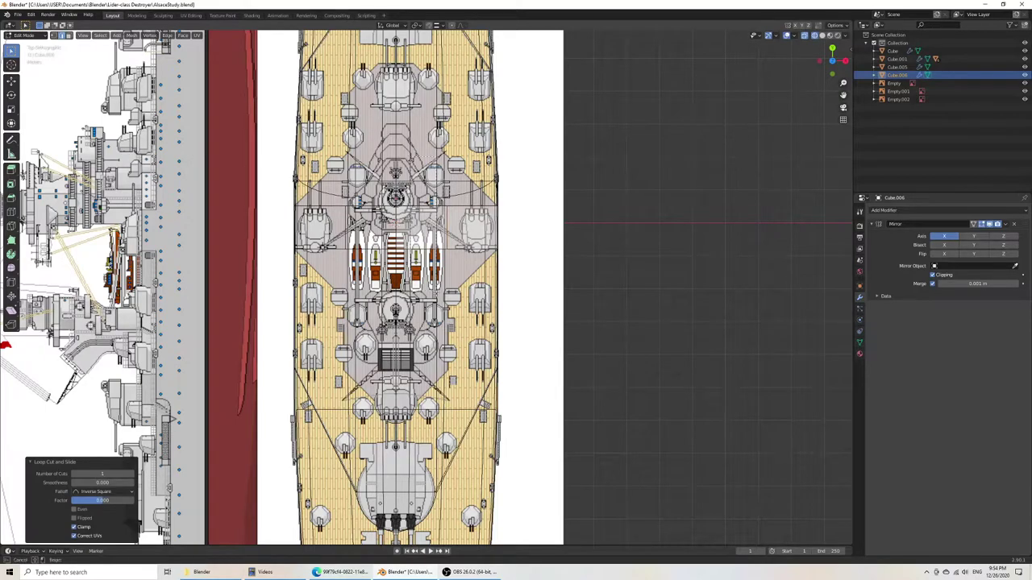
key("ctrl+z")
Step: Scale the block's inner section by 3.332 along Y to form the deckhouse's diagonal sides on the top blueprint
key("s")
key("y")
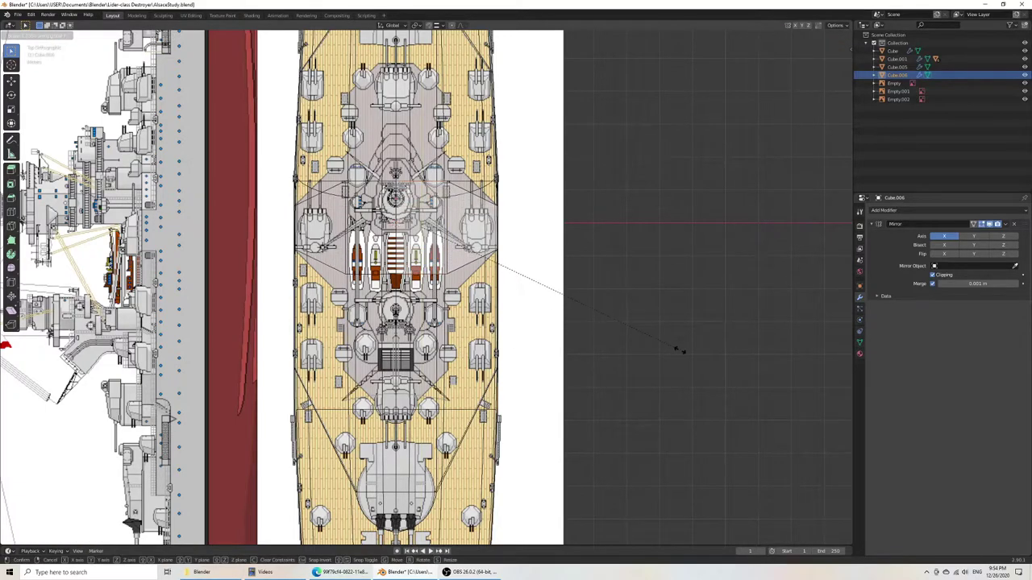
left_click(825, 411)
middle_click_drag(600, 220, 618, 309, "shift")
scroll(617, 306, "up", 6)
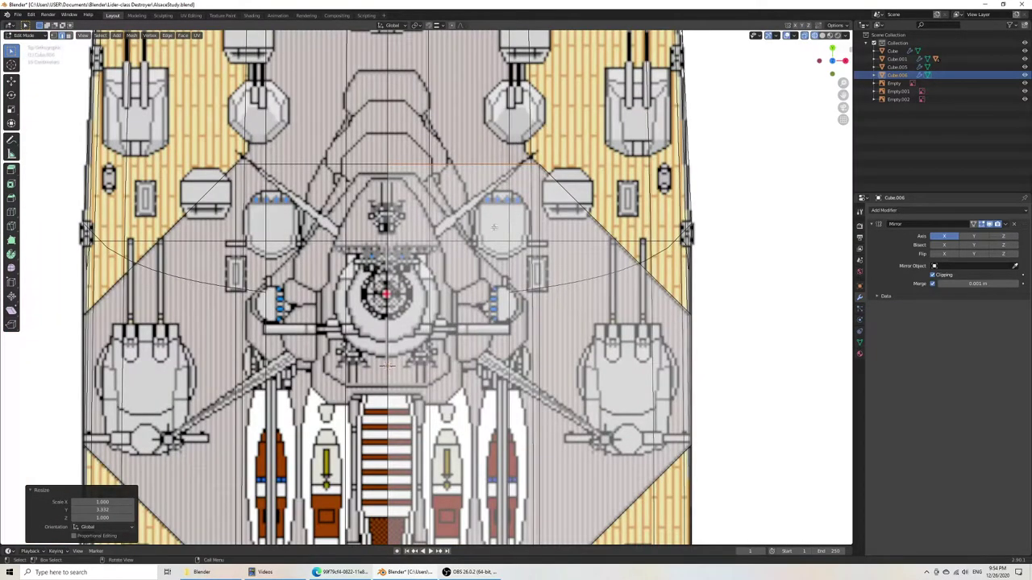
scroll(488, 242, "down", 3)
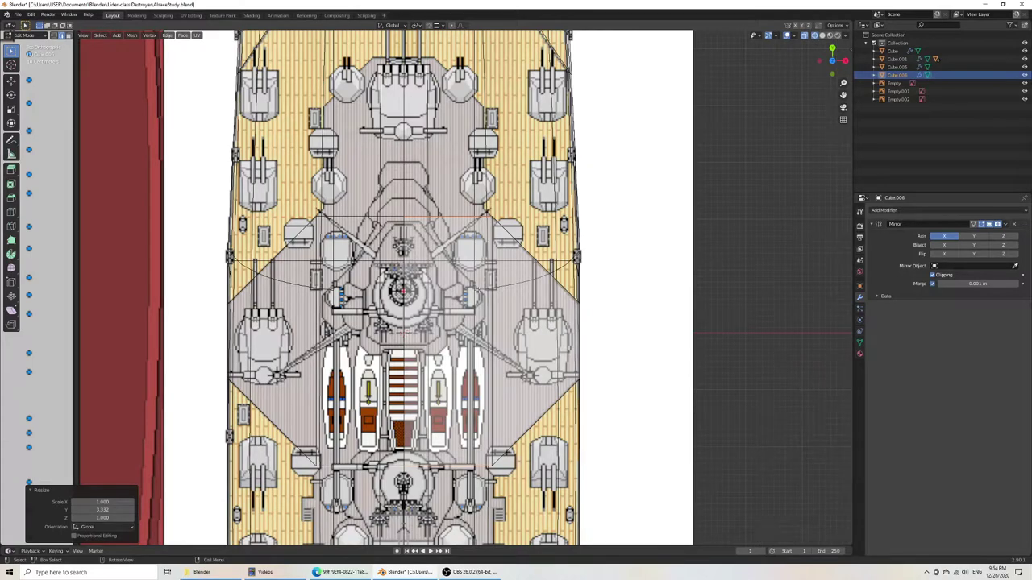
middle_click_drag(488, 387, 475, 224, "shift")
middle_click_drag(411, 277, 409, 379, "shift")
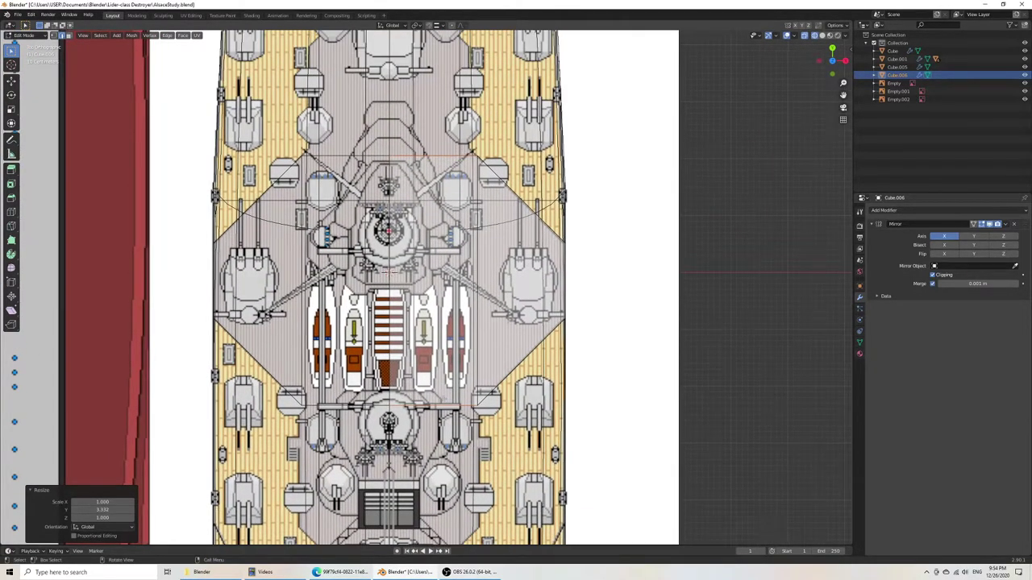
Step: Scale the inner section's forward face by about 0.82 along X and move it about 0.13 m forward along Y
left_click(452, 153)
middle_click_drag(488, 191, 480, 264, "shift")
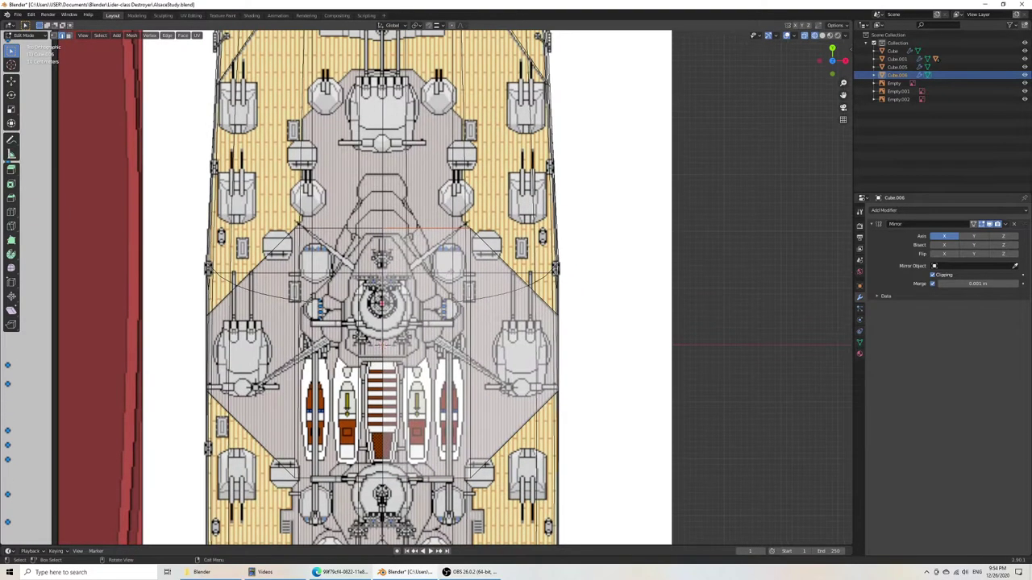
key("s")
key("x")
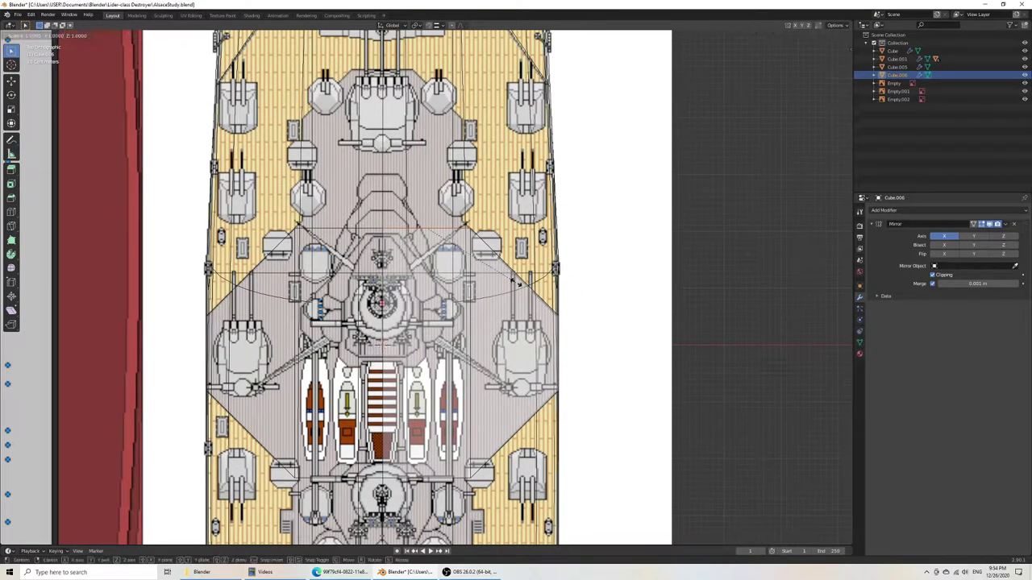
left_click(500, 275)
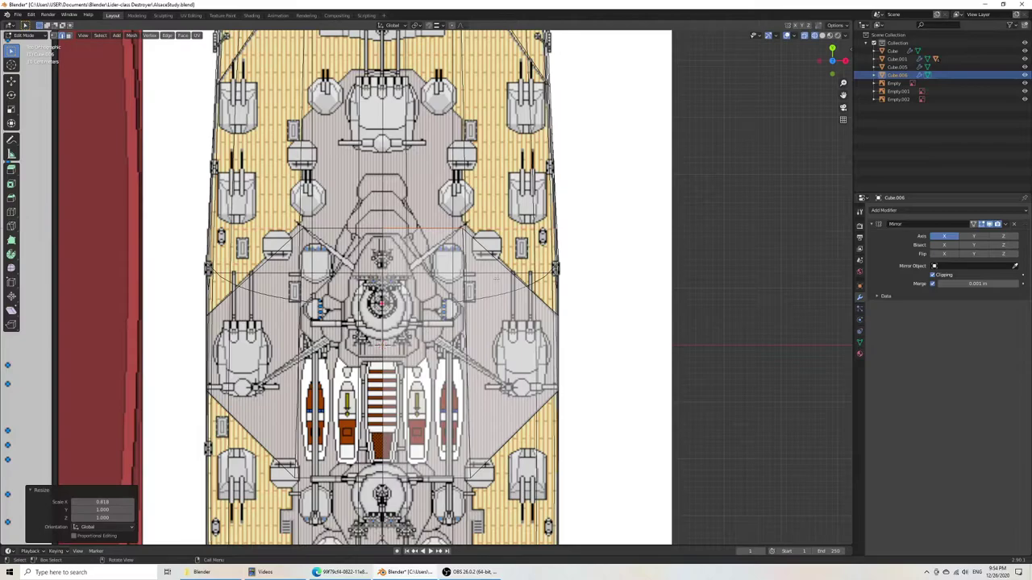
key("g")
key("y")
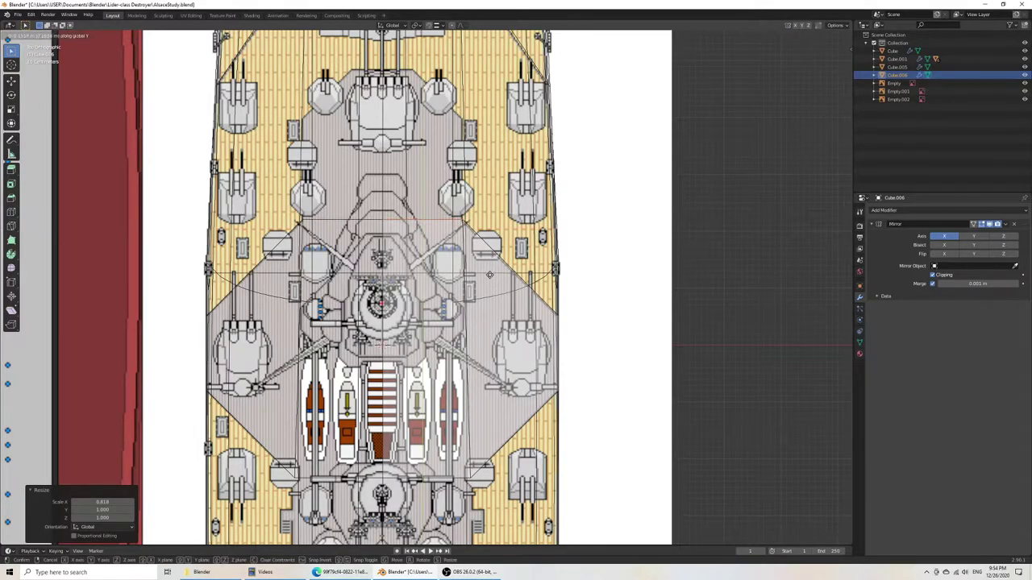
left_click(489, 275)
scroll(460, 341, "up", 7)
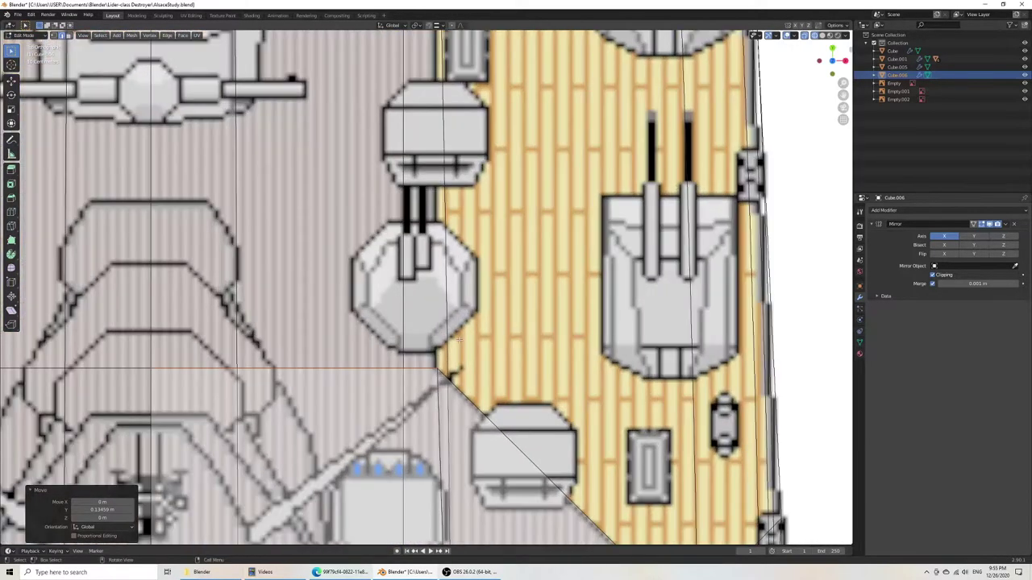
Step: Extrude the forward face about 1.79 m along Y to where the deckhouse starts to taper on the top blueprint
scroll(453, 345, "down", 5)
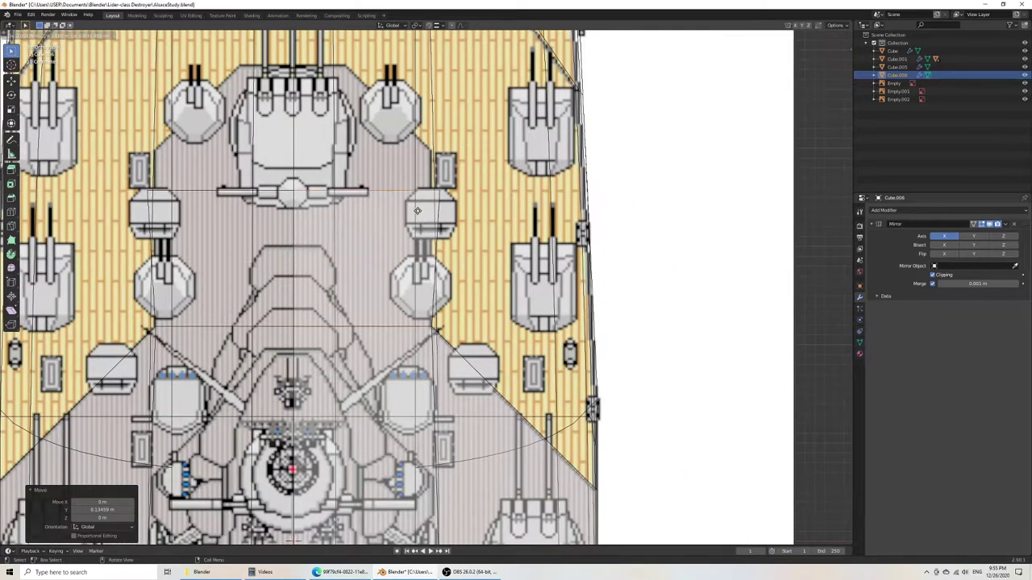
key("y")
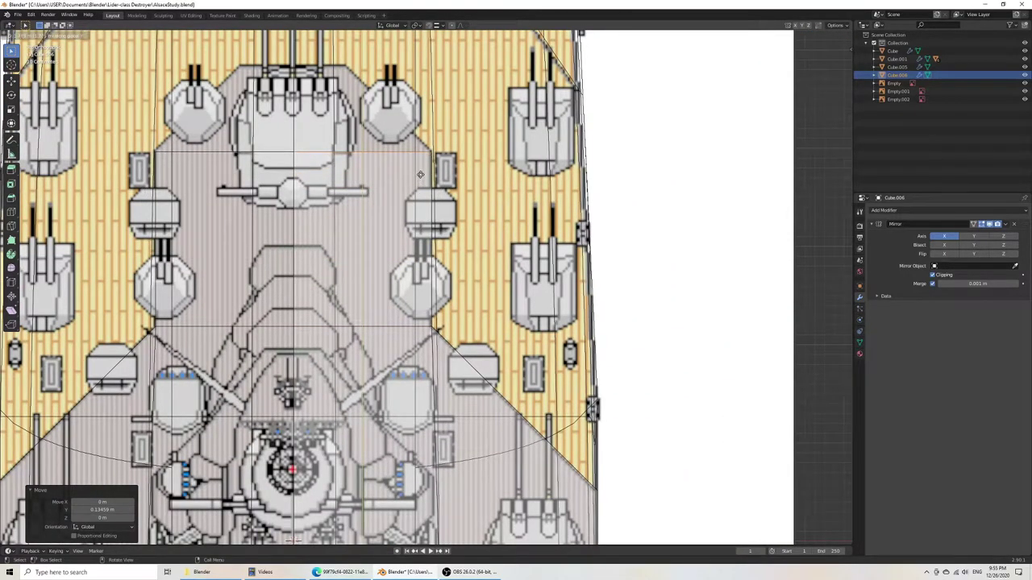
left_click(420, 174)
Step: Extrude the forward face another 0.87 m along Y and narrow the new end to taper the deckhouse front
key("e")
key("y")
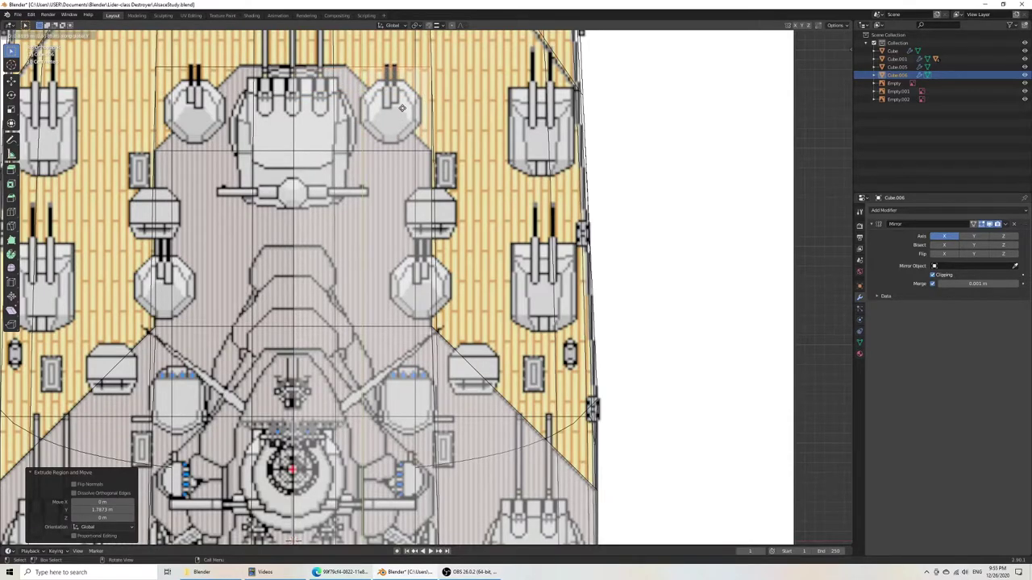
left_click(397, 107)
key("s")
key("x")
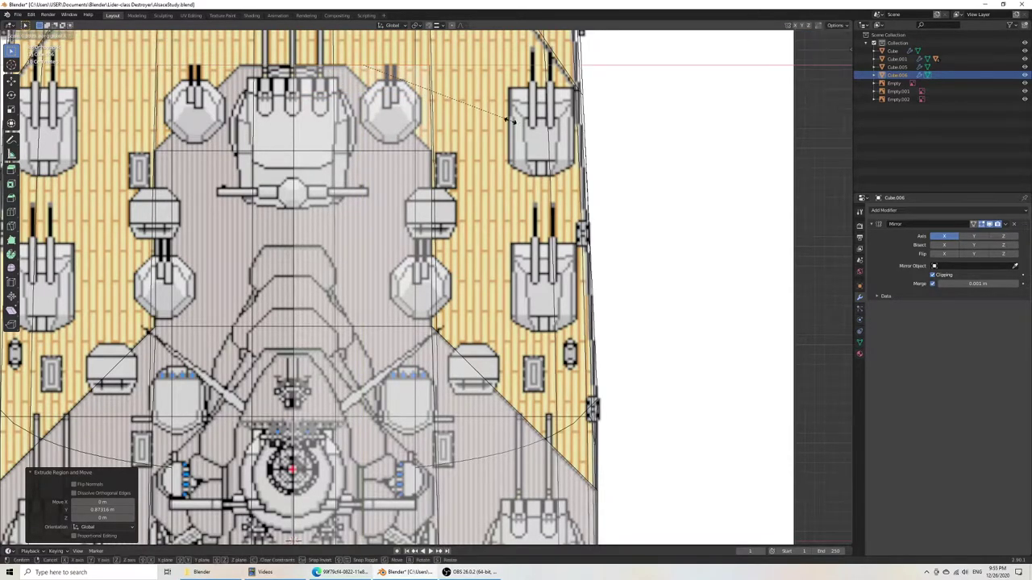
left_click(387, 69)
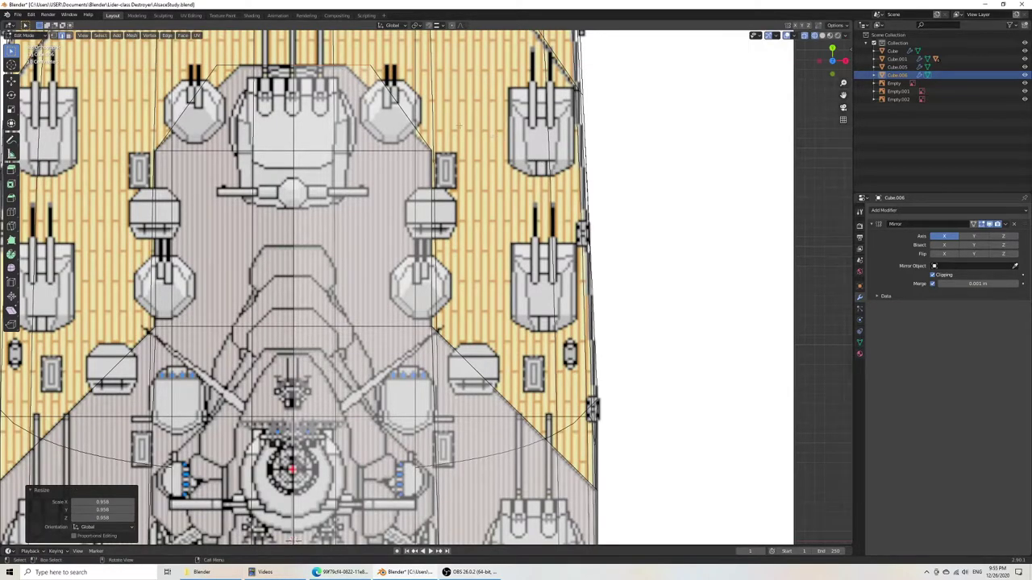
Step: Narrow the deckhouse's extruded forward end along X to the blueprint outline, save the file, and check the shape in solid shading
key("s")
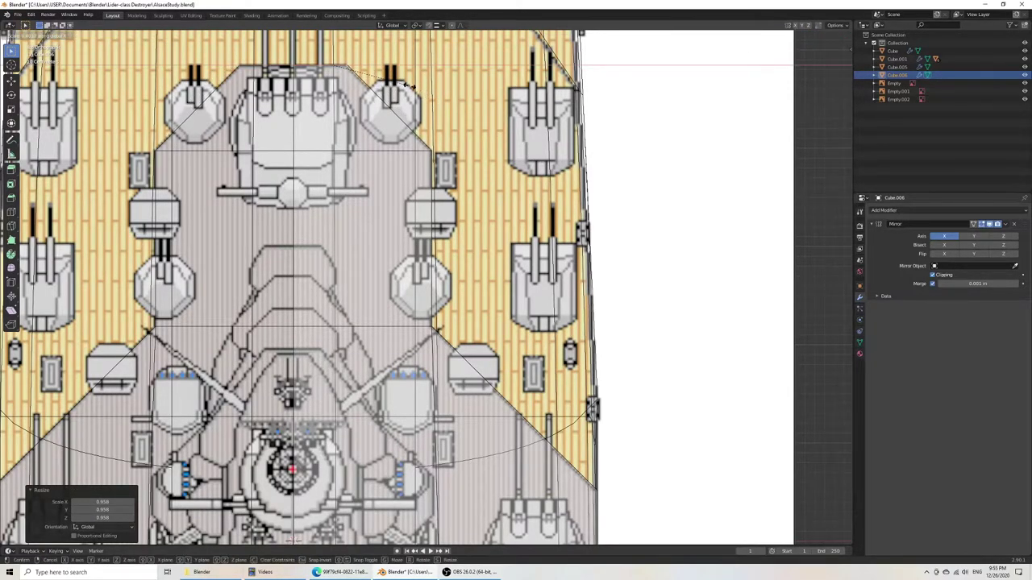
left_click(403, 84)
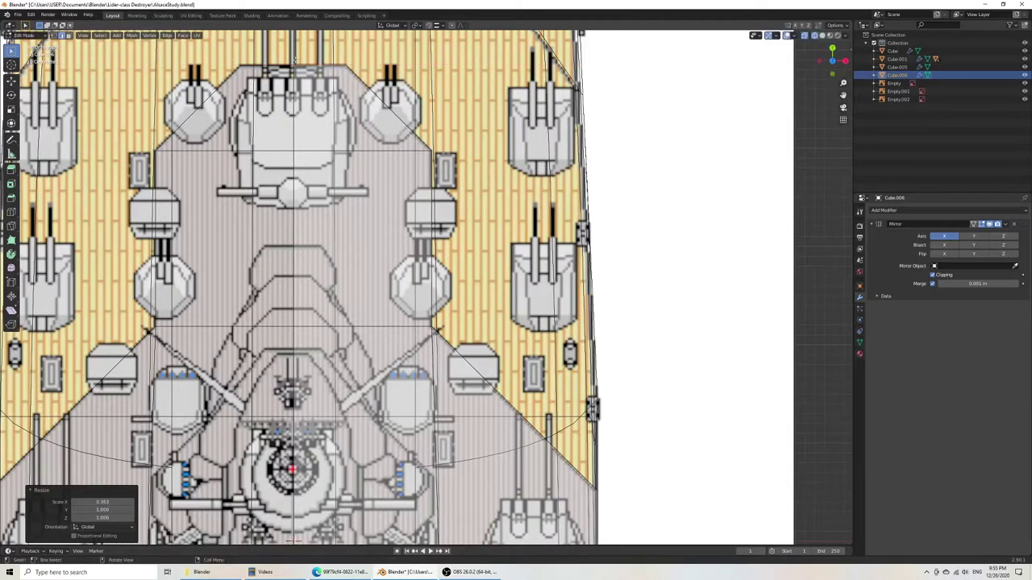
key("ctrl+s")
scroll(316, 185, "down", 7)
middle_click_drag(335, 283, 324, 101, "shift")
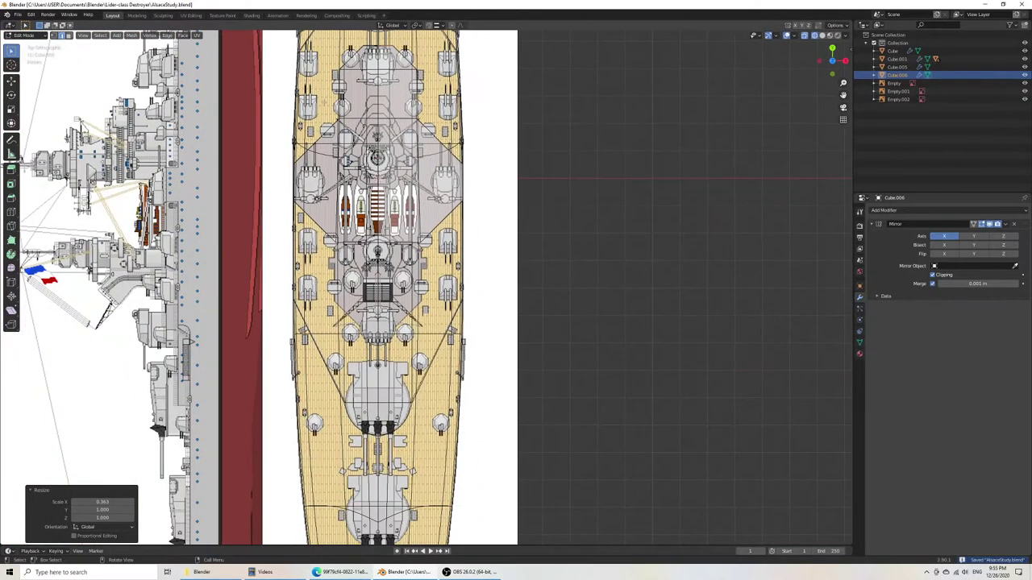
mouse_move(394, 216)
middle_mouse_down()
mouse_move(319, 121)
mouse_move(261, 104)
middle_mouse_up()
key("z")
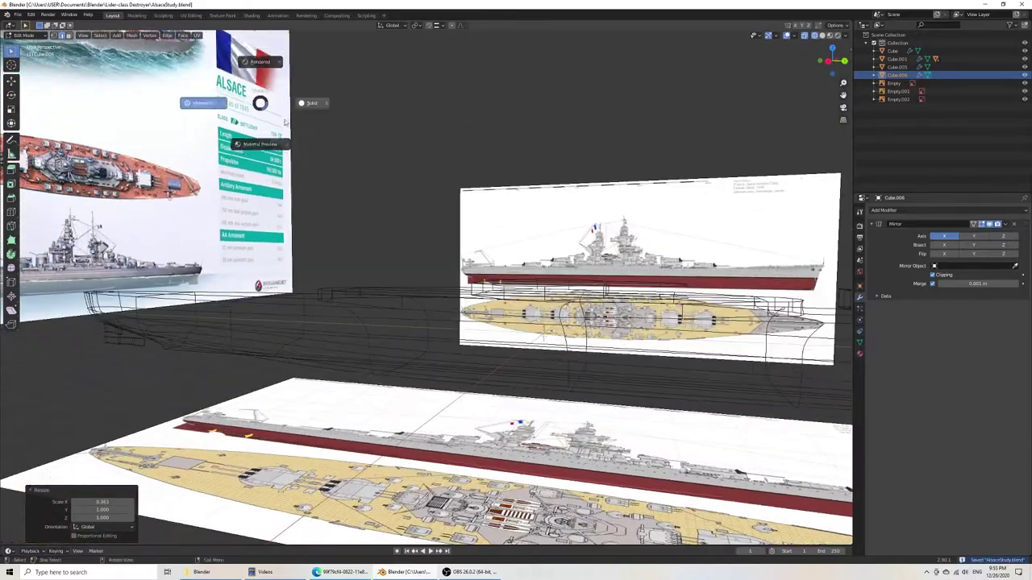
left_click(321, 101)
mouse_move(414, 175)
middle_mouse_down()
mouse_move(369, 195)
mouse_move(358, 174)
middle_mouse_up()
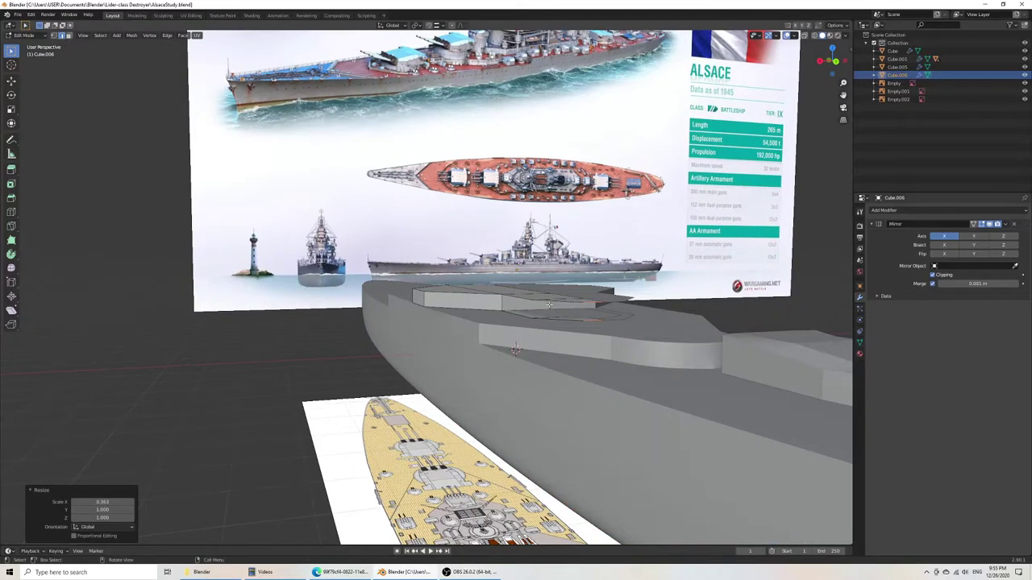
Step: Undo the deckhouse's last forward extrusions and the scaling of its forward end
key("ctrl+z")
key("ctrl+z")
key("ctrl+z")
key("ctrl+z")
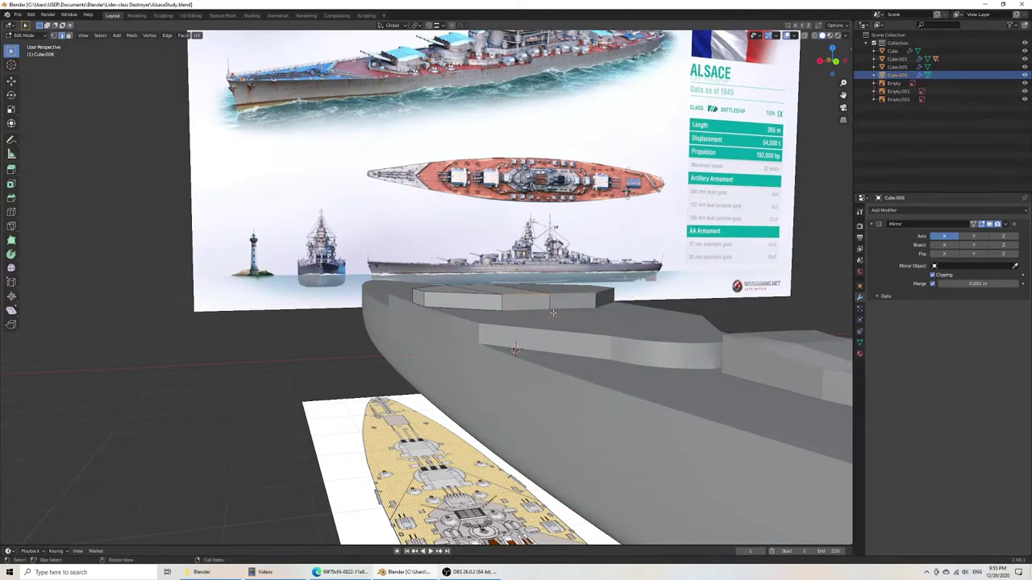
Step: Select the deckhouse's whole forward face and extrude it about 1.78 m along Y to where the blueprint outline starts to taper
key("KP_7")
key("z")
left_click(442, 287)
middle_click_drag(434, 246, 435, 344, "shift")
scroll(436, 344, "up", 8)
scroll(427, 278, "down", 4)
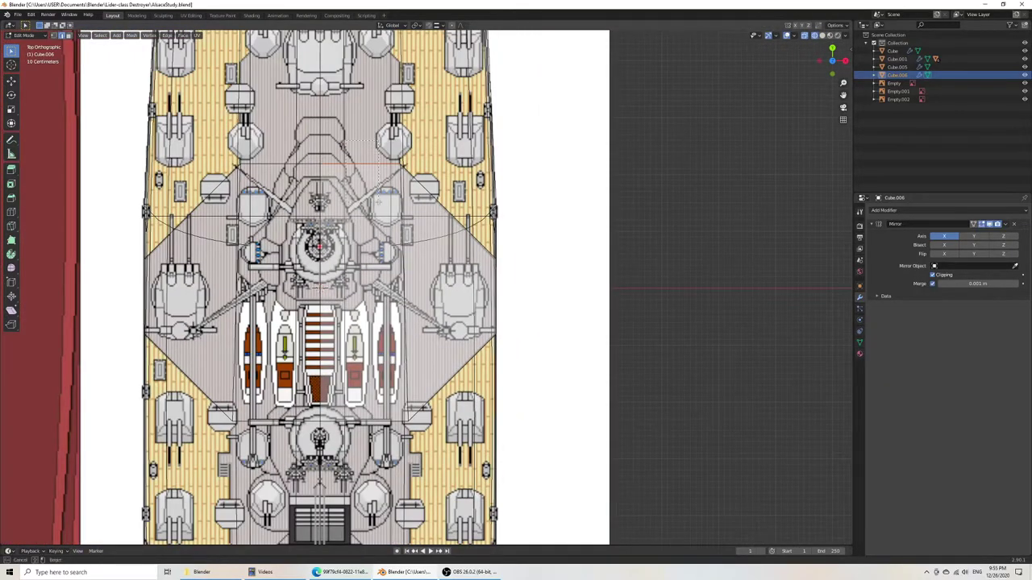
middle_click_drag(426, 269, 318, 304)
key("KP_7")
key("b")
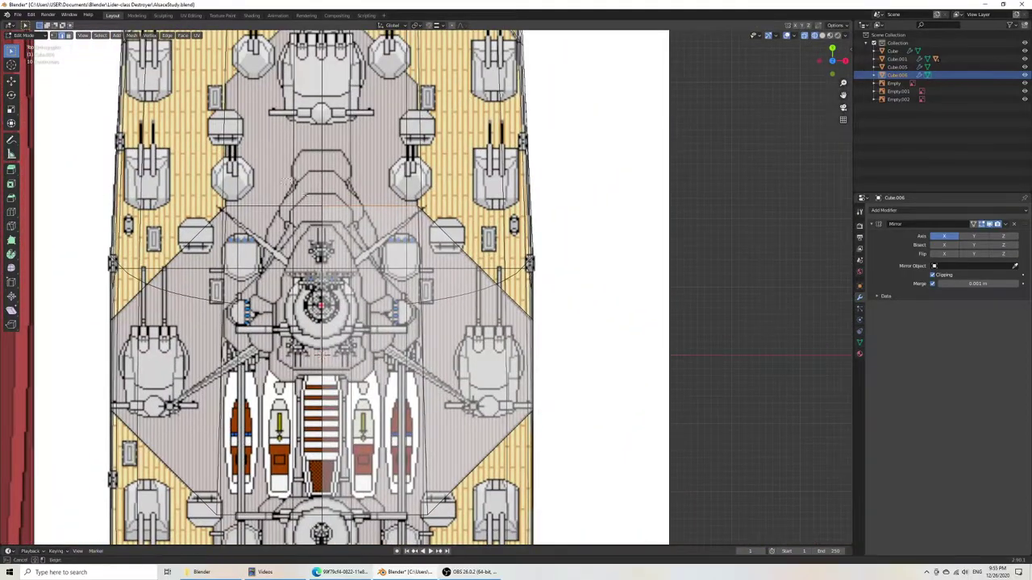
left_click_drag(442, 235, 443, 236)
middle_click_drag(466, 296, 333, 235)
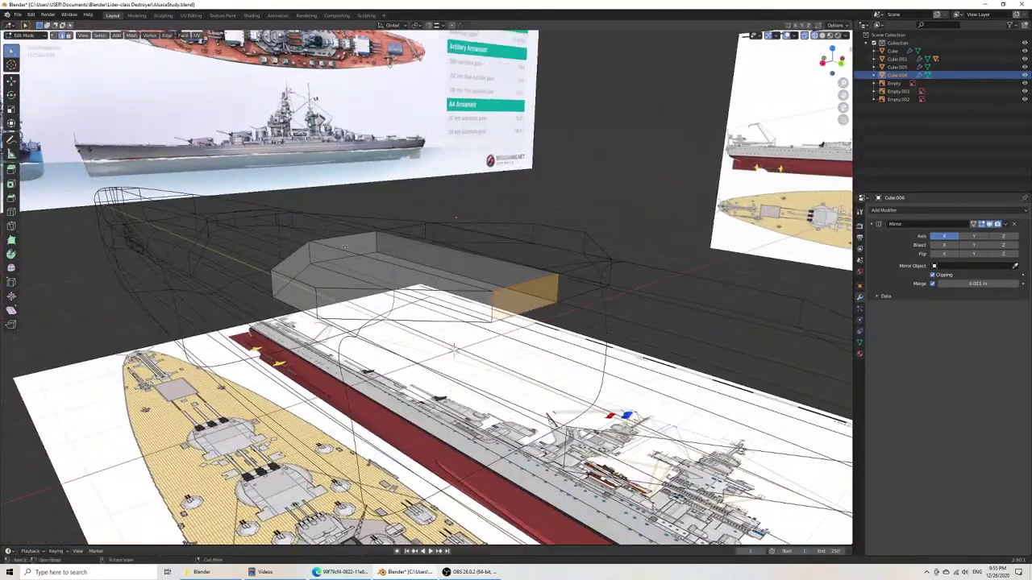
key("KP_7")
middle_click_drag(484, 246, 476, 350, "shift")
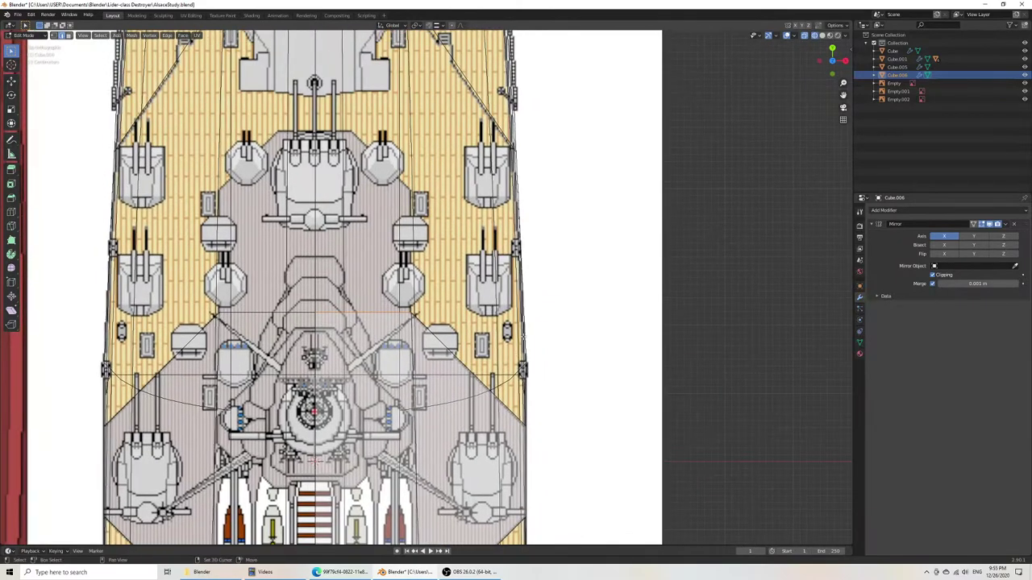
key("e")
key("y")
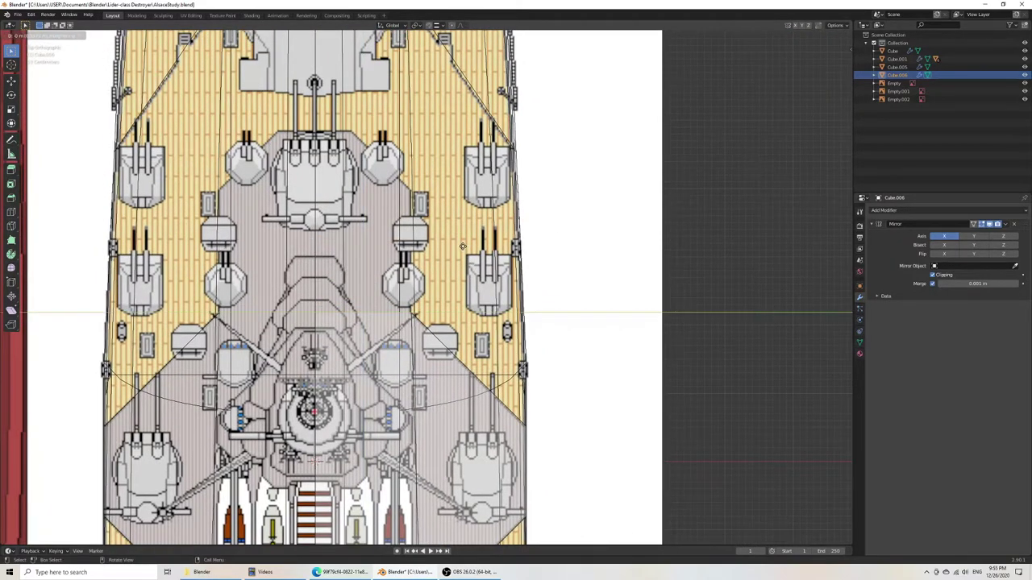
key("y")
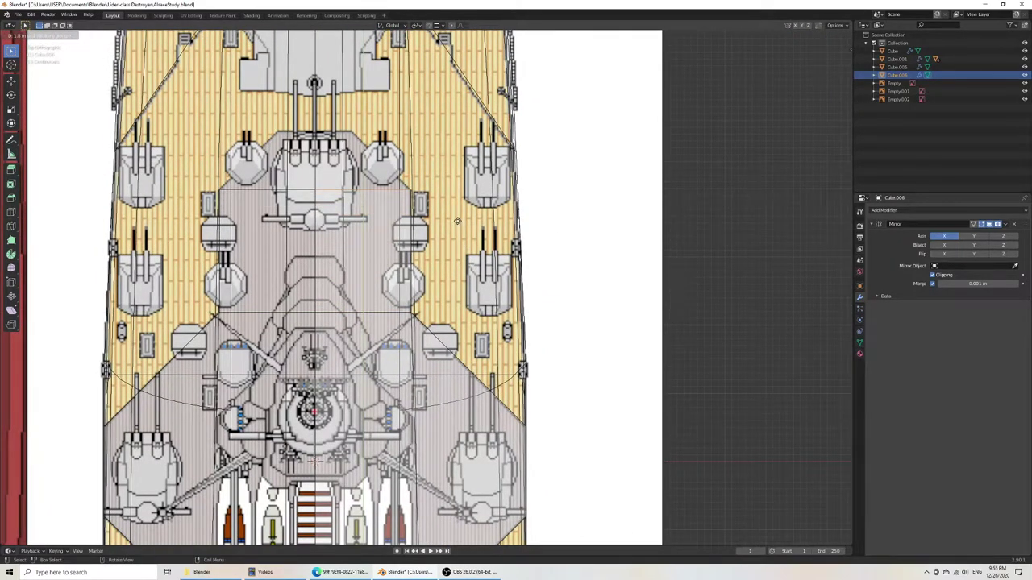
left_click(457, 222)
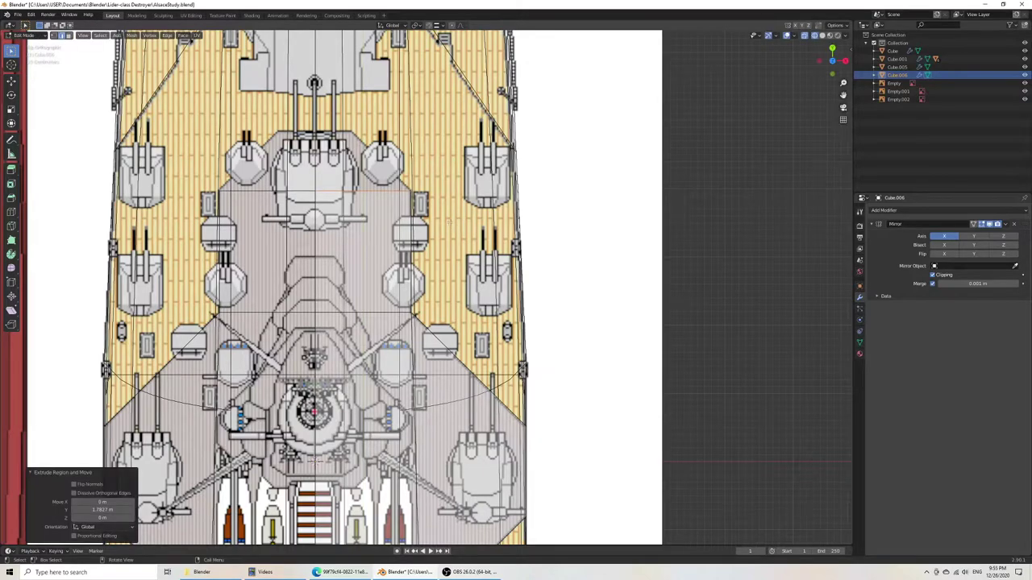
Step: Extrude the forward face another 0.88 m along Y, narrow the new end along X to the blueprint's tapered front, and save
key("e")
key("y")
key("y")
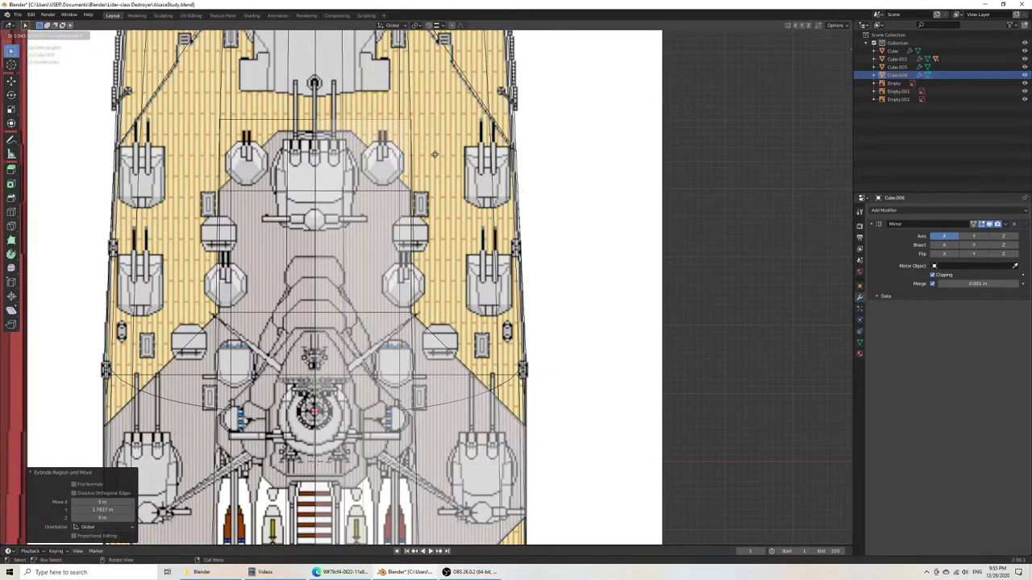
left_click(433, 161)
key("s")
key("x")
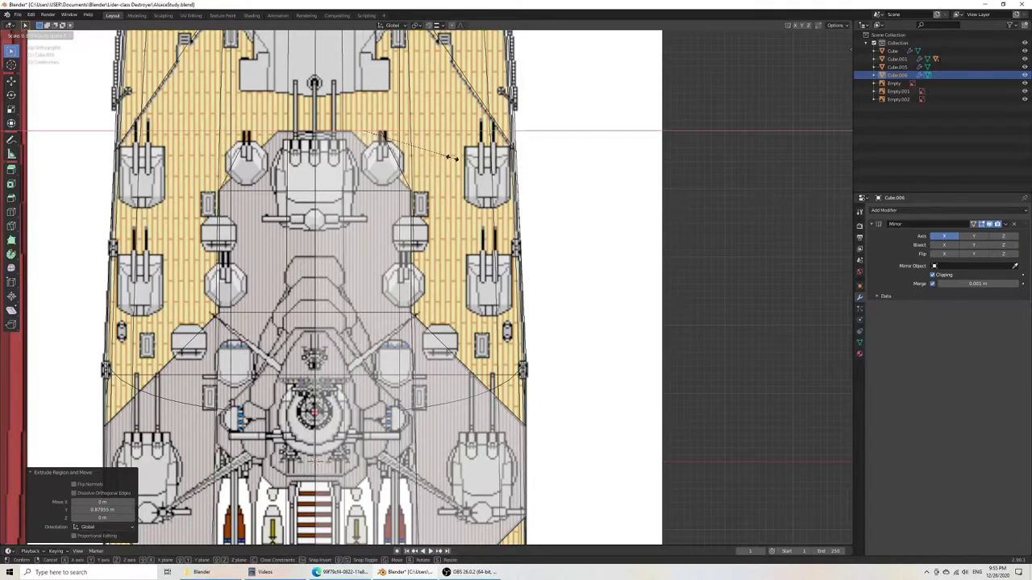
left_click(380, 137)
key("s")
key("x")
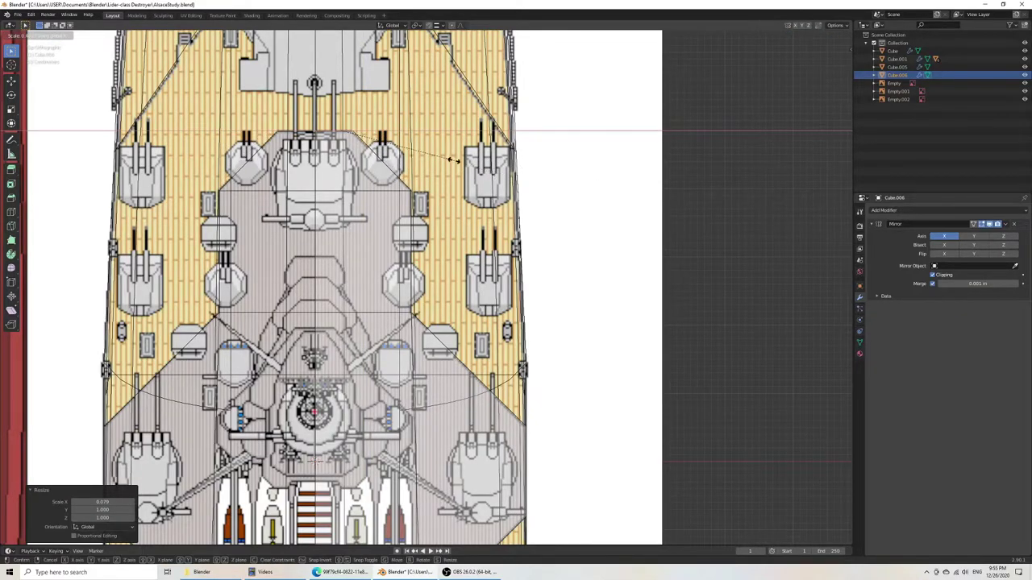
left_click(438, 157)
key("ctrl+s")
Step: Scale the deckhouse's aft face by 1.033 along X to match the deckhouse width on the top blueprint
scroll(428, 354, "down", 7)
middle_click_drag(426, 369, 406, 234, "shift")
scroll(406, 234, "up", 3)
scroll(423, 290, "up", 3)
left_click(330, 153)
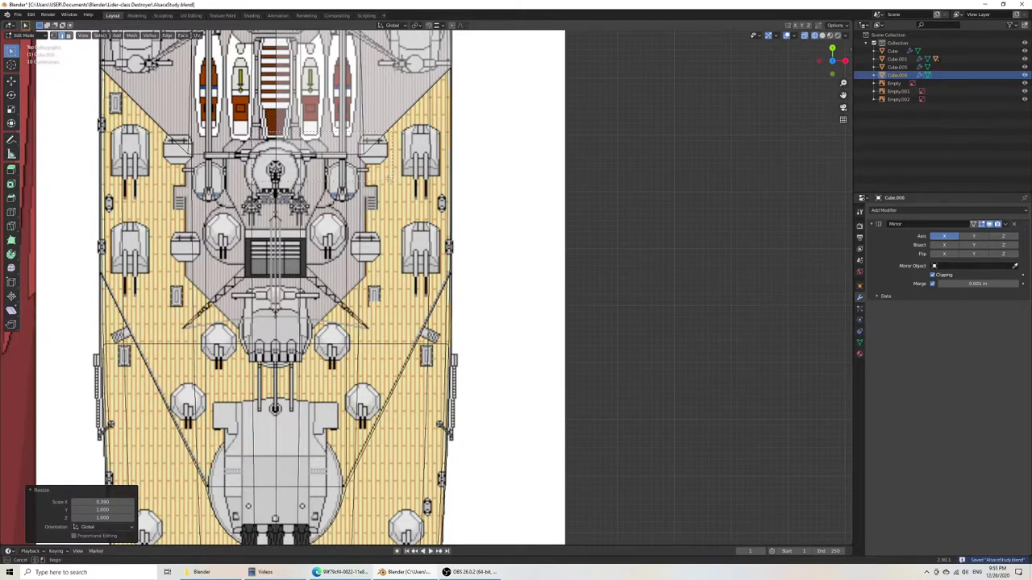
middle_click_drag(345, 225, 406, 324, "shift")
scroll(406, 325, "up", 6)
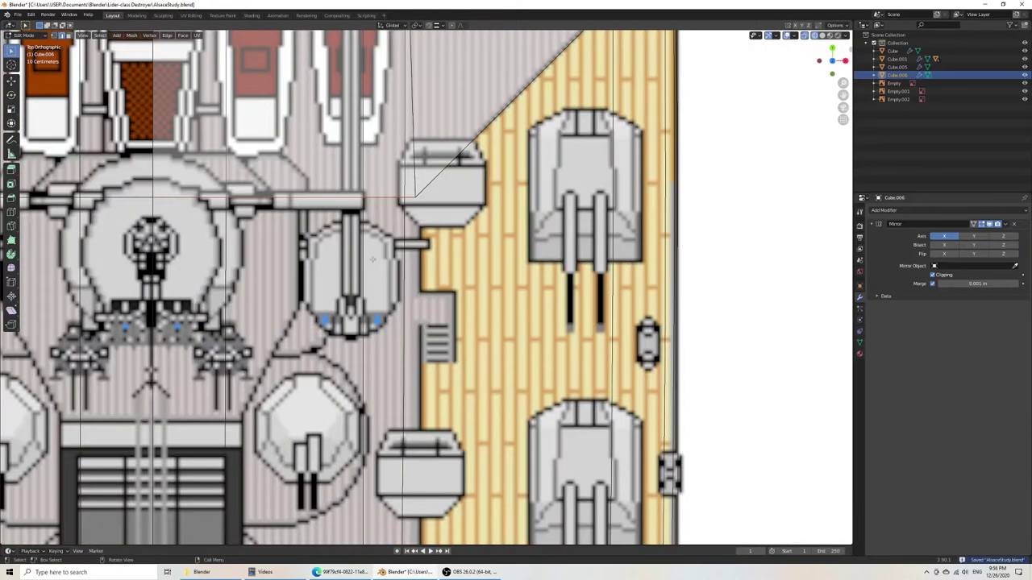
scroll(443, 280, "down", 3)
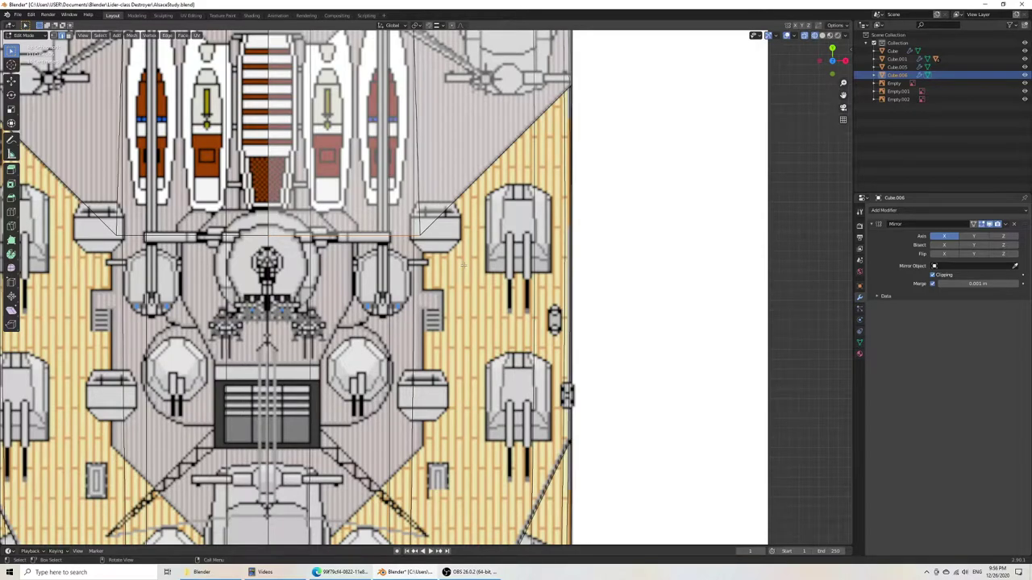
key("s")
key("x")
left_click(469, 266)
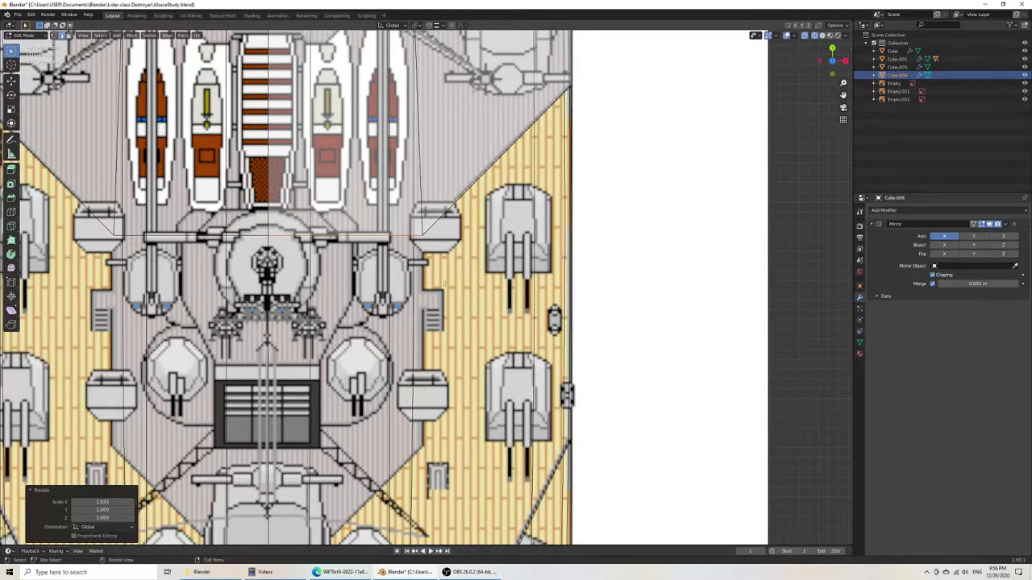
Step: Extrude the deckhouse's aft face about 2.13 m aft along Y to where the outline starts to taper
key("e")
key("y")
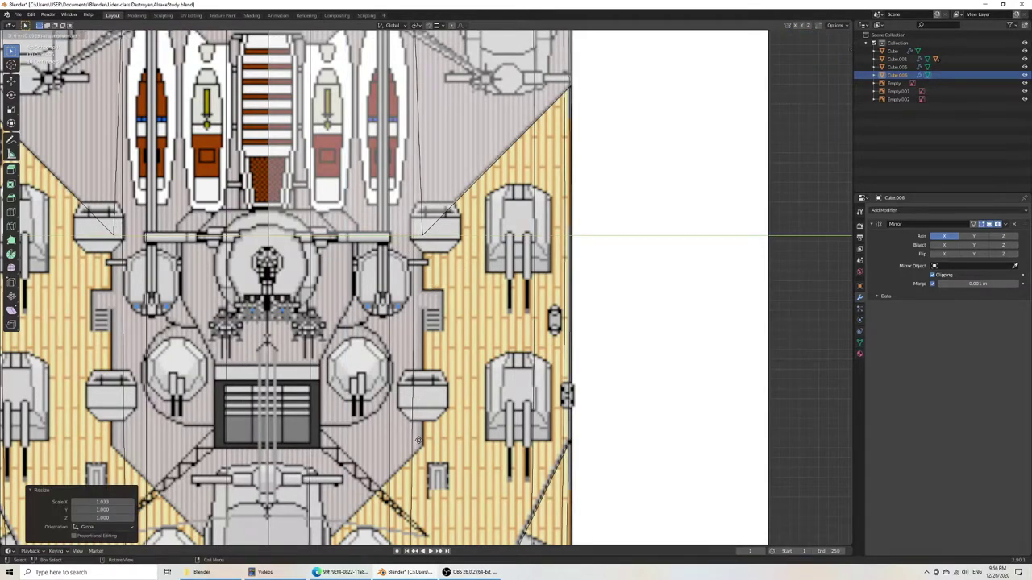
key("y")
left_click(414, 484)
middle_click_drag(399, 490, 436, 258, "shift")
Step: Extrude the aft face another 0.95 m aft along Y, narrow the new end along X to the blueprint's taper, and save
key("e")
key("y")
key("y")
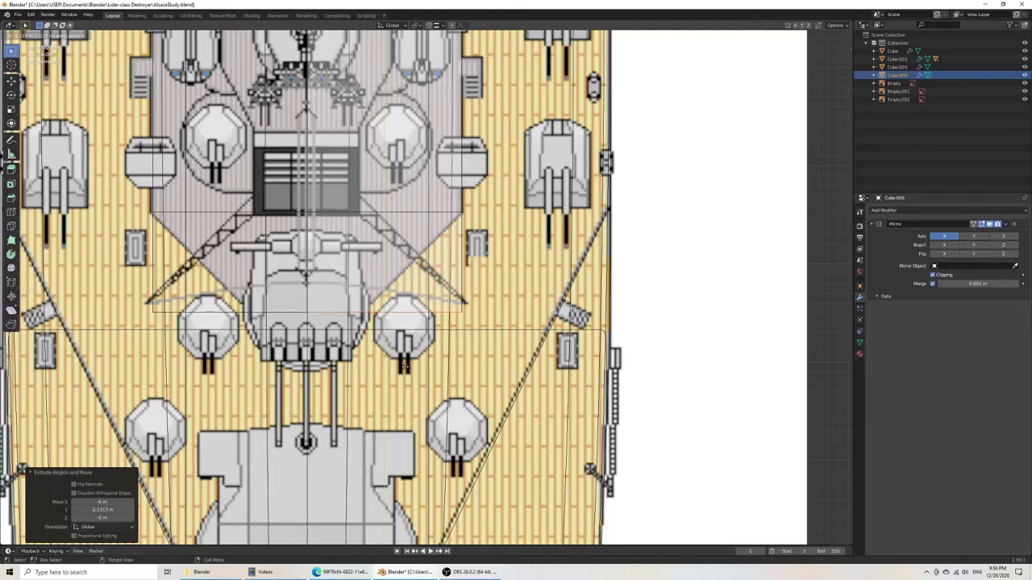
left_click(408, 360)
scroll(408, 360, "down", 6)
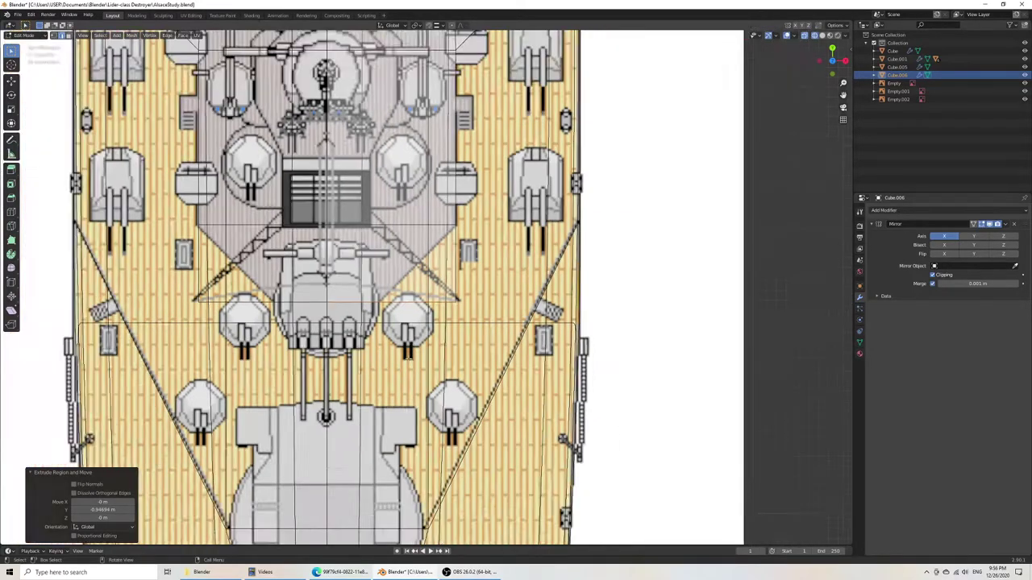
middle_click_drag(408, 360, 389, 339)
key("KP_7")
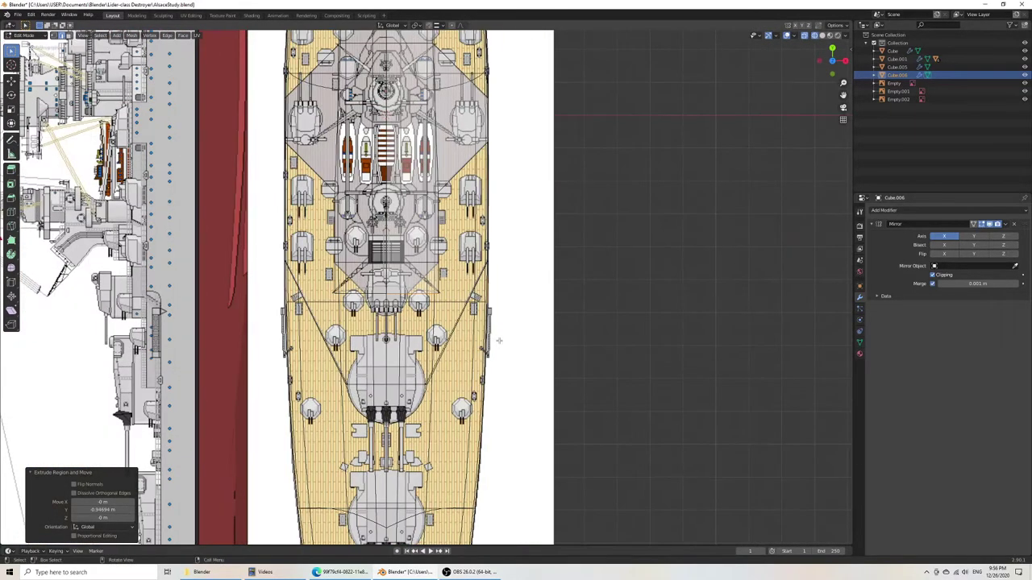
scroll(499, 340, "up", 9)
key("s")
key("x")
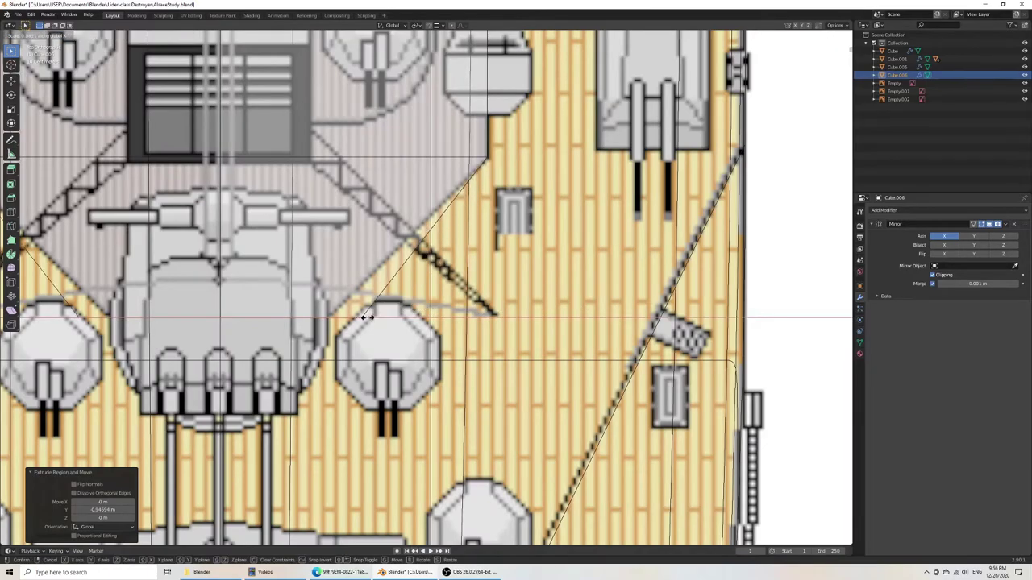
left_click(309, 339)
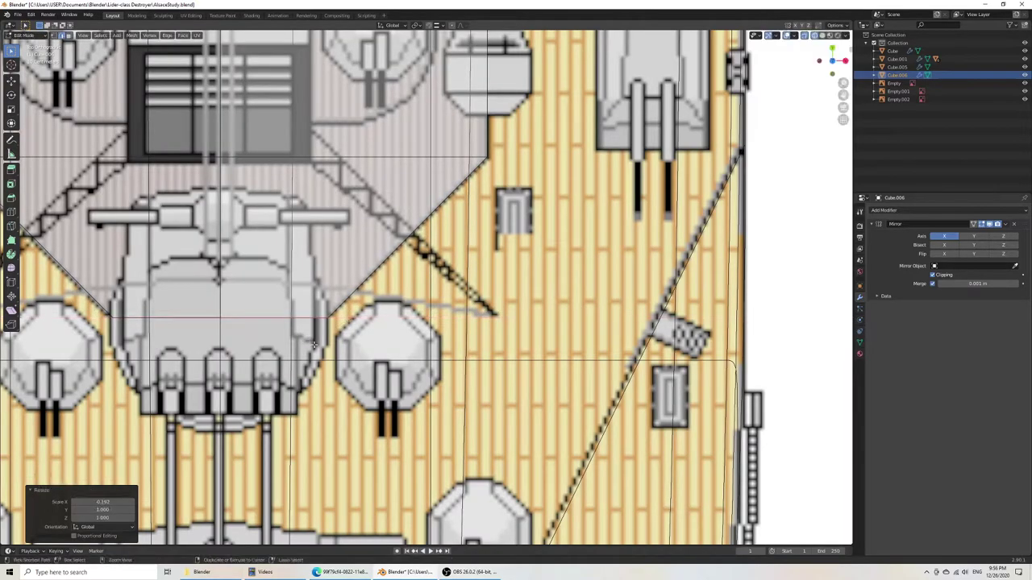
key("ctrl+s")
Step: Return to solid shading, finish editing the deckhouse, and open the hull mesh for editing
scroll(309, 340, "down", 7)
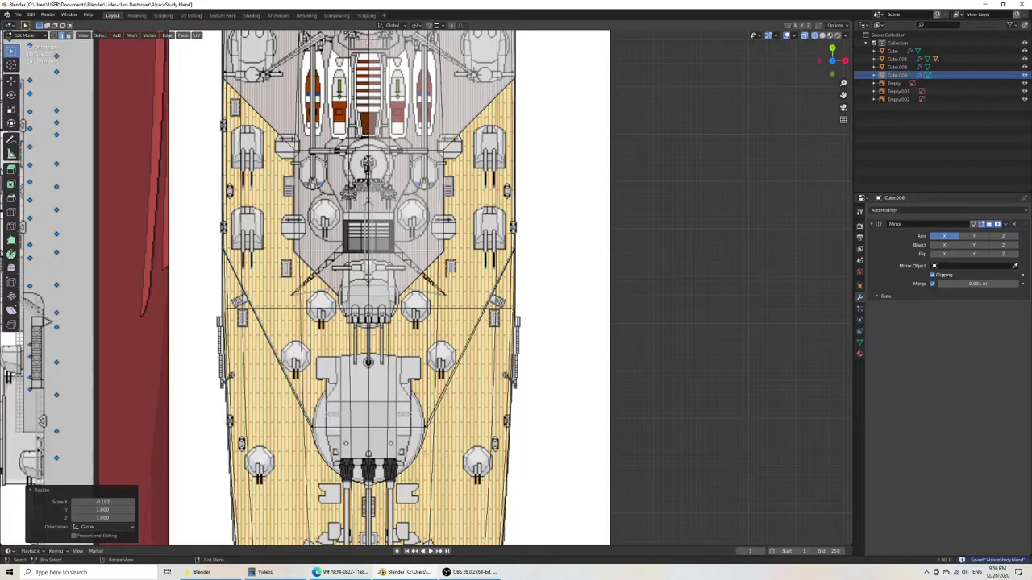
middle_click_drag(400, 423, 372, 282, "shift")
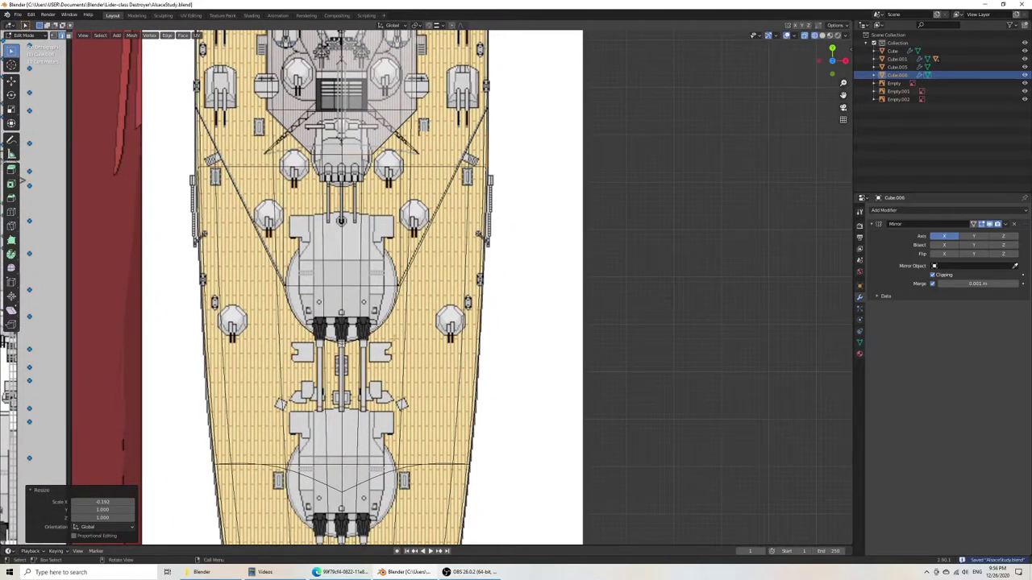
middle_click_drag(421, 371, 361, 287)
key("z")
left_click(407, 310)
key("Tab")
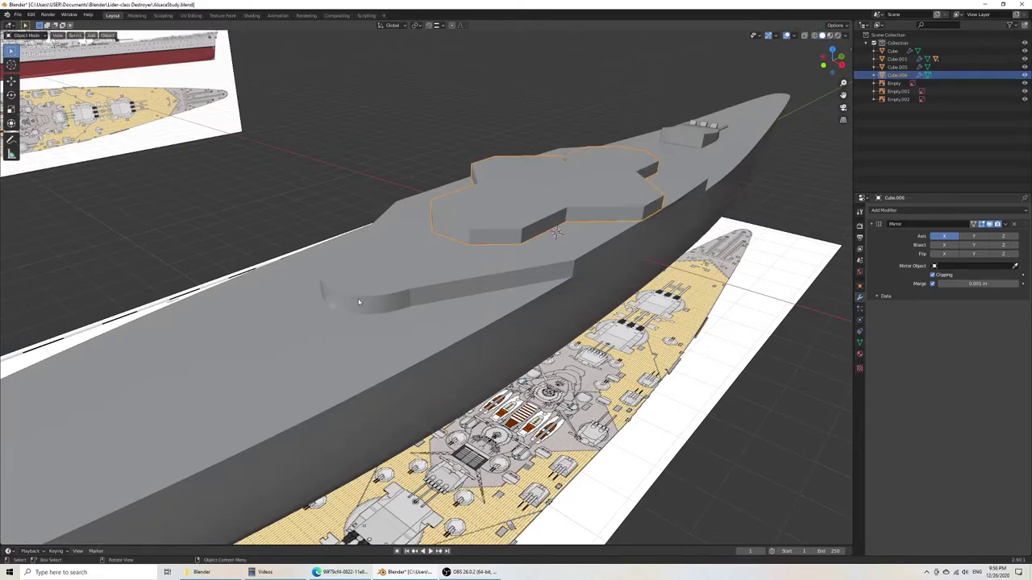
left_click(361, 311)
key("Tab")
Step: Delete the edges along the base of the raised deck's rounded end wall, save the file, and leave mesh editing
middle_click_drag(337, 330, 359, 337)
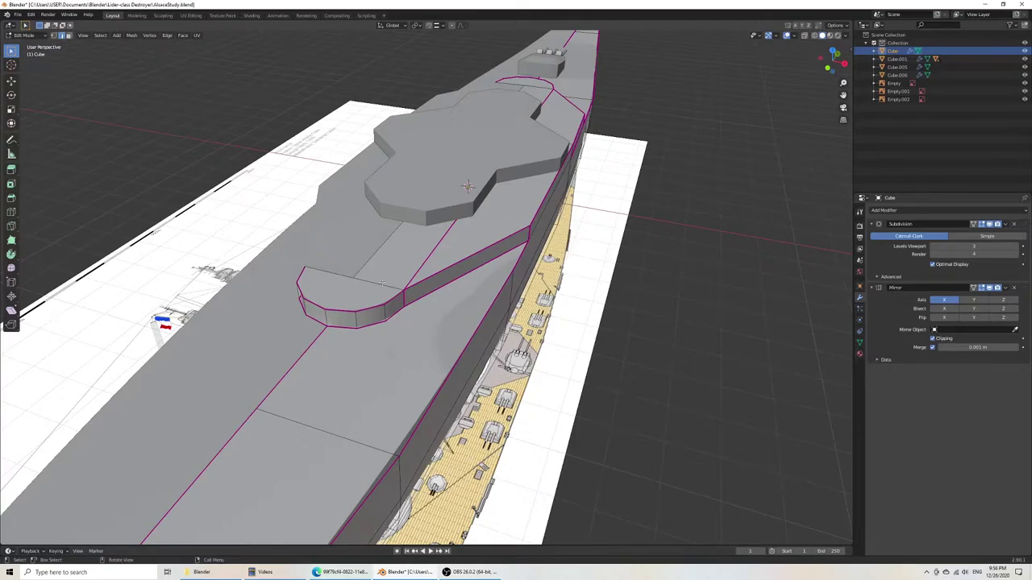
middle_click_drag(372, 316, 352, 269)
middle_click_drag(413, 310, 508, 347)
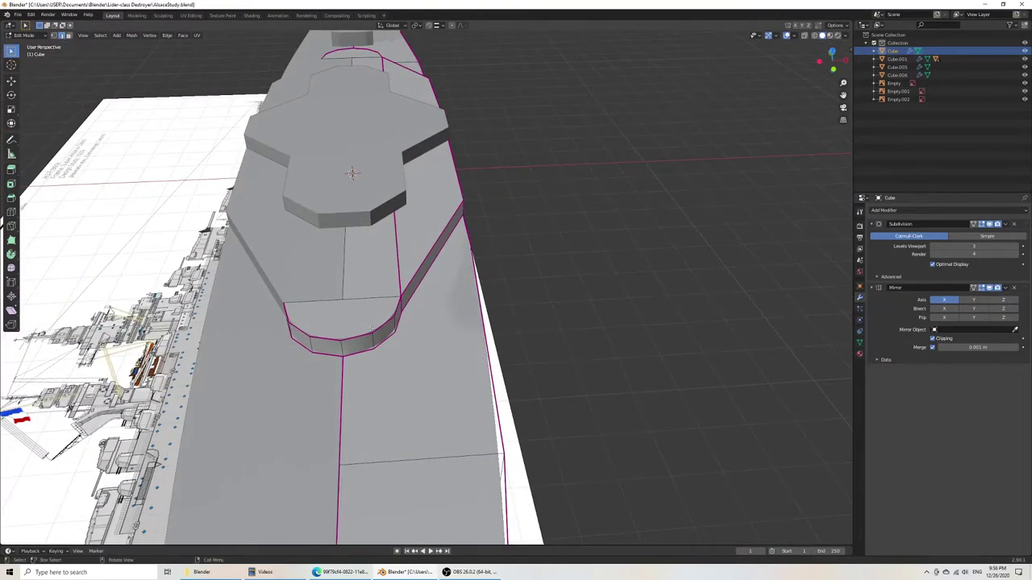
left_click(361, 353)
left_click(385, 341, "shift")
middle_click_drag(385, 340, 342, 339)
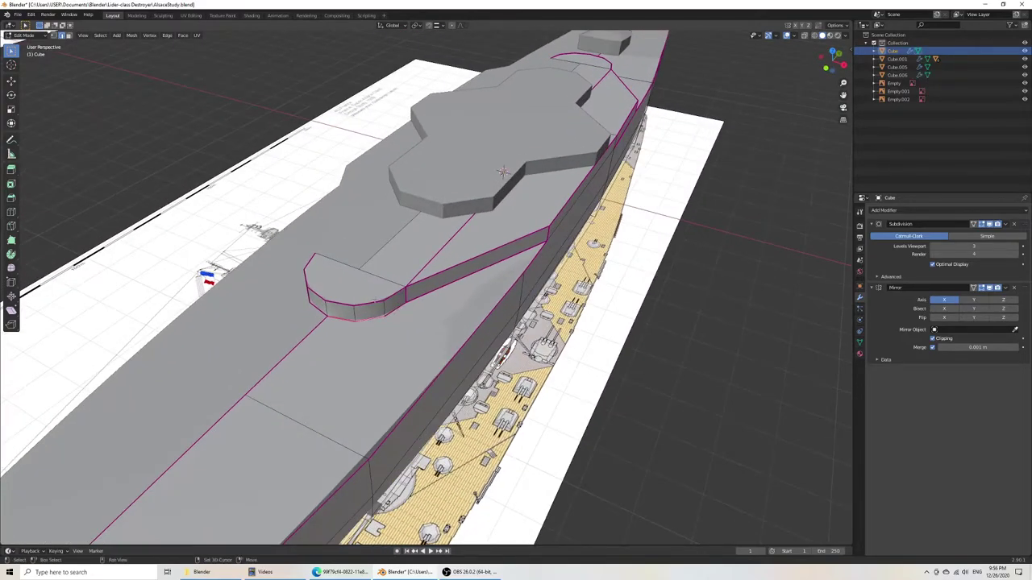
left_click(347, 305, "shift")
key("x")
left_click(340, 302)
key("ctrl+s")
middle_click_drag(353, 313, 401, 310)
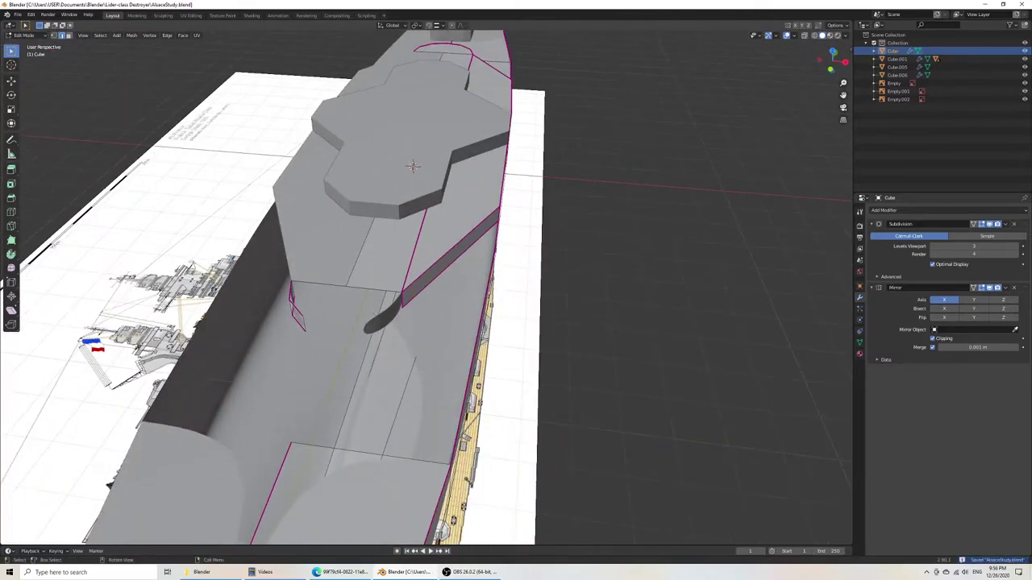
key("Tab")
left_click(395, 311)
key("g")
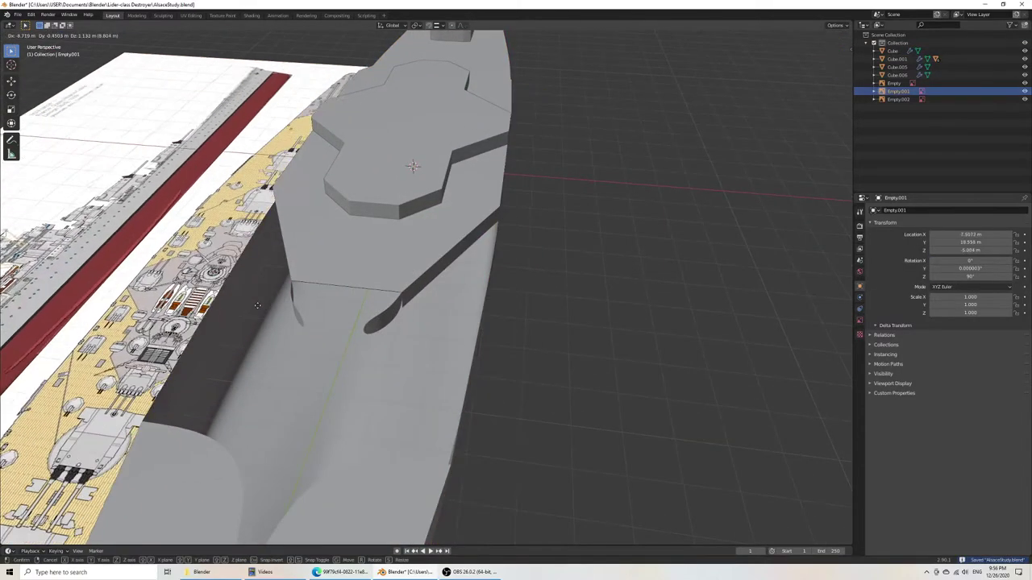
right_click(137, 271)
left_click(402, 293)
key("g")
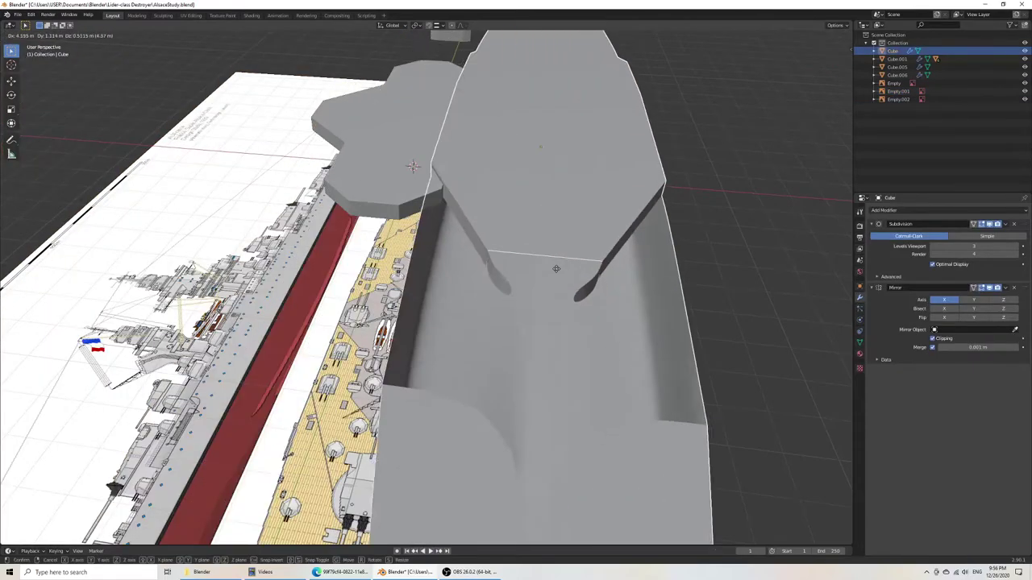
right_click(617, 271)
key("Tab")
key("Tab")
Step: Turn off the viewport display of the hull's Mirror modifier to expose the stray geometry at the raised deck's aft end
middle_click_drag(548, 290, 465, 314)
left_click(381, 299)
left_click(382, 299)
key("Tab")
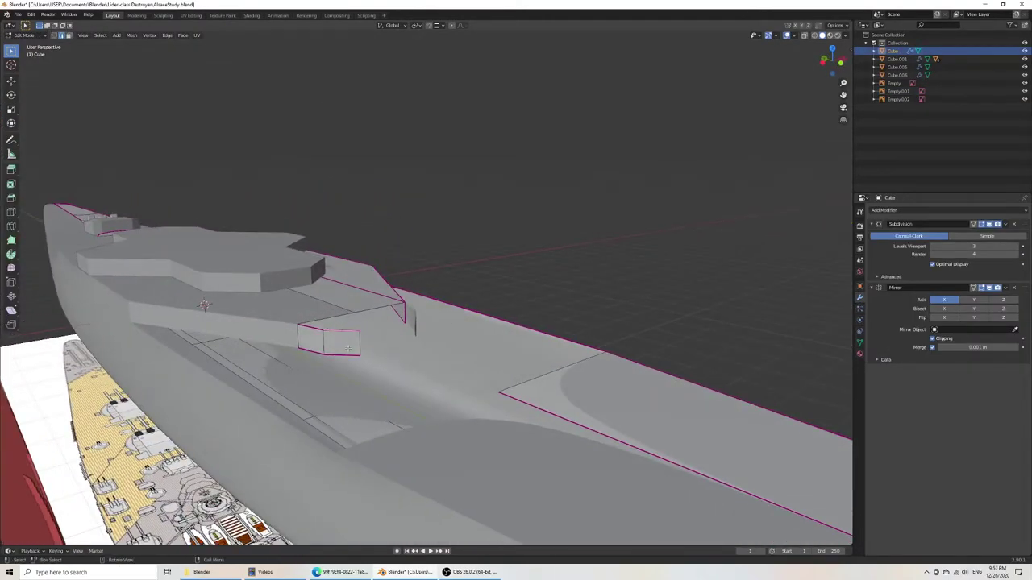
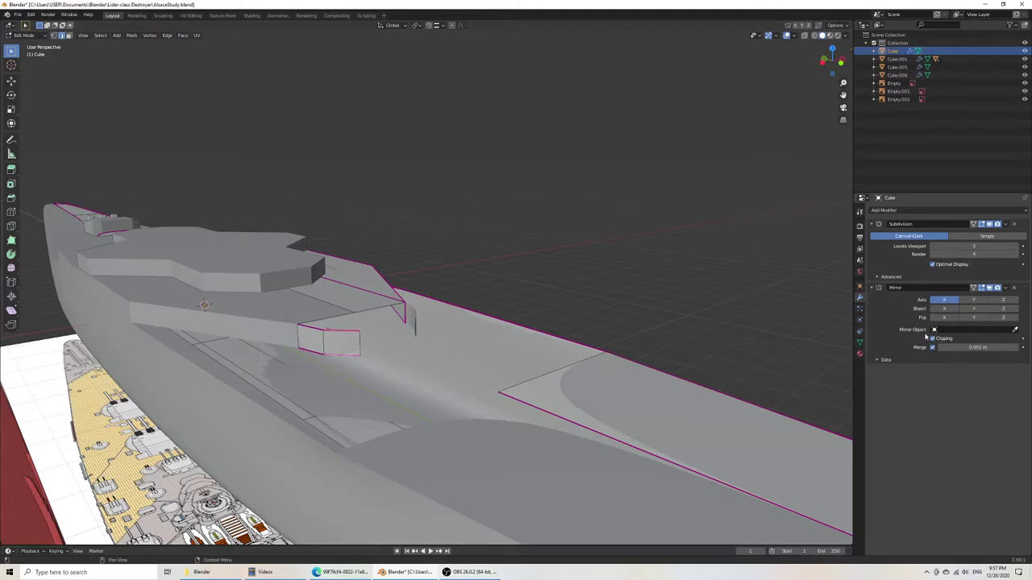
middle_click_drag(702, 304, 588, 340)
key("Tab")
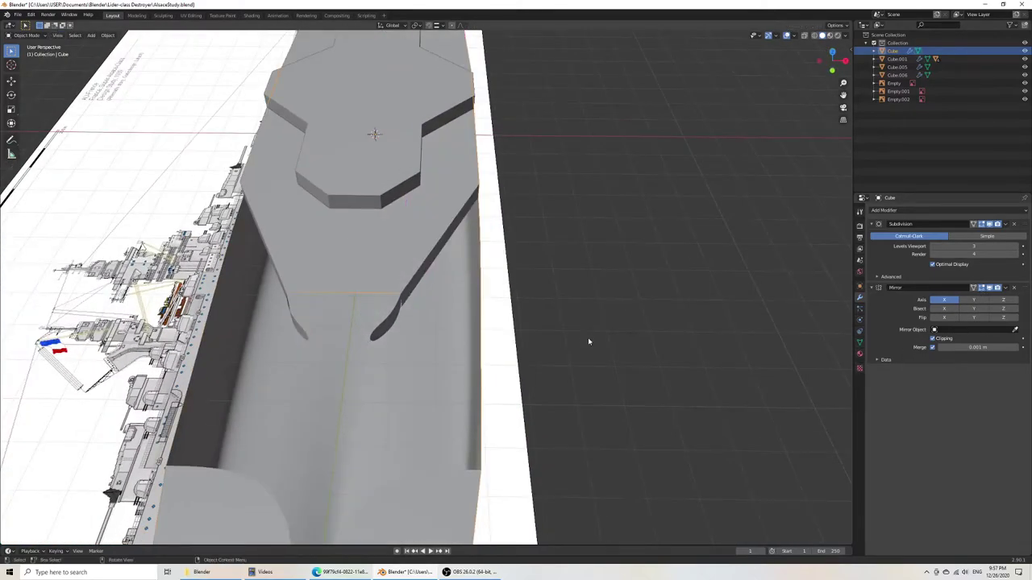
left_click(990, 288)
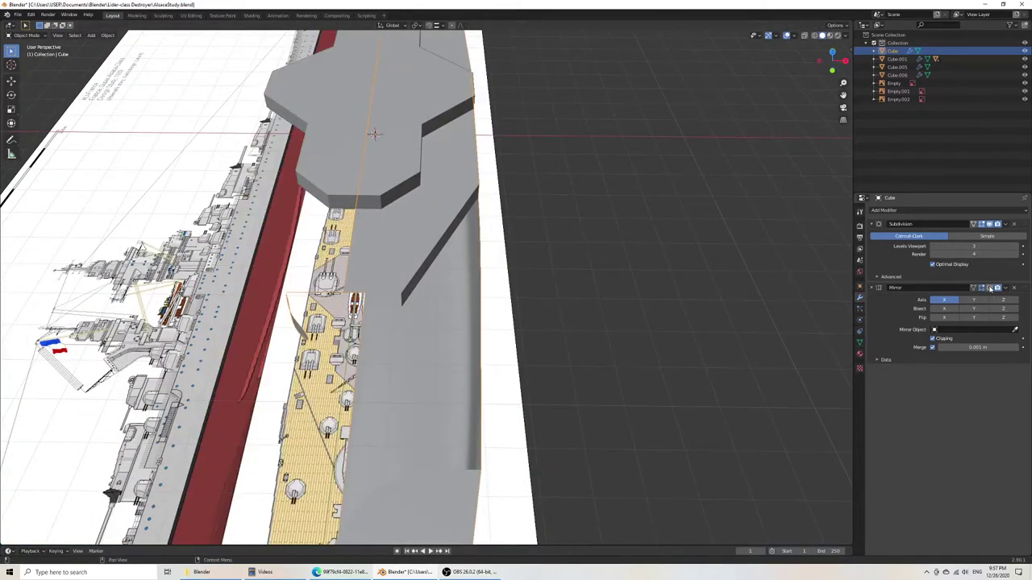
middle_click_drag(528, 305, 585, 239)
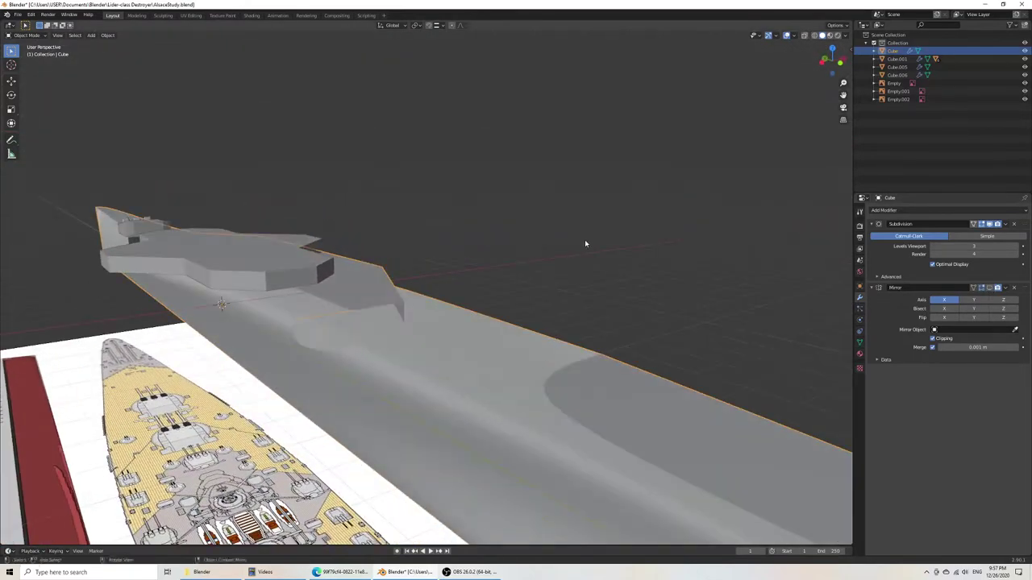
Step: Delete the stray wall geometry lying across the centreline at the raised deck's aft end, restore solid shading, and save the file
key("Tab")
middle_click_drag(344, 317, 262, 322)
left_click_drag(249, 262, 310, 349)
key("z")
left_click(248, 346)
left_click_drag(248, 258, 316, 341)
key("x")
left_click(315, 342)
key("z")
left_click(364, 335)
mouse_move(352, 348)
middle_mouse_down()
mouse_move(405, 312)
mouse_move(371, 302)
middle_mouse_up()
key("ctrl+s")
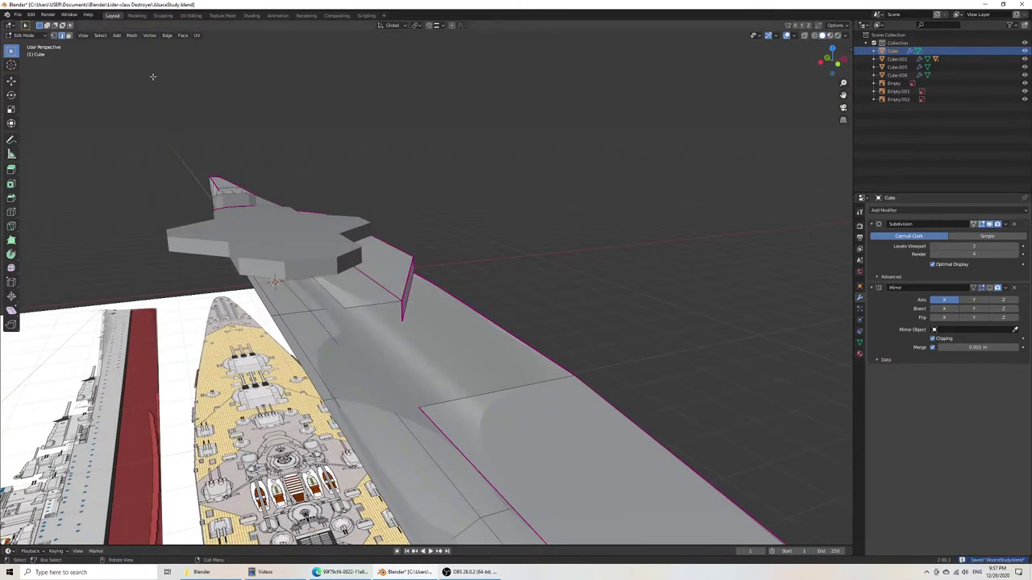
Step: Crease the raised deck's aft edge and its centreline edge by 1.000, and show the hull's mirrored half again
key("shift+e")
left_click(993, 315)
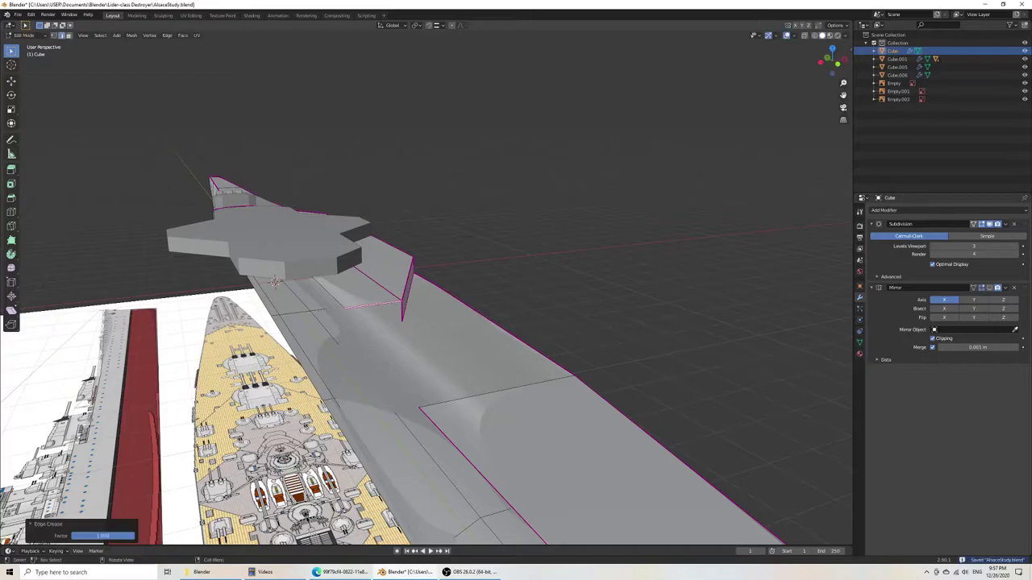
left_click(990, 288)
middle_click_drag(464, 325, 503, 256)
key("shift+e")
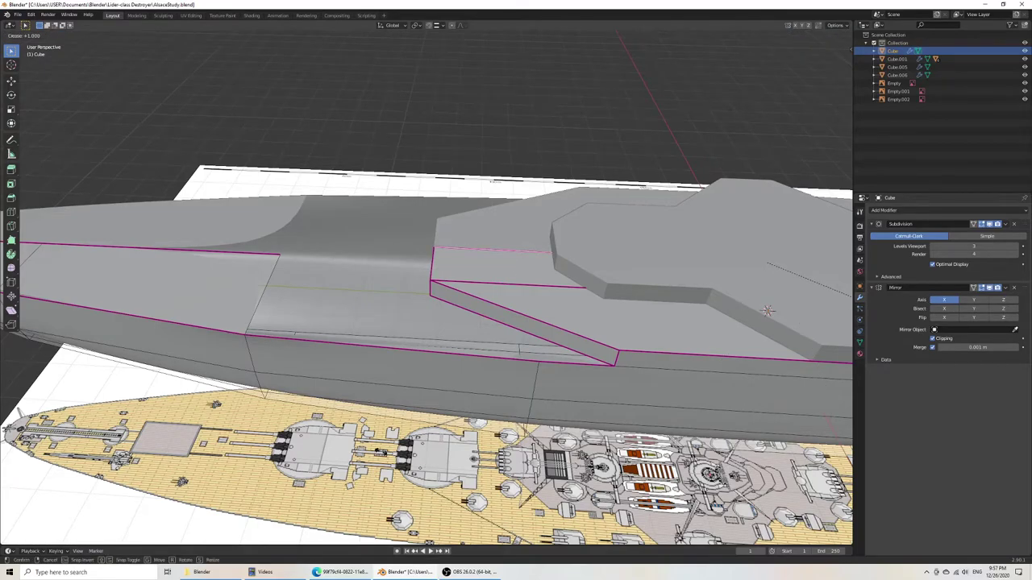
left_click(844, 290)
Step: Extrude the raised deck's lower aft corner vertex along X to the centreline and fill the end wall face above it
middle_click_drag(443, 338, 431, 346)
left_click(432, 310)
left_click(430, 348, "shift")
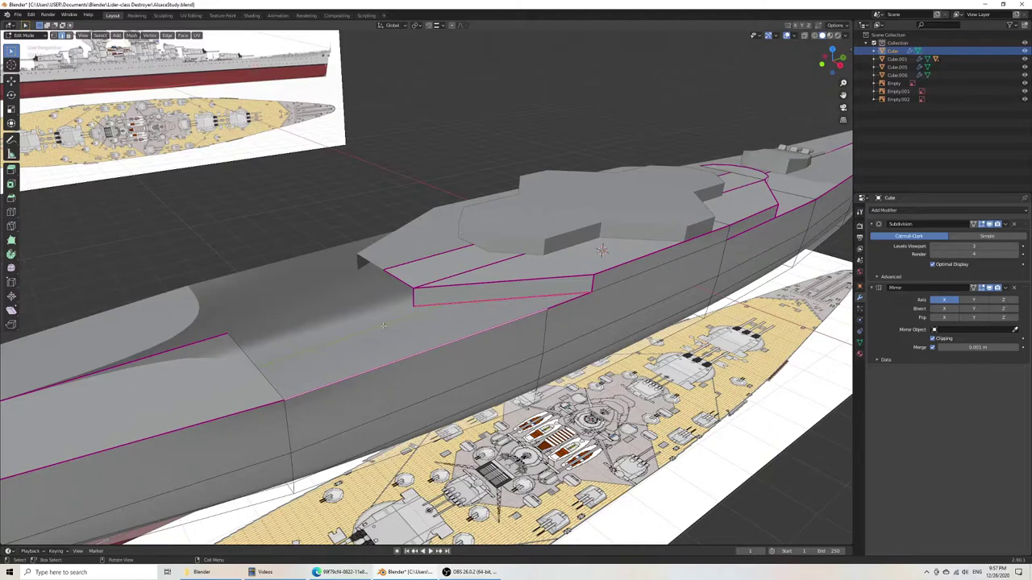
left_click(54, 36)
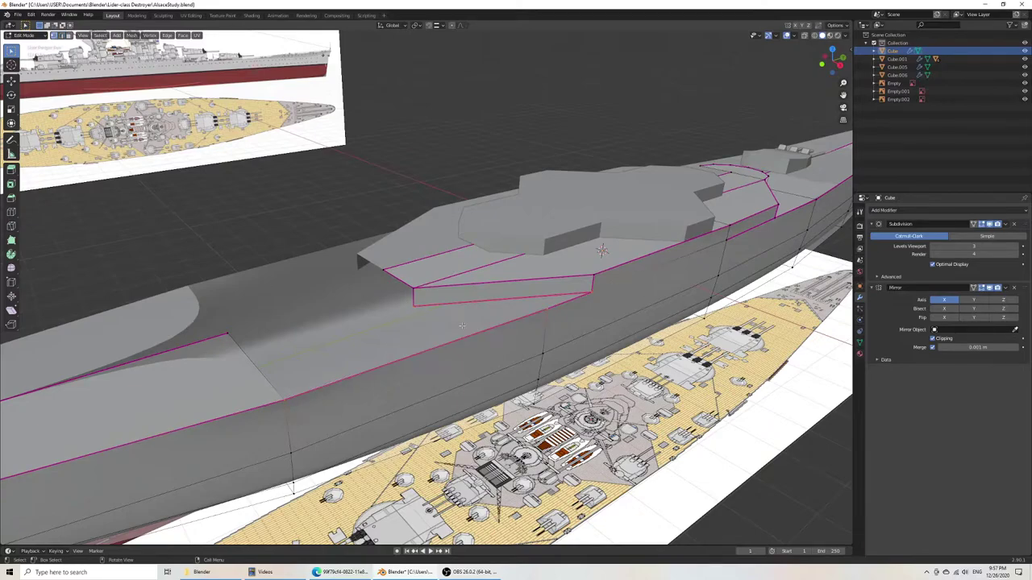
left_click(414, 306)
key("e")
key("x")
left_click(300, 283)
left_click(384, 270, "shift")
key("f")
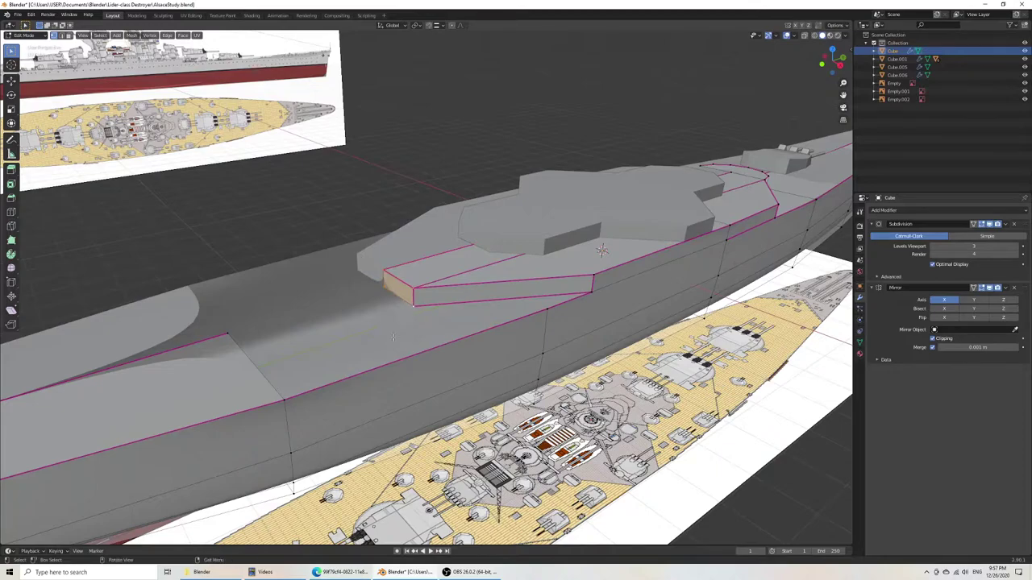
Step: Fill the open lower deck between the new end wall and the aft deck section, and crease the new face's edges
left_click(227, 333)
key("f")
key("shift+e")
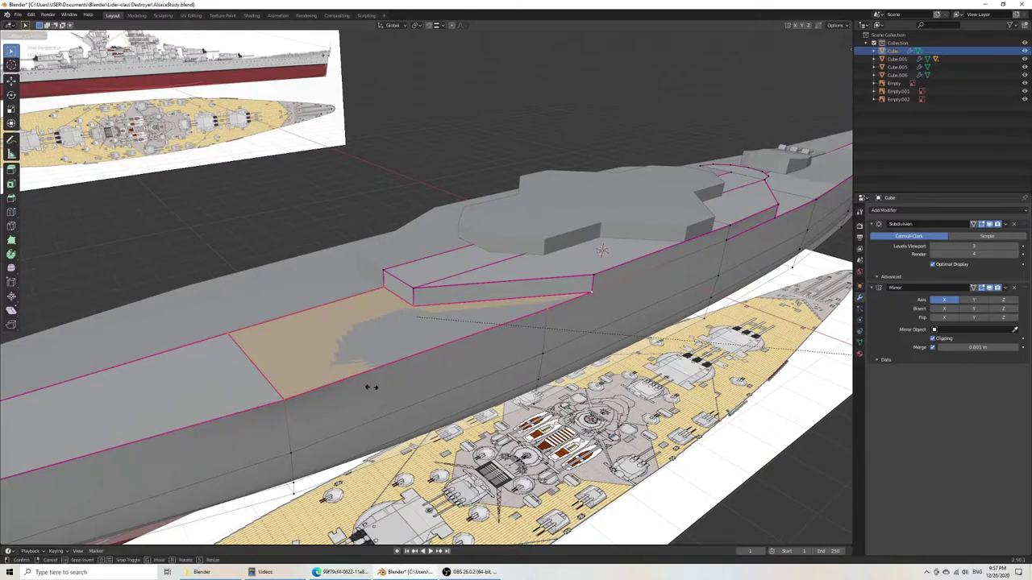
left_click(419, 387)
Step: Reduce the crease on the transverse edge where the new deck face meets the aft deck section, and save the file
left_click(226, 336)
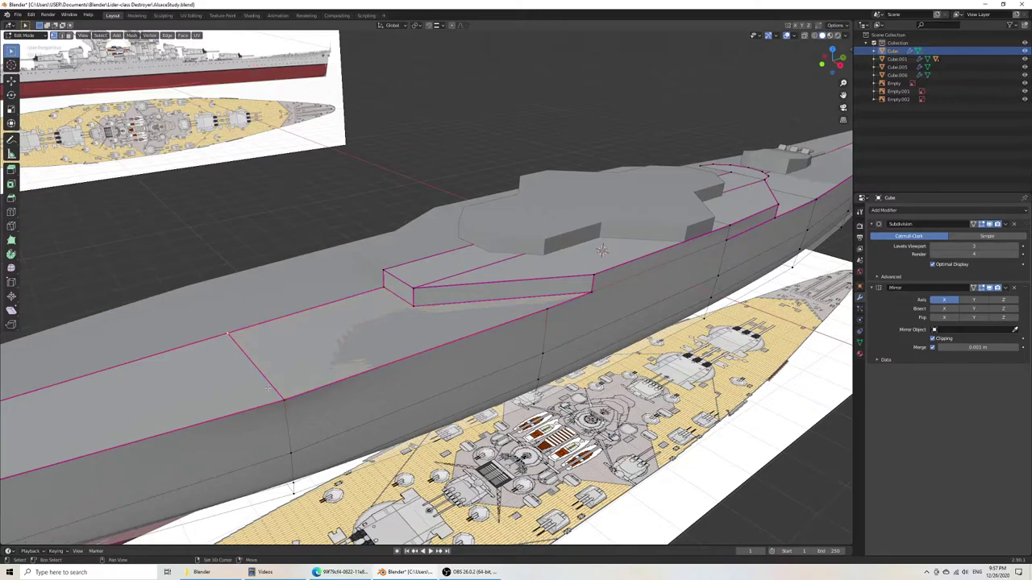
key("shift+e")
left_click(411, 351)
key("shift+e")
left_click(327, 365)
key("shift+e")
left_click(310, 370)
key("shift+e")
left_click(310, 367)
key("ctrl+s")
Step: Finish editing the hull mesh and show the ship in wireframe over the blueprint from the top
mouse_move(448, 337)
middle_mouse_down()
mouse_move(414, 317)
mouse_move(412, 345)
middle_mouse_up()
key("KP_7")
key("z")
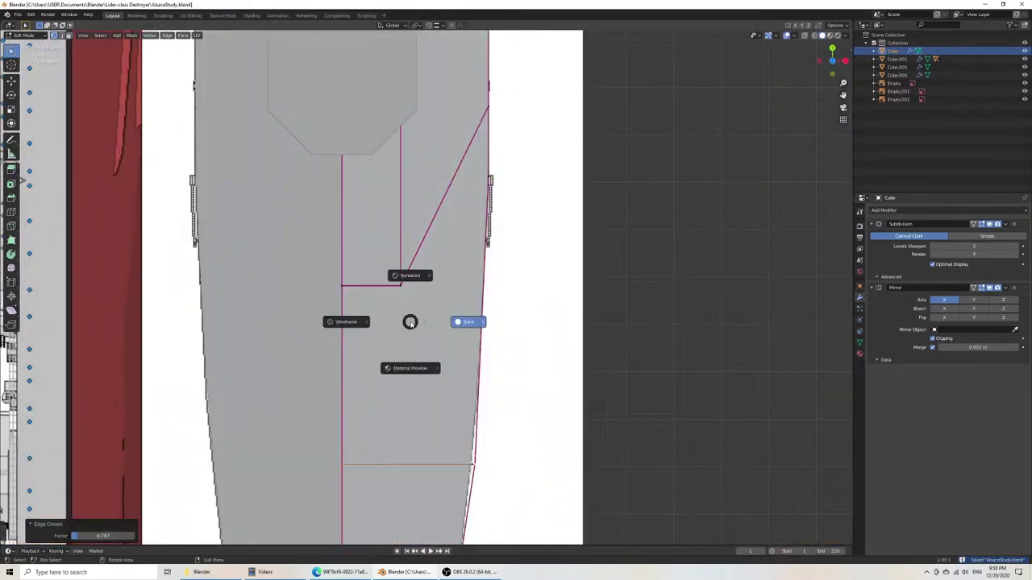
left_click(355, 321)
key("Tab")
key("z")
left_click(429, 316)
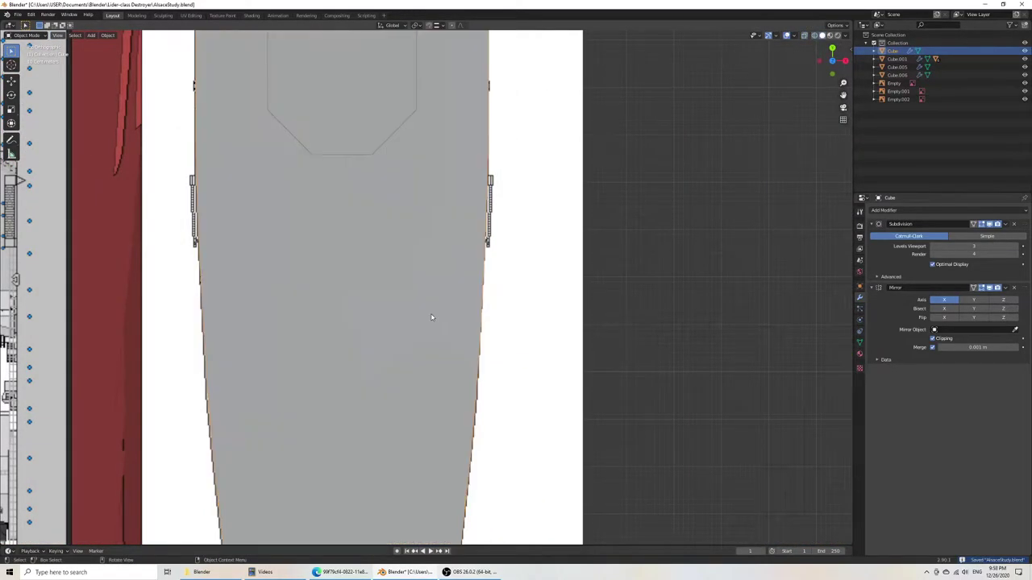
scroll(429, 318, "down", 4)
key("z")
left_click(366, 316)
Step: Add a cylinder of 1 m radius and 2 m depth and move it about 8.47 m aft along Y
key("shift+a")
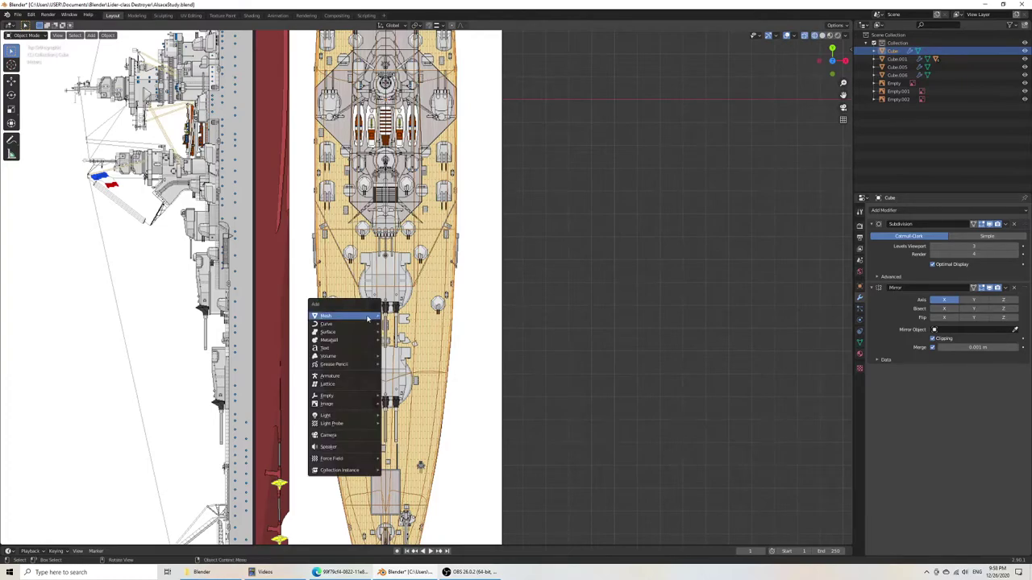
mouse_move(366, 317)
left_click(407, 355)
scroll(412, 356, "down", 5)
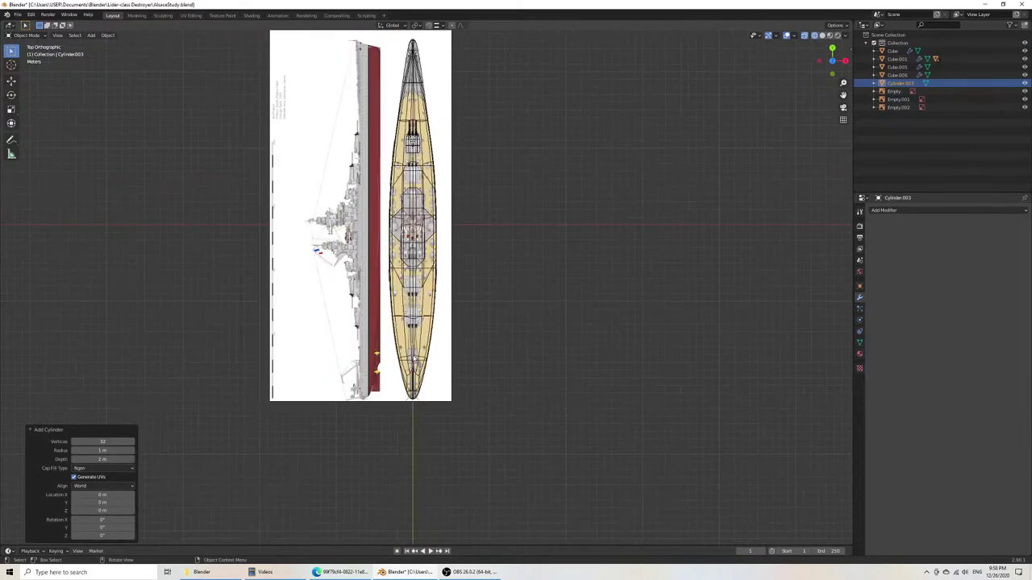
key("g")
key("y")
left_click(440, 264)
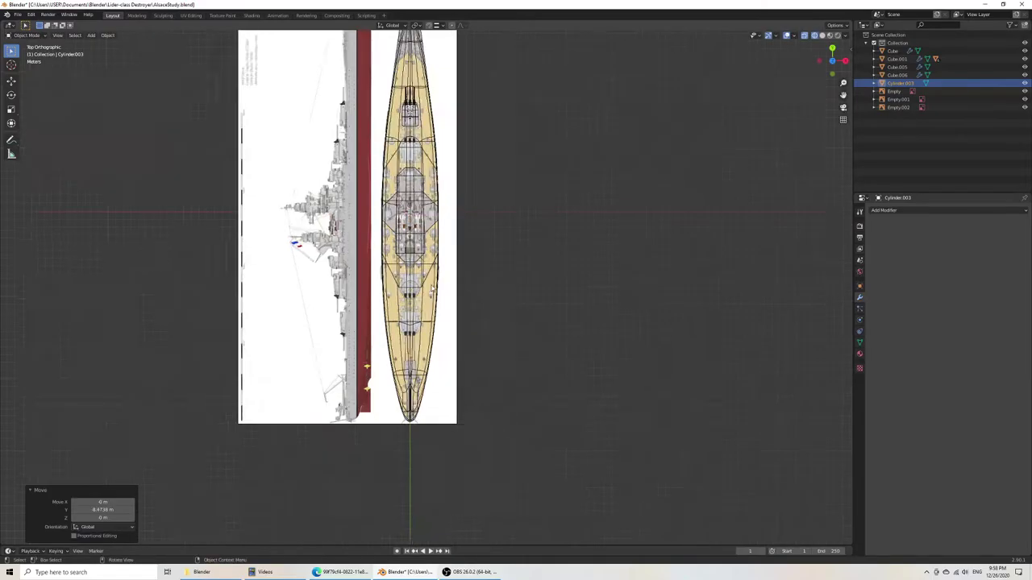
Step: Shift the cylinder about 0.25 m forward along Y towards the centre of the forward one of the two aft main turrets
scroll(440, 264, "up", 8)
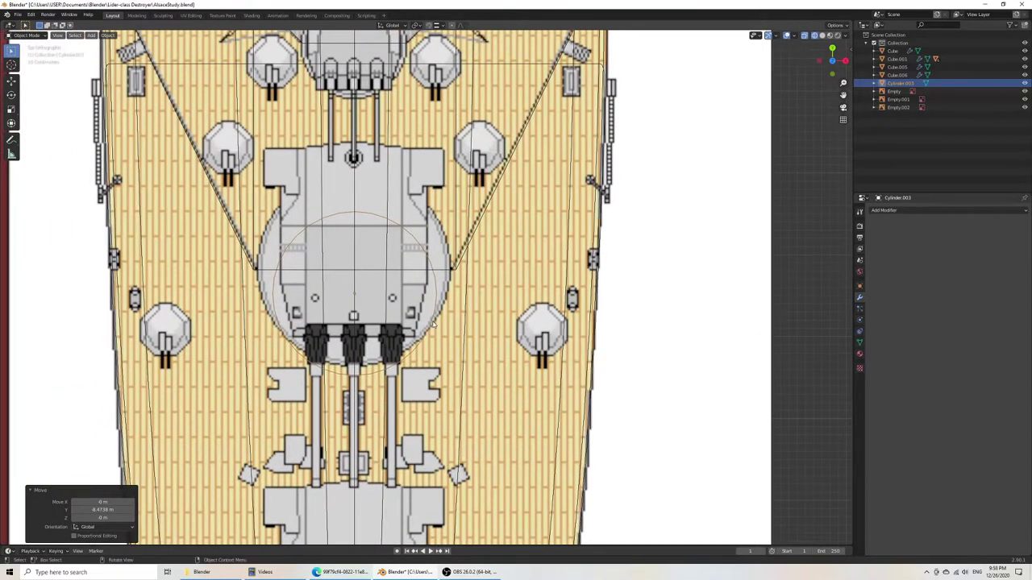
key("g")
key("y")
left_click(436, 305)
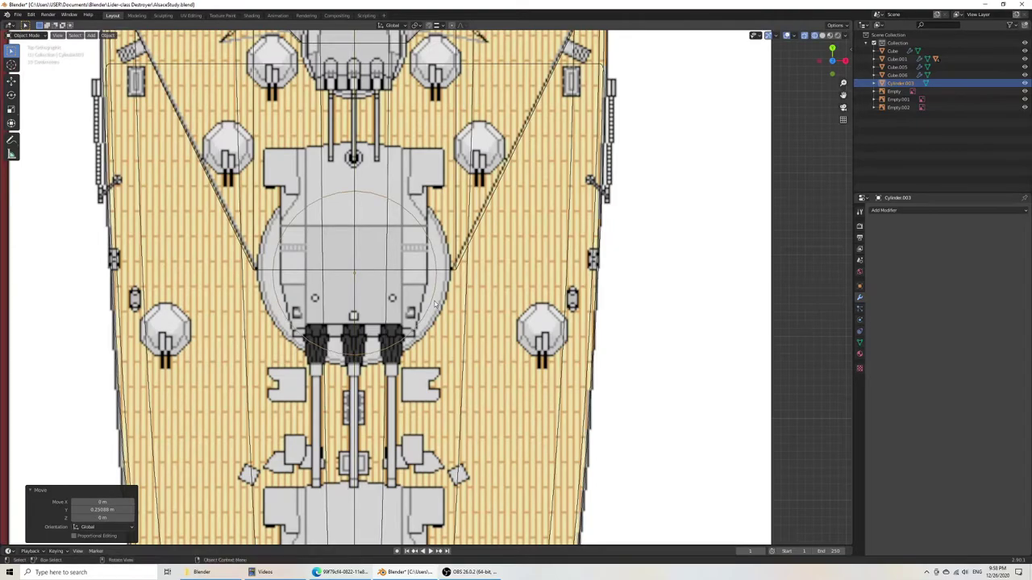
key("Tab")
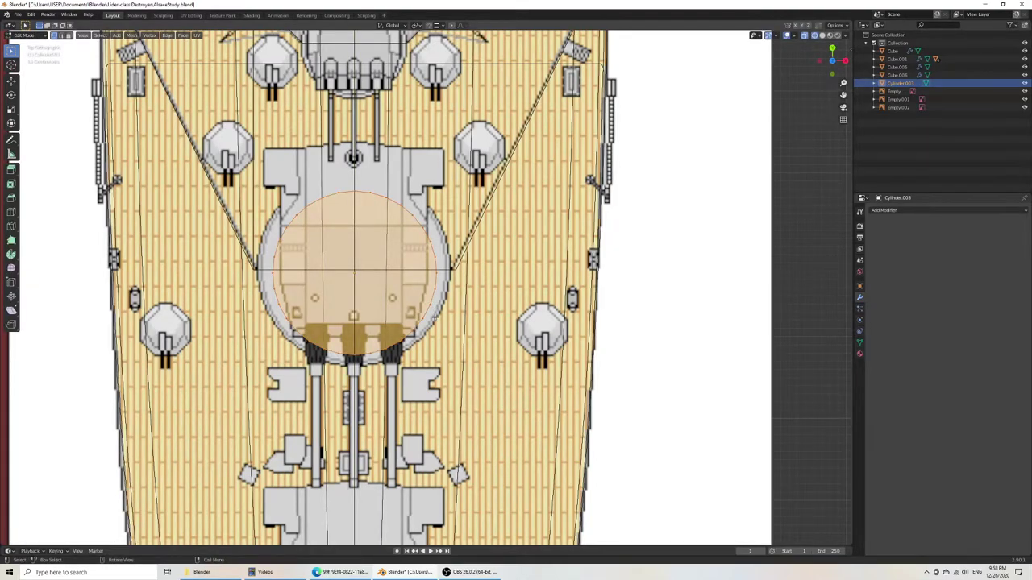
key("Tab")
key("Tab")
key("Tab")
key("Tab")
key("Tab")
key("Tab")
key("s")
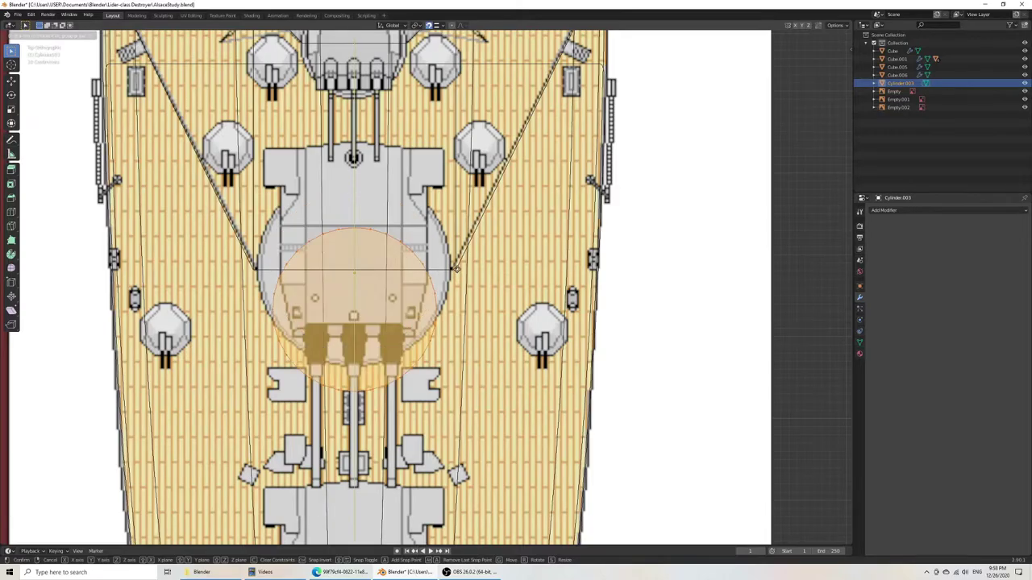
right_click(457, 268)
key("g")
key("y")
left_click(454, 270)
scroll(453, 274, "down", 6)
middle_click_drag(449, 346, 472, 364)
key("Tab")
scroll(438, 303, "up", 6)
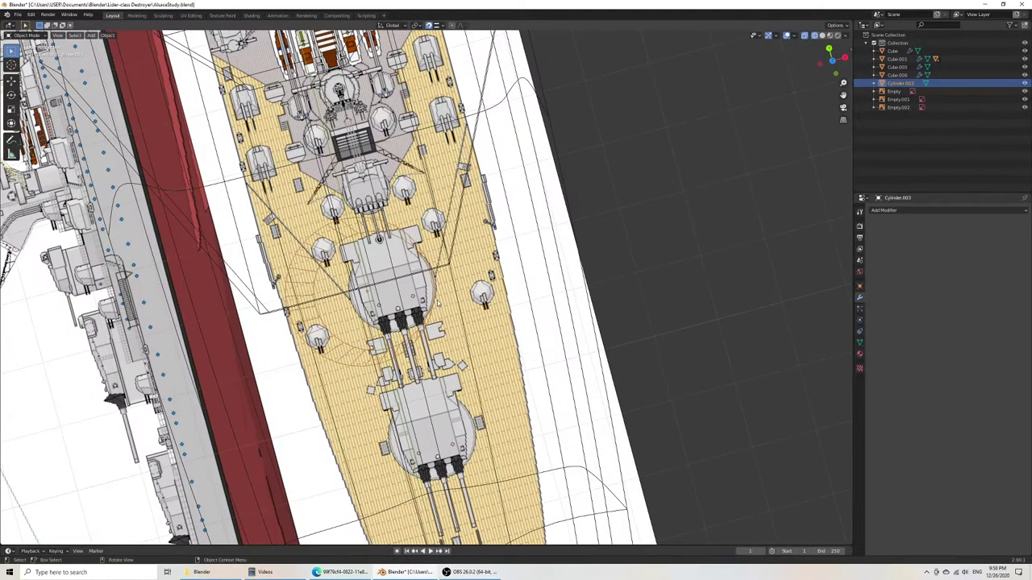
key("KP_7")
scroll(437, 304, "up", 6)
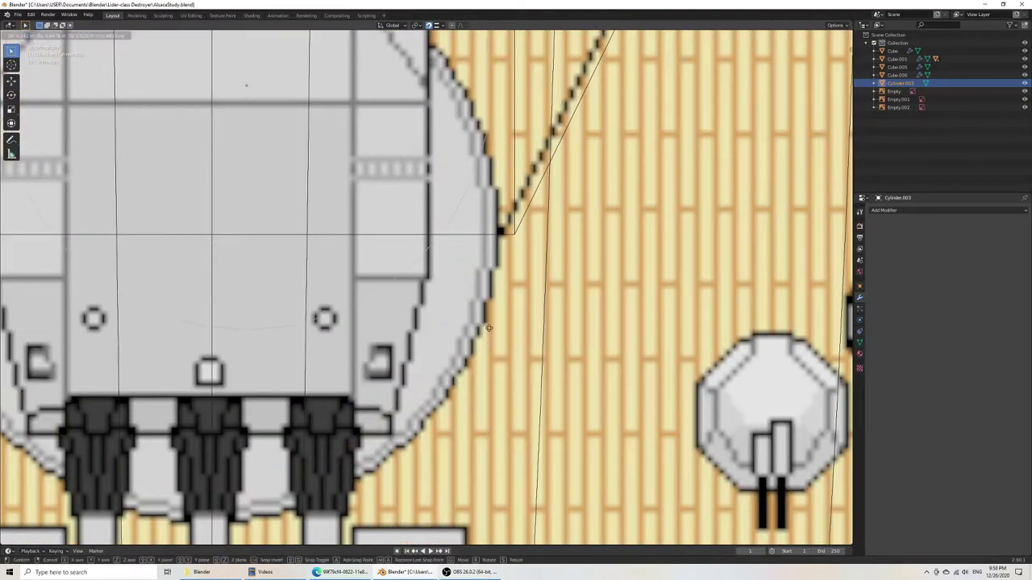
scroll(495, 253, "down", 5)
Step: Move the cylinder's mesh about 0.04 m forward along Y to centre it on the raised deck's aft edge line
key("Tab")
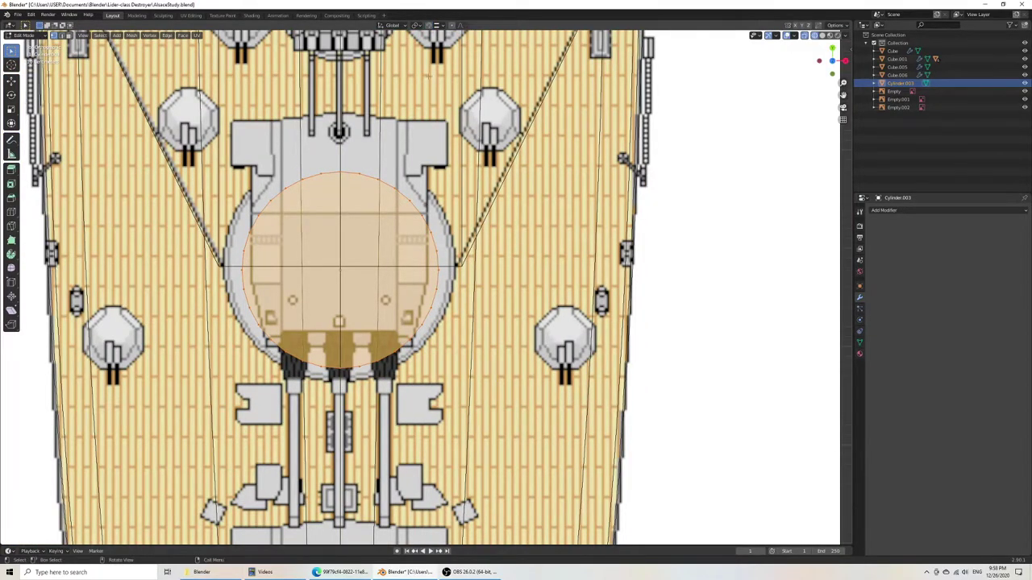
scroll(441, 321, "up", 3)
key("g")
key("y")
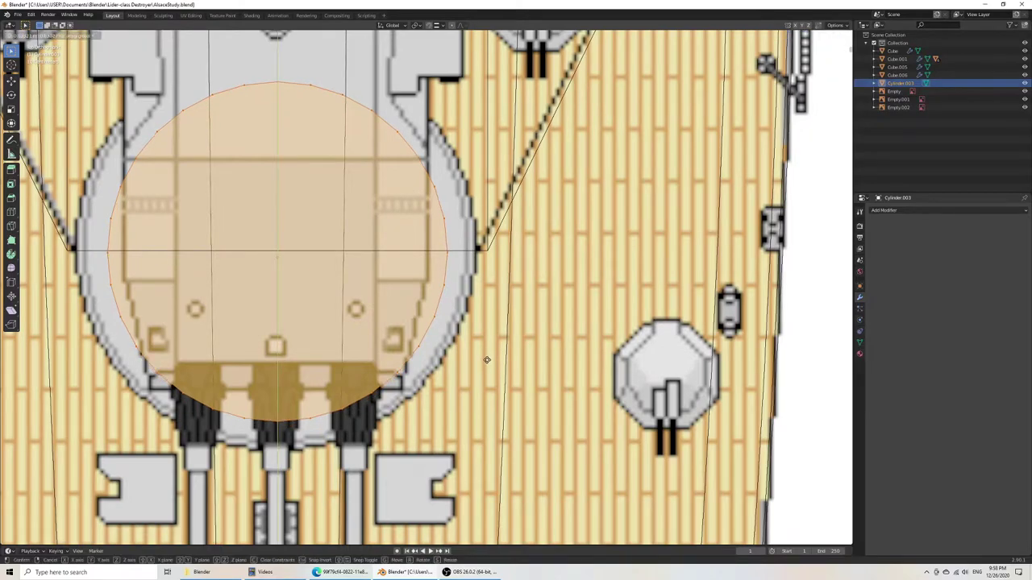
left_click(487, 357)
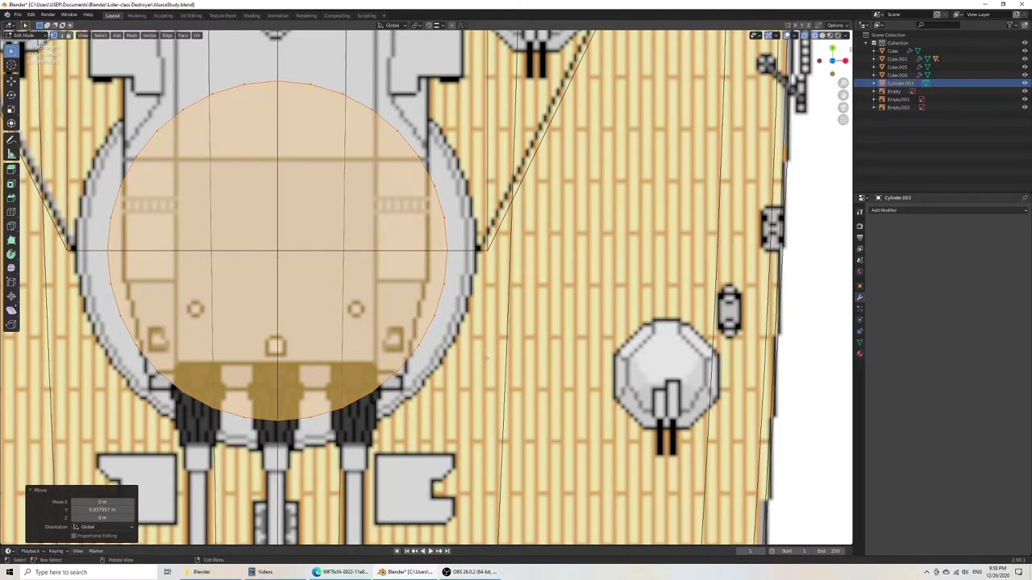
Step: Scale the cylinder's mesh up to match the blueprint's circular turret base, and finish editing it
key("s")
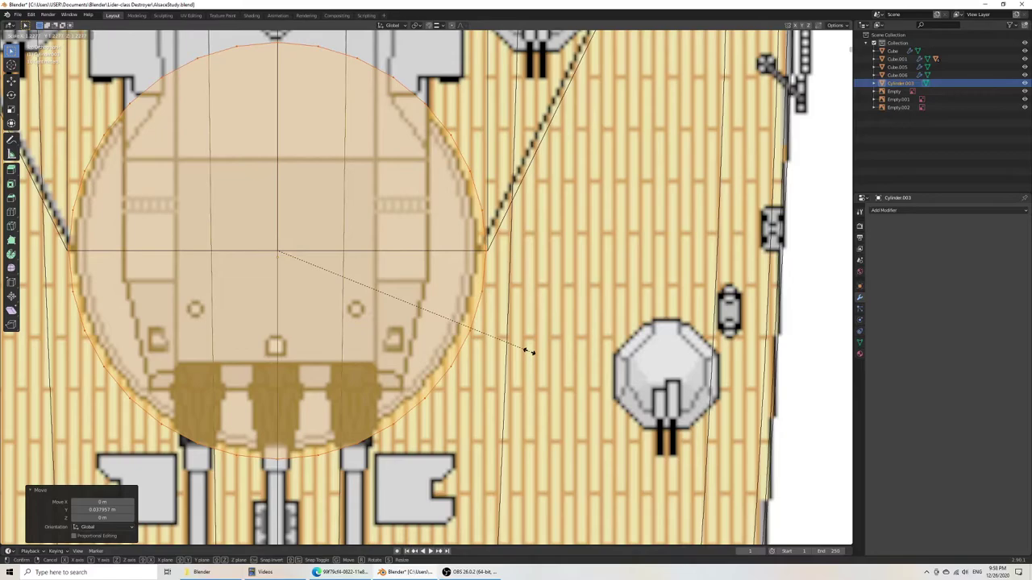
left_click(529, 349)
scroll(513, 337, "down", 8)
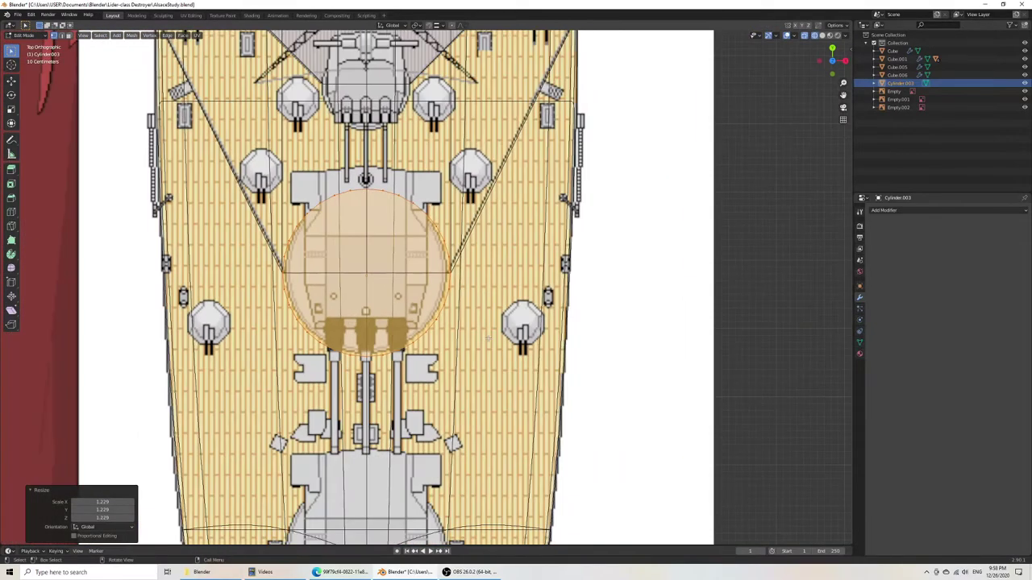
scroll(486, 340, "up", 7)
scroll(486, 340, "up", 1)
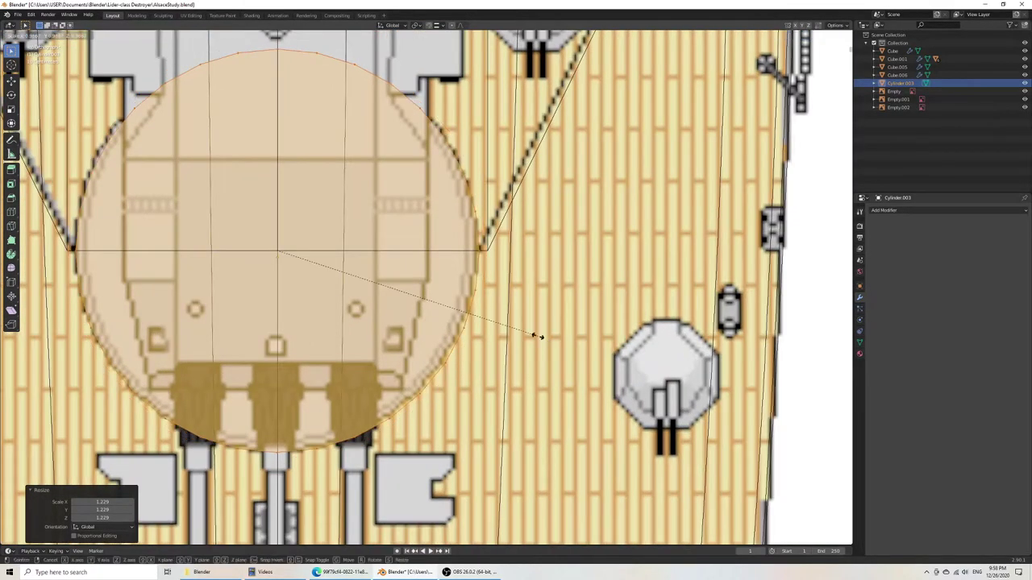
key("Tab")
Step: Open the hull mesh for editing and move the raised deck's aft corner vertices about 0.18 m inward along X
left_click(488, 231)
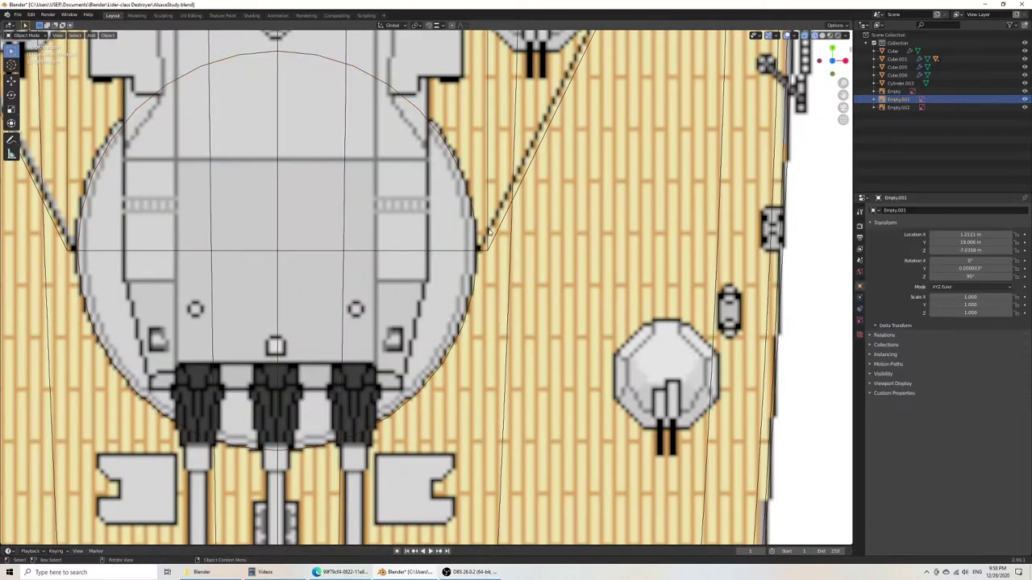
left_click(489, 232)
key("Tab")
left_click_drag(457, 225, 577, 296)
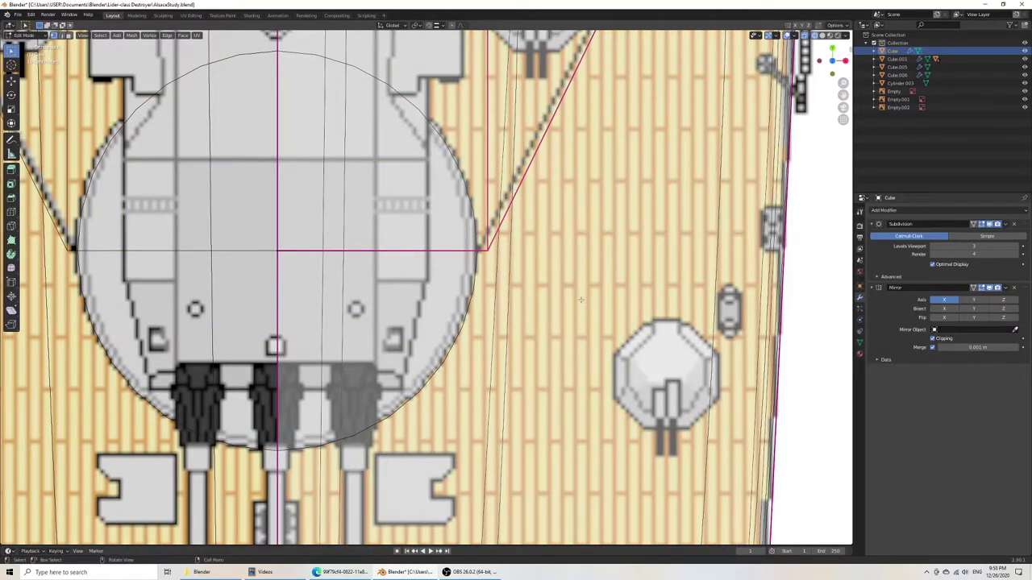
key("g")
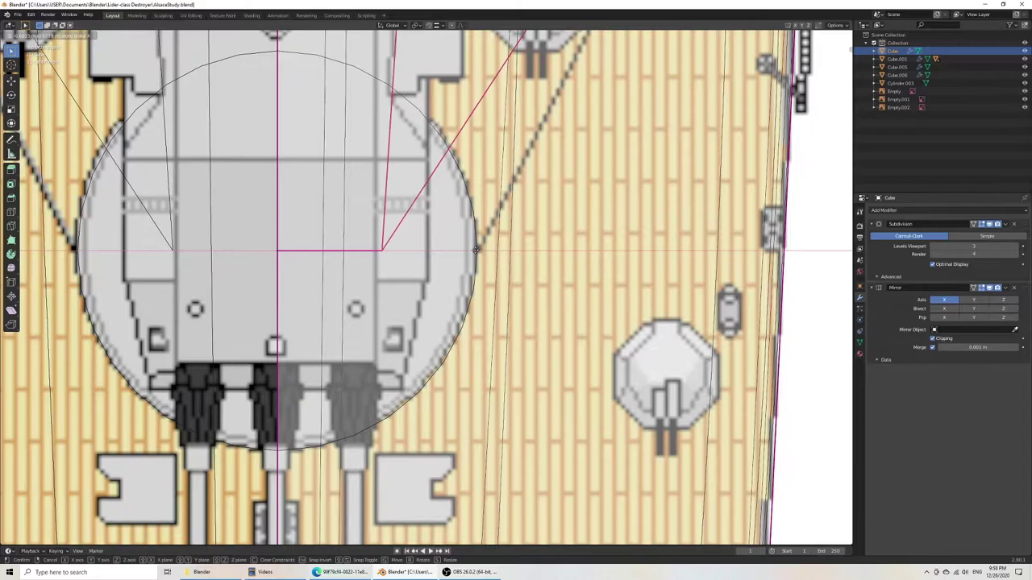
left_click(549, 263)
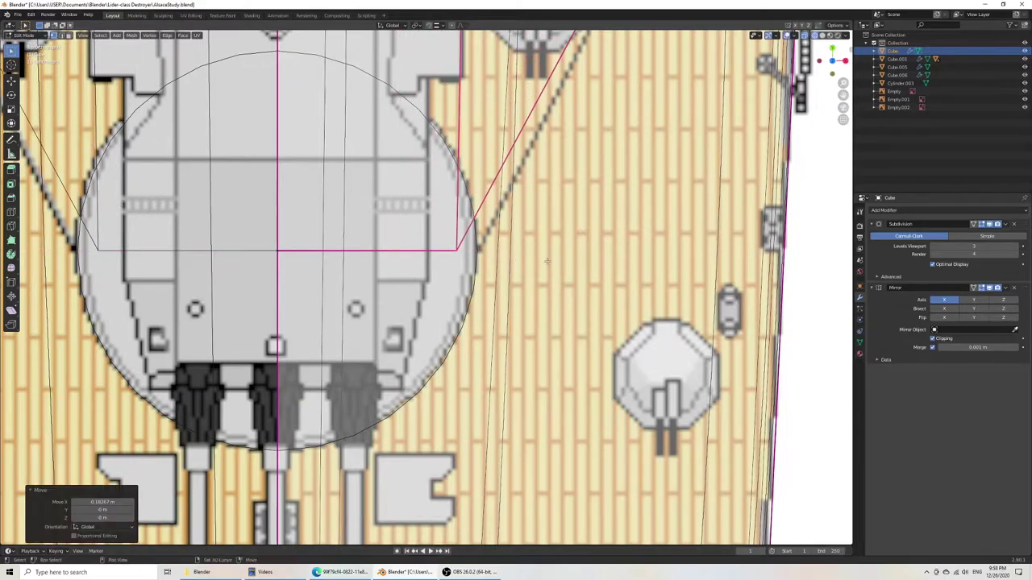
Step: Move the raised deck's aft corner vertices outward along X to the blueprint's deck corner, save the file, and finish editing the hull
key("g")
key("x")
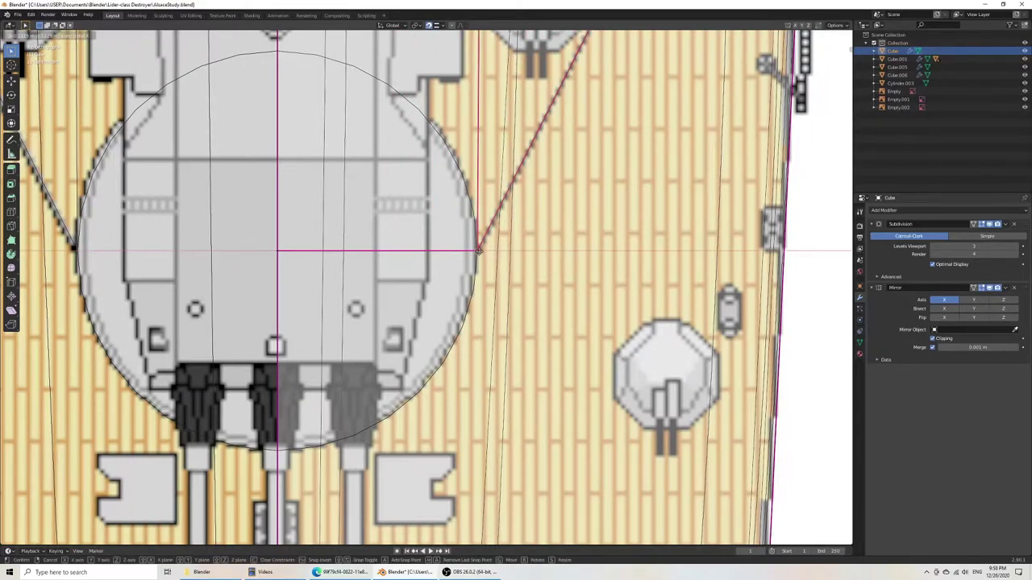
left_click(479, 252)
key("ctrl+s")
scroll(479, 252, "down", 5)
middle_click_drag(482, 318, 410, 240)
key("Tab")
Step: Raise the aft turret base cylinder along Z so its top reaches the raised deck's level
left_click(416, 325)
key("g")
key("z")
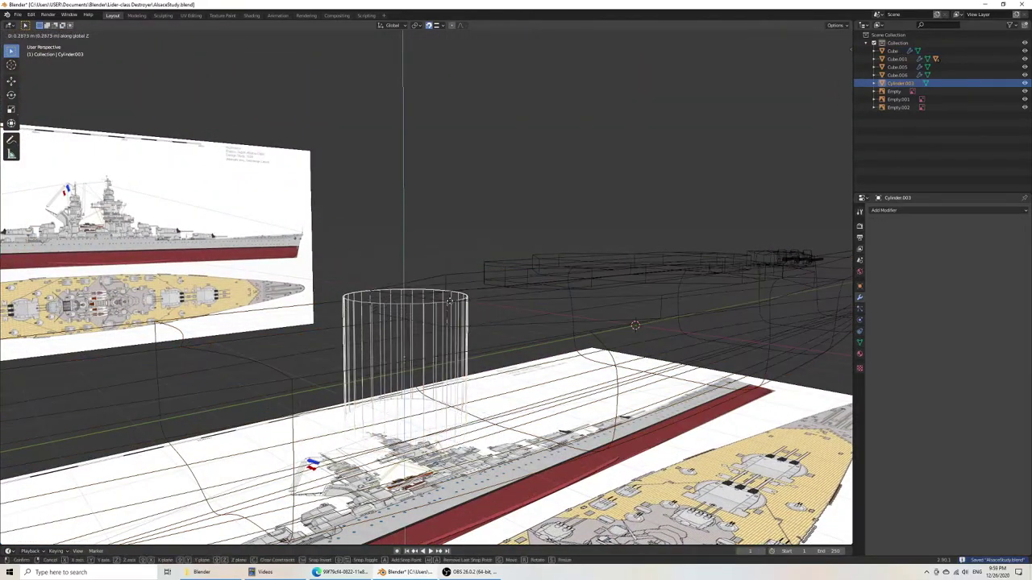
left_click(446, 300)
middle_click_drag(446, 387, 457, 363)
Step: Raise the cylinder's bottom vertices about 1.91 m along Z, save the file, and select its top vertices in the right side view
key("Tab")
left_click_drag(312, 391, 493, 466)
key("g")
key("z")
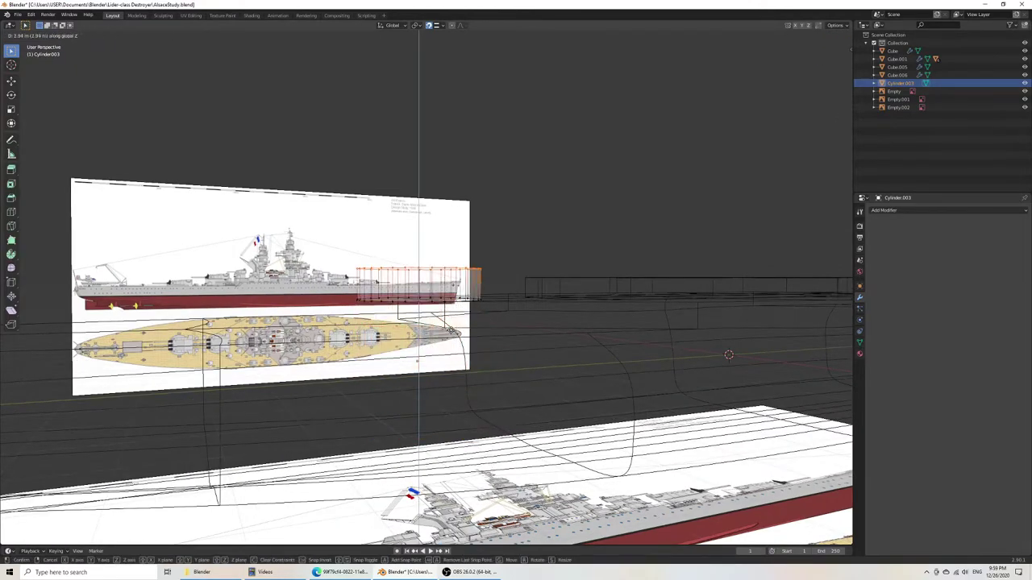
left_click(448, 329)
key("ctrl+s")
key("KP_3")
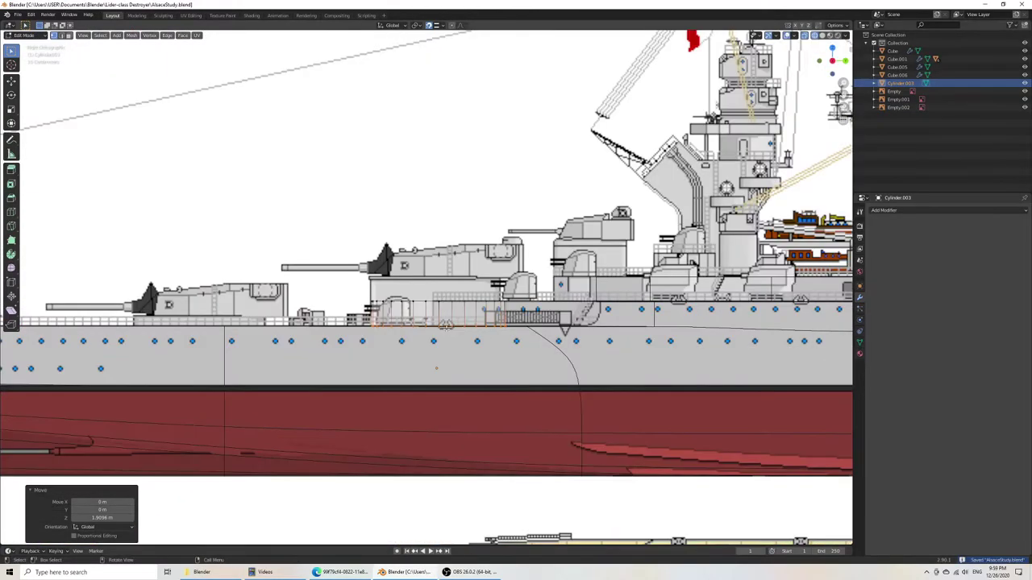
left_click_drag(346, 274, 510, 312)
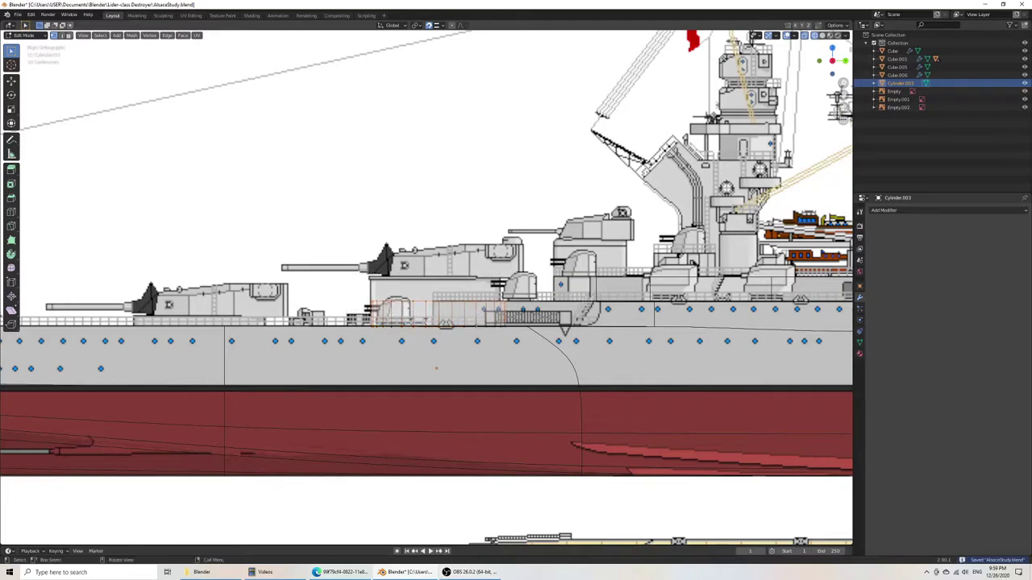
key("e")
left_click(477, 282)
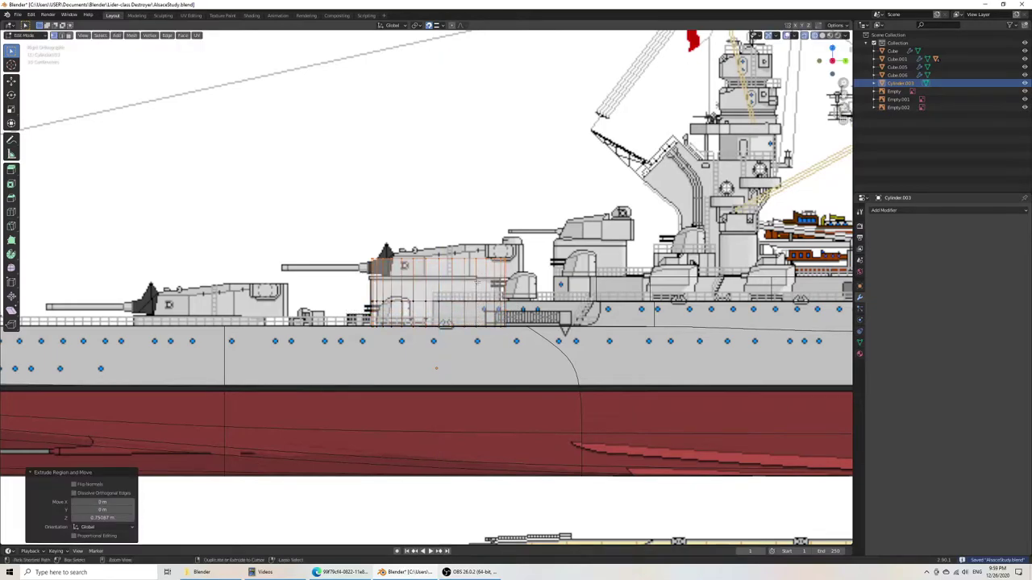
key("ctrl+z")
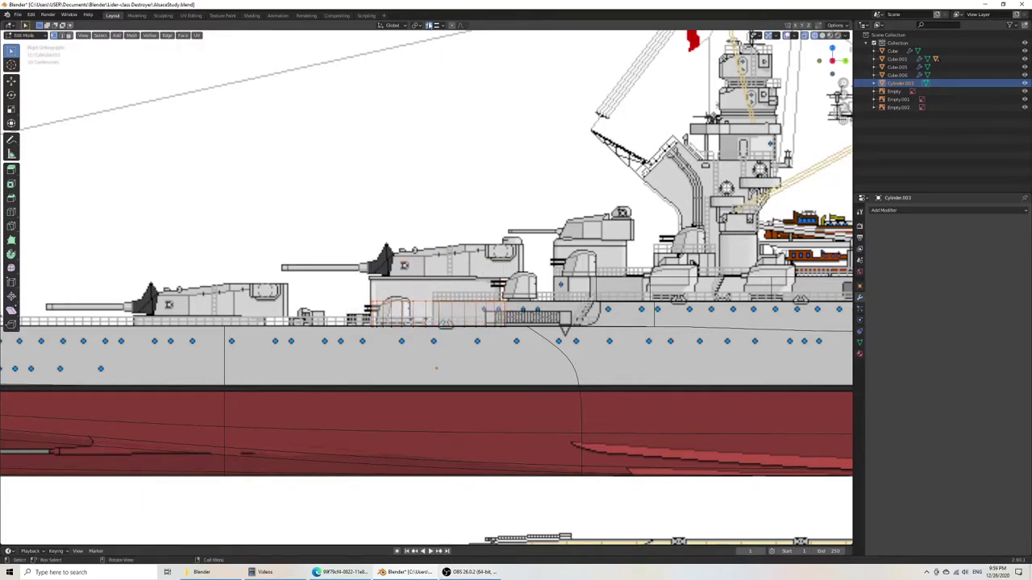
Step: Raise the cylinder's top vertices about 0.4 m along Z to the underside of the blueprint's turret, and save the file
key("g")
key("z")
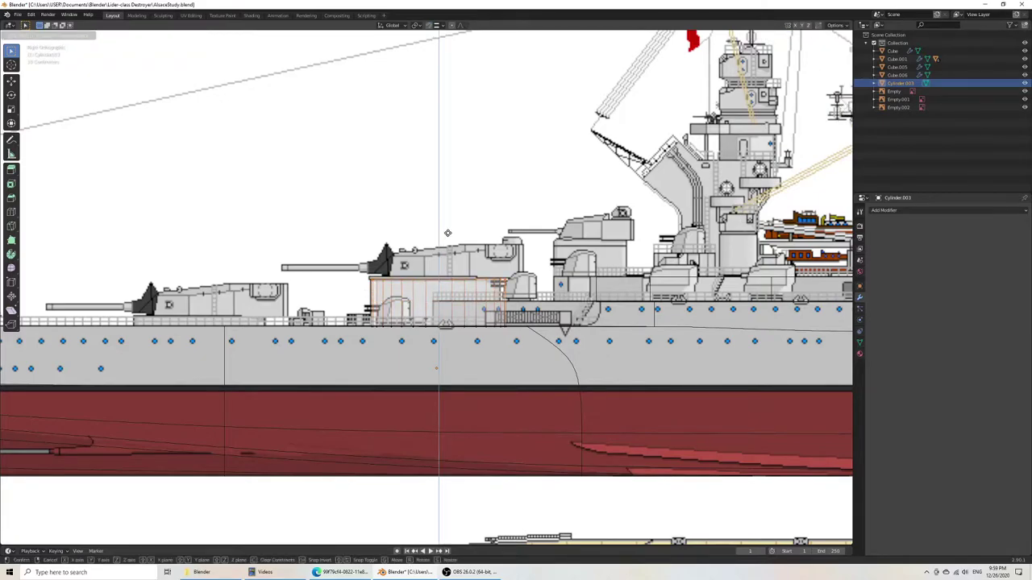
left_click(447, 233)
key("ctrl+s")
Step: Show the model in solid shading, finish editing the cylinder, and clear the selection
scroll(447, 233, "down", 7)
middle_click_drag(439, 242, 480, 312)
key("z")
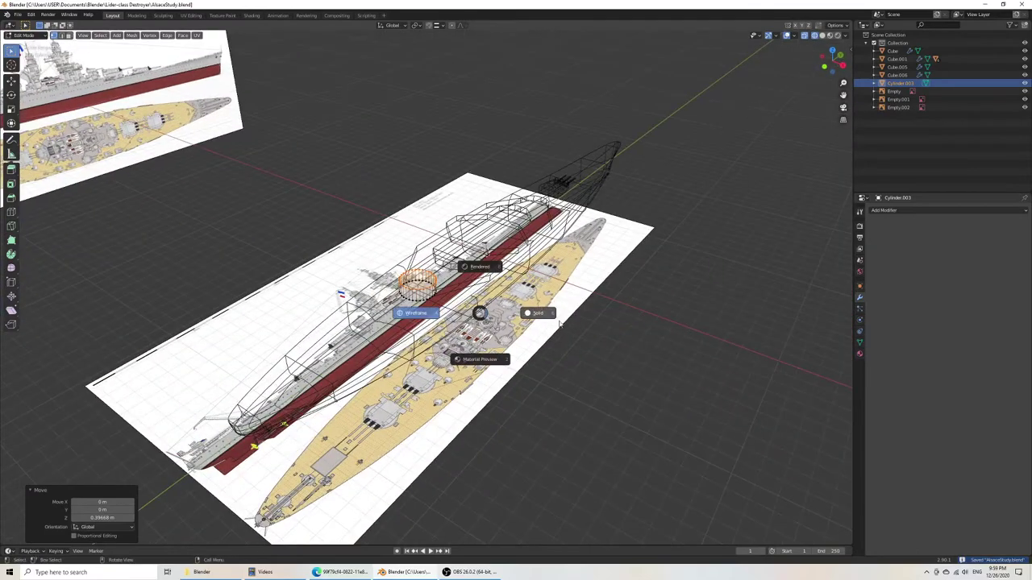
left_click(557, 324)
key("Tab")
left_click(573, 377)
mouse_move(551, 392)
middle_mouse_down()
mouse_move(589, 357)
mouse_move(528, 353)
middle_mouse_up()
Step: Select the aft turret base cylinder and apply smooth shading to it
left_click(423, 296)
key("F3")
type("smooth")
key("Return")
key("s")
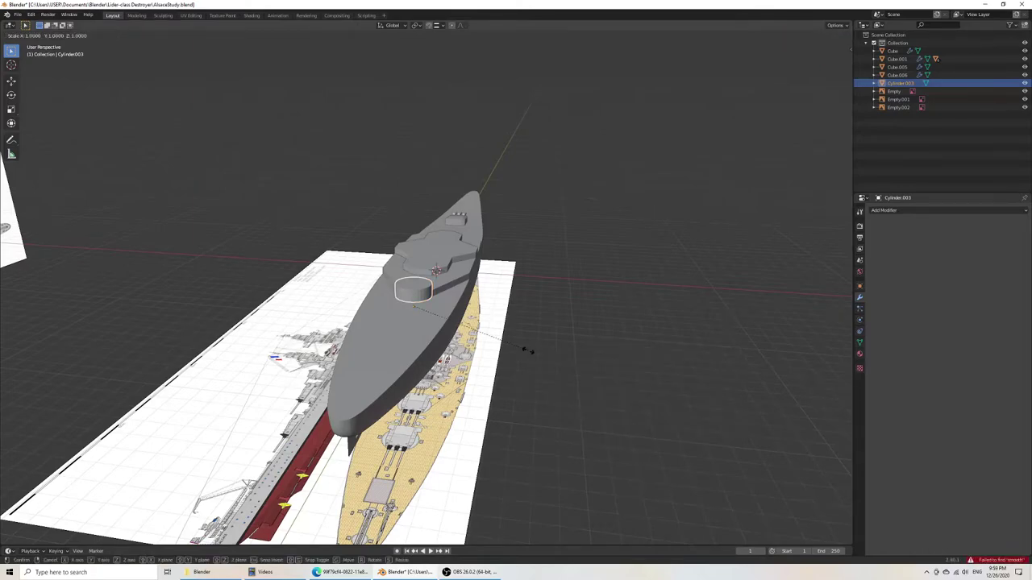
left_click(528, 351)
key("F3")
type("smooth")
key("Return")
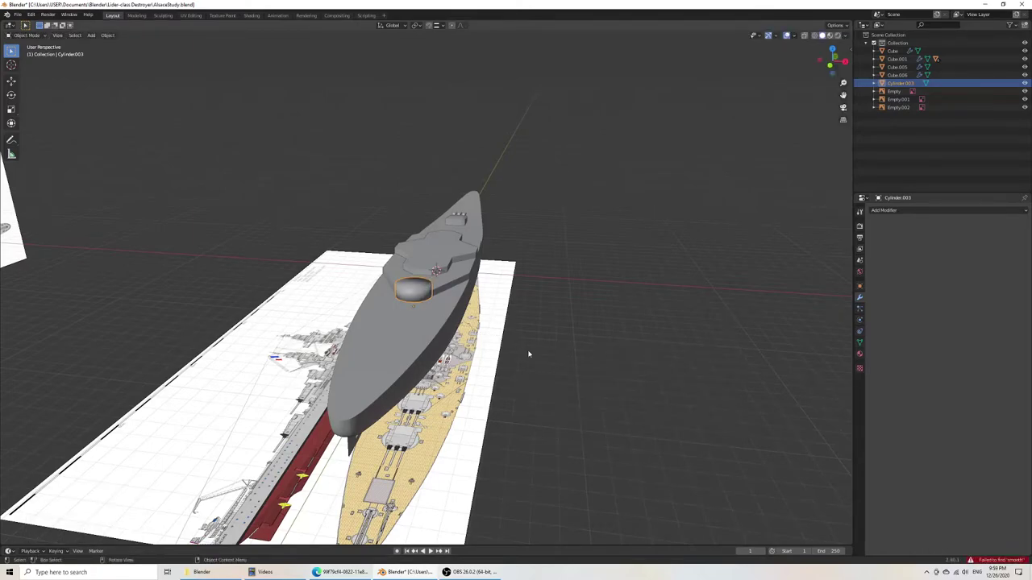
Step: Enable Auto Smooth in the cylinder's normals settings and save the file
left_click(859, 343)
left_click(932, 360)
middle_click_drag(600, 310, 449, 271)
key("ctrl+s")
Step: Examine the hull's raised deck and the aft turret base from several angles, and save the file
scroll(404, 333, "up", 6)
middle_click_drag(406, 336, 563, 341)
left_click(524, 348)
key("Tab")
key("Tab")
left_click(654, 327)
key("ctrl+s")
middle_click_drag(637, 346, 539, 341)
left_click(540, 340)
scroll(544, 347, "down", 6)
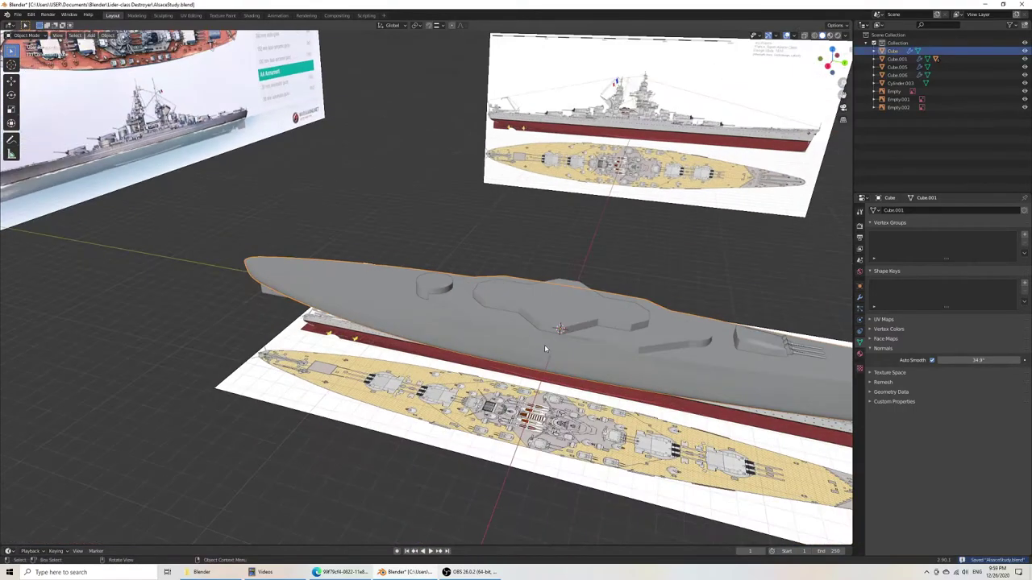
Step: Delete the vertices of the three curved side faces at the front of the hull's raised deck
left_click(704, 326)
left_click(704, 340)
key("Tab")
scroll(695, 341, "up", 2)
middle_click_drag(628, 342, 547, 283)
scroll(506, 360, "up", 4)
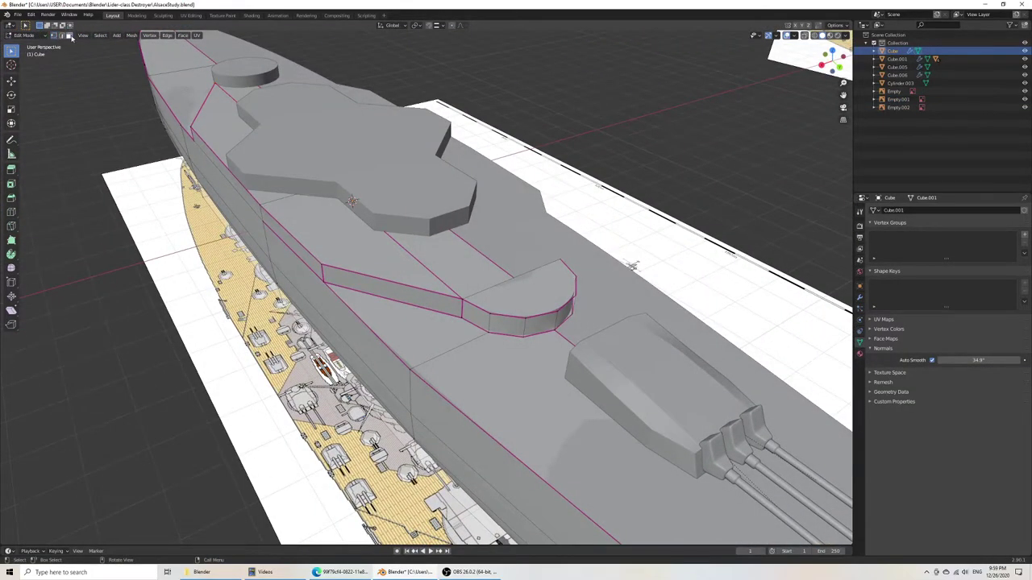
left_click(504, 321)
left_click(540, 321, "shift")
left_click(564, 317, "shift")
key("x")
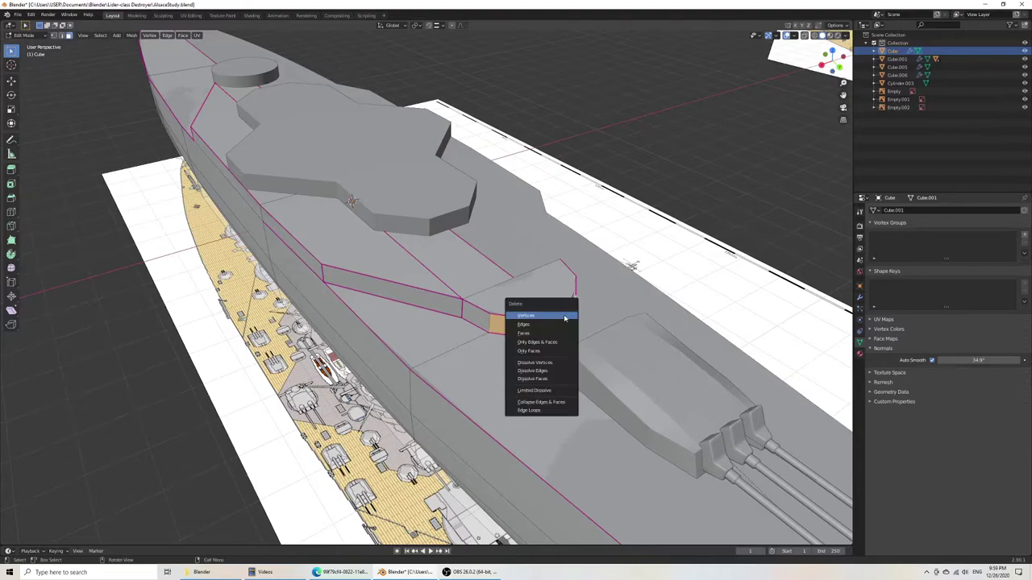
left_click(569, 314)
Step: Delete the leftover geometry in front of the raised deck and save the file
middle_click_drag(532, 306, 397, 283)
key("x")
left_click(387, 285)
key("ctrl+s")
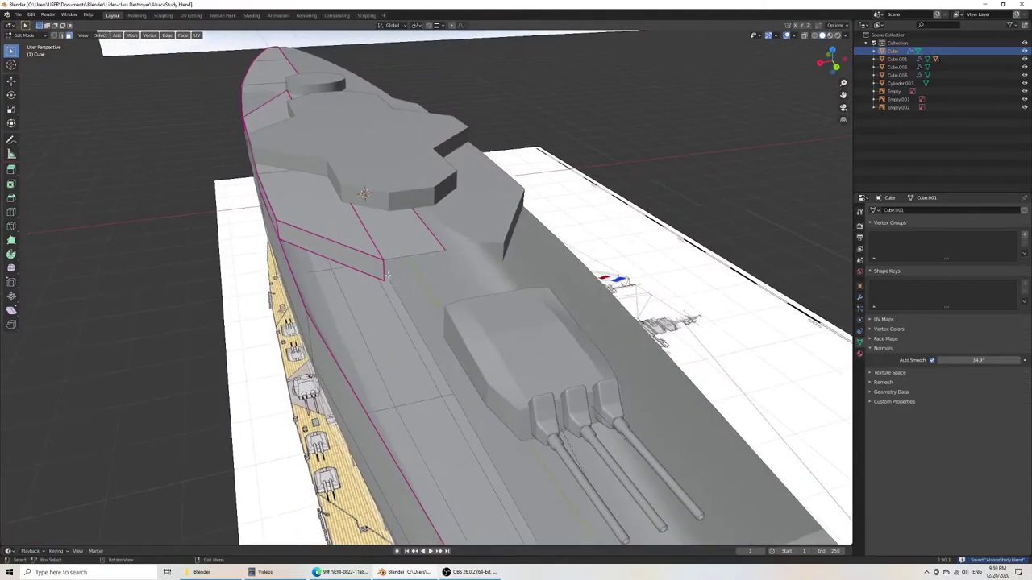
Step: Extrude the raised deck's lower front corner vertex along X to the centreline and fill the front wall face
left_click(60, 36)
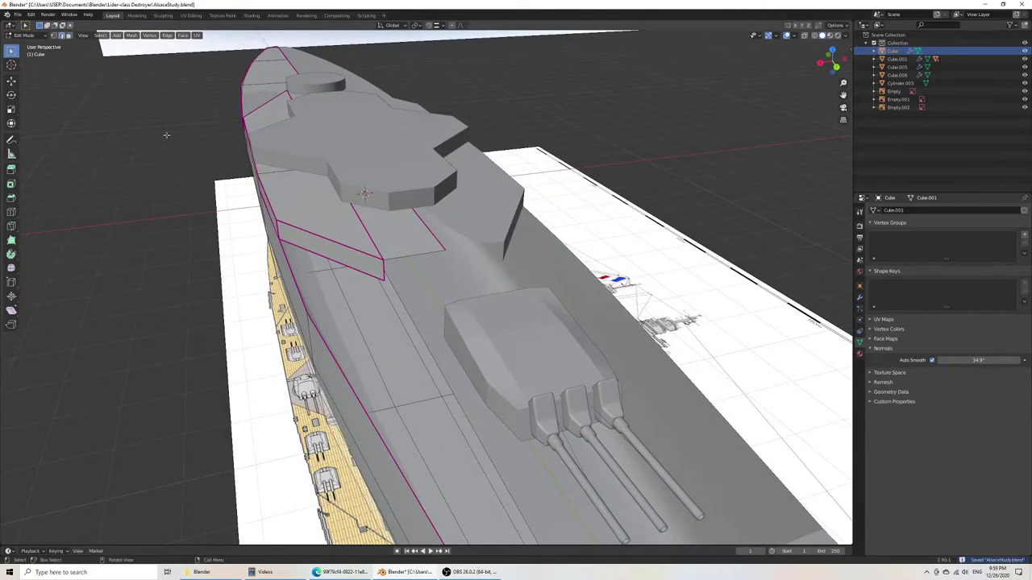
left_click(55, 36)
left_click(384, 280)
key("e")
key("x")
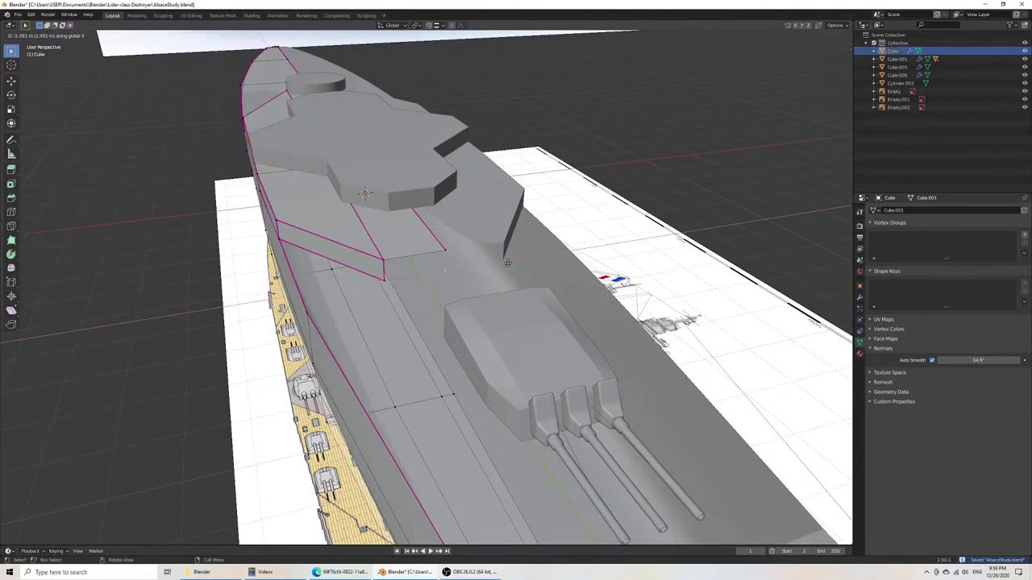
left_click(446, 270)
left_click(415, 247)
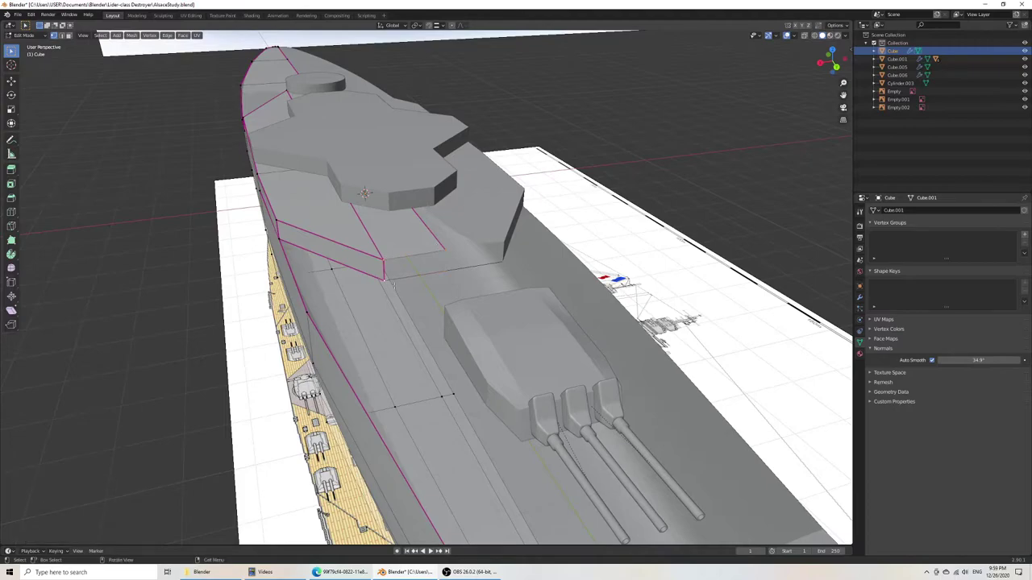
Step: Crease the edges of the new front wall to 1.000 and save the file
key("shift+e")
left_click(256, 320)
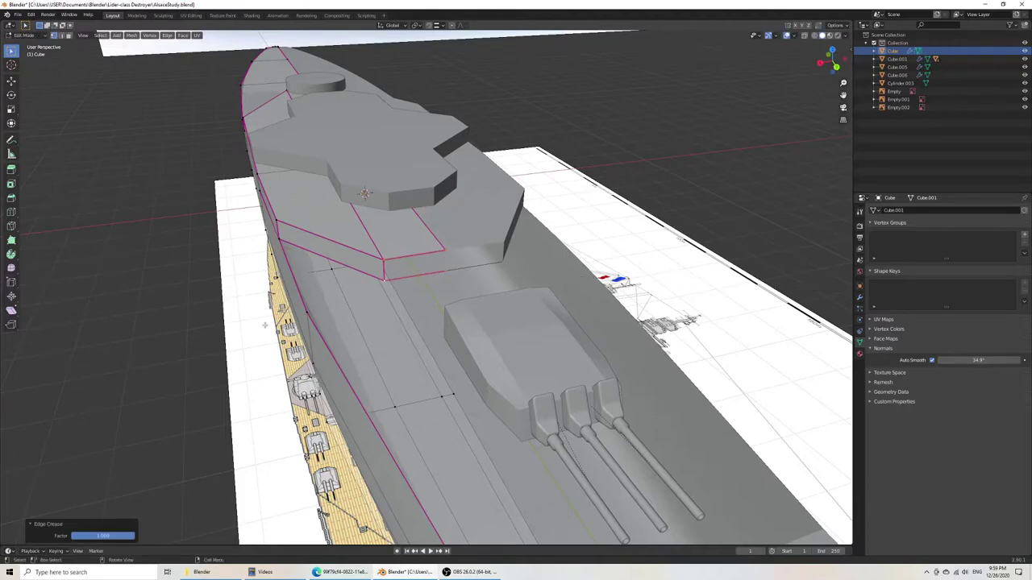
left_click(432, 288)
key("shift+e")
left_click(303, 319)
key("ctrl+s")
Step: Extrude the hull-edge vertex just ahead of the raised deck along X to the centreline
scroll(303, 320, "down", 7)
middle_click_drag(304, 320, 369, 335)
scroll(502, 348, "up", 4)
left_click(492, 333)
key("e")
key("x")
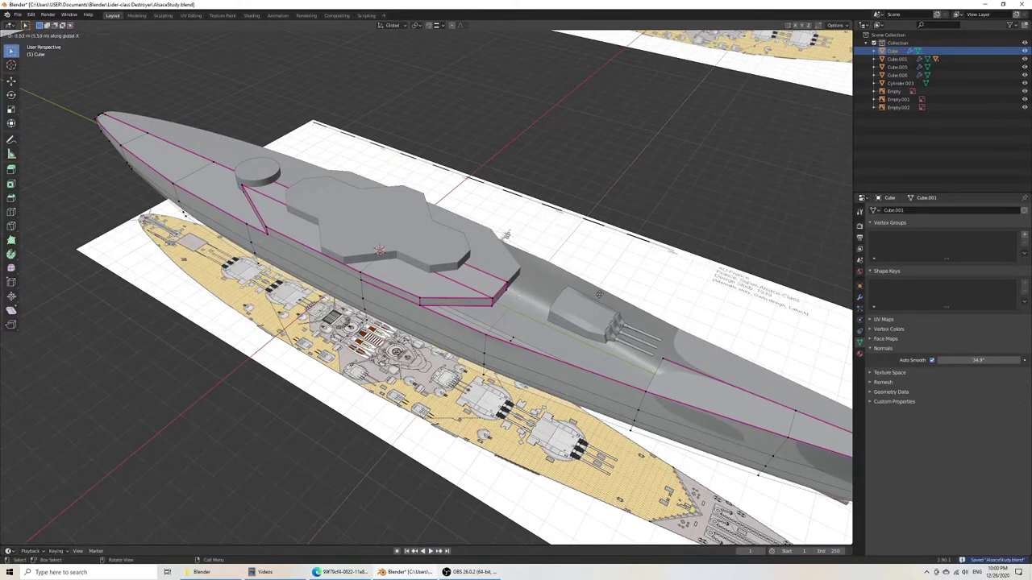
left_click(558, 305)
Step: Fill the main deck face beside the front turret and crease its centreline edge to 1.000
left_click(661, 370)
left_click(518, 297, "shift")
left_click(487, 335, "shift")
key("f")
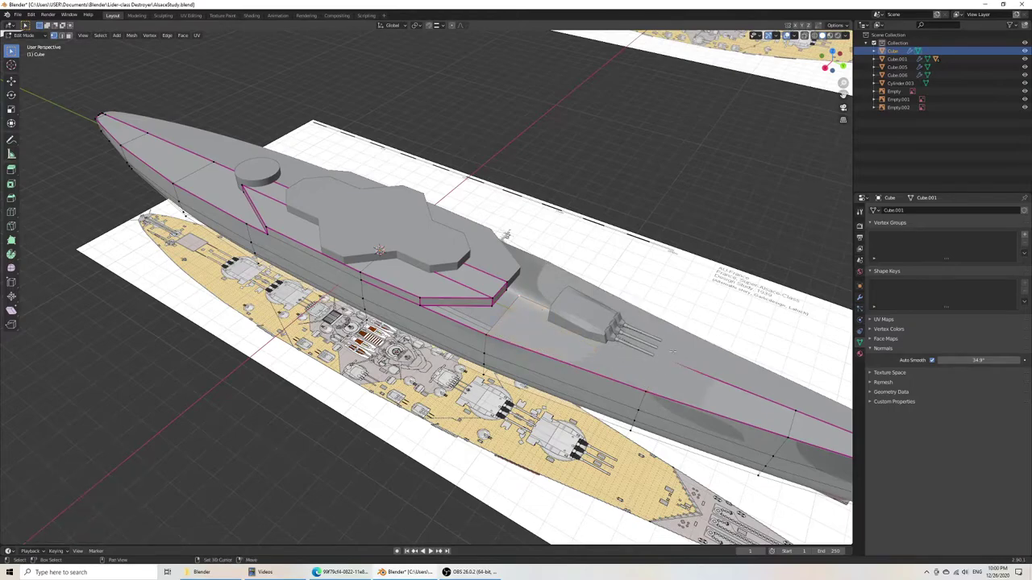
key("shift+e")
left_click(419, 320)
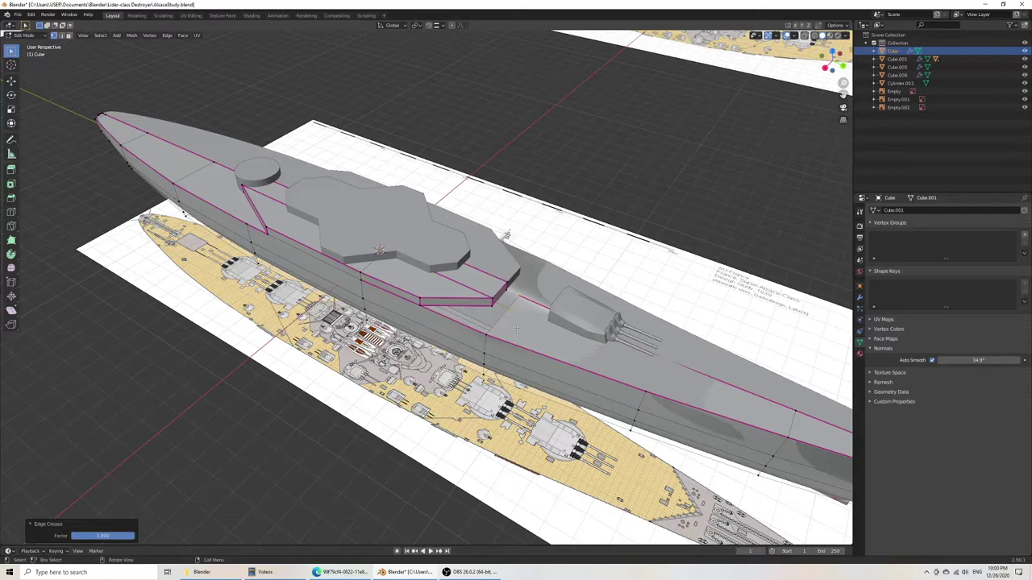
Step: Fill the remaining deck gap at the foot of the raised deck, crease its centreline edge fully, and save the file
left_click(488, 338)
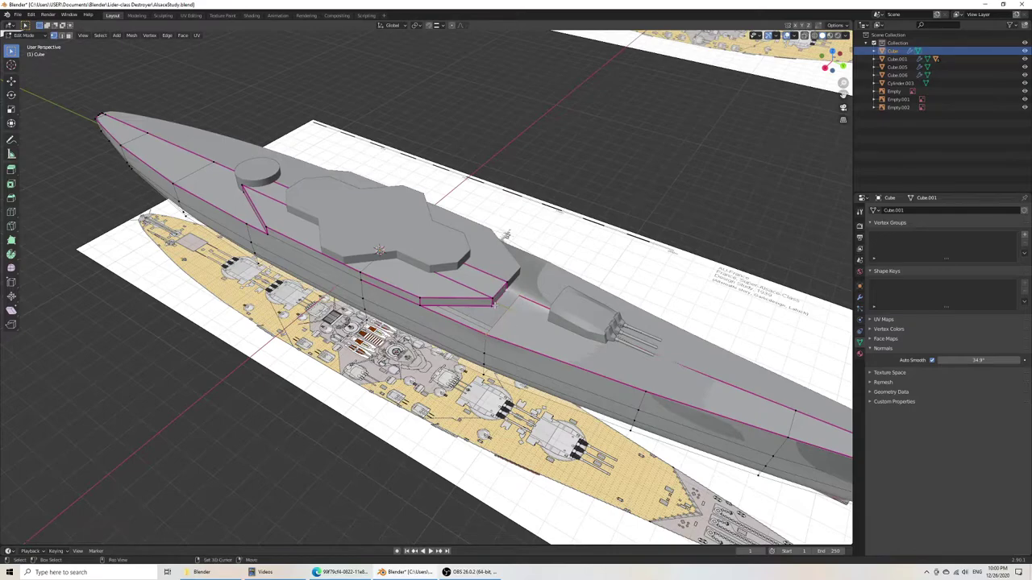
left_click(420, 304, "shift")
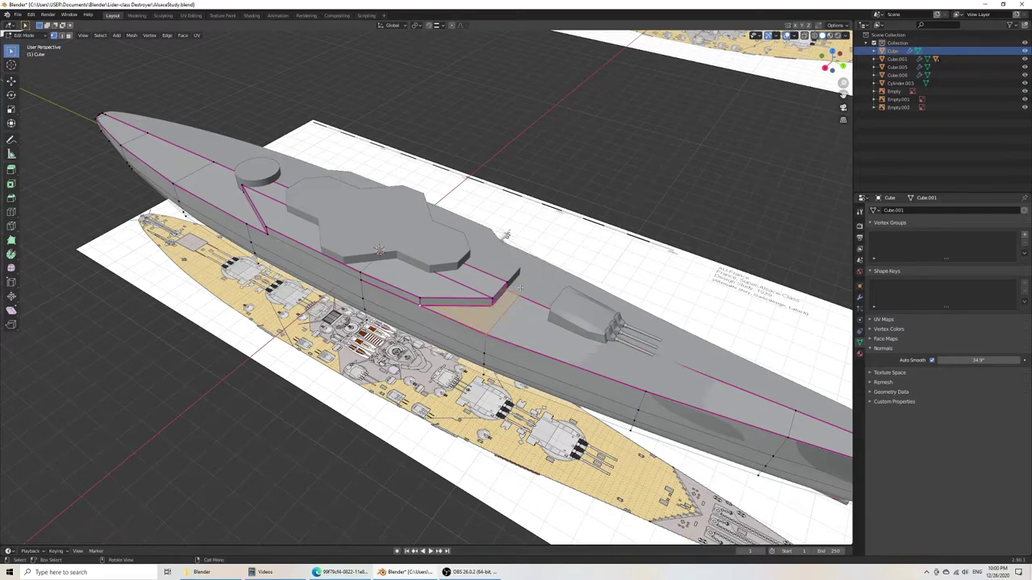
key("shift+e")
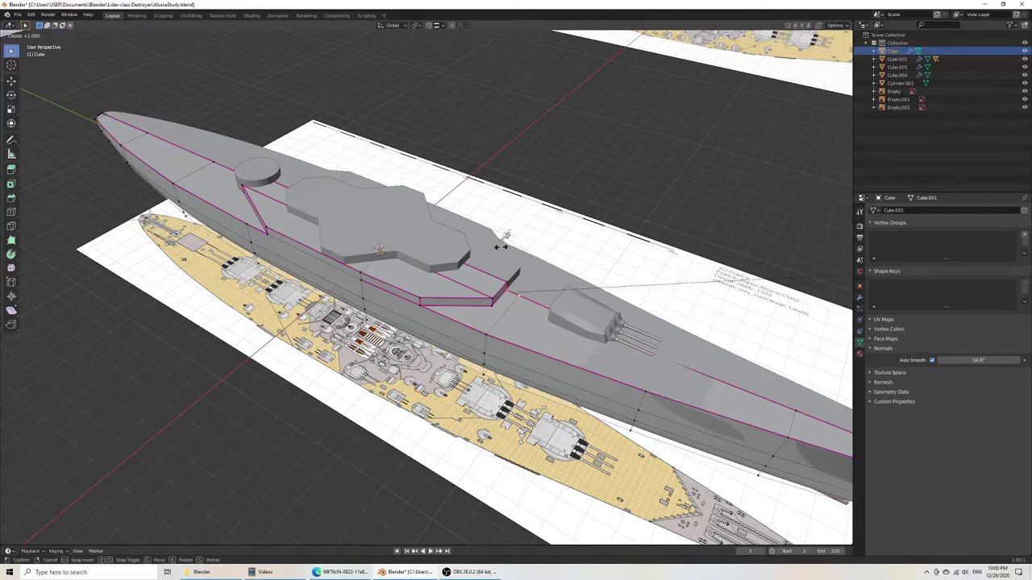
left_click(499, 245)
key("ctrl+s")
Step: Duplicate the round barbette cylinder in Object Mode and place the copy about 15.3 m along Y, behind the front turret
key("z")
left_click(496, 257)
key("Tab")
left_click(260, 176)
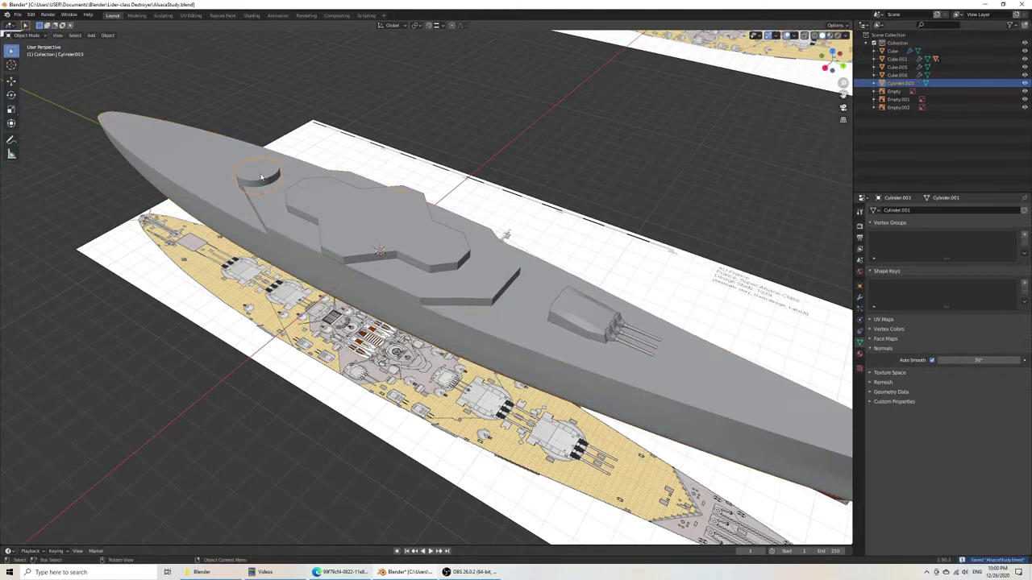
key("shift+d")
key("y")
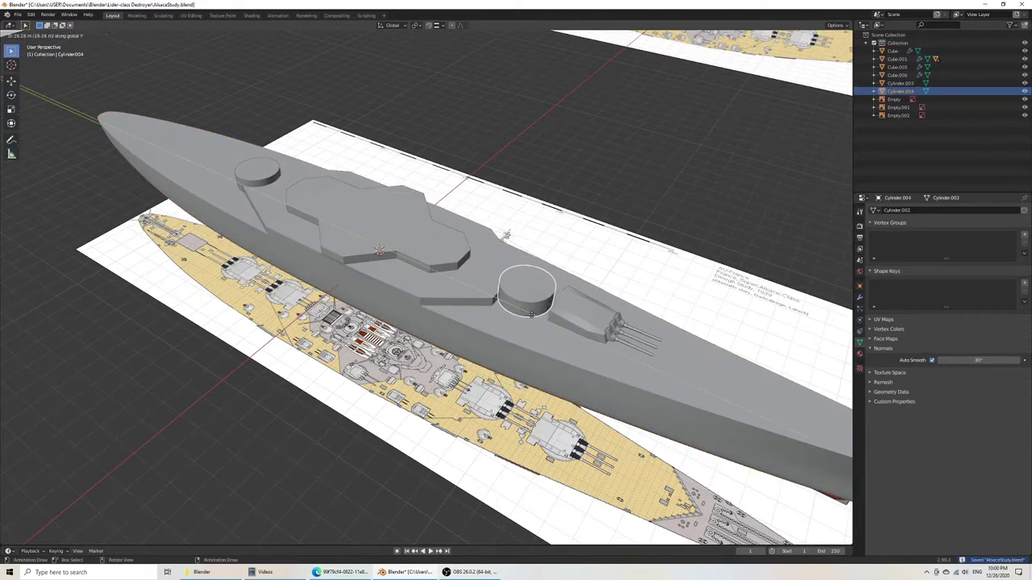
left_click(516, 309)
Step: Nudge the copied cylinder about 0.065 m aft along Y to match the second turret's ring on the top-view blueprint
key("KP_7")
key("z")
left_click(476, 322)
middle_click_drag(493, 206, 480, 299, "shift")
scroll(480, 300, "up", 10)
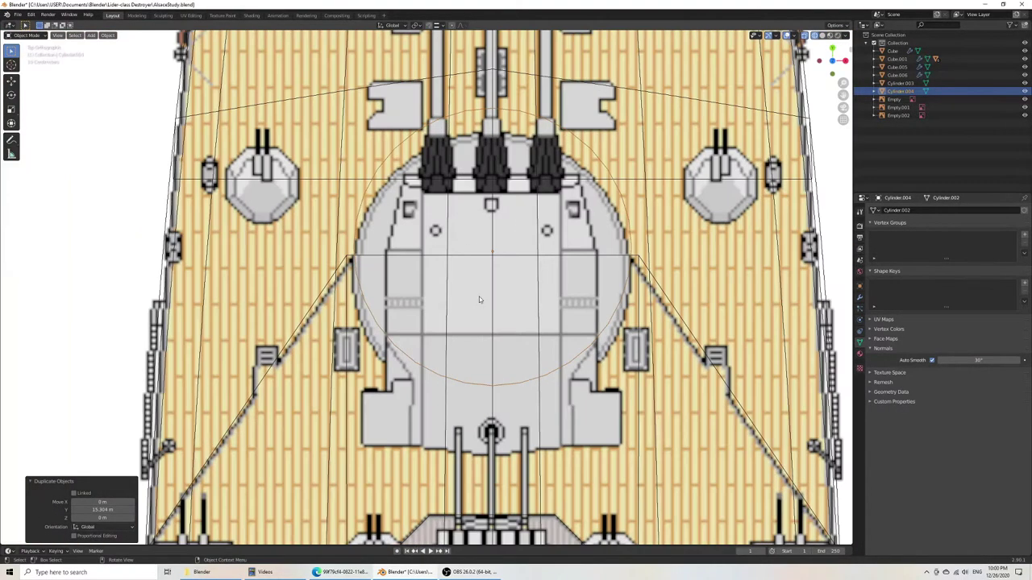
key("g")
key("y")
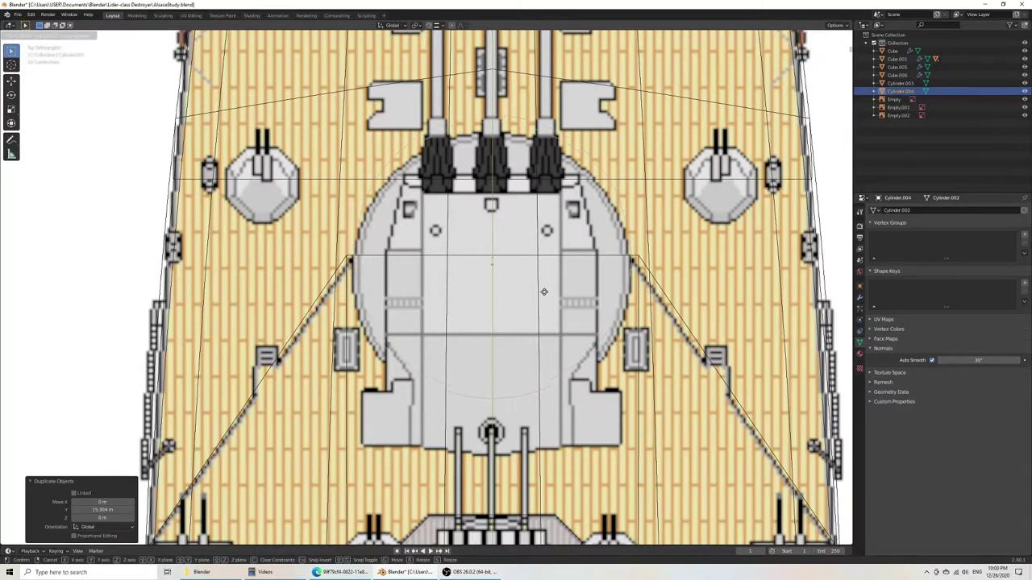
left_click(545, 284)
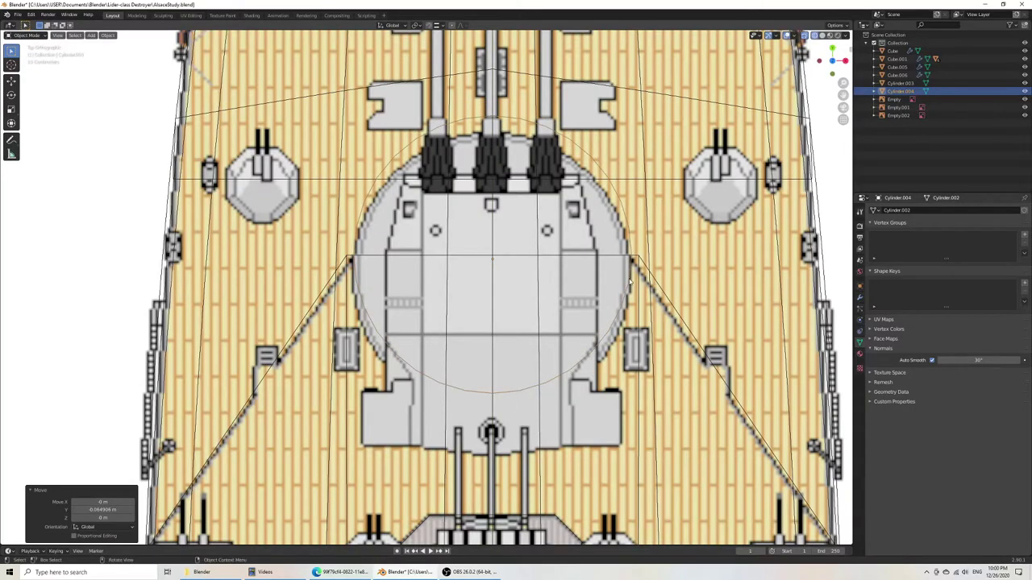
Step: Set snapping to Vertex, move the raised deck's front edge along Y to meet the cylinder outline, and save the file
left_click(640, 281)
left_click(640, 280)
key("Tab")
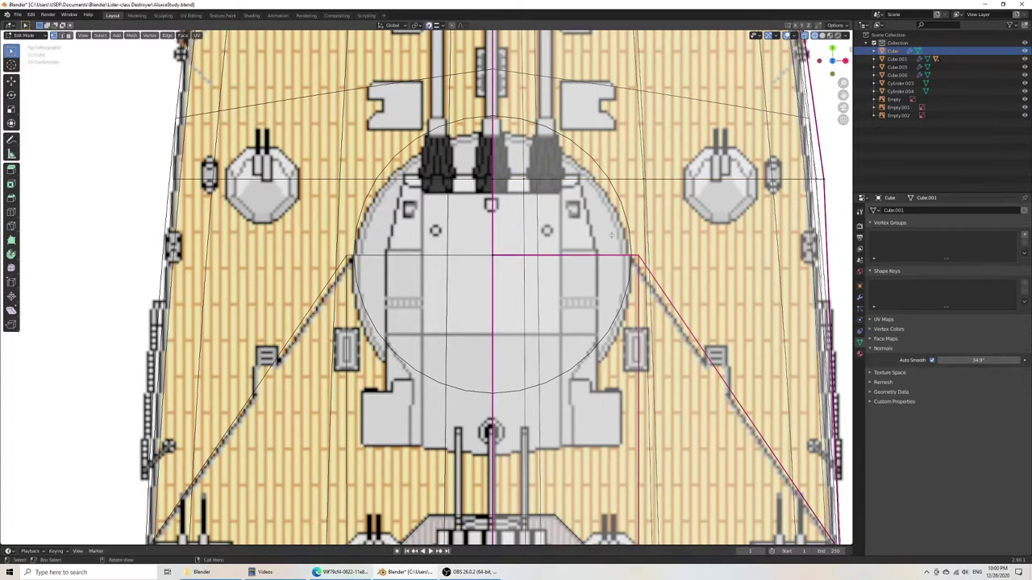
left_click(440, 26)
left_click(416, 59)
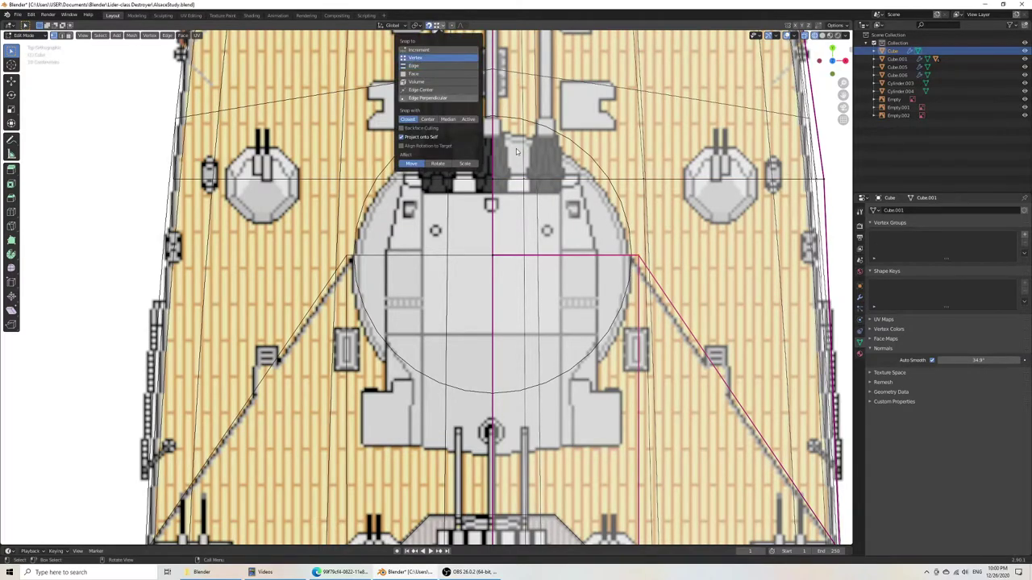
key("g")
left_click(635, 258)
key("g")
key("y")
left_click(633, 260)
key("ctrl+s")
Step: Check the side blueprint, and move the copied cylinder about 0.153 m aft along Y over the turret ring
scroll(644, 282, "down", 2)
scroll(644, 282, "down", 4)
middle_click_drag(645, 281, 566, 249)
key("KP_3")
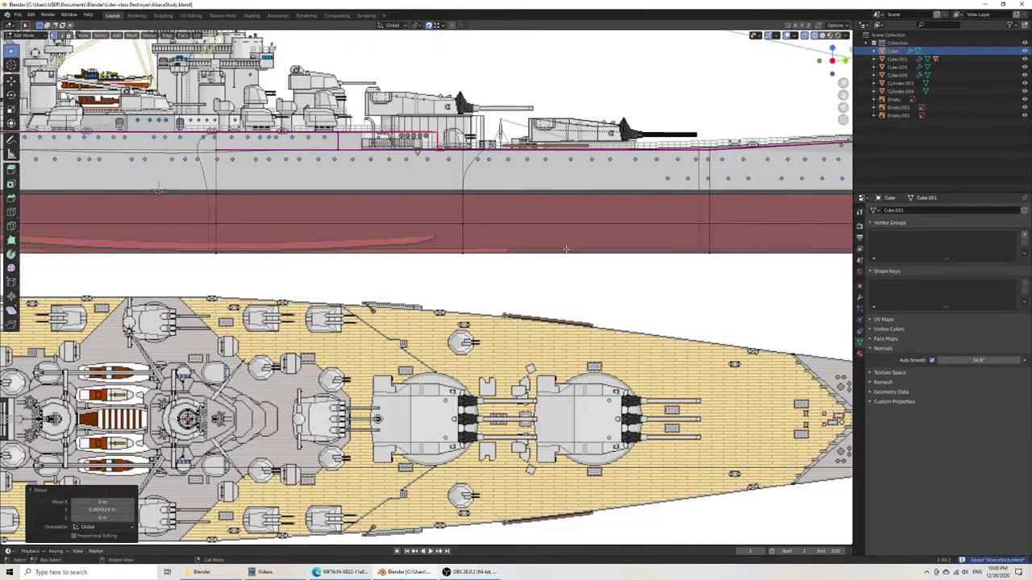
middle_click_drag(462, 154, 508, 260, "shift")
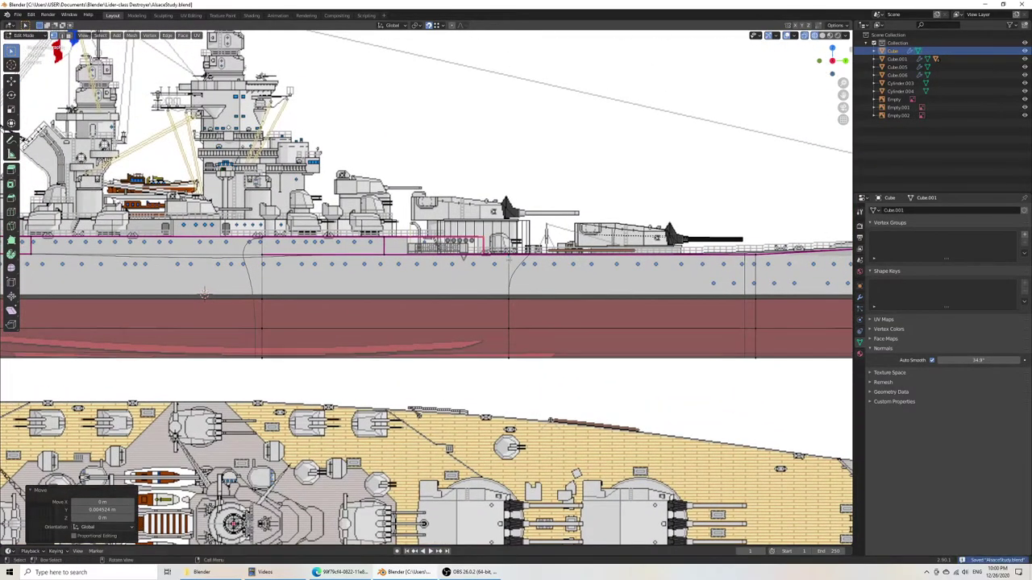
key("KP_7")
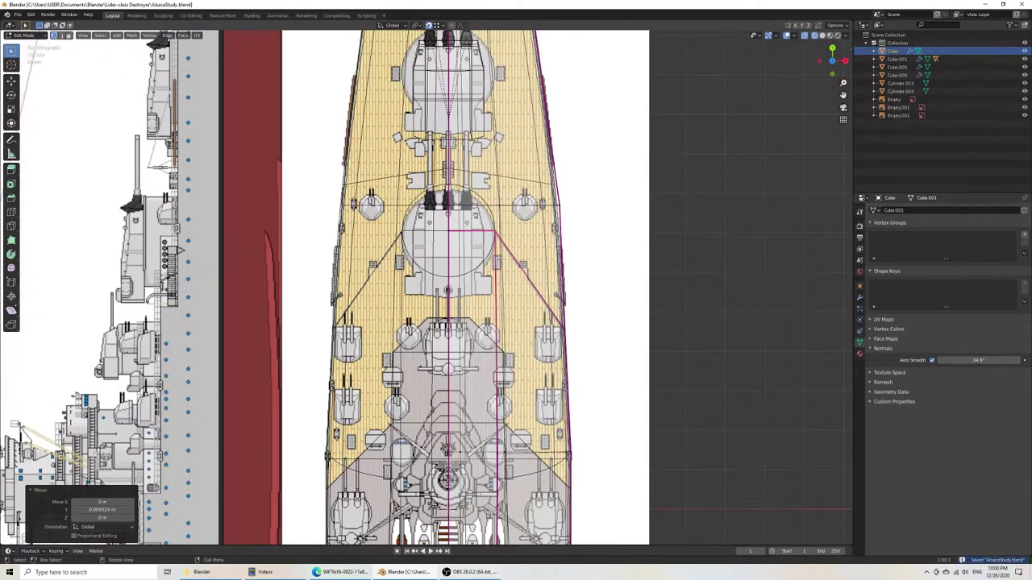
scroll(510, 163, "up", 3)
key("Tab")
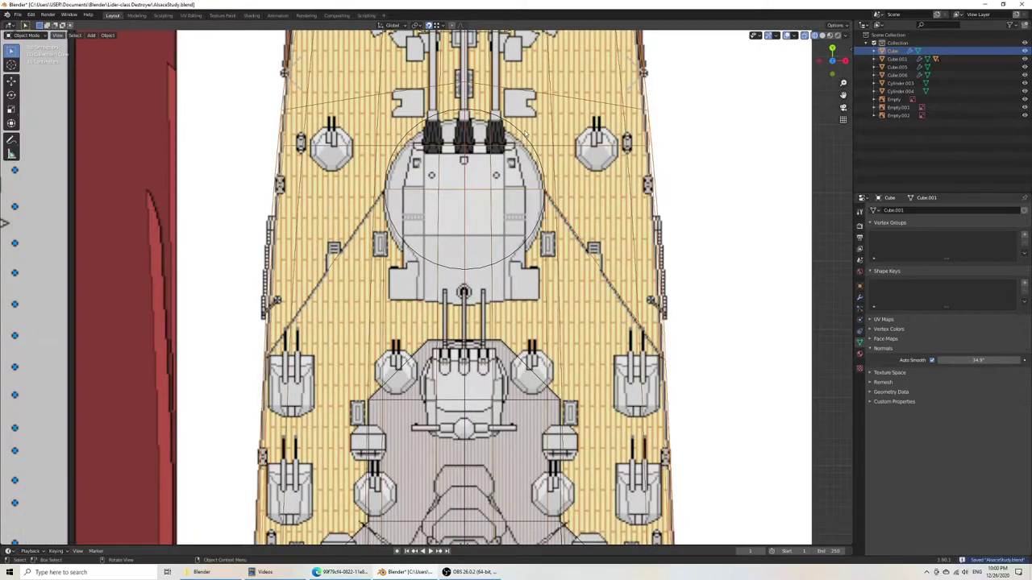
left_click(526, 134)
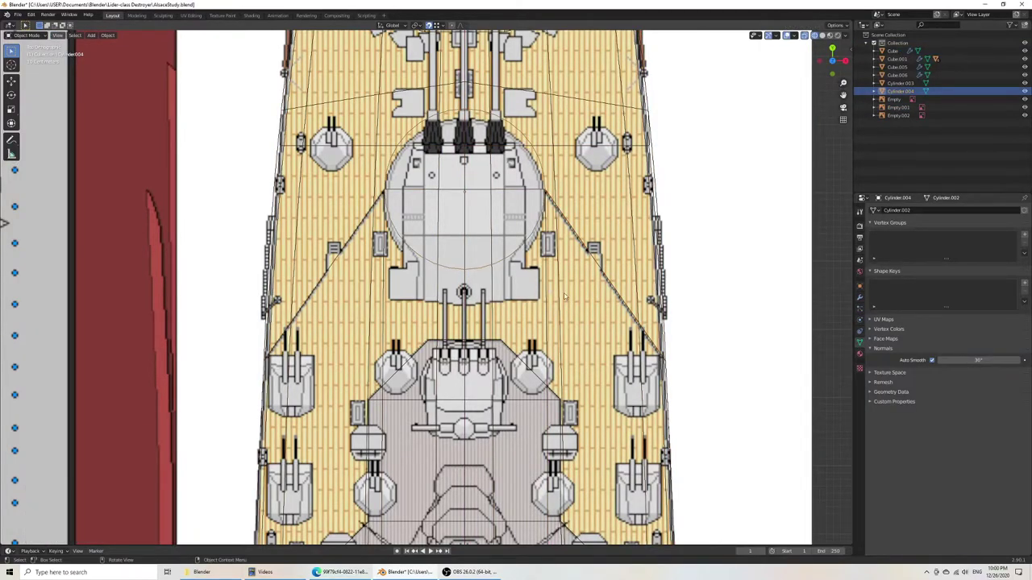
key("g")
key("y")
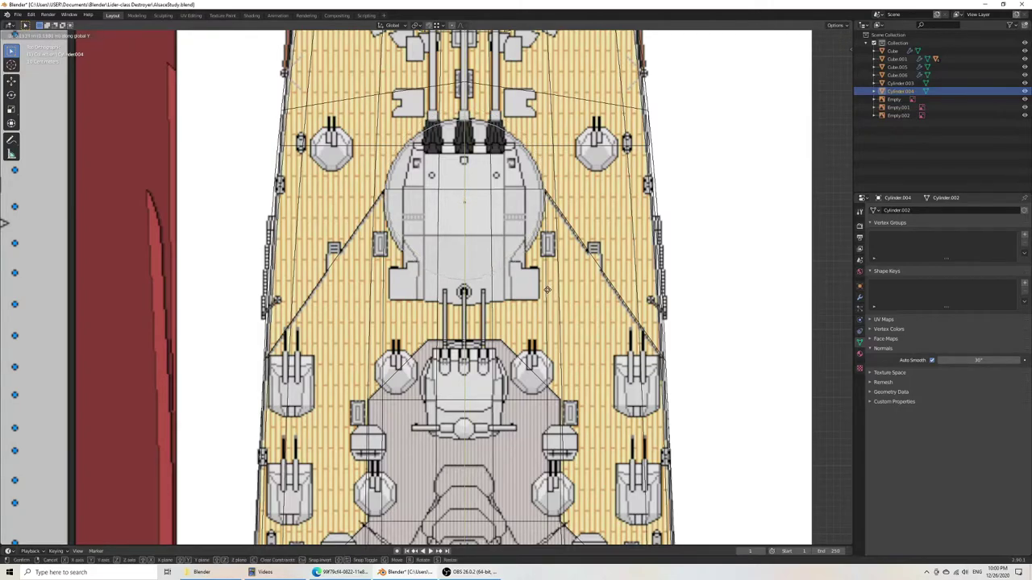
left_click(546, 289)
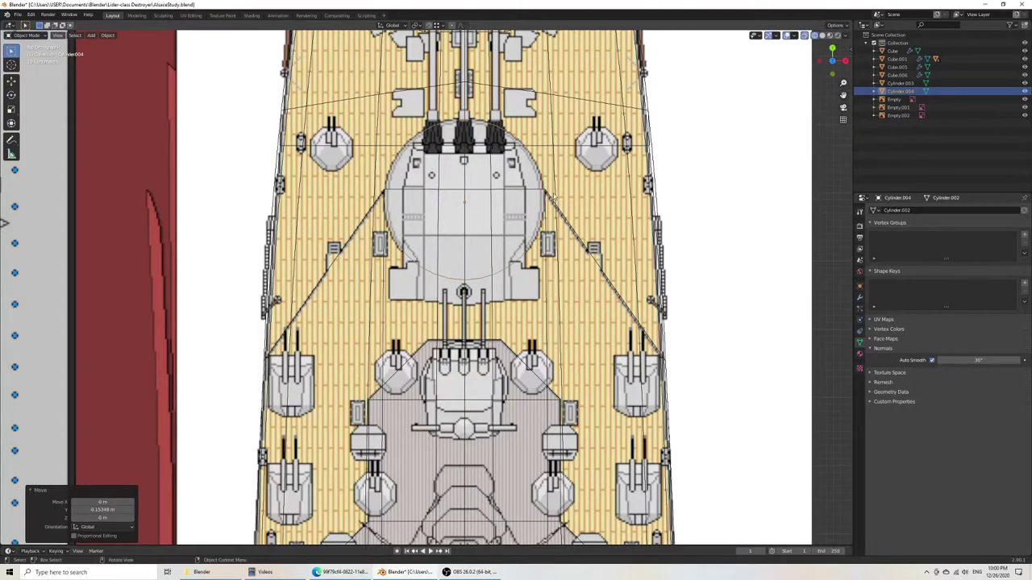
Step: Move the raised deck's front edge about 0.153 m aft along Y, snapping it to the cylinder outline
left_click(551, 197)
key("Tab")
middle_click_drag(556, 203, 544, 266, "shift")
scroll(545, 266, "up", 6)
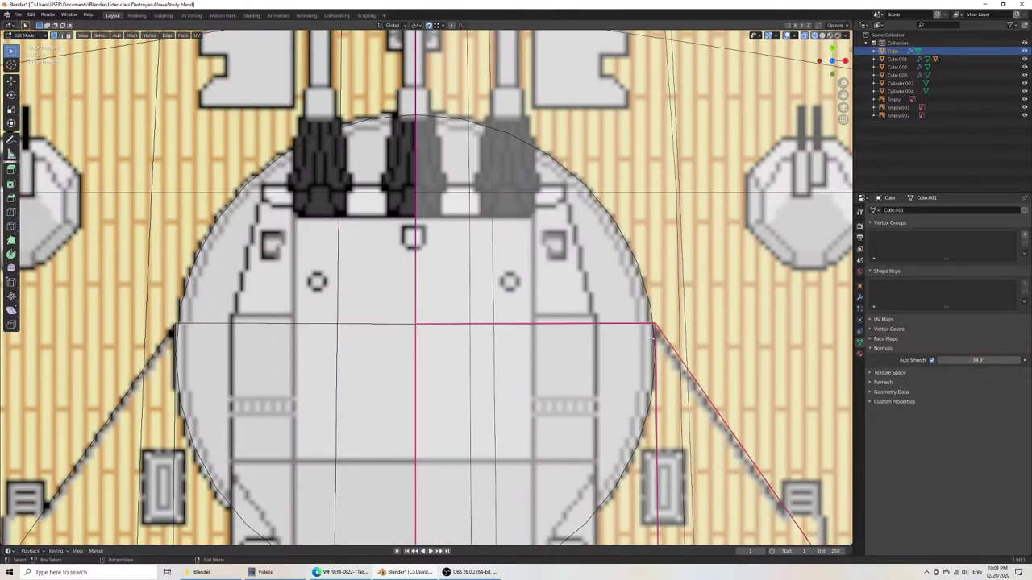
key("g")
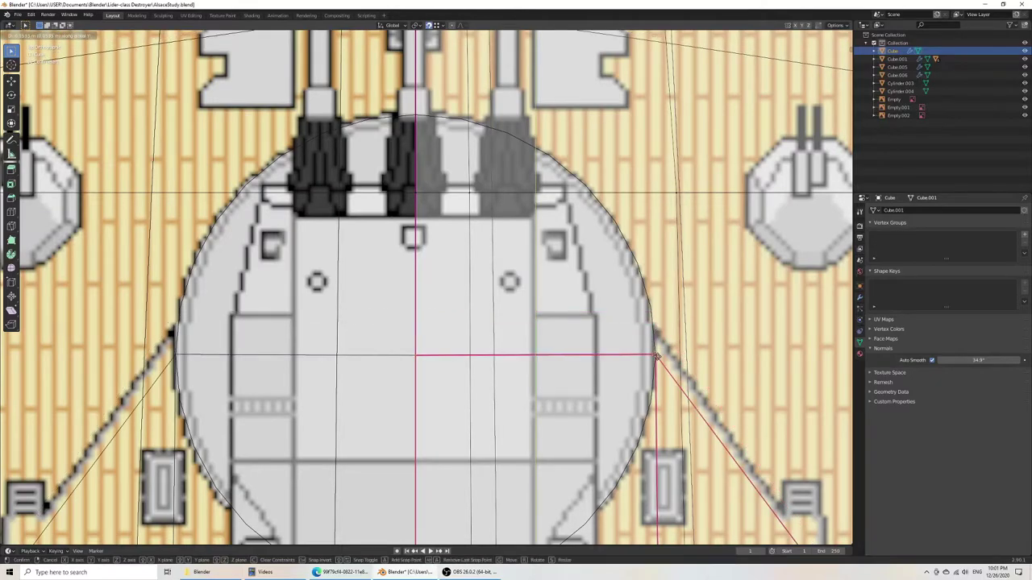
left_click(657, 357)
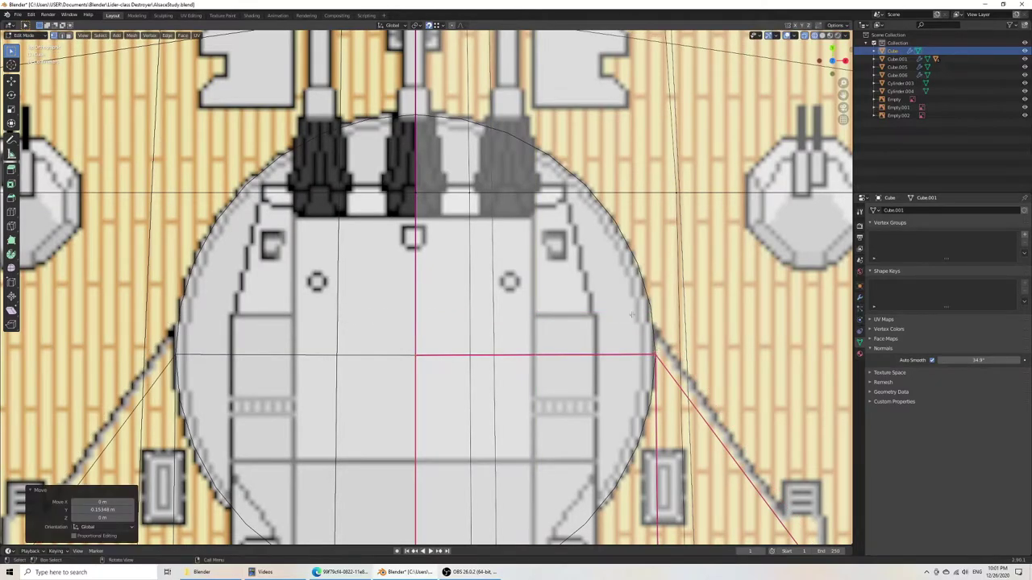
scroll(667, 329, "down", 6)
scroll(644, 369, "up", 5)
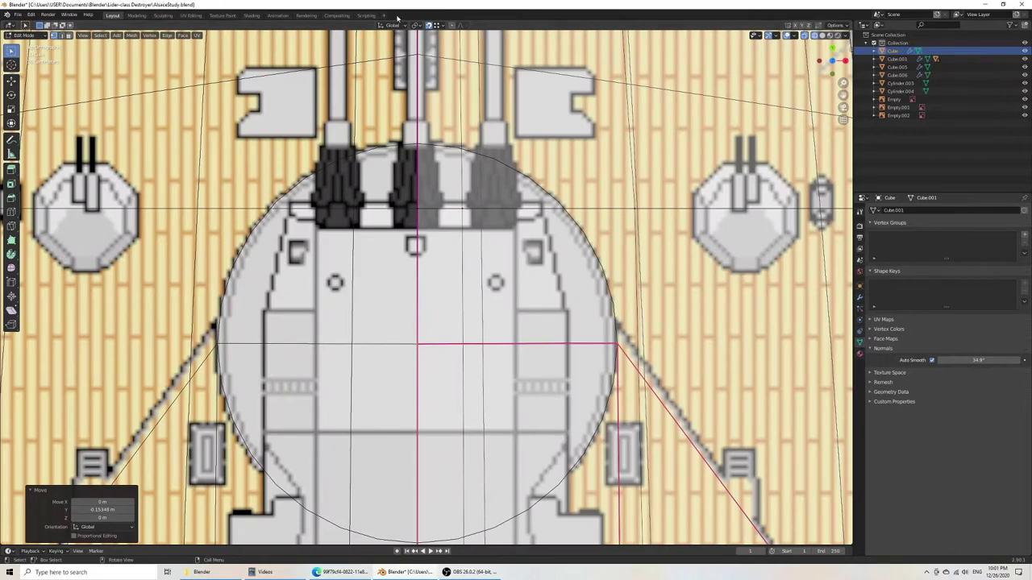
Step: Move the front edge about 0.133 m forward along Y without snapping, narrow it slightly along X, and save the file
key("g")
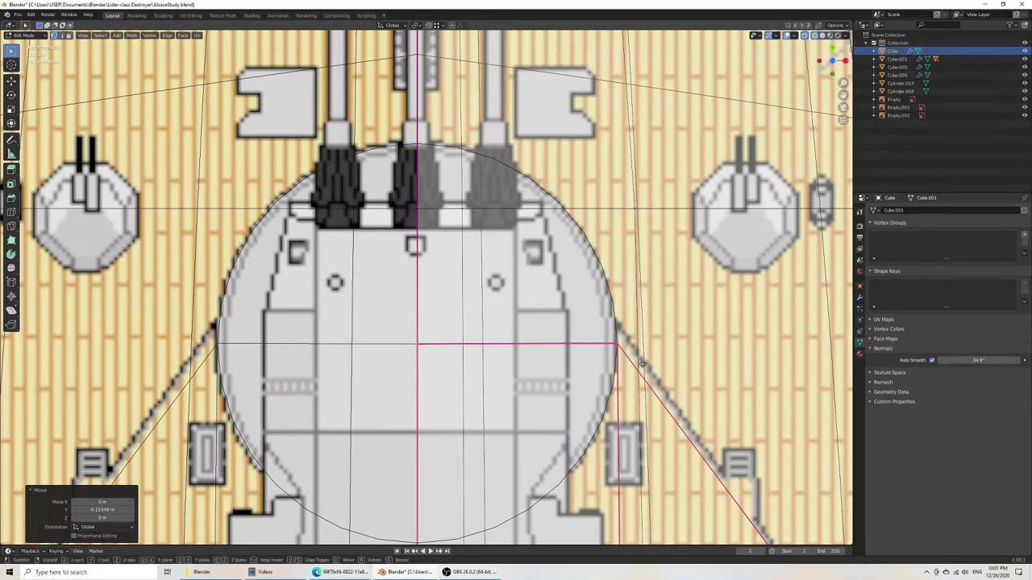
key("y")
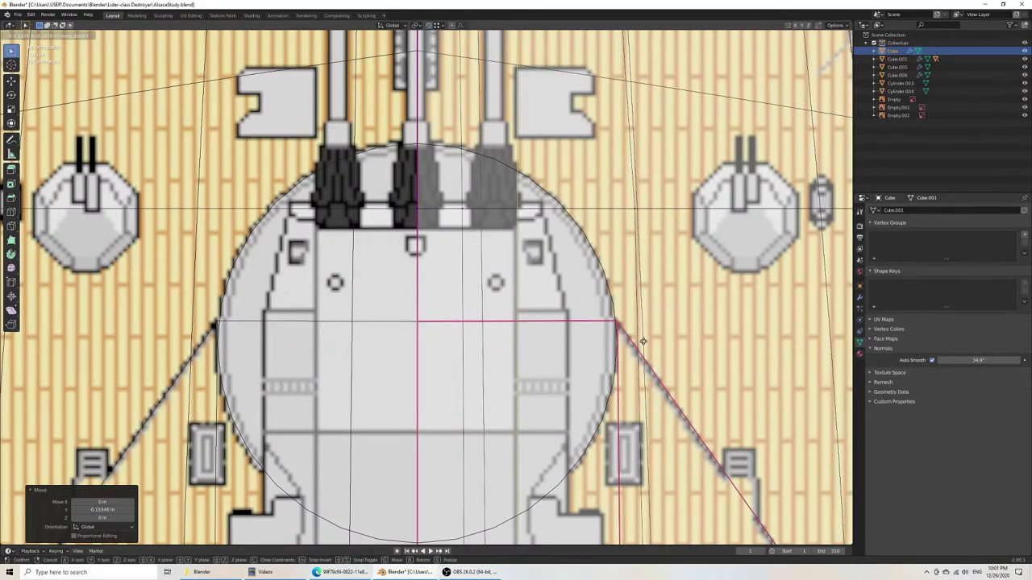
left_click(643, 342)
key("s")
key("x")
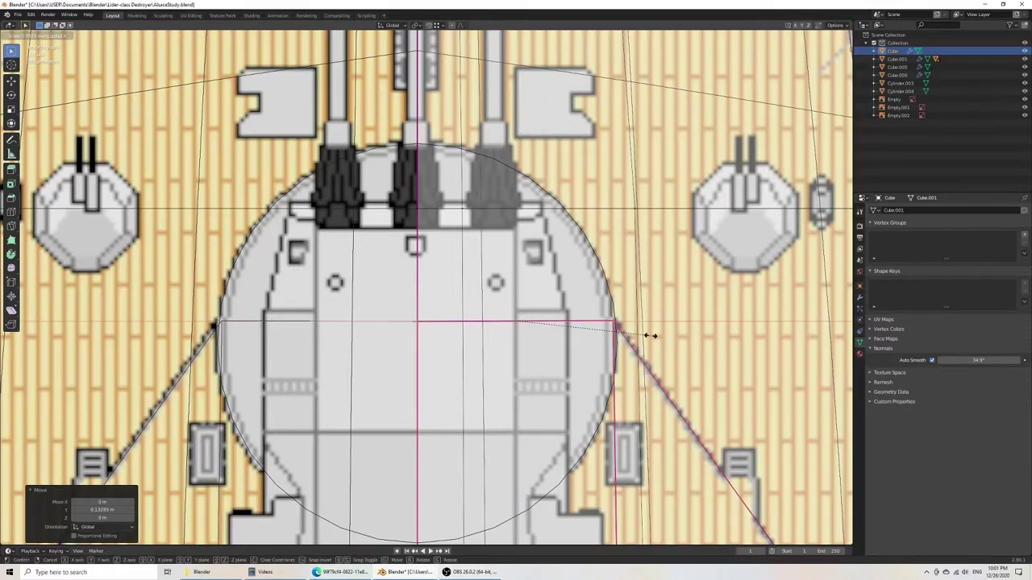
left_click(652, 336)
key("ctrl+s")
Step: Return to solid shading and Object Mode, select the copied cylinder, and inspect its height above the deck
scroll(621, 355, "down", 7)
key("z")
mouse_move(621, 354)
middle_mouse_down()
mouse_move(535, 309)
mouse_move(506, 193)
mouse_move(511, 159)
middle_mouse_up()
left_click(567, 307)
key("Tab")
left_click(506, 192)
left_click(440, 235)
middle_click_drag(480, 279, 500, 287)
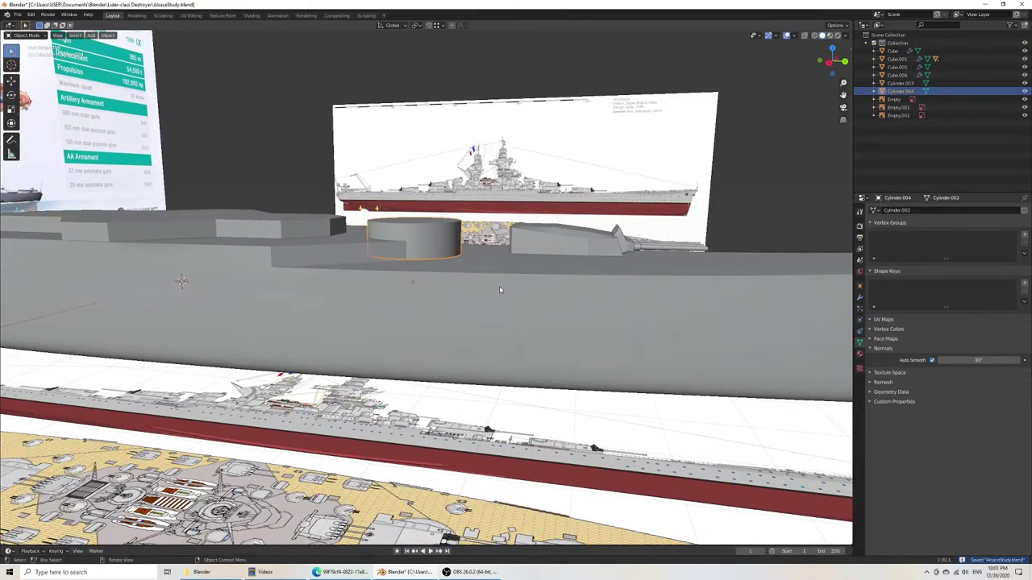
Step: Inspect the bases of the forward and aft barbette cylinders against the side blueprint's deck line in wireframe
key("KP_3")
scroll(485, 275, "up", 6)
key("Tab")
middle_click_drag(448, 226, 482, 279, "shift")
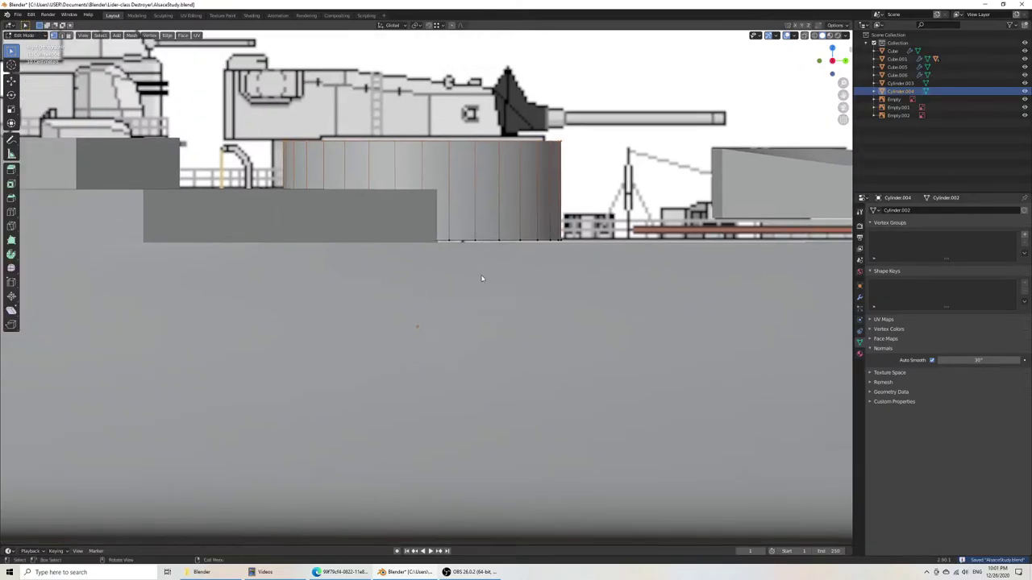
key("z")
left_click(398, 279)
left_click_drag(249, 224, 591, 262)
scroll(333, 295, "down", 12)
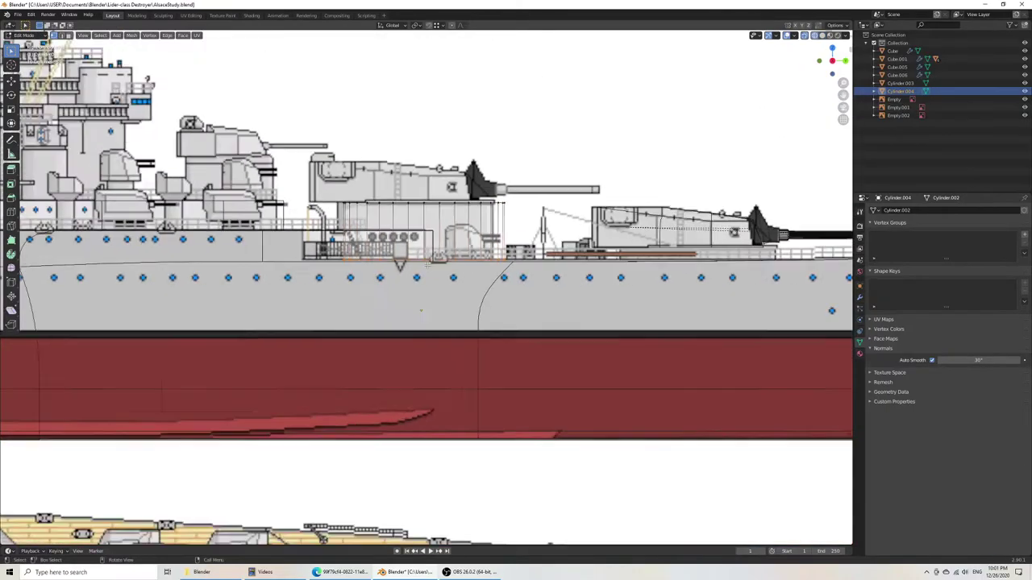
middle_click_drag(334, 295, 538, 284, "shift")
scroll(536, 284, "up", 6)
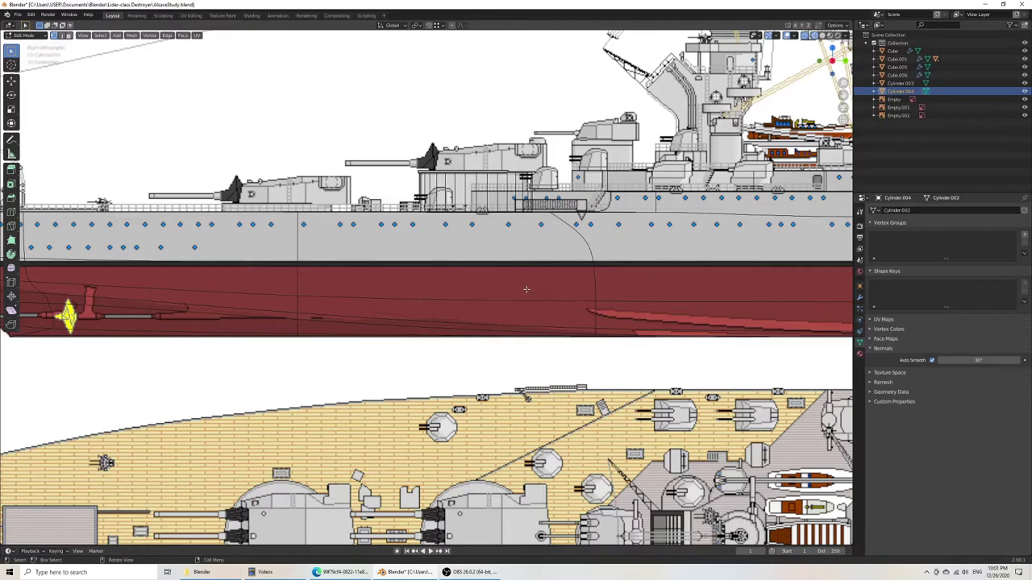
scroll(526, 290, "up", 4)
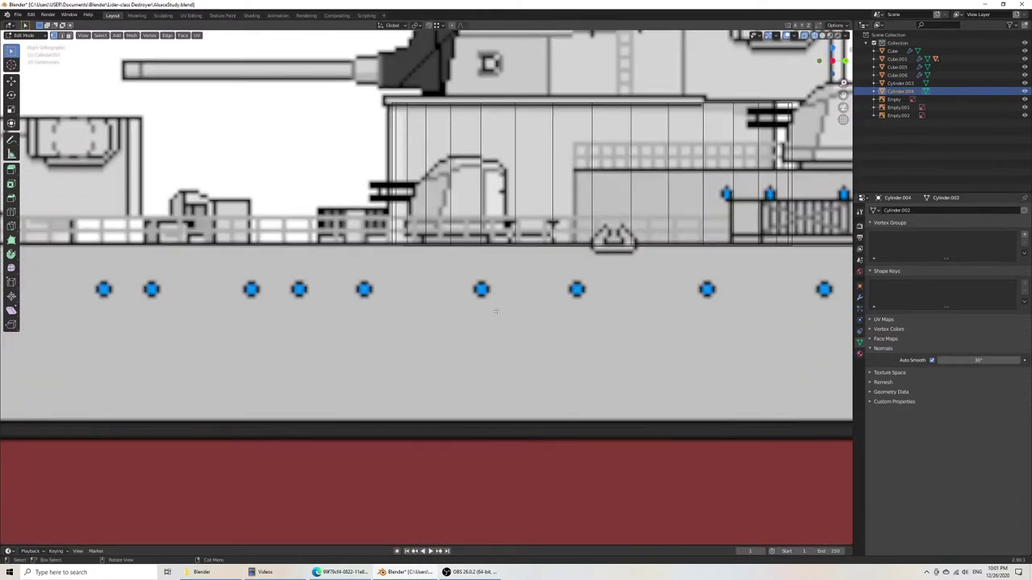
scroll(496, 311, "down", 7)
scroll(495, 311, "up", 9)
middle_click_drag(577, 291, 394, 356, "shift")
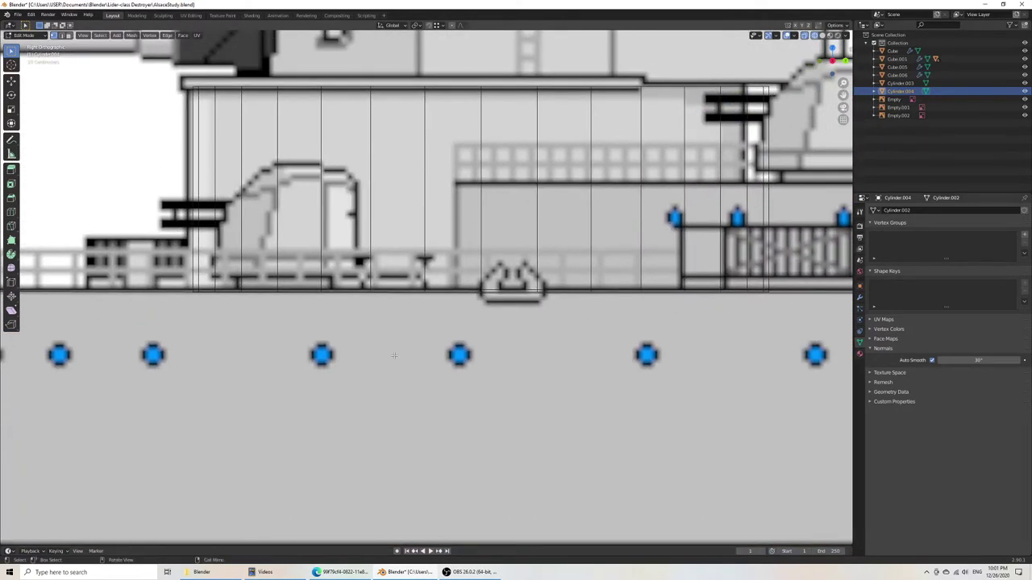
Step: Snap the aft barbette cylinder's bottom vertices along Z to the hull's deck edge, a shift of about 0.010 m, and save the file
key("Tab")
left_click(371, 192)
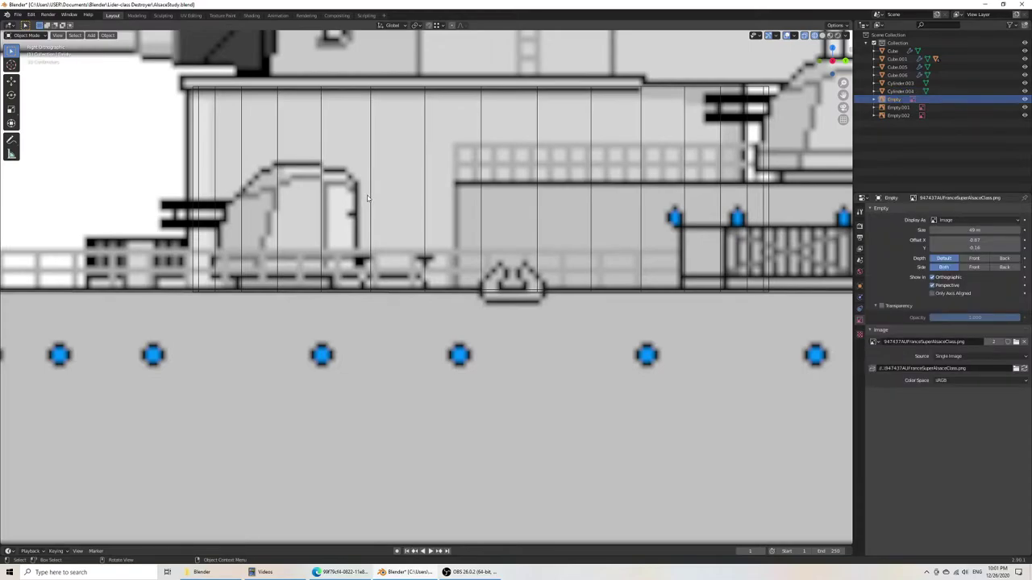
left_click(372, 200)
key("Tab")
scroll(369, 196, "down", 6)
left_click_drag(281, 236, 587, 332)
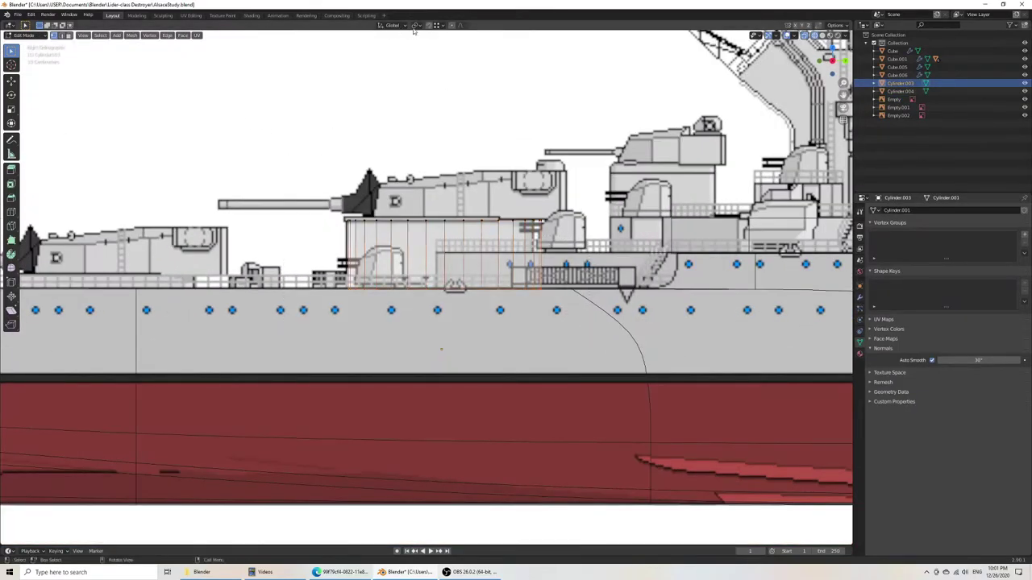
key("g")
key("z")
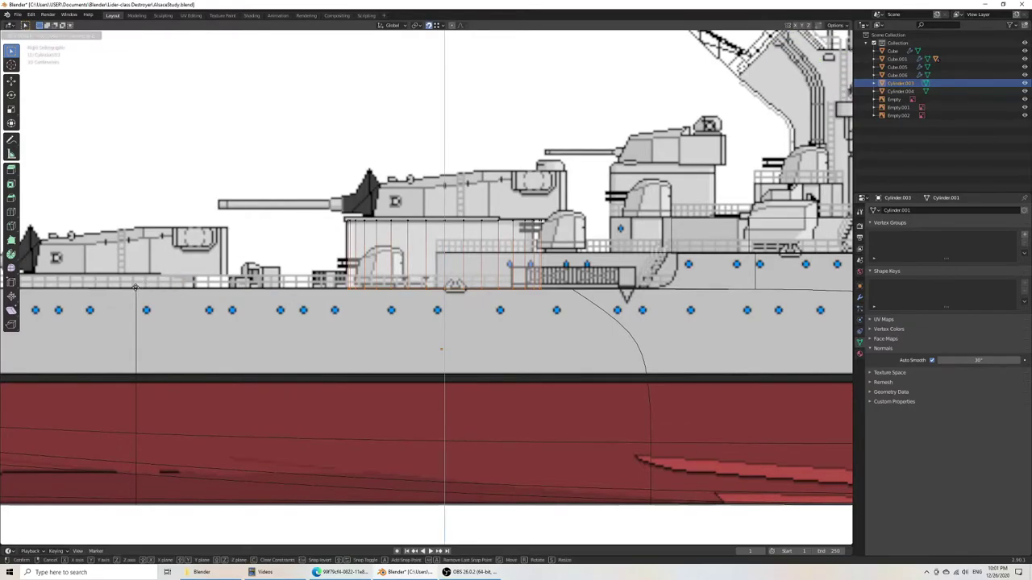
left_click(135, 288)
scroll(361, 327, "down", 6)
scroll(361, 327, "up", 12)
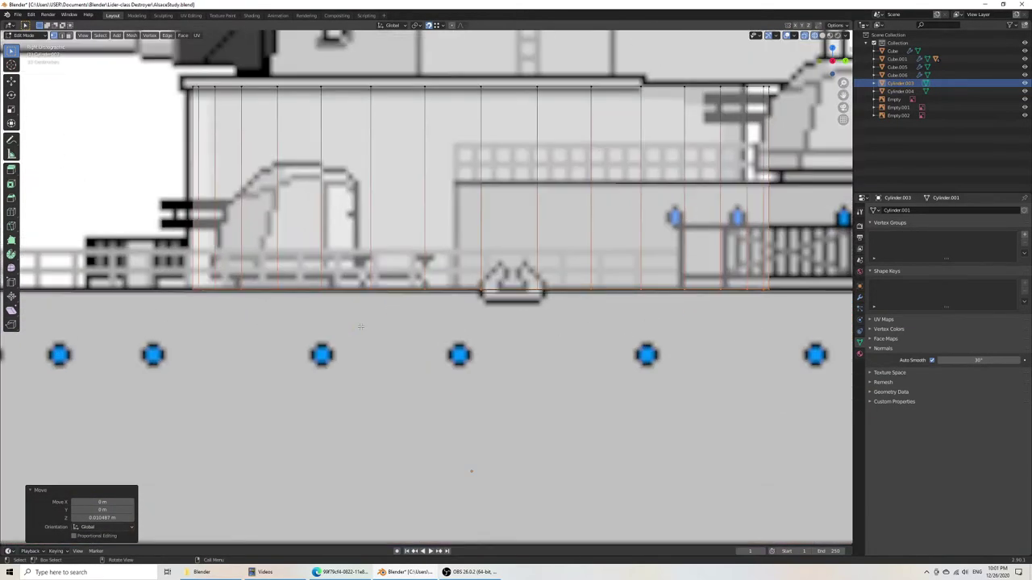
scroll(361, 327, "down", 15)
key("ctrl+s")
Step: Return to solid shading and Object Mode, view the whole ship with its references, and save the file
mouse_move(361, 327)
middle_mouse_down()
mouse_move(458, 326)
mouse_move(482, 335)
mouse_move(473, 346)
mouse_move(480, 321)
mouse_move(450, 345)
middle_mouse_up()
key("z")
left_click(523, 346)
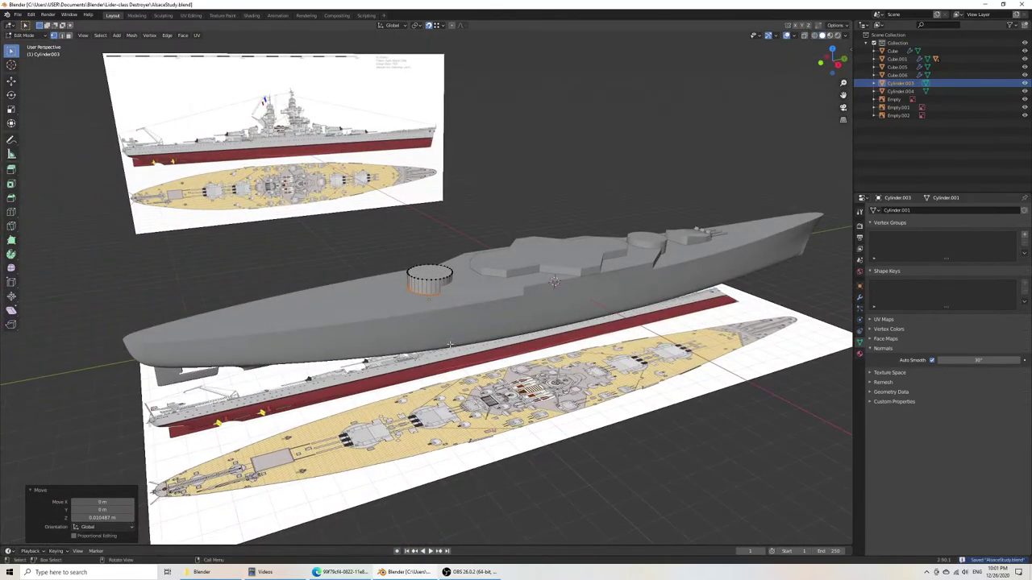
key("Tab")
key("z")
left_click(489, 326)
scroll(540, 333, "down", 5)
middle_click_drag(546, 332, 513, 325)
key("Tab")
key("Tab")
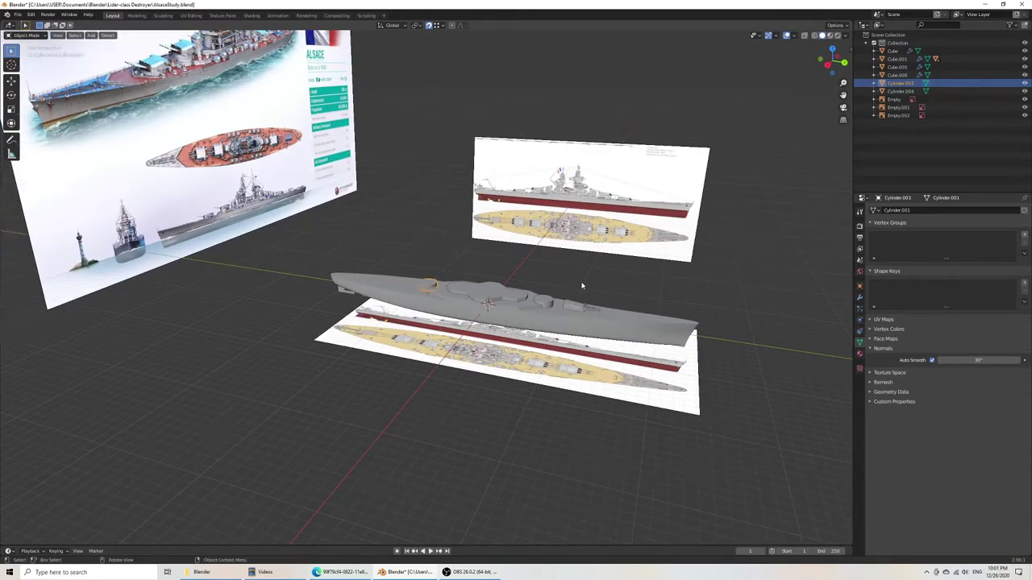
key("ctrl+s")
Step: Select the forward main gun turret and create a new collection named Turret
middle_click_drag(572, 293, 372, 297)
scroll(530, 316, "up", 4)
middle_click_drag(373, 297, 449, 275)
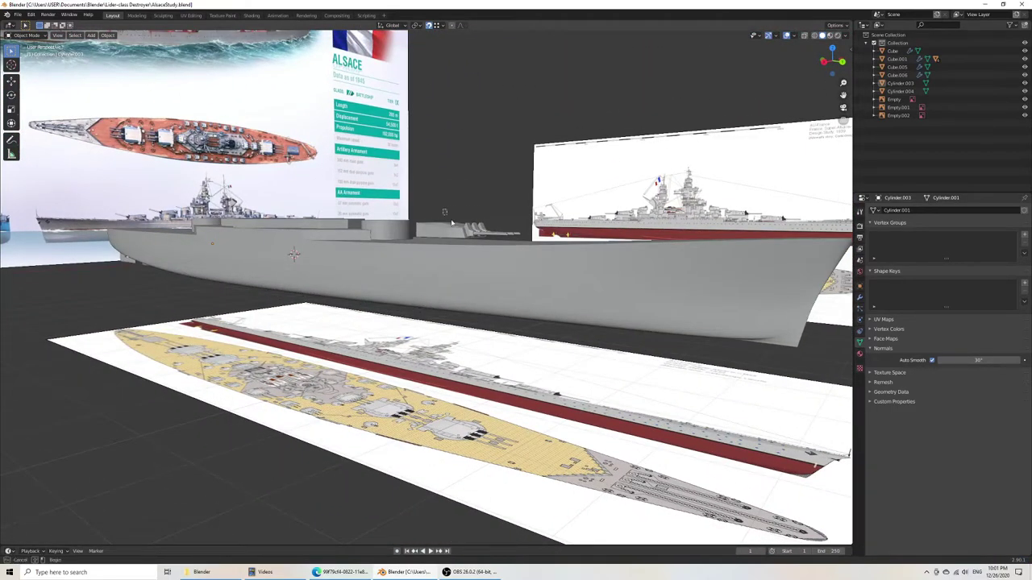
left_click(497, 235)
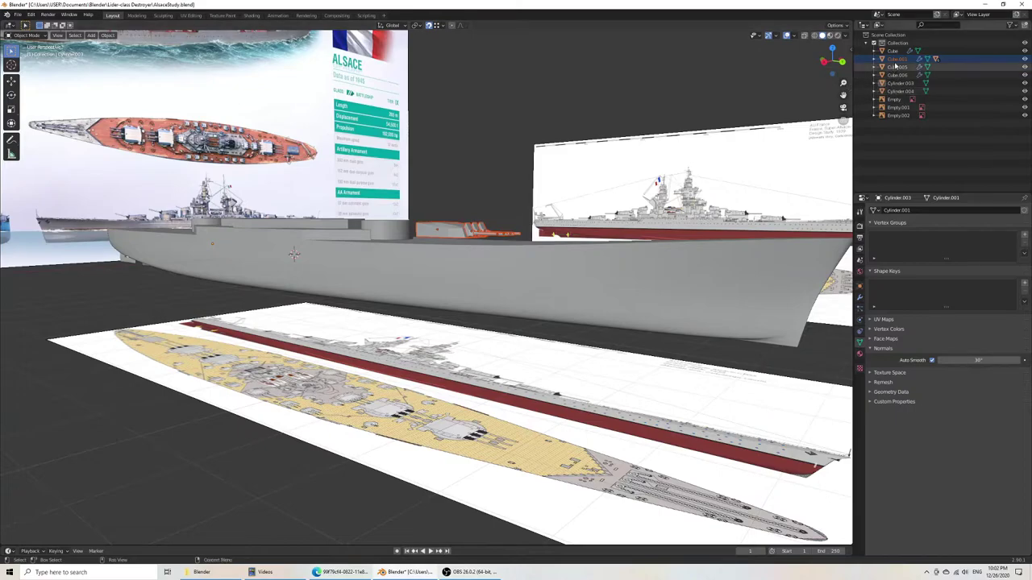
right_click(899, 60)
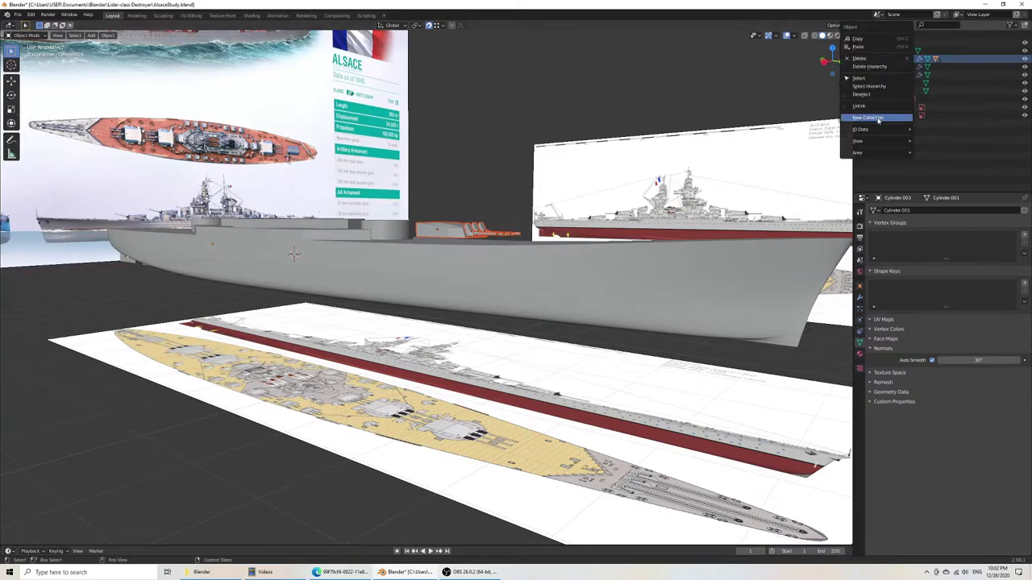
left_click(867, 118)
double_click(899, 124)
type("Turret")
key("Return")
Step: Move all parts of the selected gun turret into the Turret collection
left_click_drag(435, 213, 497, 236)
key("m")
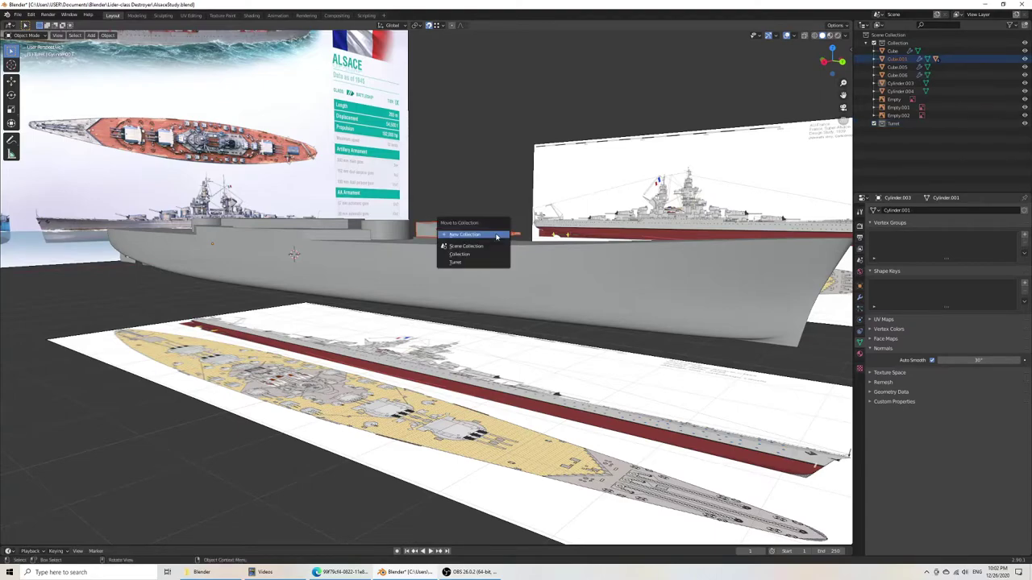
left_click(479, 262)
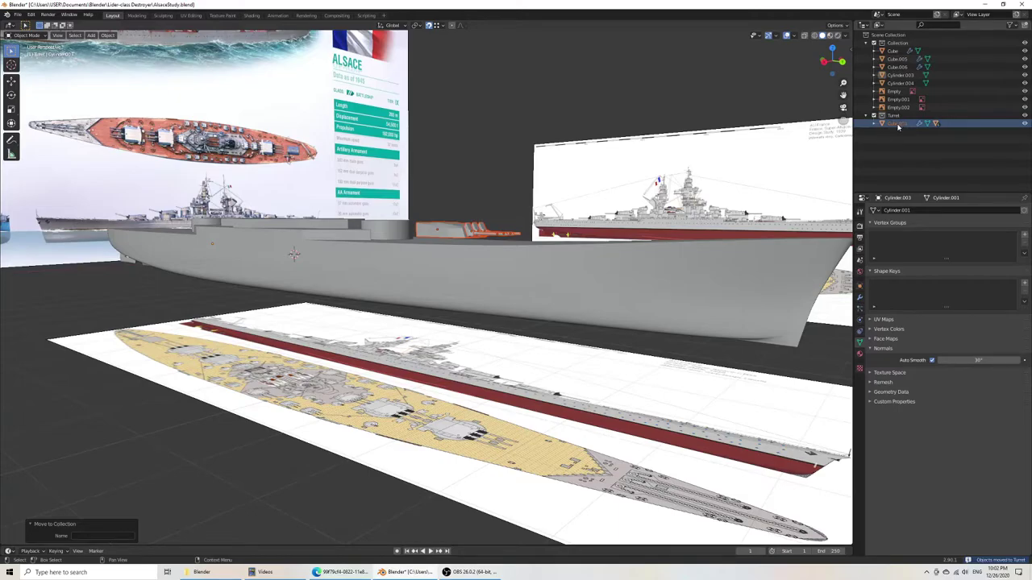
Step: Check how the barbettes, turret body and gun parts are organised by selecting them and examining the Turret collection's contents
left_click(900, 75)
middle_click_drag(627, 143, 615, 193)
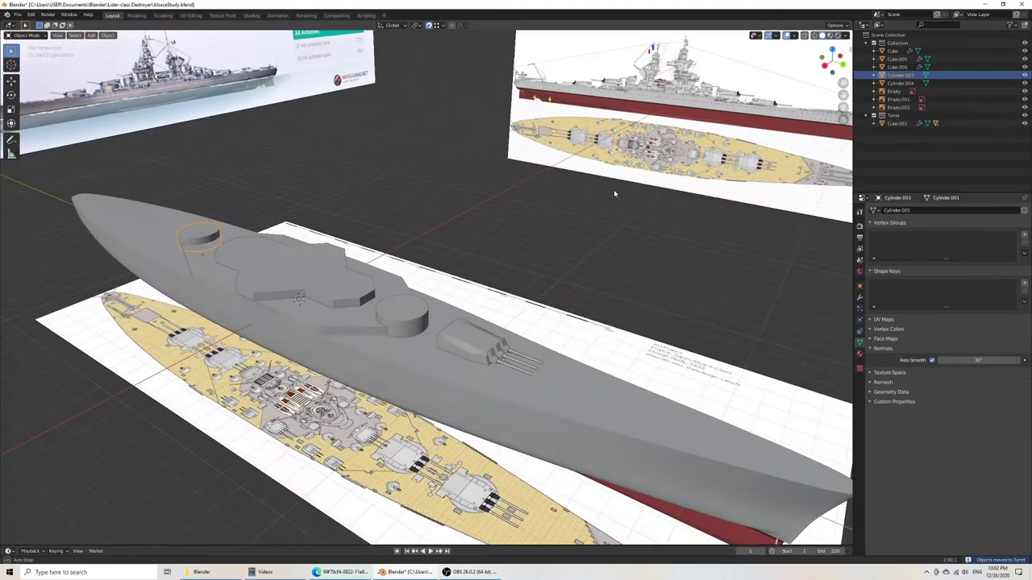
scroll(600, 209, "up", 3)
middle_click_drag(504, 361, 497, 307)
left_click(485, 170)
middle_click_drag(484, 170, 519, 260)
left_click(510, 252)
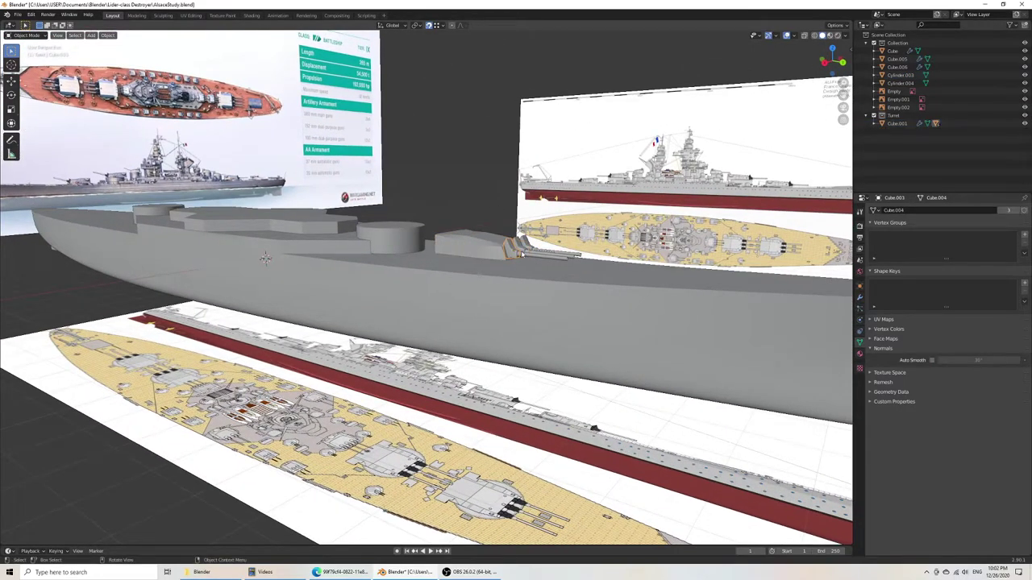
left_click(873, 126)
left_click(873, 126)
middle_click_drag(530, 231, 534, 249)
Step: Try duplicating only the turret body upward along Z by about 2.45 m, and delete the copy
left_click(497, 295)
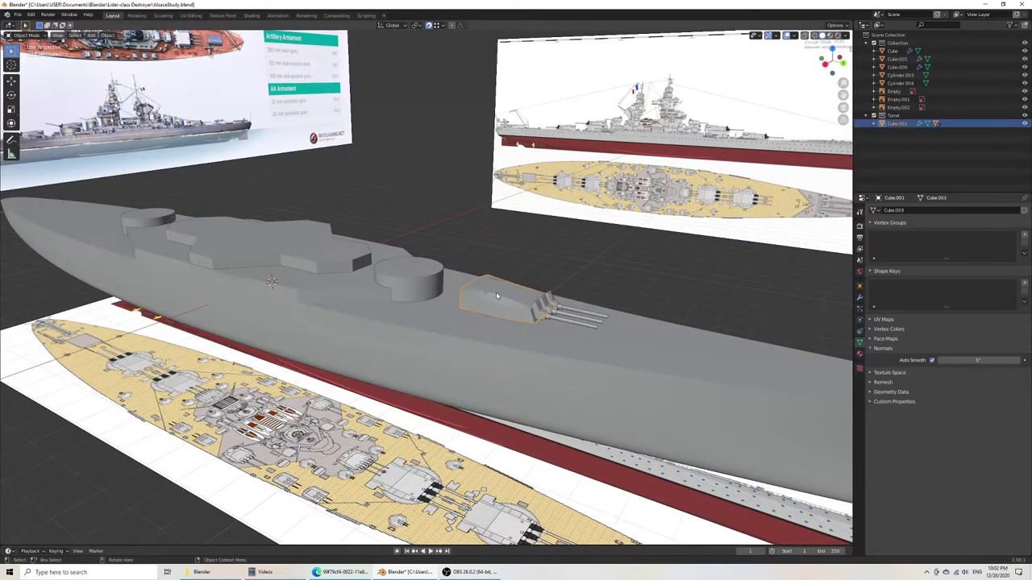
key("shift+d")
key("z")
left_click(524, 218)
key("x")
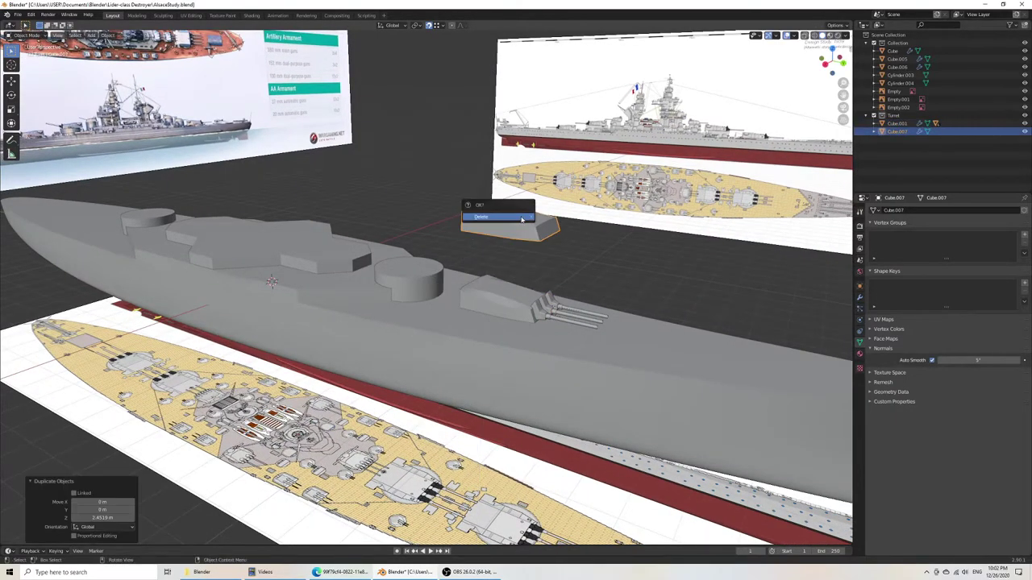
left_click(524, 219)
Step: Instance the Turret collection into the scene, move it 4.139 m aft and about 0.673 m up onto the forward barbette, and save the file
right_click(901, 116)
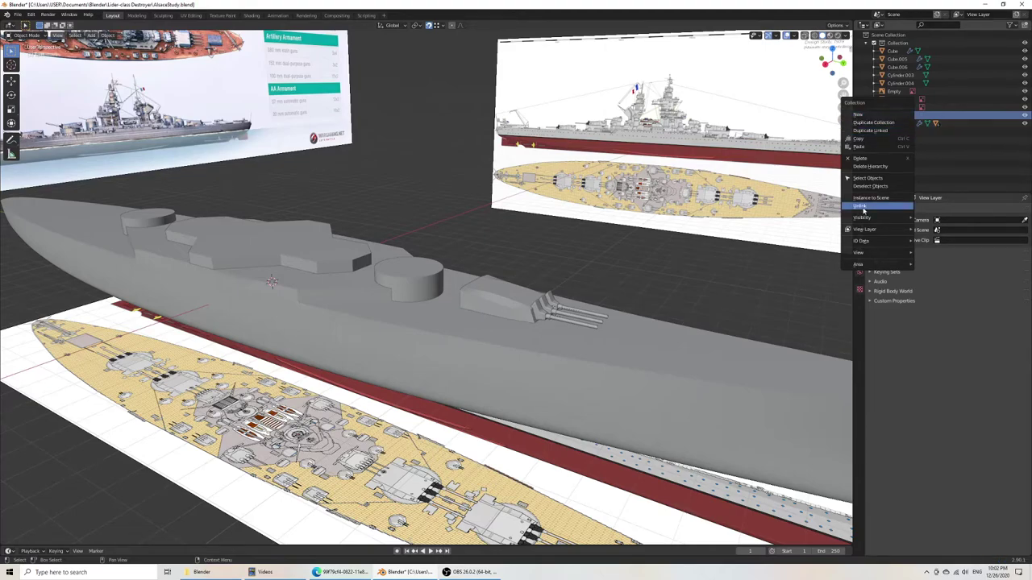
left_click(871, 199)
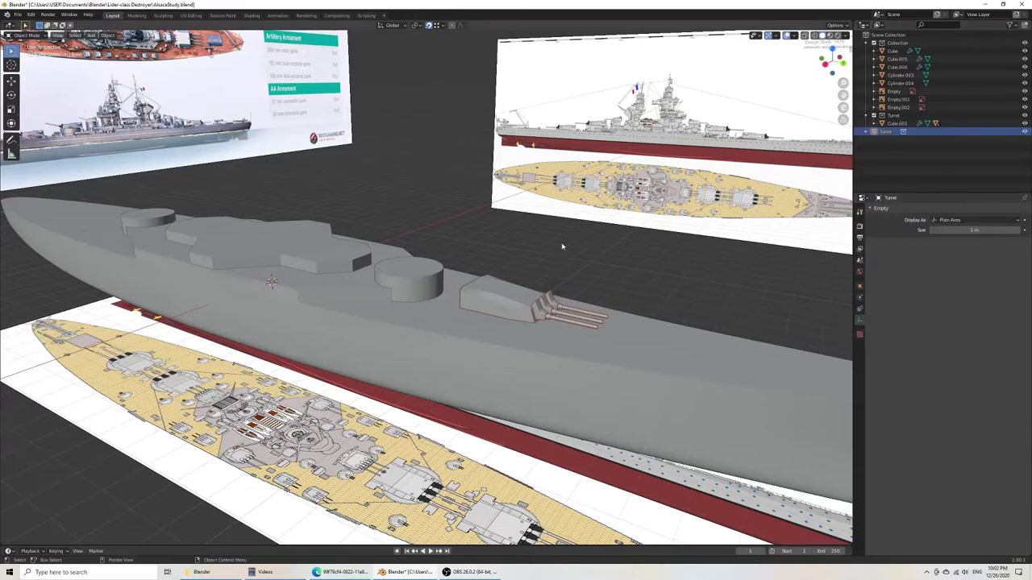
key("KP_3")
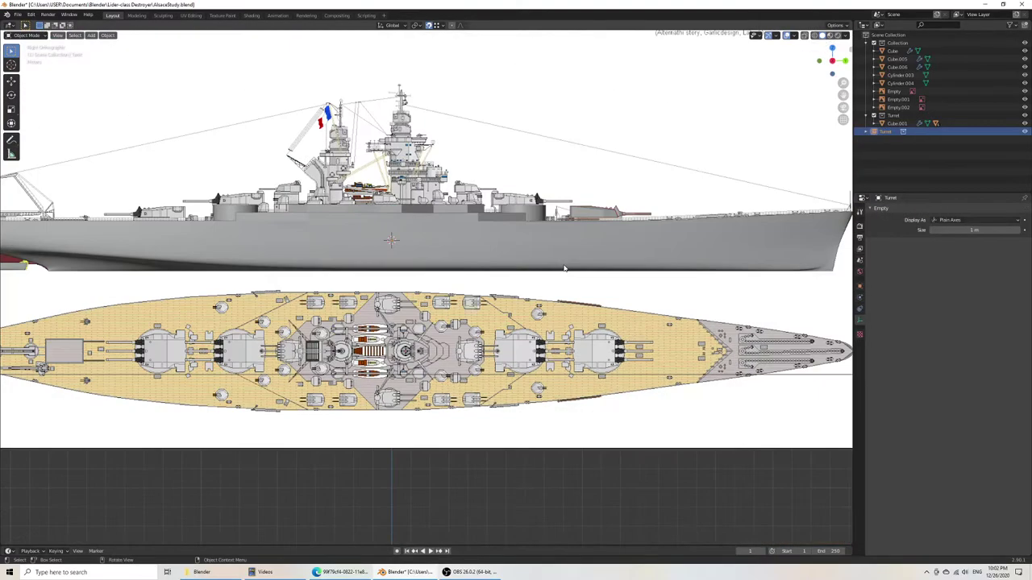
middle_click_drag(591, 209, 500, 278, "shift")
scroll(500, 277, "up", 7)
key("g")
left_click(344, 233)
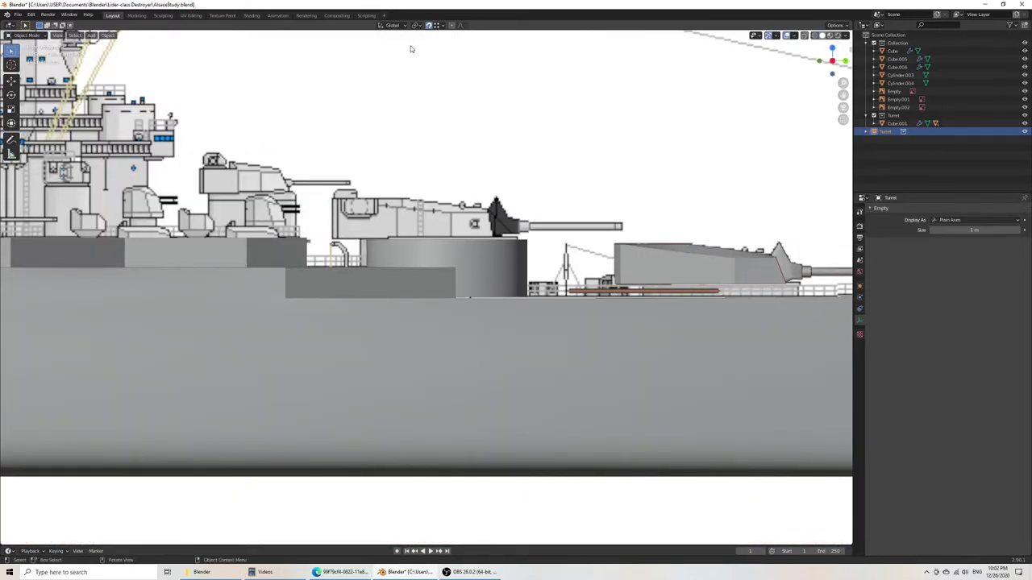
key("r")
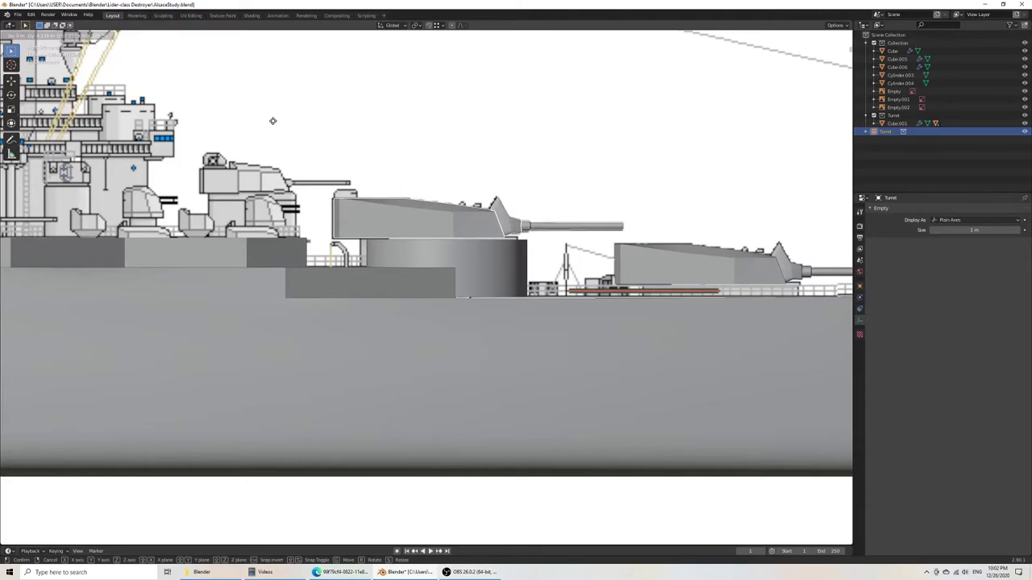
left_click(272, 123)
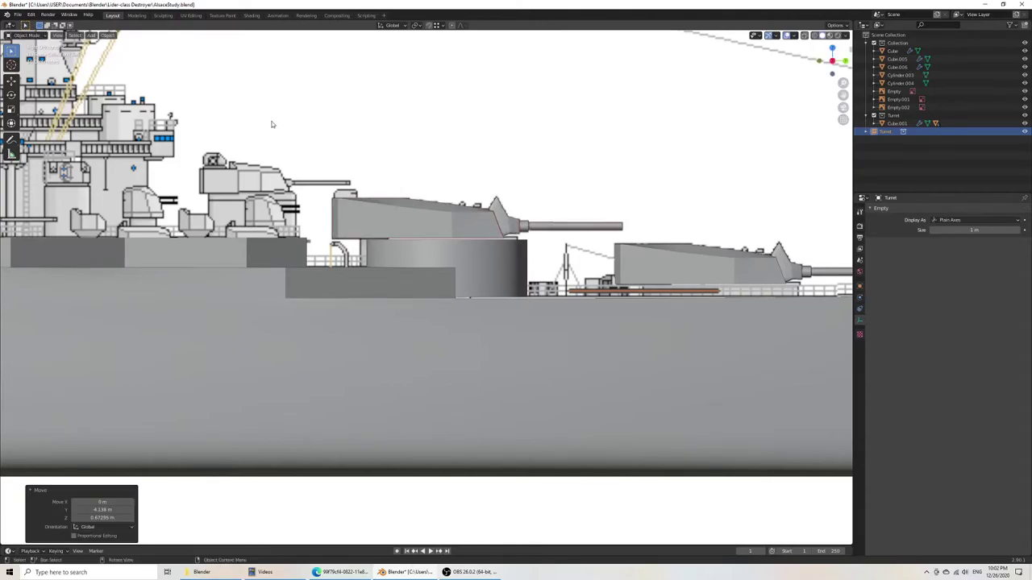
scroll(362, 179, "down", 8)
key("ctrl+s")
Step: Add another scene instance of the Turret collection and move it aft along Y toward the rearmost turret in the side blueprint
middle_click_drag(351, 207, 573, 195, "shift")
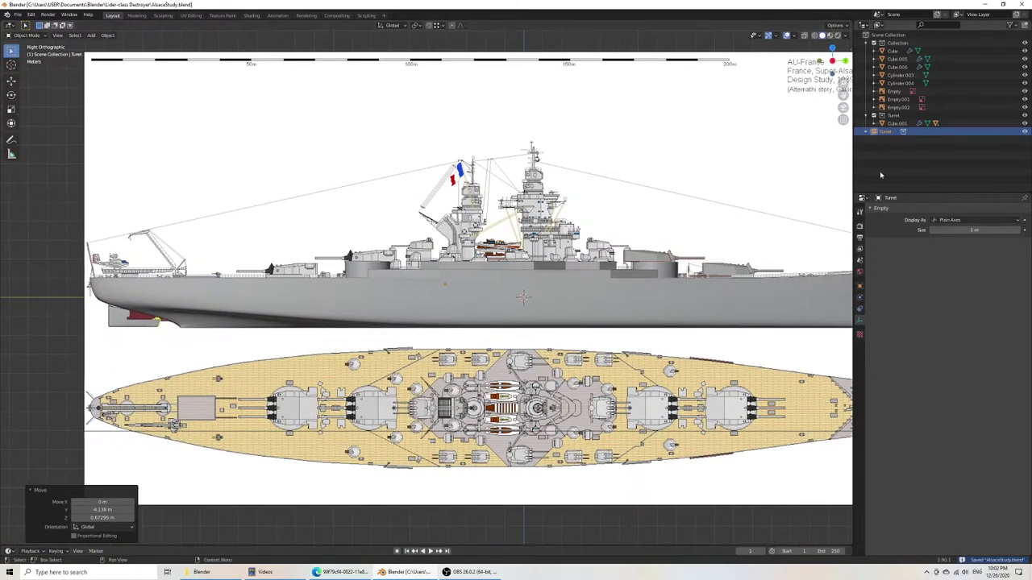
right_click(889, 133)
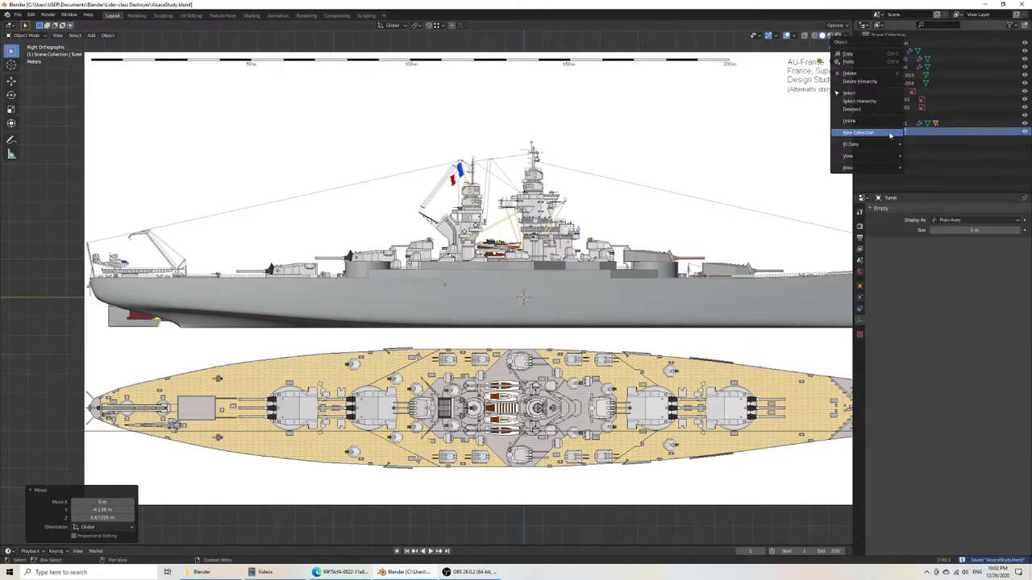
left_click(892, 118)
right_click(897, 118)
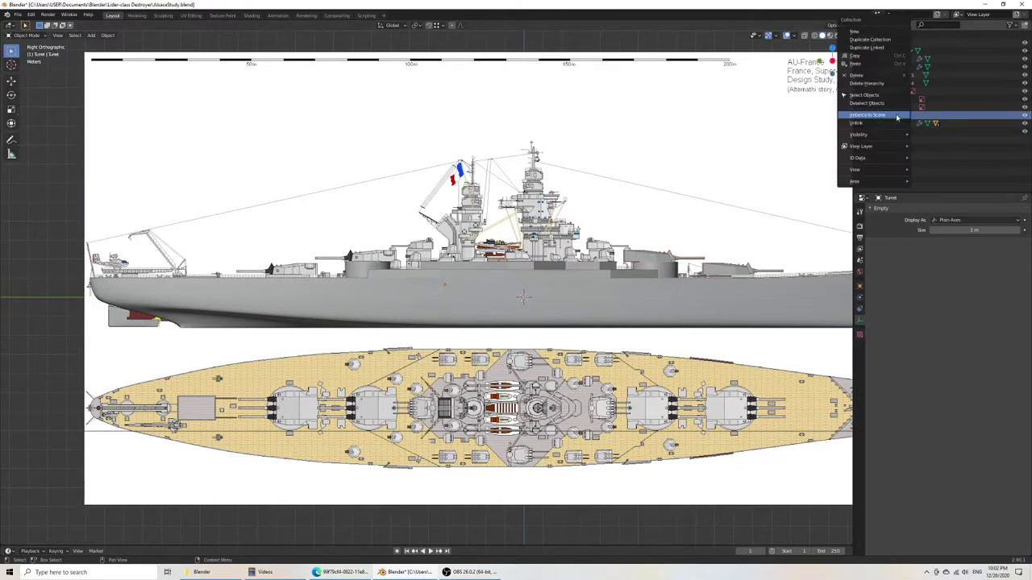
left_click(896, 118)
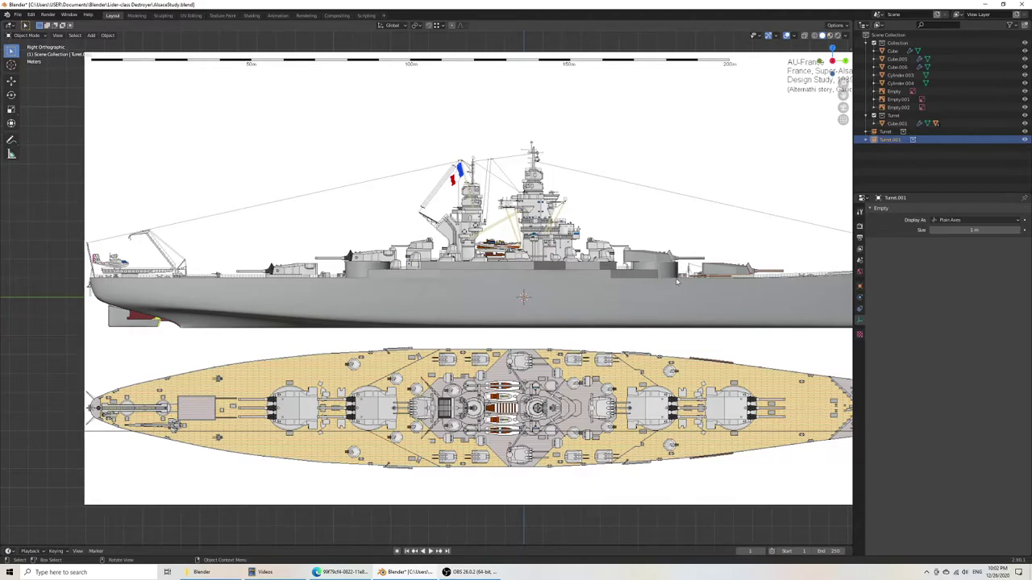
key("g")
key("y")
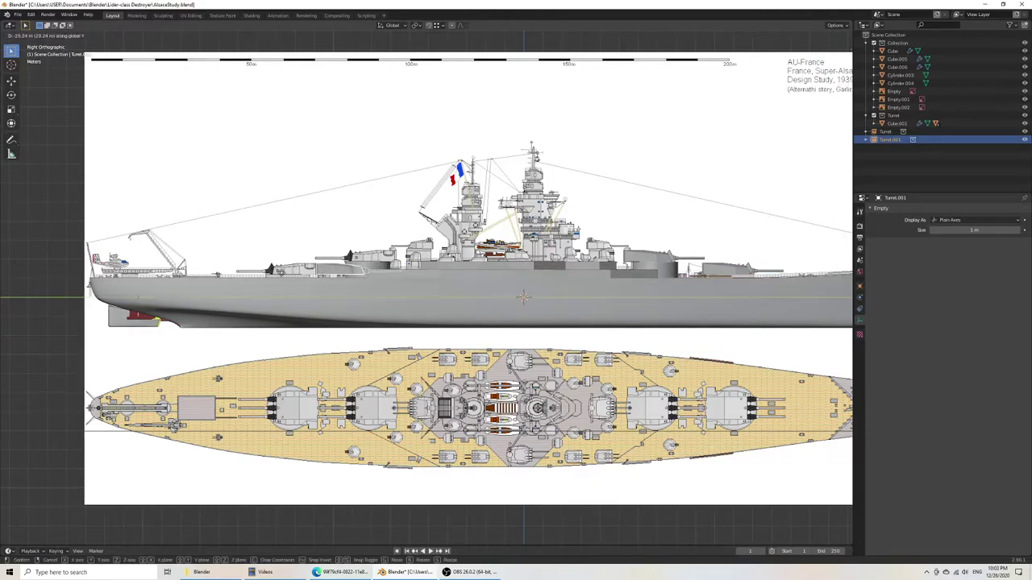
left_click(246, 276)
Step: Rotate the new turret instance 180° about Z so its guns face aft, and check its position relative to the ship
type("rz180")
key("Return")
scroll(451, 310, "down", 7)
middle_click_drag(340, 301, 373, 332)
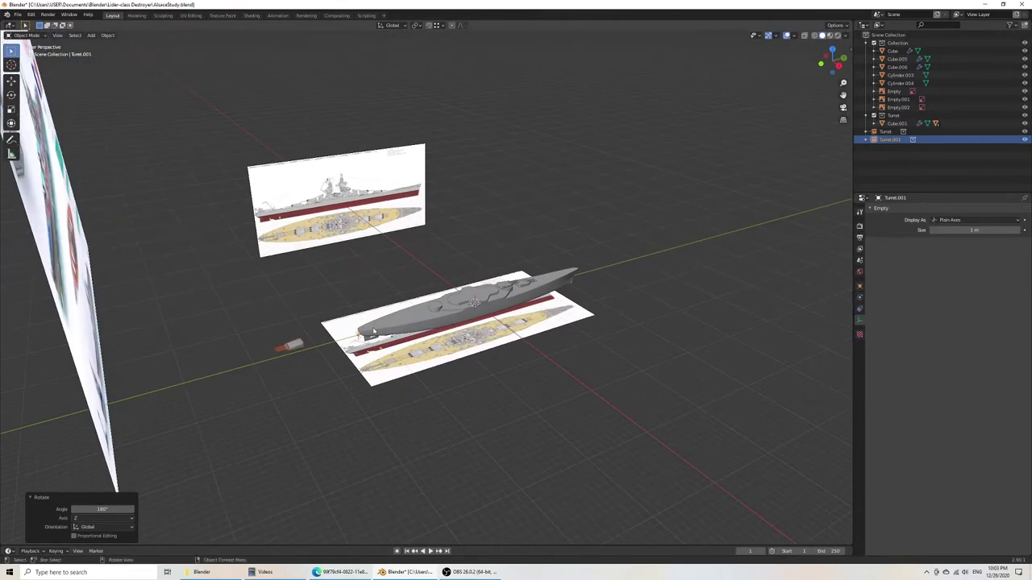
Step: Move the aft-facing turret instance about 21.3 m forward along Y to the rearmost turret in the side blueprint
key("KP_3")
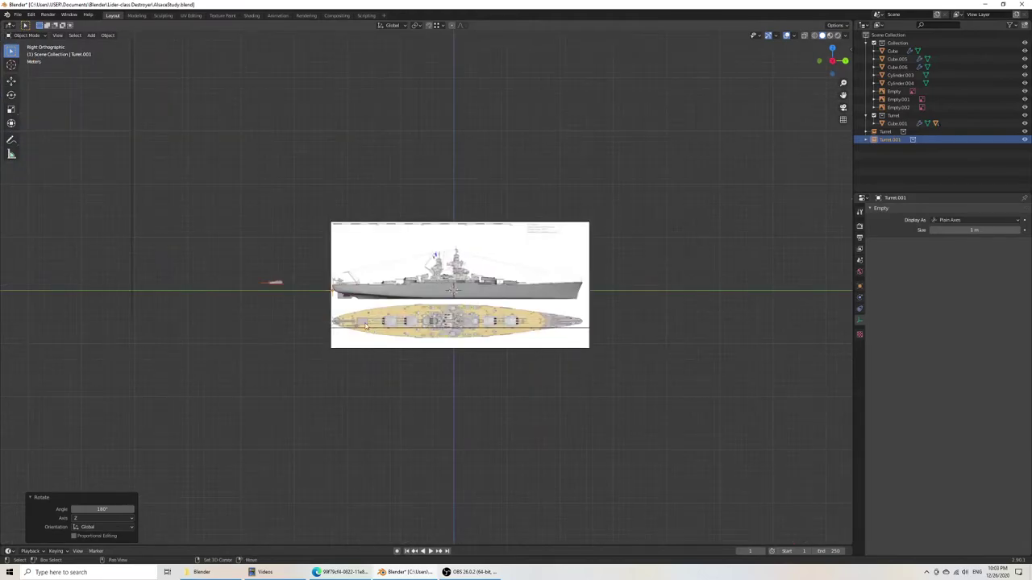
scroll(487, 240, "up", 4)
middle_click_drag(479, 256, 363, 344, "shift")
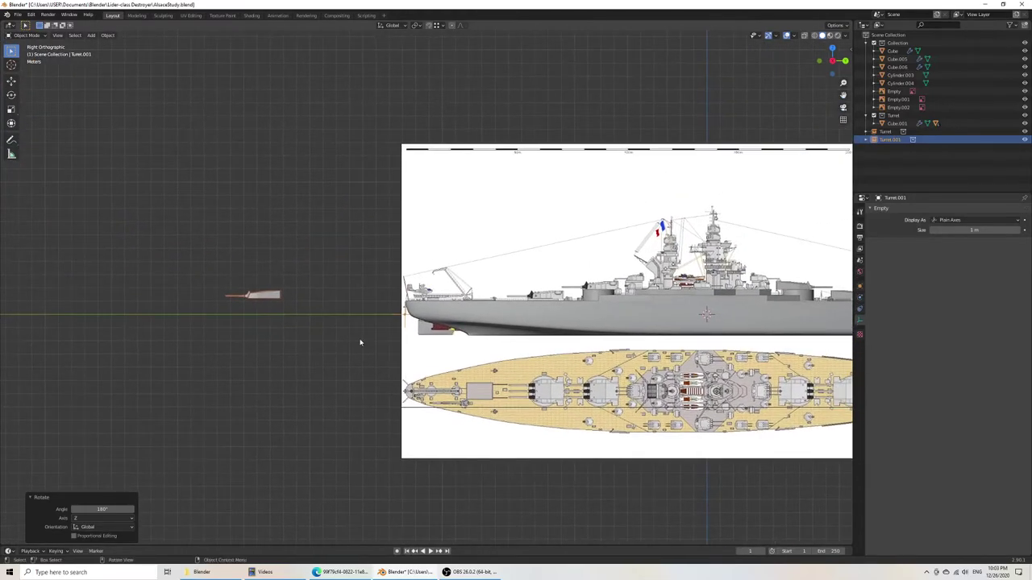
key("g")
key("y")
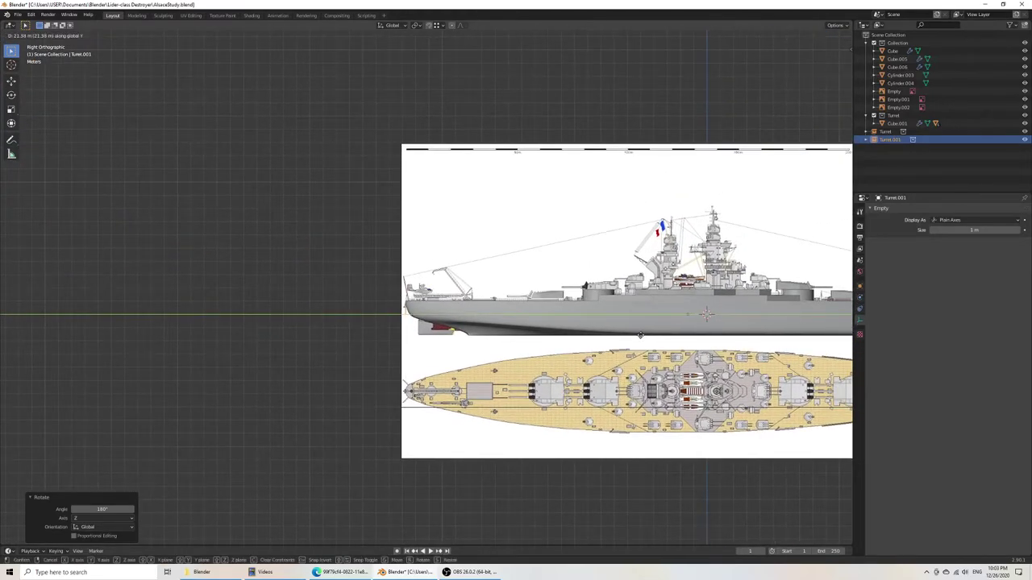
left_click(638, 335)
middle_click_drag(633, 320, 497, 310, "shift")
Step: Nudge the rearmost turret instance about 0.084 m along Y to match the blueprint turret exactly
scroll(485, 309, "up", 7)
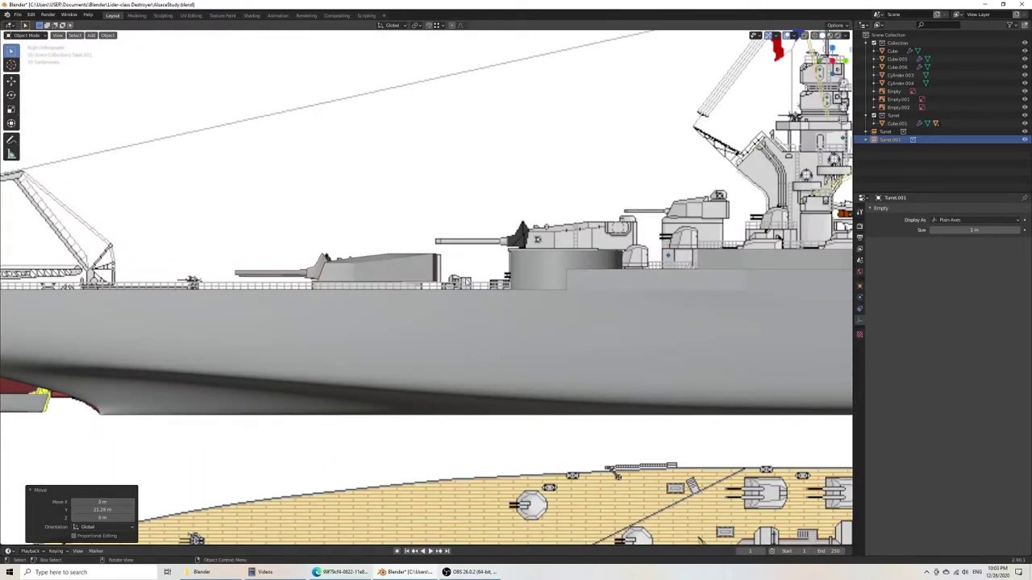
scroll(488, 295, "up", 3)
key("g")
key("y")
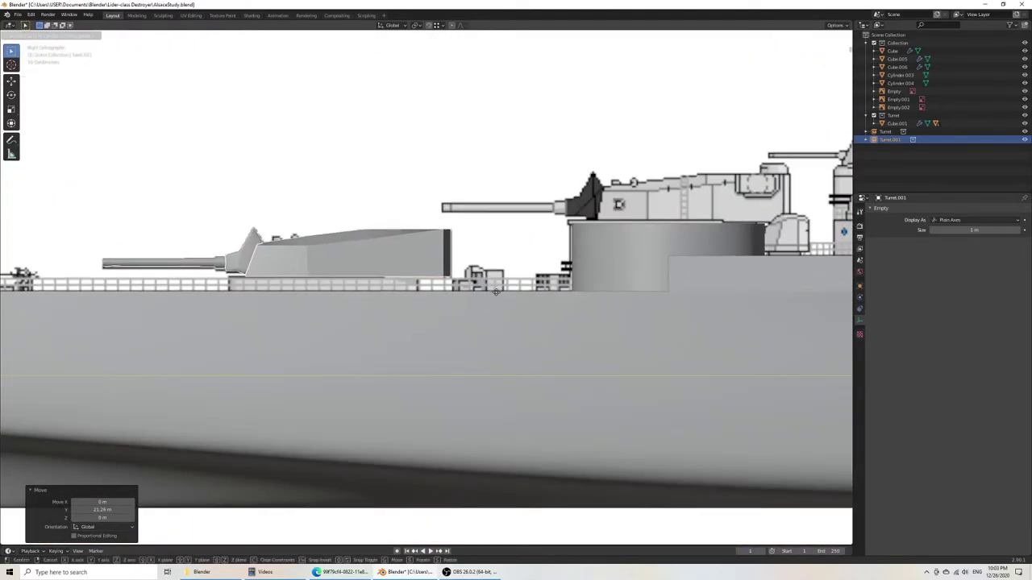
left_click(497, 293)
Step: Duplicate the rearmost turret about 4.12 m forward and 0.66 m up onto the raised aft barbette, and fine-tune its position
scroll(497, 293, "down", 8)
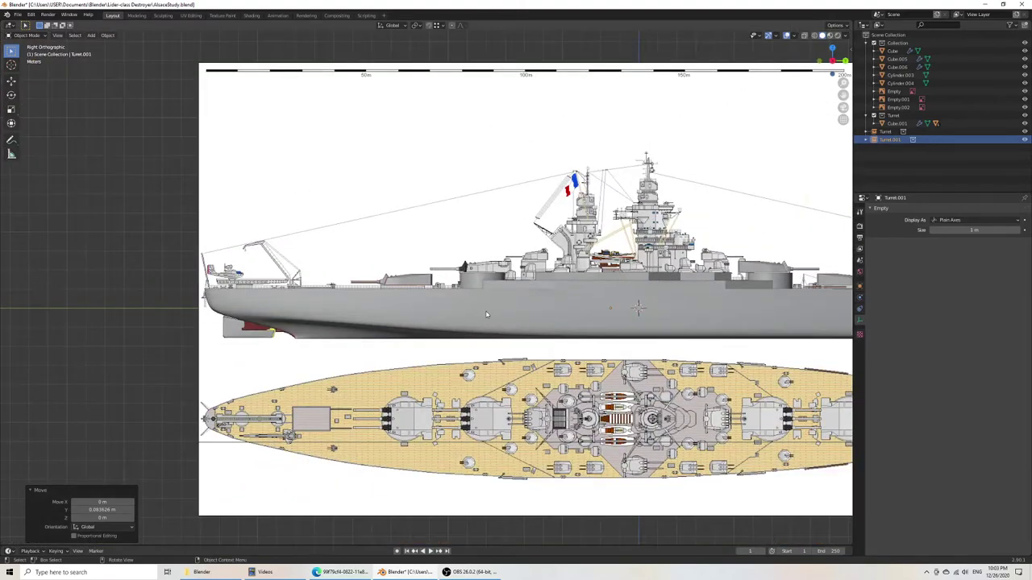
key("shift+d")
left_click(551, 305)
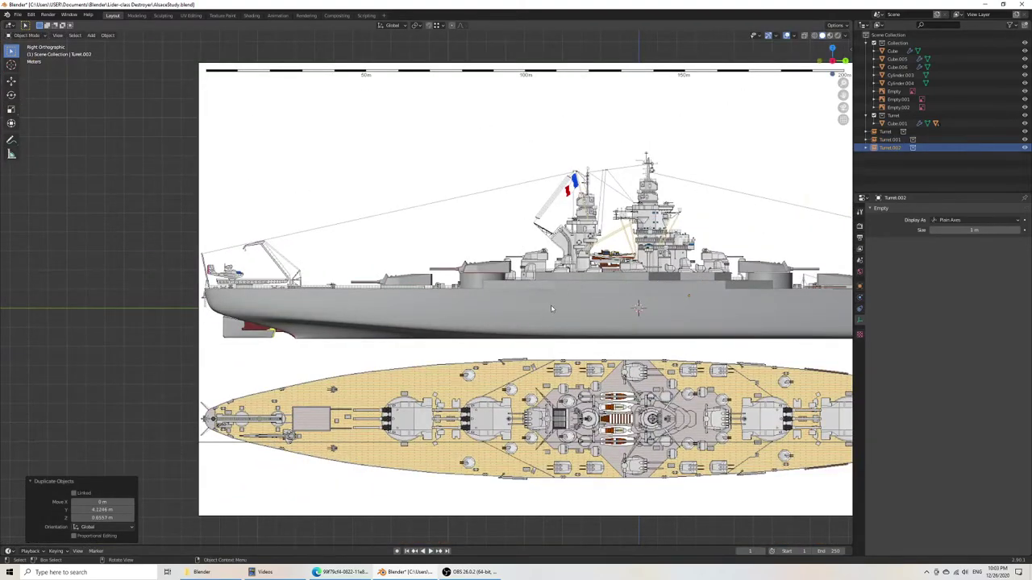
scroll(516, 313, "up", 3)
scroll(516, 317, "up", 7)
key("g")
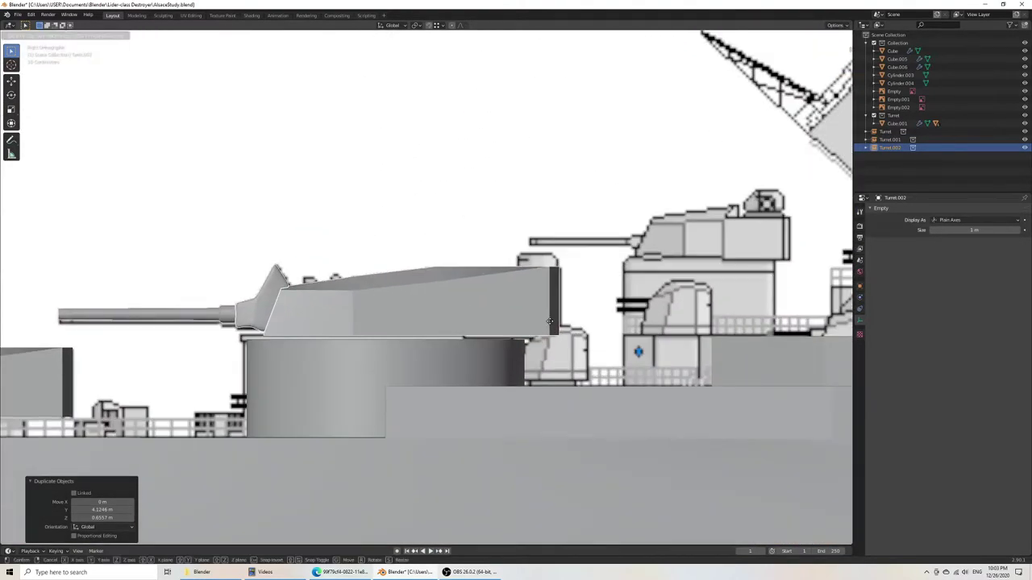
left_click(550, 323)
Step: Delete the turret copy on the raised aft barbette, and undo the deletion
scroll(551, 325, "down", 9)
key("x")
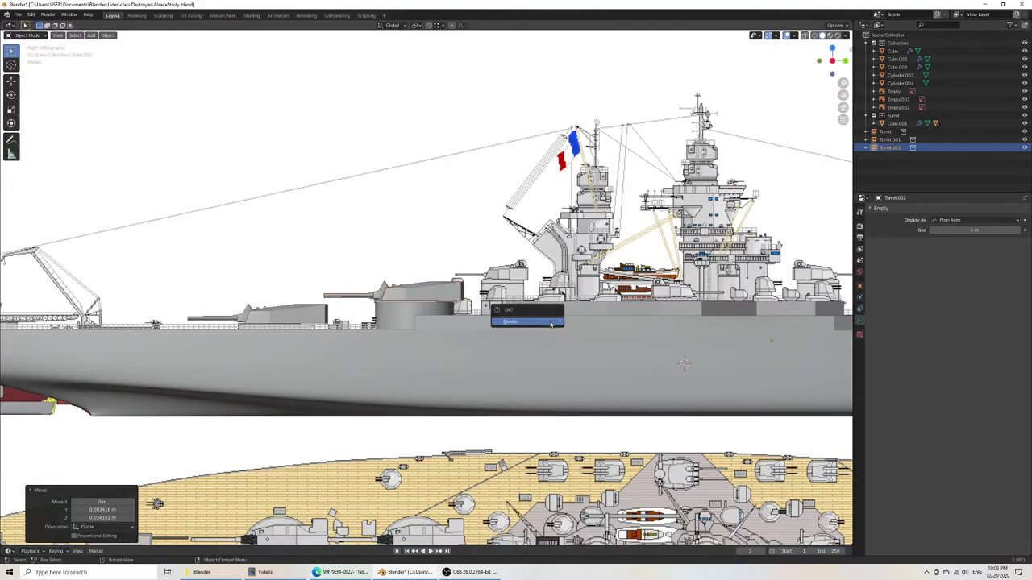
left_click(552, 324)
scroll(564, 330, "down", 10)
scroll(565, 323, "up", 5)
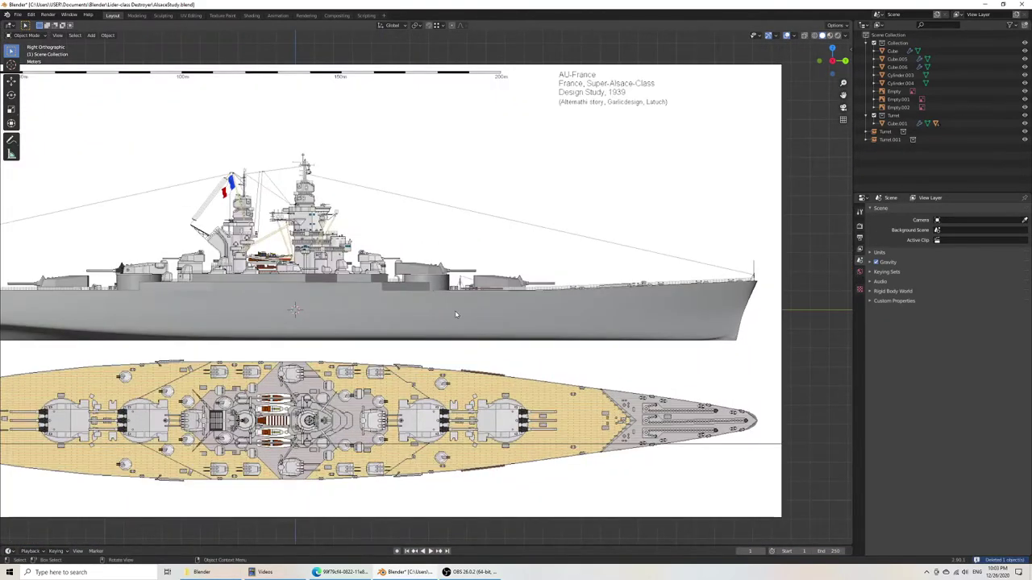
key("ctrl+z")
Step: Check the duplicated turret's fit on the raised aft barbette, and save the file
scroll(466, 296, "up", 7)
middle_click_drag(239, 300, 573, 264, "shift")
scroll(278, 245, "down", 8)
key("ctrl+s")
left_click(573, 265)
key("ctrl+s")
Step: Examine the midship superstructure against the side blueprint and in perspective above the deck
middle_click_drag(536, 301, 538, 295)
key("KP_3")
scroll(538, 294, "up", 12)
scroll(538, 294, "down", 6)
scroll(519, 276, "up", 4)
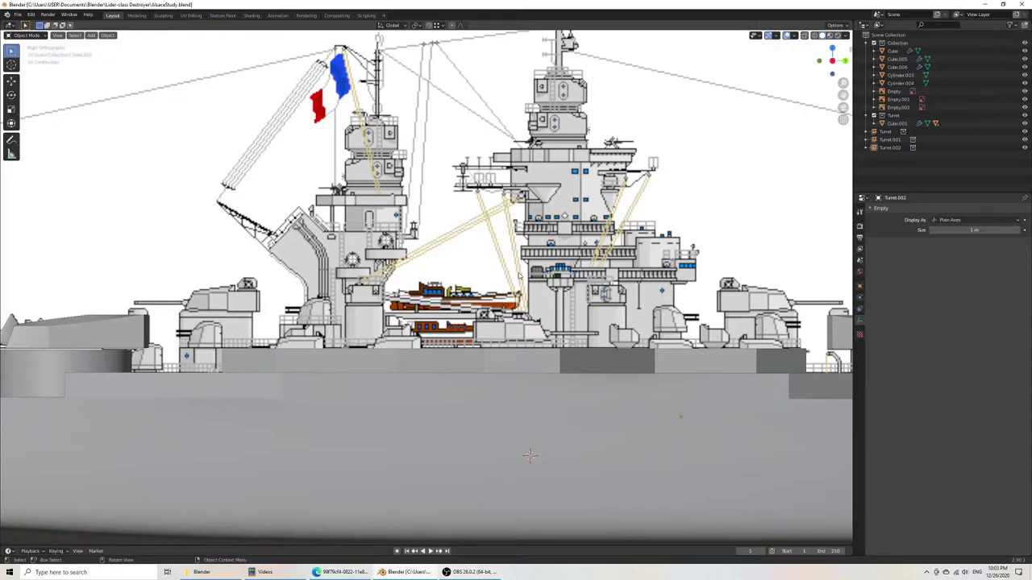
scroll(519, 276, "down", 6)
middle_click_drag(519, 276, 453, 390)
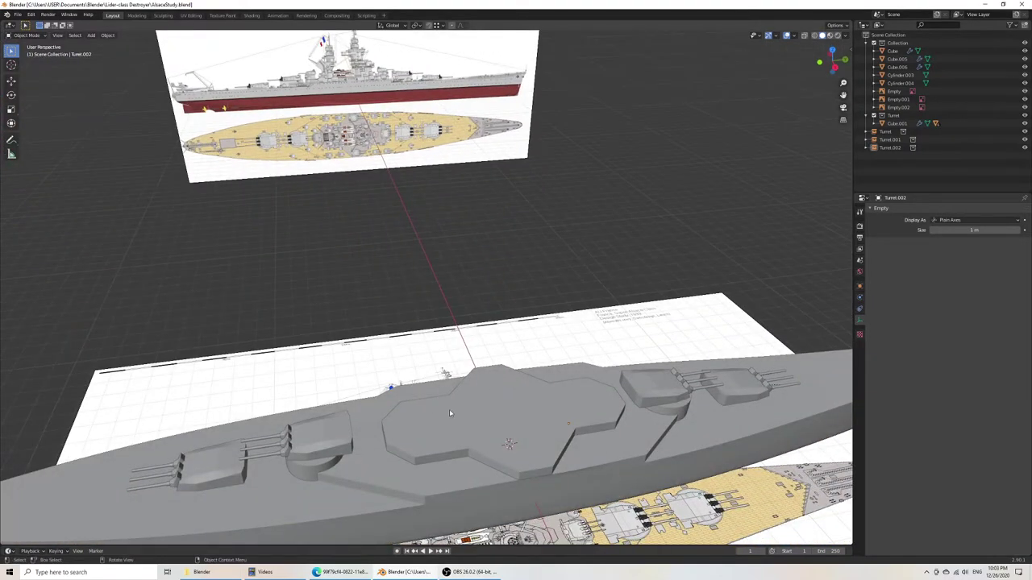
Step: Select the midship superstructure block, show the model in wireframe over the top blueprint, and save the file
left_click(451, 414)
key("KP_7")
key("z")
left_click(399, 414)
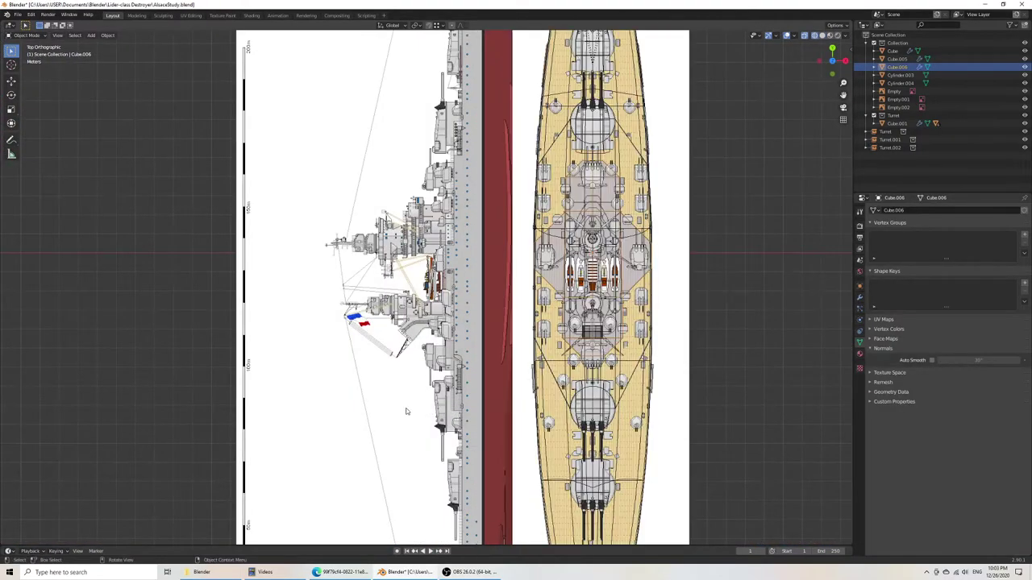
middle_click_drag(516, 398, 379, 334, "shift")
scroll(379, 334, "up", 4)
key("ctrl+s")
scroll(407, 344, "down", 4)
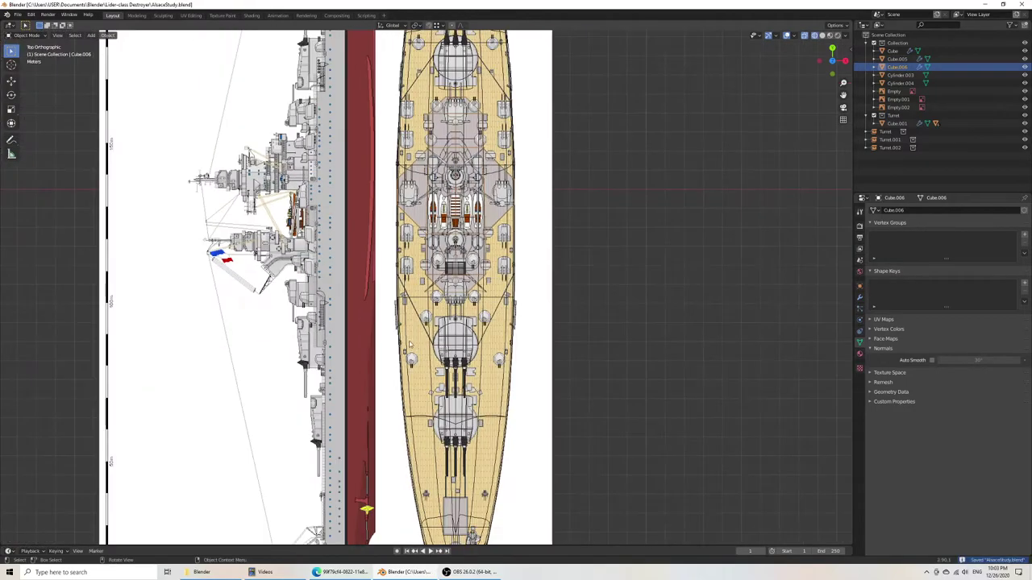
scroll(408, 347, "up", 3)
scroll(410, 352, "up", 2)
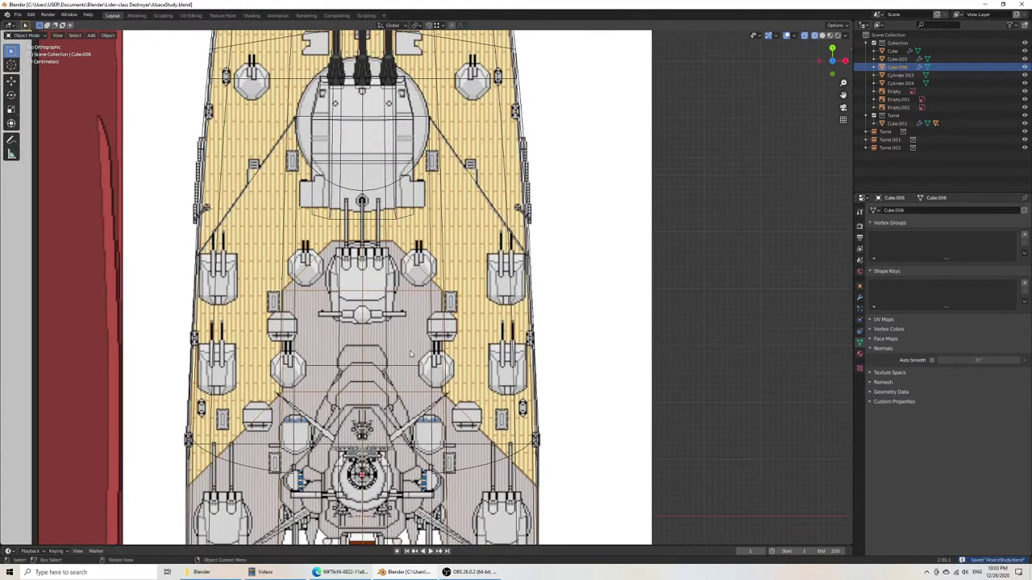
Step: Examine the superstructure levels and both towers in the side blueprint
scroll(411, 353, "down", 7)
middle_click_drag(565, 354, 502, 219)
key("KP_3")
scroll(455, 252, "up", 5)
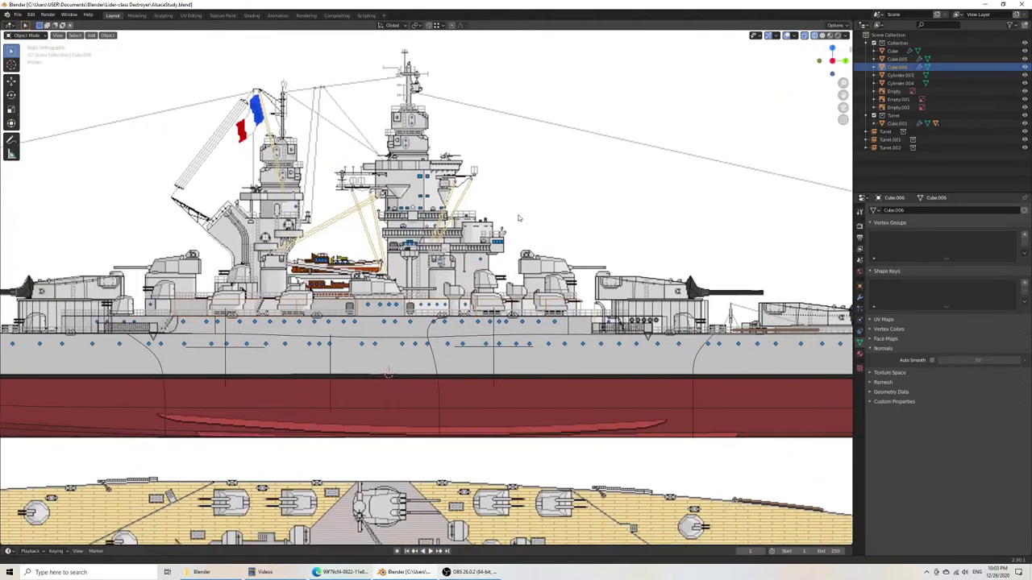
scroll(502, 219, "down", 3)
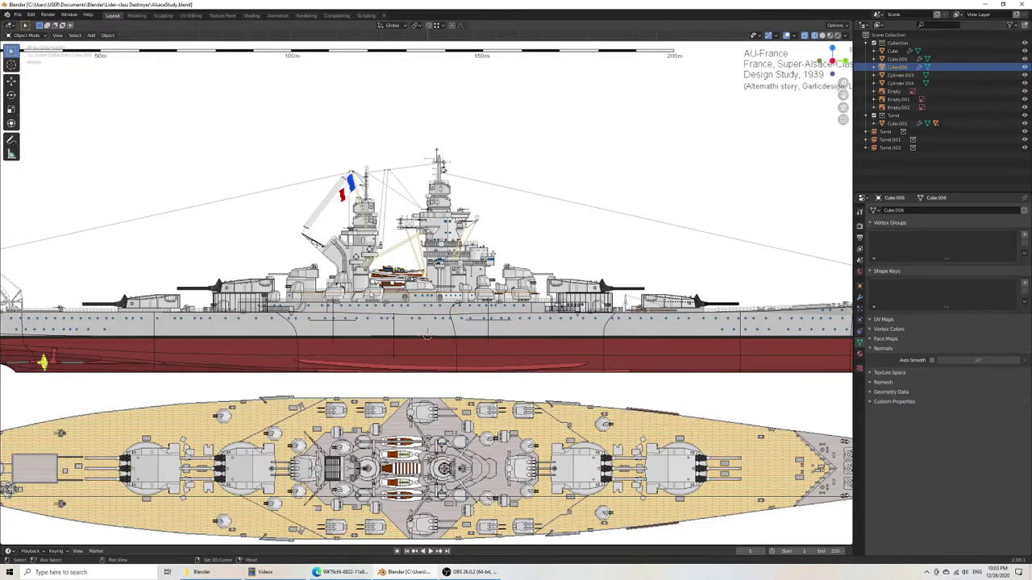
middle_click_drag(410, 299, 511, 282, "shift")
scroll(483, 276, "up", 4)
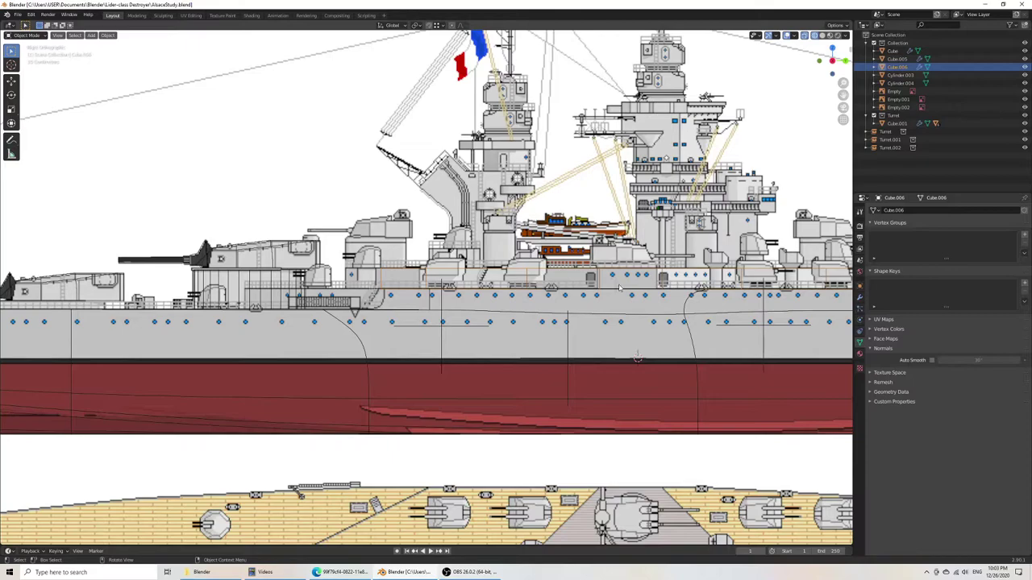
middle_click_drag(711, 276, 469, 295, "shift")
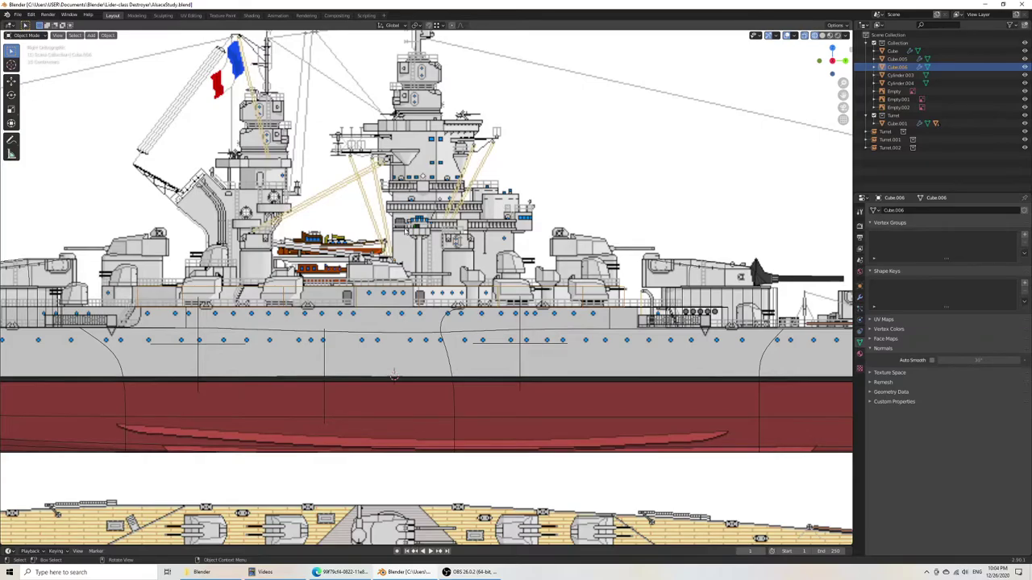
Step: Add a 2 m cube and move it up to the forward tower in the side blueprint
scroll(458, 232, "down", 8)
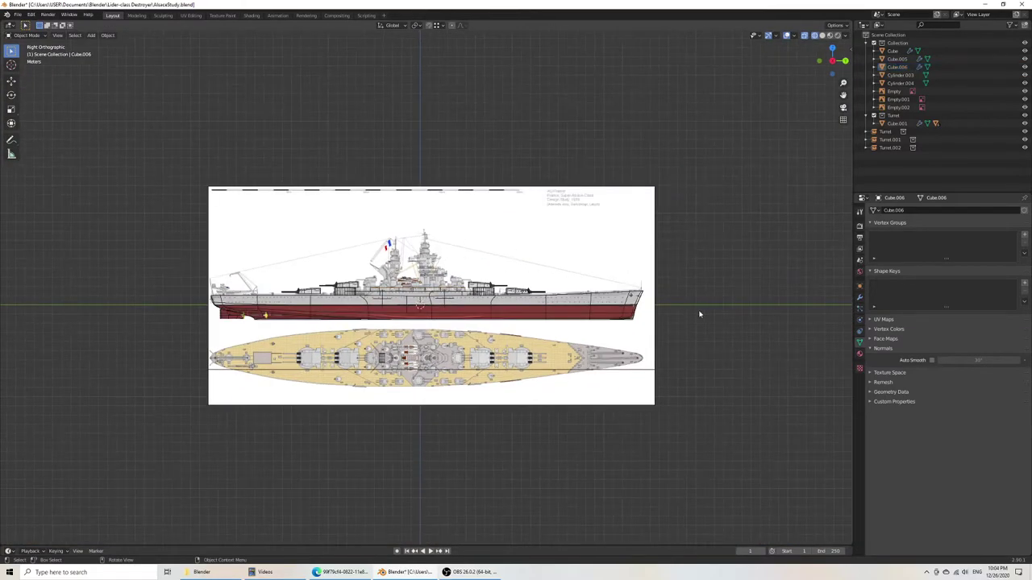
key("shift+a")
left_click(734, 310)
scroll(429, 287, "down", 5)
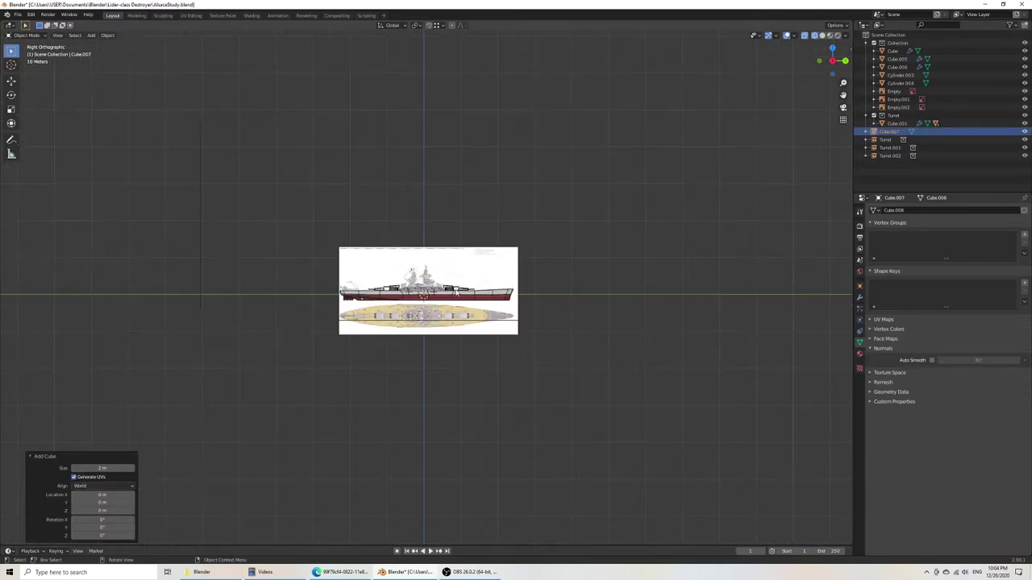
scroll(429, 287, "up", 13)
scroll(442, 292, "up", 3)
key("g")
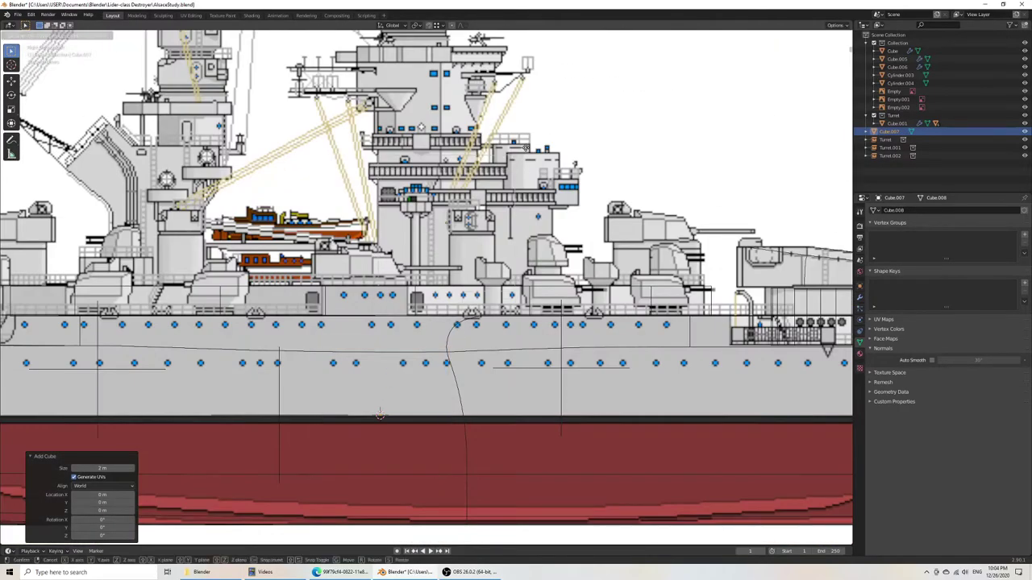
left_click(526, 164)
Step: Turn on snapping and shift the cube about 0.02 m along Z and 0.07 m along Y to fit the forward tower's base
left_click(429, 25)
key("g")
key("z")
left_click(415, 284)
key("g")
key("y")
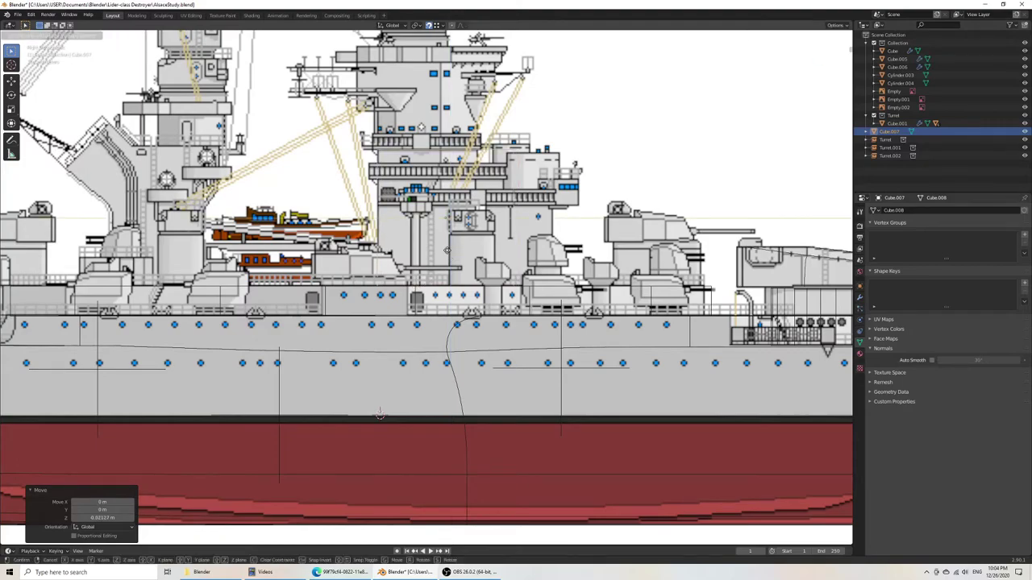
left_click(443, 252)
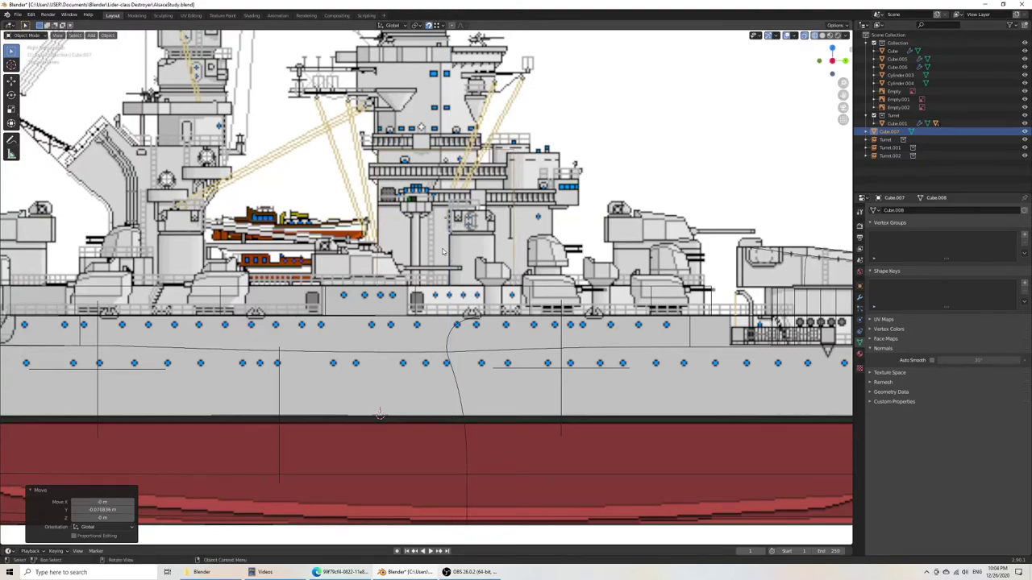
Step: Move the cube's forward vertices about 0.531 m aft along Y to the front wall of the tower
key("Tab")
left_click_drag(479, 133, 530, 286)
key("g")
key("y")
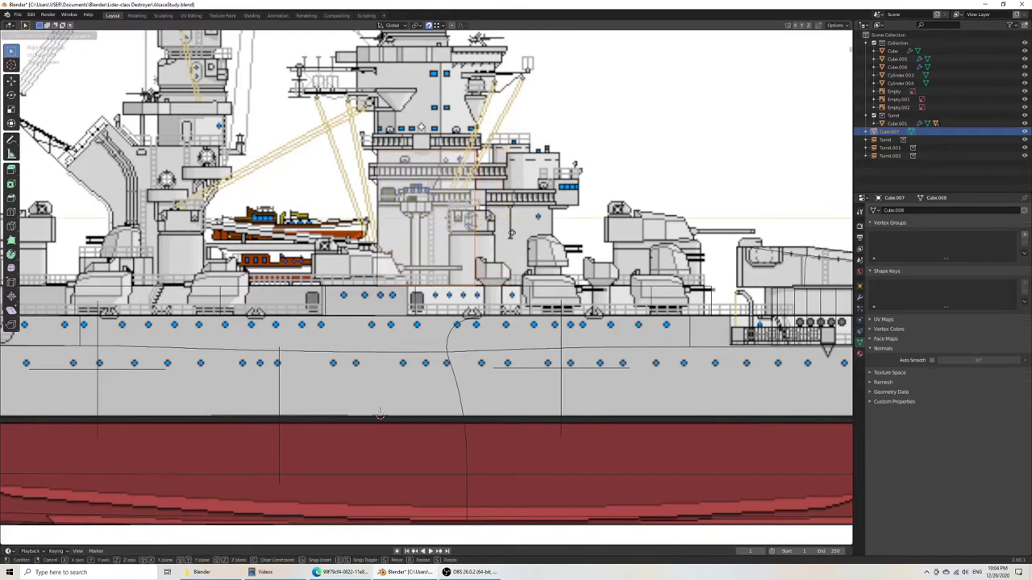
left_click(379, 415)
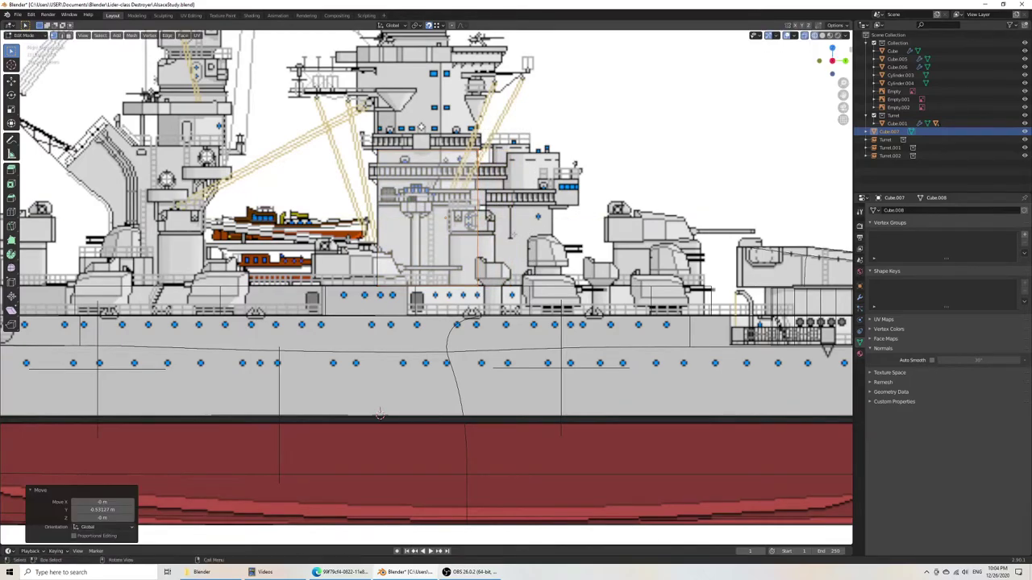
Step: Save the file and add one vertical loop cut to the tower block, slid forward by a factor of about 0.27
middle_click_drag(380, 415, 360, 515, "shift")
scroll(360, 516, "up", 2)
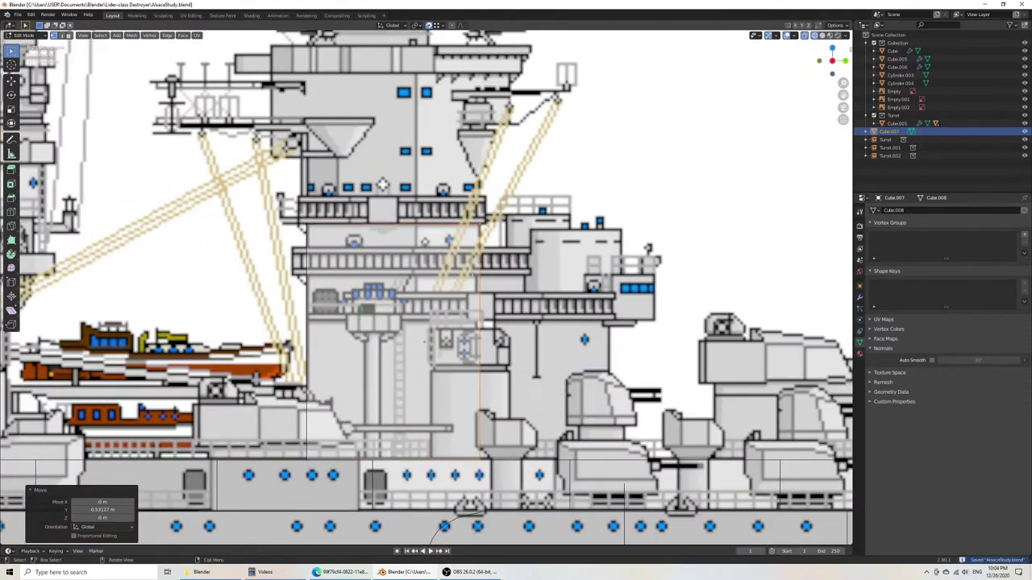
left_click(289, 187)
key("ctrl+r")
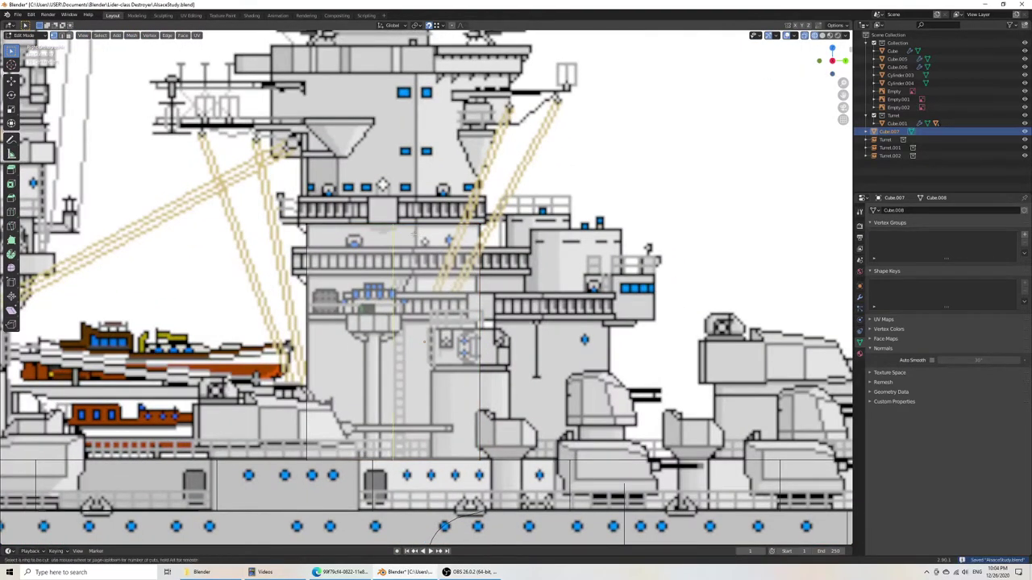
left_click(417, 239)
left_click(426, 238)
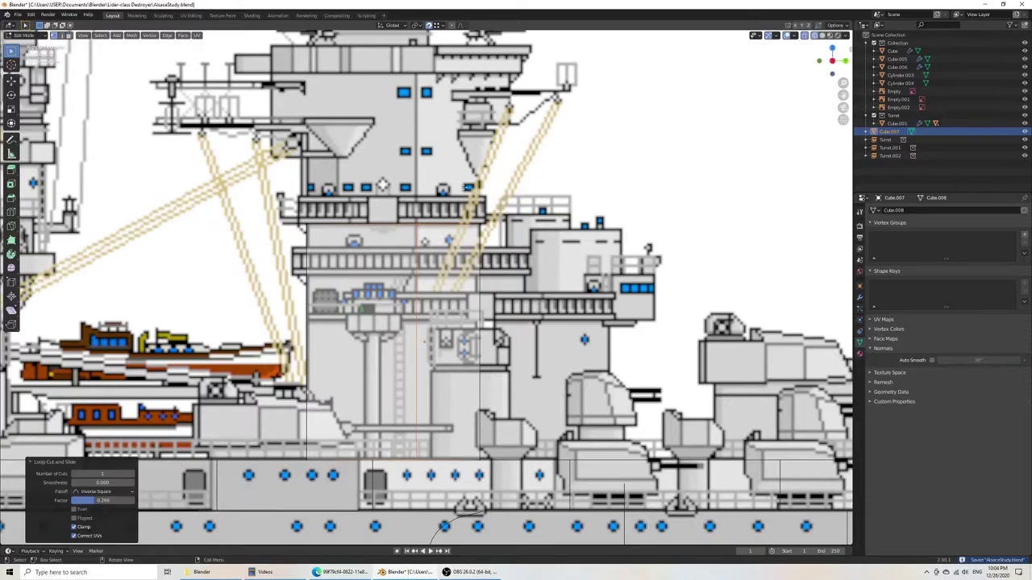
Step: Narrow the tower block's forward end by scaling its face to 0.624 along X
left_click_drag(540, 480, 544, 481)
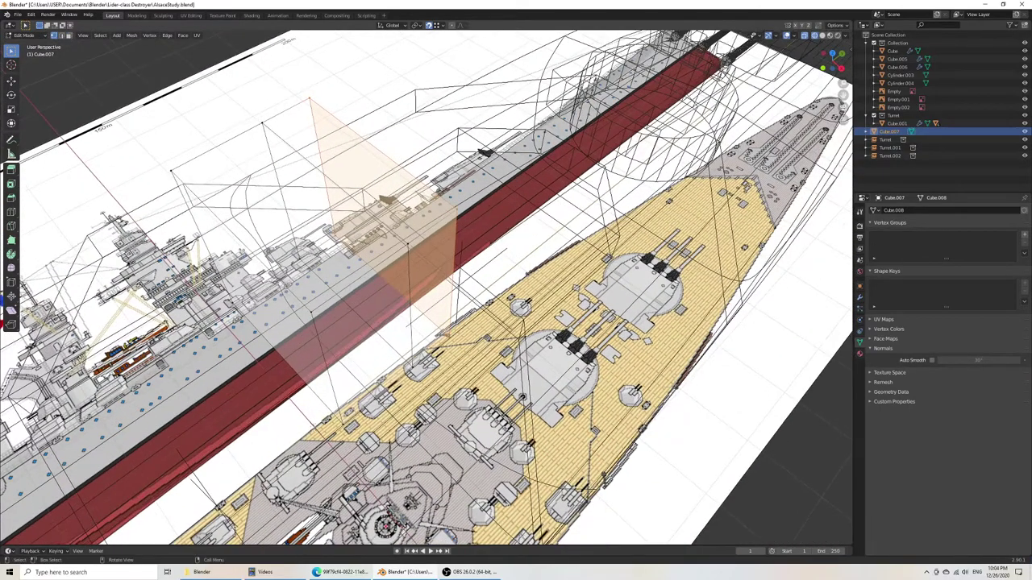
key("s")
key("x")
left_click(509, 280)
Step: Extrude the top of the tower block about 1.28 m upward to the underside of the upper platform
key("KP_3")
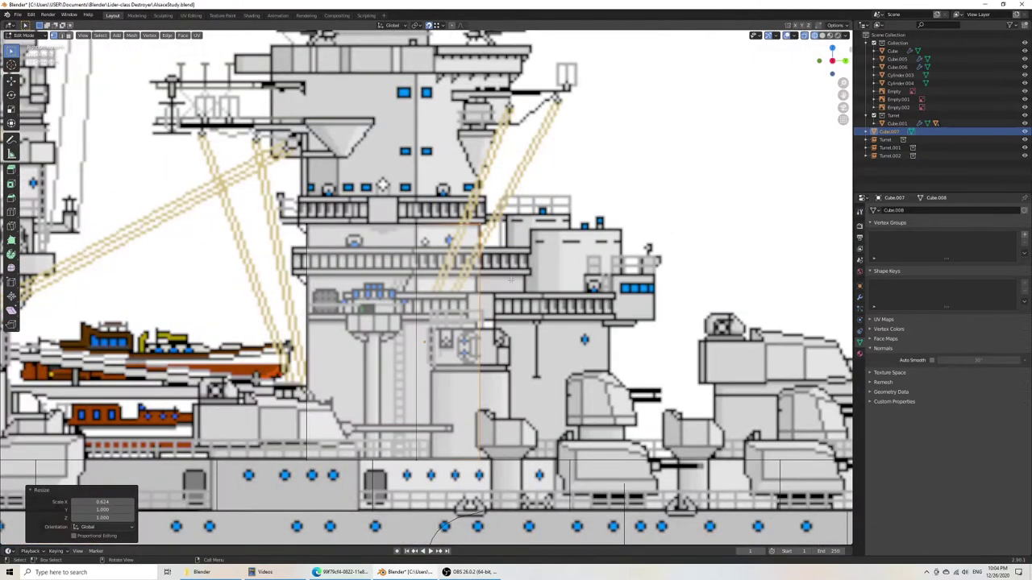
left_click_drag(291, 193, 497, 242)
key("e")
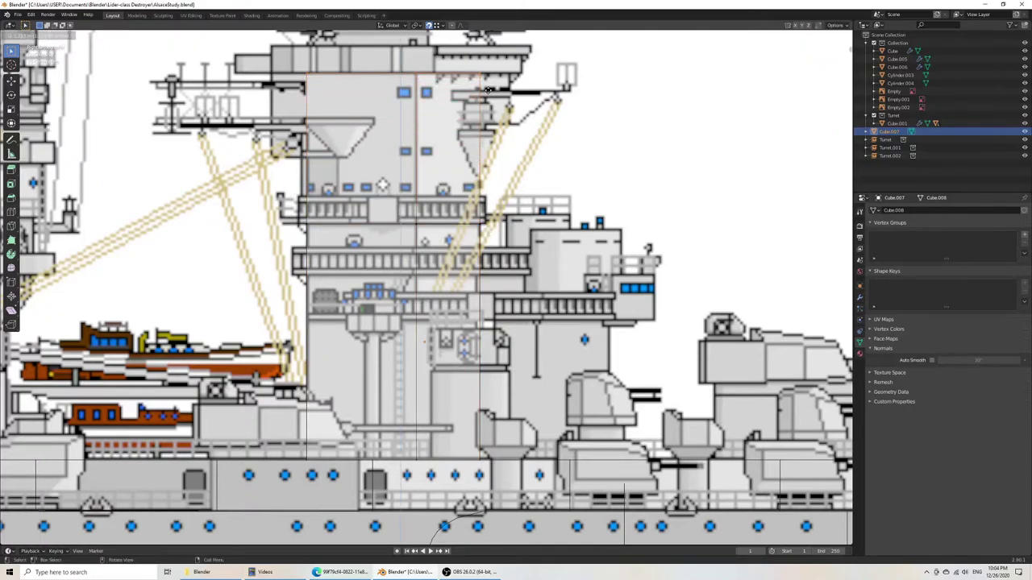
left_click(490, 90)
Step: Add one horizontal loop cut around the upper tower section, slid down by a factor of about 0.12
key("ctrl+r")
left_click(331, 161)
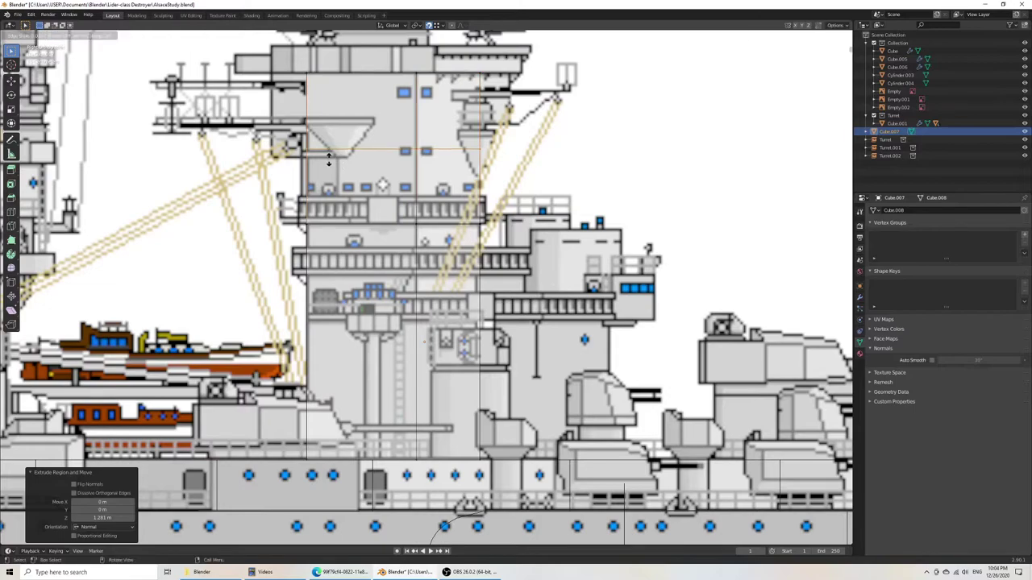
left_click(329, 166)
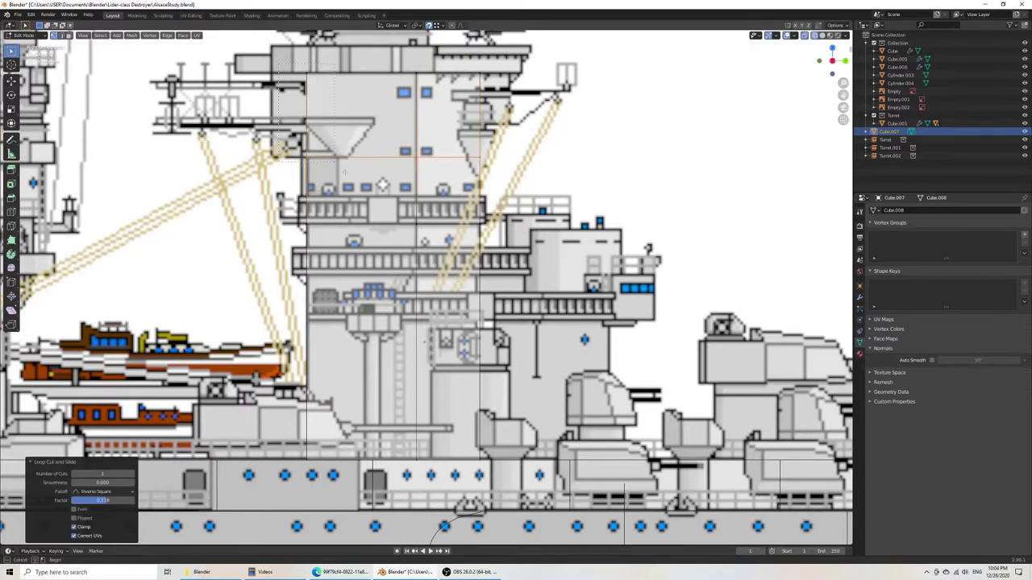
Step: Extrude the tower's upper aft face aft, shift it about 0.243 m along Y to the blueprint outline, and save the file
left_click(316, 162)
key("e")
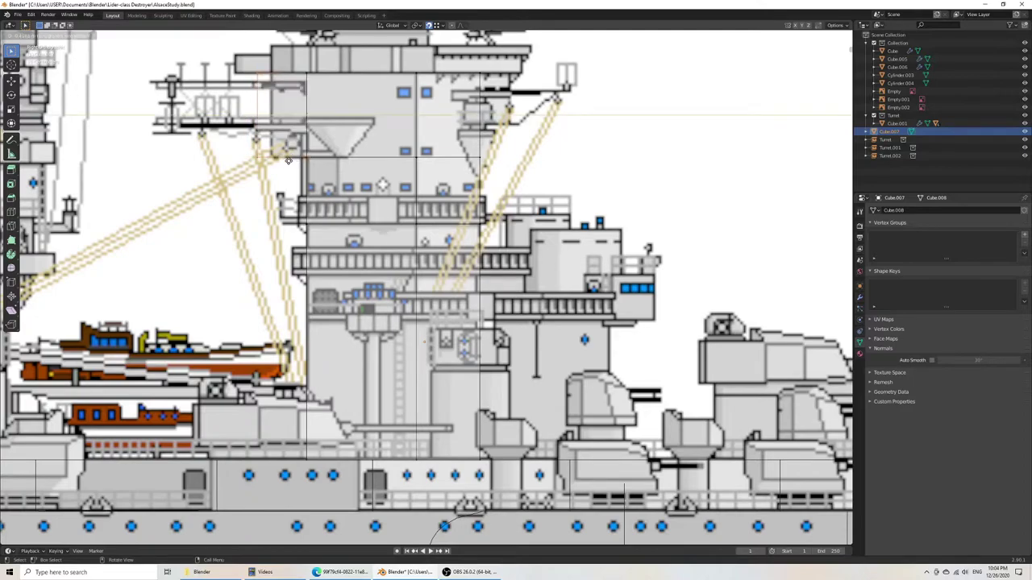
left_click(278, 160)
key("g")
key("y")
left_click(409, 170)
key("ctrl+s")
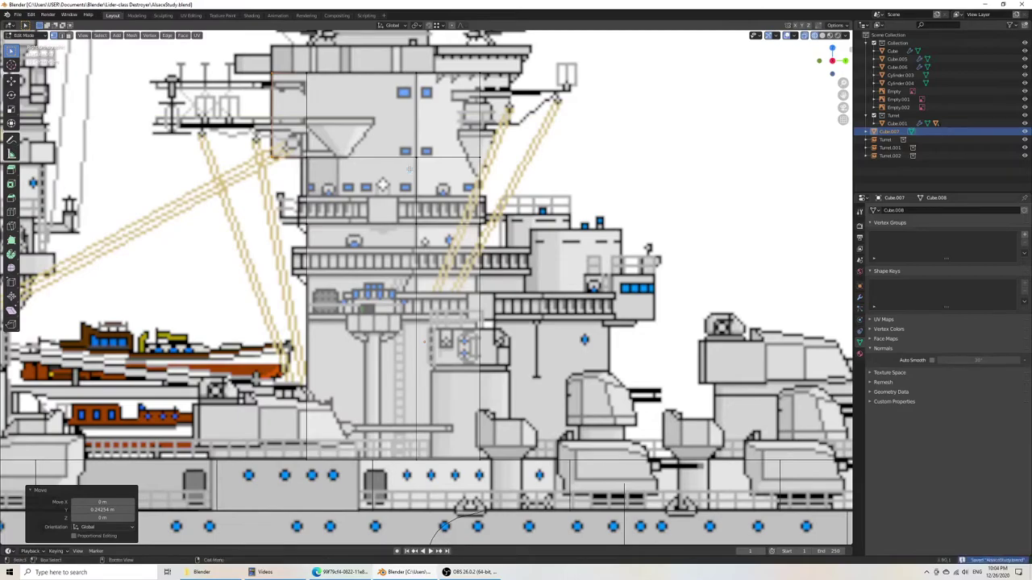
Step: Finish editing the tower mesh, save the file, and display the whole ship in solid shading
scroll(380, 446, "down", 5)
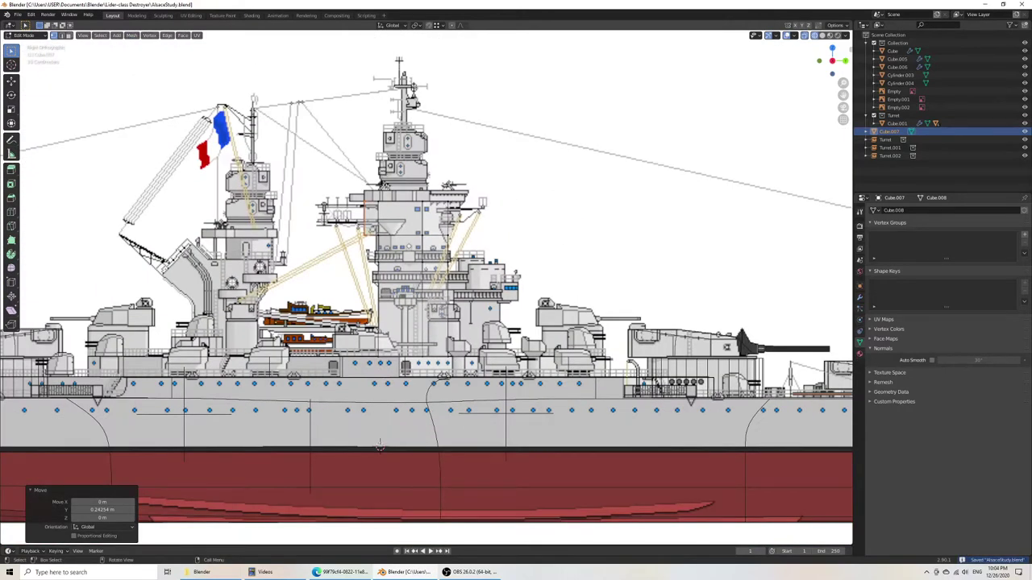
scroll(387, 187, "up", 4)
middle_click_drag(437, 96, 389, 153, "shift")
scroll(390, 152, "up", 3)
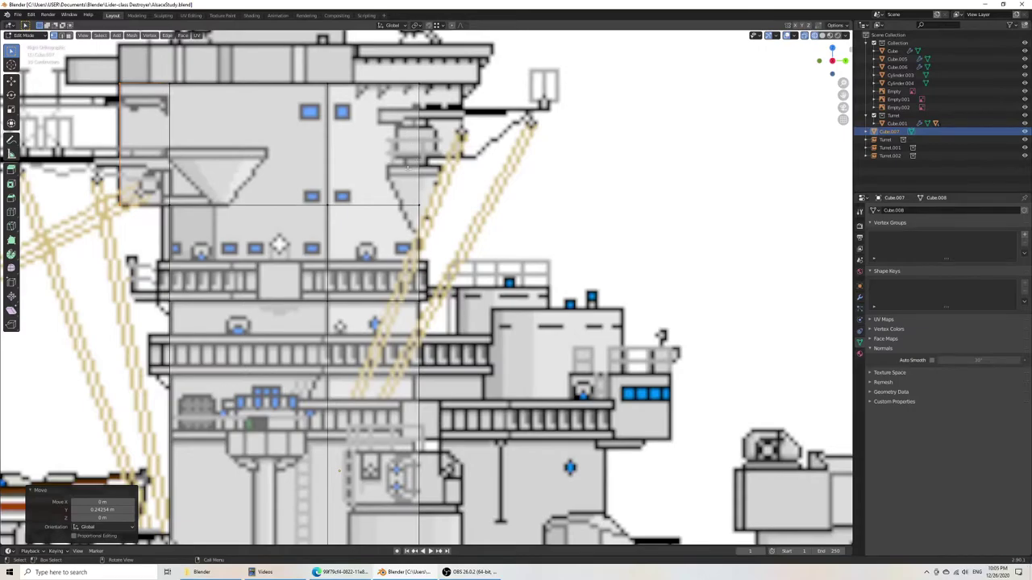
scroll(408, 166, "down", 4)
middle_click_drag(459, 317, 432, 231, "shift")
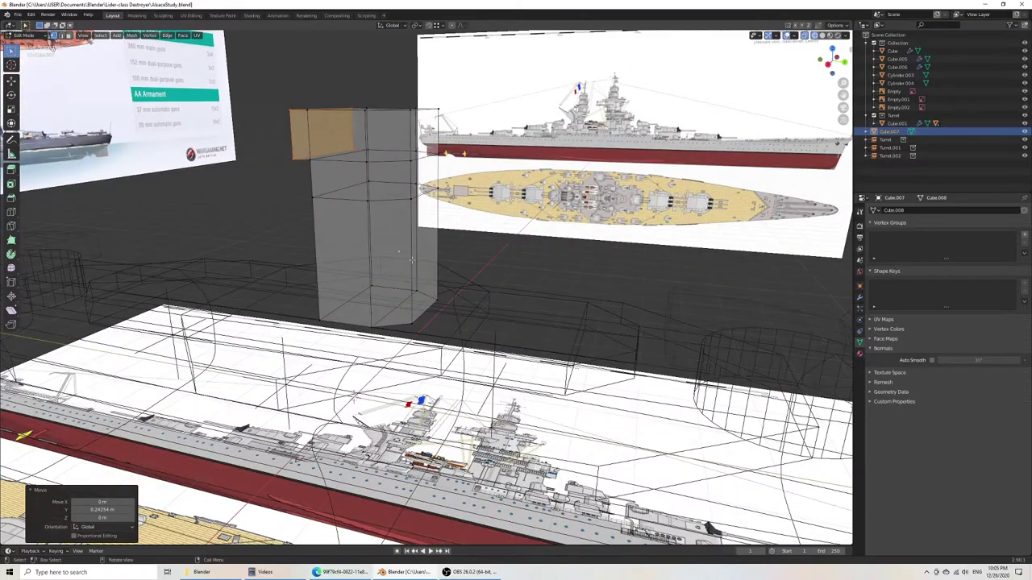
key("Tab")
key("ctrl+s")
left_click(479, 266)
key("z")
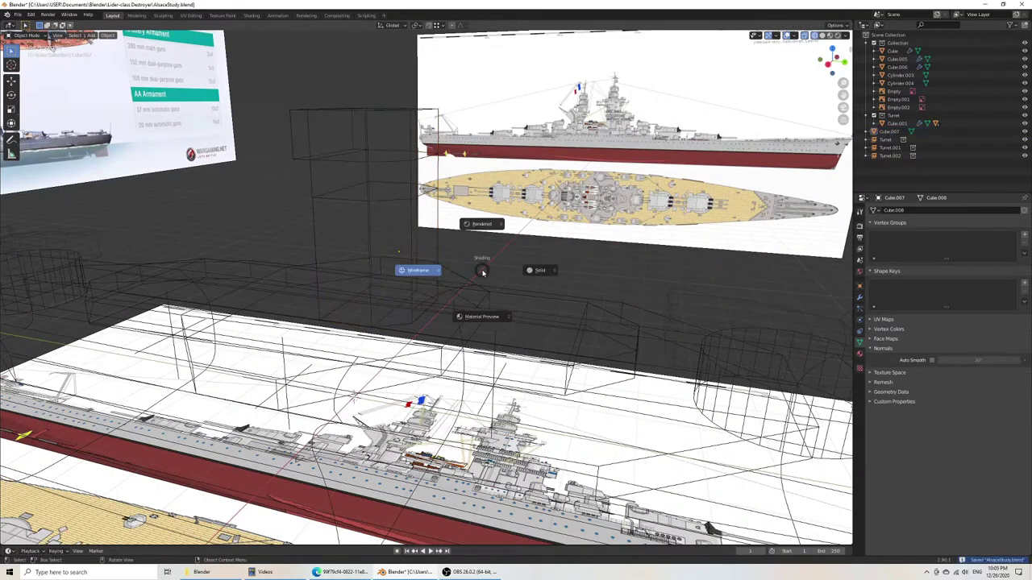
left_click(528, 267)
scroll(520, 267, "down", 5)
mouse_move(508, 268)
middle_mouse_down()
mouse_move(545, 265)
mouse_move(536, 266)
middle_mouse_up()
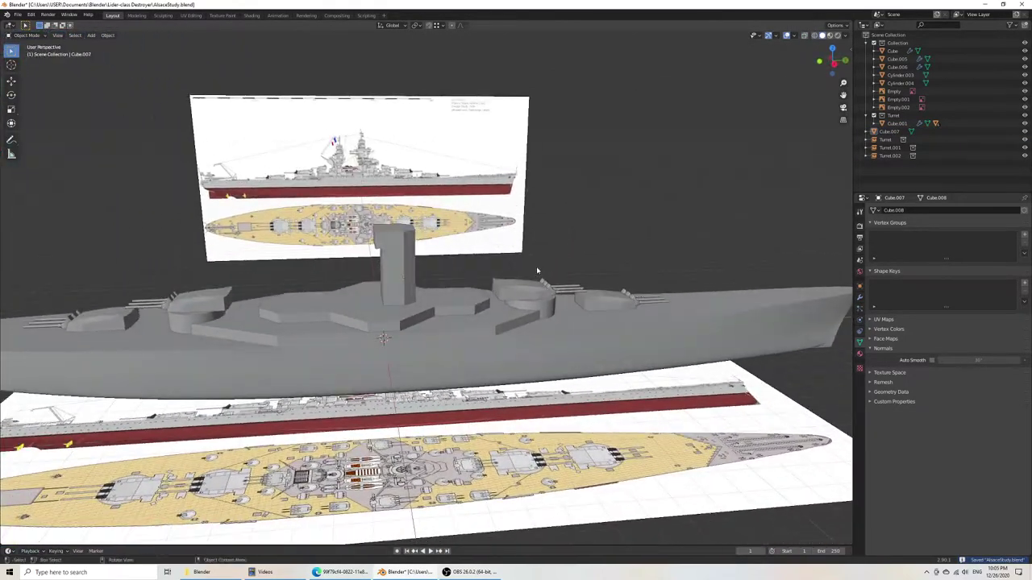
Step: Compare the tower block with the side and top blueprints, using wireframe shading for the top view
key("KP_3")
scroll(420, 257, "up", 5)
middle_click_drag(320, 439, 583, 445, "shift")
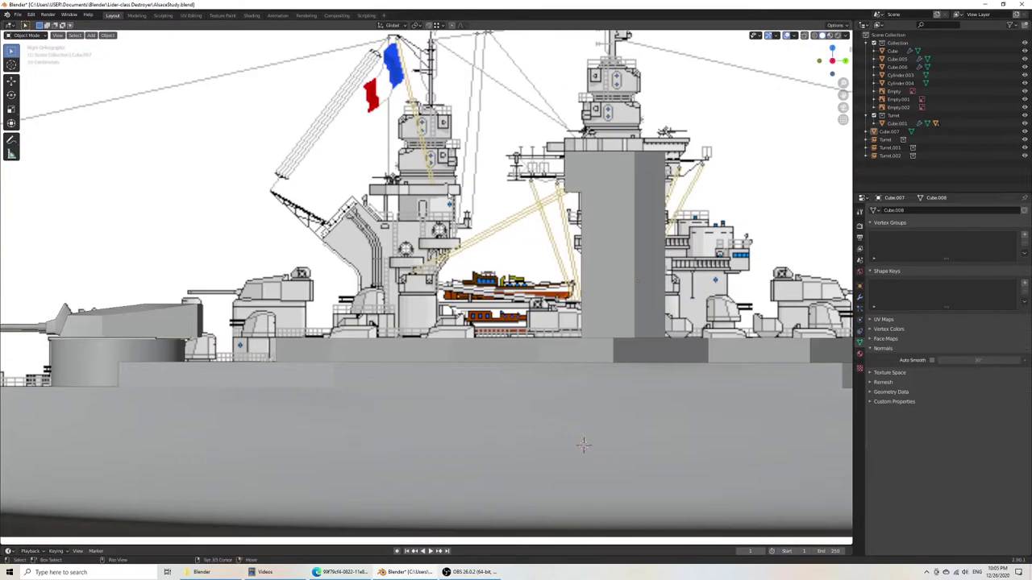
middle_click_drag(449, 195, 400, 309, "shift")
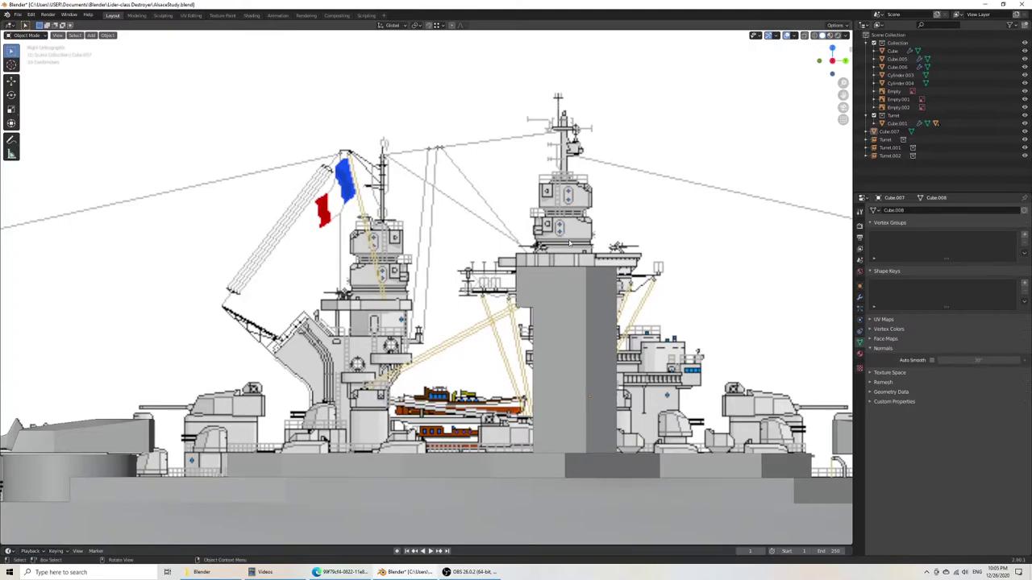
key("KP_7")
scroll(571, 245, "down", 3)
key("z")
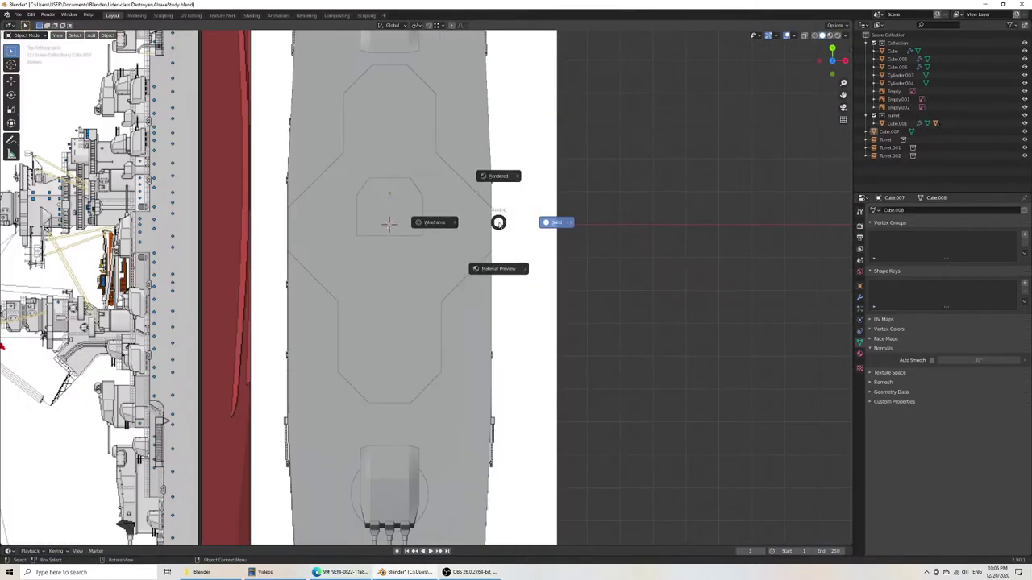
left_click(436, 223)
middle_click_drag(416, 215, 418, 281, "shift")
scroll(409, 286, "up", 5)
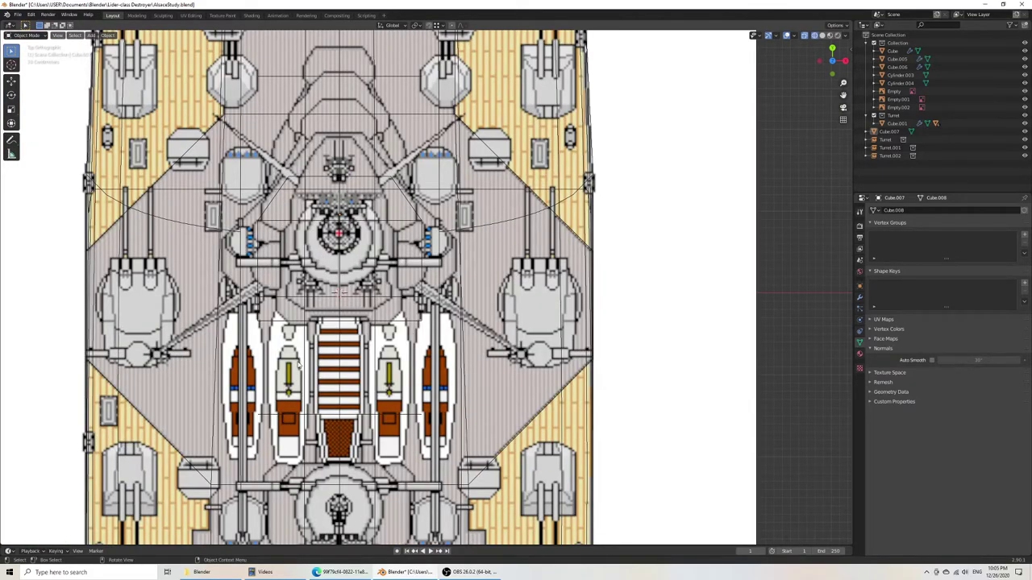
Step: Examine the hull against the side blueprint from the stern to the bow
key("KP_3")
scroll(417, 249, "down", 5)
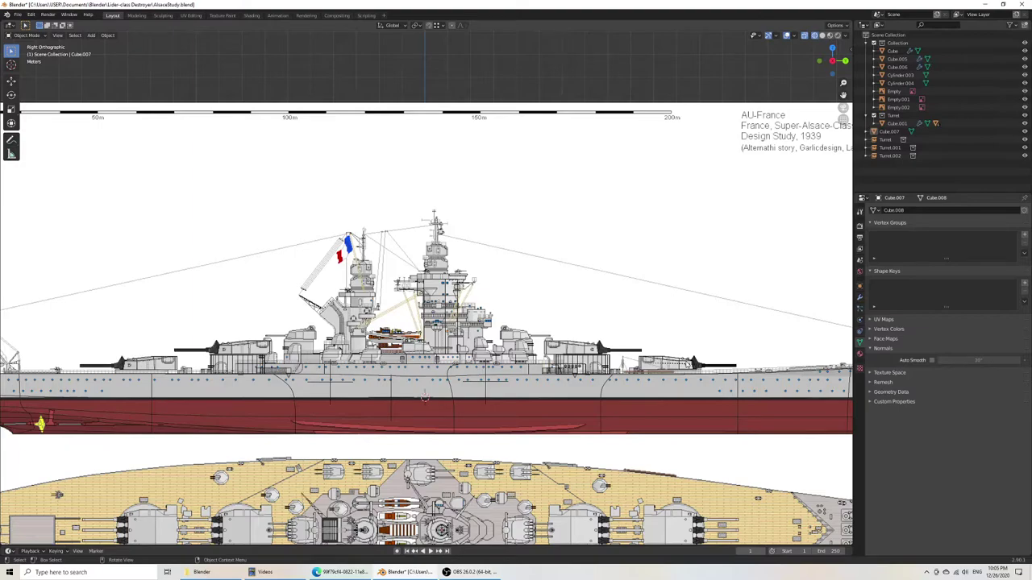
scroll(482, 314, "down", 6)
middle_click_drag(387, 329, 541, 303, "shift")
scroll(527, 307, "up", 7)
scroll(524, 355, "up", 3)
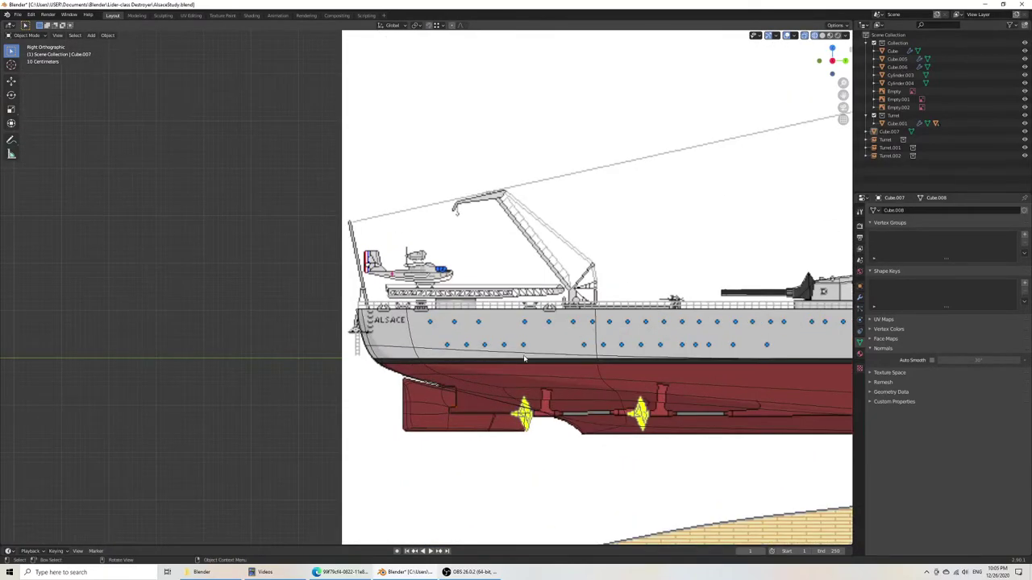
scroll(542, 363, "down", 4)
middle_click_drag(589, 348, 330, 368, "shift")
scroll(501, 370, "down", 4)
middle_click_drag(501, 371, 294, 372, "shift")
scroll(702, 350, "up", 4)
middle_click_drag(731, 332, 478, 310, "shift")
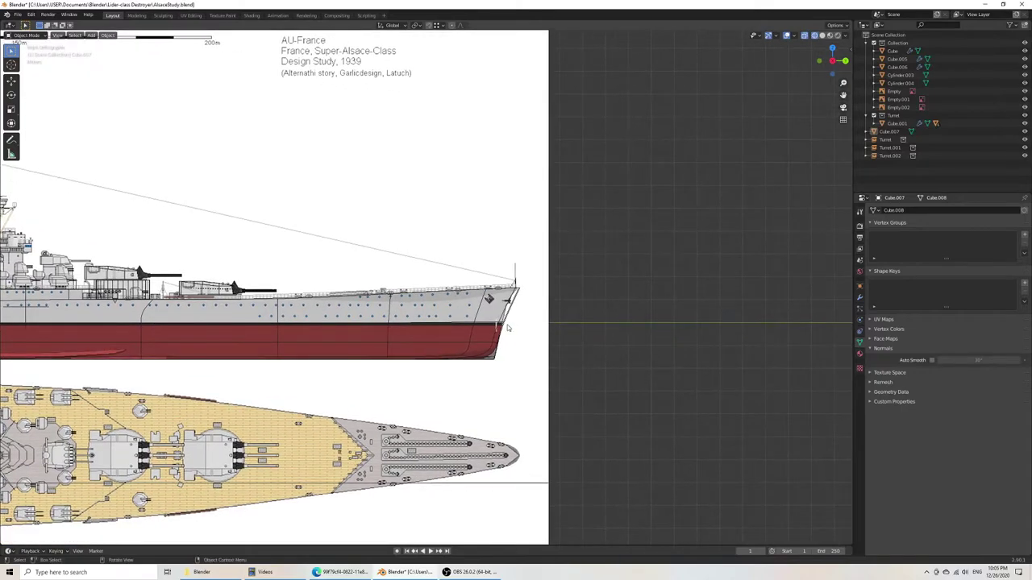
Step: Add one centred lengthwise loop cut to the hull side between deck and waterline, switch to solid shading, and save
left_click(512, 310)
left_click(512, 310)
key("Tab")
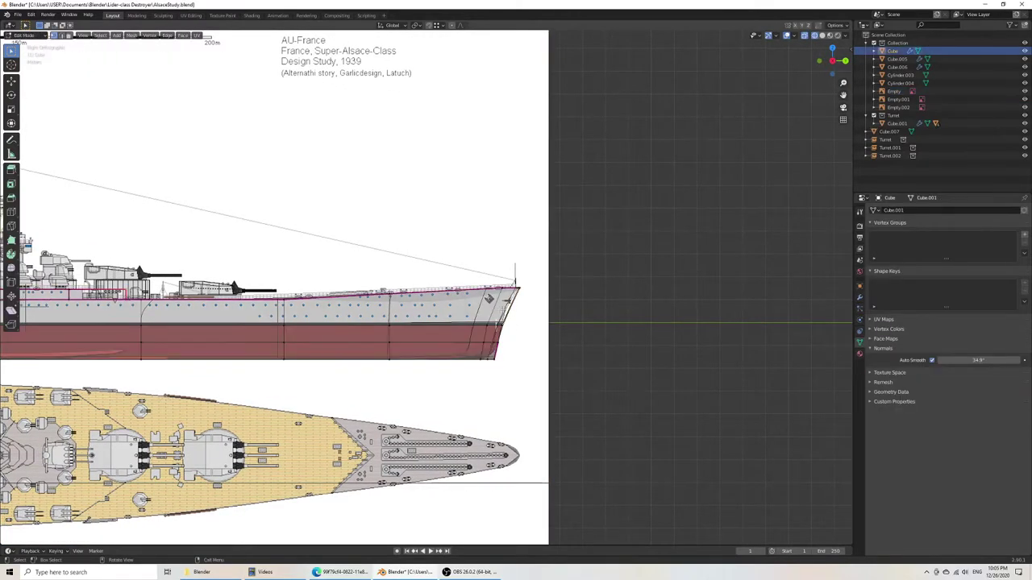
key("ctrl+r")
left_click(507, 301)
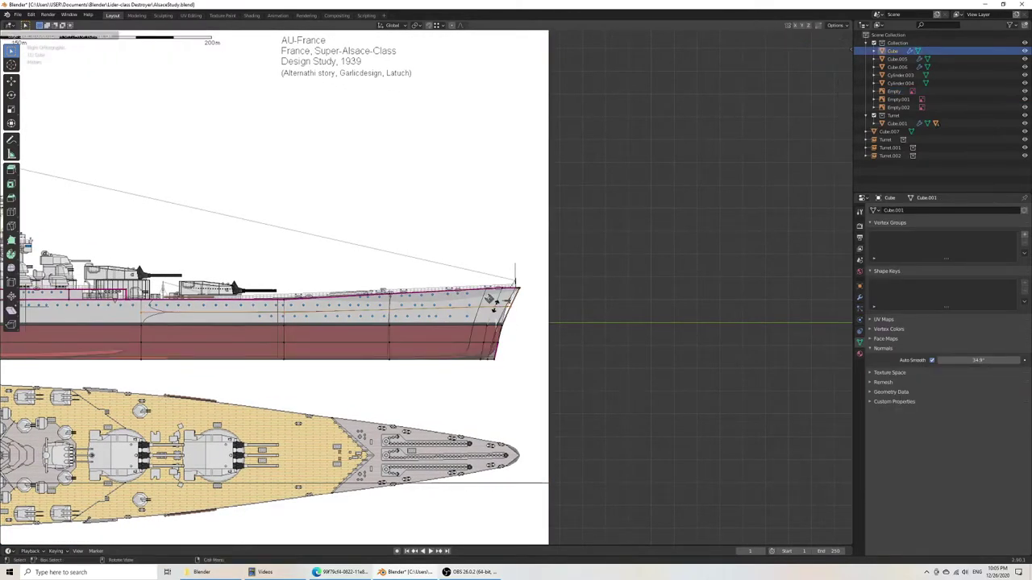
left_click(507, 301)
middle_click_drag(317, 338, 675, 306, "shift")
middle_click_drag(255, 298, 493, 303, "shift")
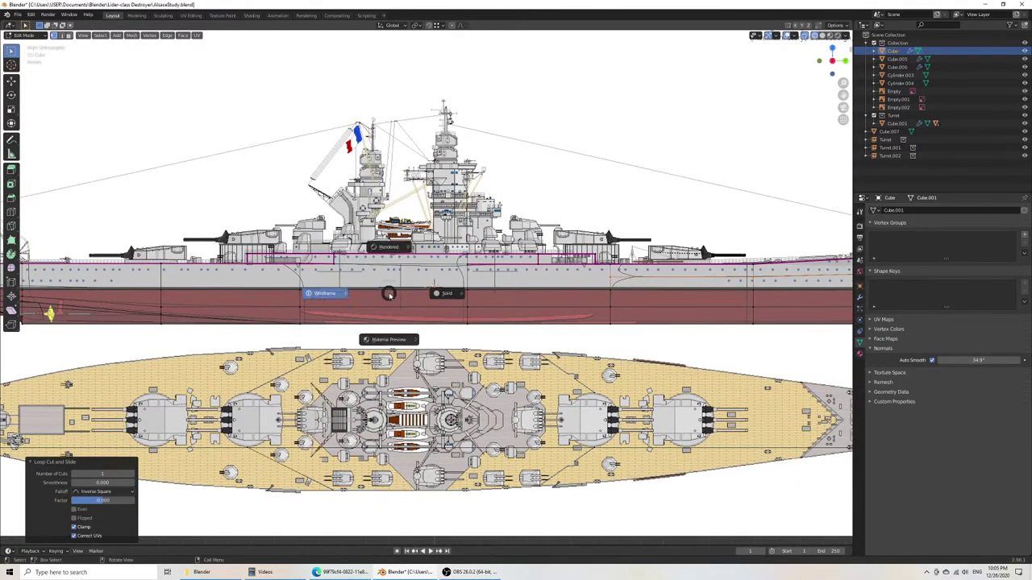
middle_click_drag(493, 304, 468, 323)
key("ctrl+s")
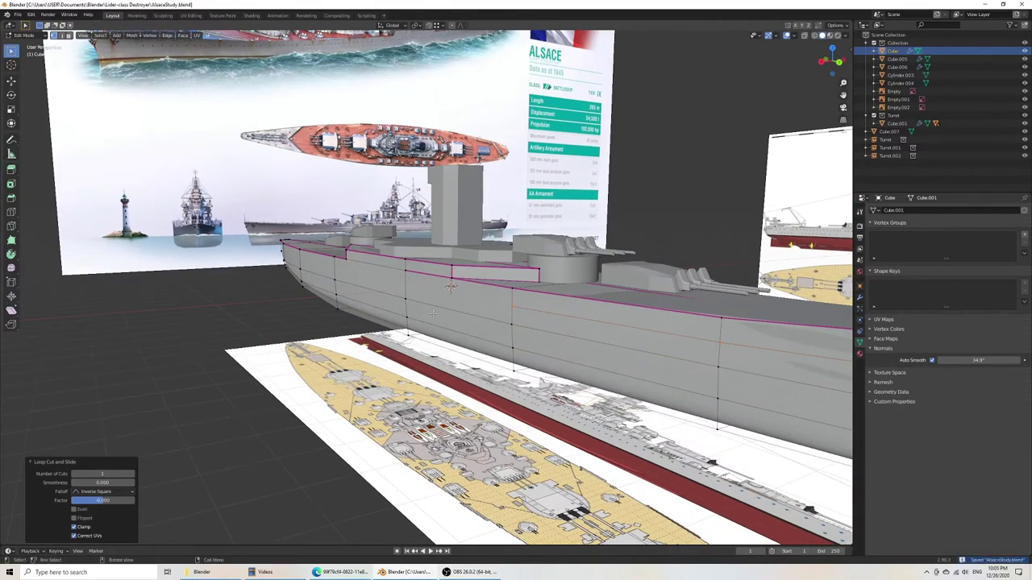
Step: Reduce the crease of the hull-side edge just aft of the forward deck step by about 0.81 and save
scroll(432, 312, "up", 4)
left_click(61, 35)
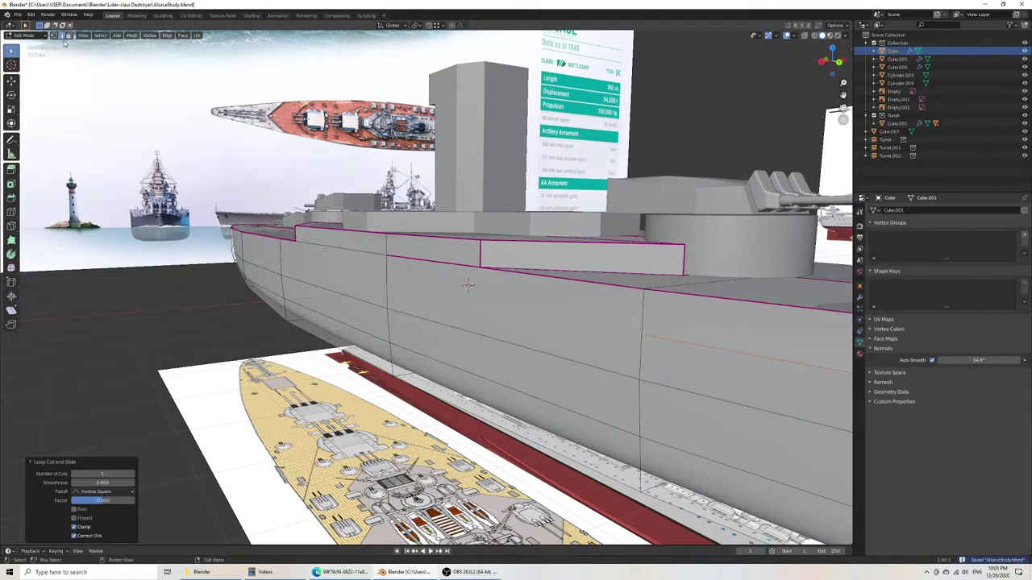
left_click(422, 261)
key("s")
left_click(517, 323)
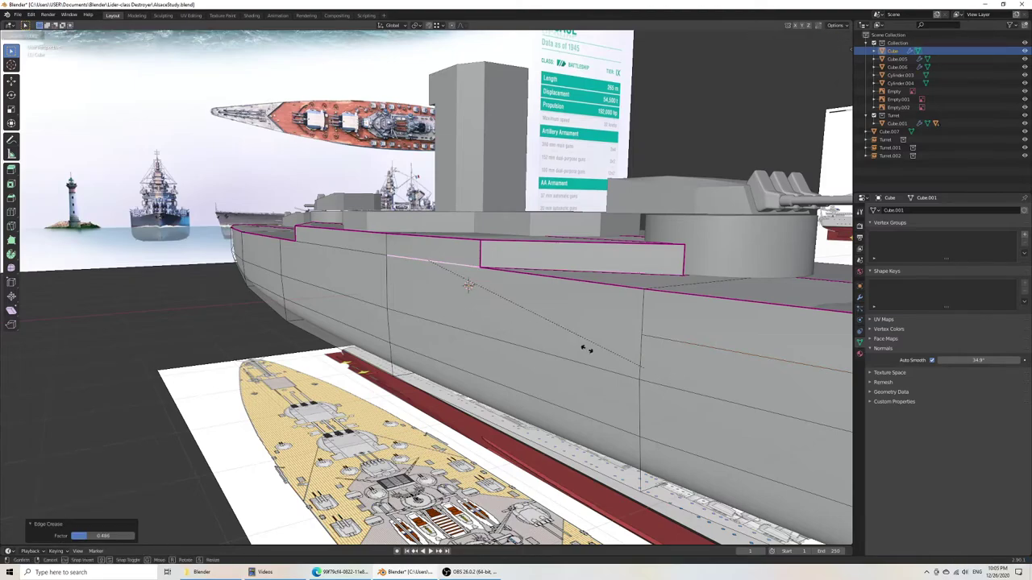
key("ctrl+s")
Step: Examine the hull sides and deck steps from several angles after the crease change
scroll(517, 323, "down", 6)
middle_click_drag(518, 325, 379, 322)
middle_click_drag(355, 282, 390, 255)
middle_click_drag(388, 300, 540, 310)
middle_click_drag(401, 319, 242, 309)
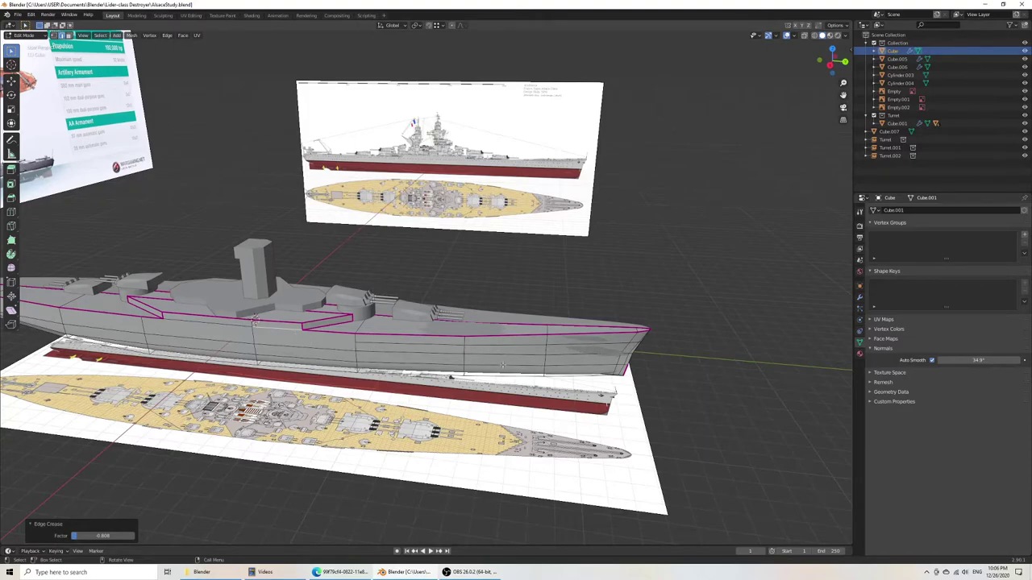
middle_click_drag(301, 344, 499, 340, "shift")
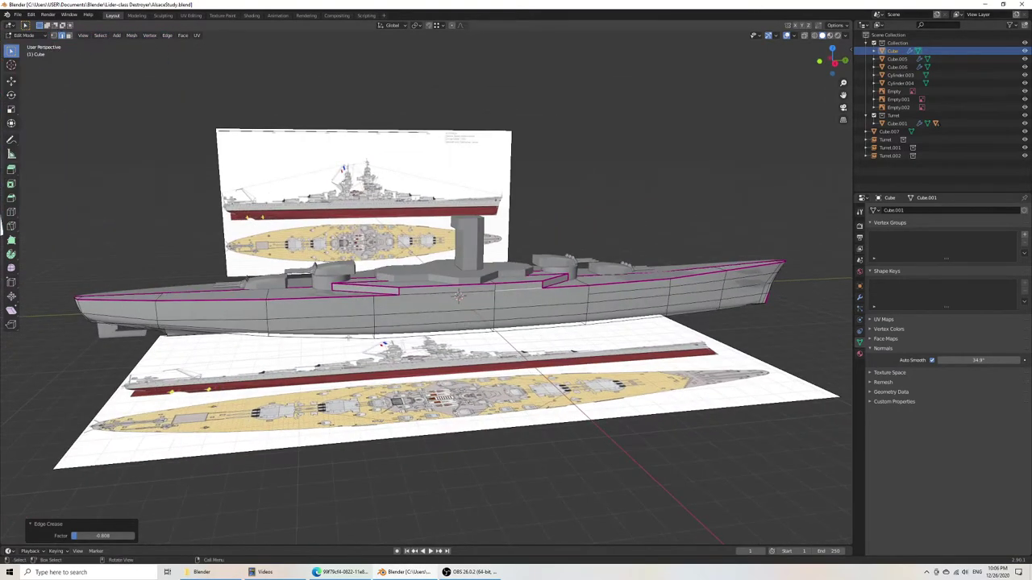
Step: Try to move the new loop's bow edge about 0.269 m aft to the blueprint stem curve, and save
key("KP_3")
middle_click_drag(807, 276, 523, 311, "shift")
key("z")
left_click(452, 314)
scroll(448, 318, "up", 1)
scroll(448, 318, "up", 5)
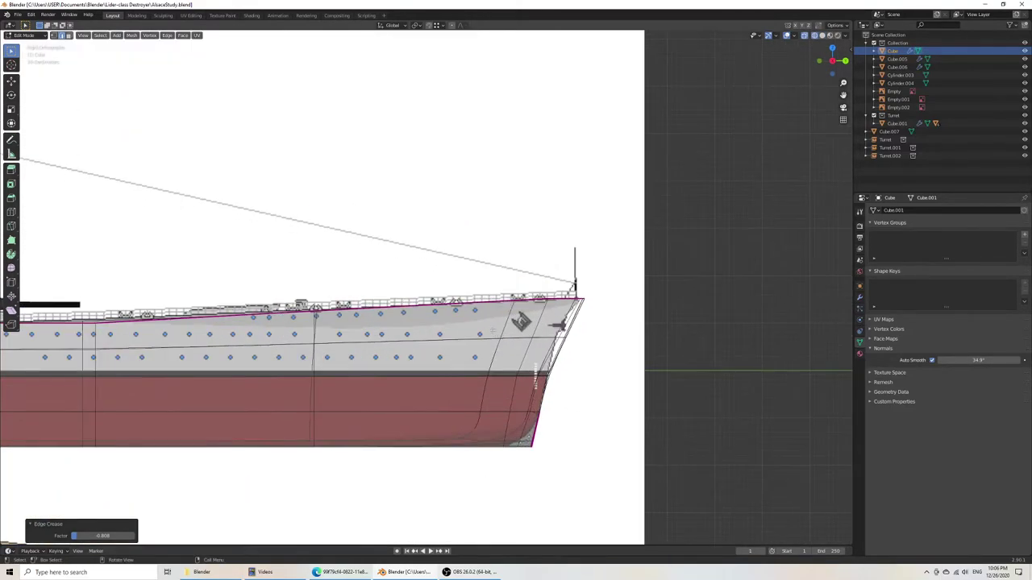
scroll(473, 320, "up", 3)
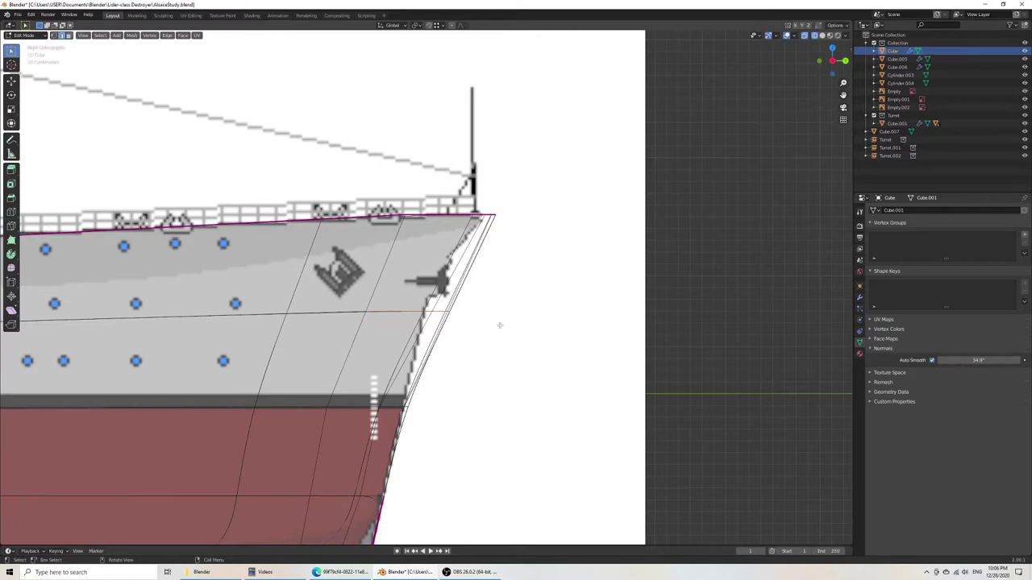
key("g")
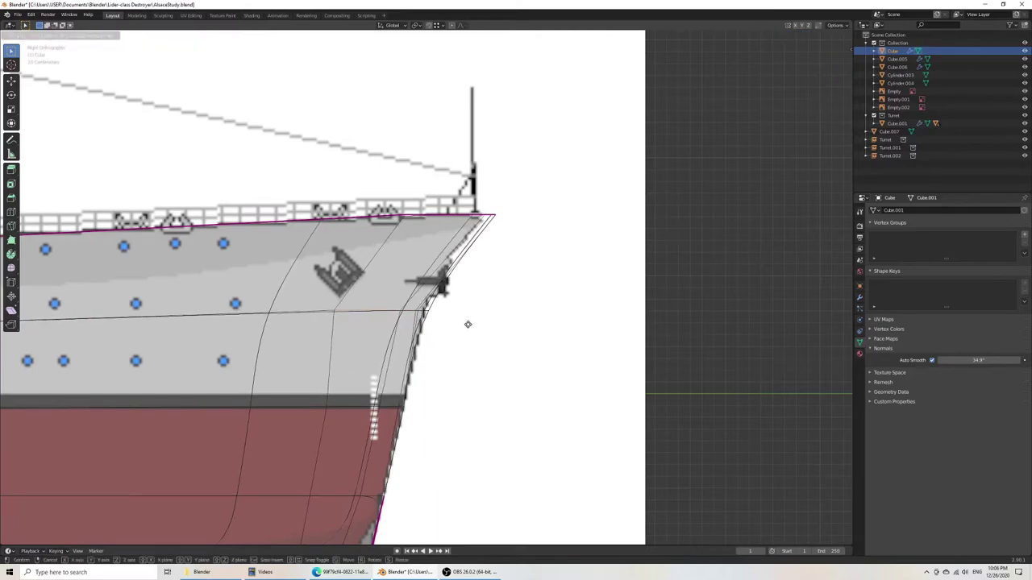
left_click(468, 325)
key("ctrl+s")
key("z")
left_click(522, 325)
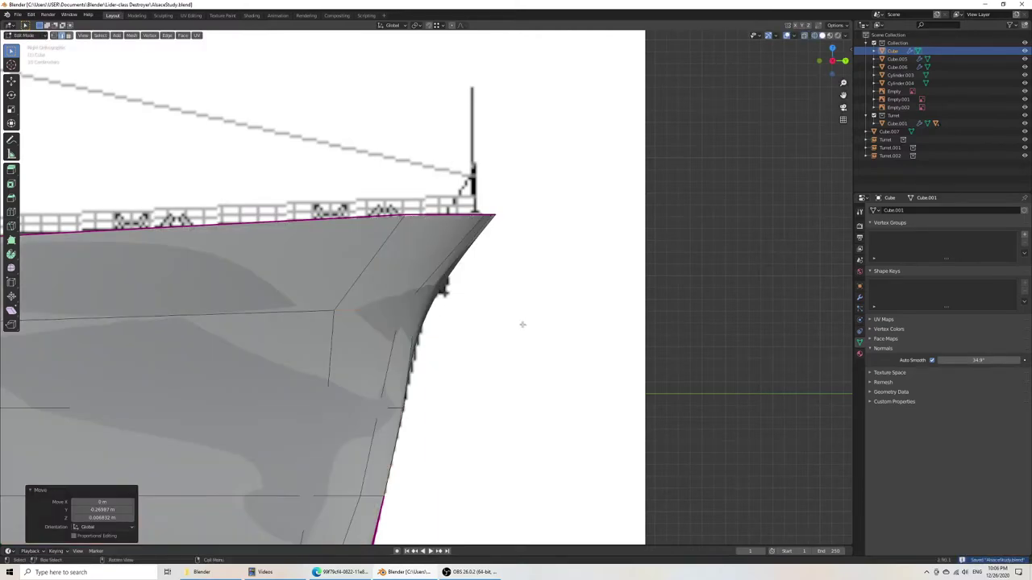
Step: Inspect the reshaped bow and undo the last move of its edge
scroll(468, 328, "down", 2)
scroll(456, 325, "down", 6)
middle_click_drag(436, 335, 493, 339)
scroll(429, 325, "up", 5)
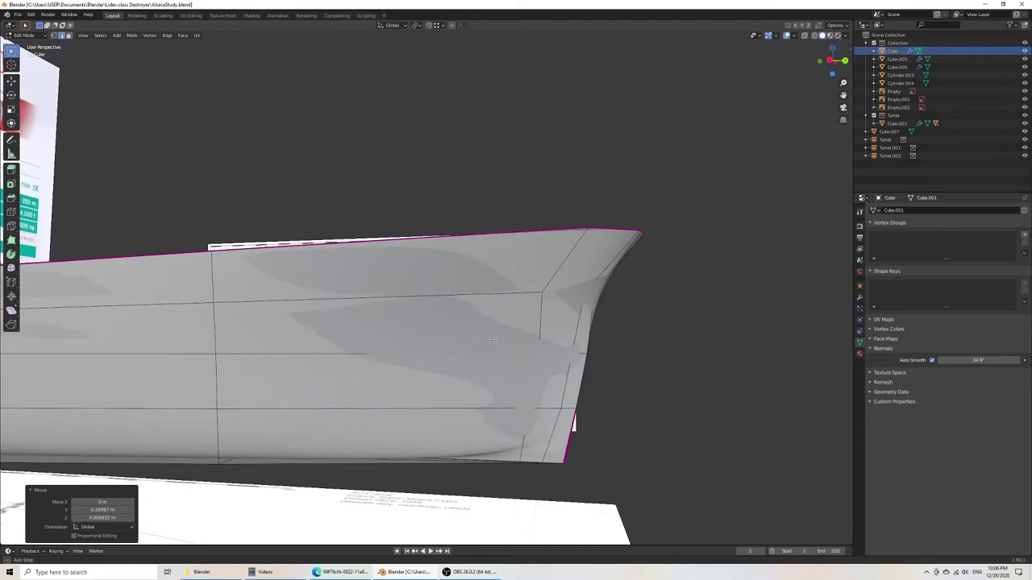
key("KP_3")
key("ctrl+z")
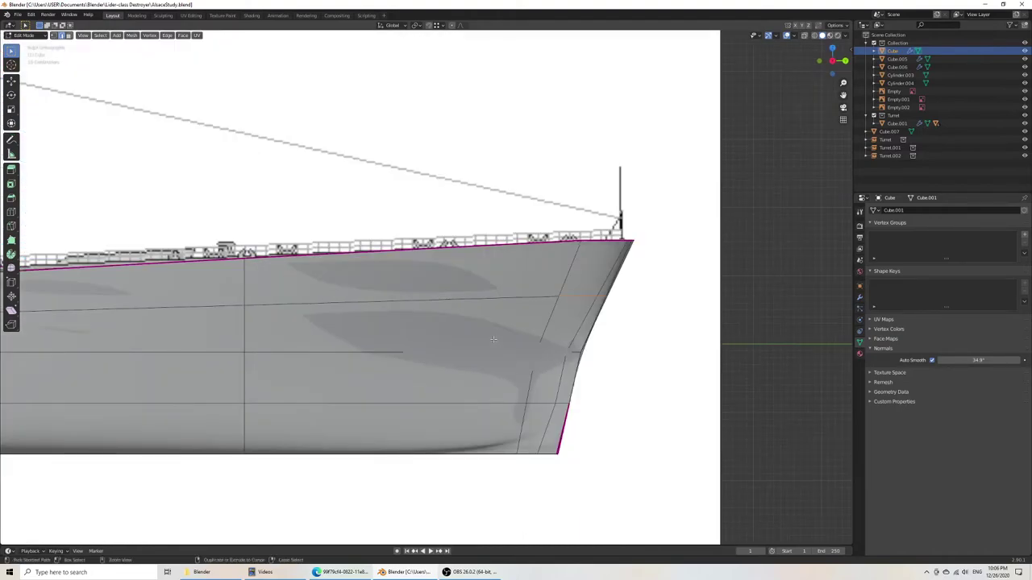
Step: Move the new loop's bow edge about 0.277 m aft along Y only, following the blueprint stem in wireframe
key("z")
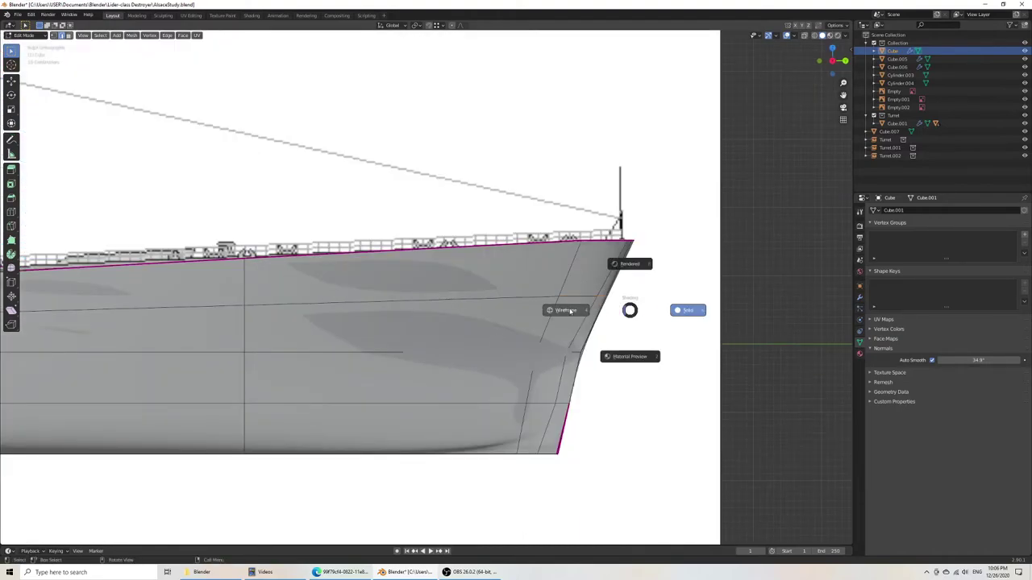
left_click(566, 310)
key("g")
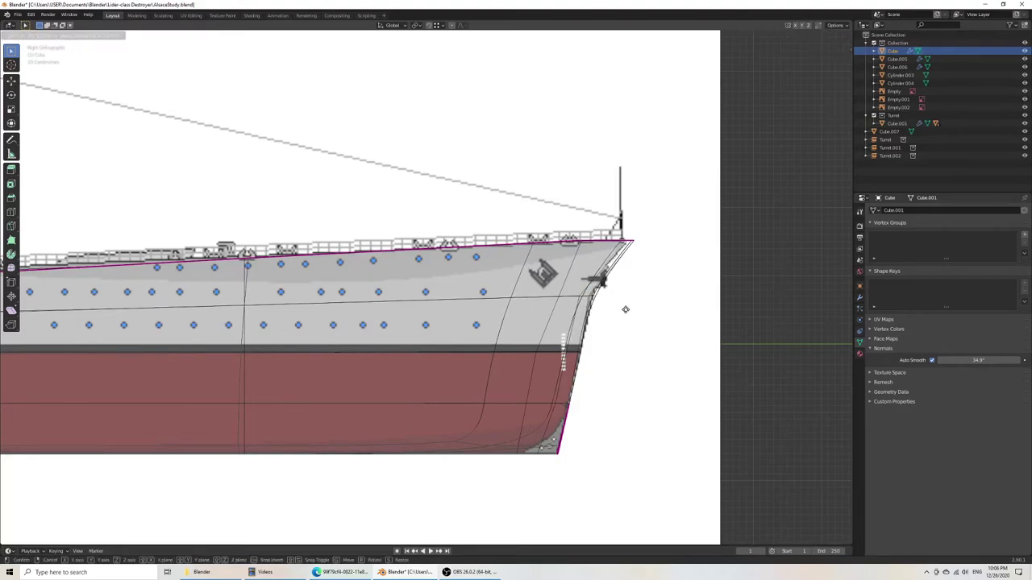
key("y")
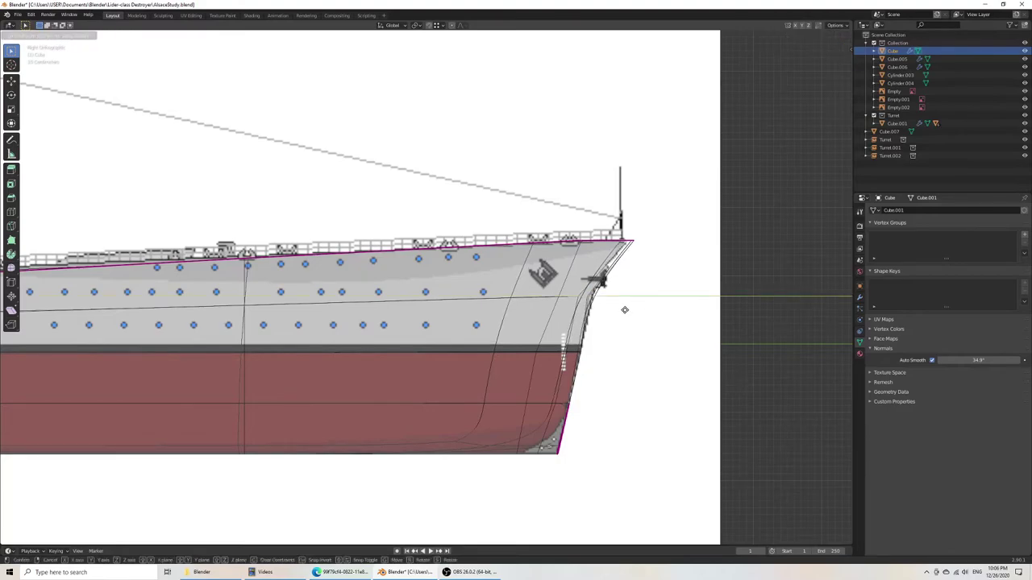
left_click(622, 310)
Step: Move the single vertex behind the stem about 0.148 m along Y, save, and view the bow in solid shading
left_click(53, 36)
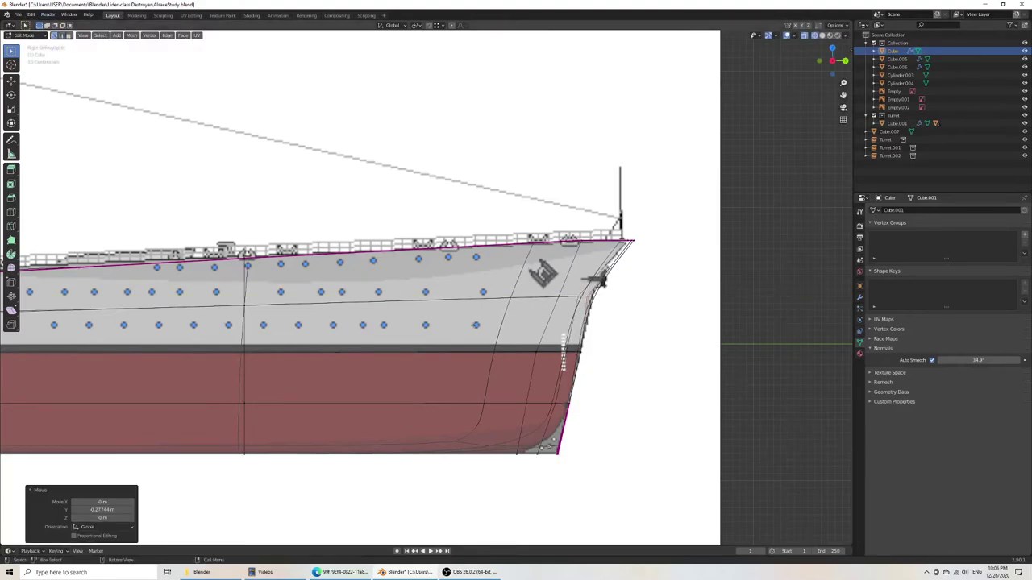
key("g")
key("y")
left_click(552, 310)
key("ctrl+s")
key("z")
left_click(621, 314)
scroll(636, 318, "down", 4)
middle_click_drag(636, 317, 571, 308)
middle_click_drag(187, 350, 408, 309)
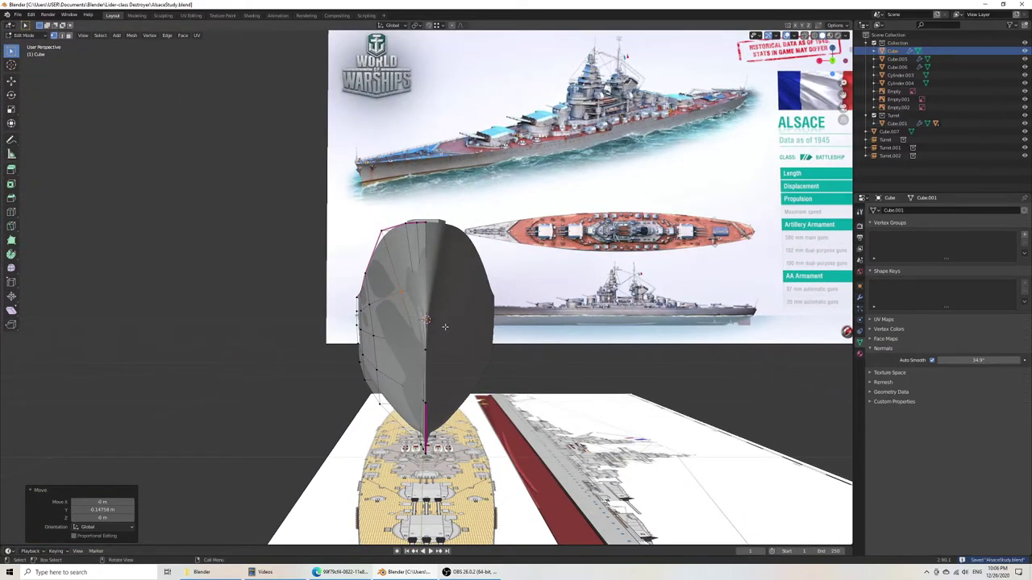
Step: Move the bow vertices just outboard of the stem about 0.031 m along X in the rear wireframe view
key("ctrl+KP_1")
key("z")
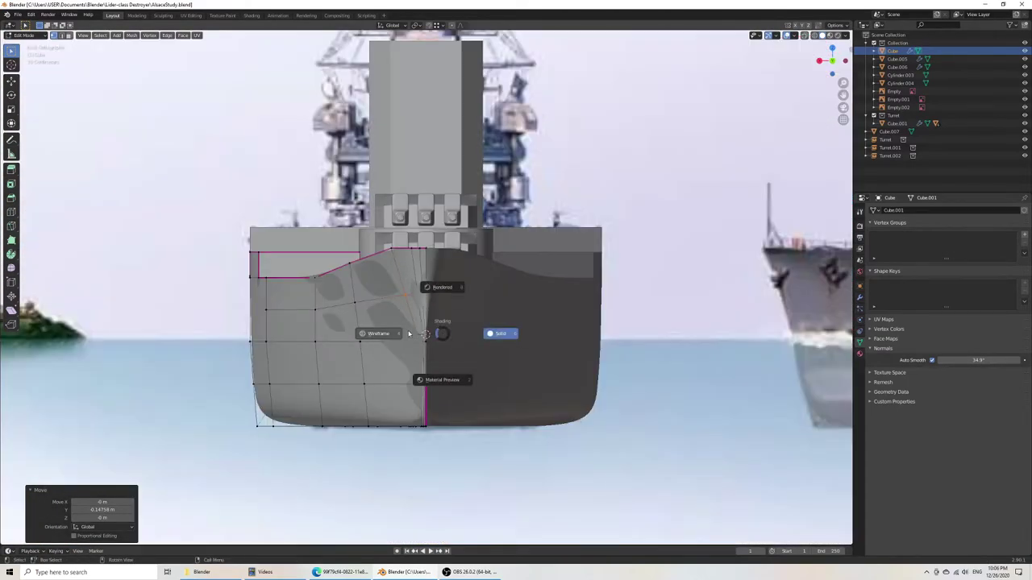
left_click(361, 309)
scroll(361, 309, "up", 5)
left_click_drag(358, 297, 419, 326)
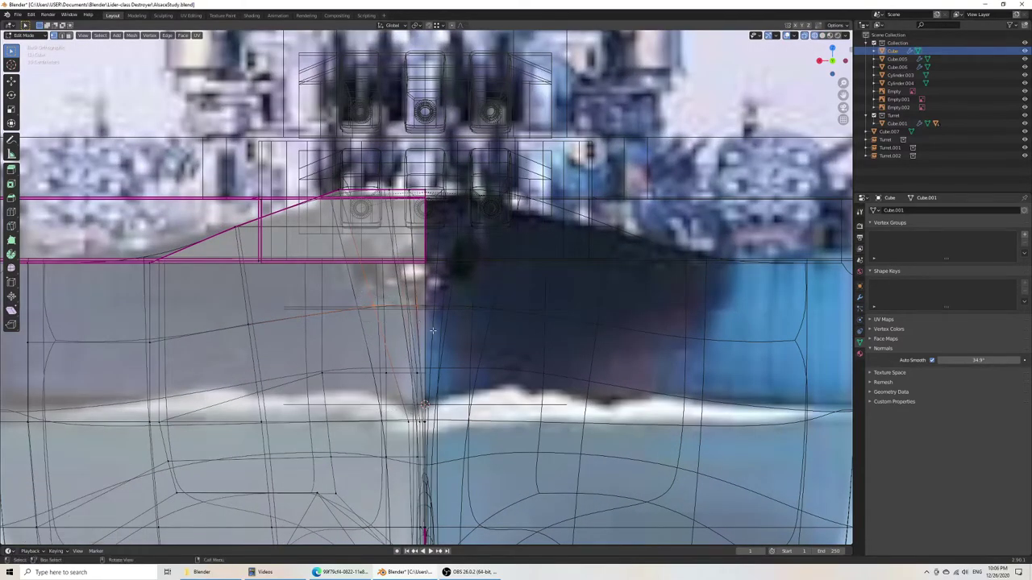
key("g")
key("x")
left_click(466, 335)
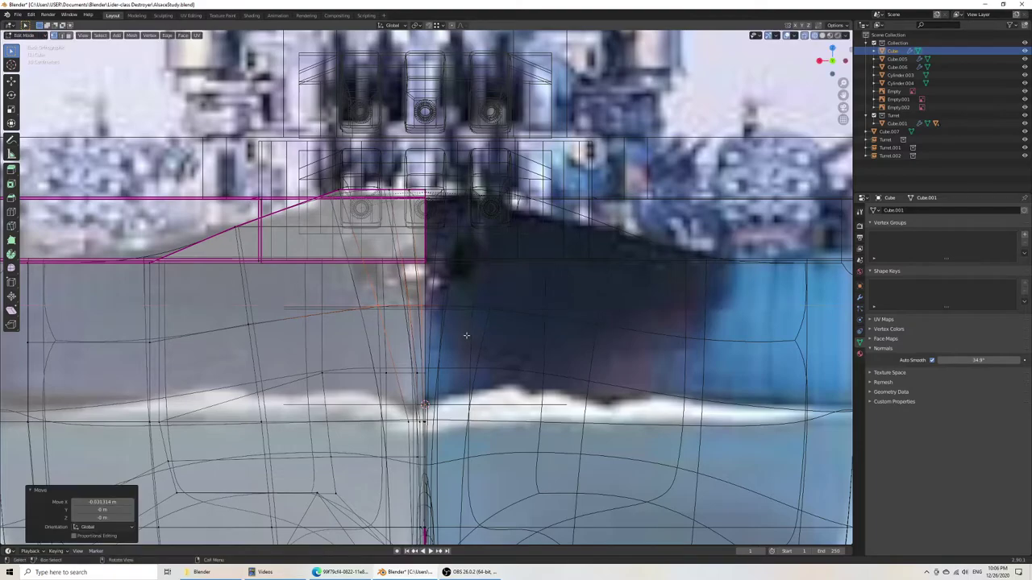
Step: Move the bow vertices beside the stem along X once more, save, and return to solid shading
left_click_drag(363, 294, 403, 326)
key("g")
key("x")
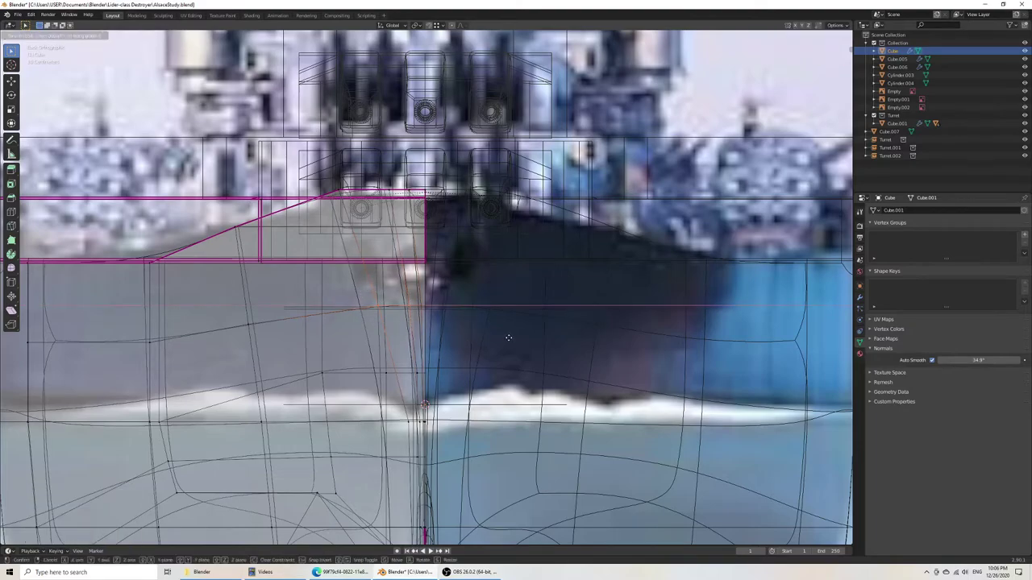
left_click(511, 338)
key("ctrl+s")
key("z")
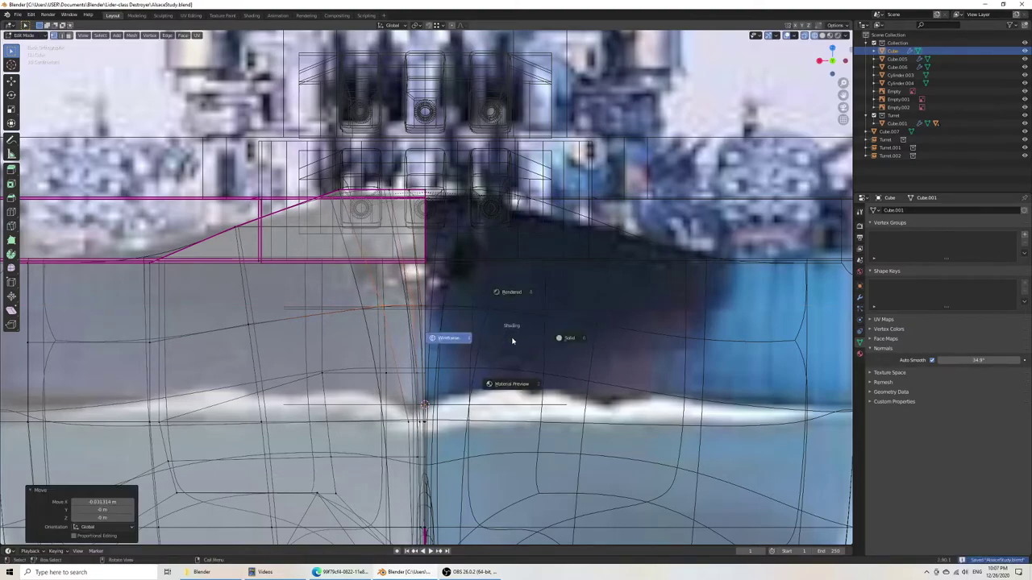
left_click(562, 343)
Step: Leave mesh editing on the hull, save the file, and view the whole ship from an angle
scroll(516, 344, "down", 5)
mouse_move(496, 344)
middle_mouse_down()
mouse_move(558, 353)
mouse_move(545, 369)
mouse_move(477, 343)
middle_mouse_up()
key("Tab")
key("ctrl+s")
middle_click_drag(543, 373, 579, 412)
scroll(579, 412, "down", 6)
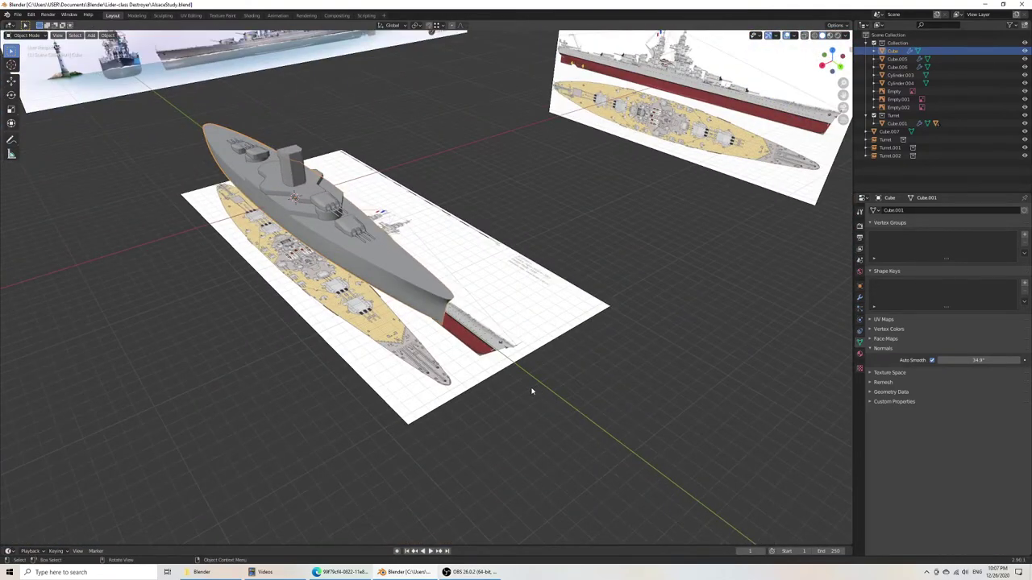
Step: Add a cube and place it over the aft superstructure tower in the side-view blueprint
key("KP_3")
middle_click_drag(206, 265, 537, 275, "shift")
scroll(413, 262, "up", 4)
scroll(373, 249, "down", 2)
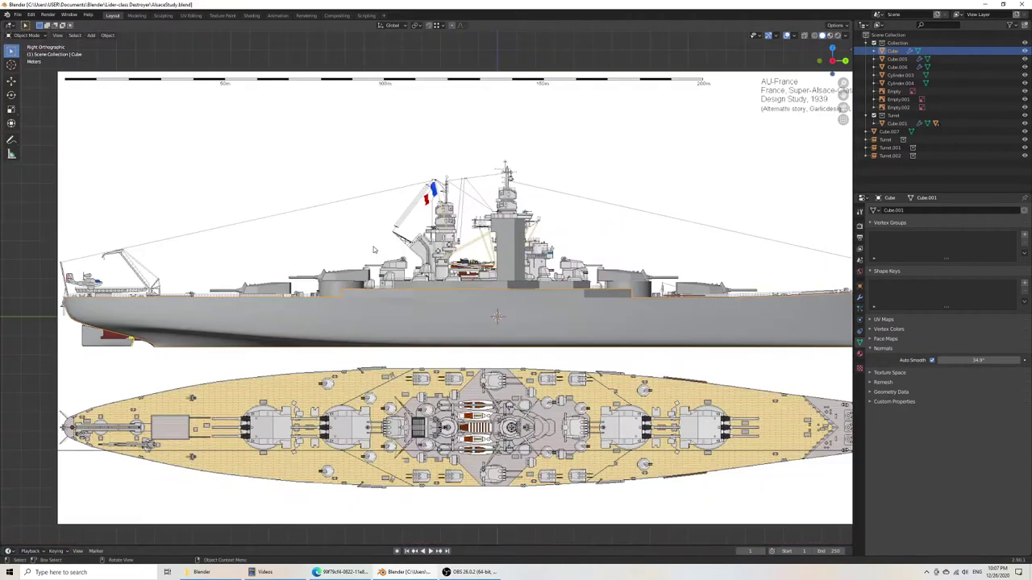
key("shift+a")
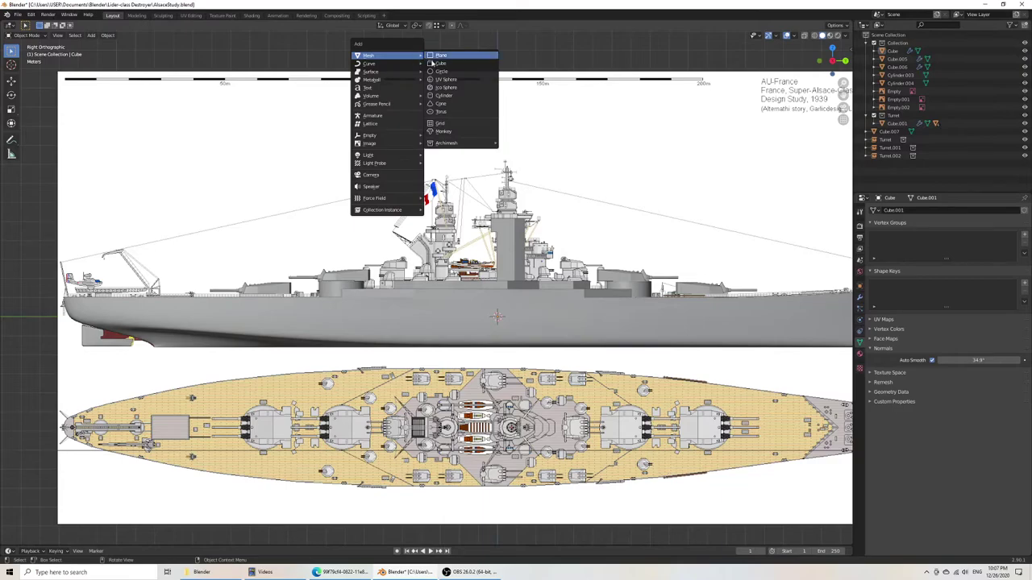
left_click(456, 66)
scroll(516, 258, "up", 3)
key("g")
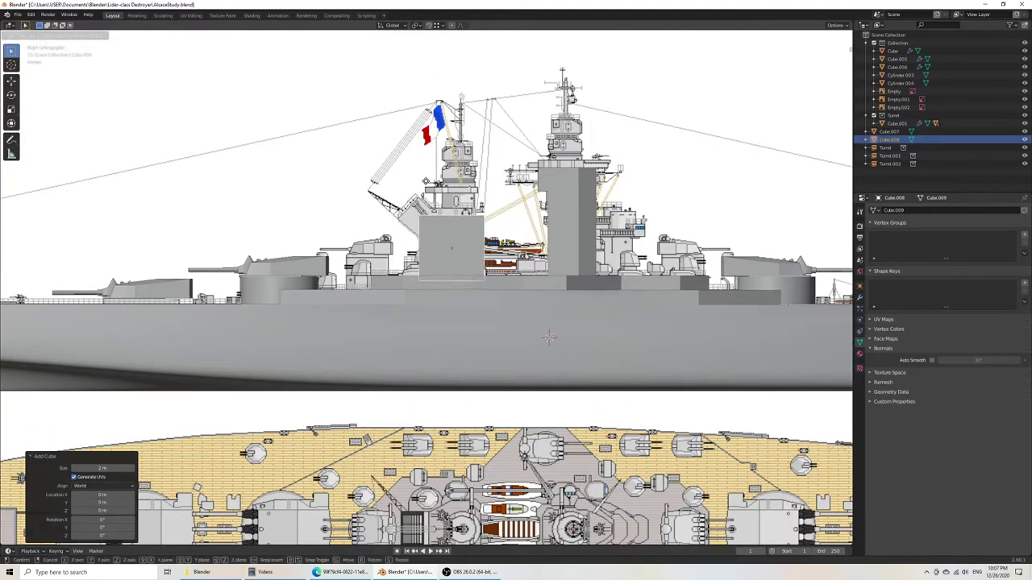
left_click(427, 179)
Step: Turn on snapping and move the new cube along Z so its base rests on the superstructure deck
left_click(430, 26)
scroll(437, 208, "up", 6)
key("g")
key("z")
left_click(355, 248)
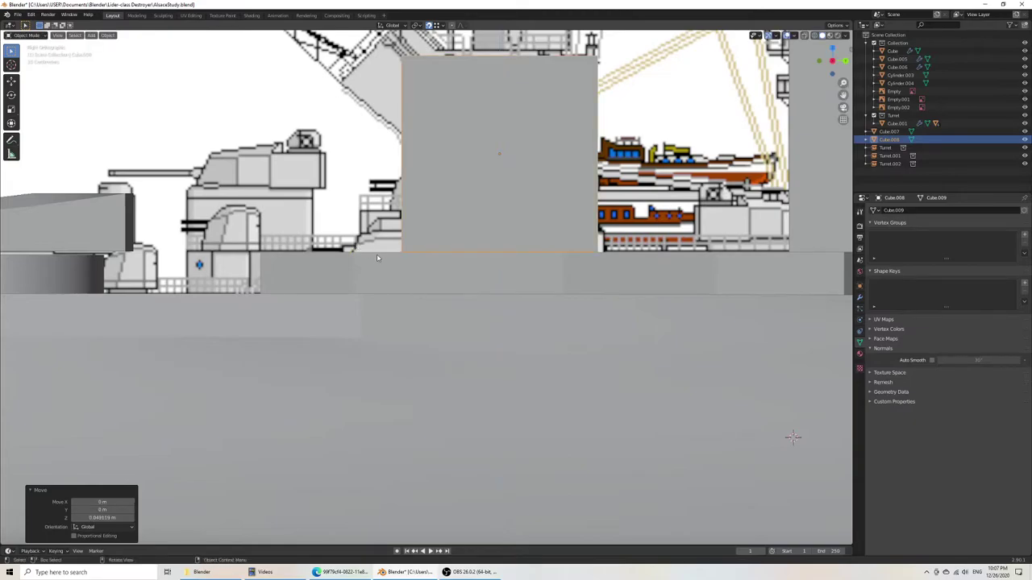
Step: Edit the cube in wireframe and move its aft side along Y to the base of the blueprint's slanted funnel
key("Tab")
key("z")
left_click(308, 183)
left_click_drag(369, 44, 443, 273)
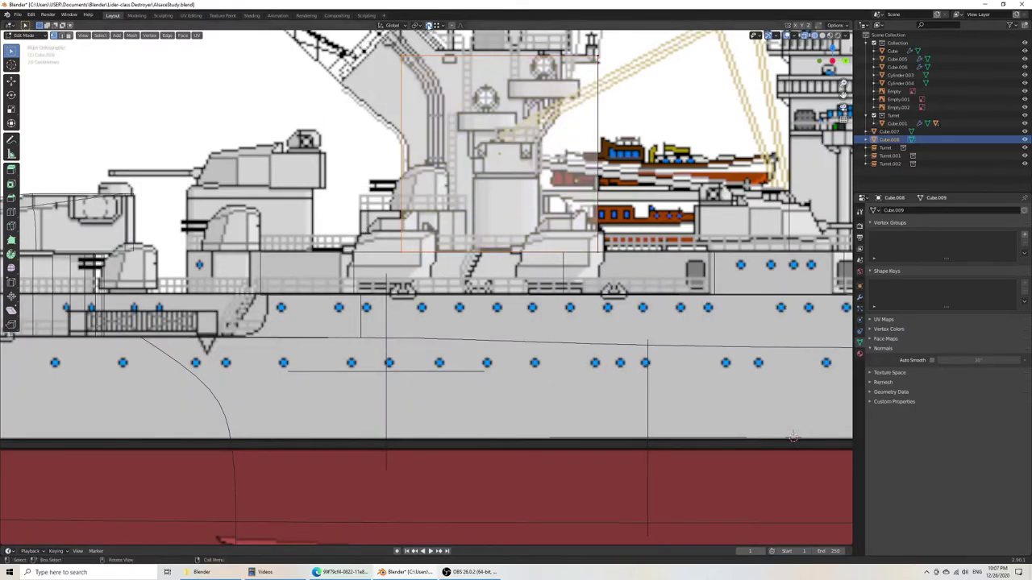
key("g")
key("y")
left_click(456, 177)
Step: Move the block's forward side about 0.607 m aft along Y to the blueprint tower's forward edge
middle_click_drag(510, 157, 438, 256, "shift")
left_click_drag(488, 119, 551, 367)
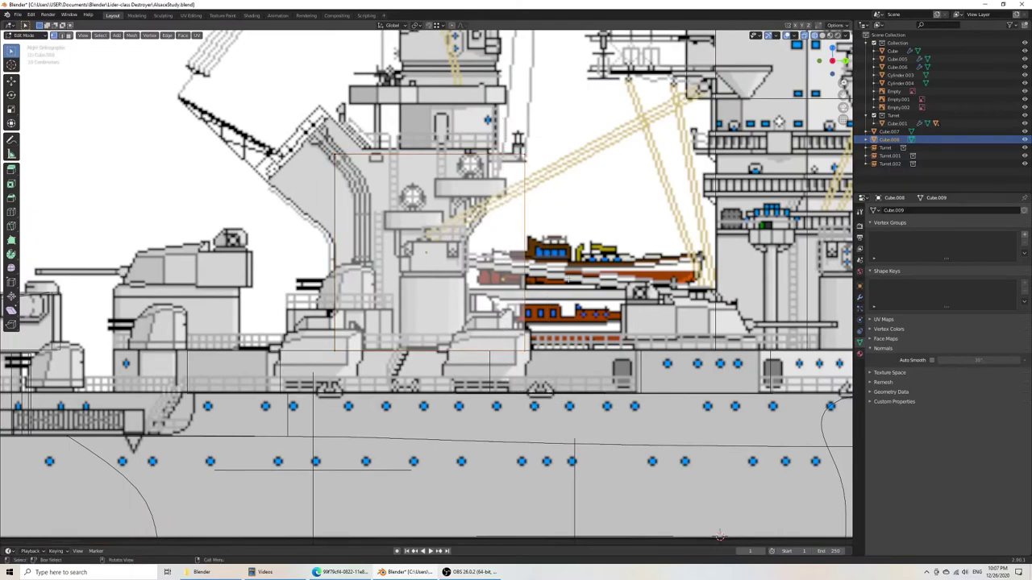
key("g")
key("y")
left_click(509, 279)
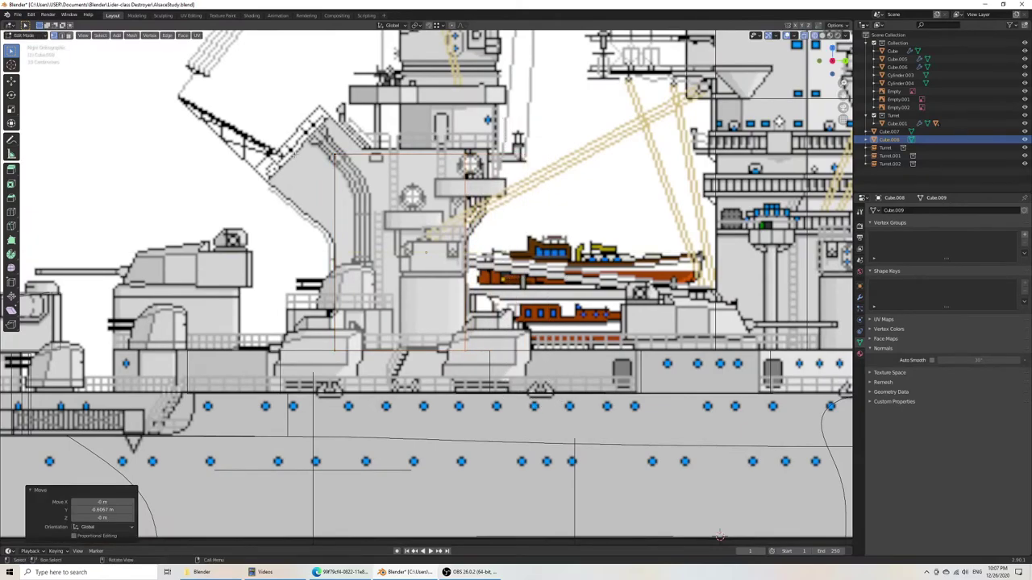
Step: Lower the block's top face along Z to the height where the blueprint's funnel starts to slant
key("a")
key("g")
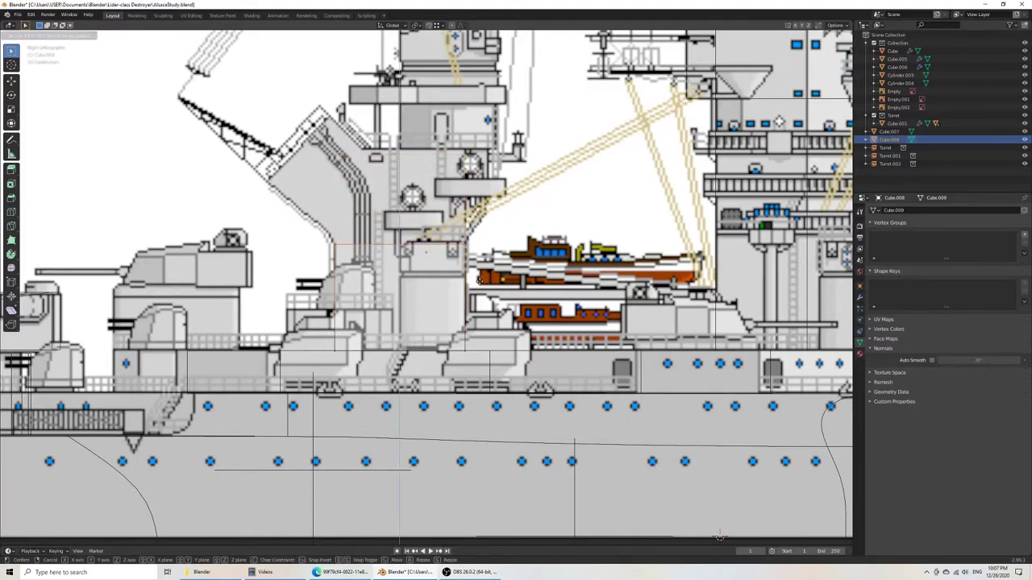
left_click(480, 281)
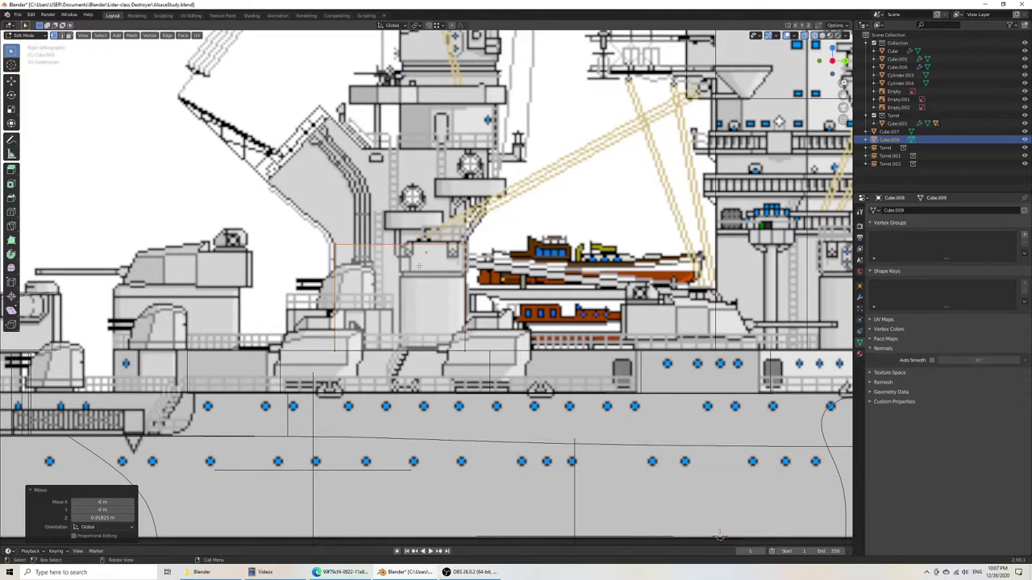
Step: Extrude the block's top face upward twice, by about 0.45 m and about 0.517 m, to the blueprint tower's platform level
key("g")
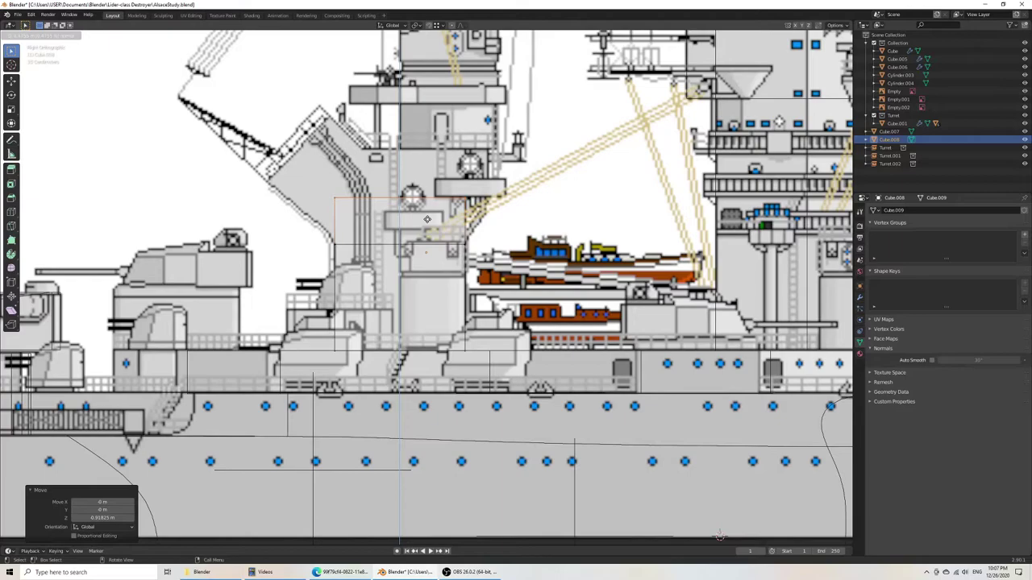
left_click(431, 222)
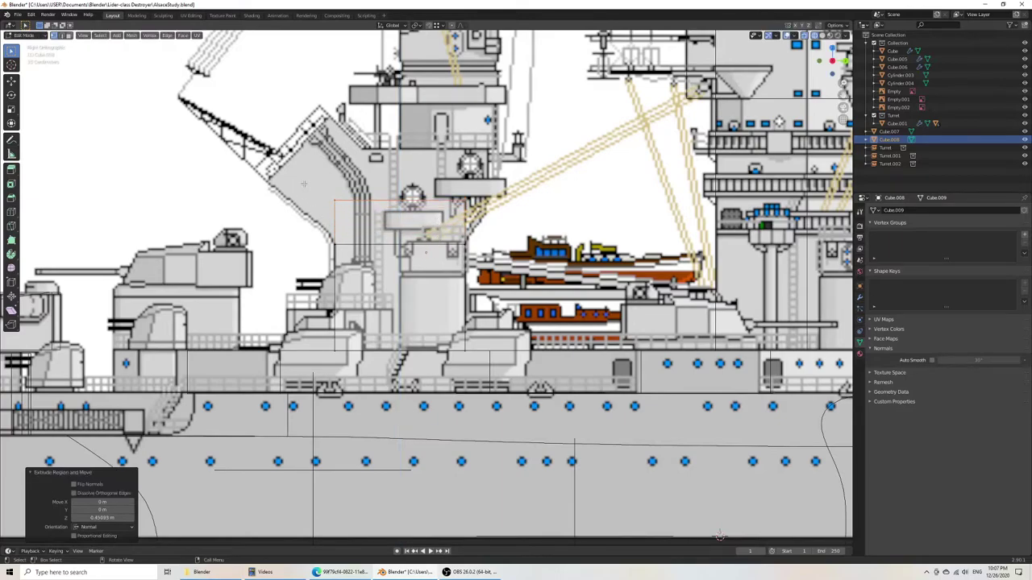
key("e")
left_click(401, 176)
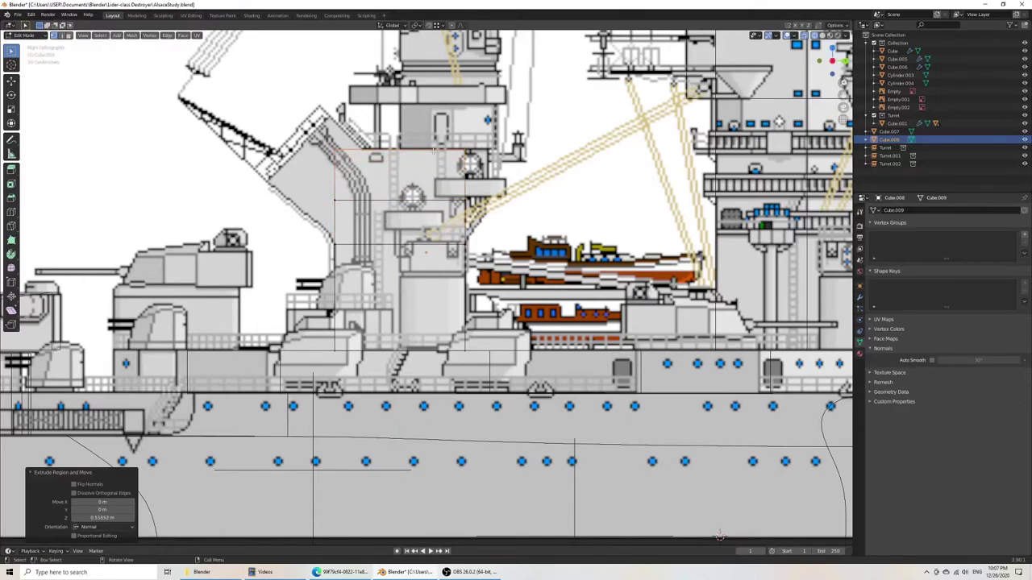
Step: Extrude the forward face of the block's uppermost section about 0.238 m forward
left_click_drag(440, 133, 482, 211)
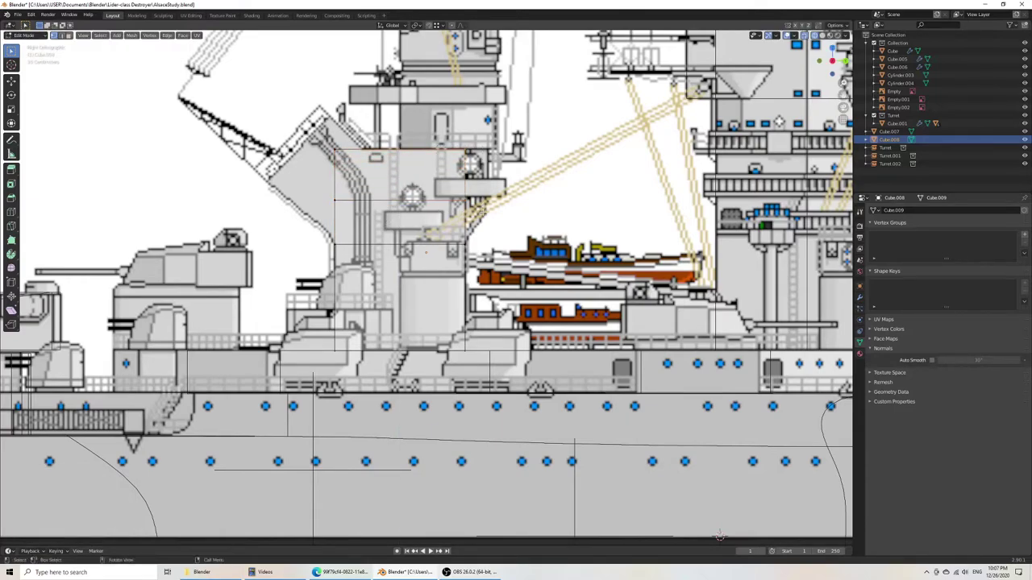
key("e")
left_click(506, 209)
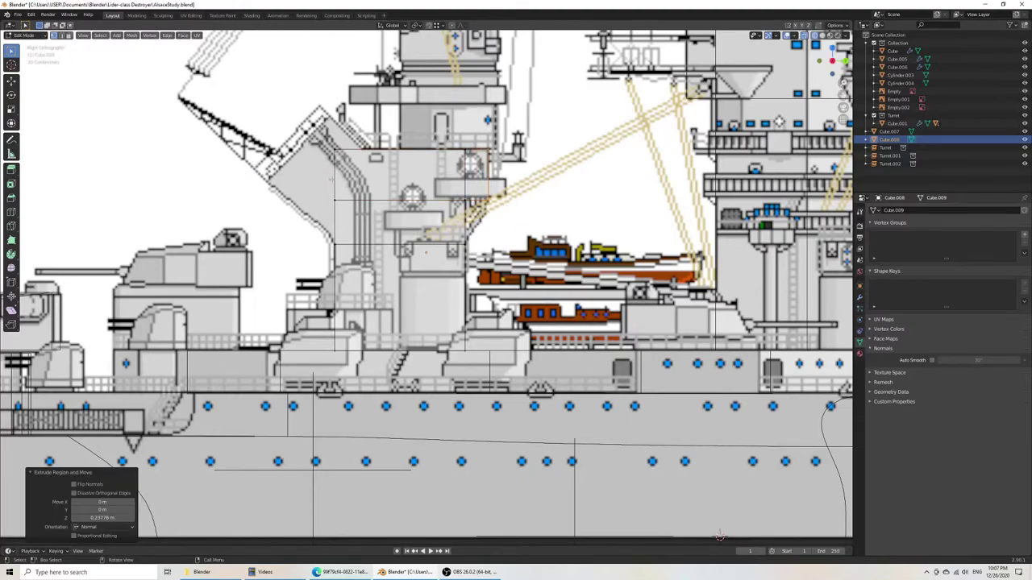
Step: Move the aft vertices of the block's upper section about 0.271 m forward along Y to form a sloped aft face
left_click_drag(312, 138, 370, 215)
key("e")
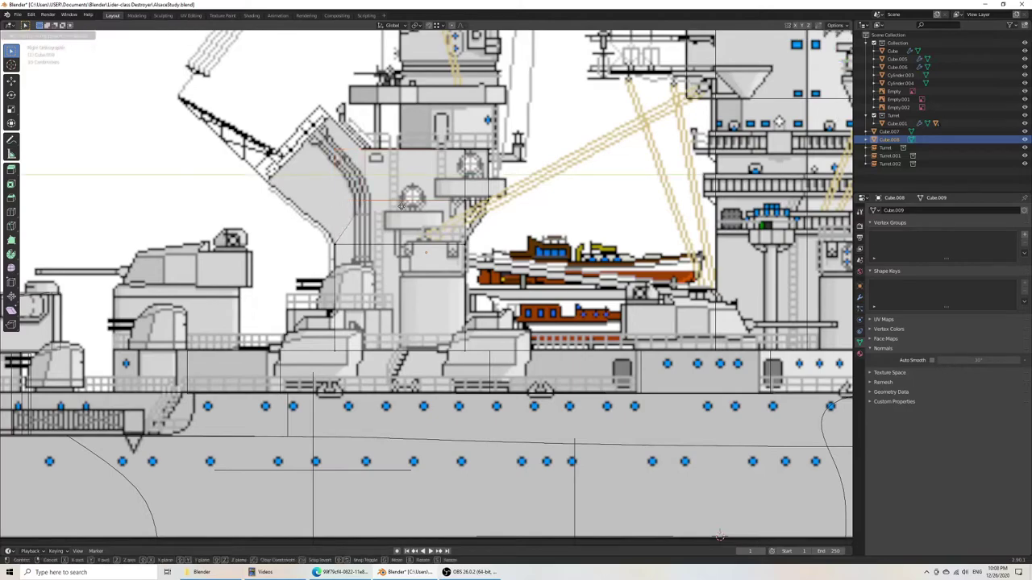
left_click(397, 206)
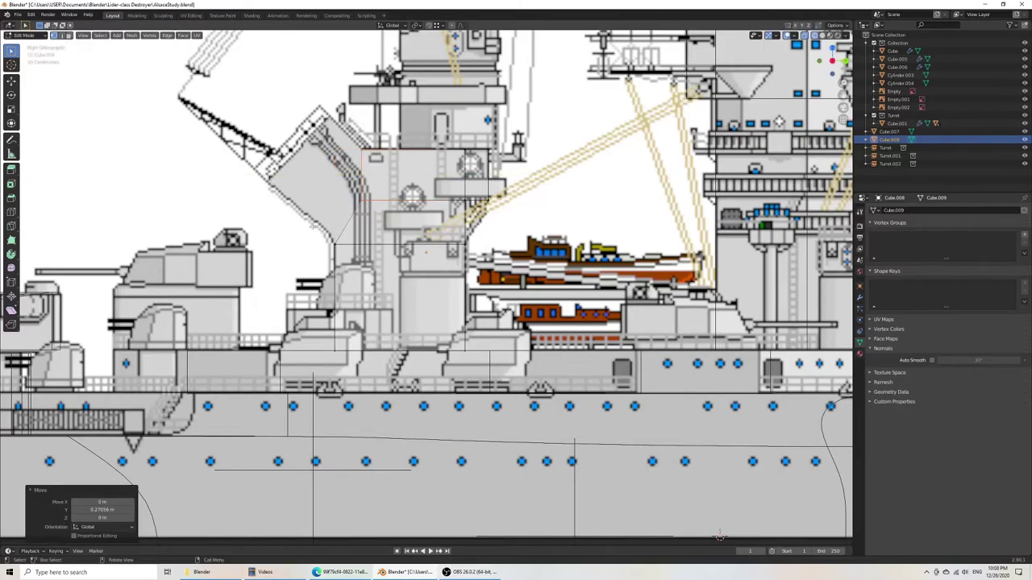
Step: Extrude the sloped aft face about 0.545 m outward and reposition the extruded edge along the blueprint's slanted funnel
left_click(353, 259)
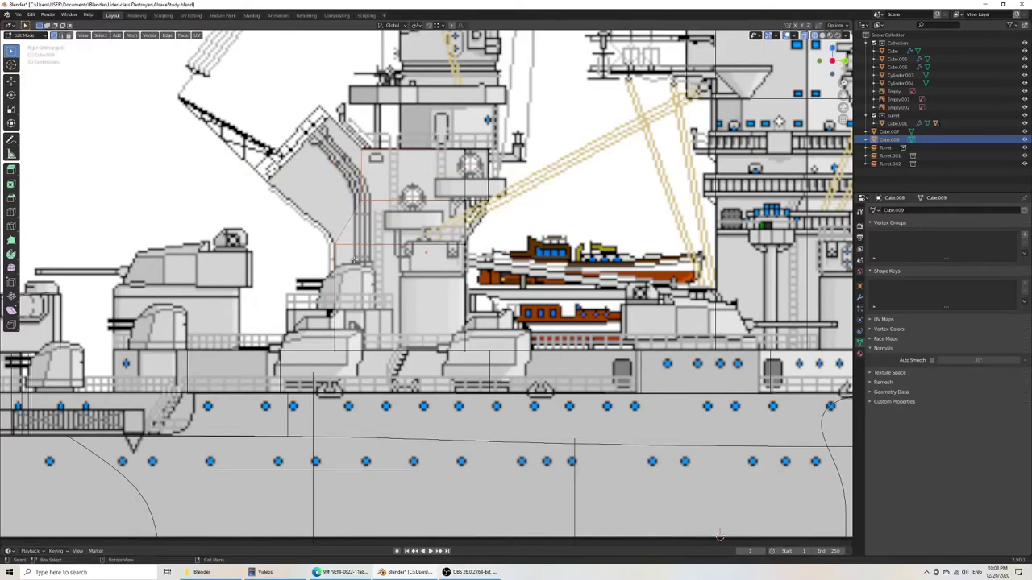
key("e")
left_click(321, 201)
key("g")
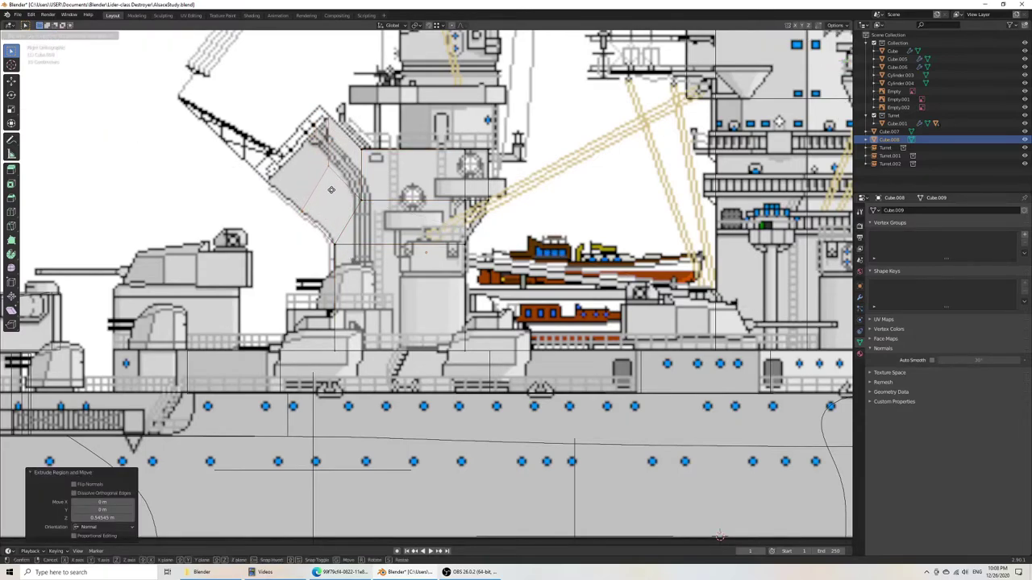
left_click(330, 190)
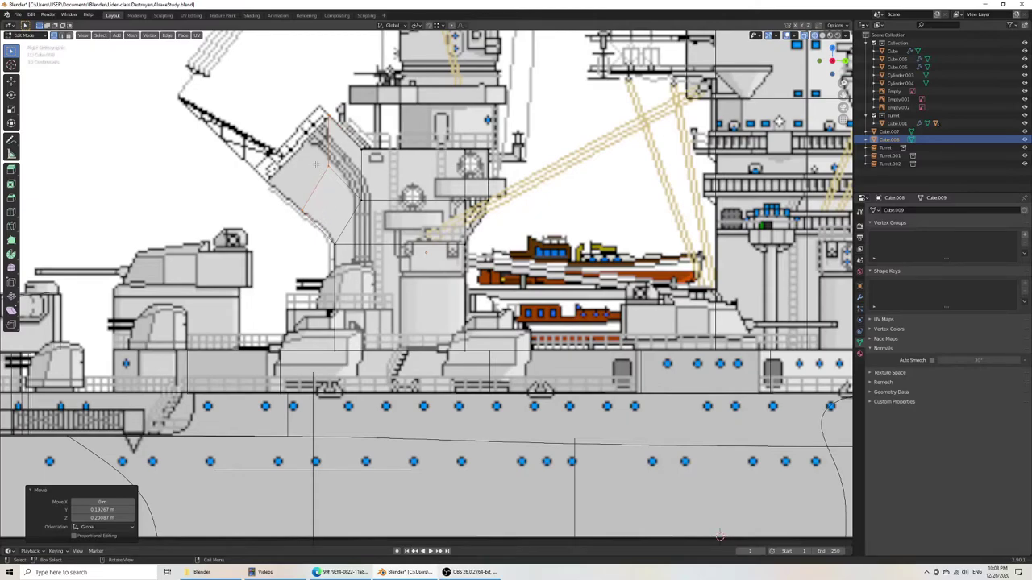
Step: Move the extrusion's lower outer vertices to the lower corner of the blueprint's funnel mouth
left_click_drag(310, 154, 343, 179)
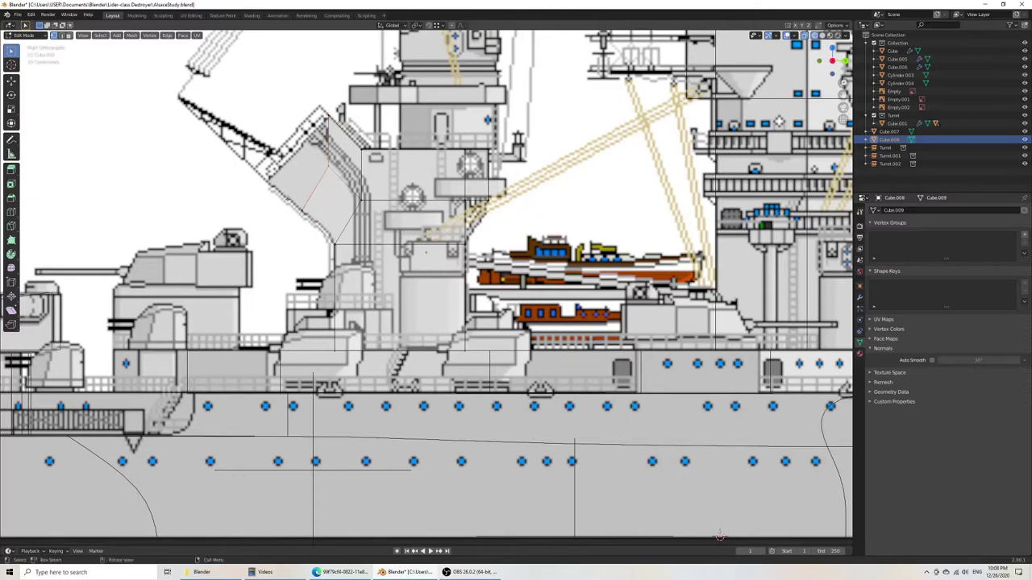
left_click_drag(290, 201, 311, 224)
key("g")
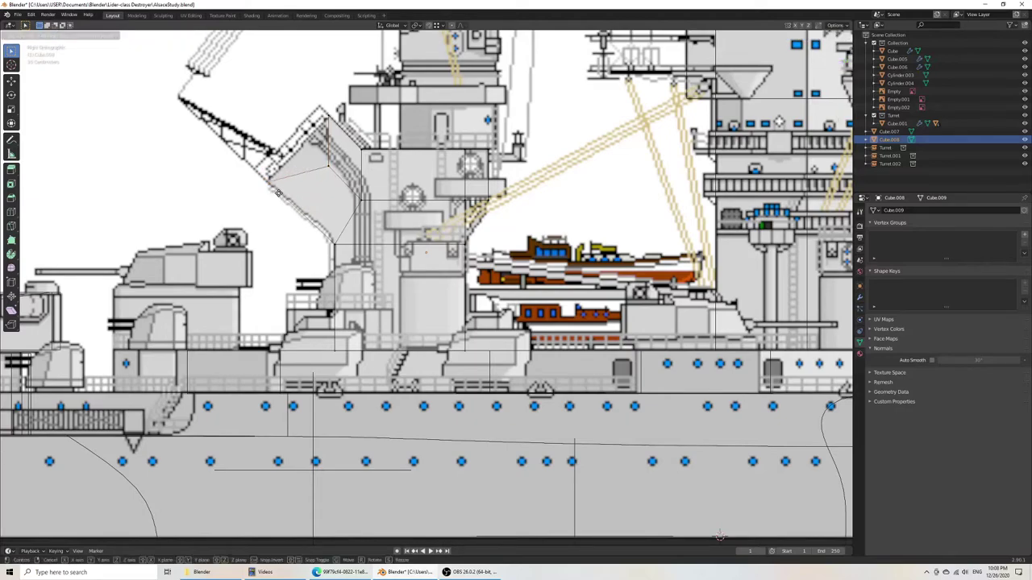
left_click(279, 194)
key("g")
left_click(289, 224)
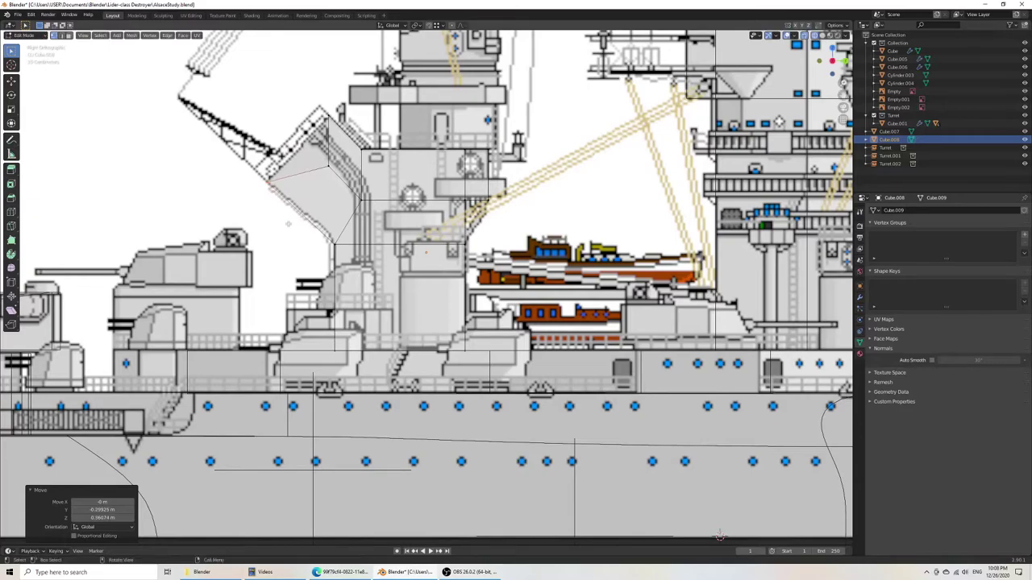
Step: Delete the outer end edges that join the upper and lower sides of the slanted funnel extrusion
left_click_drag(316, 165, 337, 183)
key("g")
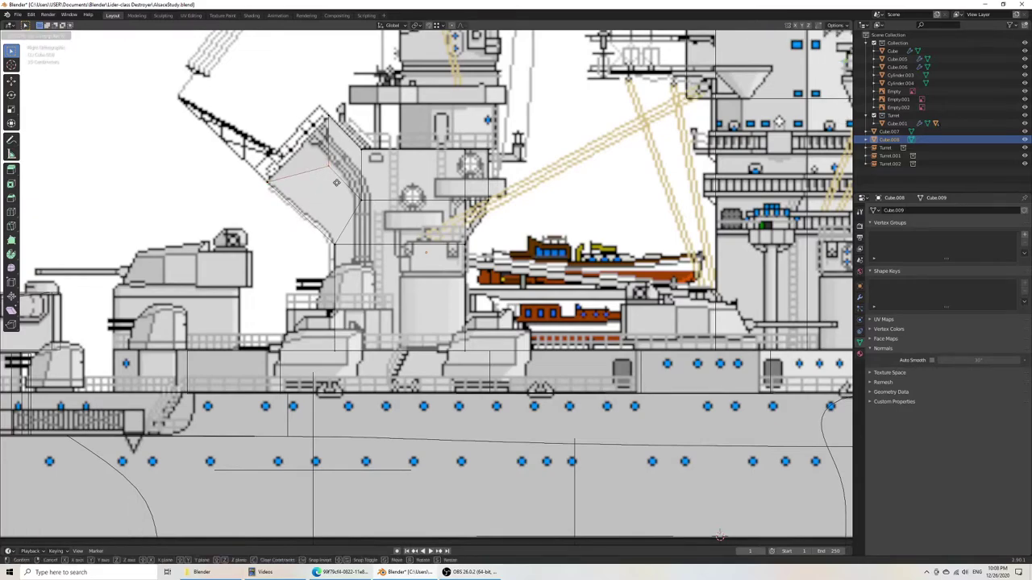
right_click(336, 183)
key("x")
left_click(337, 186)
left_click_drag(234, 145, 289, 219)
middle_click_drag(246, 204, 285, 238)
Step: Add a single loop cut along the aft tower block's centreline without sliding it
middle_click_drag(331, 158, 456, 171)
key("ctrl+r")
left_click(424, 143)
left_click(424, 142)
Step: Delete all the block's vertices on one side of the centreline in top view
key("KP_7")
scroll(414, 235, "down", 3)
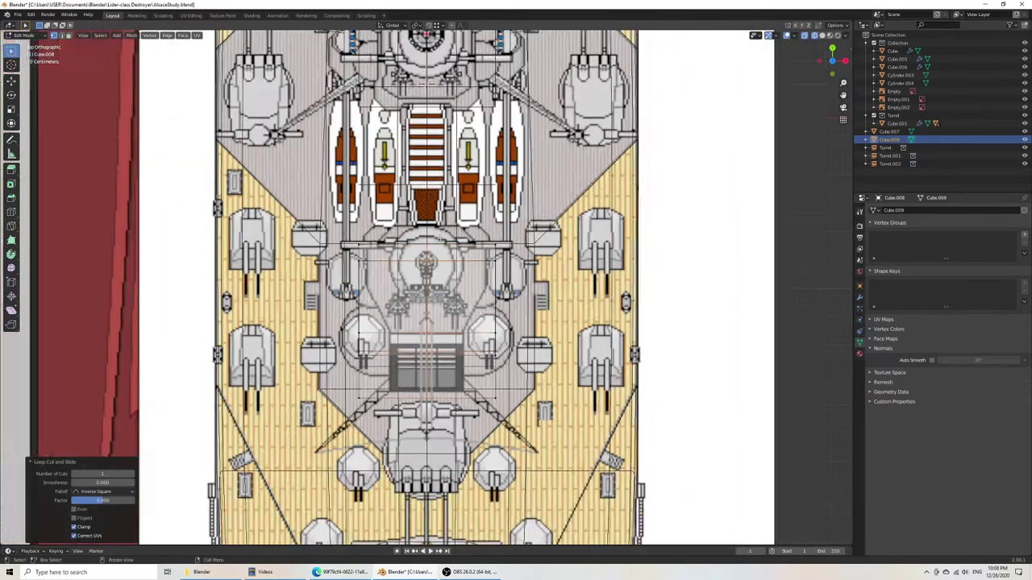
left_click_drag(341, 233, 396, 388)
key("x")
left_click(396, 369)
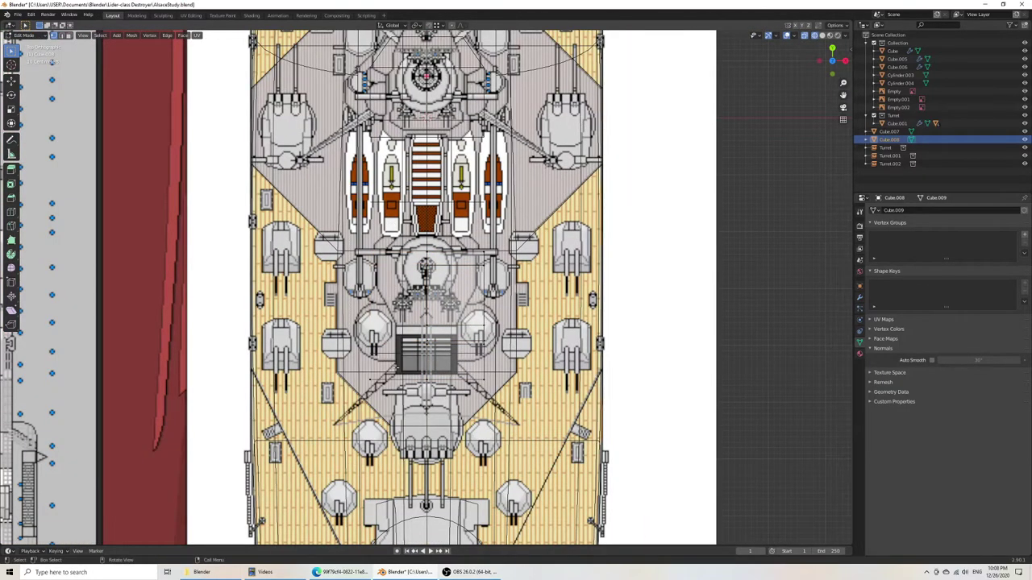
left_click_drag(340, 342, 385, 411)
key("x")
left_click(384, 411)
Step: Add a Mirror modifier on the X axis to the half block and enable Clipping
middle_click_drag(451, 423, 452, 332)
key("Tab")
left_click(859, 298)
left_click(883, 210)
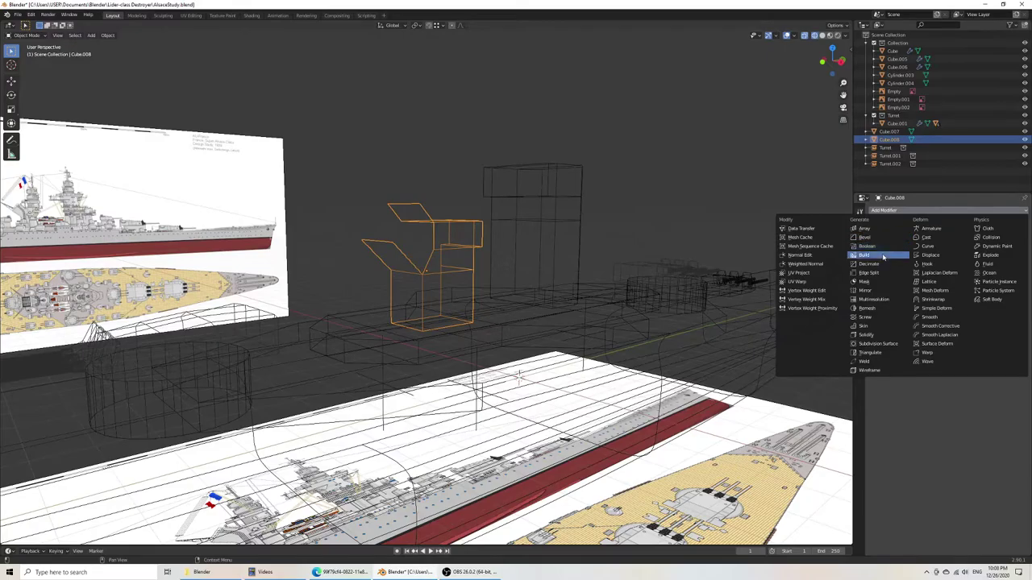
left_click(865, 291)
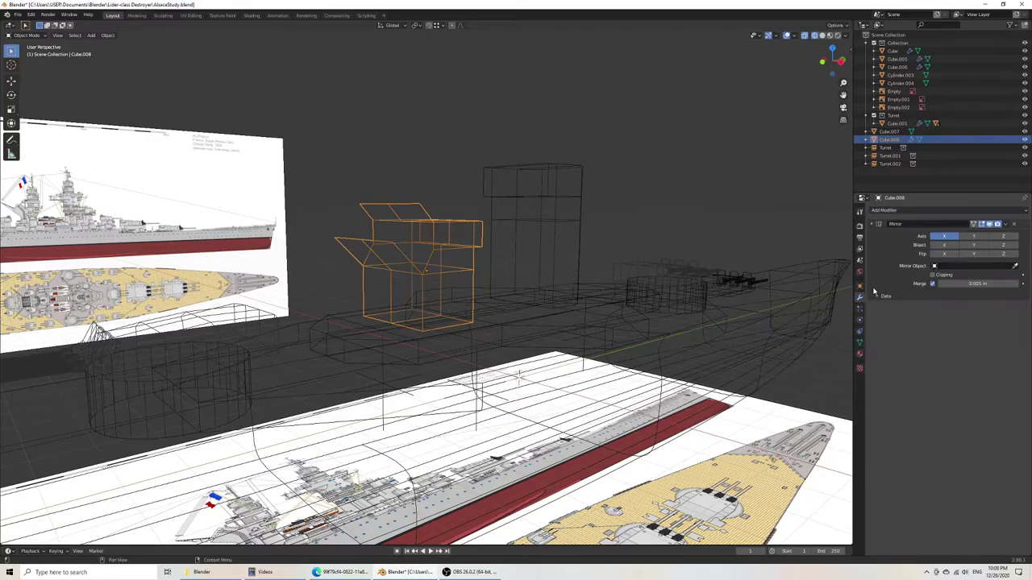
left_click(940, 277)
Step: Fill the open gap at the outer end of the slanted funnel with a face and save the file
middle_click_drag(634, 267, 516, 288)
key("Tab")
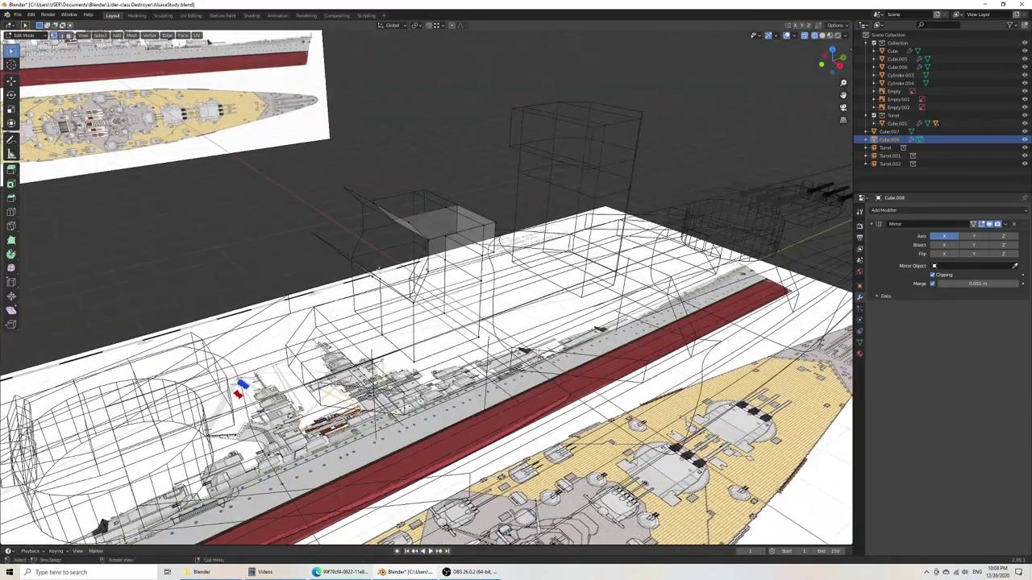
middle_click_drag(376, 285, 358, 232)
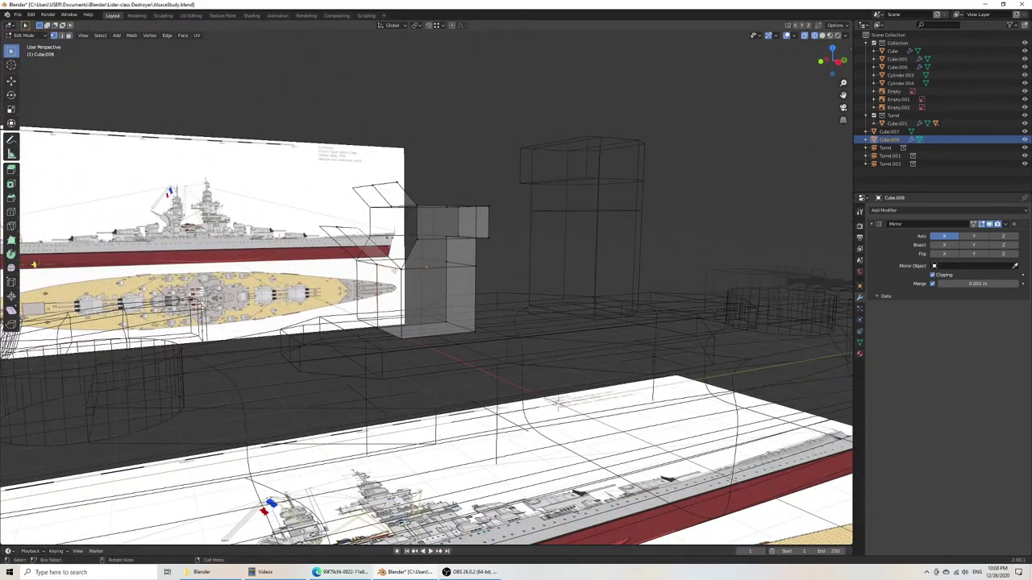
left_click(420, 208, "shift")
left_click(400, 182, "shift")
key("f")
key("ctrl+s")
key("z")
left_click(494, 185)
mouse_move(524, 254)
middle_mouse_down()
mouse_move(494, 277)
mouse_move(469, 348)
middle_mouse_up()
key("Tab")
key("KP_3")
key("ctrl+s")
scroll(463, 297, "down", 4)
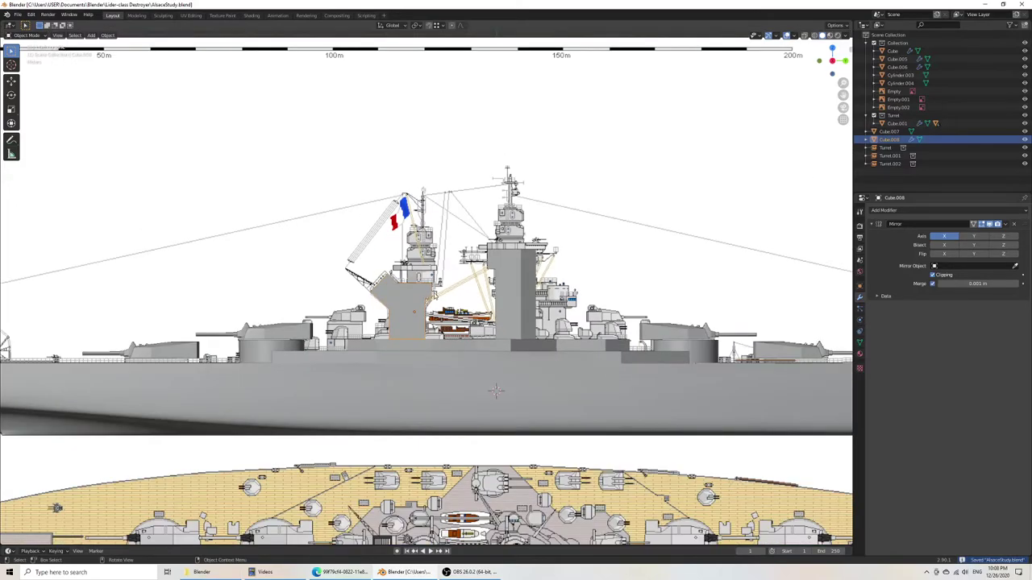
Step: Add a cube and move it in side view over the upper part of the aft tower, above the funnel block
scroll(420, 281, "up", 4)
scroll(420, 281, "down", 9)
left_click(432, 123)
key("shift+a")
mouse_move(433, 123)
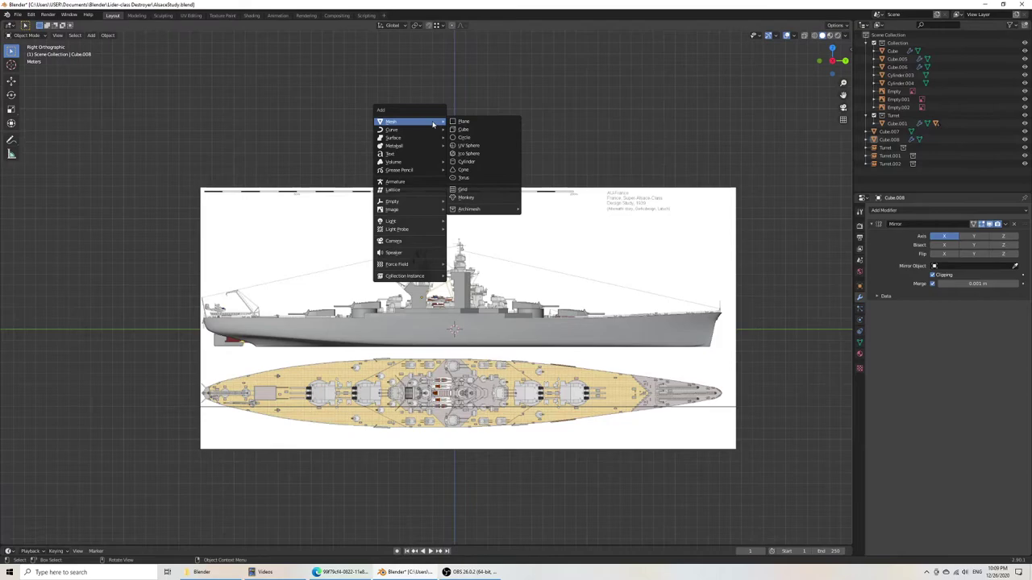
left_click(464, 119)
scroll(510, 413, "up", 7)
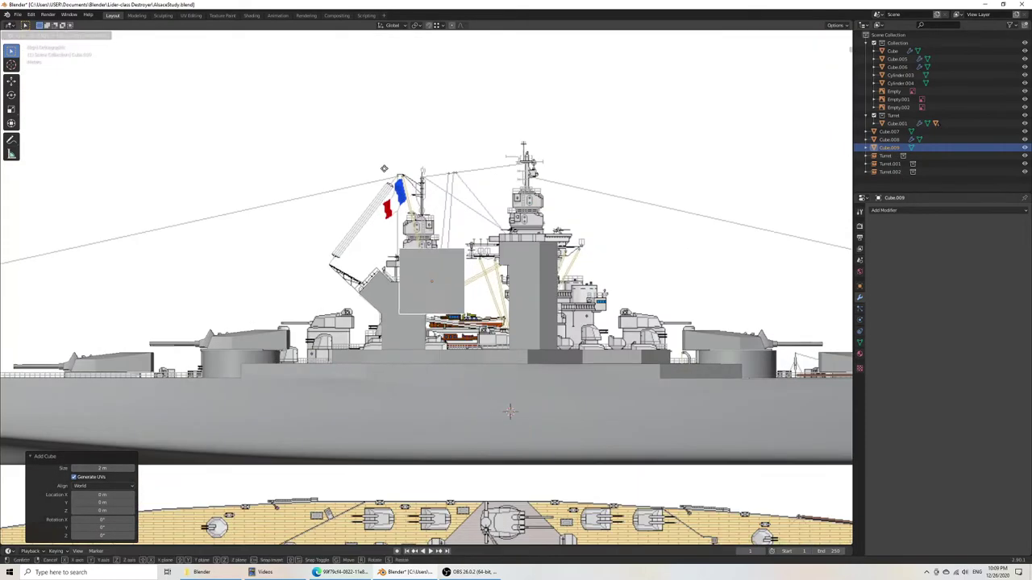
left_click(375, 166)
key("z")
left_click(354, 220)
scroll(355, 220, "up", 6)
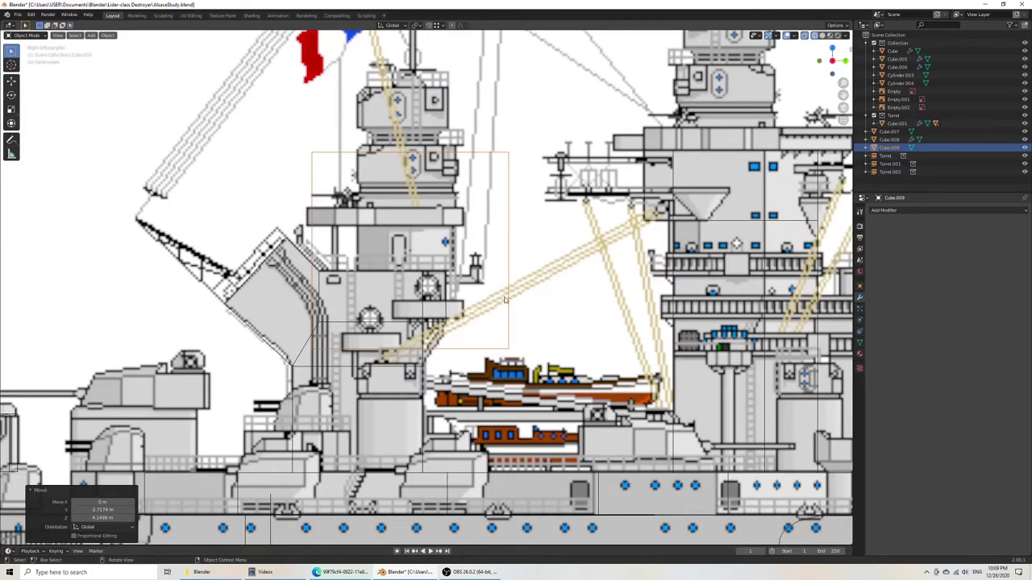
Step: Scale the cube down to the tower section above the funnel block and align its bottom vertices vertically with the block's roof
key("Tab")
key("s")
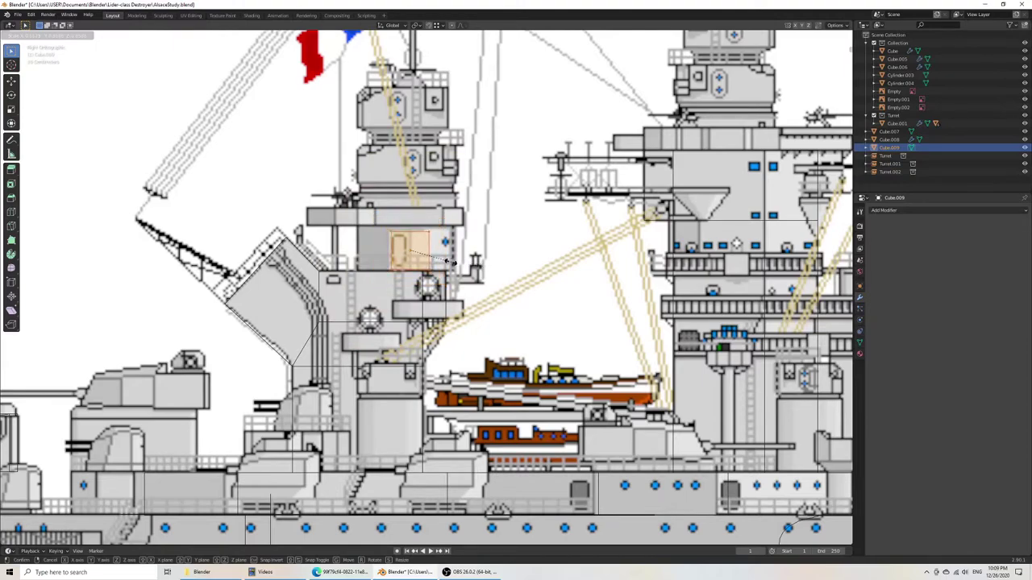
left_click(452, 259)
left_click_drag(390, 266, 435, 278)
key("g")
key("z")
left_click(426, 279)
Step: Move the cube's aft and forward vertices along Y to match the width of the blueprint's upper aft tower section
left_click_drag(366, 220, 408, 283)
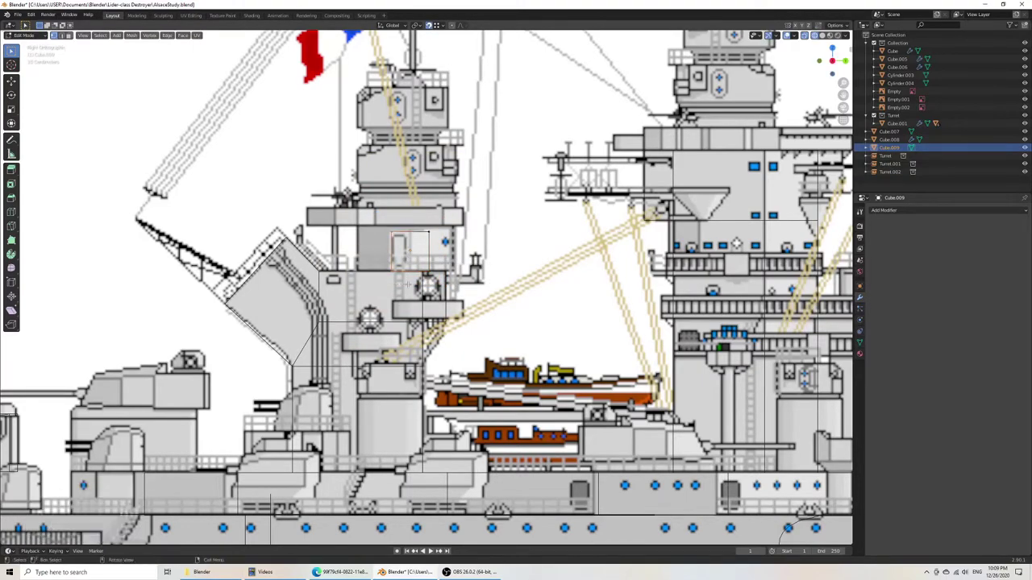
key("g")
key("y")
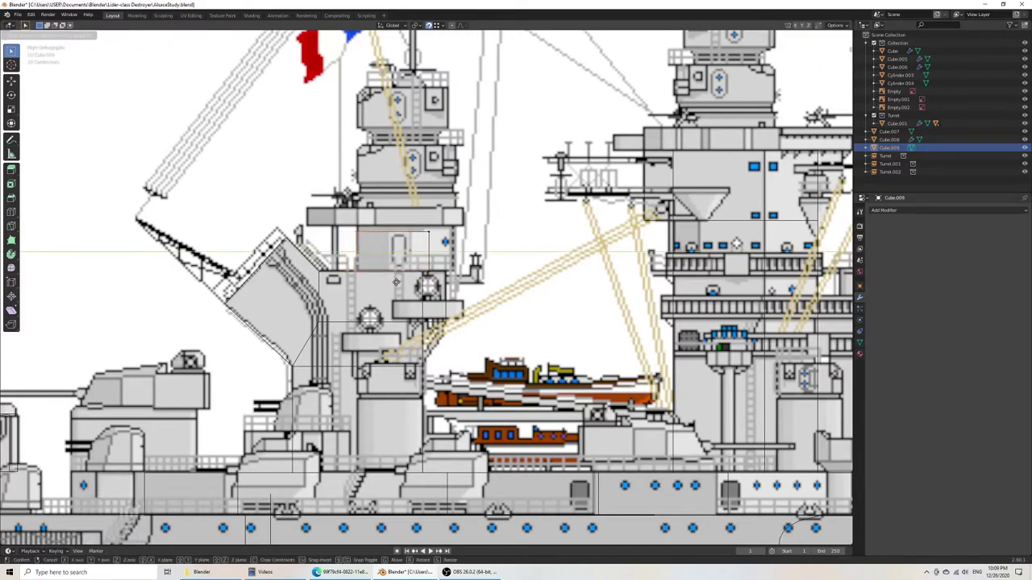
left_click(397, 282)
left_click_drag(411, 219, 458, 286)
key("g")
key("y")
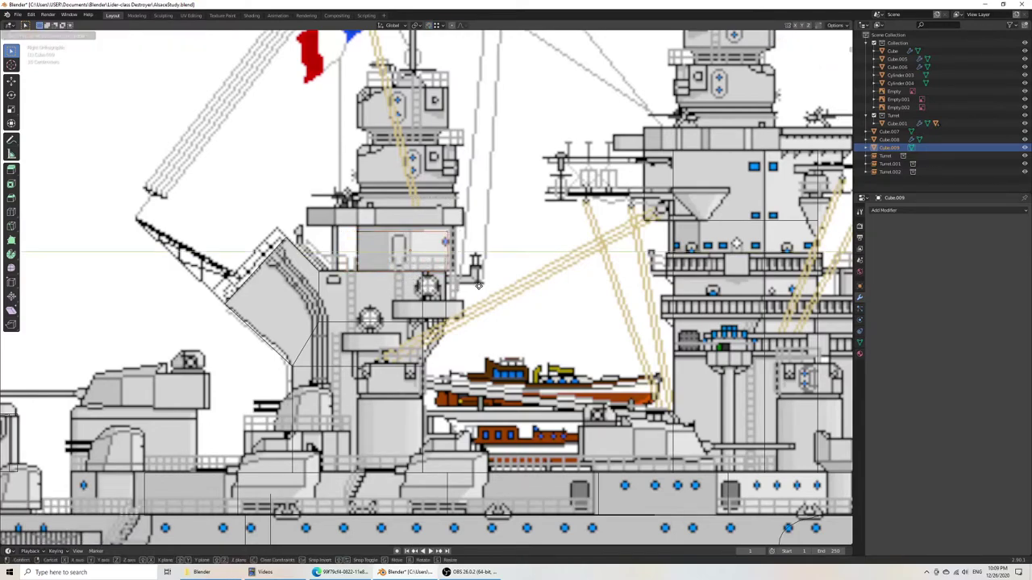
left_click(484, 287)
Step: Raise the cube's top vertices along Z to the base of the aft director tower and save the file
key("a")
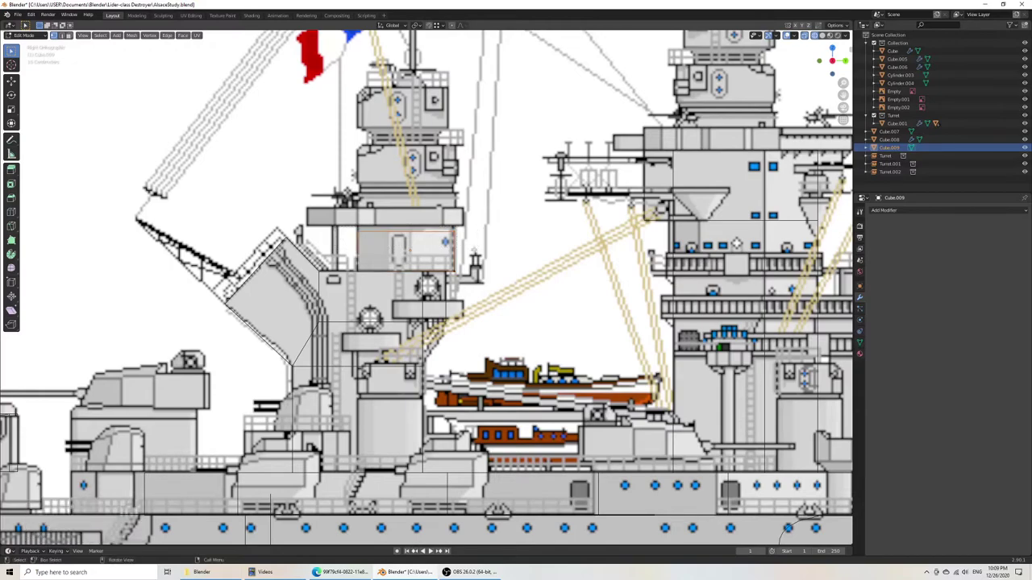
key("g")
key("z")
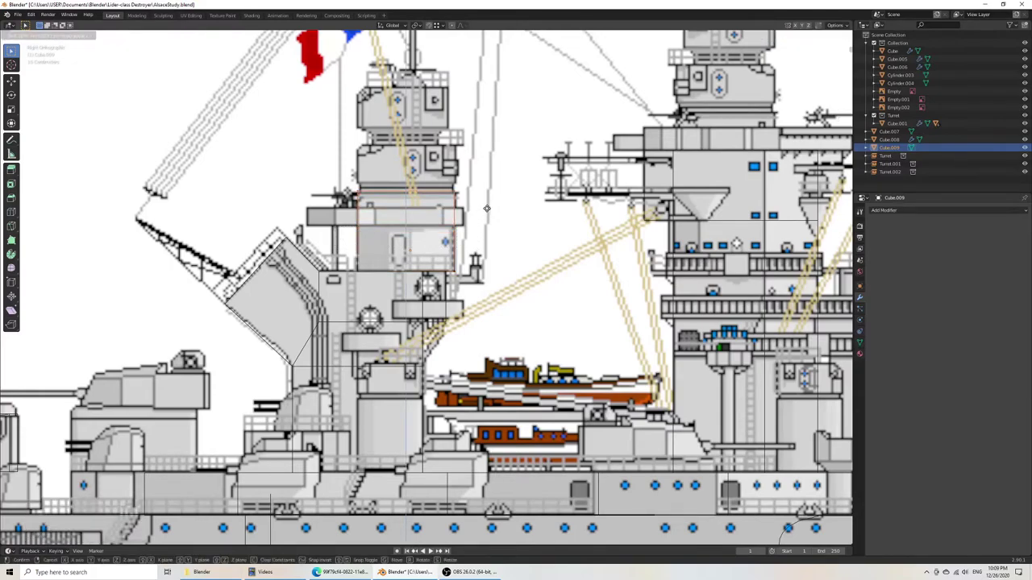
left_click(487, 209)
key("ctrl+s")
Step: Scale the whole upper aft tower section by 2.627 along X and save the file
scroll(477, 221, "down", 5)
key("Tab")
middle_click_drag(432, 274, 465, 302)
key("Tab")
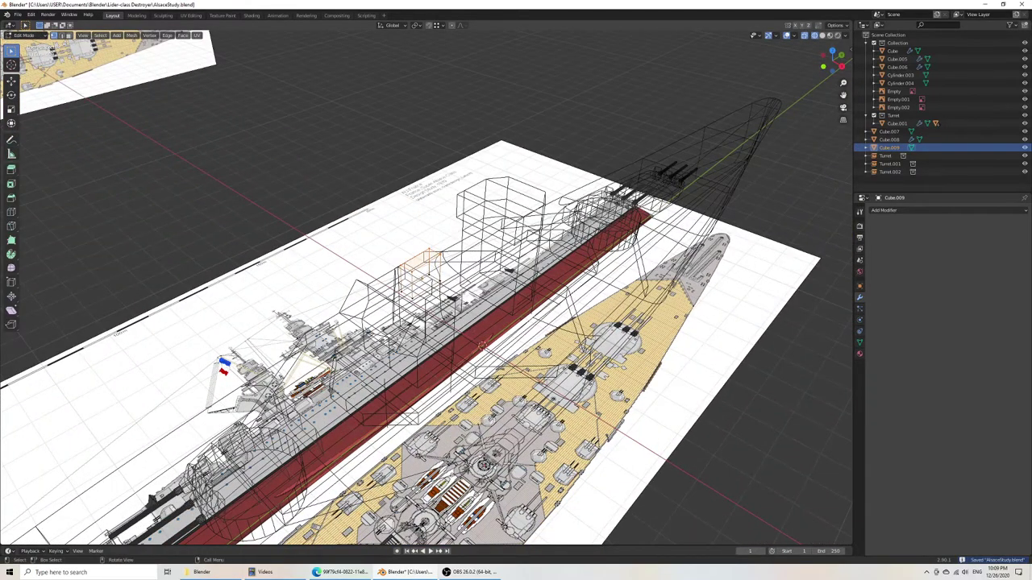
key("a")
key("s")
key("x")
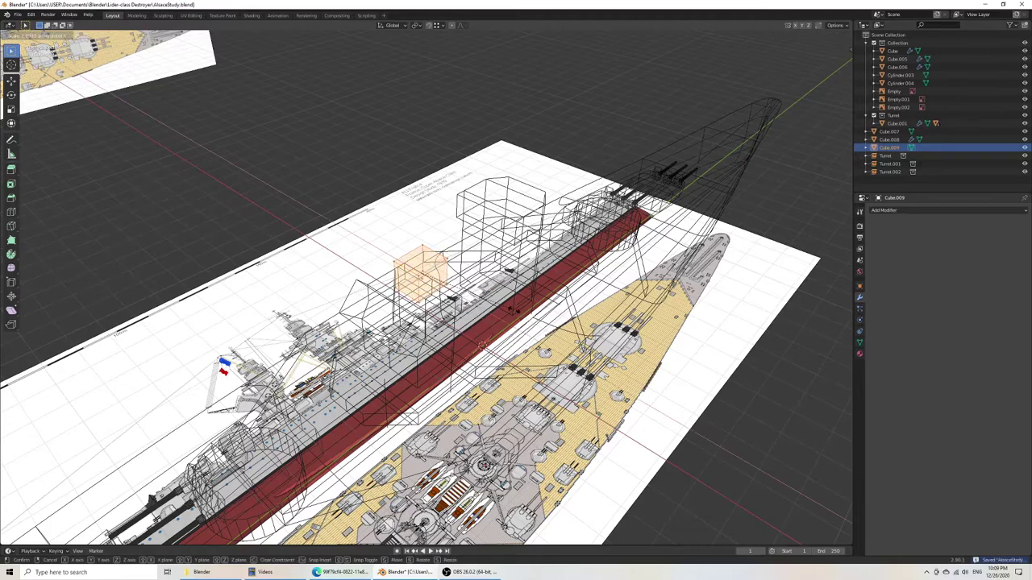
left_click(533, 315)
key("ctrl+s")
Step: Inspect the ship in solid shading with nothing selected, comparing the towers with the side-view blueprint
key("KP_3")
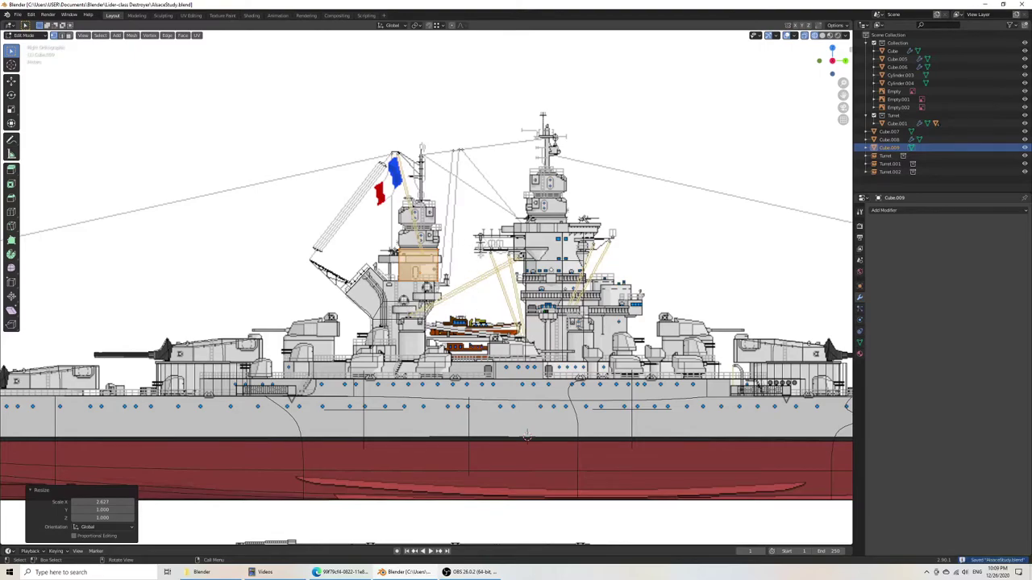
scroll(527, 437, "down", 3)
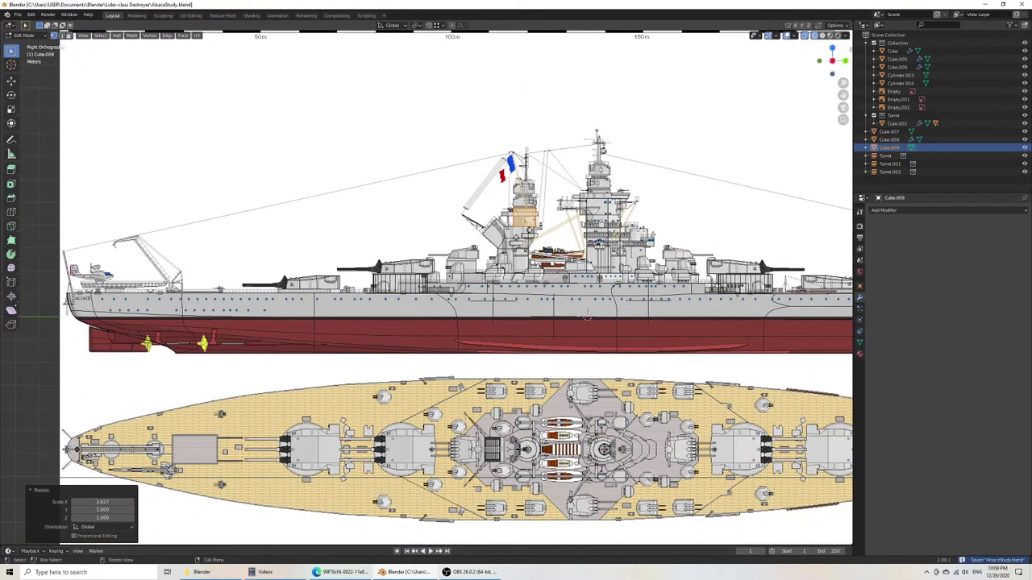
mouse_move(661, 270)
middle_mouse_down("shift")
mouse_move(490, 252)
mouse_move(517, 264)
mouse_move(500, 276)
middle_mouse_up("shift")
scroll(491, 253, "down", 5)
key("z")
left_click(555, 275)
key("Tab")
left_click(603, 195)
middle_click_drag(607, 264, 565, 225)
key("ctrl+s")
key("KP_3")
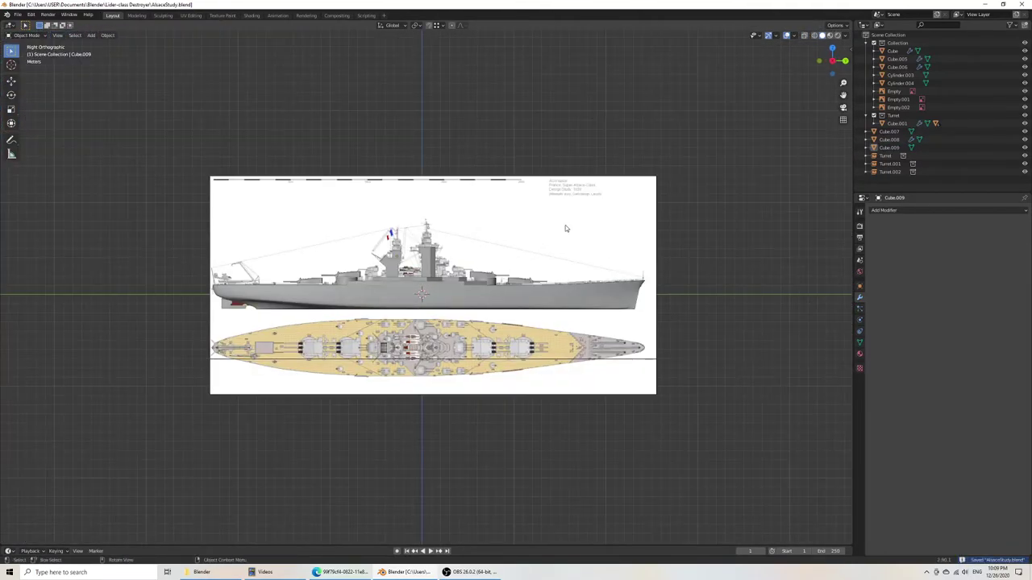
Step: Add another cube and move it in side view above the forward tower, over the mast
scroll(481, 207, "up", 6)
middle_click_drag(445, 156, 450, 306, "shift")
key("shift+a")
mouse_move(444, 300)
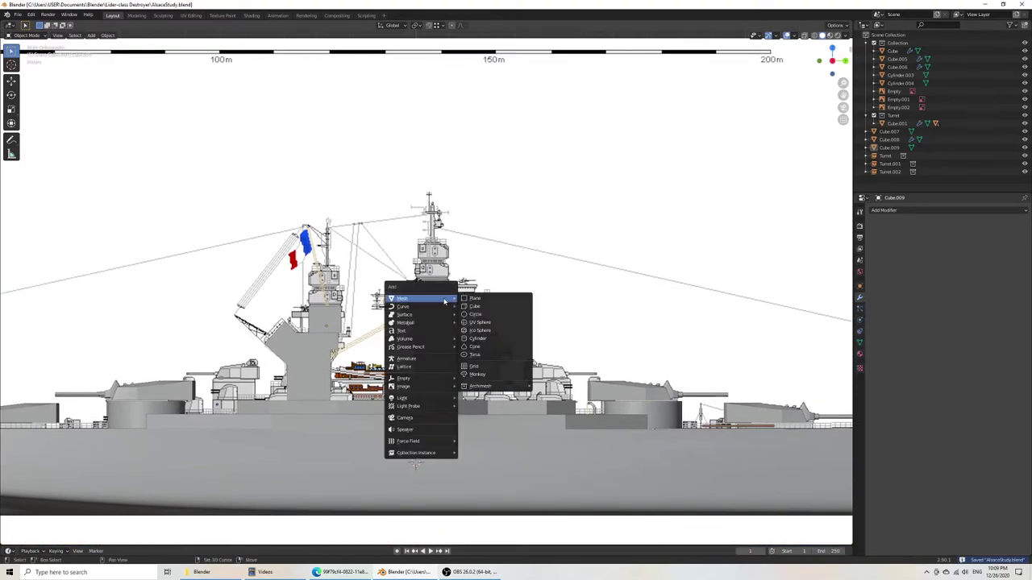
left_click(480, 307)
scroll(479, 306, "down", 6)
scroll(480, 307, "down", 1)
key("g")
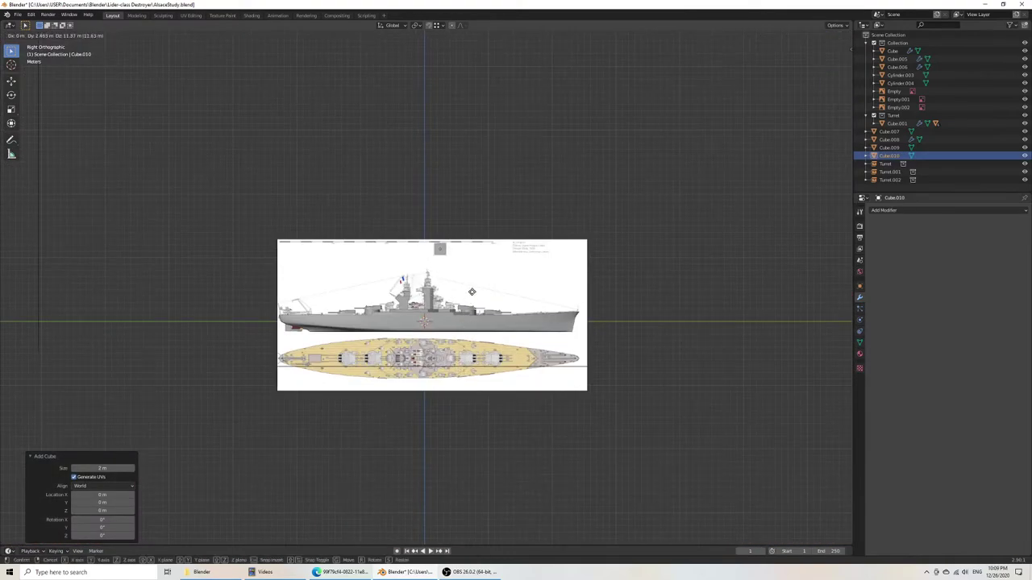
left_click(460, 315)
Step: Scale the new cube down to a small block at the forward mast's platform
scroll(461, 316, "up", 7)
scroll(556, 256, "up", 5)
key("Tab")
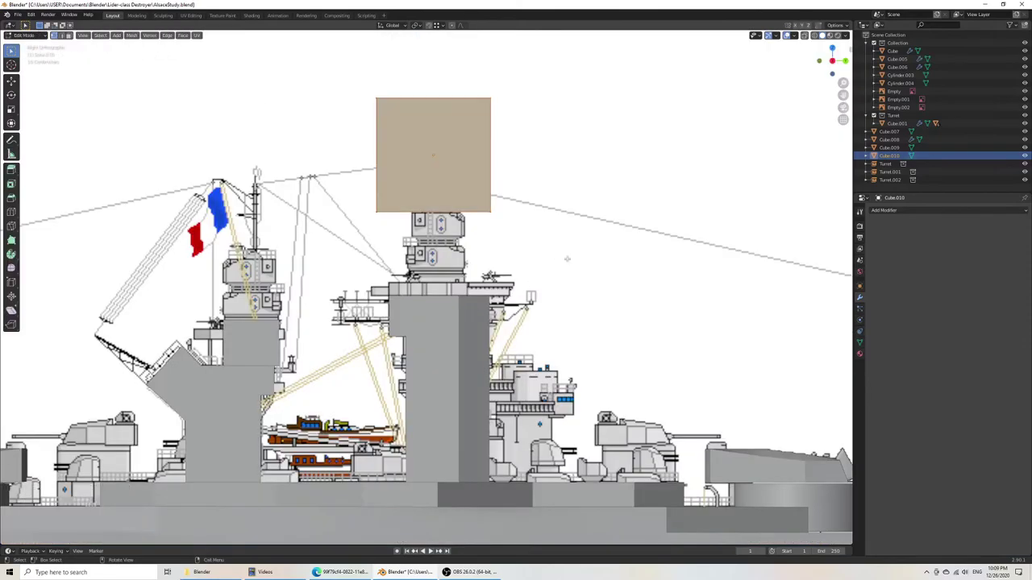
key("alt+z")
key("s")
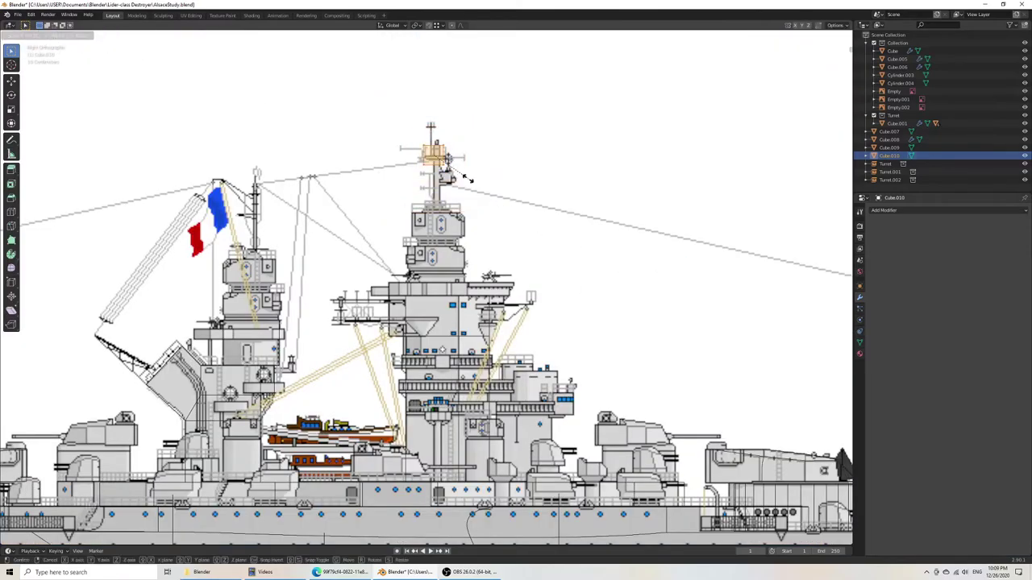
left_click(443, 162)
Step: Fit the small cube to the forward mast's thickness and position it at the upper end of the mast
middle_click_drag(443, 162, 401, 243, "shift")
scroll(402, 243, "up", 6)
key("g")
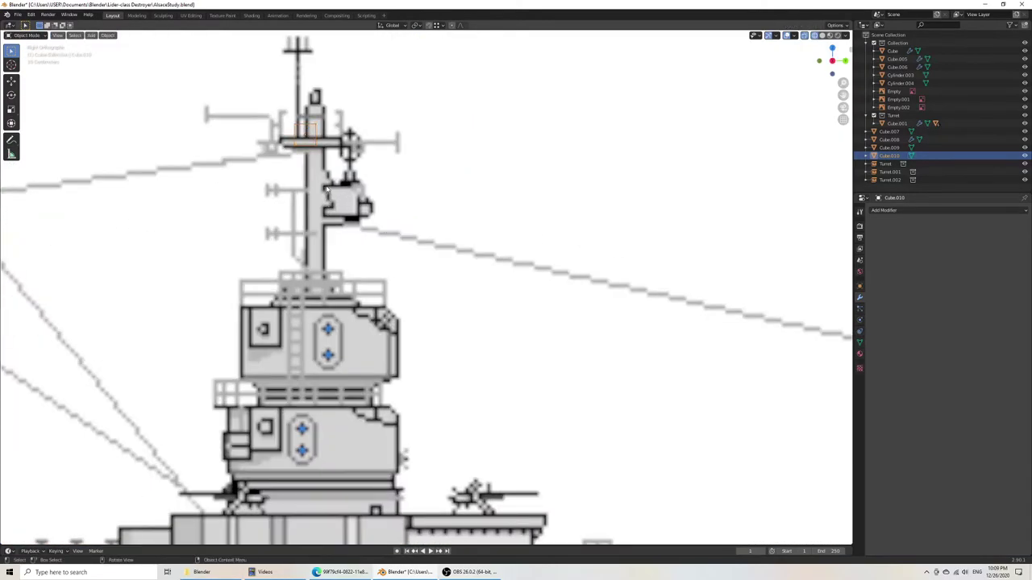
left_click(336, 169)
key("Tab")
key("s")
left_click(450, 185)
key("Tab")
key("g")
key("z")
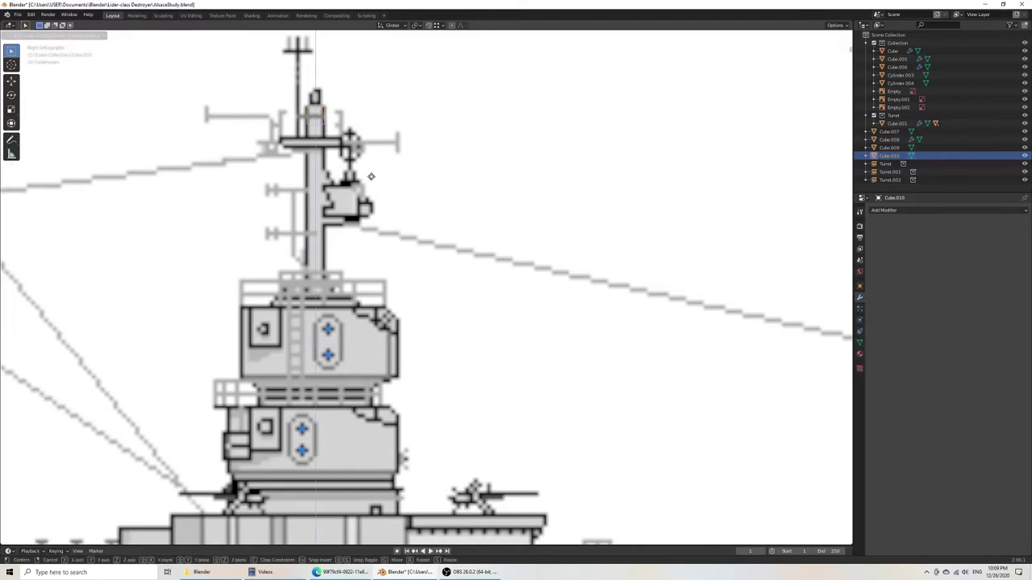
left_click(371, 176)
Step: Extend the cube's bottom vertices down along Z to the mast's foot on the director tower and save the file
key("Tab")
left_click_drag(289, 118, 372, 153)
key("g")
key("z")
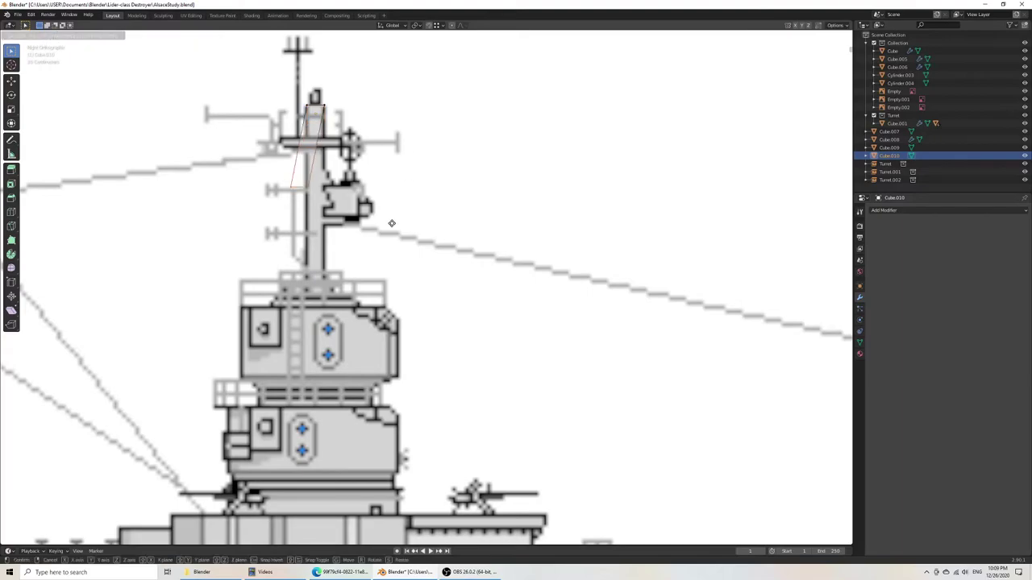
left_click(387, 316)
key("ctrl+s")
Step: Duplicate the forward mast and place the copy over the blueprint's aft mast
key("Tab")
scroll(373, 289, "down", 7)
key("z")
left_click(433, 288)
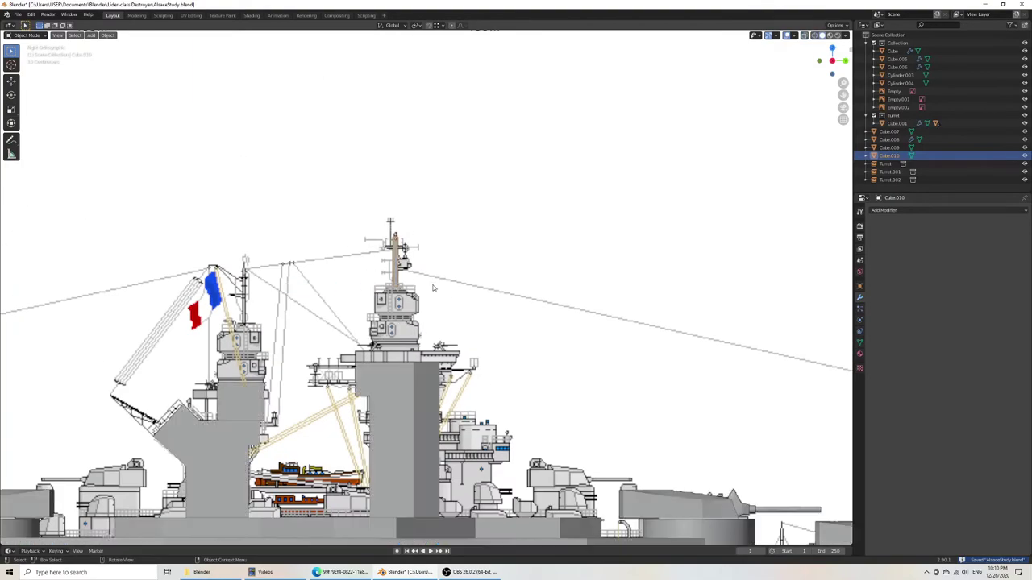
key("shift+d")
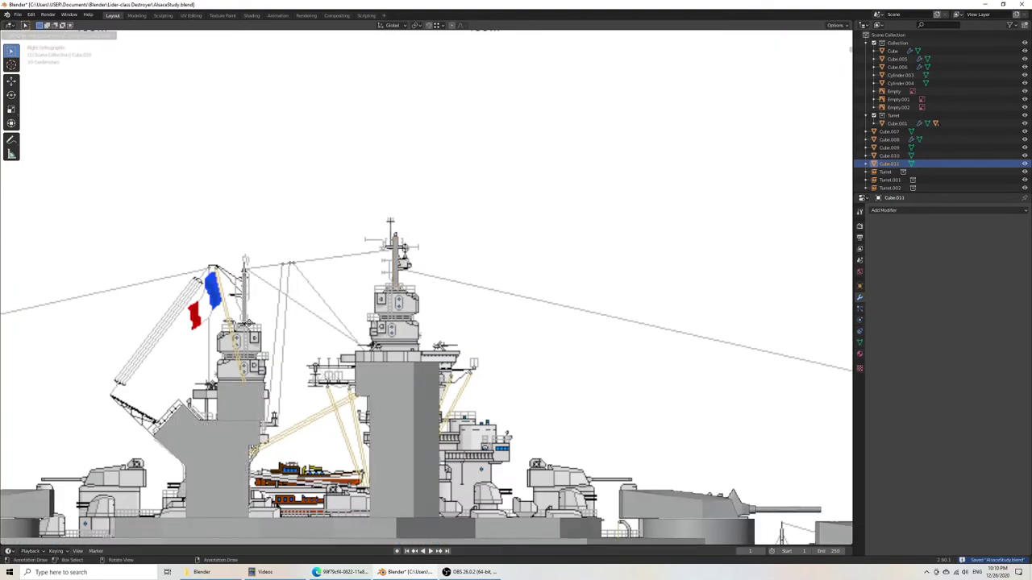
left_click(254, 325)
middle_click_drag(295, 283, 415, 244, "shift")
scroll(414, 244, "up", 6)
middle_click_drag(283, 180, 412, 327, "shift")
Step: Scale the duplicated mast's geometry uniformly by 0.470 to match the thinner aft mast
key("Tab")
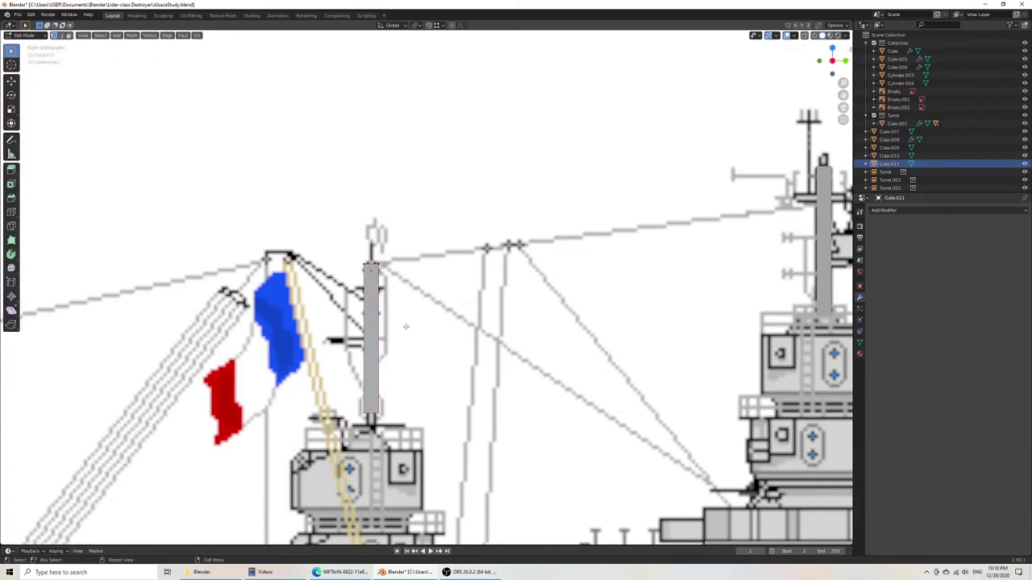
scroll(388, 317, "up", 5)
scroll(316, 310, "down", 5)
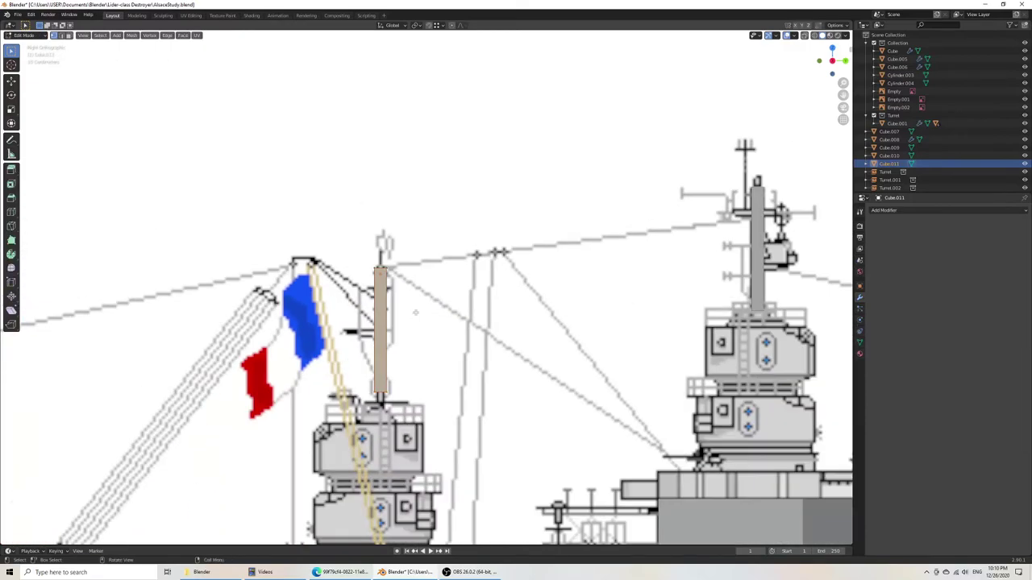
key("s")
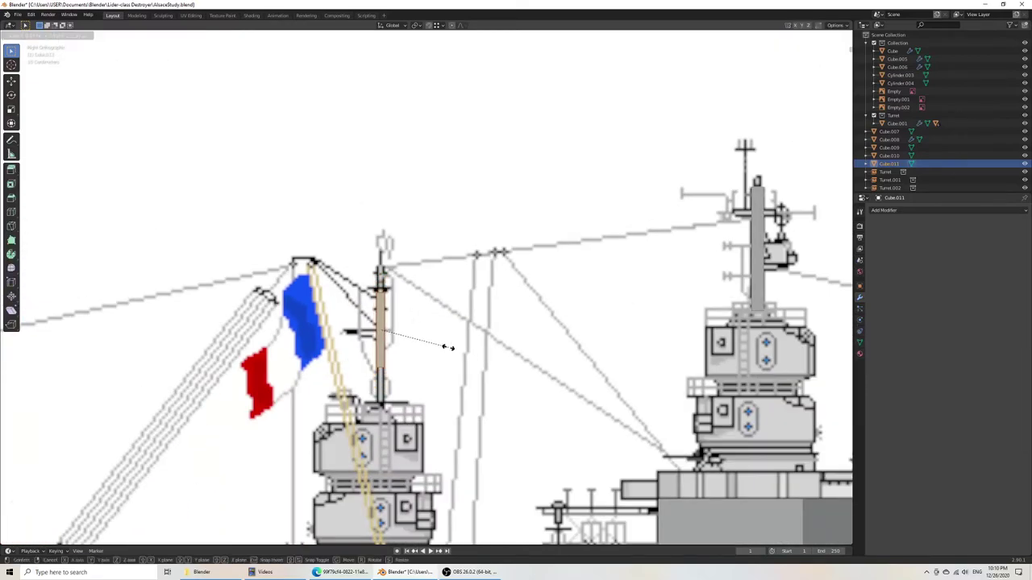
left_click(432, 342)
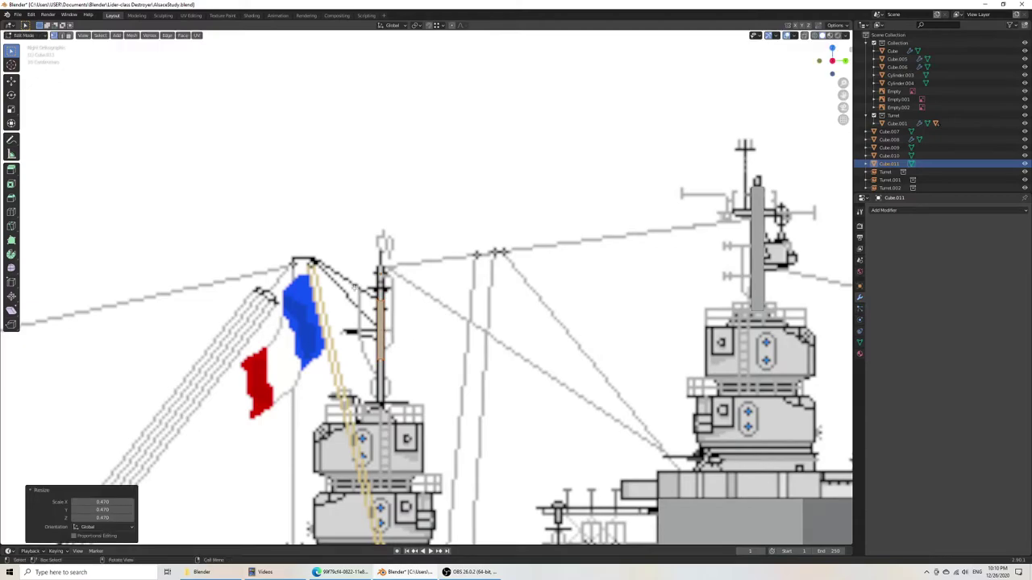
Step: Raise the aft mast's top vertices along Z to the upper end of the blueprint mast
key("z")
left_click(325, 286)
left_click_drag(342, 279, 423, 318)
key("g")
key("z")
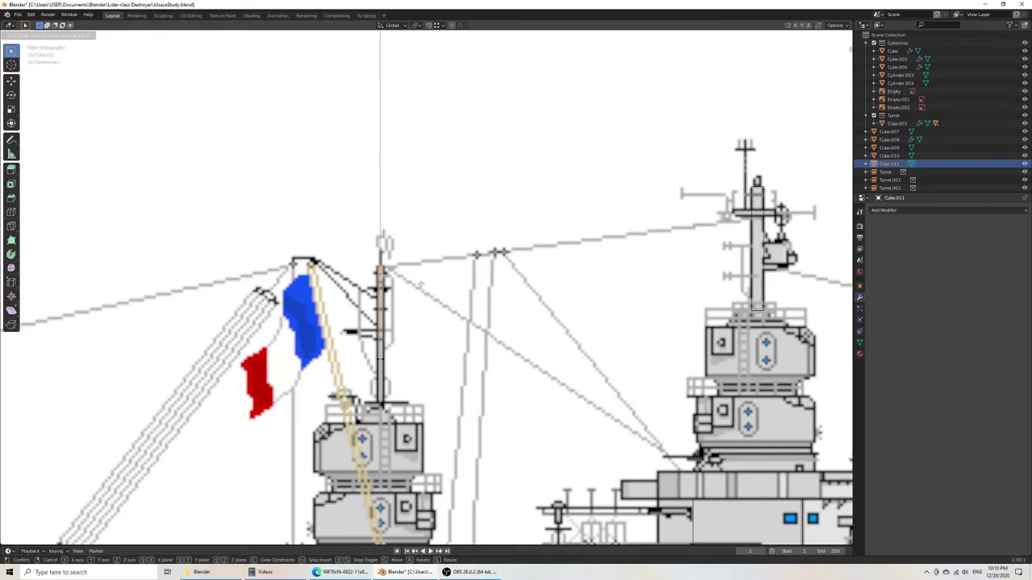
left_click(421, 284)
Step: Lower the aft mast's bottom vertices along Z to the mast's foot on the aft director tower
left_click_drag(341, 332, 444, 388)
key("g")
key("z")
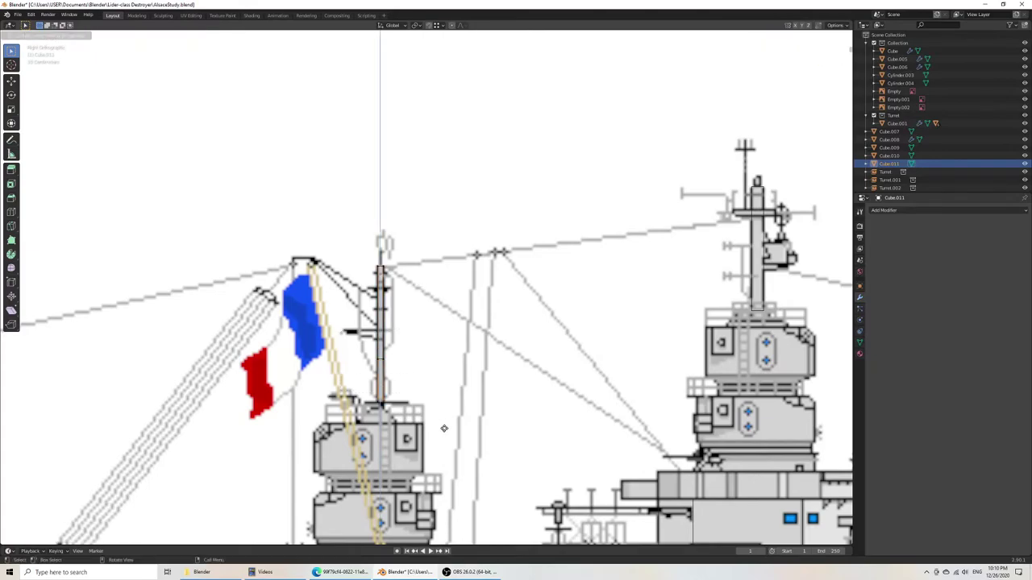
left_click(444, 429)
key("ctrl+z")
key("g")
key("z")
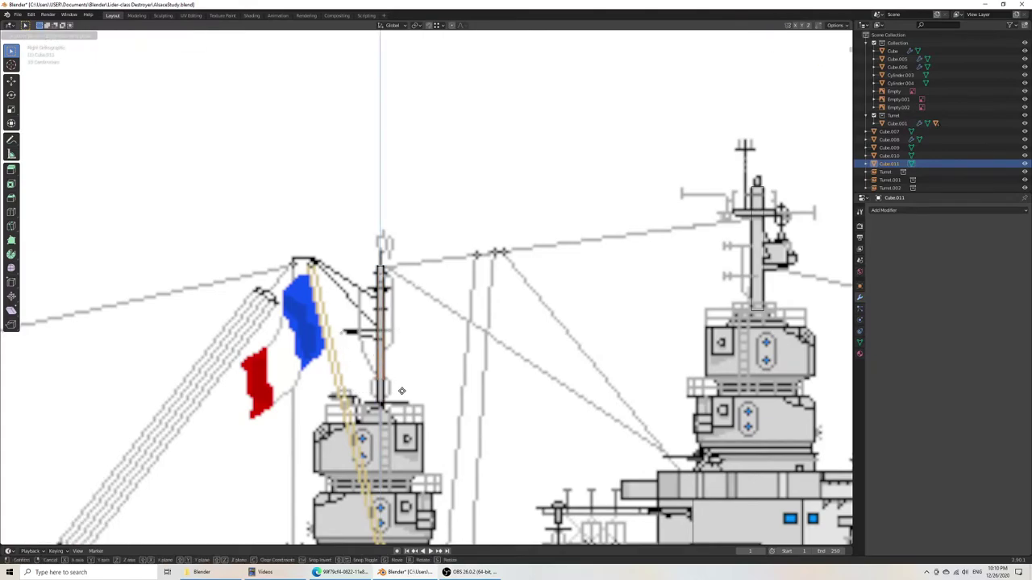
left_click(401, 417)
Step: Scale the aft mast's bottom vertices by 1.132 to widen its foot
middle_click_drag(401, 416, 410, 308, "shift")
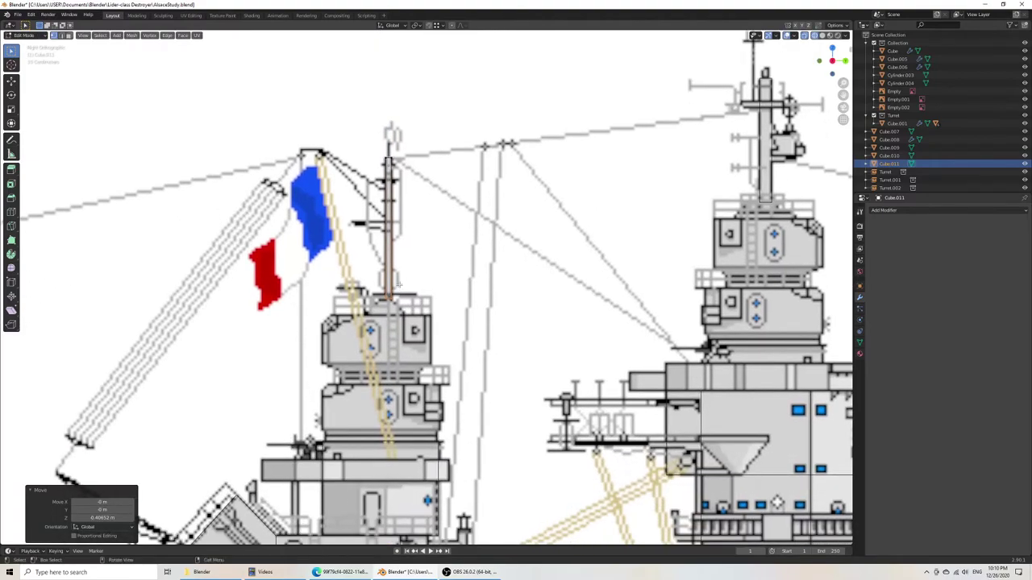
scroll(400, 287, "up", 5)
key("s")
left_click(399, 348)
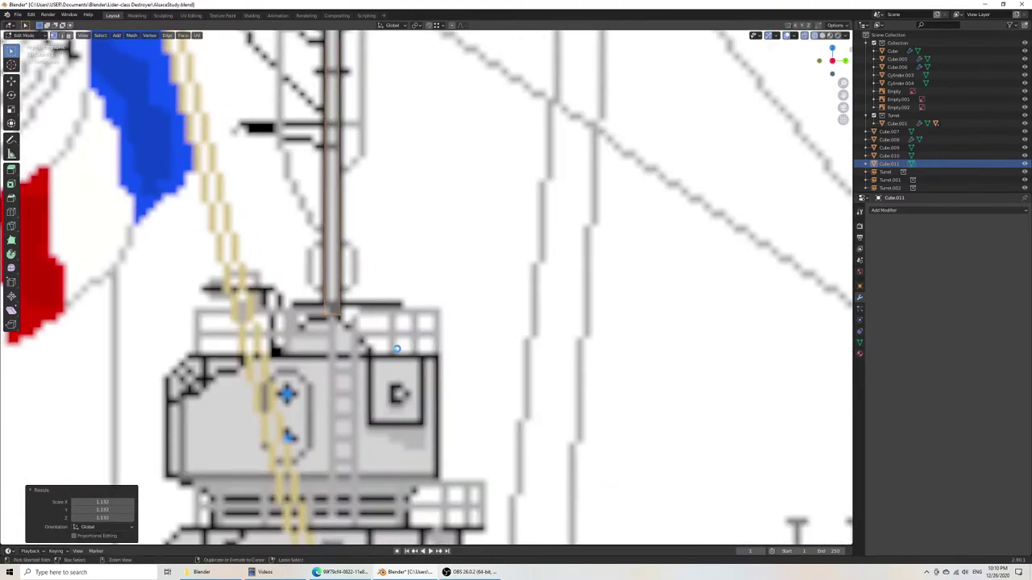
Step: Leave Edit Mode on the aft mast, switch back to solid shading and save the file
key("ctrl+s")
scroll(402, 347, "down", 8)
key("Tab")
key("z")
left_click(462, 344)
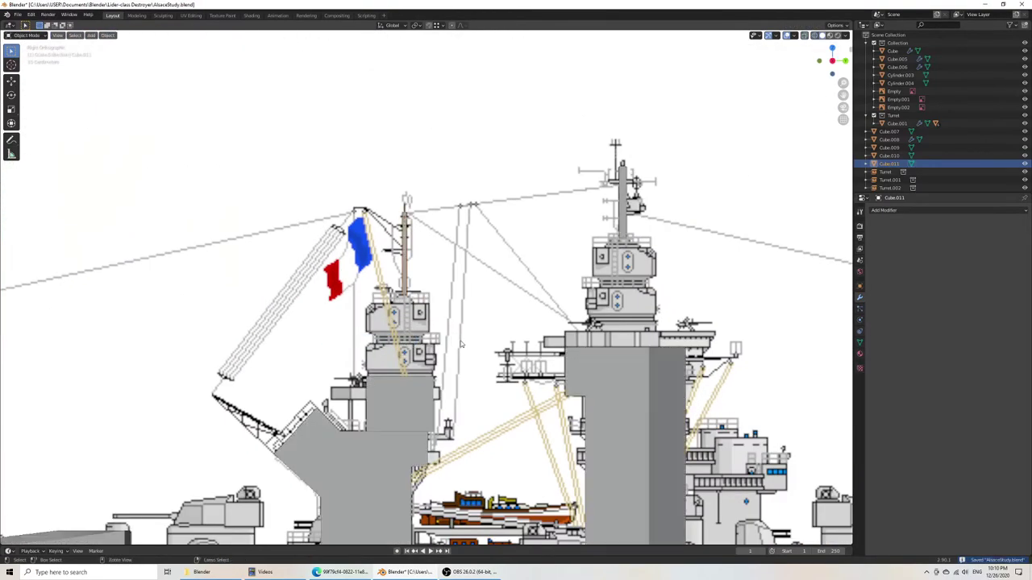
key("ctrl+s")
key("Tab")
scroll(443, 323, "down", 6)
key("Tab")
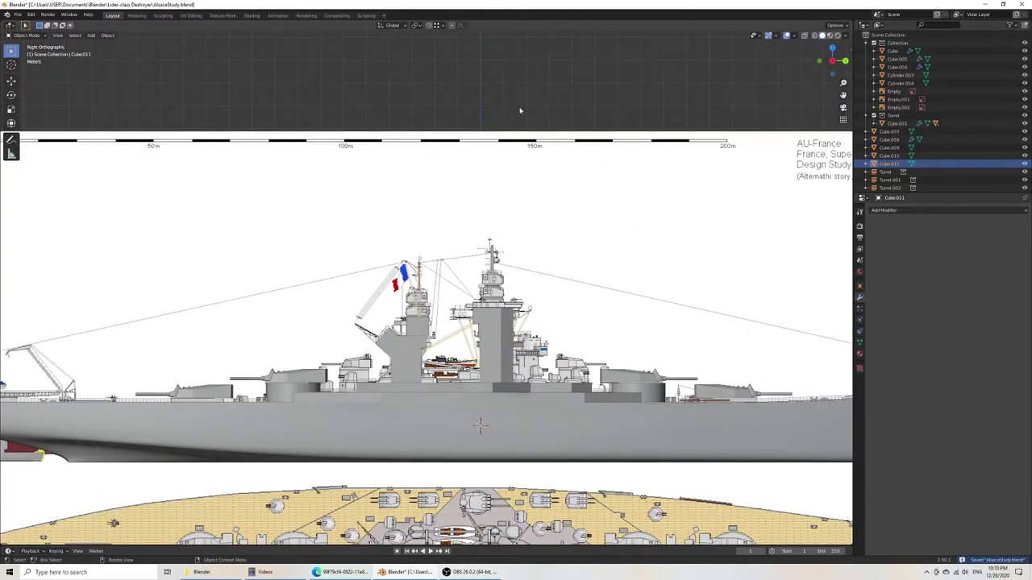
Step: Examine the whole ship and its bow against the side and top blueprints for parts still missing
middle_click_drag(444, 322, 478, 258)
key("KP_3")
key("ctrl+s")
scroll(517, 291, "up", 6)
scroll(516, 299, "down", 6)
middle_click_drag(554, 389, 382, 309, "shift")
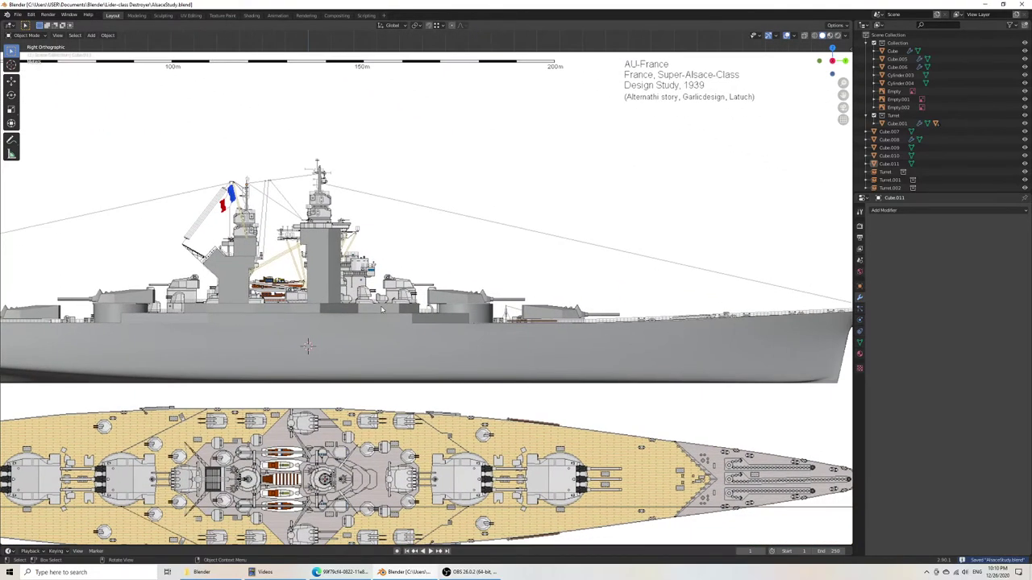
scroll(382, 309, "down", 4)
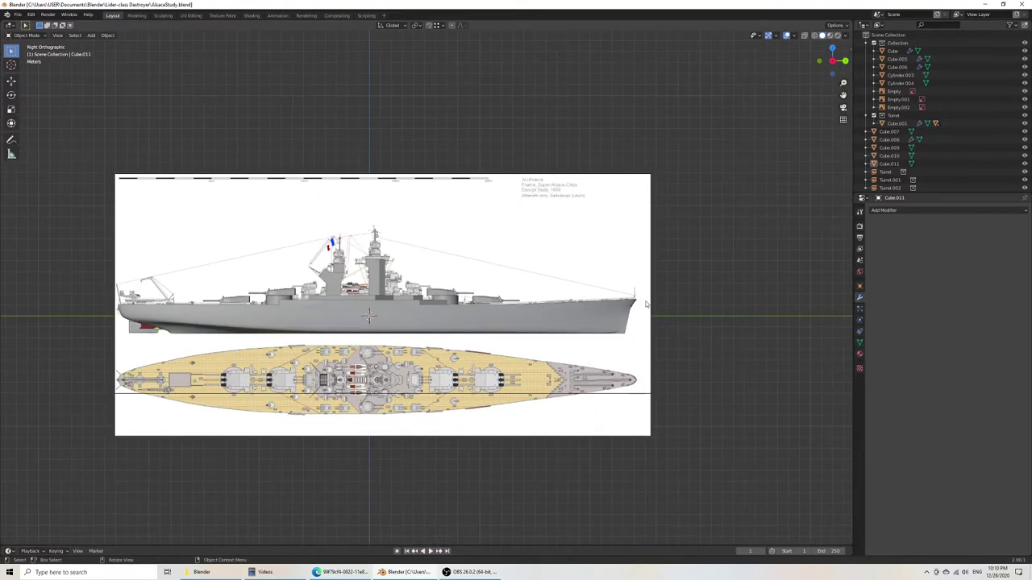
scroll(698, 299, "up", 2)
middle_click_drag(648, 353, 476, 345, "shift")
scroll(478, 355, "up", 4)
middle_click_drag(478, 427, 478, 266, "shift")
key("shift+a")
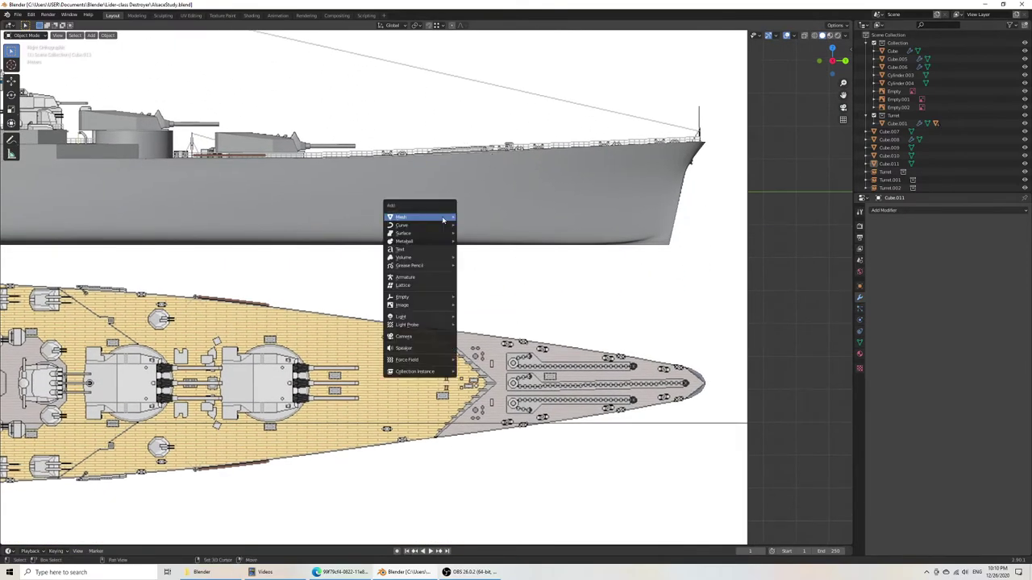
mouse_move(444, 216)
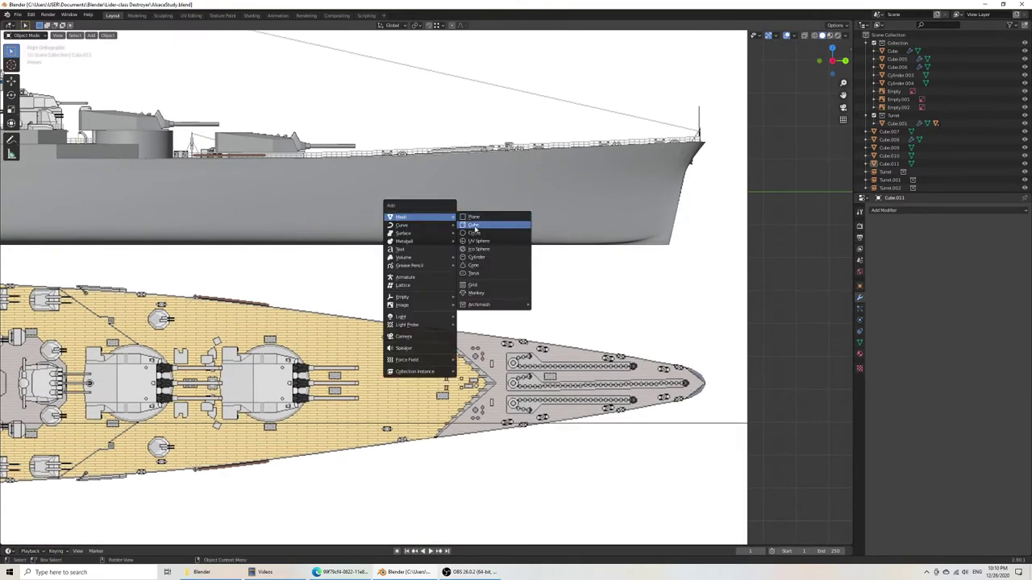
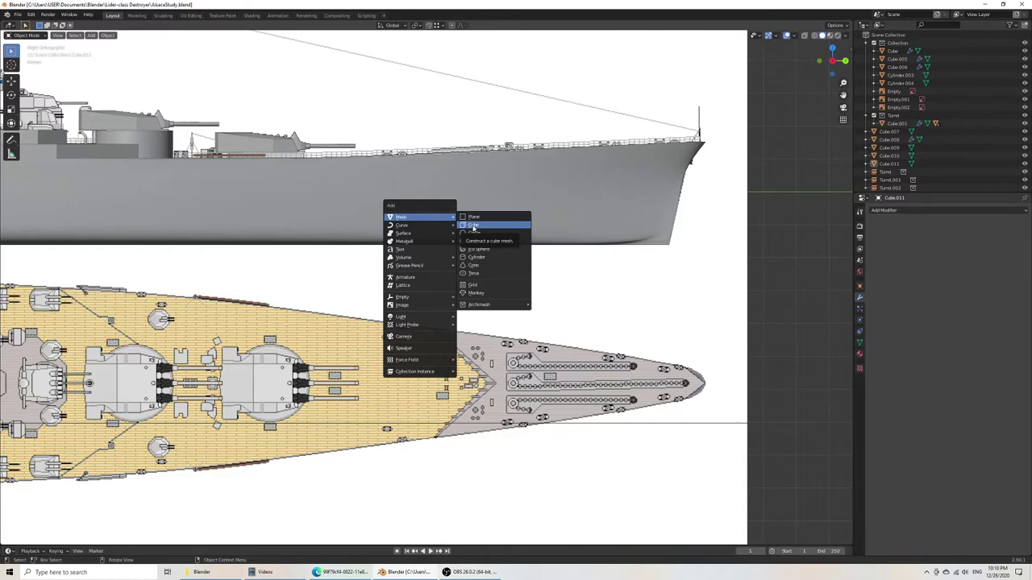
Step: Select the hull and open its mesh for editing around the foredeck
left_click(510, 164)
key("Tab")
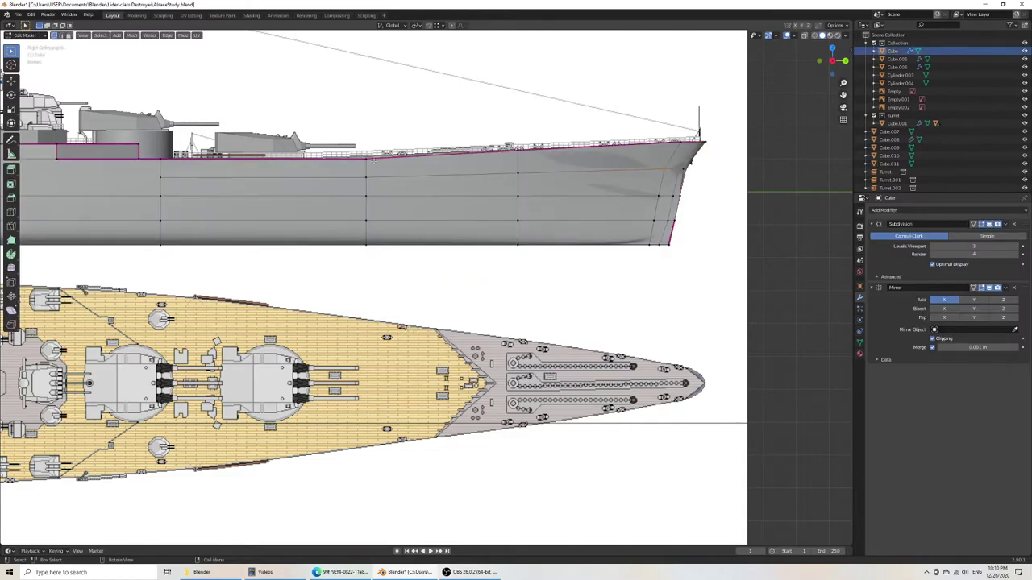
scroll(375, 256, "up", 6)
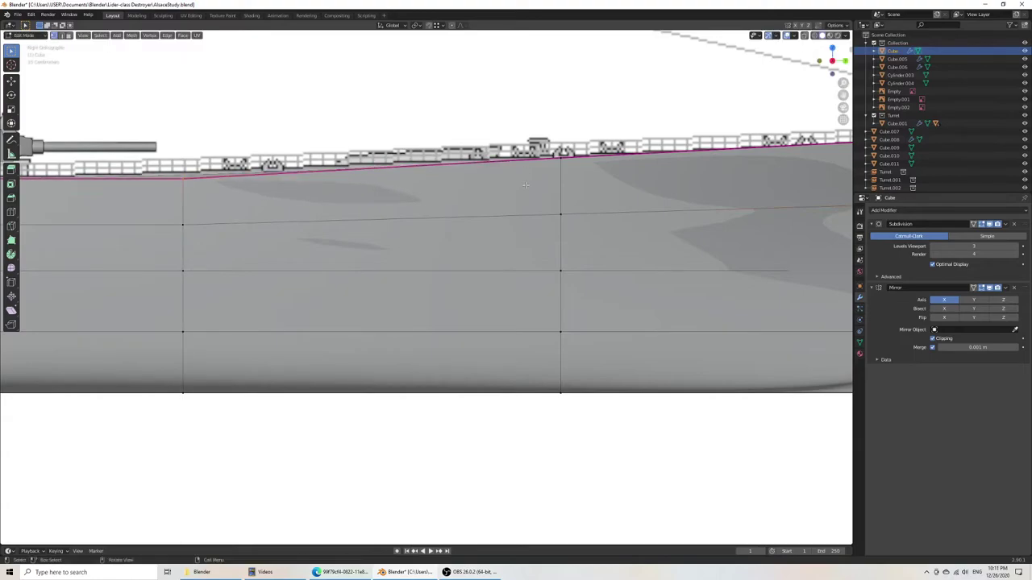
left_click_drag(590, 185, 591, 185)
key("g")
key("z")
right_click(590, 183)
Step: In wireframe, adjust the foredeck's deck-edge vertices along Z to the blueprint's deck line midway to the bow
key("z")
left_click(505, 186)
left_click_drag(518, 124, 583, 182)
key("g")
key("z")
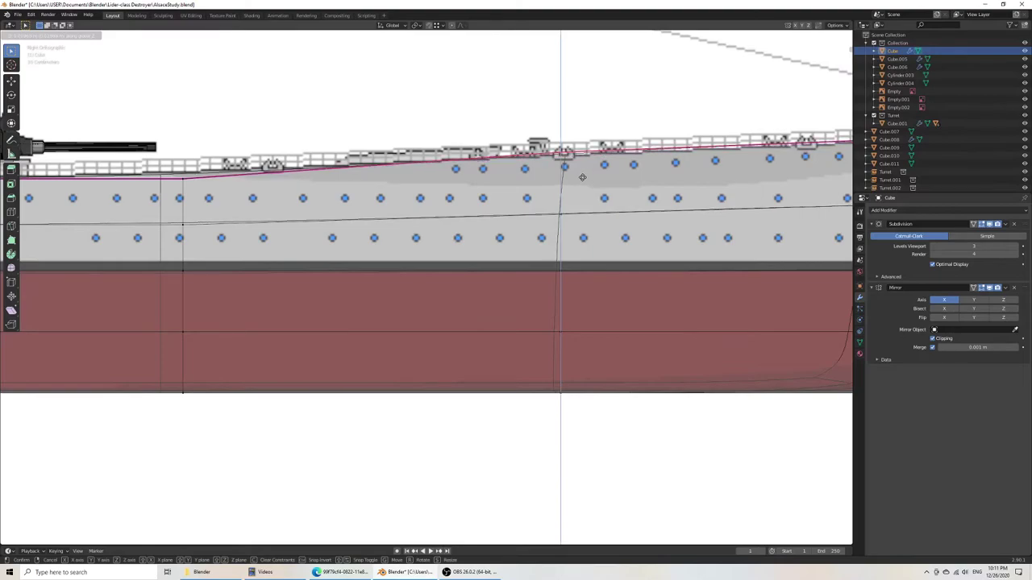
left_click(582, 178)
Step: Move the hull's vertical vertex loop just ahead of the forward turret's gun muzzles along Y toward the bow
left_click_drag(165, 165, 234, 414)
key("g")
key("y")
left_click(322, 331)
Step: Raise the shifted section's deck-edge vertices along Z to the blueprint deck line, return to solid shading and save the file
key("g")
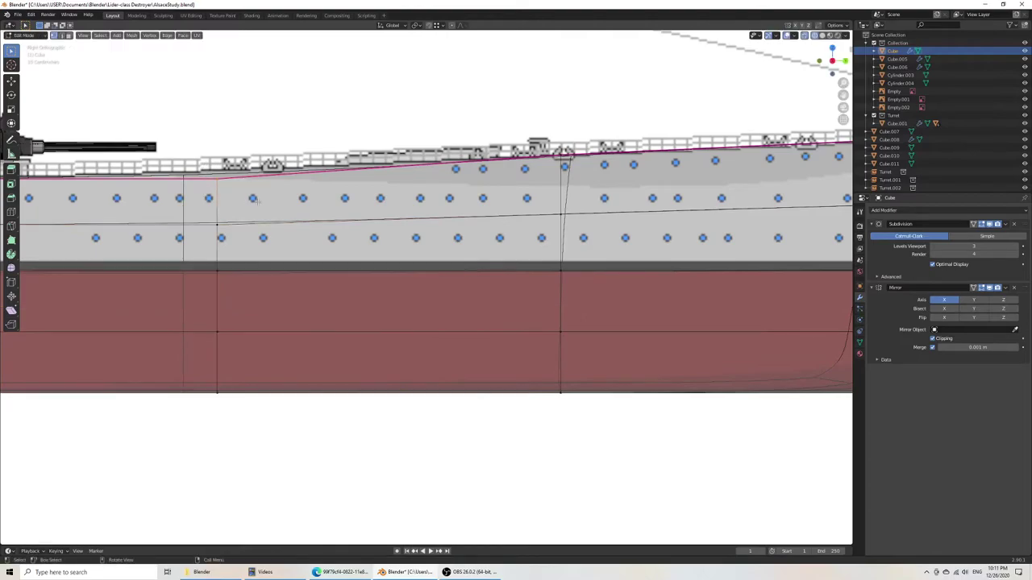
key("z")
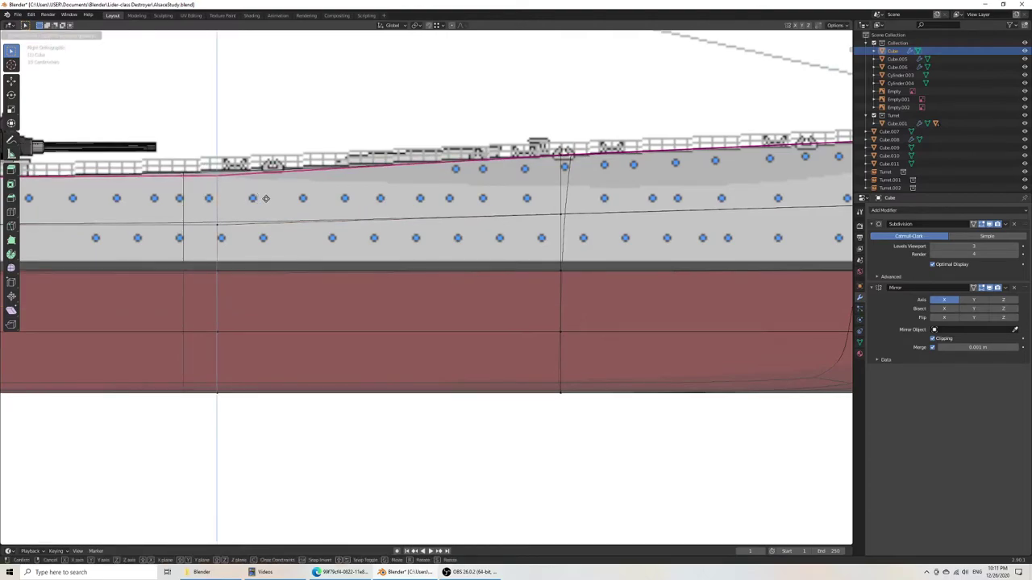
left_click(266, 198)
key("ctrl+s")
key("Tab")
scroll(320, 258, "down", 5)
key("ctrl+s")
key("z")
left_click(383, 251)
left_click(771, 250)
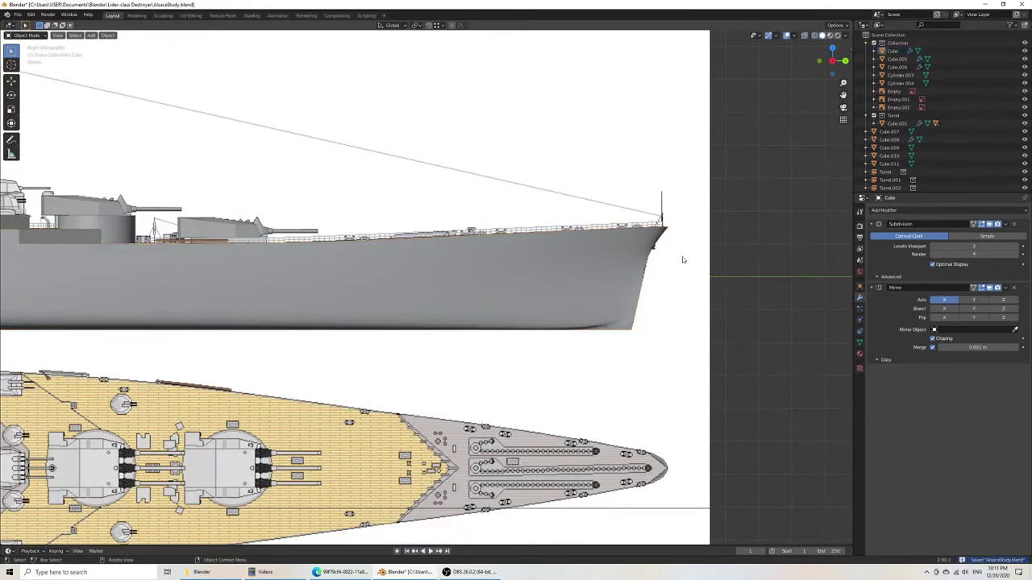
Step: Add a mesh plane and move it about 17.95 m along Y and 1.37 m along Z onto the foredeck
key("z")
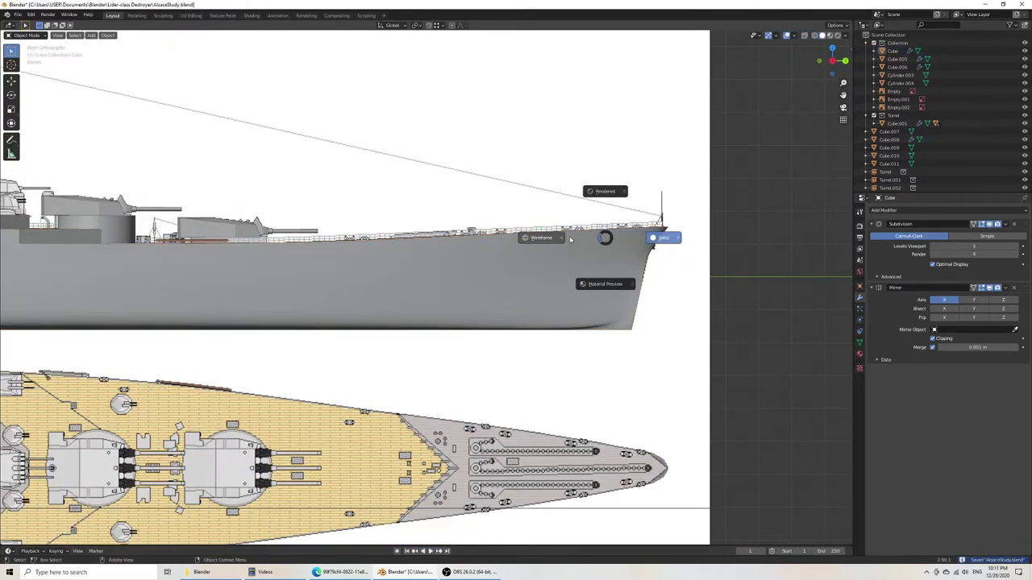
key("Escape")
key("shift+a")
mouse_move(574, 232)
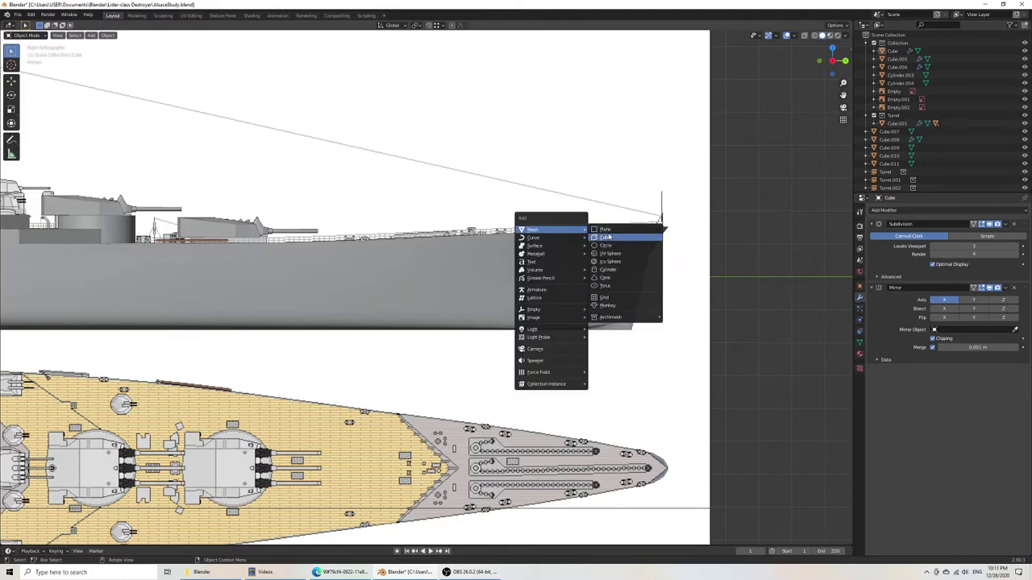
left_click(606, 230)
scroll(456, 275, "down", 6)
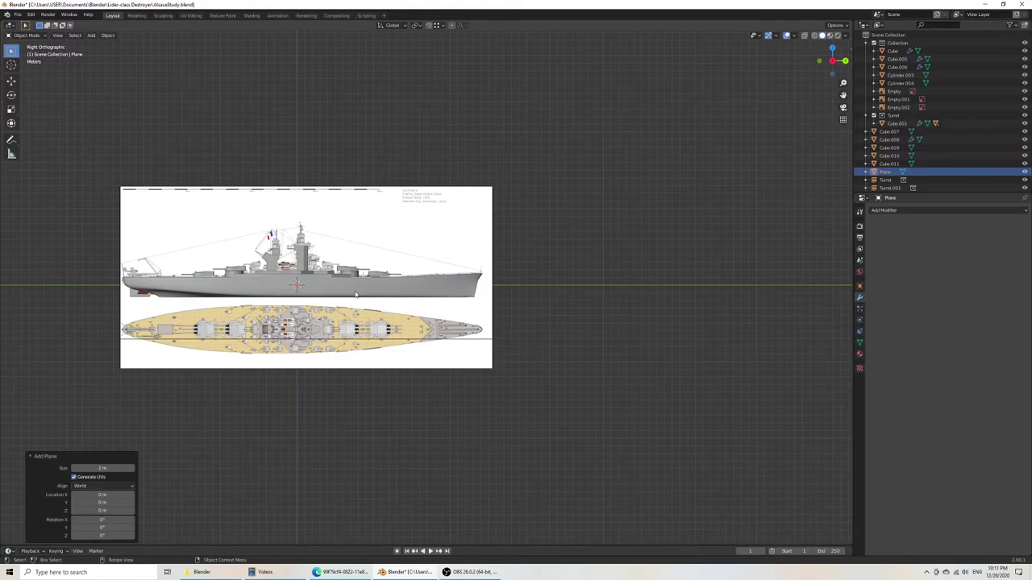
key("g")
left_click(495, 281)
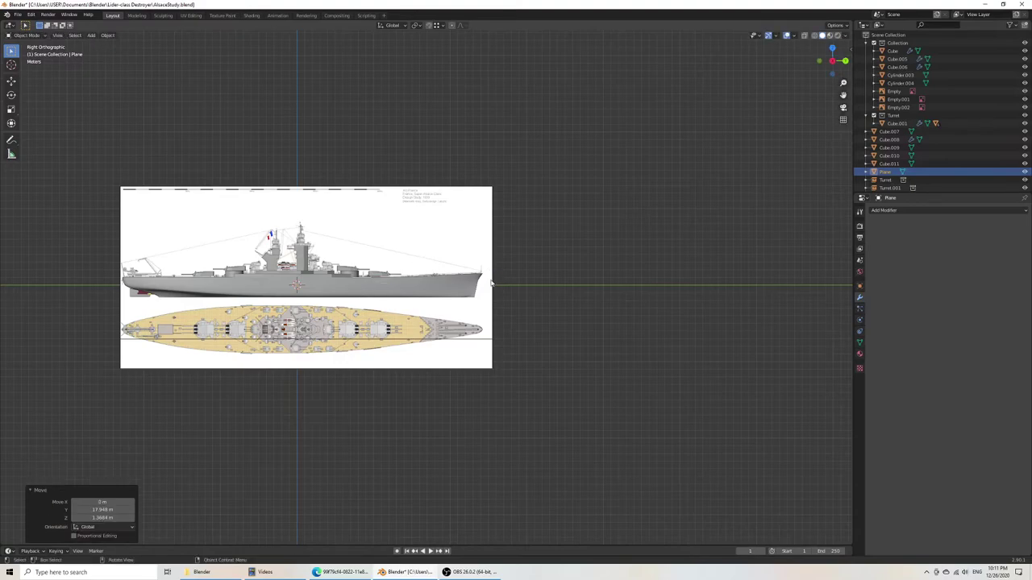
Step: Rotate the plane 90° so it stands upright across the foredeck, and open its mesh for editing
scroll(474, 285, "up", 10)
middle_click_drag(490, 246, 458, 304, "shift")
key("s")
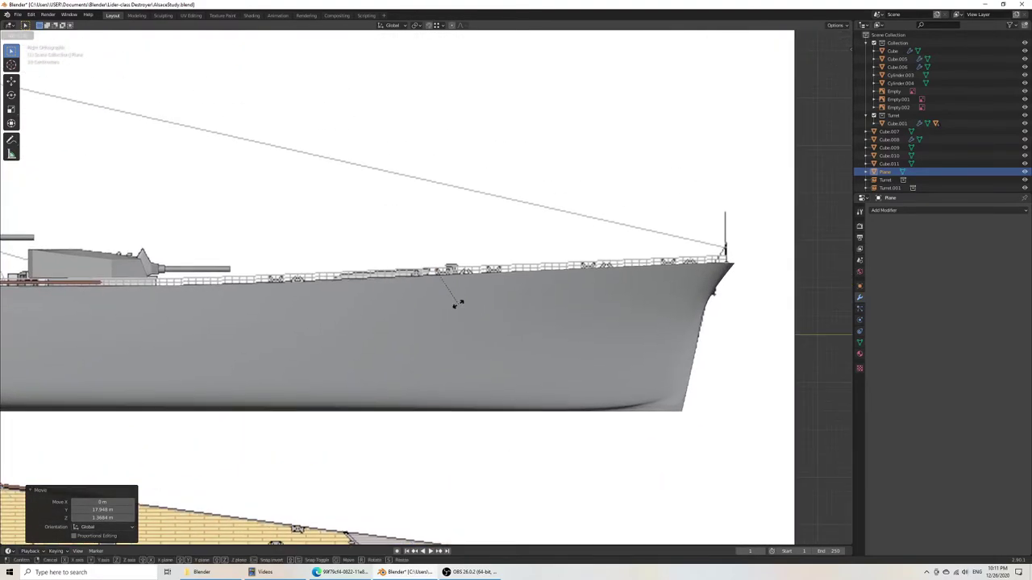
key("Return")
scroll(458, 306, "up", 5)
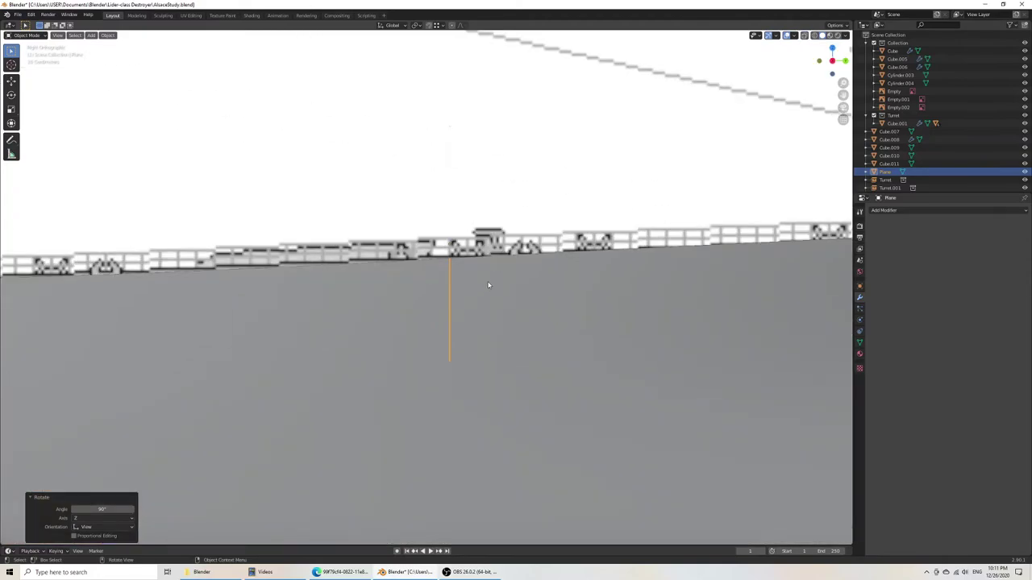
scroll(487, 284, "down", 5)
middle_click_drag(444, 291, 488, 296)
scroll(487, 296, "up", 4)
key("Tab")
key("ctrl+r")
left_click(434, 226)
key("ctrl+z")
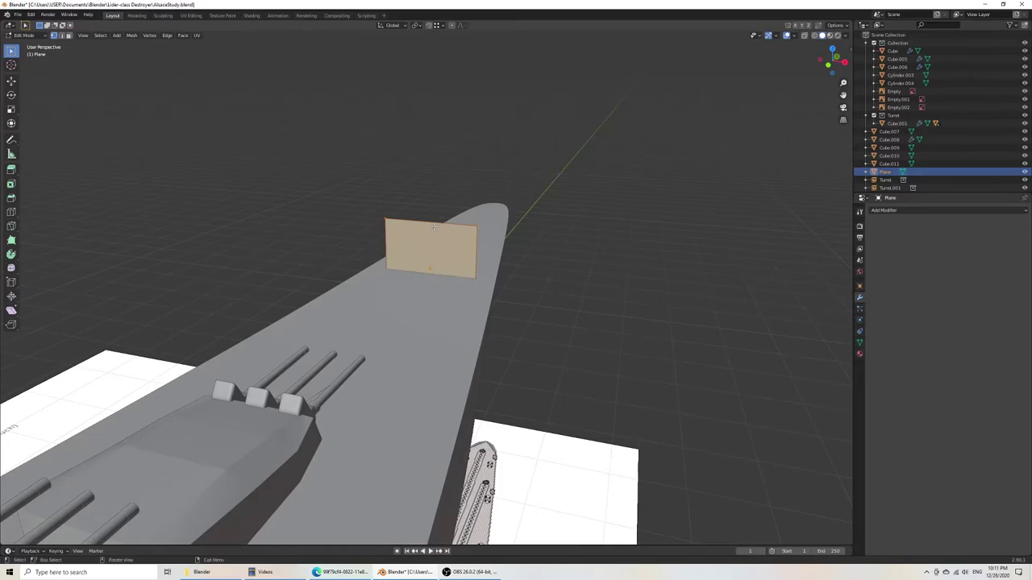
Step: Add a centred vertical loop cut to the plane and delete the vertices of its port half
key("ctrl+r")
left_click(434, 226)
left_click(434, 226)
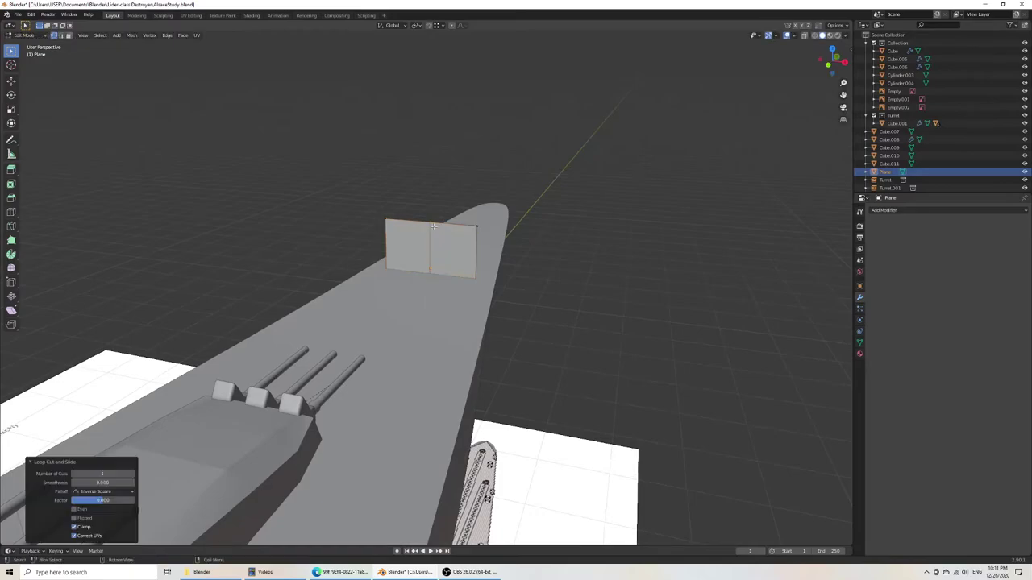
key("x")
right_click(346, 221)
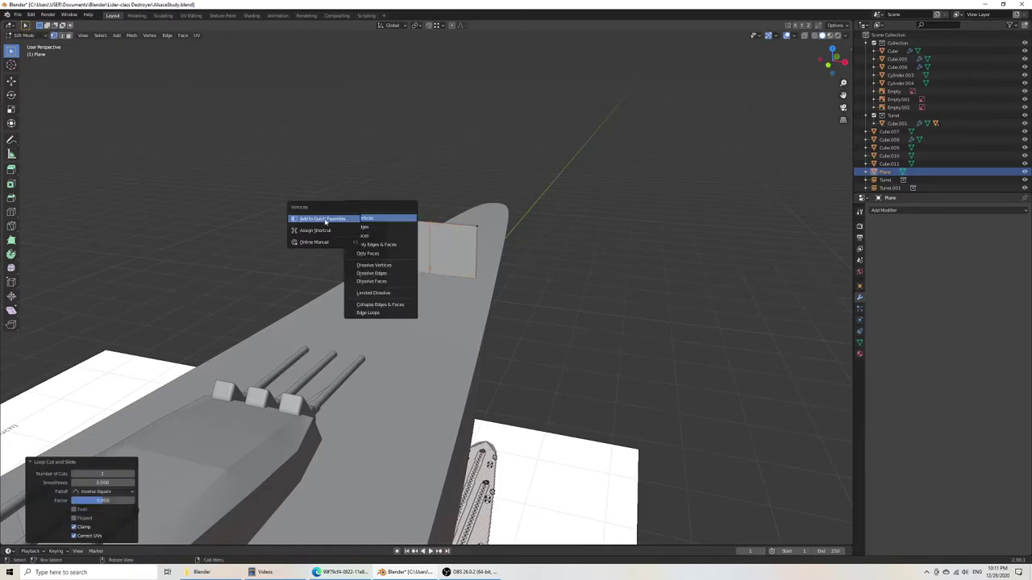
key("z")
left_click(106, 209)
left_click_drag(322, 195, 404, 327)
key("x")
left_click(405, 327)
key("Tab")
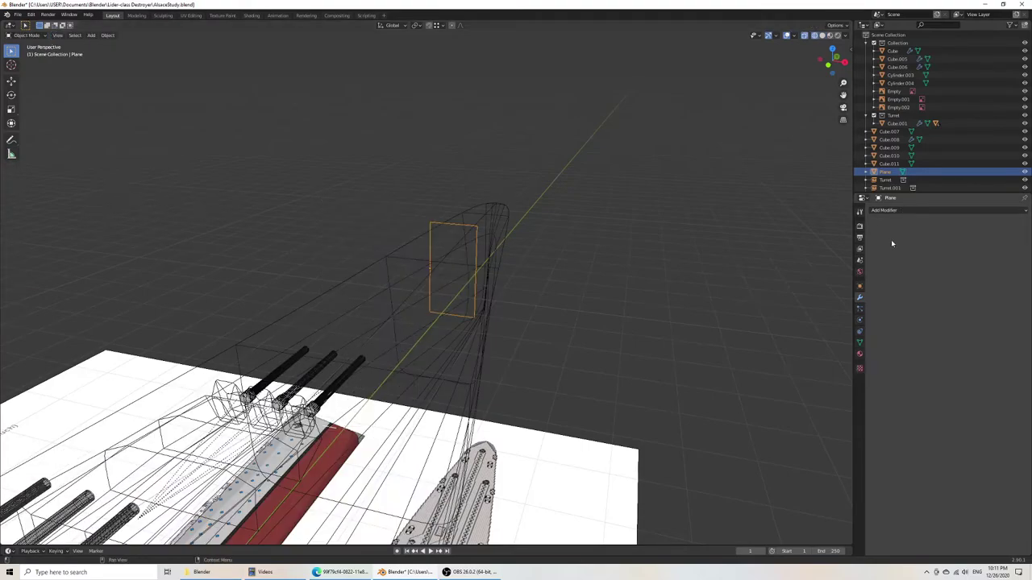
Step: Add an X-axis Mirror modifier to the half plane and move its vertices along Y to the breakwater's tip on the top blueprint
left_click(927, 211)
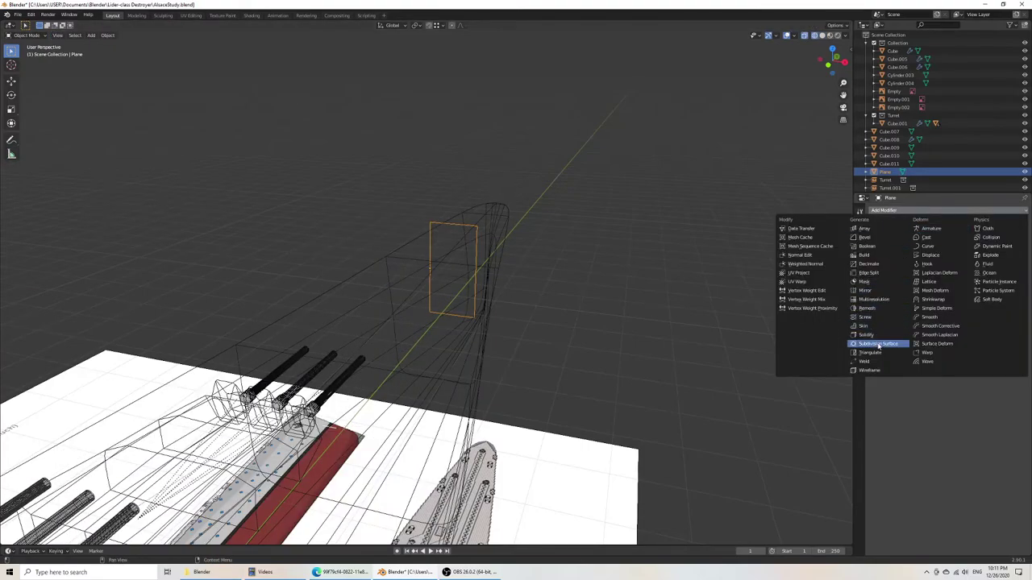
left_click(879, 290)
key("KP_7")
key("Tab")
left_click_drag(407, 262, 510, 301)
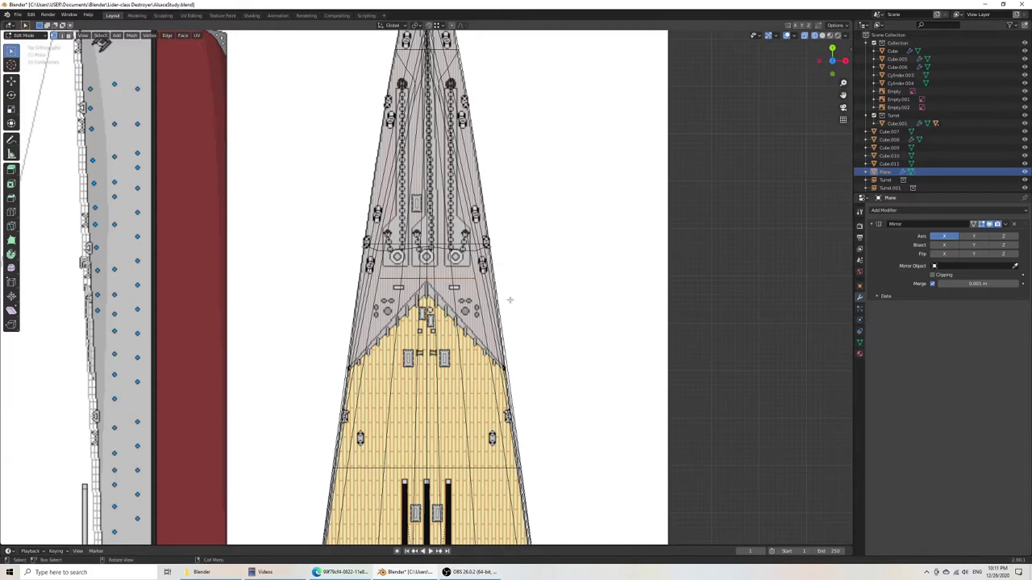
key("g")
key("y")
left_click(510, 302)
key("g")
key("y")
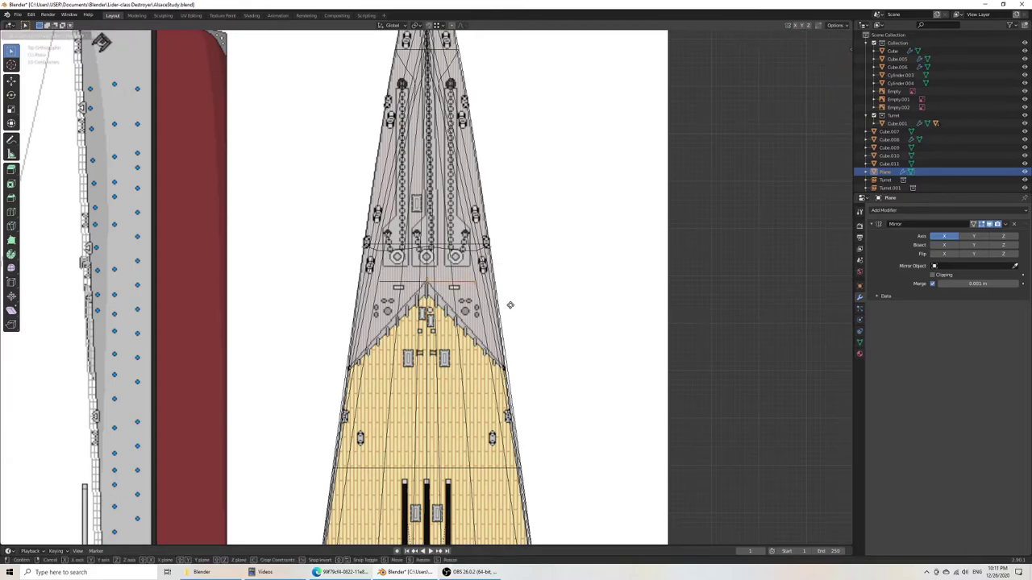
left_click(511, 305)
Step: Raise the plane's bottom vertices along Z toward the deck line on the side blueprint
middle_click_drag(510, 305, 513, 262)
left_click_drag(441, 283, 528, 320)
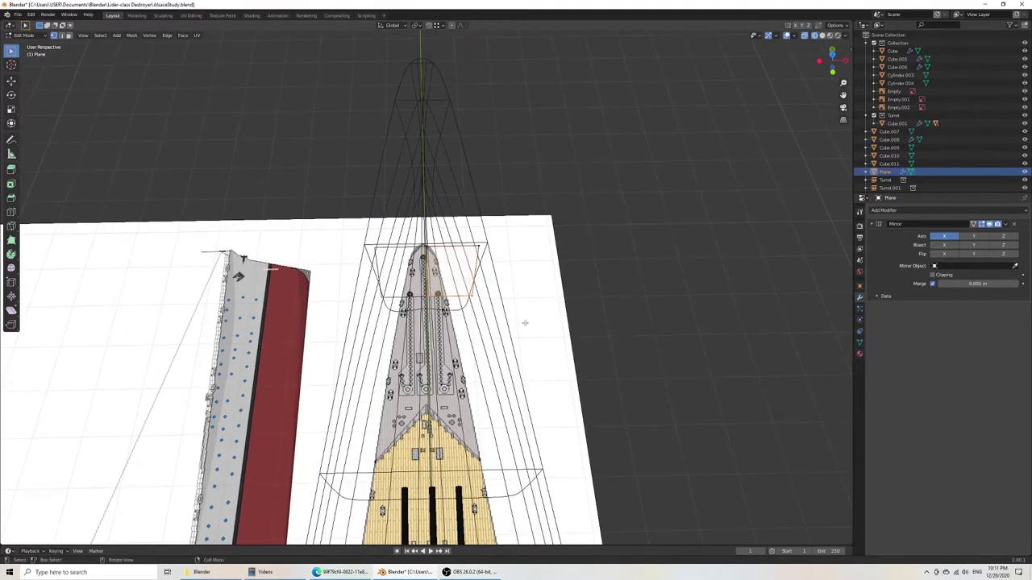
middle_click_drag(520, 330, 425, 307)
key("KP_3")
scroll(428, 314, "up", 6)
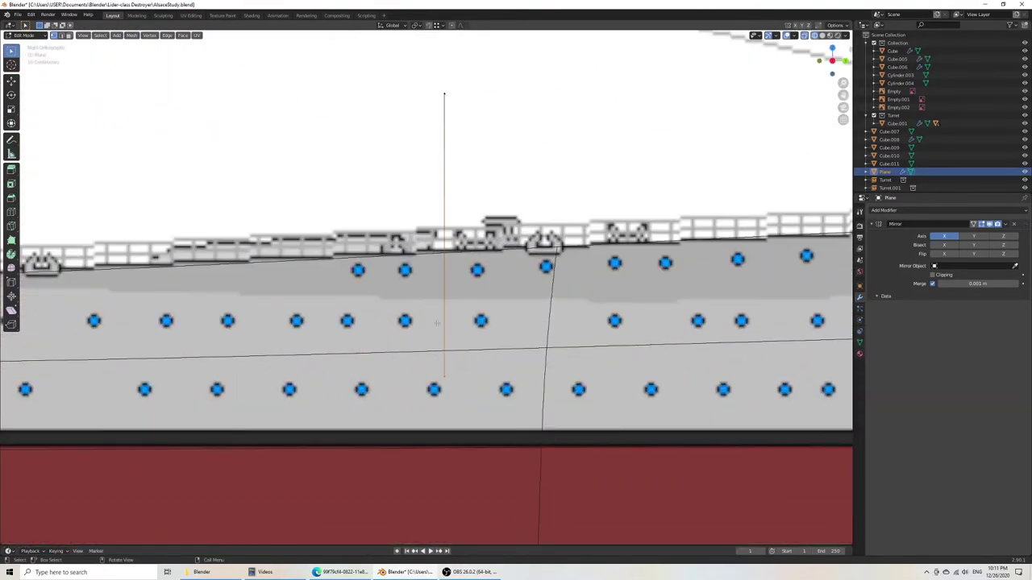
key("g")
key("z")
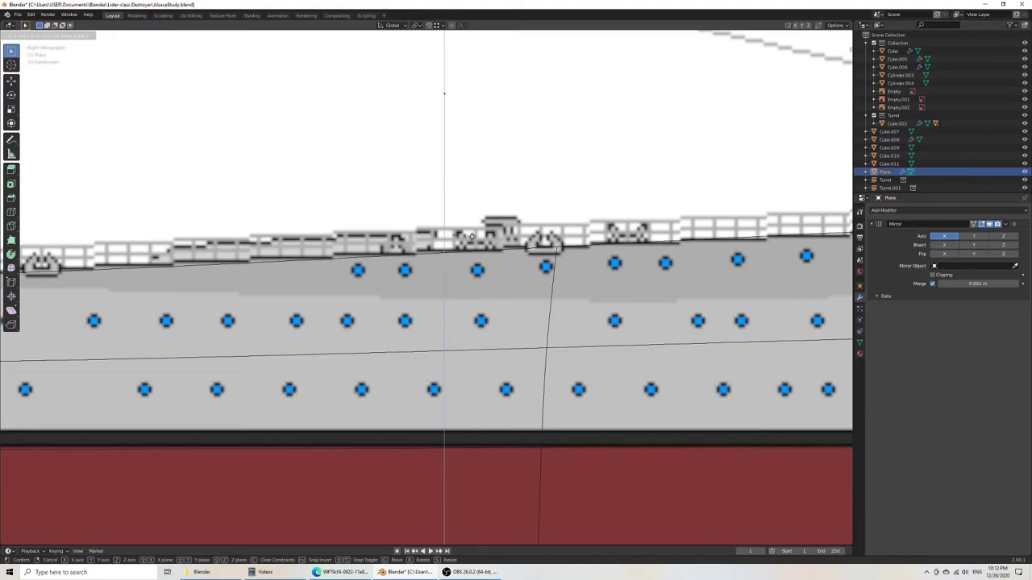
left_click(524, 267)
Step: Align the plane's centreline vertices along Y with the tip of the V-shaped breakwater on the top blueprint
key("KP_7")
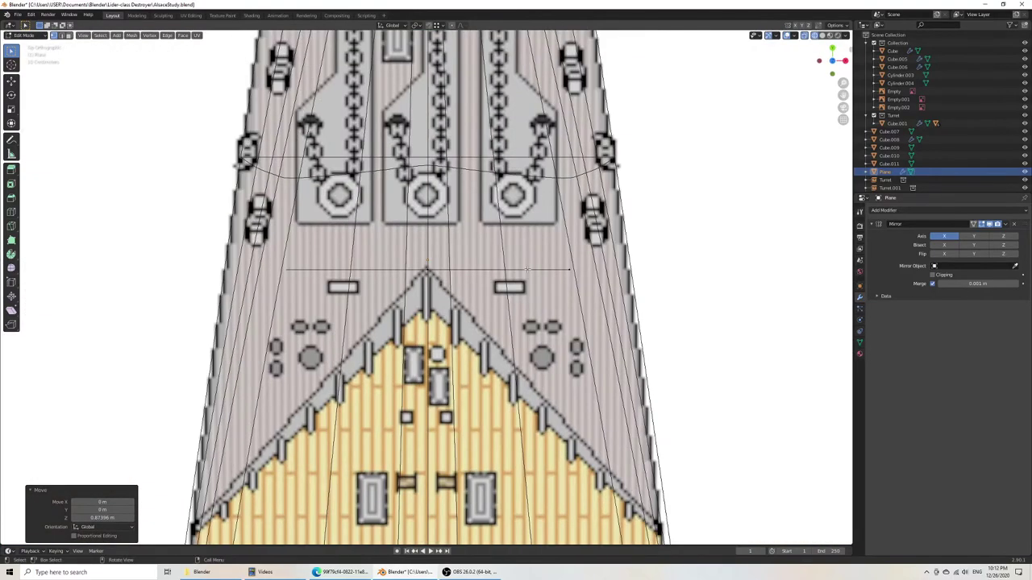
key("g")
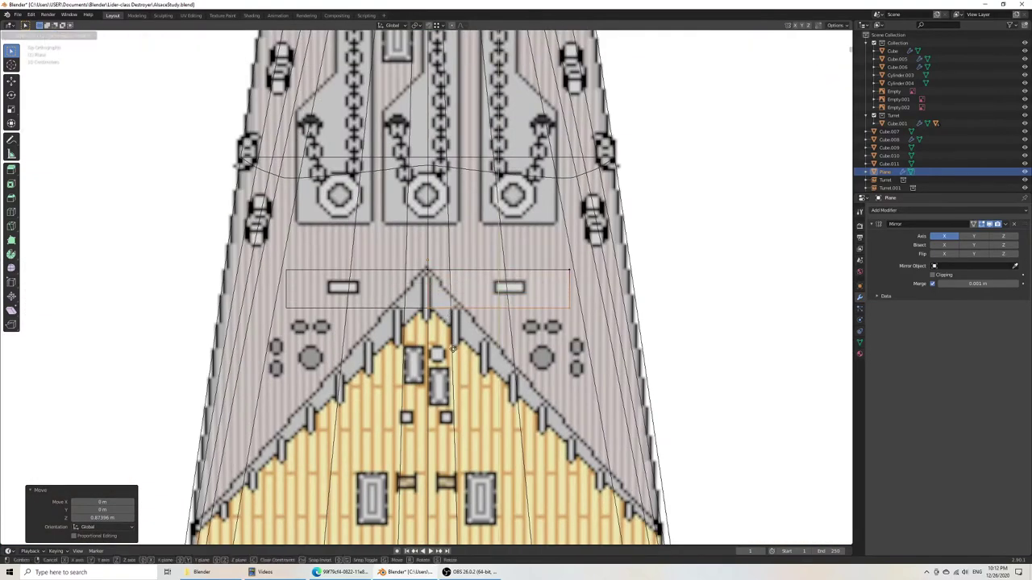
left_click(453, 350)
left_click_drag(440, 274, 443, 278)
key("g")
key("y")
left_click(445, 277)
Step: Move the plane's outer vertices aft and outward to the breakwater's end at the deck edge, then return to solid Object Mode
left_click_drag(523, 237, 644, 389)
middle_click_drag(601, 391, 463, 210, "shift")
key("g")
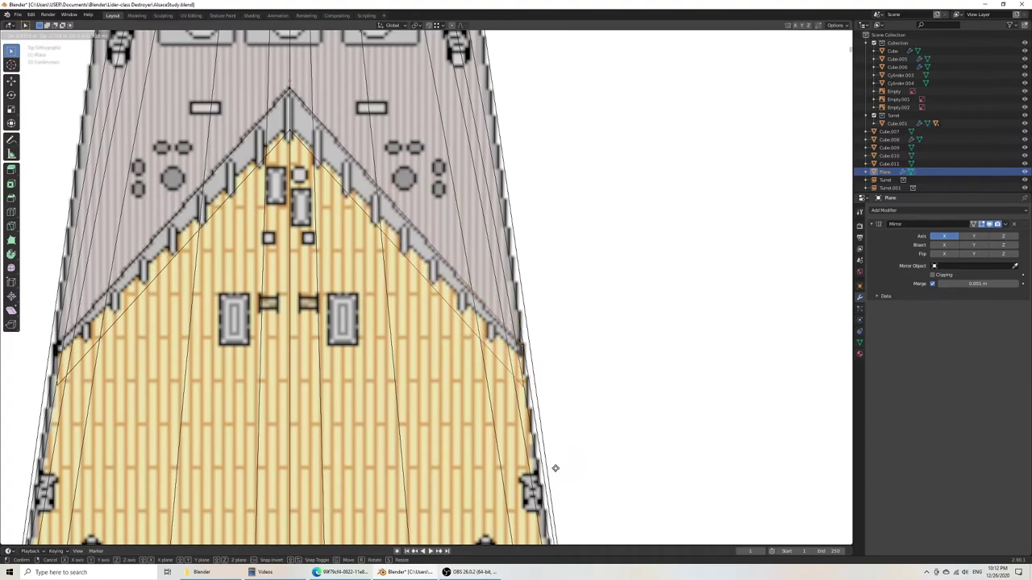
left_click(555, 467)
left_click_drag(493, 368, 572, 420)
key("g")
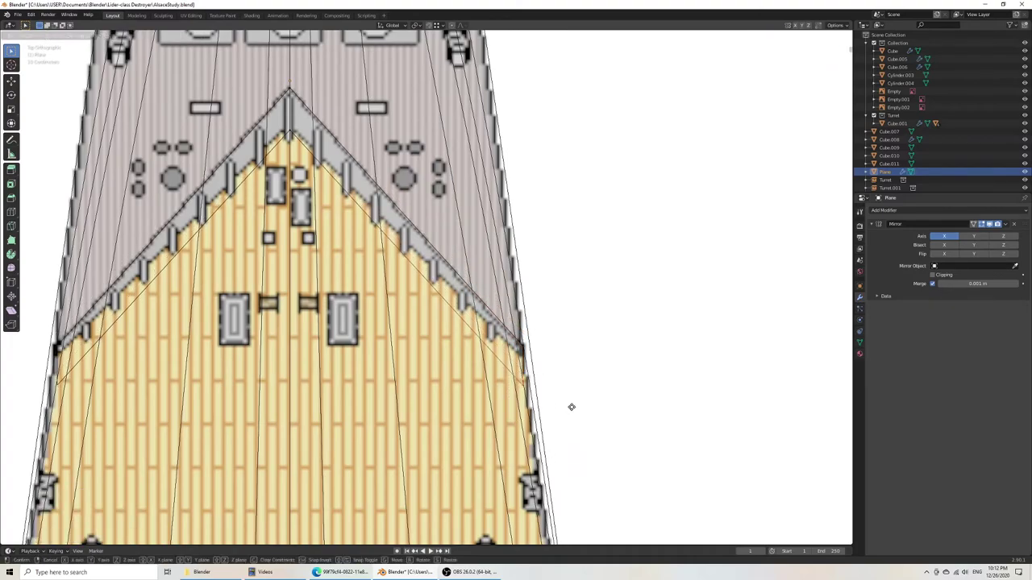
left_click(573, 391)
key("g")
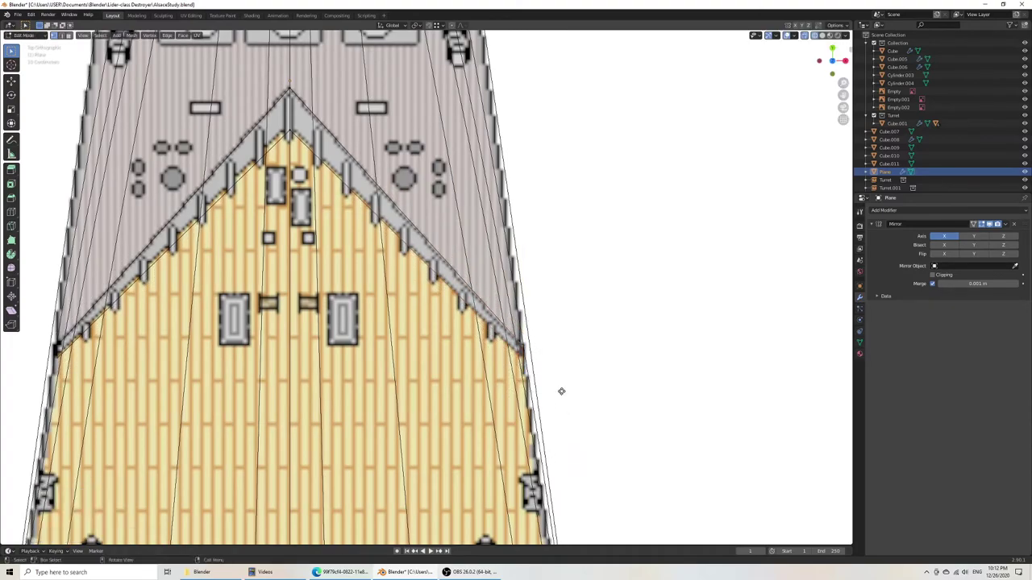
left_click(560, 393)
mouse_move(558, 380)
middle_mouse_down()
mouse_move(499, 344)
mouse_move(475, 356)
mouse_move(515, 363)
middle_mouse_up()
key("z")
left_click(583, 355)
scroll(559, 372, "down", 4)
key("Tab")
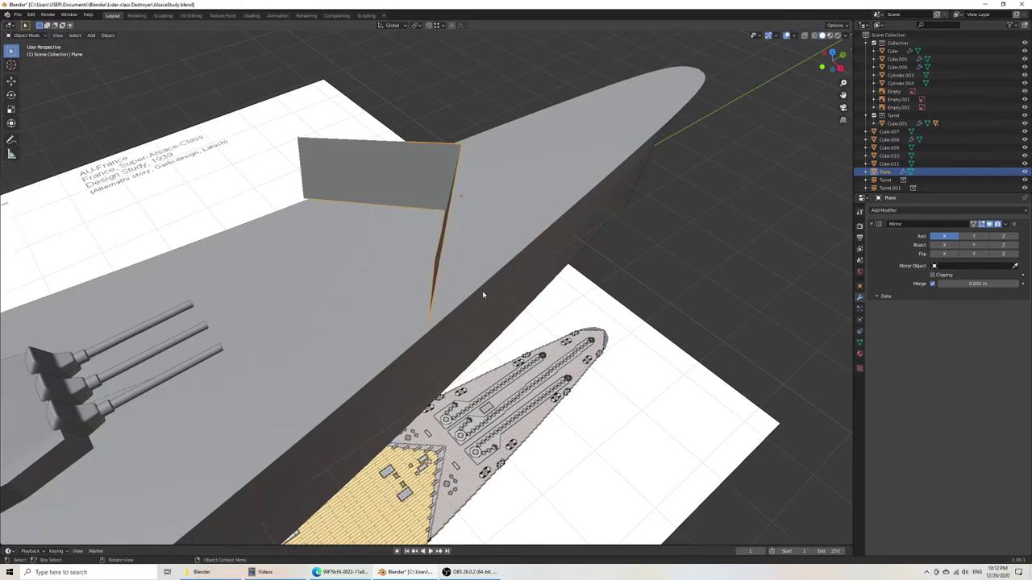
Step: Move the hull's side vertices ahead of the forward turret along X to the deck edge on the top blueprint, and save the file
left_click(483, 293)
key("KP_7")
key("z")
left_click(439, 296)
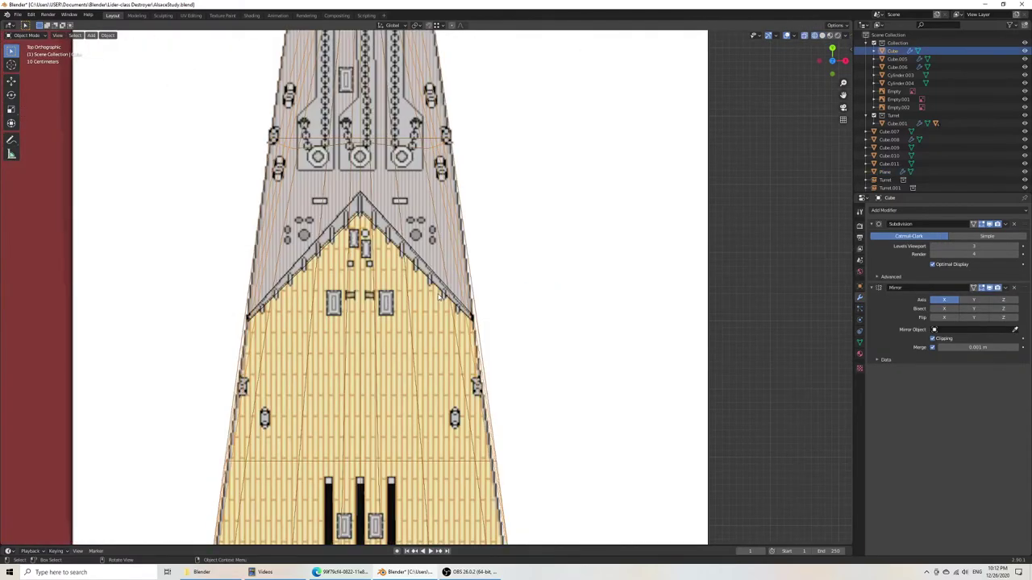
key("Tab")
middle_click_drag(497, 383, 435, 297, "shift")
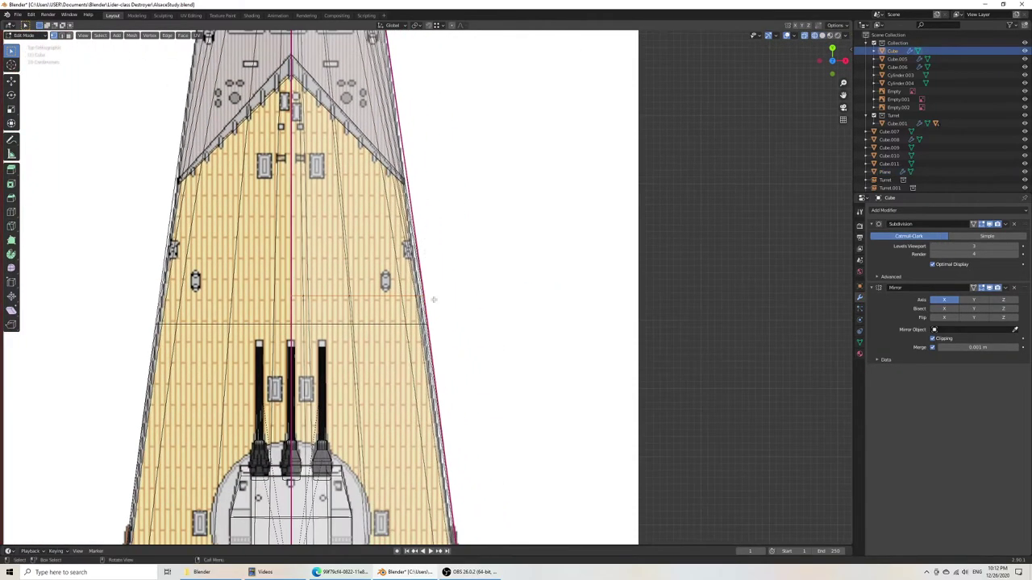
left_click_drag(370, 259, 540, 354)
key("g")
key("x")
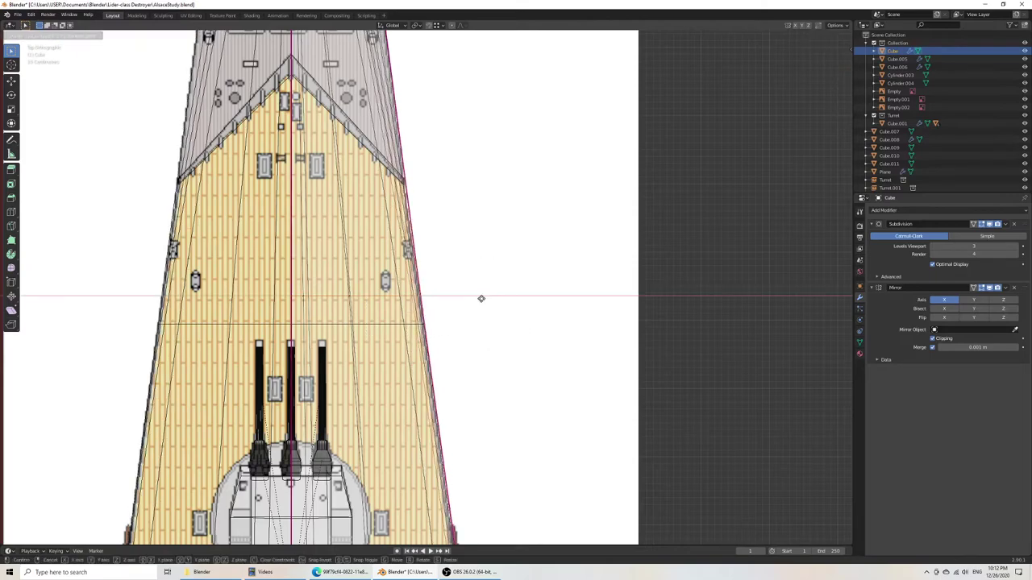
left_click(480, 299)
key("ctrl+s")
Step: Lower the breakwater plane's top vertices along Z to the breakwater's height above the deck on the side blueprint
middle_click_drag(420, 187, 414, 324, "shift")
key("Tab")
left_click(387, 339)
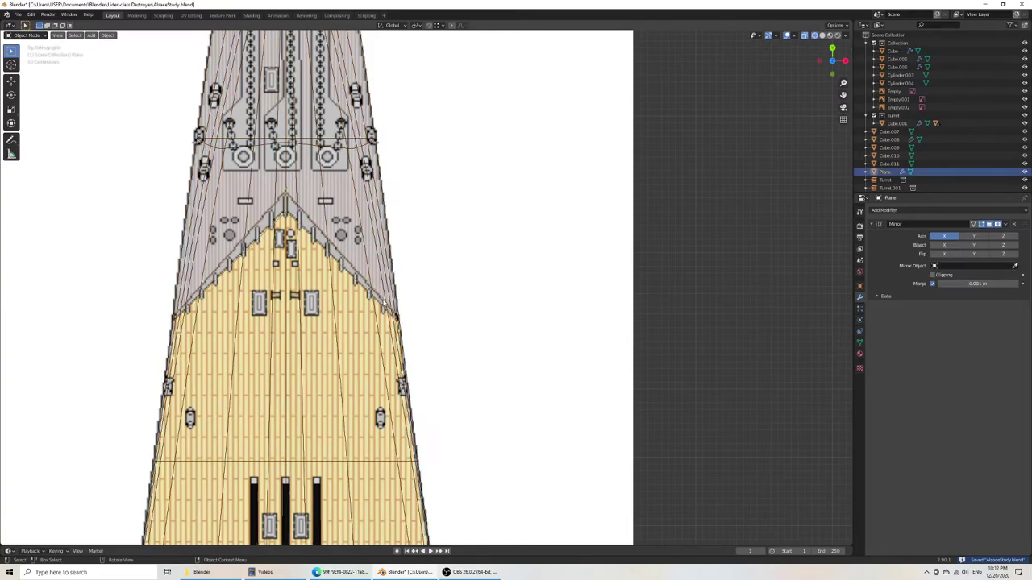
key("Tab")
middle_click_drag(432, 358, 408, 295)
key("z")
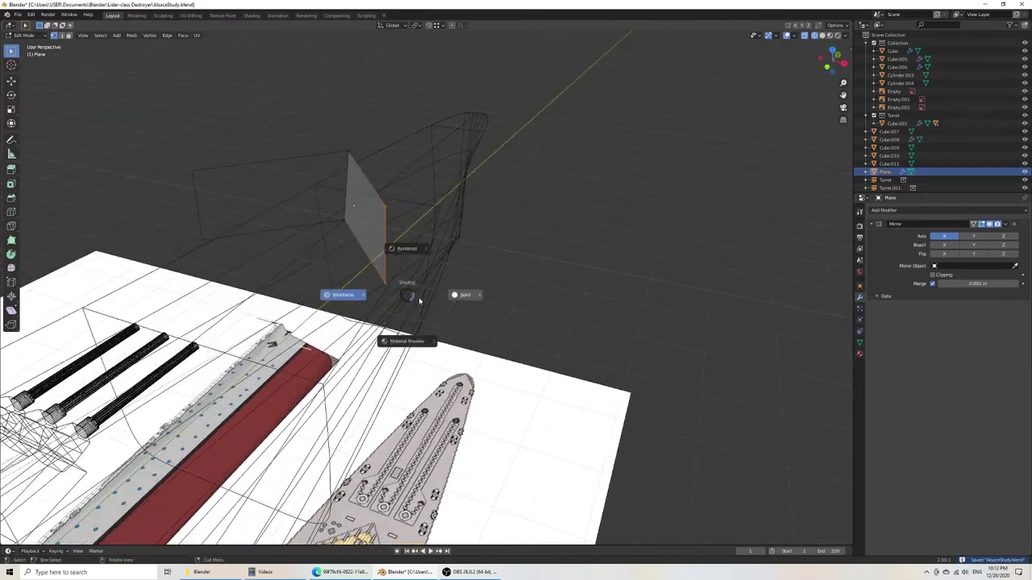
left_click(472, 303)
mouse_move(489, 325)
middle_mouse_down()
mouse_move(414, 295)
mouse_move(412, 302)
middle_mouse_up()
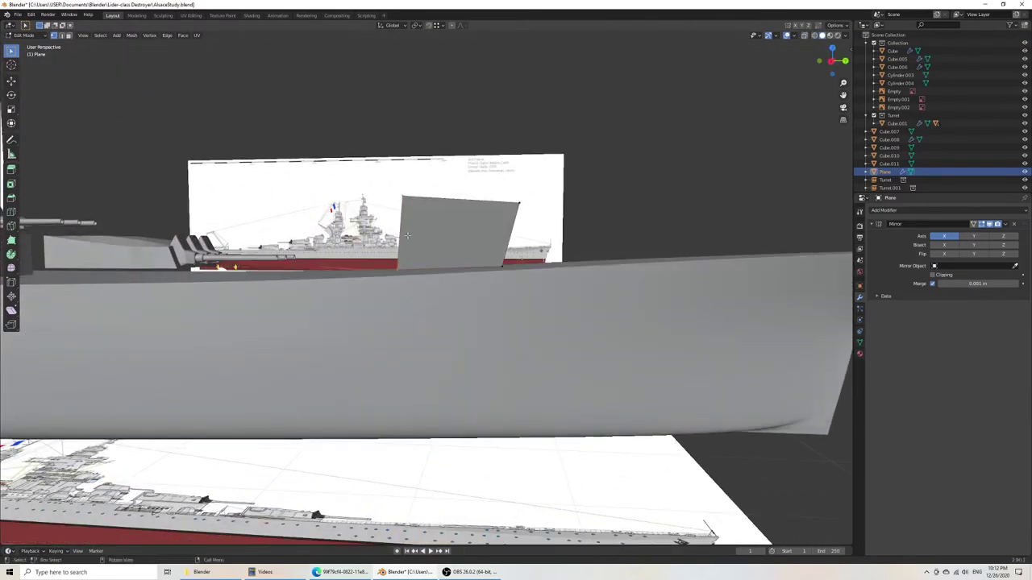
key("KP_3")
key("z")
left_click(318, 235)
mouse_move(363, 129)
left_mouse_down("shift")
mouse_move(405, 175)
mouse_move(573, 218)
left_mouse_up("shift")
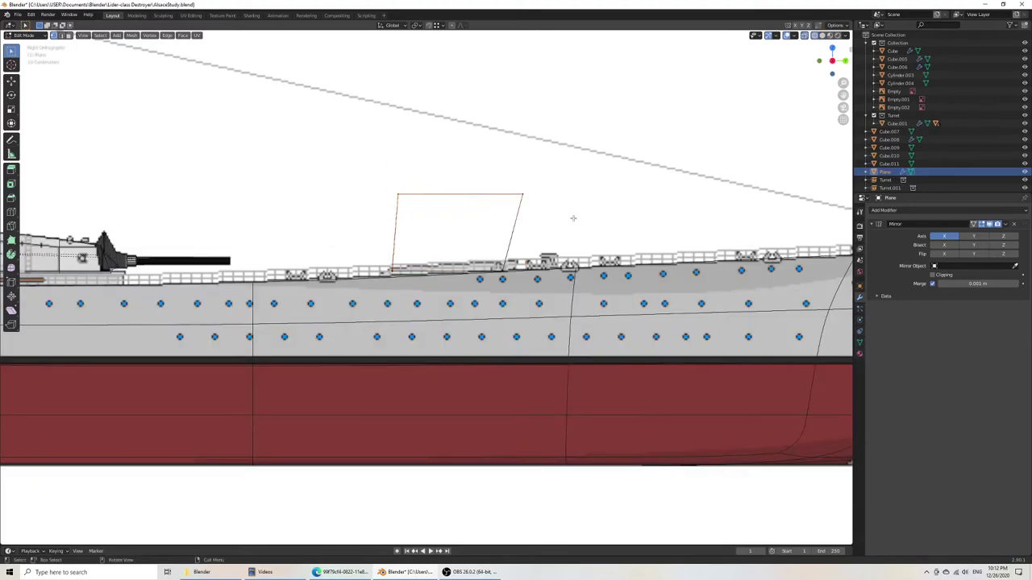
key("g")
key("z")
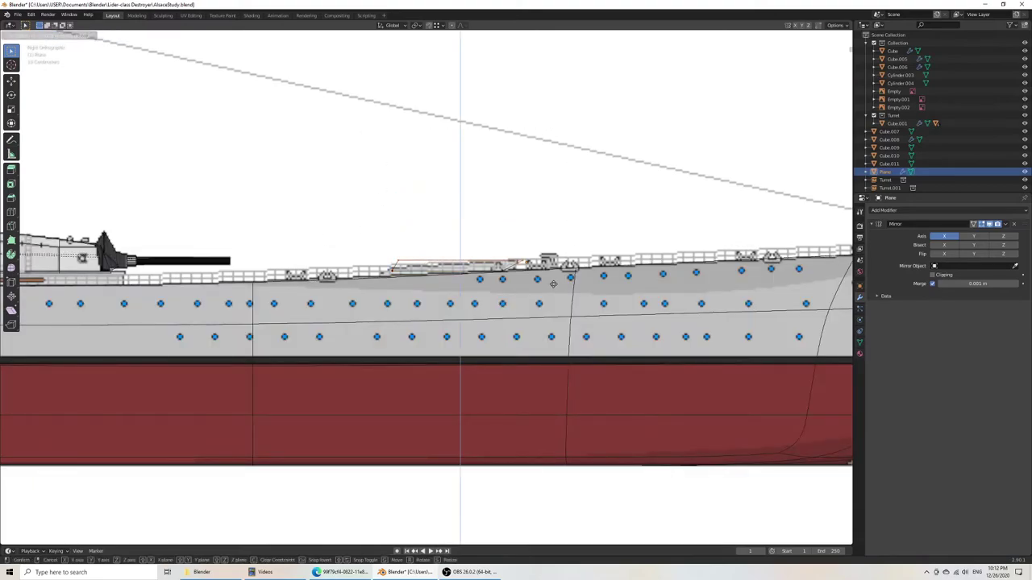
left_click(553, 284)
Step: Move the breakwater's aft vertices down and aft on the side blueprint until they sit on the sloping deck line
left_click_drag(372, 243, 437, 294)
key("g")
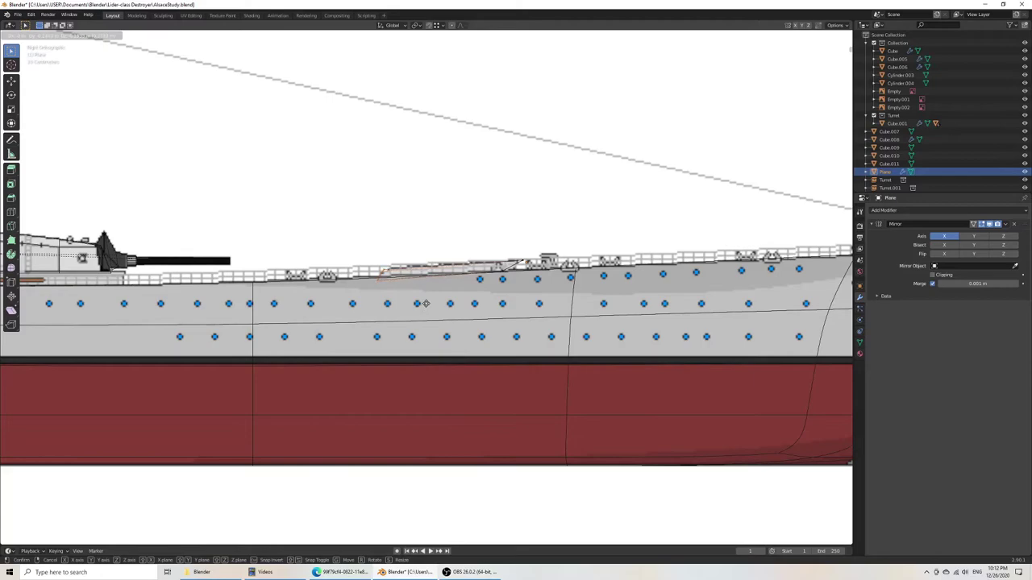
left_click(430, 304)
scroll(403, 299, "up", 5)
key("g")
key("z")
left_click(388, 297)
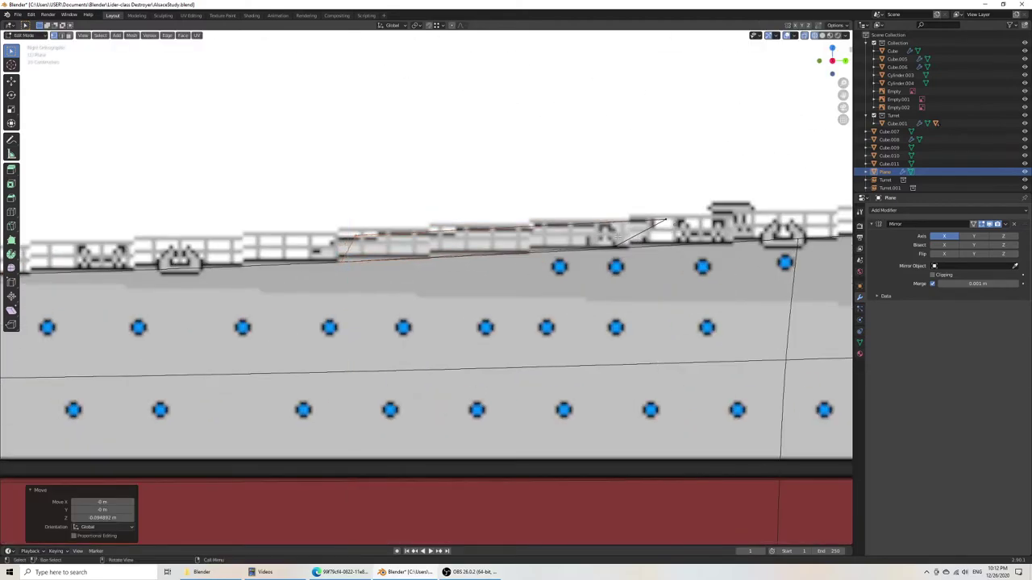
Step: Adjust the bottom vertex at the breakwater's forward tip along Z to the deck line on the side blueprint
left_click_drag(611, 242, 635, 262)
key("g")
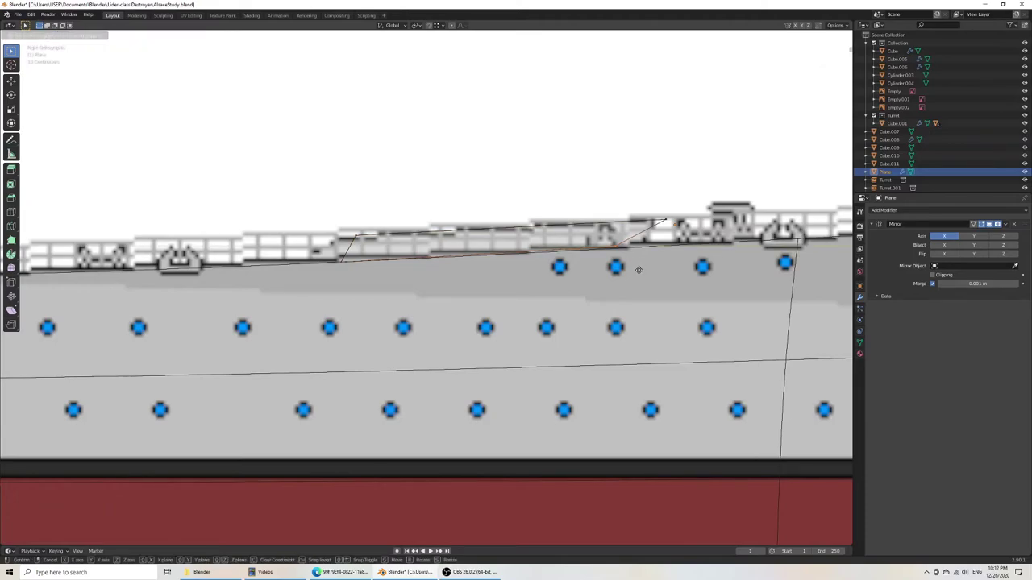
key("z")
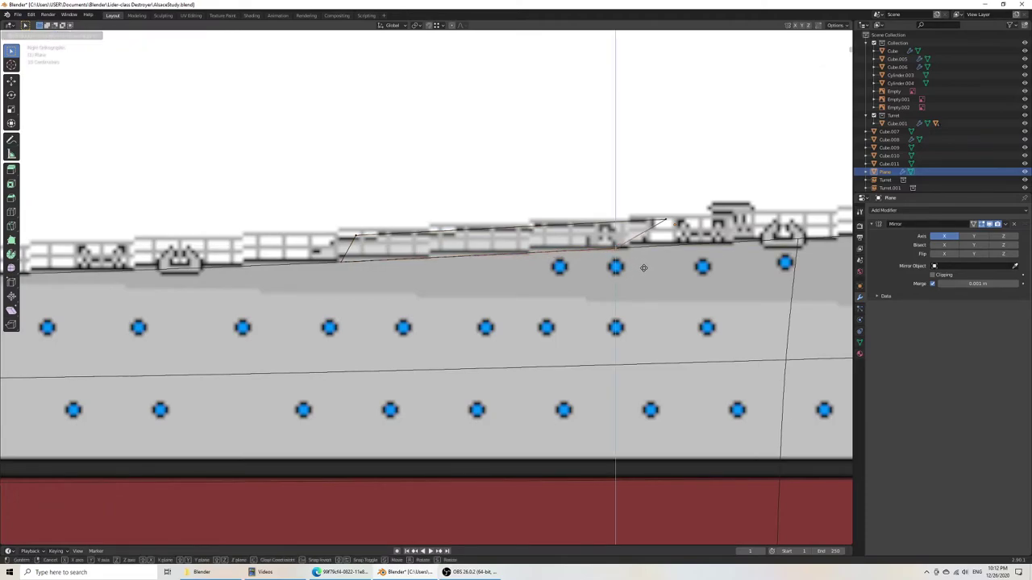
left_click(643, 269)
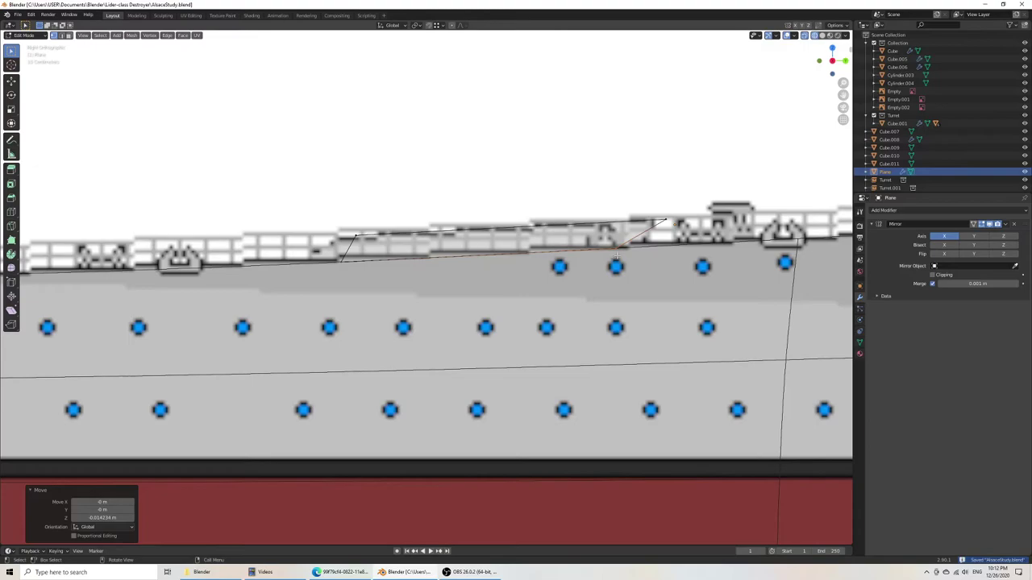
Step: Shift the forward tip's bottom vertex further toward the bow along the deck line, and save the file
left_click_drag(599, 205, 679, 276)
left_click_drag(610, 234, 643, 276)
key("g")
right_click(657, 267)
key("g")
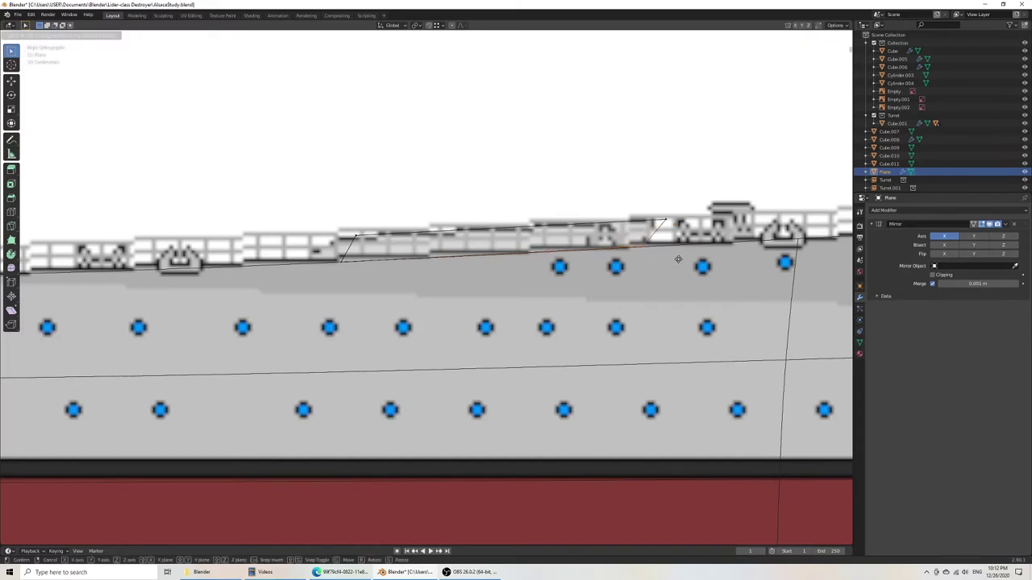
left_click(671, 263)
key("ctrl+s")
Step: Return to solid Object Mode and add a Solidify modifier to the breakwater plane
mouse_move(668, 264)
middle_mouse_down()
mouse_move(519, 283)
mouse_move(569, 285)
mouse_move(520, 300)
mouse_move(463, 304)
mouse_move(453, 287)
mouse_move(440, 298)
middle_mouse_up()
key("Tab")
scroll(568, 285, "down", 6)
key("z")
left_click(595, 301)
key("Tab")
key("Tab")
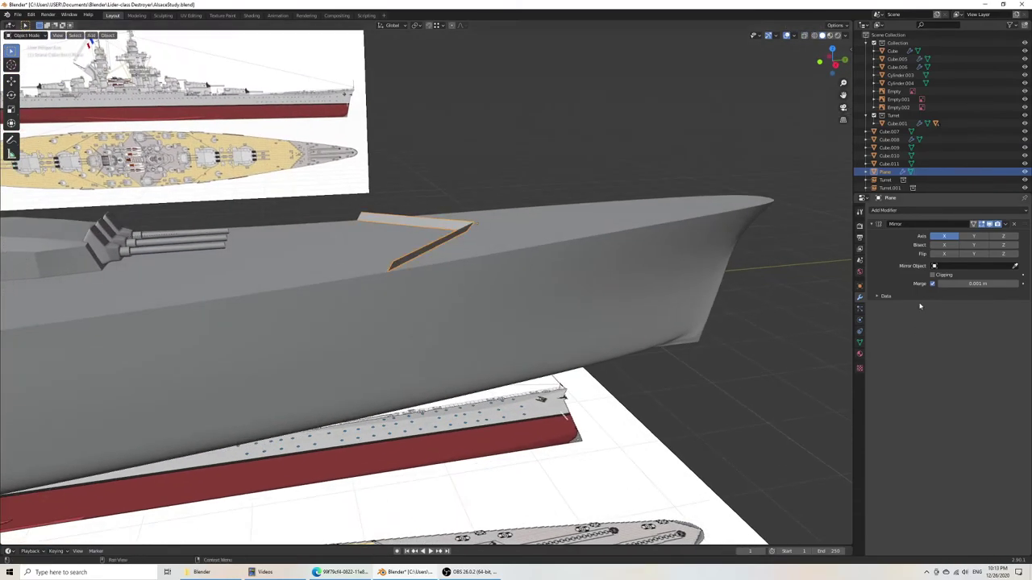
left_click(916, 211)
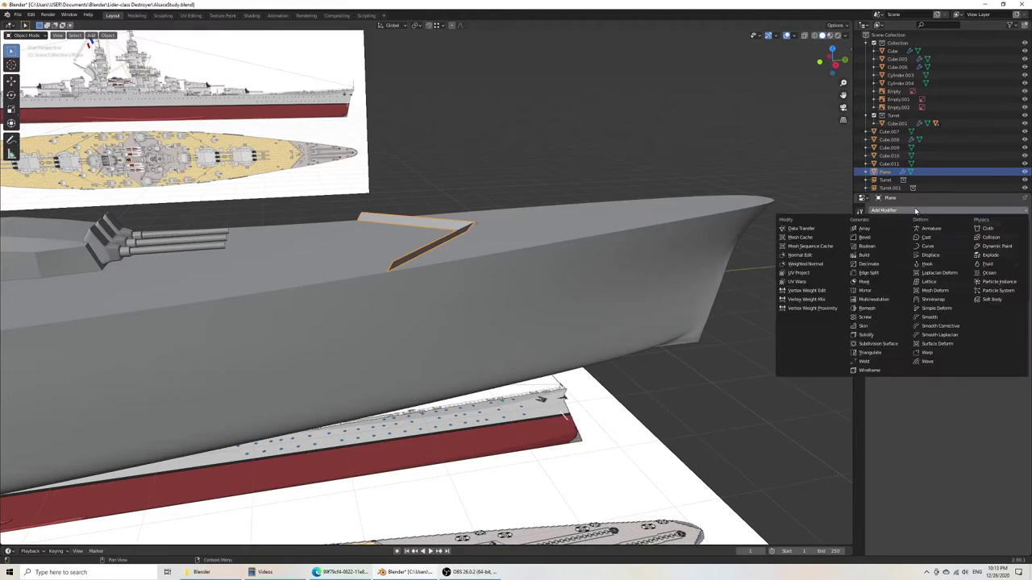
left_click(893, 334)
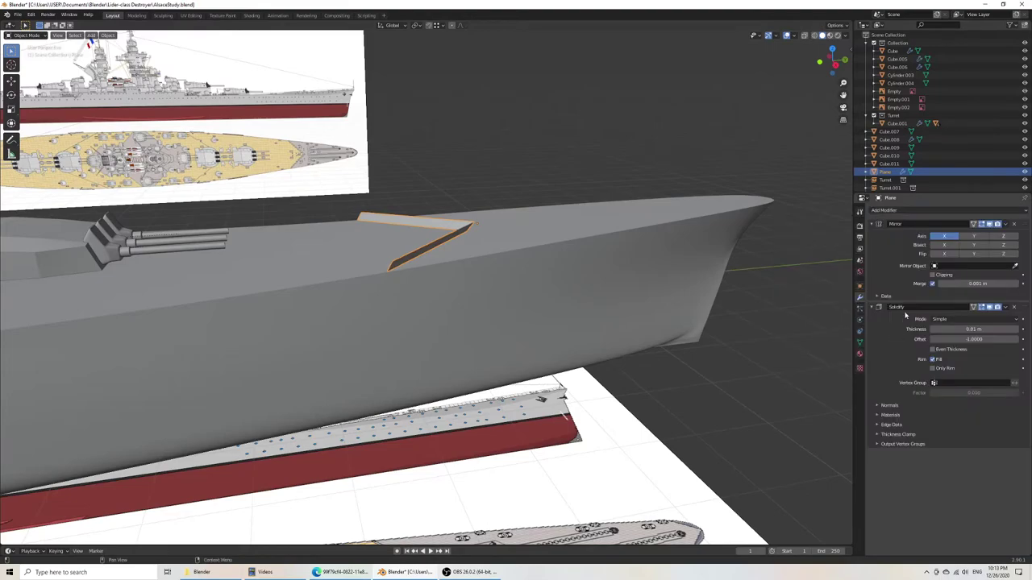
Step: Set the breakwater's Solidify mode to Complex with Even thickness mode and no boundary, and save the file
middle_click_drag(511, 231, 551, 244)
scroll(551, 245, "up", 3)
middle_click_drag(620, 313, 717, 283)
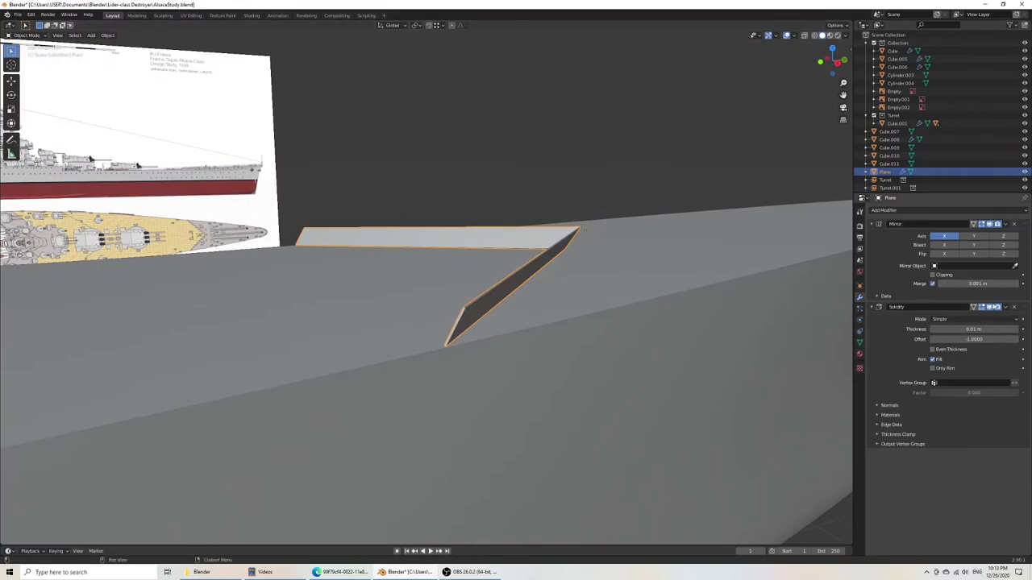
left_click(988, 320)
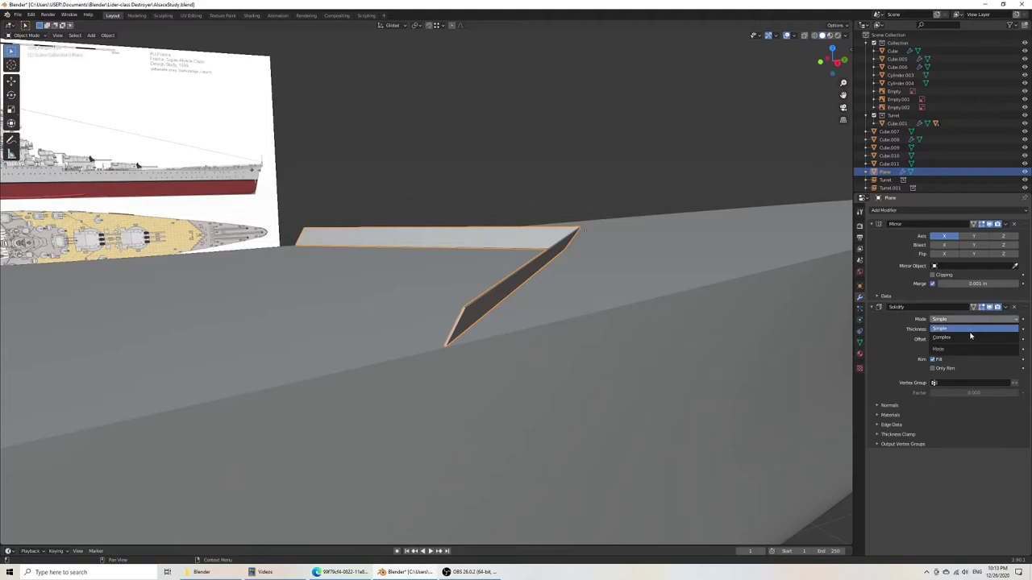
left_click(970, 338)
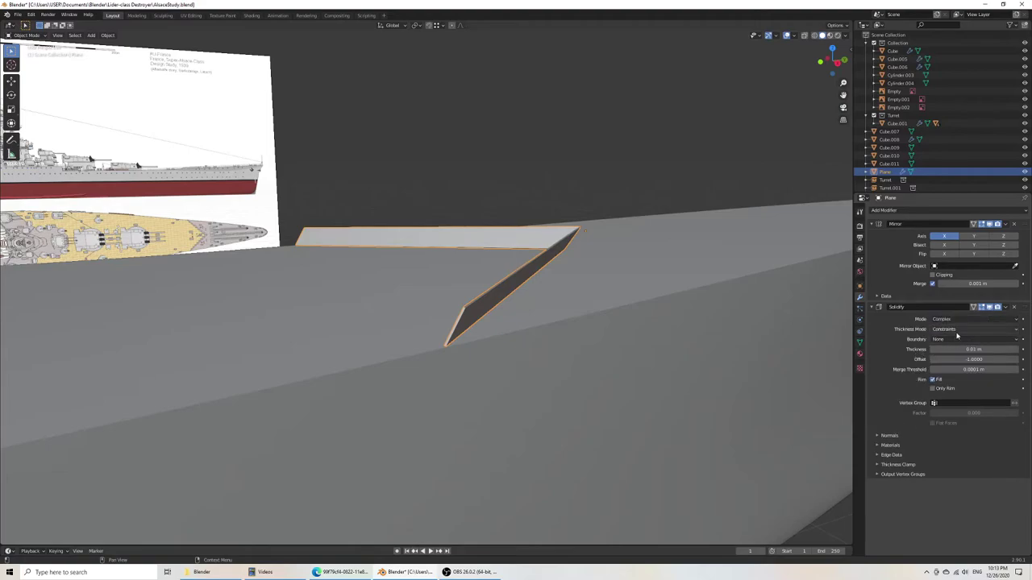
left_click(959, 330)
left_click(955, 347)
left_click(958, 341)
left_click(955, 343)
scroll(569, 296, "down", 5)
left_click(513, 205)
key("ctrl+s")
Step: Move the breakwater's aft bottom vertex about 0.185 m aft and 0.019 m down in the side view, and save the file
middle_click_drag(519, 218, 516, 276)
left_click(459, 289)
key("KP_3")
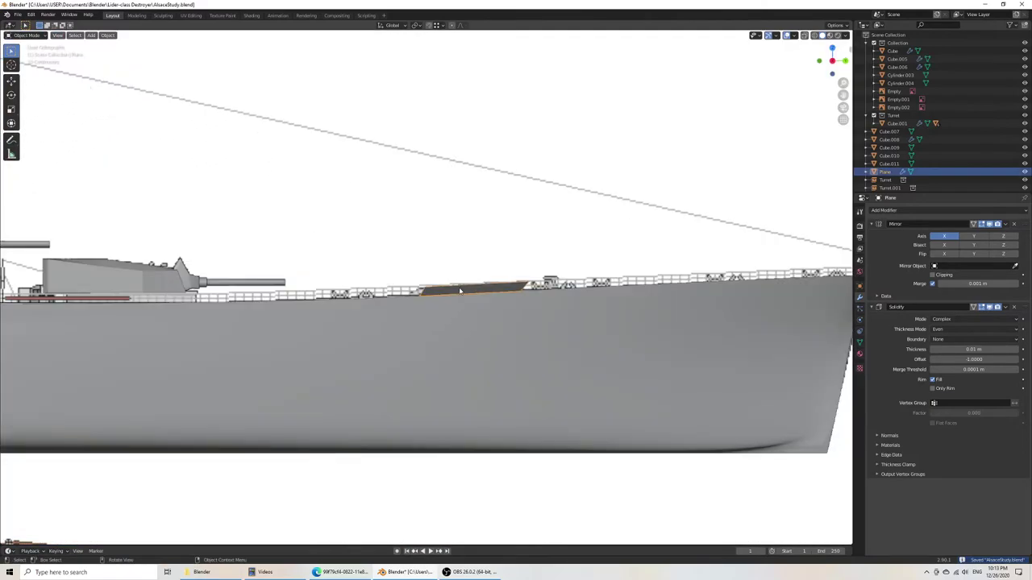
scroll(459, 290, "up", 5)
key("Tab")
left_click_drag(373, 297, 455, 332)
key("g")
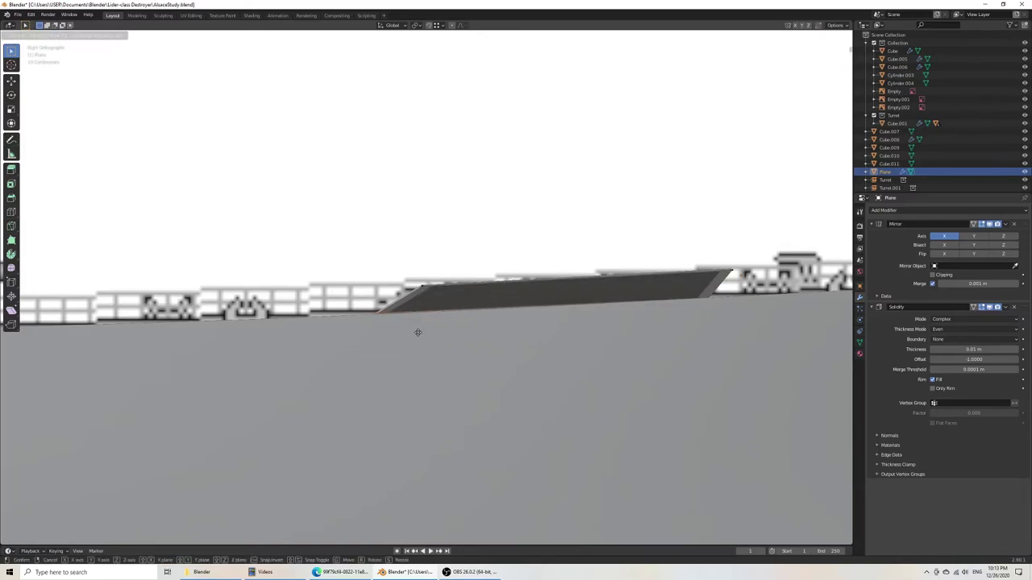
left_click(416, 335)
key("ctrl+s")
Step: Compare the breakwater's V shape and outer ends with the top blueprint in wireframe and solid shading
middle_click_drag(363, 230, 462, 268)
key("KP_7")
key("z")
left_click(399, 264)
scroll(376, 252, "down", 5)
middle_click_drag(377, 252, 423, 293, "shift")
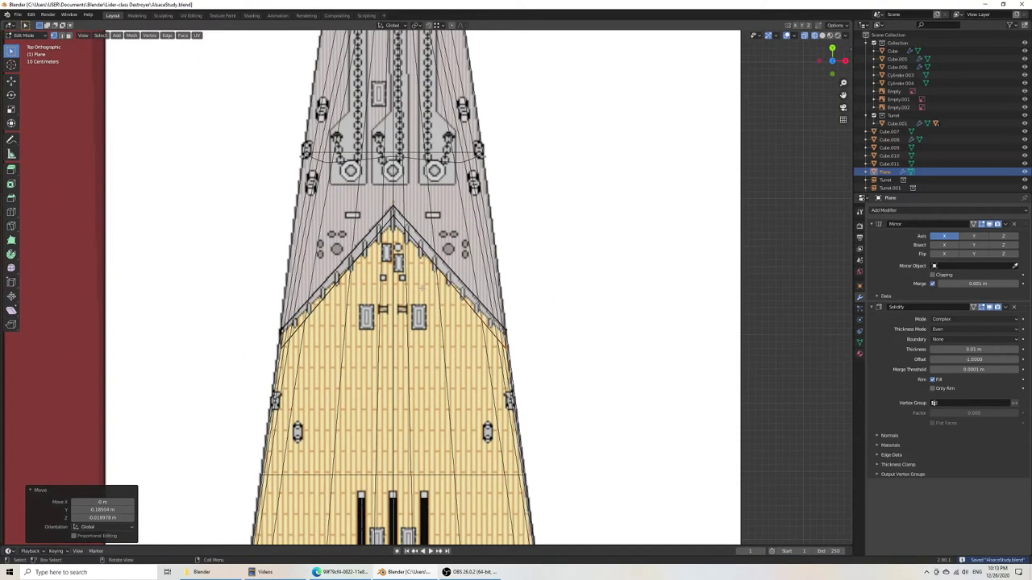
left_click_drag(400, 222, 399, 224)
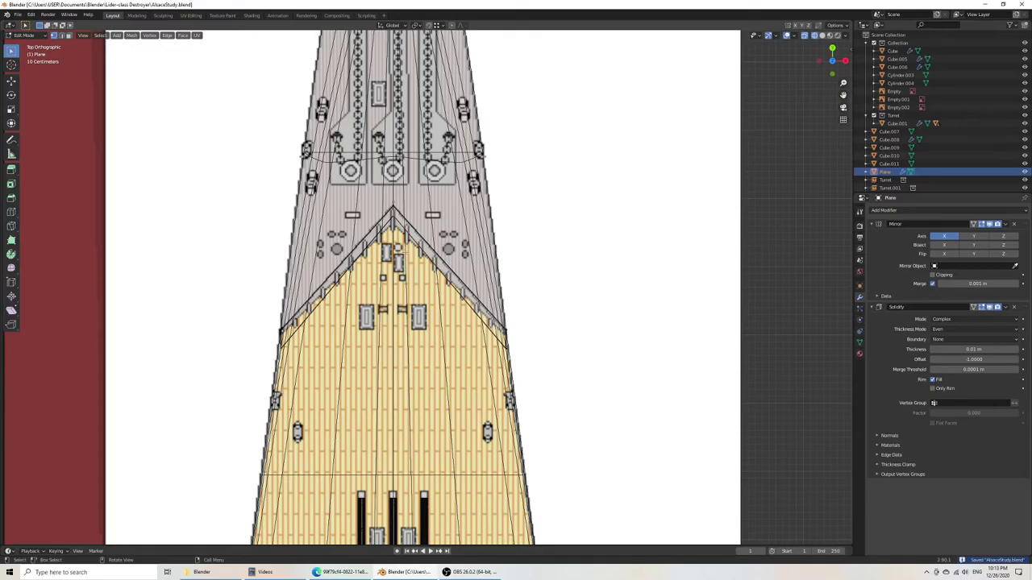
scroll(404, 253, "down", 3)
scroll(408, 263, "up", 4)
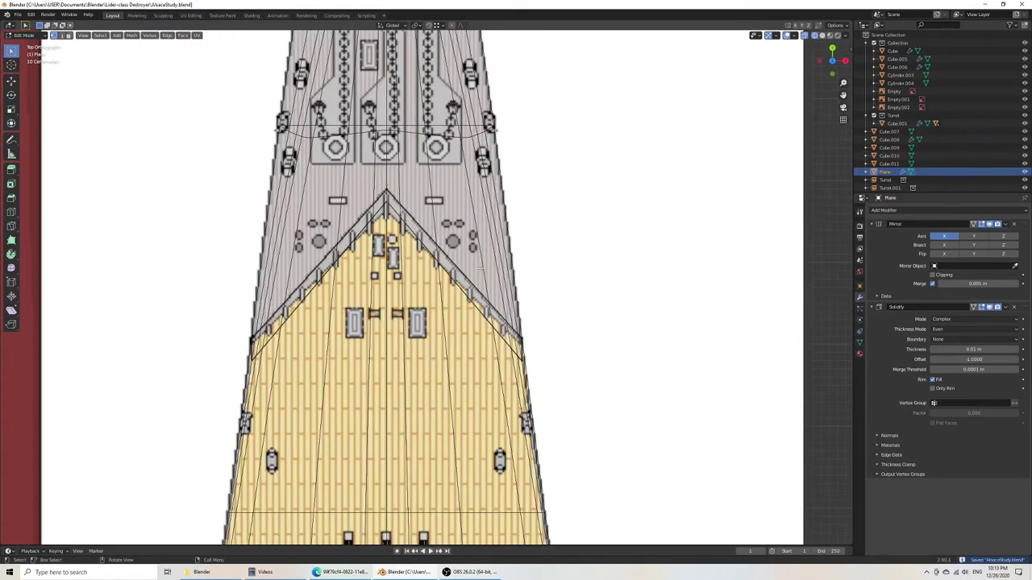
middle_click_drag(506, 371, 387, 299)
key("z")
left_click(452, 308)
mouse_move(469, 323)
middle_mouse_down()
mouse_move(457, 297)
mouse_move(521, 301)
mouse_move(490, 305)
mouse_move(471, 382)
middle_mouse_up()
Step: Move the breakwater's outer bottom vertex forward to the V's end at the deck edge on the top blueprint
key("KP_7")
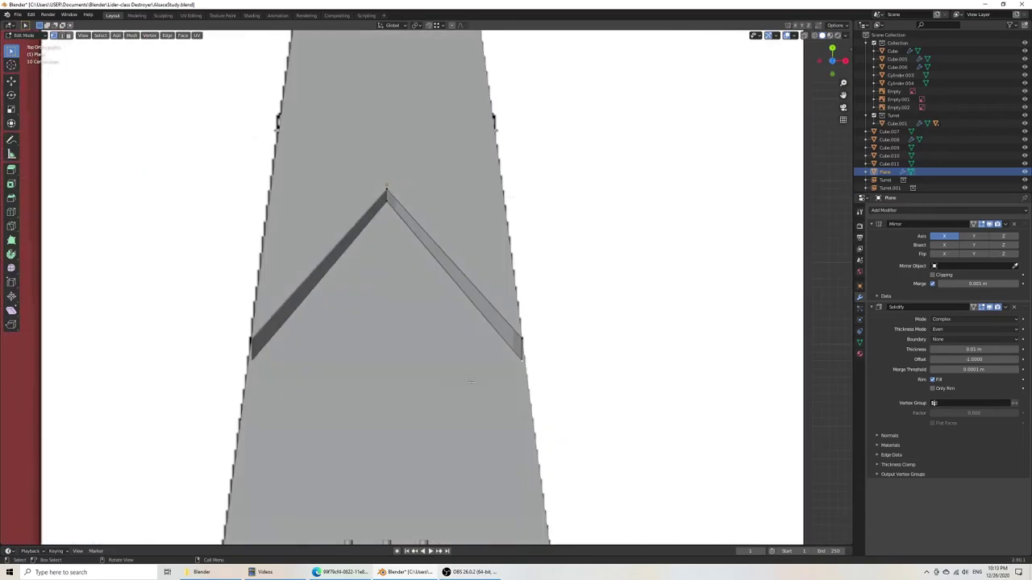
key("z")
left_click(521, 389)
key("g")
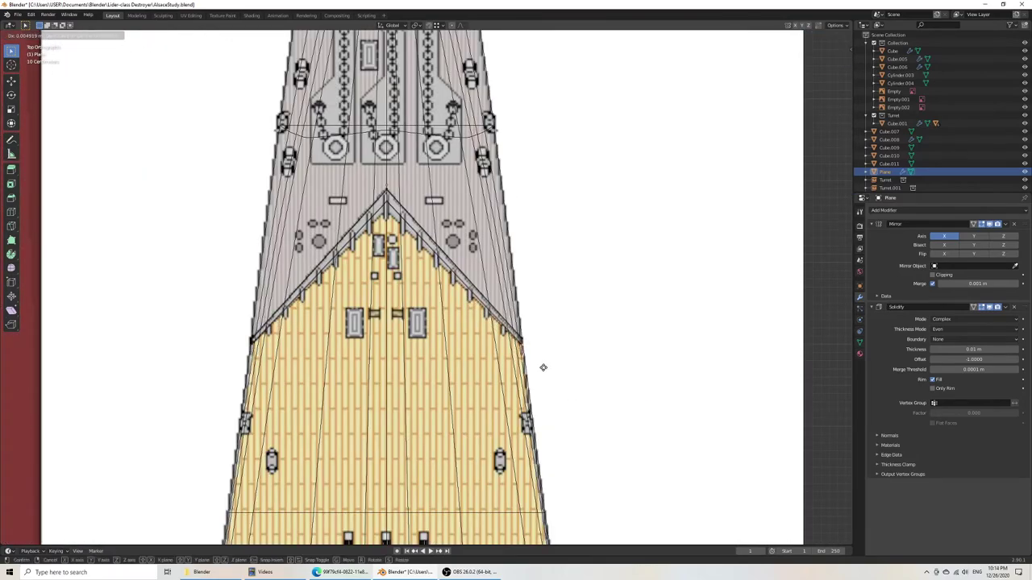
left_click(544, 367)
Step: Move the bottom vertex at the breakwater's tip about 0.127 m aft on the top blueprint, and save in solid Object Mode
key("g")
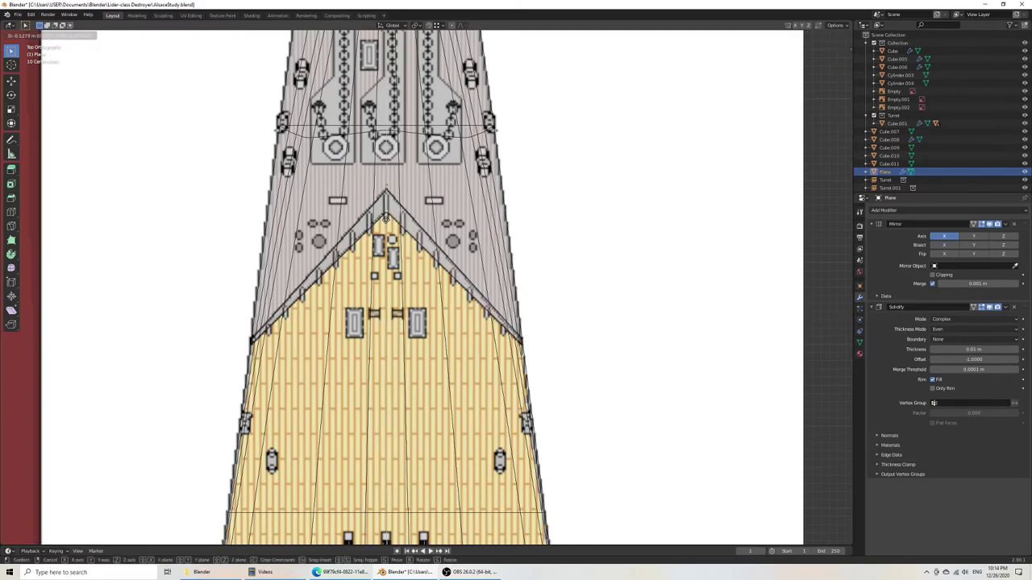
left_click(386, 214)
key("KP_3")
key("z")
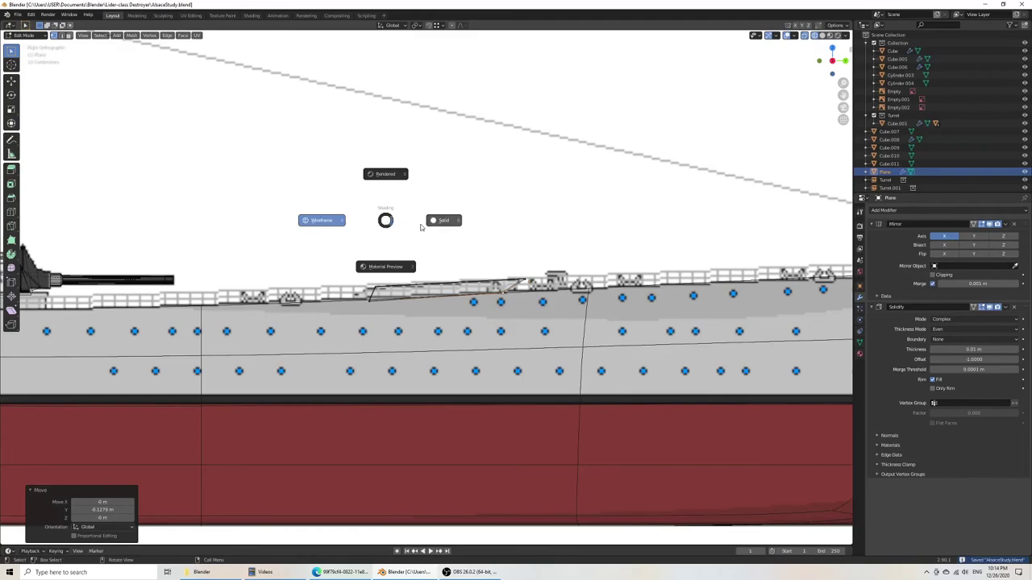
left_click(467, 224)
key("Tab")
middle_click_drag(558, 253, 525, 277)
key("ctrl+s")
middle_click_drag(488, 222, 521, 238)
Step: Adjust the breakwater tip's bottom vertex along Z to meet the deck, then deselect the plane in Object Mode and save
key("Tab")
middle_click_drag(535, 279, 538, 310)
key("g")
key("z")
left_click(534, 311)
key("ctrl+s")
key("Tab")
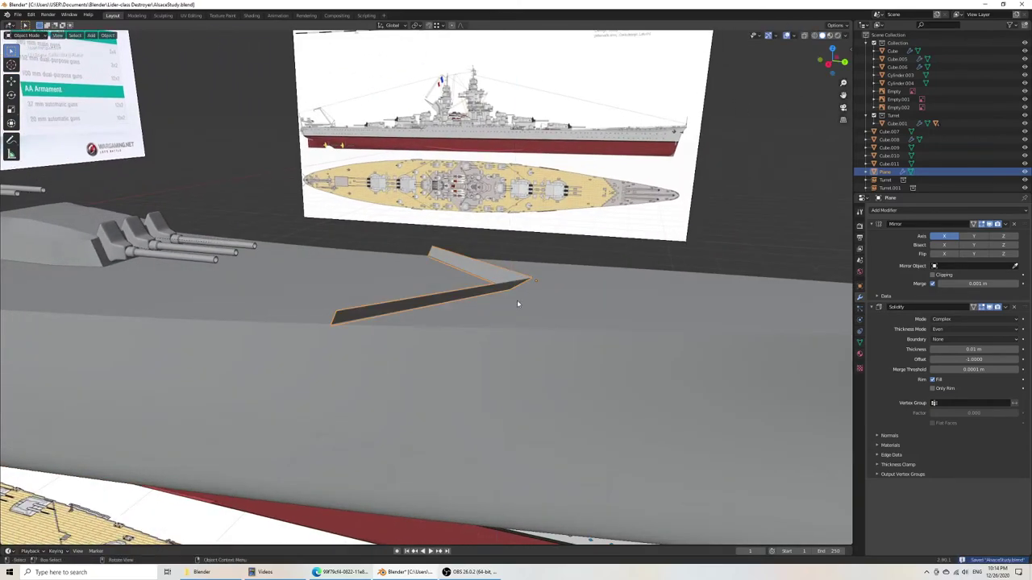
left_click(716, 259)
key("ctrl+s")
Step: Check the breakwater against the top blueprint in wireframe, save the file, and inspect the bow in solid shading
middle_click_drag(555, 288, 535, 298)
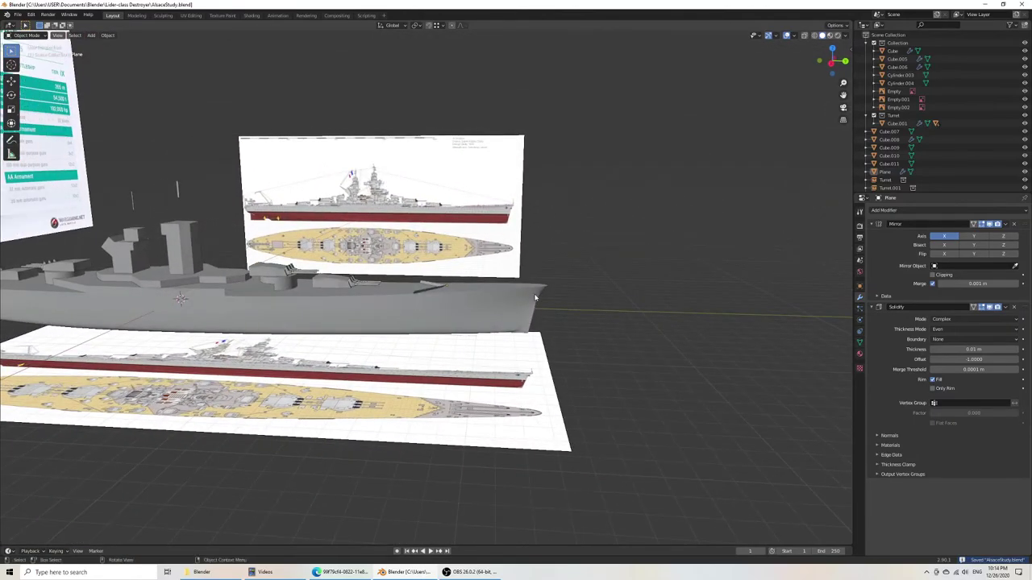
key("KP_7")
key("z")
left_click(465, 299)
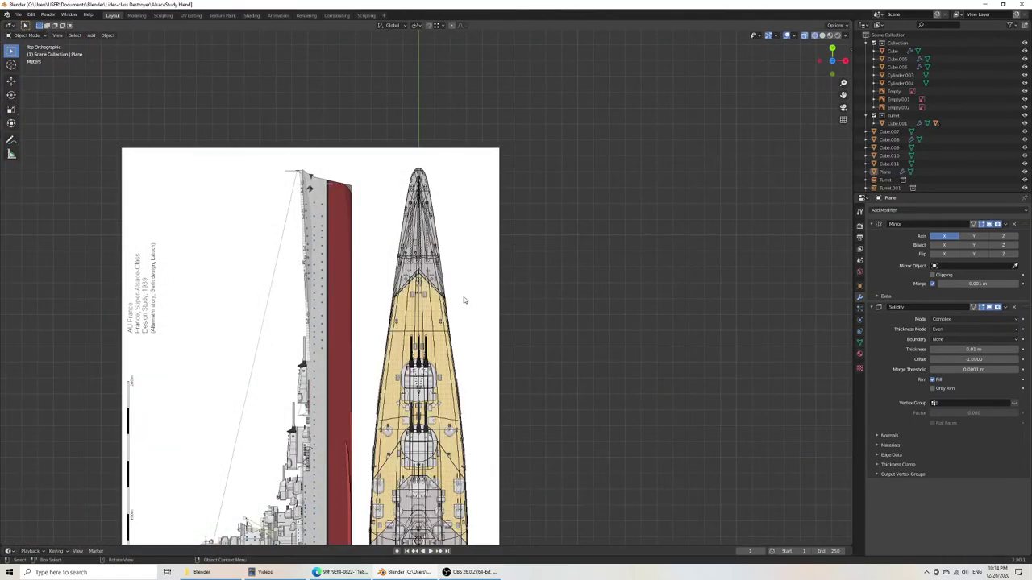
scroll(463, 299, "up", 5)
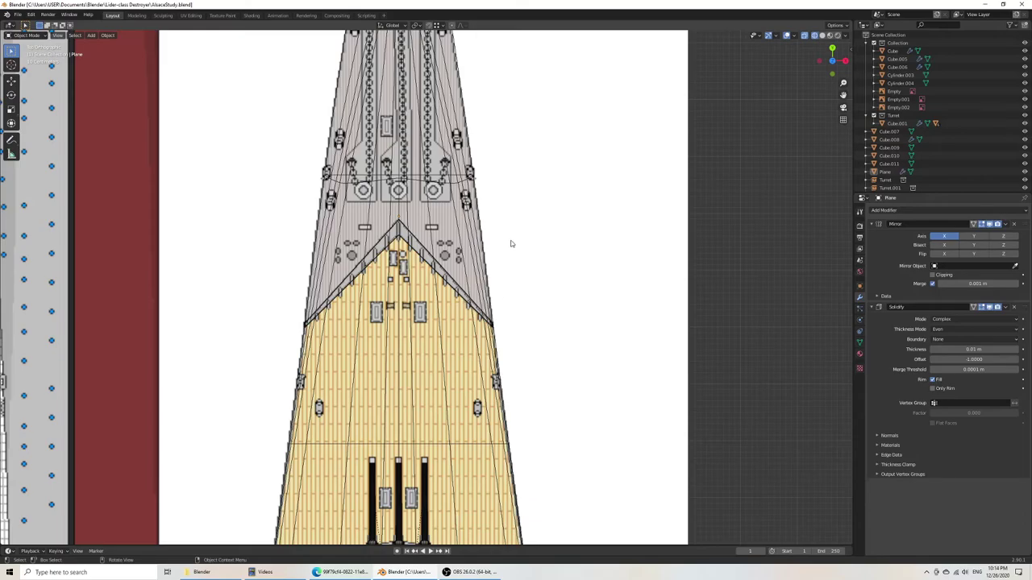
scroll(515, 244, "down", 6)
middle_click_drag(504, 303, 416, 258)
key("ctrl+s")
key("z")
left_click(483, 258)
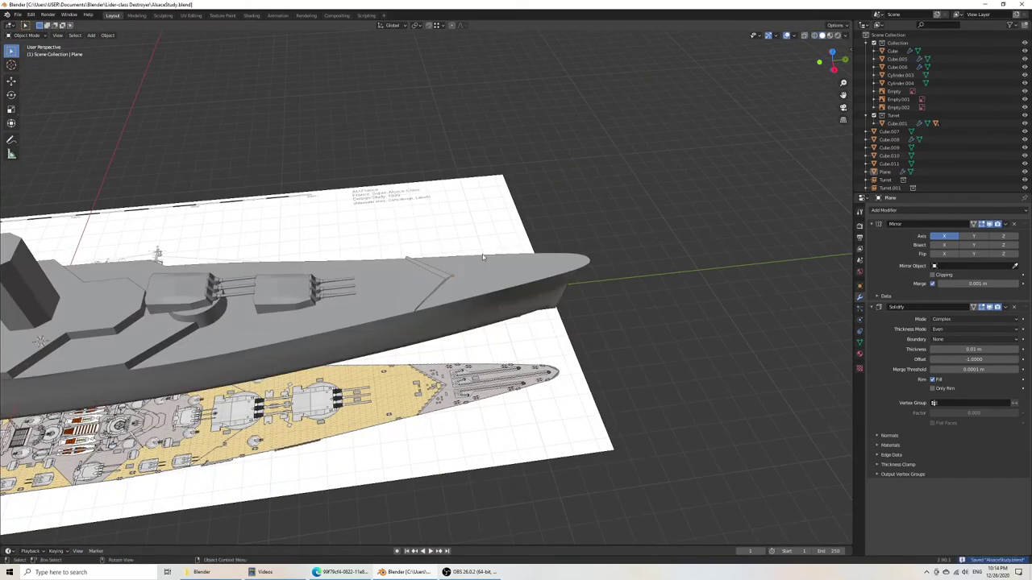
middle_click_drag(570, 330, 555, 300)
middle_click_drag(570, 426, 586, 293, "shift")
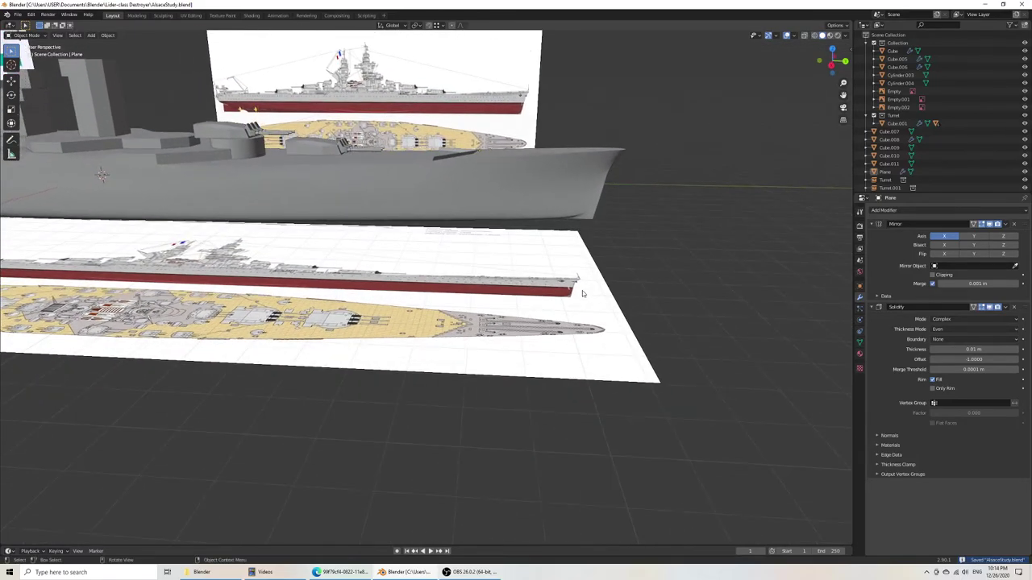
Step: Duplicate the ship's hull and place the copy along the Y axis, clear of the original beyond its bow
scroll(463, 310, "down", 5)
left_click(430, 257)
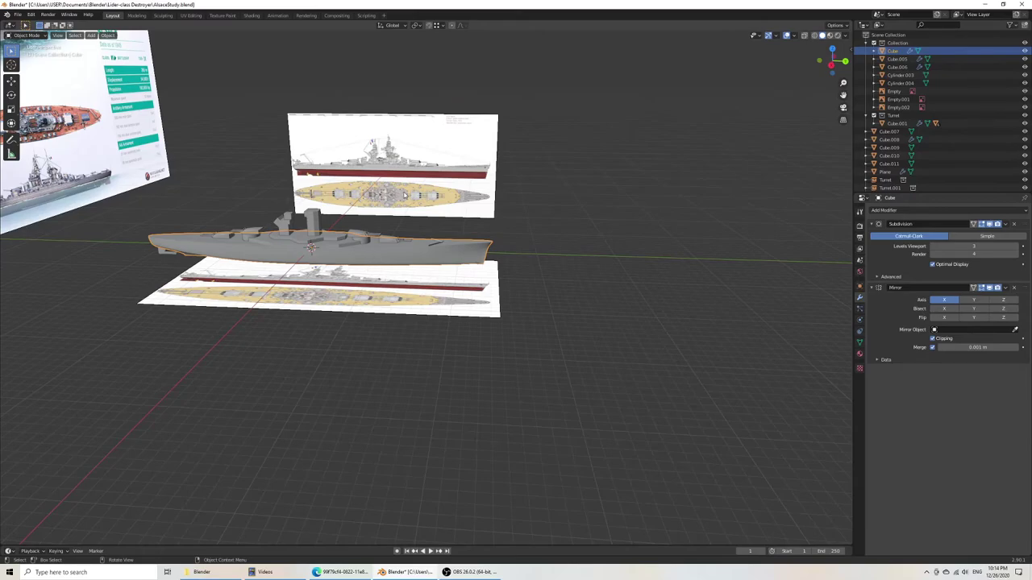
key("shift+d")
key("y")
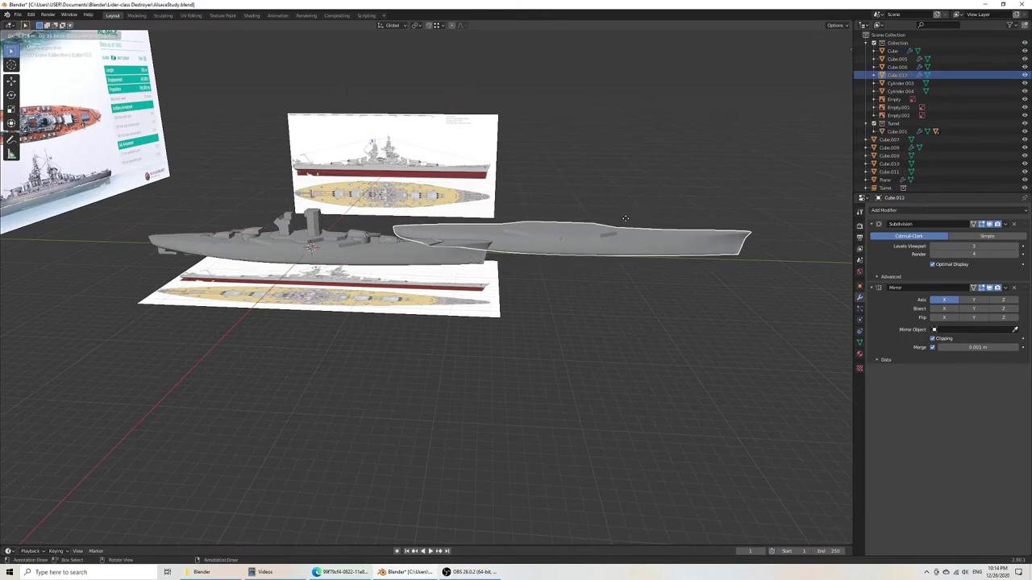
left_click(791, 227)
middle_click_drag(791, 228, 434, 219, "shift")
Step: Apply the Subdivision and Mirror modifiers on the duplicated hull, then deselect it
key("Tab")
key("Tab")
left_click(599, 291)
left_click(494, 227)
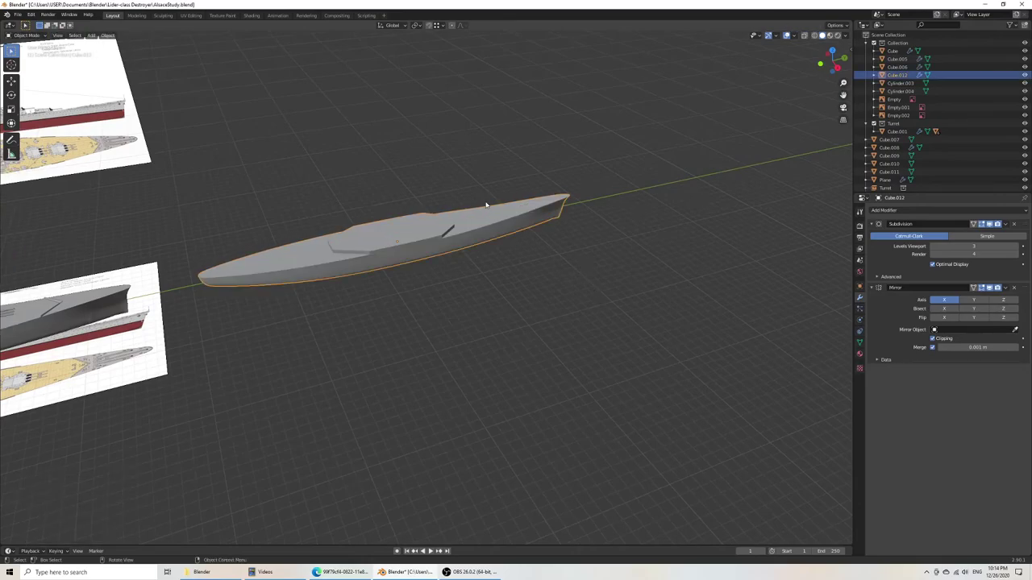
left_click(1006, 224)
left_click(996, 234)
left_click(1005, 224)
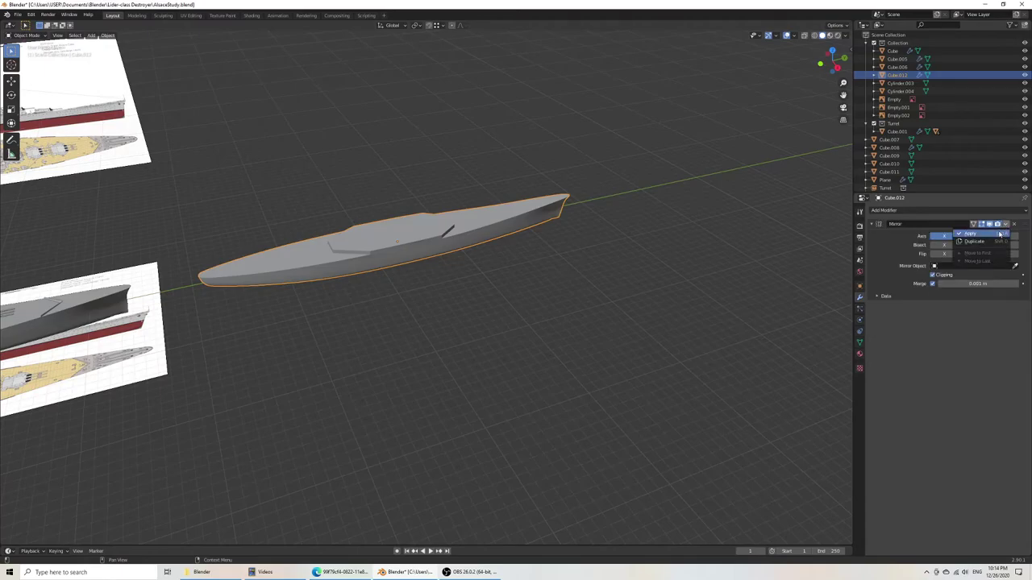
left_click(999, 234)
left_click(594, 234)
Step: Examine the duplicated hull's applied mesh in Edit Mode around the raised midships deck and along its length
middle_click_drag(479, 224, 517, 282)
scroll(470, 211, "up", 7)
key("Tab")
middle_click_drag(550, 182, 806, 201, "shift")
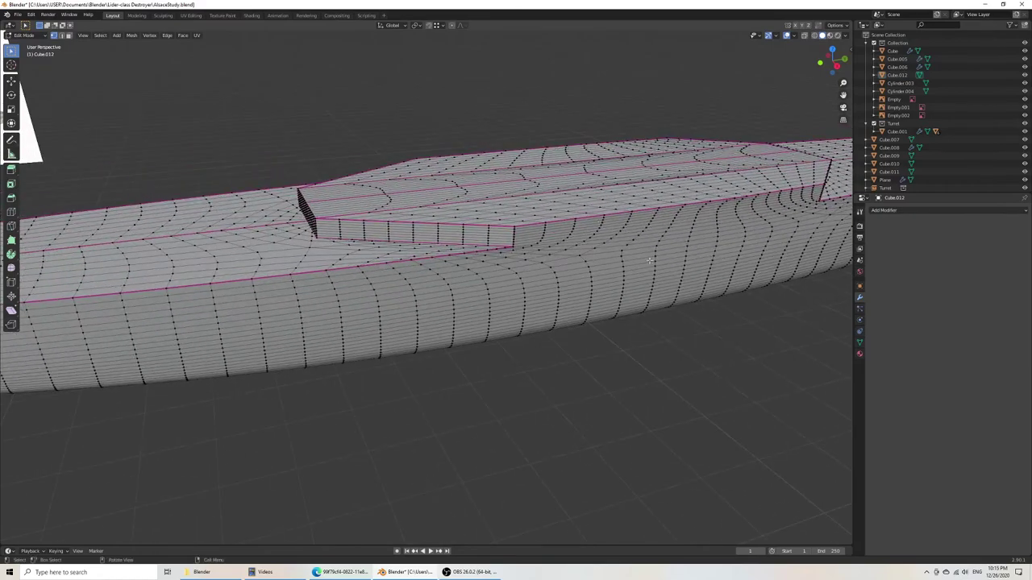
scroll(491, 255, "down", 6)
middle_click_drag(489, 258, 506, 232)
scroll(506, 232, "up", 5)
middle_click_drag(432, 227, 517, 281, "shift")
scroll(449, 235, "down", 4)
middle_click_drag(449, 235, 667, 245)
scroll(445, 241, "down", 4)
middle_click_drag(404, 243, 501, 231)
key("Tab")
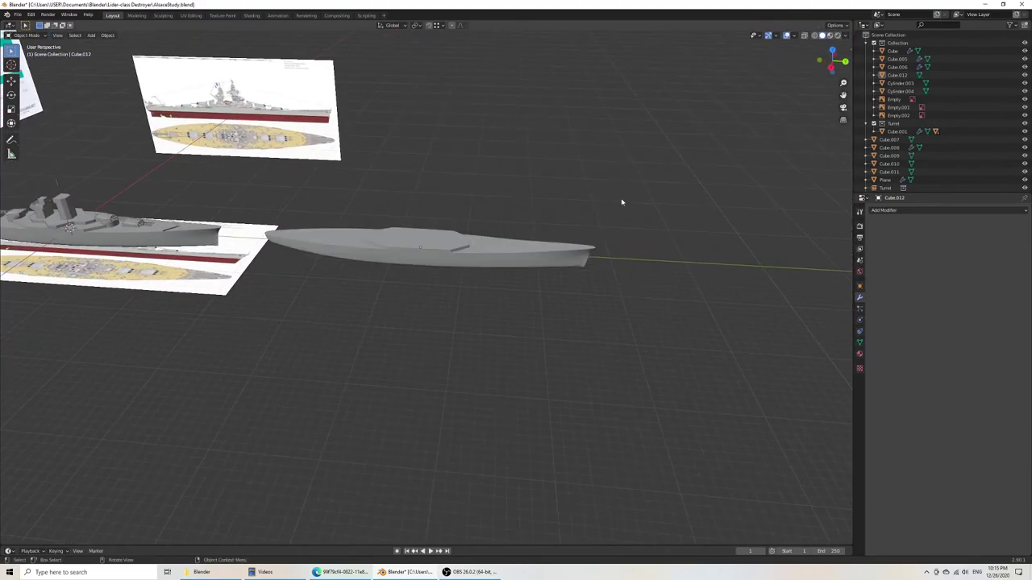
Step: Add a mesh plane and rotate it 90° about the X axis so it stands upright
middle_click_drag(647, 287, 570, 193)
key("shift+a")
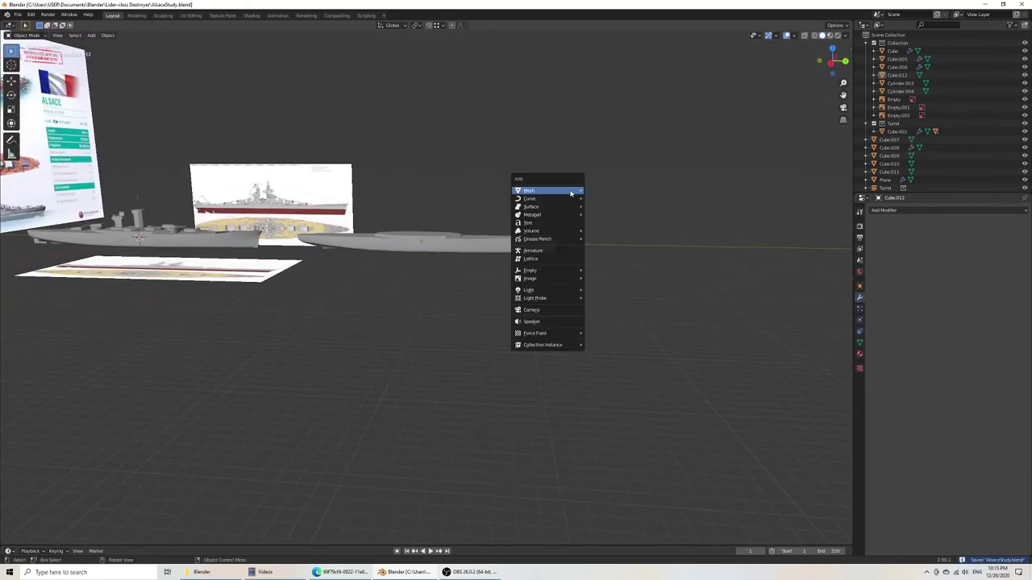
mouse_move(570, 193)
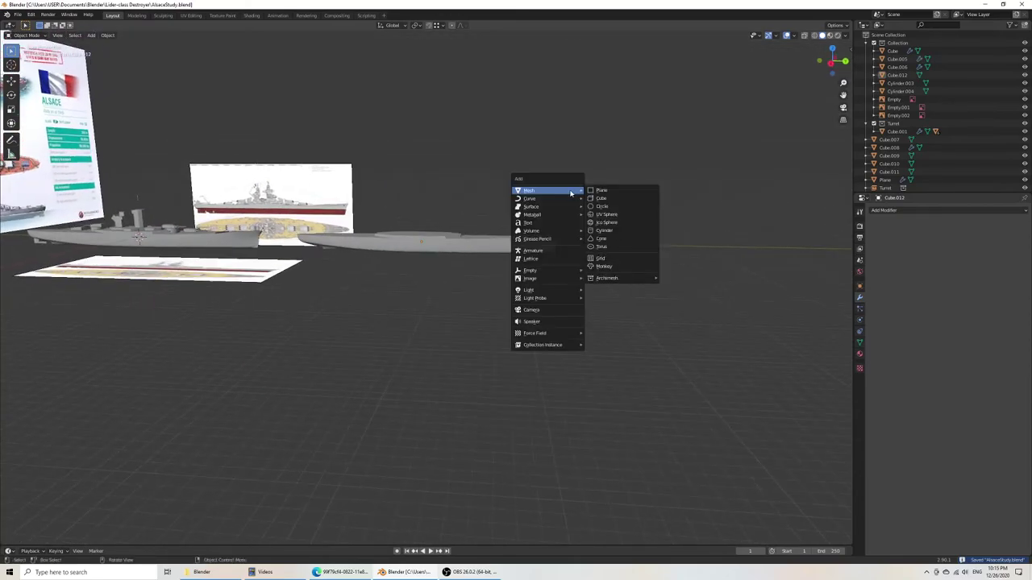
left_click(618, 190)
middle_click_drag(578, 194, 560, 228)
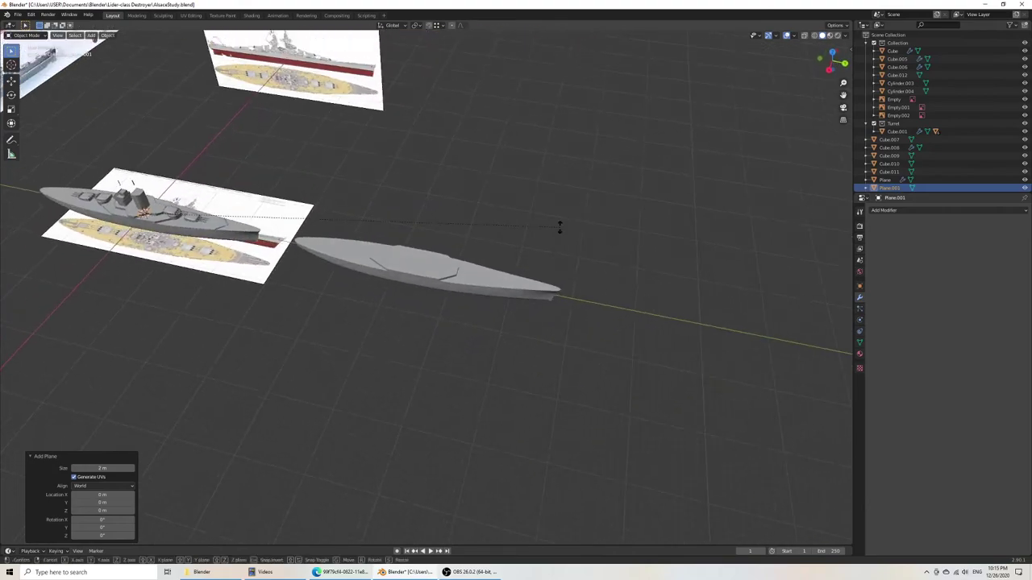
type("x90")
key("Return")
Step: Move the plane about 70.538 m along Y into the copied hull's bow, enlarge its mesh beyond the hull section, and save
key("g")
key("y")
left_click(91, 262)
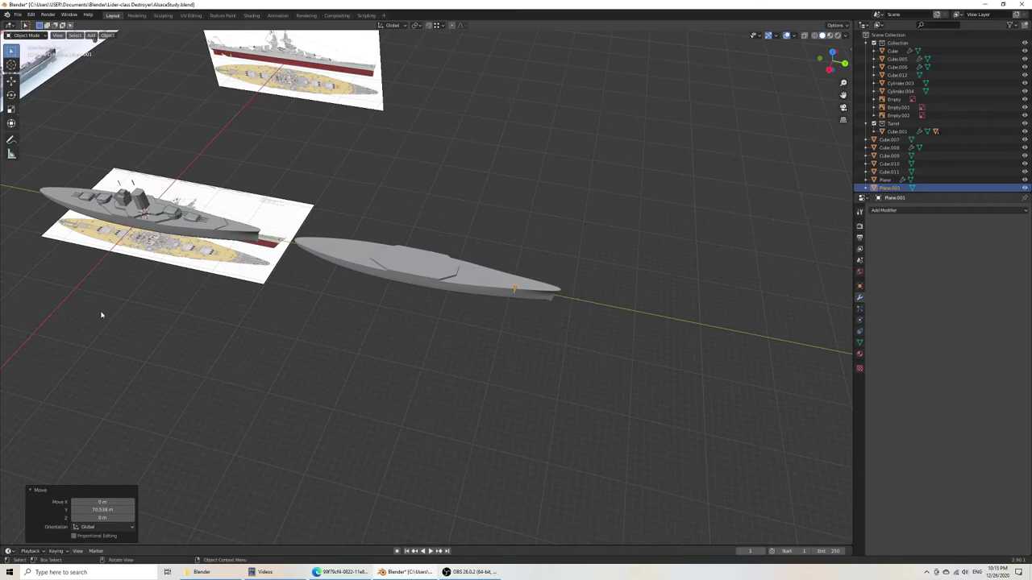
key("Tab")
key("s")
left_click(25, 507)
key("ctrl+s")
key("Tab")
scroll(491, 378, "up", 5)
middle_click_drag(491, 378, 520, 366)
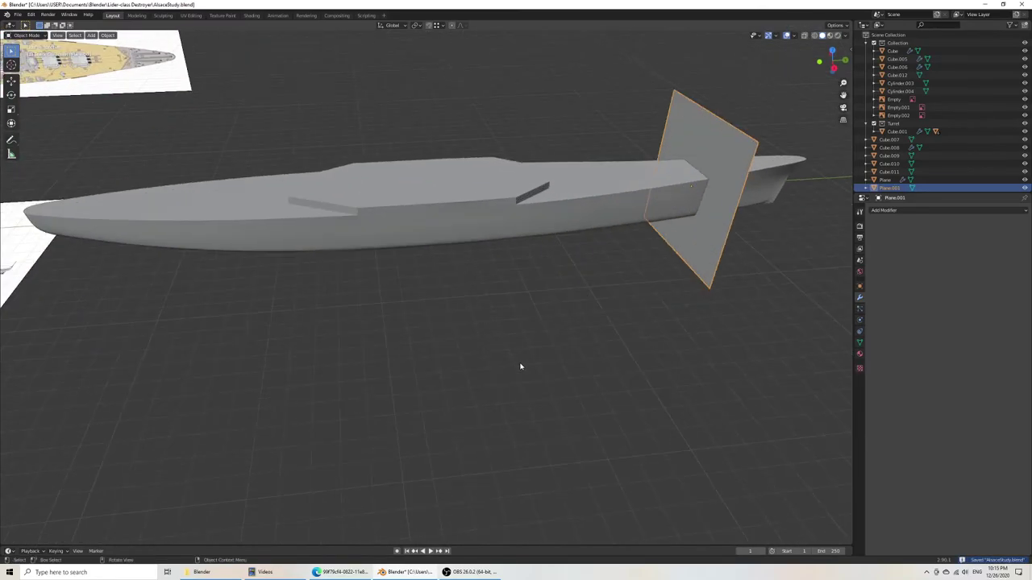
Step: Try dividing the plane with five horizontal loop cuts and selecting alternate strips, then undo the cuts
middle_click_drag(601, 242, 363, 281, "shift")
middle_click_drag(363, 281, 449, 274)
key("Tab")
key("ctrl+r")
scroll(458, 176, "up", 4)
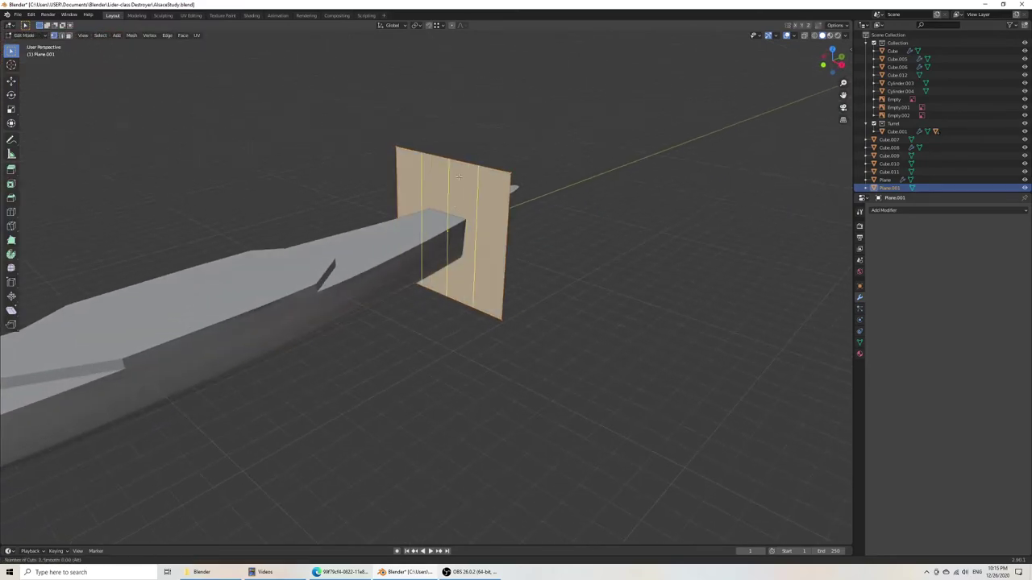
left_click(508, 226)
right_click(493, 240)
middle_click_drag(567, 252, 545, 248)
left_click(70, 36)
middle_click_drag(451, 273, 441, 253)
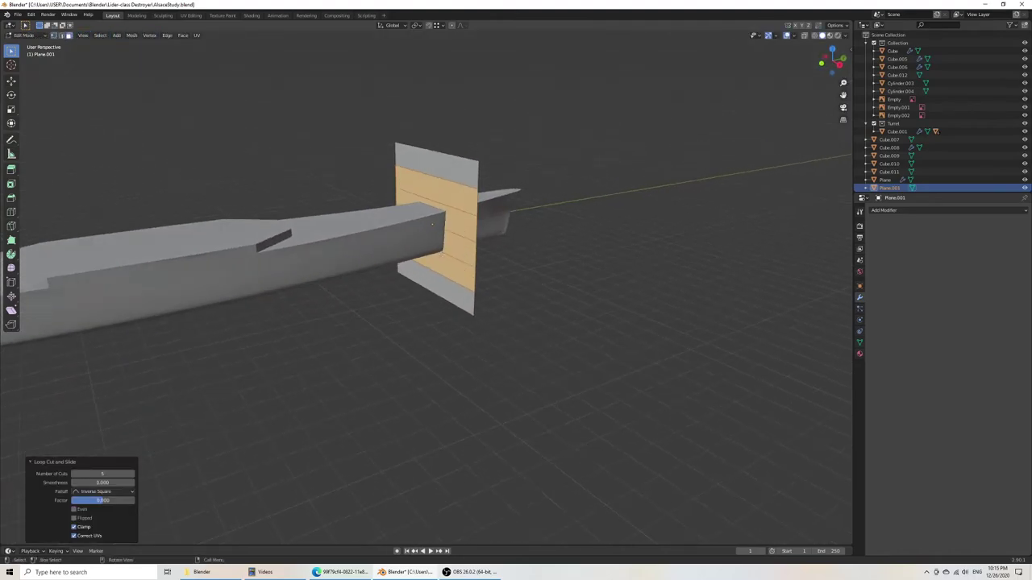
left_click(476, 276)
middle_click_drag(497, 272, 489, 269)
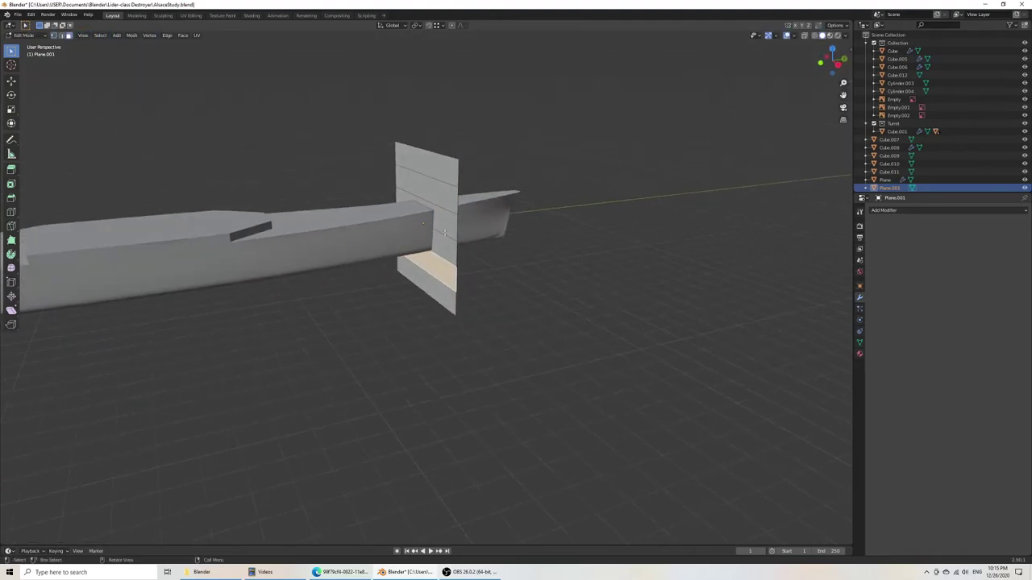
left_click(436, 208, "shift")
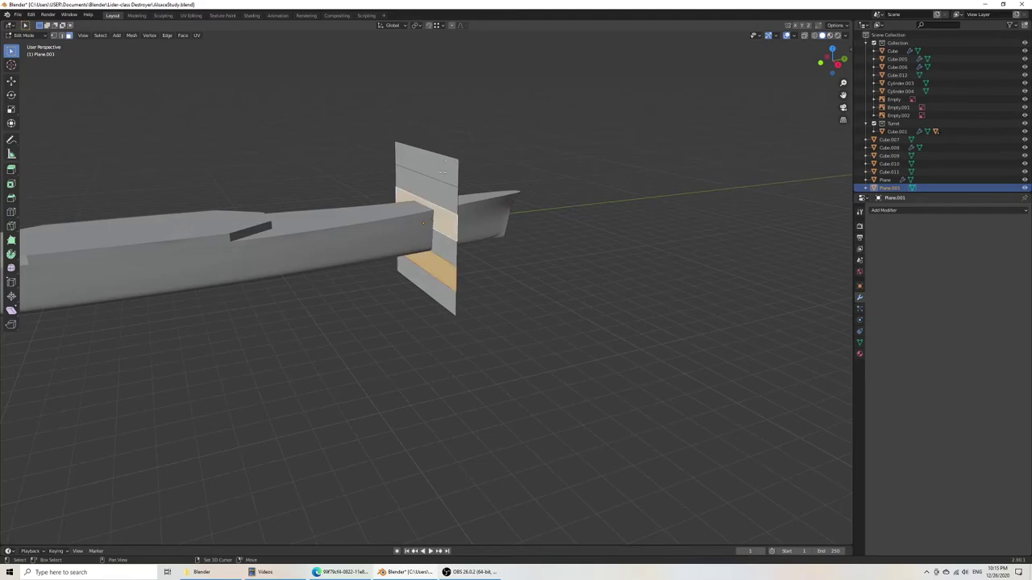
key("ctrl+z")
key("ctrl+z")
key("ctrl+z")
key("ctrl+z")
Step: Try eight horizontal loop cuts slid toward one end of the plane, then undo them
key("ctrl+r")
scroll(453, 228, "up", 5)
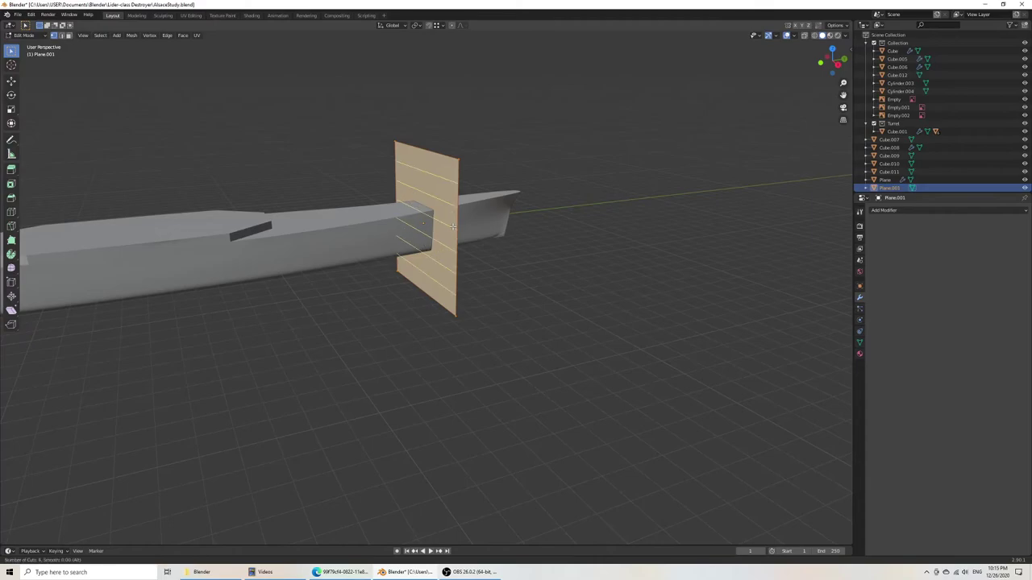
left_click(452, 228)
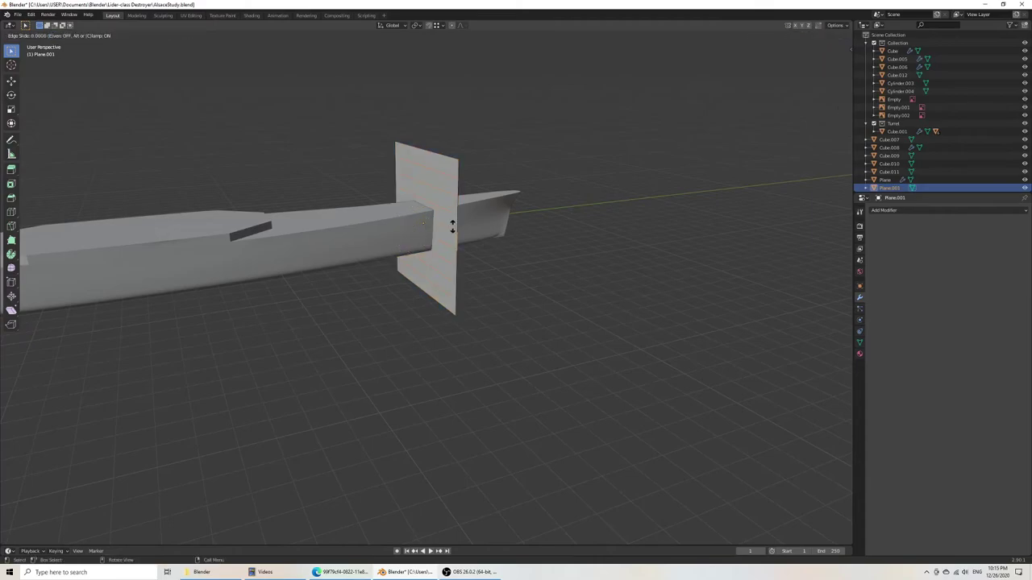
left_click(365, 210)
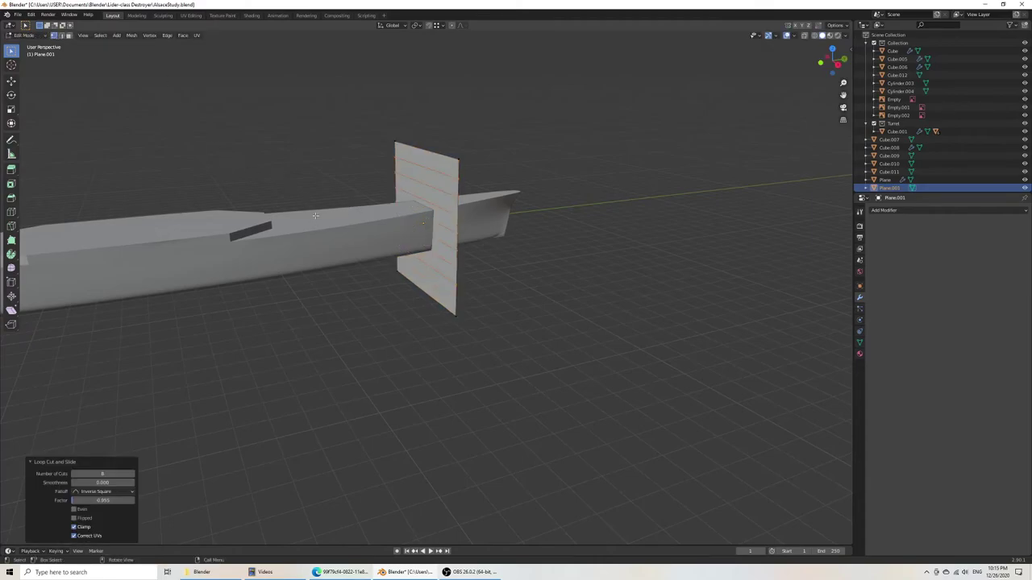
key("ctrl+z")
Step: Divide the plane with nine evenly spaced horizontal loop cuts
key("ctrl+r")
scroll(456, 233, "up", 8)
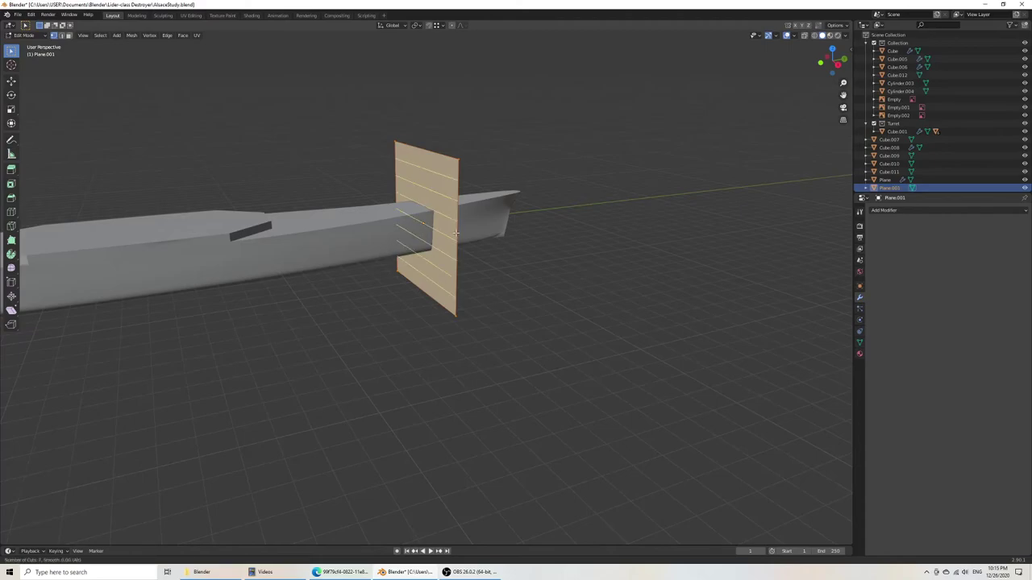
left_click(407, 226)
right_click(407, 226)
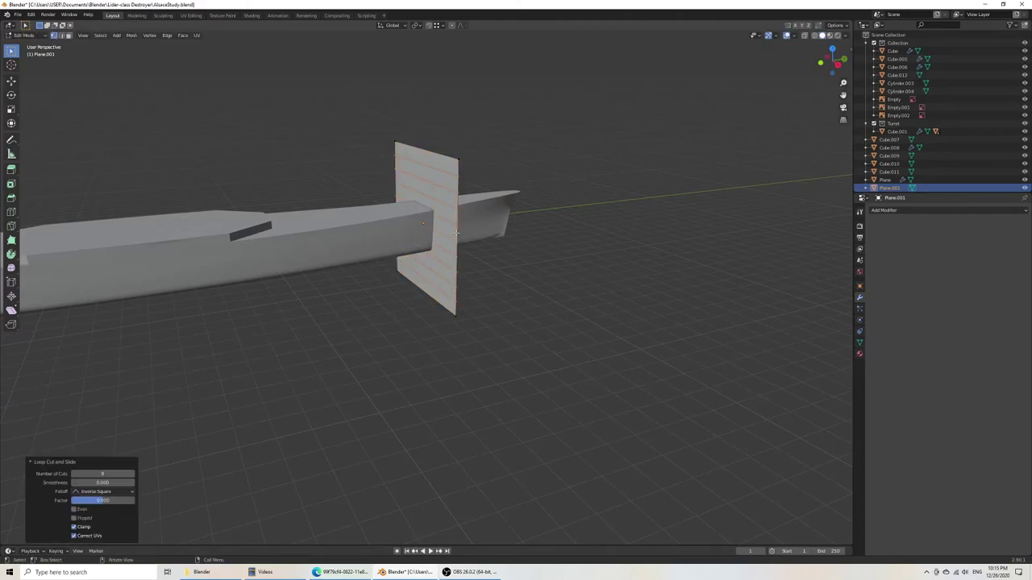
Step: Select five alternate horizontal strips of the plane in face mode and extrude them about 0.298 m toward the bow
left_click(68, 35)
left_click(436, 280)
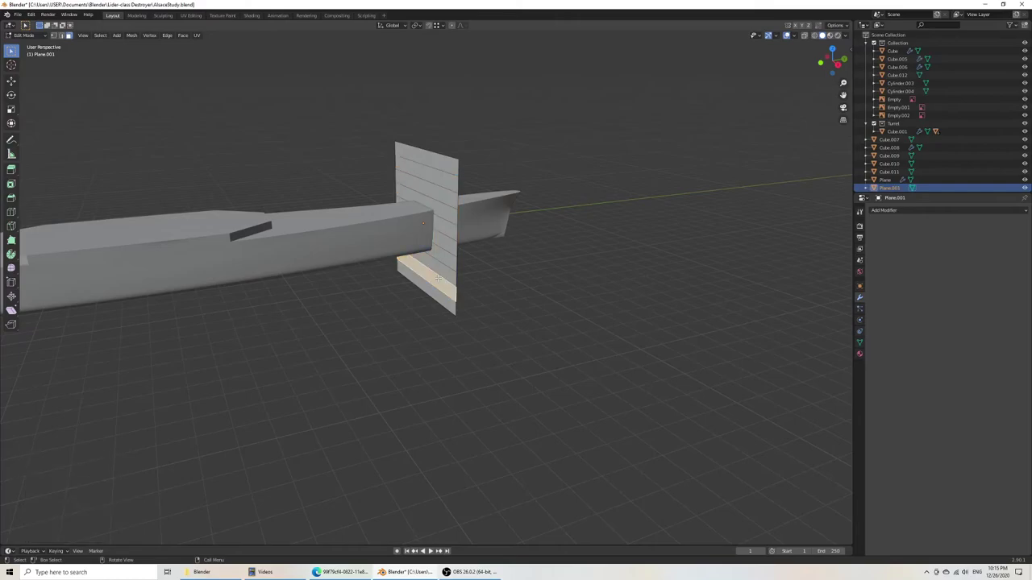
left_click(443, 257, "shift")
left_click(444, 229, "shift")
left_click(444, 197, "shift")
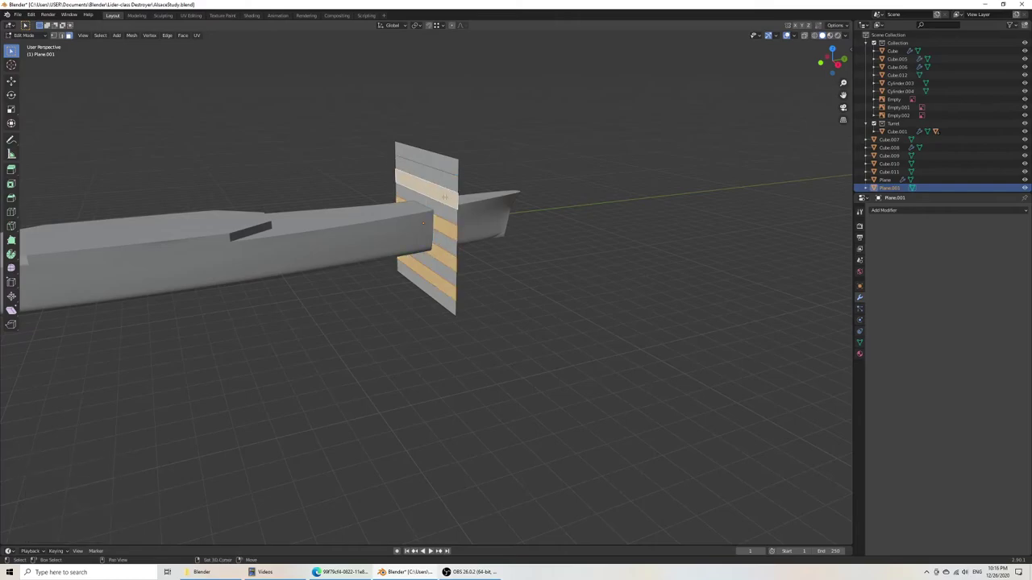
left_click(442, 165, "shift")
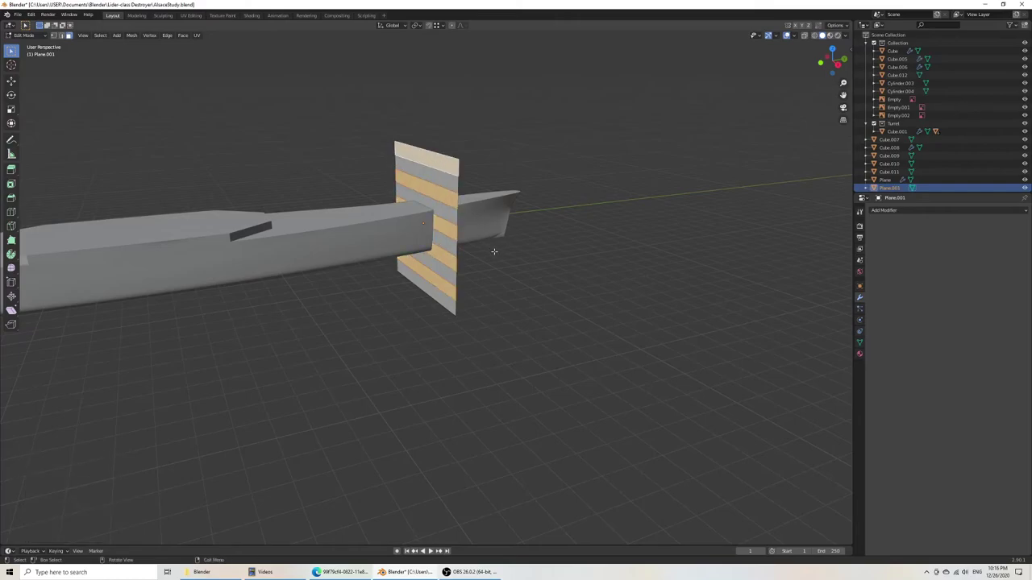
key("e")
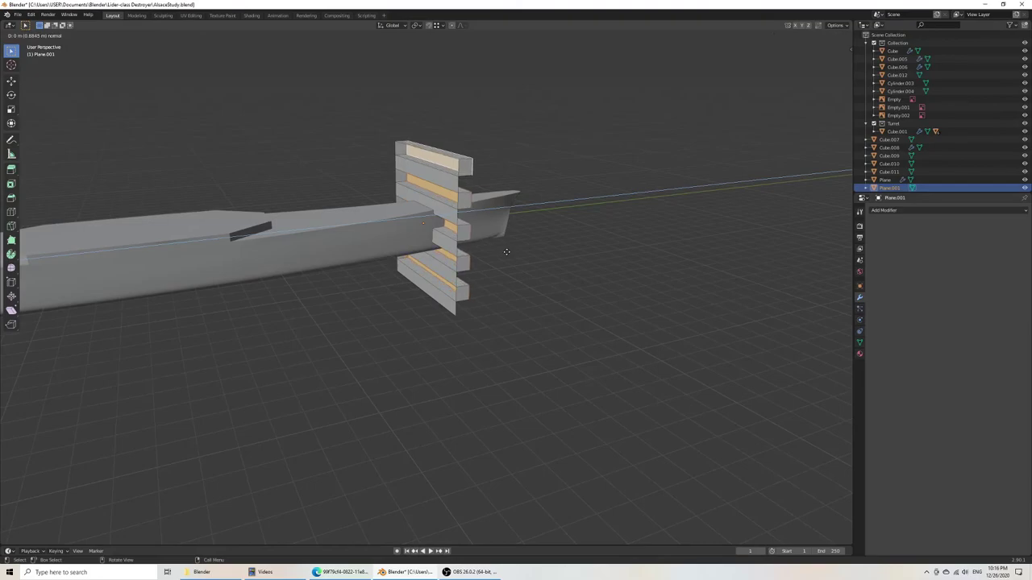
left_click(498, 253)
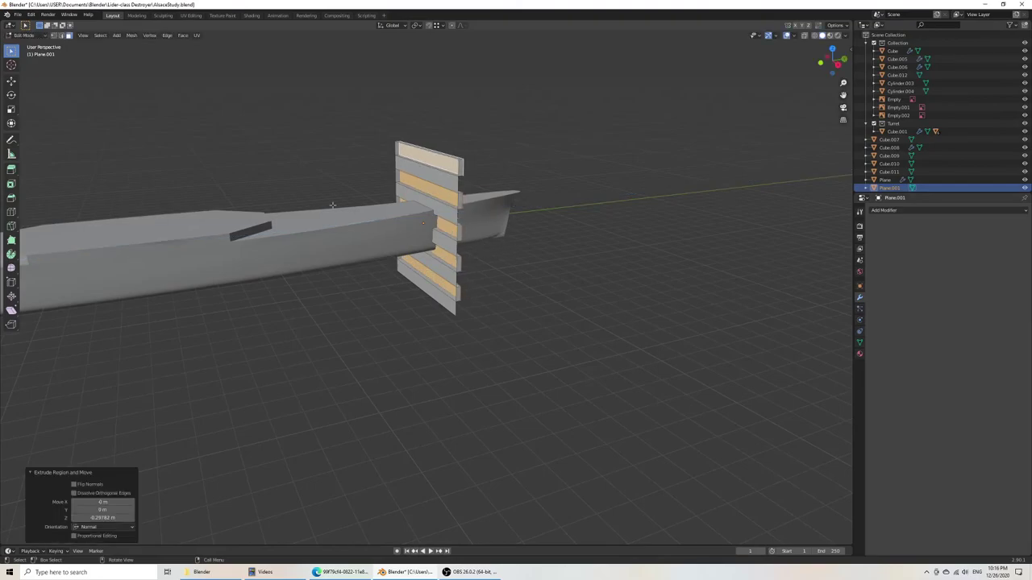
Step: Delete the faces closing the ends of the five extruded strips using the right-side wireframe view, and save
left_click(65, 36)
left_click(395, 150, "alt")
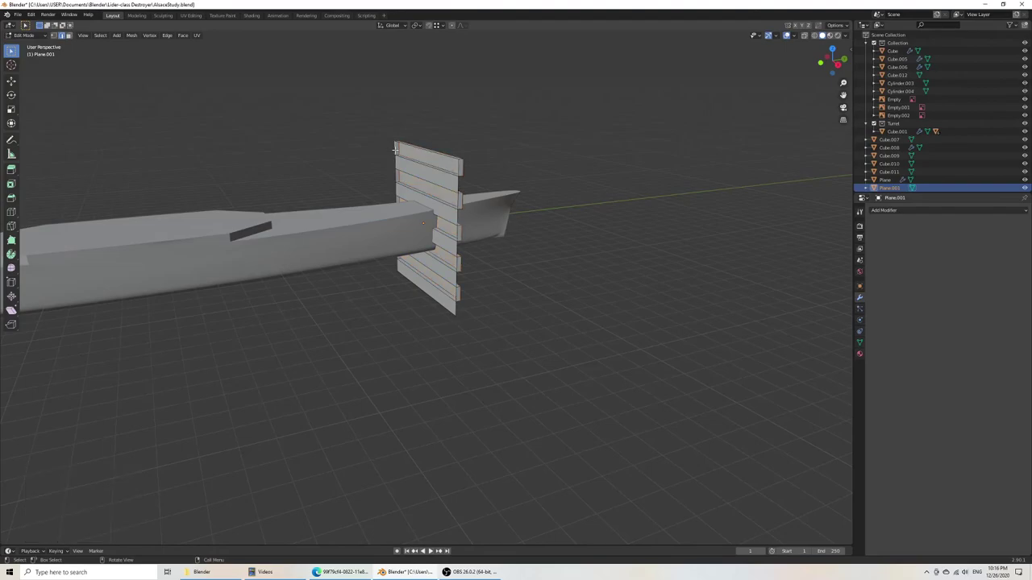
key("KP_3")
key("z")
left_click(317, 155)
middle_click_drag(313, 155, 310, 234, "shift")
scroll(327, 240, "up", 3)
scroll(329, 241, "up", 3)
left_click_drag(322, 127, 349, 139)
left_click_drag(329, 206, 348, 213, "shift")
left_click_drag(332, 280, 350, 288, "shift")
left_click_drag(332, 351, 348, 365, "shift")
mouse_move(334, 418)
left_mouse_down("shift")
mouse_move(360, 432)
mouse_move(348, 431)
left_mouse_up("shift")
key("x")
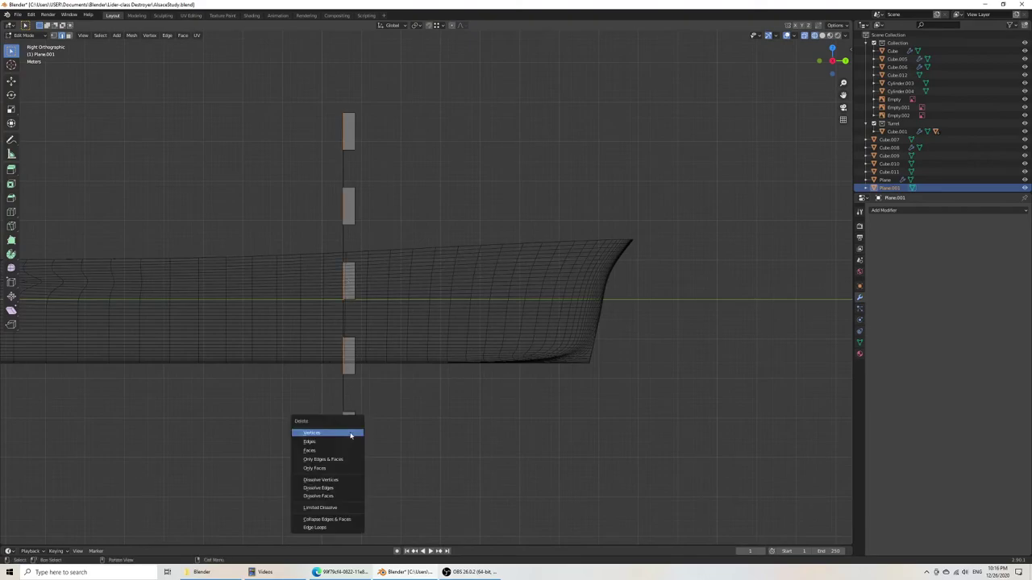
left_click(333, 451)
key("ctrl+s")
Step: Return to solid shading and Object Mode, and add a Solidify modifier to the notched plane
middle_click_drag(261, 258, 295, 244)
key("z")
left_click(349, 245)
scroll(367, 258, "down", 6)
middle_click_drag(368, 260, 355, 277)
key("Tab")
left_click(539, 225)
middle_click_drag(532, 299, 474, 266)
left_click(410, 259)
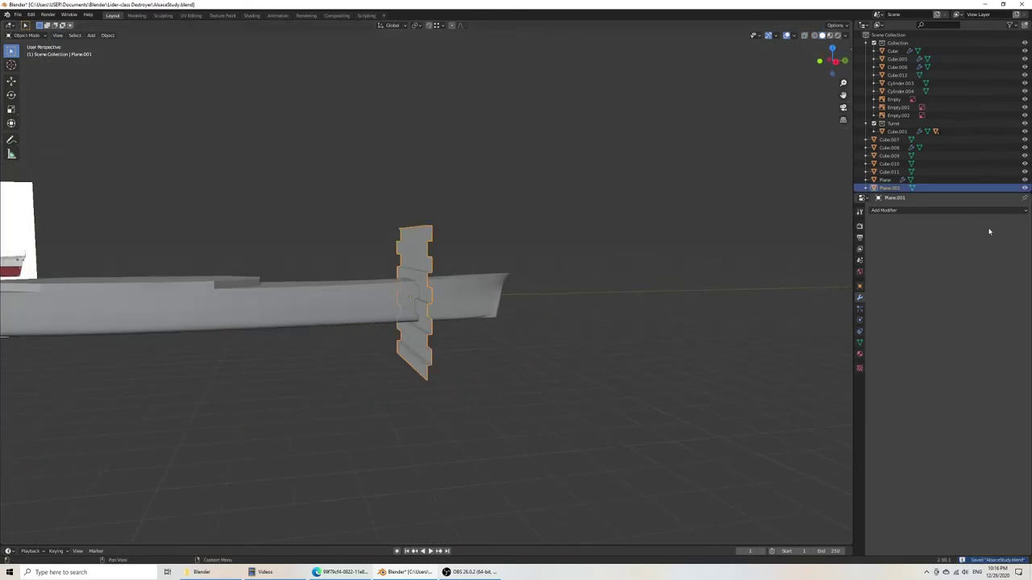
left_click(959, 211)
left_click(866, 335)
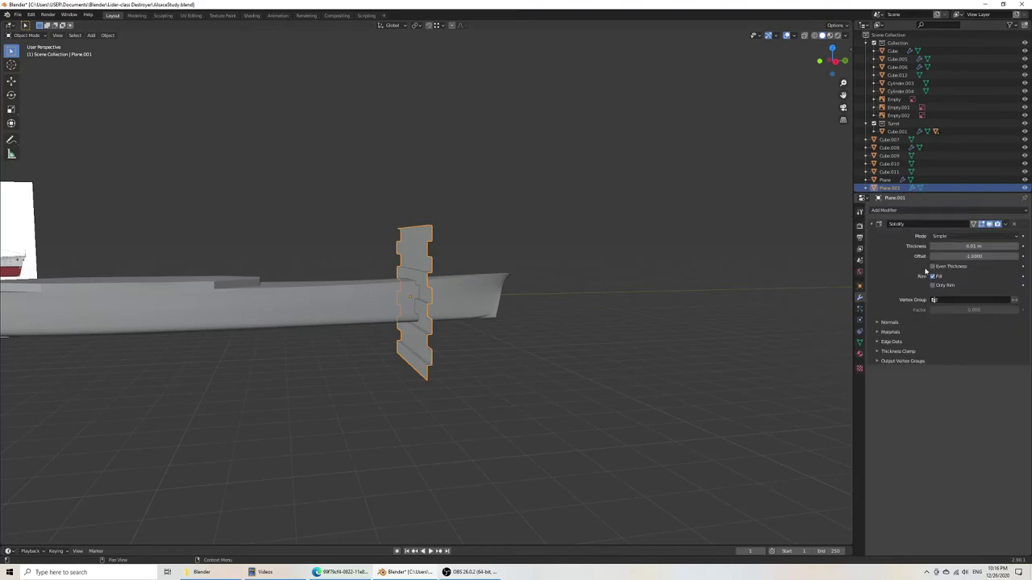
Step: Try the Complex mode of the plane's Solidify modifier, then switch it back to Simple
left_click(967, 237)
left_click(955, 254)
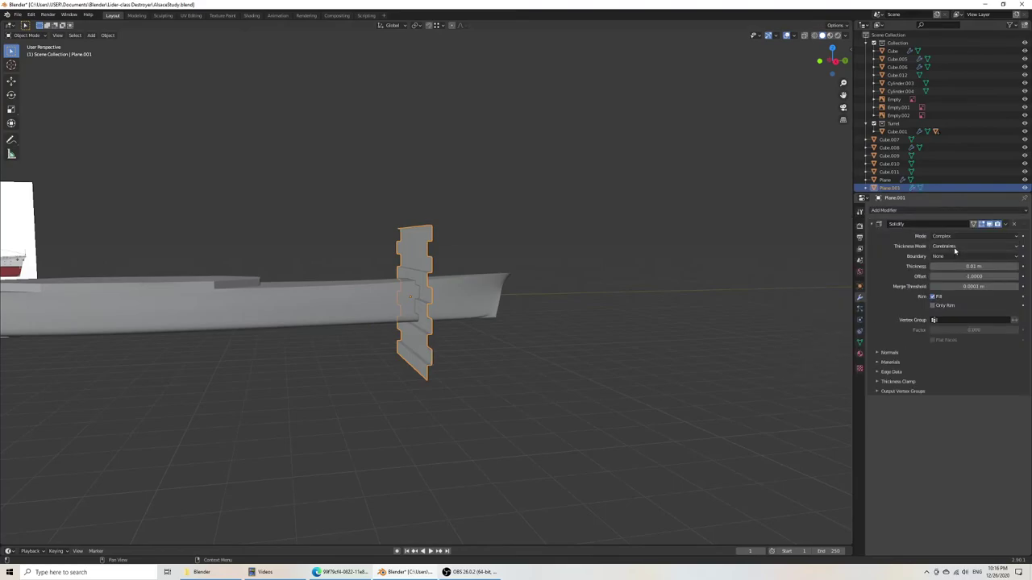
left_click(956, 240)
left_click(955, 246)
Step: Set the plane's Solidify thickness to 0.001 m and save the file in the right-side view
scroll(461, 265, "up", 5)
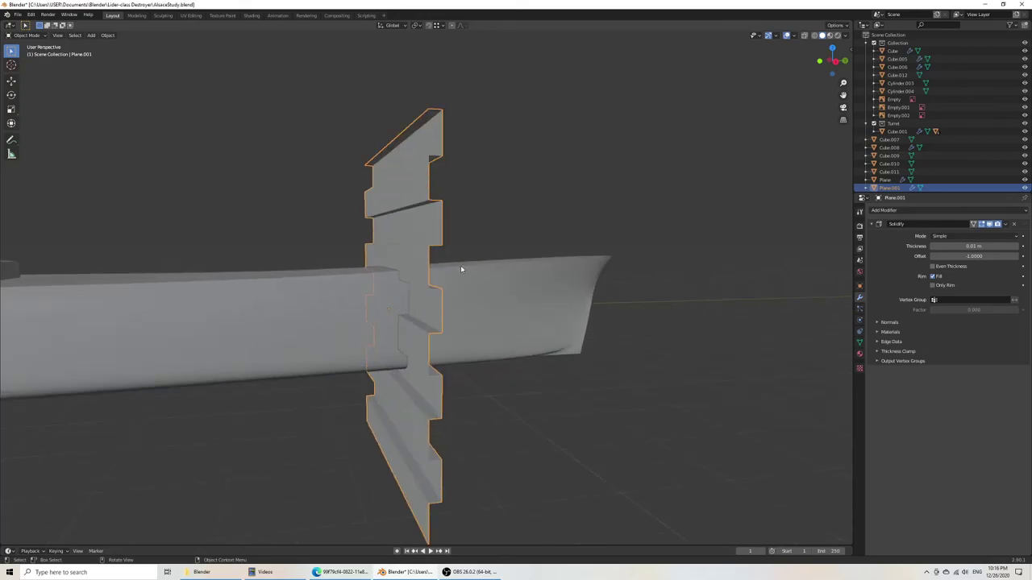
middle_click_drag(464, 241, 462, 339, "shift")
scroll(444, 262, "up", 4)
scroll(436, 262, "down", 7)
scroll(461, 339, "up", 3)
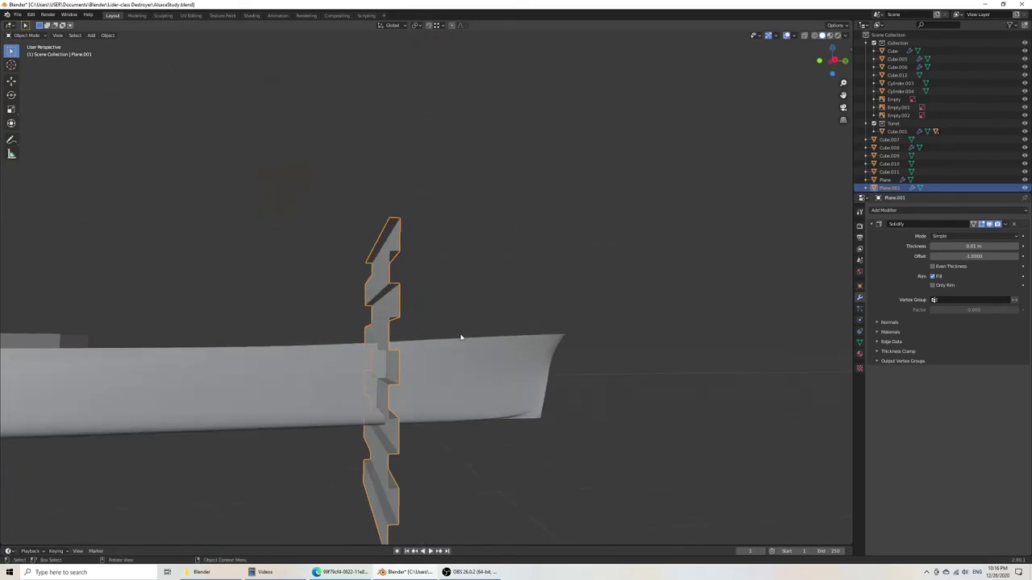
scroll(459, 326, "up", 2)
left_click(993, 245)
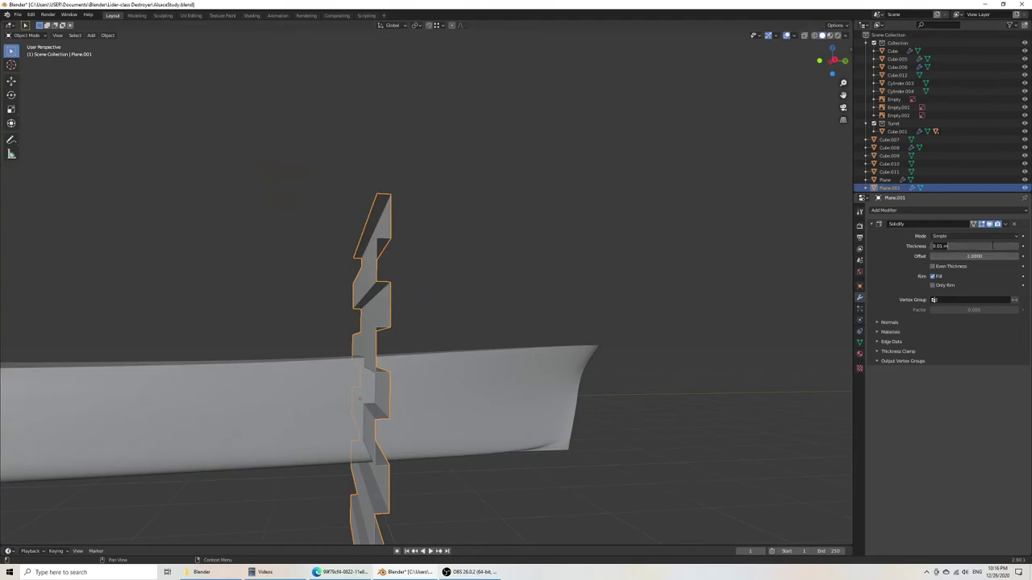
key("BackSpace")
key("Return")
key("KP_3")
key("ctrl+s")
Step: Examine the notched plane's thickness up close where it crosses the copied hull in the right-side view
scroll(411, 359, "down", 7)
middle_click_drag(391, 350, 483, 317, "shift")
scroll(483, 317, "up", 7)
middle_click_drag(581, 300, 387, 303, "shift")
scroll(416, 304, "up", 6)
middle_click_drag(633, 246, 430, 259, "shift")
scroll(431, 259, "up", 4)
scroll(431, 259, "down", 2)
scroll(430, 259, "up", 7)
scroll(430, 259, "down", 10)
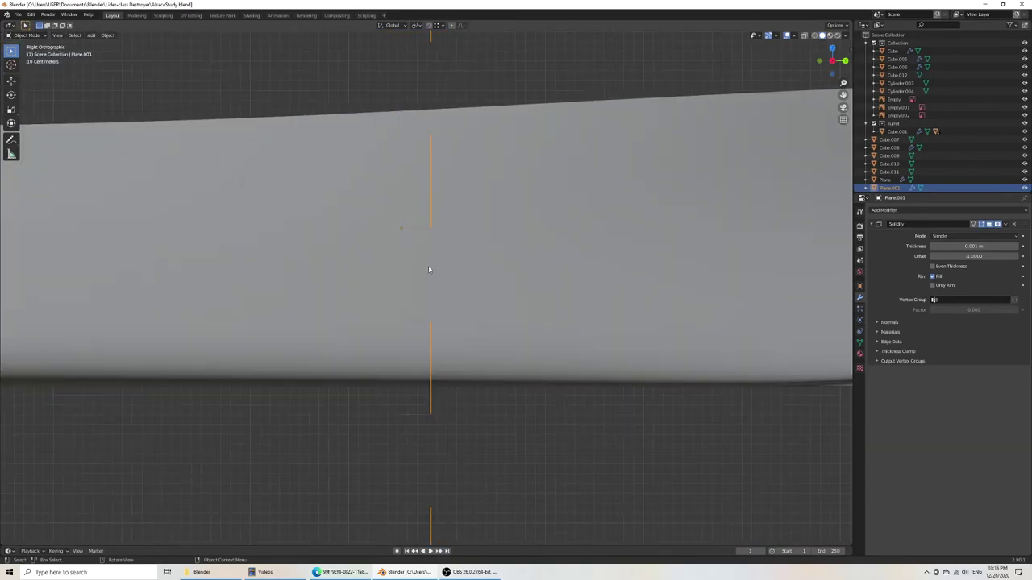
Step: Scale the notched plane's mesh to about 0.51 overall and stretch it about 2.6 times along X, and save the file
middle_click_drag(412, 309, 437, 317)
key("Tab")
key("a")
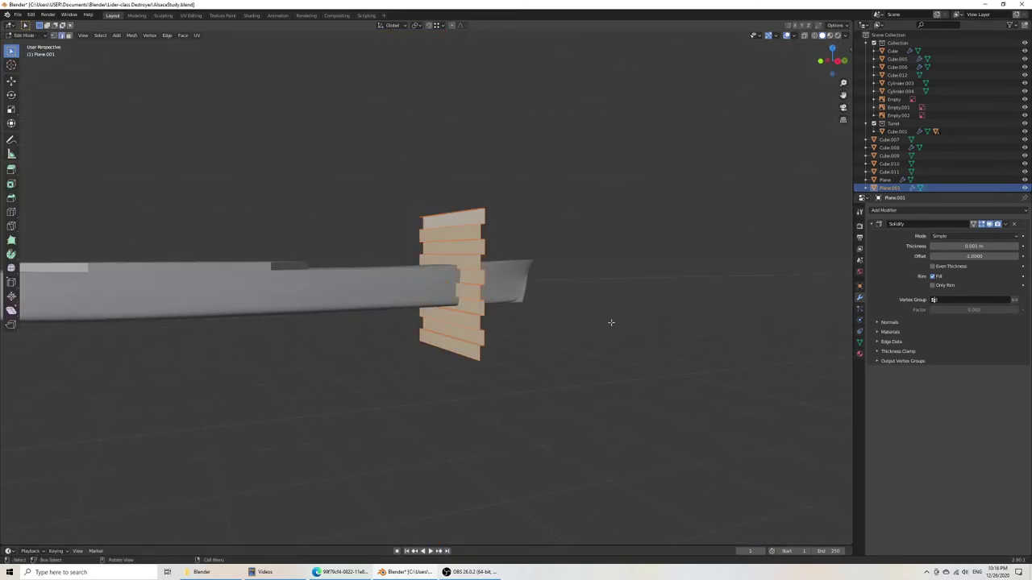
key("s")
left_click(532, 304)
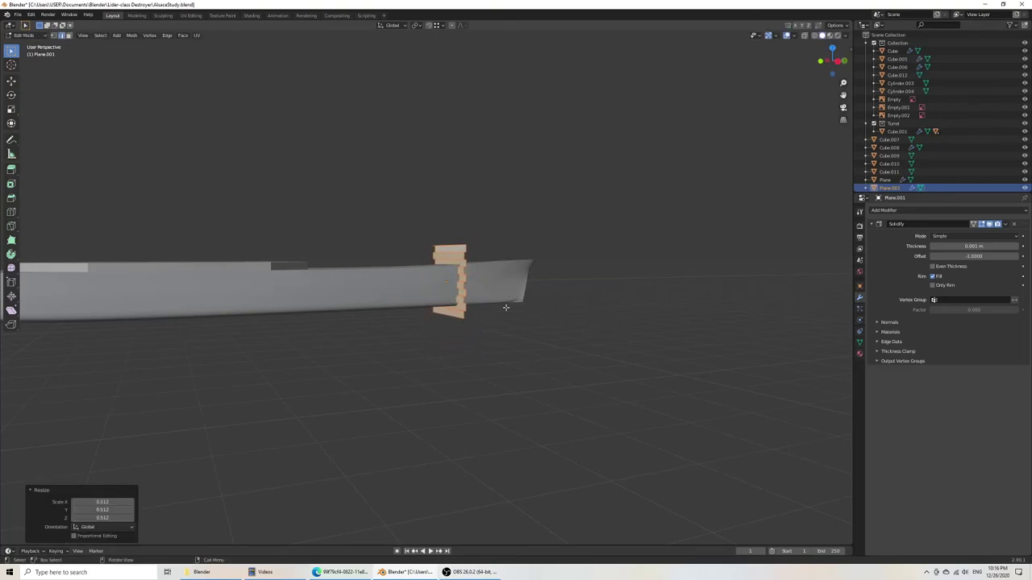
middle_click_drag(511, 307, 535, 328)
key("s")
key("x")
left_click(674, 362)
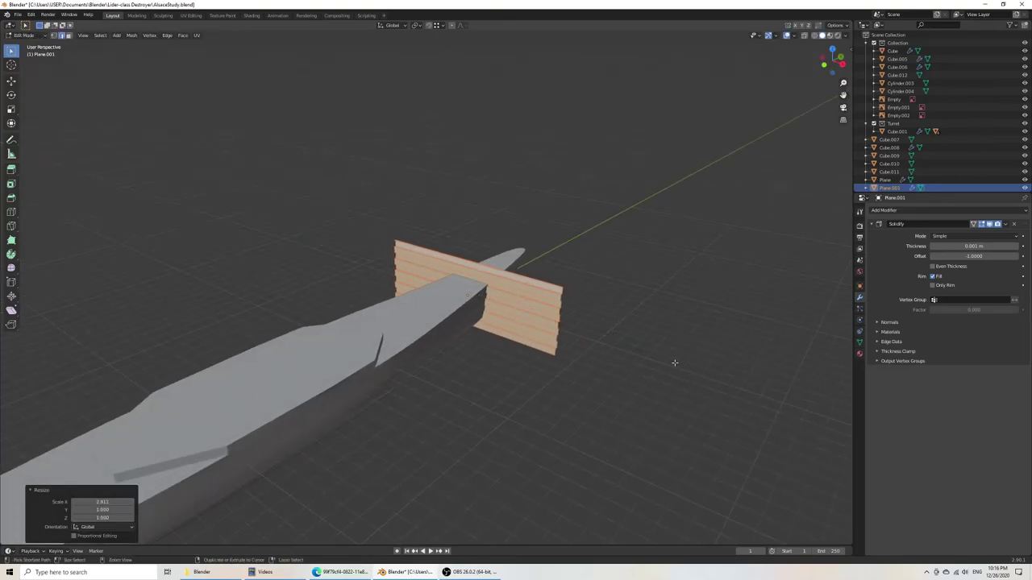
key("ctrl+s")
key("Tab")
Step: Add a Boolean Difference modifier to the copied hull with the notched plane as the cutting object, and apply it
middle_click_drag(523, 357, 477, 350)
left_click(450, 318)
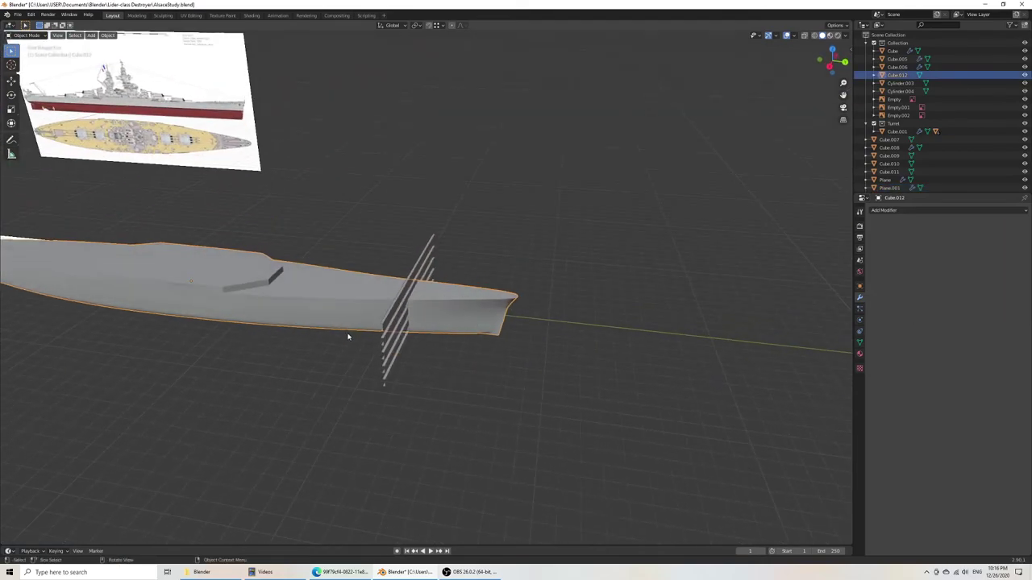
left_click(912, 211)
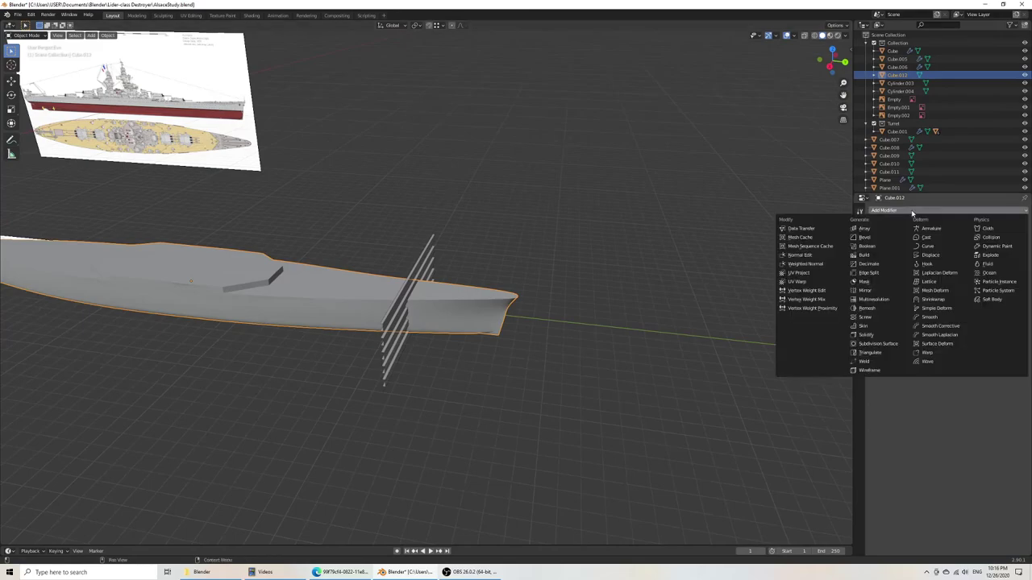
left_click(873, 248)
middle_click_drag(599, 261, 671, 258)
left_click(1013, 245)
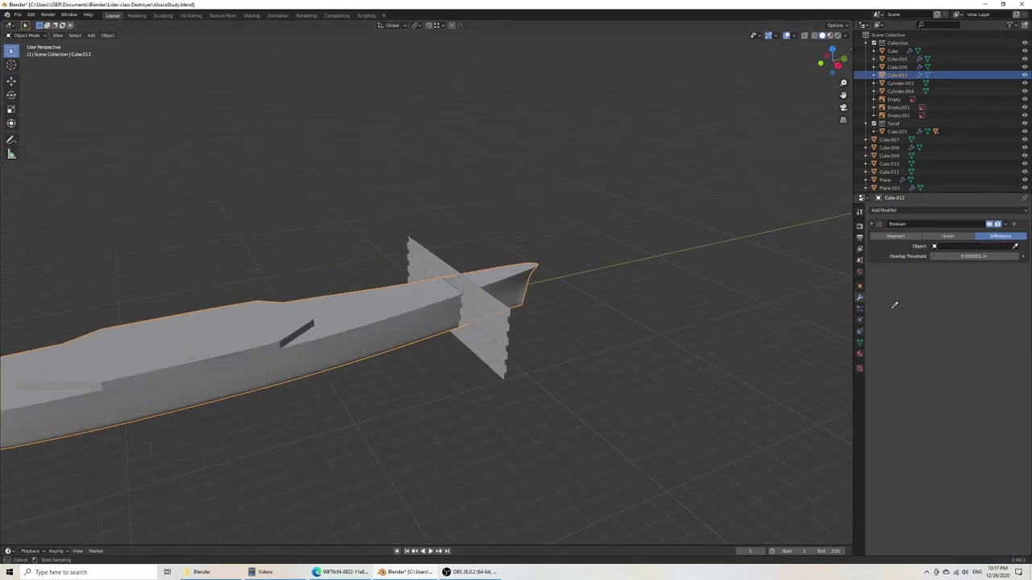
left_click(484, 340)
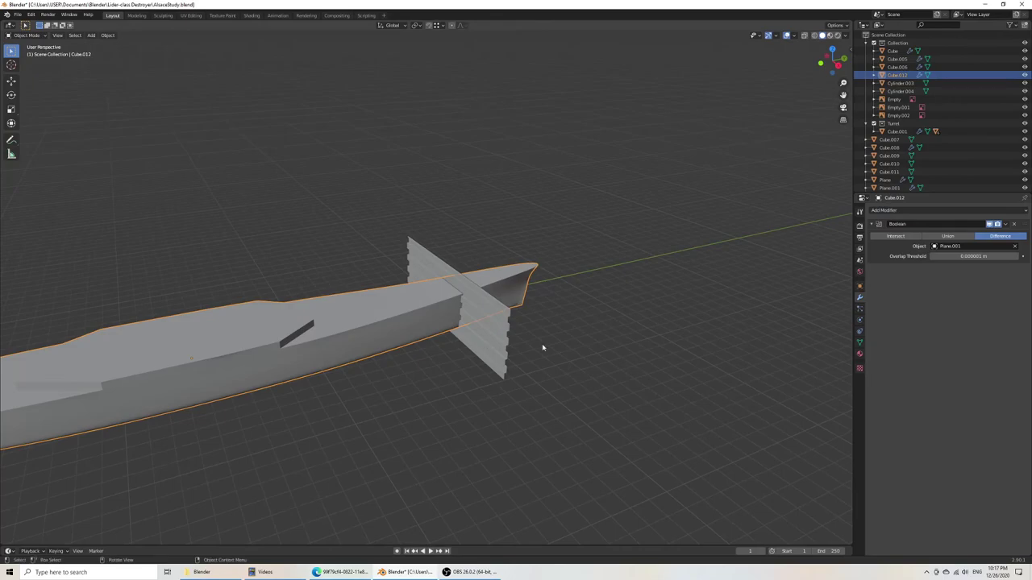
left_click(1006, 225)
left_click(1002, 233)
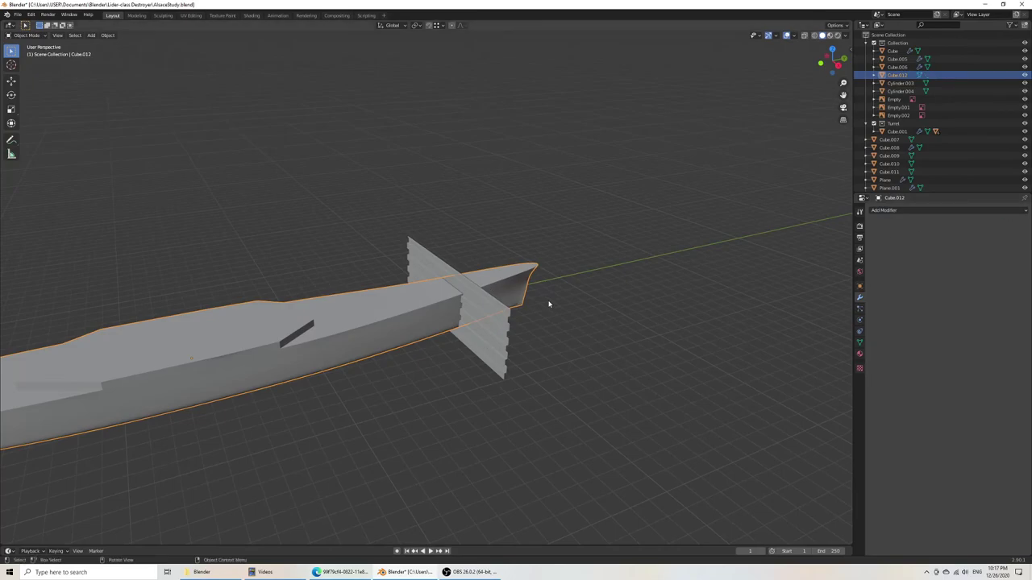
Step: Separate the linked bow section of the cut hull into its own object and return to Object Mode
key("Tab")
middle_click_drag(573, 315, 533, 299)
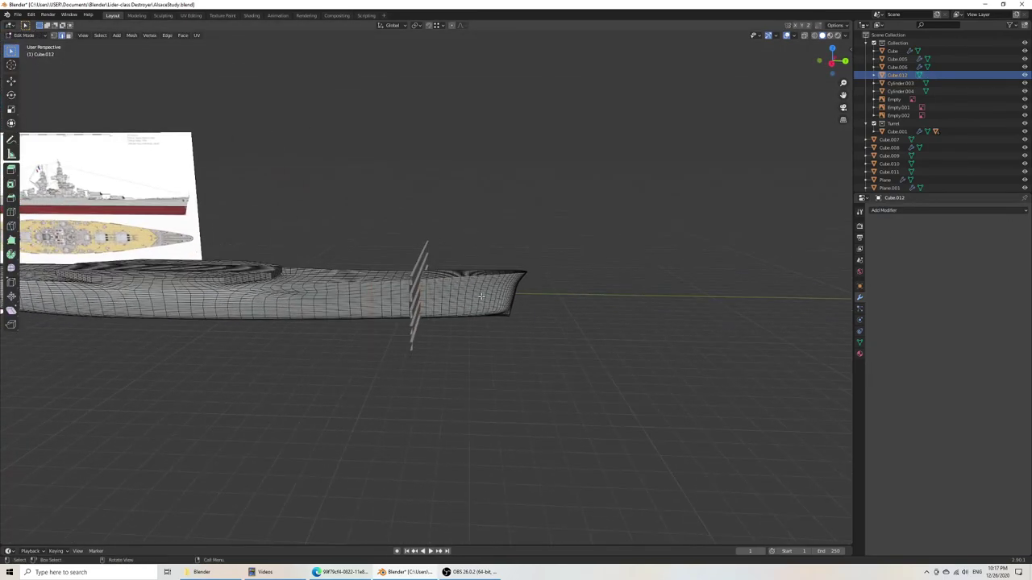
key("ctrl+l")
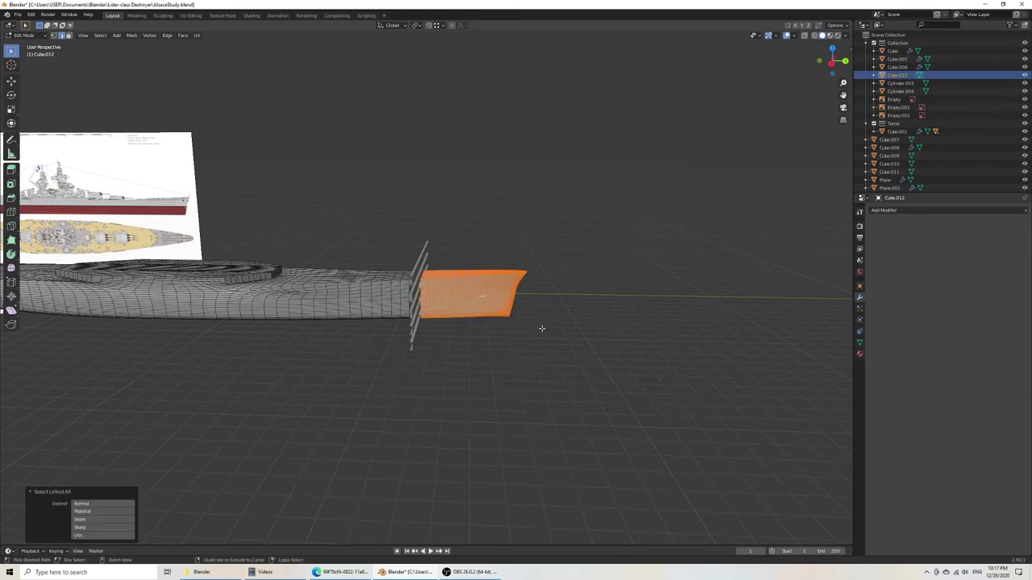
key("g")
right_click(687, 301)
key("p")
left_click(682, 309)
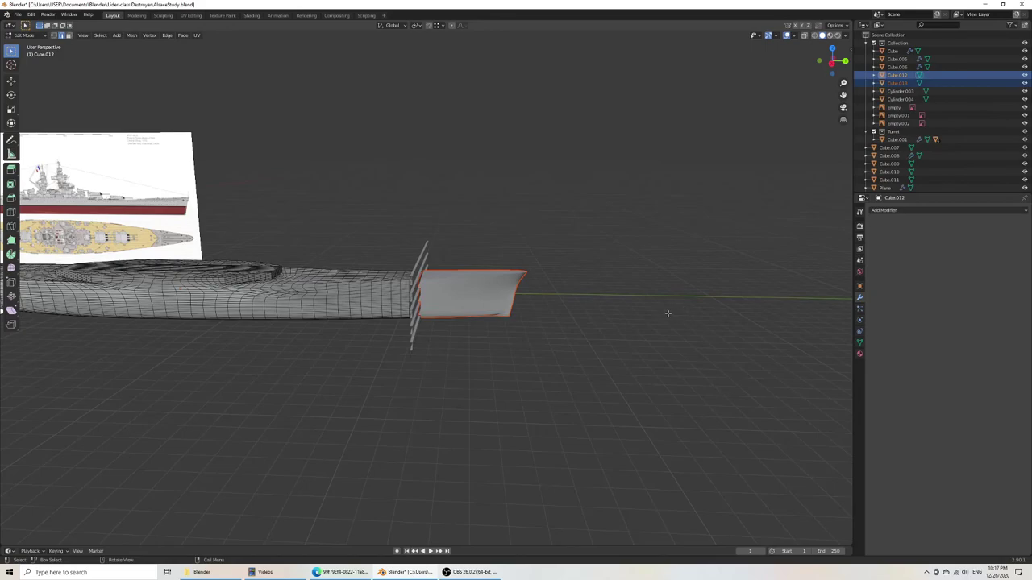
key("Tab")
Step: Try moving the separated bow section away from the hull and examine the notched ends of both parts
left_click(481, 285)
key("g")
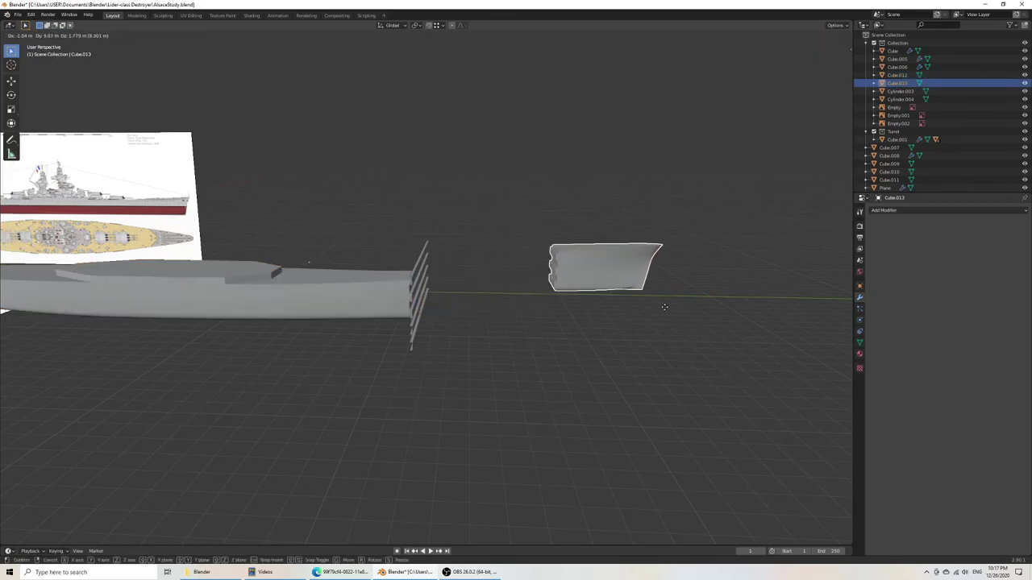
right_click(664, 306)
scroll(573, 360, "up", 5)
mouse_move(546, 348)
middle_mouse_down()
mouse_move(573, 360)
mouse_move(589, 334)
mouse_move(550, 364)
middle_mouse_up()
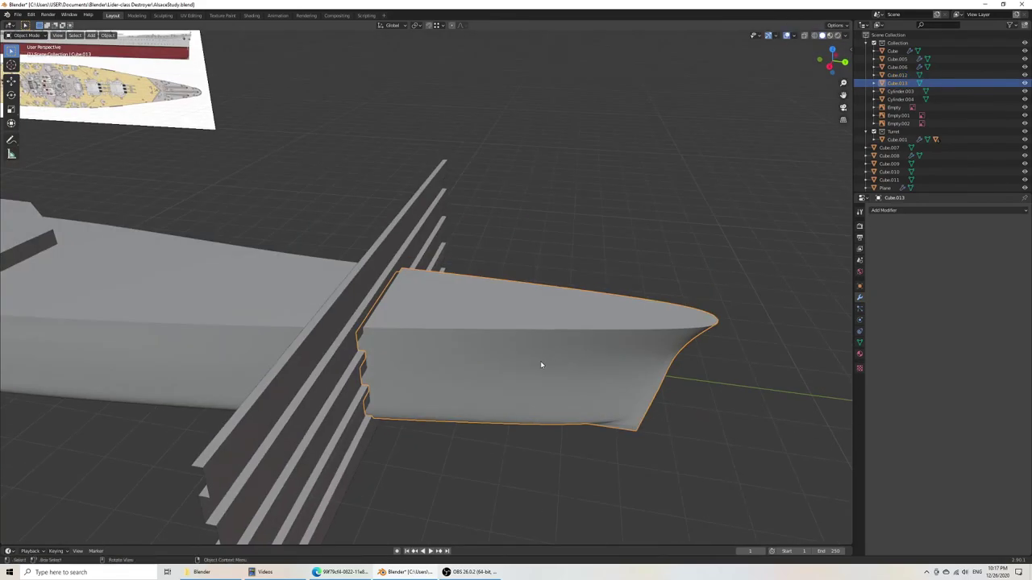
middle_click_drag(390, 314, 610, 373)
scroll(443, 311, "down", 7)
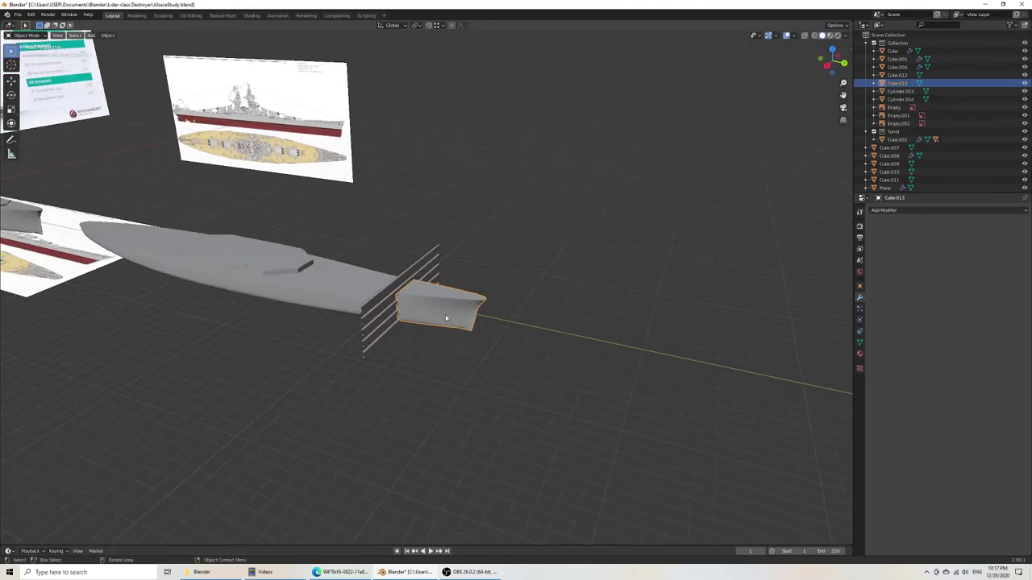
middle_click_drag(442, 315, 467, 316)
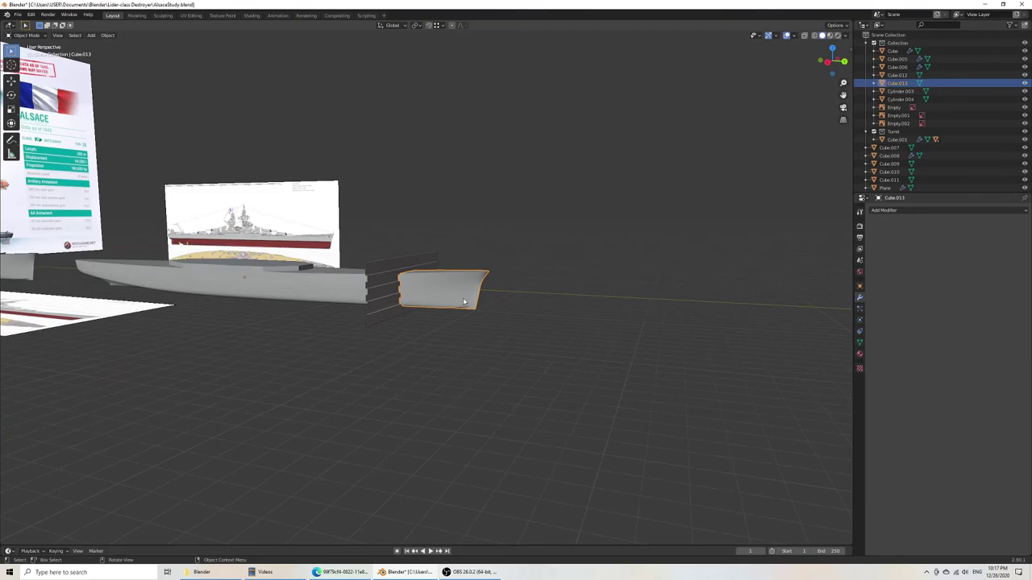
middle_click_drag(448, 300, 402, 289)
scroll(503, 288, "up", 4)
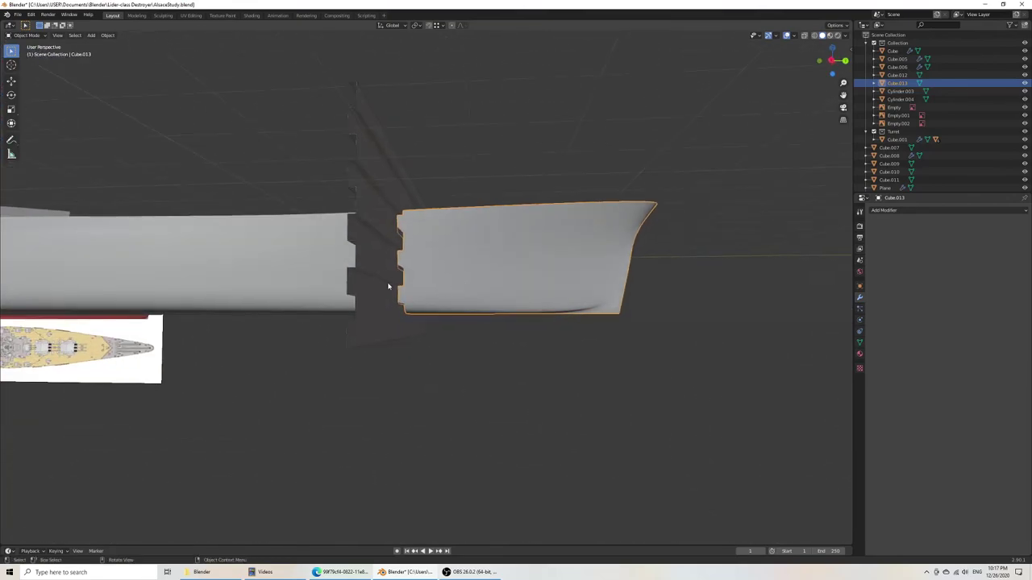
scroll(391, 286, "up", 5)
scroll(480, 254, "down", 5)
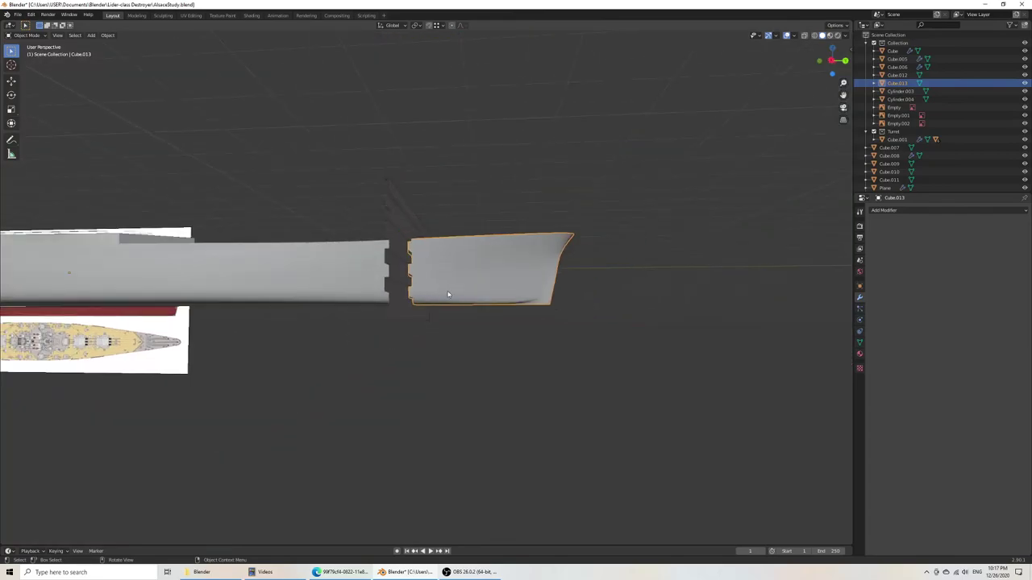
Step: Delete both the cut hull copy and its separated bow section
middle_click_drag(488, 353, 470, 333)
left_click(393, 304, "shift")
key("x")
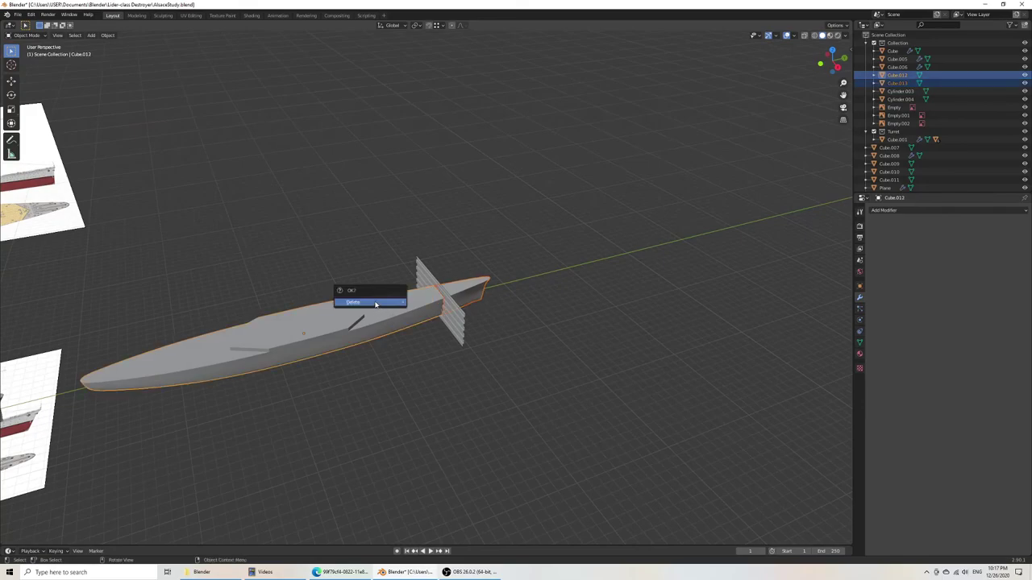
left_click(375, 303)
Step: Duplicate the original hull in the right-side view and move the copy about 62 m along Y across the notched plane
middle_click_drag(298, 358, 548, 307, "shift")
scroll(548, 307, "down", 4)
left_click(435, 302)
middle_click_drag(478, 332, 527, 356)
key("KP_3")
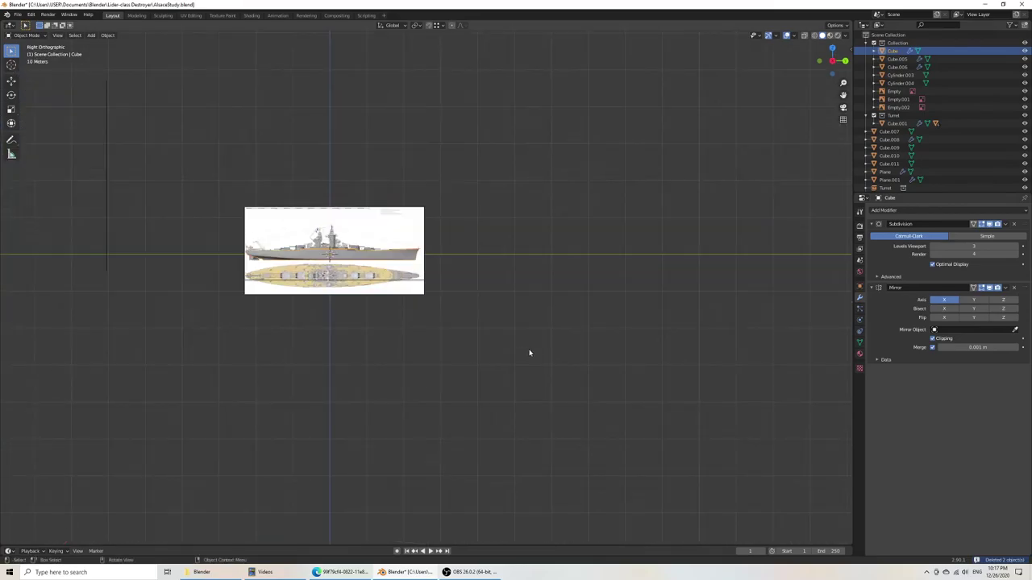
key("shift+d")
key("y")
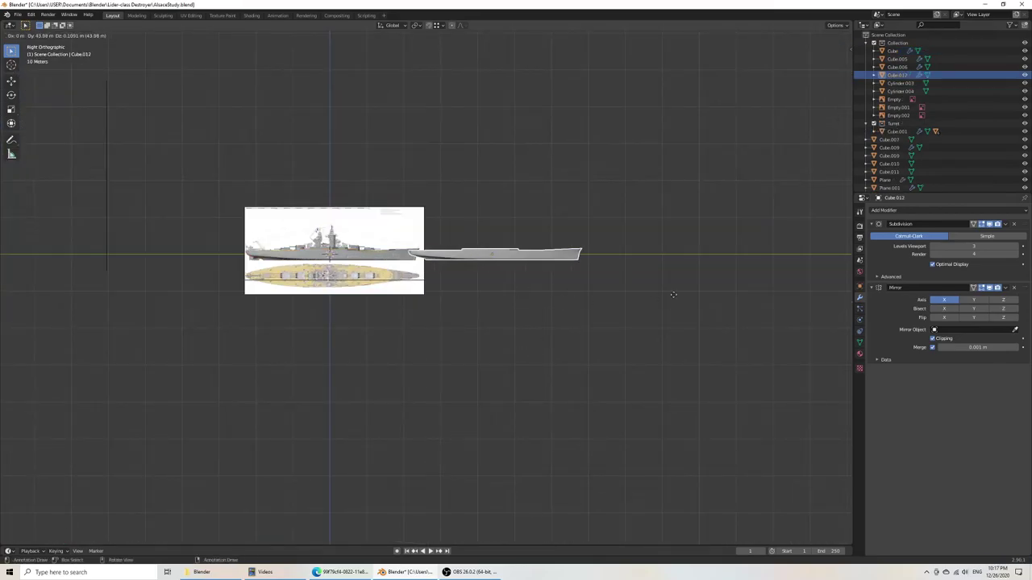
left_click(740, 291)
Step: Try applying the new hull copy's Subdivision and Mirror modifiers, and undo both applications
middle_click_drag(606, 258, 443, 297)
scroll(486, 325, "up", 6)
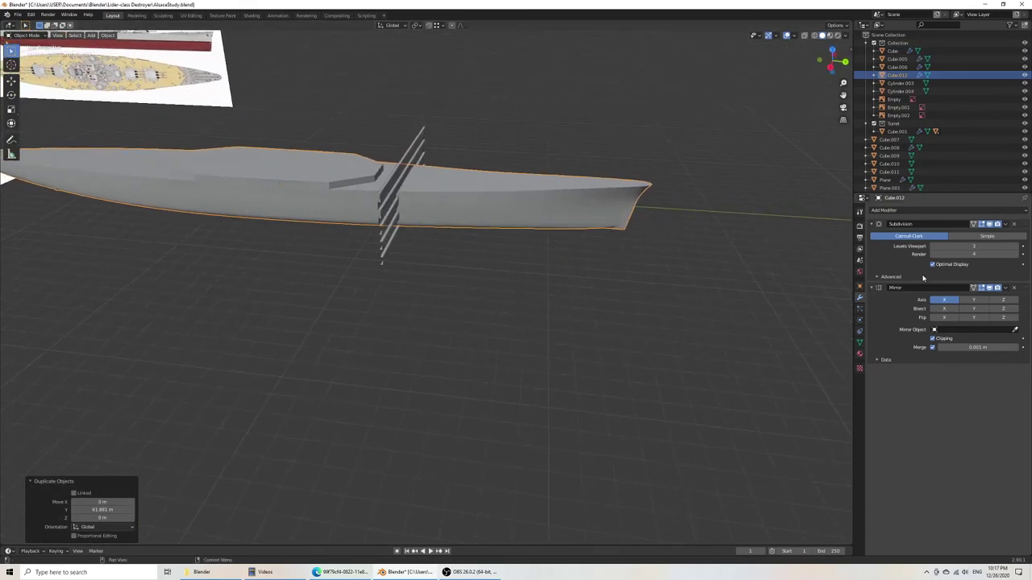
left_click(1006, 224)
left_click(1005, 231)
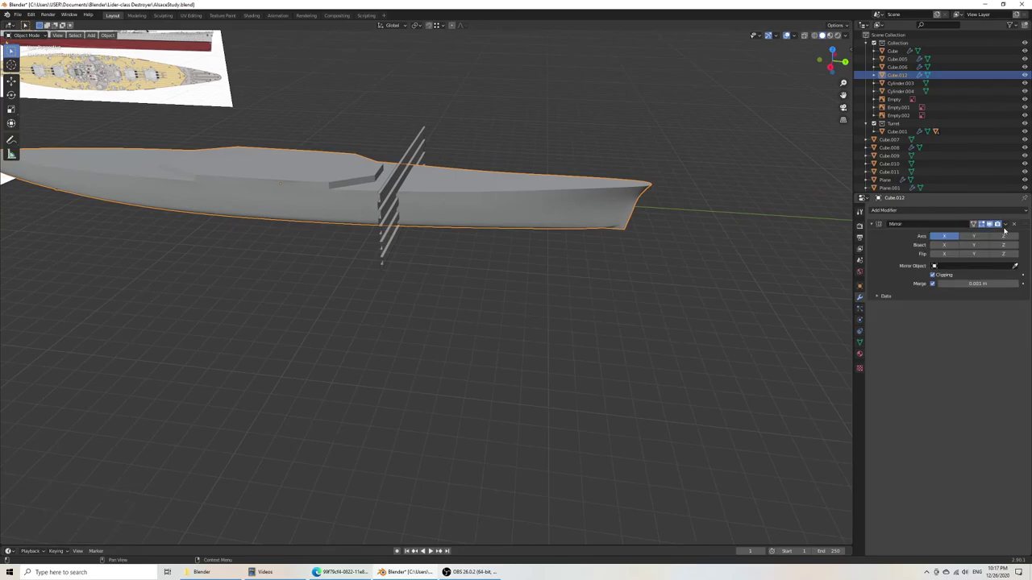
left_click(905, 211)
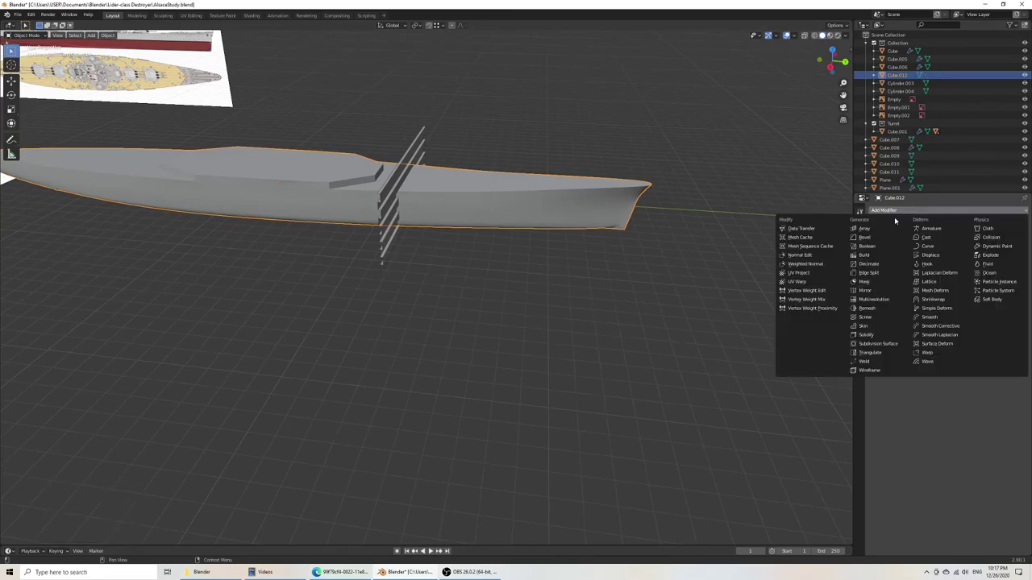
right_click(716, 249)
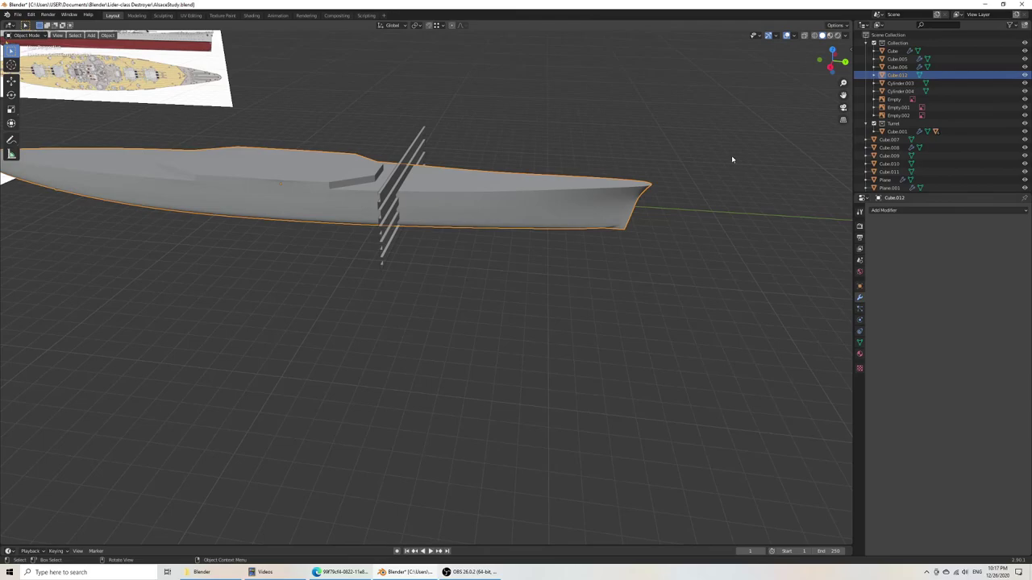
key("ctrl+z")
key("ctrl+z")
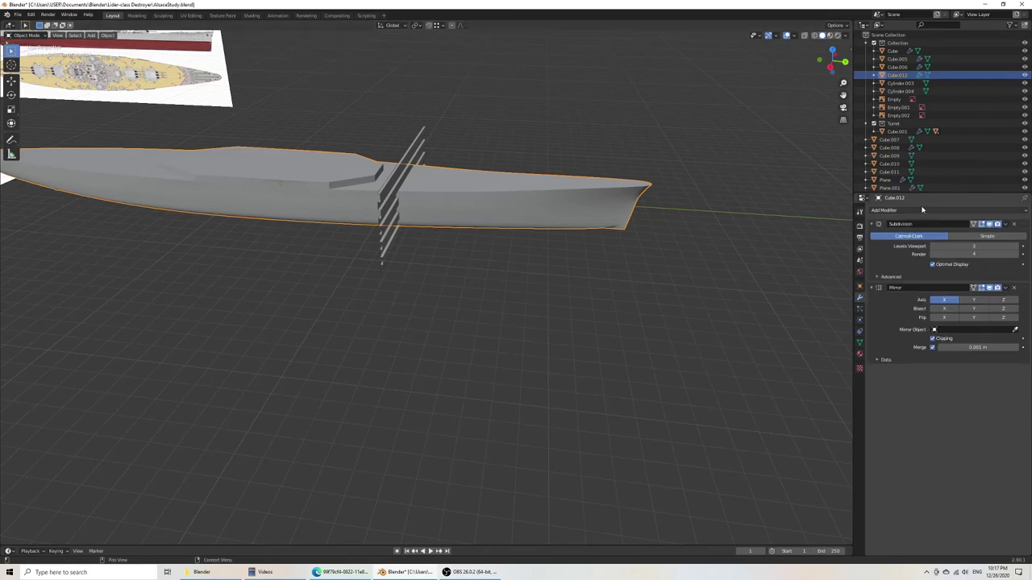
Step: Add a Solidify modifier below the Mirror on the new hull copy and set its mode to Complex
left_click(923, 210)
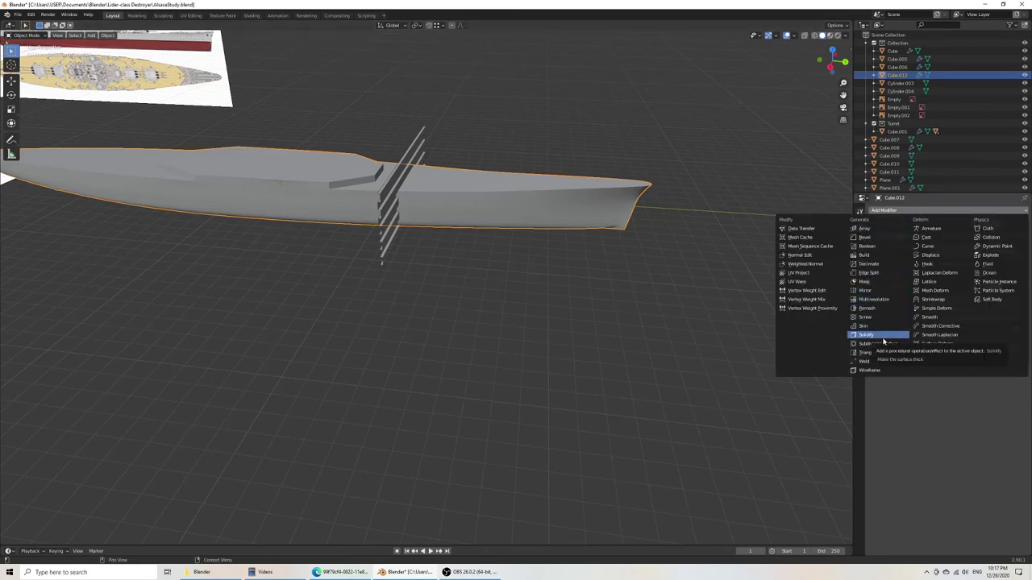
left_click(880, 336)
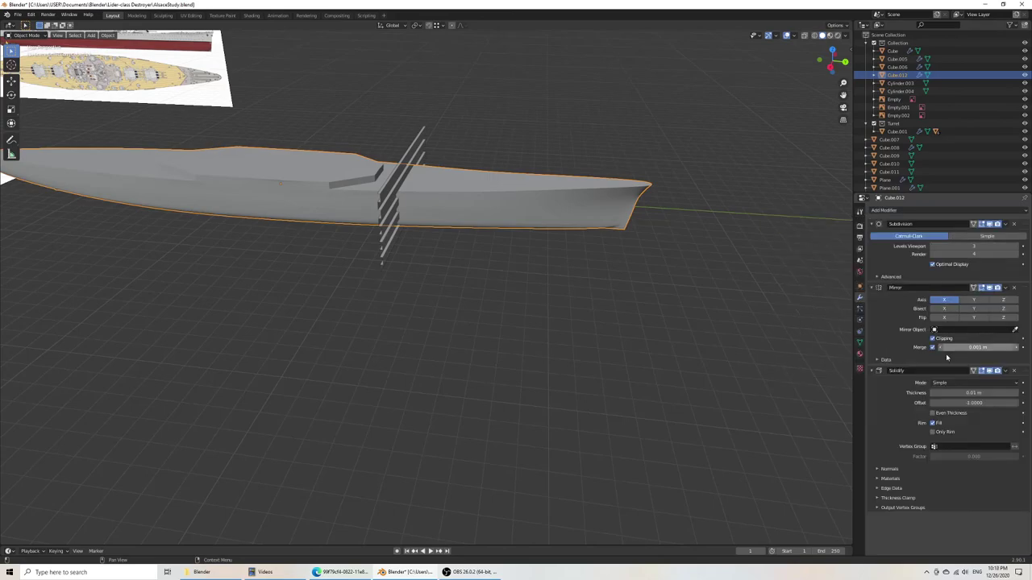
left_click(953, 383)
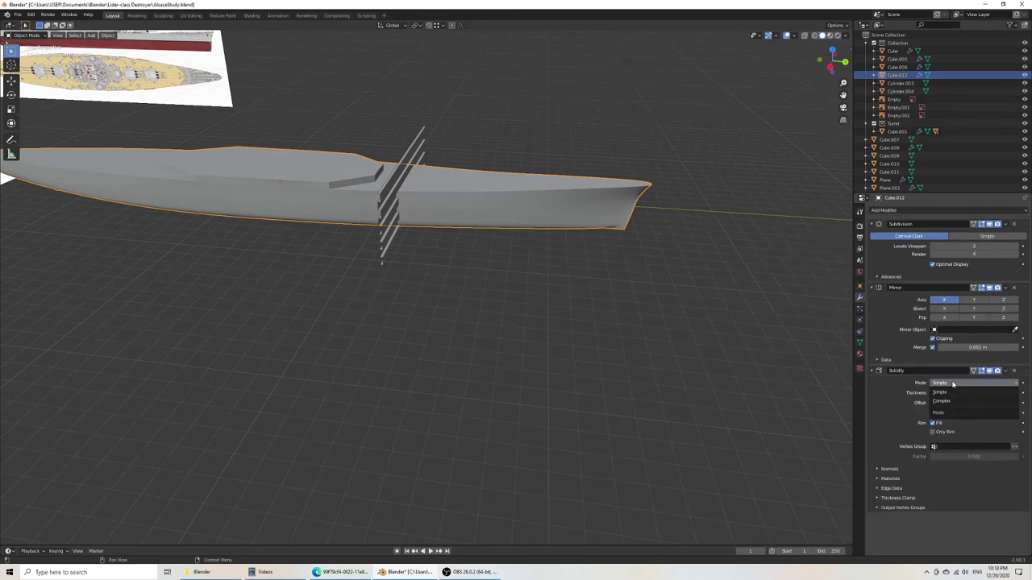
left_click(945, 401)
Step: Set the hull copy's Solidify thickness to 0.1 m and check the effect on the whole hull
middle_click_drag(621, 225, 683, 237)
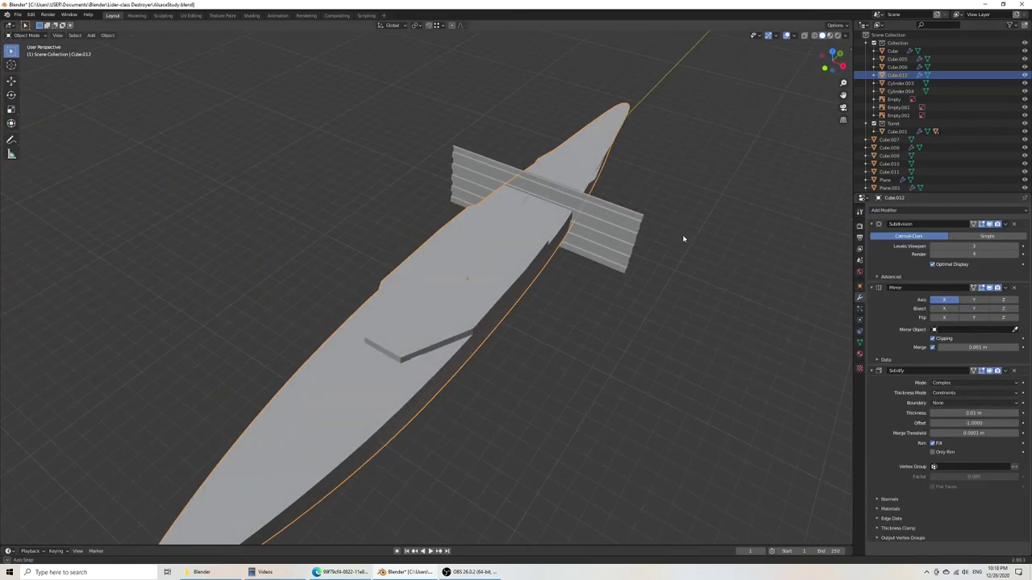
scroll(575, 244, "up", 8)
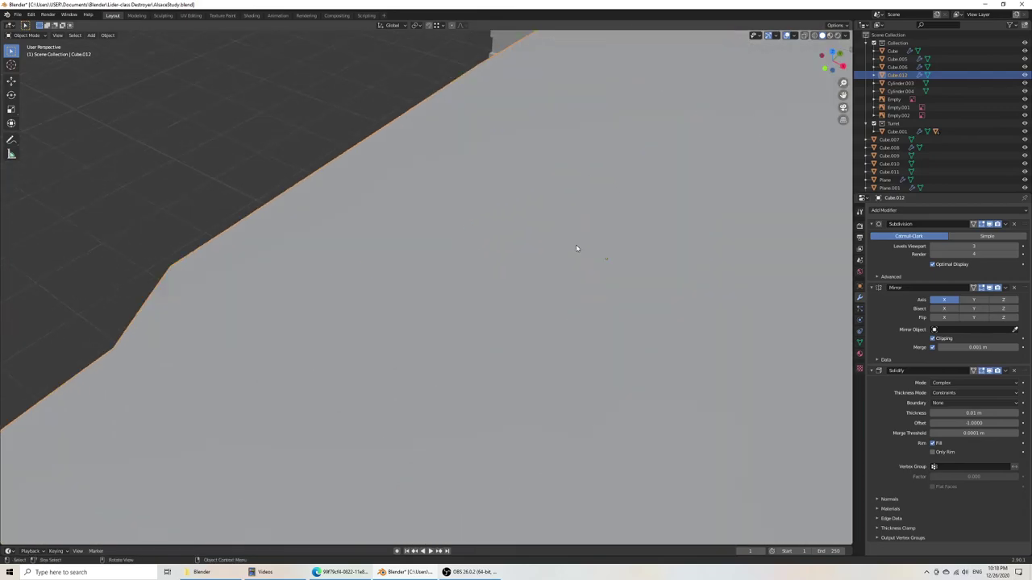
left_click(980, 413)
type("0.1")
key("Return")
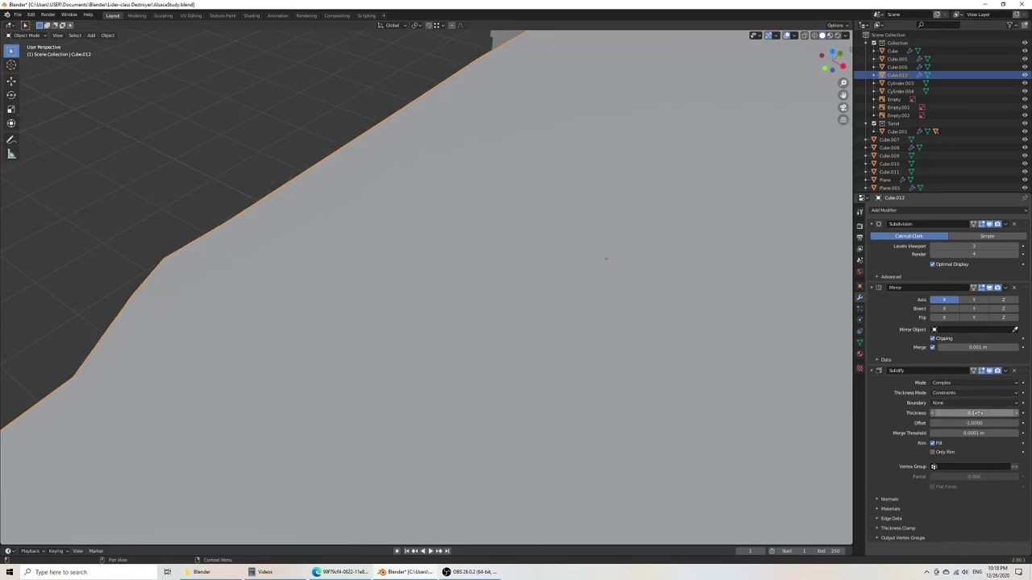
scroll(550, 304, "down", 8)
middle_click_drag(589, 291, 666, 320)
Step: Change the Solidify thickness mode to Even and inspect the hull surface around the notched plane
left_click(960, 394)
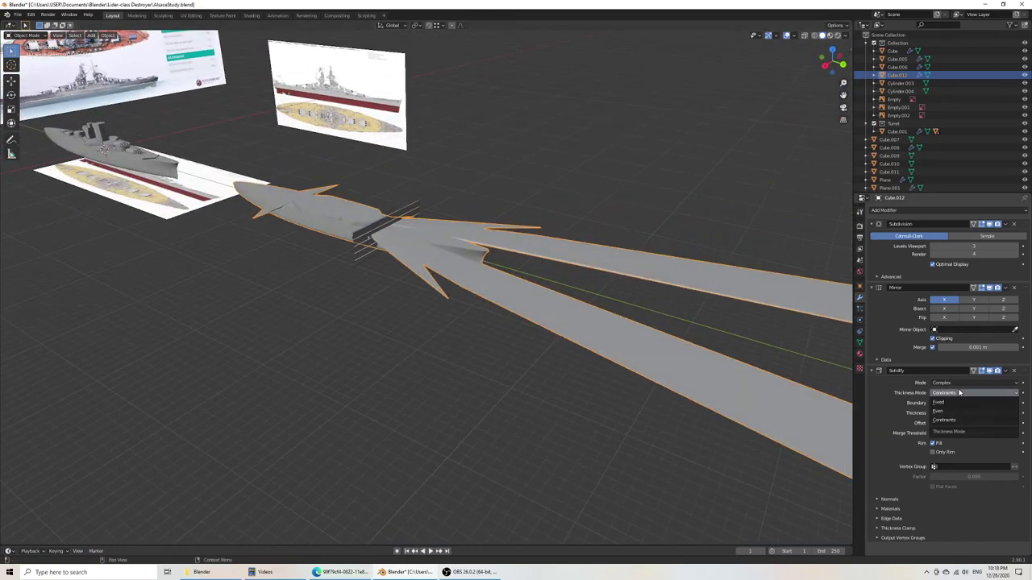
left_click(952, 411)
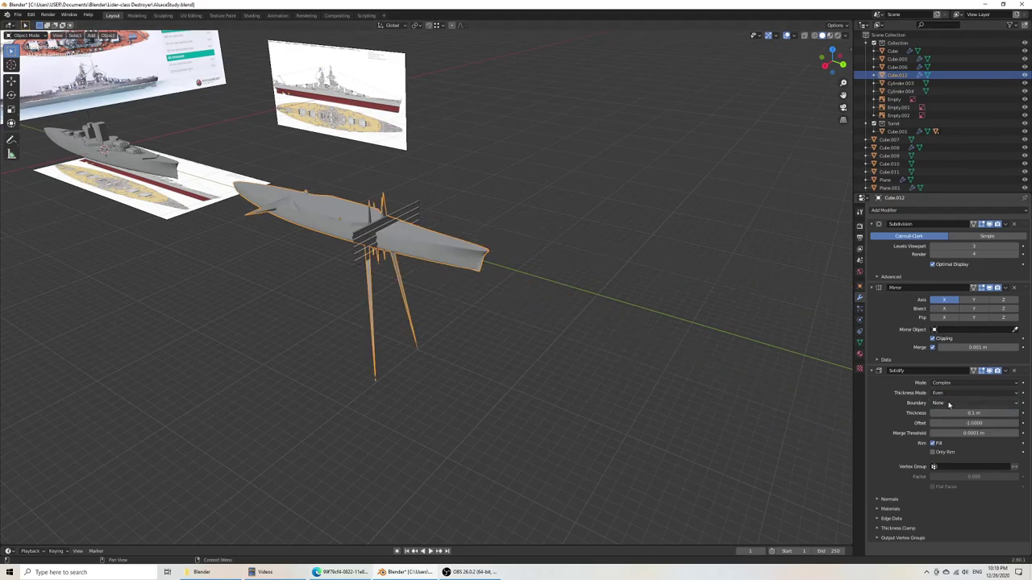
middle_click_drag(508, 308, 575, 336)
scroll(423, 296, "up", 4)
mouse_move(423, 296)
middle_mouse_down()
mouse_move(426, 251)
mouse_move(416, 290)
middle_mouse_up()
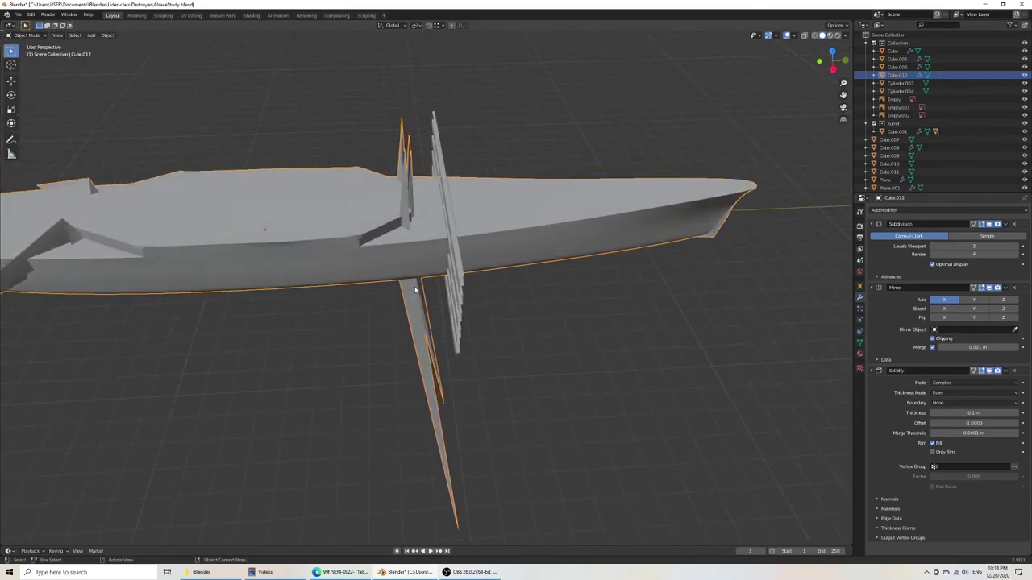
Step: Show the hull copy in Edit Mode with wireframe shading to inspect its geometry near the notched plane
key("Tab")
mouse_move(415, 244)
middle_mouse_down()
mouse_move(445, 156)
mouse_move(447, 218)
mouse_move(439, 191)
mouse_move(448, 200)
mouse_move(416, 253)
middle_mouse_up()
key("z")
left_click(370, 213)
scroll(442, 186, "up", 6)
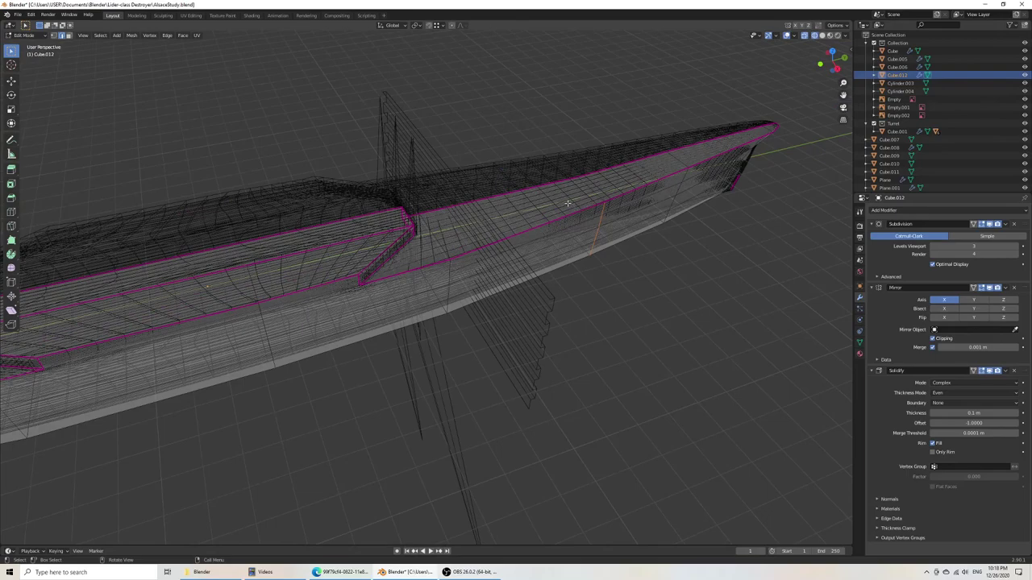
Step: Switch the viewport from wireframe back to solid shading to inspect the hull copy's solidified surfaces
scroll(496, 200, "down", 6)
mouse_move(445, 220)
middle_mouse_down()
mouse_move(498, 199)
mouse_move(456, 226)
middle_mouse_up()
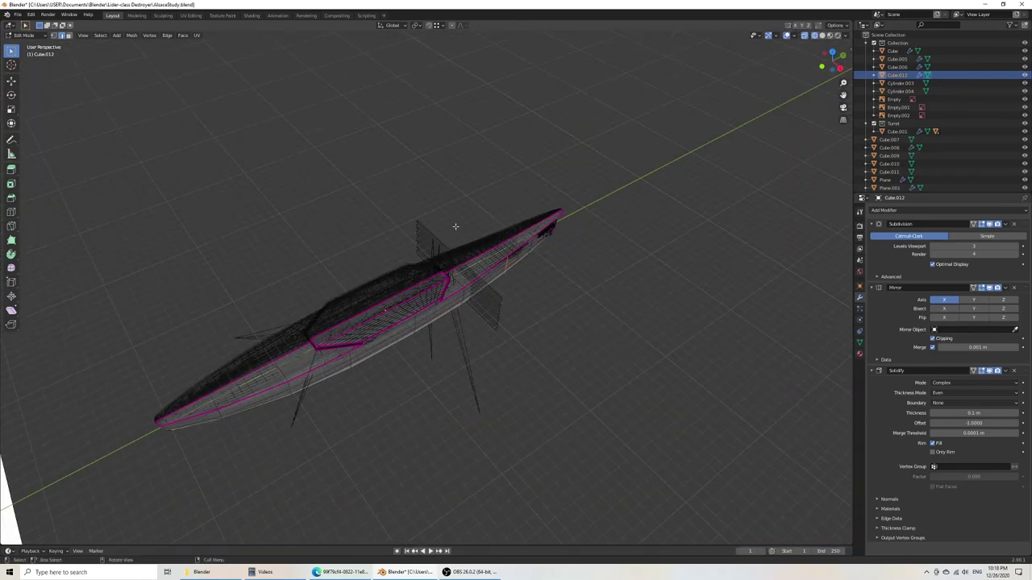
middle_click_drag(297, 202, 341, 208)
scroll(465, 260, "up", 4)
middle_click_drag(572, 260, 534, 263)
key("z")
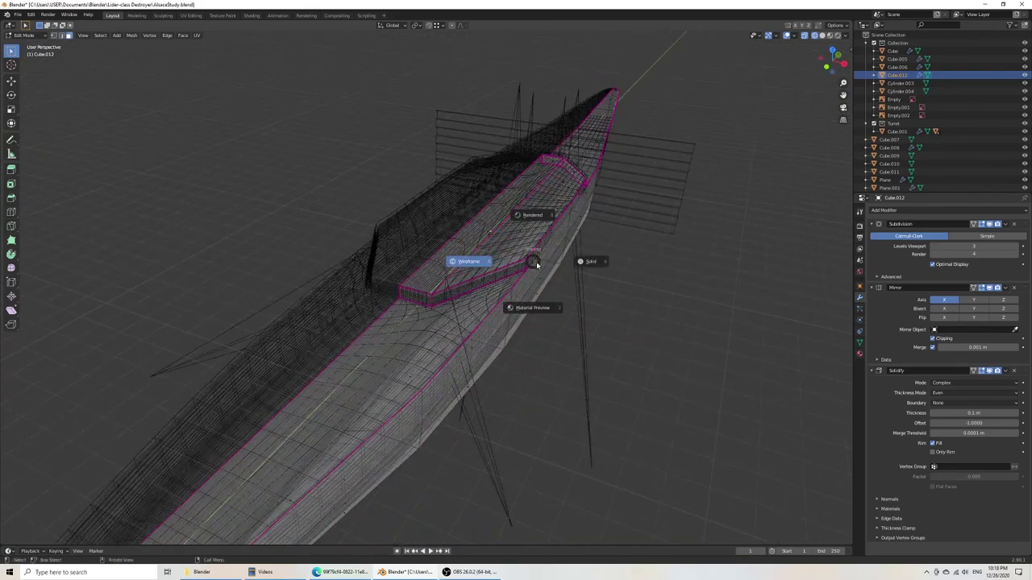
left_click(577, 264)
middle_click_drag(422, 243, 449, 247)
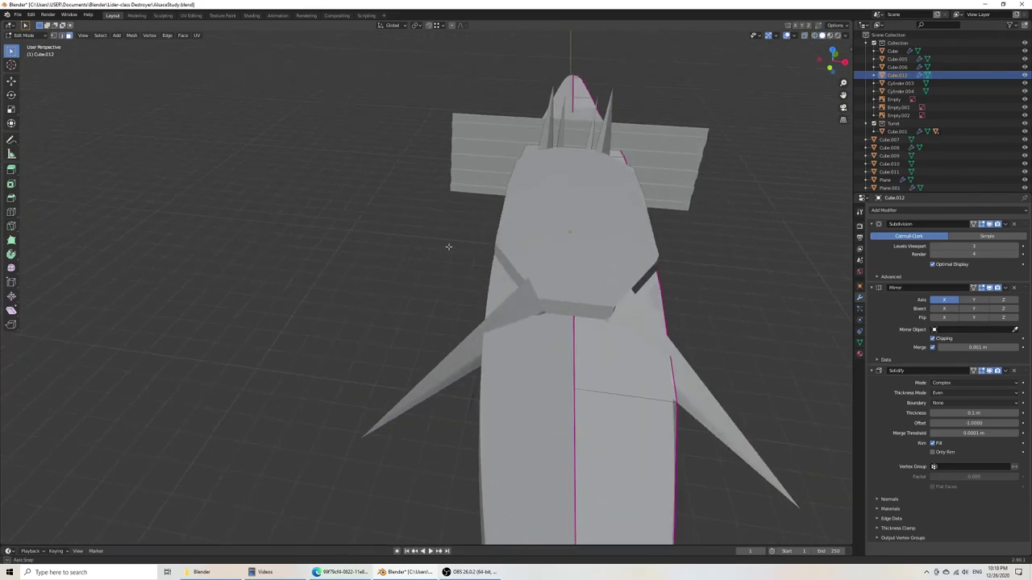
Step: Check the hull copy's side and raised deck in solid shading, and save the file
key("Tab")
mouse_move(596, 267)
middle_mouse_down()
mouse_move(648, 270)
mouse_move(592, 268)
mouse_move(522, 291)
mouse_move(401, 260)
middle_mouse_up()
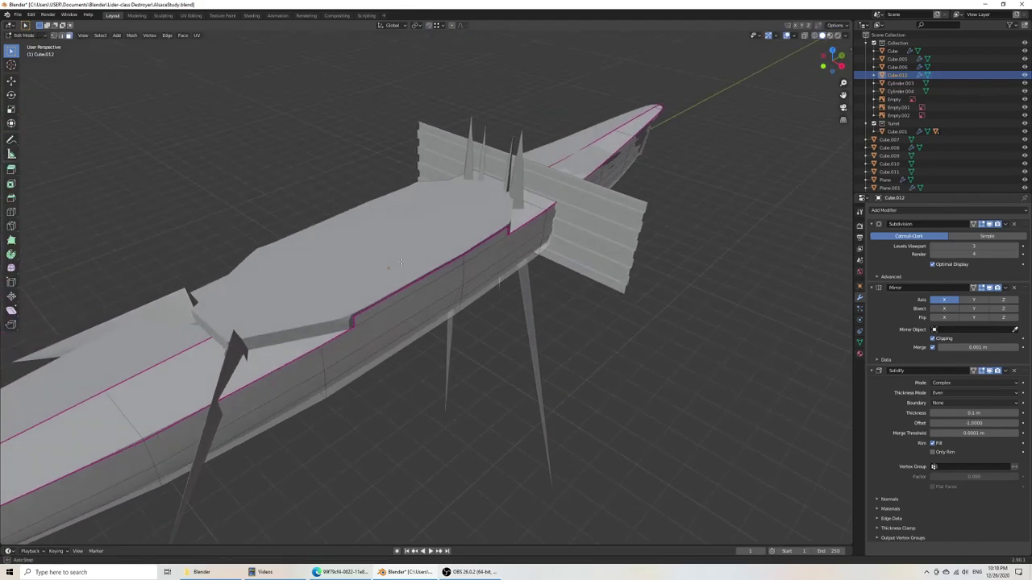
key("Tab")
key("ctrl+s")
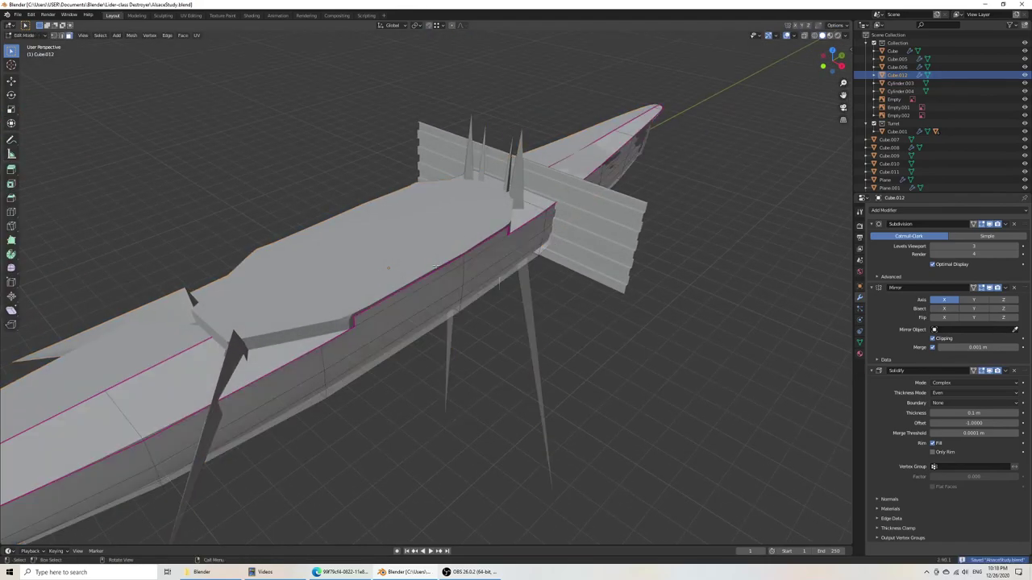
Step: Delete the solidified hull copy in Object Mode and save AlsaceStudy.blend
scroll(401, 261, "down", 8)
middle_click_drag(400, 260, 429, 270)
key("Tab")
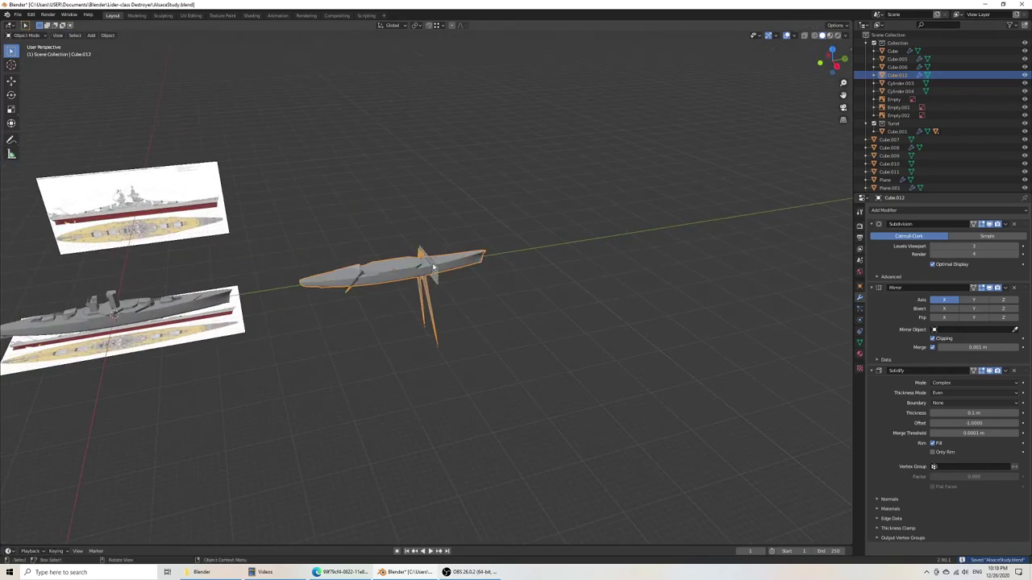
key("x")
left_click(424, 265)
key("ctrl+s")
middle_click_drag(410, 263, 587, 198)
scroll(610, 263, "up", 8)
scroll(511, 229, "down", 8)
middle_click_drag(540, 252, 567, 260)
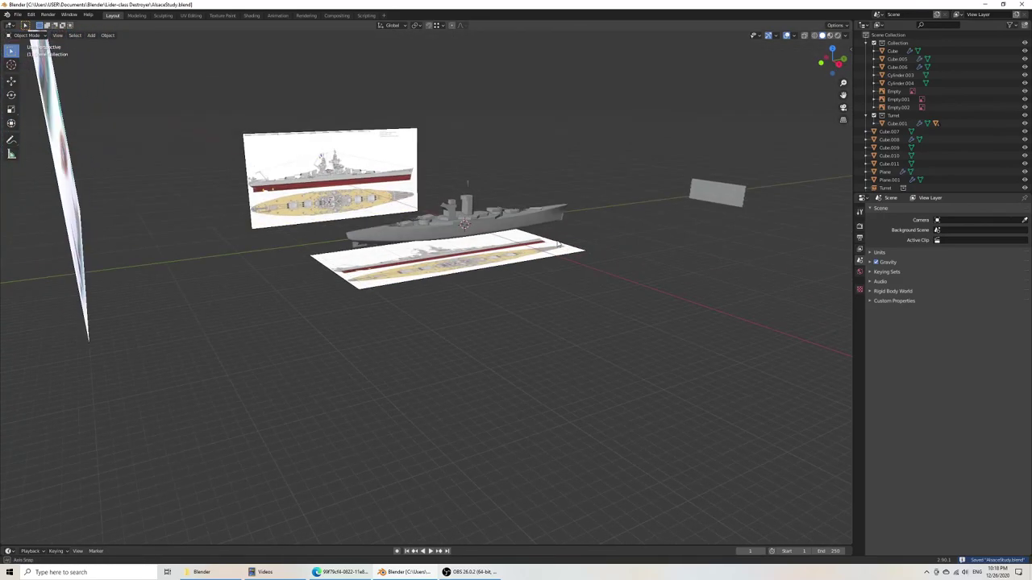